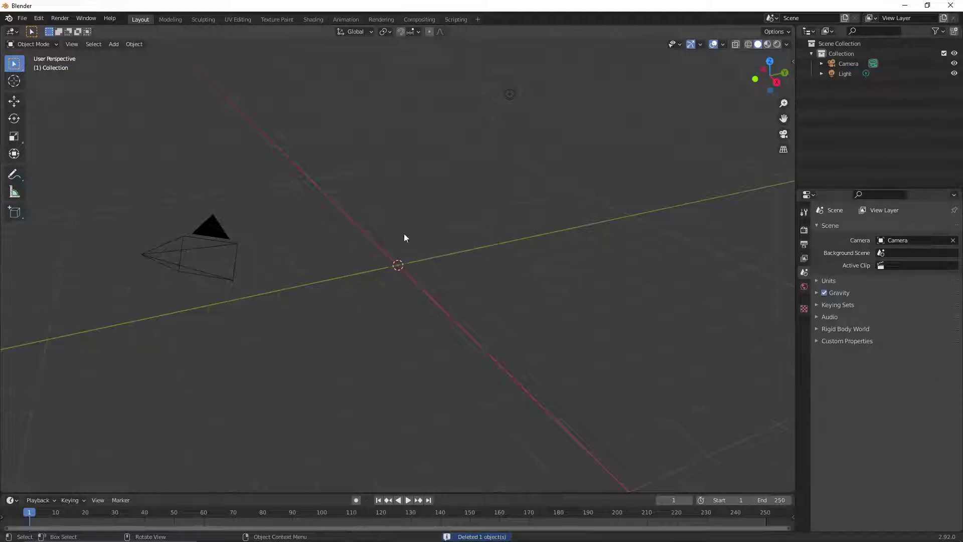
# Add Horse 3D Model Sheet.jpg from the Desktop's IFP_Summer Project / Saved Images Google folder as a reference image
pyautogui.click(113, 45)
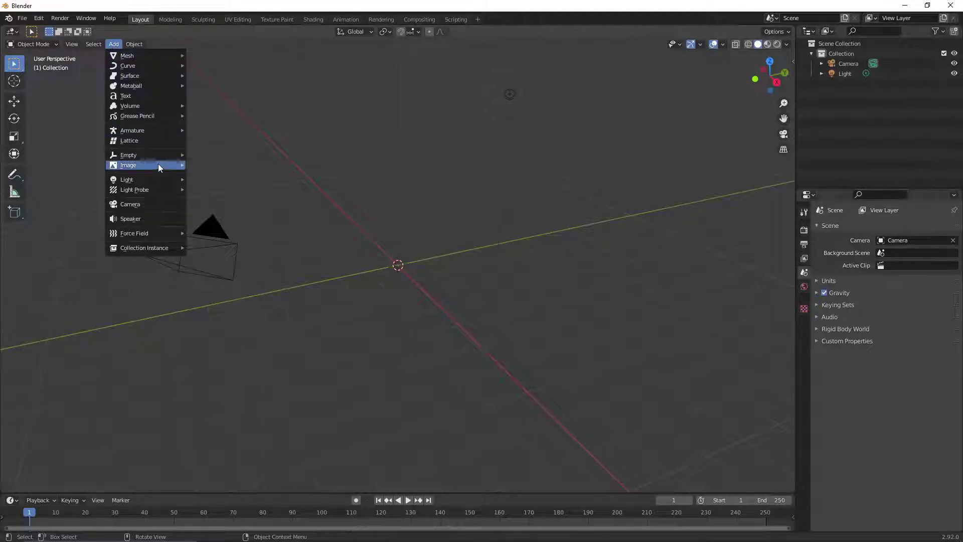
pyautogui.moveTo(157, 164)
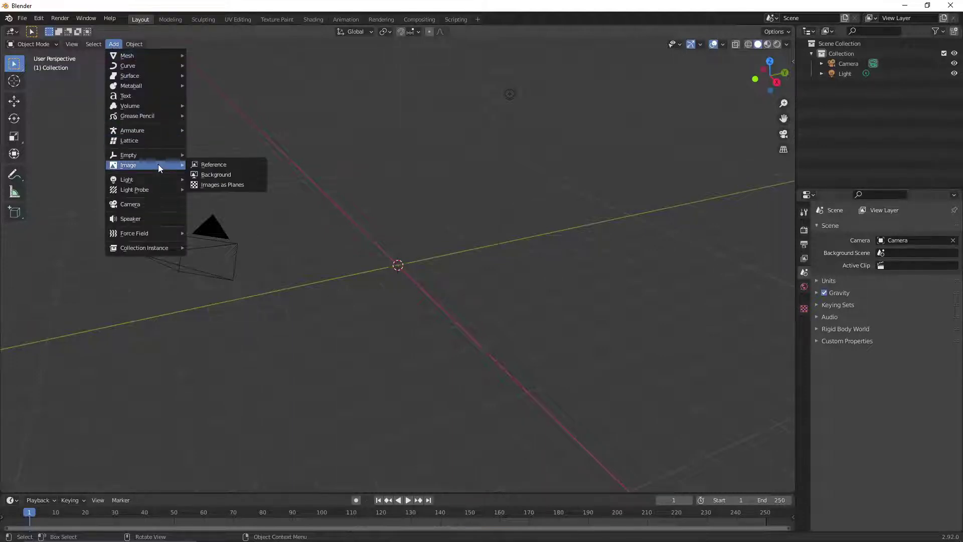
pyautogui.click(201, 165)
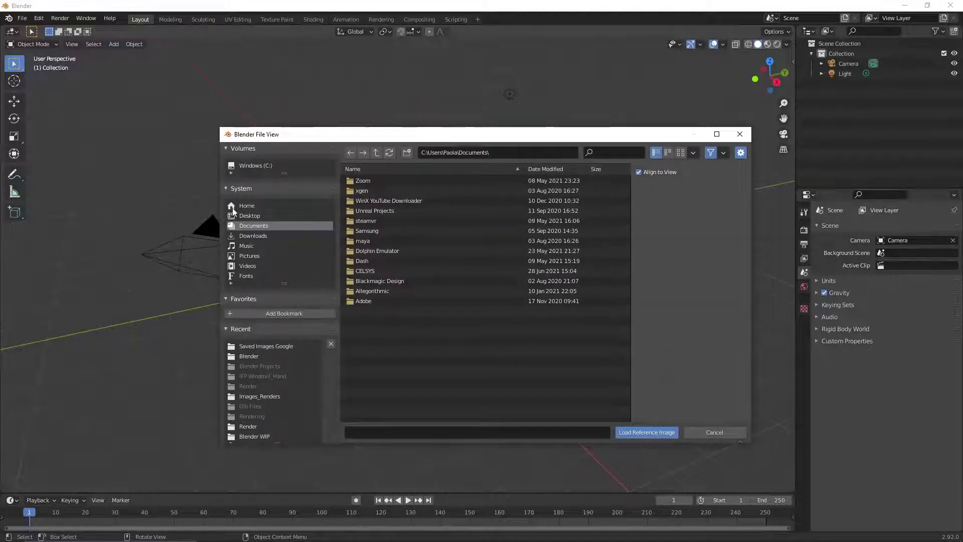
pyautogui.click(256, 215)
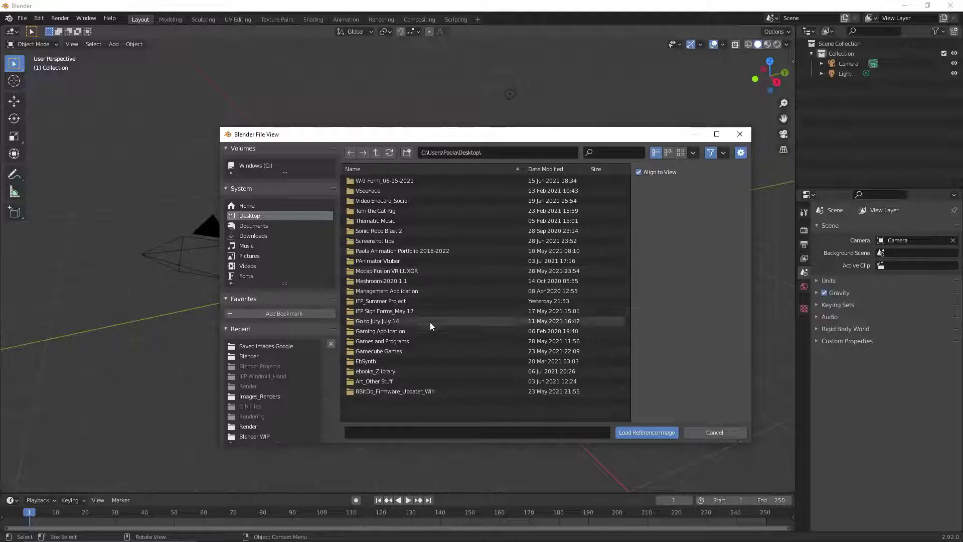
pyautogui.doubleClick(405, 297)
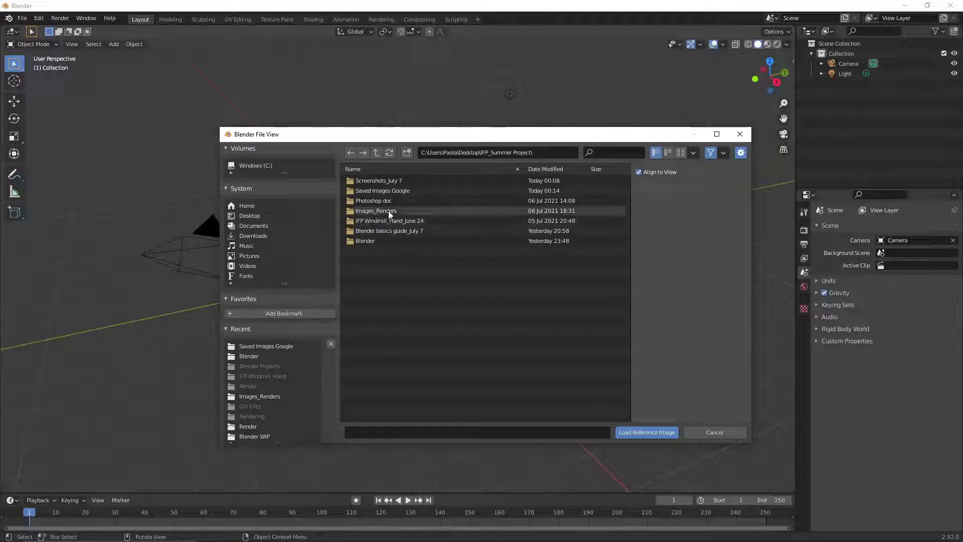
pyautogui.doubleClick(396, 191)
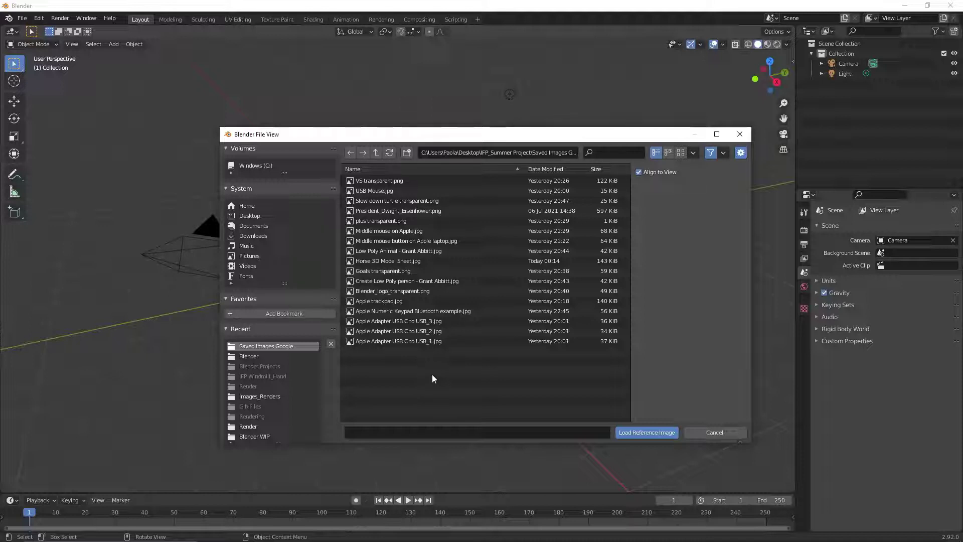
pyautogui.click(401, 261)
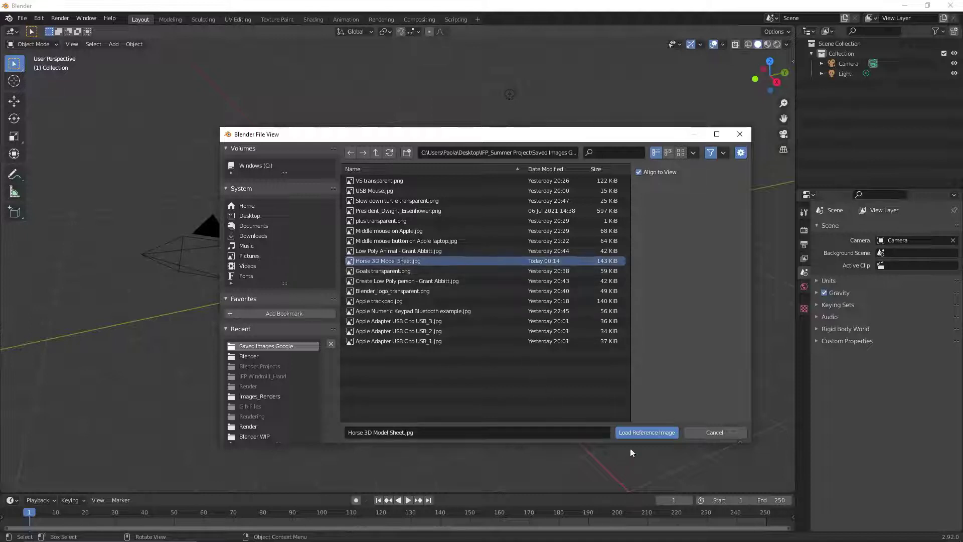
pyautogui.click(638, 432)
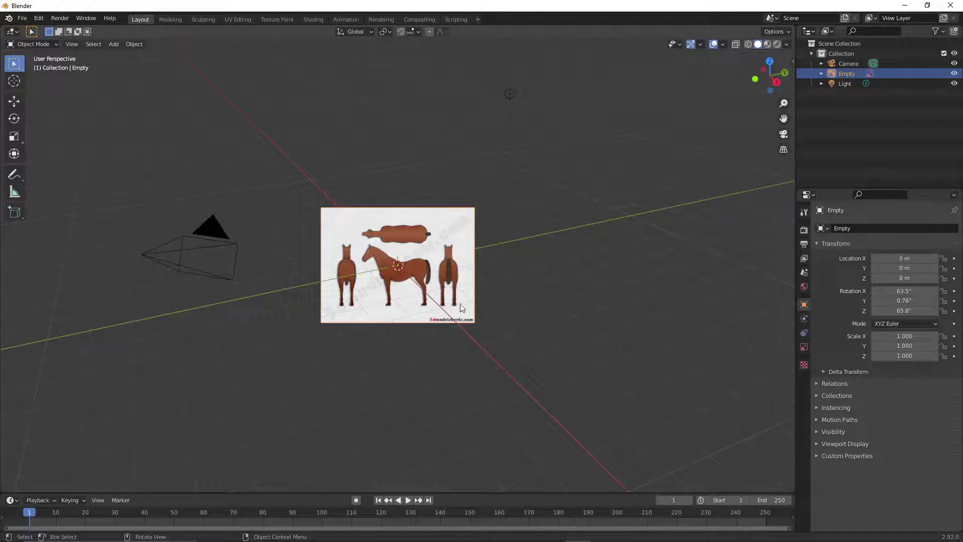
# Show the viewport sidebar with the transform values and reselect the horse reference image
pyautogui.click(538, 339)
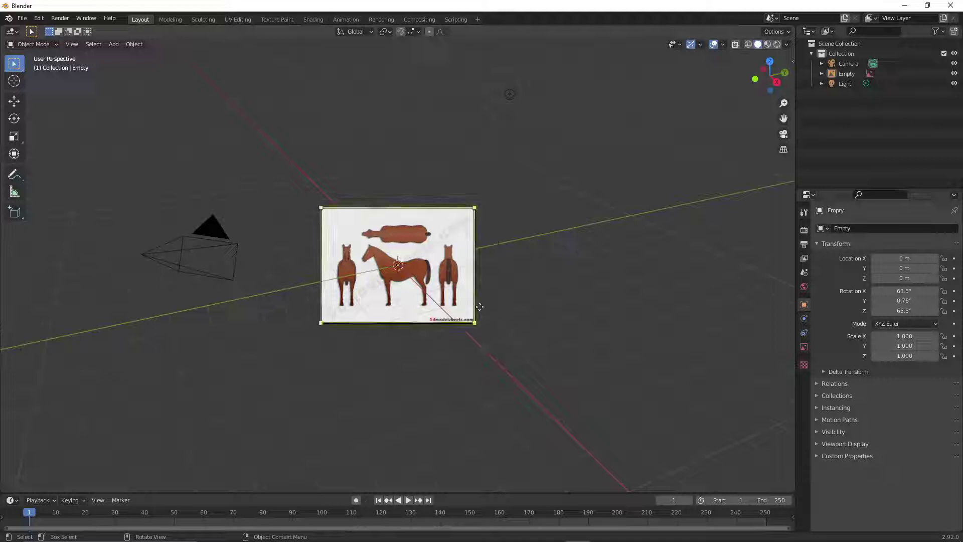
pyautogui.press('n')
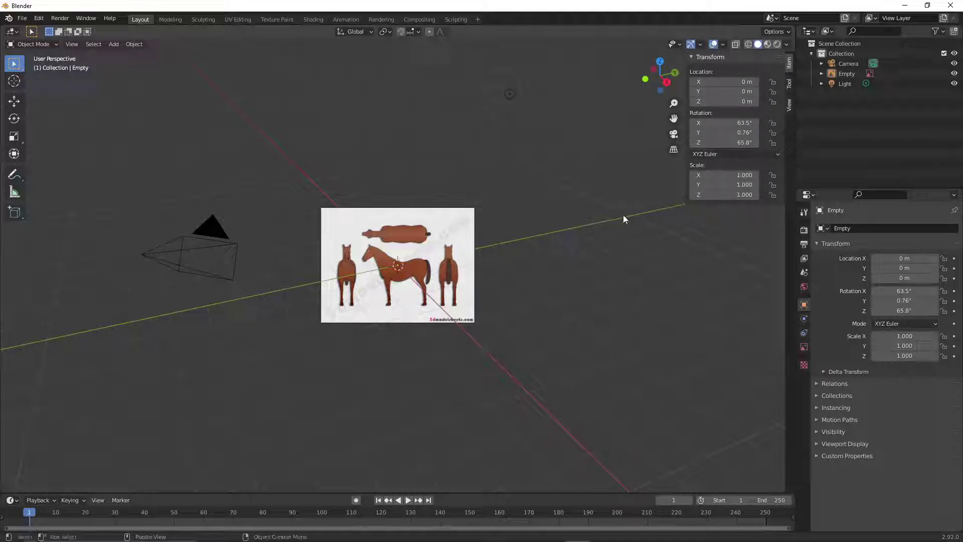
pyautogui.click(472, 234)
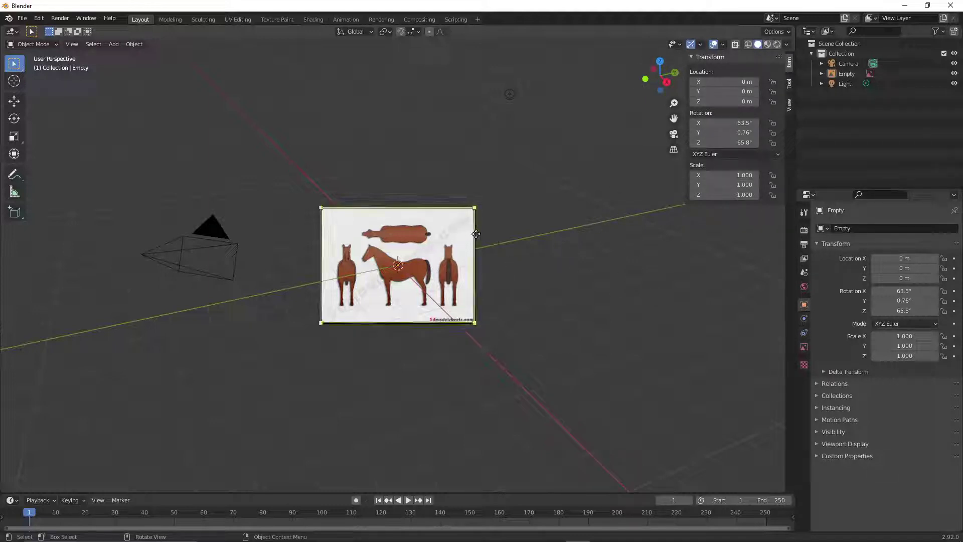
pyautogui.click(605, 184)
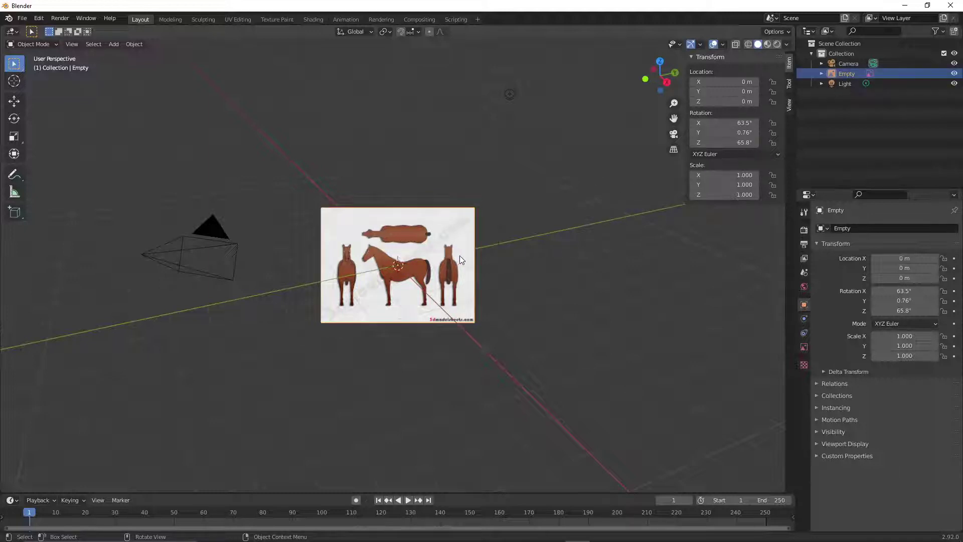
# Rename the reference image object to Horse Ref in the scene collection
pyautogui.doubleClick(847, 73)
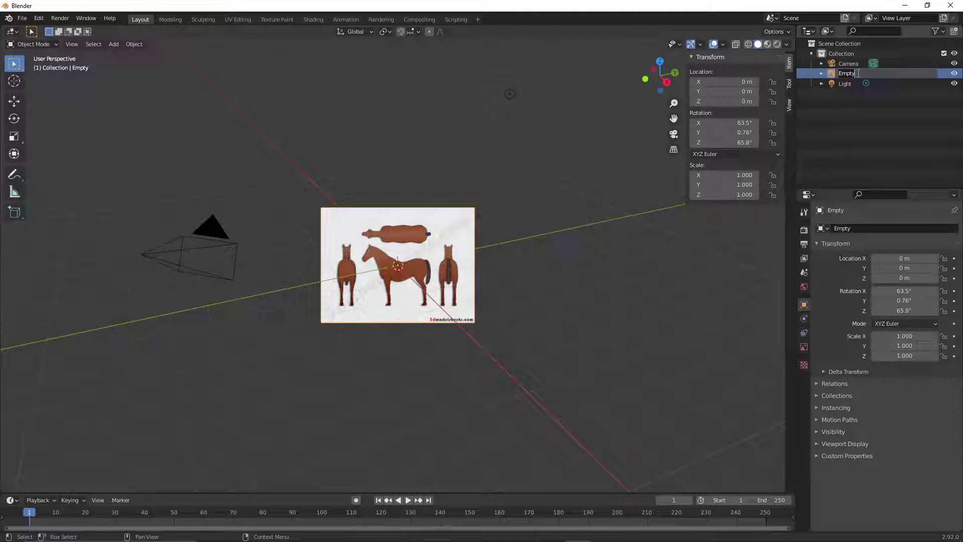
pyautogui.write('Horse Ref')
pyautogui.press('Return')
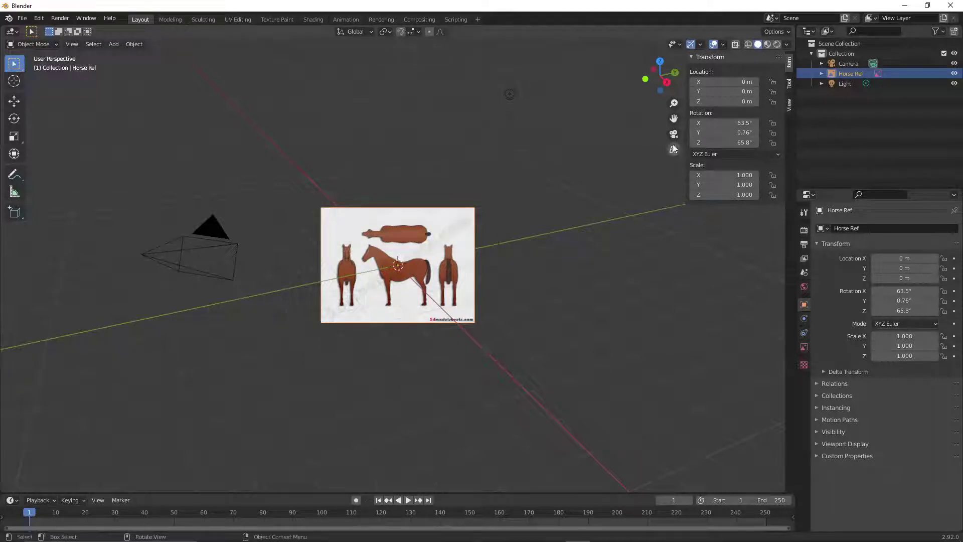
pyautogui.click(486, 281)
pyautogui.moveTo(534, 268); pyautogui.dragTo(585, 278, button='middle')
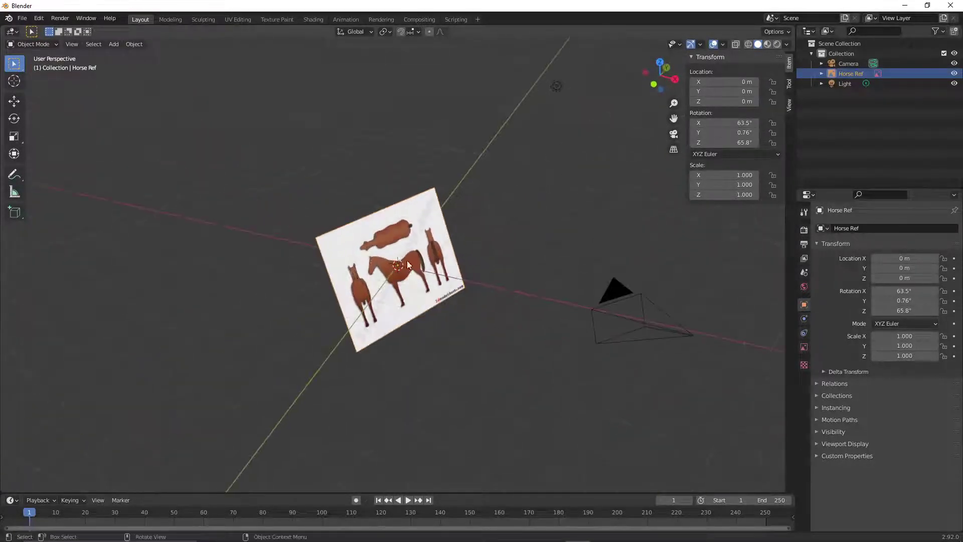
pyautogui.click(72, 45)
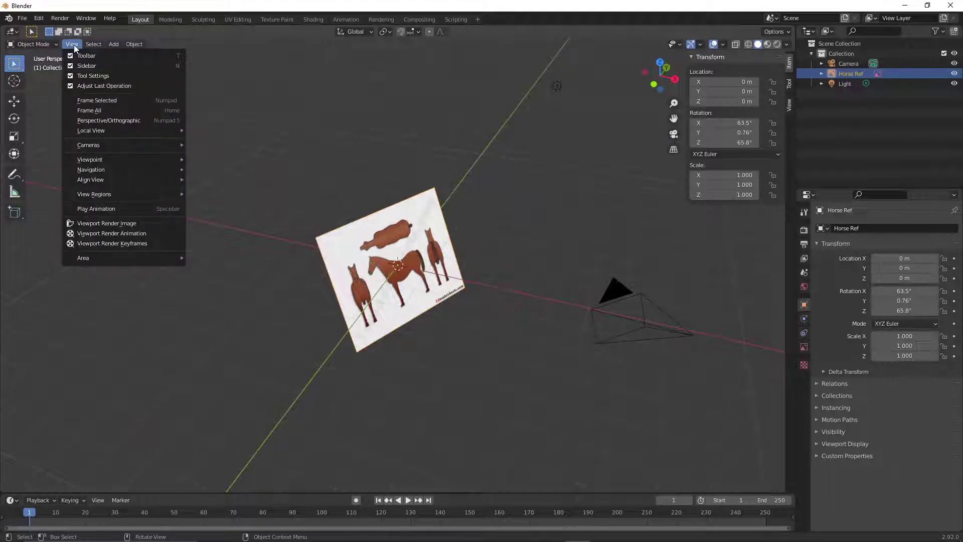
pyautogui.moveTo(174, 158)
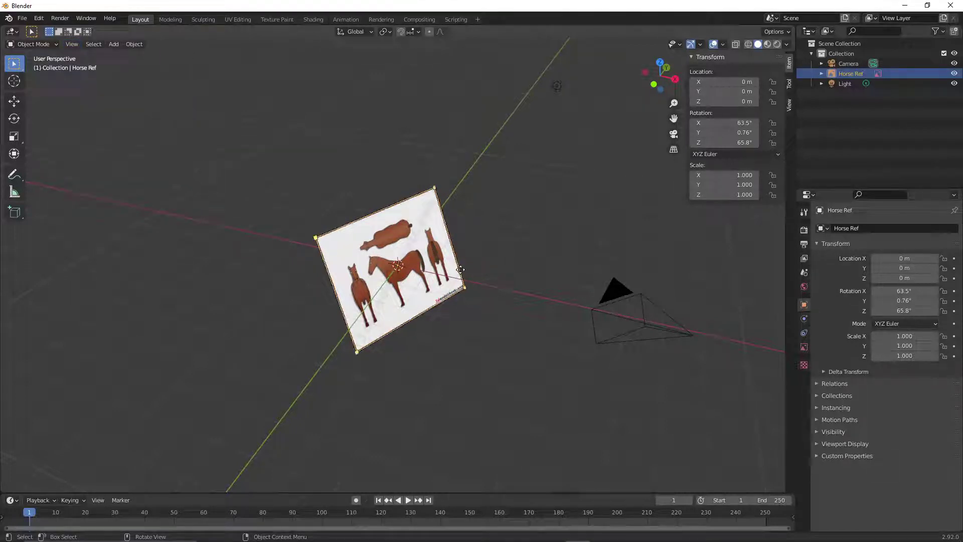
pyautogui.moveTo(576, 279); pyautogui.dragTo(560, 275, button='middle')
pyautogui.scroll(3, 559, 276)
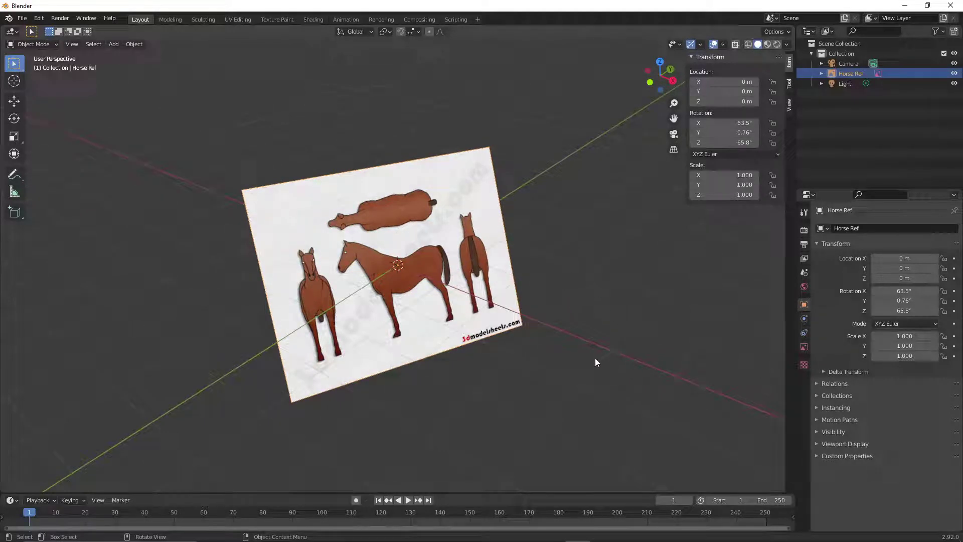
pyautogui.click(71, 46)
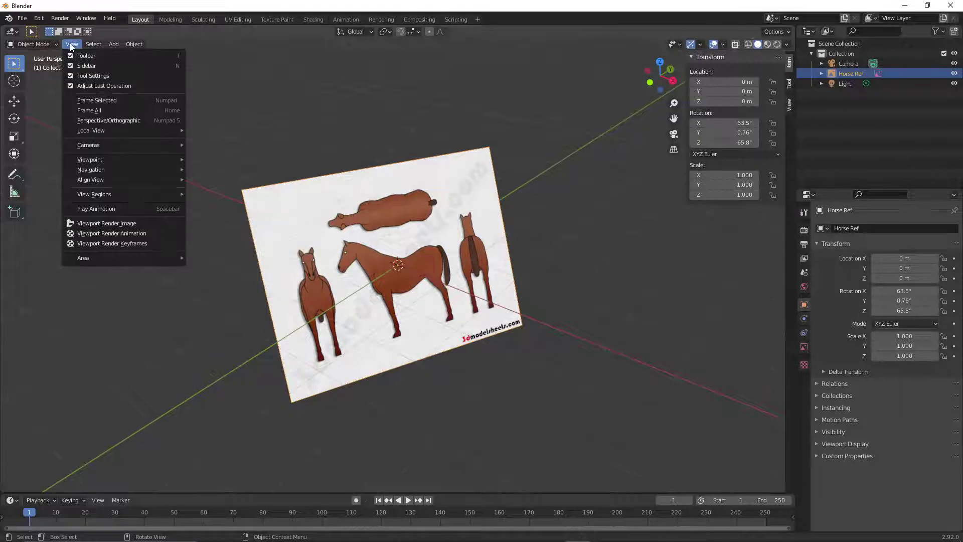
pyautogui.moveTo(151, 161)
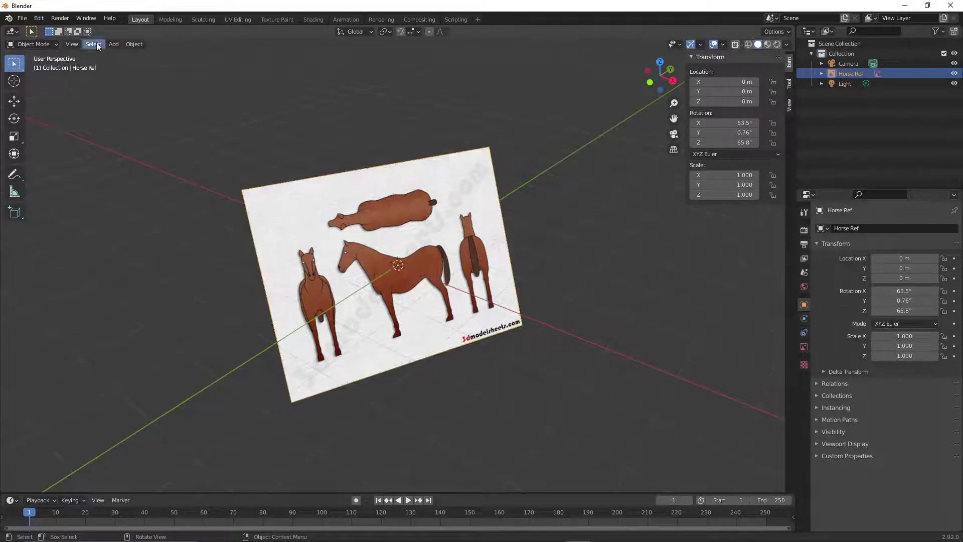
pyautogui.click(76, 46)
pyautogui.click(555, 251)
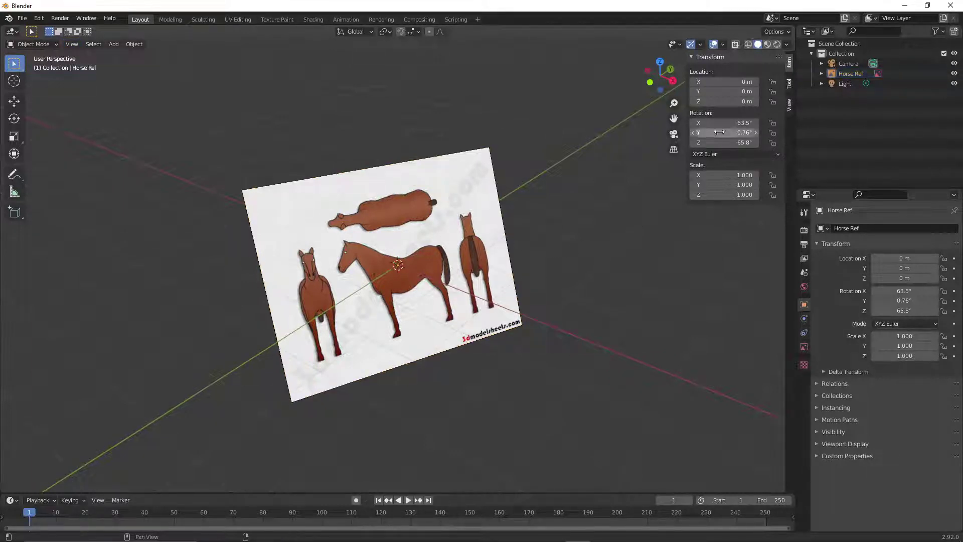
# Set the Horse Ref image's X, Y and Z rotation to 0°
pyautogui.click(735, 124)
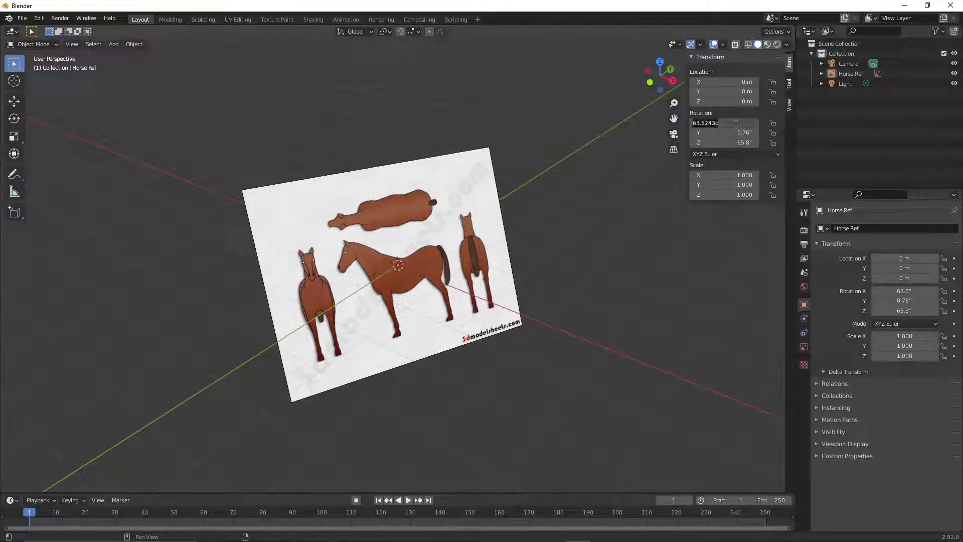
pyautogui.write('0')
pyautogui.press('Tab')
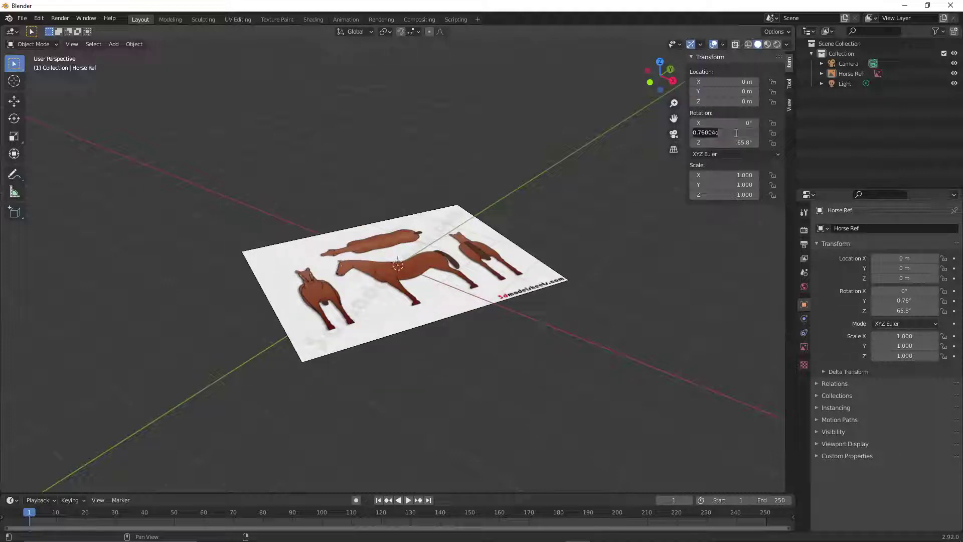
pyautogui.write('0')
pyautogui.press('Tab')
pyautogui.write('0')
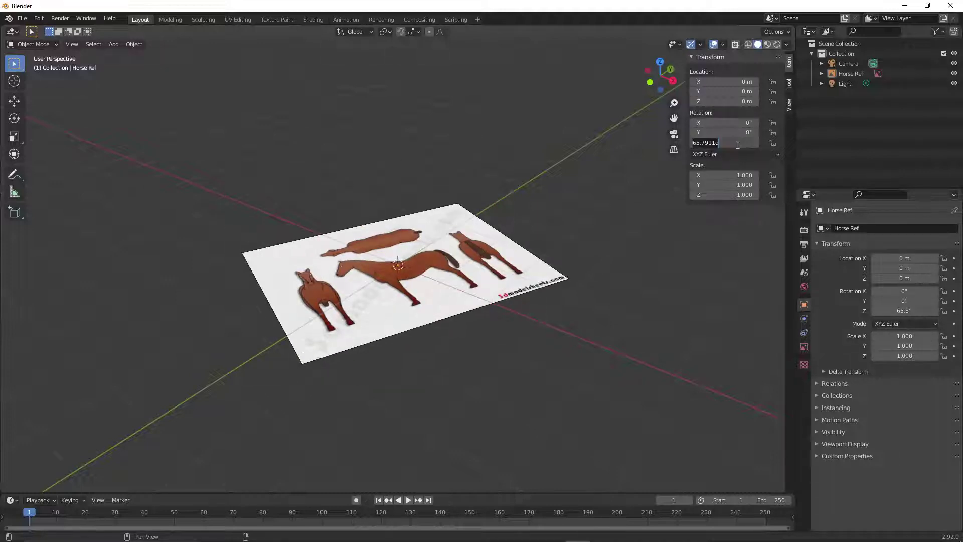
pyautogui.press('Return')
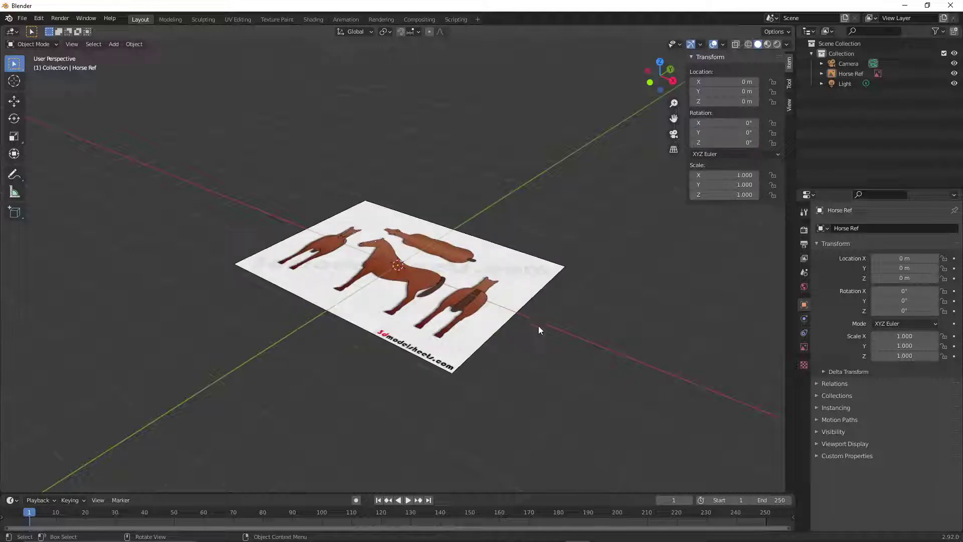
# Switch the viewport to the Right viewpoint and select the Horse Ref image
pyautogui.moveTo(540, 329); pyautogui.dragTo(390, 256, button='middle')
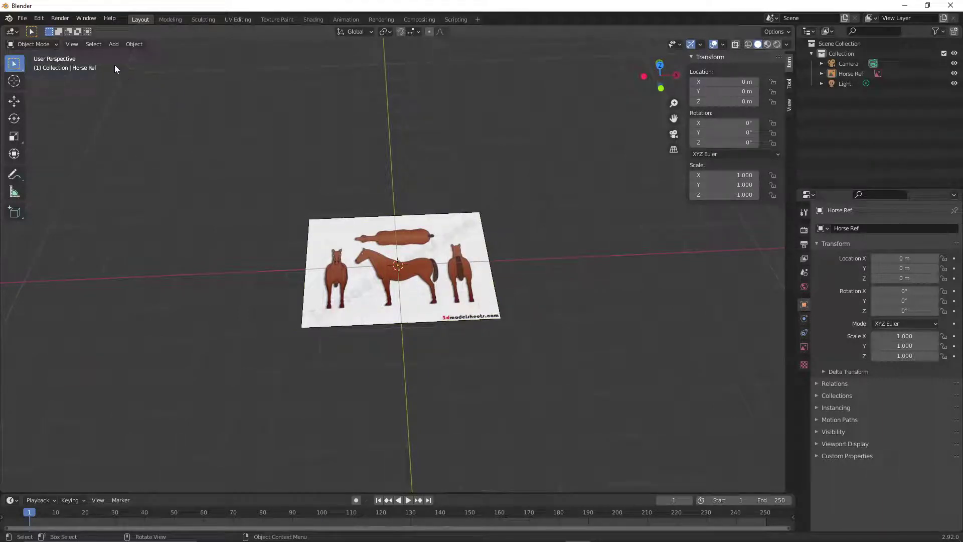
pyautogui.click(71, 44)
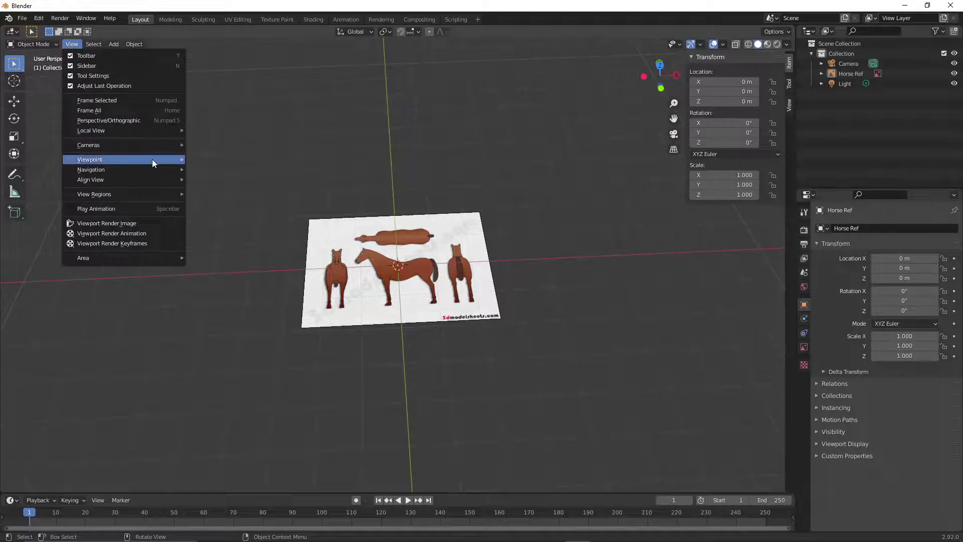
pyautogui.moveTo(156, 158)
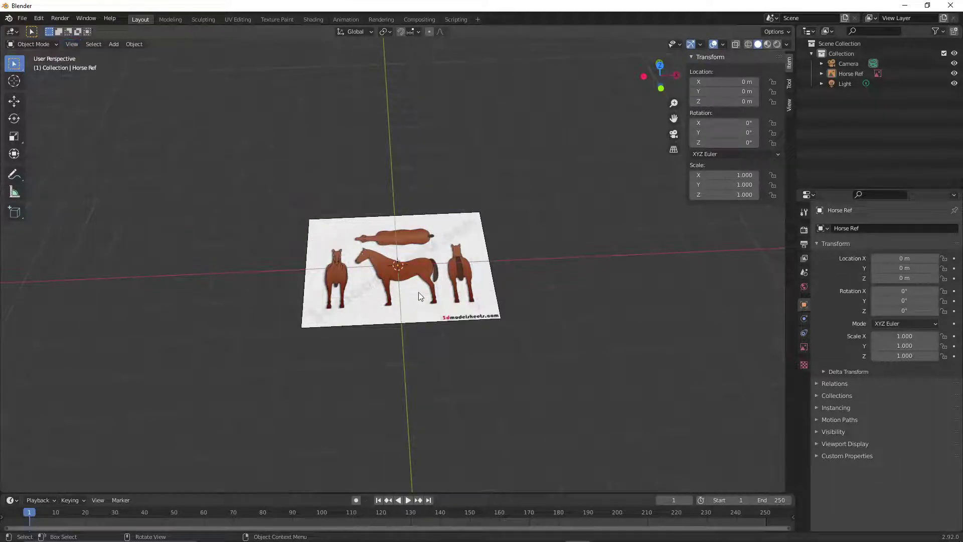
pyautogui.click(71, 44)
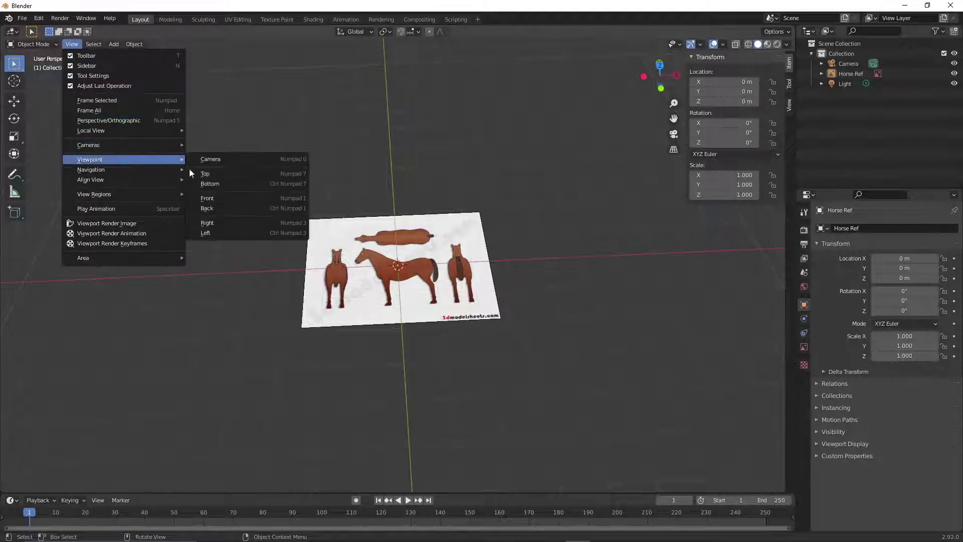
pyautogui.click(229, 222)
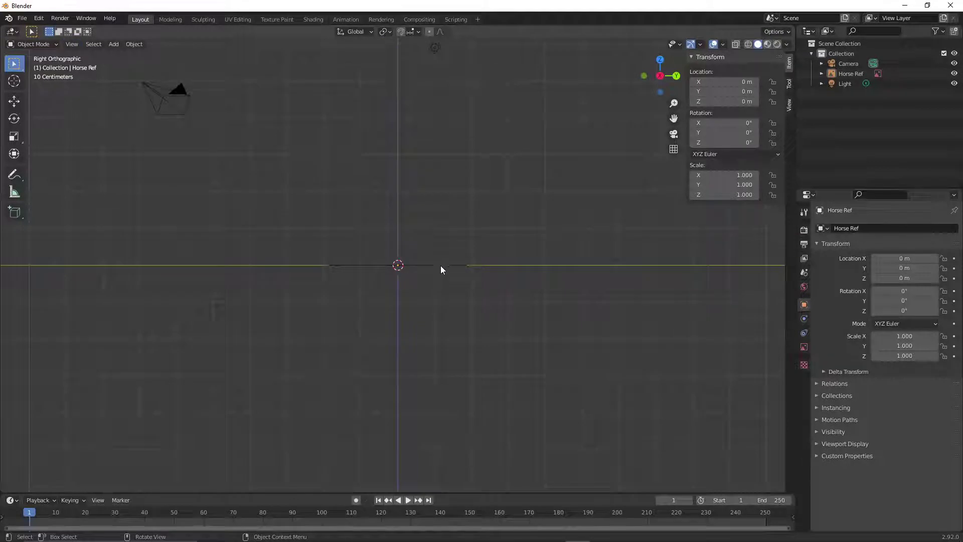
pyautogui.click(860, 73)
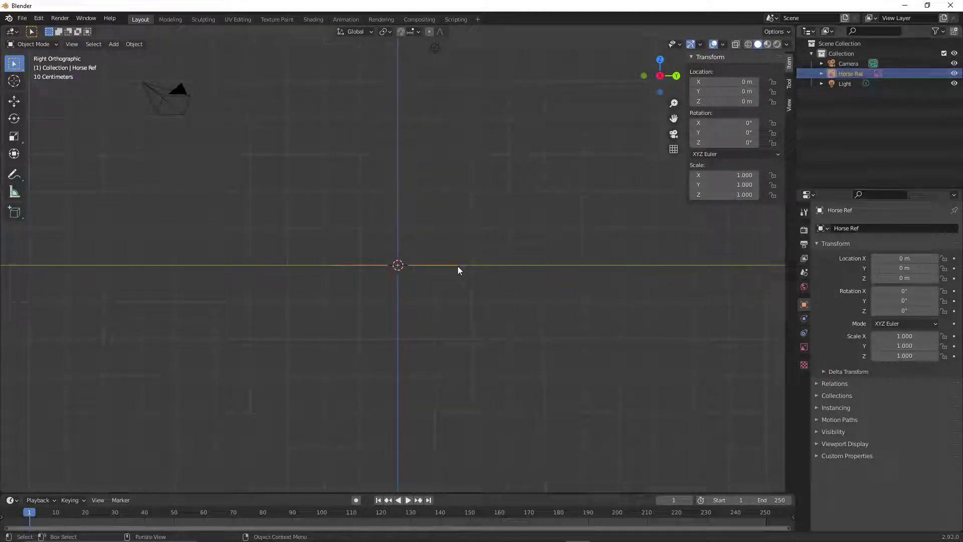
# Inspect the flat Horse Ref image from an angle and return the viewport to the Right viewpoint
pyautogui.moveTo(580, 292); pyautogui.dragTo(531, 287, button='middle')
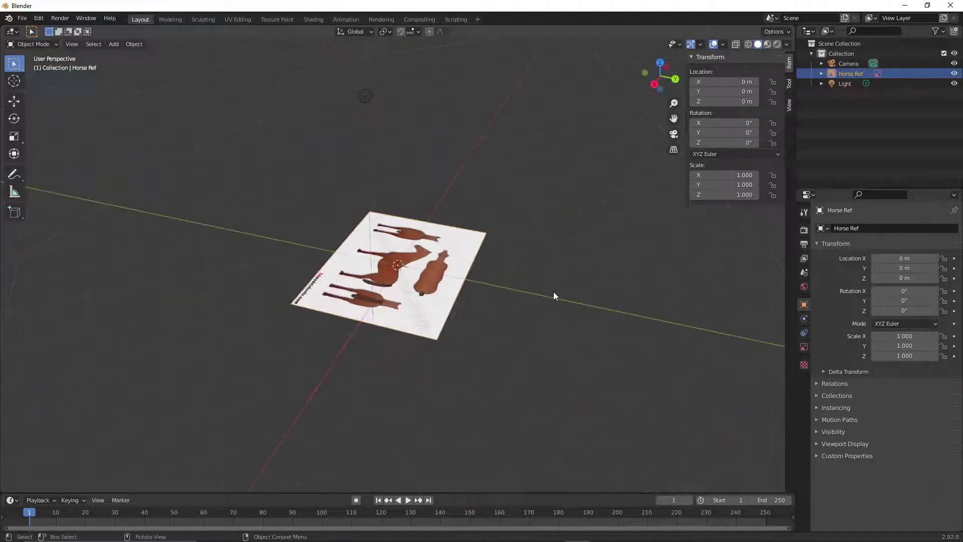
pyautogui.click(74, 45)
pyautogui.moveTo(147, 159)
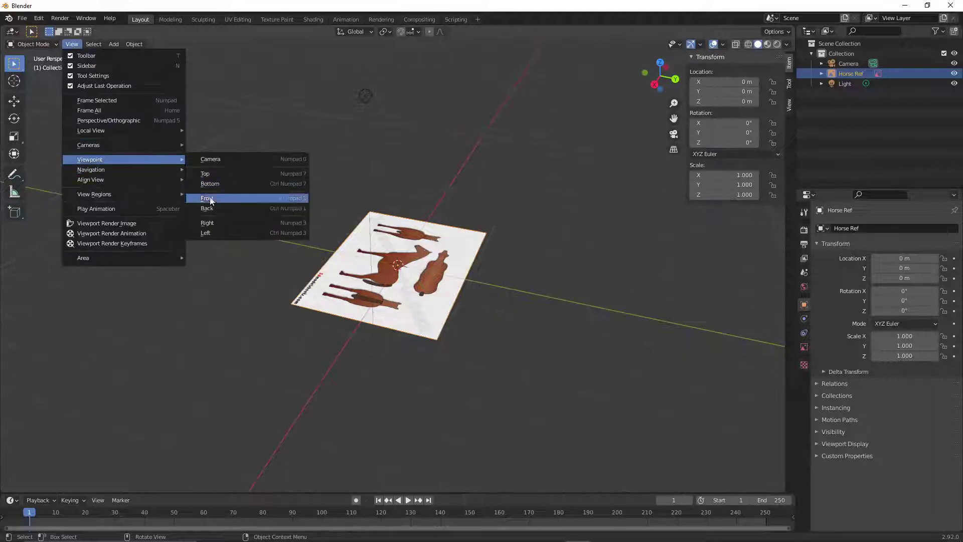
pyautogui.click(227, 222)
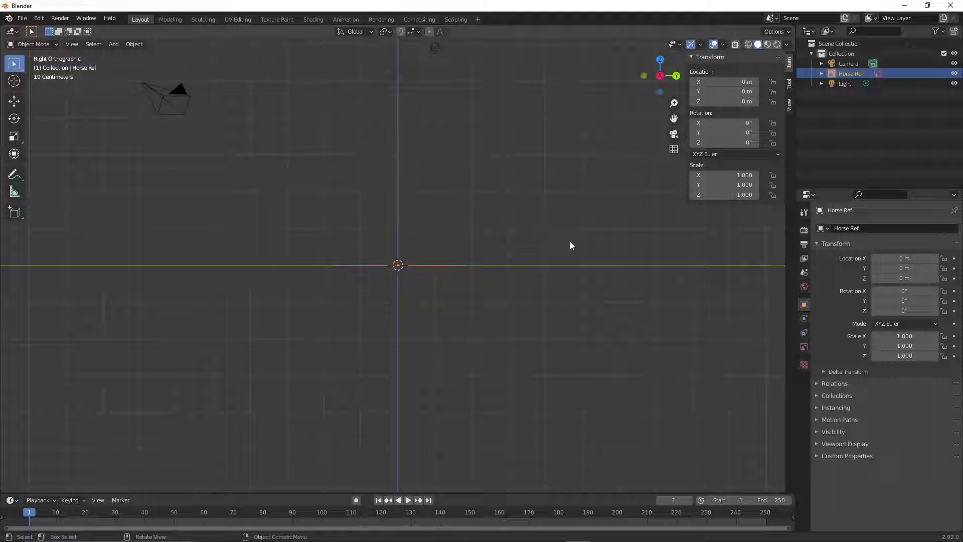
# Try rotating the Horse Ref image 90° about the global Y axis and undo the rotation
pyautogui.press('r')
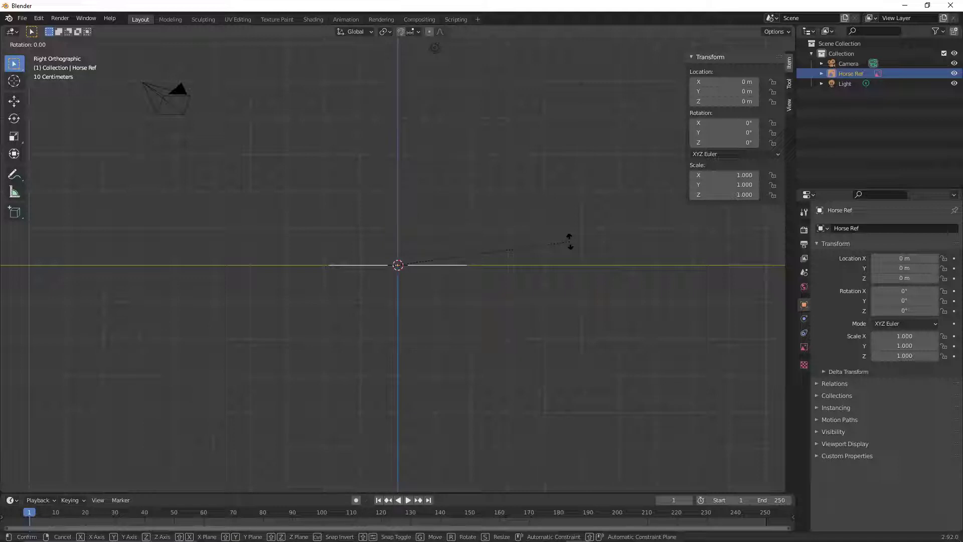
pyautogui.press('y')
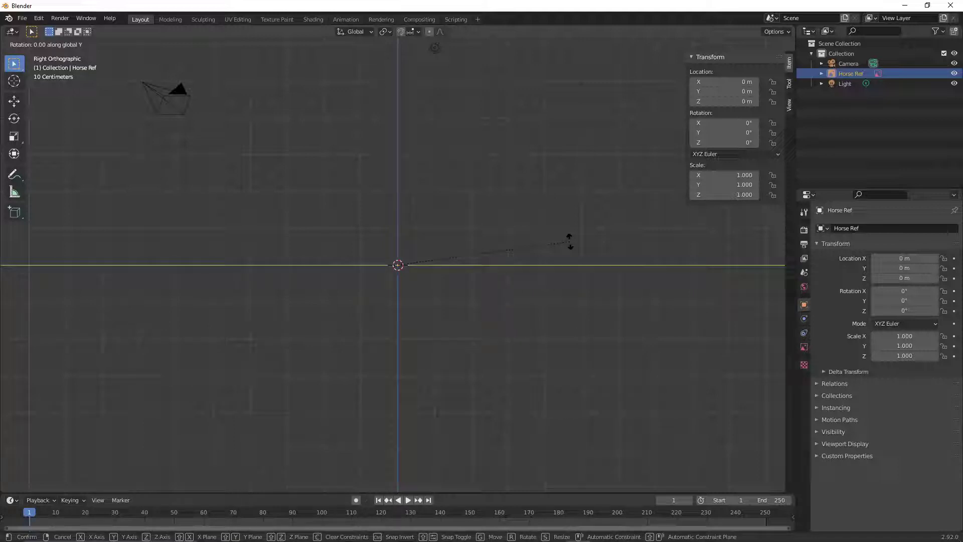
pyautogui.write('90')
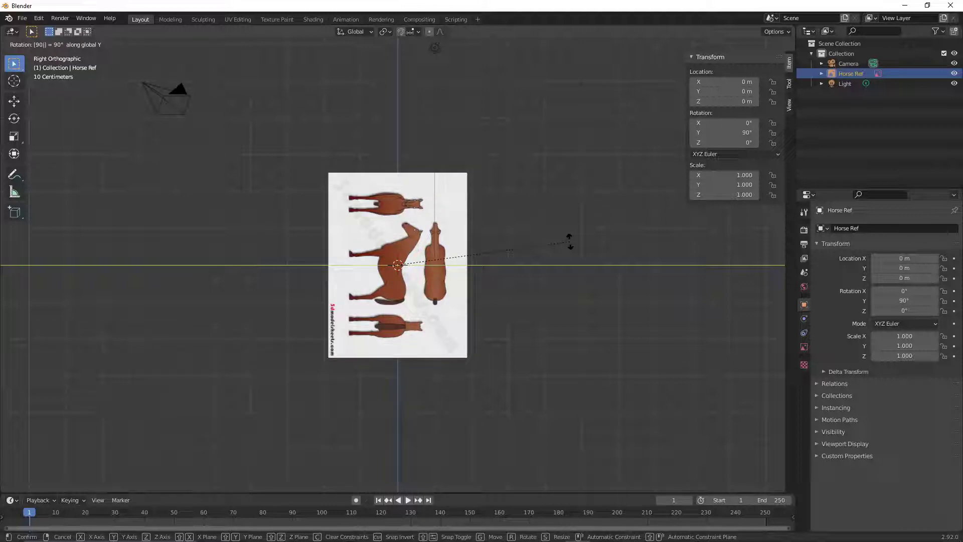
pyautogui.press('Return')
pyautogui.hotkey('ctrl', 'z')
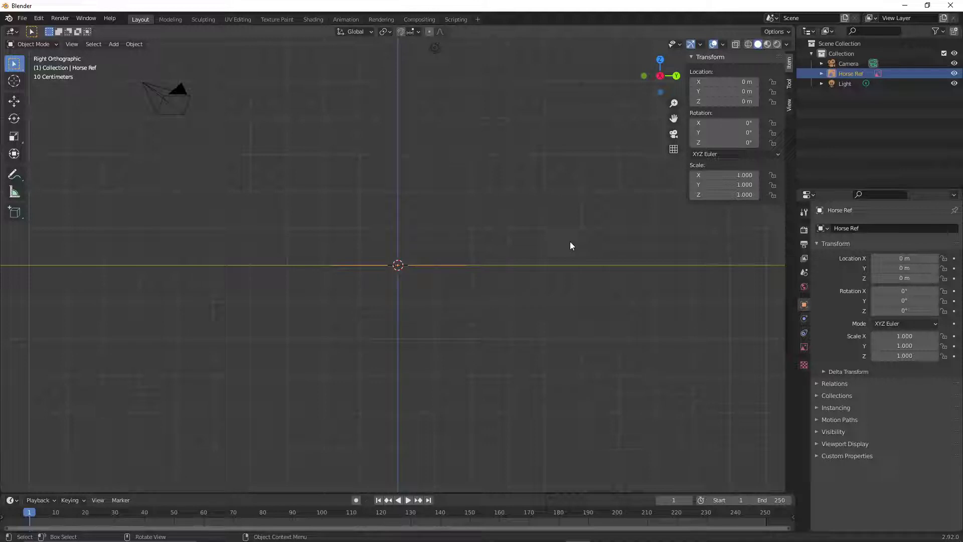
# Rotate the Horse Ref image 90° about the global X axis and 90° about the global Z axis
pyautogui.press('r')
pyautogui.write('x')
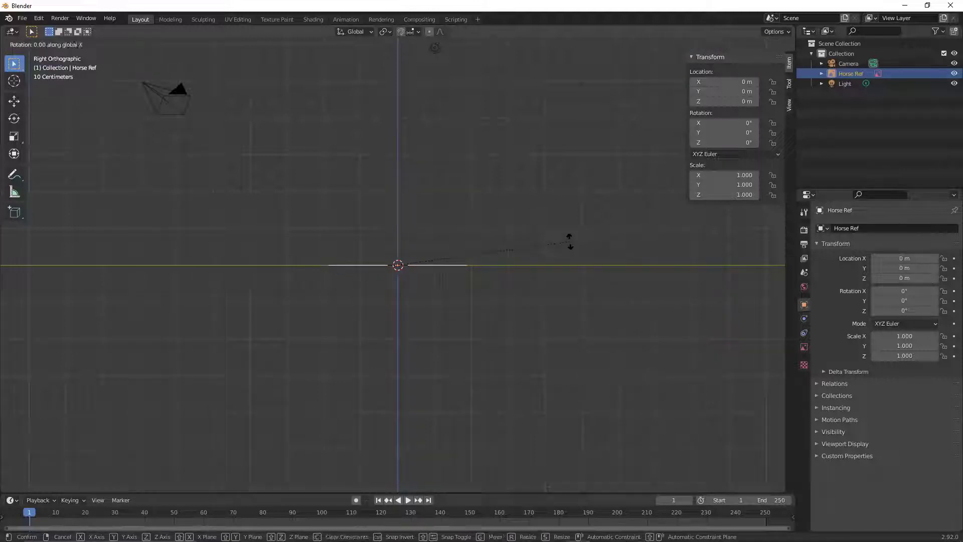
pyautogui.write('90')
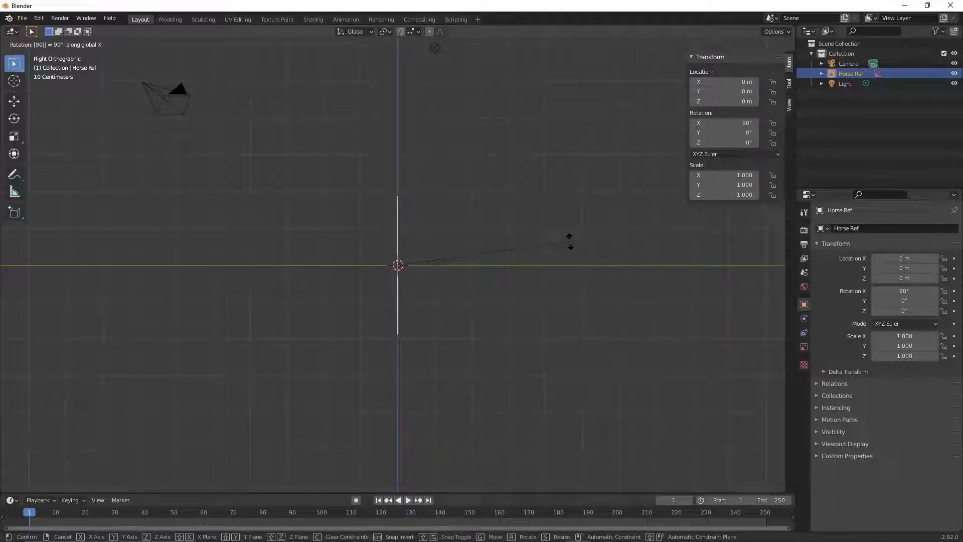
pyautogui.press('Return')
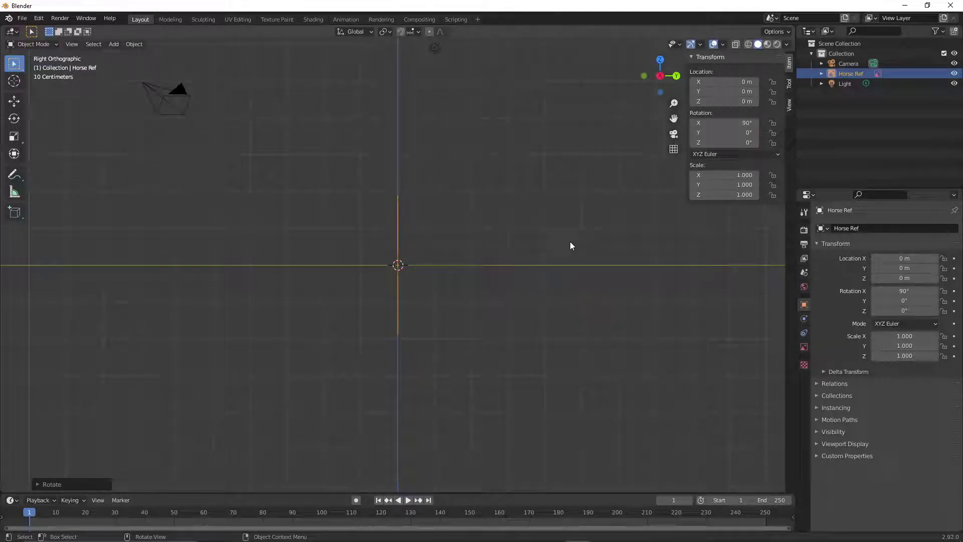
pyautogui.press('r')
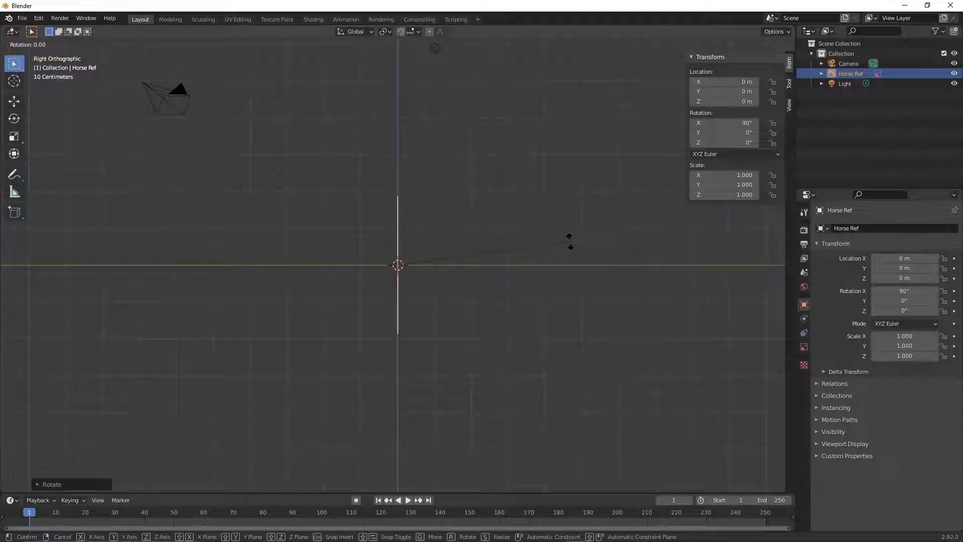
pyautogui.press('z')
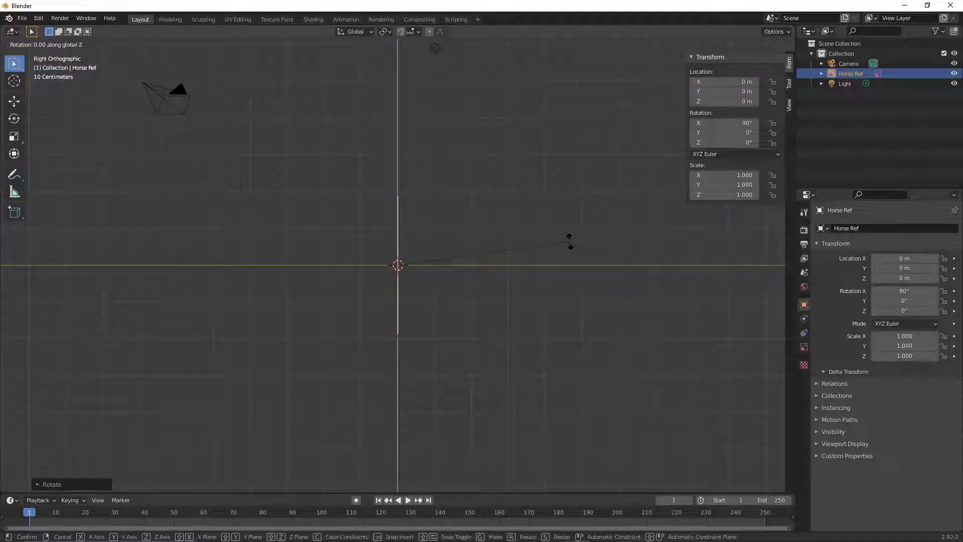
pyautogui.write('90')
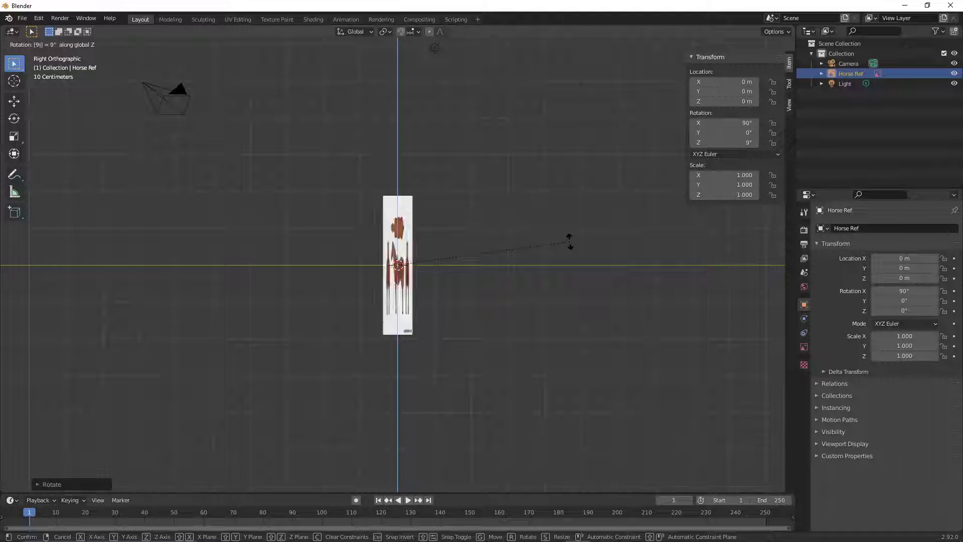
pyautogui.press('Return')
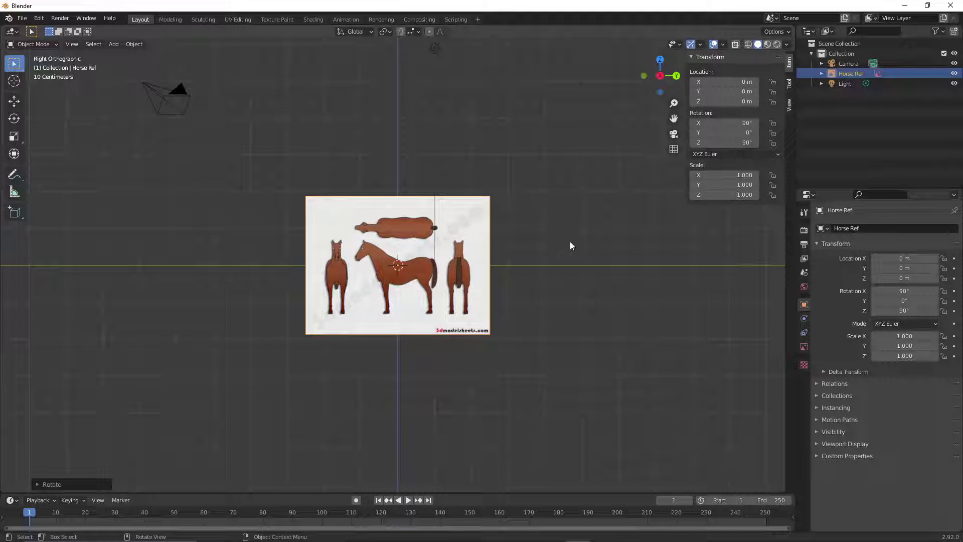
# Move the Horse Ref image up along Z to about 1.394 m, bringing the horse's hooves near the ground line
pyautogui.click(19, 101)
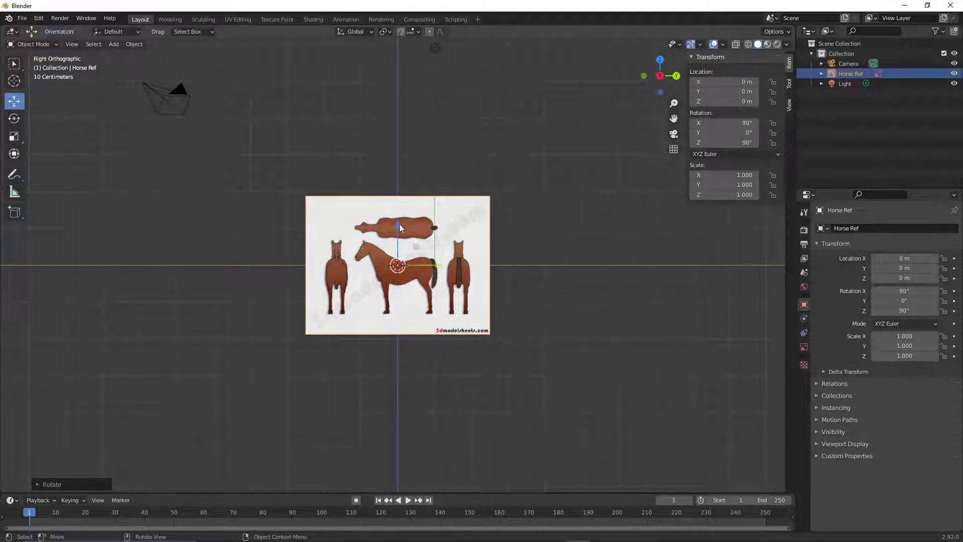
pyautogui.scroll(3, 518, 265)
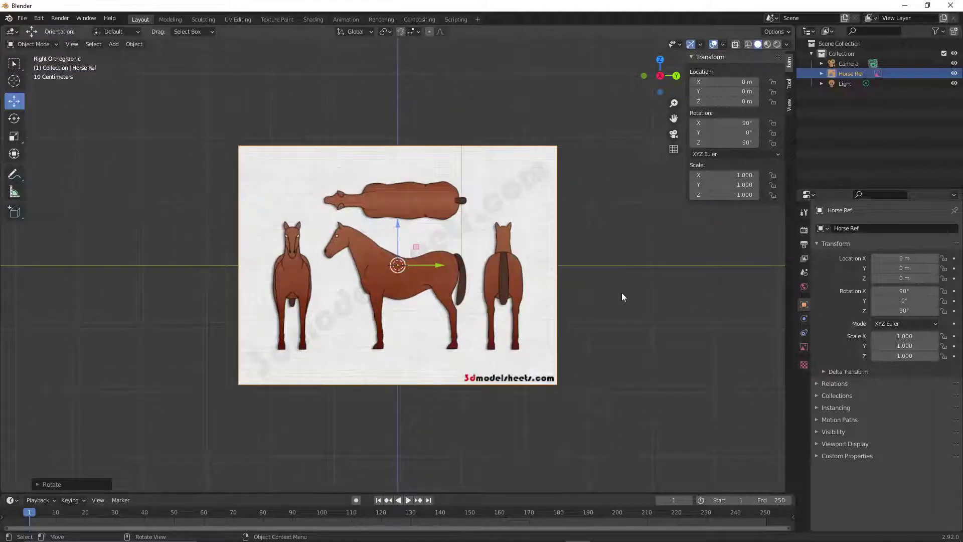
pyautogui.scroll(3, 621, 294)
pyautogui.scroll(-1, 621, 294)
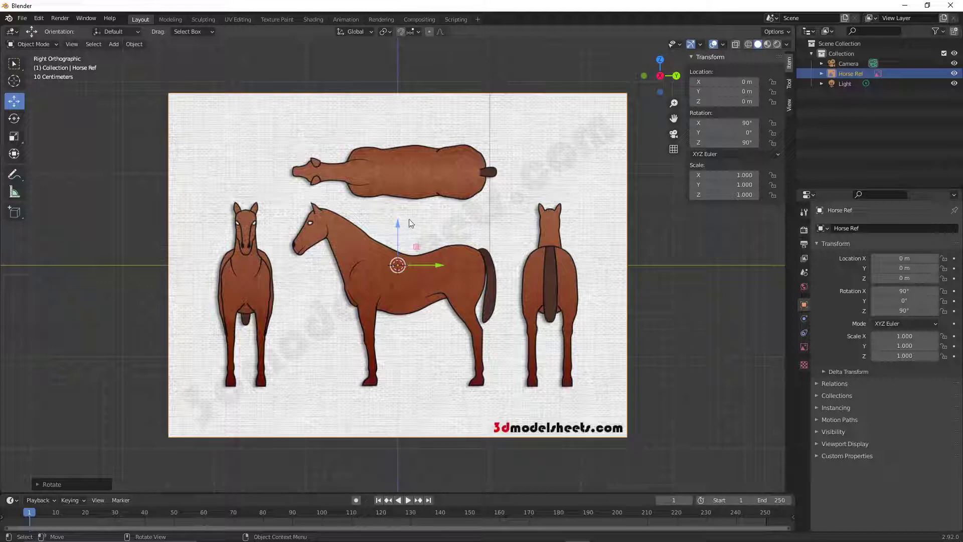
pyautogui.scroll(-2, 397, 230)
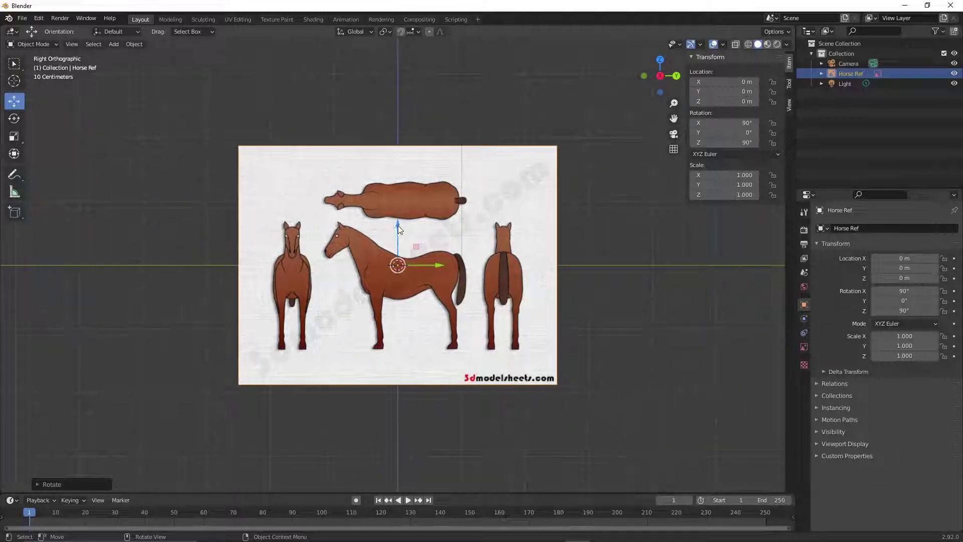
pyautogui.moveTo(398, 226); pyautogui.dragTo(379, 134)
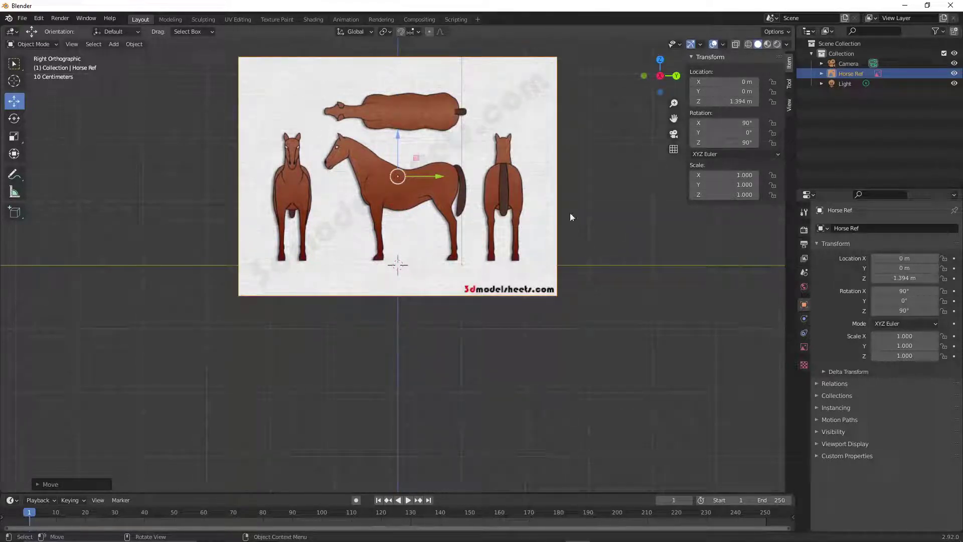
# Rename the Horse Ref object to Horse Ref_Right in the scene collection
pyautogui.doubleClick(862, 74)
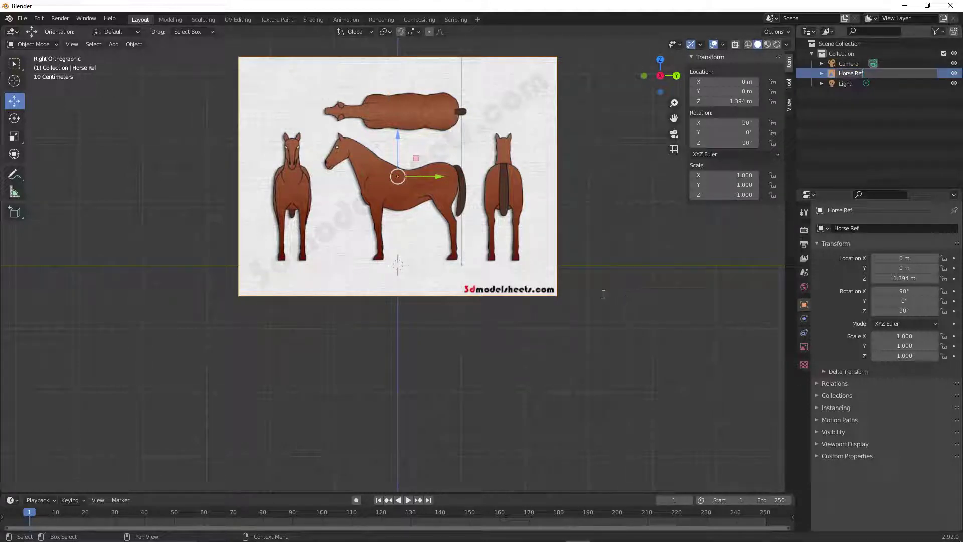
pyautogui.write('_Right')
pyautogui.press('Return')
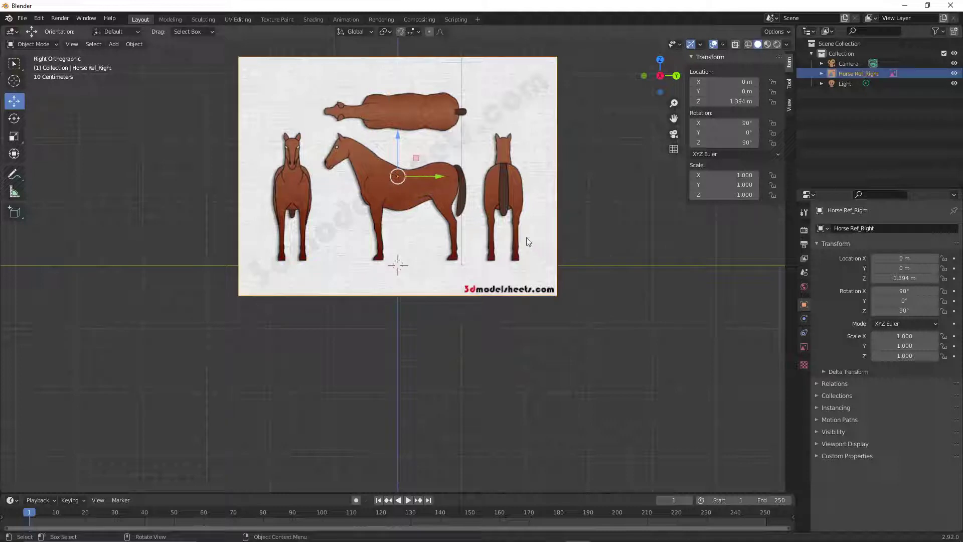
pyautogui.click(789, 105)
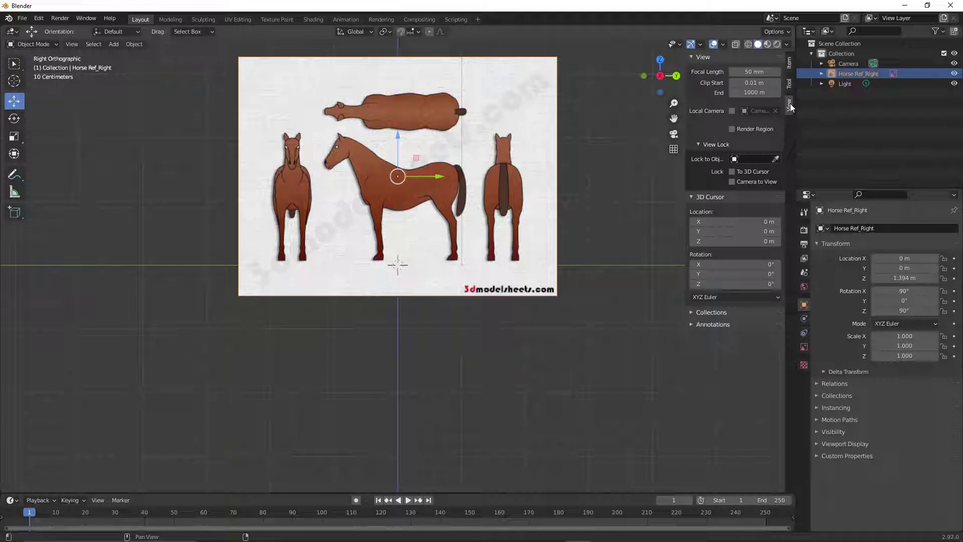
pyautogui.click(820, 432)
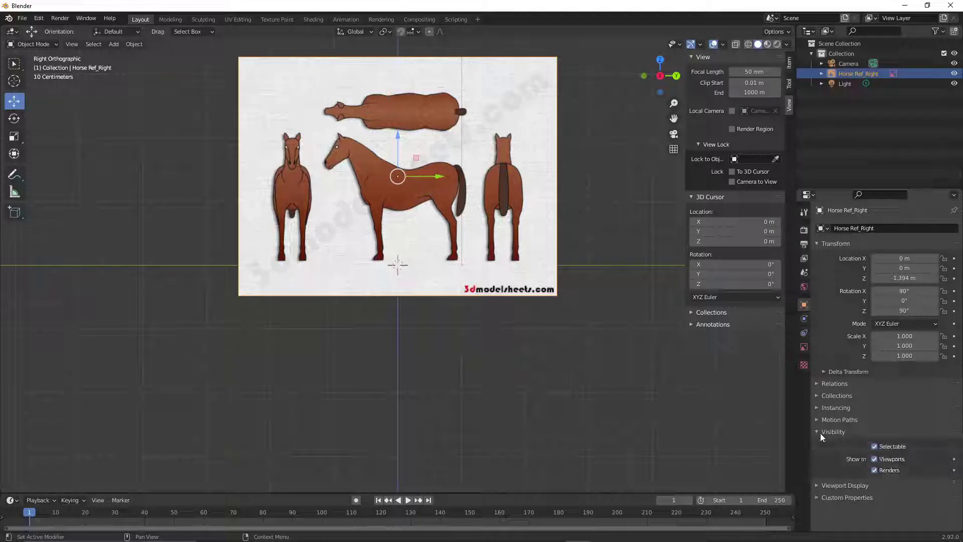
pyautogui.click(820, 433)
pyautogui.click(815, 444)
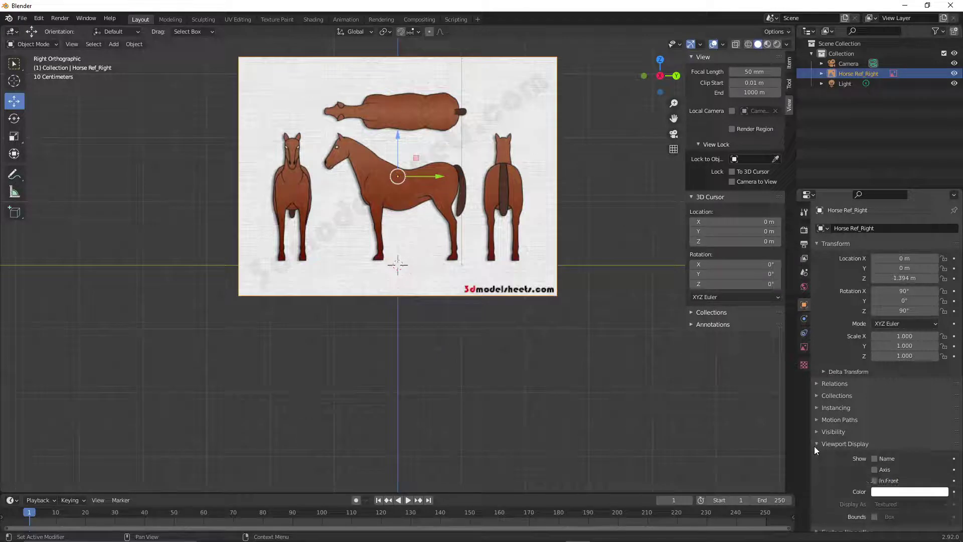
pyautogui.click(815, 445)
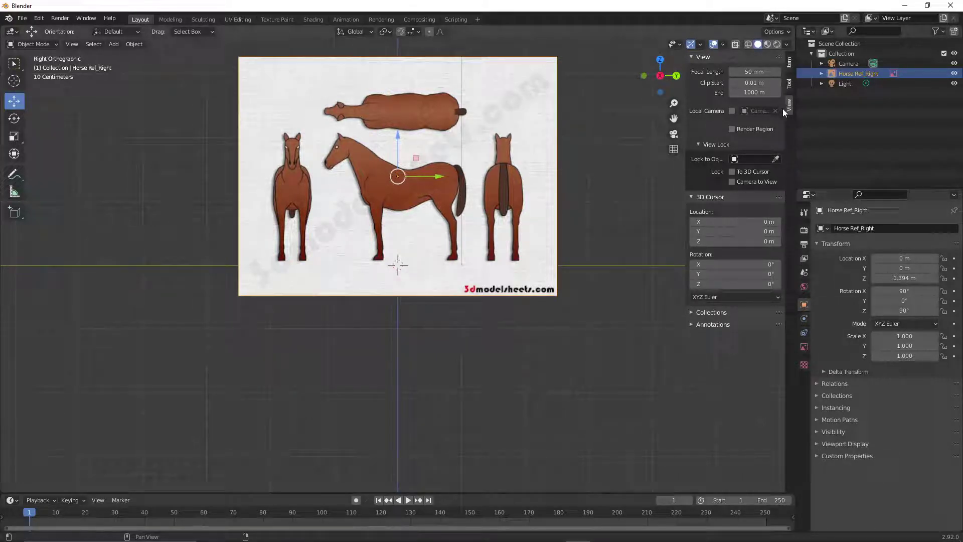
pyautogui.click(790, 83)
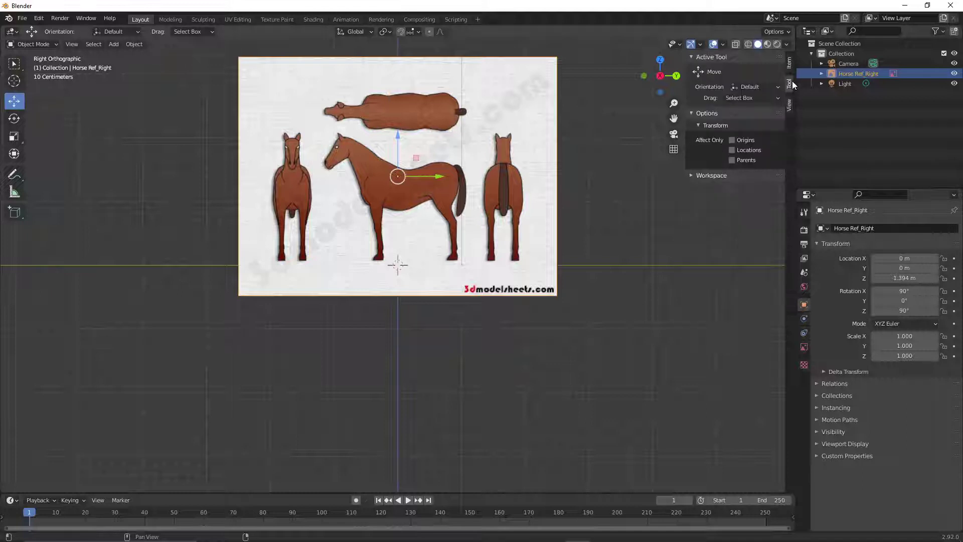
pyautogui.click(792, 63)
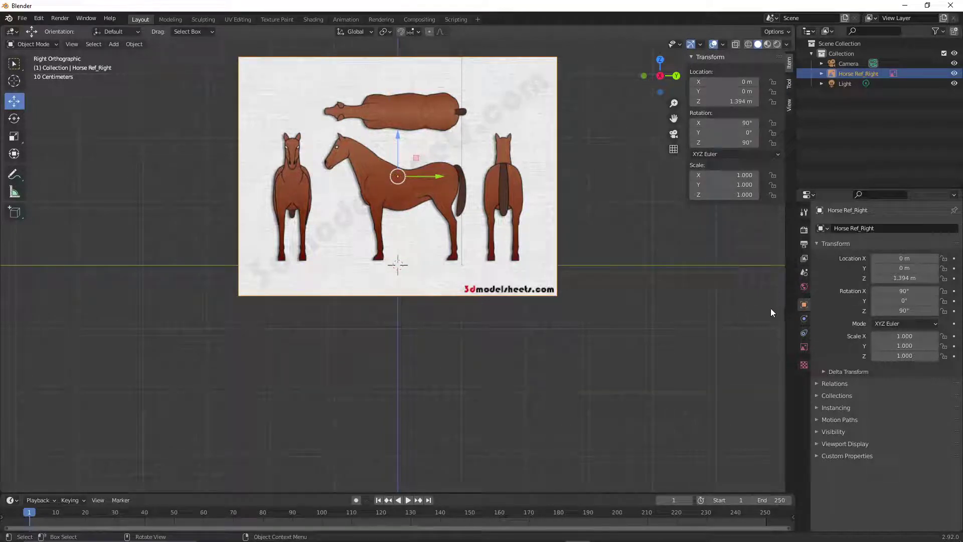
# Enable opacity for the Horse Ref_Right image and lower it to about 0.176
pyautogui.click(804, 347)
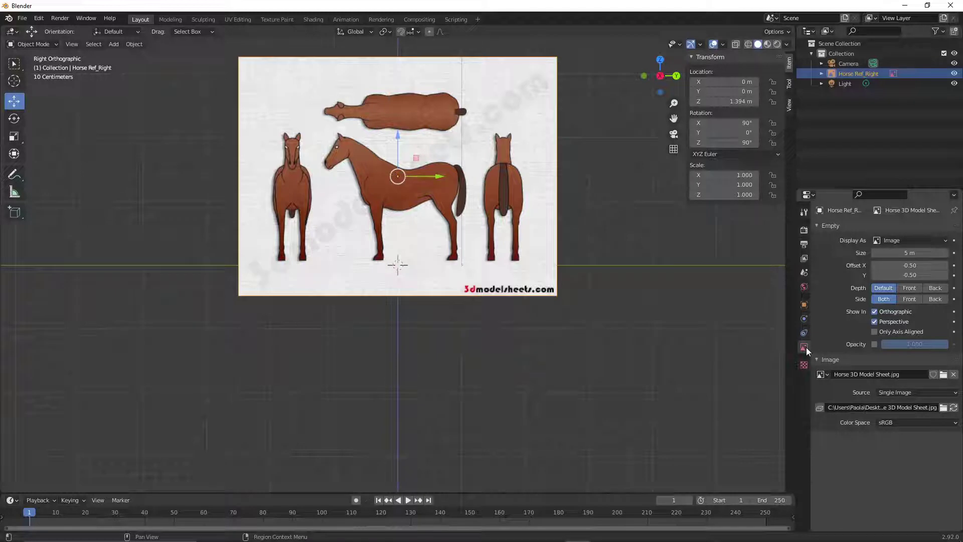
pyautogui.click(875, 344)
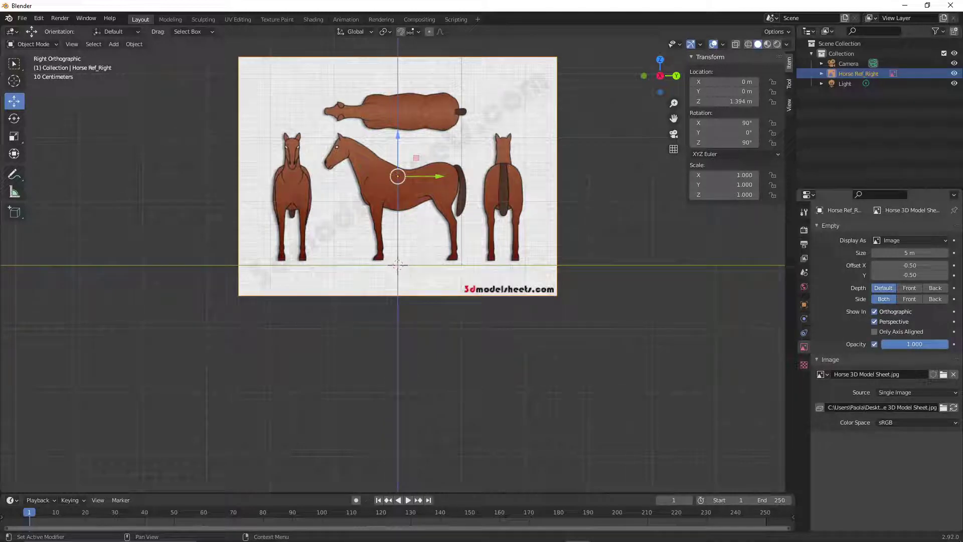
pyautogui.moveTo(928, 344); pyautogui.dragTo(893, 345)
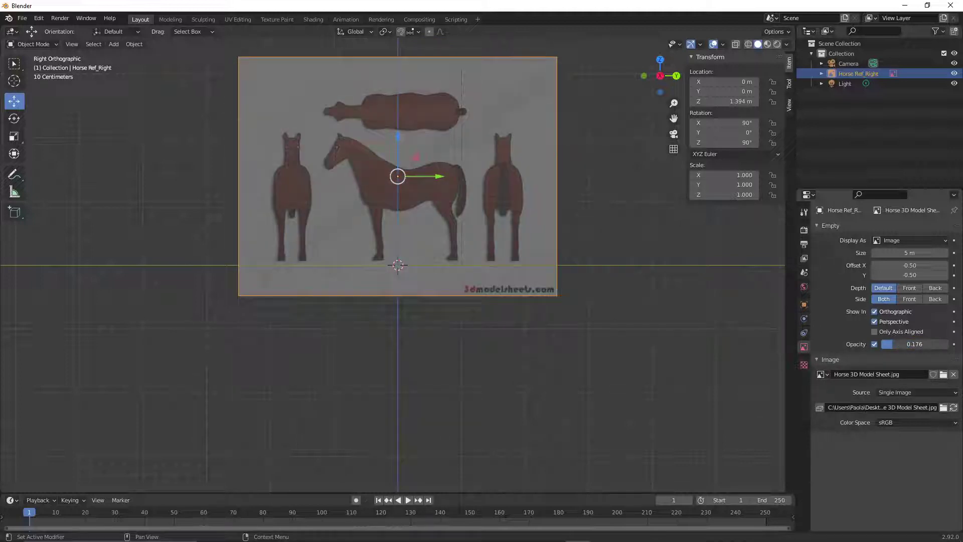
pyautogui.moveTo(893, 344); pyautogui.dragTo(948, 344)
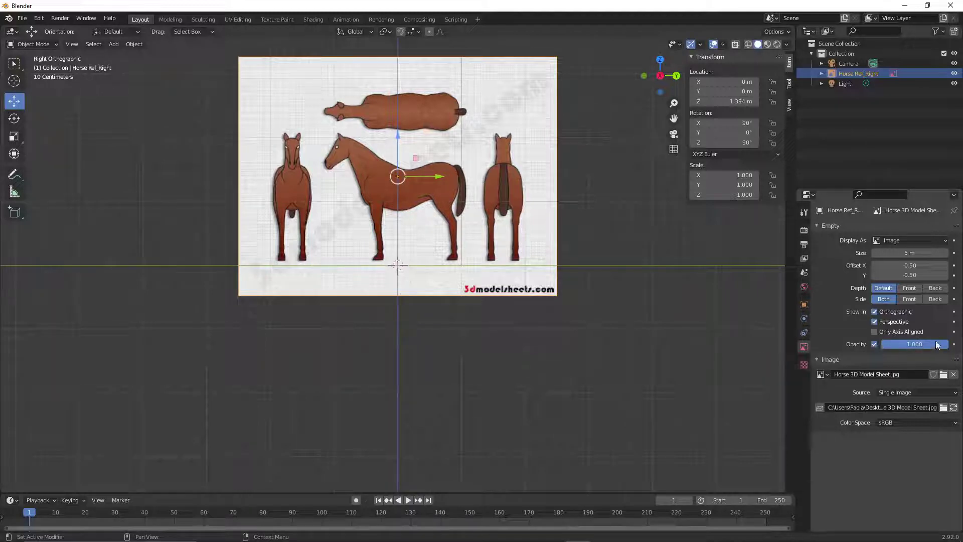
pyautogui.moveTo(936, 344); pyautogui.dragTo(893, 345)
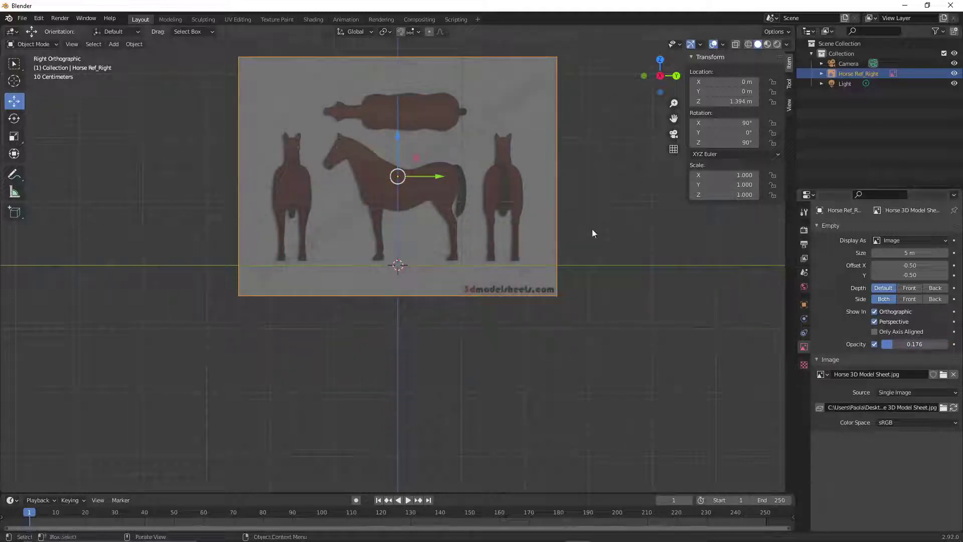
# Lower the Horse Ref_Right image along Z to about 1.323 m so the hooves rest on the green Y axis line
pyautogui.scroll(4, 495, 267)
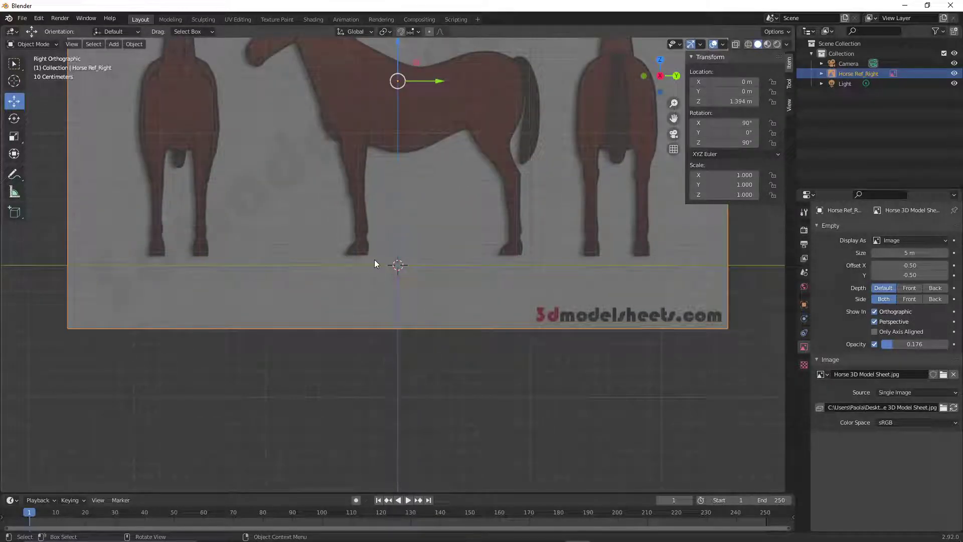
pyautogui.scroll(-2, 398, 116)
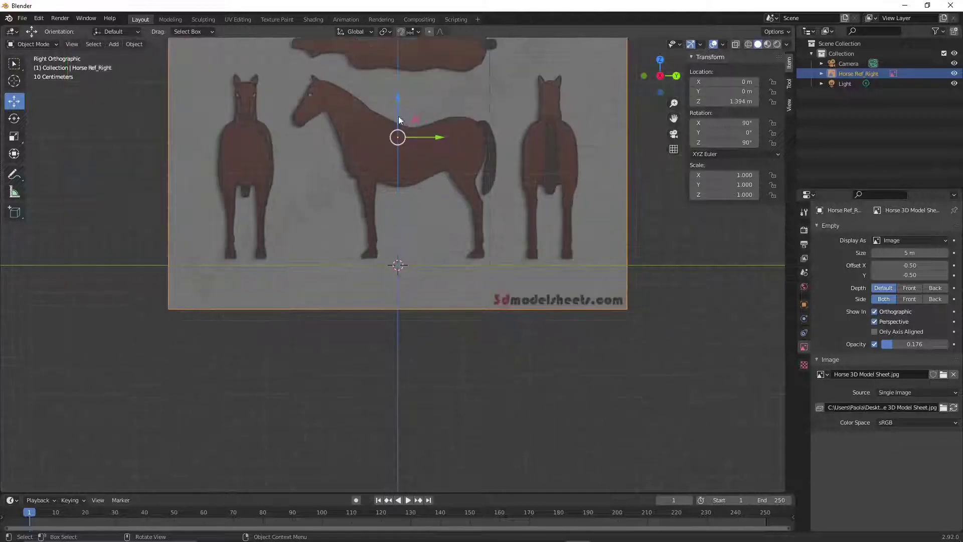
pyautogui.moveTo(396, 99); pyautogui.dragTo(398, 106)
pyautogui.scroll(5, 516, 333)
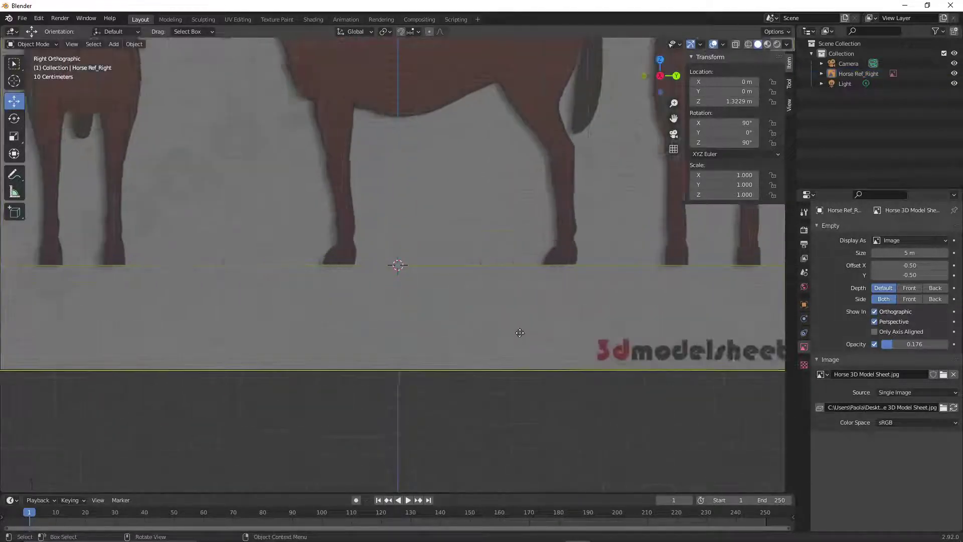
# Lower the Horse Ref_Right image slightly along Z to about 1.313 m and check the hooves against the green Y axis line
pyautogui.scroll(2, 285, 251)
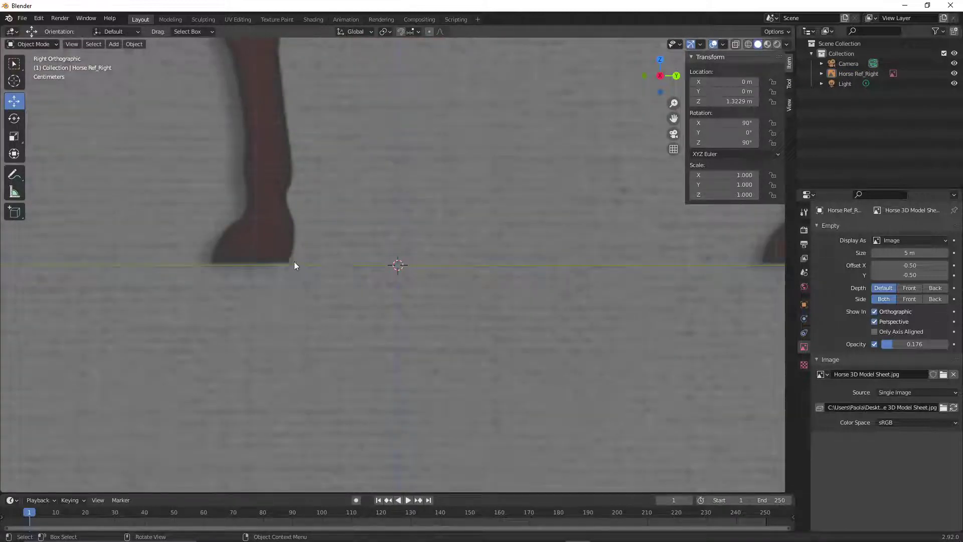
pyautogui.scroll(-6, 371, 184)
pyautogui.scroll(-4, 403, 134)
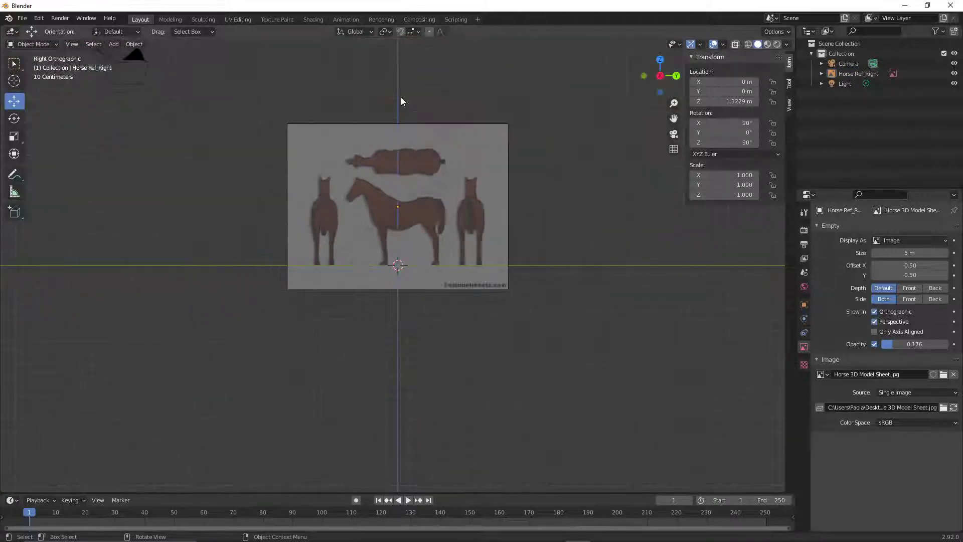
pyautogui.click(413, 146)
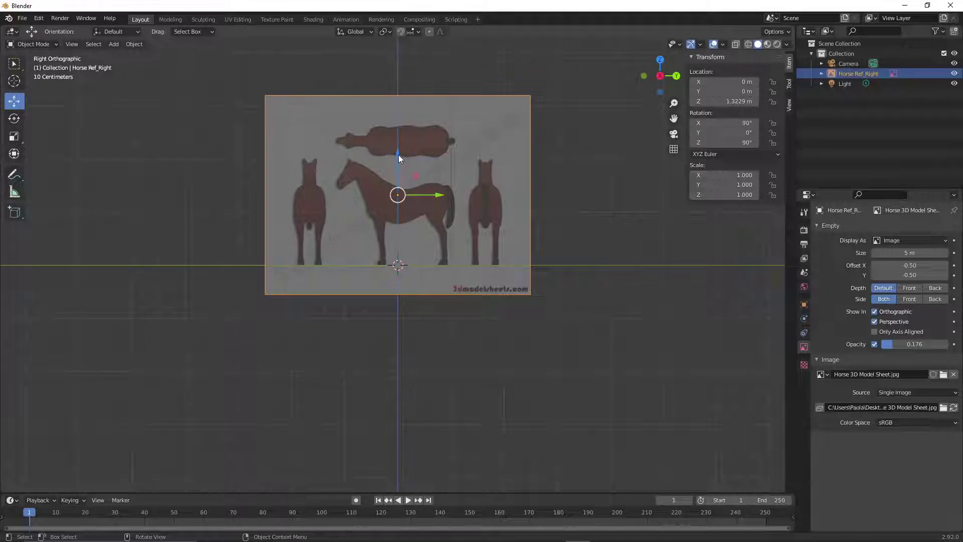
pyautogui.moveTo(398, 157); pyautogui.dragTo(399, 157)
pyautogui.click(610, 312)
pyautogui.scroll(9, 609, 311)
pyautogui.scroll(2, 608, 311)
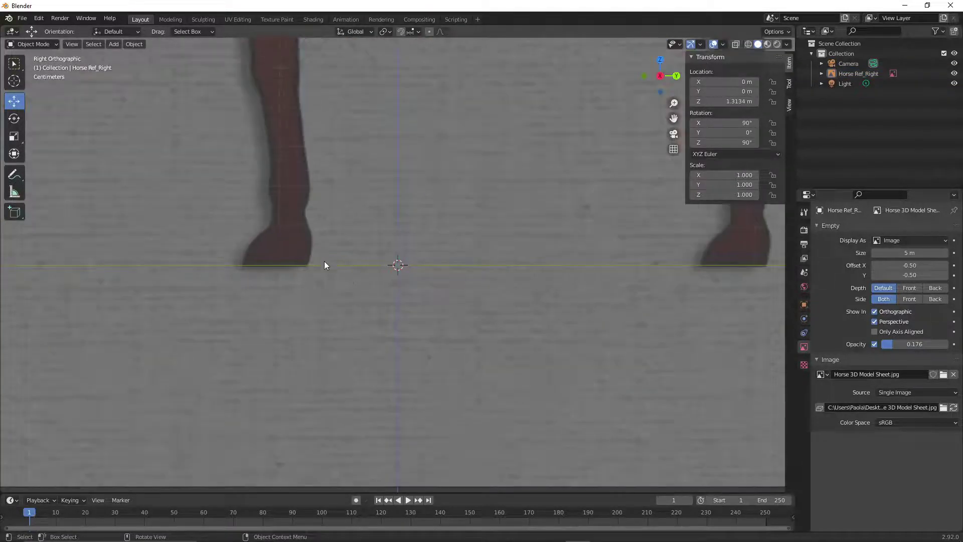
# Undo the last Z move of the Horse Ref_Right image and deselect it
pyautogui.click(385, 281)
pyautogui.moveTo(386, 282); pyautogui.dragTo(386, 283)
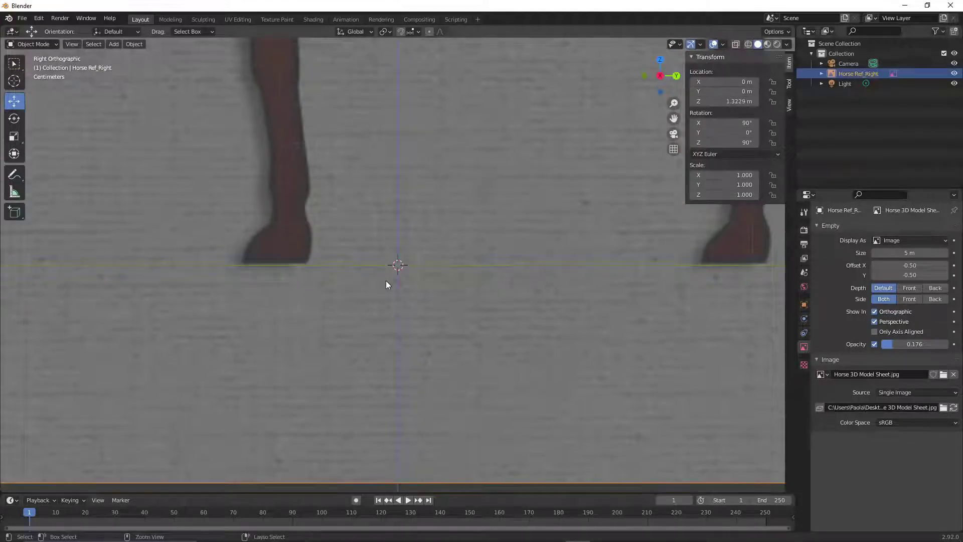
pyautogui.scroll(-8, 472, 289)
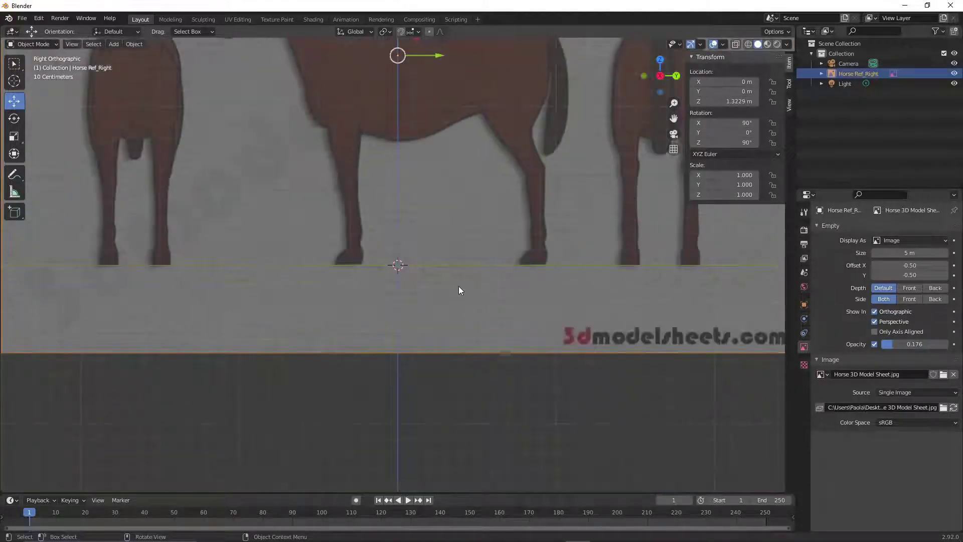
pyautogui.click(612, 278)
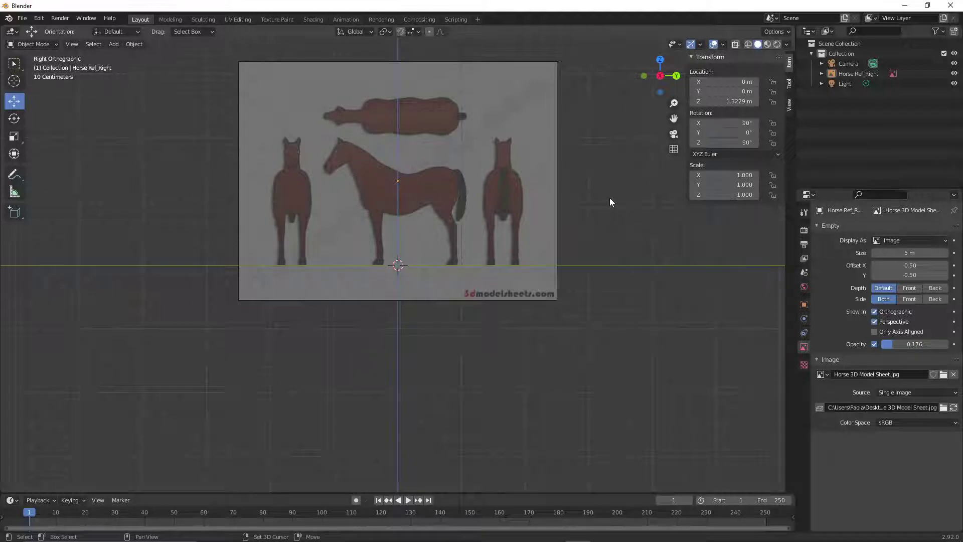
# Duplicate the Horse Ref_Right image in place, keeping the copy at the original's location
pyautogui.keyDown('shift'); pyautogui.moveTo(610, 199); pyautogui.dragTo(617, 282, button='middle'); pyautogui.keyUp('shift')
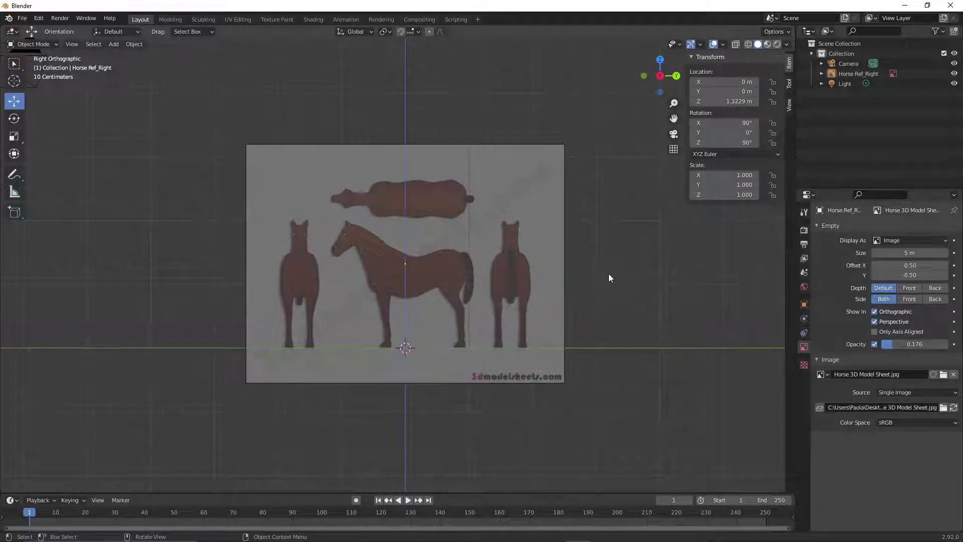
pyautogui.click(535, 270)
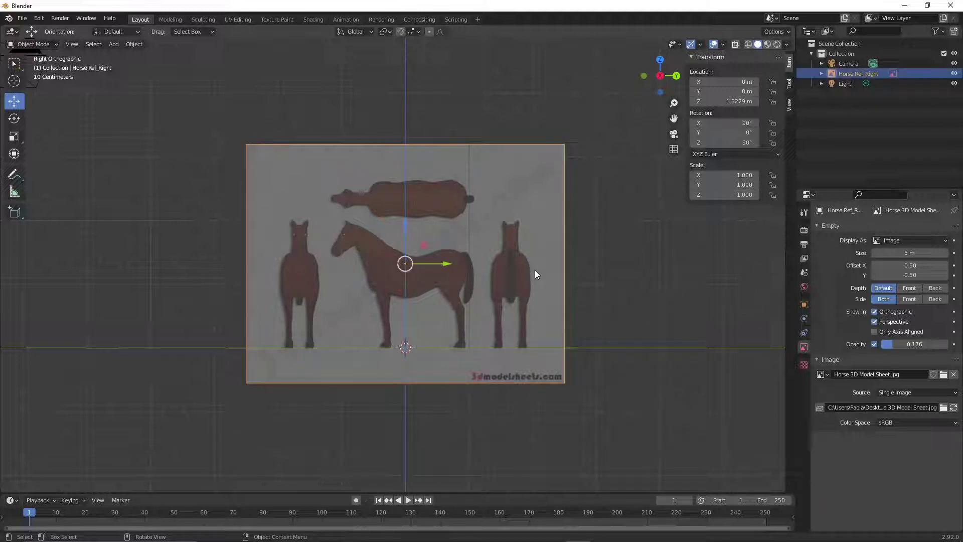
pyautogui.rightClick(534, 274)
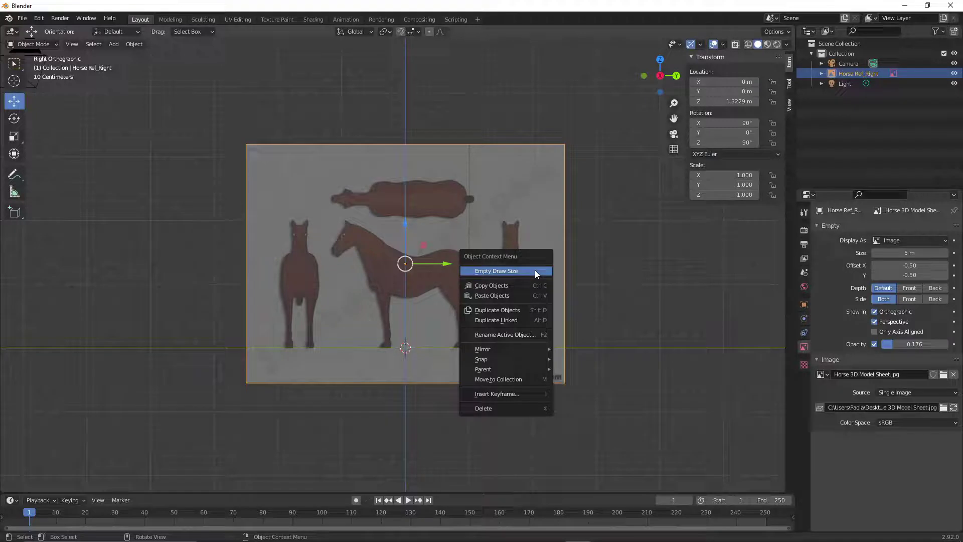
pyautogui.click(528, 311)
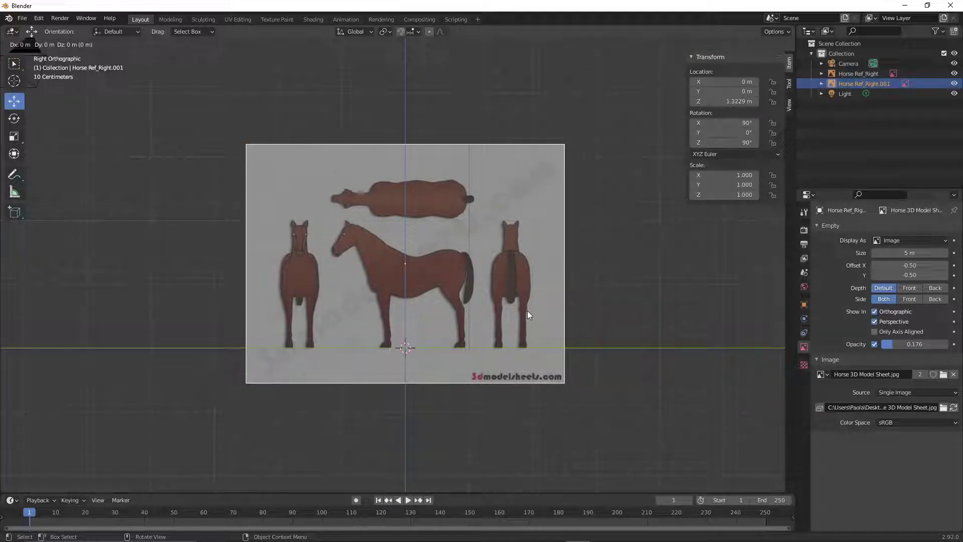
pyautogui.rightClick(528, 311)
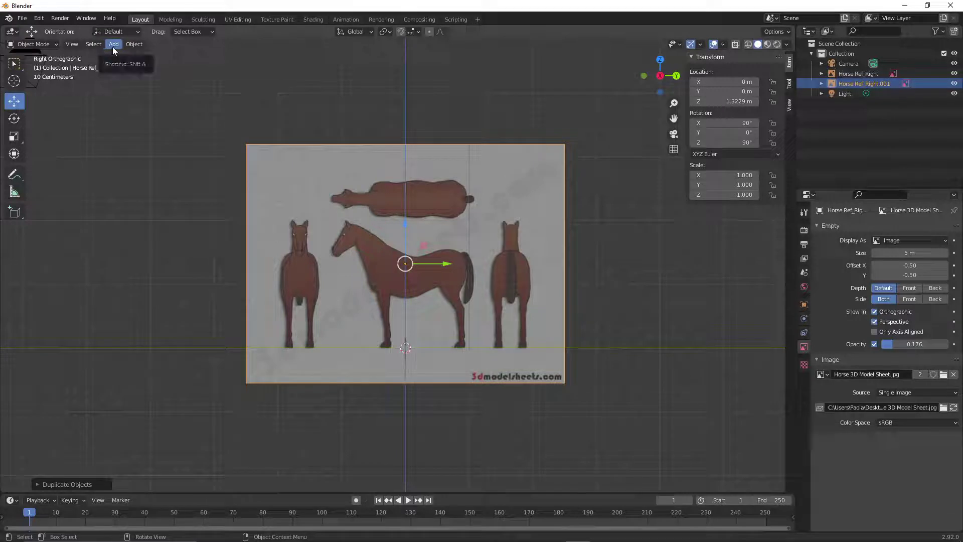
# Switch to the front viewpoint and rotate the duplicated reference image 90° around the global Z axis
pyautogui.click(77, 46)
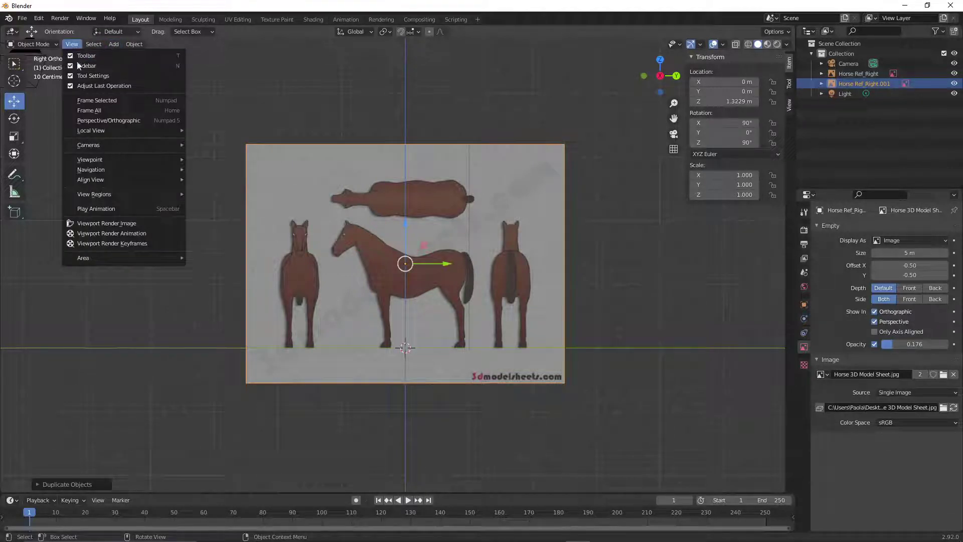
pyautogui.moveTo(116, 160)
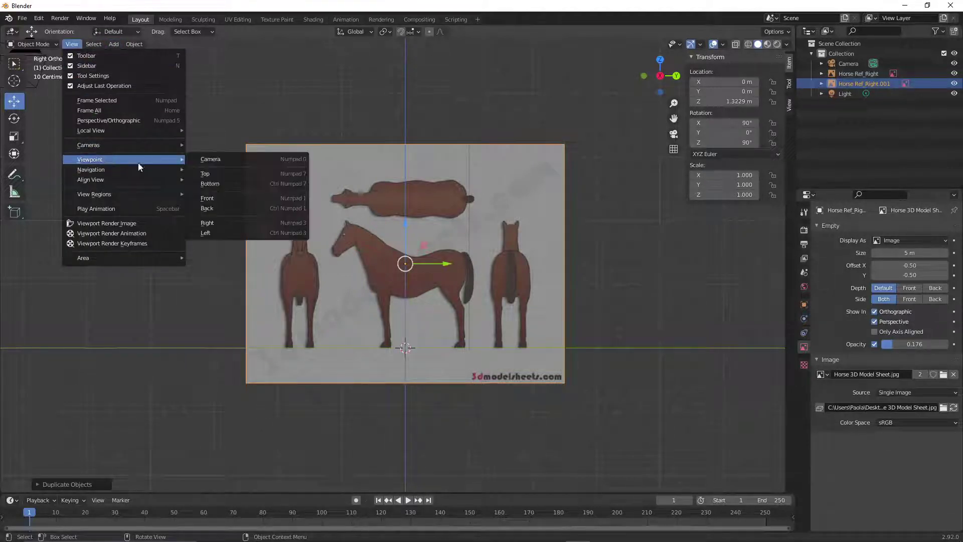
pyautogui.click(205, 199)
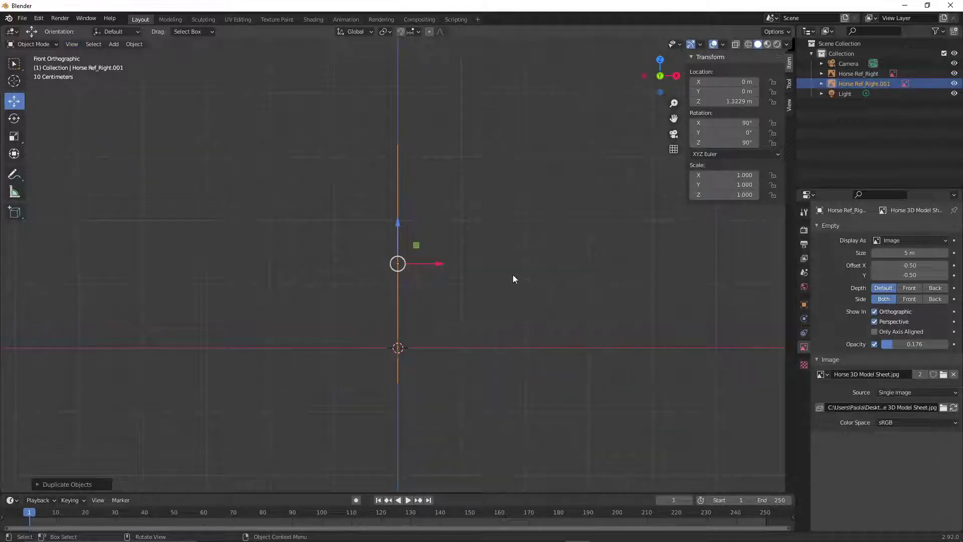
pyautogui.press('r')
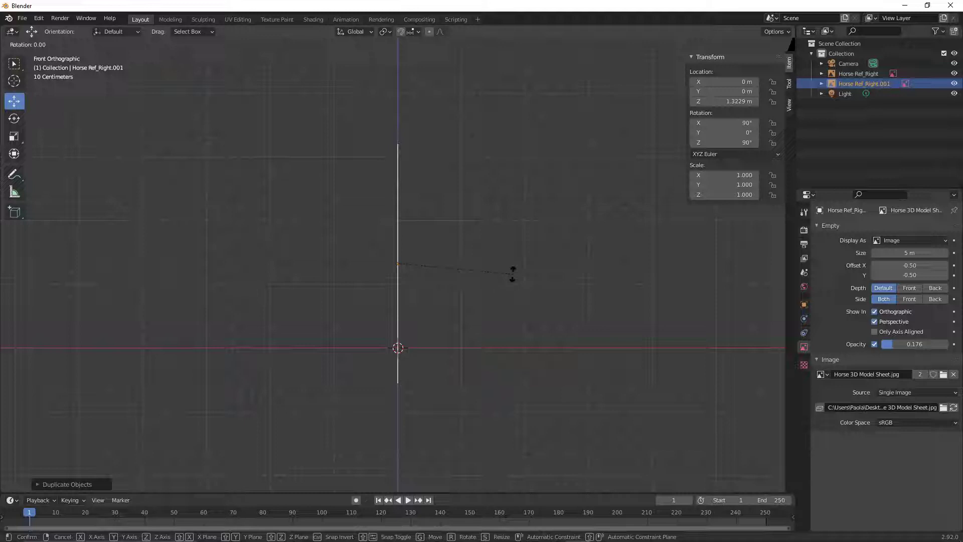
pyautogui.press('z')
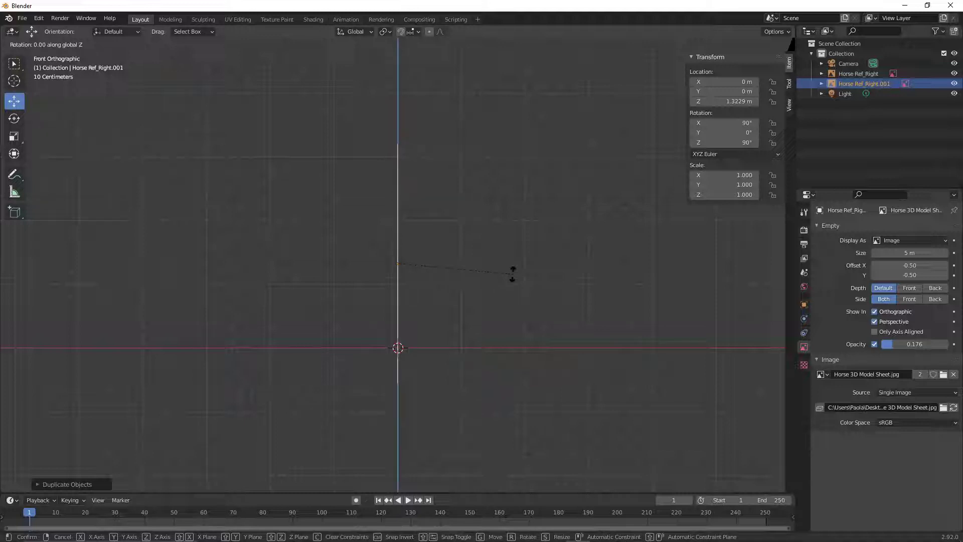
pyautogui.write('90')
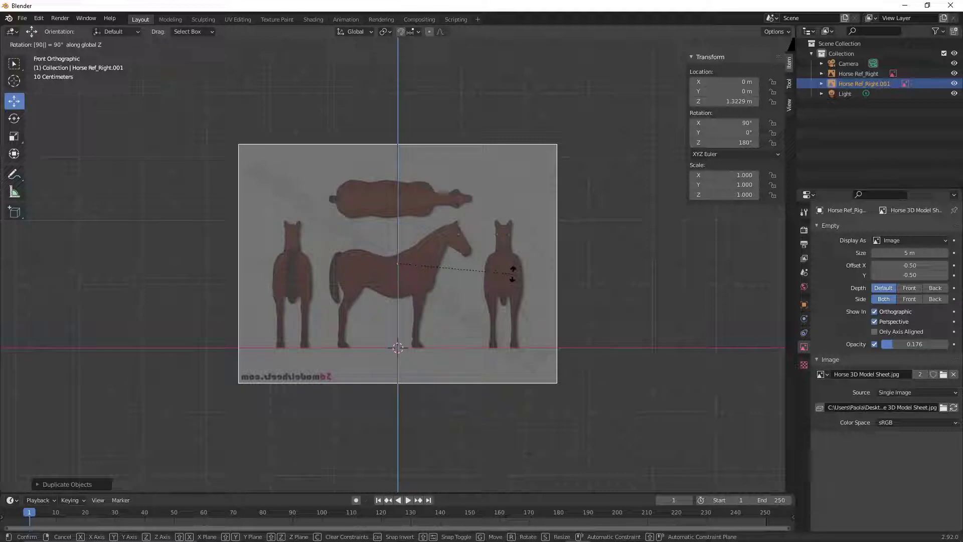
pyautogui.press('Return')
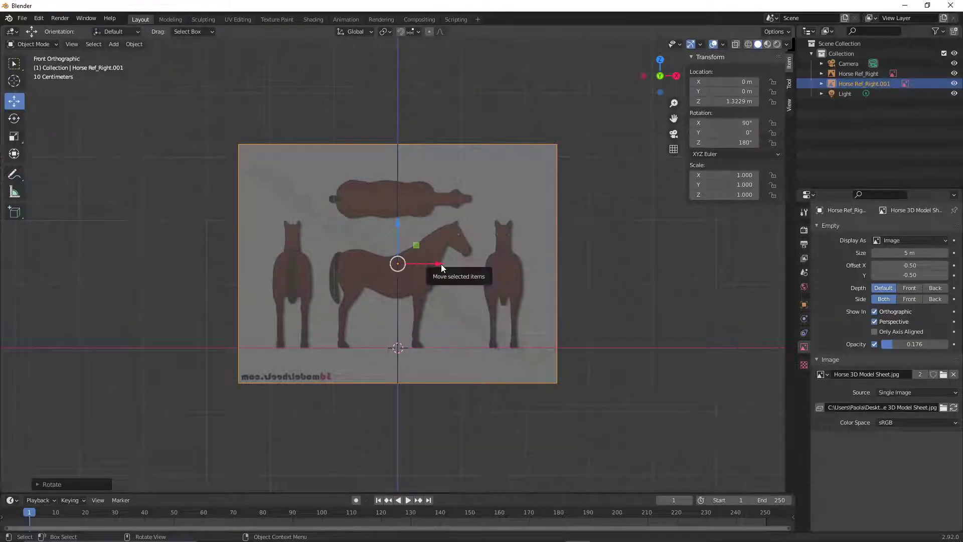
# Move the duplicated image along X to about -1.659 m, centring the front-facing horse on the Z axis line
pyautogui.scroll(3, 451, 276)
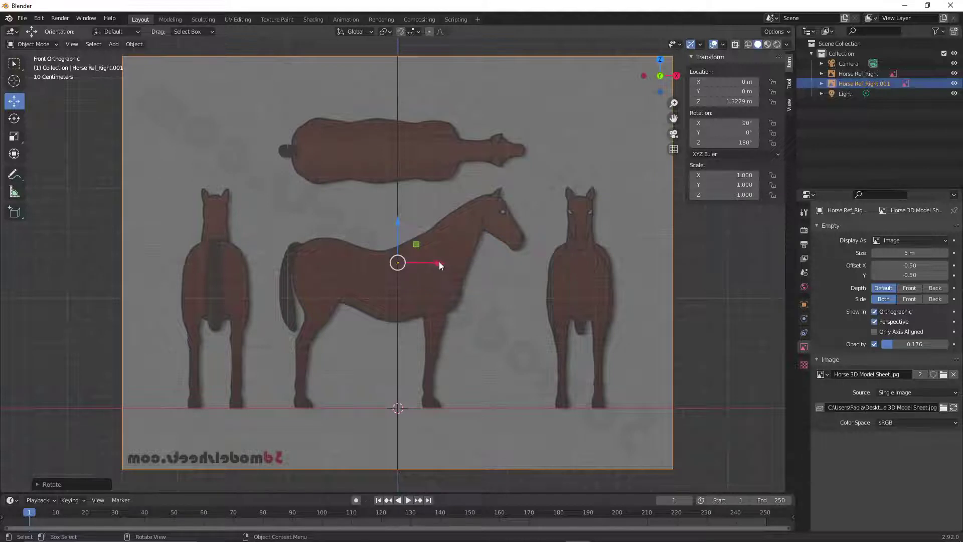
pyautogui.moveTo(440, 263); pyautogui.dragTo(256, 239)
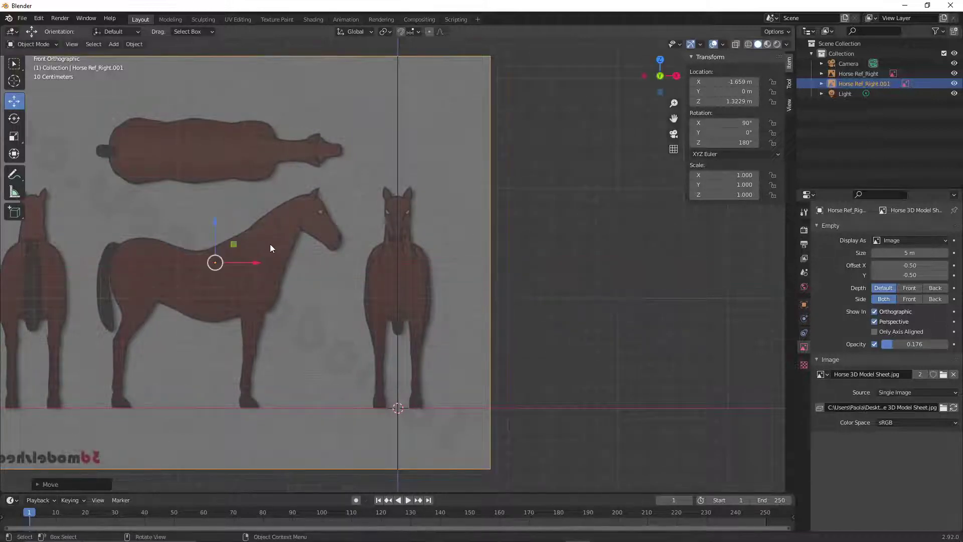
pyautogui.click(588, 324)
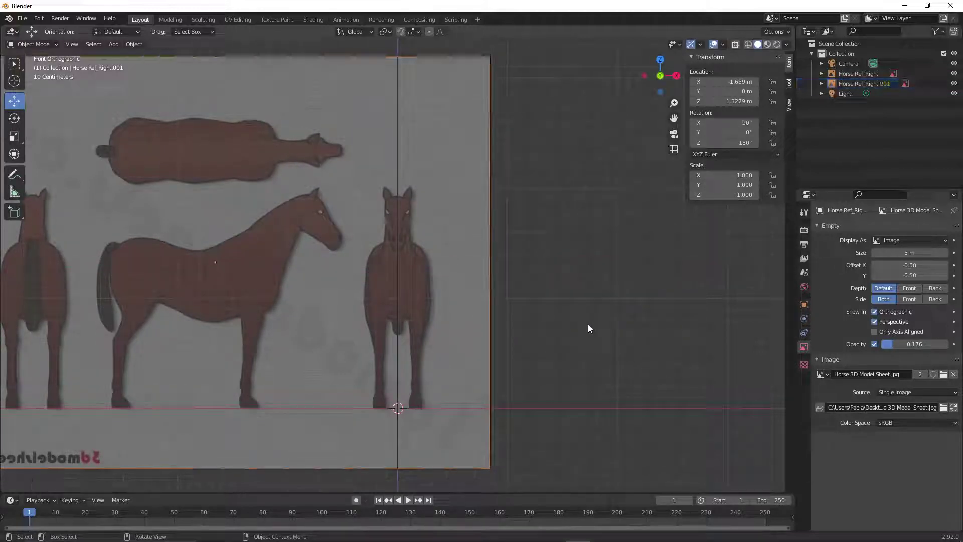
# Rename the duplicated image Horse Ref_Right.001 to Horse Ref_Front in the scene collection
pyautogui.click(868, 83)
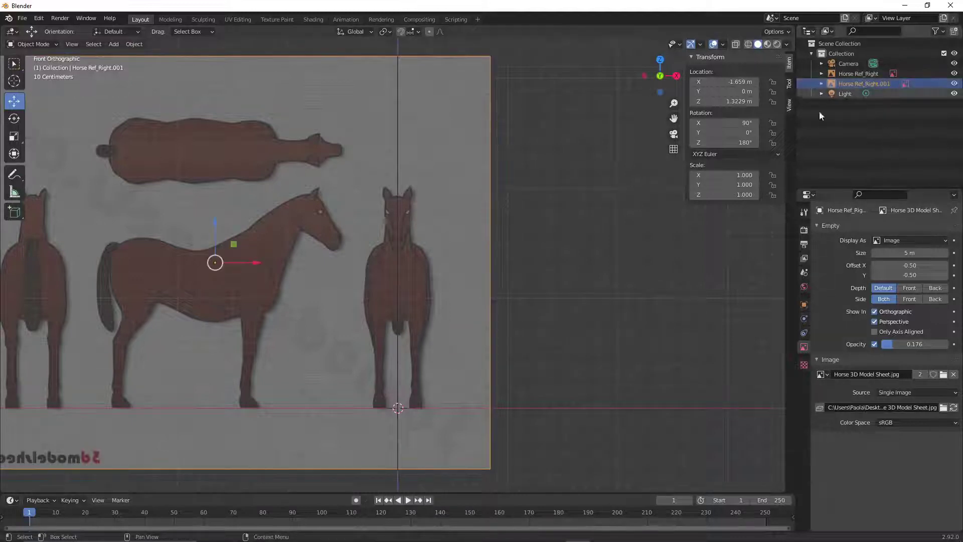
pyautogui.doubleClick(885, 85)
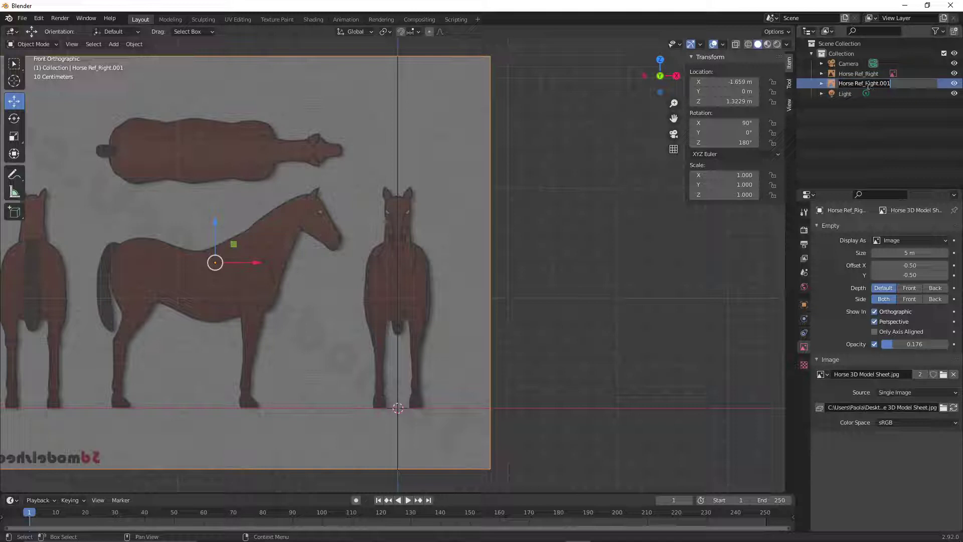
pyautogui.press('Escape')
pyautogui.doubleClick(868, 85)
pyautogui.press('BackSpace')
pyautogui.press('BackSpace')
pyautogui.press('BackSpace')
pyautogui.press('BackSpace')
pyautogui.press('BackSpace')
pyautogui.press('BackSpace')
pyautogui.press('BackSpace')
pyautogui.press('BackSpace')
pyautogui.press('BackSpace')
pyautogui.write('Front')
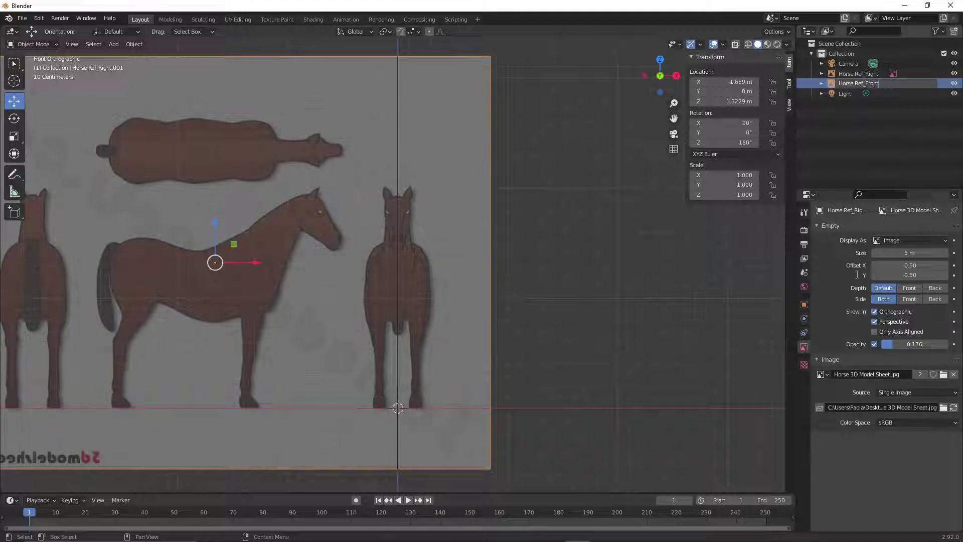
pyautogui.press('Return')
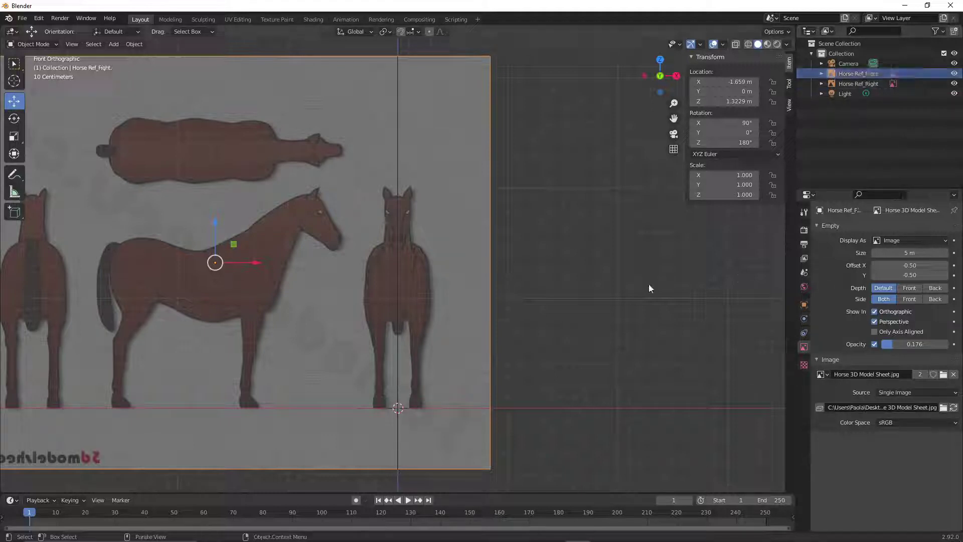
# Check the alignment of the reference images in the right viewpoint and again in the front viewpoint
pyautogui.click(72, 44)
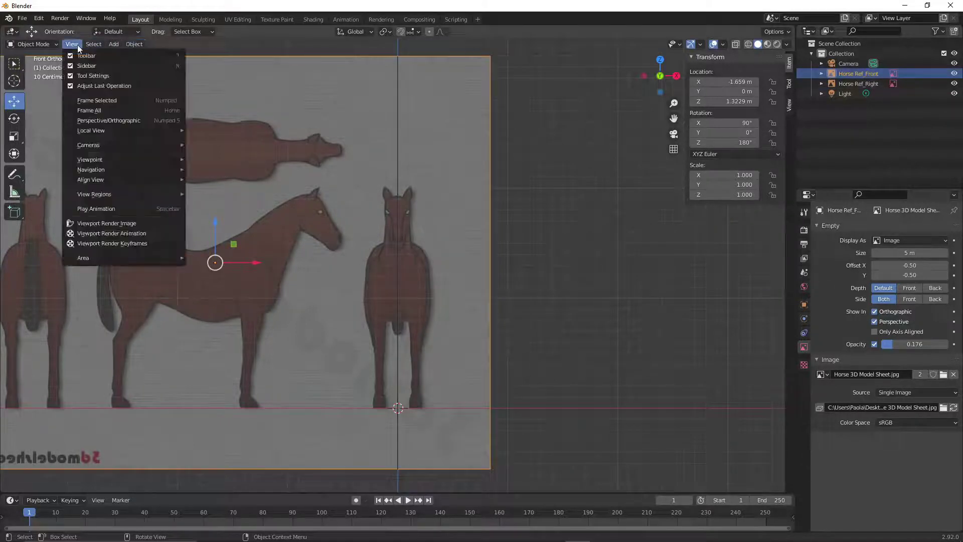
pyautogui.moveTo(131, 159)
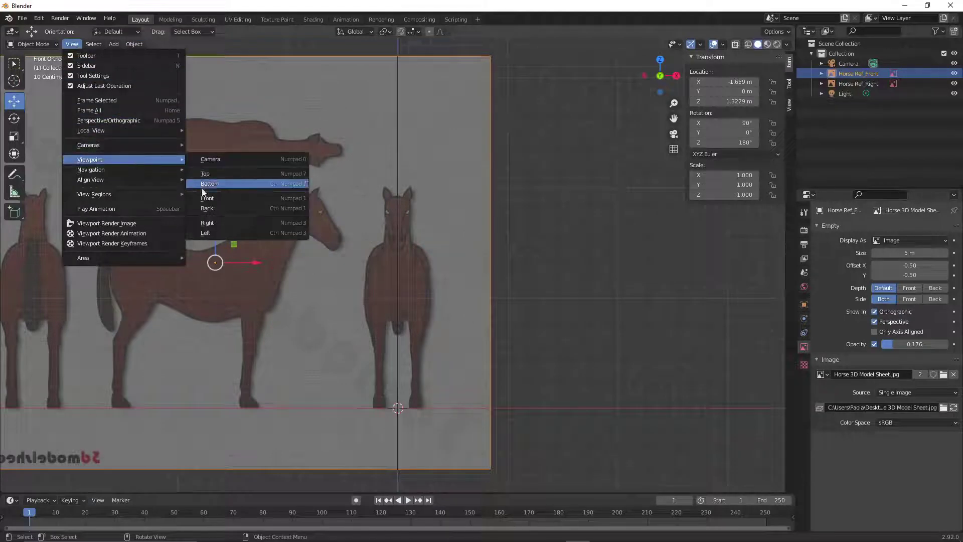
pyautogui.click(224, 223)
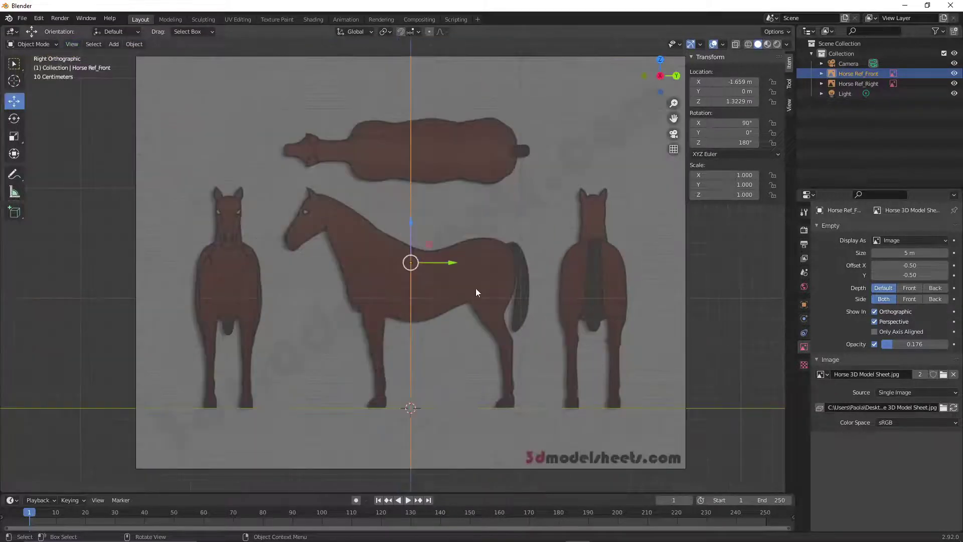
pyautogui.click(73, 45)
pyautogui.moveTo(152, 165)
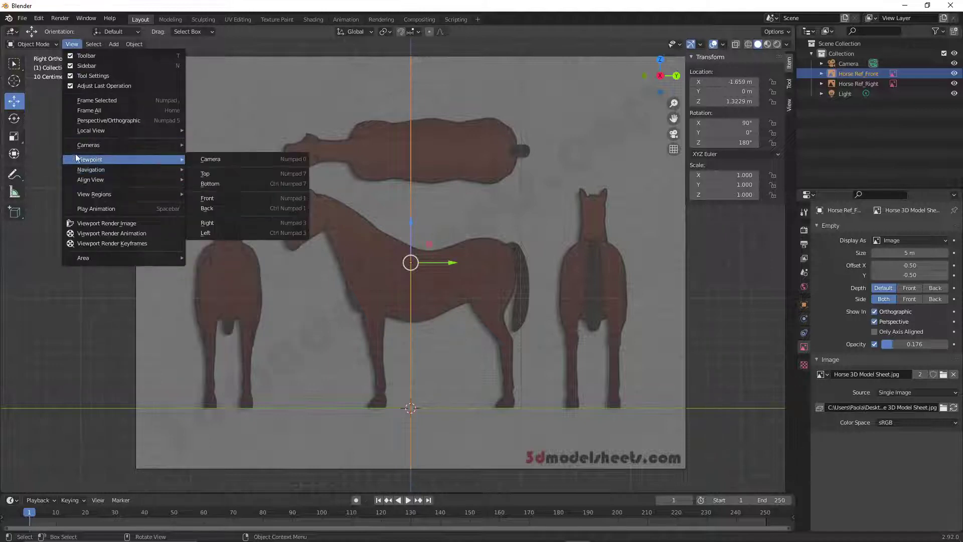
pyautogui.click(80, 47)
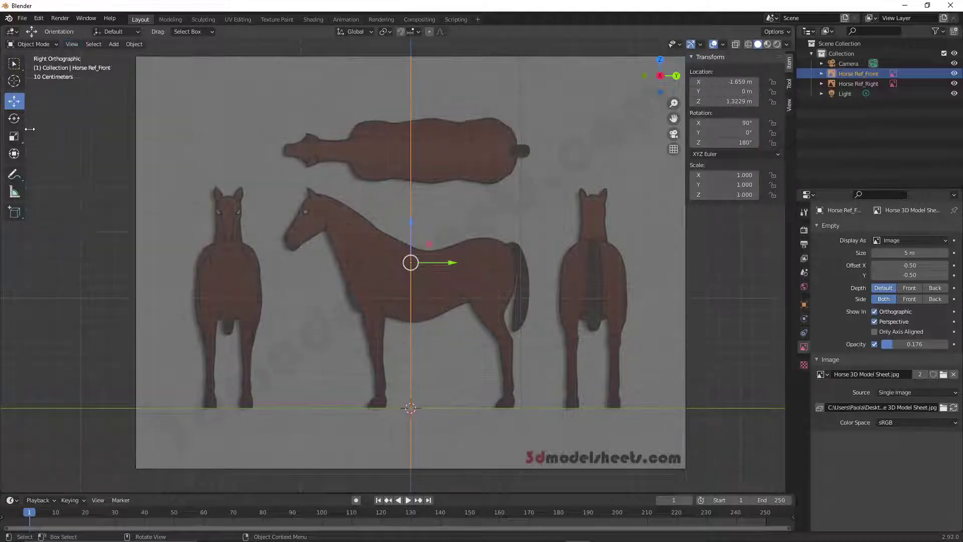
pyautogui.click(75, 45)
pyautogui.moveTo(142, 164)
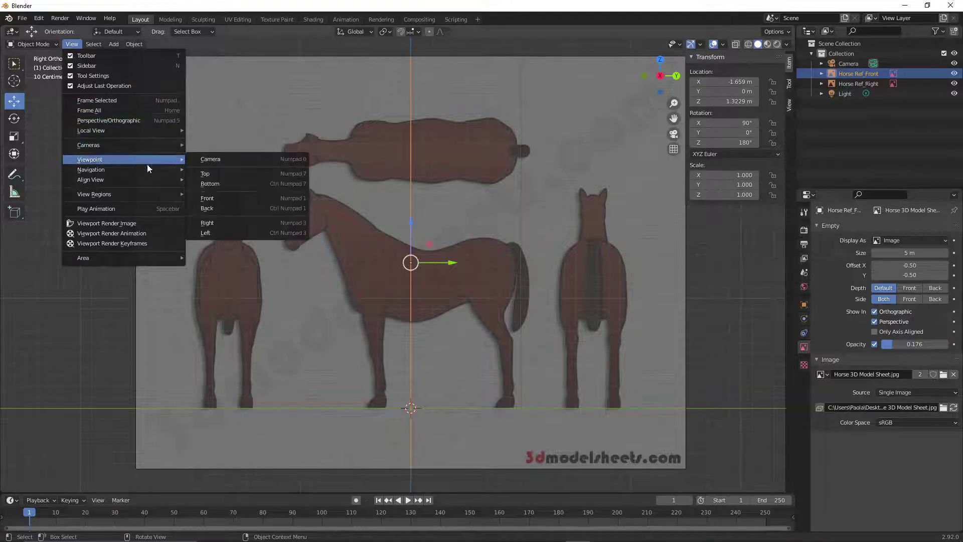
pyautogui.click(214, 198)
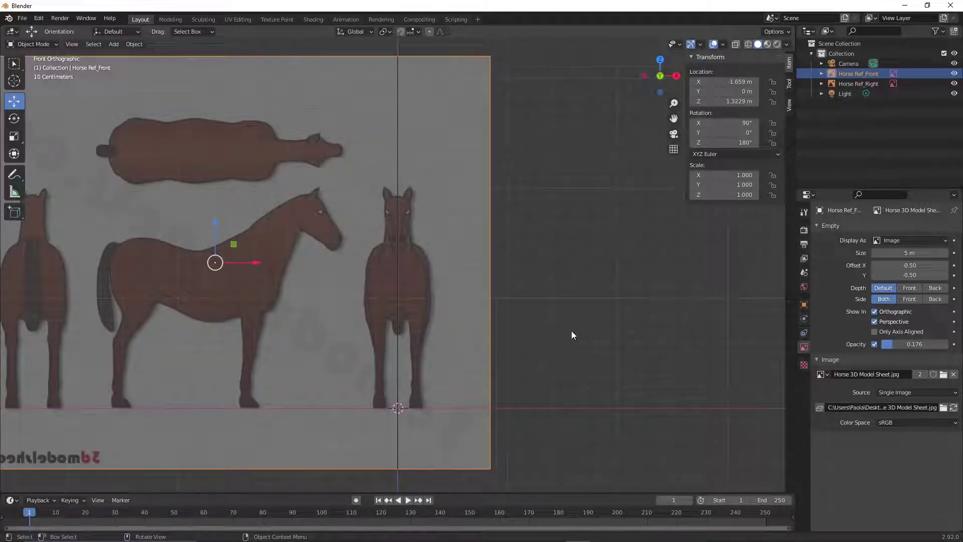
# Return to the front viewpoint and add a mesh cube at the world origin
pyautogui.moveTo(570, 324); pyautogui.dragTo(562, 303, button='middle')
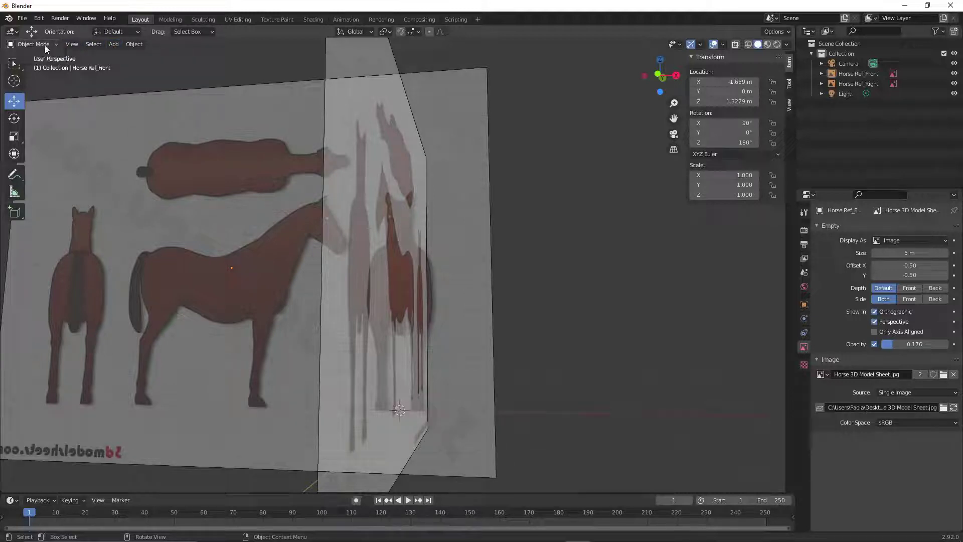
pyautogui.click(114, 45)
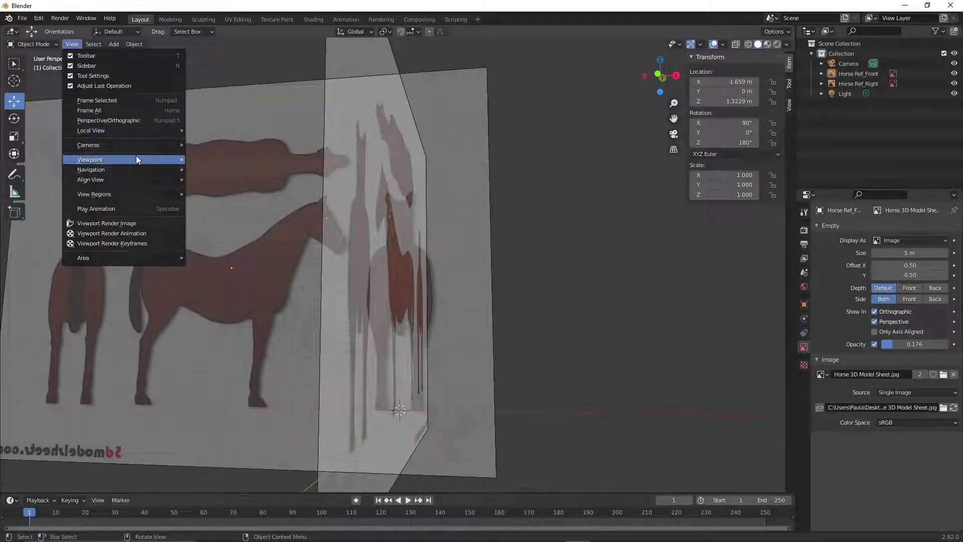
pyautogui.moveTo(137, 159)
pyautogui.click(218, 198)
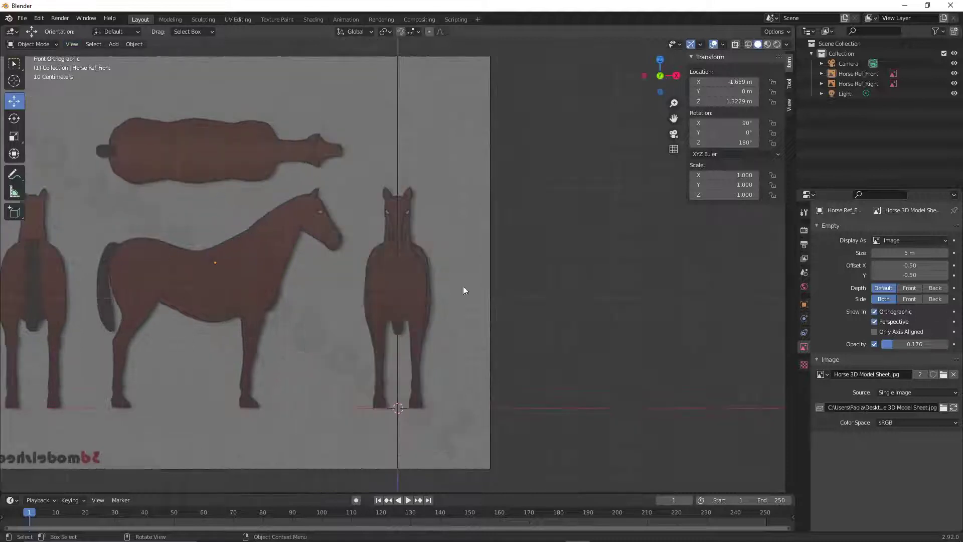
pyautogui.click(115, 44)
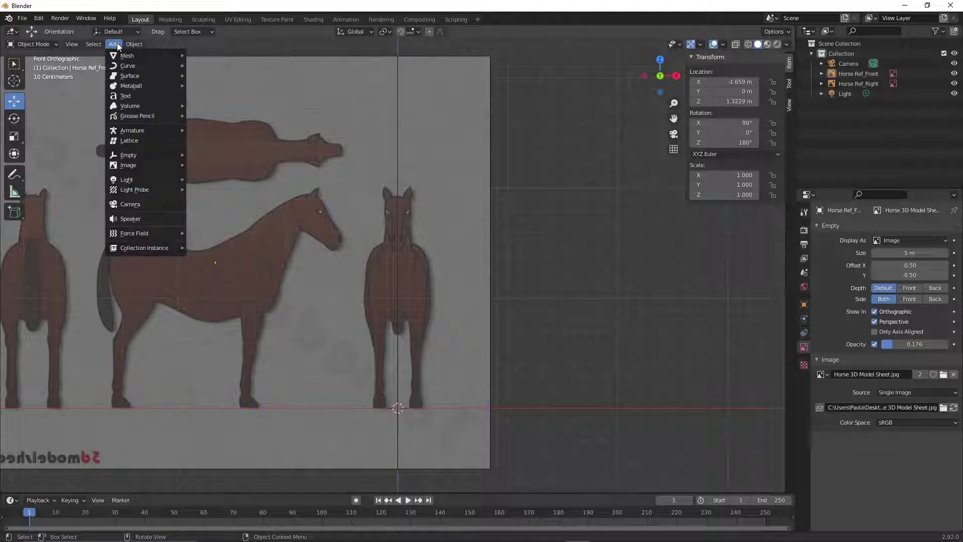
pyautogui.moveTo(124, 58)
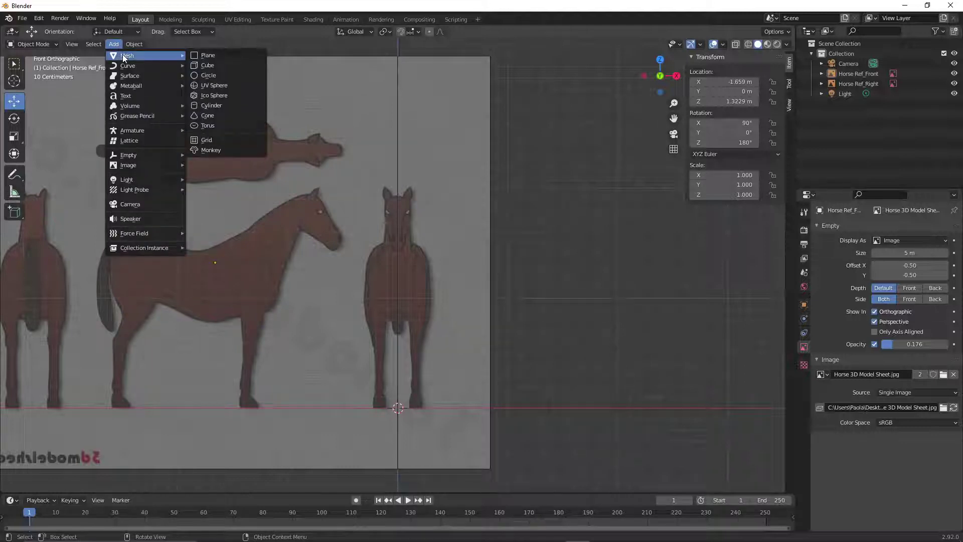
pyautogui.click(203, 65)
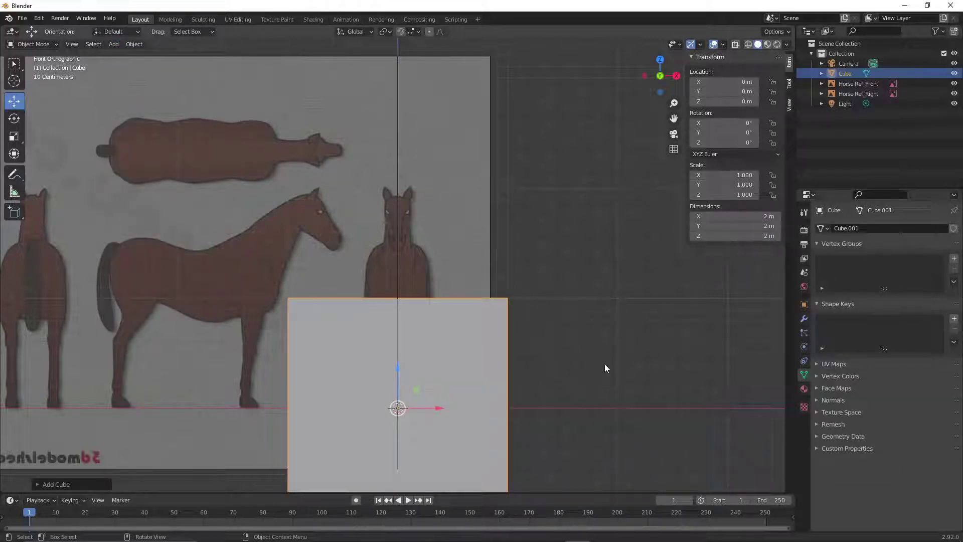
# Examine the cube against both reference images from an angle and return to the front viewpoint
pyautogui.scroll(-1, 462, 389)
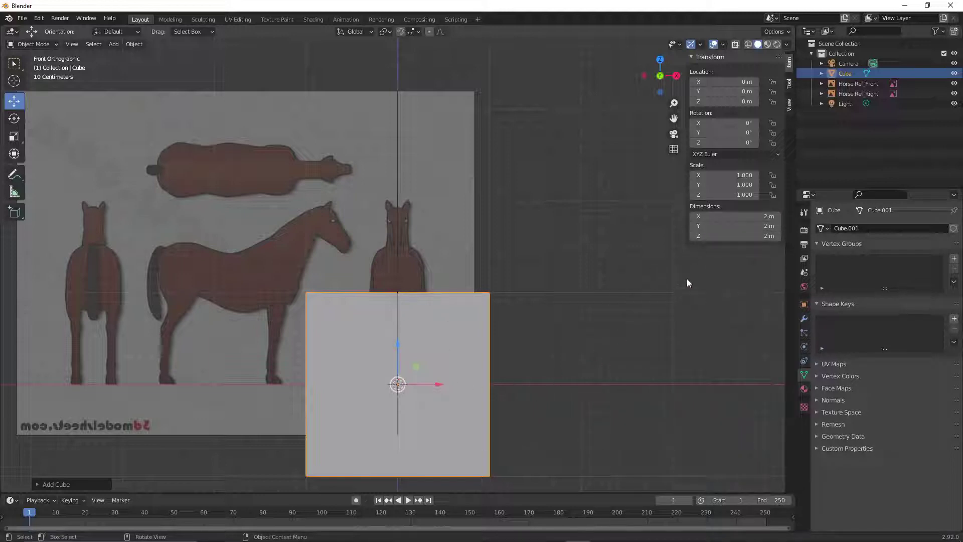
pyautogui.moveTo(625, 387); pyautogui.dragTo(523, 395, button='middle')
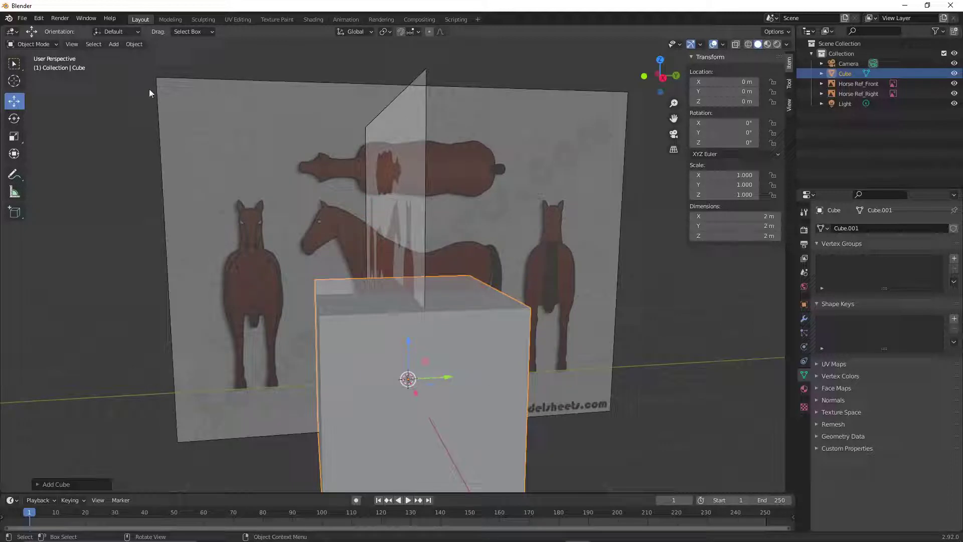
pyautogui.click(71, 44)
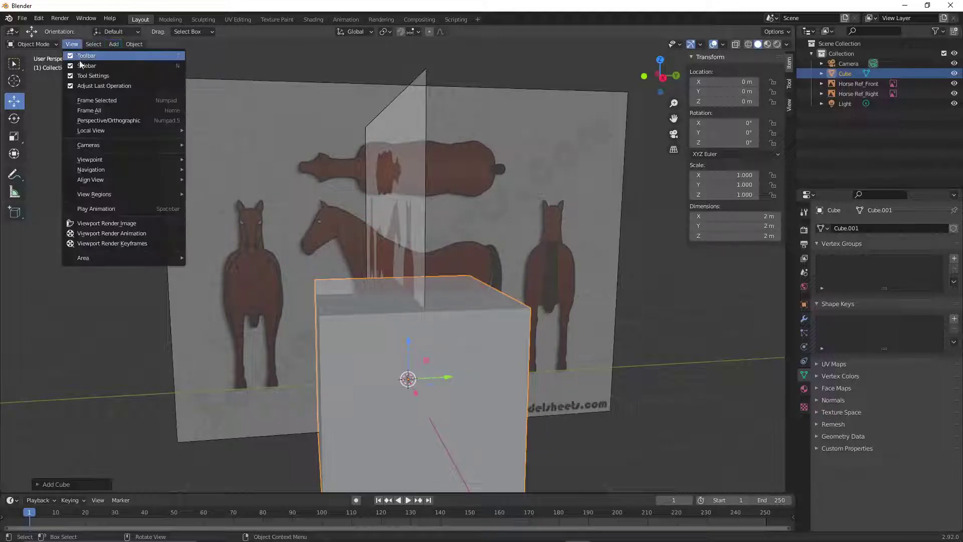
pyautogui.moveTo(123, 157)
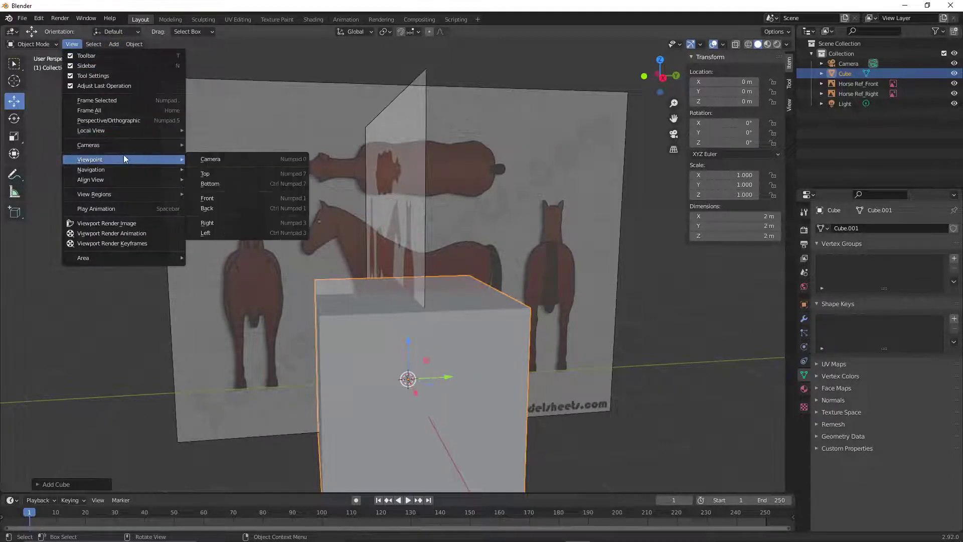
pyautogui.click(218, 198)
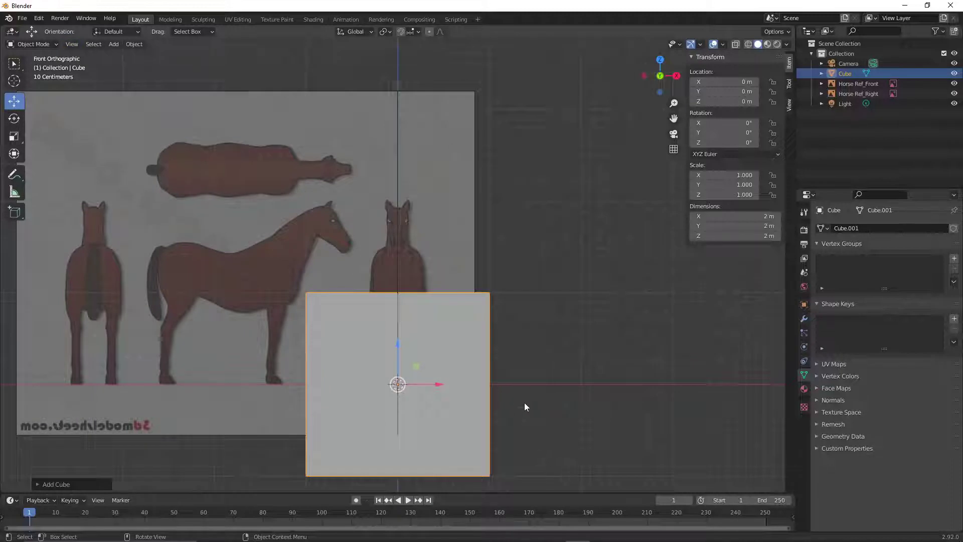
# Switch to the Chrome browser and search Google for "How tall is the horse?"
pyautogui.moveTo(697, 535)
pyautogui.moveTo(677, 535)
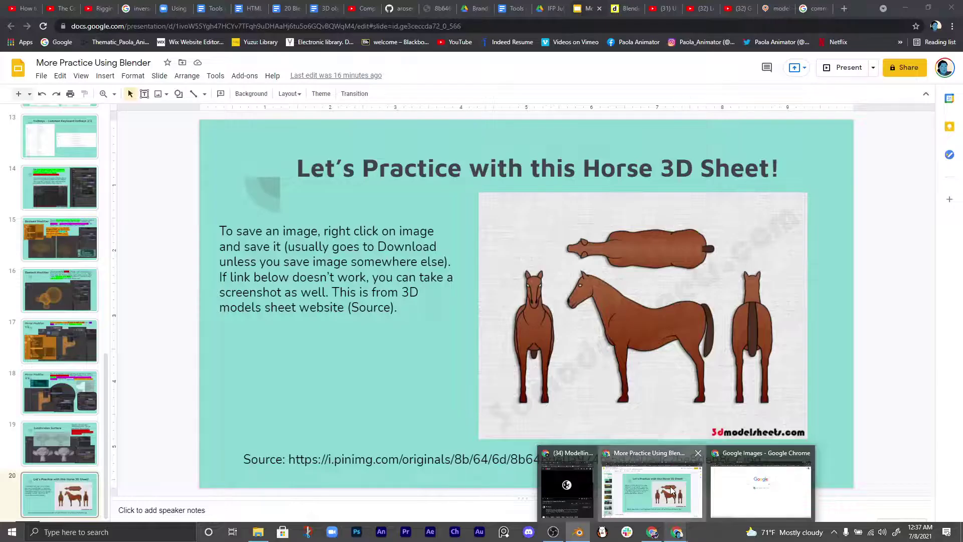
pyautogui.click(672, 491)
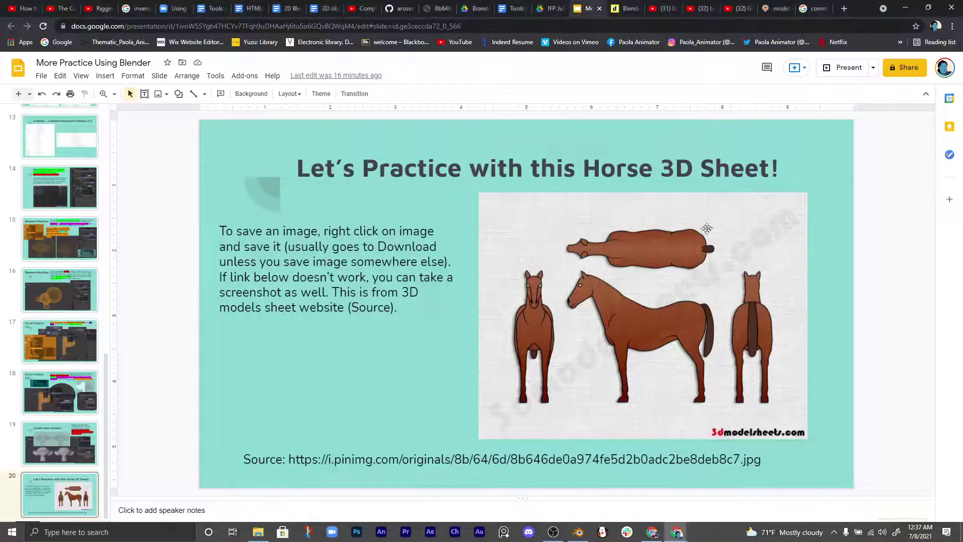
pyautogui.click(815, 8)
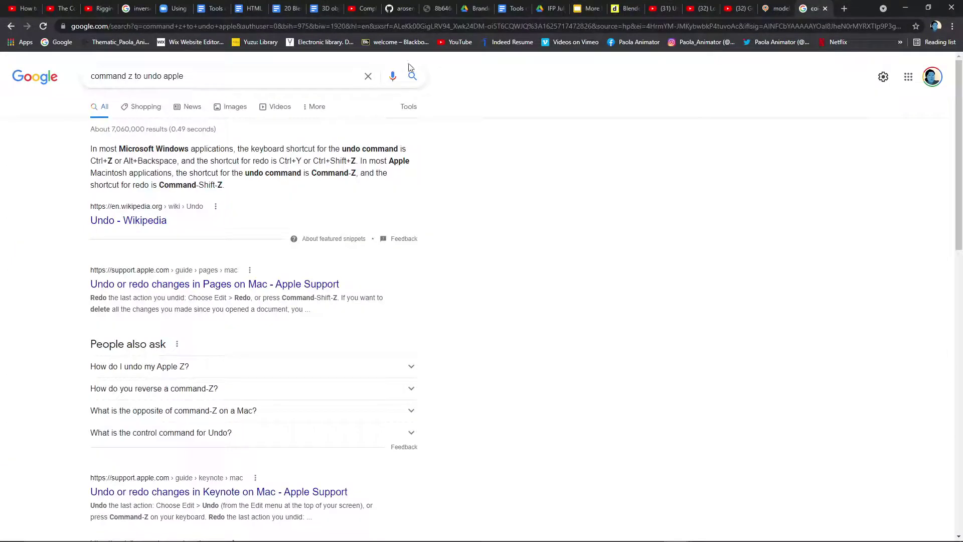
pyautogui.tripleClick(261, 79)
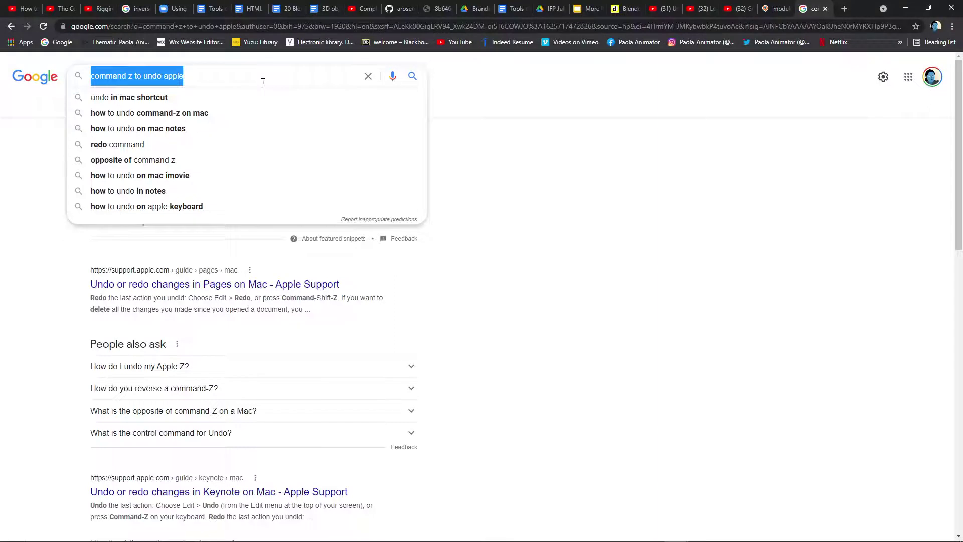
pyautogui.write('How ')
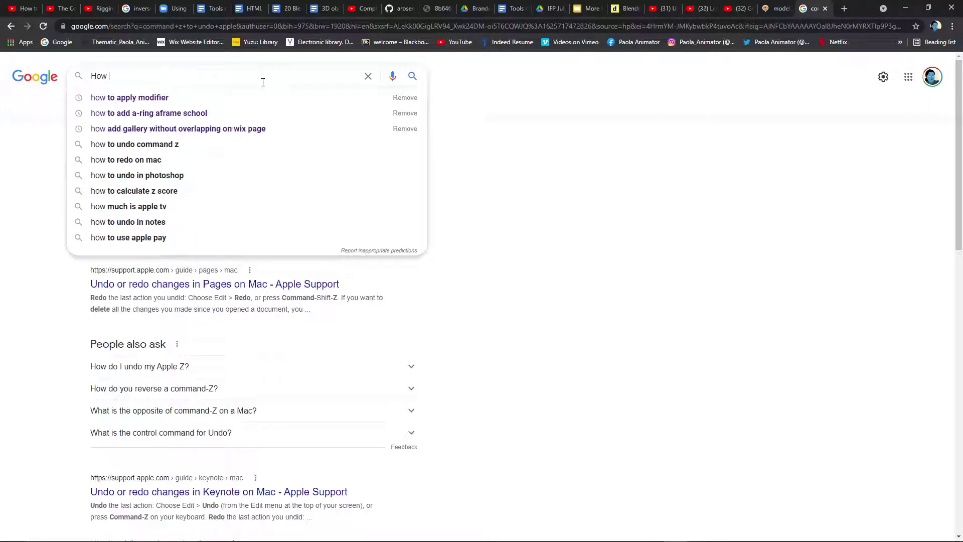
pyautogui.write('tall is the ')
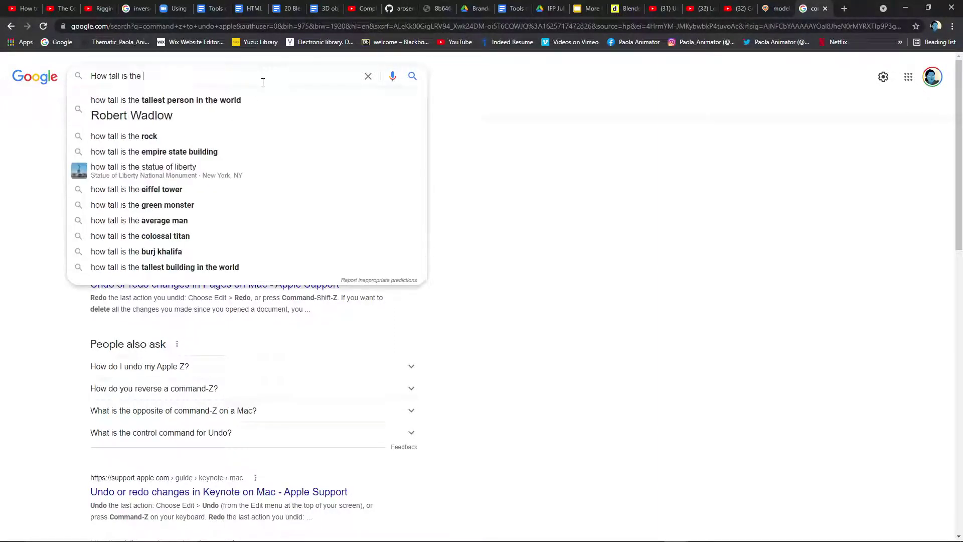
pyautogui.write('horse')
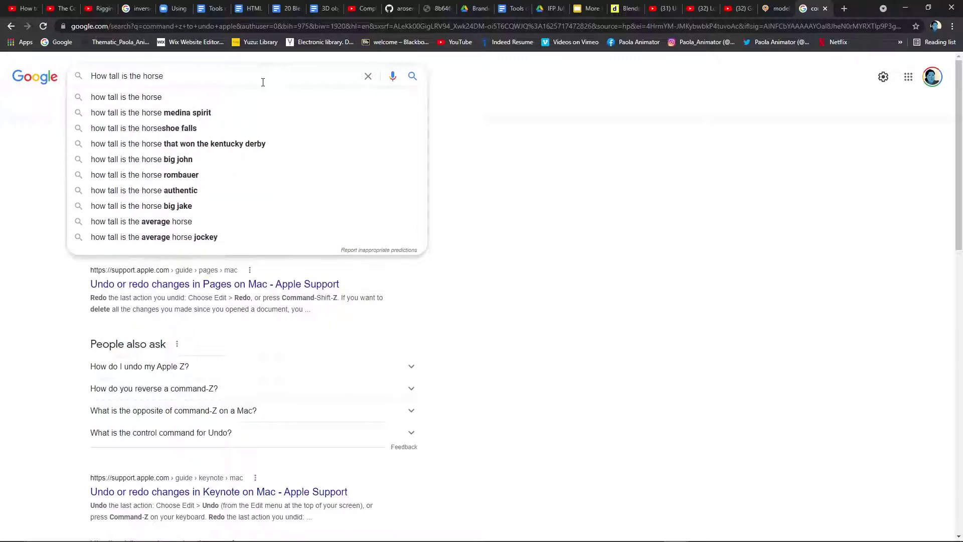
pyautogui.write('?')
pyautogui.press('Return')
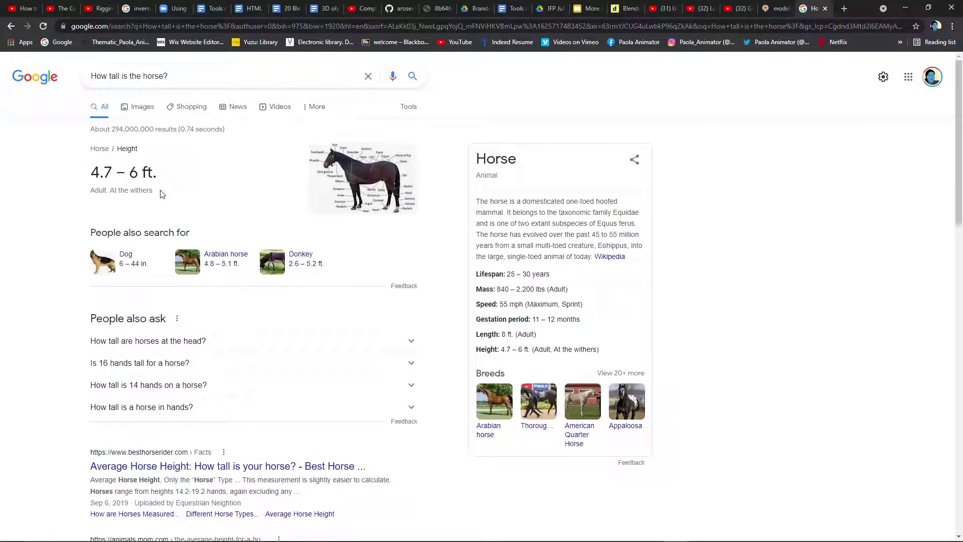
# Search Google for "convert feet to meters" and convert 6 feet to meters in the unit converter
pyautogui.tripleClick(183, 82)
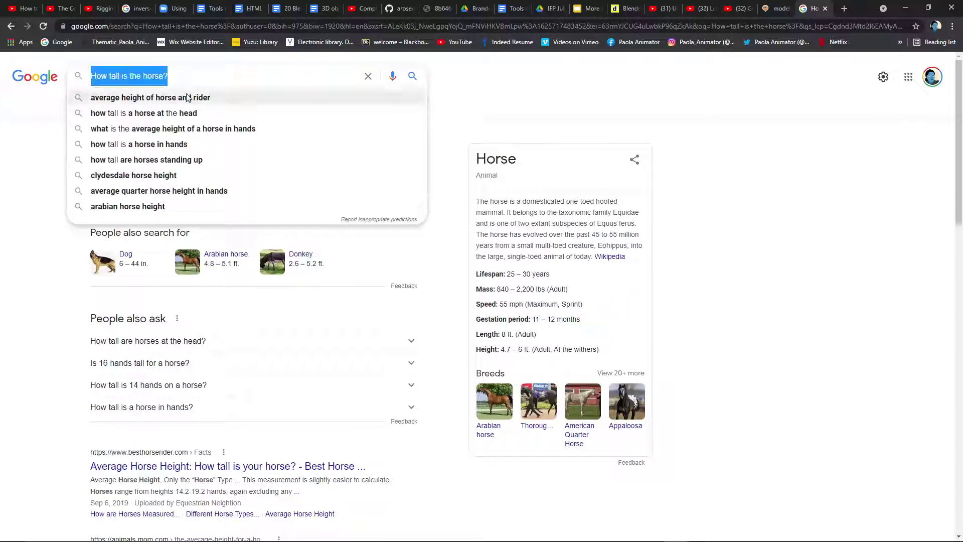
pyautogui.press('BackSpace')
pyautogui.write('Con')
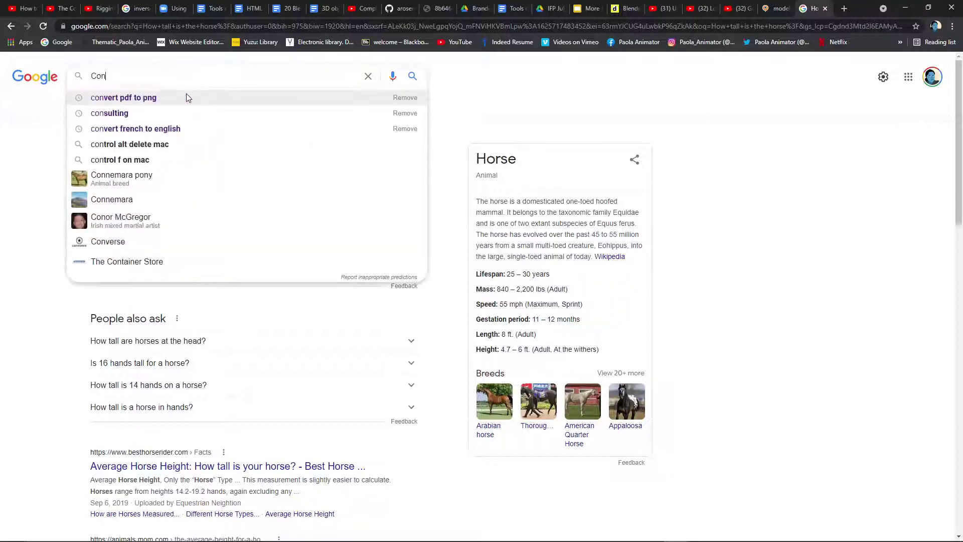
pyautogui.write('vert fe')
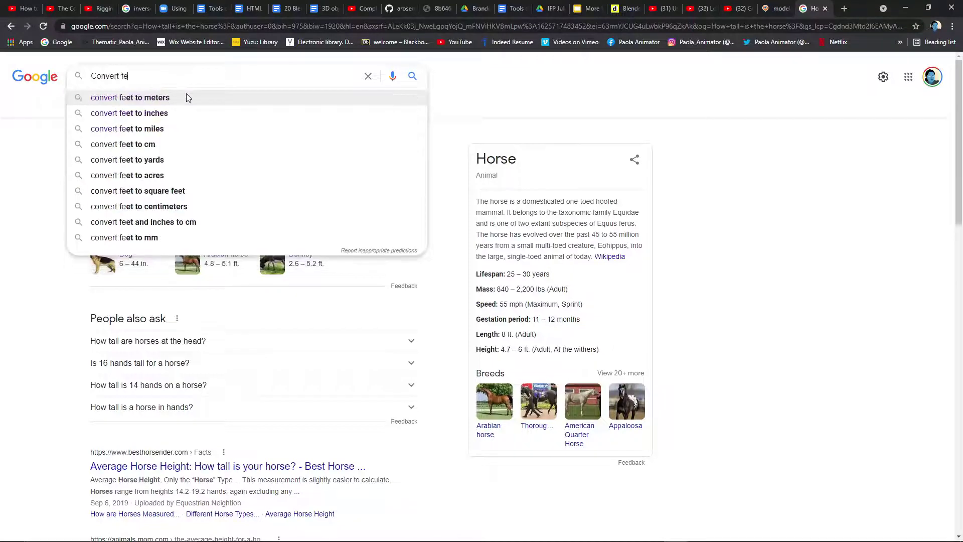
pyautogui.write('e')
pyautogui.click(186, 96)
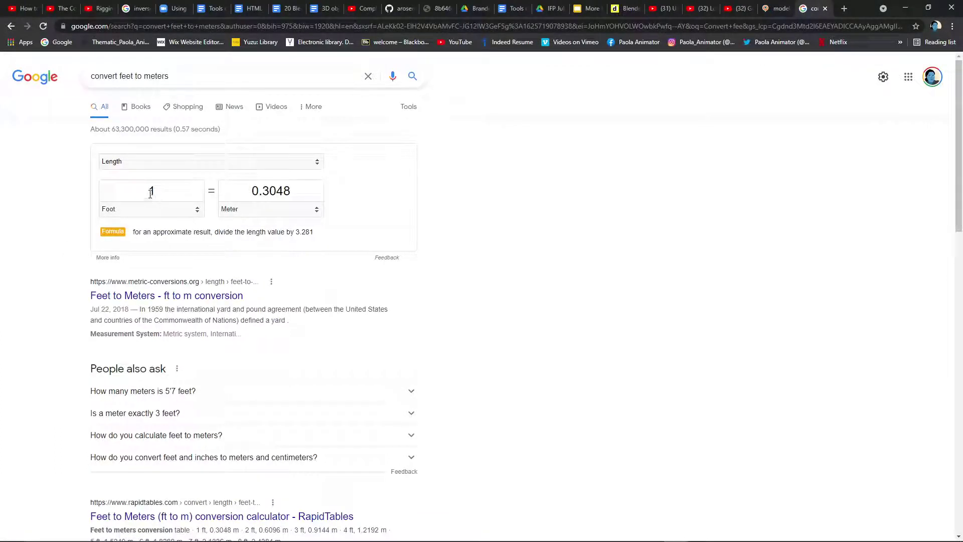
pyautogui.moveTo(149, 193); pyautogui.dragTo(156, 193)
pyautogui.write('6')
# Back in Blender, set the cube's Z dimension to 1.8 m and move it to about X 1.57 m, Z 0.897 m, beside the front-facing horse
pyautogui.moveTo(567, 541)
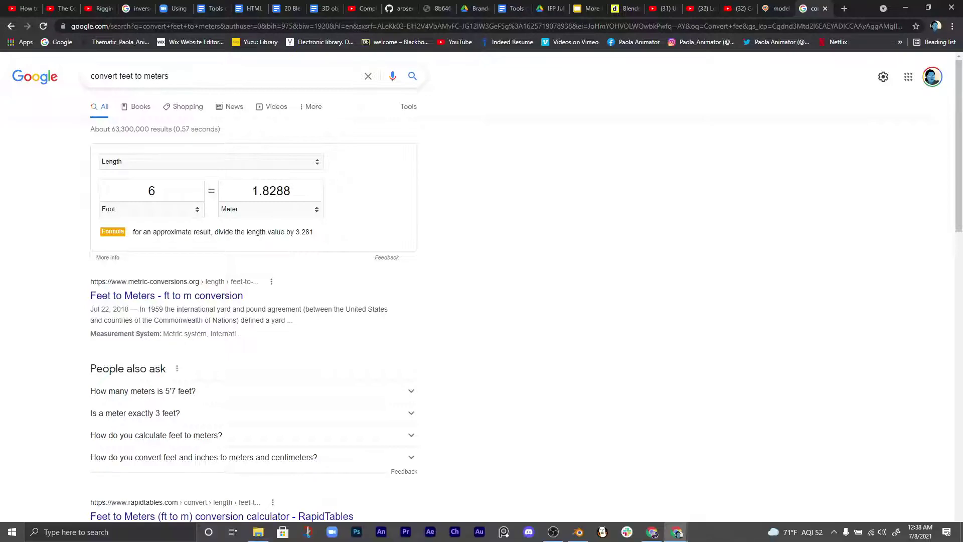
pyautogui.click(582, 536)
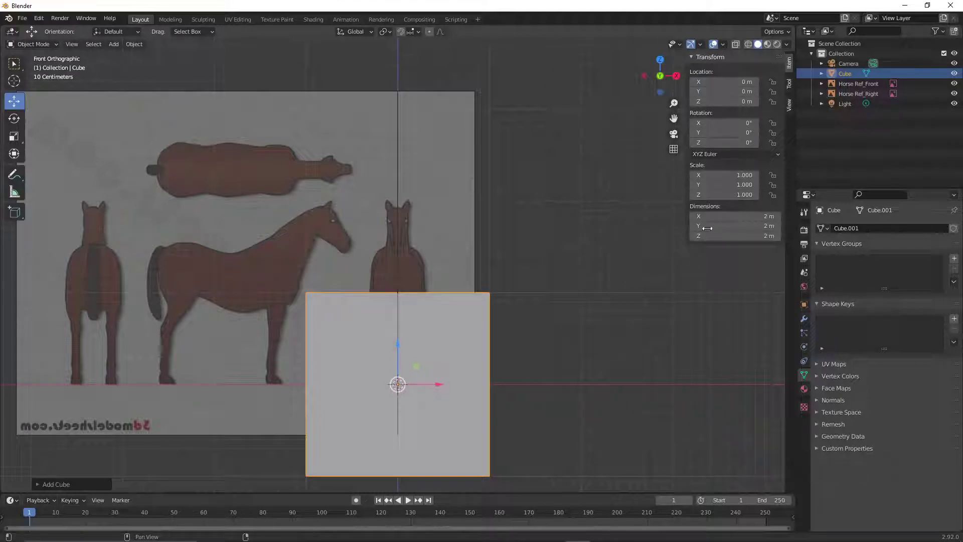
pyautogui.click(735, 235)
pyautogui.write('1.8')
pyautogui.press('Return')
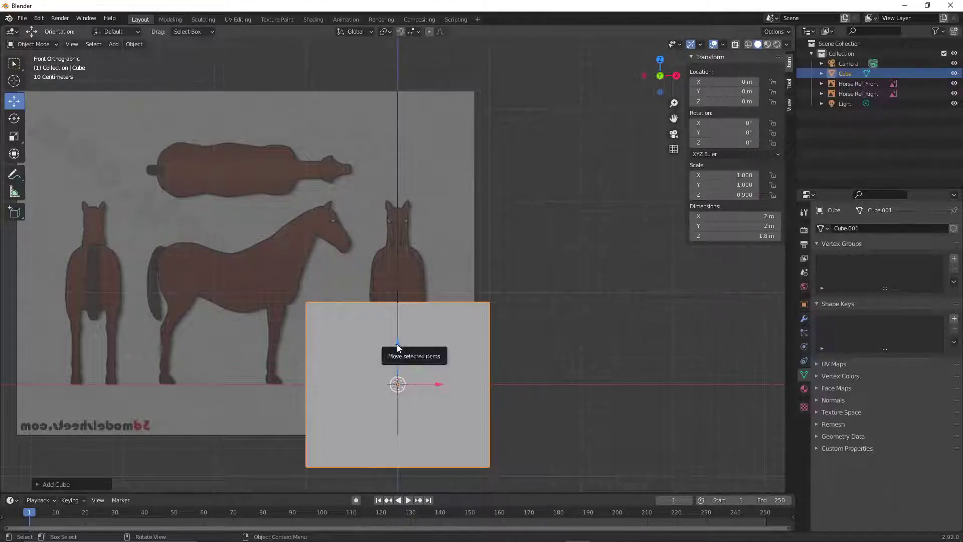
pyautogui.moveTo(398, 344); pyautogui.dragTo(398, 263)
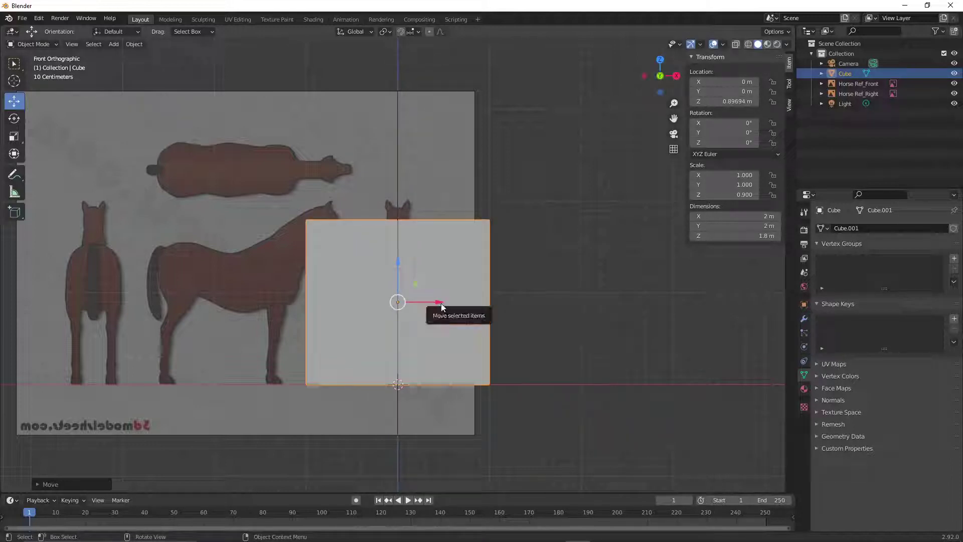
pyautogui.moveTo(442, 303); pyautogui.dragTo(588, 306)
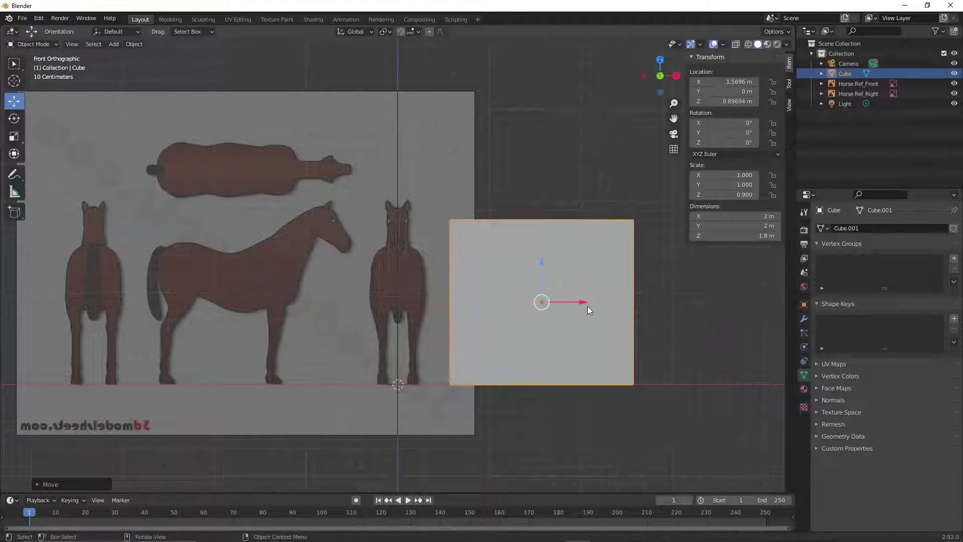
# Scale the Horse Ref_Front image uniformly to about 0.943, using the cube as the height guide
pyautogui.click(454, 182)
pyautogui.scroll(1, 537, 284)
pyautogui.scroll(2, 537, 284)
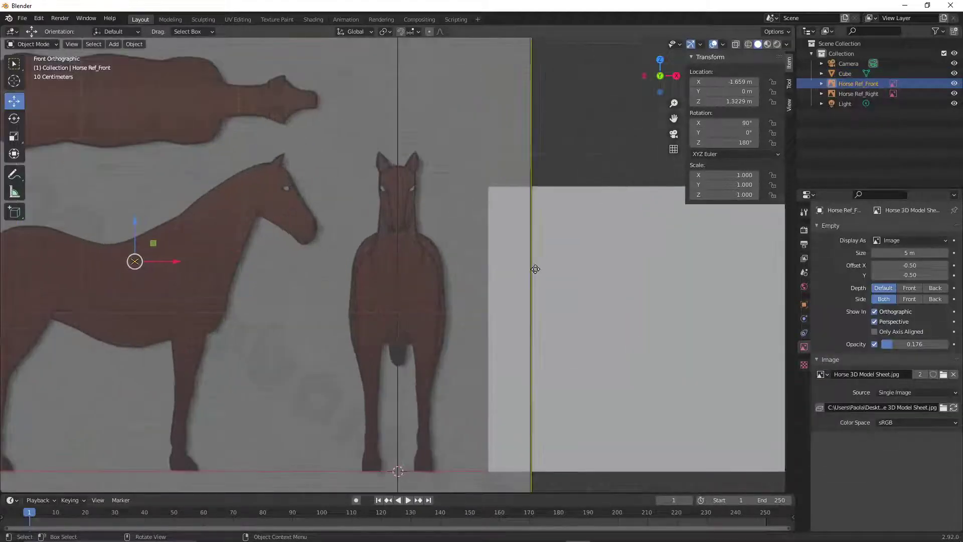
pyautogui.scroll(-1, 546, 97)
pyautogui.scroll(-1, 529, 70)
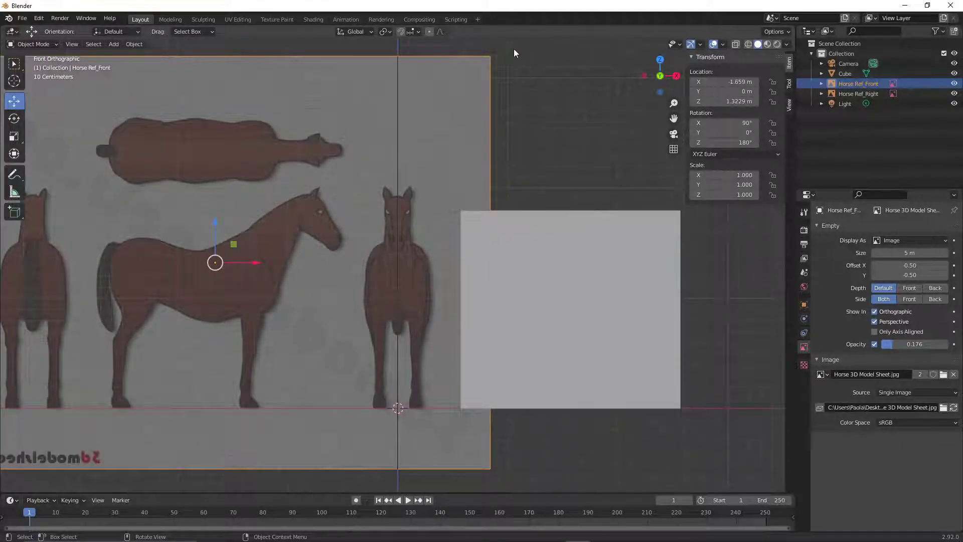
pyautogui.press('s')
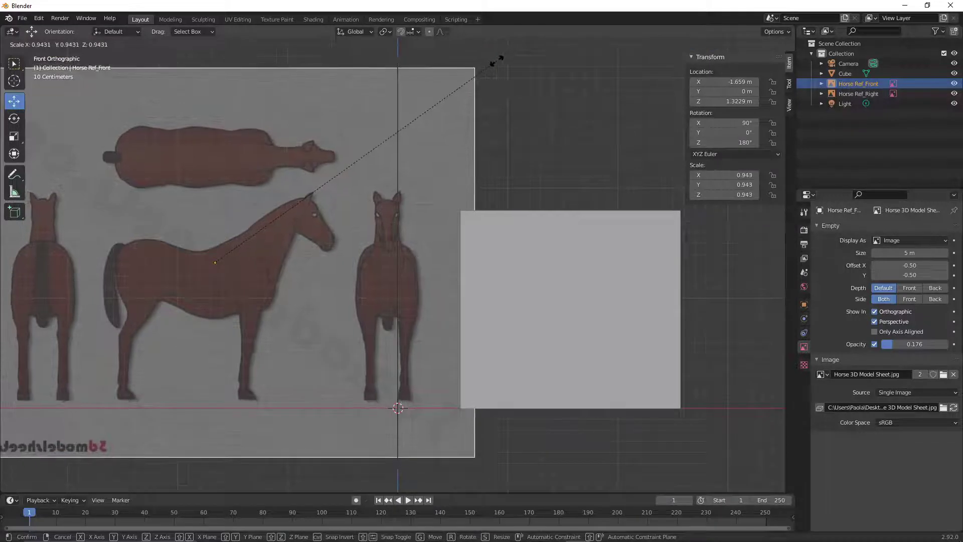
pyautogui.click(439, 120)
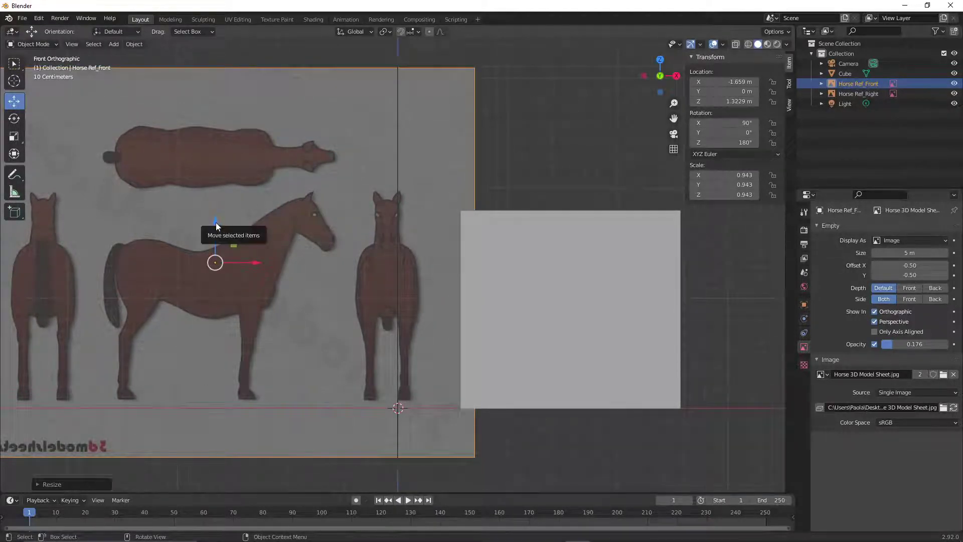
# Lower the Horse Ref_Front image to about Z 1.2545 m, placing the hooves on the ground line, and compare its height with the cube
pyautogui.moveTo(215, 224); pyautogui.dragTo(220, 235)
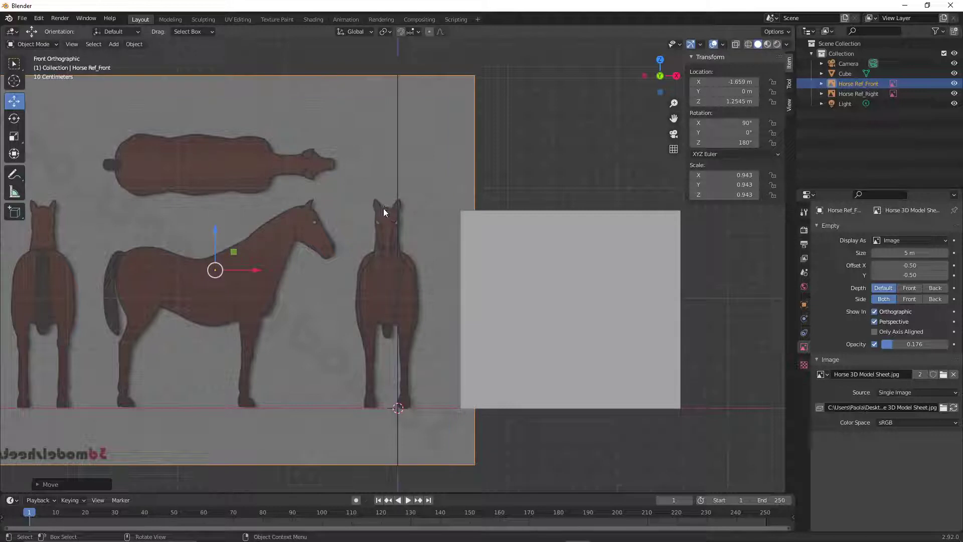
pyautogui.scroll(5, 491, 223)
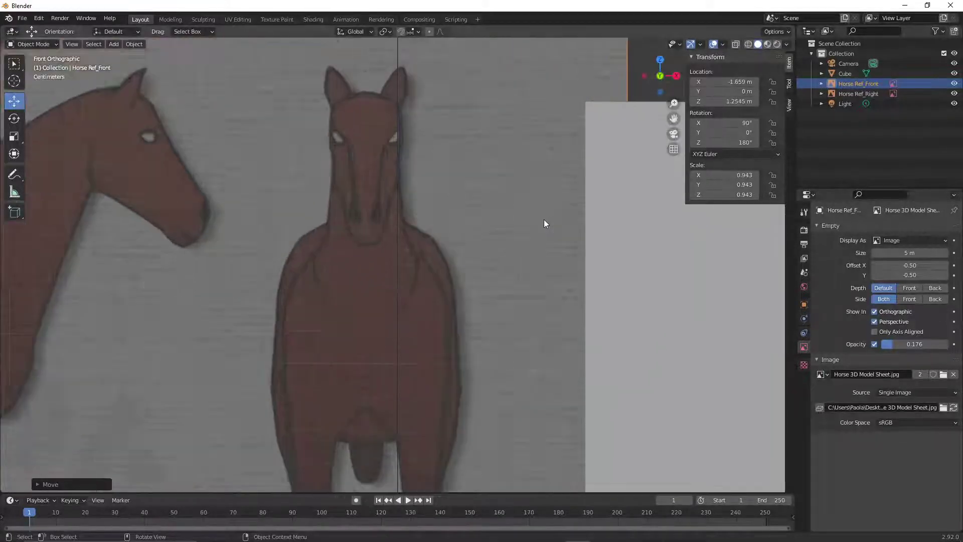
pyautogui.keyDown('shift'); pyautogui.moveTo(543, 224); pyautogui.dragTo(459, 248, button='middle'); pyautogui.keyUp('shift')
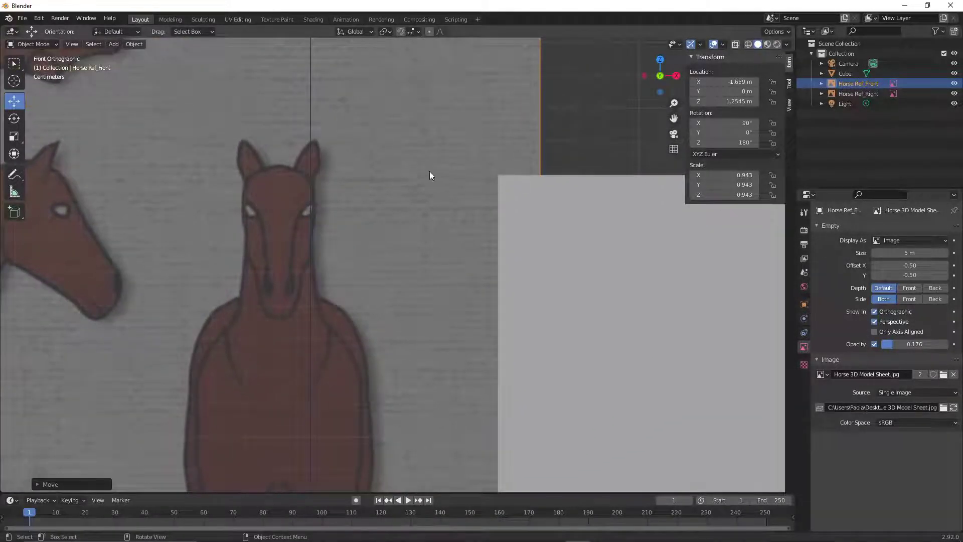
# Scale the Horse Ref_Front image uniformly to about 0.914 and lower it to about Z 1.2135 m, with the hooves on the ground line
pyautogui.scroll(-5, 306, 168)
pyautogui.scroll(-1, 455, 125)
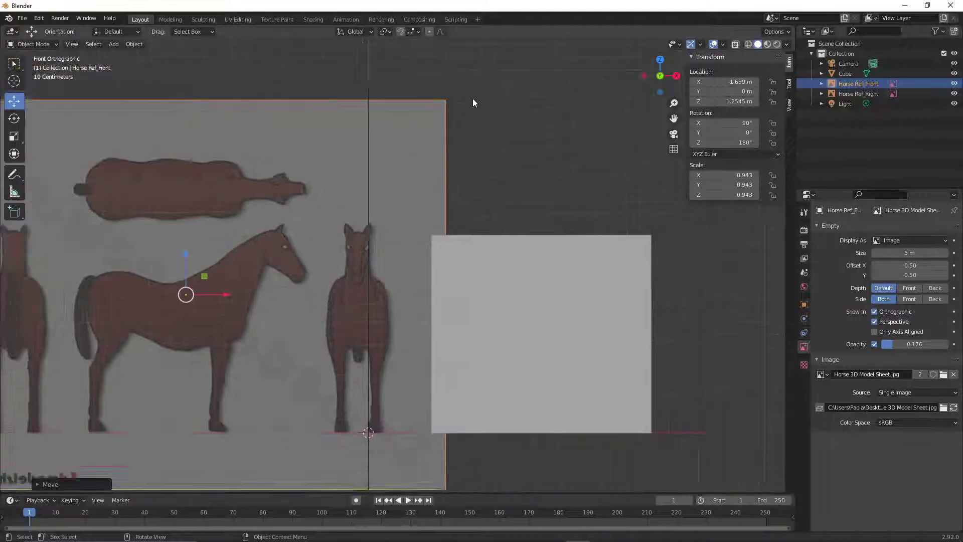
pyautogui.press('s')
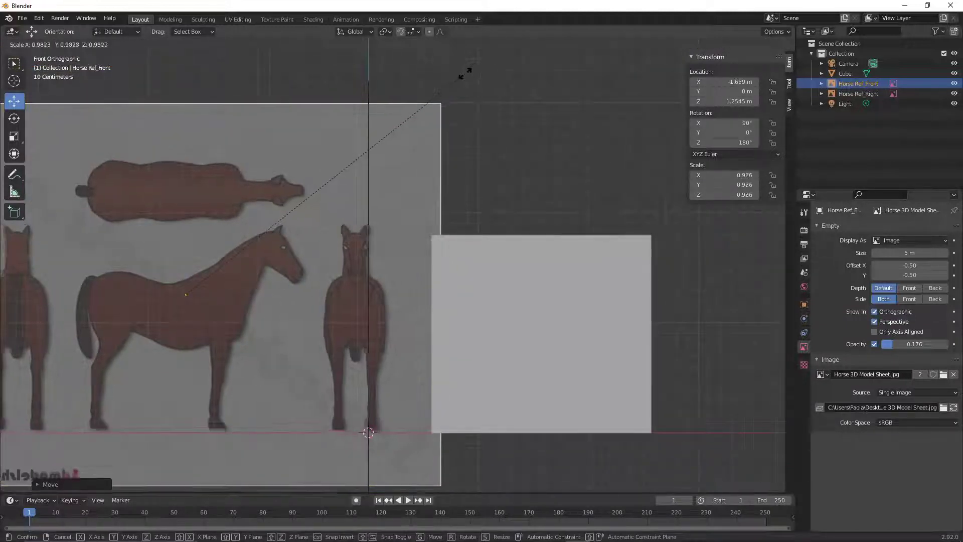
pyautogui.click(462, 76)
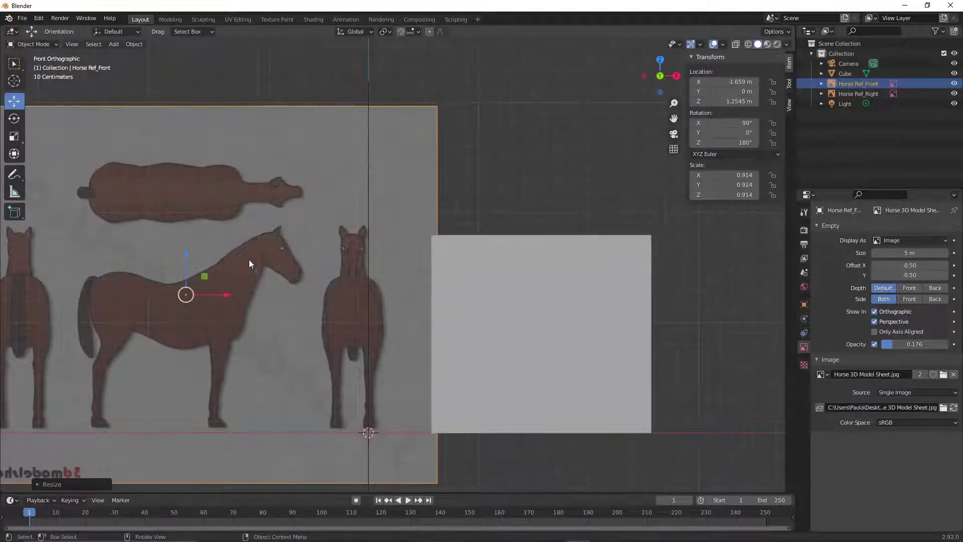
pyautogui.moveTo(185, 253); pyautogui.dragTo(184, 258)
pyautogui.scroll(4, 392, 282)
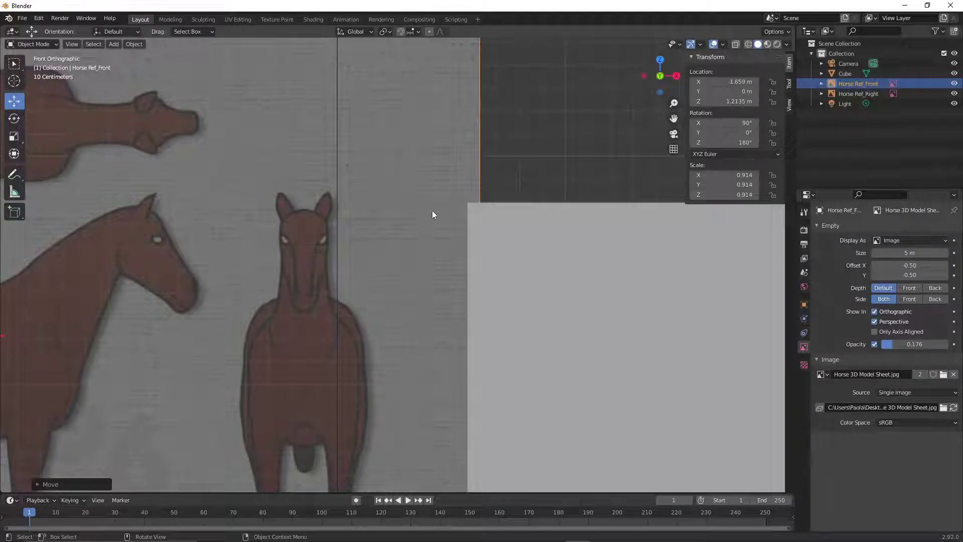
# Scale the Horse Ref_Front image uniformly to about 0.930 and move it to about Z 1.2244 m, matching the cube's height
pyautogui.scroll(-4, 305, 212)
pyautogui.press('s')
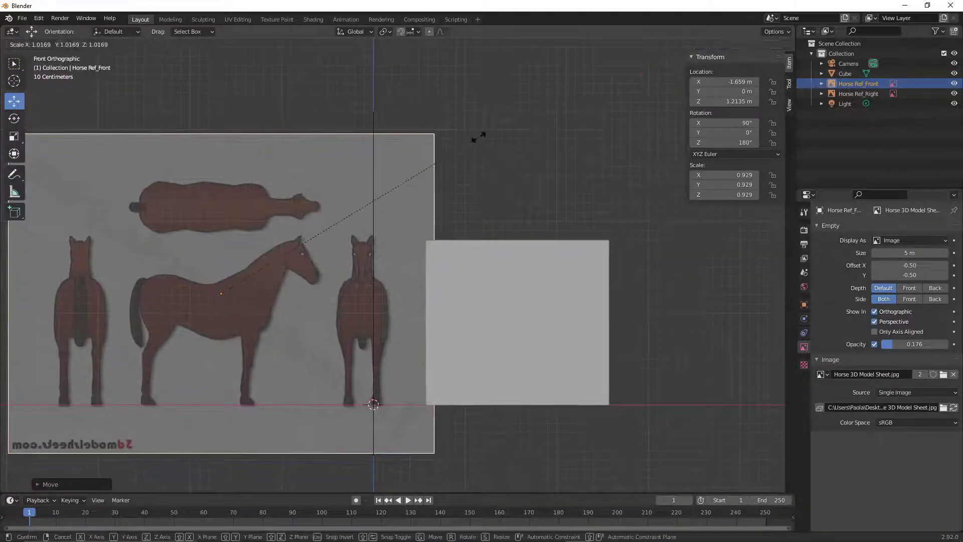
pyautogui.click(479, 135)
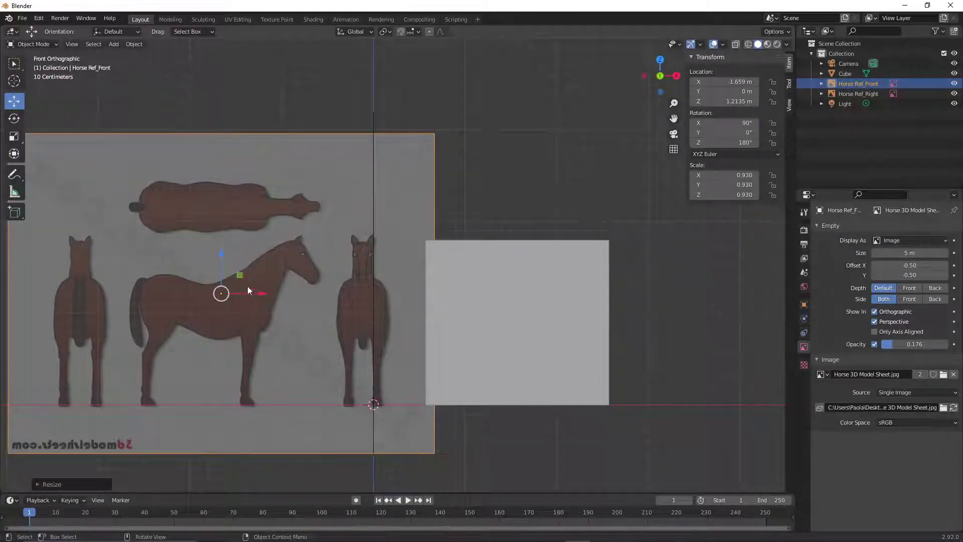
pyautogui.moveTo(220, 254); pyautogui.dragTo(233, 259)
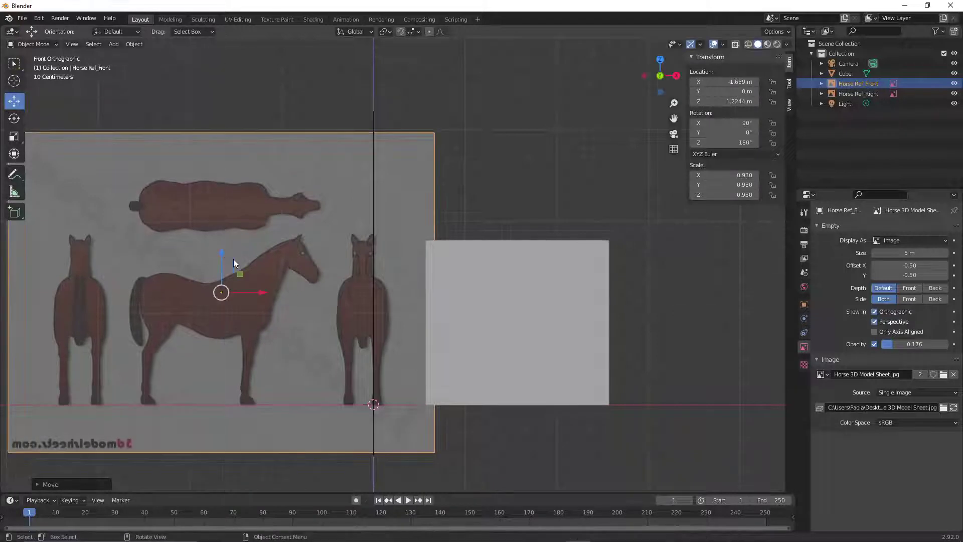
pyautogui.scroll(1, 345, 365)
pyautogui.scroll(5, 347, 360)
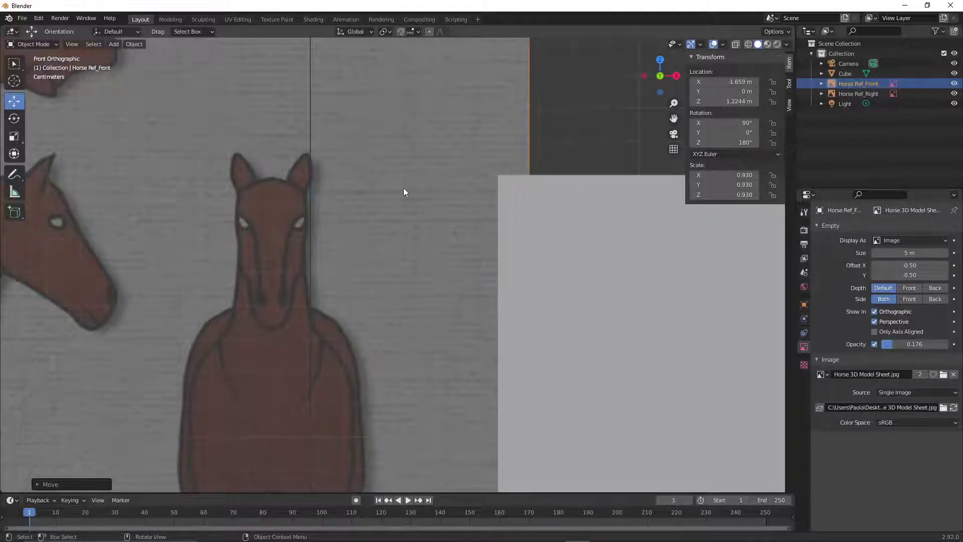
pyautogui.scroll(-5, 411, 250)
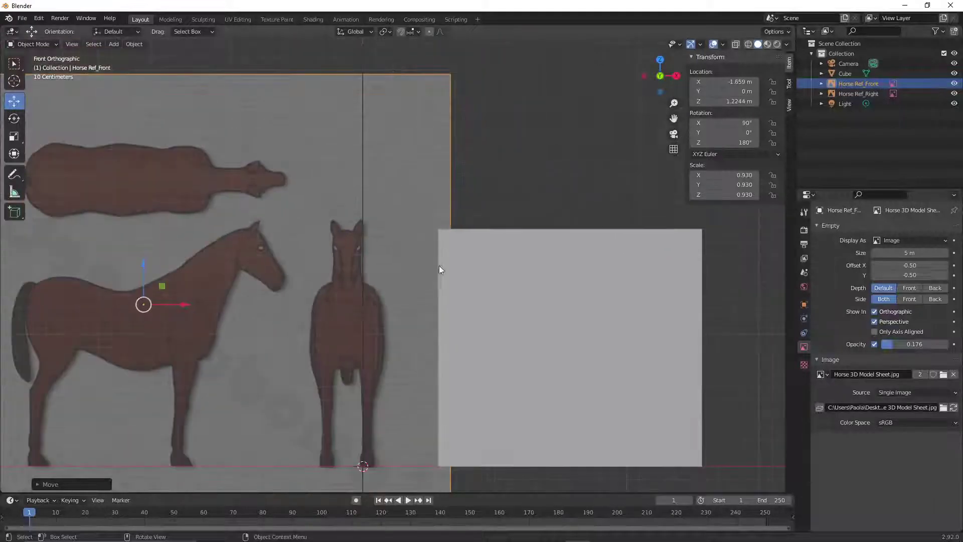
# Move the Horse Ref_Front image to about X -1.5419 m, centring the front-facing horse on the vertical axis, and deselect it
pyautogui.scroll(-4, 447, 281)
pyautogui.scroll(4, 457, 255)
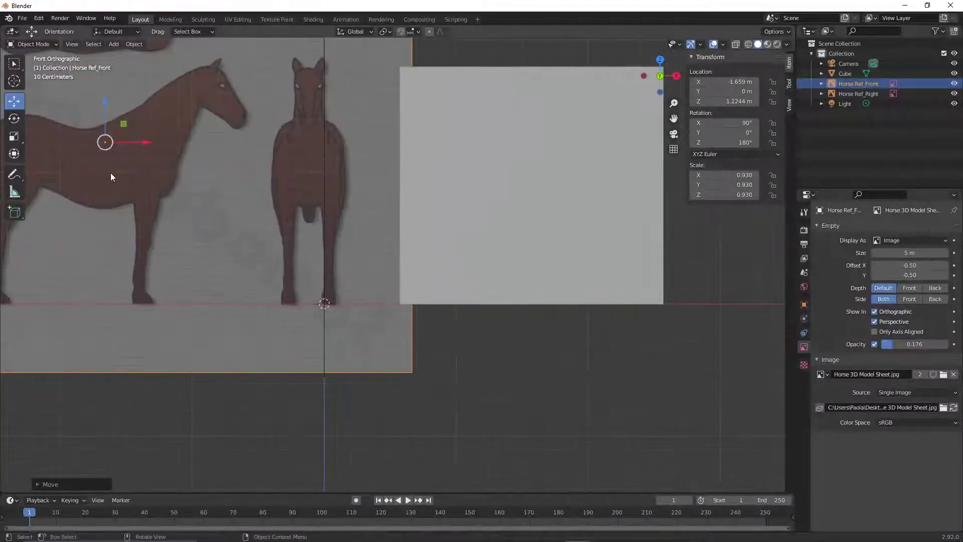
pyautogui.scroll(6, 443, 204)
pyautogui.scroll(-3, 435, 214)
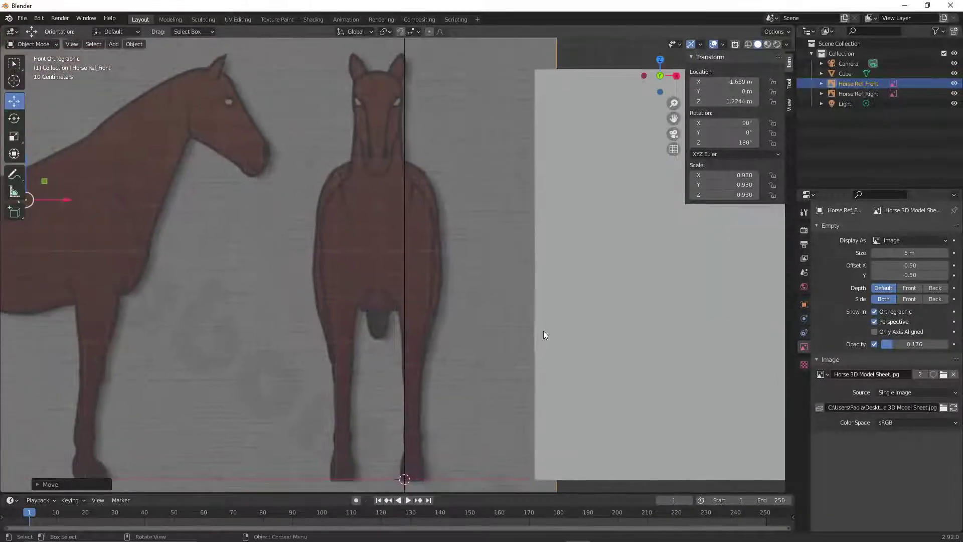
pyautogui.scroll(-2, 526, 321)
pyautogui.moveTo(184, 219); pyautogui.dragTo(204, 217)
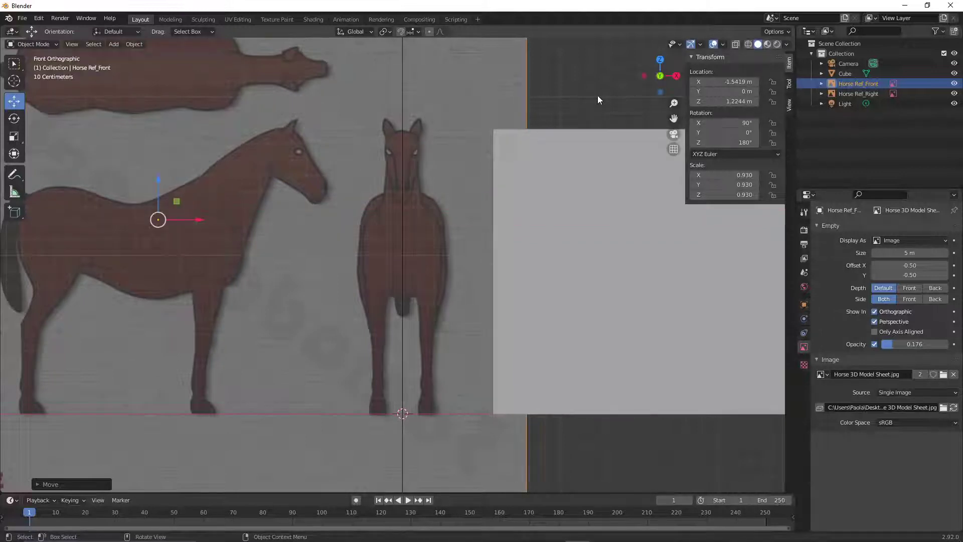
pyautogui.click(597, 100)
pyautogui.scroll(-4, 522, 151)
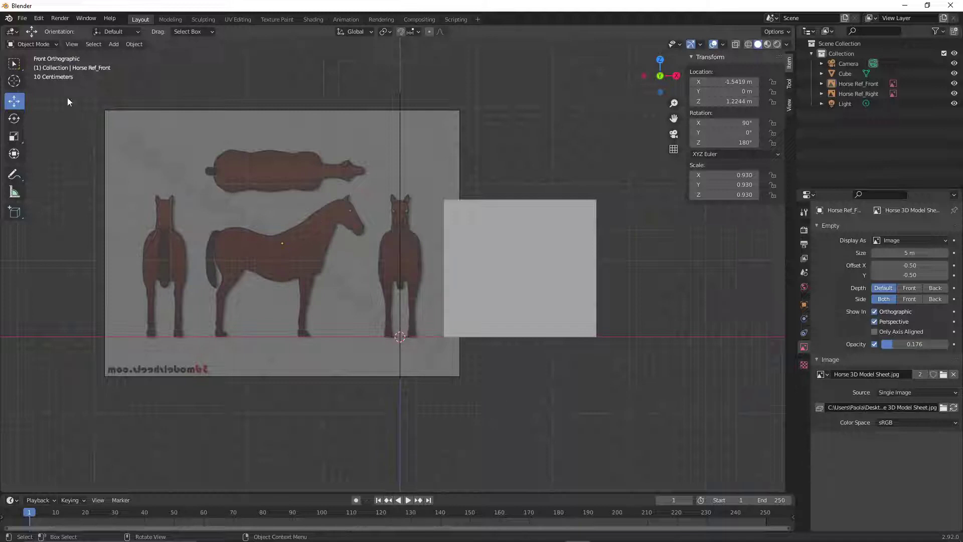
# Switch to the right view and move the cube along Y to about 2.22 m, clear of the side-view horse
pyautogui.click(71, 44)
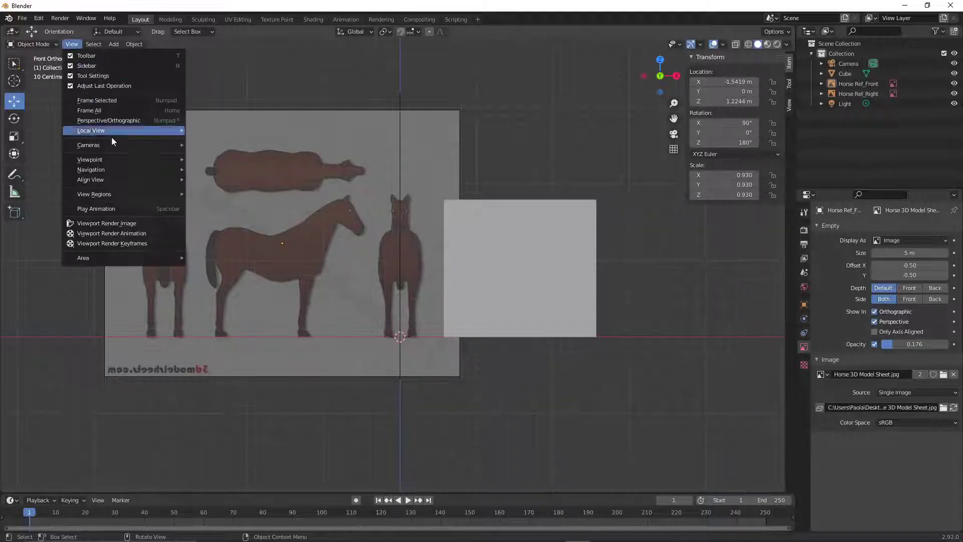
pyautogui.moveTo(124, 158)
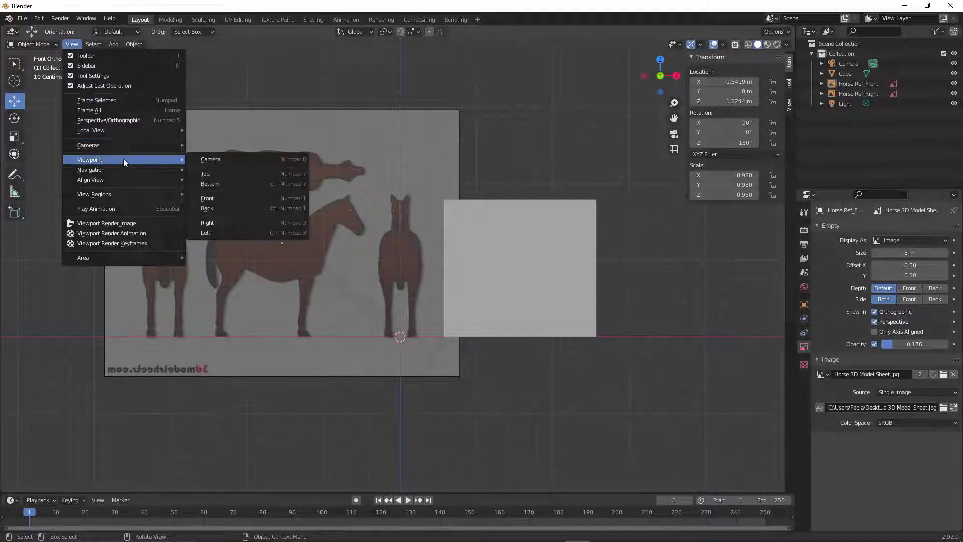
pyautogui.click(225, 224)
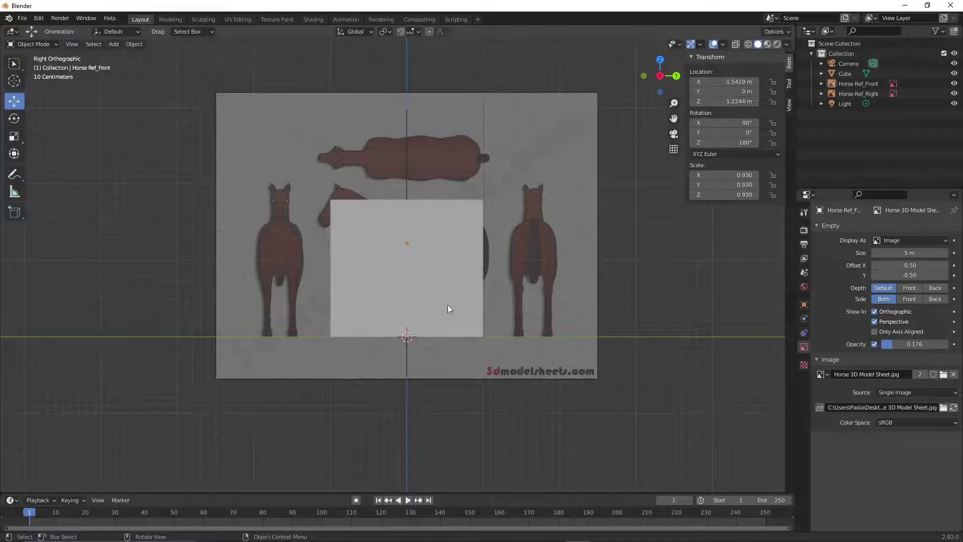
pyautogui.click(429, 262)
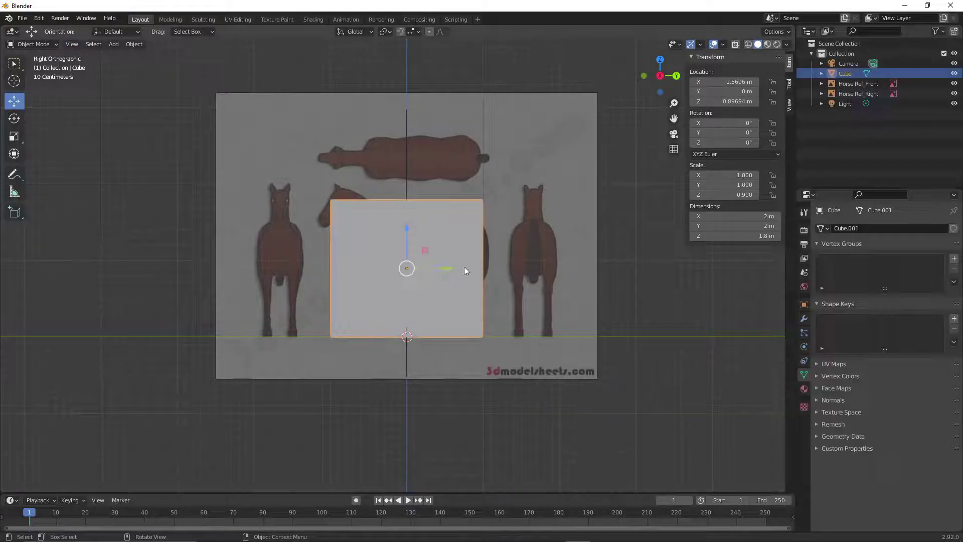
pyautogui.moveTo(447, 265); pyautogui.dragTo(619, 275)
# Scale the Horse Ref_Right image uniformly to about 0.834 and lower it to about Z 1.1026 m, placing the hooves on the ground line
pyautogui.click(451, 178)
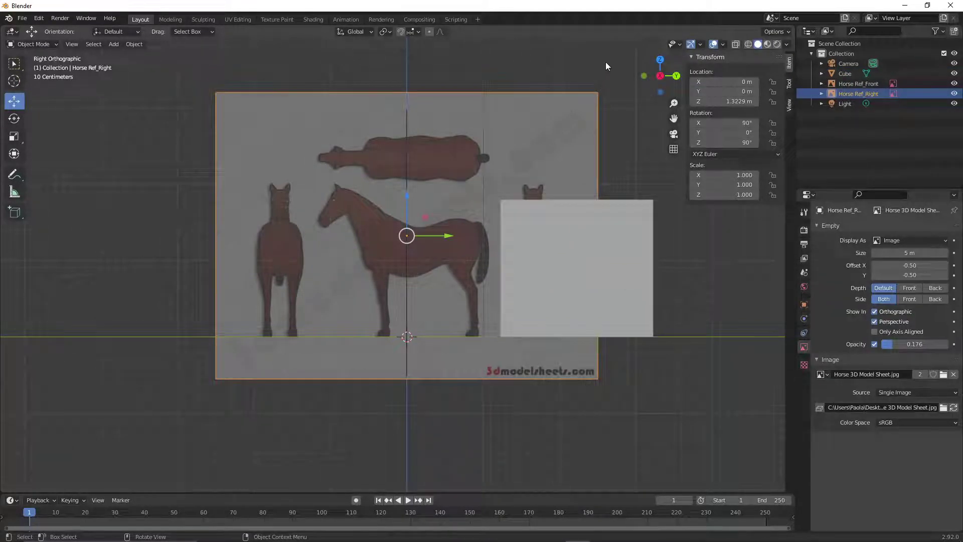
pyautogui.press('s')
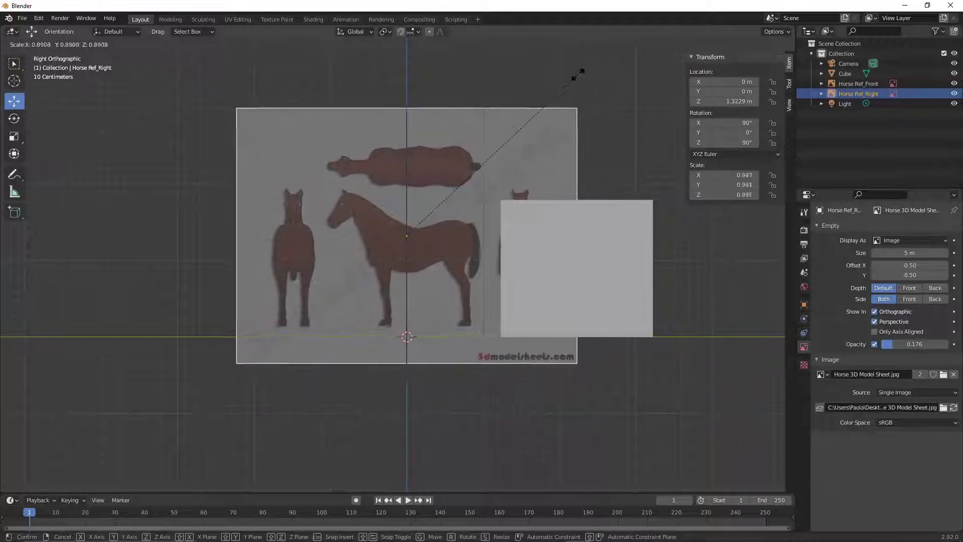
pyautogui.click(566, 84)
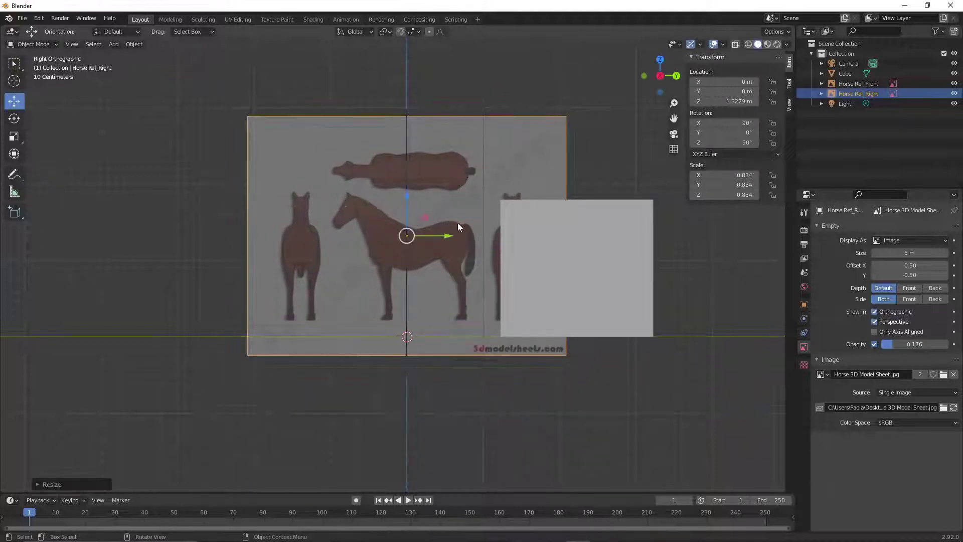
pyautogui.scroll(3, 458, 224)
pyautogui.keyDown('shift'); pyautogui.moveTo(468, 221); pyautogui.dragTo(380, 252, button='middle'); pyautogui.keyUp('shift')
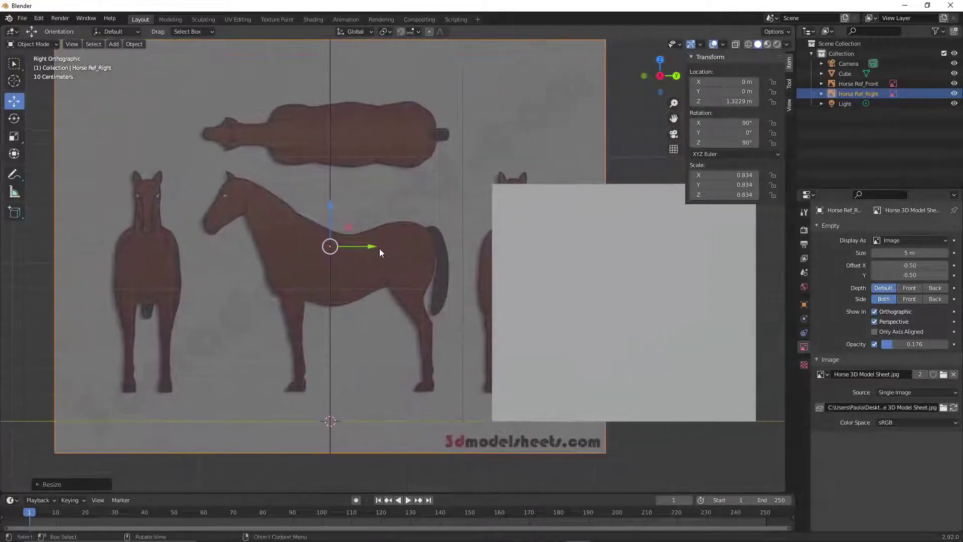
pyautogui.press('g')
pyautogui.press('z')
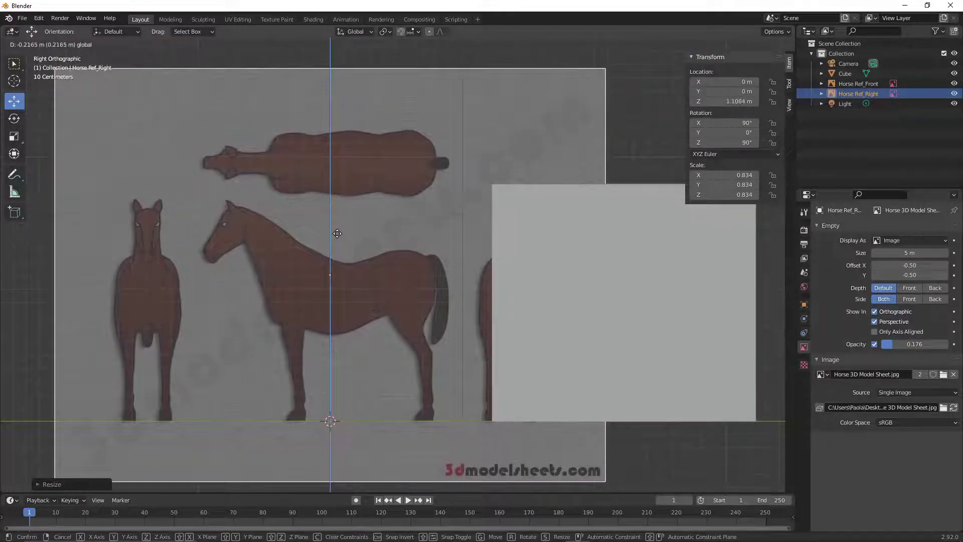
pyautogui.click(337, 234)
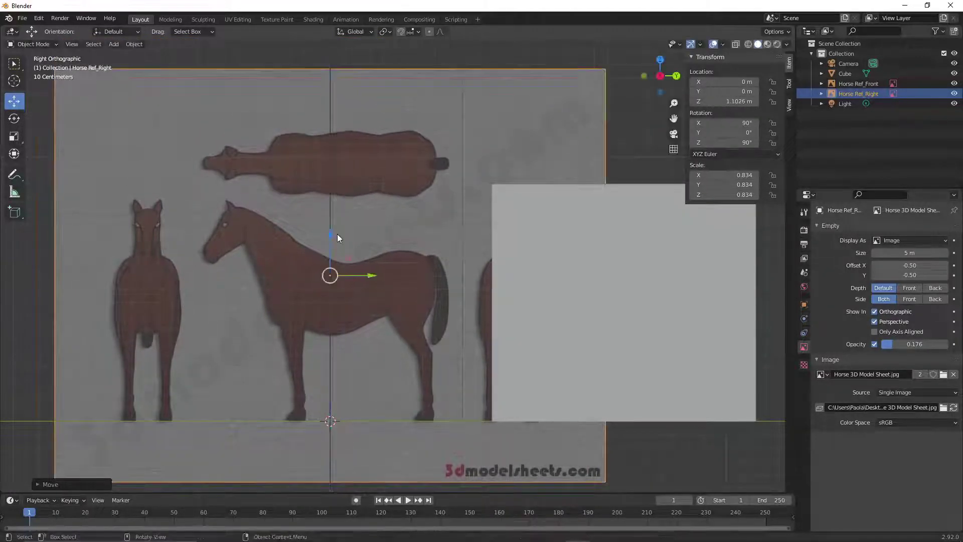
# Move the cube along Y to about 0.36 m, next to the side-view horse's head
pyautogui.click(572, 240)
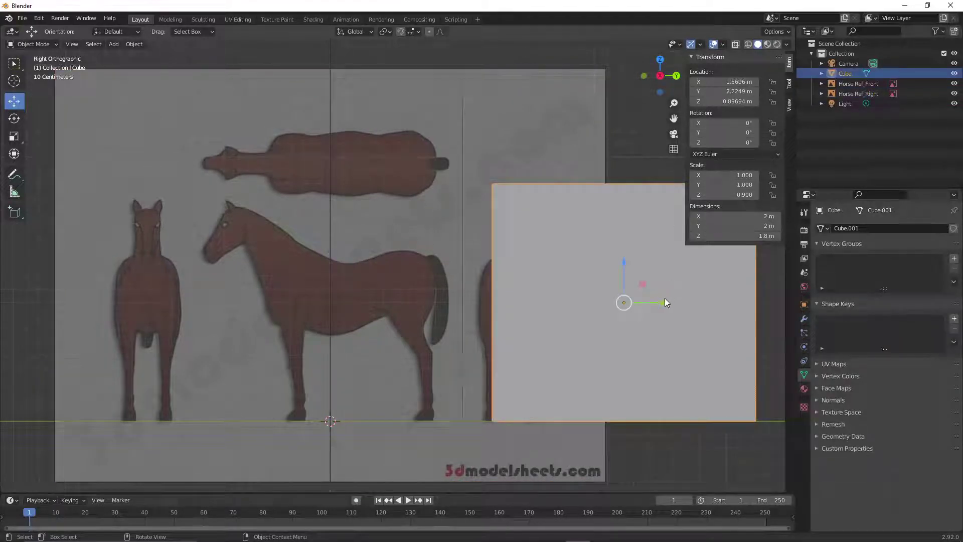
pyautogui.press('g')
pyautogui.press('y')
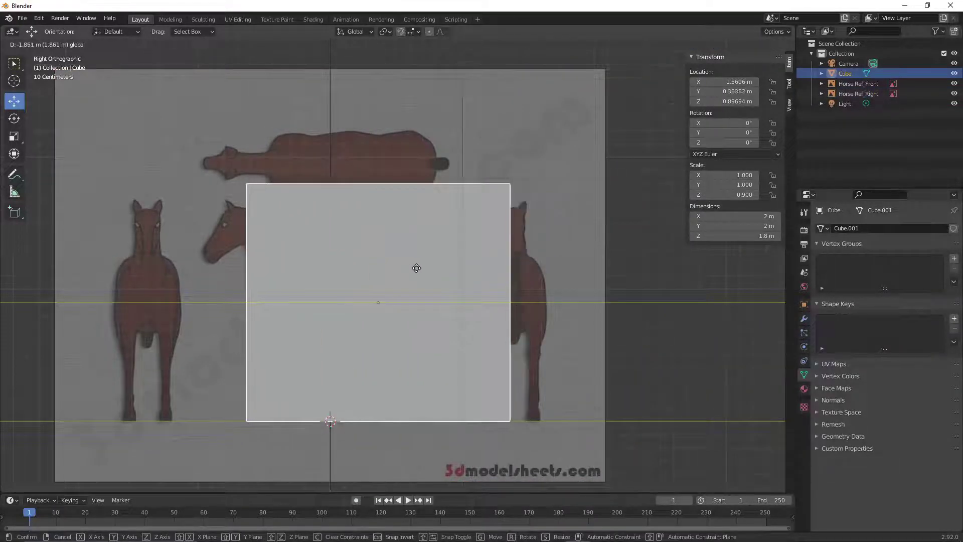
pyautogui.click(417, 265)
# Scale the Horse Ref_Right image uniformly to about 0.860
pyautogui.click(566, 185)
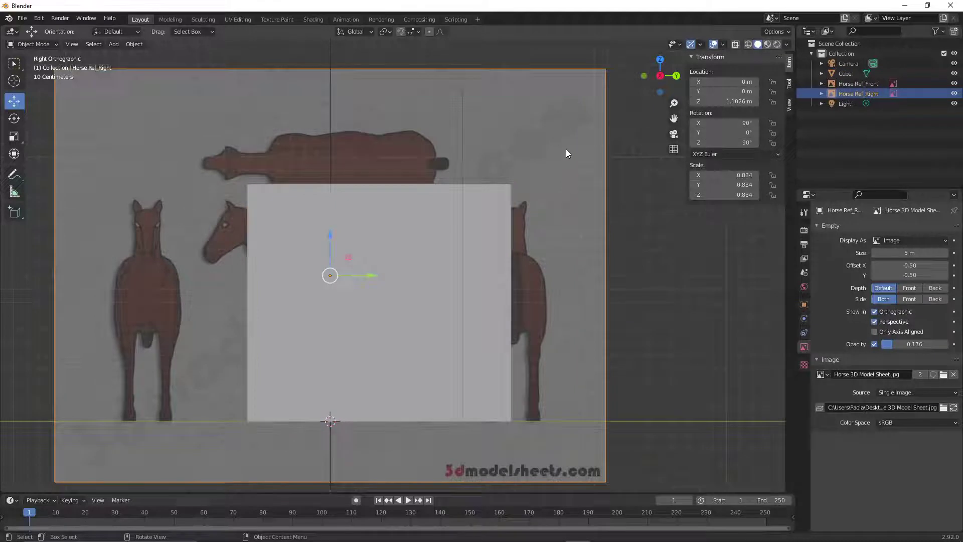
pyautogui.press('s')
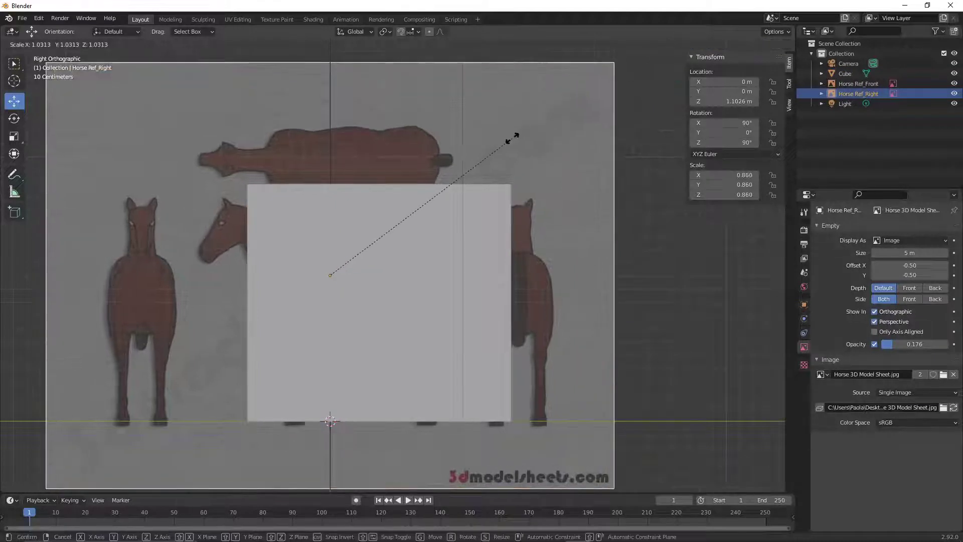
pyautogui.click(515, 137)
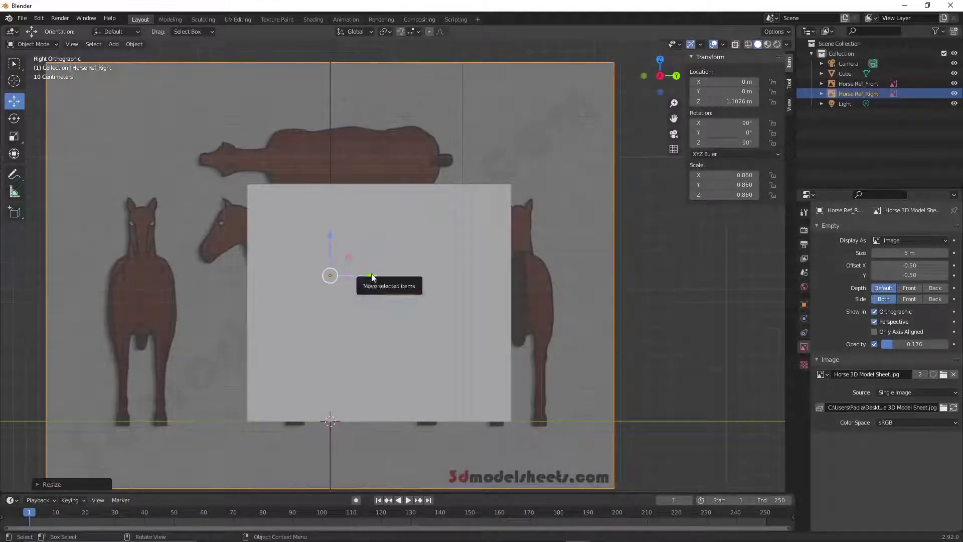
# Shift the cube along Y away from the side-view horse's head, and raise the Horse Ref_Right image to about Z 1.1368 m
pyautogui.click(386, 274)
pyautogui.moveTo(421, 302); pyautogui.dragTo(476, 304)
pyautogui.click(258, 258)
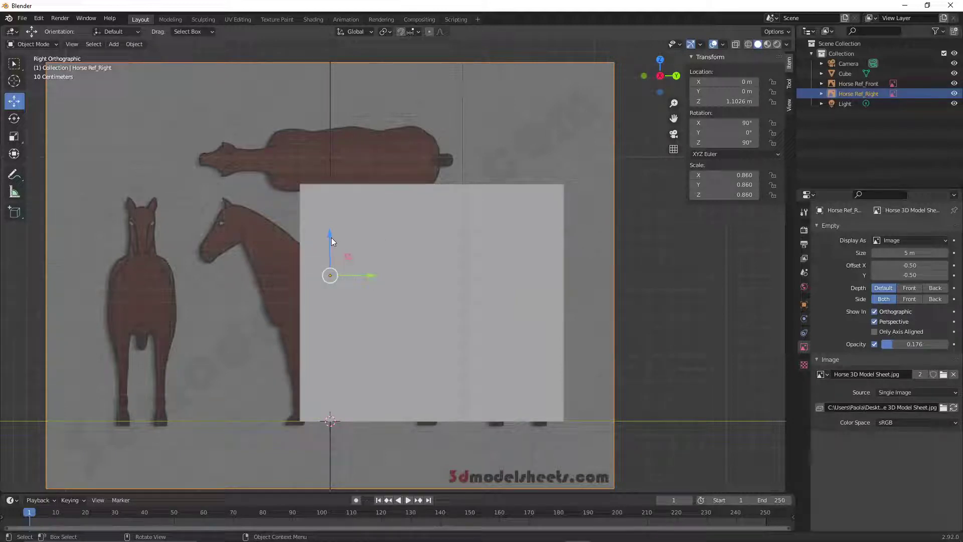
pyautogui.moveTo(331, 238); pyautogui.dragTo(327, 230)
pyautogui.scroll(1, 228, 134)
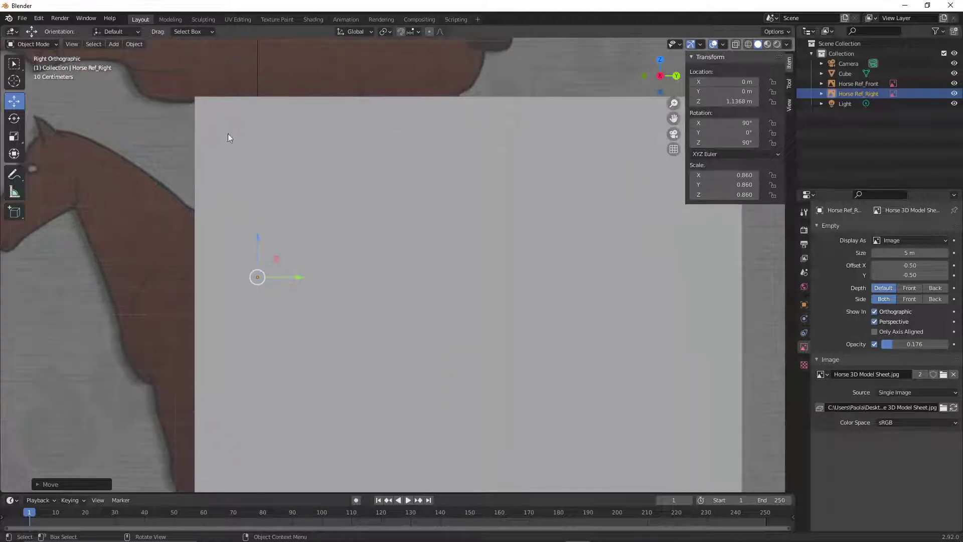
pyautogui.scroll(-4, 132, 160)
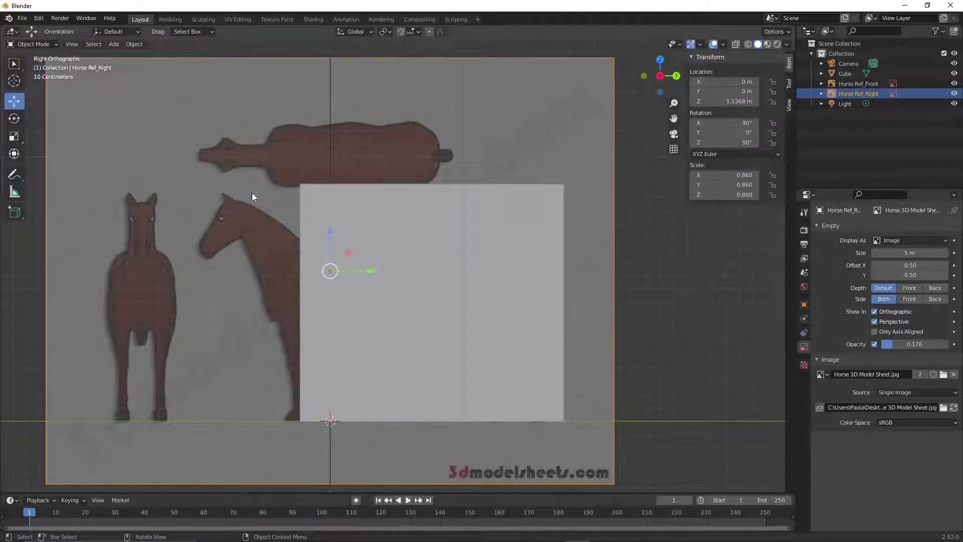
# Scale the Horse Ref_Right image uniformly to about 0.911, raise it to about Z 1.2024 m with hooves on the ground line, and deselect it
pyautogui.scroll(-3, 503, 172)
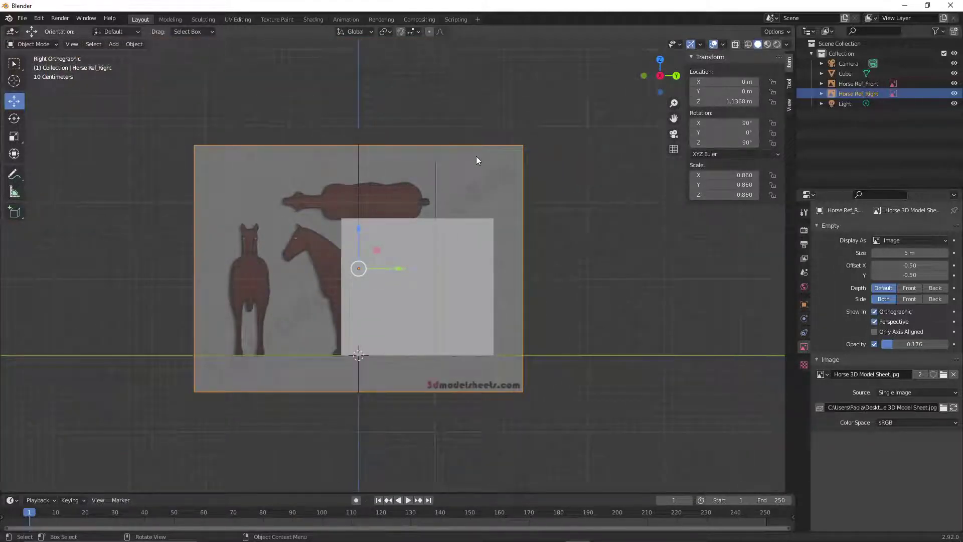
pyautogui.press('s')
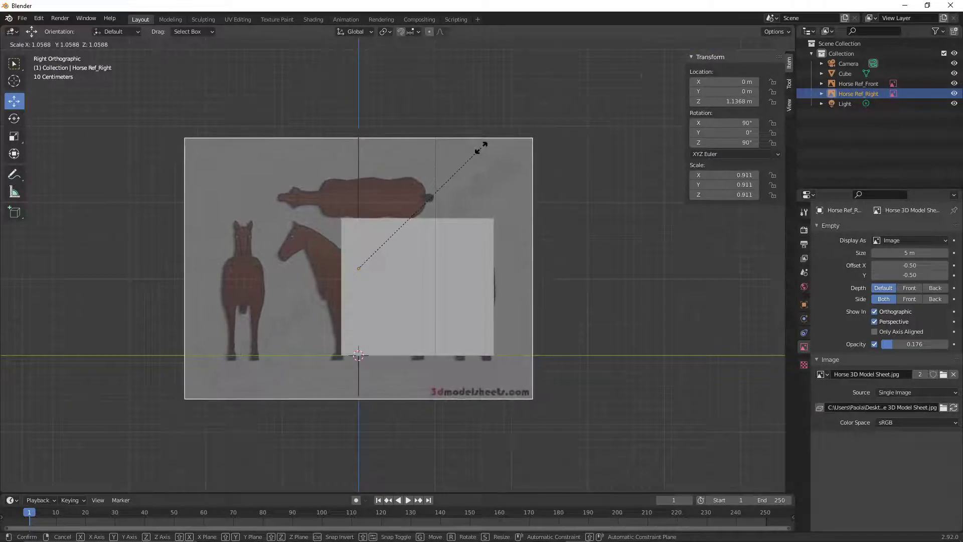
pyautogui.click(480, 151)
pyautogui.moveTo(359, 225); pyautogui.dragTo(359, 218)
pyautogui.scroll(5, 362, 221)
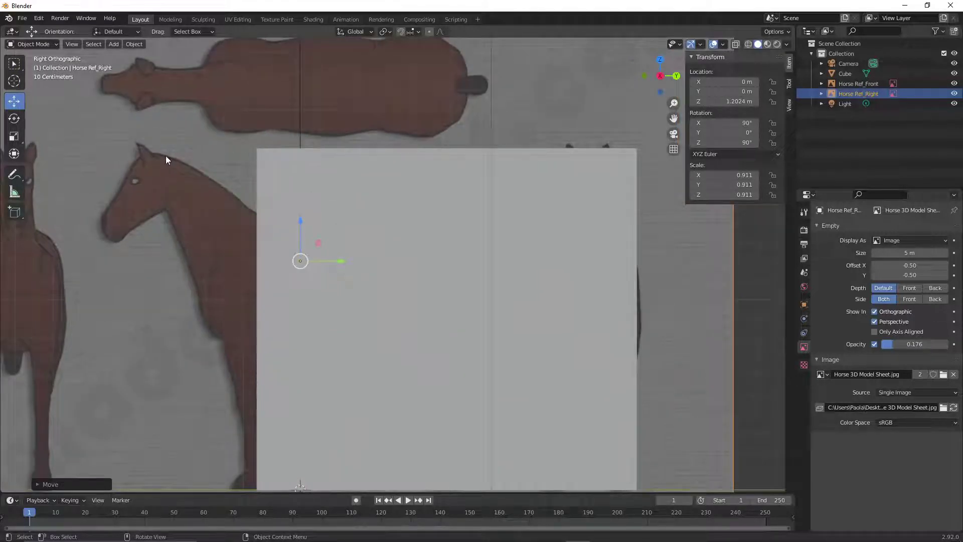
pyautogui.scroll(-3, 554, 248)
pyautogui.click(686, 275)
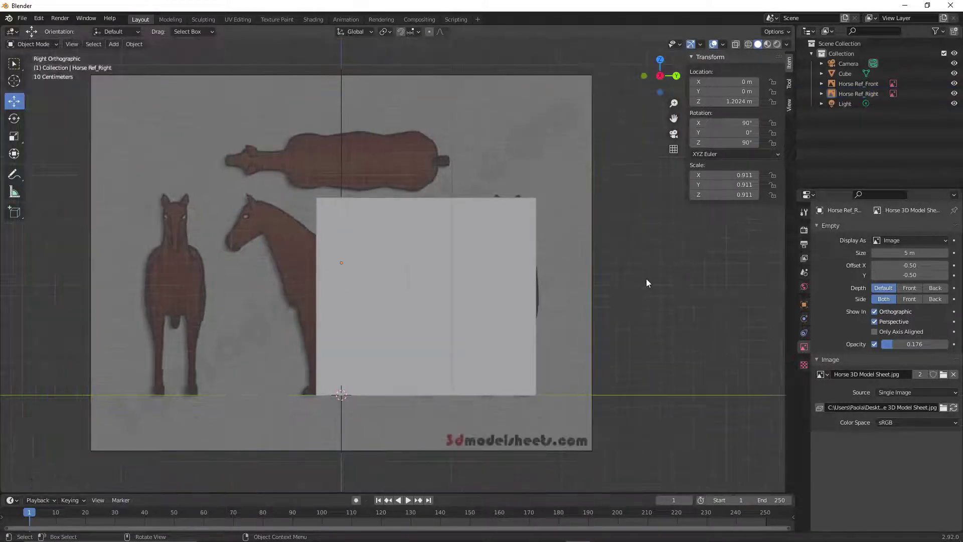
# Compare the horse references with the cube in the right and front orthographic views, ending in the front view
pyautogui.click(70, 44)
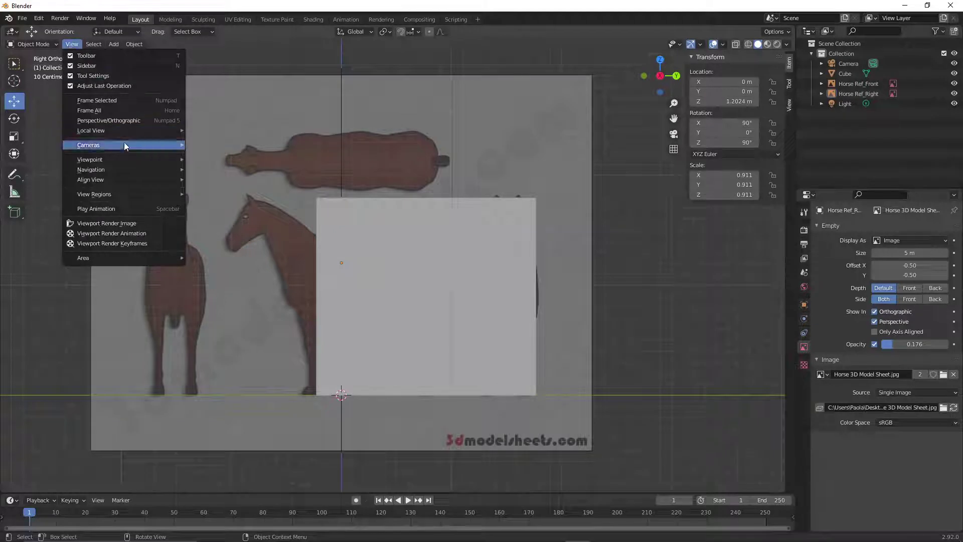
pyautogui.moveTo(126, 160)
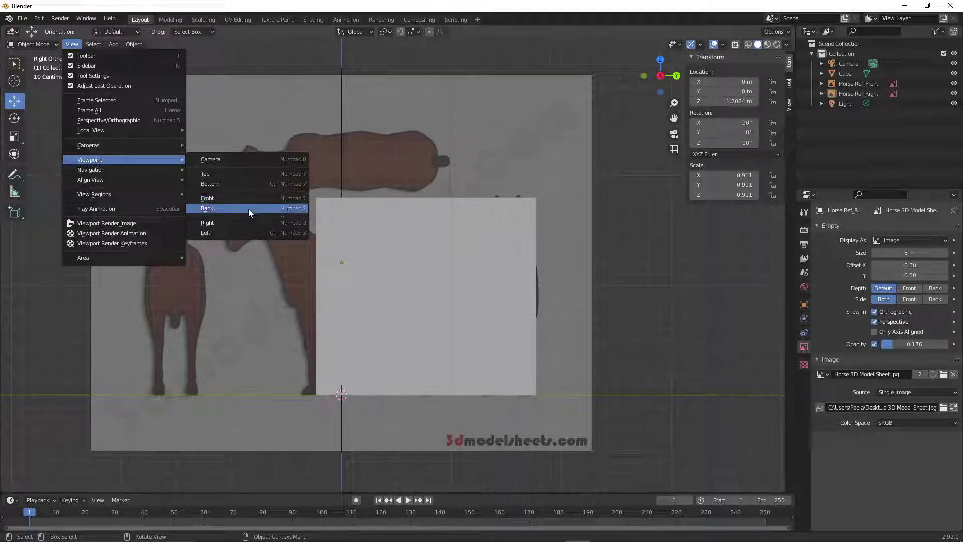
pyautogui.click(239, 222)
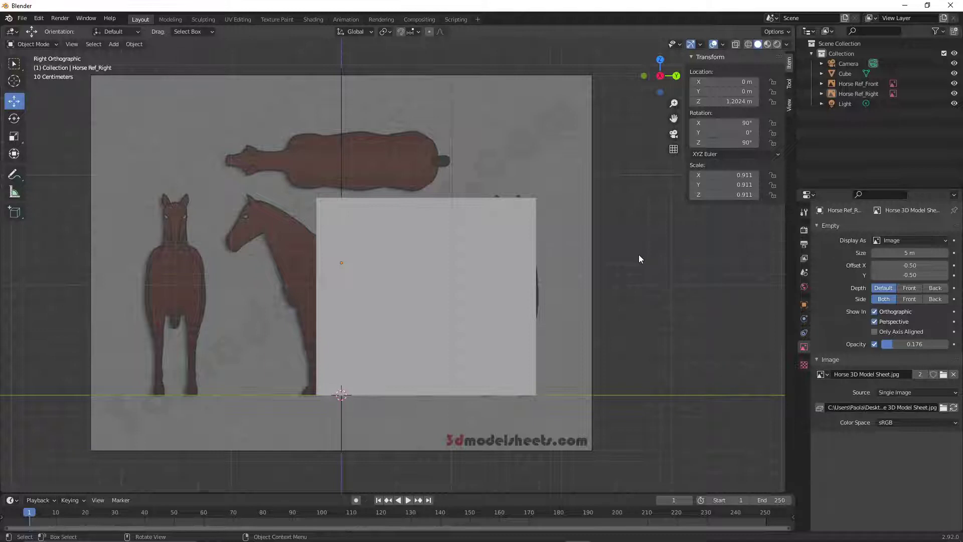
pyautogui.press('KP_1')
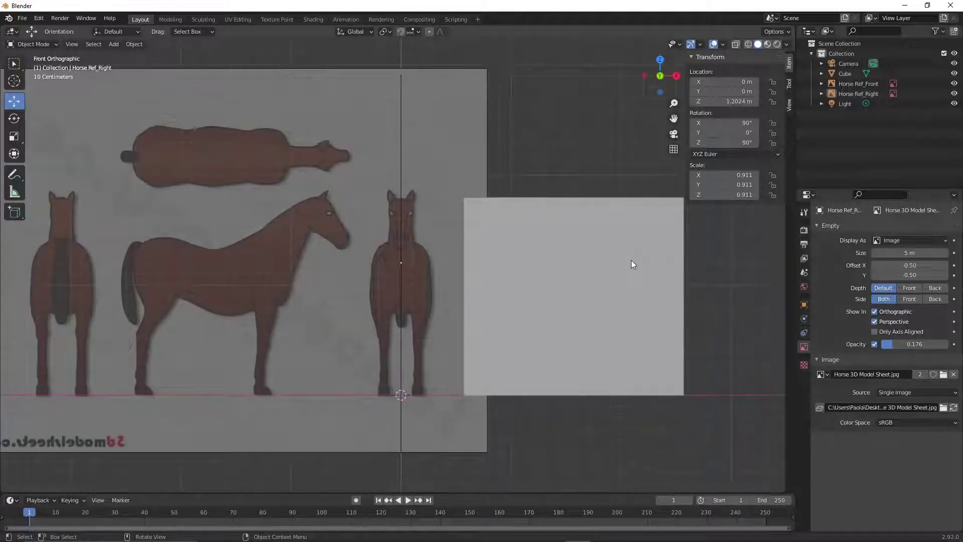
pyautogui.press('KP_3')
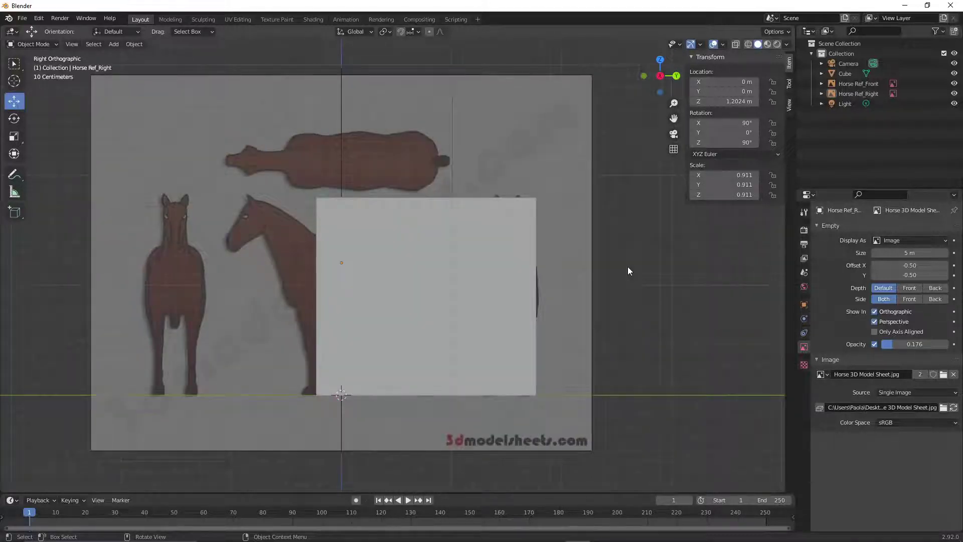
pyautogui.press('KP_1')
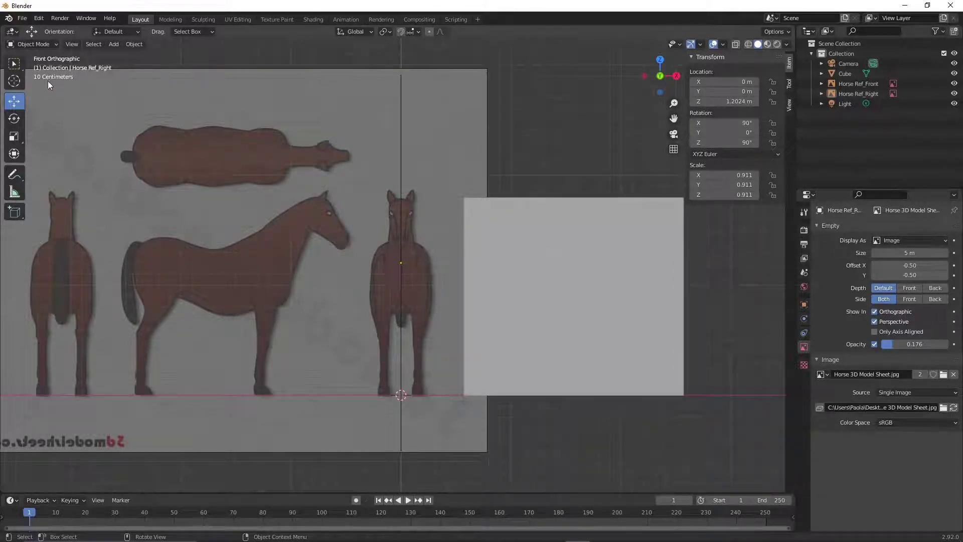
# Centre the cube horizontally on the world origin by setting its X and Y locations to 0 m
pyautogui.click(603, 255)
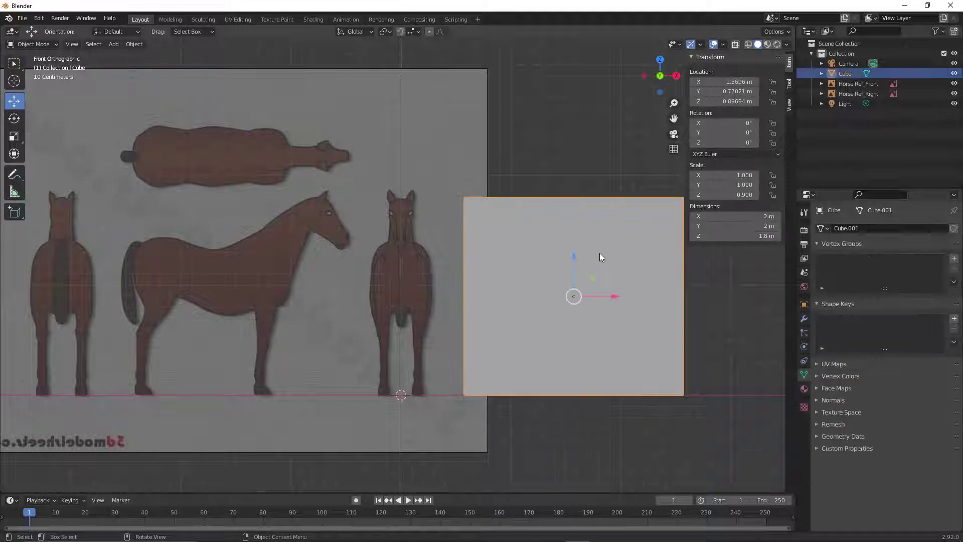
pyautogui.click(731, 82)
pyautogui.write('0')
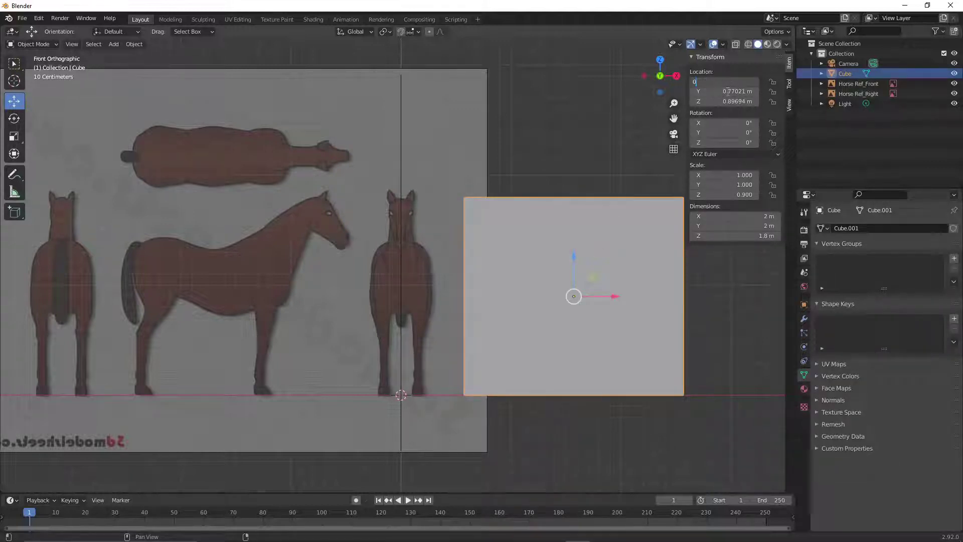
pyautogui.press('Return')
pyautogui.click(726, 91)
pyautogui.write('0')
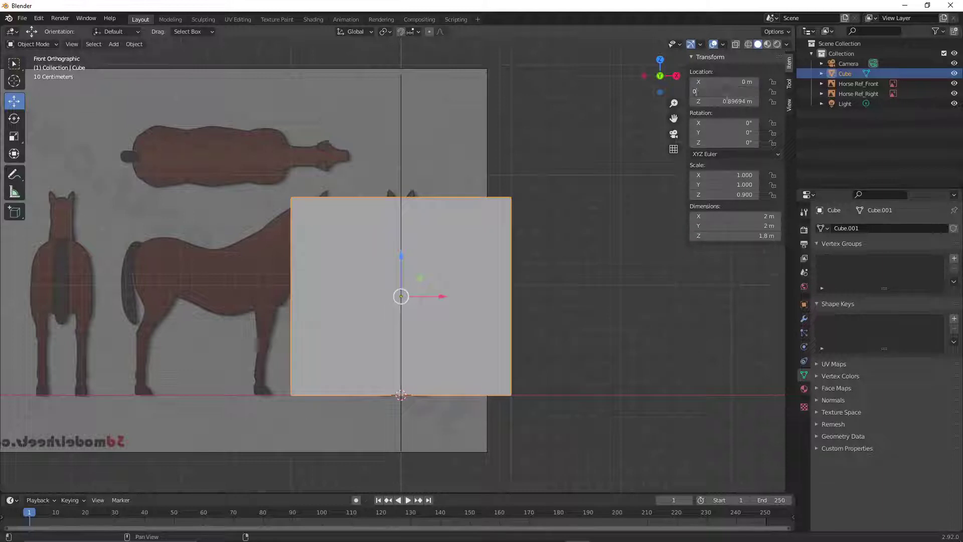
pyautogui.press('Return')
# Try setting the cube's Z location to 0 m, and undo that change
pyautogui.click(726, 102)
pyautogui.write('0')
pyautogui.press('Return')
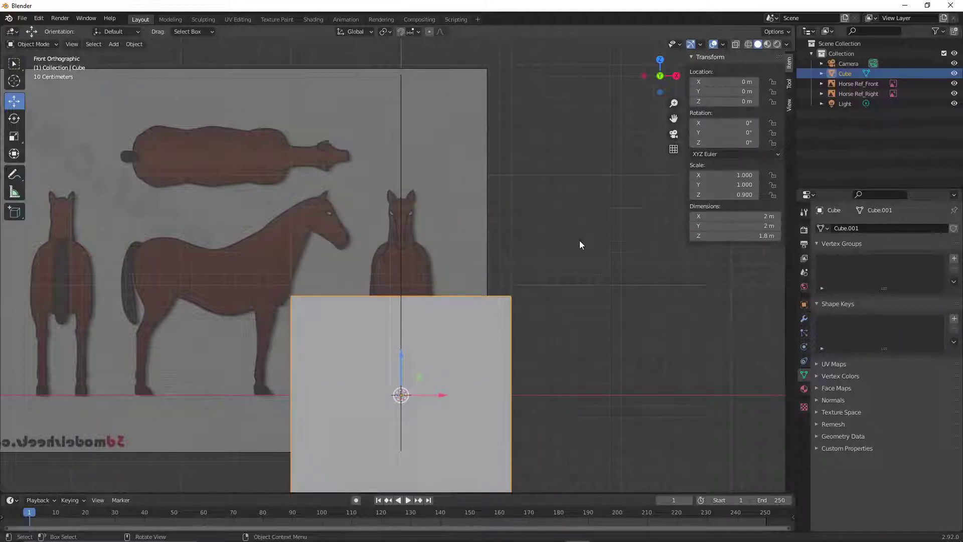
pyautogui.hotkey('ctrl', 'z')
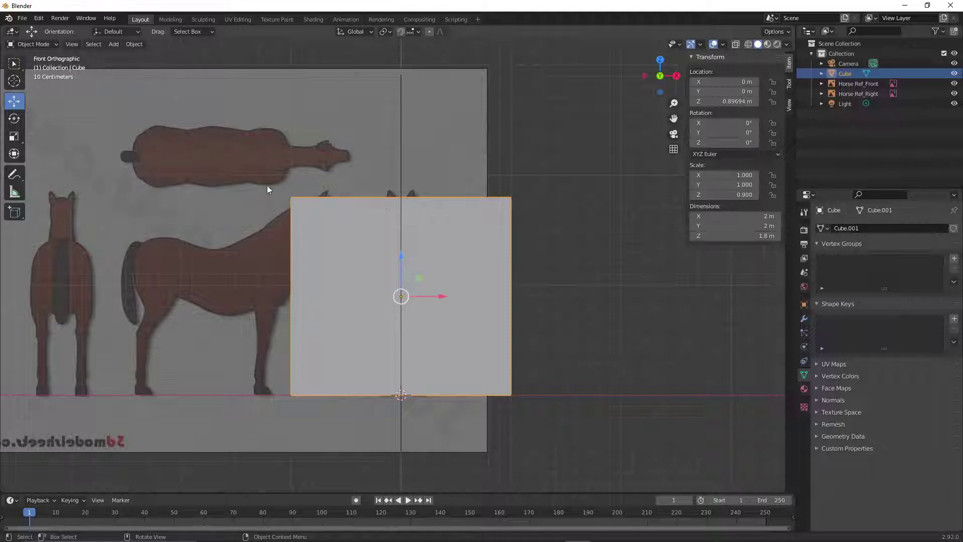
# Save the scene as Horse_model_V01.blend in the IFP_Summer Project Blender folder
pyautogui.click(22, 20)
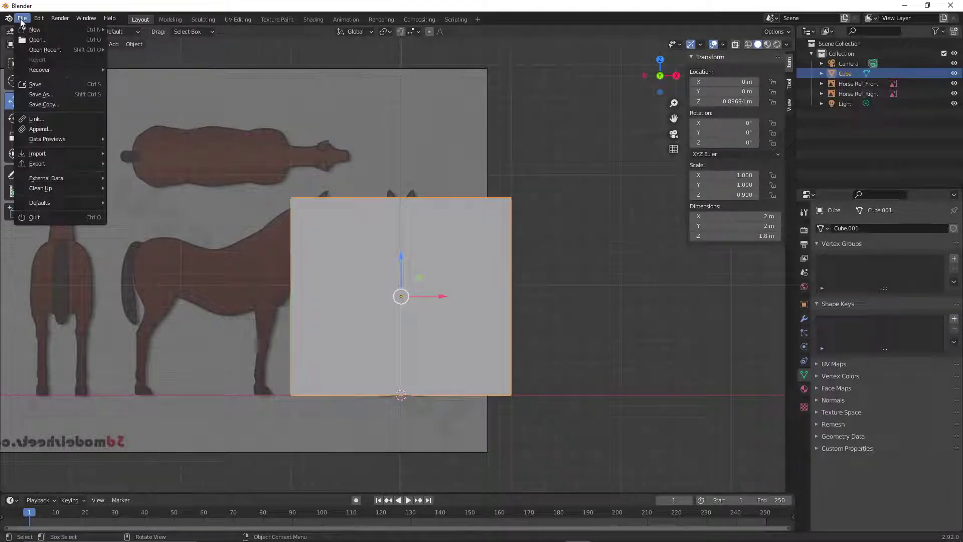
pyautogui.click(52, 95)
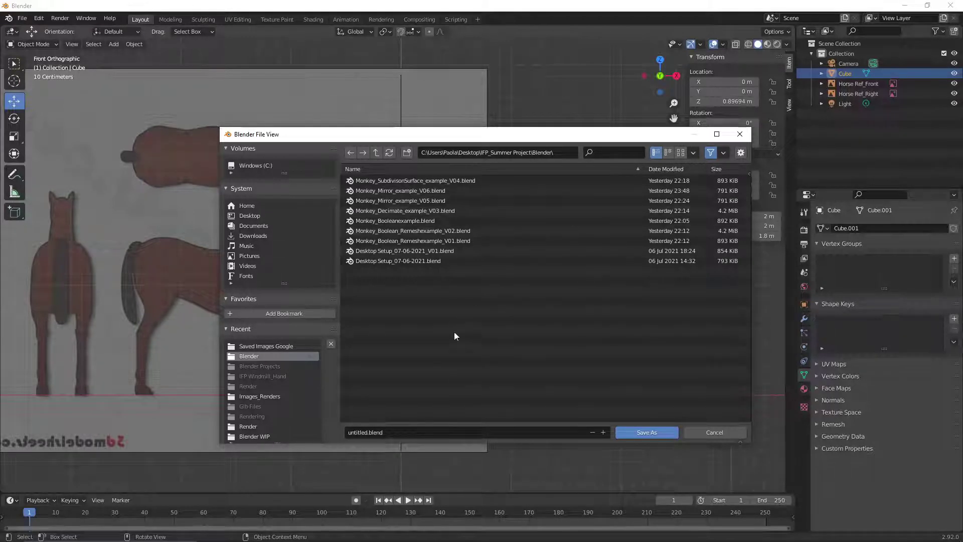
pyautogui.click(365, 431)
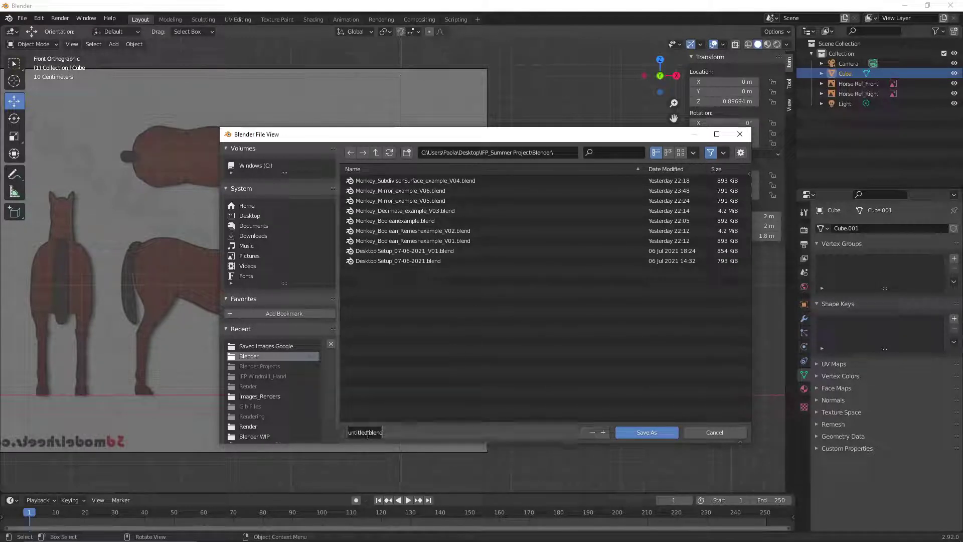
pyautogui.click(365, 431)
pyautogui.moveTo(366, 433); pyautogui.dragTo(330, 426)
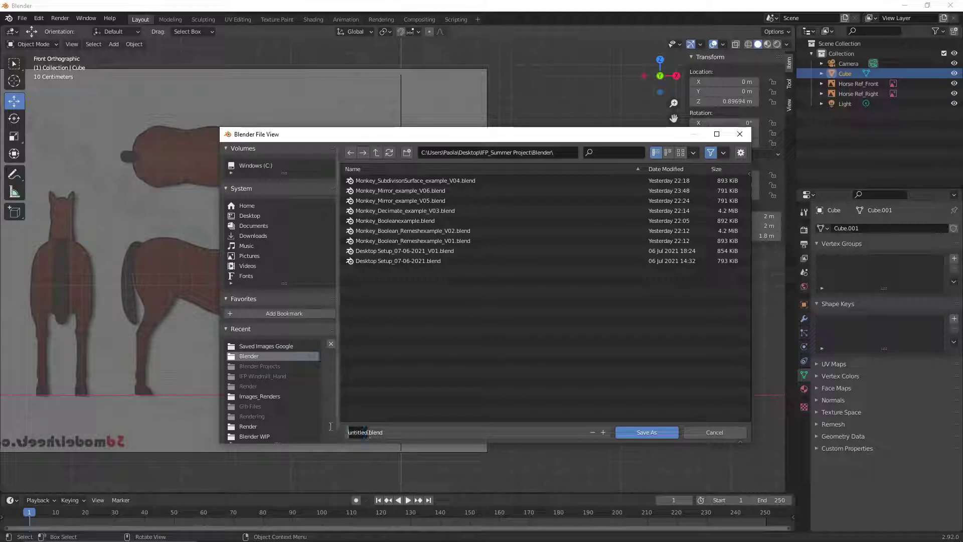
pyautogui.write('Horse')
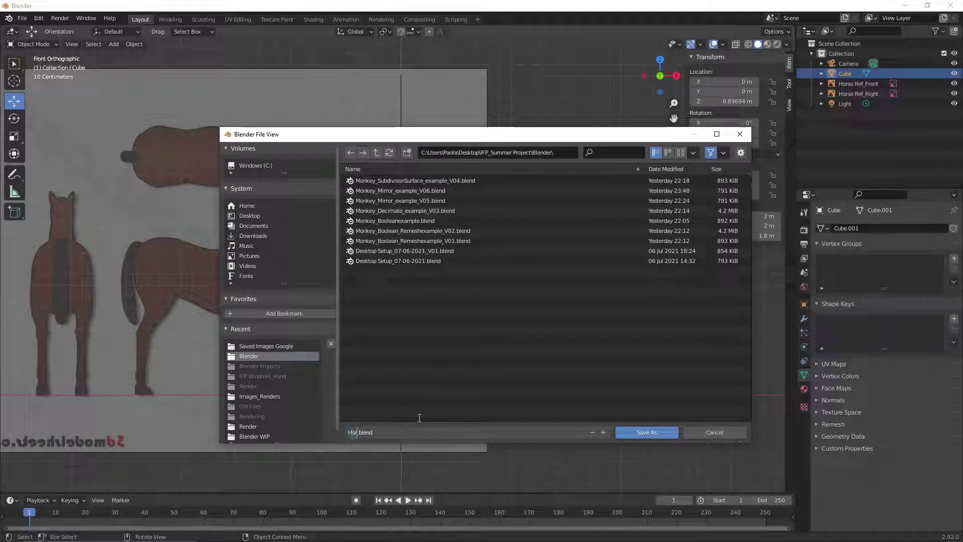
pyautogui.write('_model_')
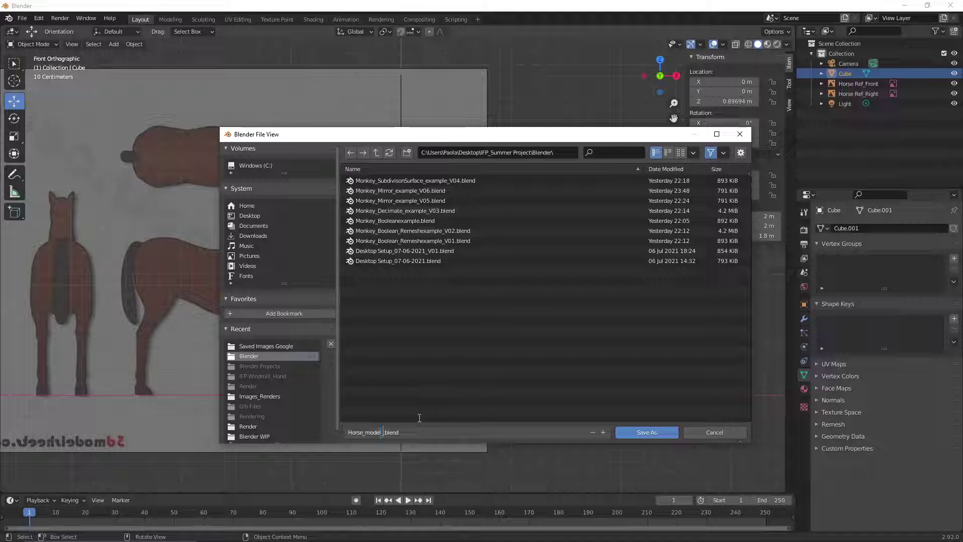
pyautogui.write('V01')
pyautogui.click(646, 433)
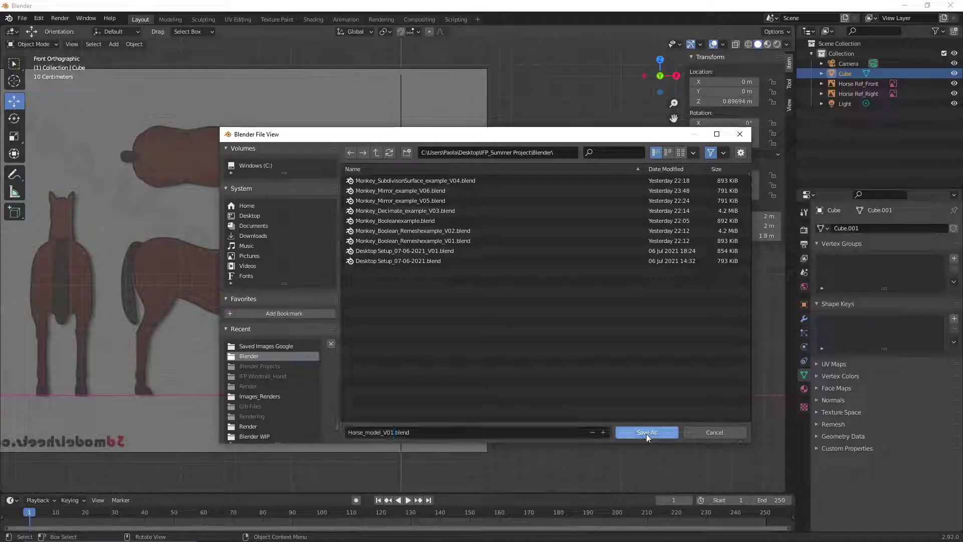
pyautogui.click(646, 433)
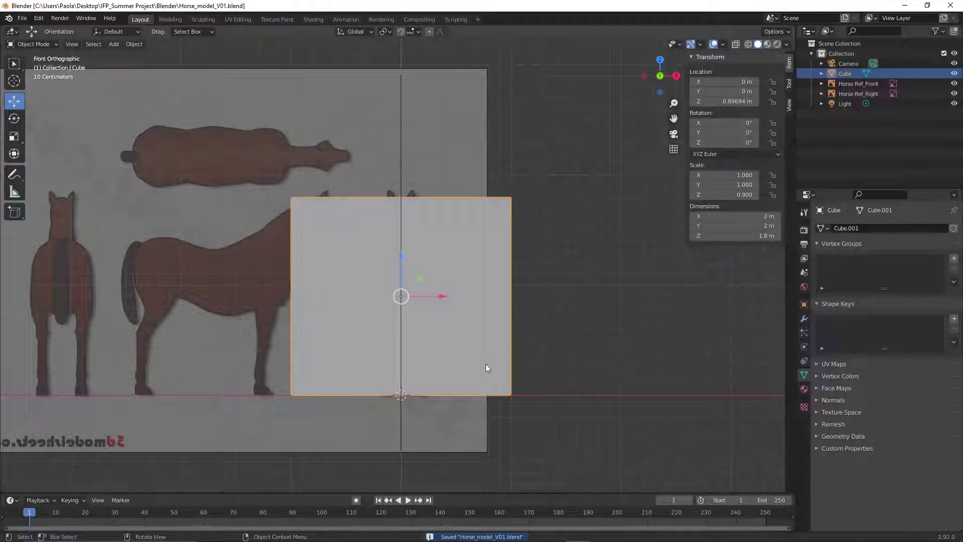
# Put the cube into Edit Mode in the front orthographic view
pyautogui.scroll(2, 520, 375)
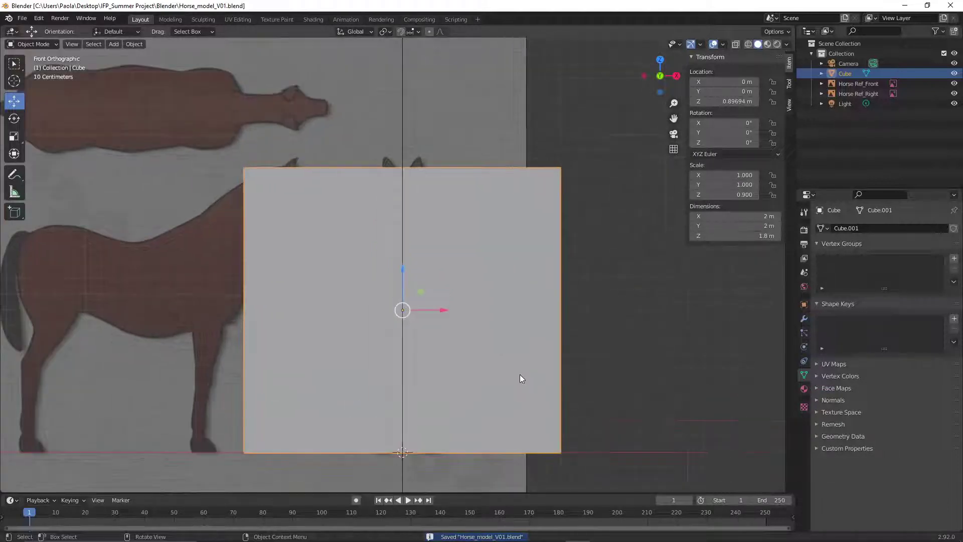
pyautogui.scroll(-3, 498, 376)
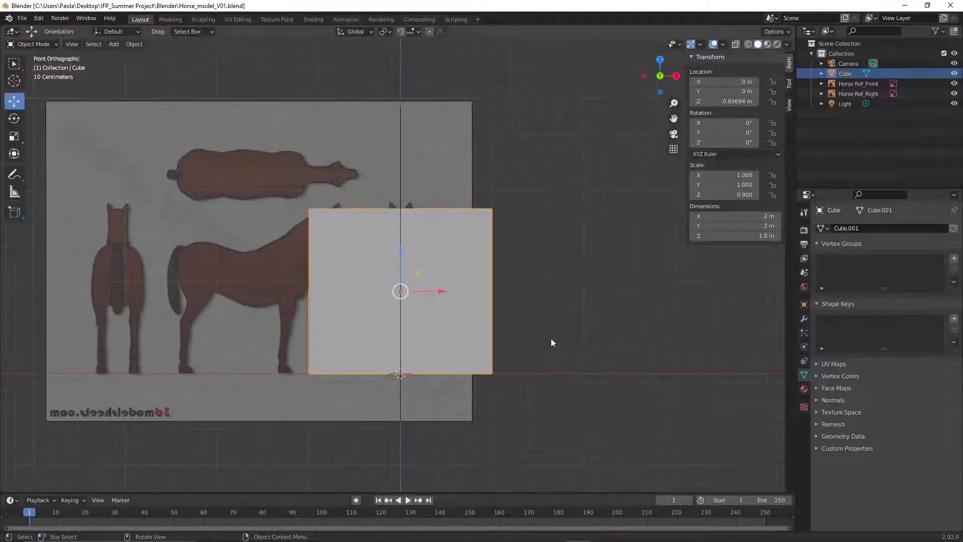
pyautogui.moveTo(575, 306); pyautogui.dragTo(554, 306, button='middle')
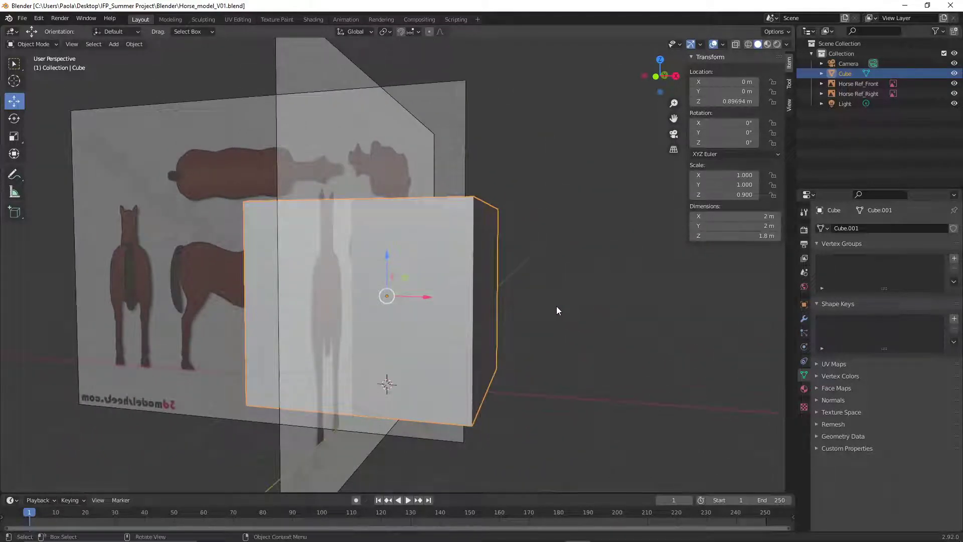
pyautogui.press('KP_1')
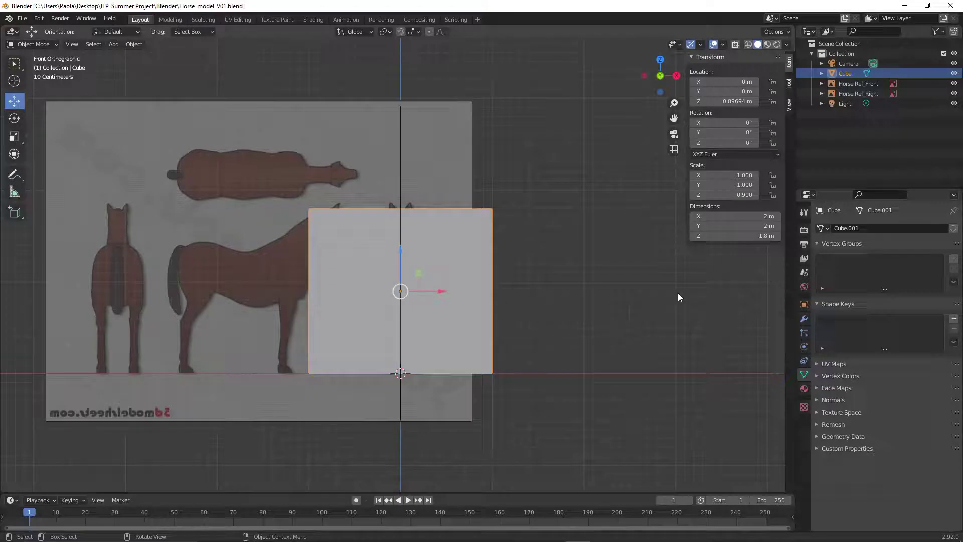
pyautogui.click(44, 46)
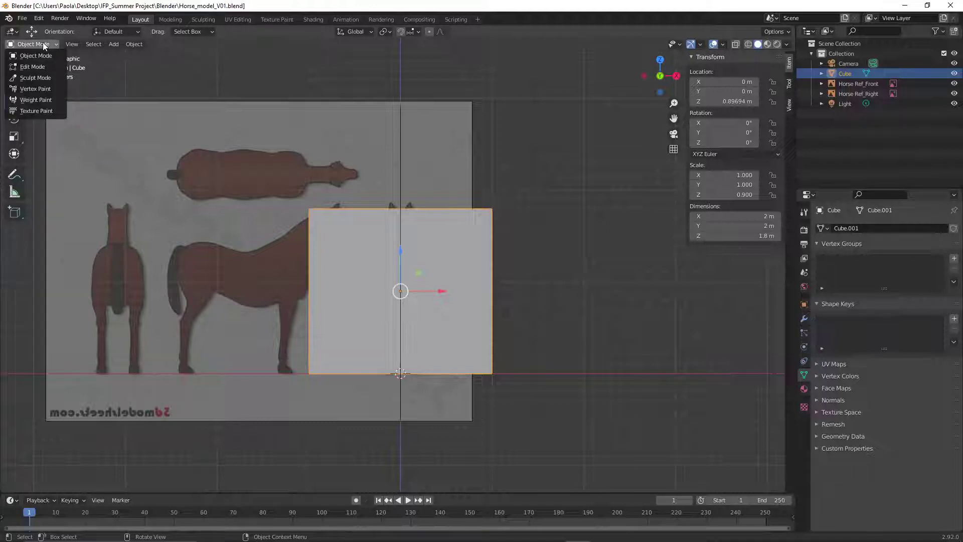
pyautogui.click(33, 66)
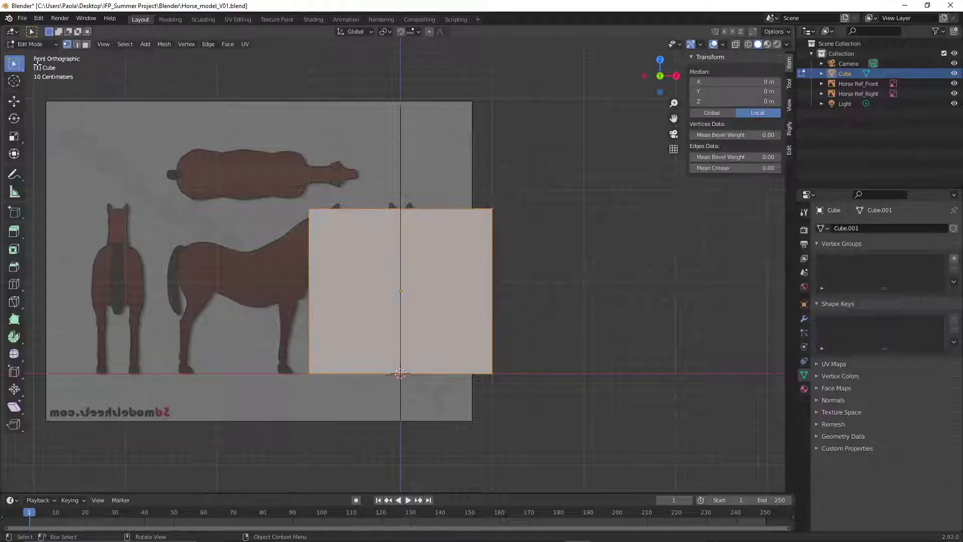
# Display the cube in wireframe shading with X-Ray enabled over the horse reference
pyautogui.scroll(3, 637, 364)
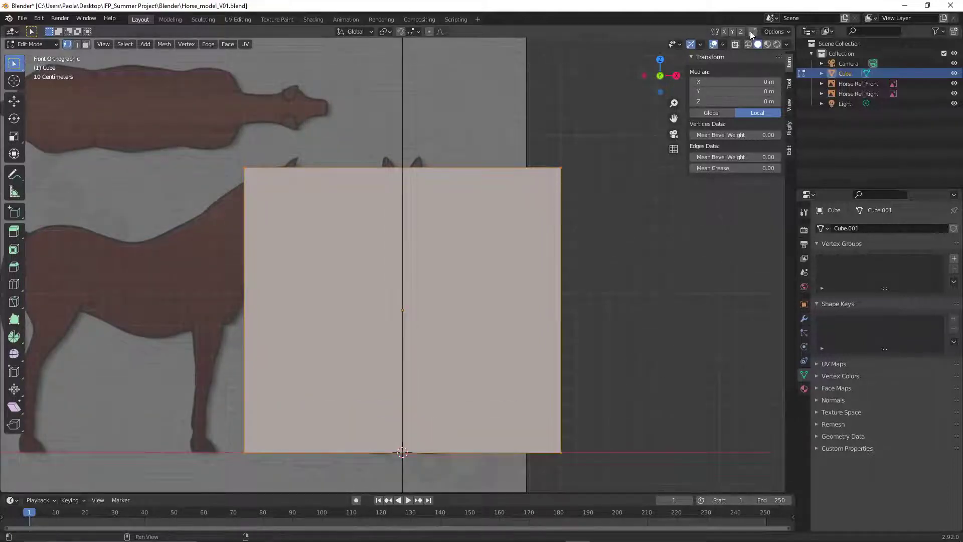
pyautogui.click(746, 44)
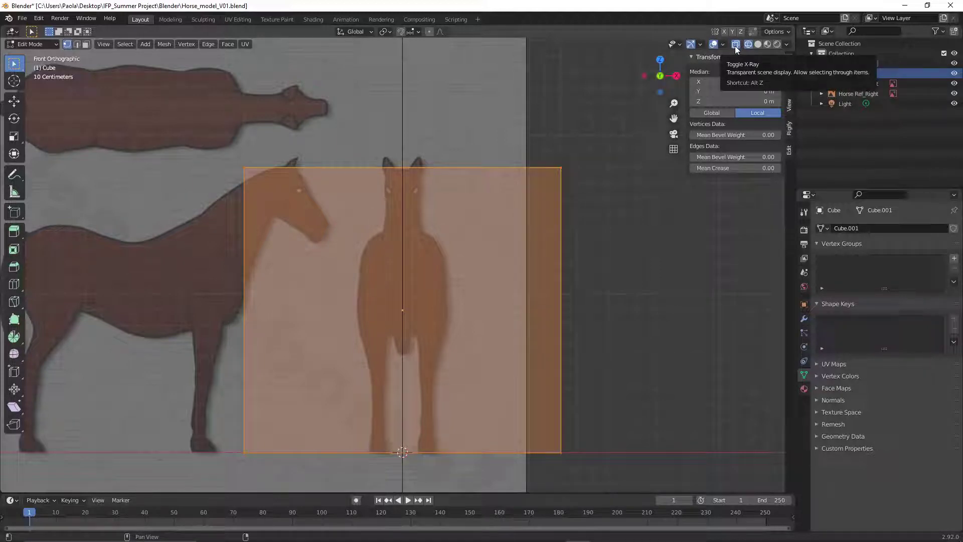
pyautogui.click(735, 45)
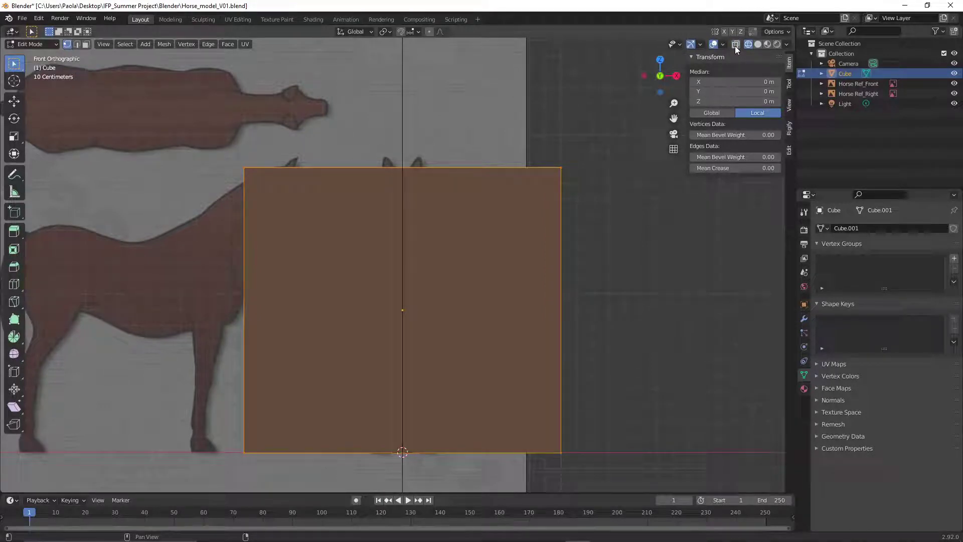
pyautogui.click(735, 46)
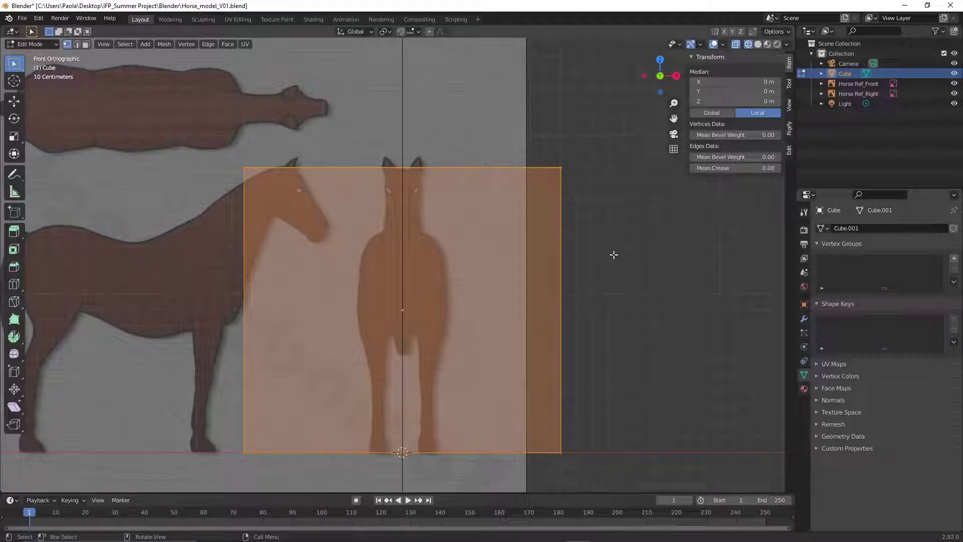
# Scale the cube's mesh along X by about 0.117 to the front-view head's width, and shrink it along Z to fit inside the torso
pyautogui.press('s')
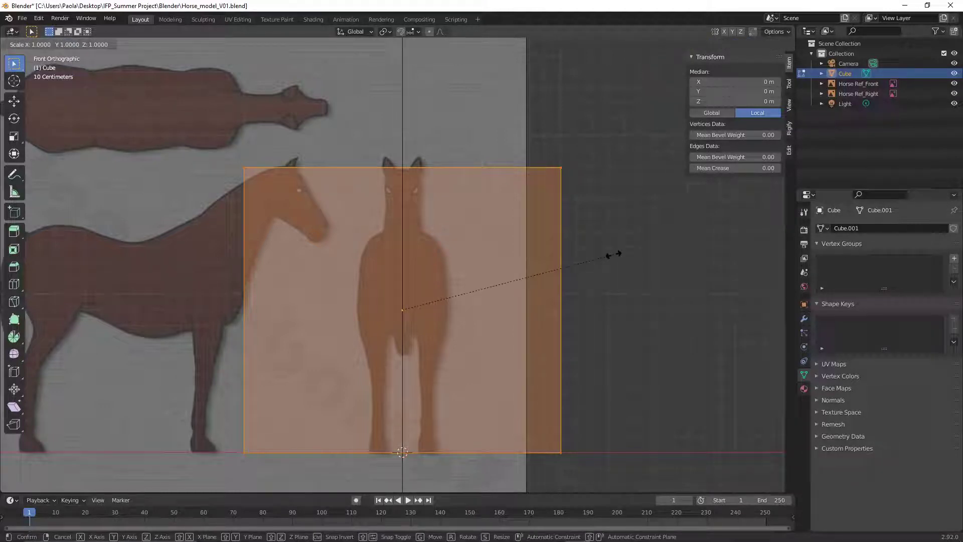
pyautogui.press('x')
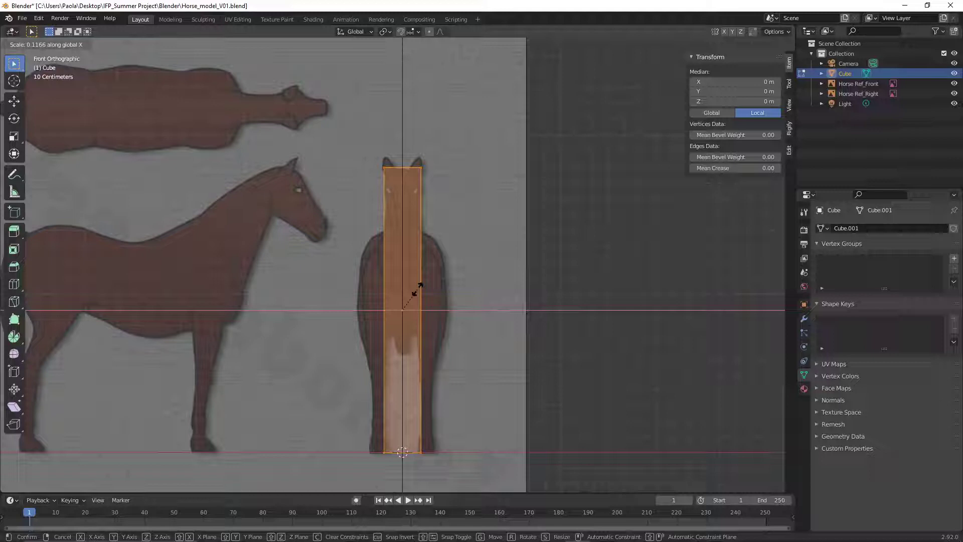
pyautogui.click(417, 289)
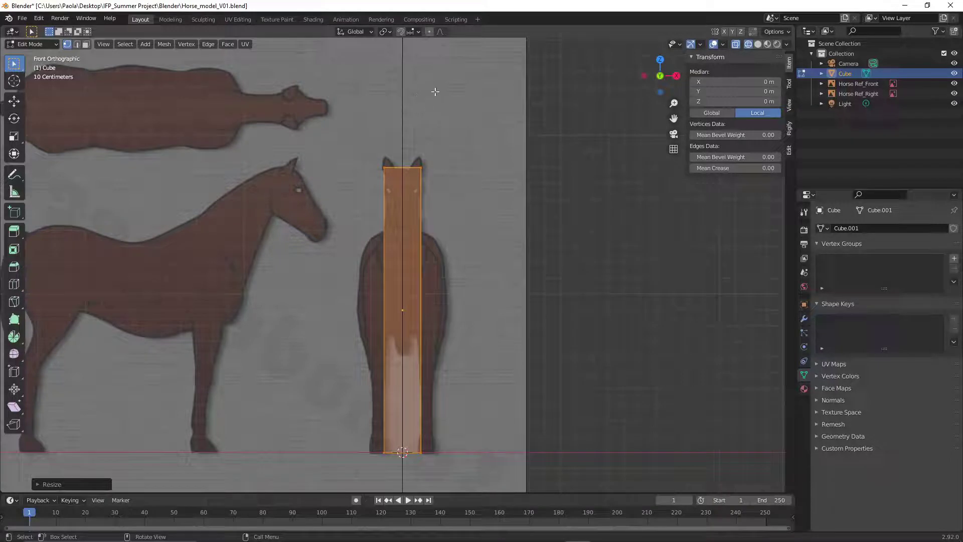
pyautogui.press('s')
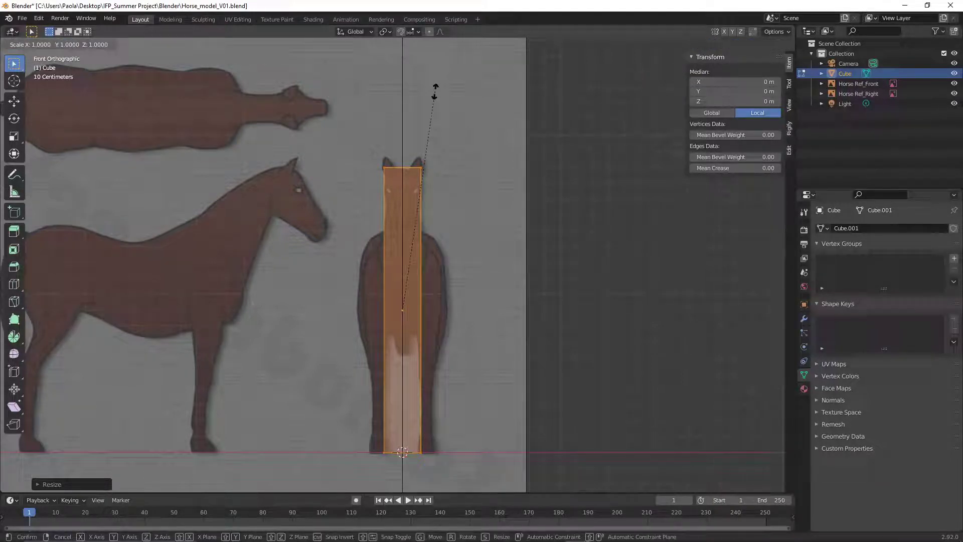
pyautogui.press('z')
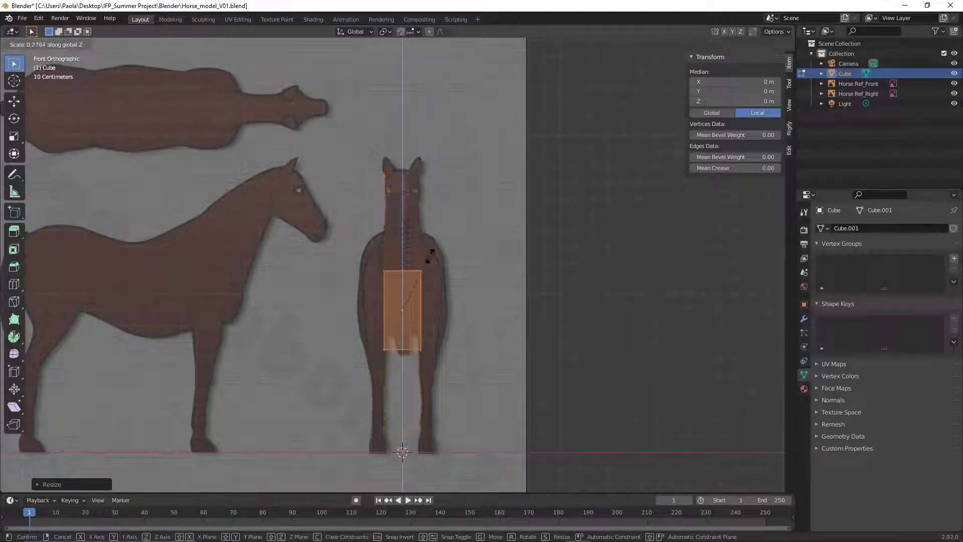
pyautogui.click(424, 272)
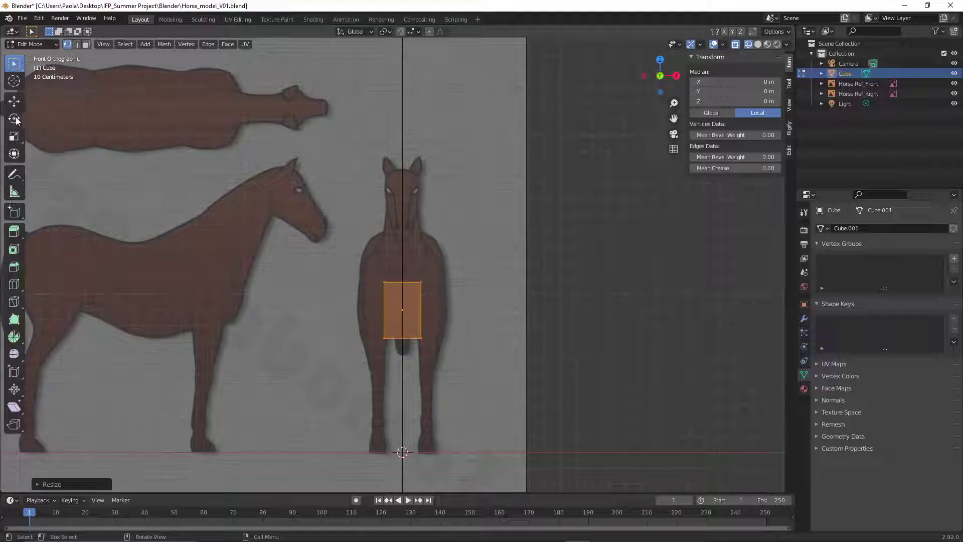
# Move the cube's mesh up along Z to about 0.784 m so it sits over the front-view horse's head
pyautogui.click(14, 102)
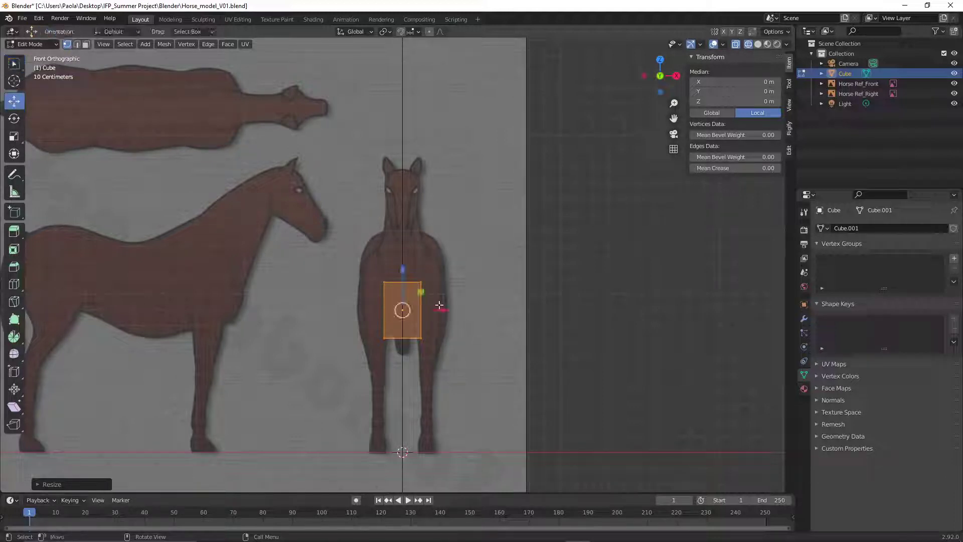
pyautogui.moveTo(402, 270); pyautogui.dragTo(384, 156)
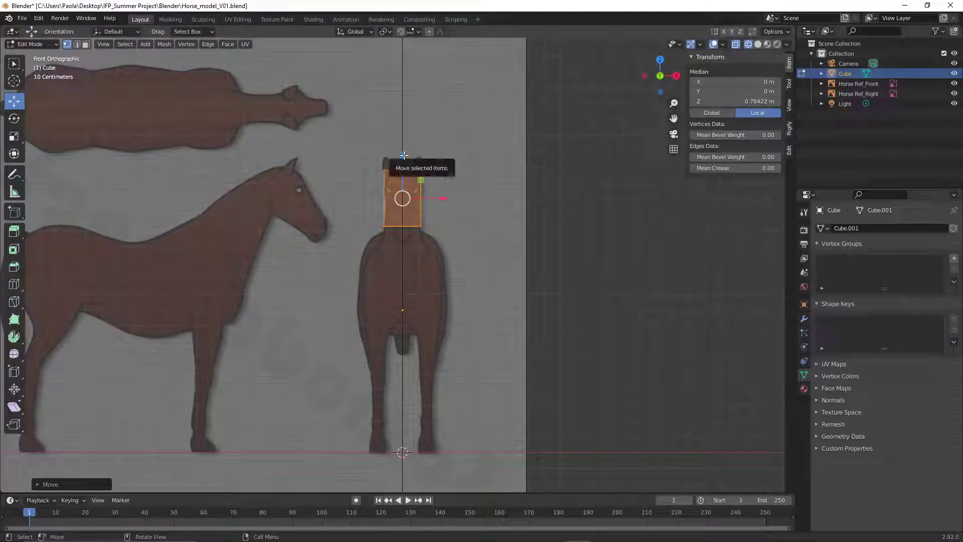
pyautogui.click(421, 170)
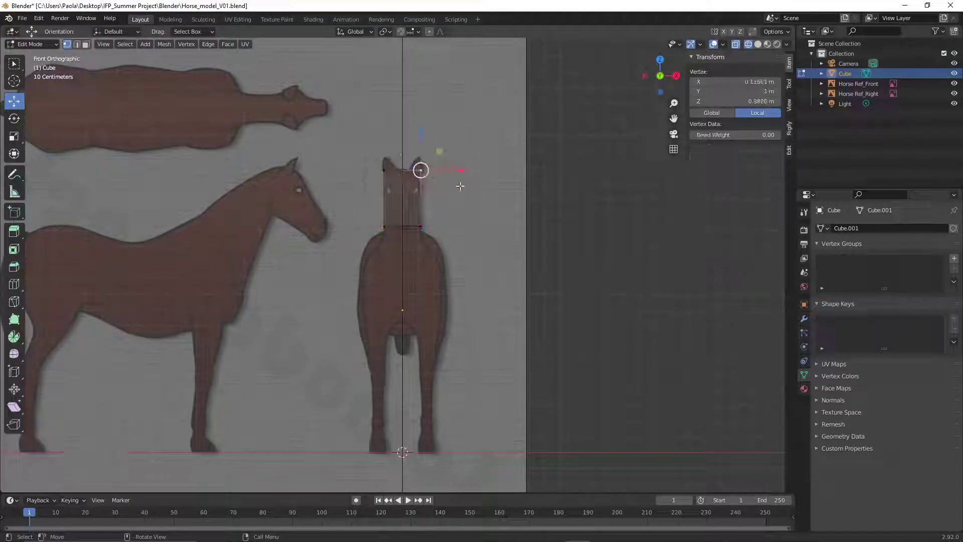
pyautogui.click(573, 183)
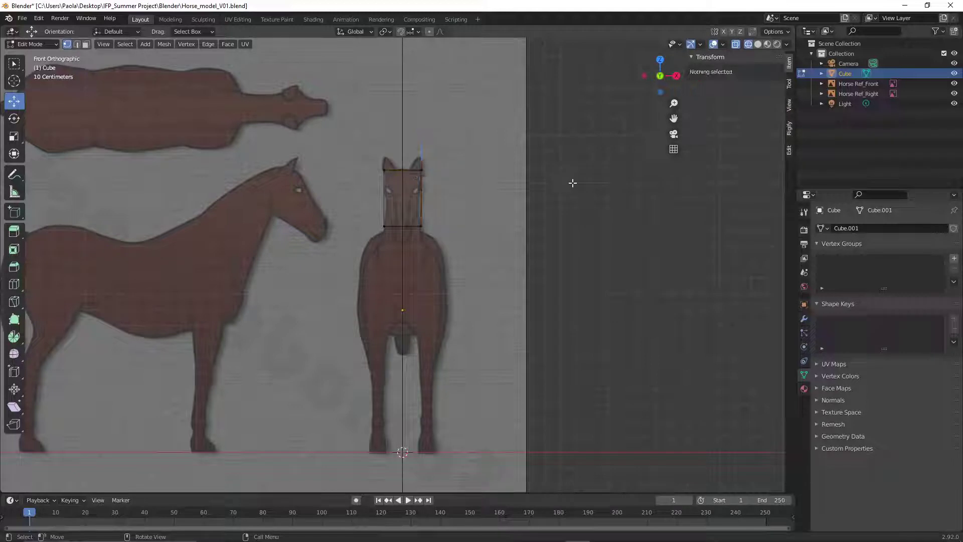
# Try vertex, edge and face selection in turn on the block's upper corner, top edge and front face
pyautogui.scroll(5, 528, 185)
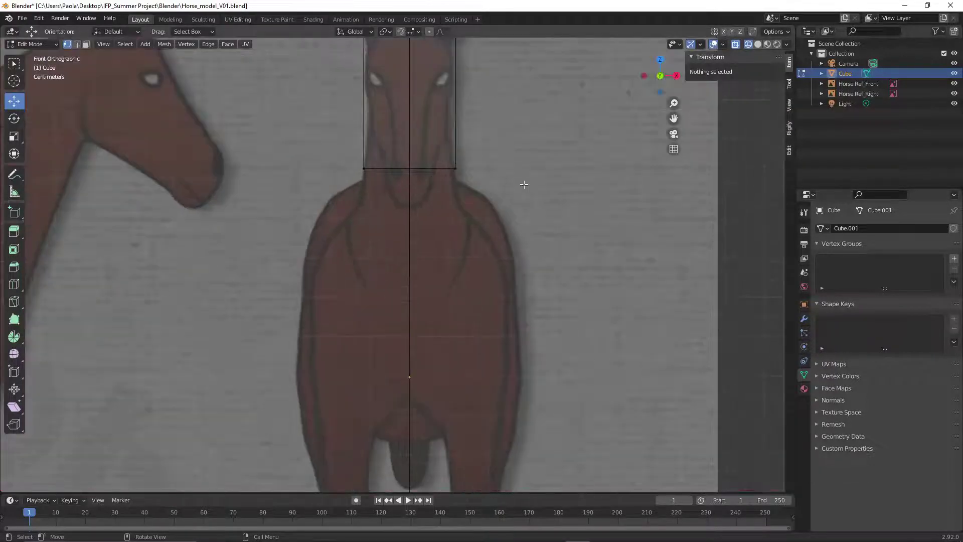
pyautogui.scroll(1, 524, 184)
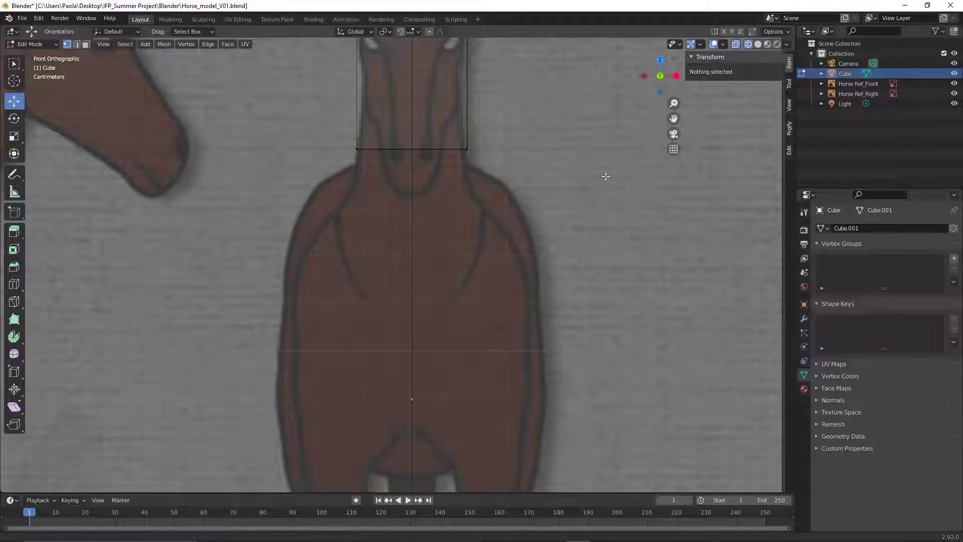
pyautogui.keyDown('shift'); pyautogui.moveTo(606, 176); pyautogui.dragTo(598, 381, button='middle'); pyautogui.keyUp('shift')
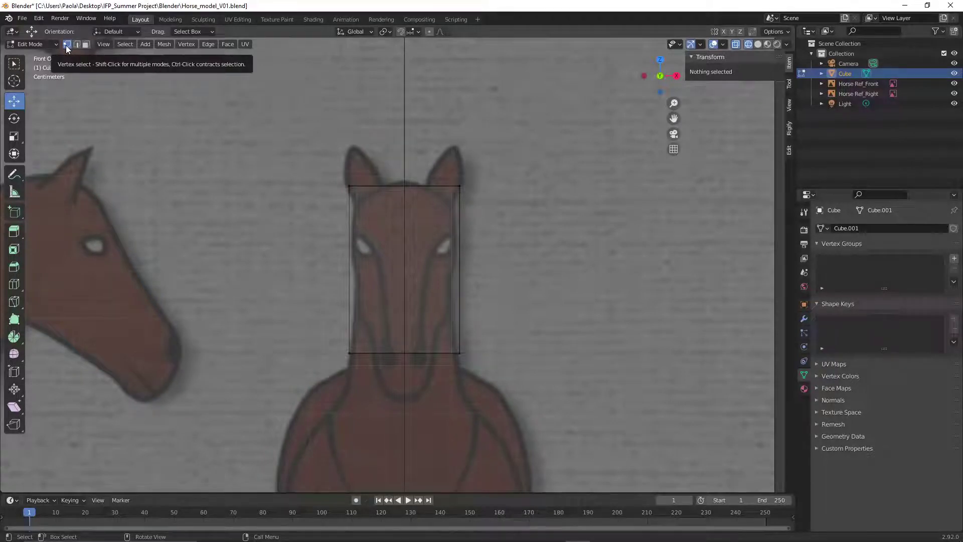
pyautogui.moveTo(326, 165); pyautogui.dragTo(385, 214)
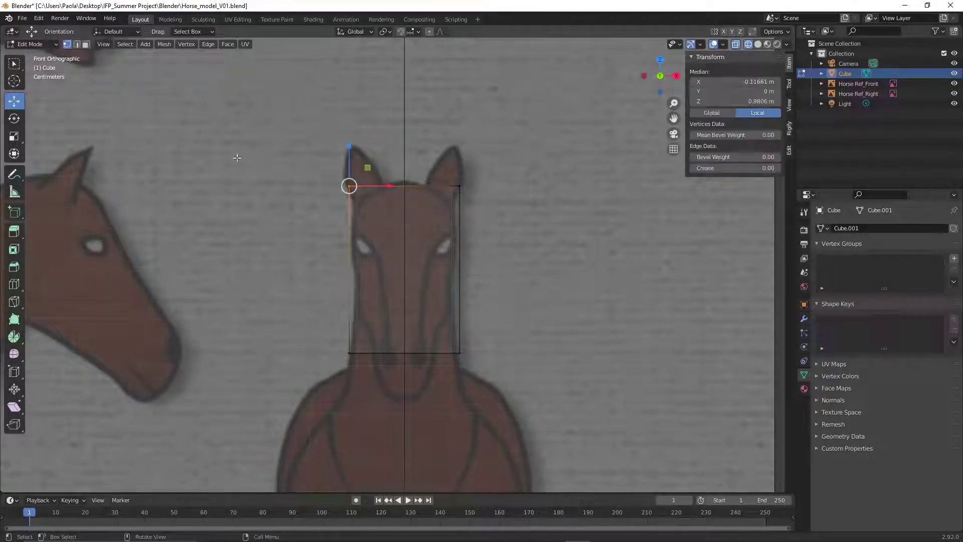
pyautogui.click(77, 45)
pyautogui.click(361, 184)
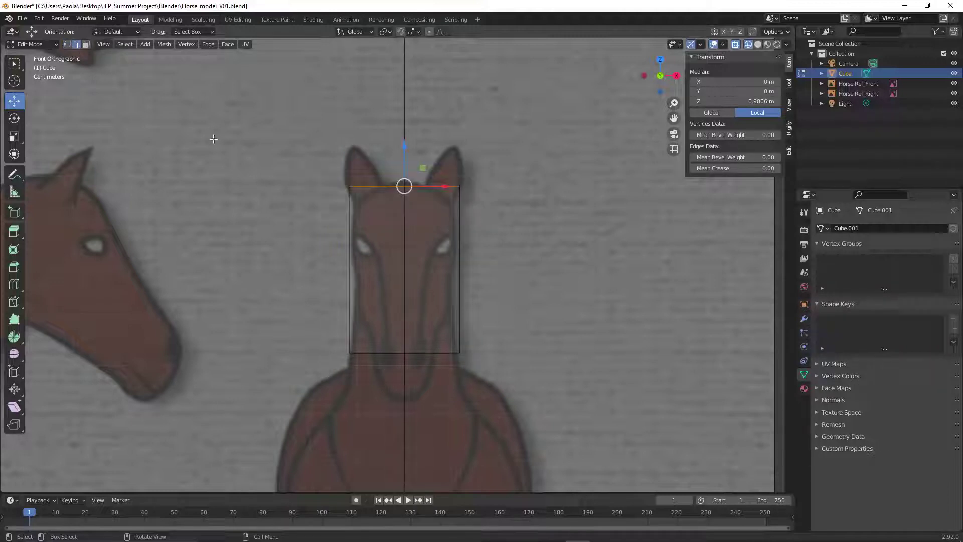
pyautogui.click(85, 45)
pyautogui.click(420, 252)
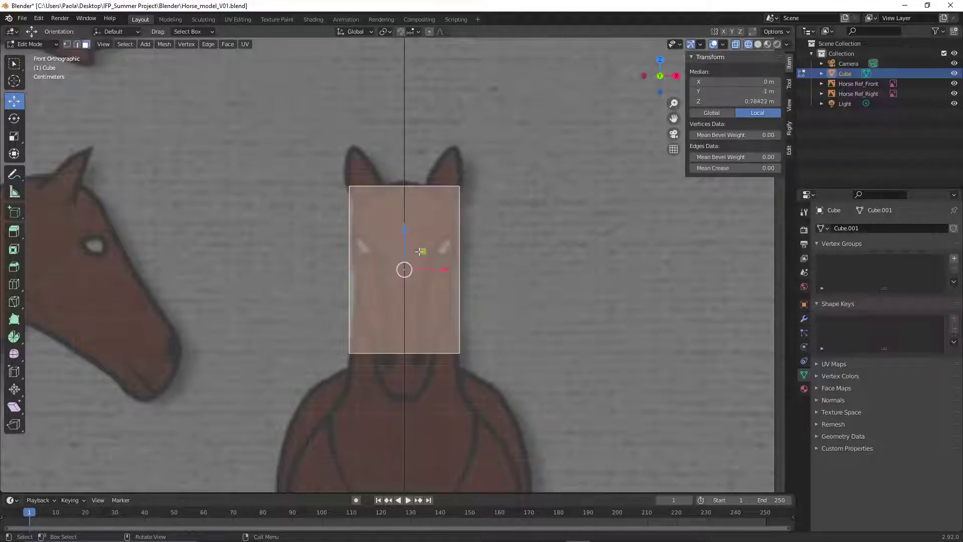
pyautogui.click(572, 309)
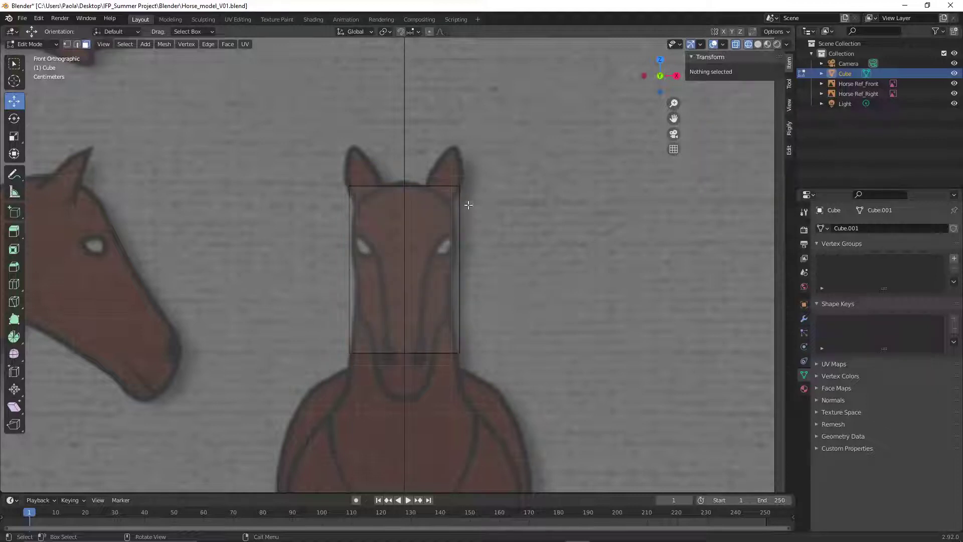
# Lower the whole mesh to about 0.751 m in Z and scale it along Z by about 1.236 to cover the head's height
pyautogui.press('a')
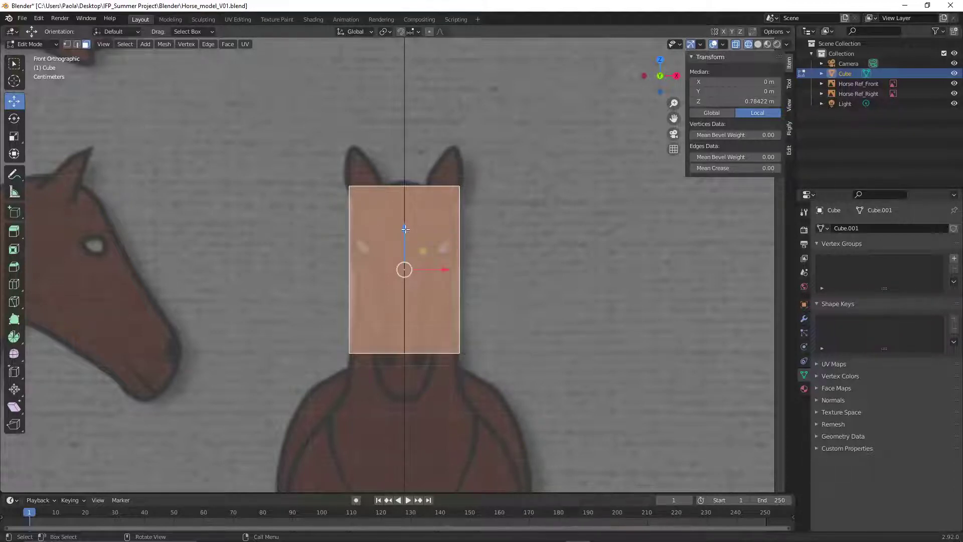
pyautogui.moveTo(405, 230); pyautogui.dragTo(404, 244)
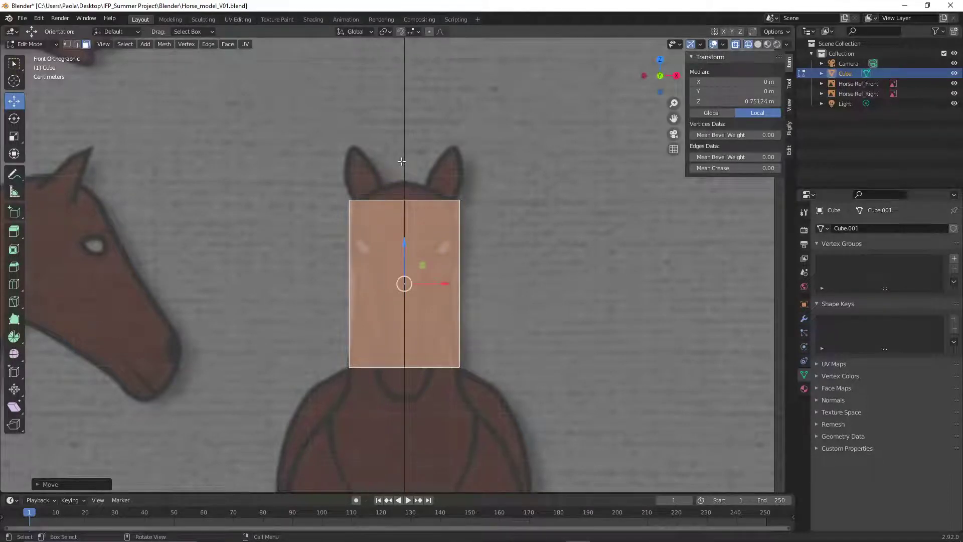
pyautogui.press('s')
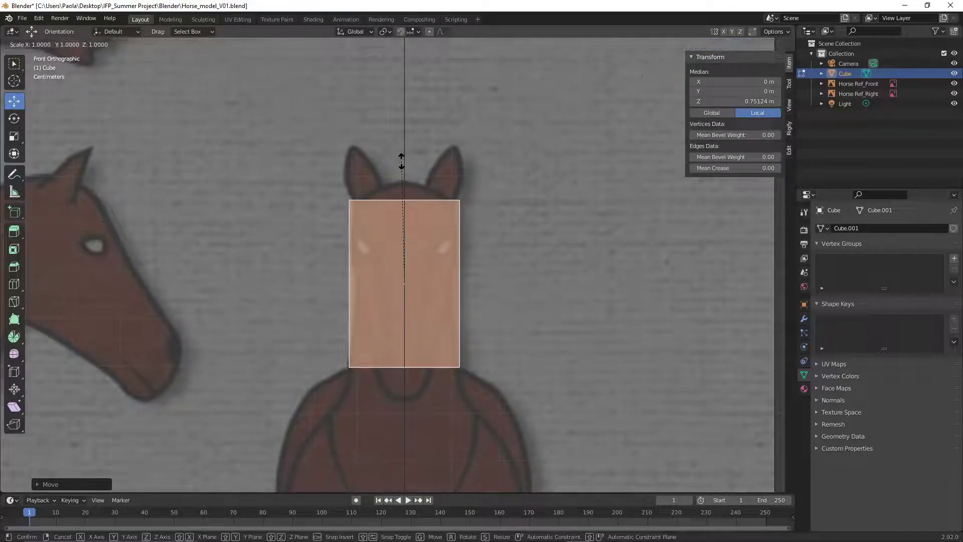
pyautogui.press('z')
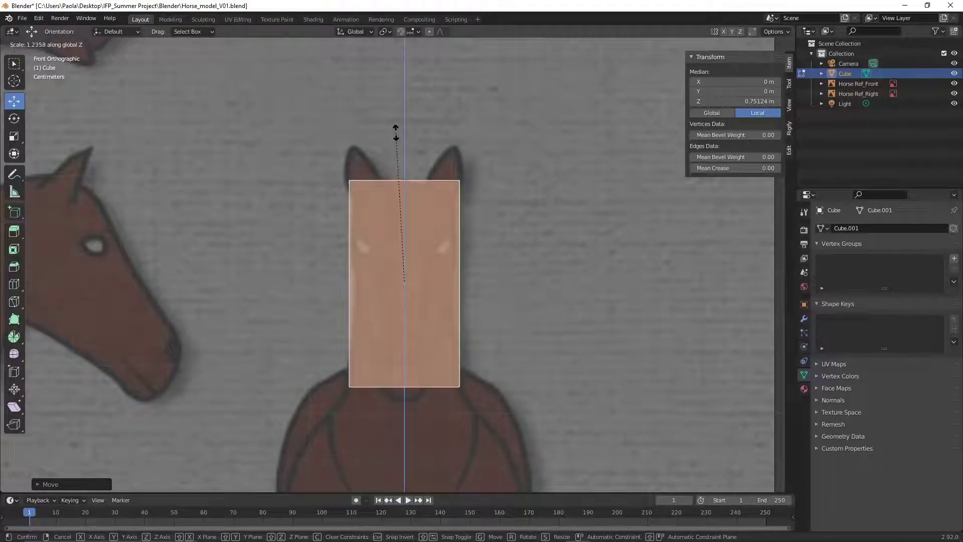
pyautogui.click(396, 131)
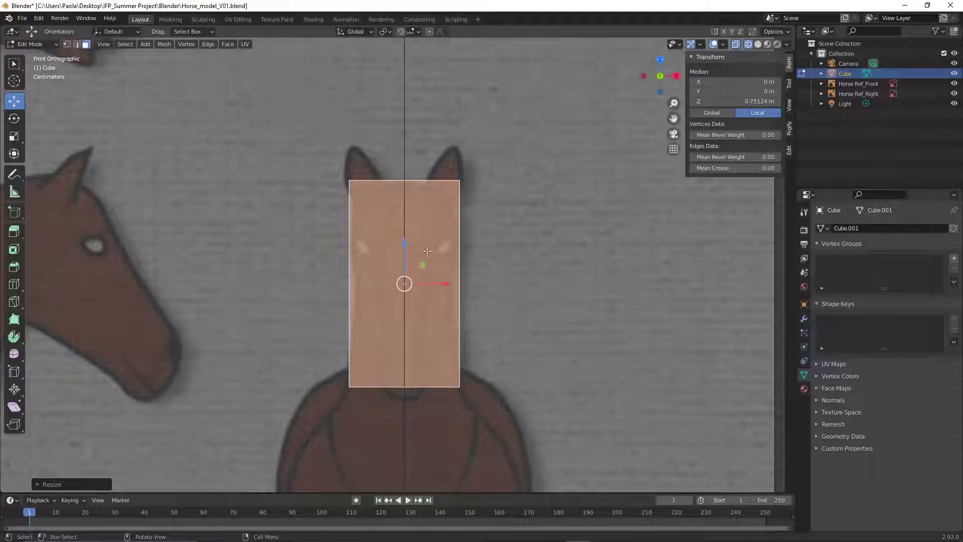
pyautogui.click(608, 318)
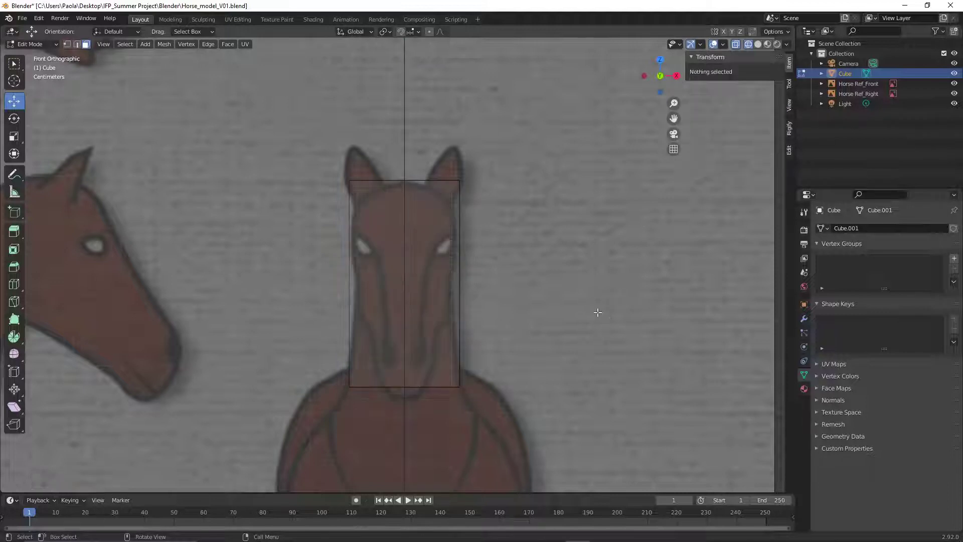
# Switch the cube to Object Mode, deselect it and display the viewport in solid shading
pyautogui.scroll(-3, 576, 302)
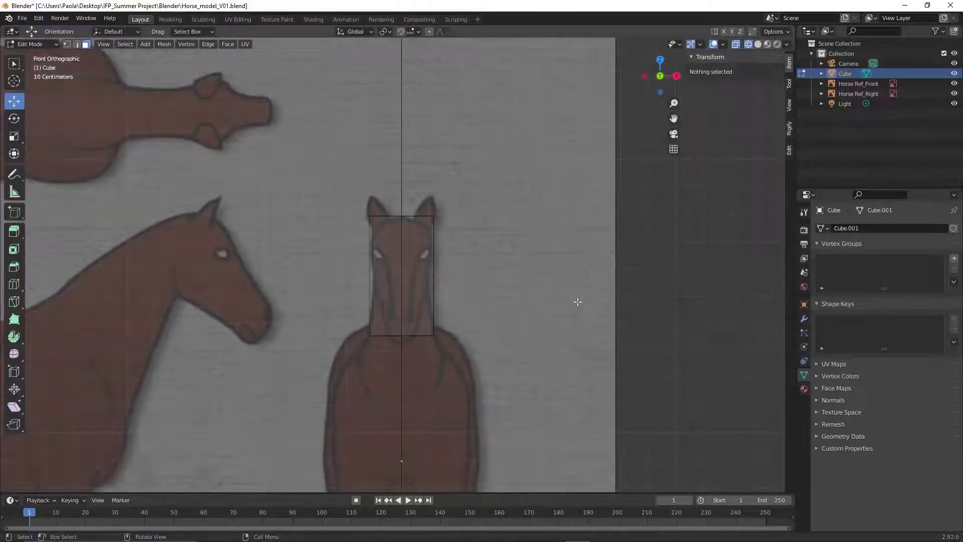
pyautogui.click(45, 44)
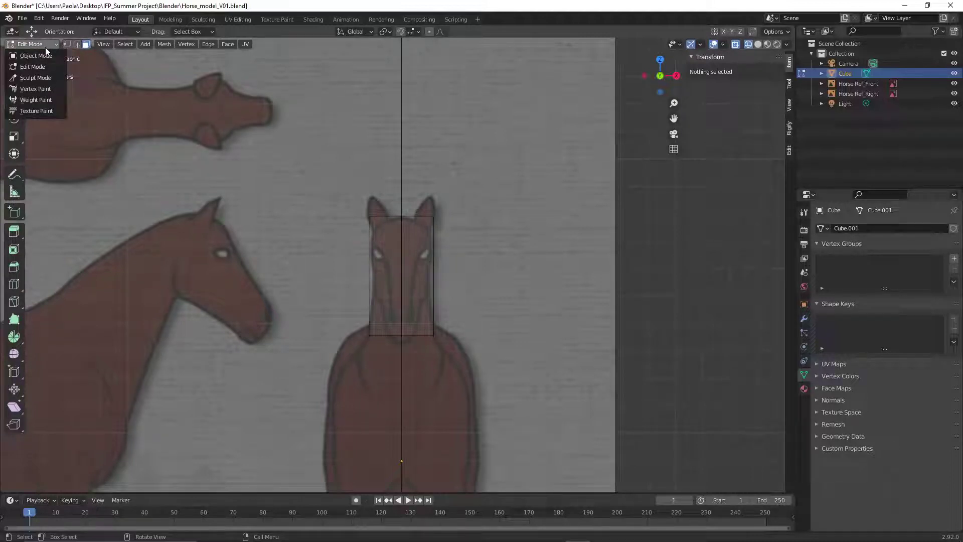
pyautogui.click(36, 56)
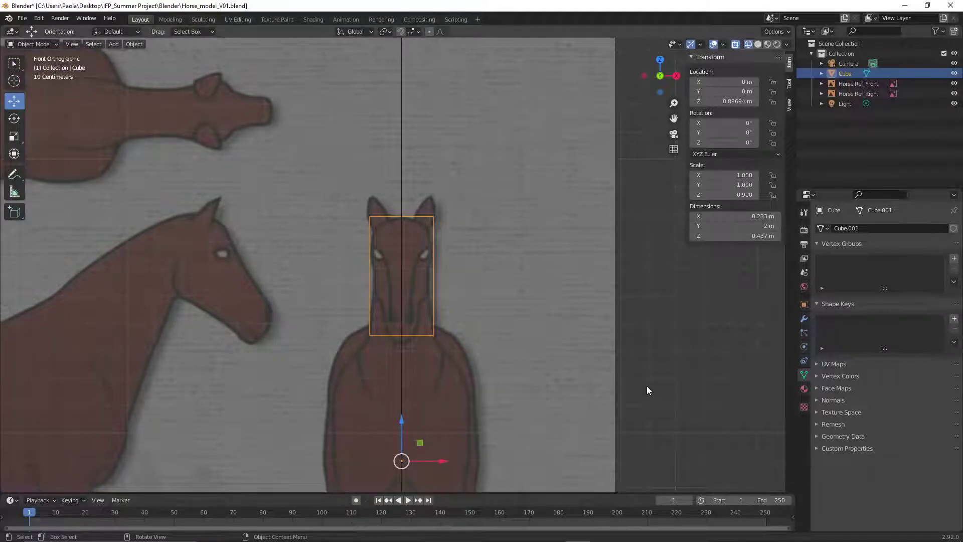
pyautogui.scroll(-1, 551, 415)
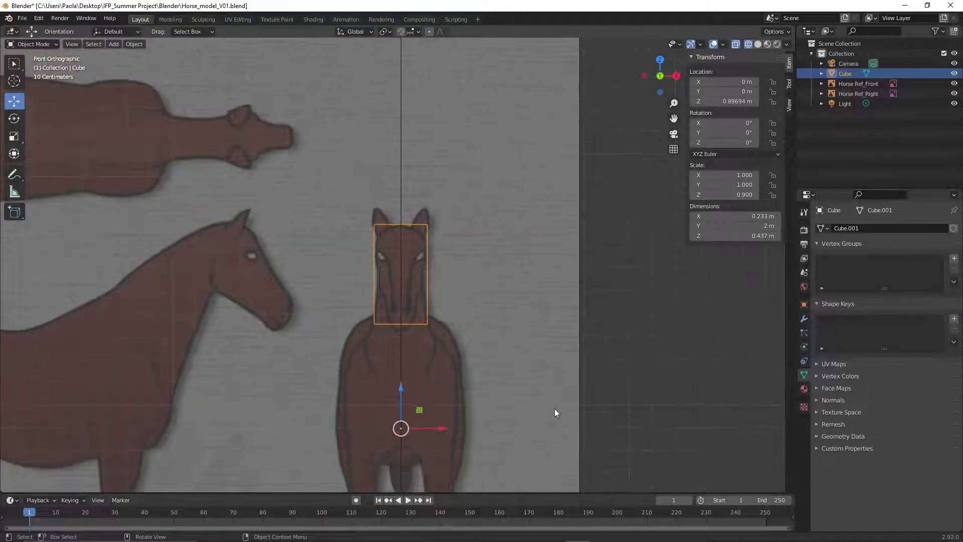
pyautogui.scroll(4, 555, 409)
pyautogui.scroll(-3, 554, 411)
pyautogui.scroll(-1, 539, 412)
pyautogui.click(644, 356)
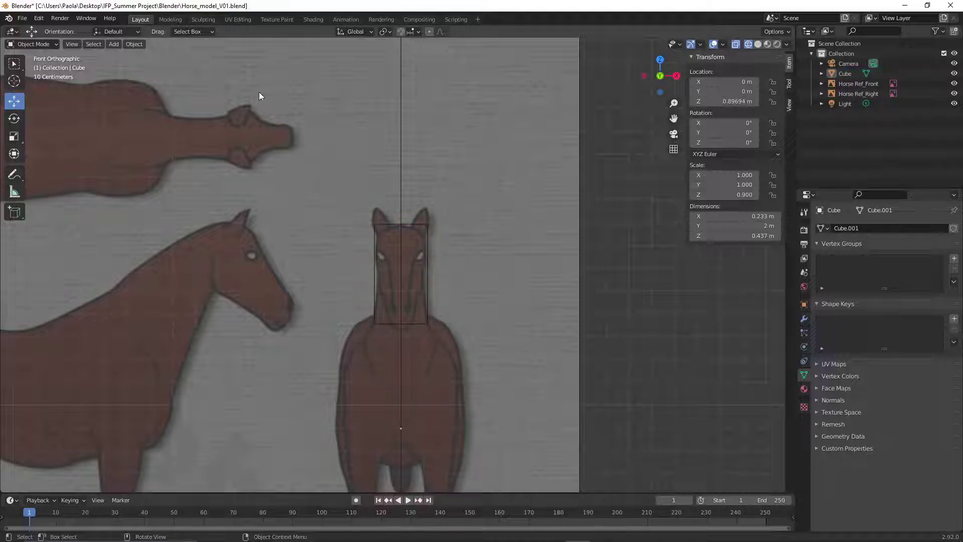
pyautogui.click(758, 45)
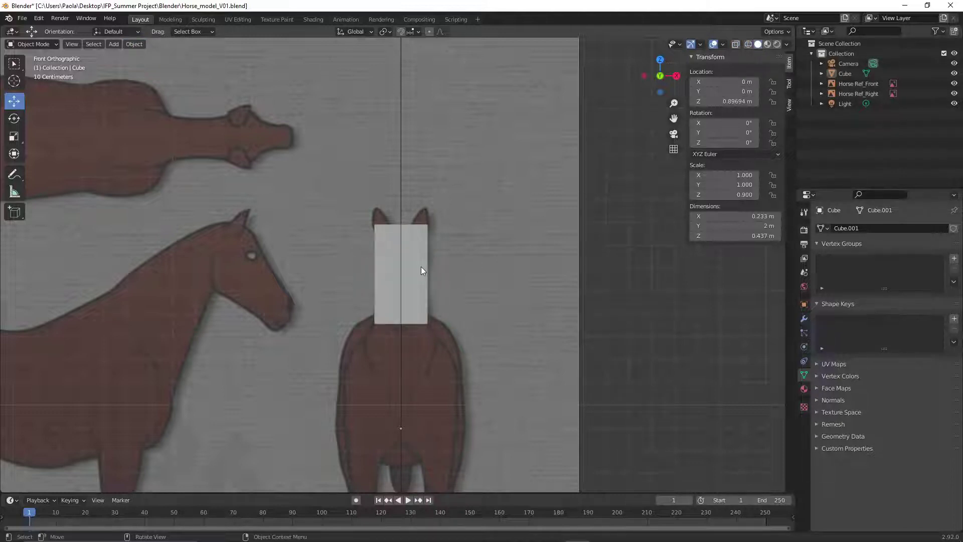
# Return the cube to Edit Mode with edge selection active
pyautogui.scroll(6, 421, 270)
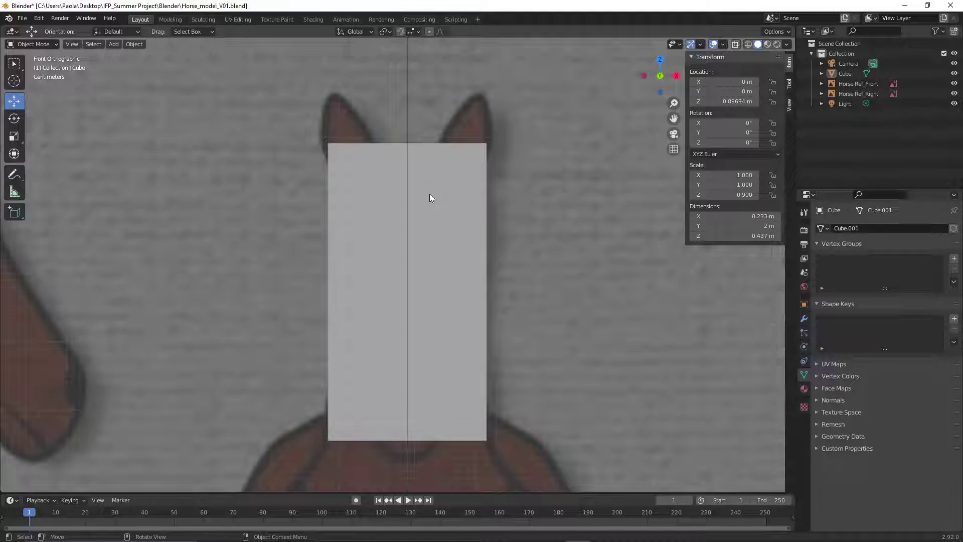
pyautogui.rightClick(431, 197)
pyautogui.click(50, 43)
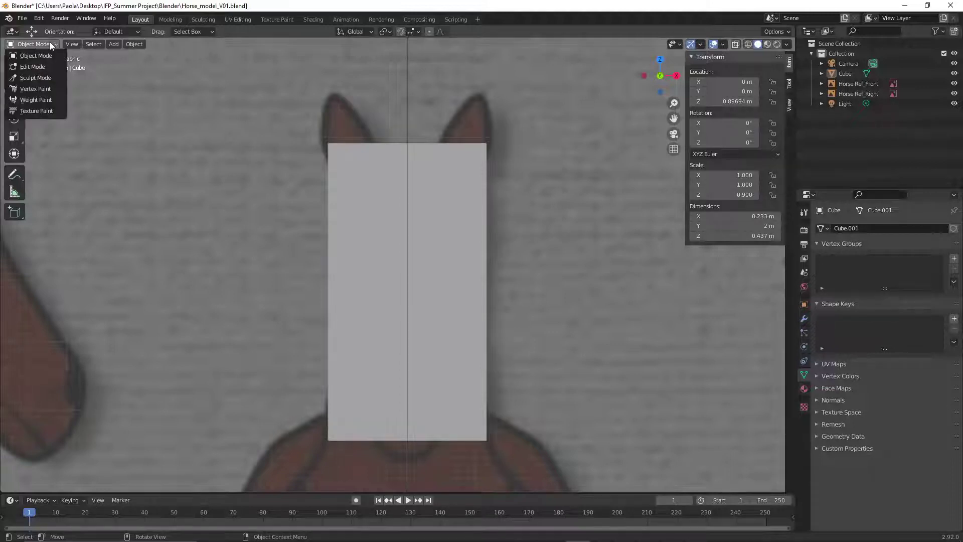
pyautogui.click(44, 68)
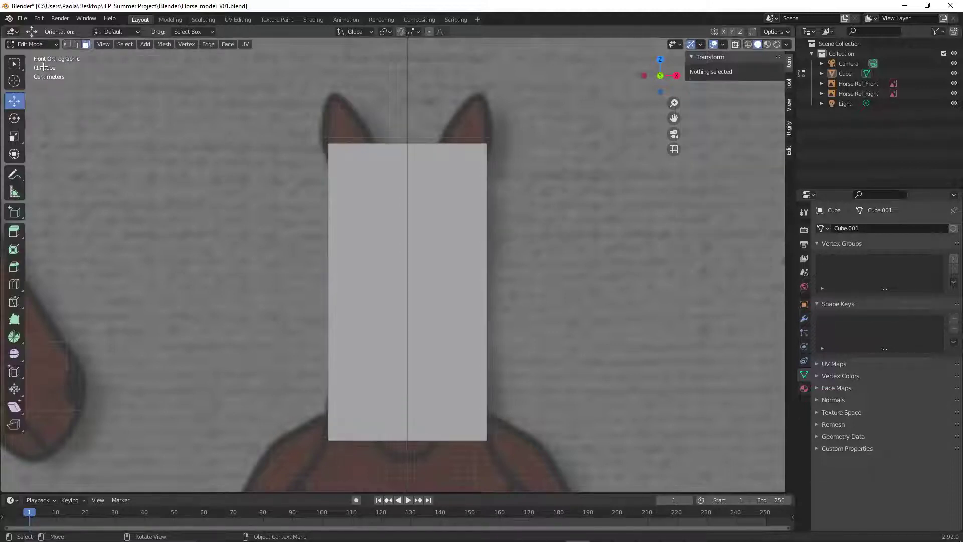
pyautogui.click(77, 45)
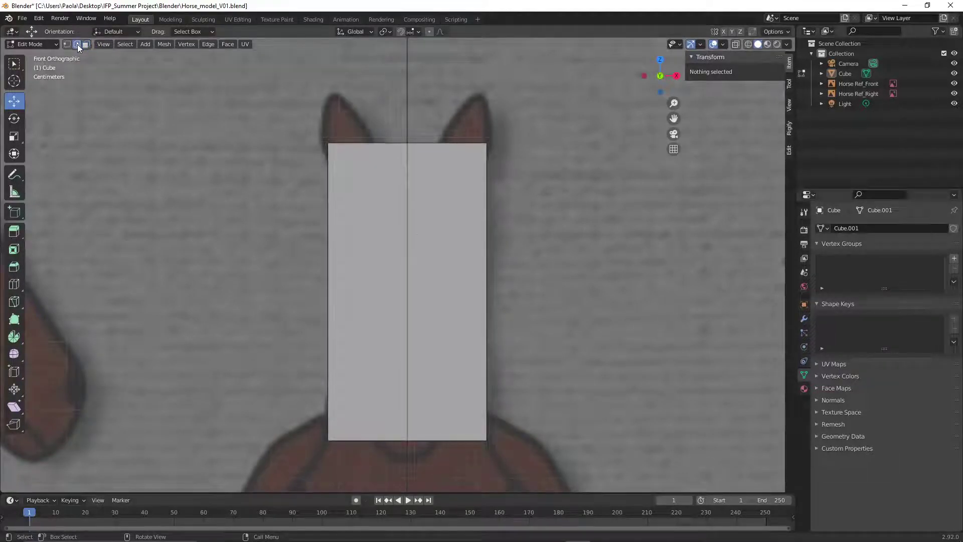
# Add a single vertical loop cut through the middle of the head block, with no edge slide offset
pyautogui.rightClick(410, 191)
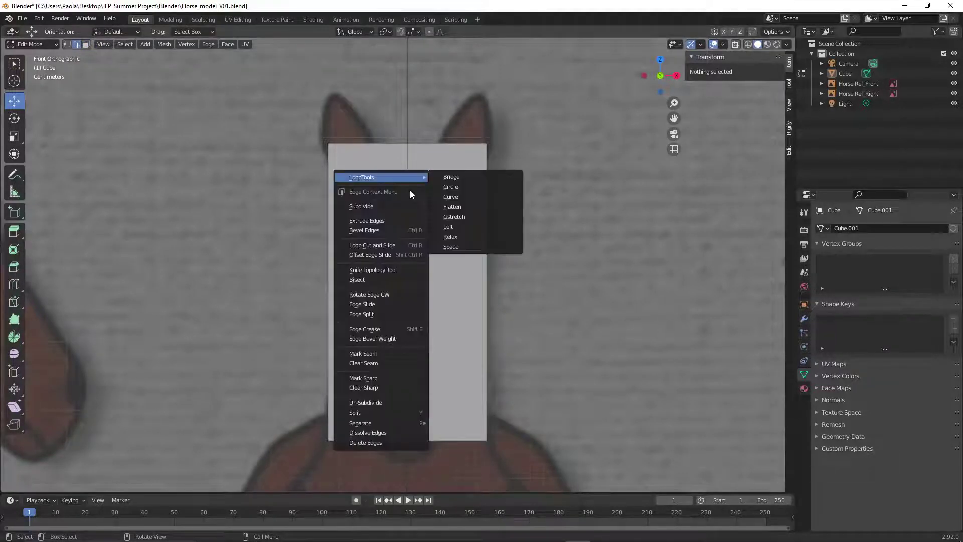
pyautogui.click(402, 243)
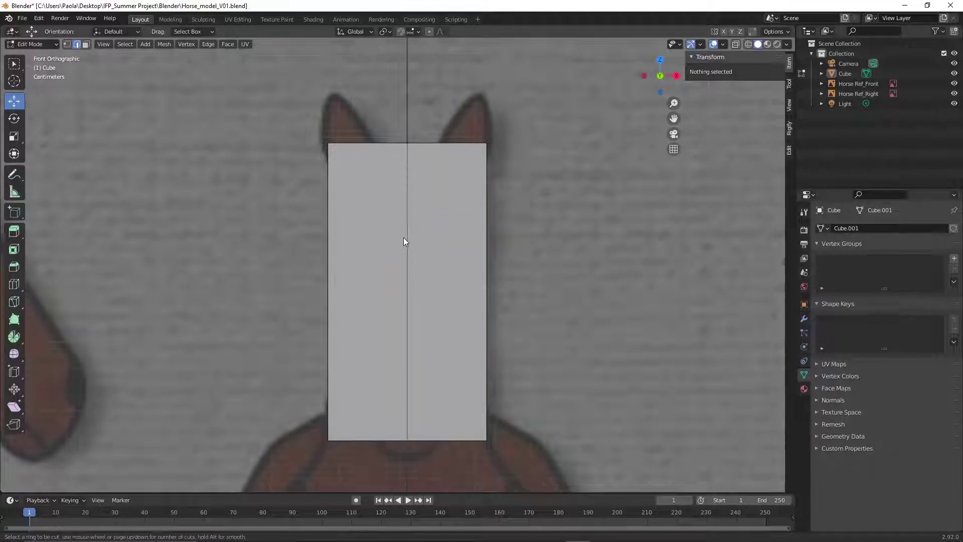
pyautogui.click(424, 146)
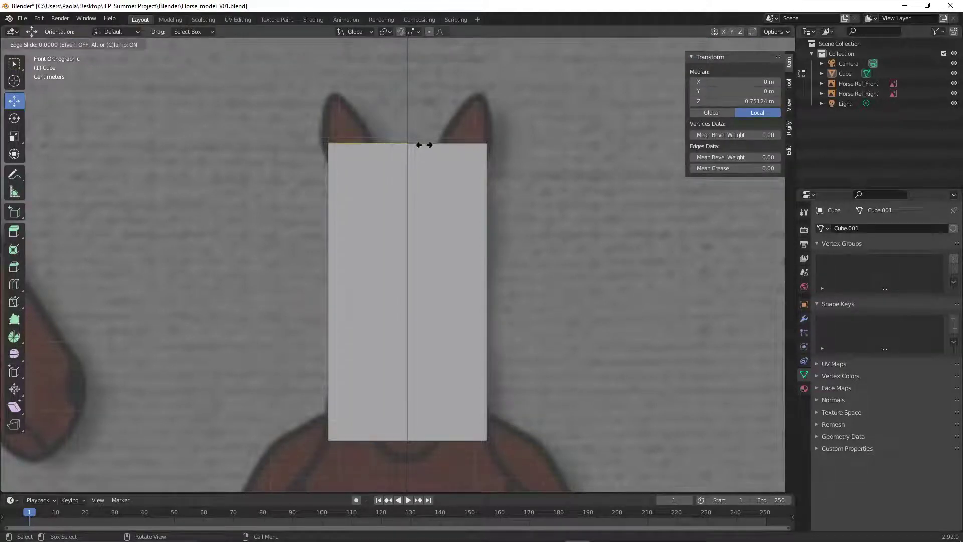
pyautogui.click(425, 145)
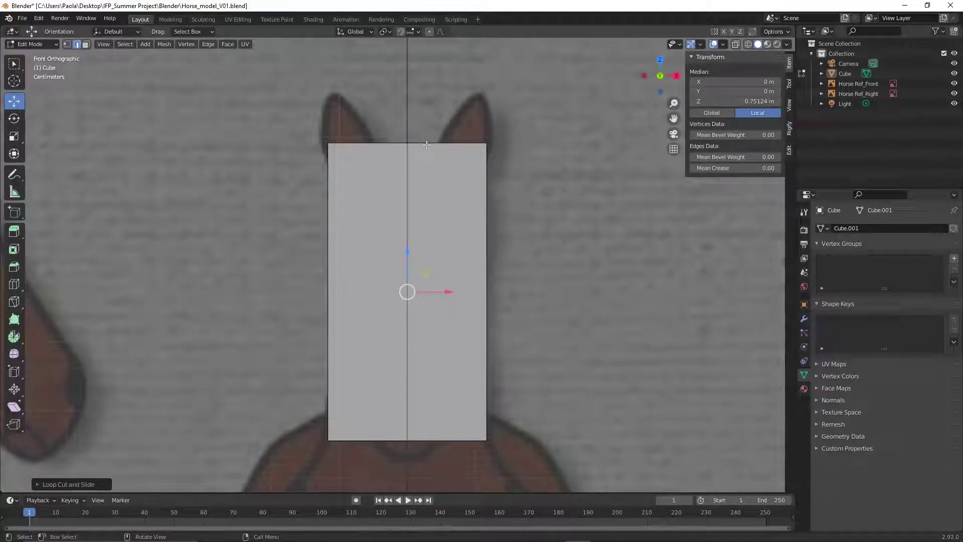
pyautogui.click(559, 175)
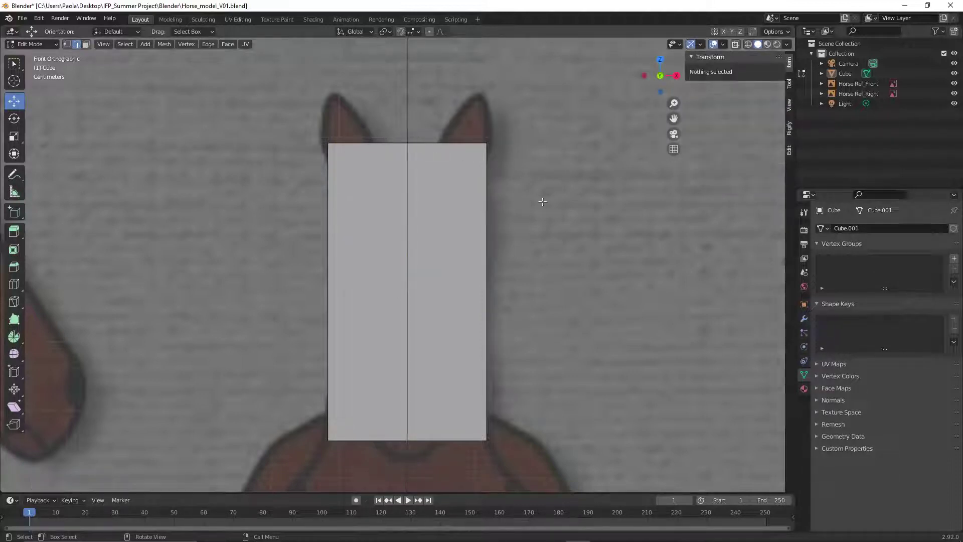
# Check the block from the side against the horse references, and return to the front orthographic view of the head
pyautogui.moveTo(537, 232); pyautogui.dragTo(346, 268, button='middle')
pyautogui.scroll(-8, 526, 254)
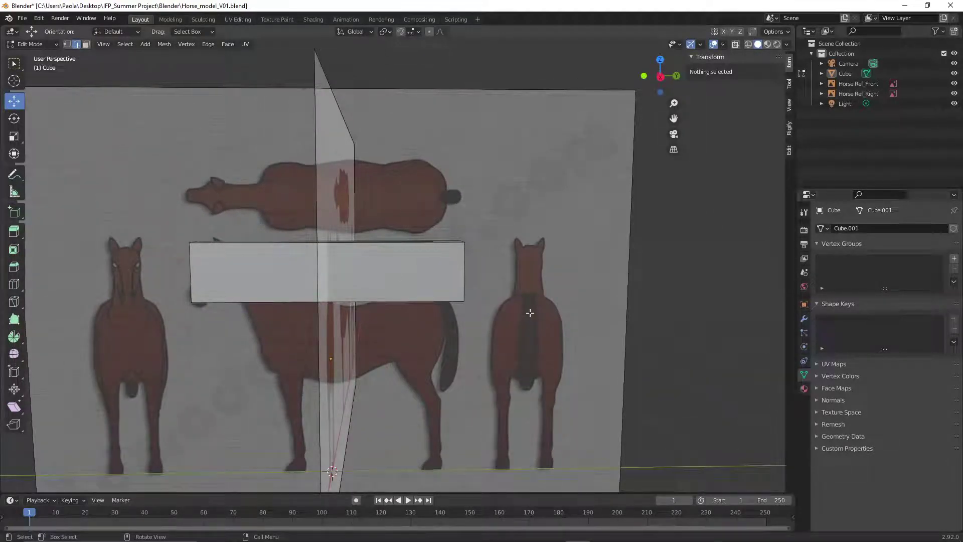
pyautogui.press('KP_1')
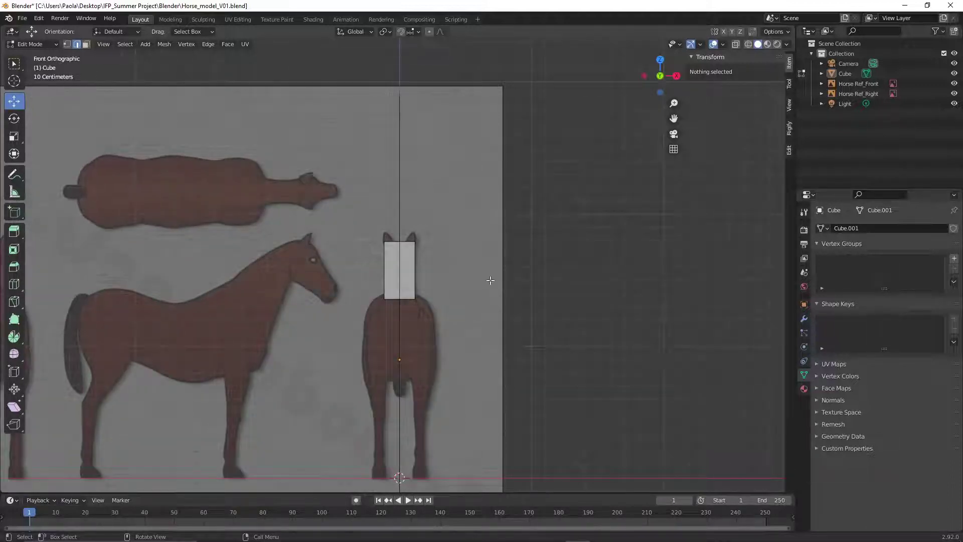
pyautogui.scroll(6, 459, 297)
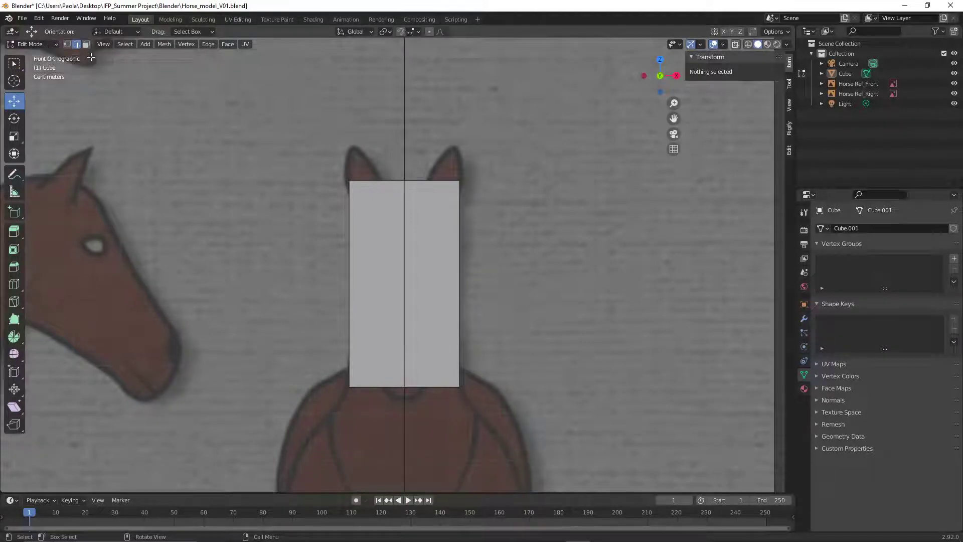
# From the right orthographic view, select the whole head block and scale it along Y to about 0.26 m deep
pyautogui.click(104, 45)
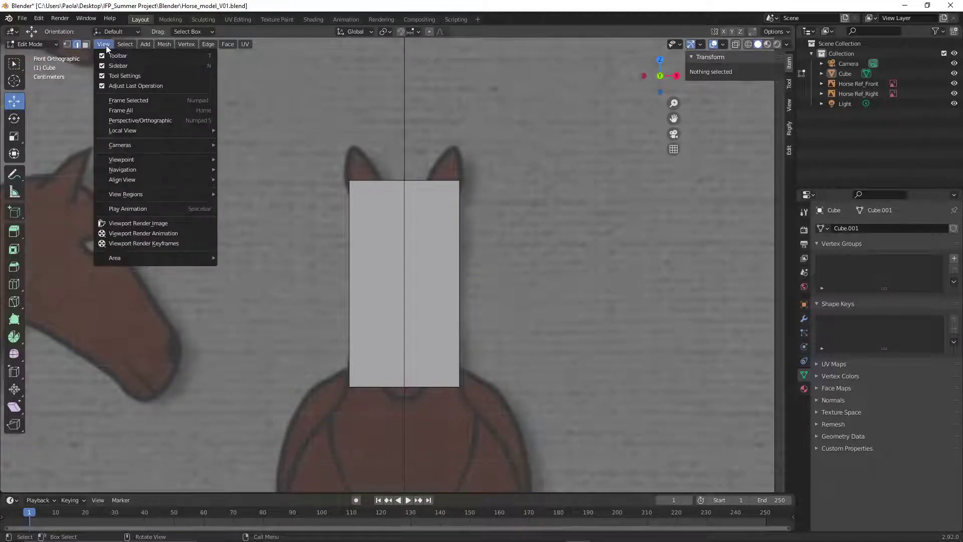
pyautogui.moveTo(167, 158)
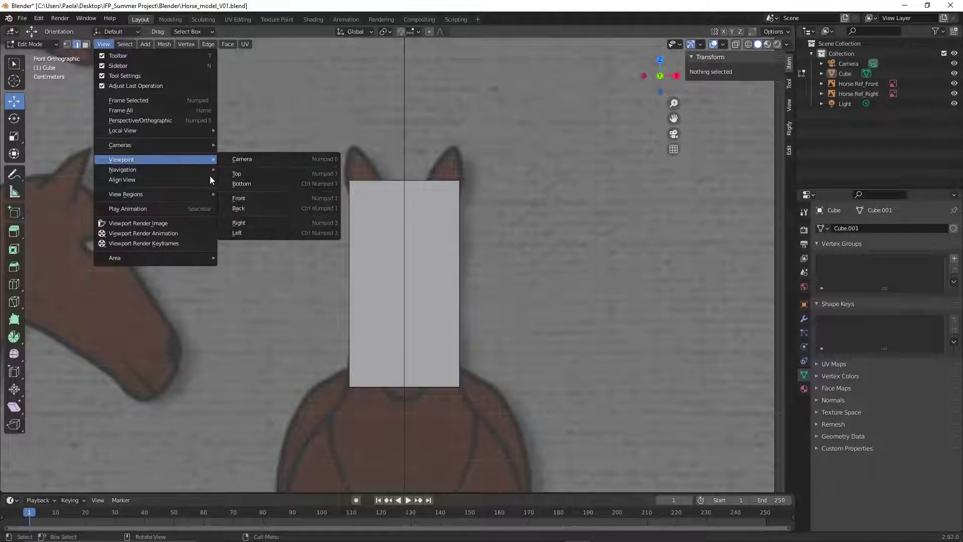
pyautogui.click(255, 221)
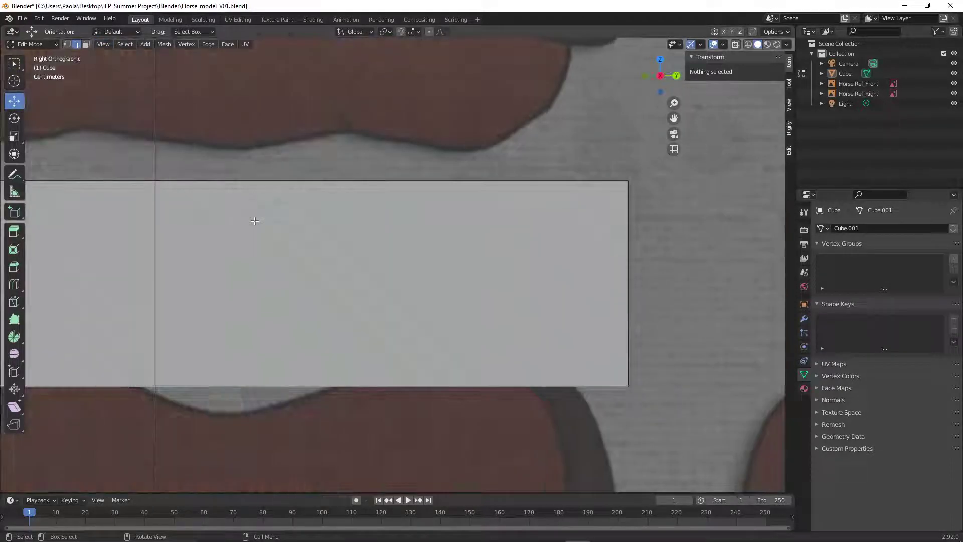
pyautogui.scroll(-5, 363, 259)
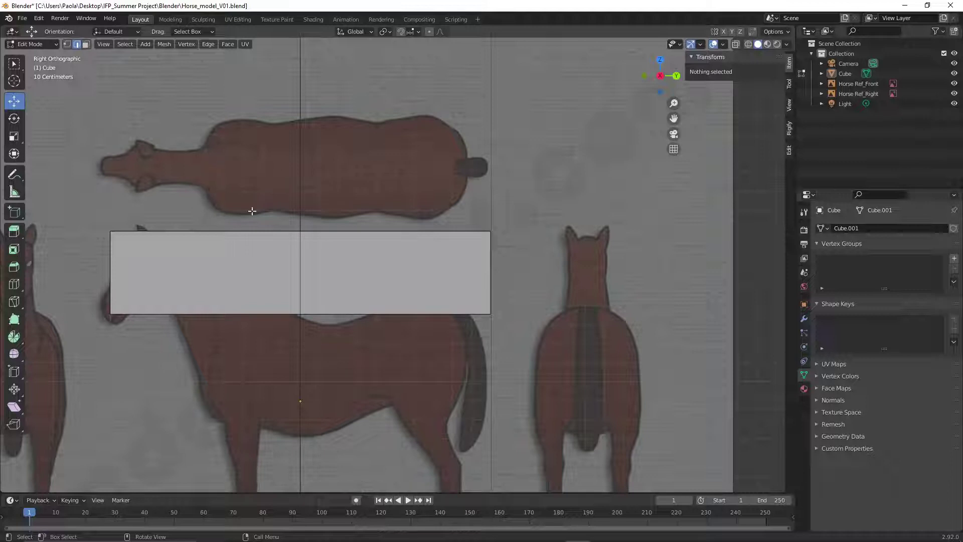
pyautogui.press('a')
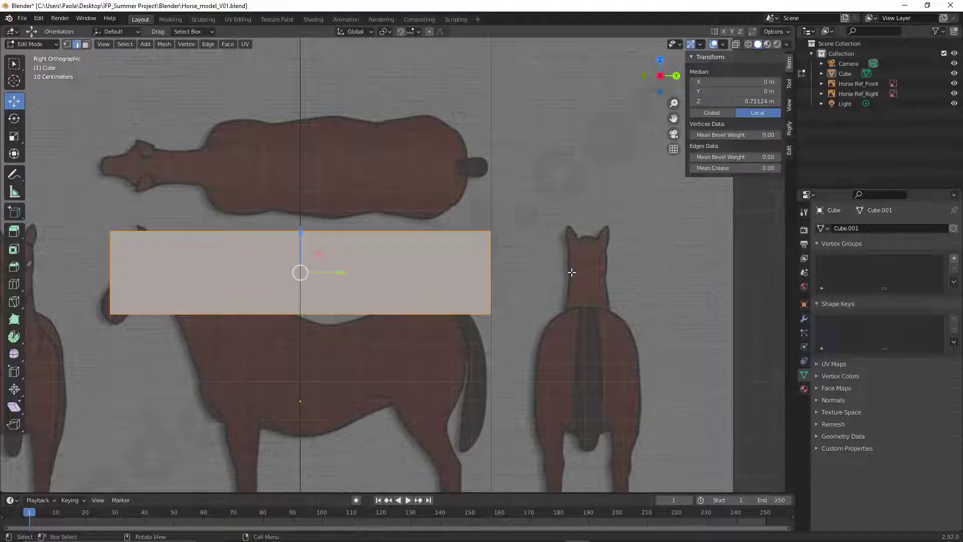
pyautogui.press('s')
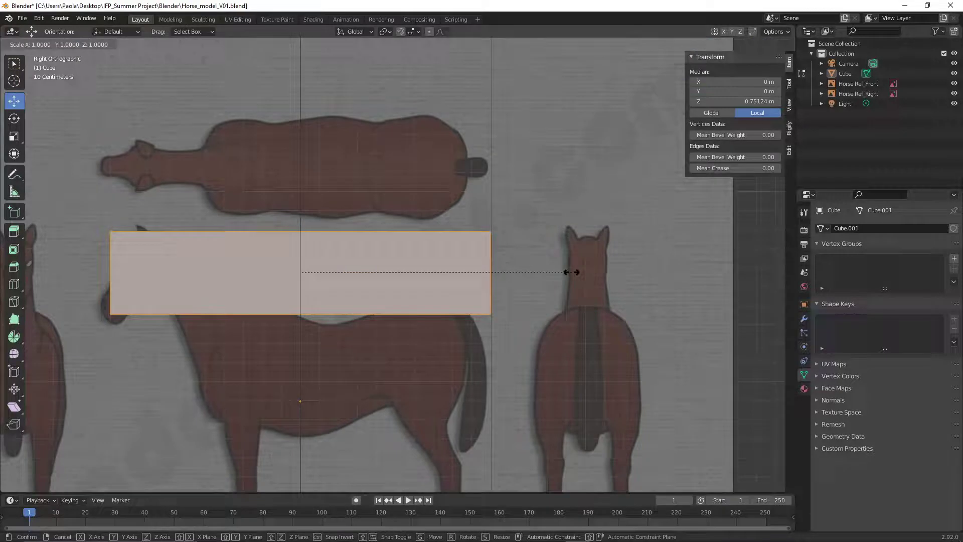
pyautogui.press('y')
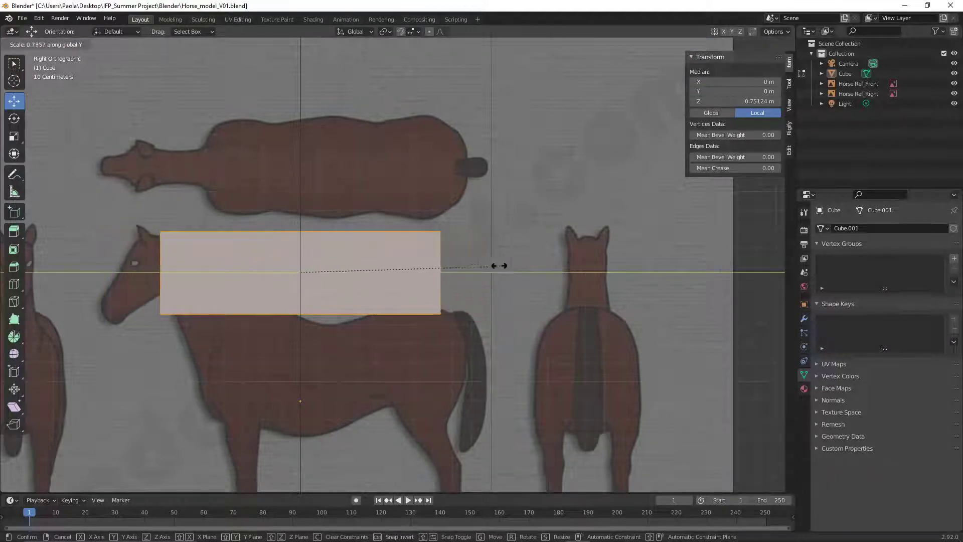
pyautogui.click(329, 249)
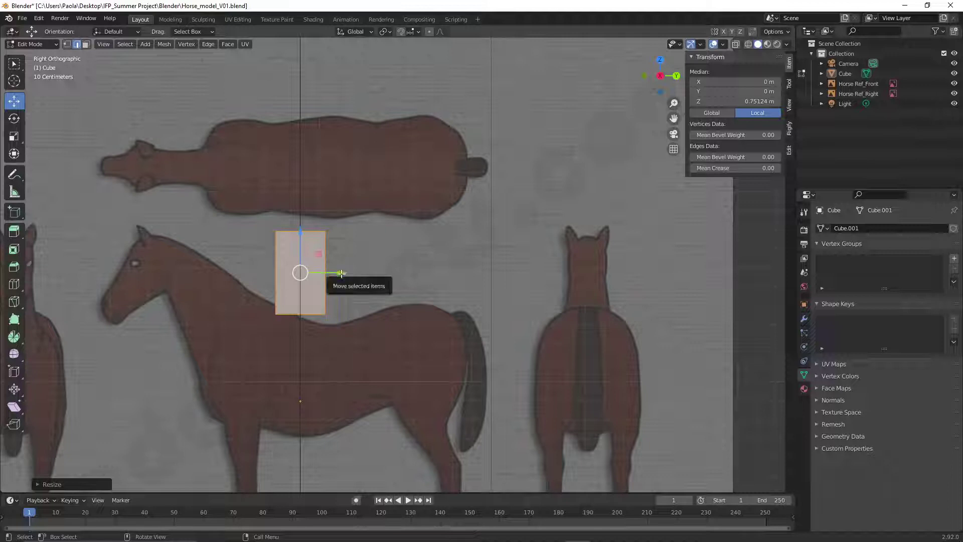
# Move the block along Y to about -0.8 m over the side-view horse head and scale it along Z to about 0.304 m high
pyautogui.moveTo(342, 273); pyautogui.dragTo(188, 236)
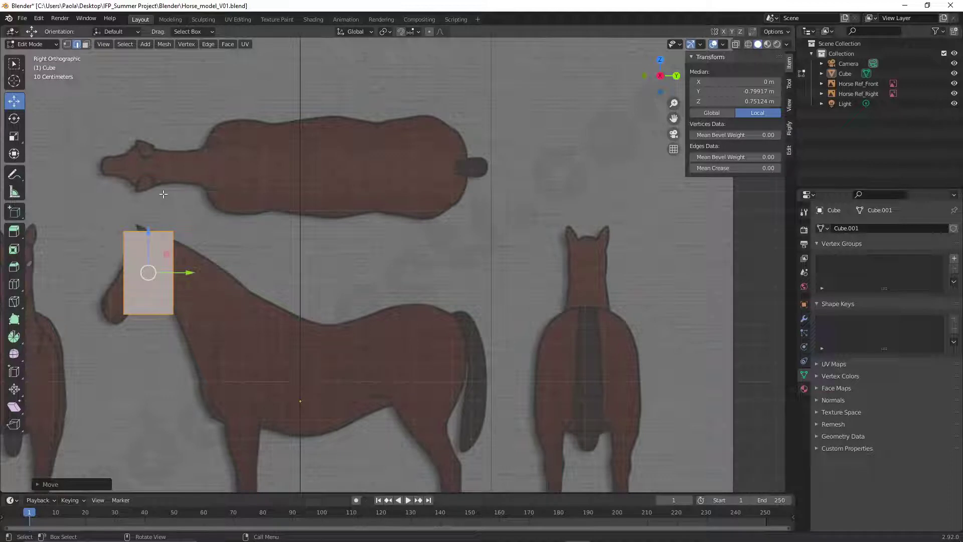
pyautogui.press('s')
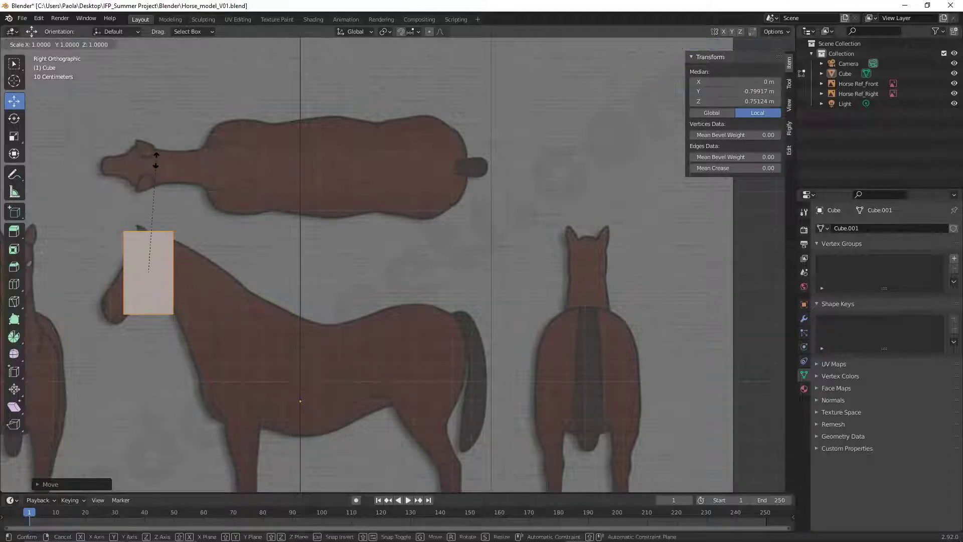
pyautogui.press('z')
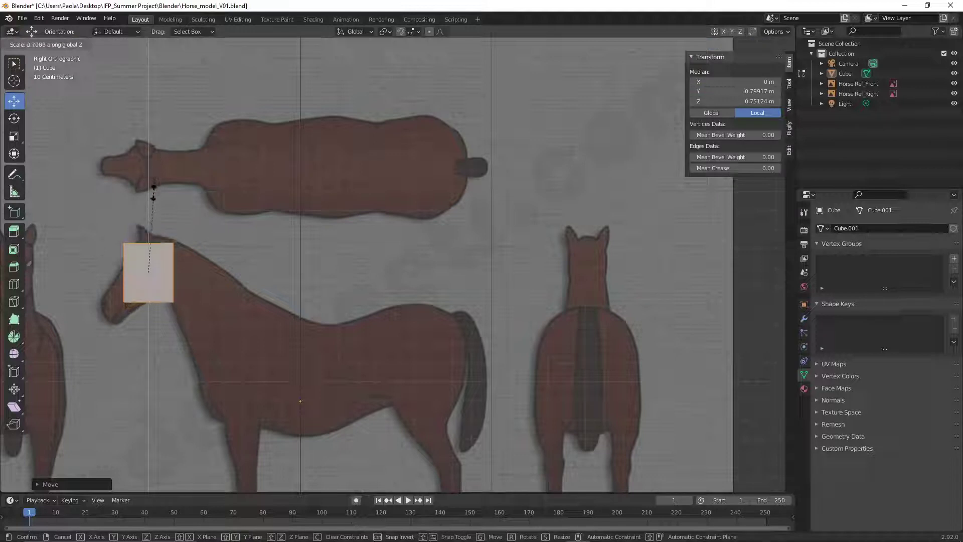
pyautogui.click(154, 195)
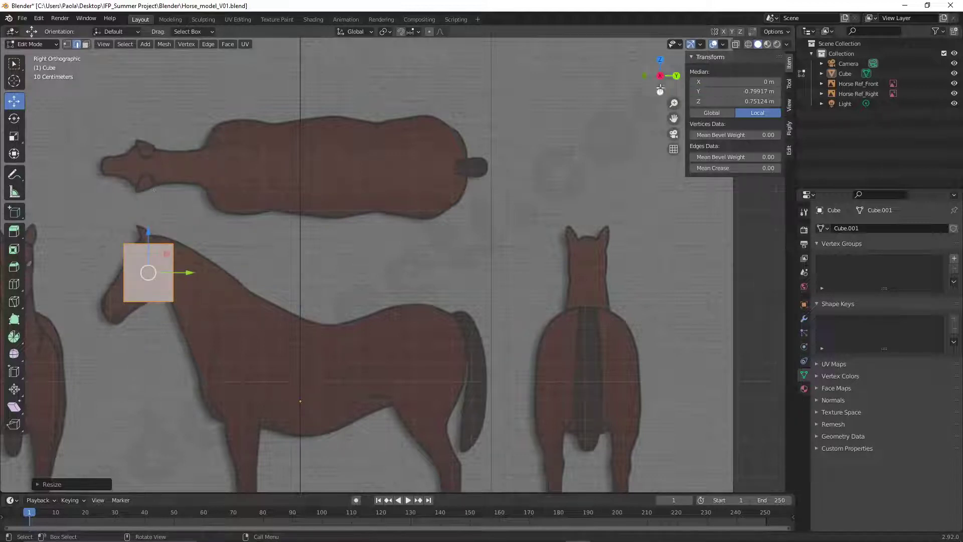
# Show the block in wireframe and raise it along Z to a median of about 0.80 m over the upper head, then deselect it
pyautogui.hotkey('alt', 'z')
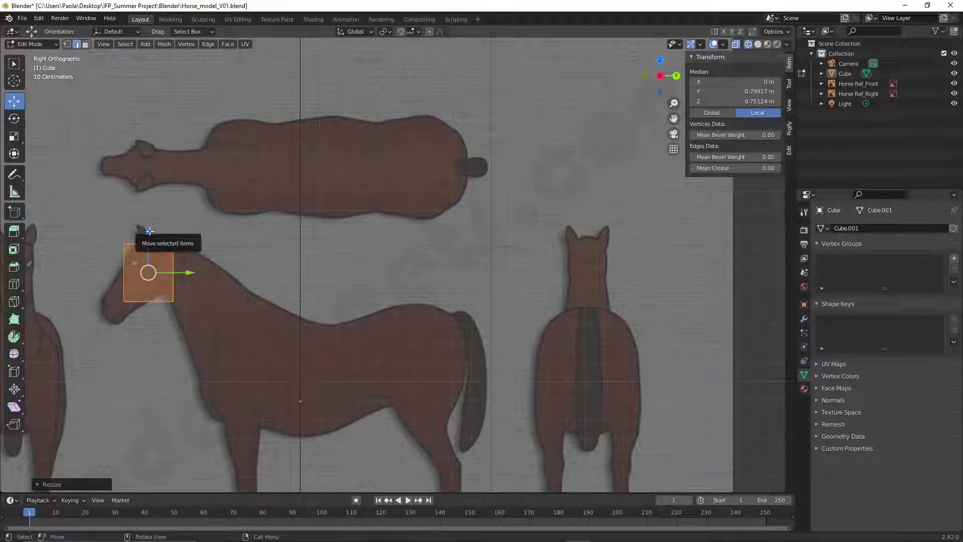
pyautogui.scroll(6, 254, 295)
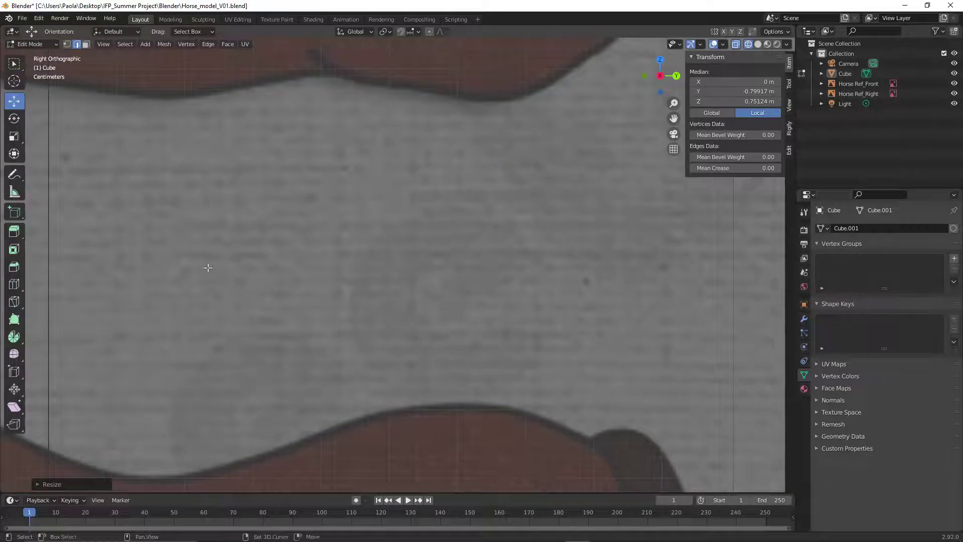
pyautogui.keyDown('shift'); pyautogui.moveTo(171, 240); pyautogui.dragTo(631, 268, button='middle'); pyautogui.keyUp('shift')
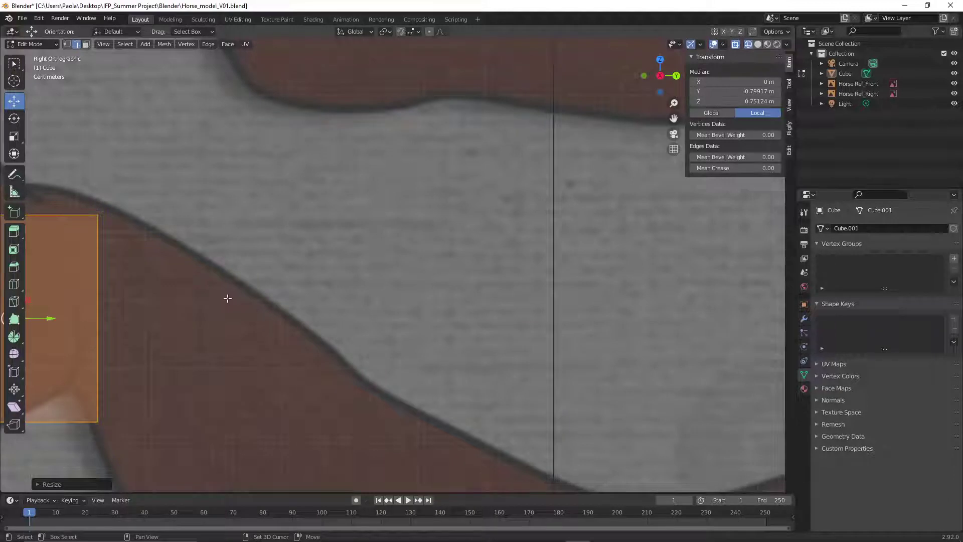
pyautogui.keyDown('shift'); pyautogui.moveTo(227, 299); pyautogui.dragTo(522, 286, button='middle'); pyautogui.keyUp('shift')
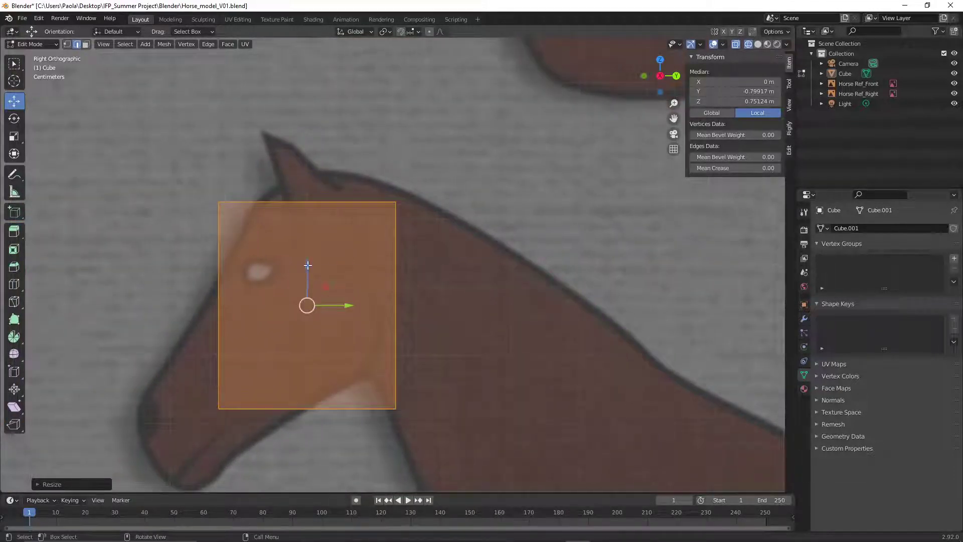
pyautogui.moveTo(309, 264); pyautogui.dragTo(309, 230)
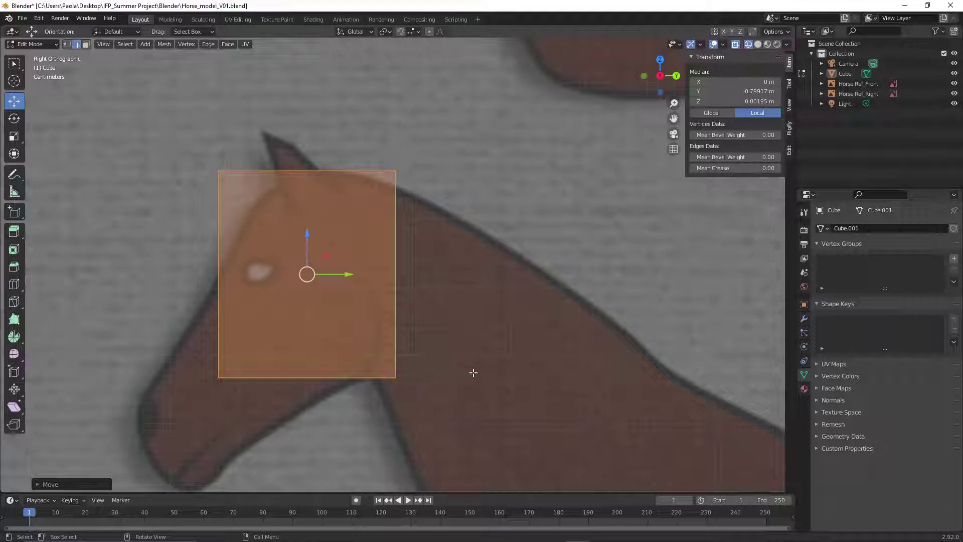
pyautogui.click(533, 192)
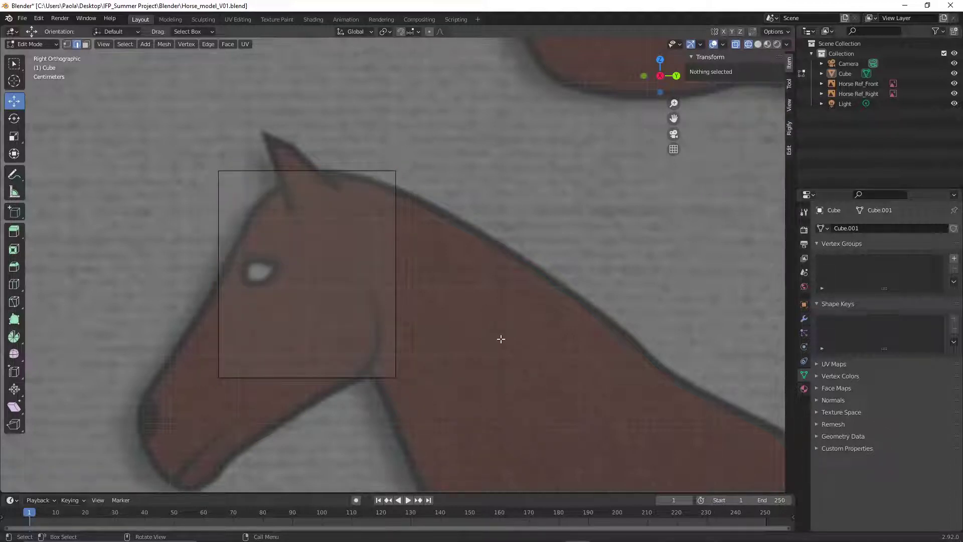
# Examine the fitted block at an angle against the references, in Object Mode with solid shading
pyautogui.scroll(-2, 500, 339)
pyautogui.moveTo(419, 326)
pyautogui.mouseDown(button='middle')
pyautogui.moveTo(490, 361)
pyautogui.moveTo(565, 357)
pyautogui.moveTo(602, 333)
pyautogui.moveTo(435, 329)
pyautogui.mouseUp(button='middle')
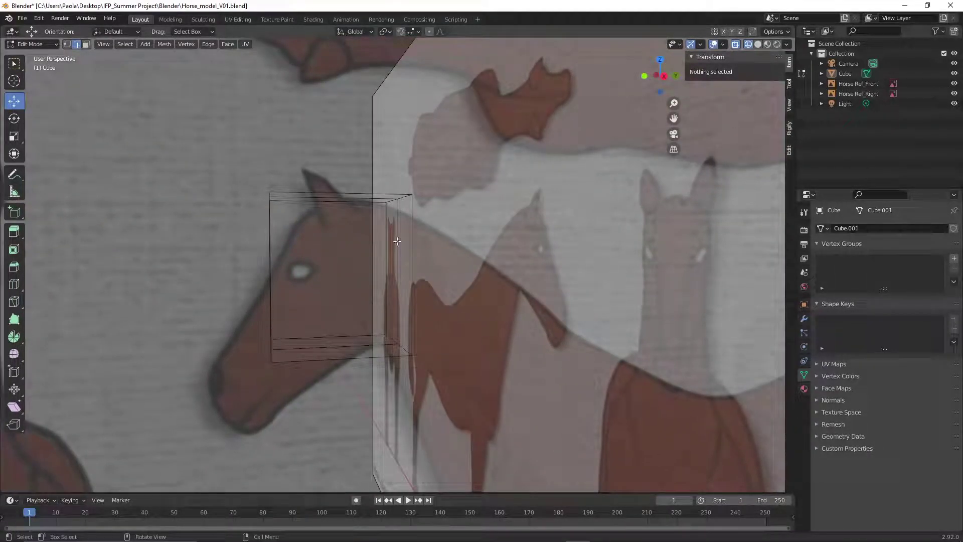
pyautogui.click(50, 44)
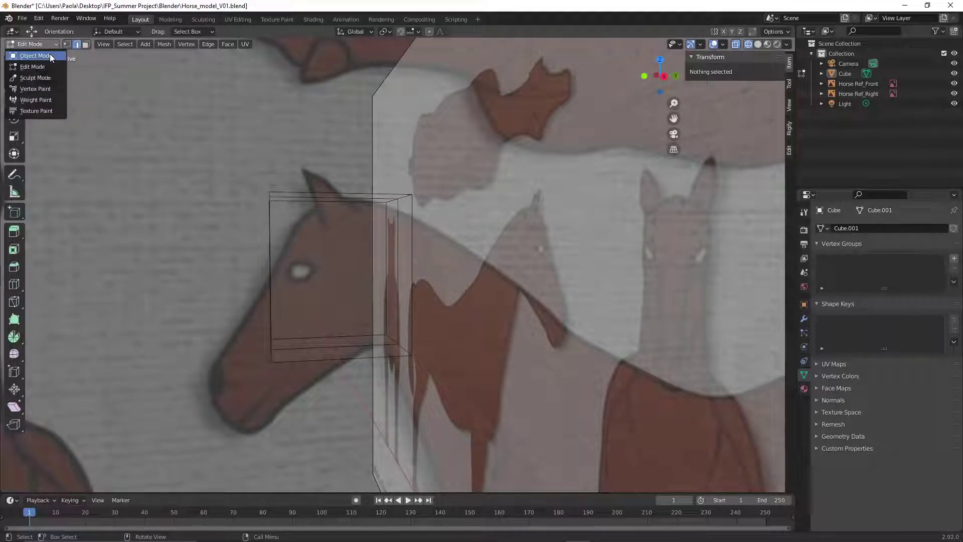
pyautogui.click(50, 55)
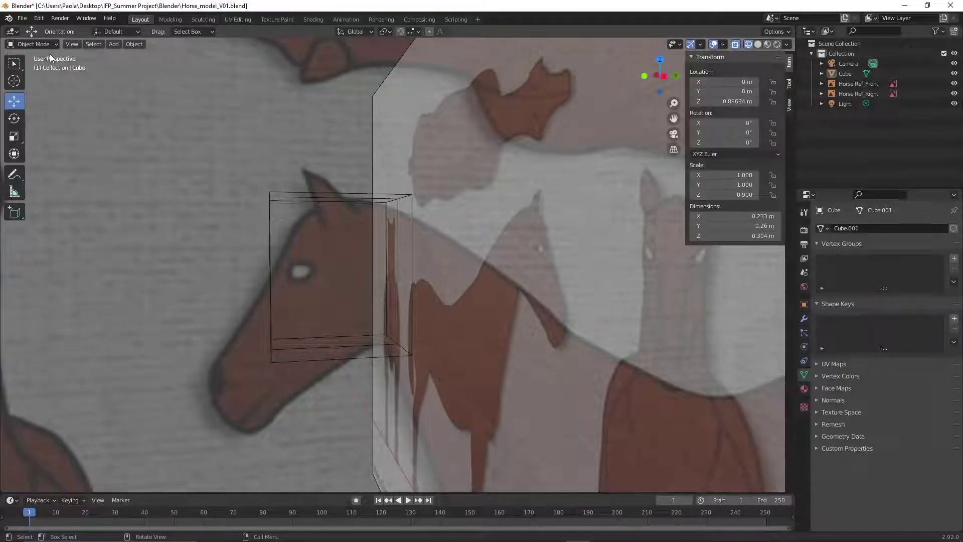
pyautogui.click(757, 45)
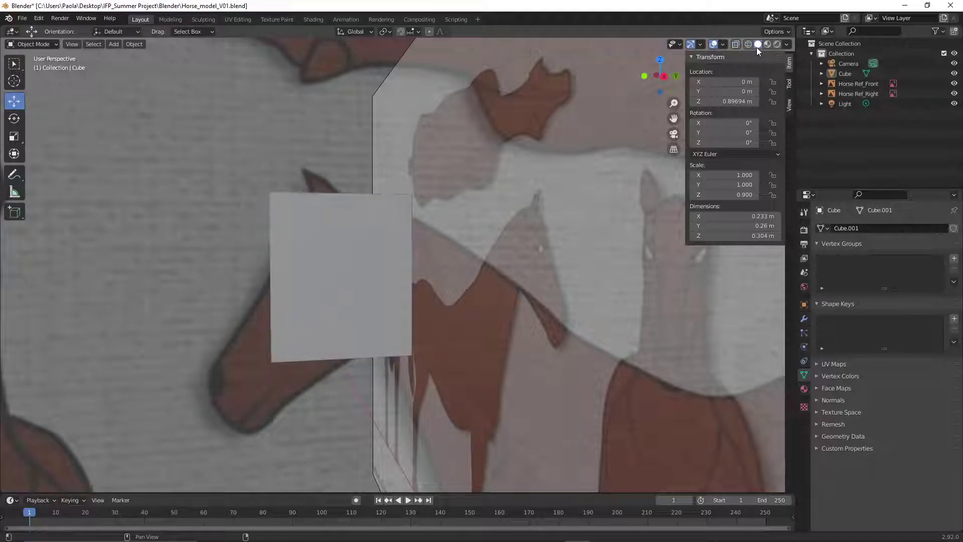
# Show the block in wireframe from the front orthographic view, close on the head, and return it to Edit Mode
pyautogui.click(80, 46)
pyautogui.moveTo(118, 158)
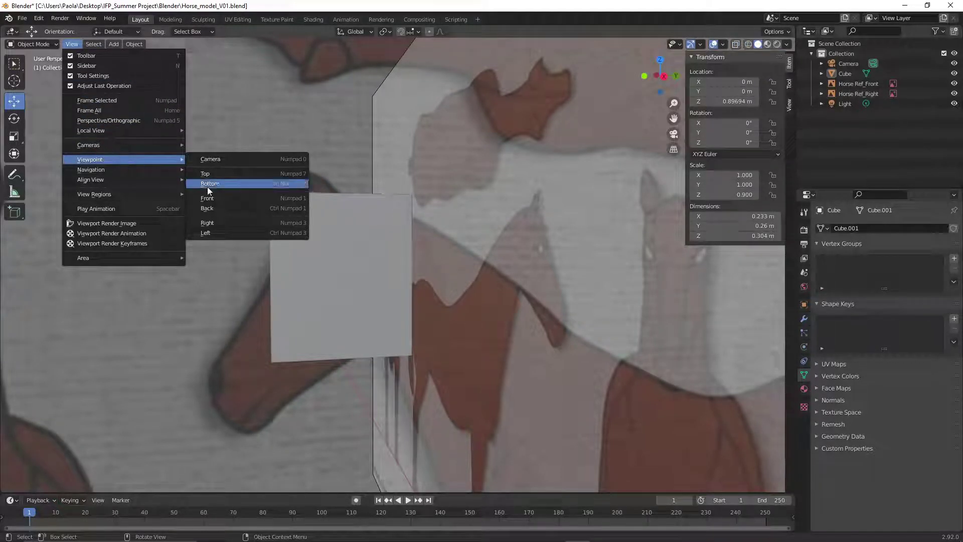
pyautogui.click(221, 198)
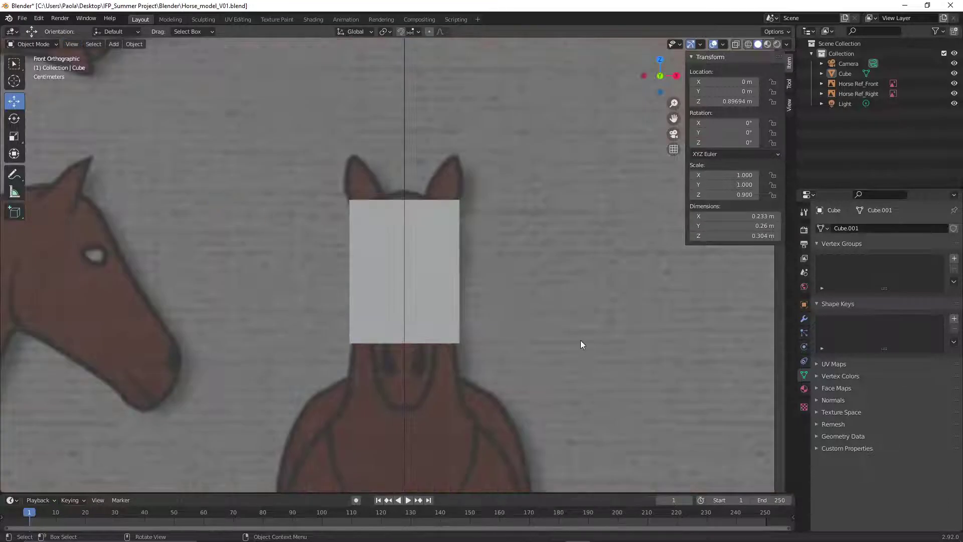
pyautogui.scroll(3, 528, 327)
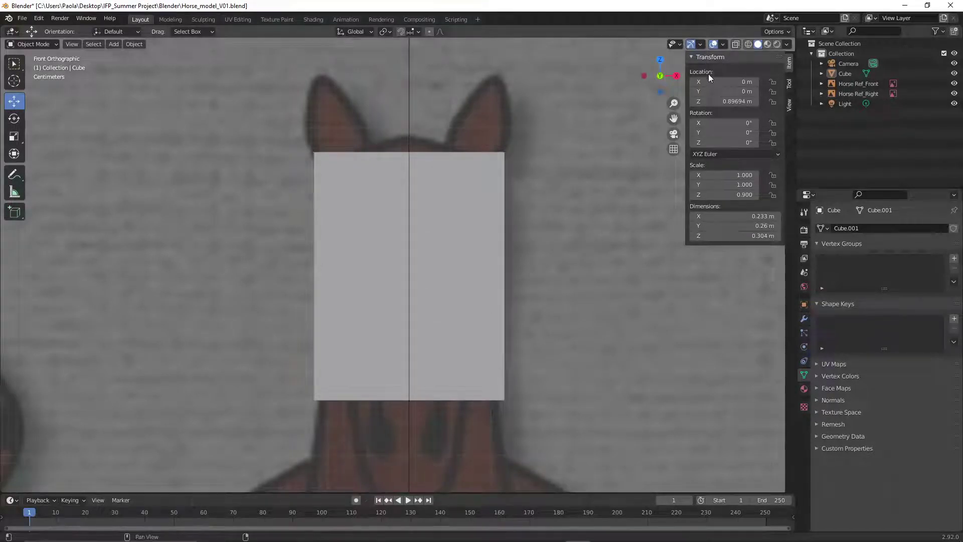
pyautogui.click(748, 44)
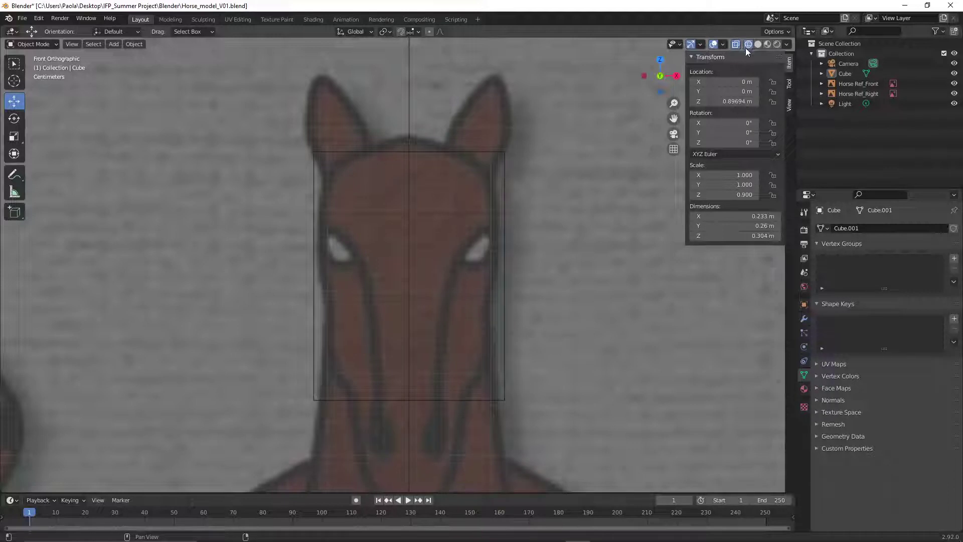
pyautogui.click(54, 46)
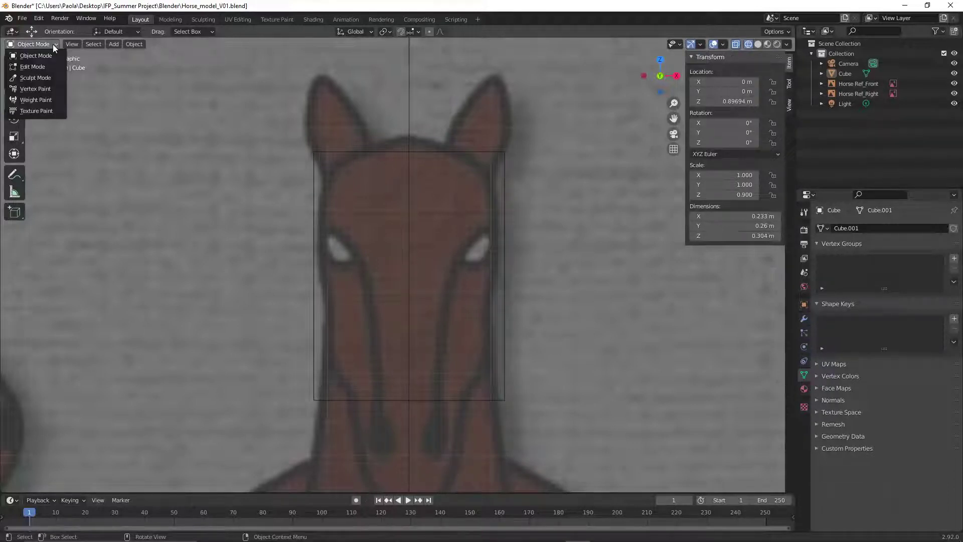
pyautogui.click(40, 67)
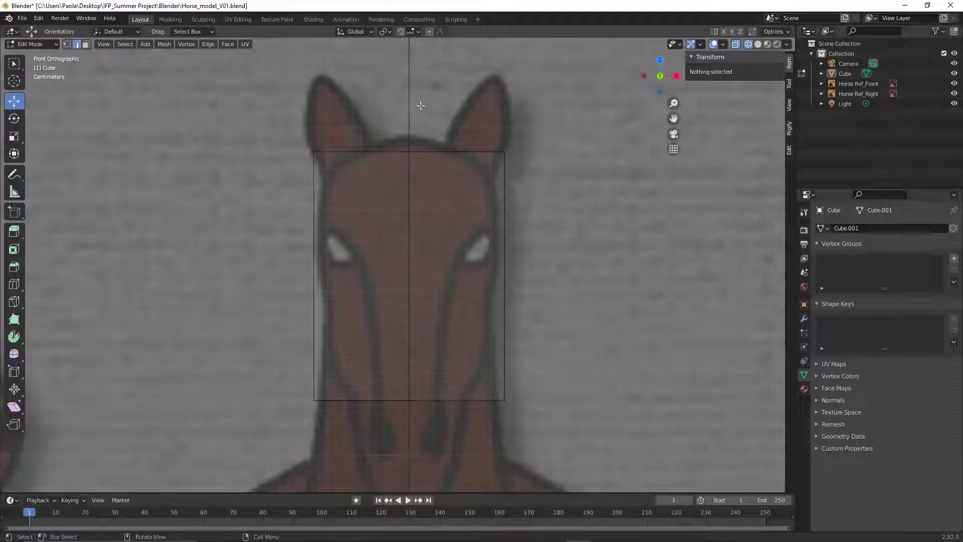
pyautogui.press('b')
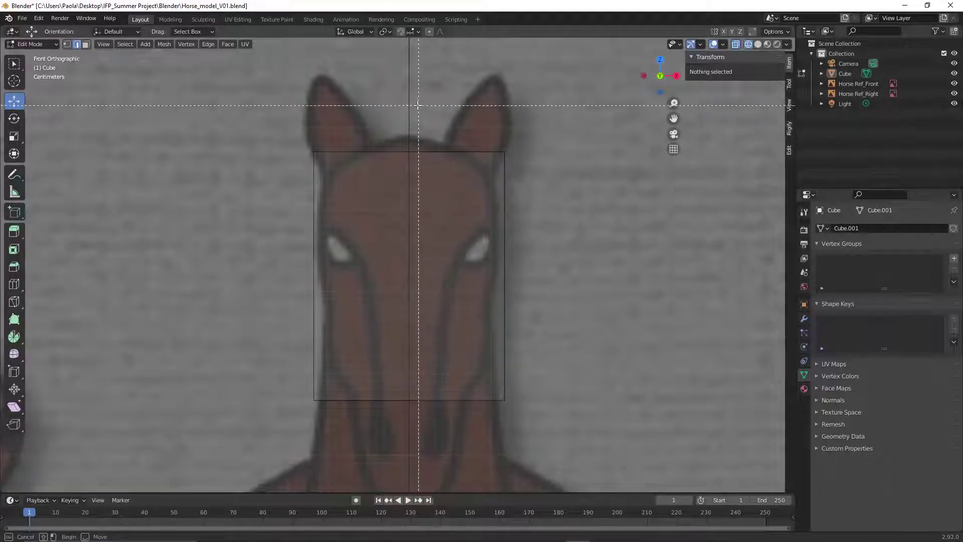
pyautogui.moveTo(416, 105); pyautogui.dragTo(601, 459)
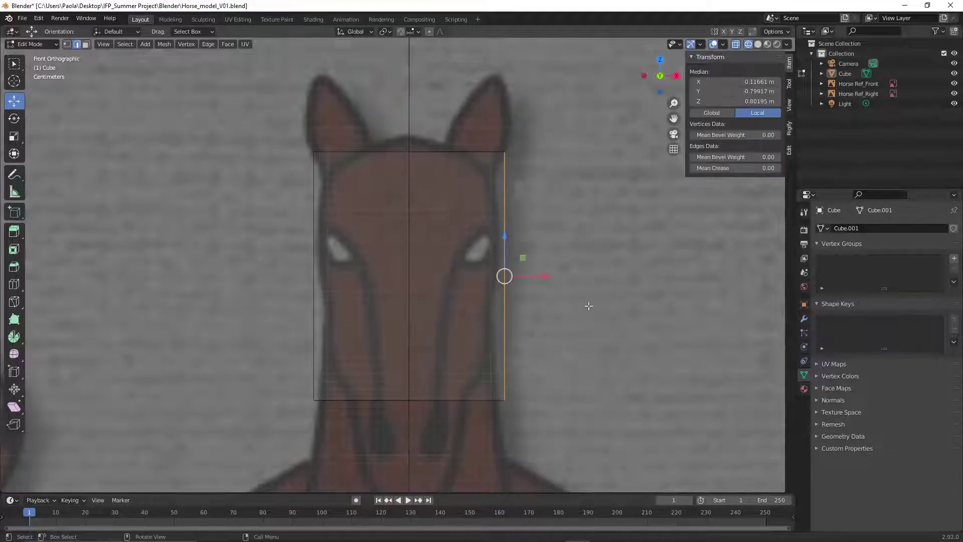
pyautogui.click(588, 306)
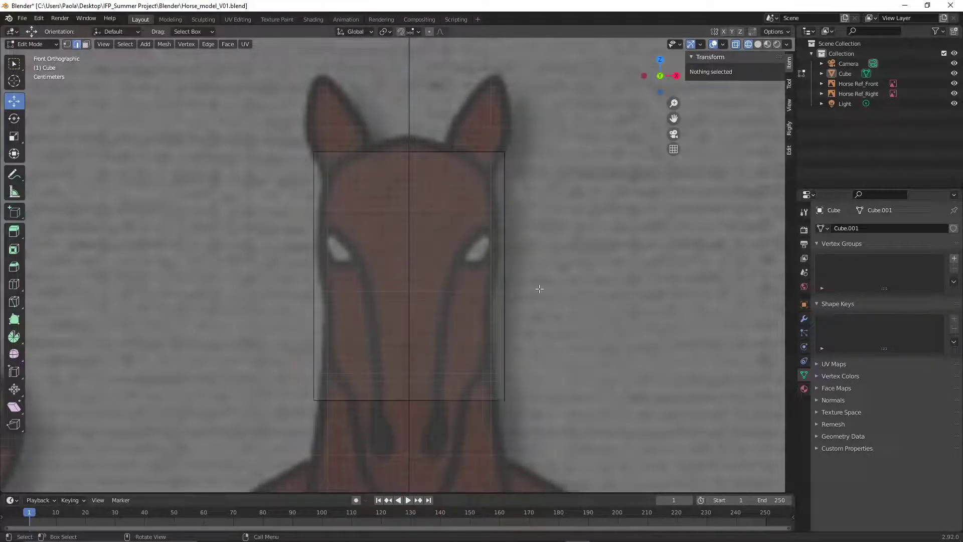
# Switch to face selection and delete all faces of the block's positive-X half, beyond the centre loop cut
pyautogui.click(86, 45)
pyautogui.press('b')
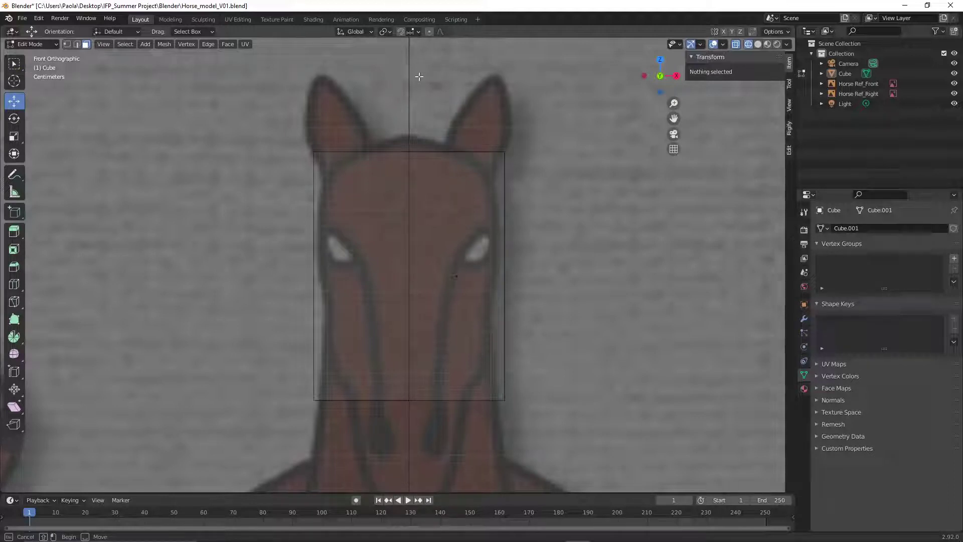
pyautogui.moveTo(419, 76); pyautogui.dragTo(652, 435)
pyautogui.press('x')
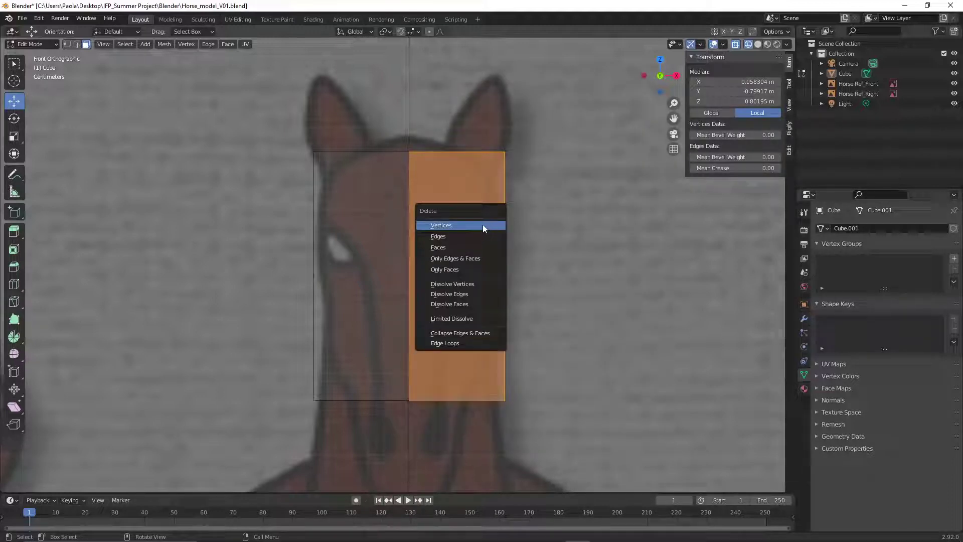
pyautogui.click(481, 245)
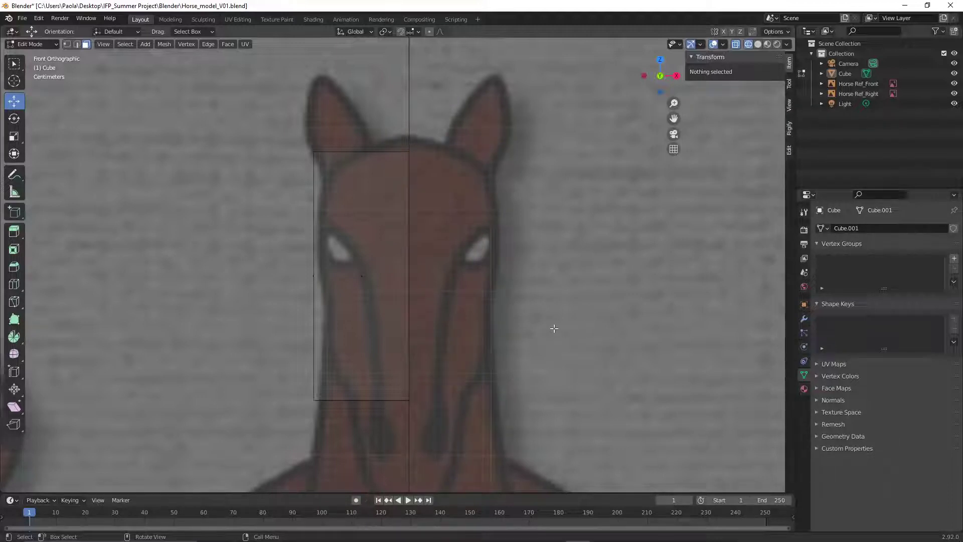
# Add a Mirror modifier on the X axis with On Cage and Clipping enabled, and select the whole head block
pyautogui.click(804, 320)
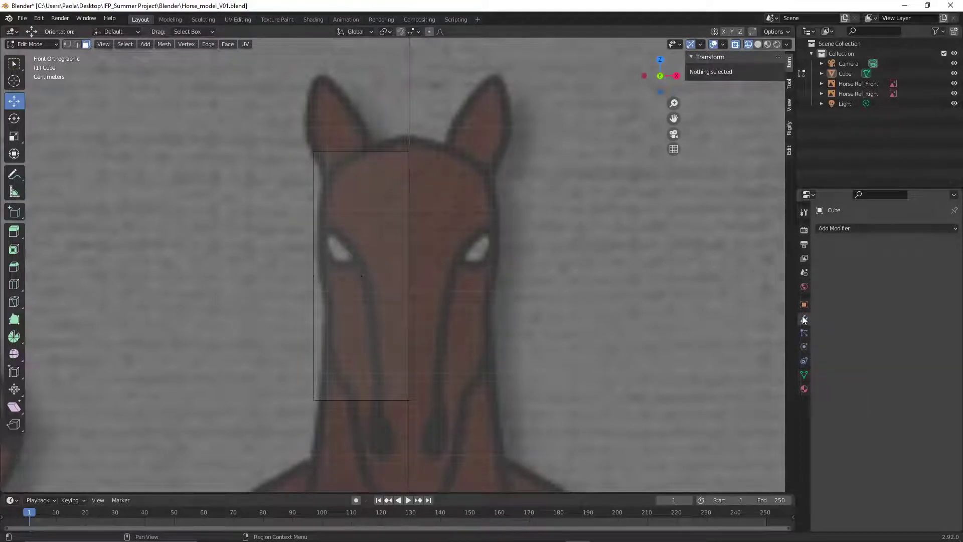
pyautogui.click(852, 228)
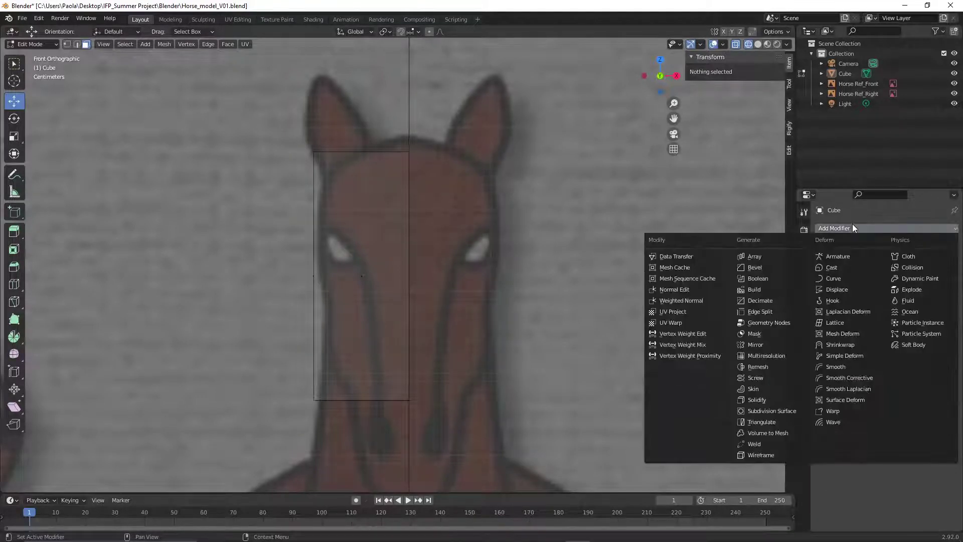
pyautogui.click(787, 344)
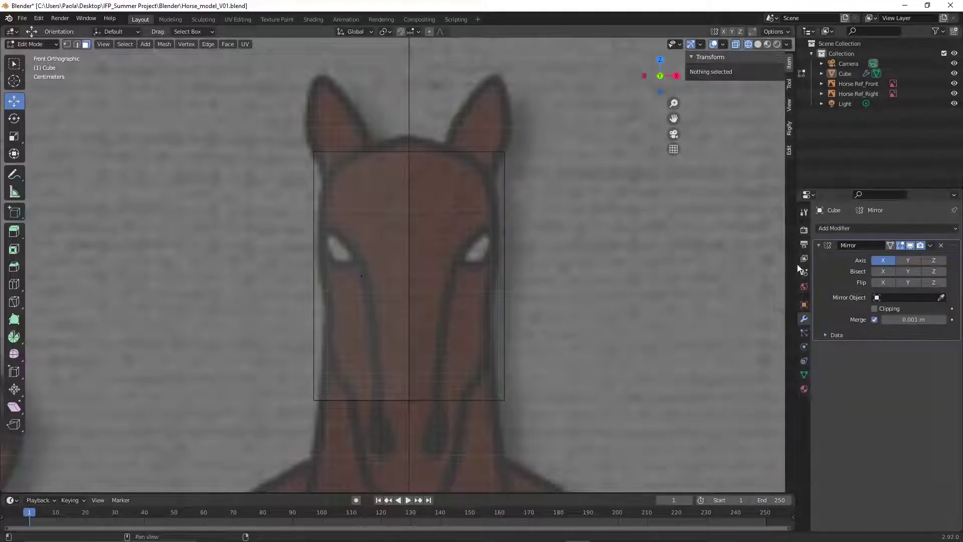
pyautogui.click(889, 244)
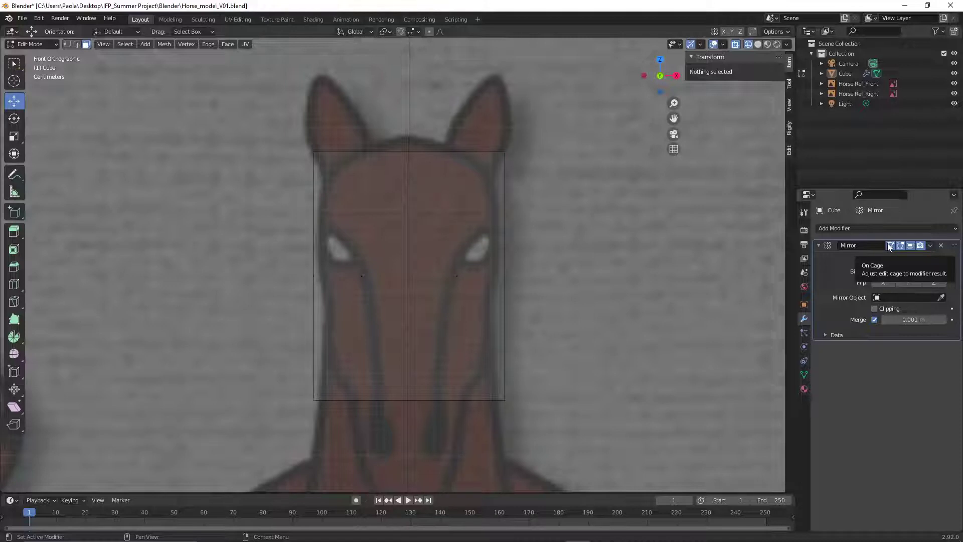
pyautogui.press('a')
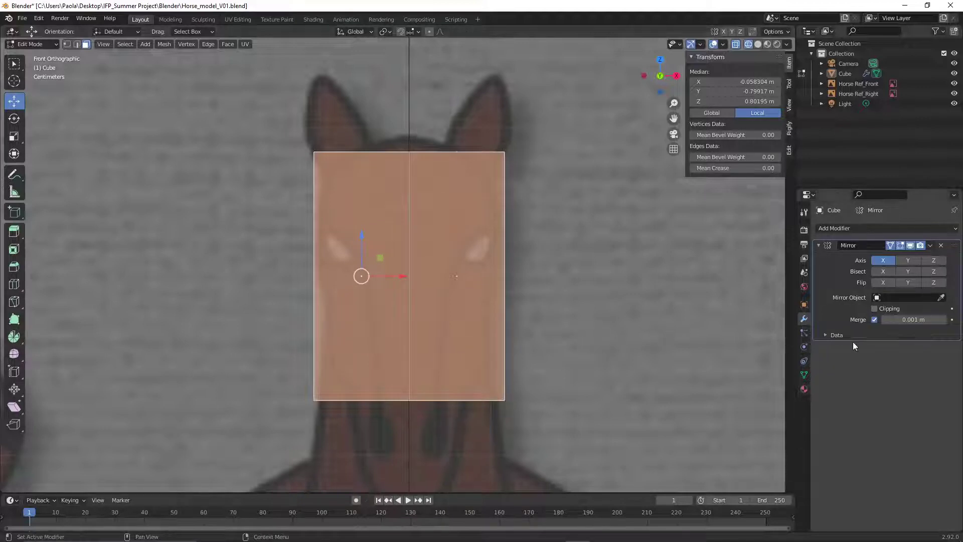
pyautogui.click(874, 308)
# Test moving the selected half outward along X before and after toggling Clipping, and undo both moves
pyautogui.moveTo(409, 279); pyautogui.dragTo(436, 248)
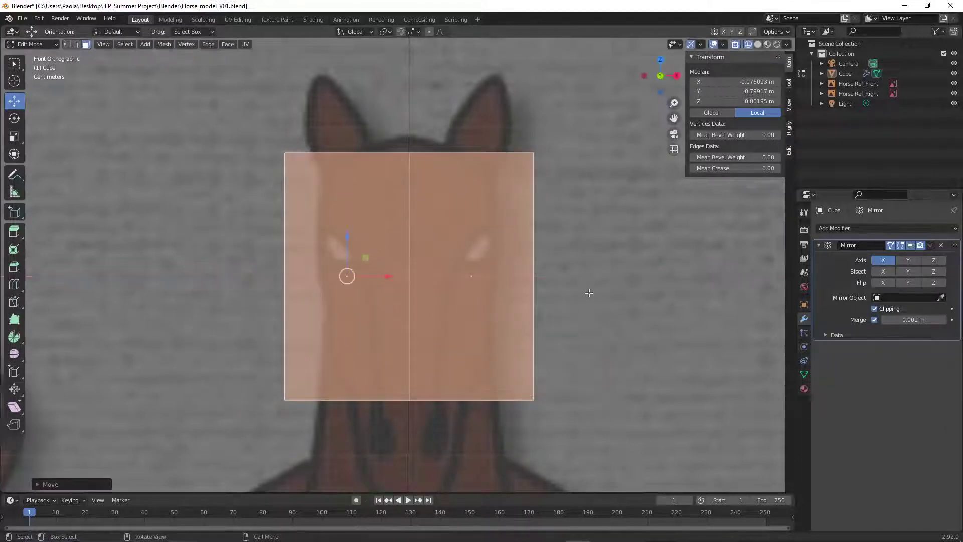
pyautogui.hotkey('ctrl', 'z')
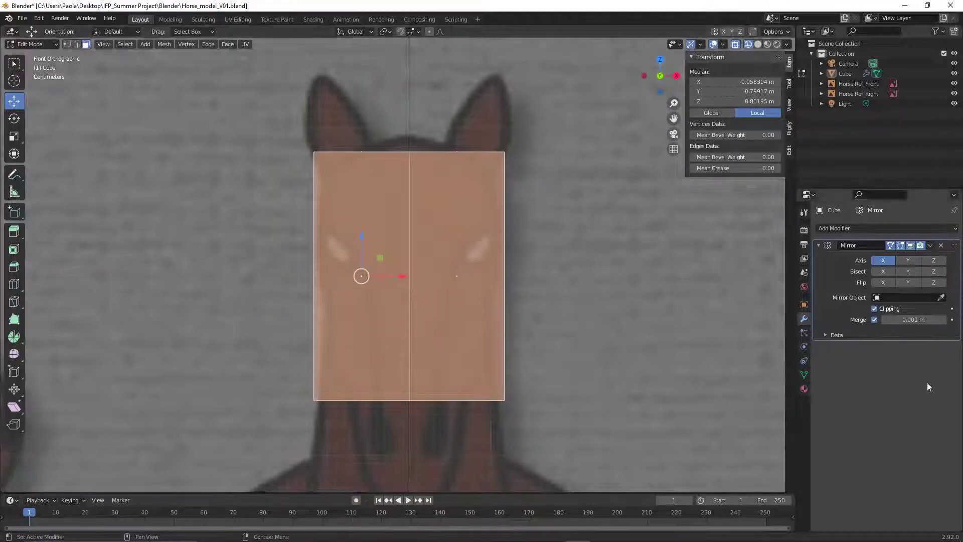
pyautogui.click(875, 309)
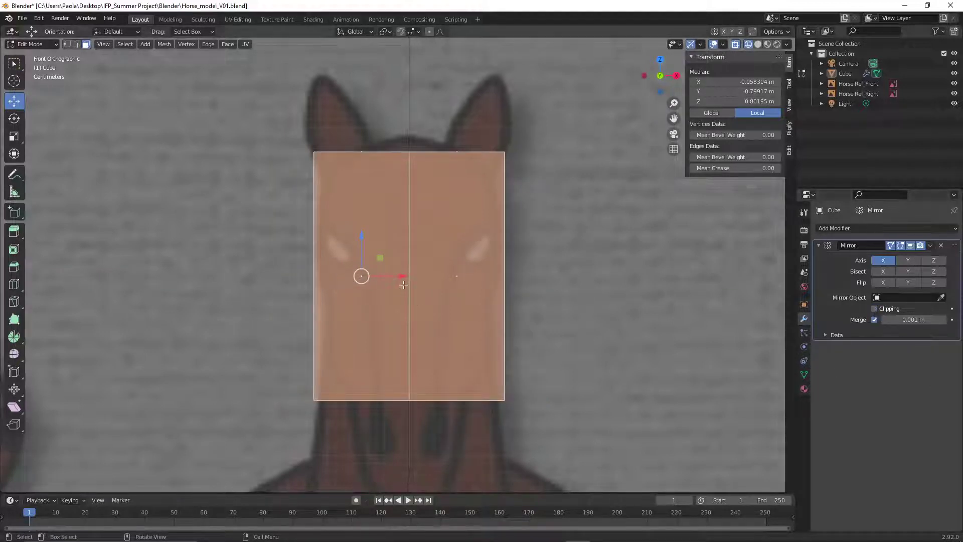
pyautogui.moveTo(399, 276); pyautogui.dragTo(250, 258)
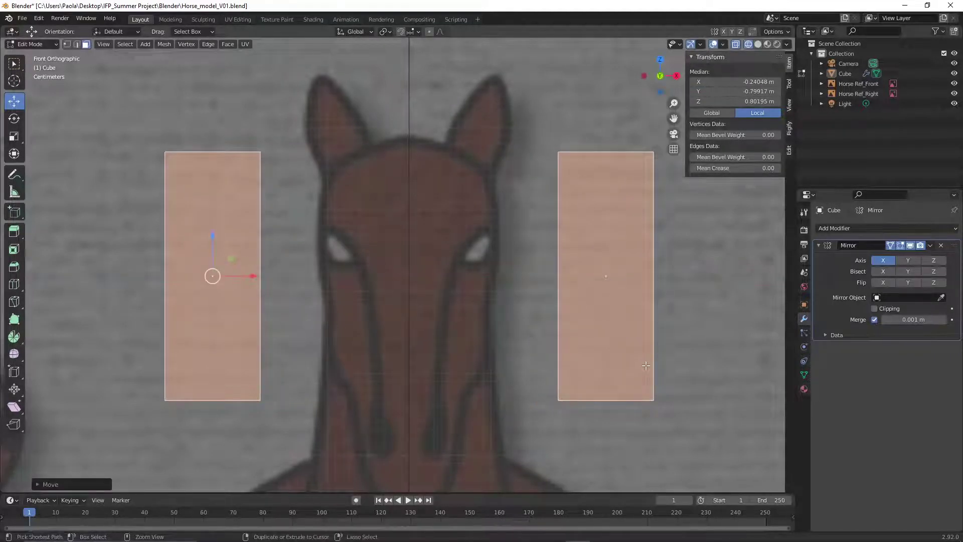
pyautogui.hotkey('ctrl', 'z')
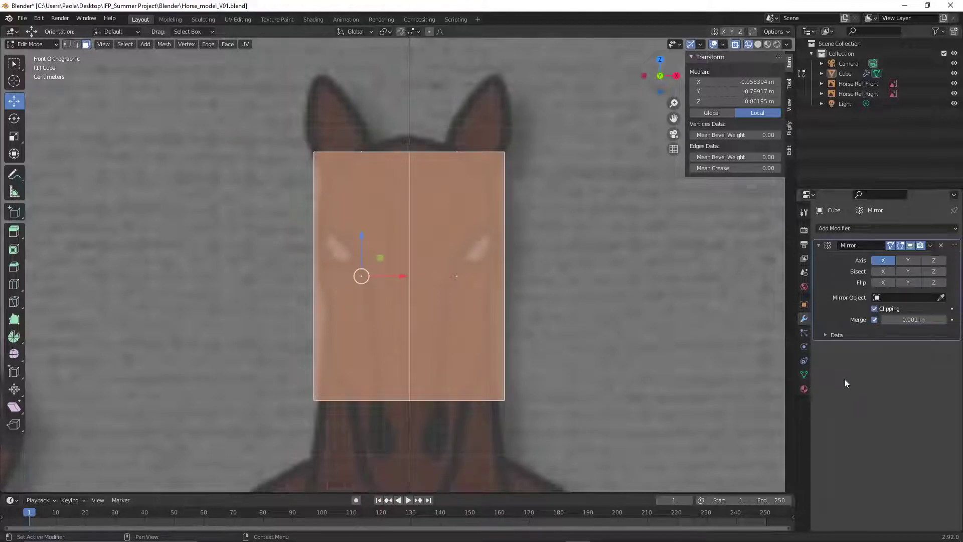
# Return to Object Mode with solid shading and rename the cube object as Horse
pyautogui.click(58, 47)
pyautogui.click(53, 55)
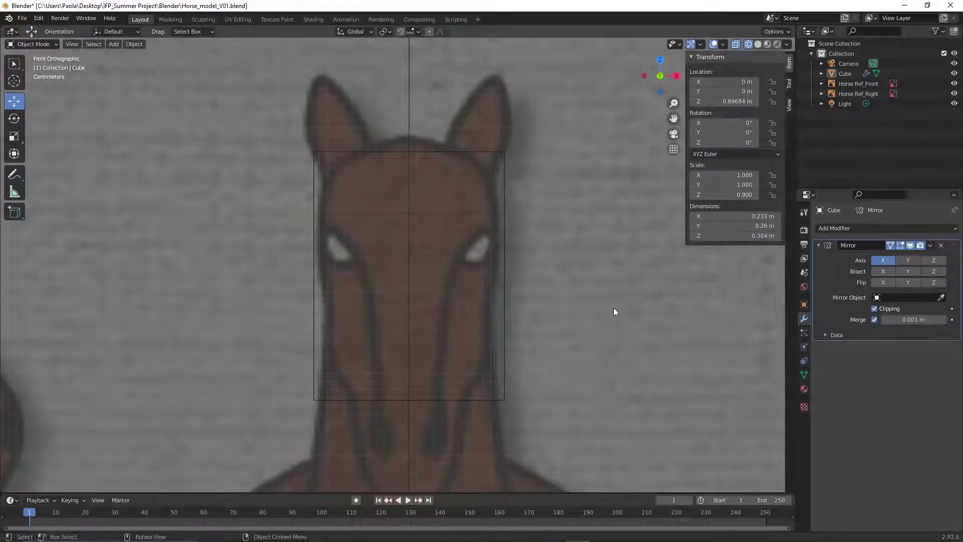
pyautogui.click(757, 45)
pyautogui.click(470, 238)
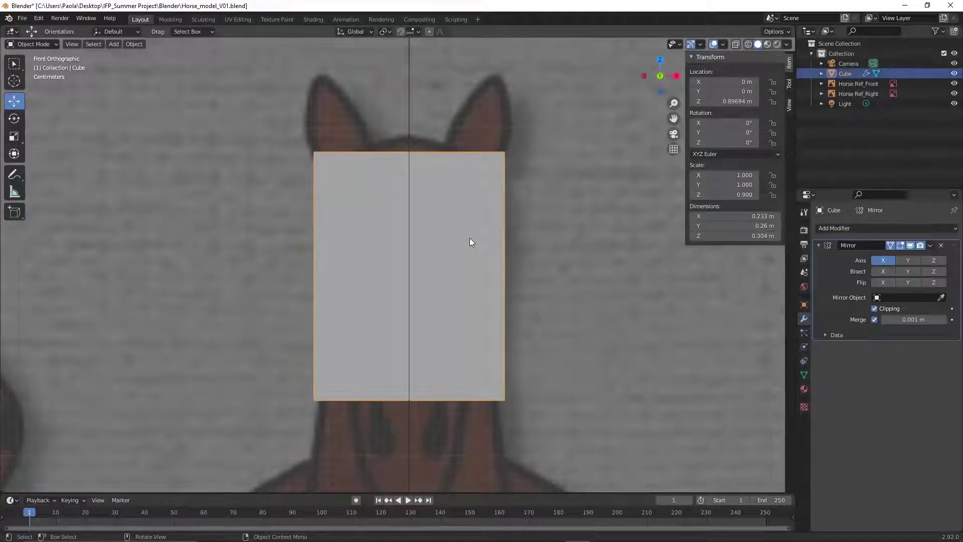
pyautogui.doubleClick(850, 74)
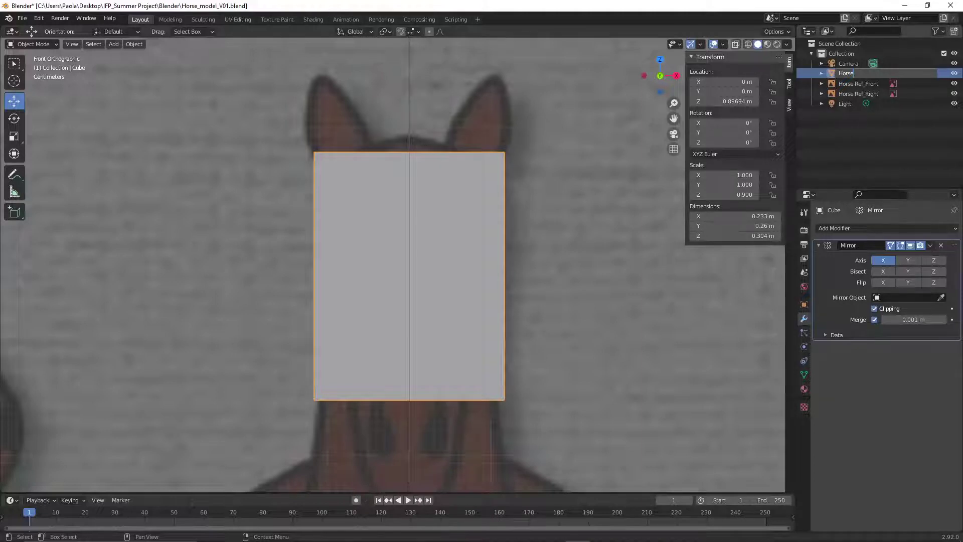
pyautogui.press('Return')
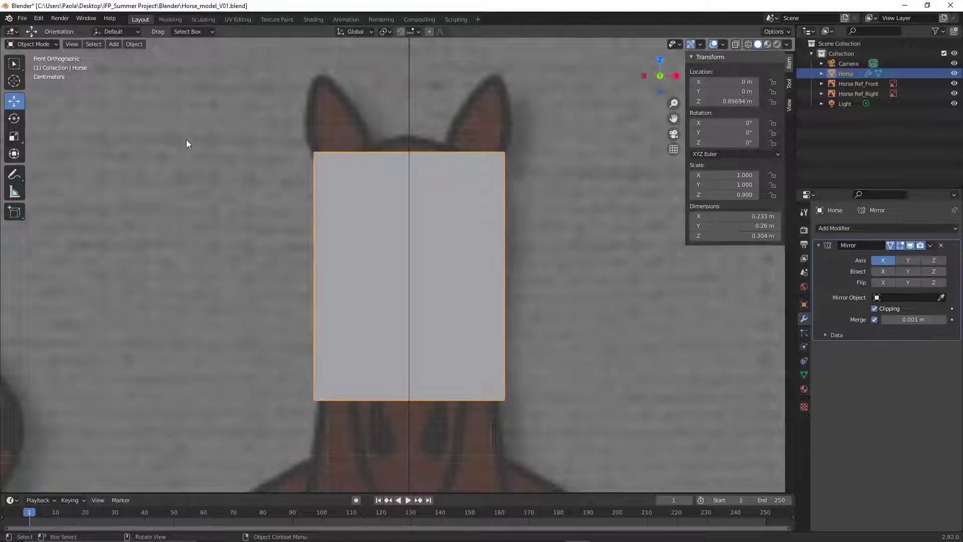
# Show the head block from the right orthographic view and save the scene as Horse_model_V02.blend
pyautogui.click(71, 44)
pyautogui.moveTo(142, 161)
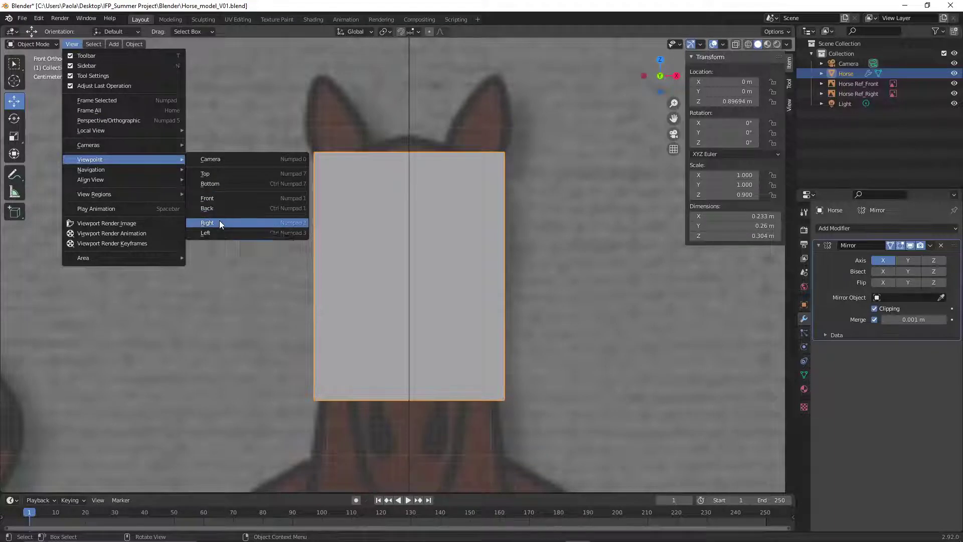
pyautogui.click(206, 223)
pyautogui.scroll(-3, 505, 297)
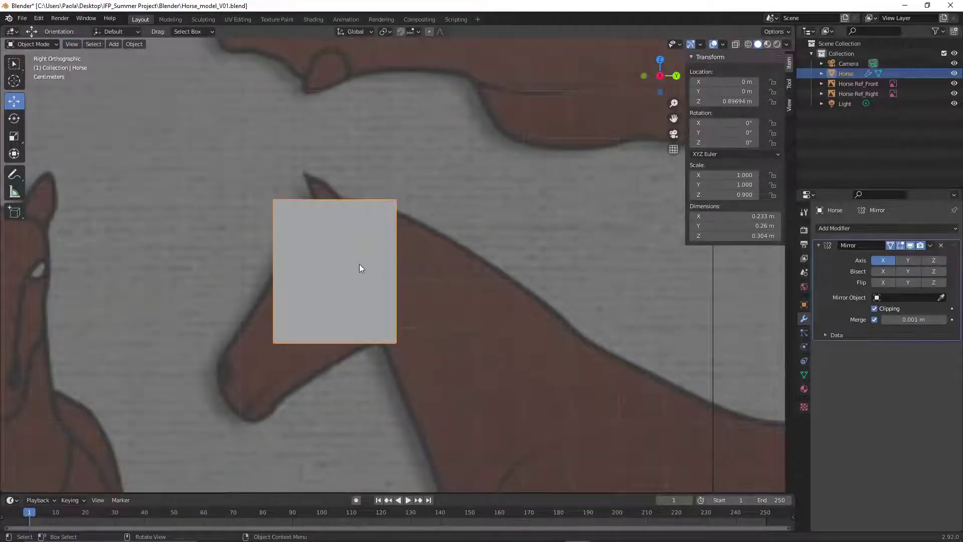
pyautogui.click(24, 18)
pyautogui.click(59, 95)
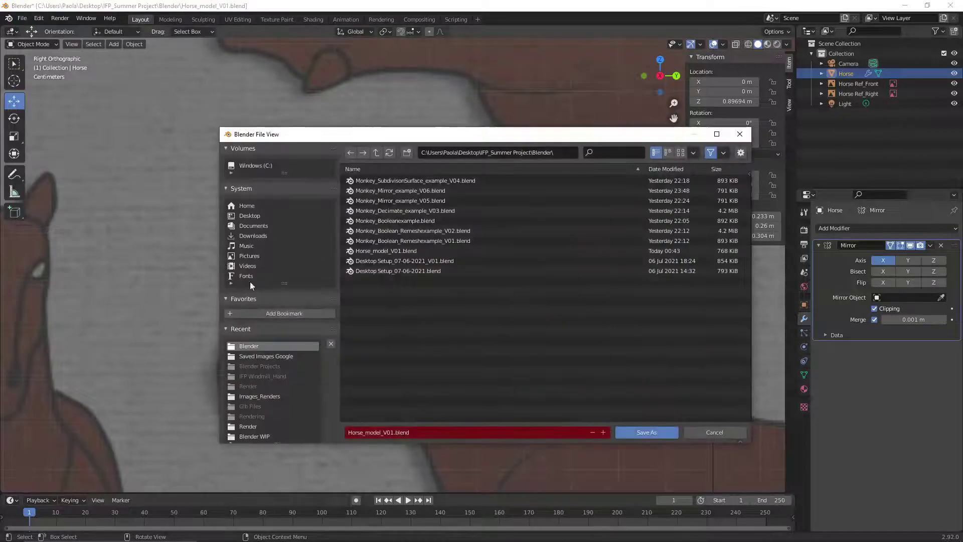
pyautogui.click(392, 432)
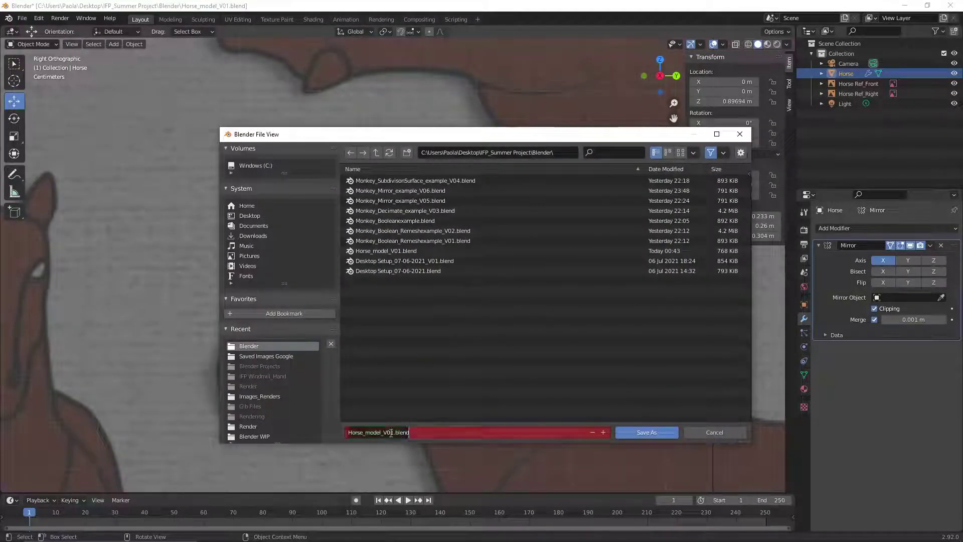
pyautogui.click(393, 432)
pyautogui.press('BackSpace')
pyautogui.write('2')
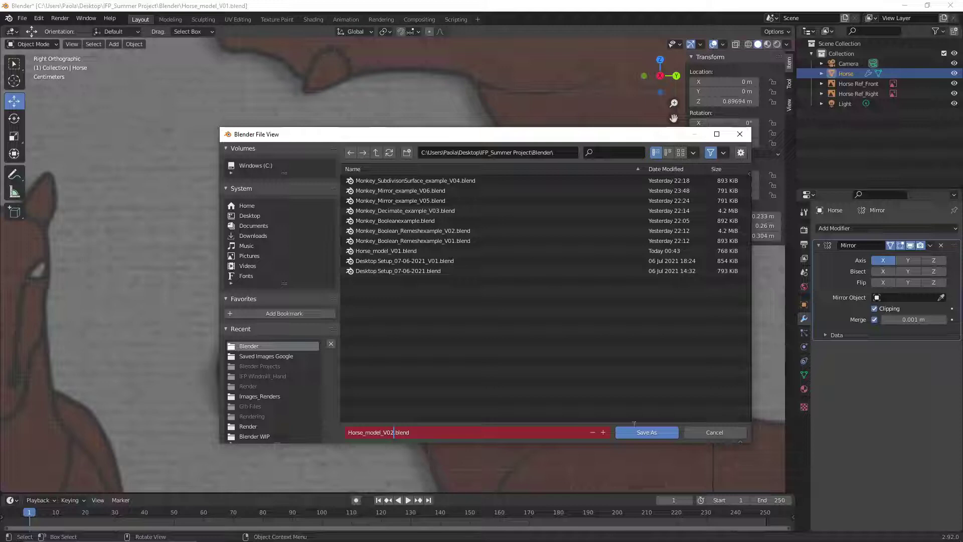
pyautogui.click(648, 434)
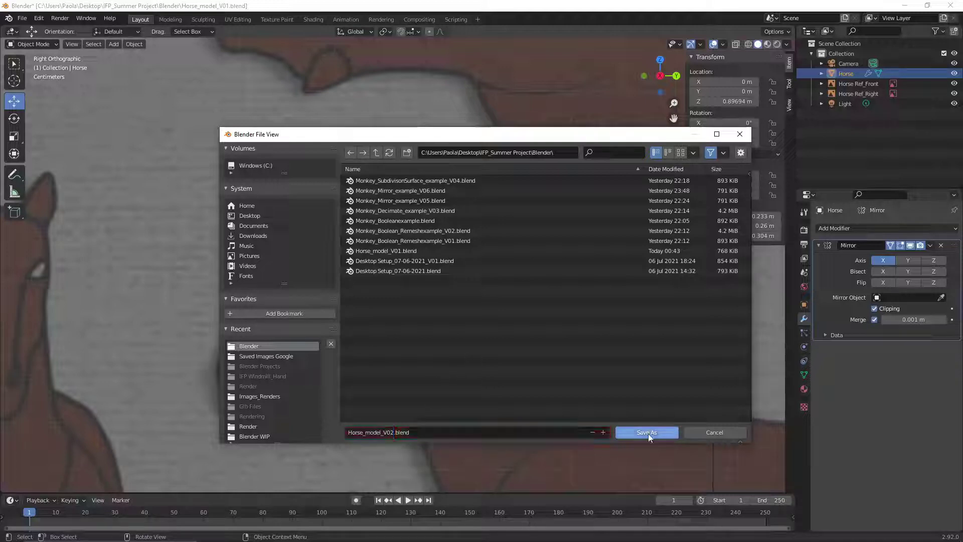
pyautogui.click(648, 434)
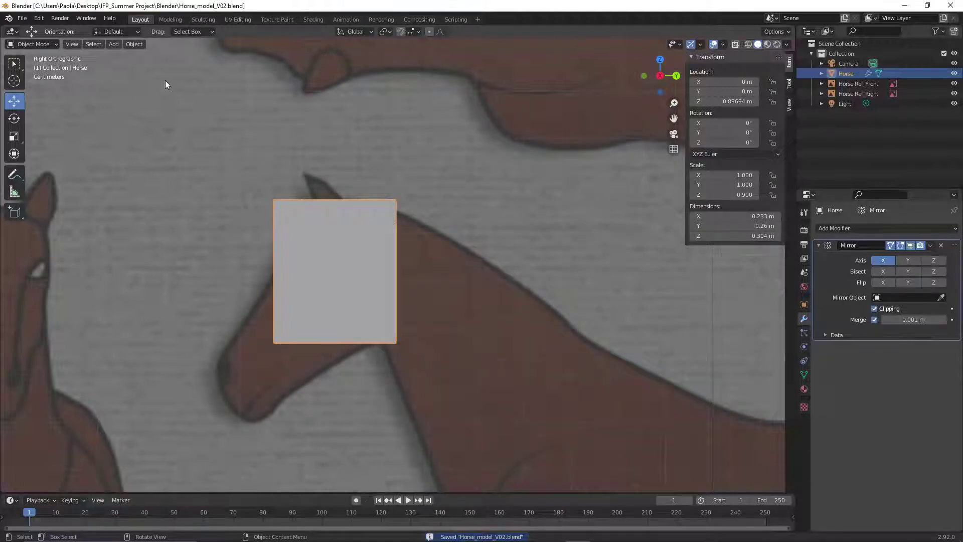
# In Edit Mode from the front view, narrow the block's lower front edge along X to a median X of about -0.035 m
pyautogui.click(43, 45)
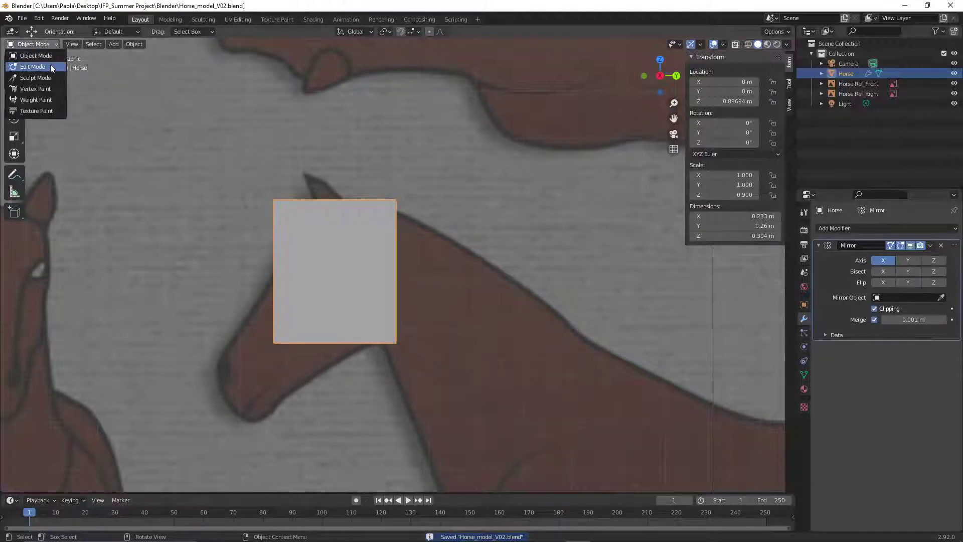
pyautogui.click(50, 64)
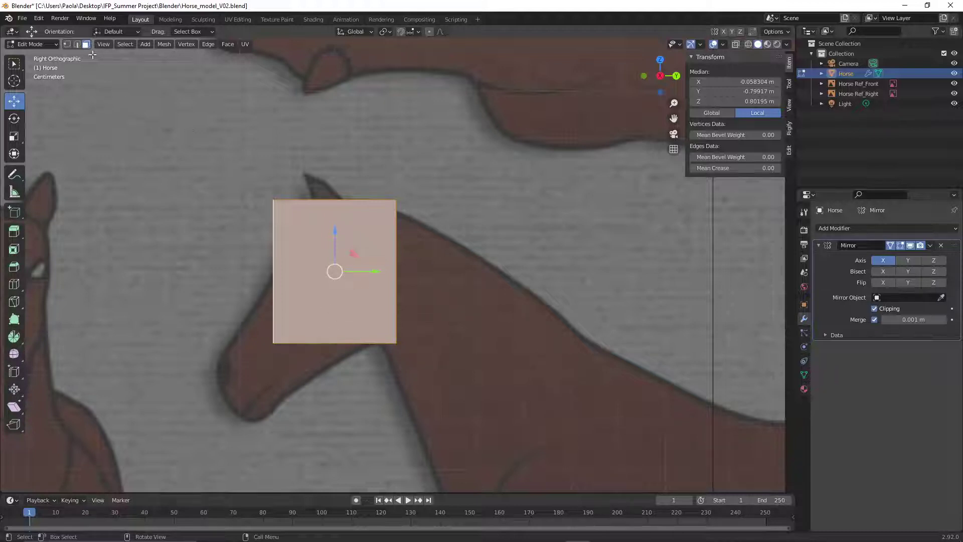
pyautogui.click(106, 45)
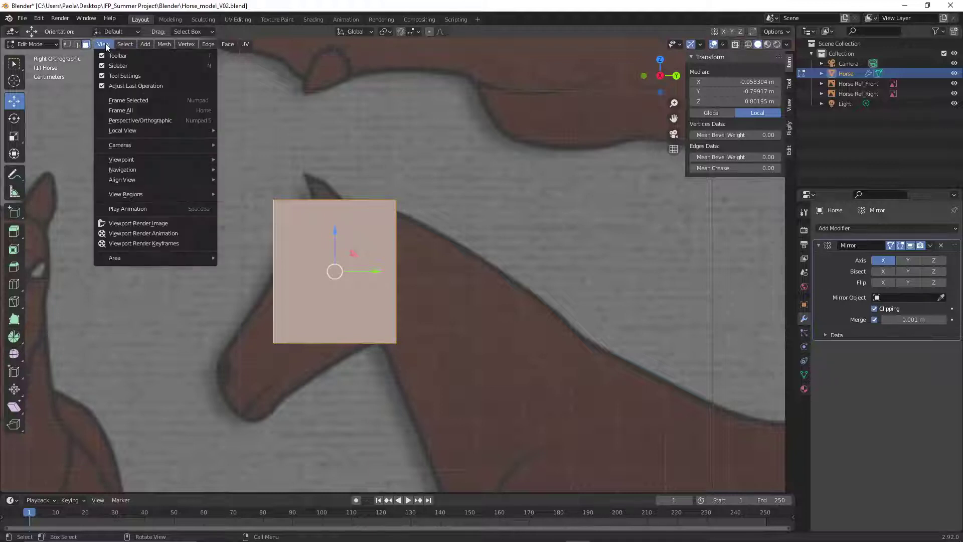
pyautogui.moveTo(192, 158)
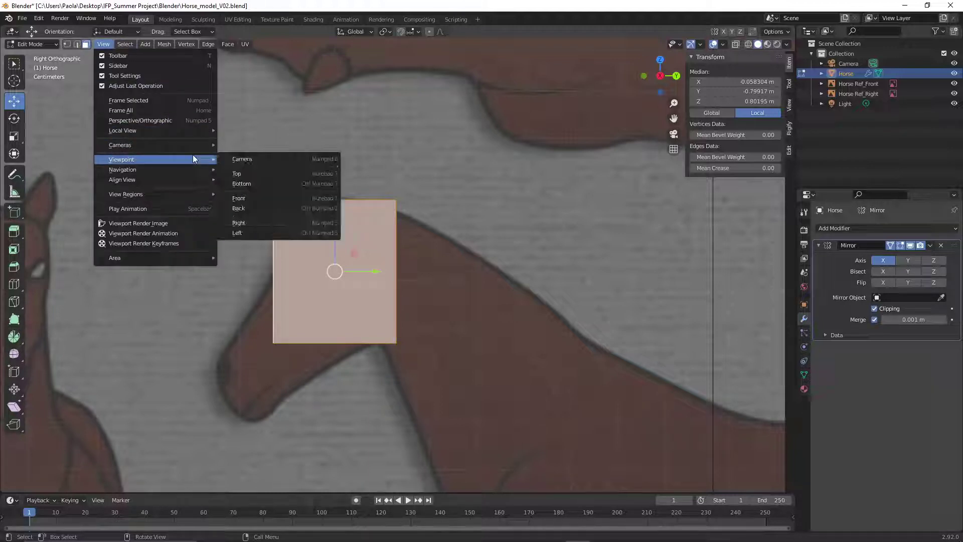
pyautogui.click(257, 199)
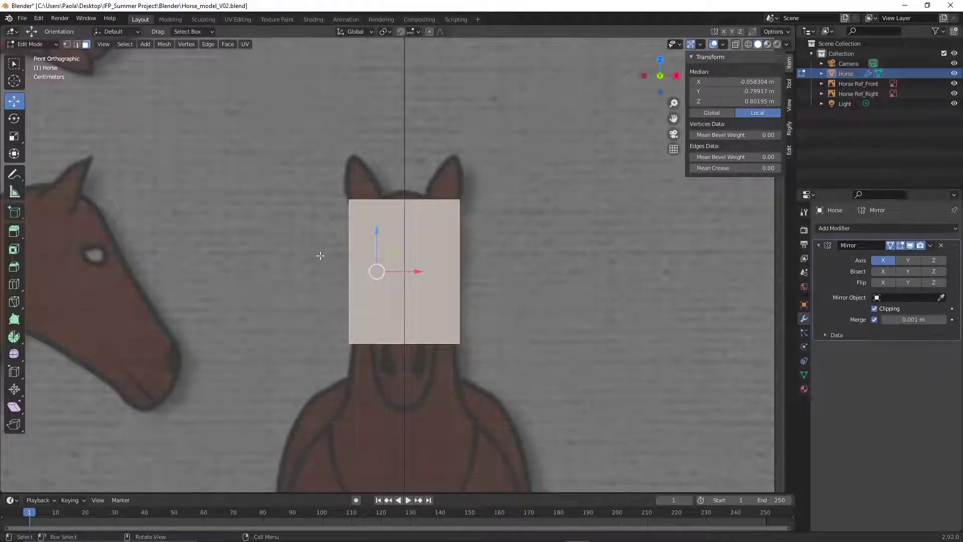
pyautogui.click(74, 46)
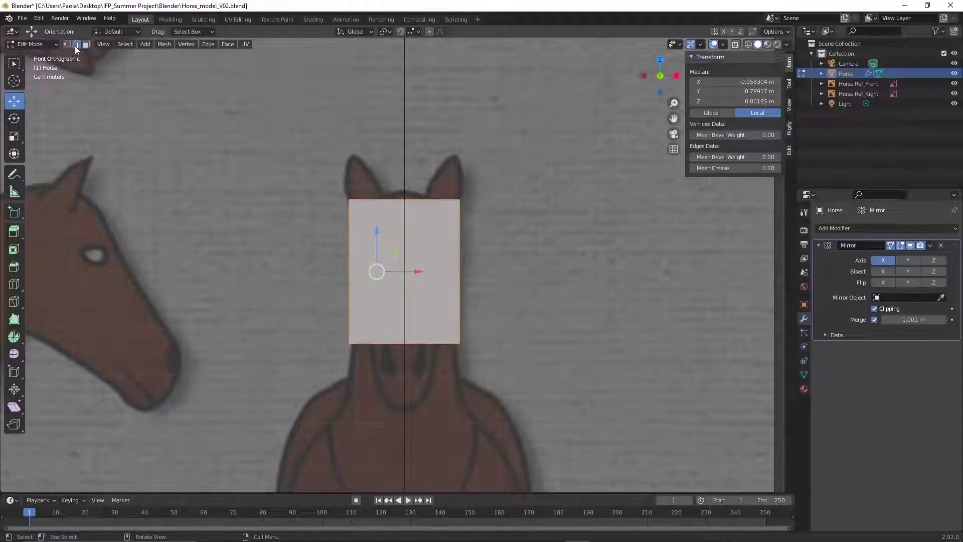
pyautogui.click(435, 343)
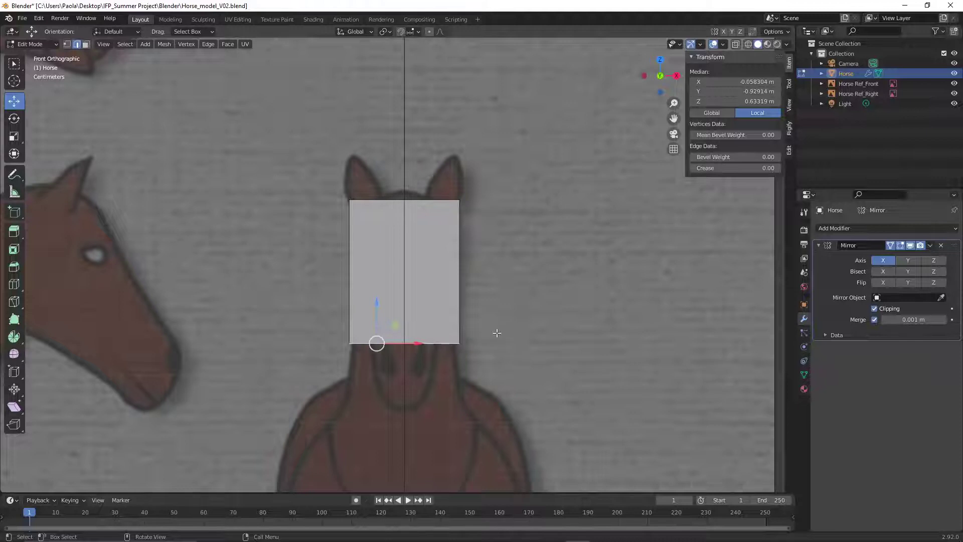
pyautogui.press('s')
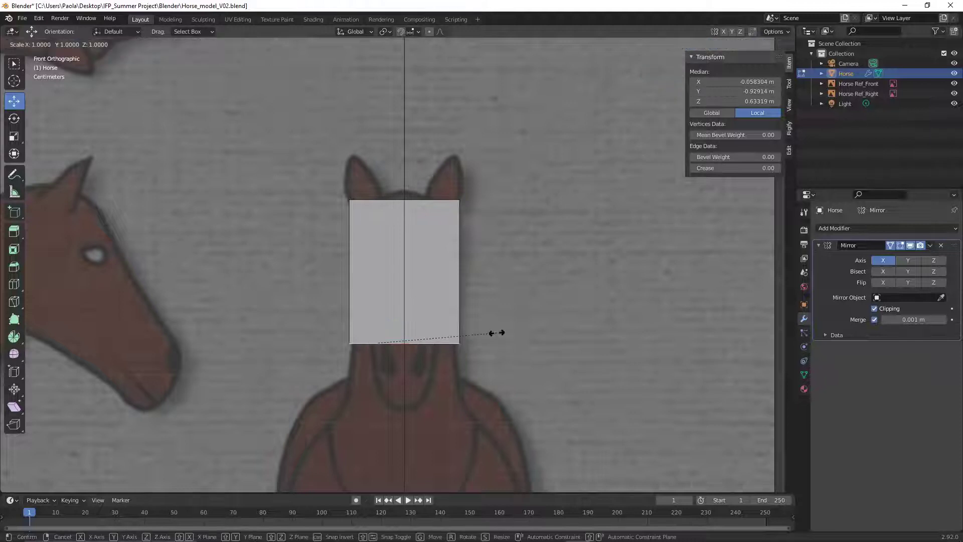
pyautogui.press('x')
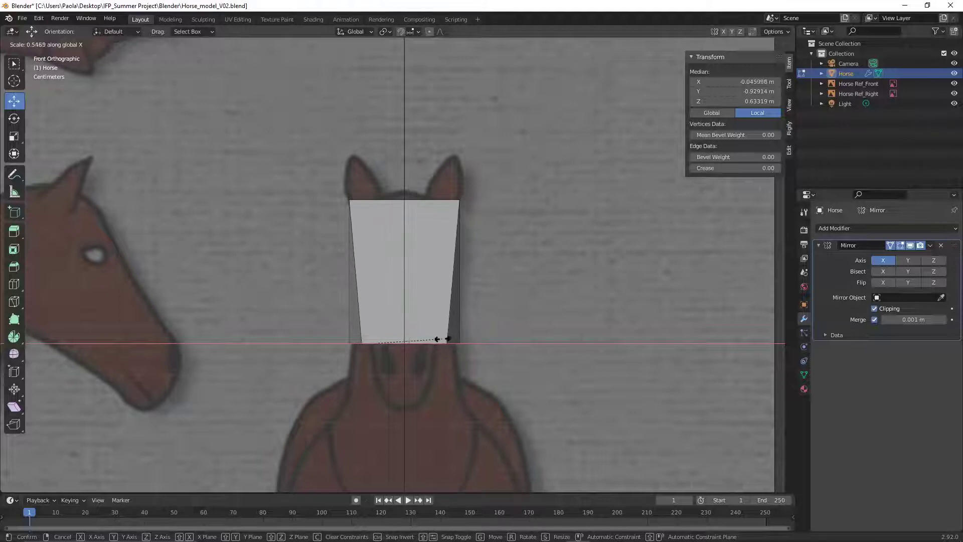
pyautogui.click(401, 335)
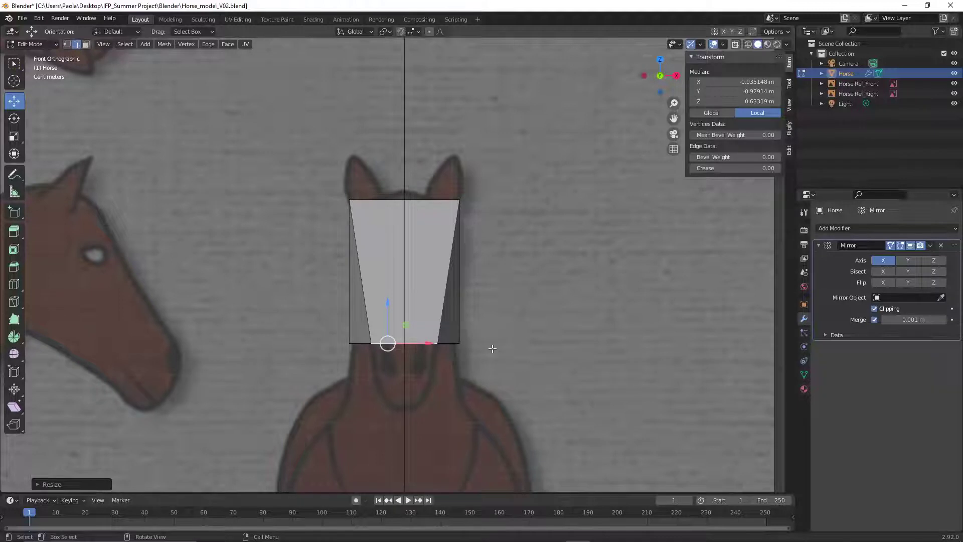
# In the front view, narrow the block's top face along X by a factor of about 0.86 and lower it to the base of the ears
pyautogui.click(423, 200)
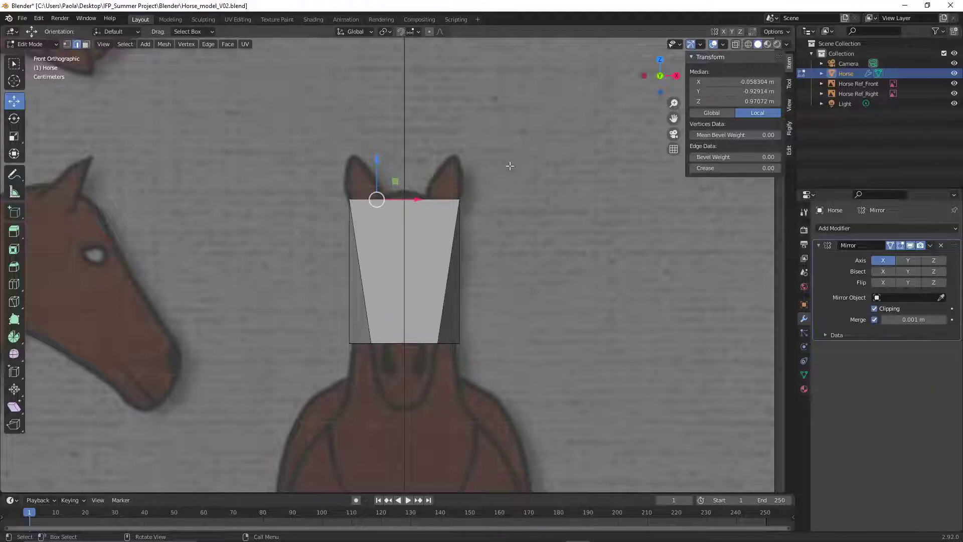
pyautogui.moveTo(510, 166); pyautogui.dragTo(430, 199, button='middle')
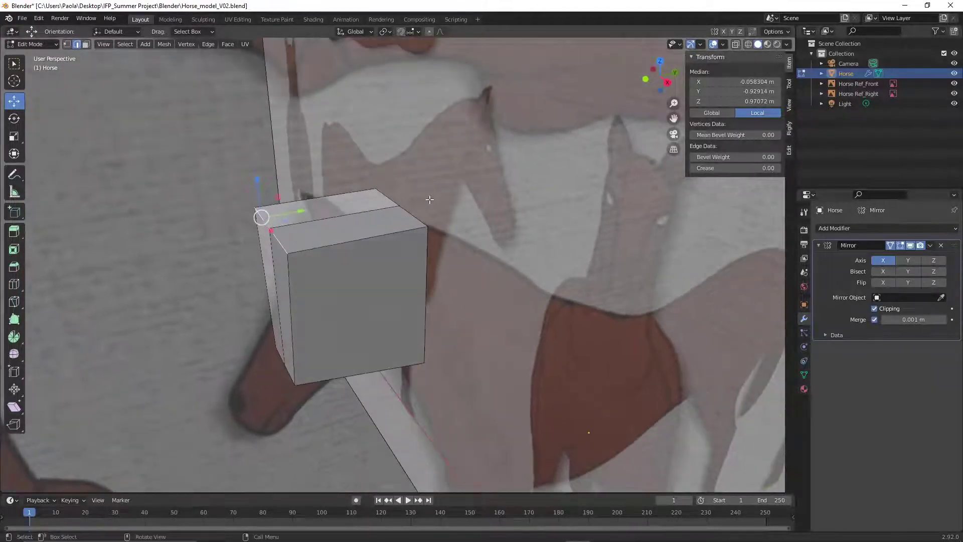
pyautogui.click(85, 44)
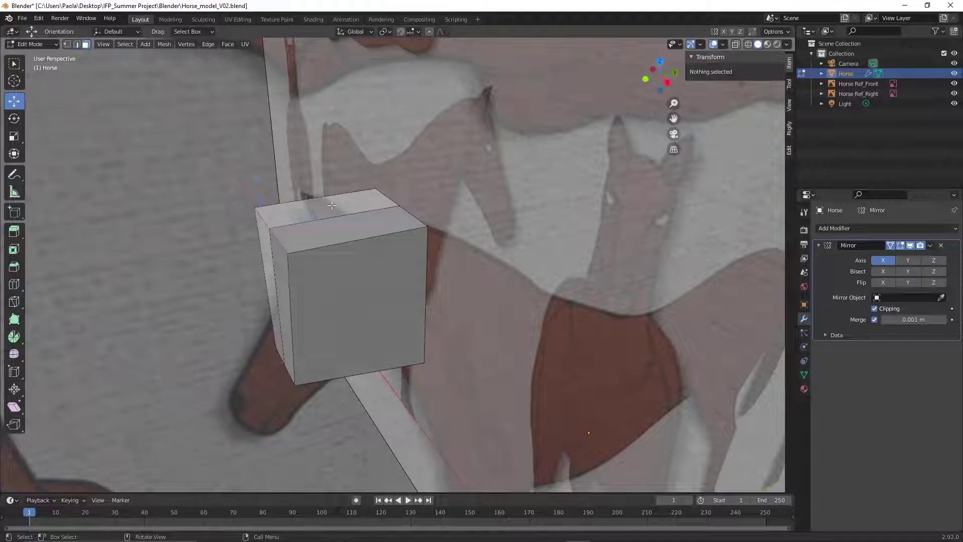
pyautogui.click(352, 224)
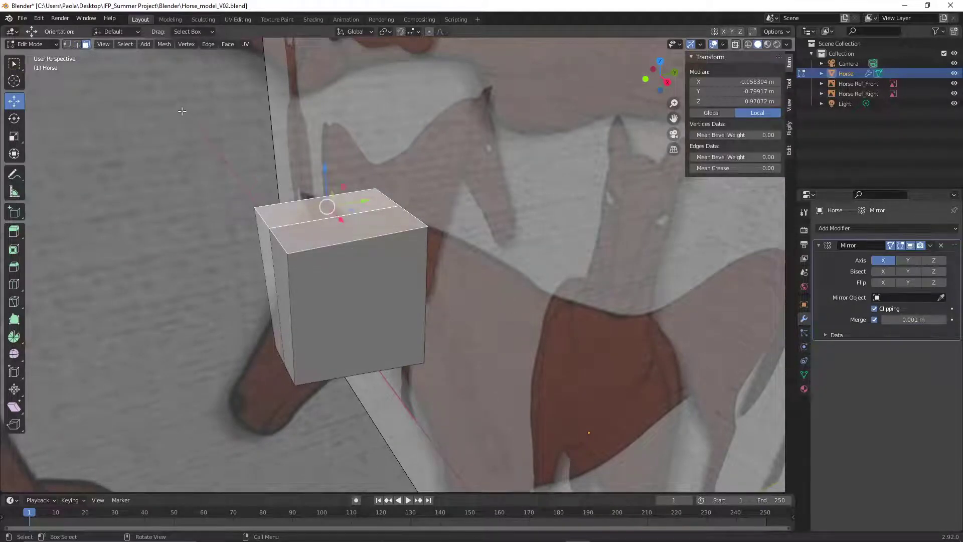
pyautogui.click(108, 47)
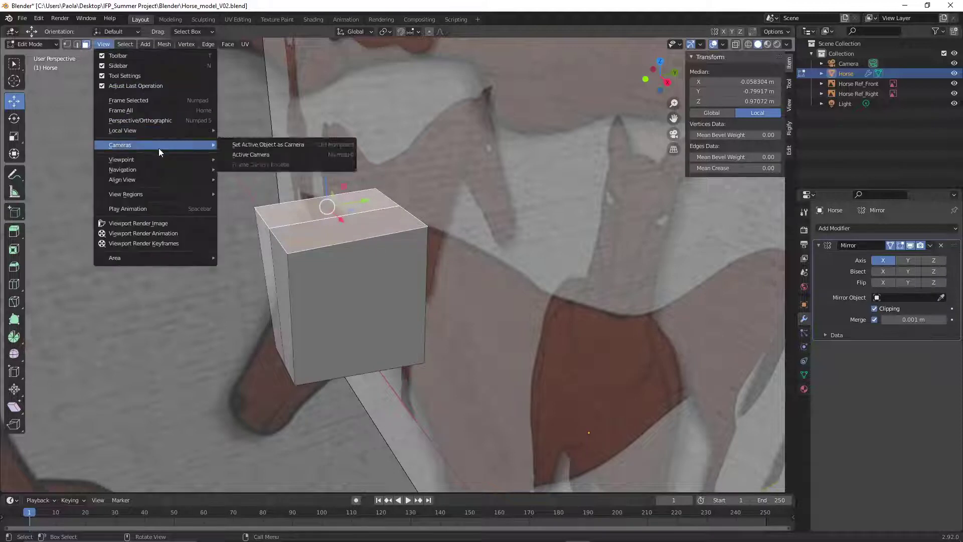
pyautogui.moveTo(161, 159)
pyautogui.click(260, 197)
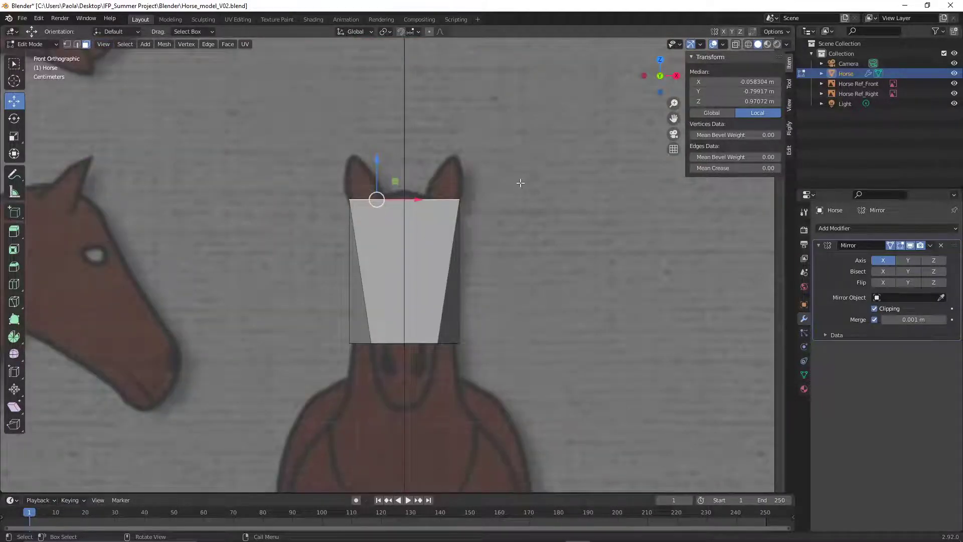
pyautogui.press('s')
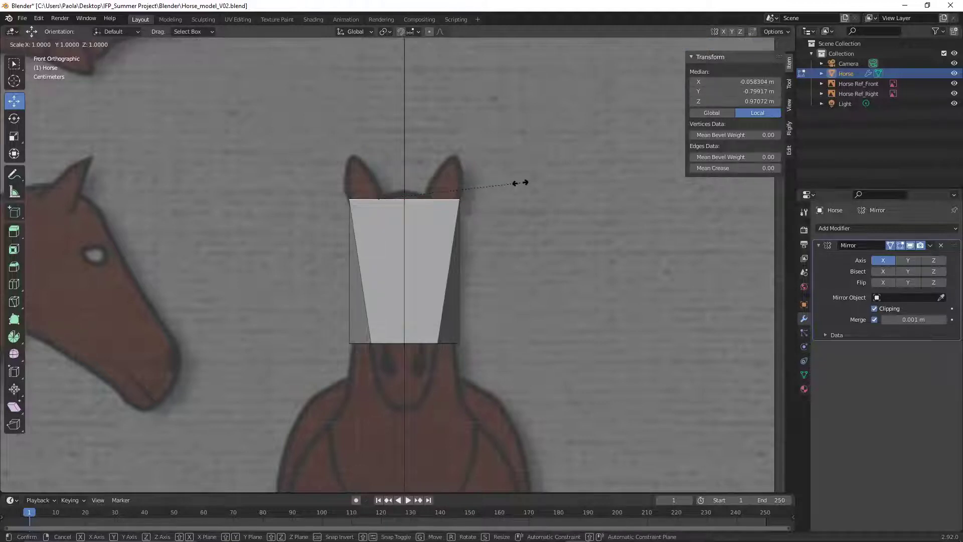
pyautogui.press('x')
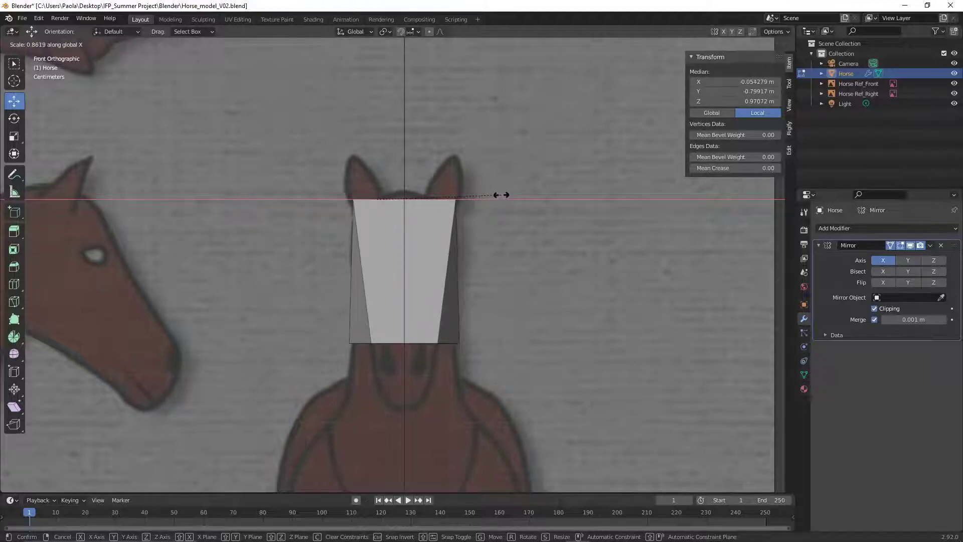
pyautogui.click(501, 195)
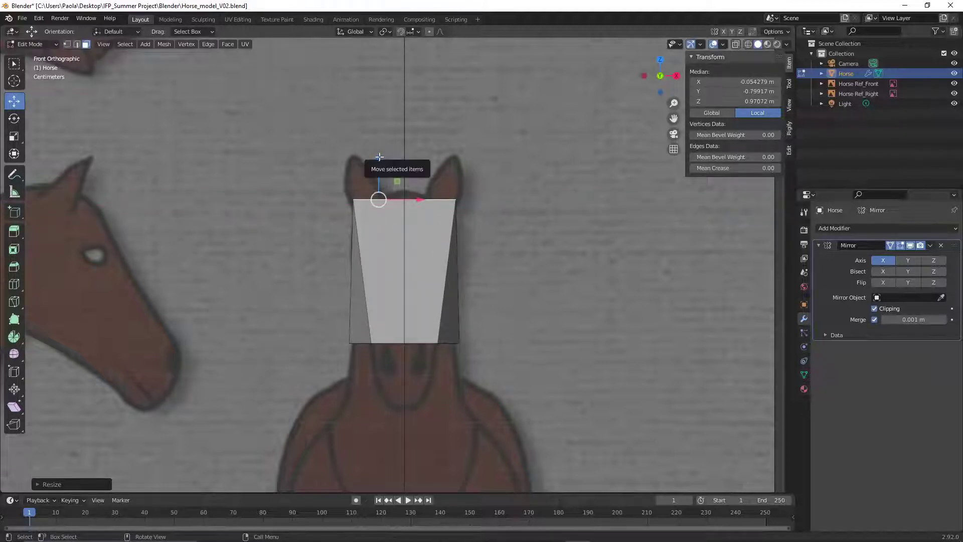
pyautogui.moveTo(378, 157); pyautogui.dragTo(382, 170)
pyautogui.click(528, 261)
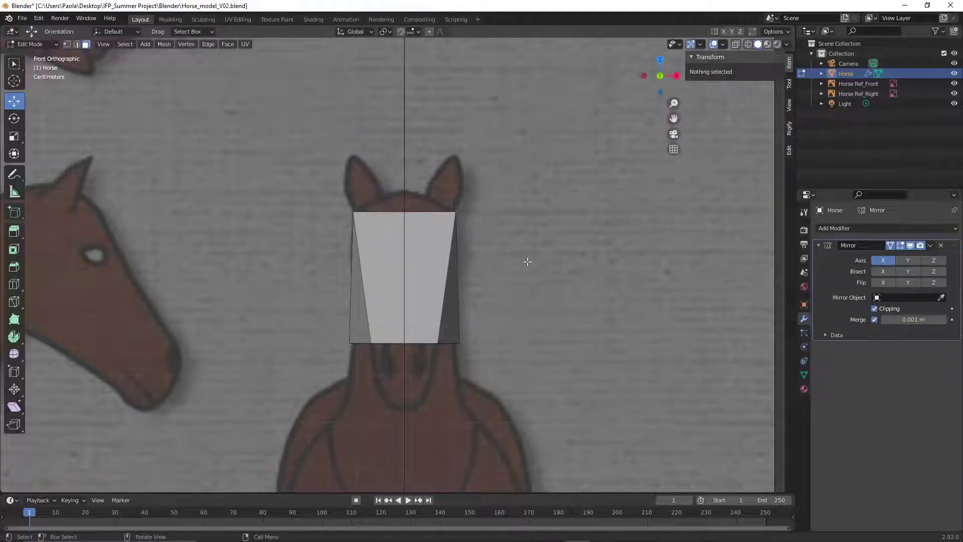
# Select the block's front face from the front view and rotate it about global X in the right view, tilting it across the muzzle
pyautogui.click(103, 46)
pyautogui.moveTo(185, 156)
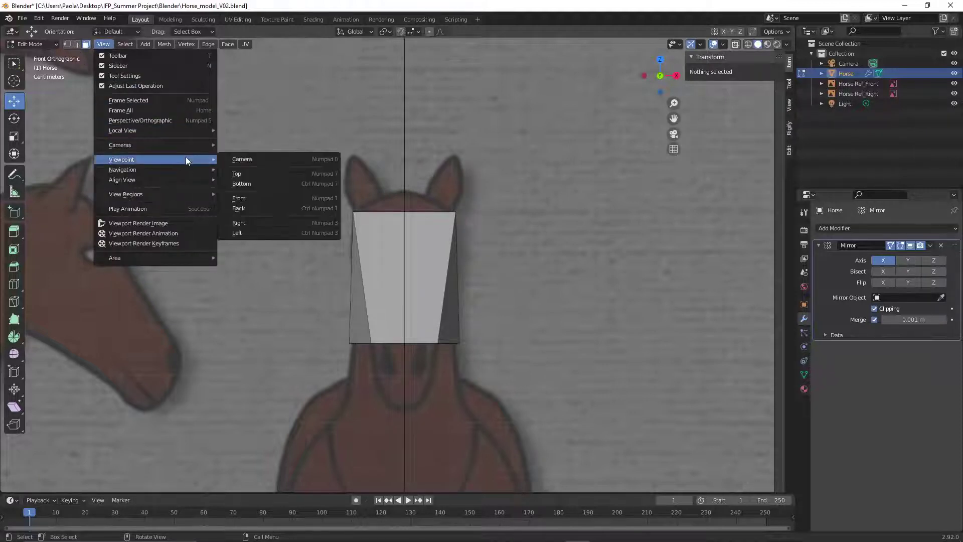
pyautogui.click(264, 222)
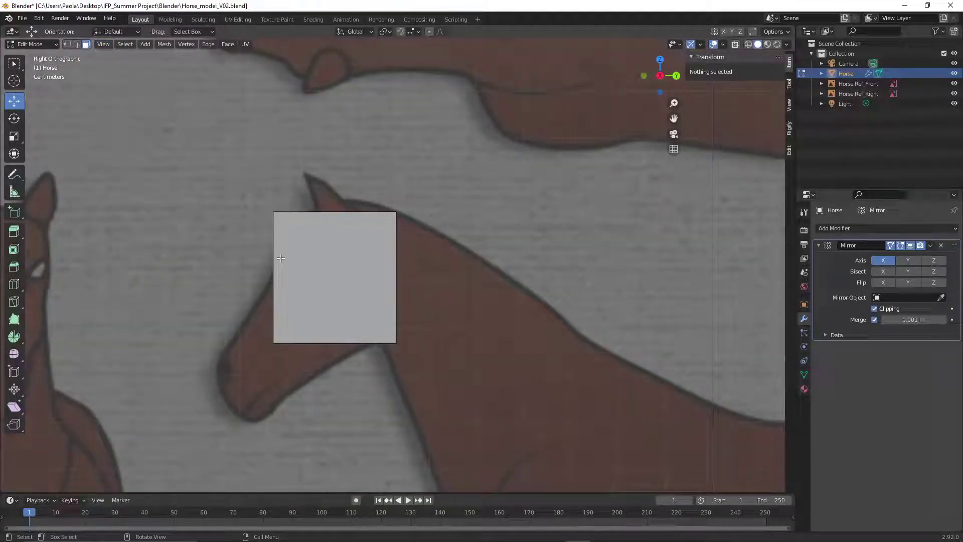
pyautogui.click(105, 44)
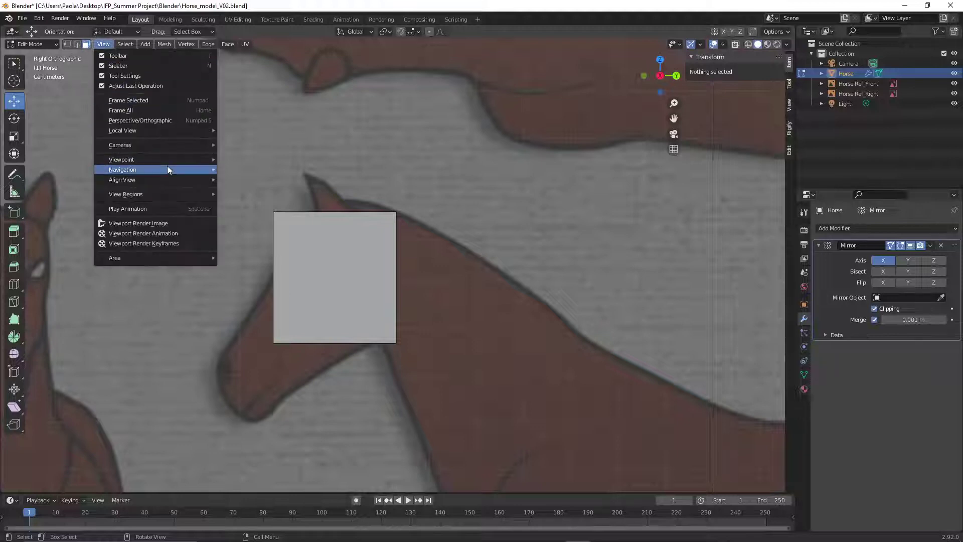
pyautogui.moveTo(164, 159)
pyautogui.click(239, 198)
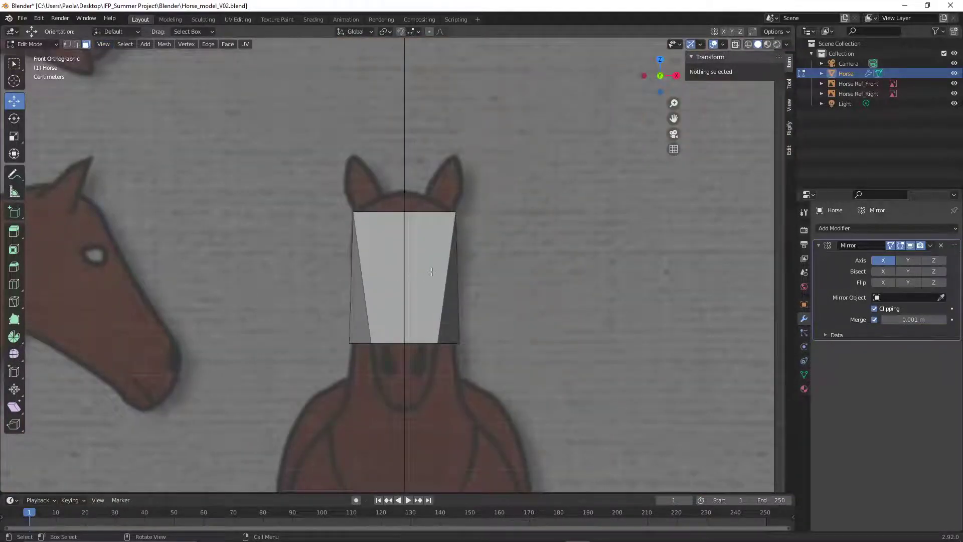
pyautogui.press('a')
pyautogui.click(103, 44)
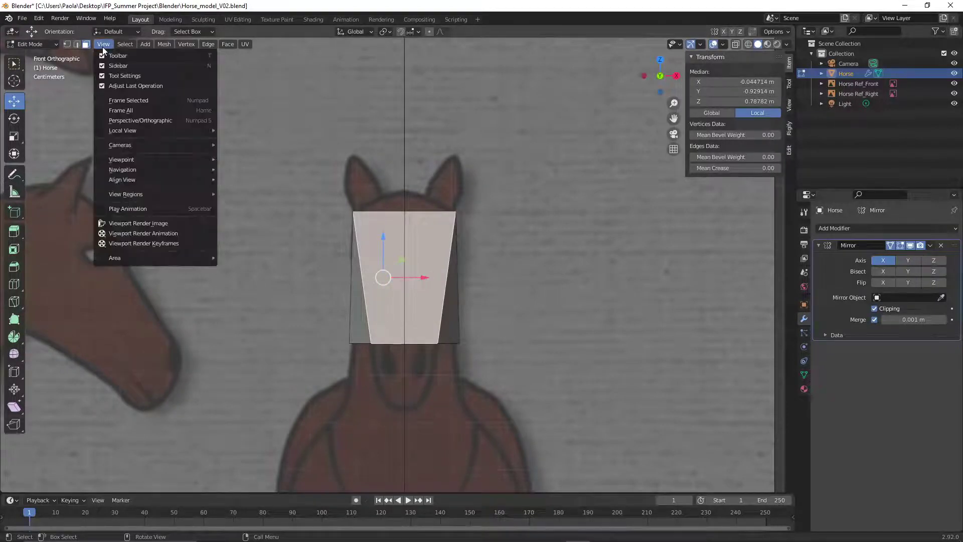
pyautogui.moveTo(180, 160)
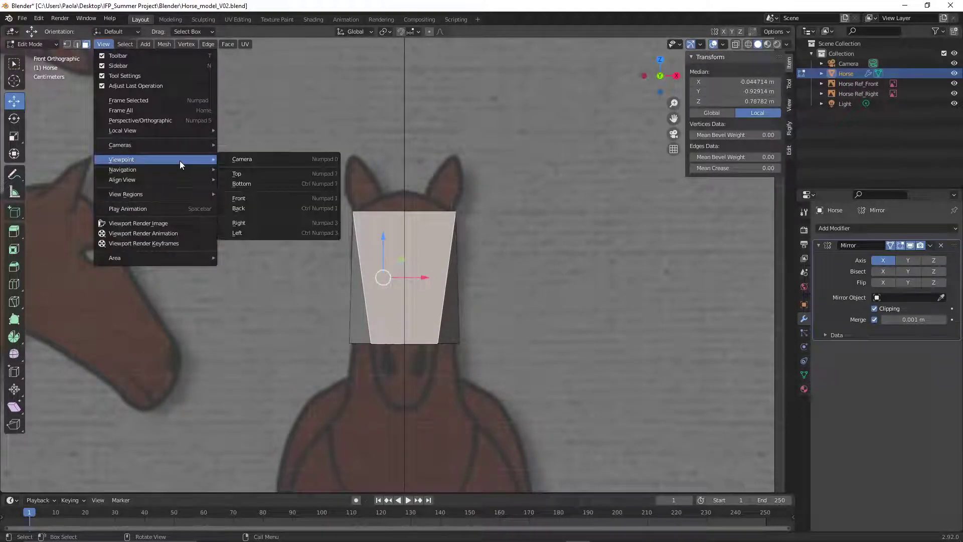
pyautogui.click(255, 219)
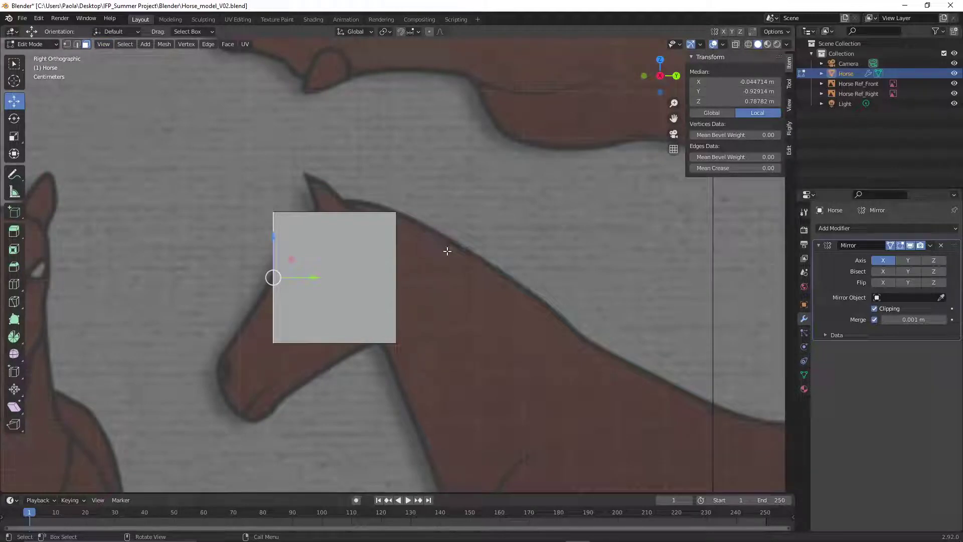
pyautogui.press('r')
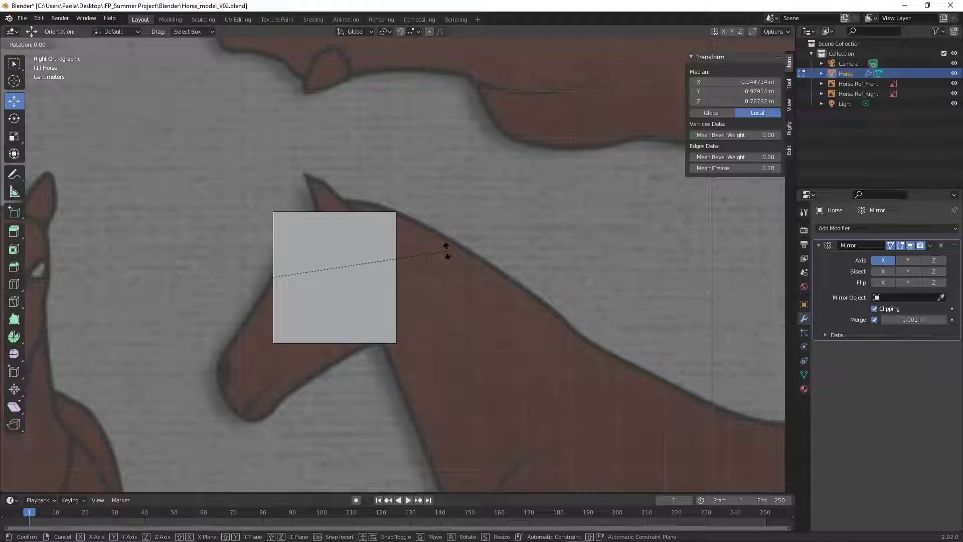
pyautogui.press('y')
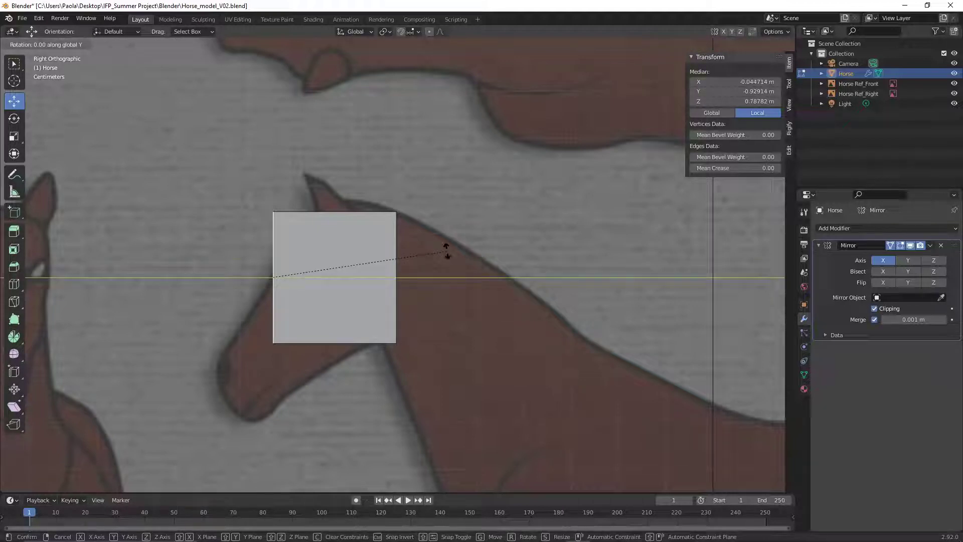
pyautogui.press('x')
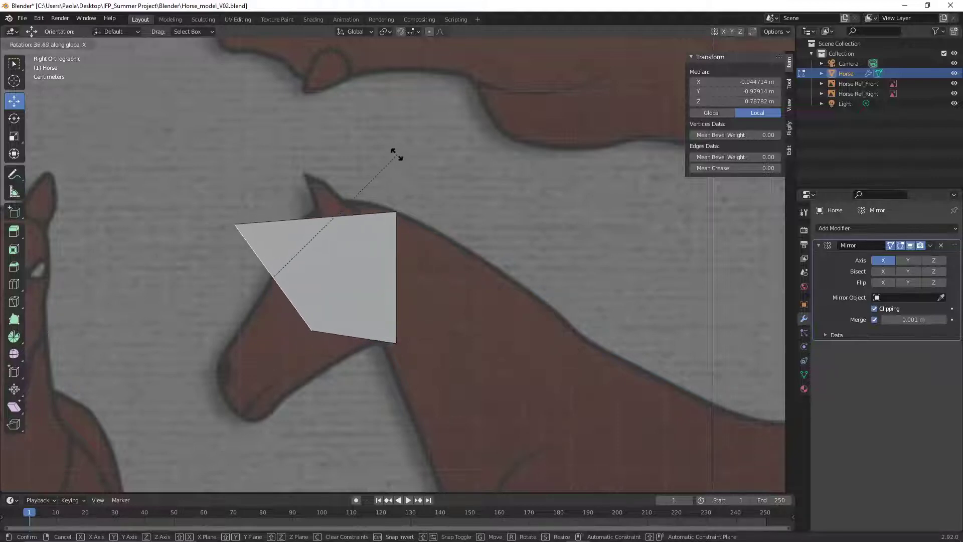
pyautogui.click(383, 139)
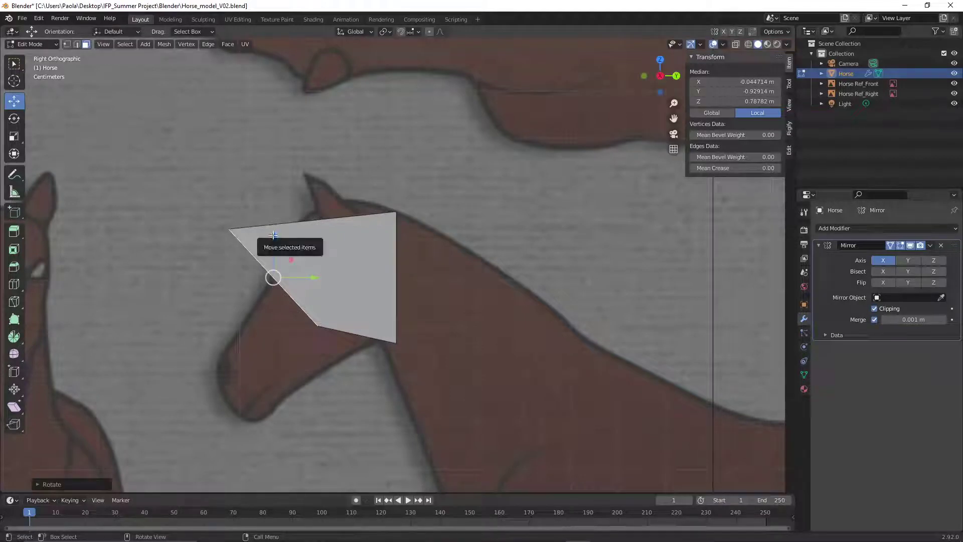
# Lower the tilted front face to a median Z of about 0.603 m and scale it down uniformly to fit the muzzle
pyautogui.moveTo(272, 238); pyautogui.dragTo(299, 318)
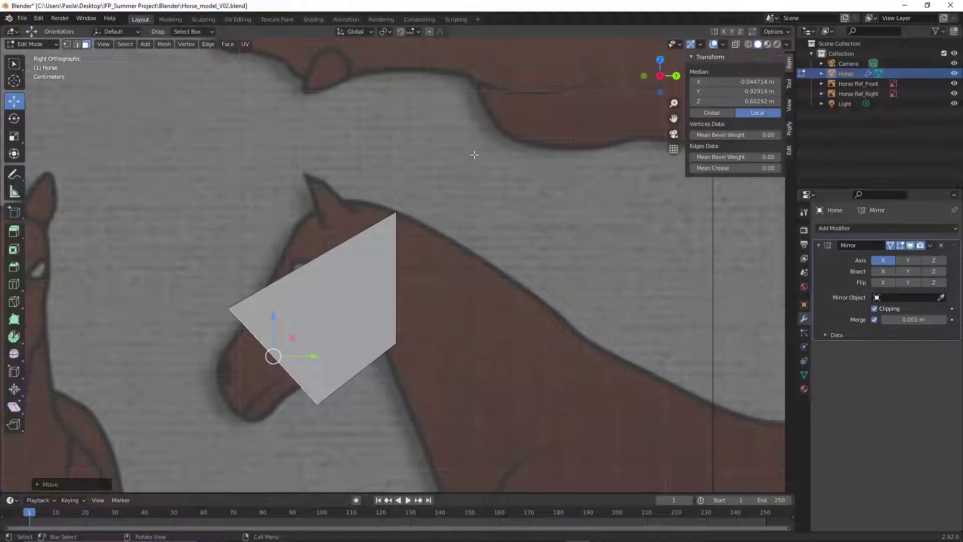
pyautogui.press('s')
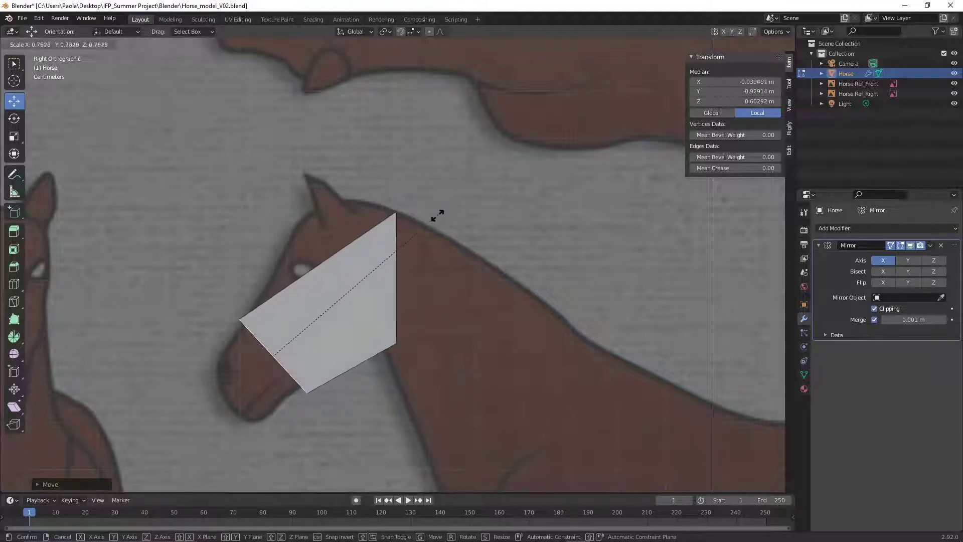
pyautogui.click(416, 245)
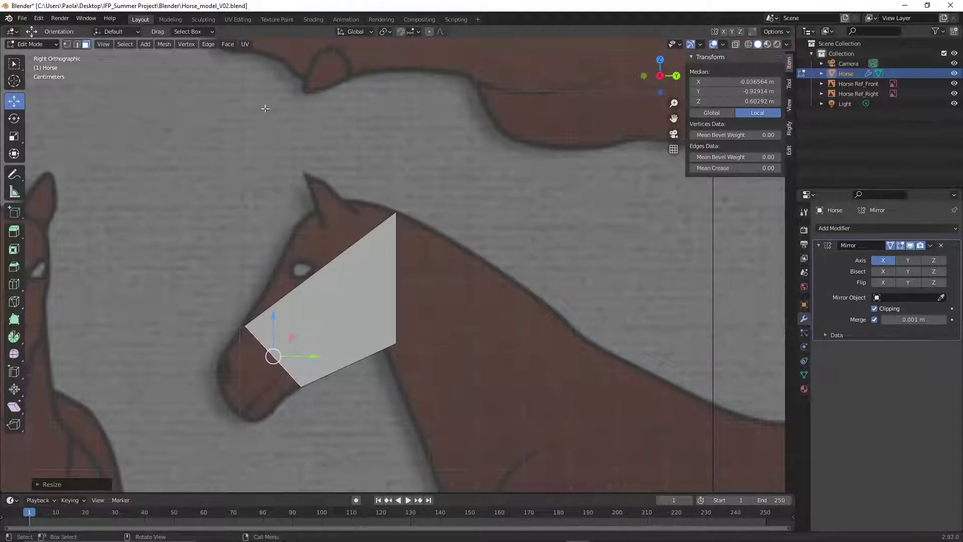
# Select the block's back face and move it forward along Y in the right view to a median Y of about -0.730 m
pyautogui.moveTo(521, 274); pyautogui.dragTo(468, 275, button='middle')
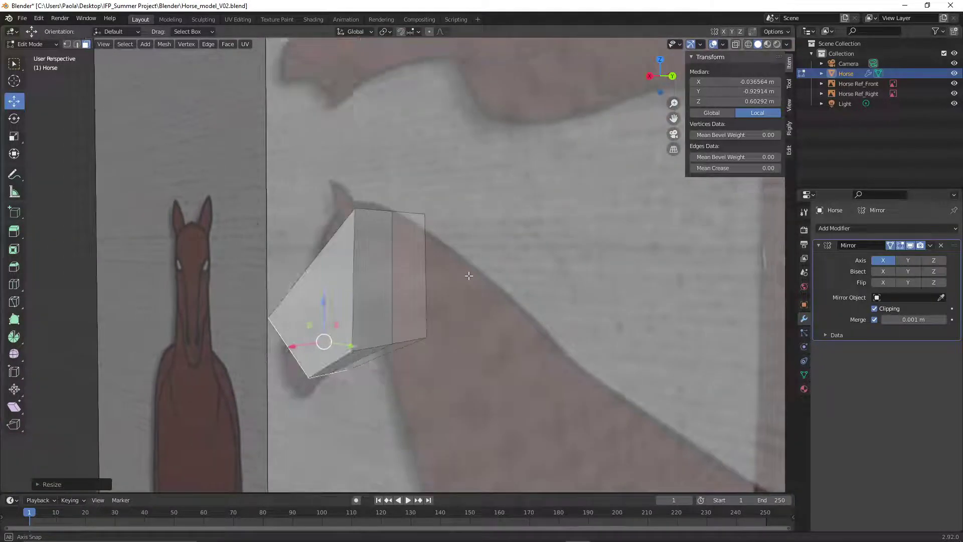
pyautogui.click(377, 271)
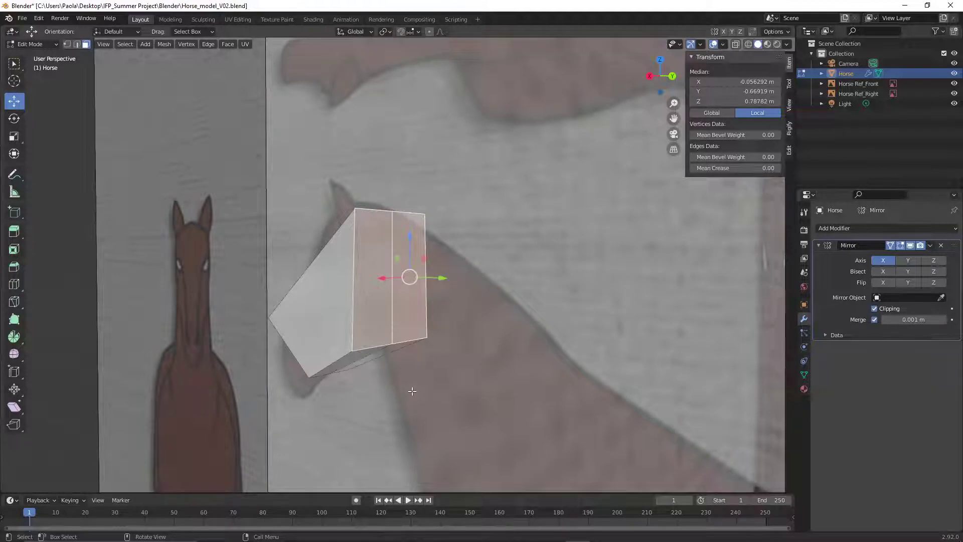
pyautogui.click(103, 44)
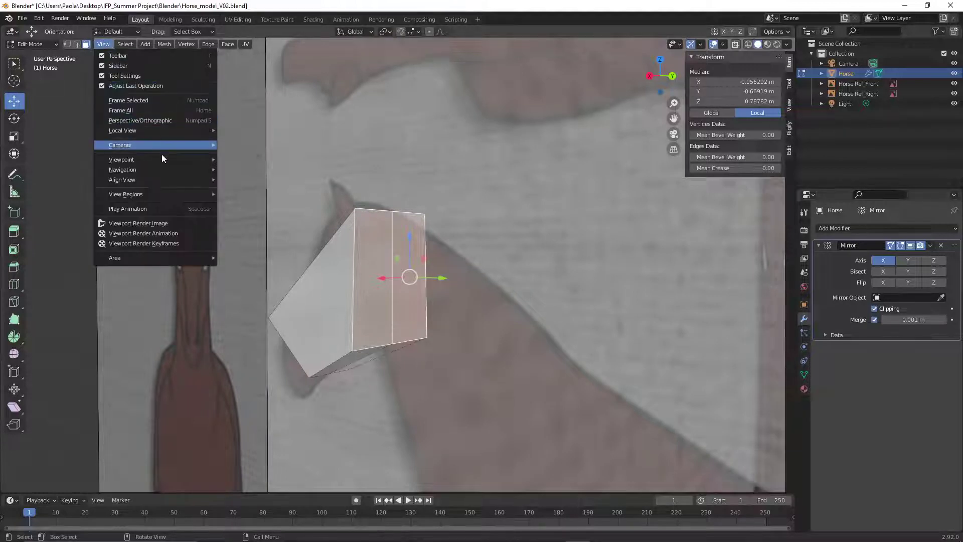
pyautogui.moveTo(164, 164)
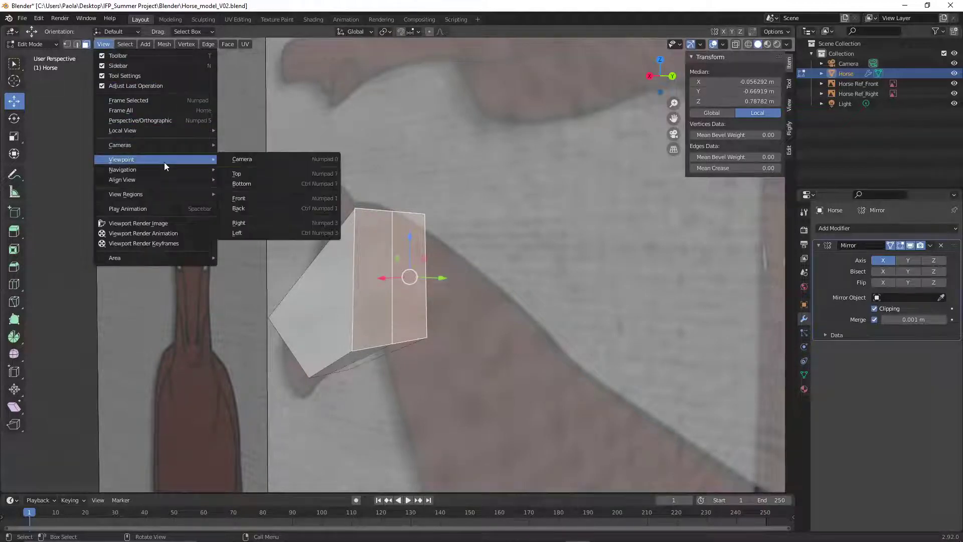
pyautogui.click(258, 222)
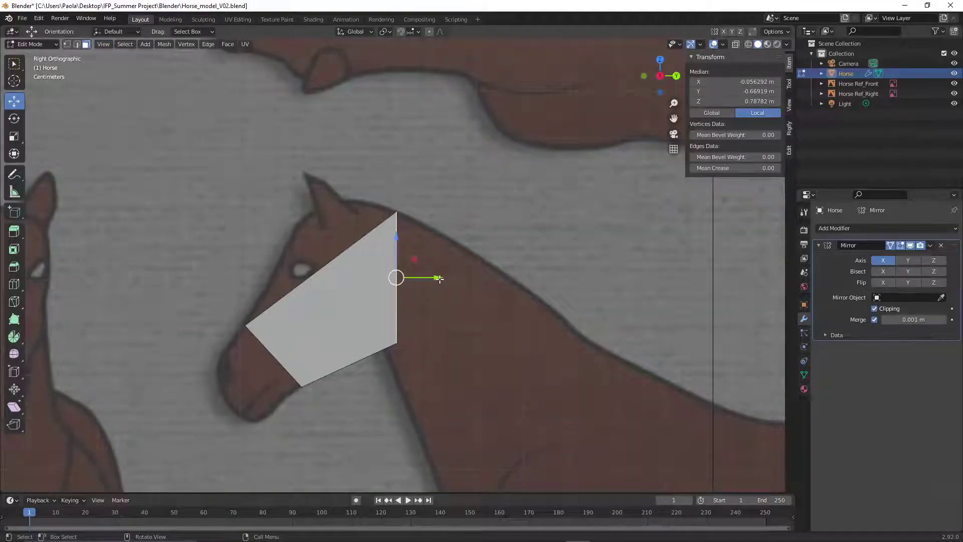
pyautogui.moveTo(438, 280); pyautogui.dragTo(409, 262)
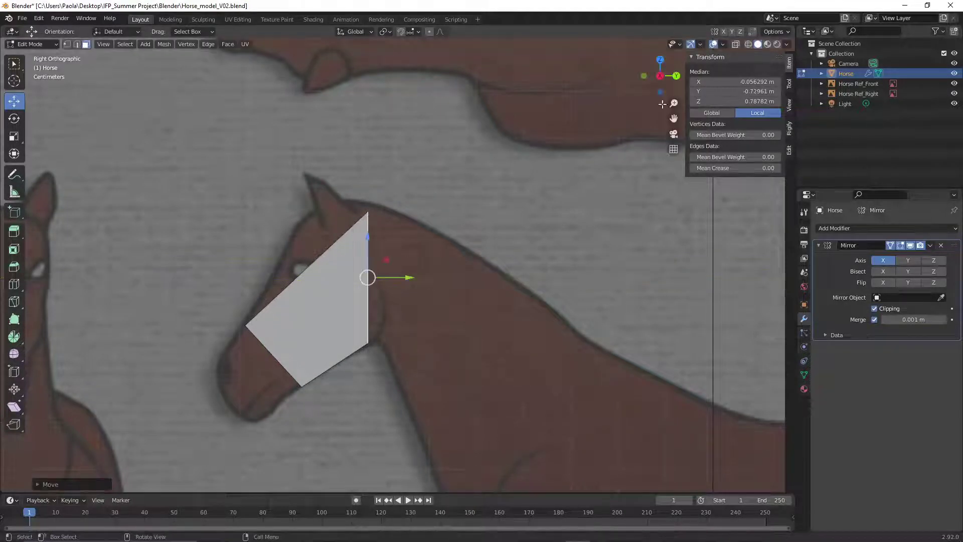
# In wireframe shading, raise the back face to a median Z of about 0.793 m and stretch it along Z to the head outline
pyautogui.click(748, 44)
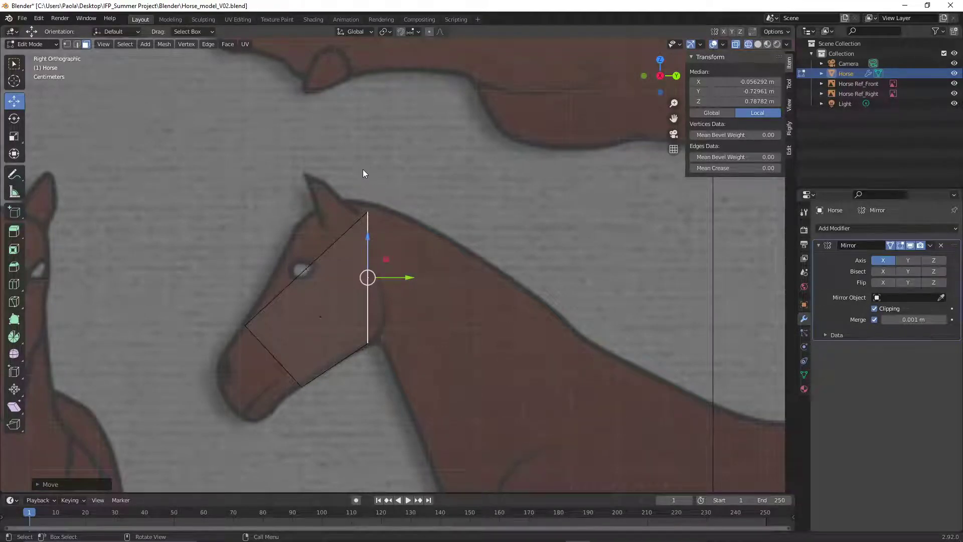
pyautogui.moveTo(367, 240); pyautogui.dragTo(369, 227)
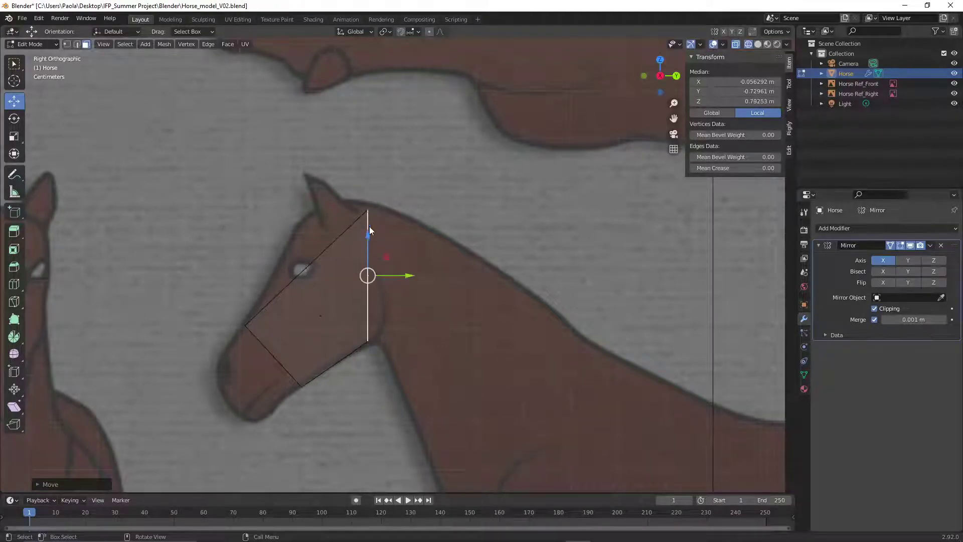
pyautogui.press('s')
pyautogui.press('z')
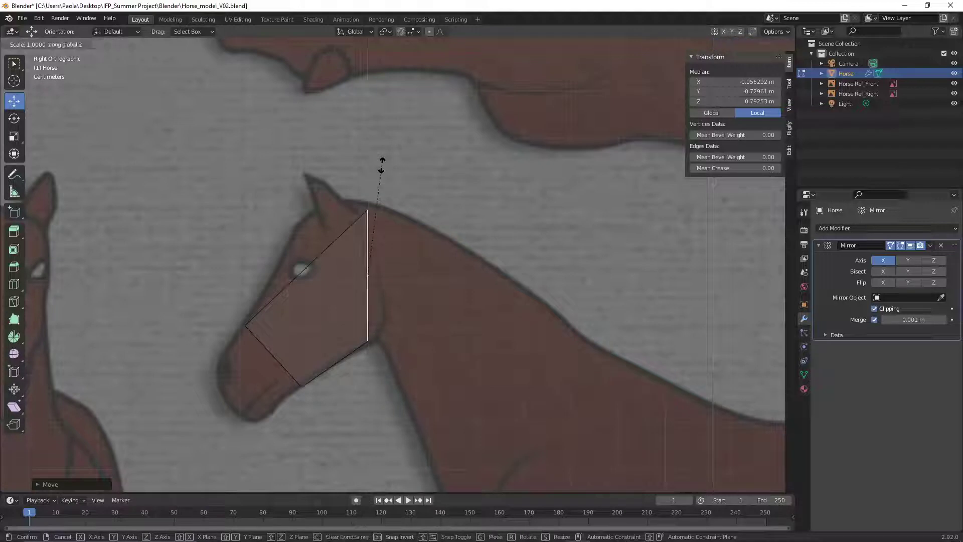
pyautogui.click(379, 154)
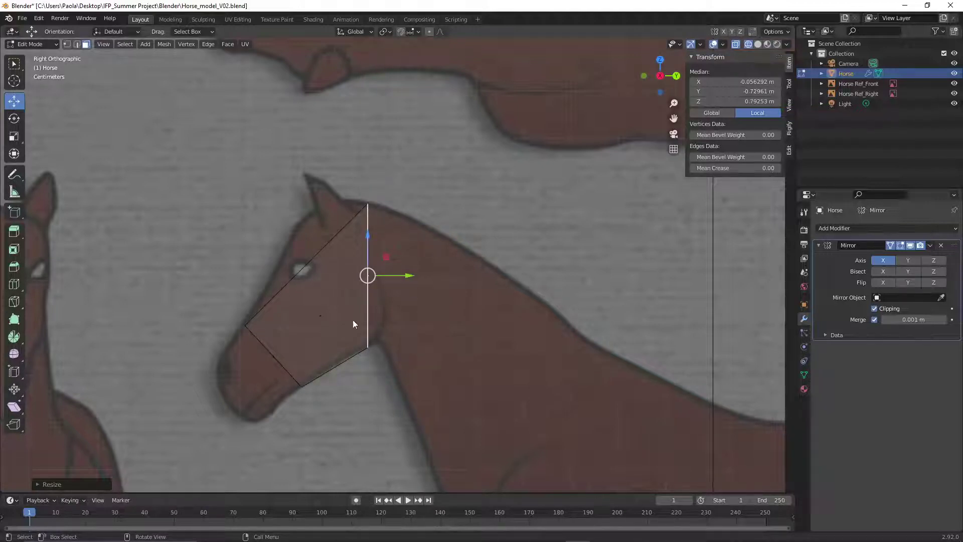
# In solid shading, select the block's tilted front face from the front view and extrude it about 0.15 m along its normal in the right view
pyautogui.click(103, 44)
pyautogui.moveTo(145, 162)
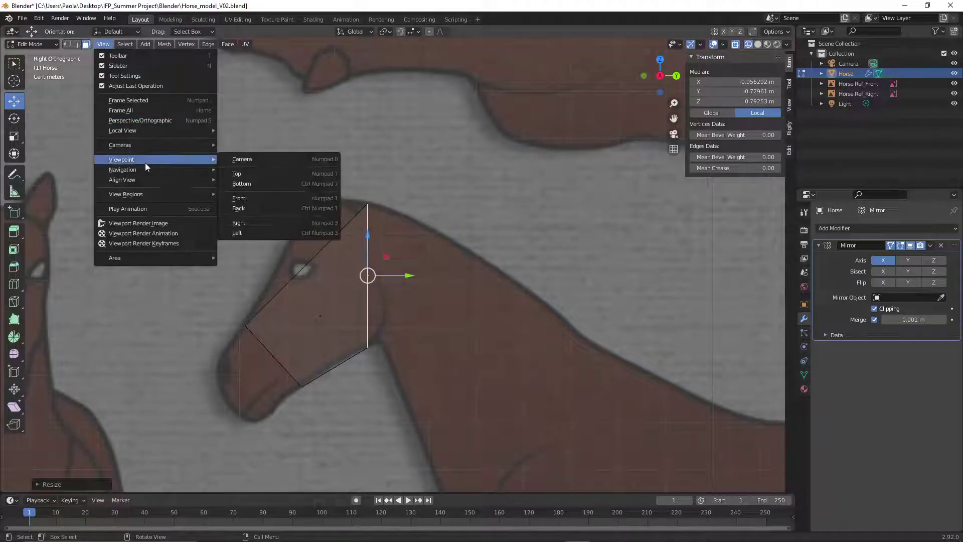
pyautogui.click(246, 198)
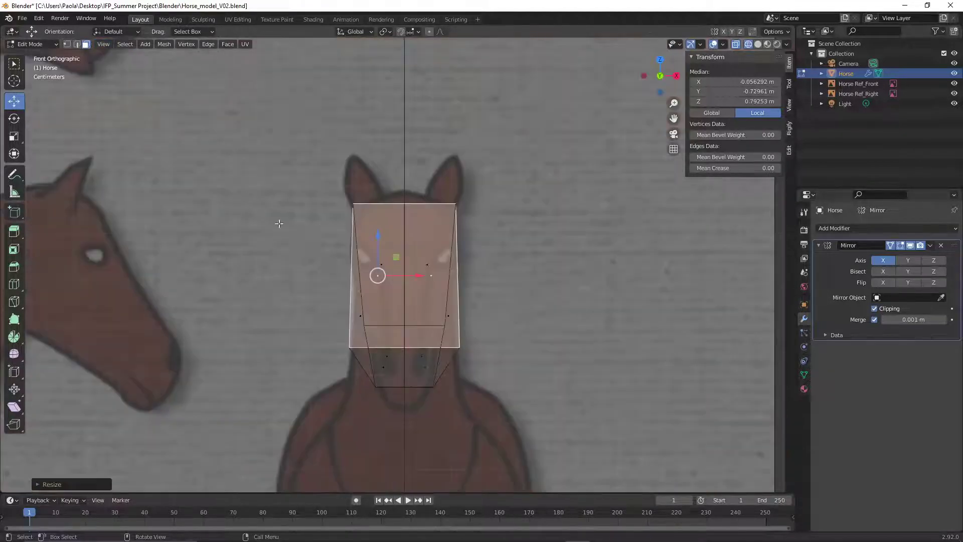
pyautogui.click(757, 44)
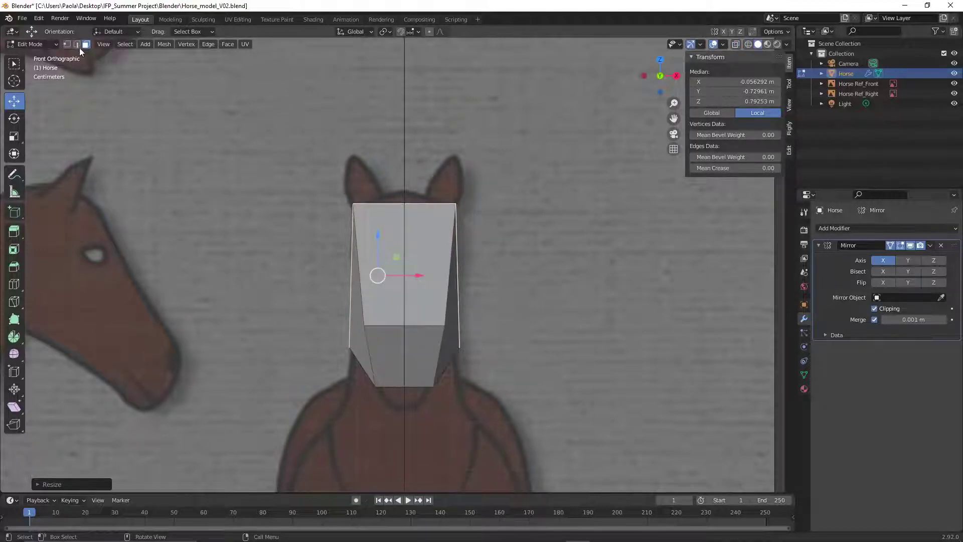
pyautogui.click(423, 359)
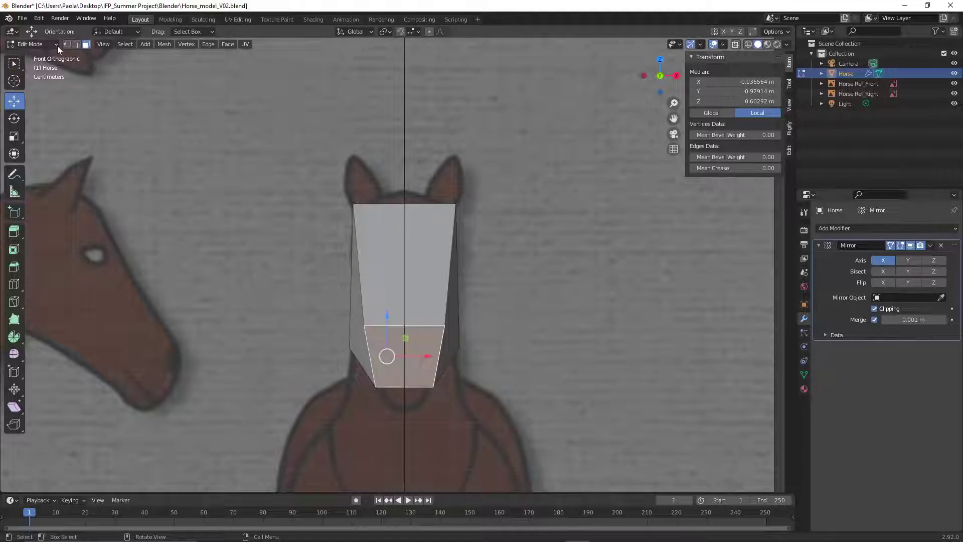
pyautogui.click(105, 44)
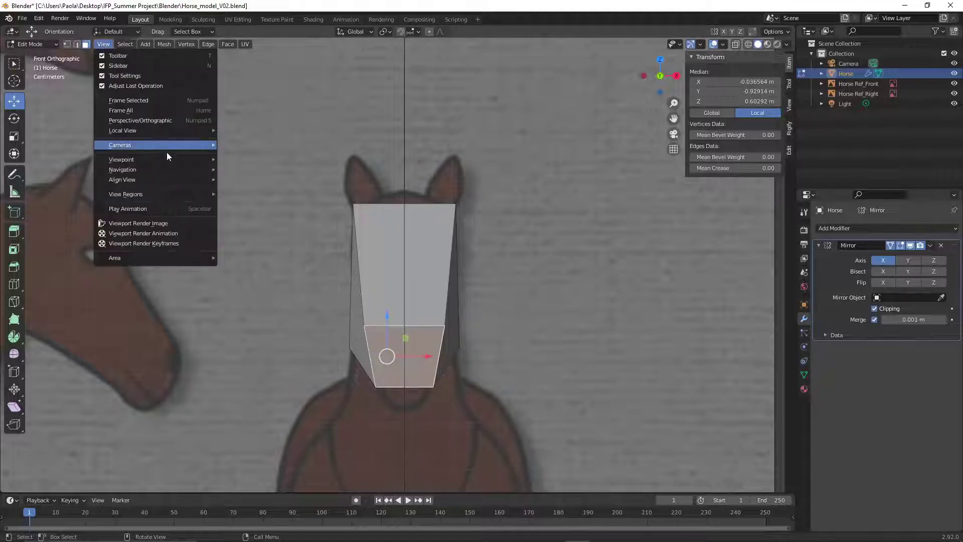
pyautogui.moveTo(166, 159)
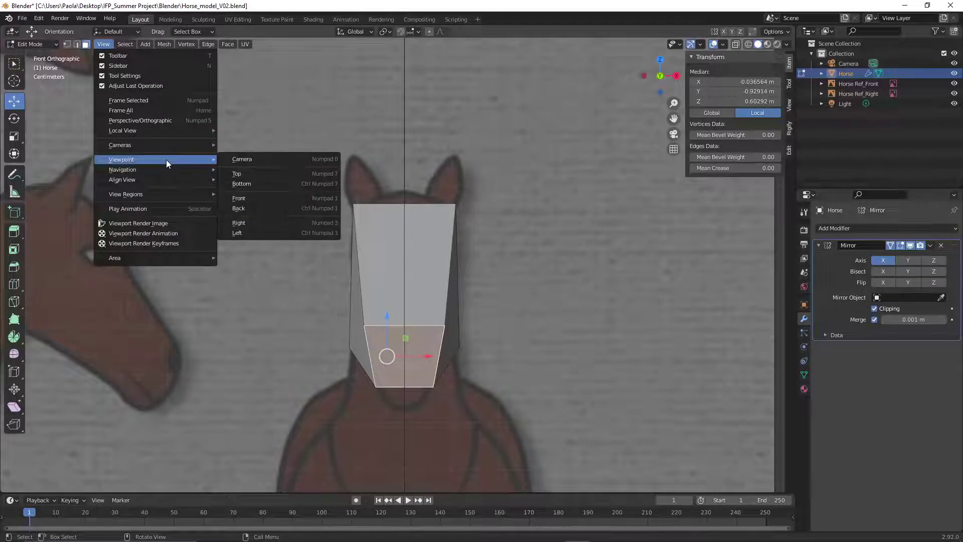
pyautogui.click(261, 222)
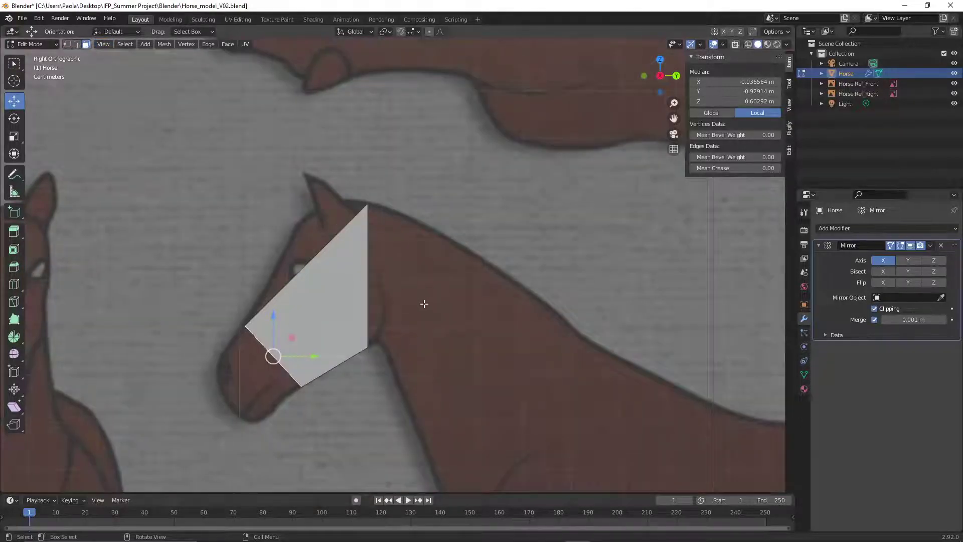
pyautogui.press('e')
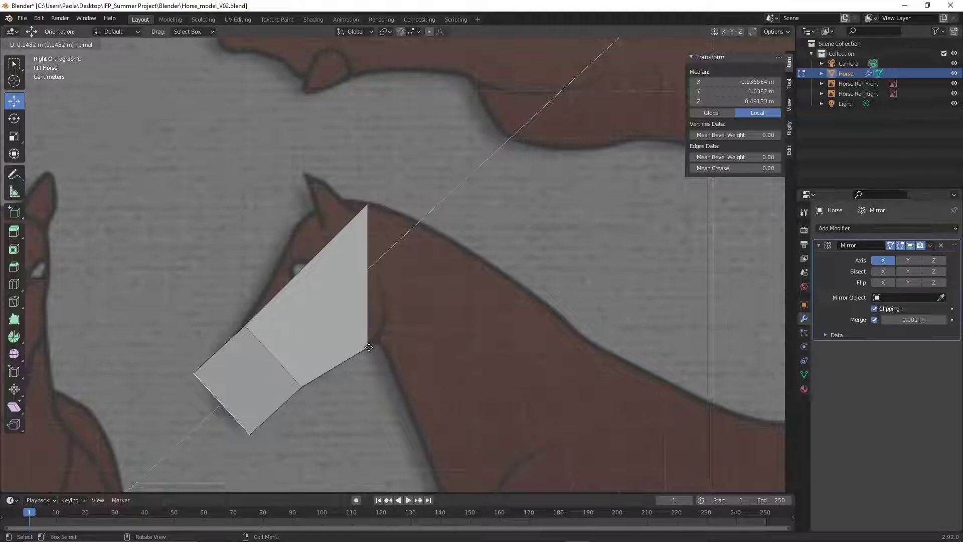
# Extrude the snout's end face about 0.15 m and reposition it over the muzzle in the side reference image
pyautogui.click(368, 347)
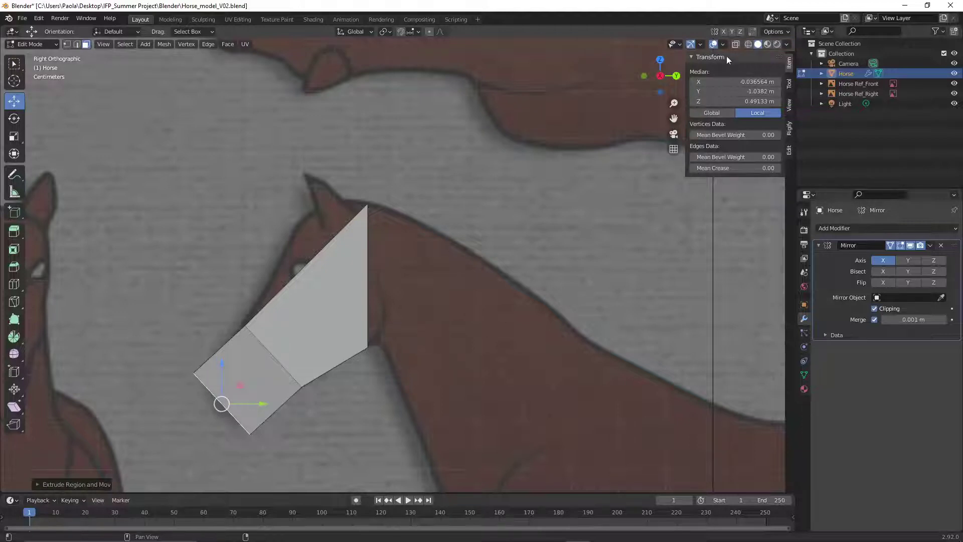
pyautogui.hotkey('alt', 'z')
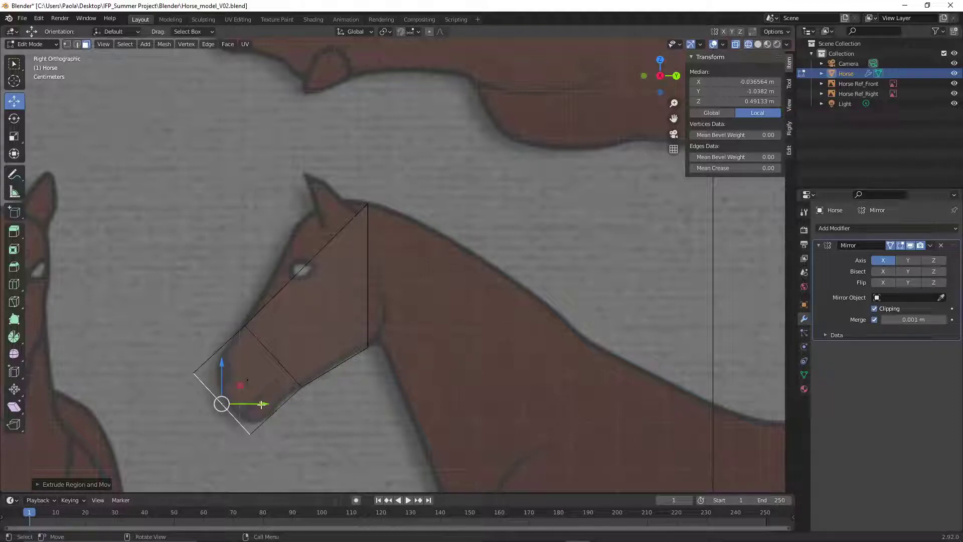
pyautogui.moveTo(261, 403); pyautogui.dragTo(267, 404)
pyautogui.moveTo(225, 368); pyautogui.dragTo(225, 364)
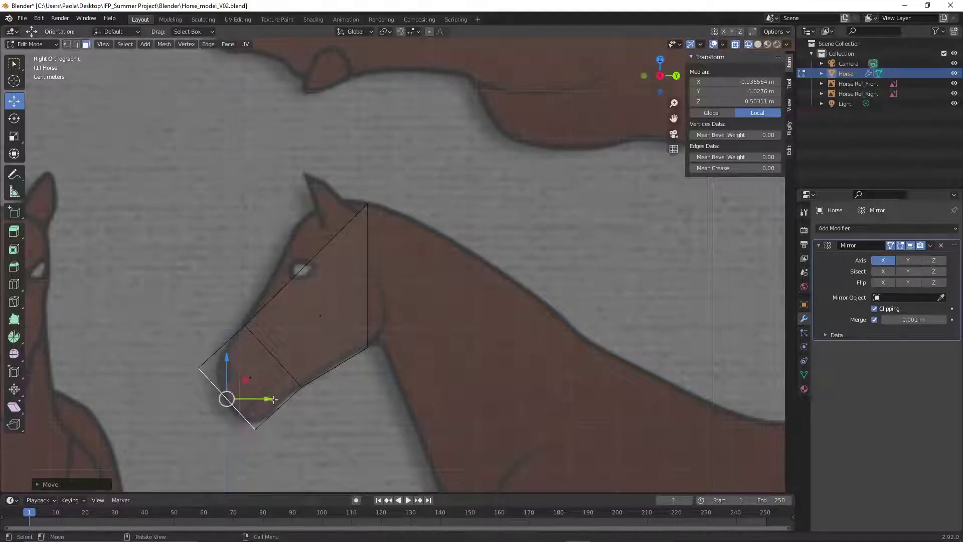
pyautogui.moveTo(267, 399); pyautogui.dragTo(265, 398)
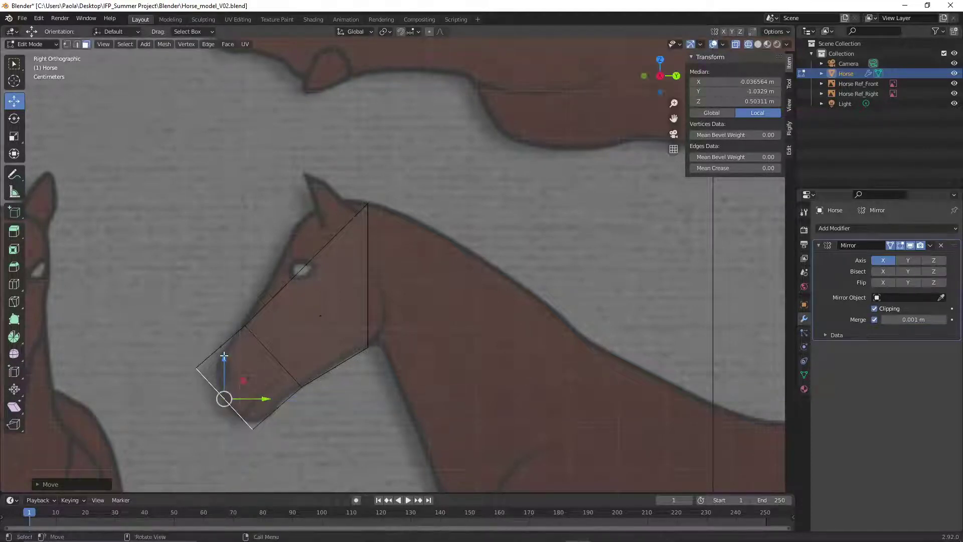
pyautogui.moveTo(224, 358); pyautogui.dragTo(225, 360)
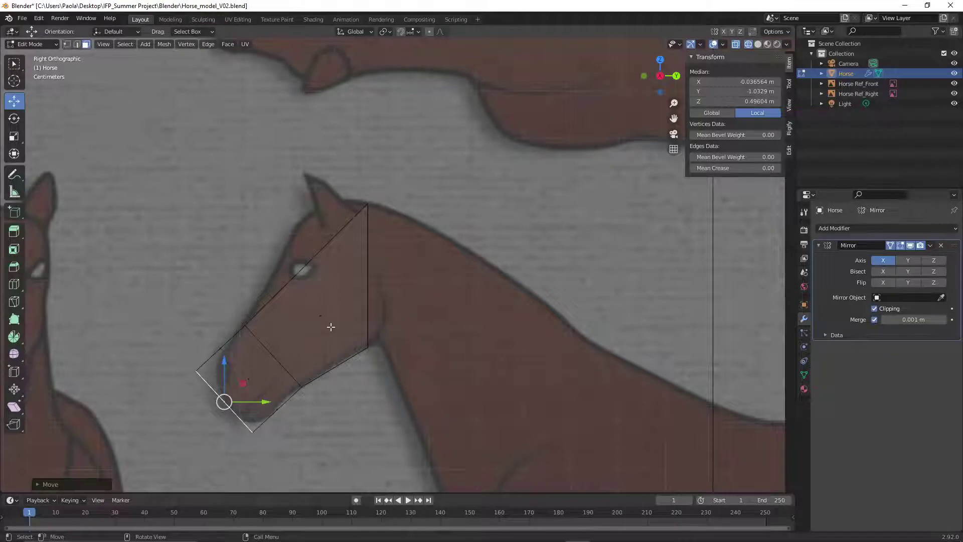
# Scale the muzzle's end face down to about 0.6, deselect it and return to solid shading
pyautogui.press('s')
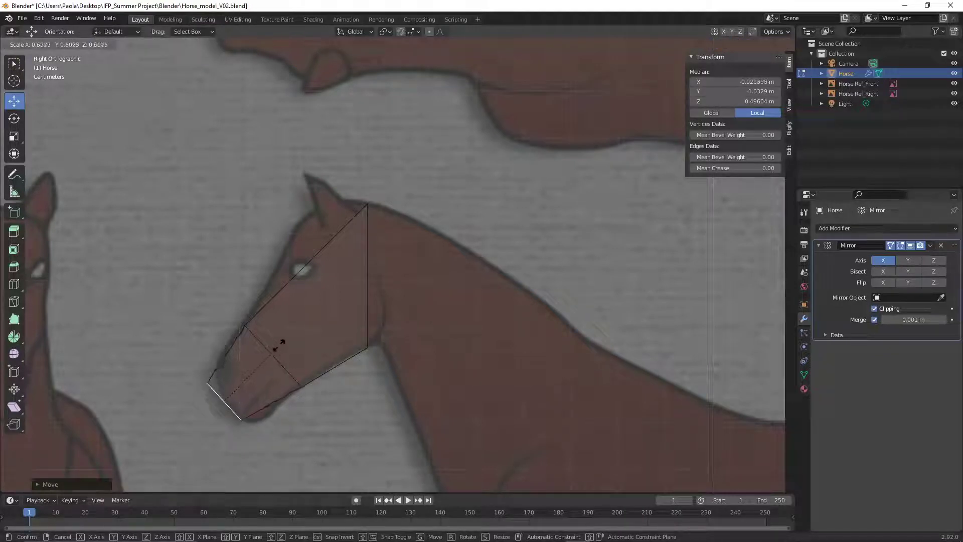
pyautogui.click(280, 341)
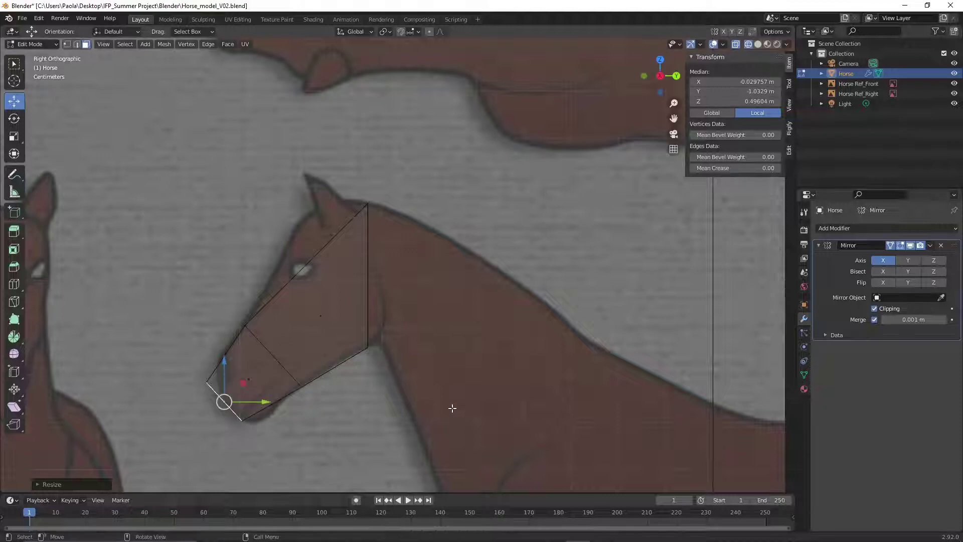
pyautogui.hotkey('alt', 'a')
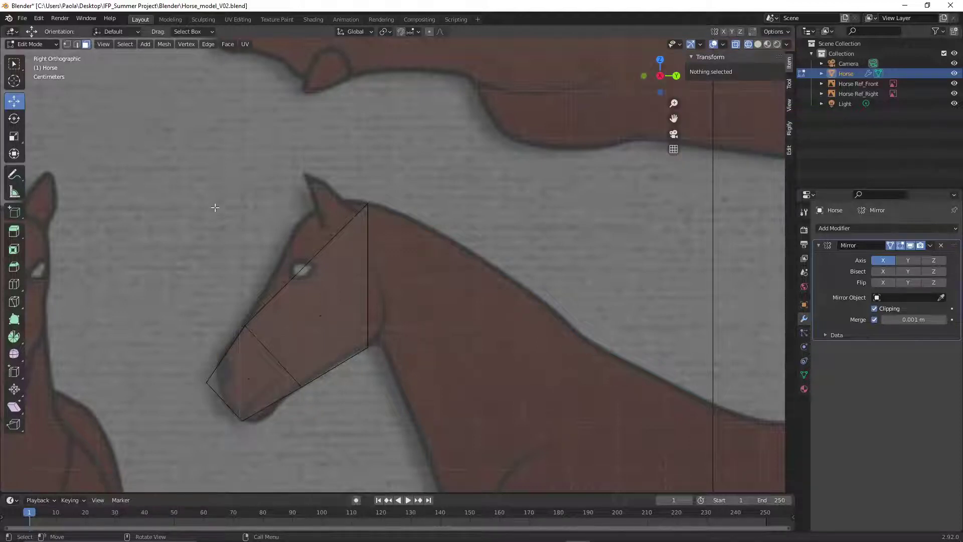
pyautogui.click(759, 44)
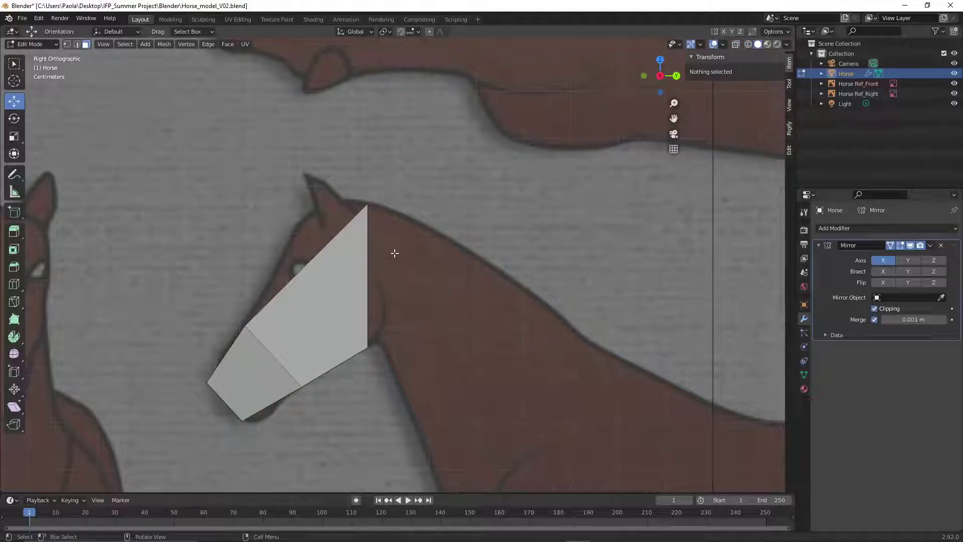
# Extrude the face at the back of the head about 0.064 m toward the neck in the right side view
pyautogui.moveTo(396, 260); pyautogui.dragTo(514, 274, button='middle')
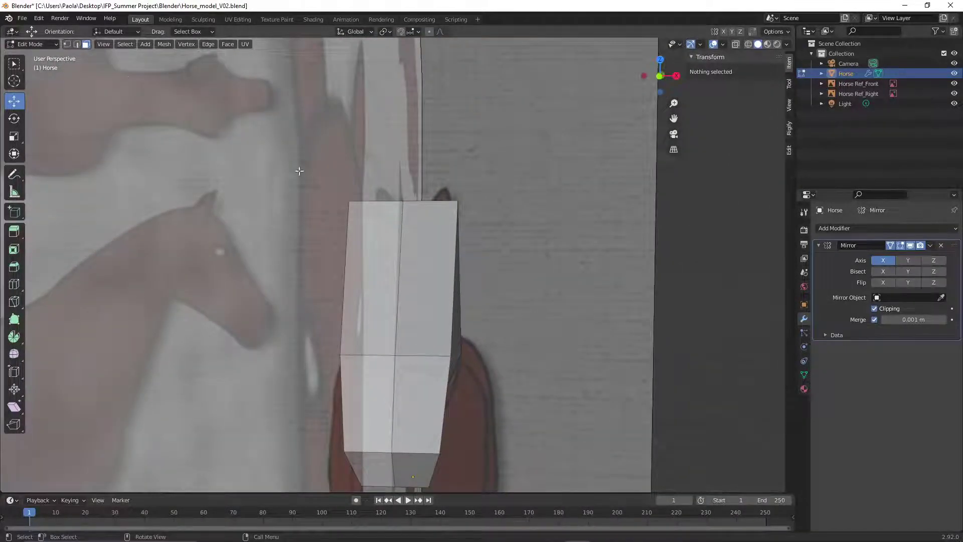
pyautogui.click(104, 45)
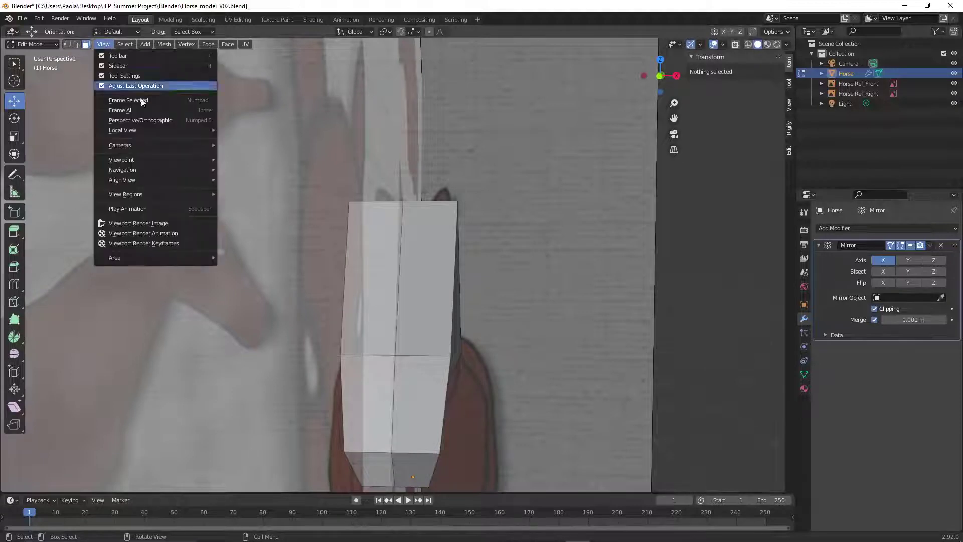
pyautogui.moveTo(193, 161)
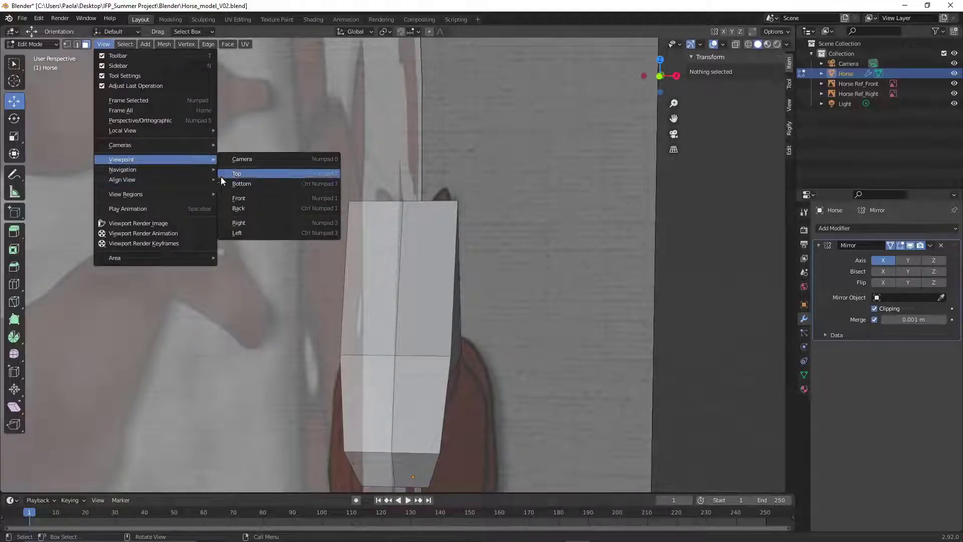
pyautogui.click(254, 222)
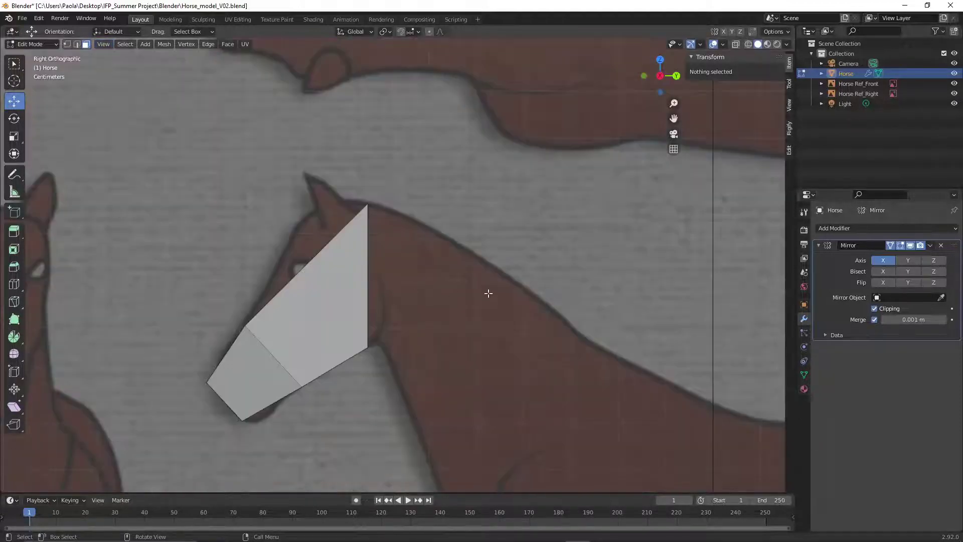
pyautogui.moveTo(488, 291); pyautogui.dragTo(437, 296, button='middle')
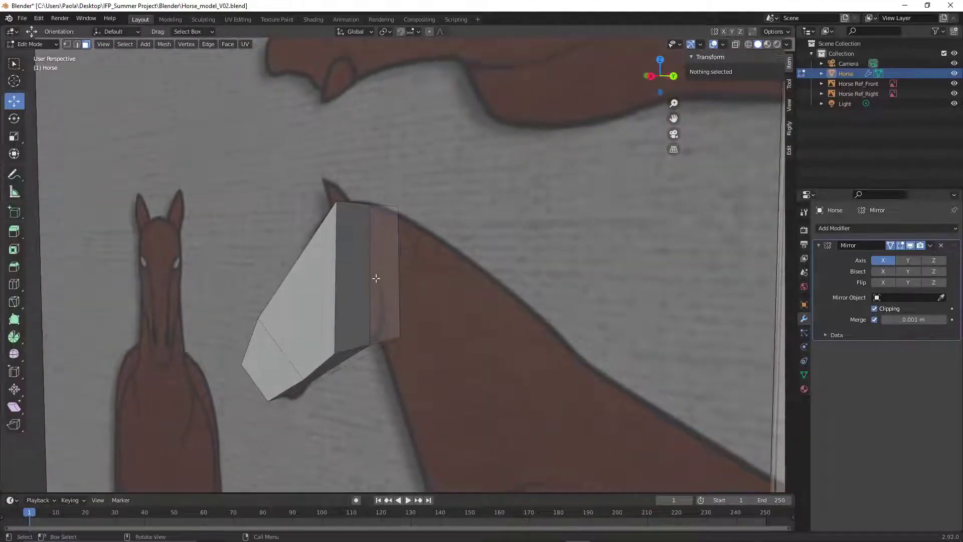
pyautogui.click(353, 269)
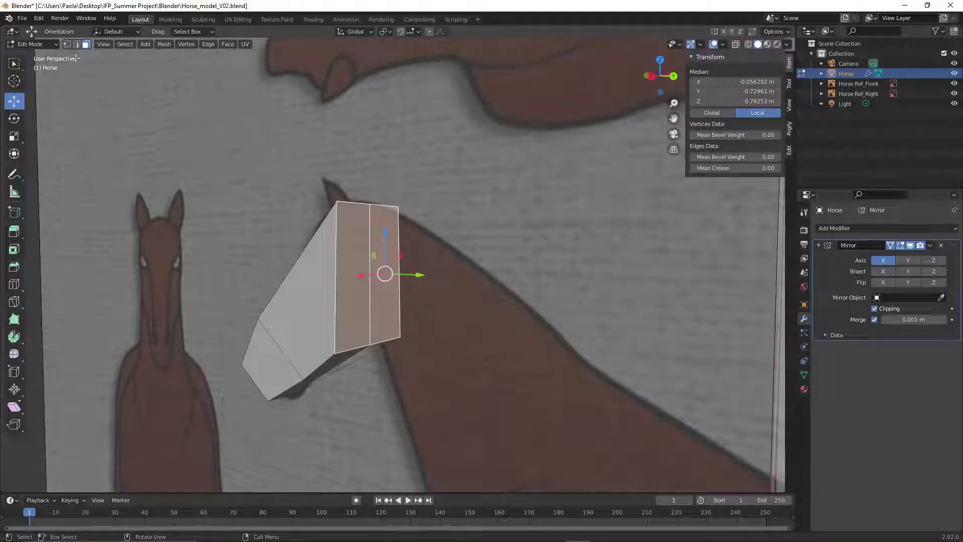
pyautogui.click(104, 45)
pyautogui.moveTo(170, 161)
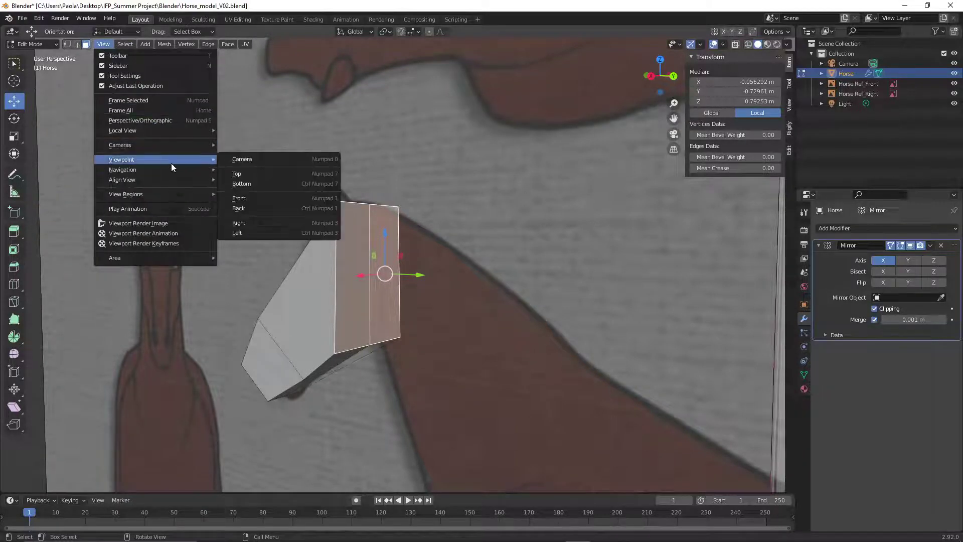
pyautogui.click(259, 222)
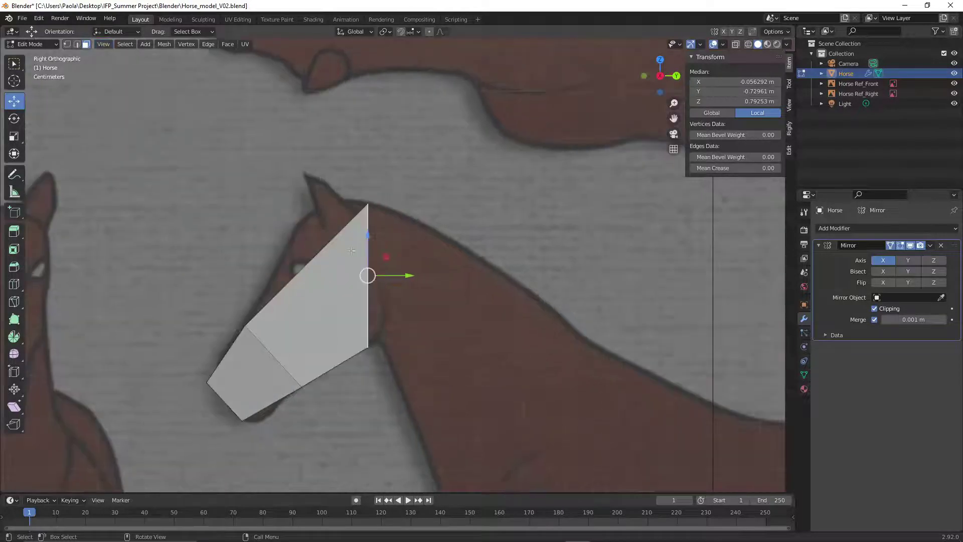
pyautogui.press('e')
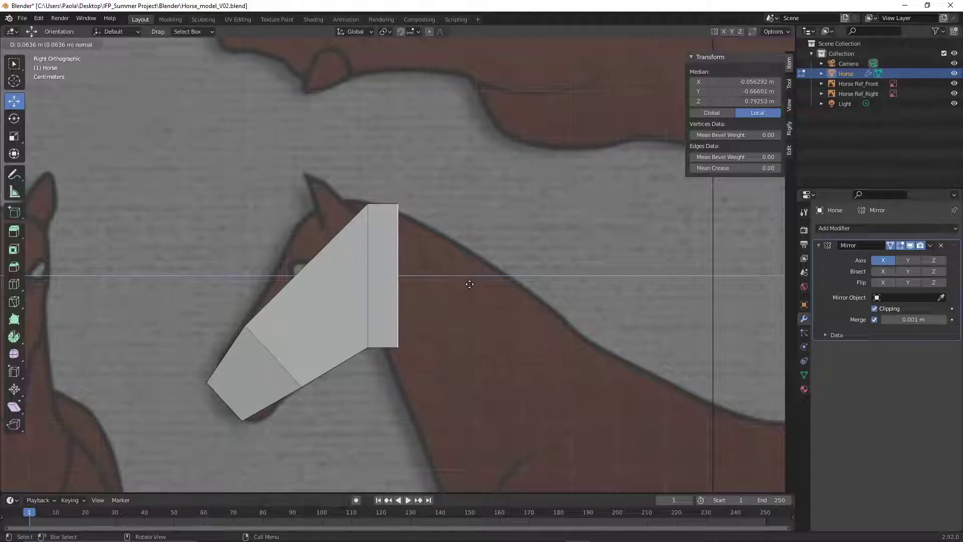
pyautogui.click(470, 283)
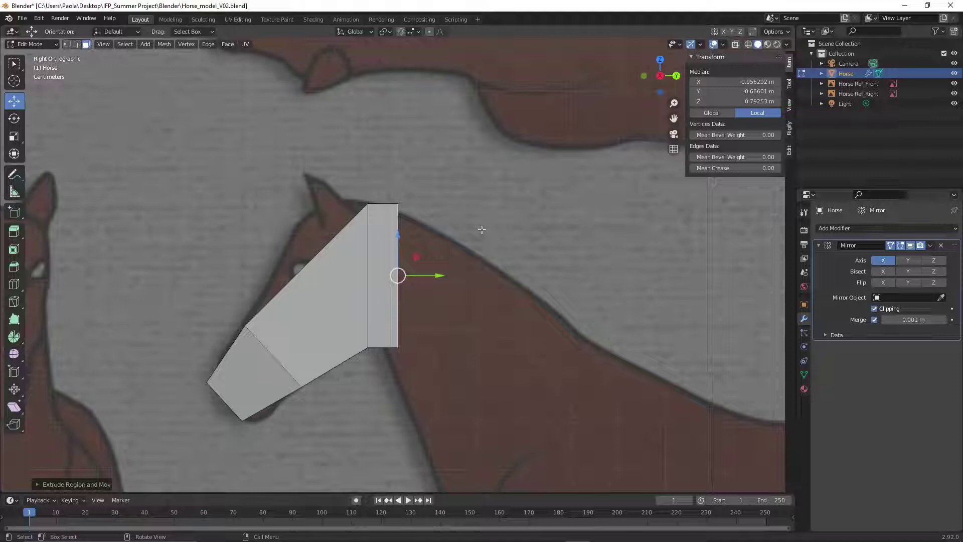
# Rotate the newly extruded neck face about -14° around the global X axis
pyautogui.press('r')
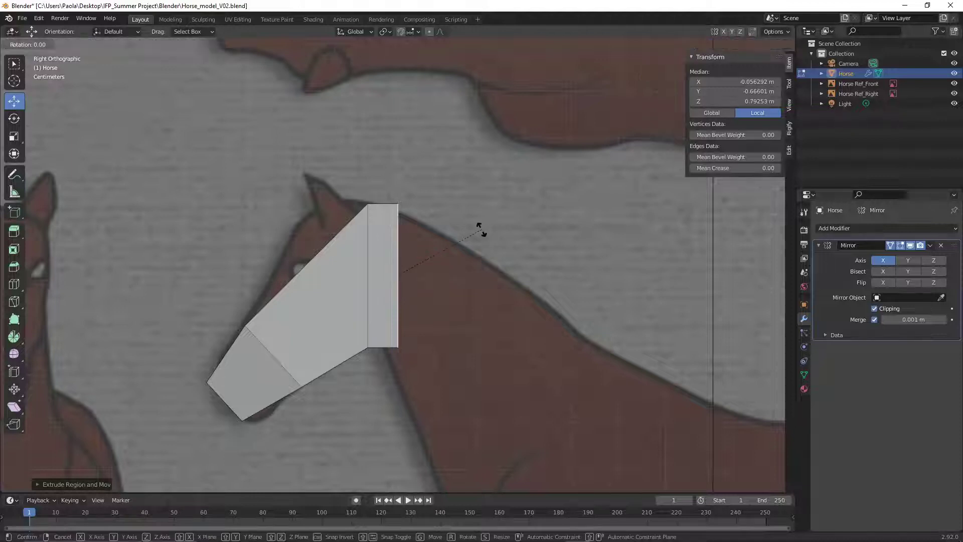
pyautogui.press('x')
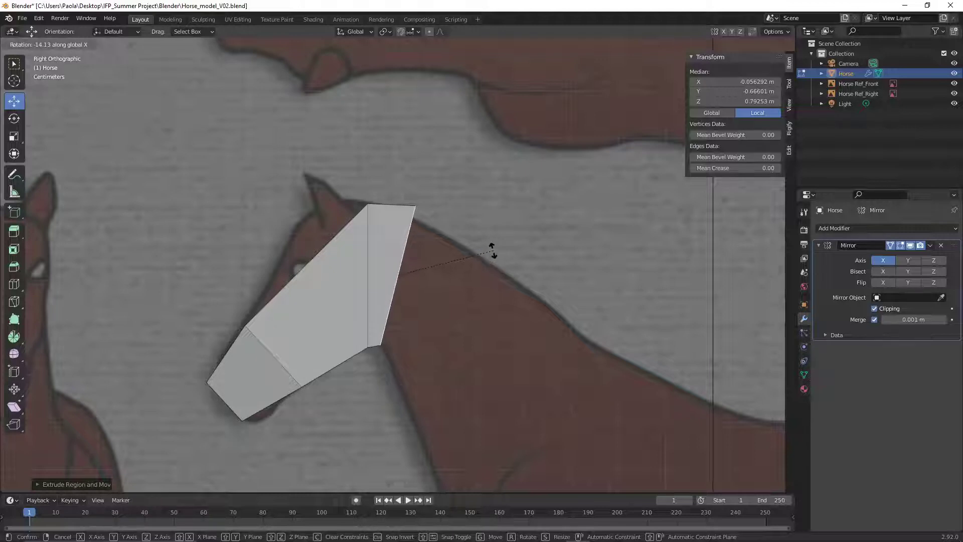
pyautogui.click(493, 249)
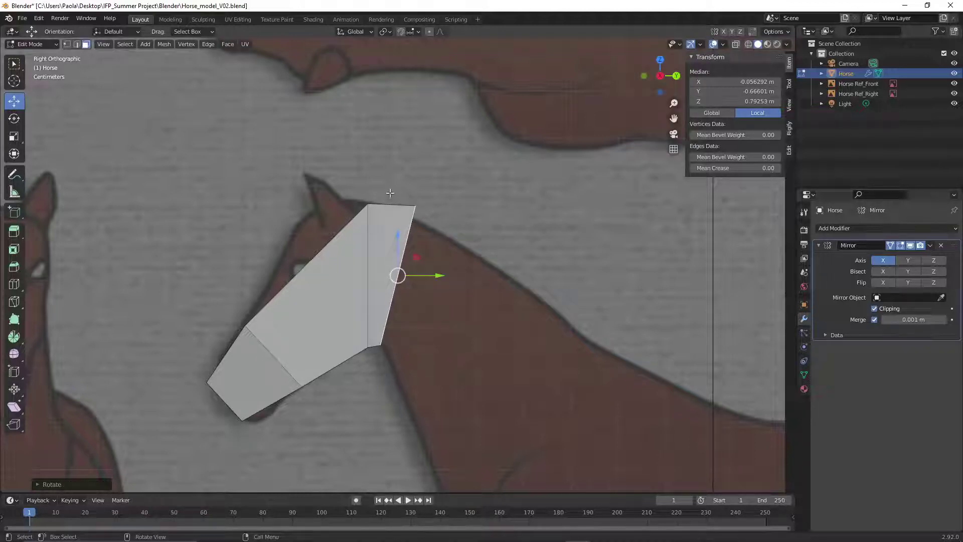
# Lower the upper edge of the neck face about 0.03 m along Z to meet the neckline in the side reference
pyautogui.click(77, 44)
pyautogui.click(521, 270)
pyautogui.moveTo(542, 230); pyautogui.dragTo(397, 220, button='middle')
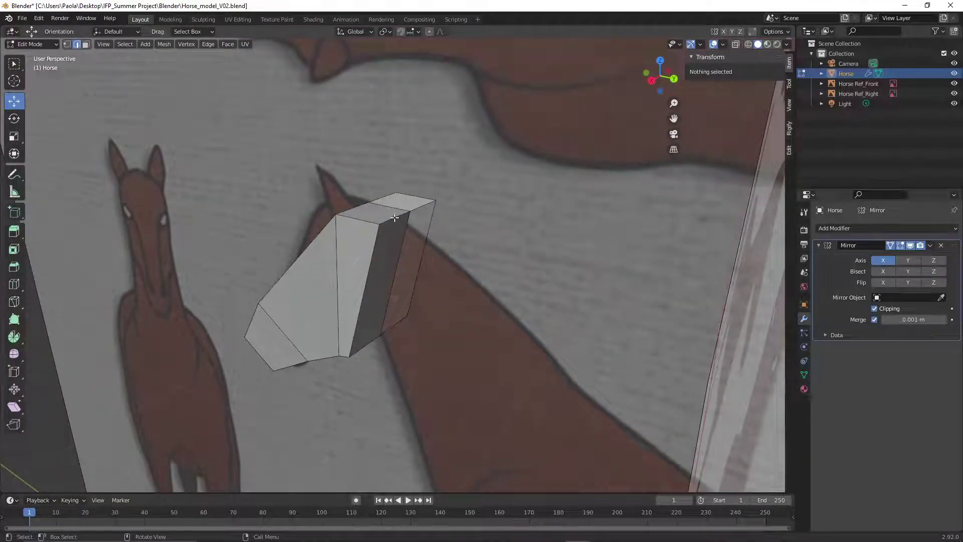
pyautogui.click(395, 217)
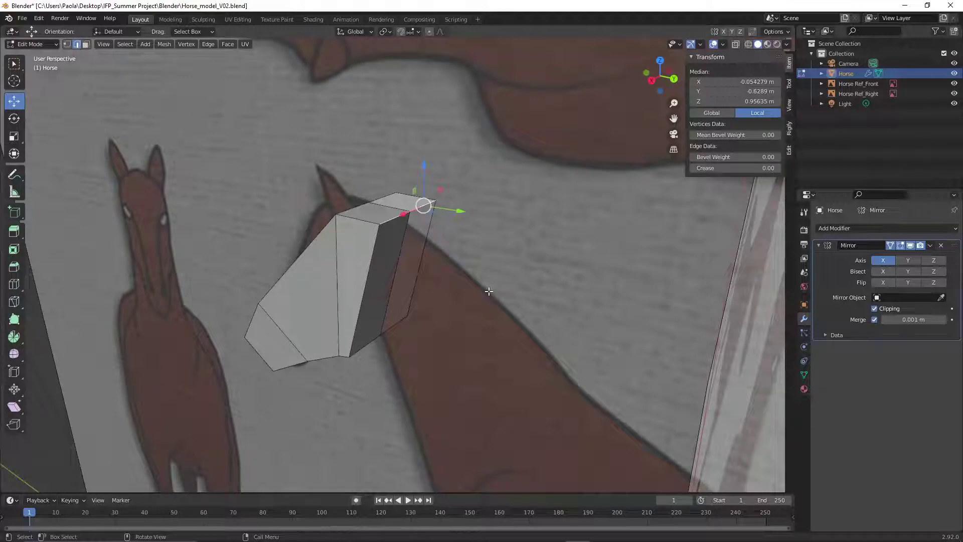
pyautogui.click(103, 44)
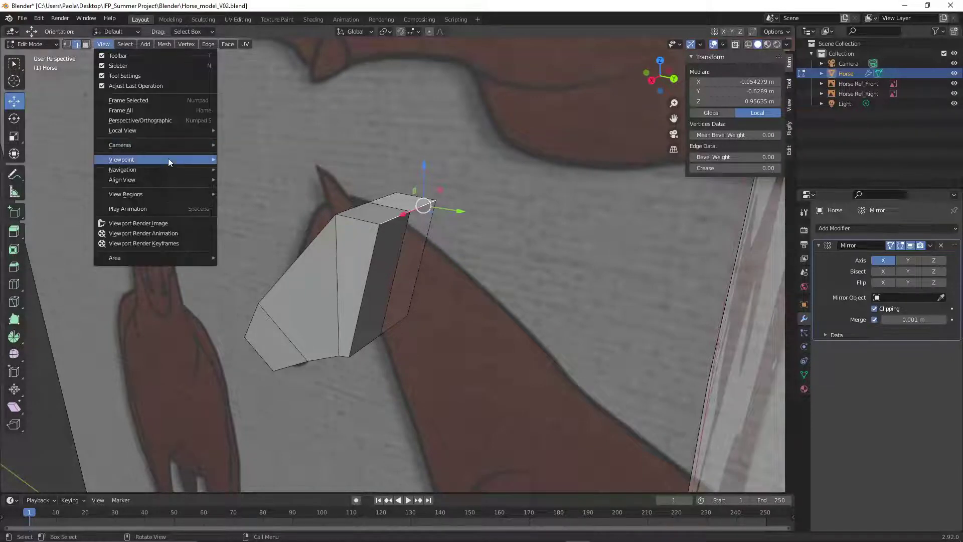
pyautogui.moveTo(167, 158)
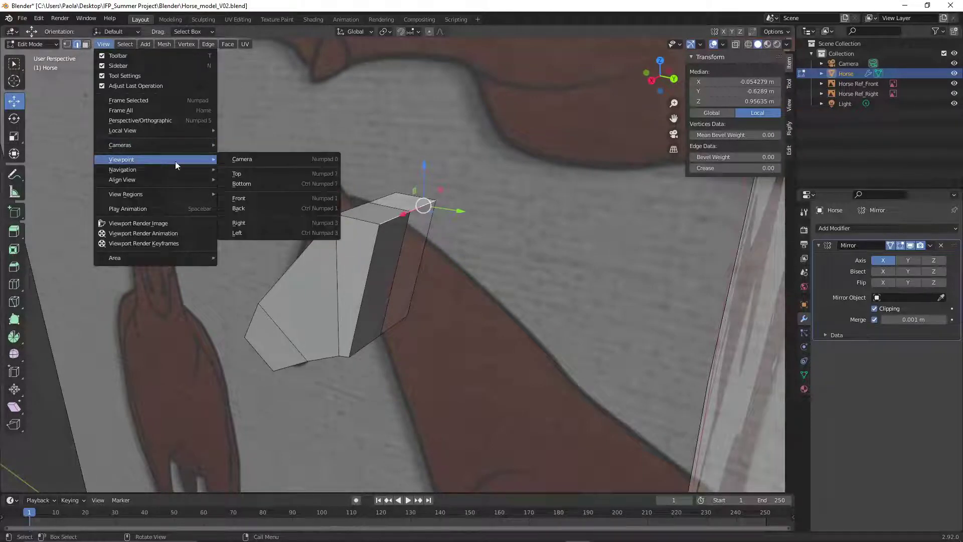
pyautogui.click(253, 222)
pyautogui.moveTo(419, 164); pyautogui.dragTo(417, 180)
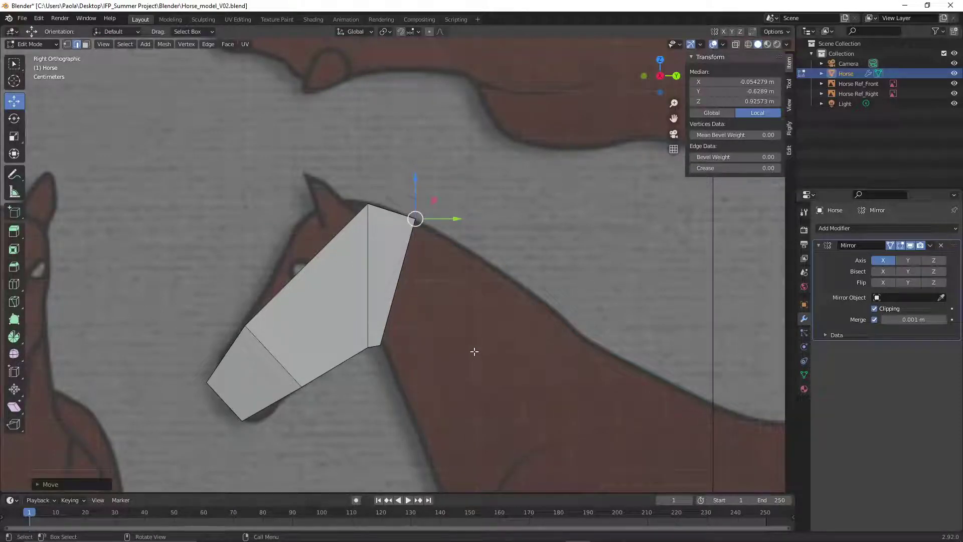
# Compare the head block's proportions with the front and right side reference images
pyautogui.click(104, 45)
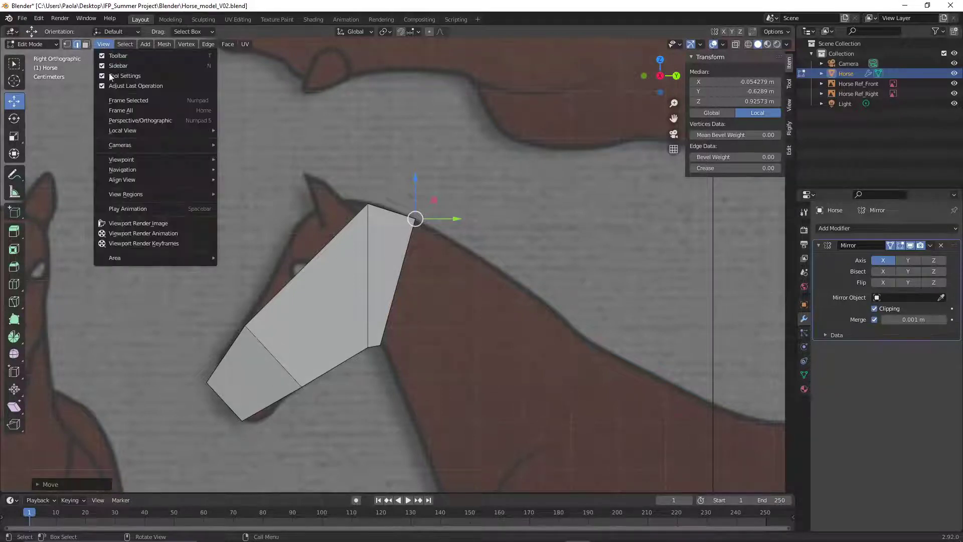
pyautogui.moveTo(166, 160)
pyautogui.click(243, 195)
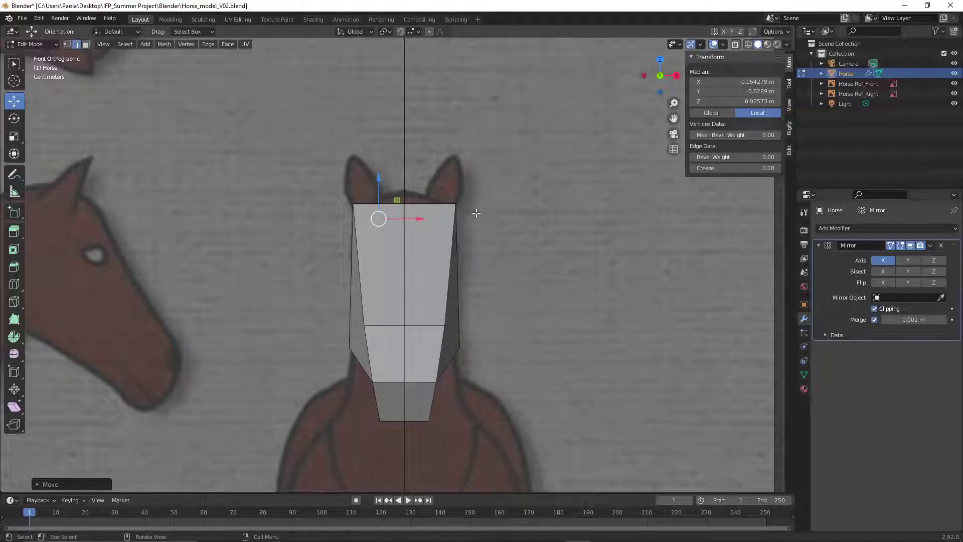
pyautogui.moveTo(473, 215); pyautogui.dragTo(479, 257, button='middle')
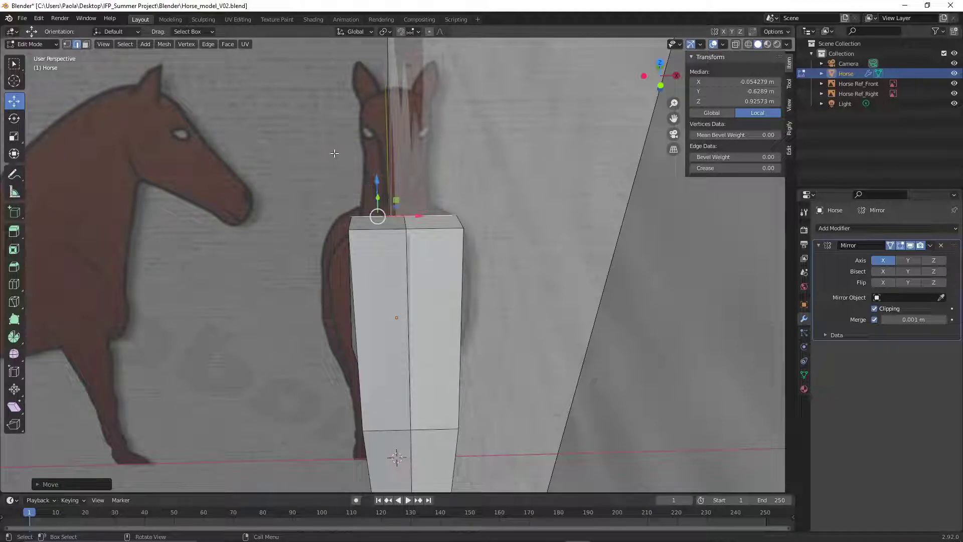
pyautogui.click(106, 44)
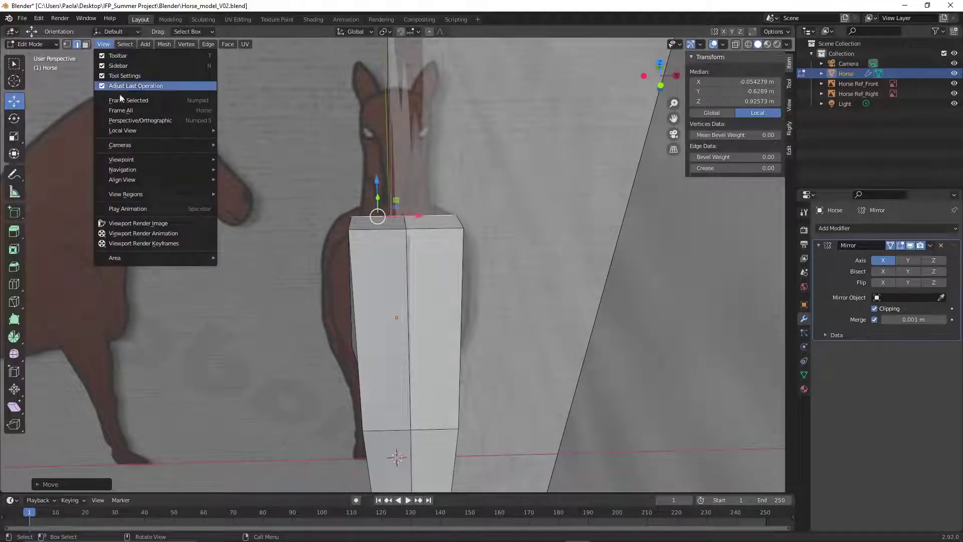
pyautogui.moveTo(144, 160)
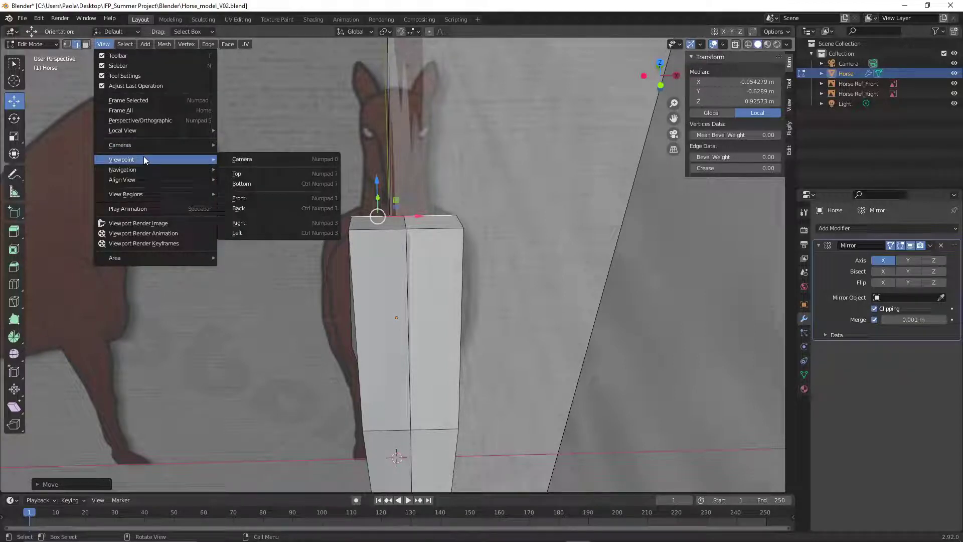
pyautogui.click(251, 222)
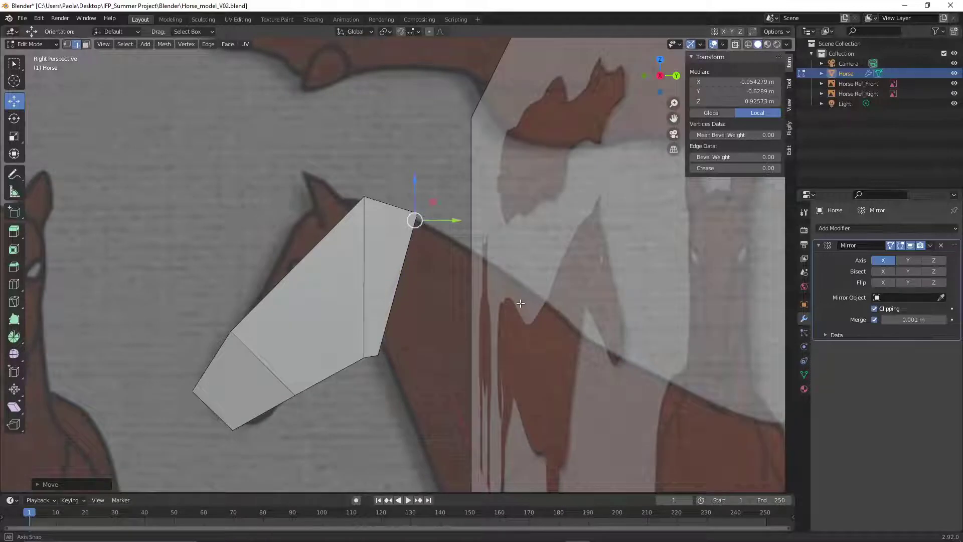
# Extrude the face at the back of the short neck section about 0.28 m along global Y in the right side view
pyautogui.moveTo(525, 312); pyautogui.dragTo(458, 297, button='middle')
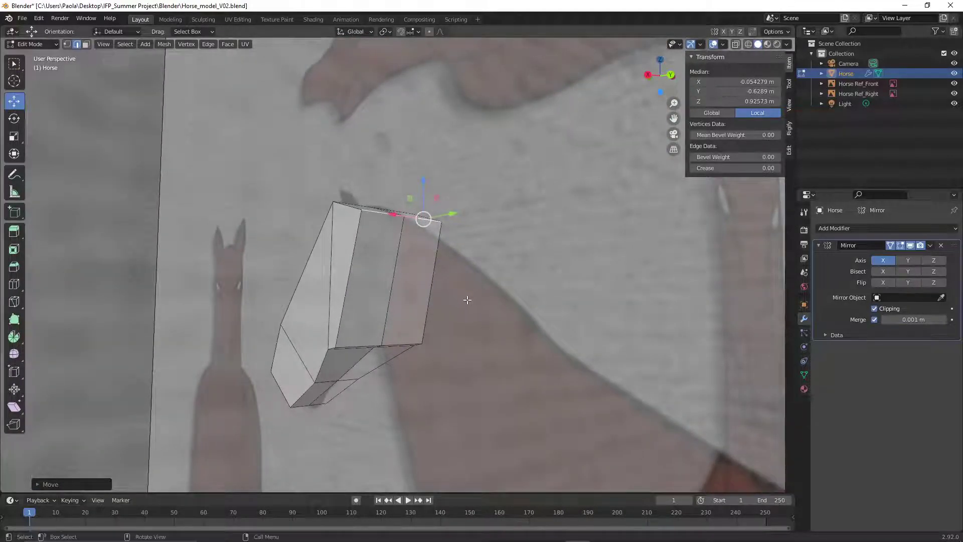
pyautogui.click(86, 44)
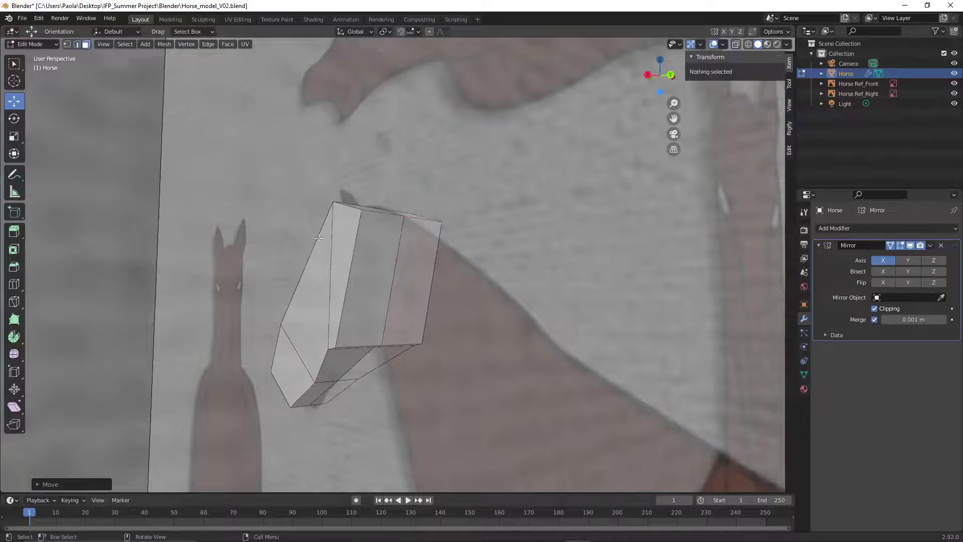
pyautogui.click(376, 272)
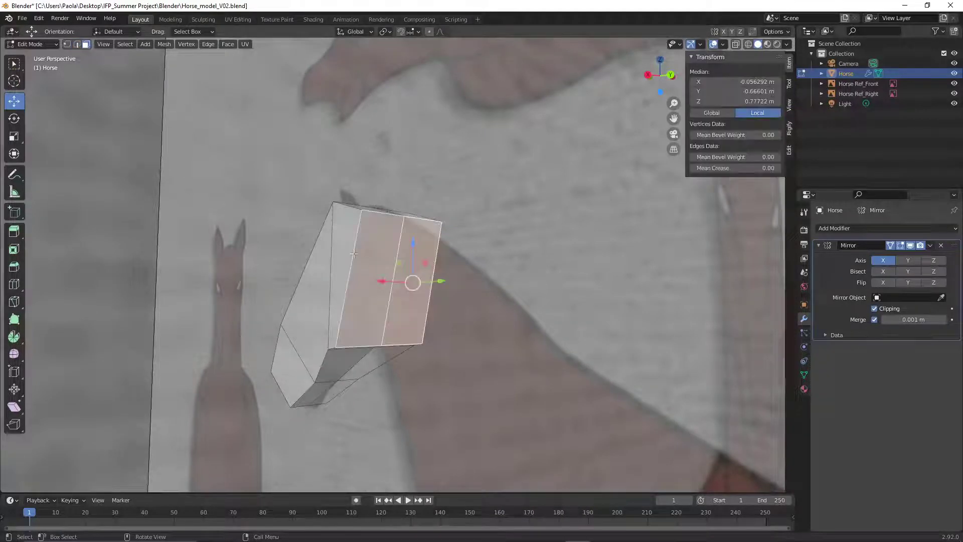
pyautogui.click(104, 46)
pyautogui.moveTo(157, 159)
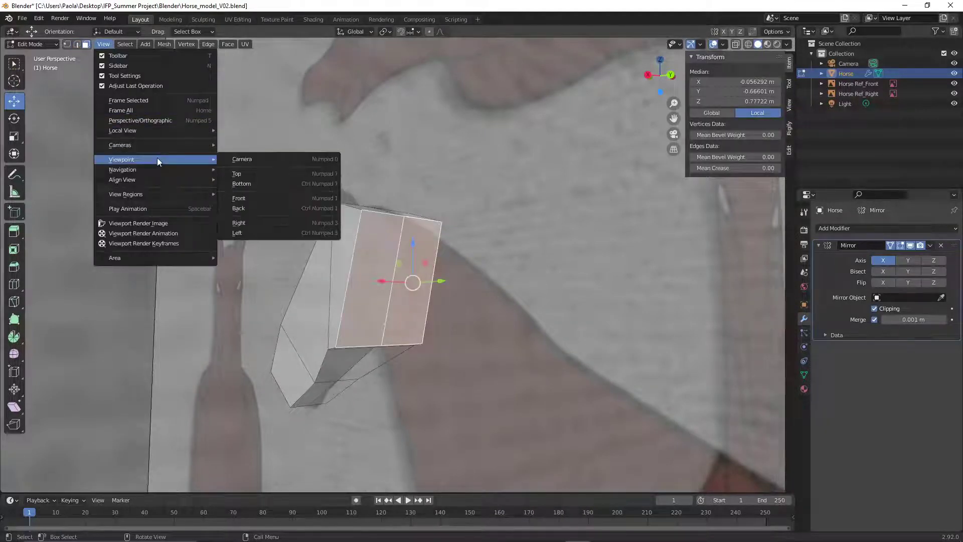
pyautogui.click(272, 223)
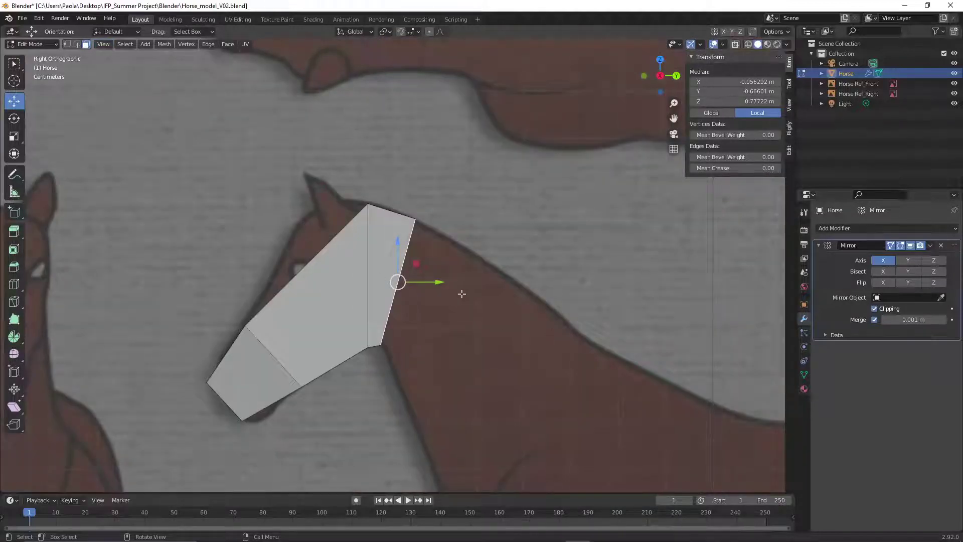
pyautogui.press('e')
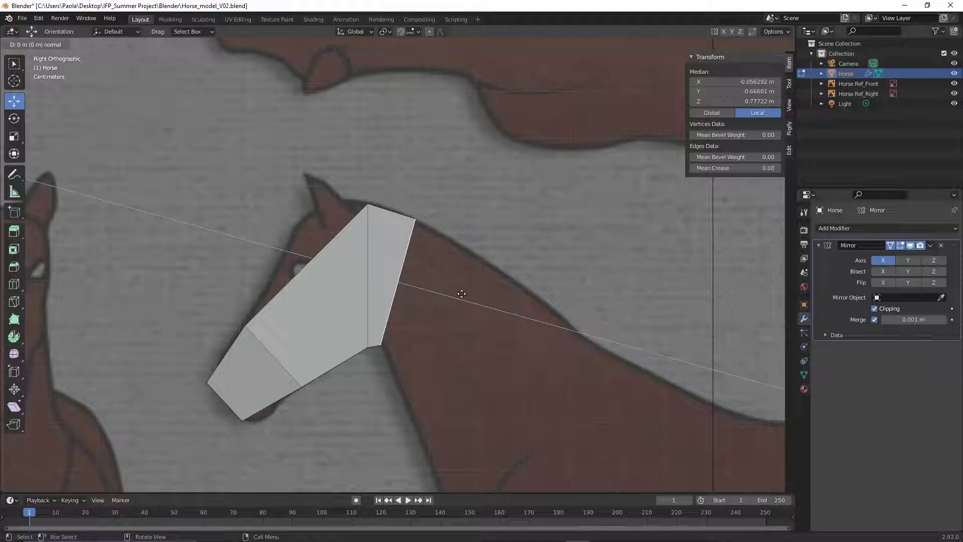
pyautogui.press('x')
pyautogui.press('y')
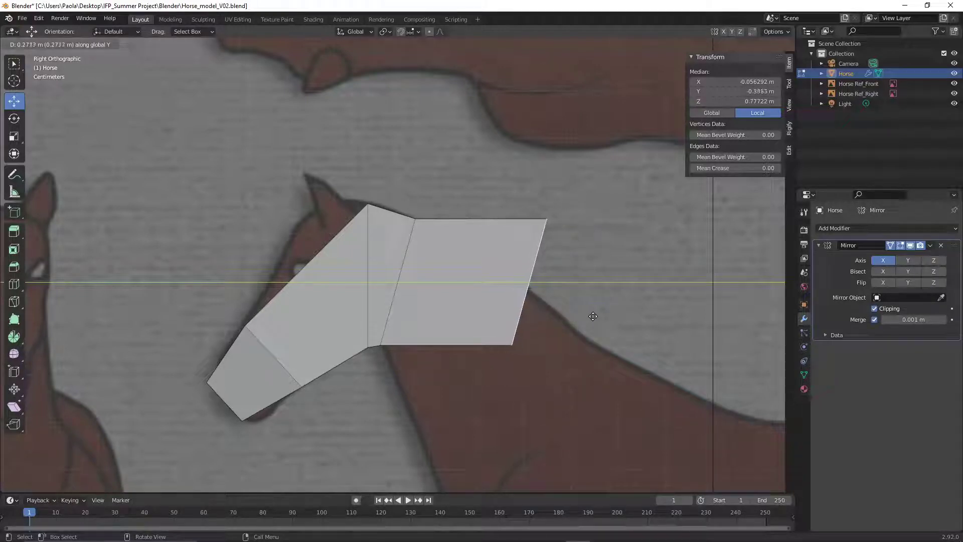
pyautogui.click(592, 316)
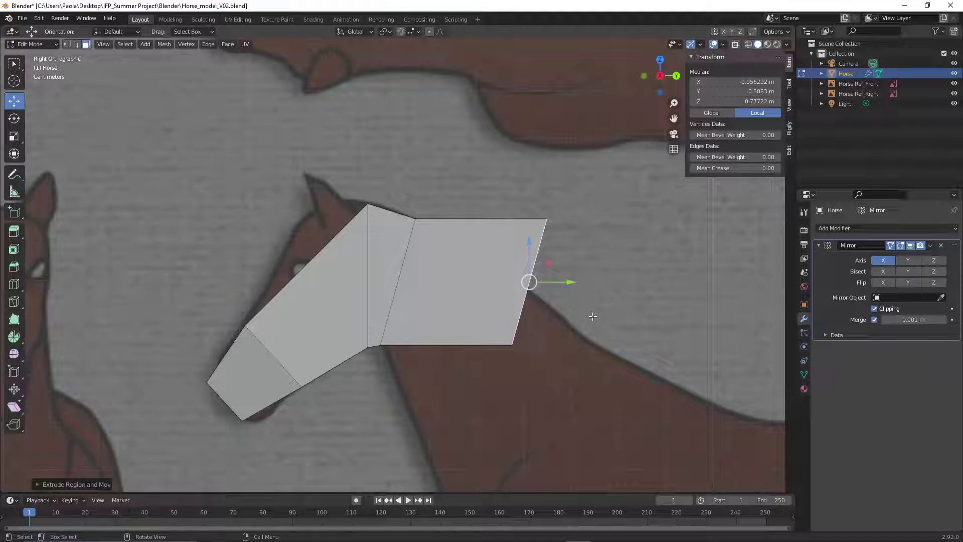
# Lower the extruded neck face about 0.34 m along Z and rotate it around global X to slope across the neck base
pyautogui.scroll(-3, 592, 315)
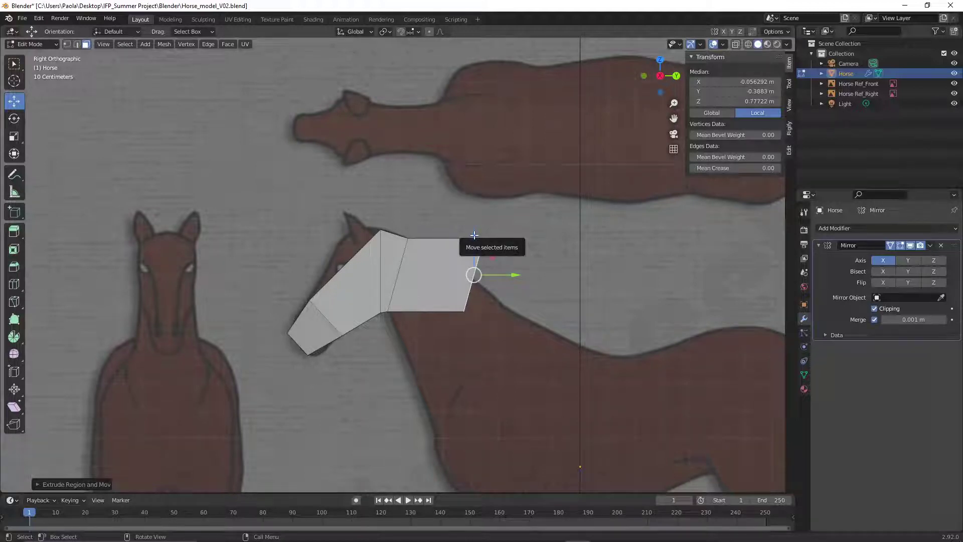
pyautogui.moveTo(474, 234); pyautogui.dragTo(472, 320)
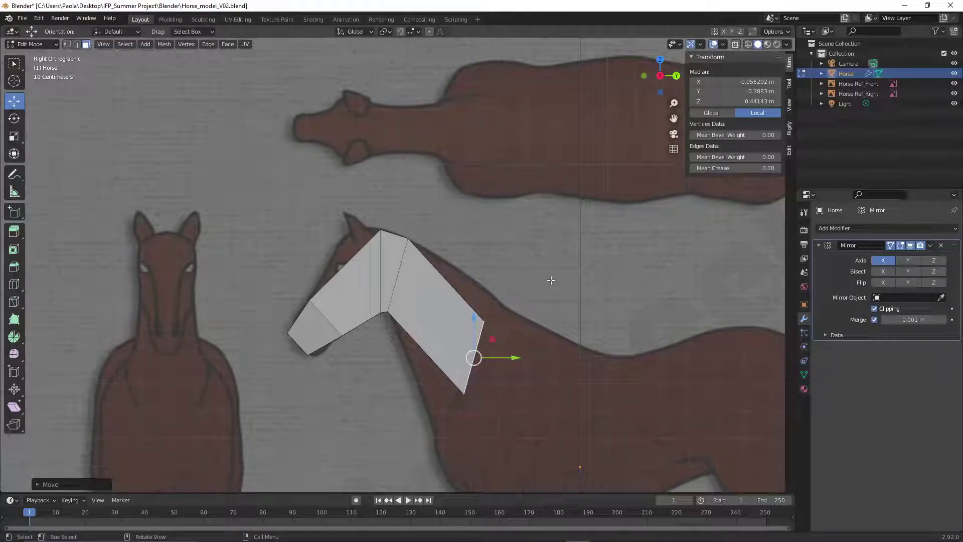
pyautogui.press('r')
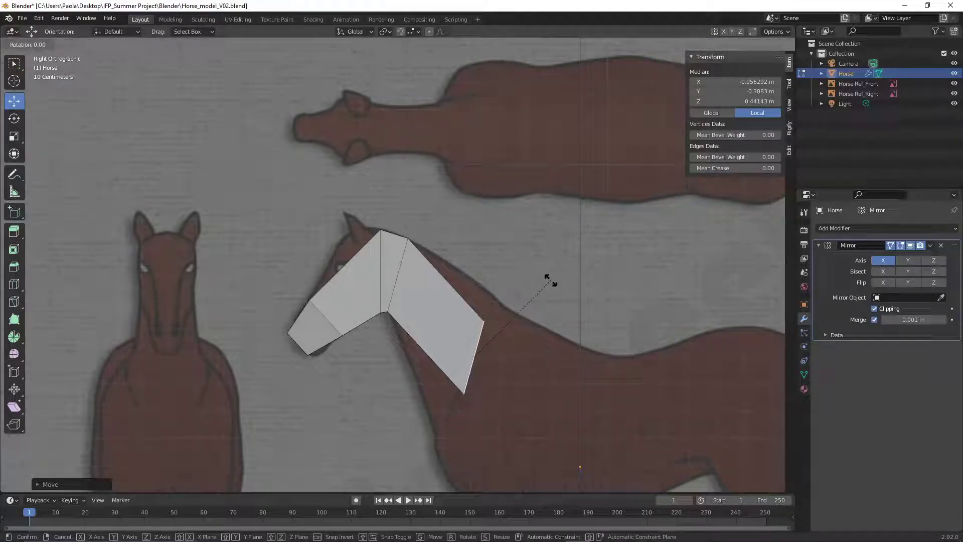
pyautogui.press('y')
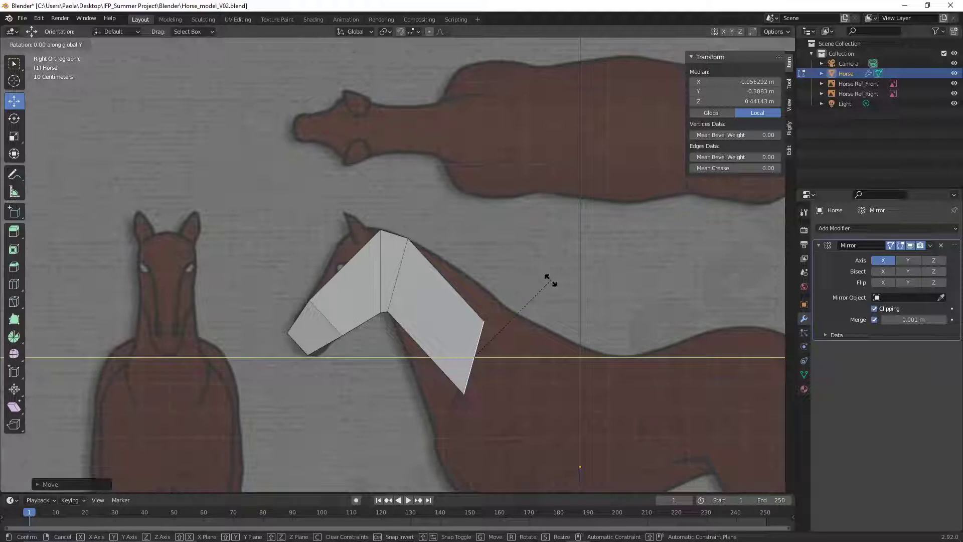
pyautogui.press('x')
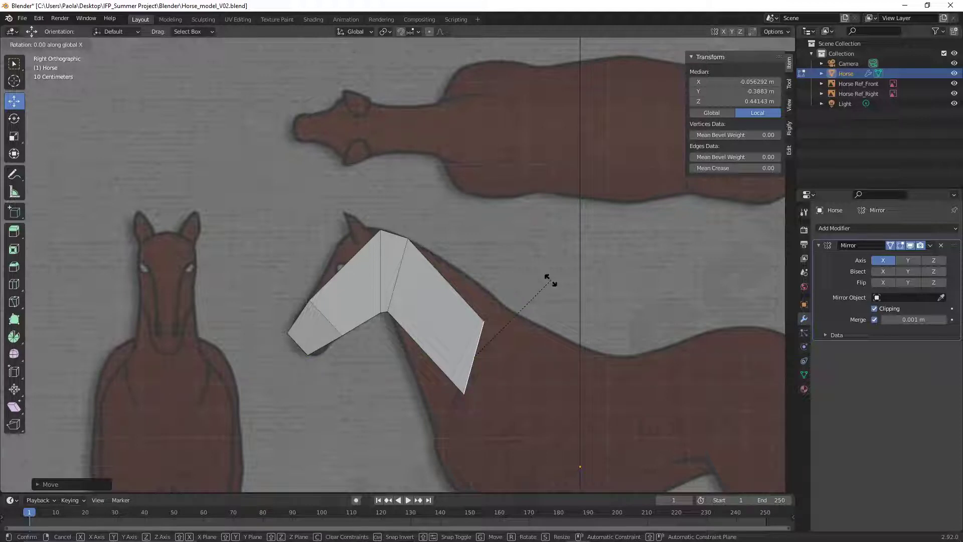
pyautogui.click(573, 325)
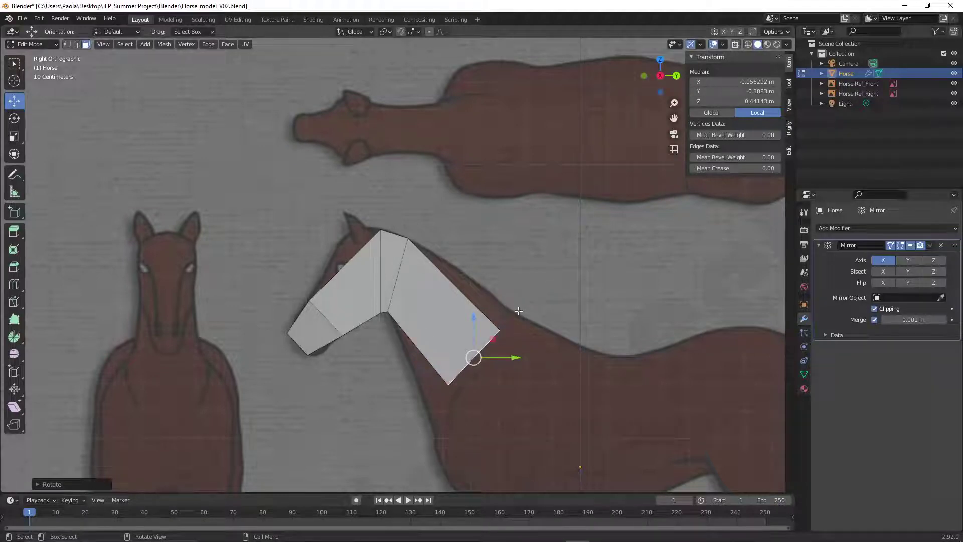
# Scale the neck's end face by about 1.7 to span the neck base, and lower it about 0.02 m along Z
pyautogui.press('s')
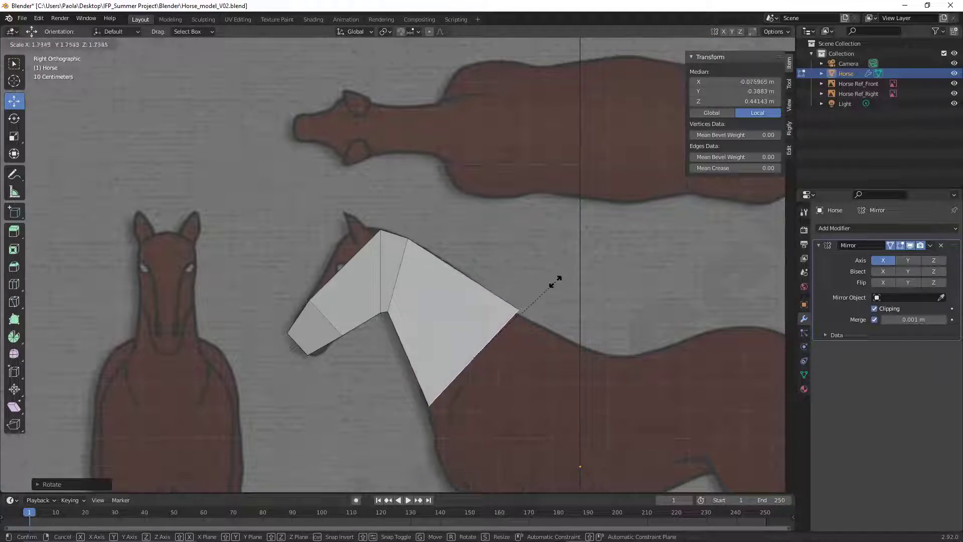
pyautogui.click(555, 281)
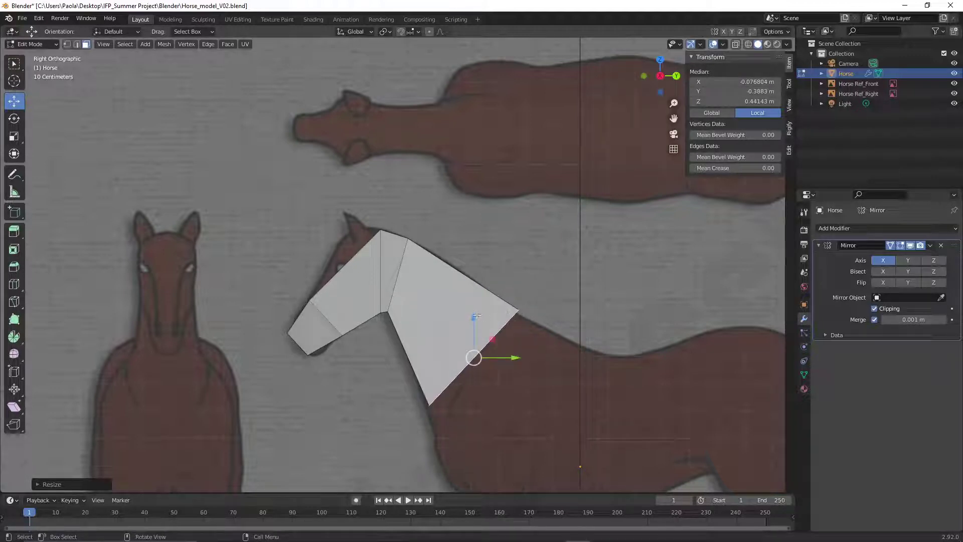
pyautogui.moveTo(473, 317); pyautogui.dragTo(472, 324)
# Extrude the neck's end face about 0.24 m along its normal toward the shoulder and scale it by about 1.3 to meet the back outline
pyautogui.moveTo(483, 399); pyautogui.dragTo(619, 380, button='middle')
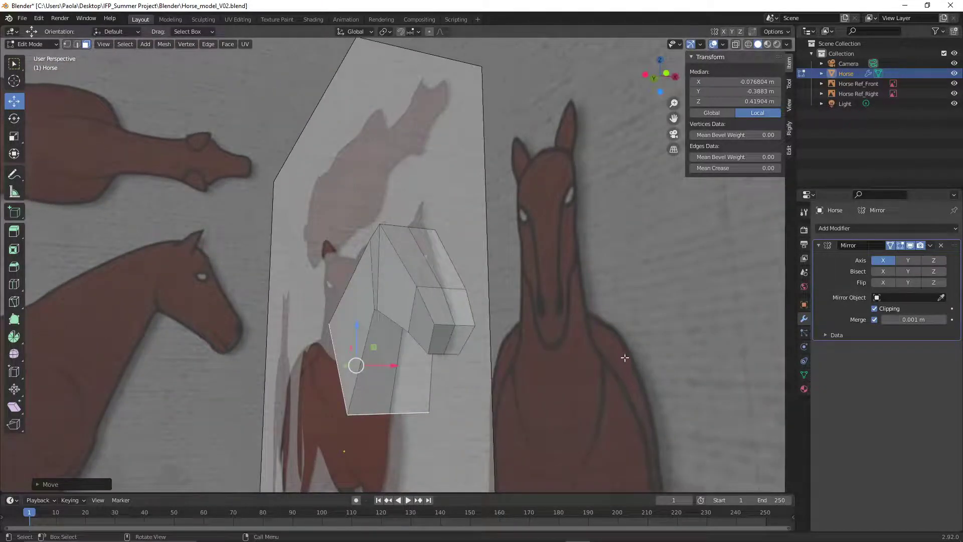
pyautogui.click(109, 46)
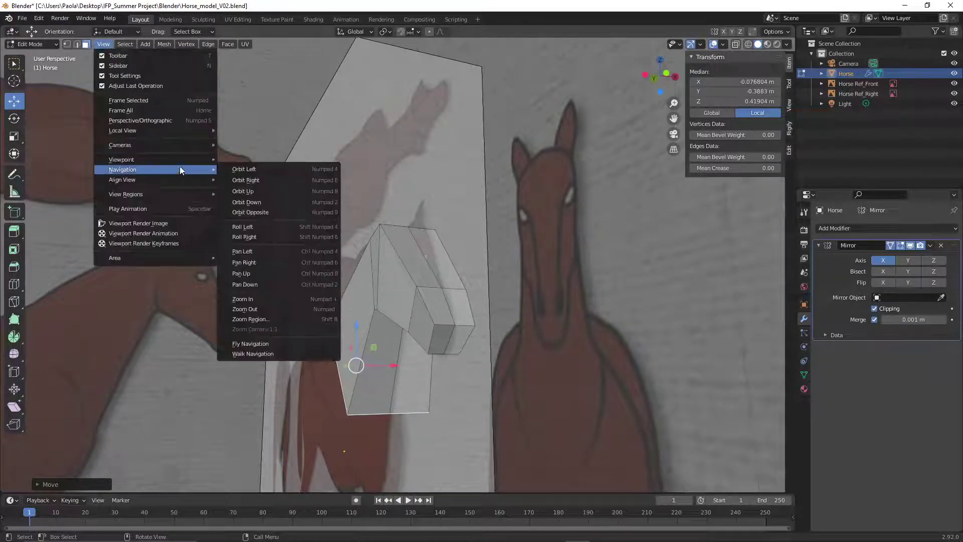
pyautogui.moveTo(181, 160)
pyautogui.click(265, 224)
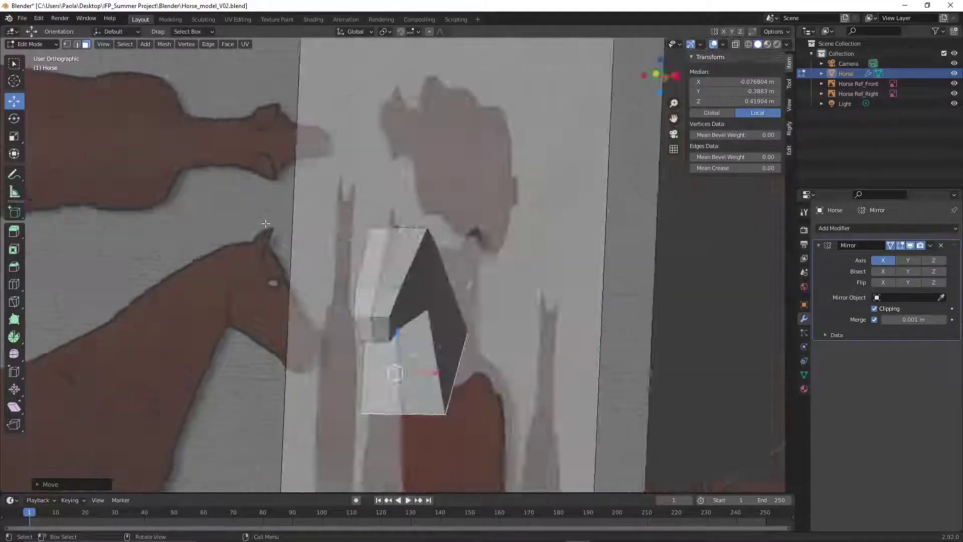
pyautogui.scroll(-2, 618, 373)
pyautogui.keyDown('shift'); pyautogui.moveTo(608, 365); pyautogui.dragTo(448, 220, button='middle'); pyautogui.keyUp('shift')
pyautogui.scroll(1, 498, 231)
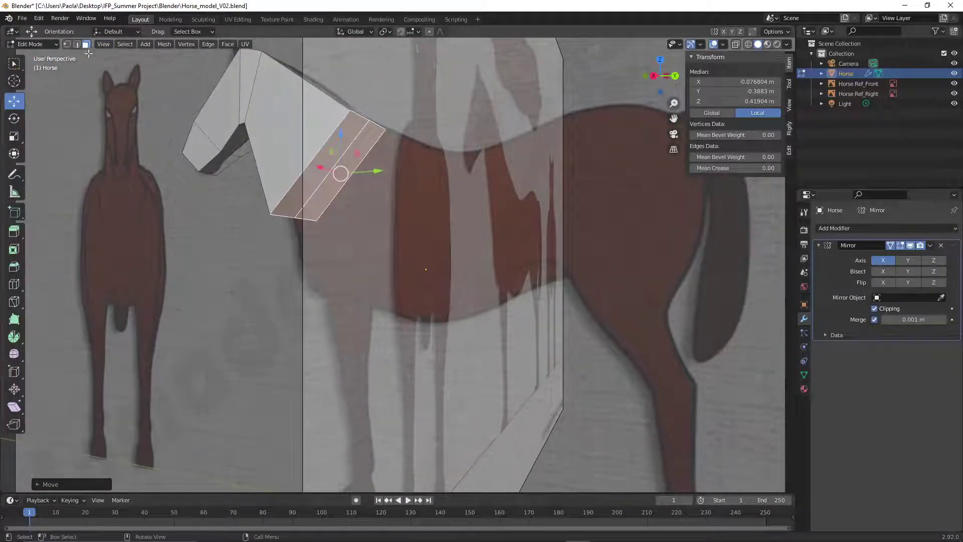
pyautogui.click(102, 44)
pyautogui.moveTo(150, 159)
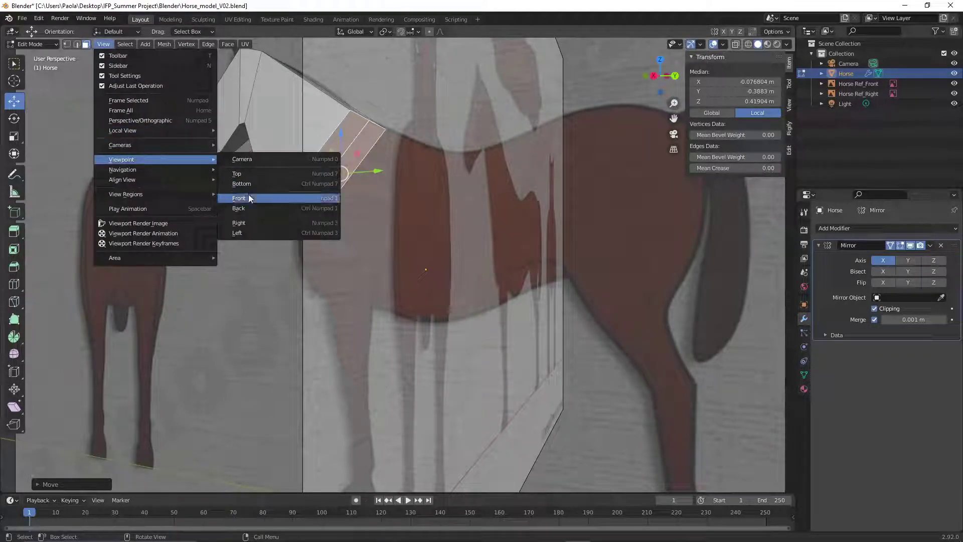
pyautogui.click(265, 222)
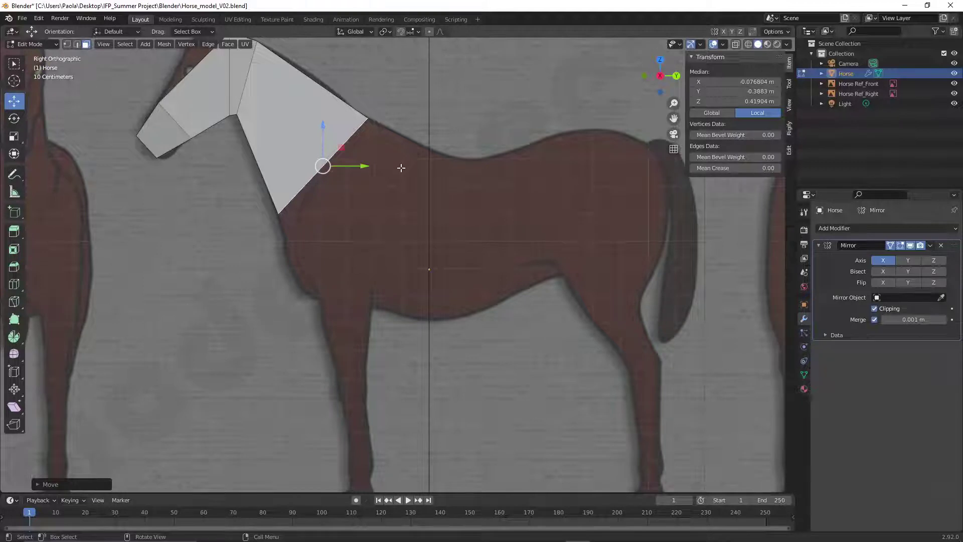
pyautogui.press('g')
pyautogui.press('z')
pyautogui.press('z')
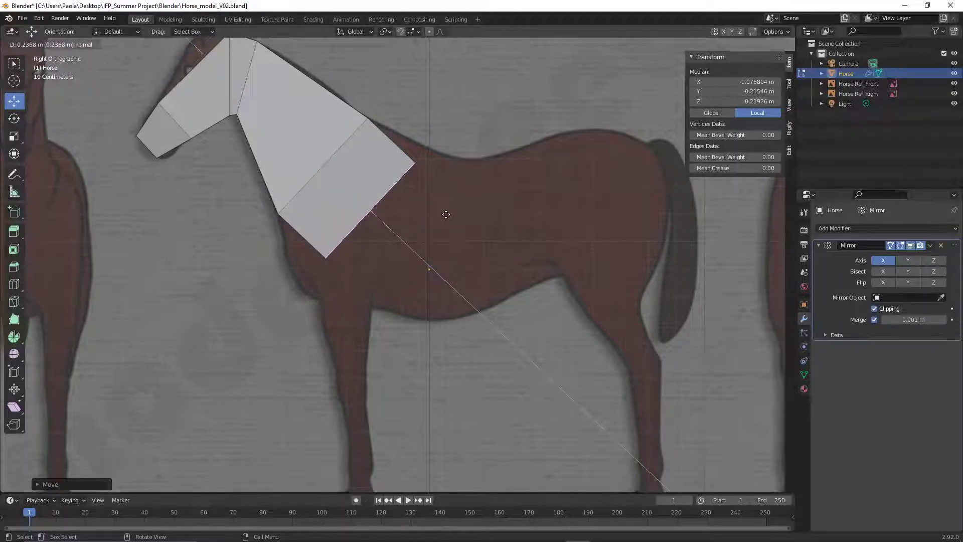
pyautogui.click(446, 215)
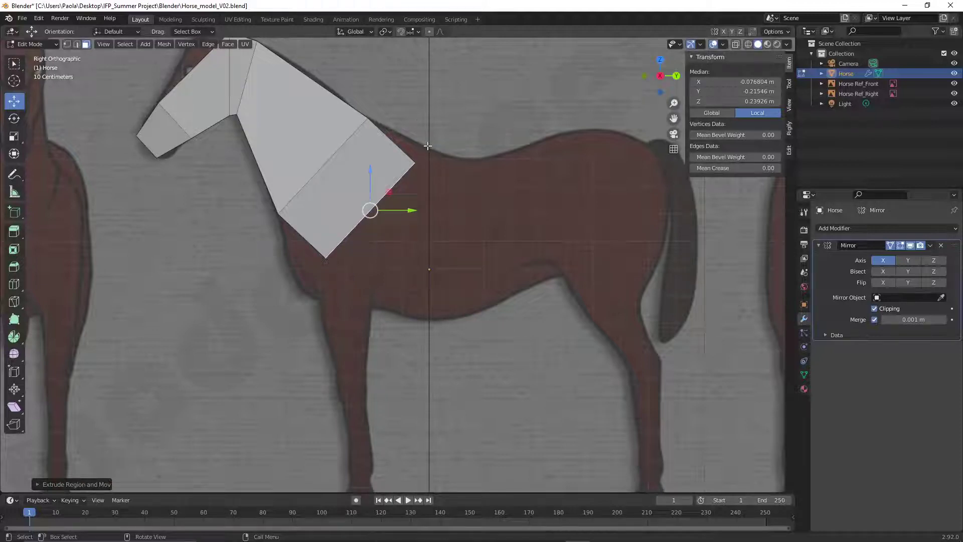
pyautogui.press('s')
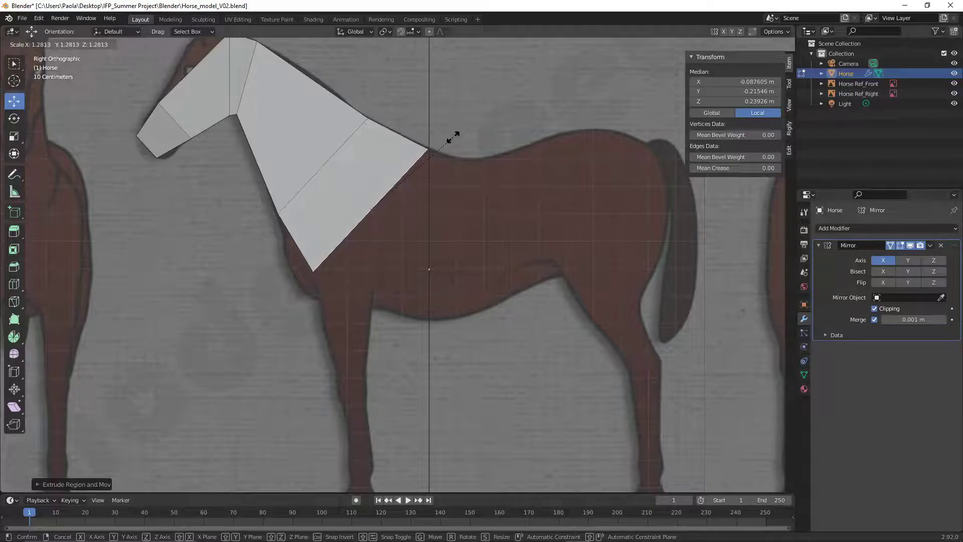
pyautogui.click(454, 135)
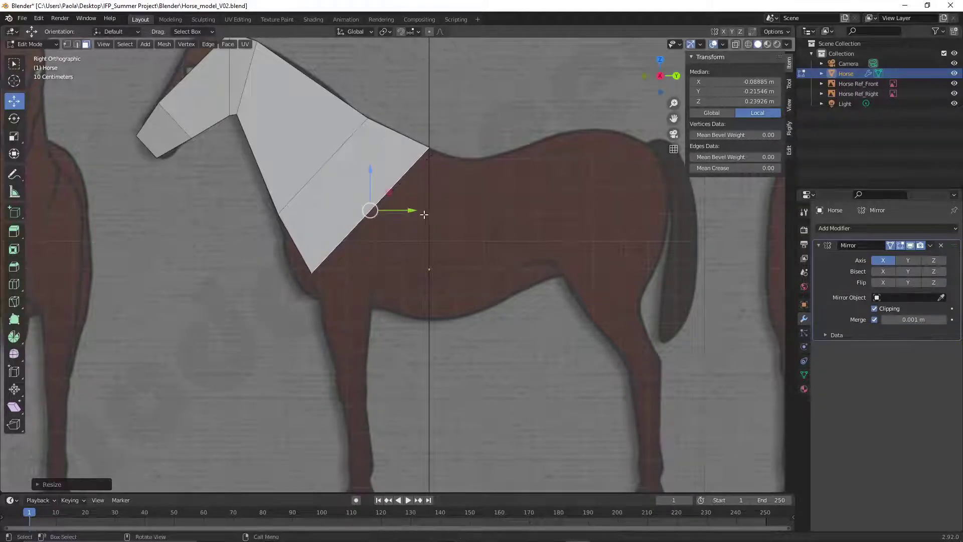
# Lower the bottom edge of the shoulder section's end face about 0.16 m along Z in the front view
pyautogui.click(76, 44)
pyautogui.moveTo(294, 283); pyautogui.dragTo(352, 300, button='middle')
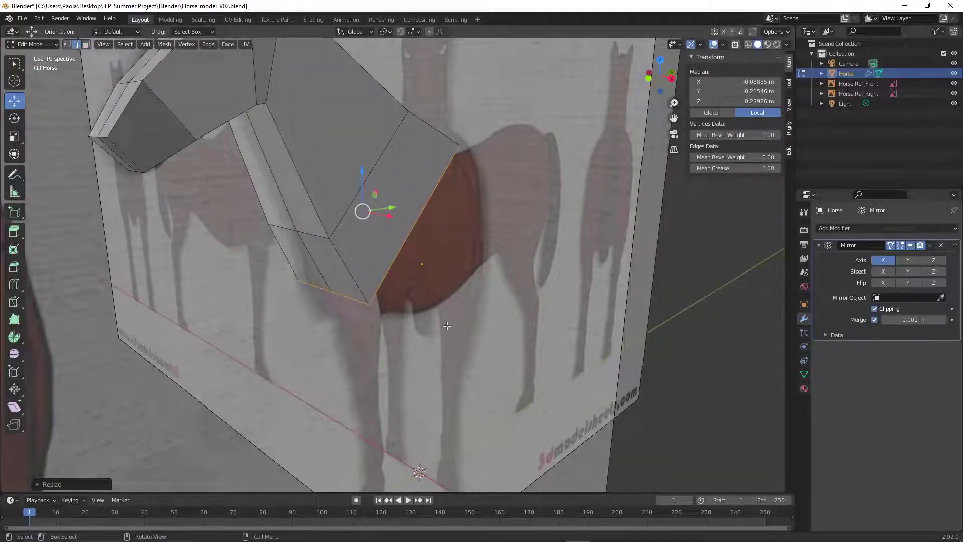
pyautogui.click(354, 298)
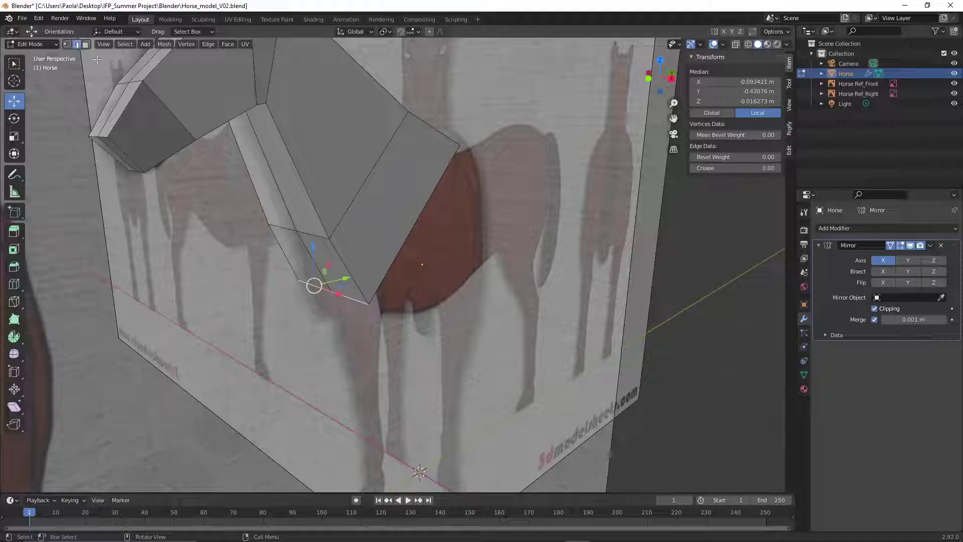
pyautogui.click(103, 45)
pyautogui.moveTo(163, 159)
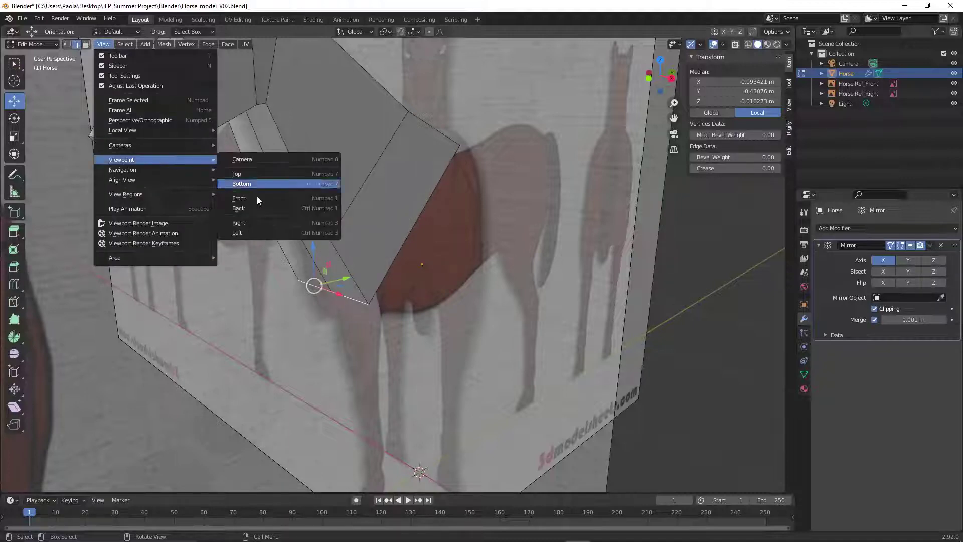
pyautogui.click(262, 198)
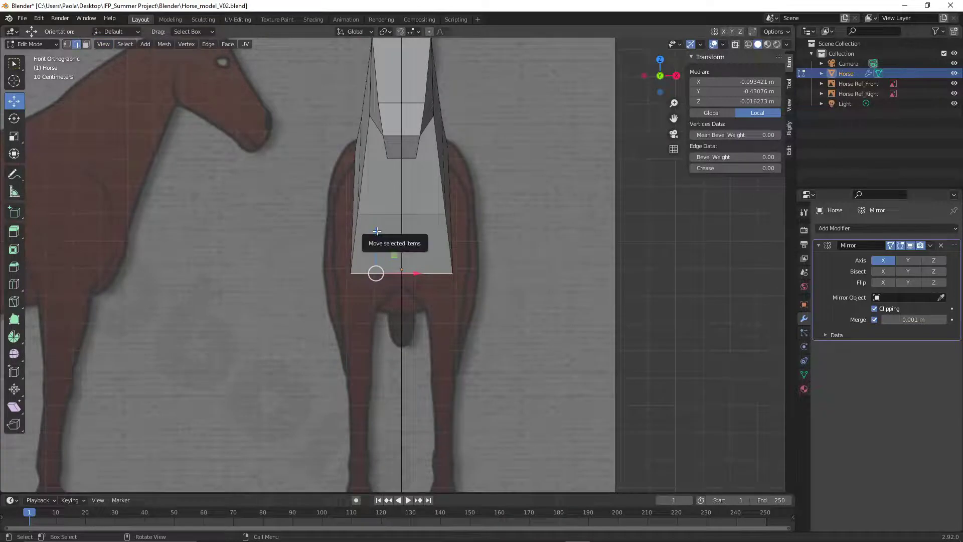
pyautogui.moveTo(377, 230); pyautogui.dragTo(377, 271)
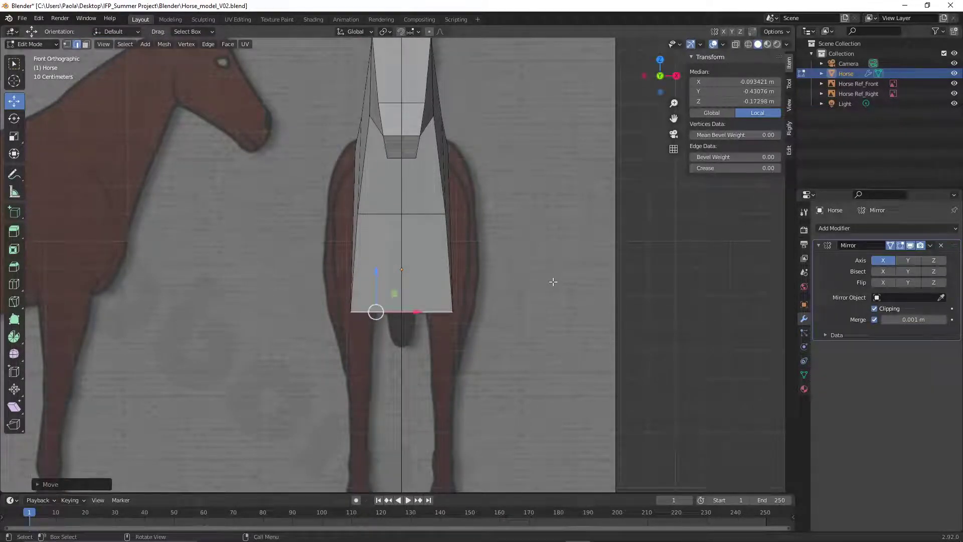
# Narrow the lowered chest edge by scaling it to about 0.1 along global X, and return to the right side view
pyautogui.press('s')
pyautogui.press('x')
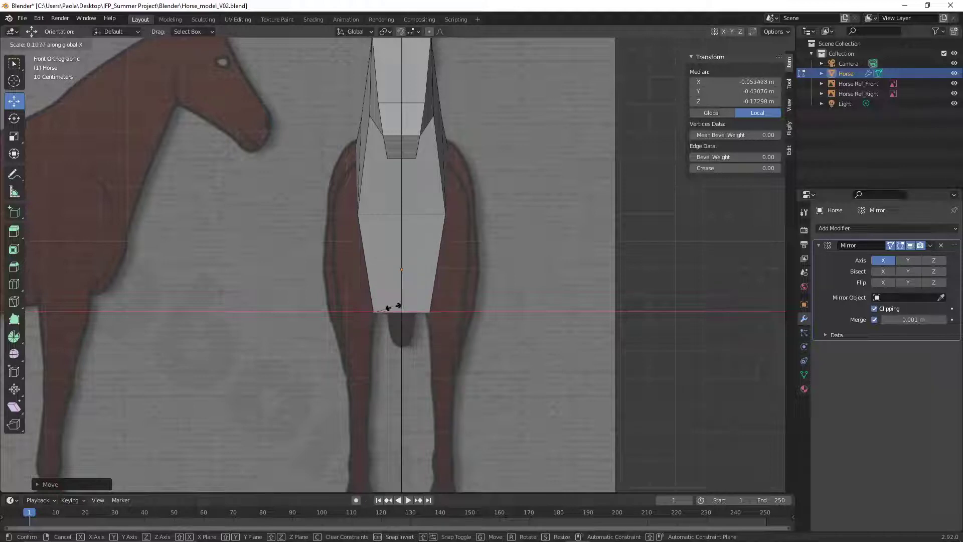
pyautogui.click(394, 309)
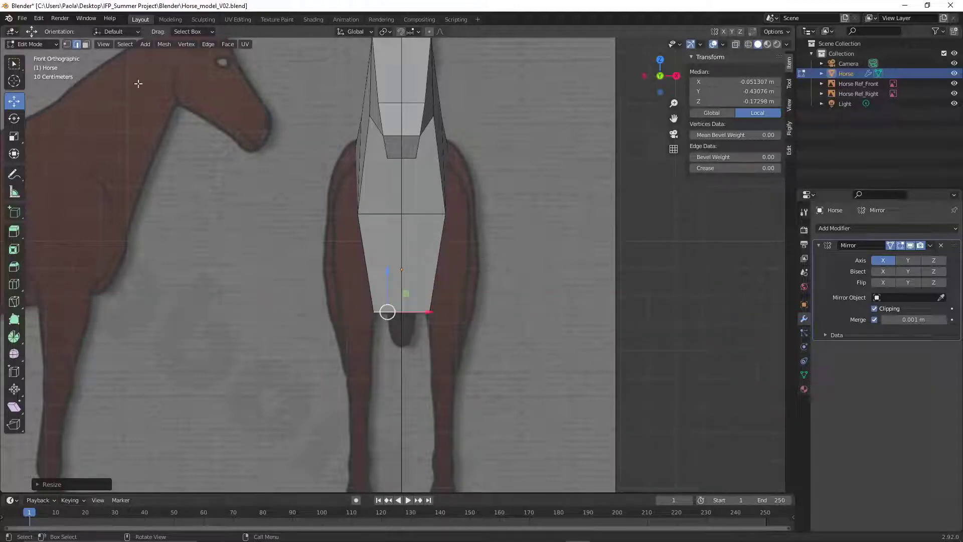
pyautogui.click(103, 44)
pyautogui.moveTo(153, 161)
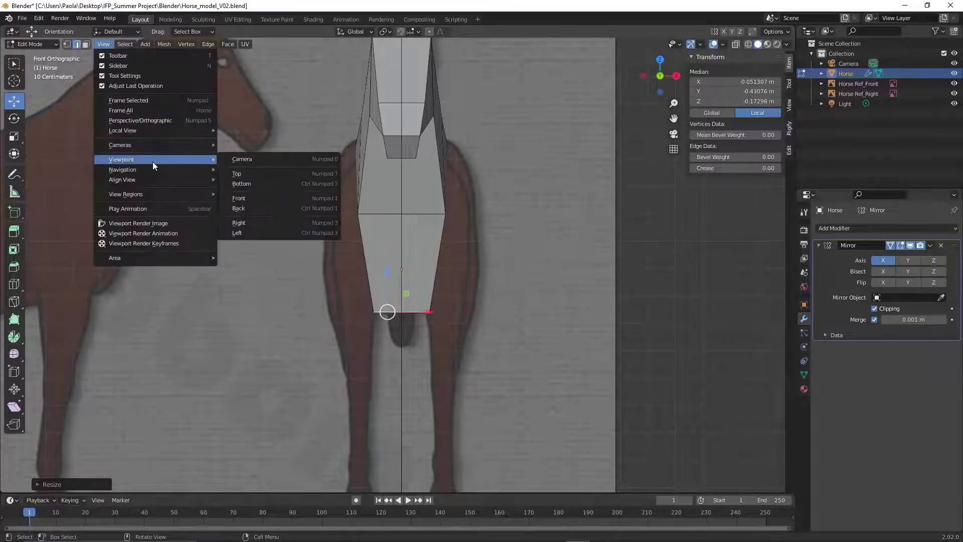
pyautogui.click(258, 222)
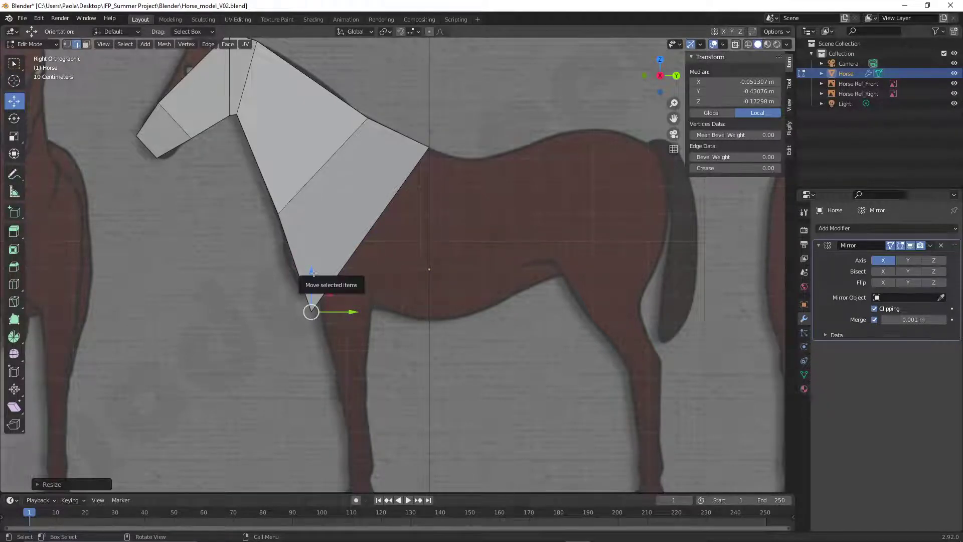
# Raise the lower chest edge about 0.05 m along Z, and extrude the shoulder's end face about 0.25 m along its normal
pyautogui.moveTo(312, 272); pyautogui.dragTo(311, 260)
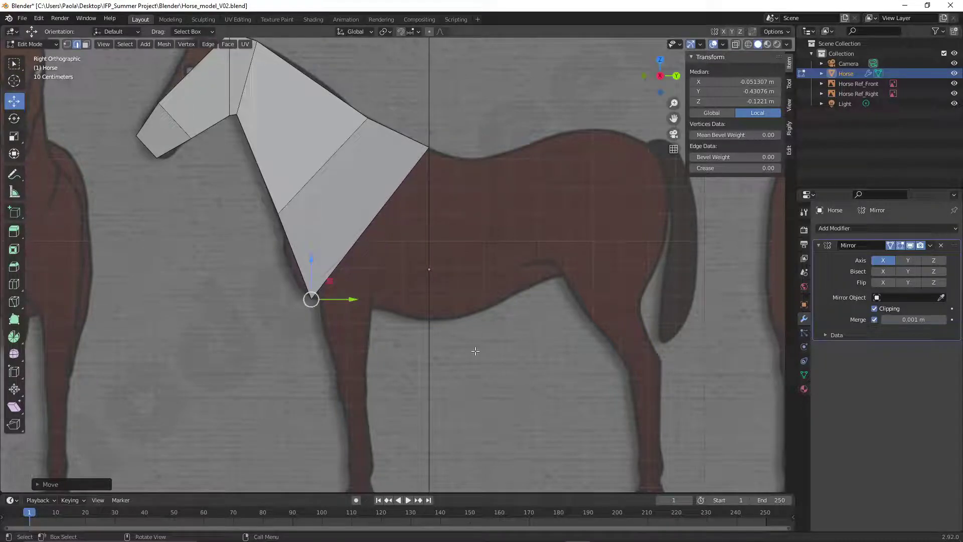
pyautogui.moveTo(483, 262); pyautogui.dragTo(351, 225, button='middle')
pyautogui.click(244, 176)
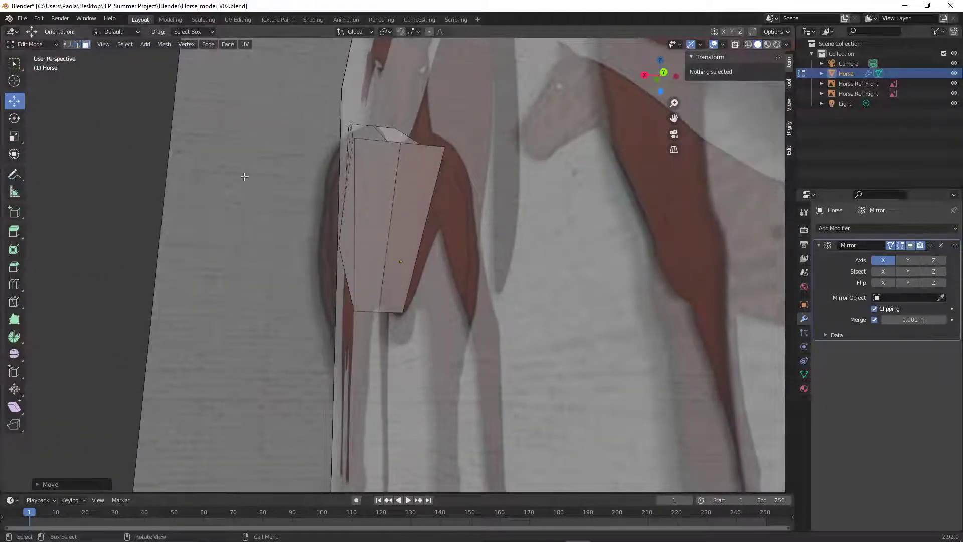
pyautogui.click(371, 209)
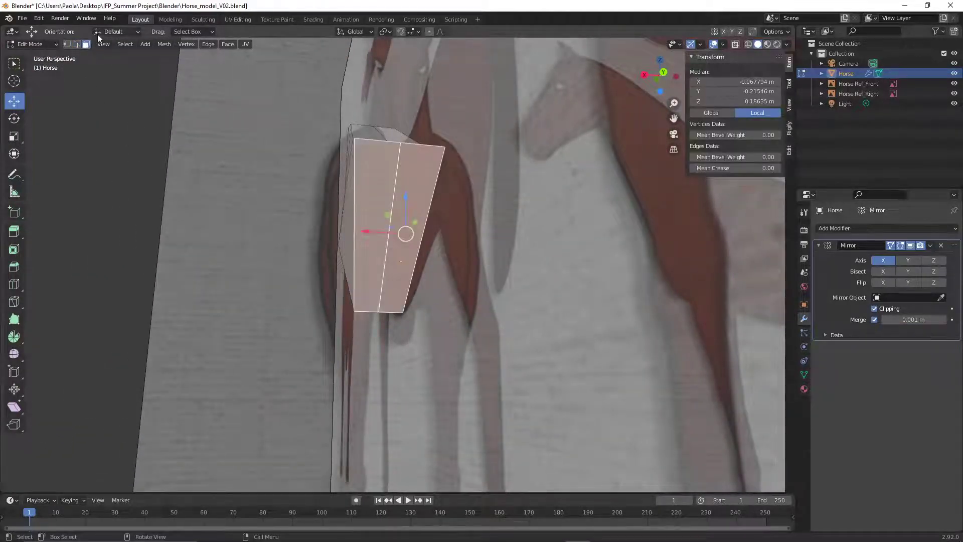
pyautogui.click(103, 44)
pyautogui.moveTo(160, 159)
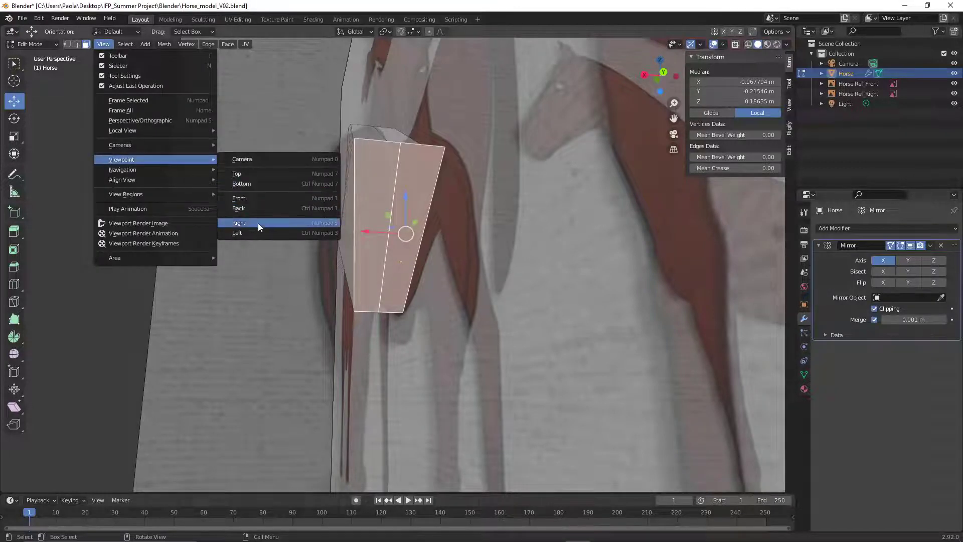
pyautogui.click(258, 223)
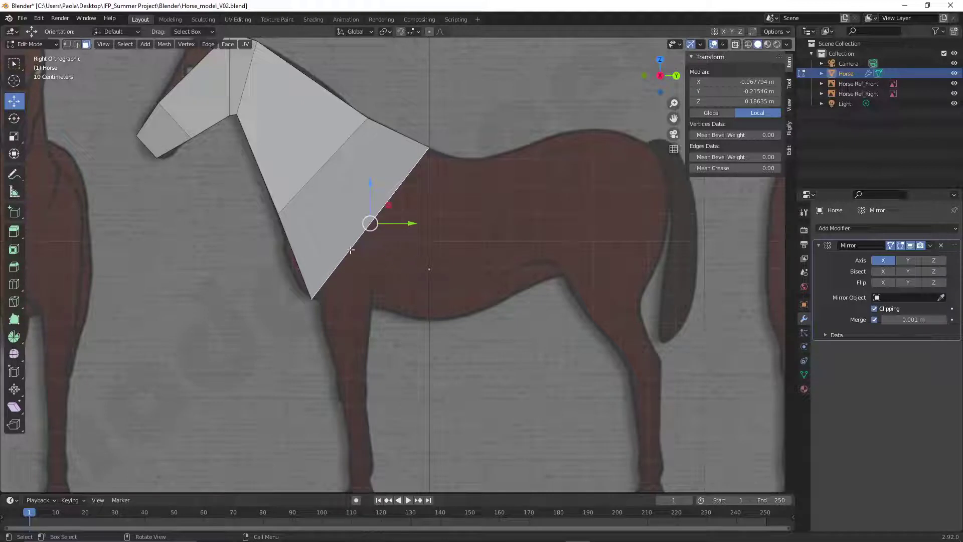
pyautogui.press('e')
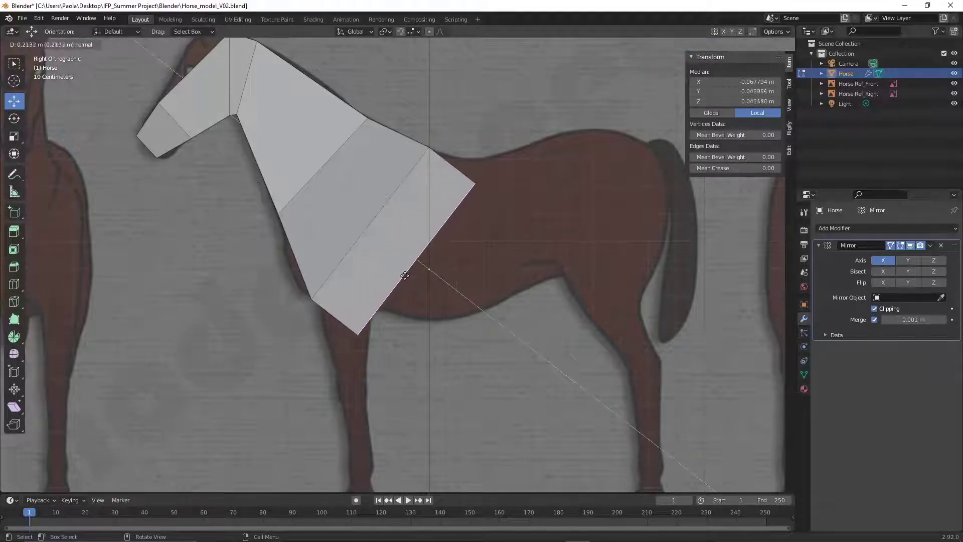
pyautogui.click(412, 280)
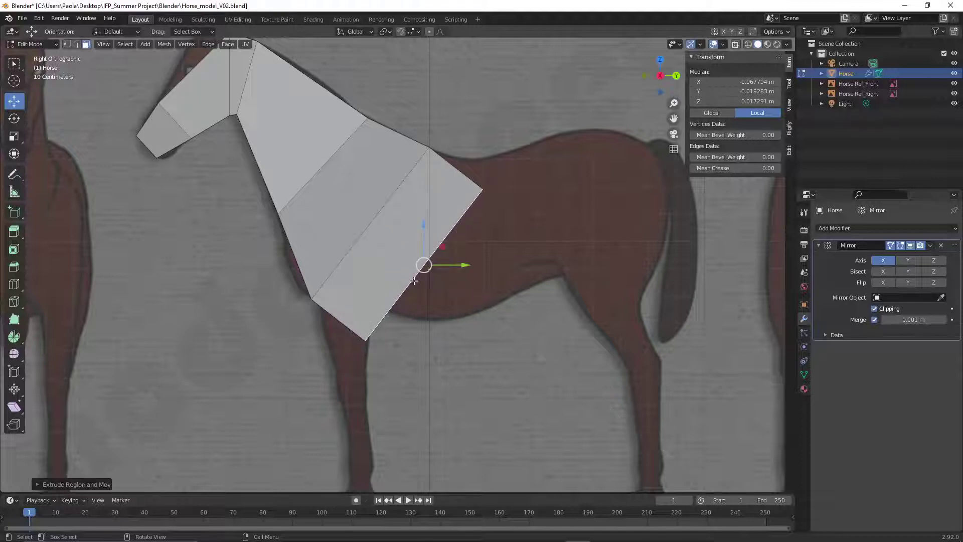
# Raise the top edge of the new end face about 0.12 m along Z to meet the reference's back outline
pyautogui.click(77, 44)
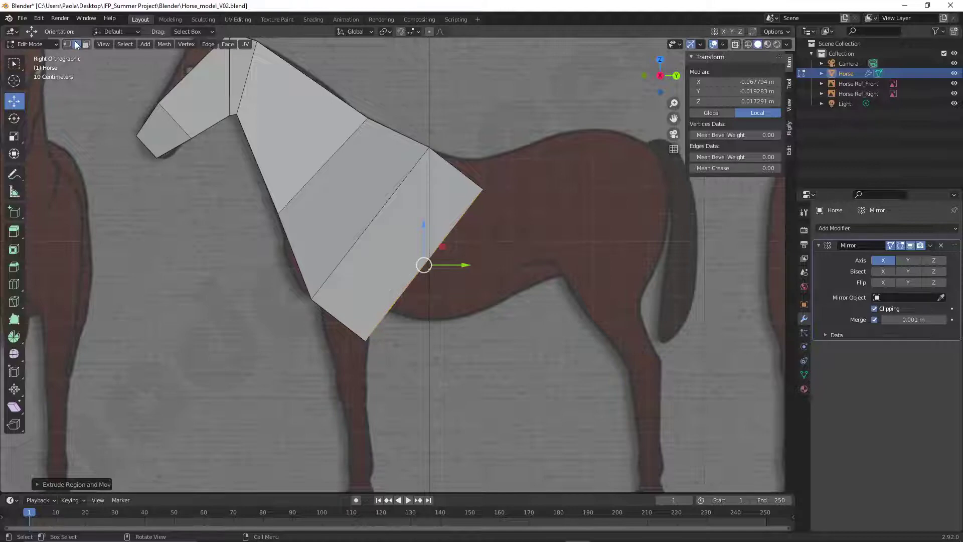
pyautogui.moveTo(546, 281); pyautogui.dragTo(495, 289, button='middle')
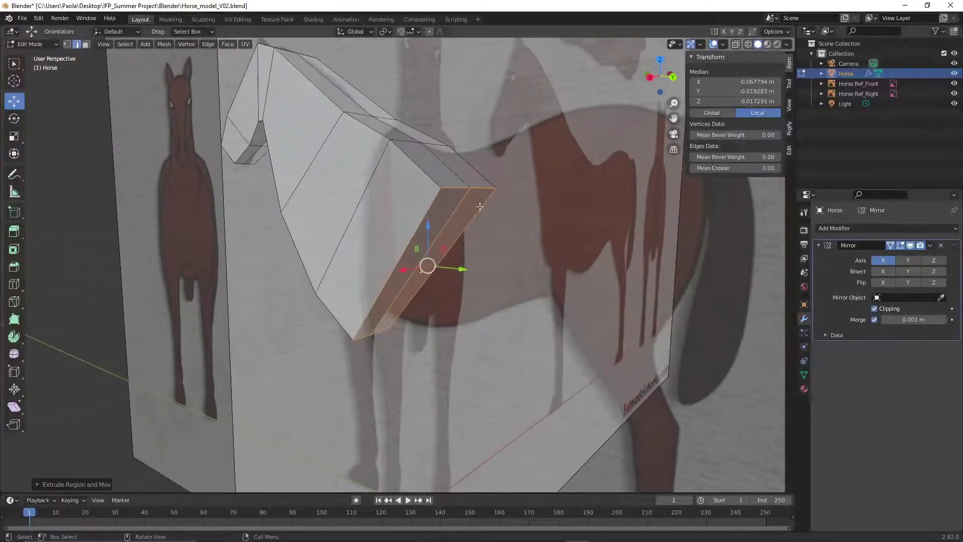
pyautogui.click(453, 186)
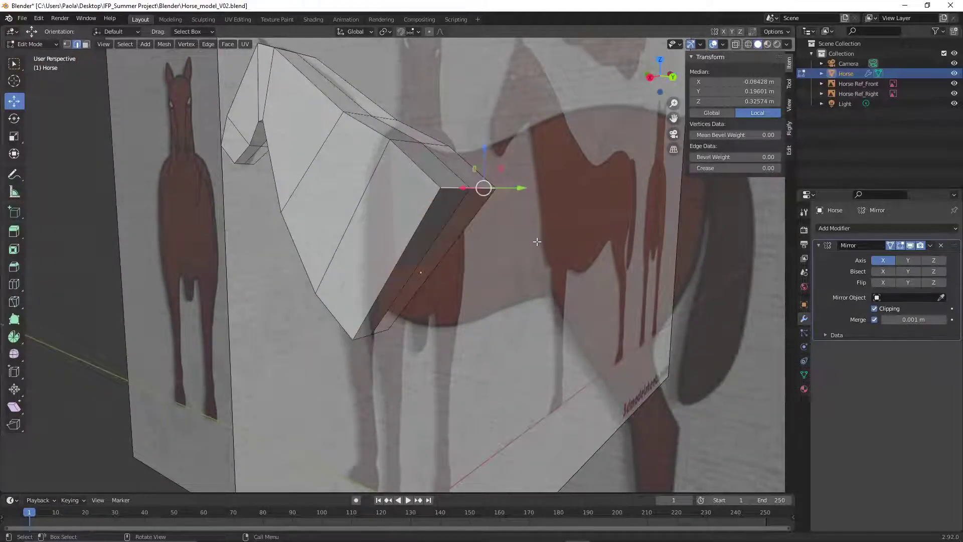
pyautogui.click(103, 45)
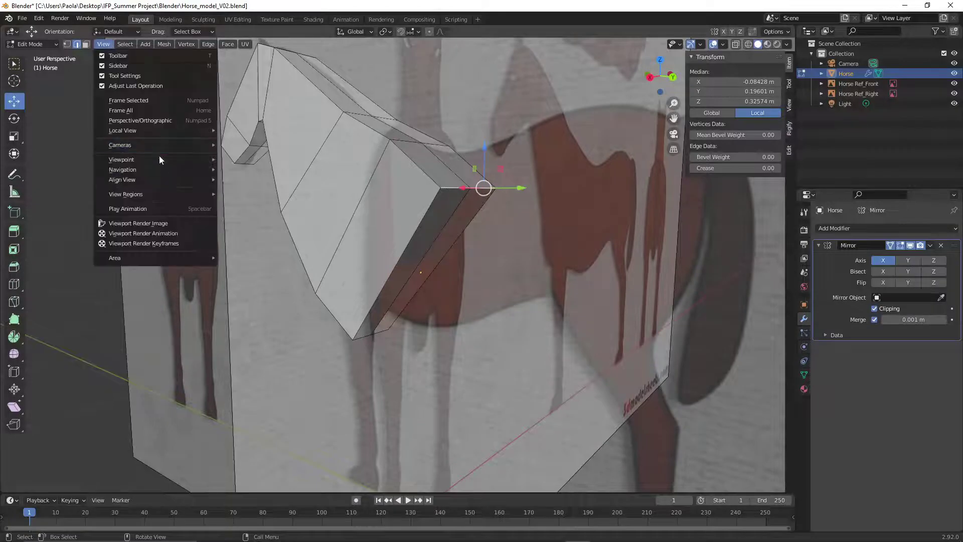
pyautogui.moveTo(158, 158)
pyautogui.click(264, 222)
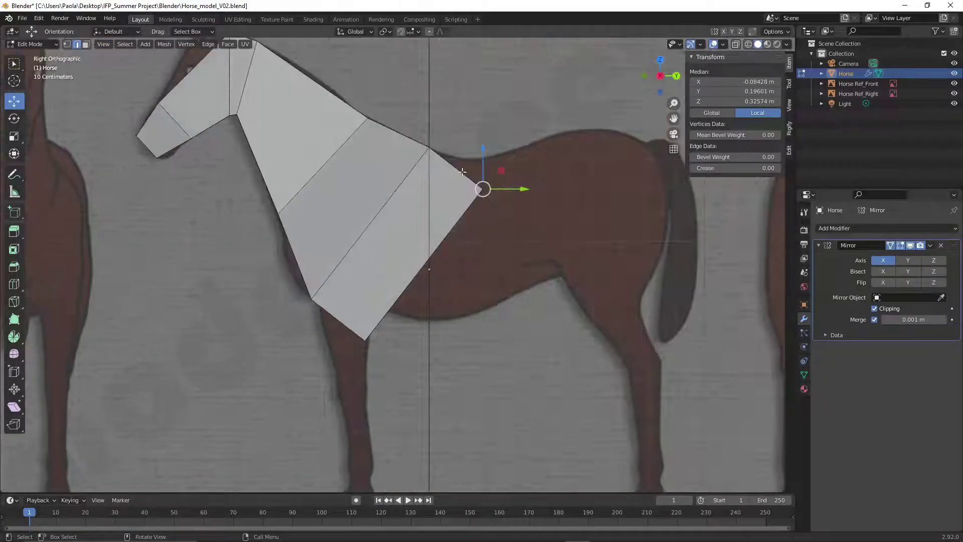
pyautogui.moveTo(485, 149); pyautogui.dragTo(472, 117)
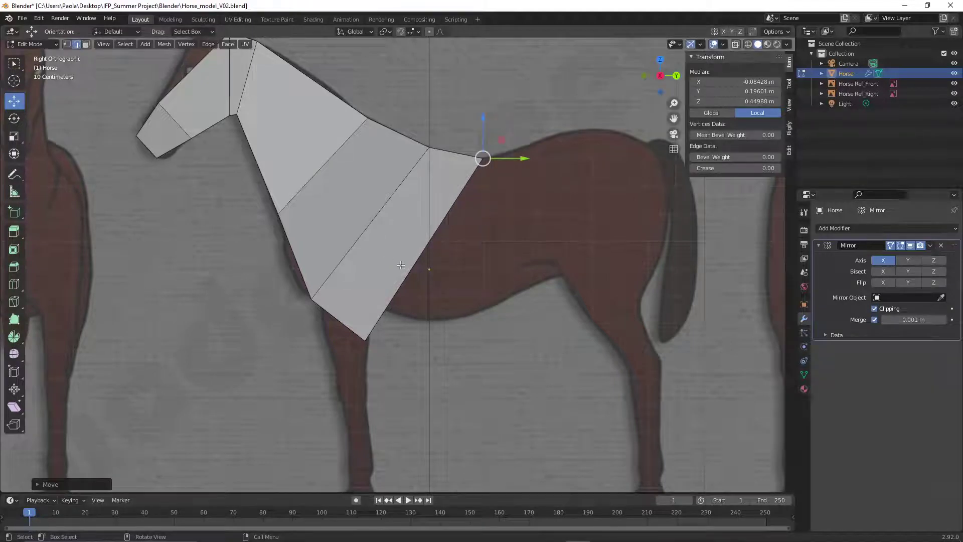
# Raise the end face's bottom edge about 0.14 m along Z and shift it about 0.03 m along Y behind the front leg
pyautogui.scroll(-2, 419, 249)
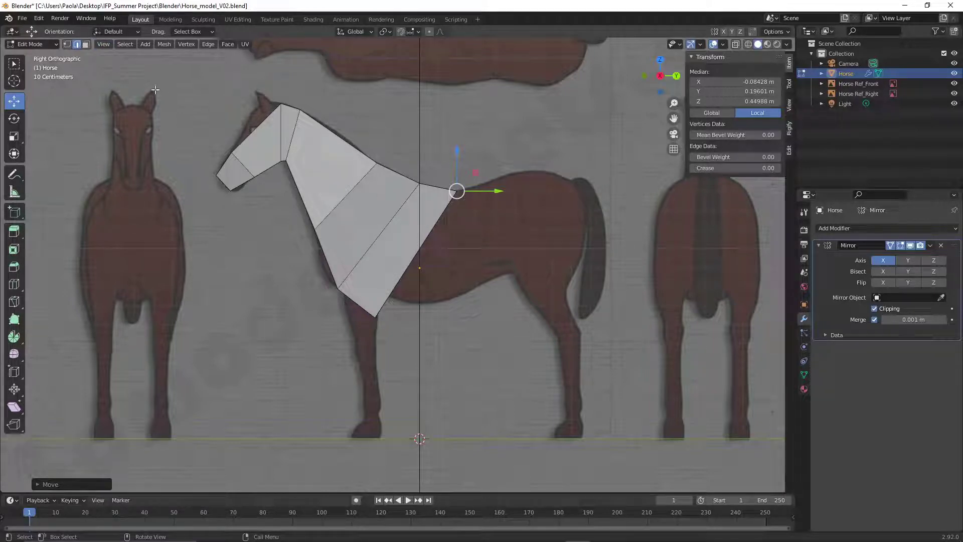
pyautogui.scroll(5, 501, 336)
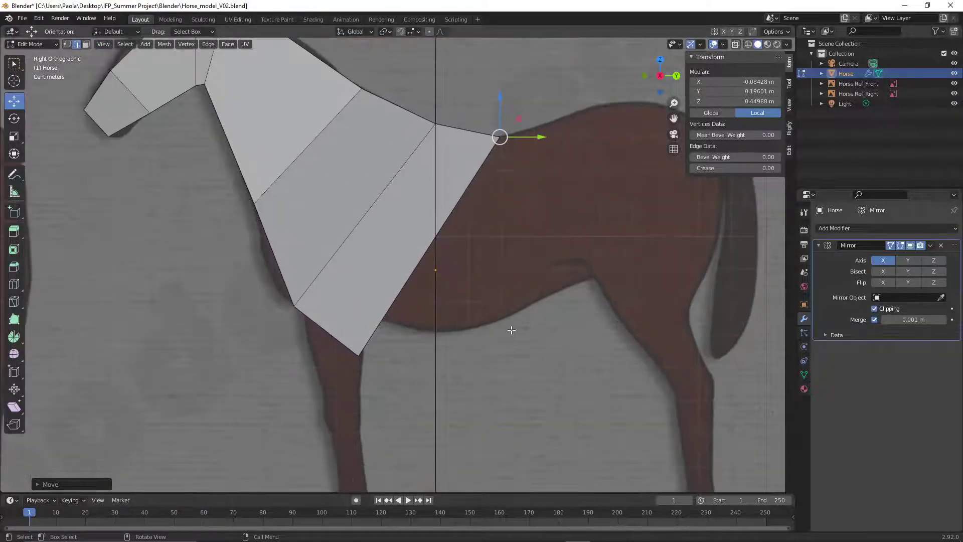
pyautogui.keyDown('alt'); pyautogui.moveTo(510, 339); pyautogui.dragTo(434, 309, button='middle'); pyautogui.keyUp('alt')
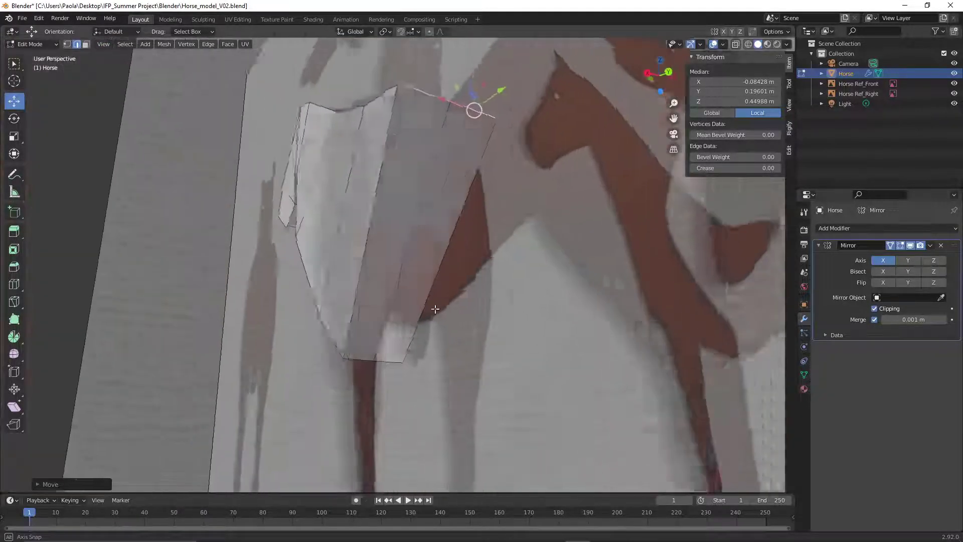
pyautogui.click(371, 359)
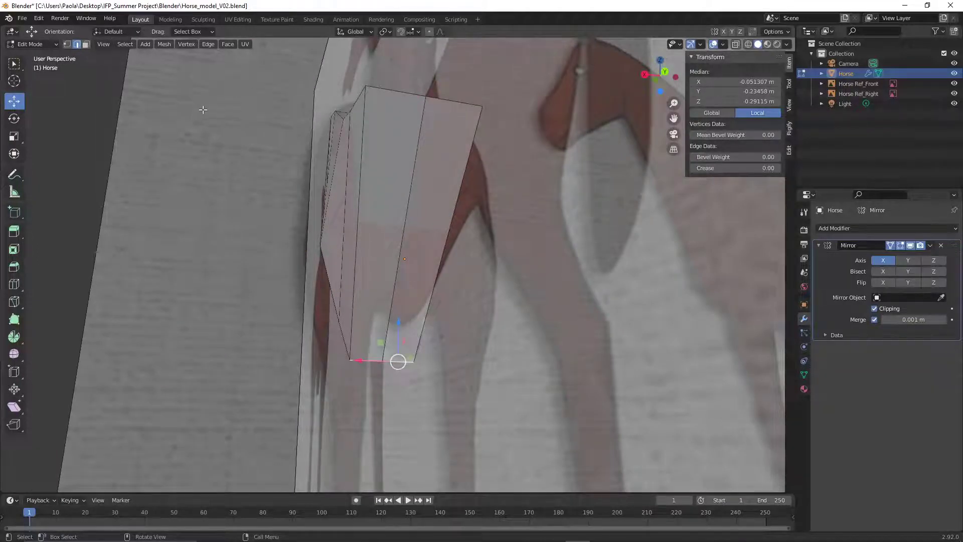
pyautogui.click(101, 45)
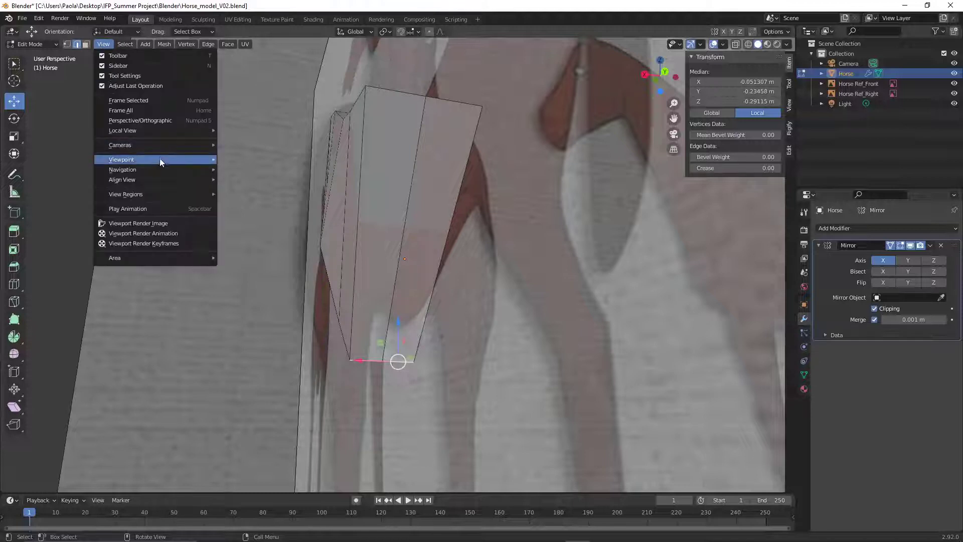
pyautogui.moveTo(159, 160)
pyautogui.click(266, 222)
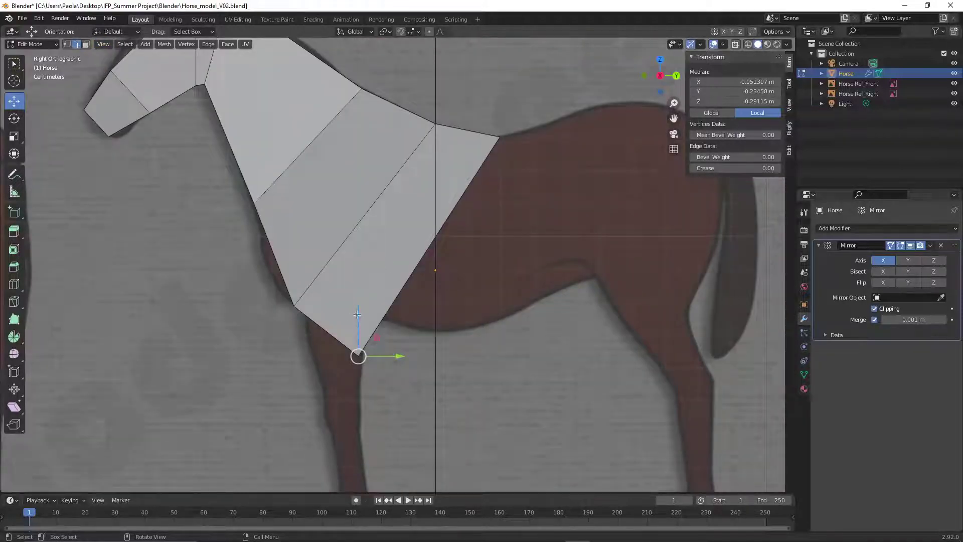
pyautogui.moveTo(357, 314); pyautogui.dragTo(353, 272)
pyautogui.moveTo(399, 314); pyautogui.dragTo(410, 313)
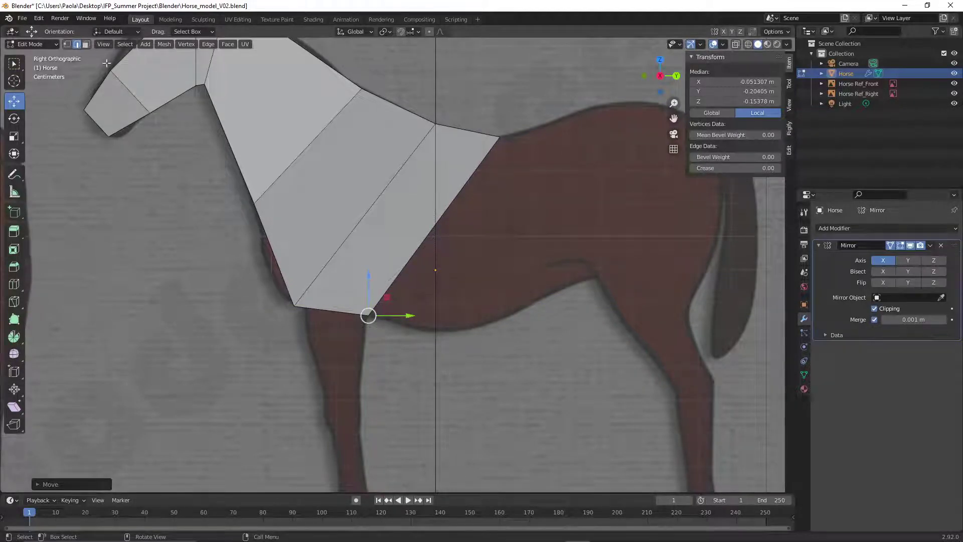
pyautogui.click(87, 45)
pyautogui.moveTo(529, 269); pyautogui.dragTo(426, 224, button='middle')
pyautogui.keyDown('alt'); pyautogui.click(423, 224); pyautogui.keyUp('alt')
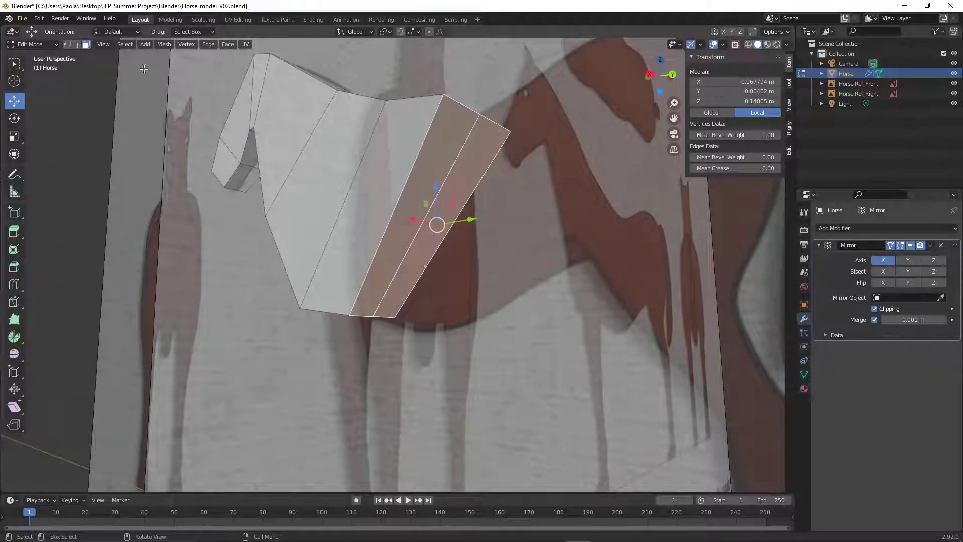
pyautogui.click(105, 45)
pyautogui.moveTo(176, 160)
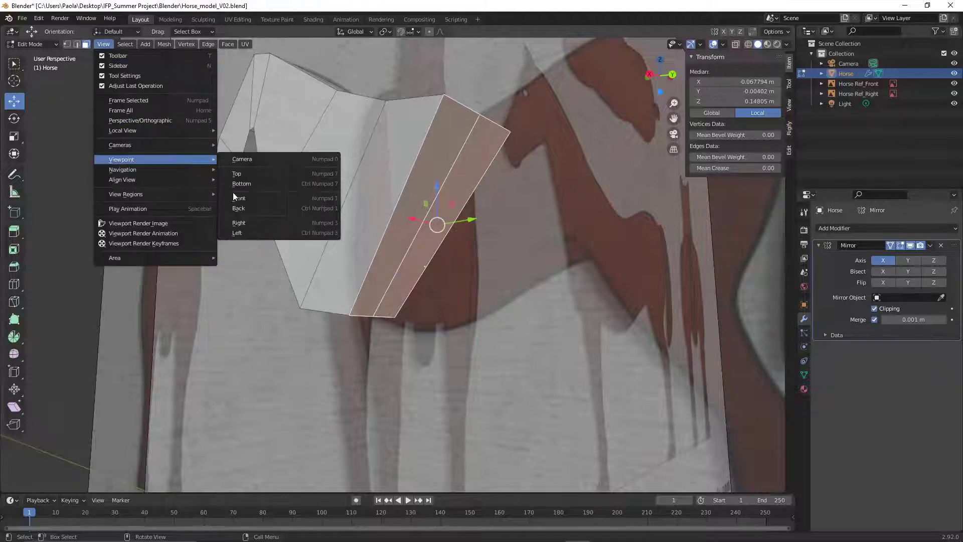
pyautogui.click(257, 222)
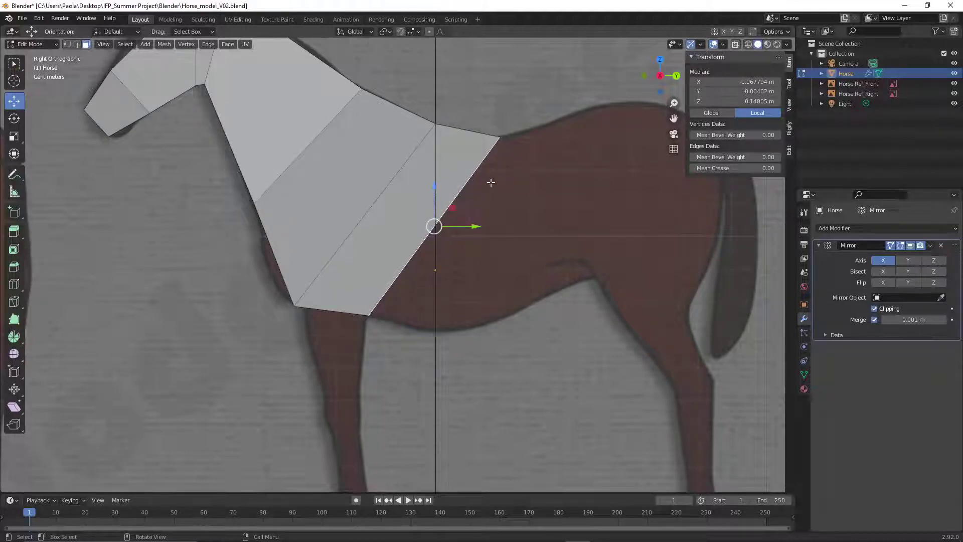
# Move the end face's top edge about 0.09 m toward the head along Y in the right side view
pyautogui.click(76, 44)
pyautogui.moveTo(558, 185); pyautogui.dragTo(497, 222, button='middle')
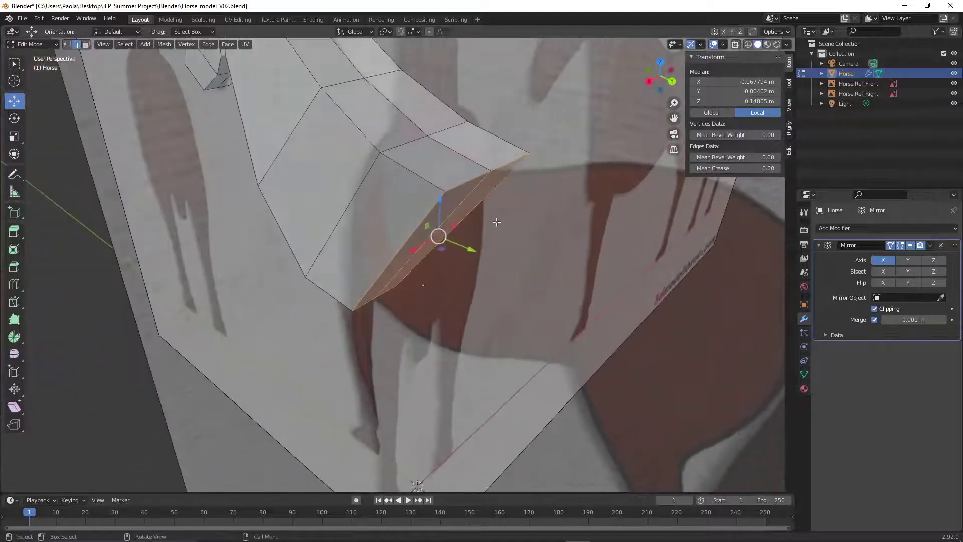
pyautogui.click(508, 164)
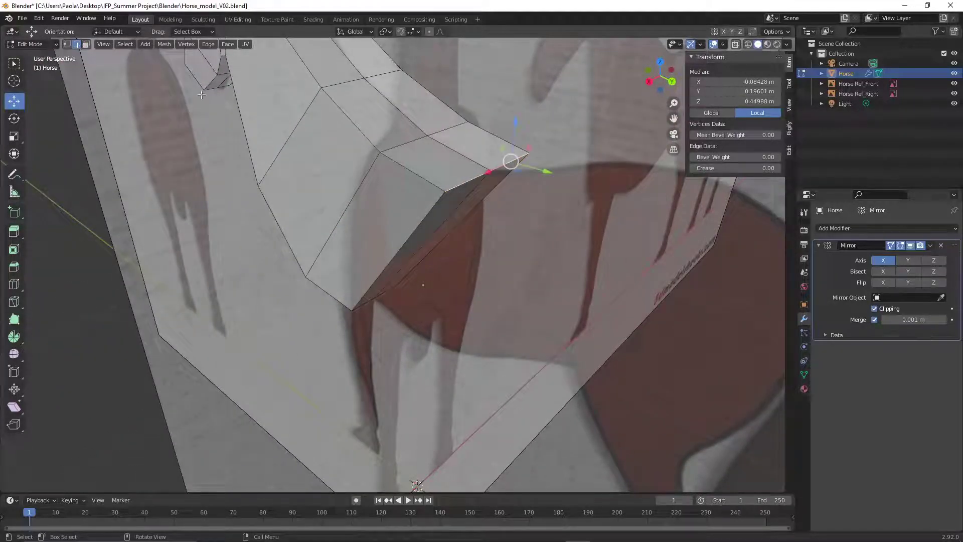
pyautogui.click(104, 44)
pyautogui.moveTo(175, 159)
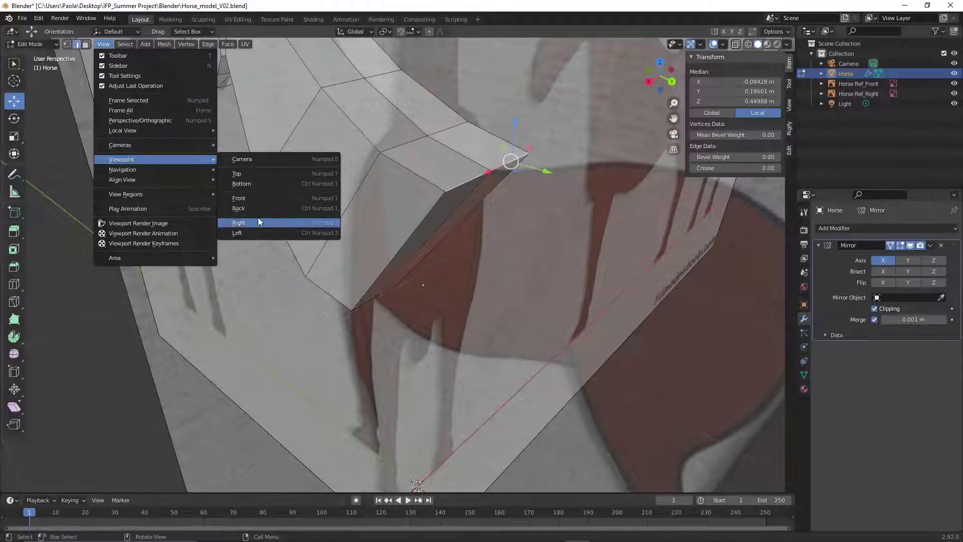
pyautogui.click(246, 222)
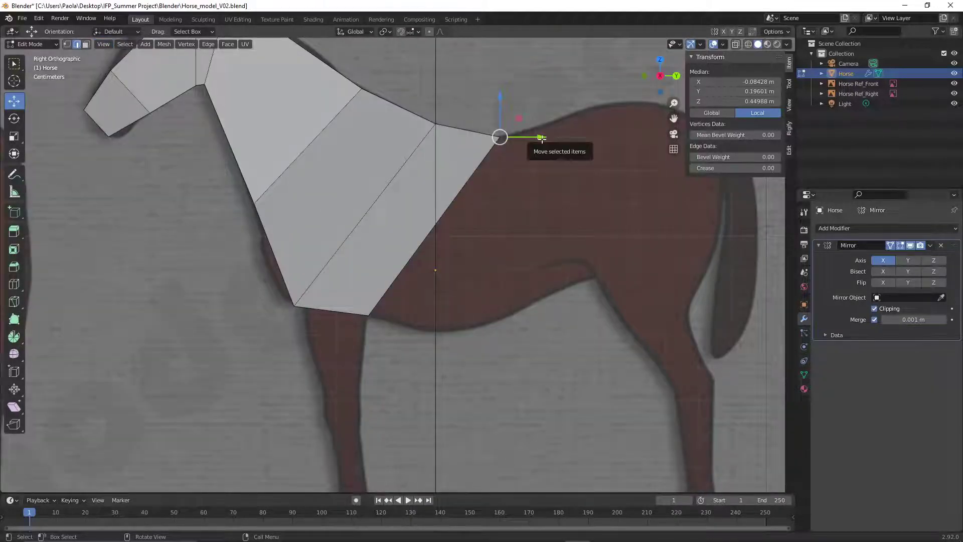
pyautogui.moveTo(542, 140); pyautogui.dragTo(510, 127)
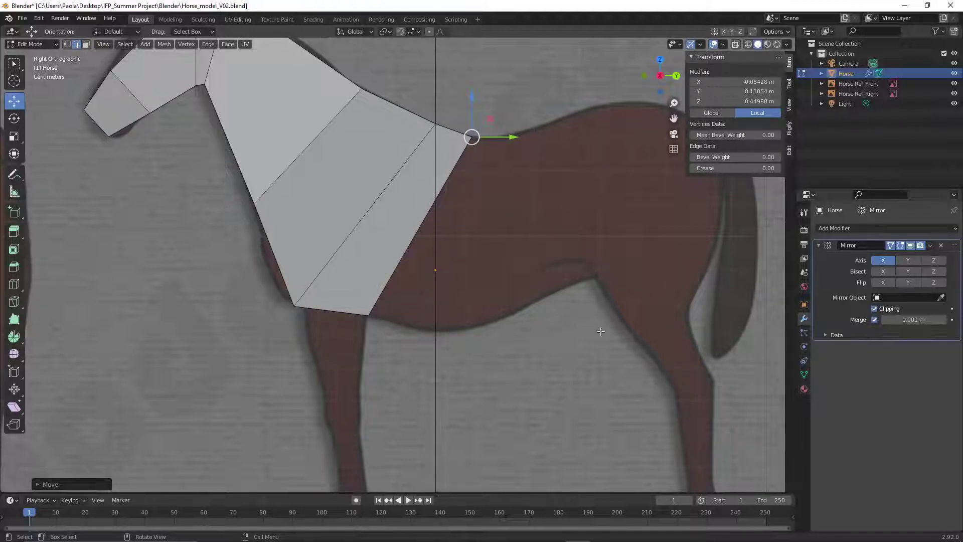
# Compare the width of the shoulder section with the horse's body in the front reference image
pyautogui.click(86, 44)
pyautogui.moveTo(561, 221); pyautogui.dragTo(396, 191, button='middle')
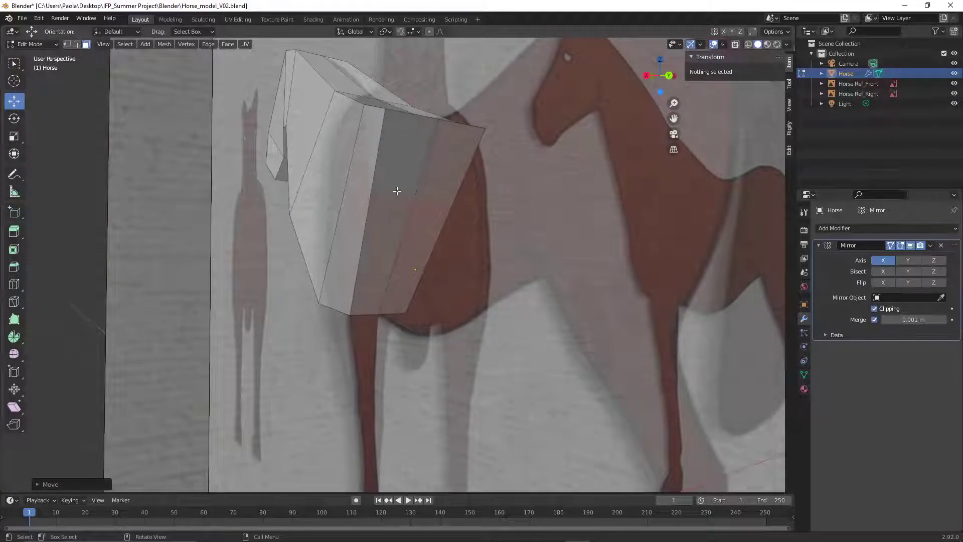
pyautogui.moveTo(537, 251); pyautogui.dragTo(499, 256, button='middle')
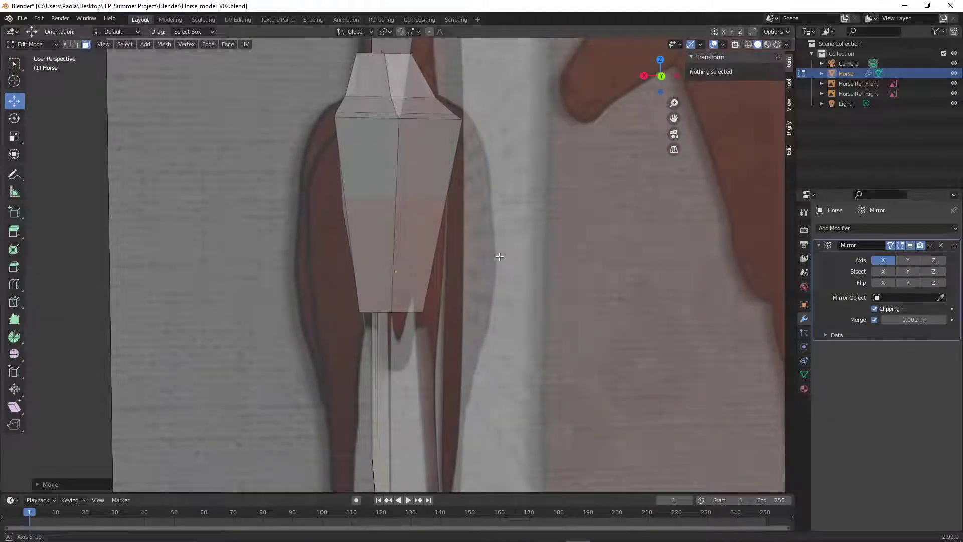
pyautogui.click(103, 45)
pyautogui.moveTo(131, 158)
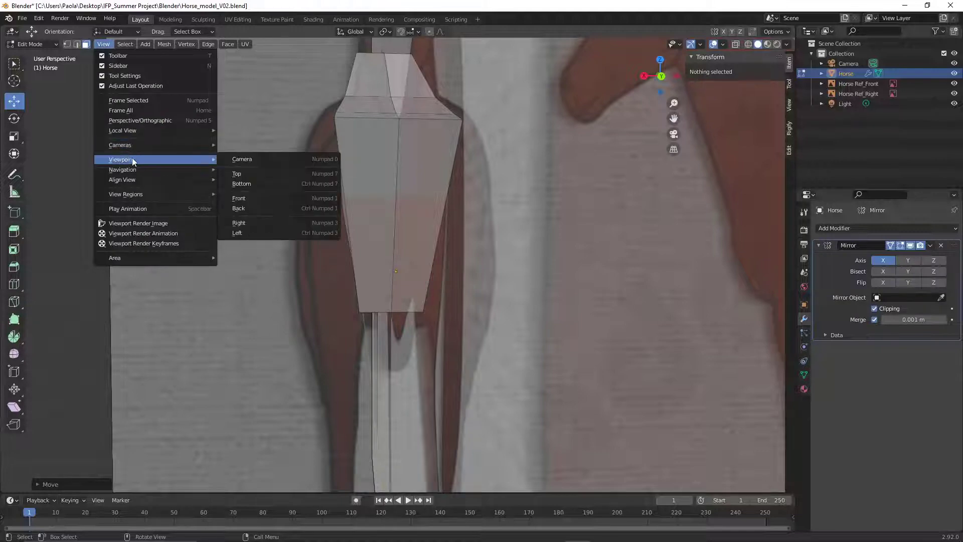
pyautogui.click(236, 199)
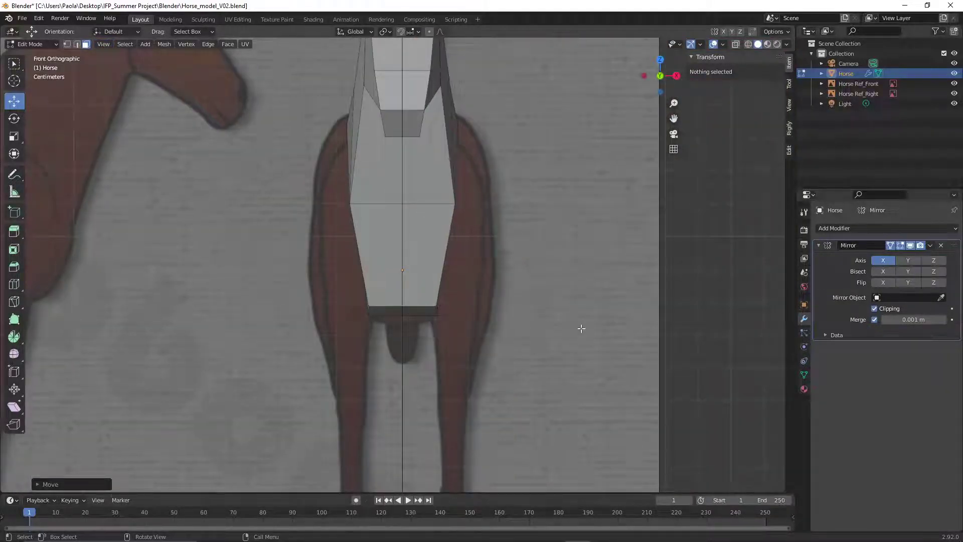
pyautogui.moveTo(596, 270); pyautogui.dragTo(522, 270, button='middle')
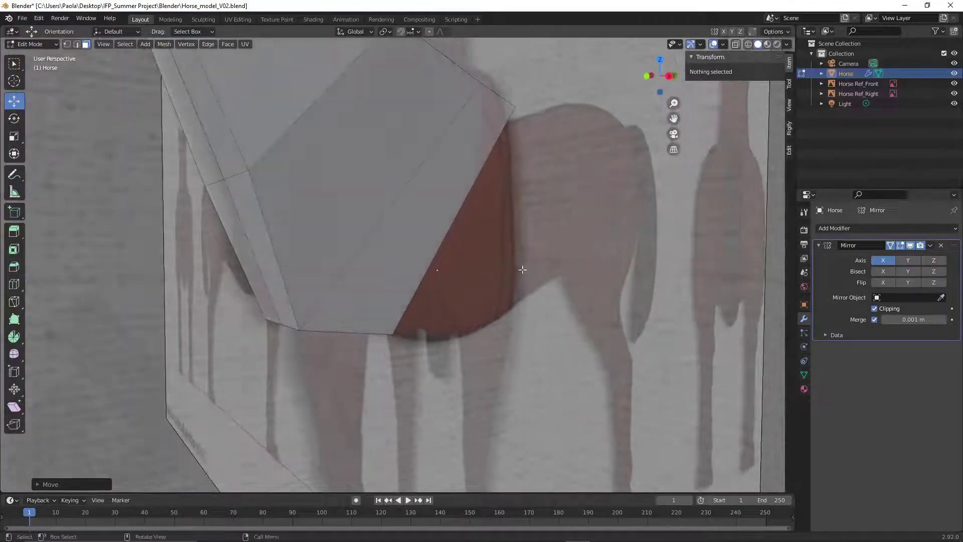
# Move the shoulder section's side face about 0.17 m outward along X in the front view to match the reference's lower body width
pyautogui.click(434, 224)
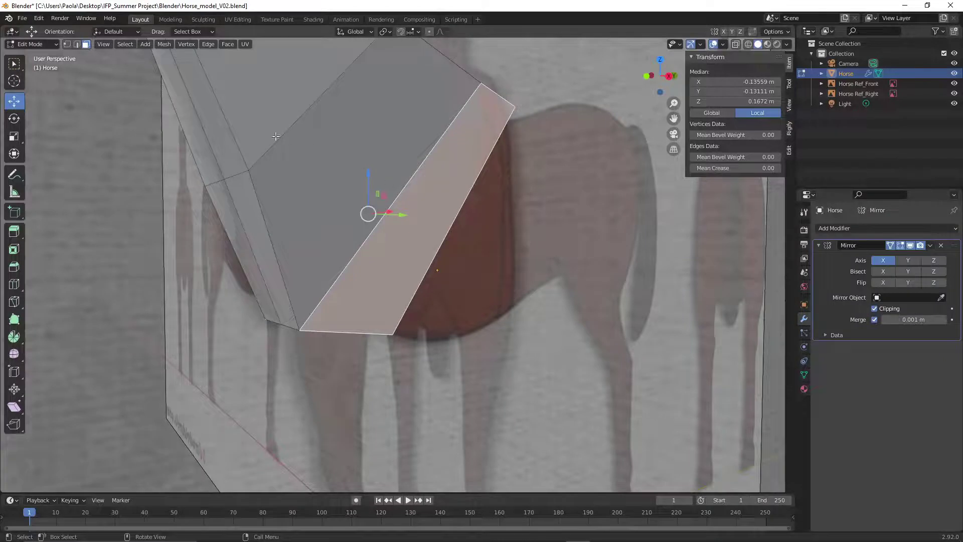
pyautogui.click(109, 46)
pyautogui.moveTo(146, 161)
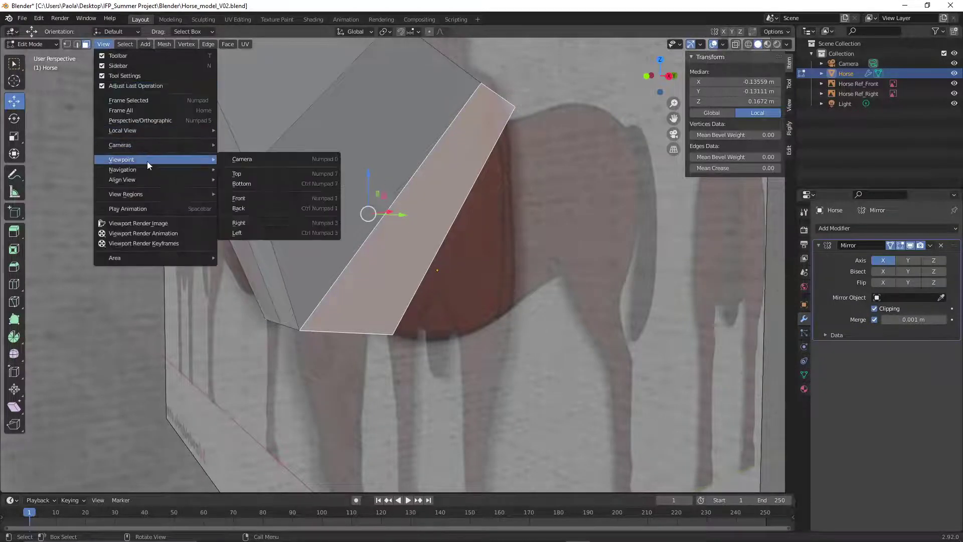
pyautogui.click(234, 195)
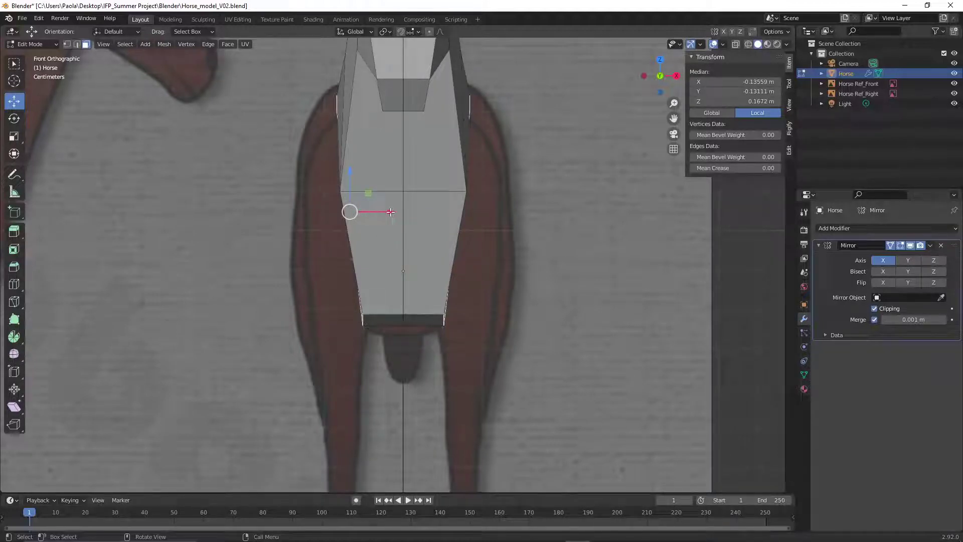
pyautogui.moveTo(391, 211); pyautogui.dragTo(322, 204)
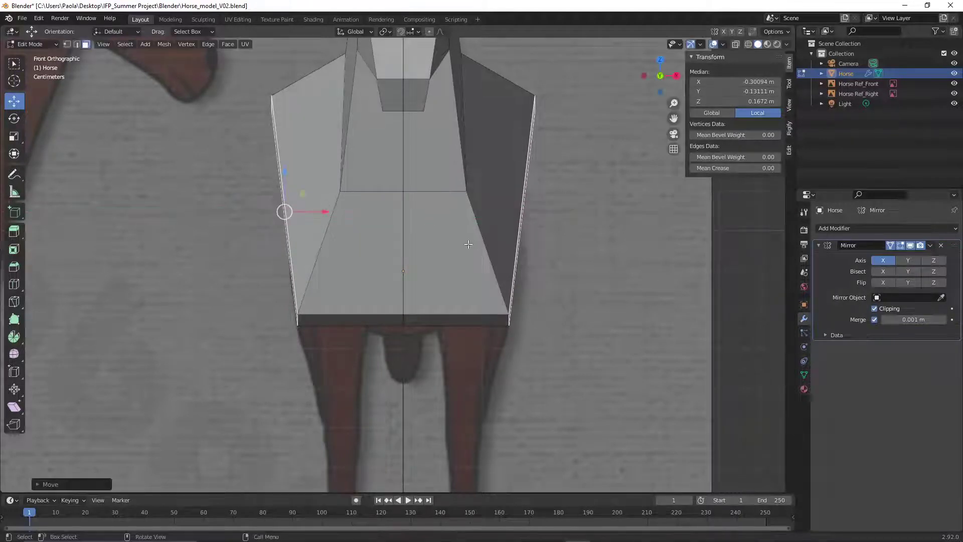
# Move the side face's top edge about 0.15 m inward along X and lower it about 0.07 m along Z within the front outline
pyautogui.click(77, 44)
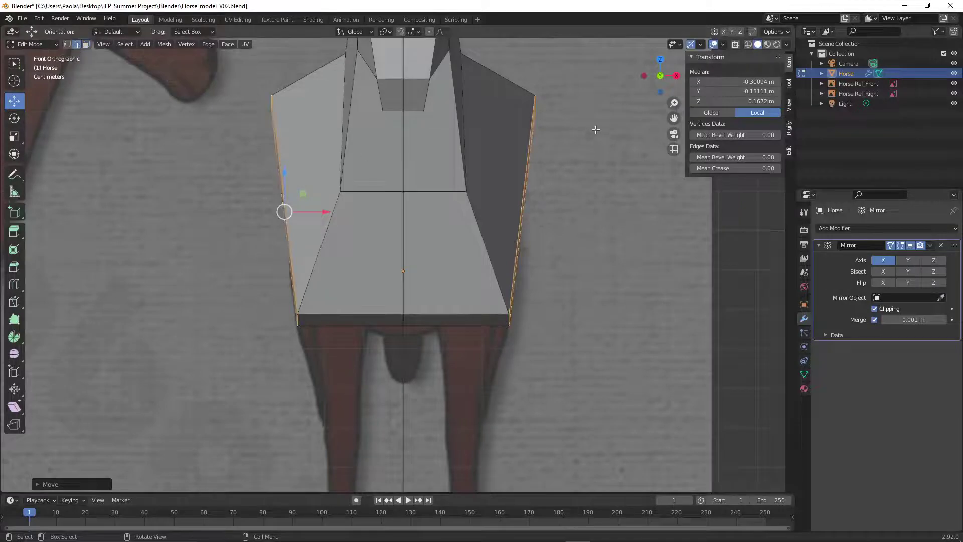
pyautogui.moveTo(595, 130); pyautogui.dragTo(537, 140, button='middle')
pyautogui.click(524, 144)
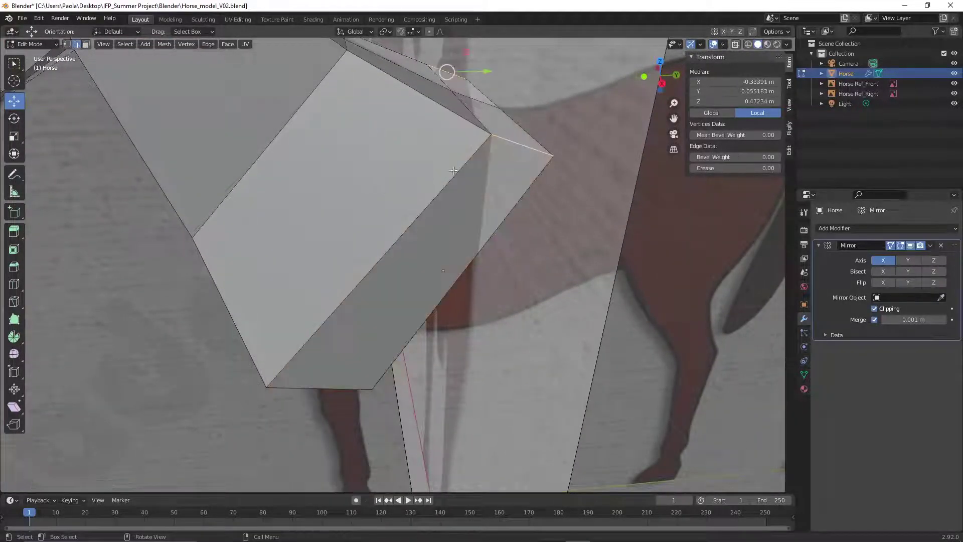
pyautogui.click(104, 46)
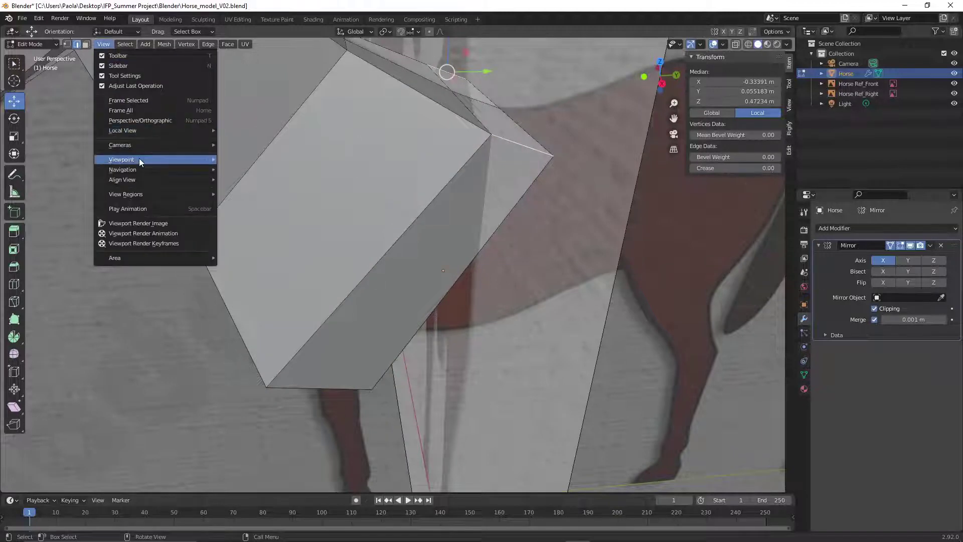
pyautogui.moveTo(139, 159)
pyautogui.click(242, 198)
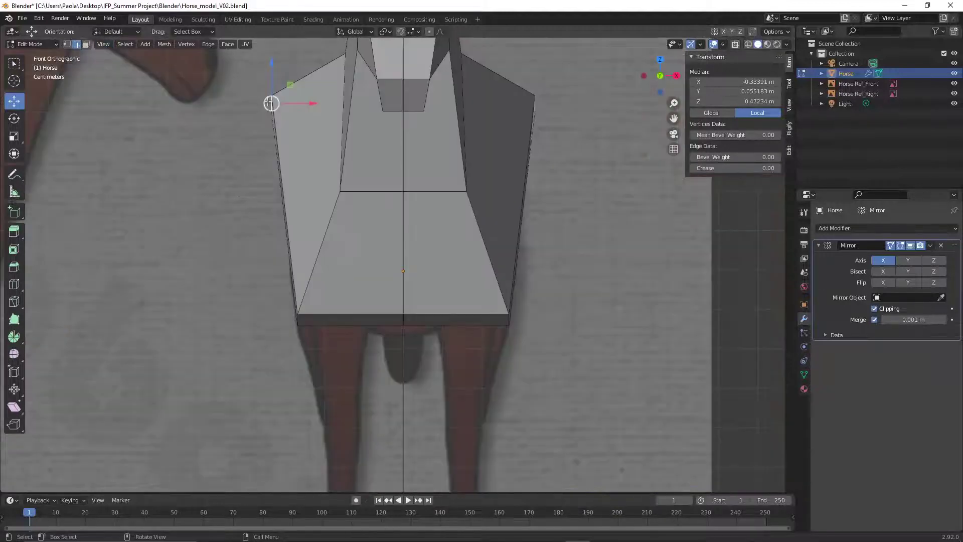
pyautogui.click(749, 45)
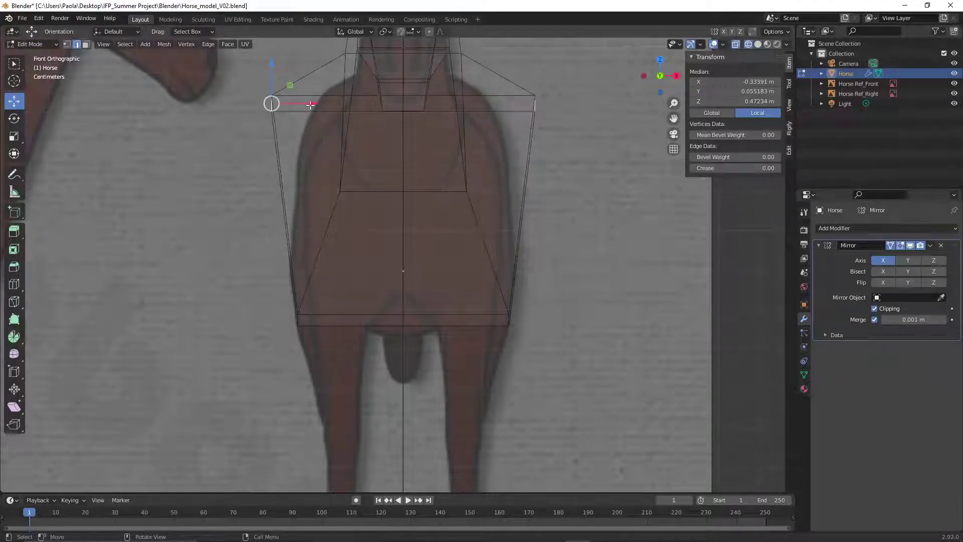
pyautogui.moveTo(311, 105); pyautogui.dragTo(383, 104)
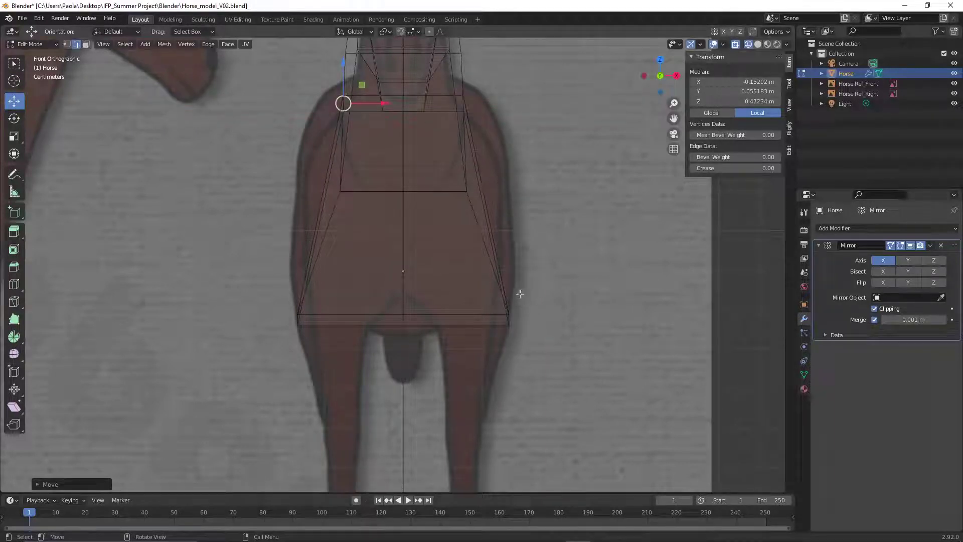
pyautogui.moveTo(375, 103); pyautogui.dragTo(372, 104)
pyautogui.moveTo(331, 60); pyautogui.dragTo(325, 86)
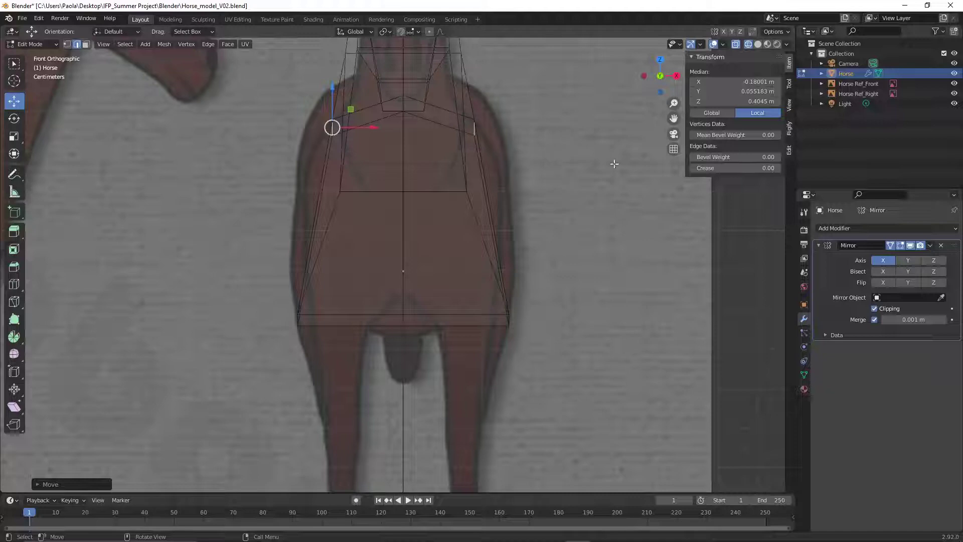
# Return to solid shading and compare the reshaped shoulder section with the right-side reference
pyautogui.moveTo(602, 157); pyautogui.dragTo(394, 180, button='middle')
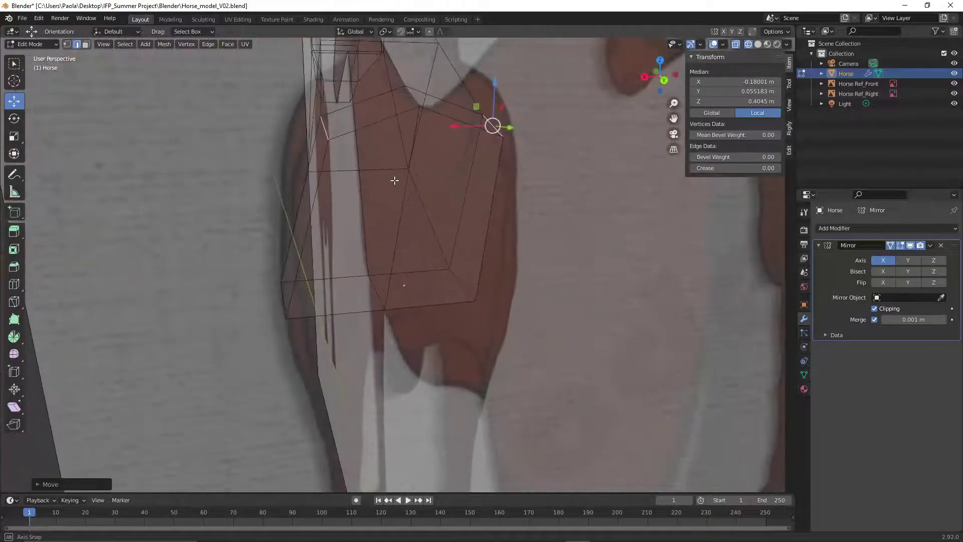
pyautogui.click(757, 43)
pyautogui.scroll(-4, 522, 251)
pyautogui.click(218, 284)
pyautogui.moveTo(218, 285)
pyautogui.mouseDown(button='middle')
pyautogui.moveTo(285, 282)
pyautogui.moveTo(465, 304)
pyautogui.moveTo(544, 288)
pyautogui.moveTo(587, 260)
pyautogui.moveTo(379, 257)
pyautogui.mouseUp(button='middle')
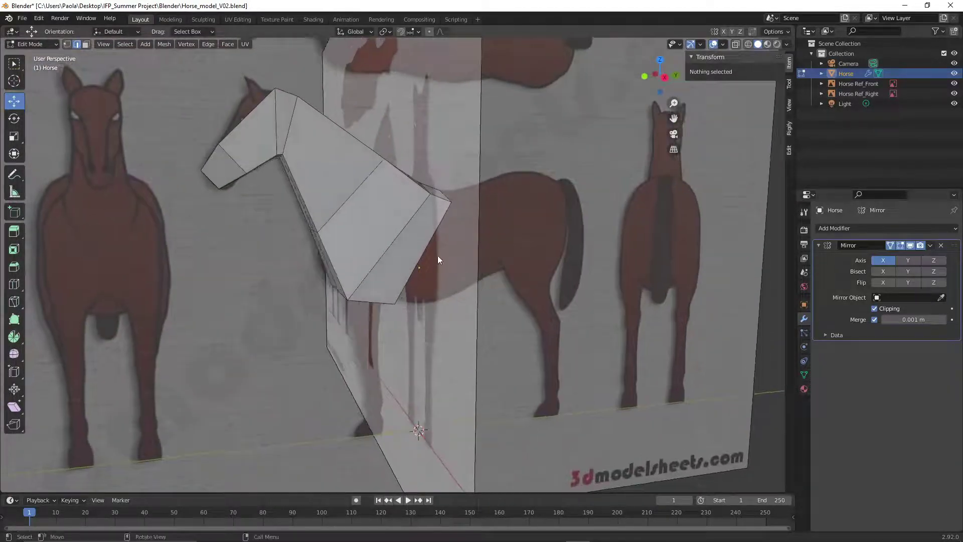
pyautogui.click(103, 44)
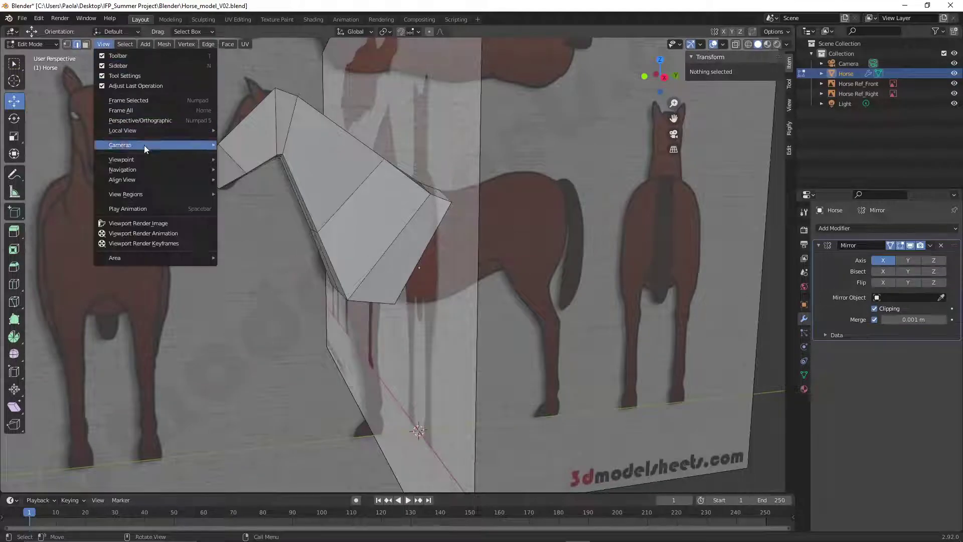
pyautogui.moveTo(152, 161)
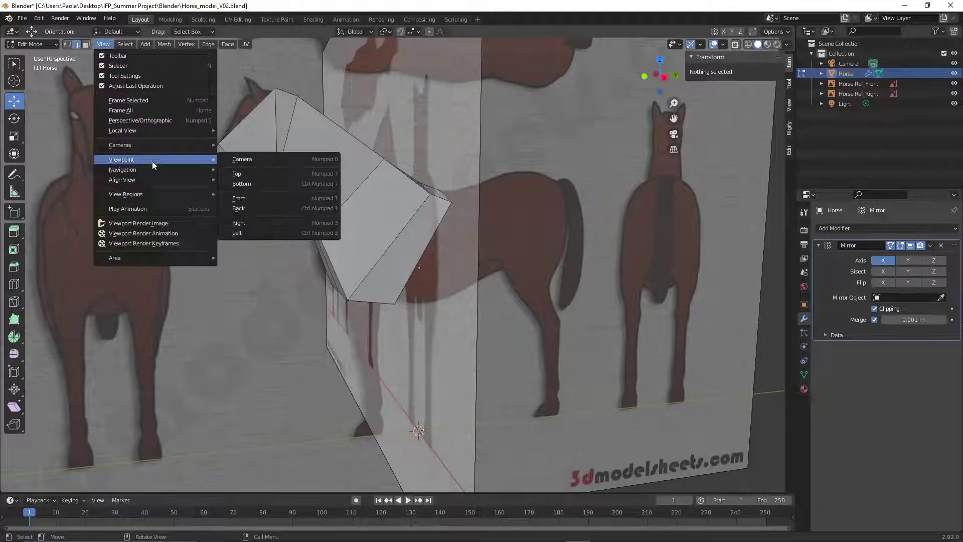
pyautogui.click(248, 222)
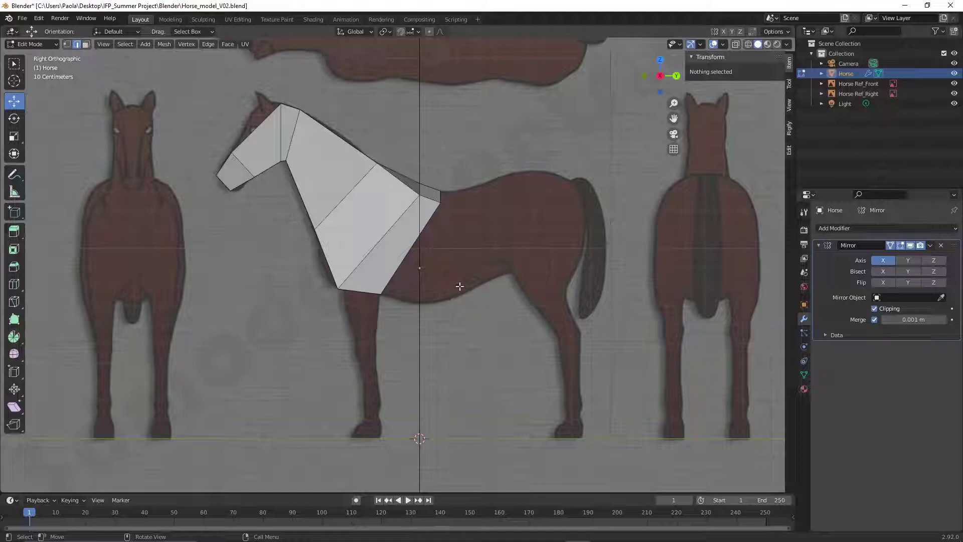
# Extrude the shoulder section's rear end face about 0.30 m along Y toward the hindquarters in the right side view
pyautogui.click(86, 44)
pyautogui.moveTo(497, 228); pyautogui.dragTo(388, 210, button='middle')
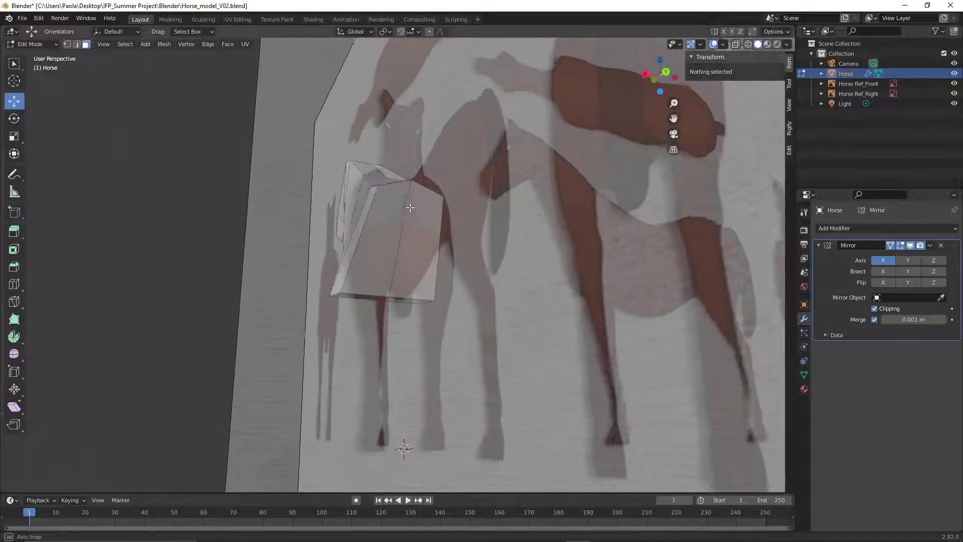
pyautogui.click(391, 212)
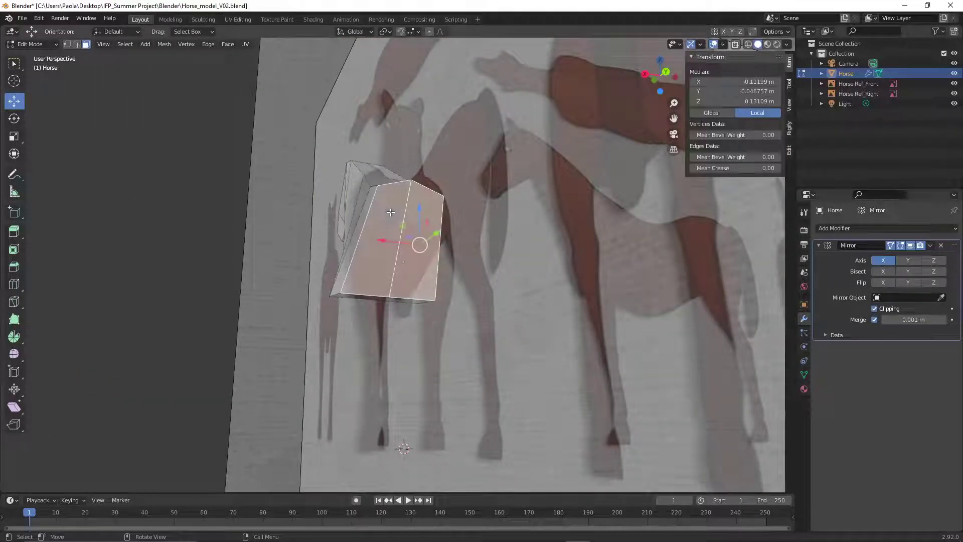
pyautogui.click(103, 44)
pyautogui.moveTo(165, 159)
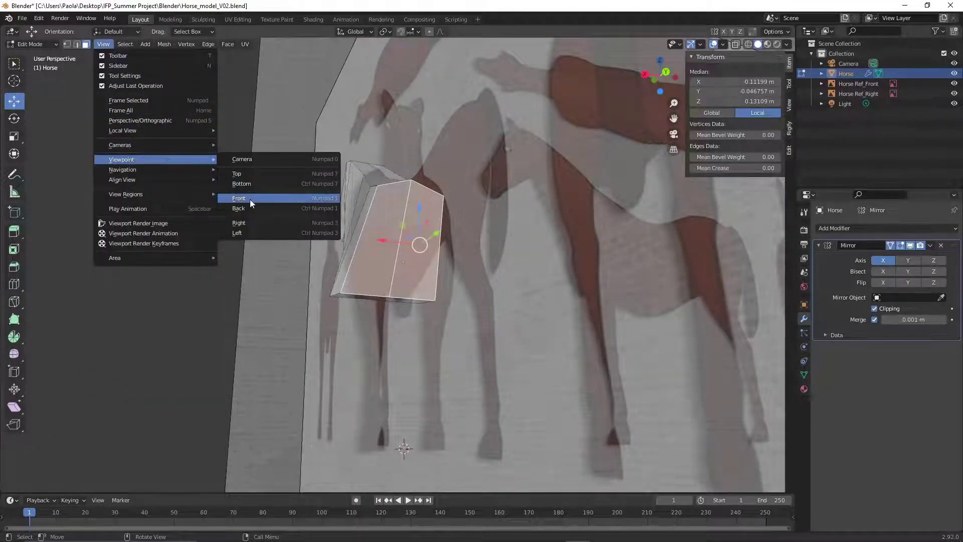
pyautogui.click(255, 221)
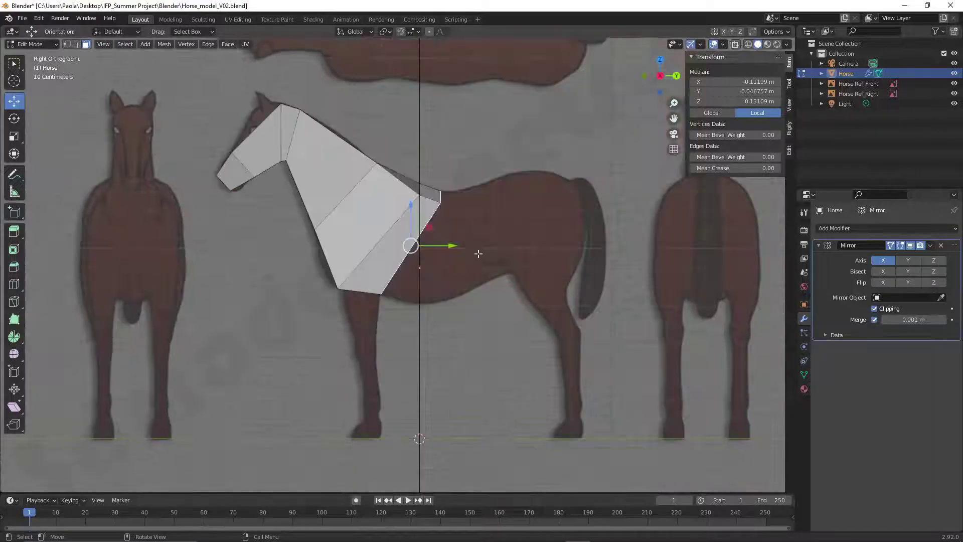
pyautogui.press('e')
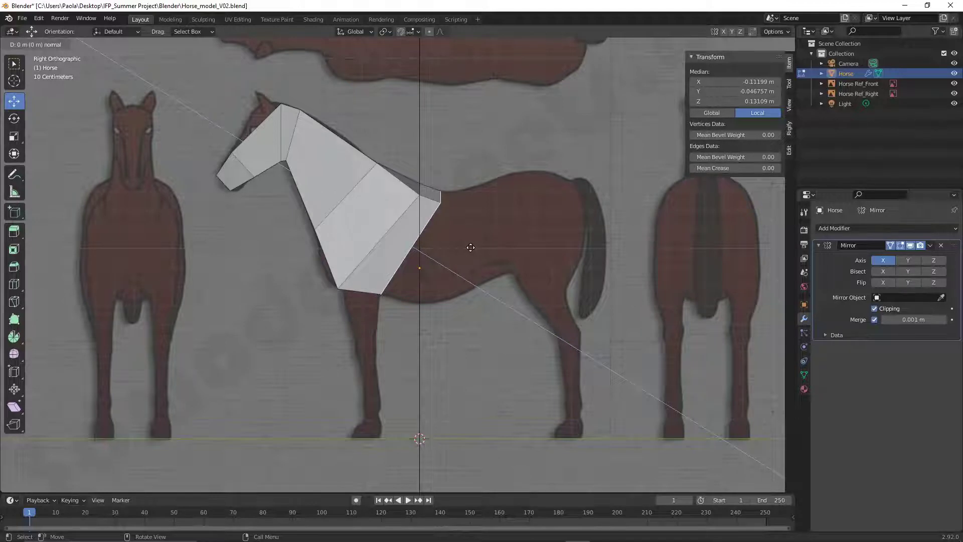
pyautogui.press('x')
pyautogui.press('y')
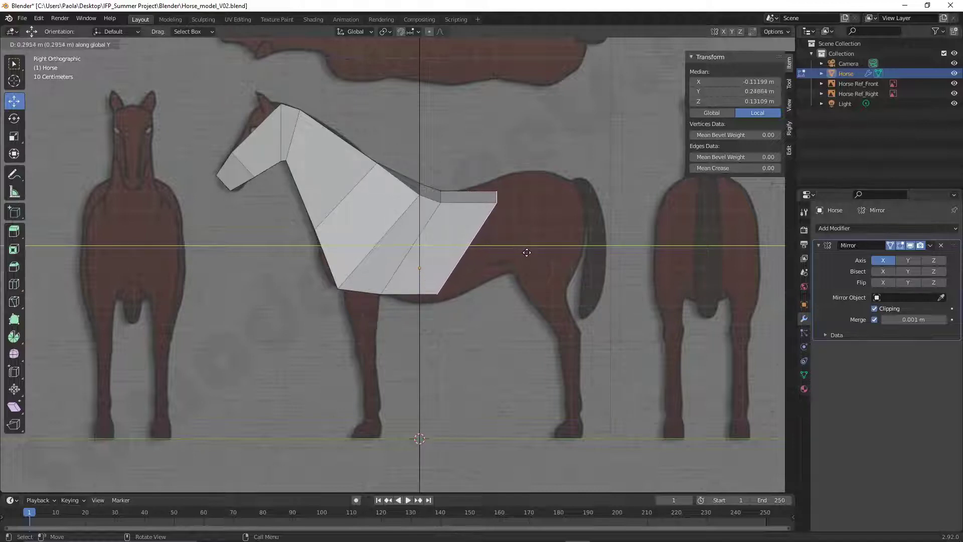
pyautogui.click(528, 252)
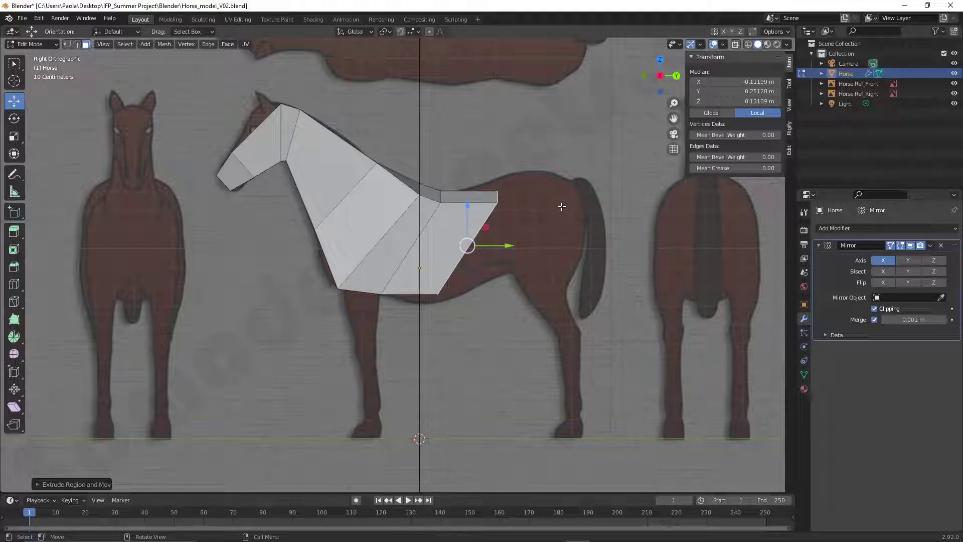
# Flatten the extruded end face to nearly vertical by scaling it to about 0.04 along Y
pyautogui.press('s')
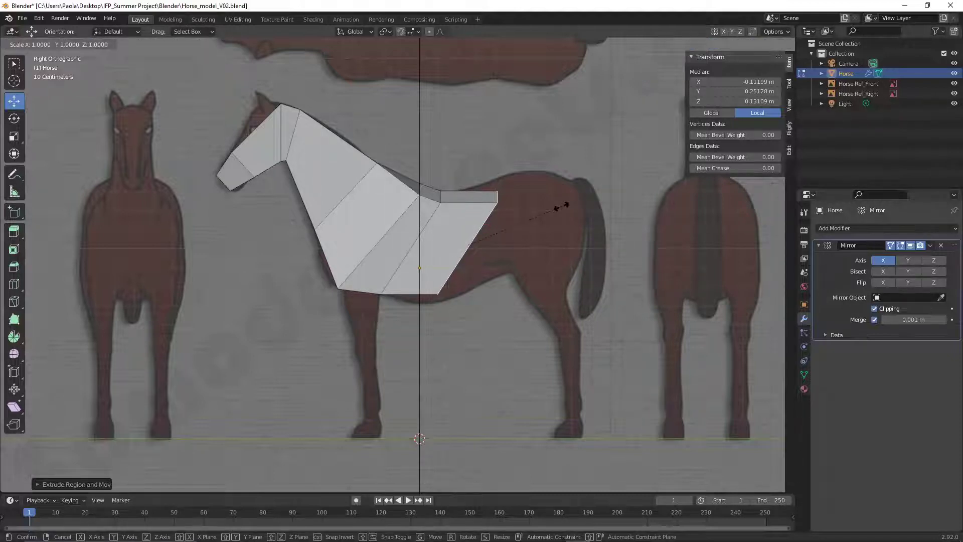
pyautogui.press('y')
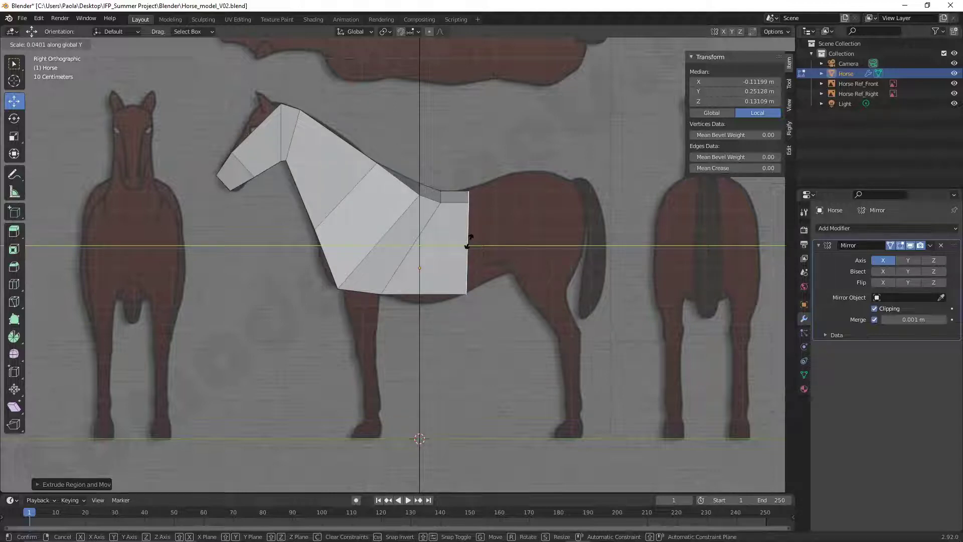
pyautogui.click(468, 245)
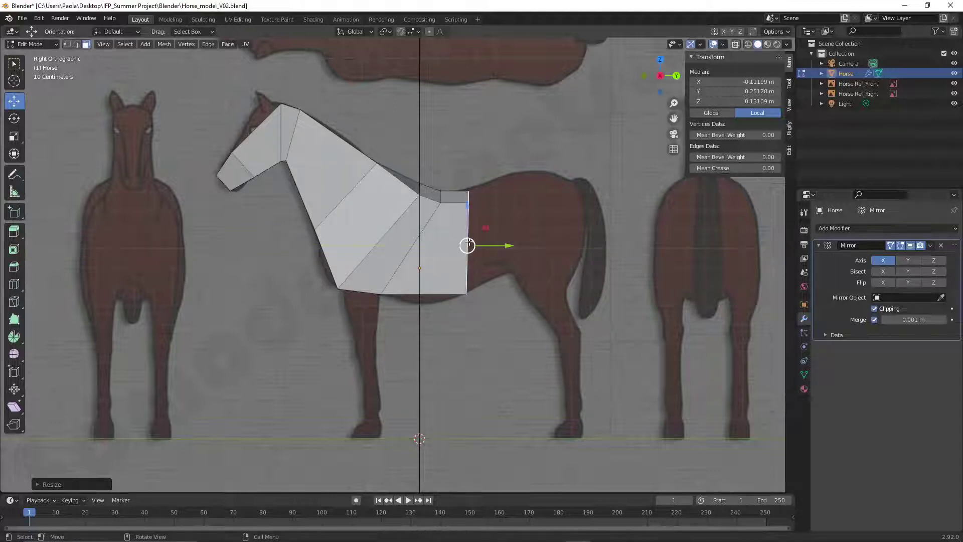
# Raise the new end face's top edge slightly along Z to follow the reference's back outline, and clear the selection
pyautogui.click(76, 45)
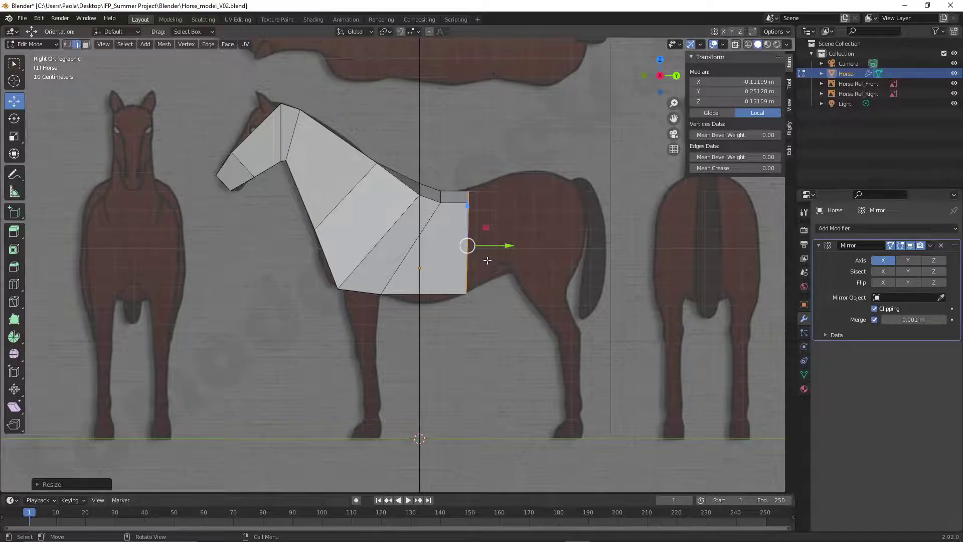
pyautogui.moveTo(534, 163); pyautogui.dragTo(461, 241, button='middle')
pyautogui.click(474, 218)
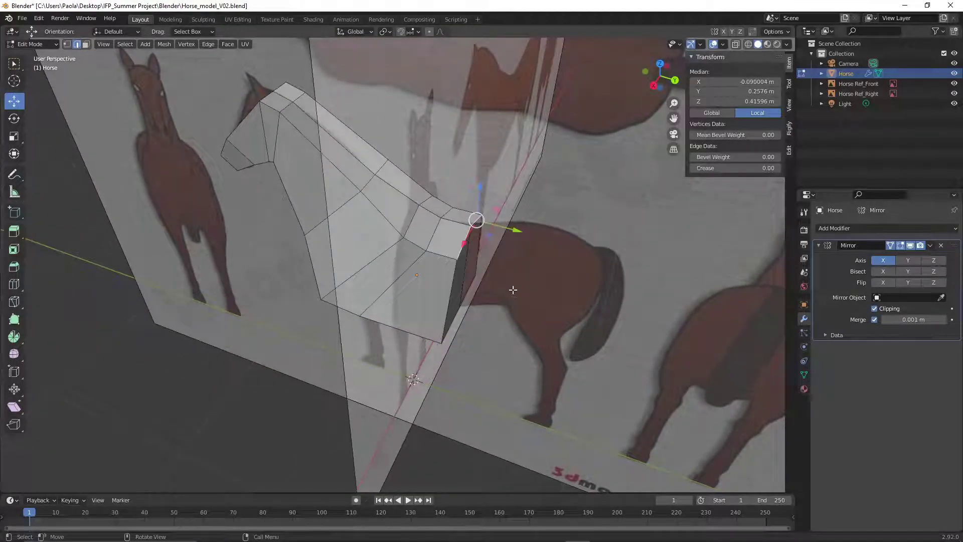
pyautogui.click(104, 44)
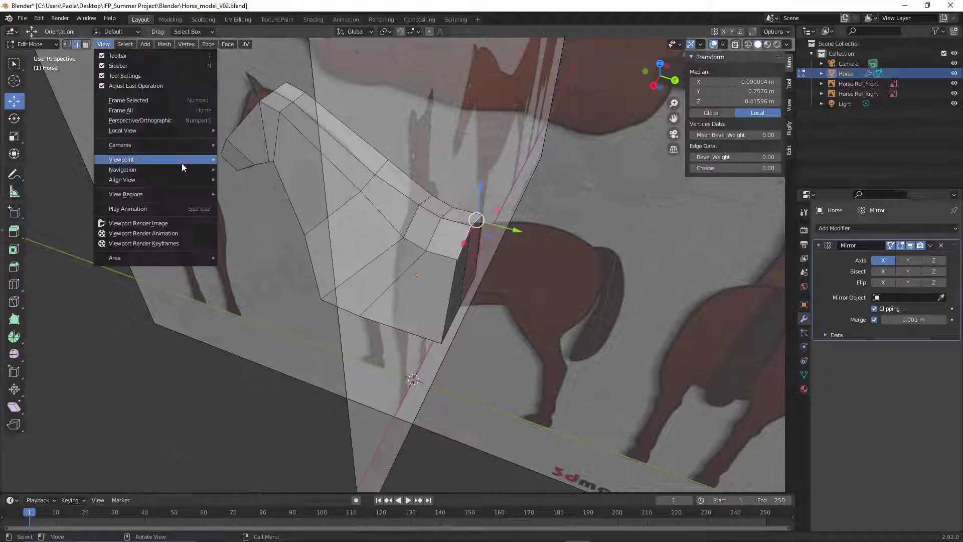
pyautogui.moveTo(181, 162)
pyautogui.click(256, 222)
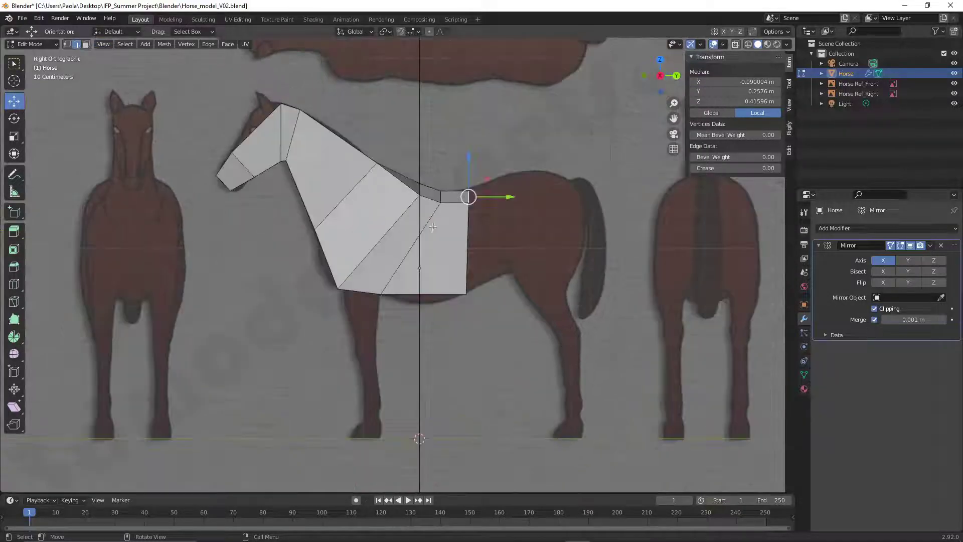
pyautogui.moveTo(469, 156); pyautogui.dragTo(468, 151)
pyautogui.click(515, 333)
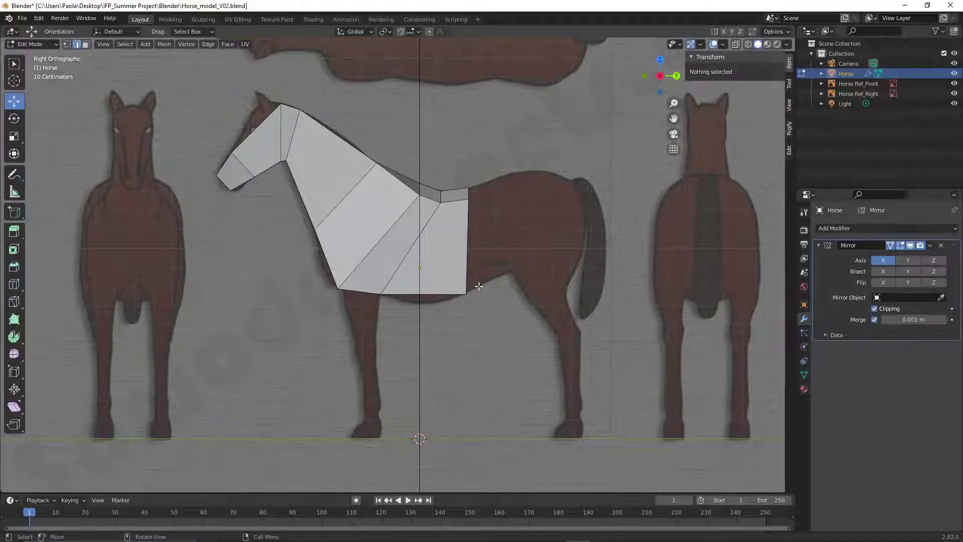
# Move the rear end face's bottom edge about 0.12 m rearward along Y and 0.07 m up along Z, and clear the selection
pyautogui.moveTo(498, 289); pyautogui.dragTo(459, 292, button='middle')
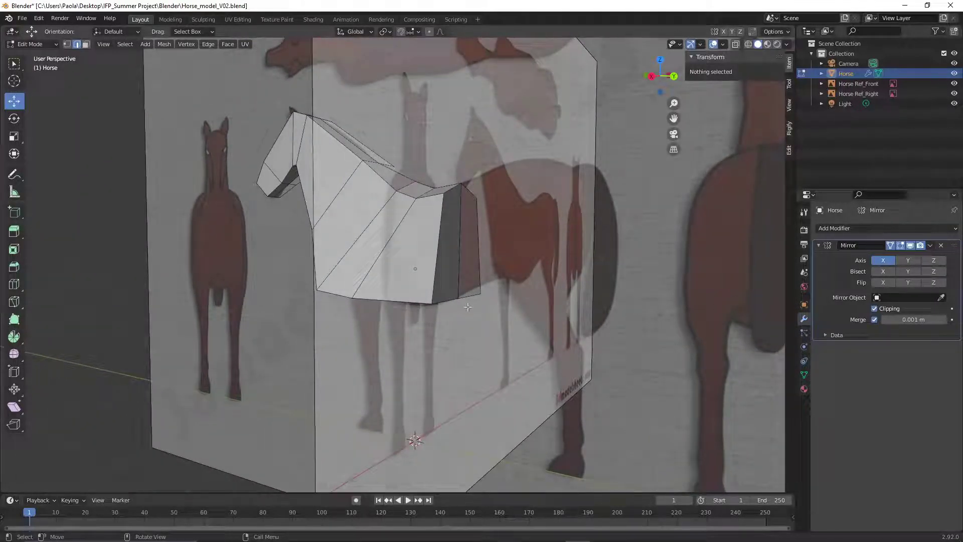
pyautogui.click(454, 298)
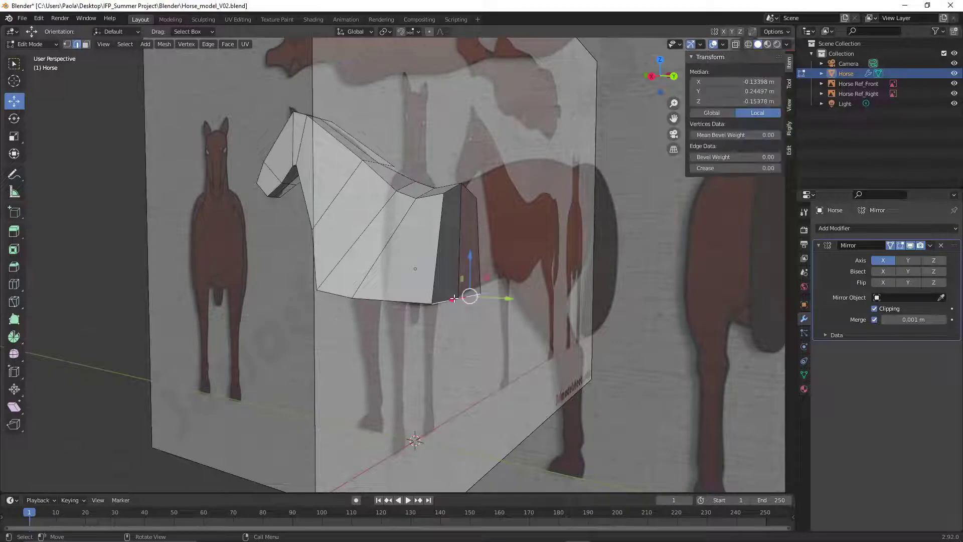
pyautogui.click(102, 44)
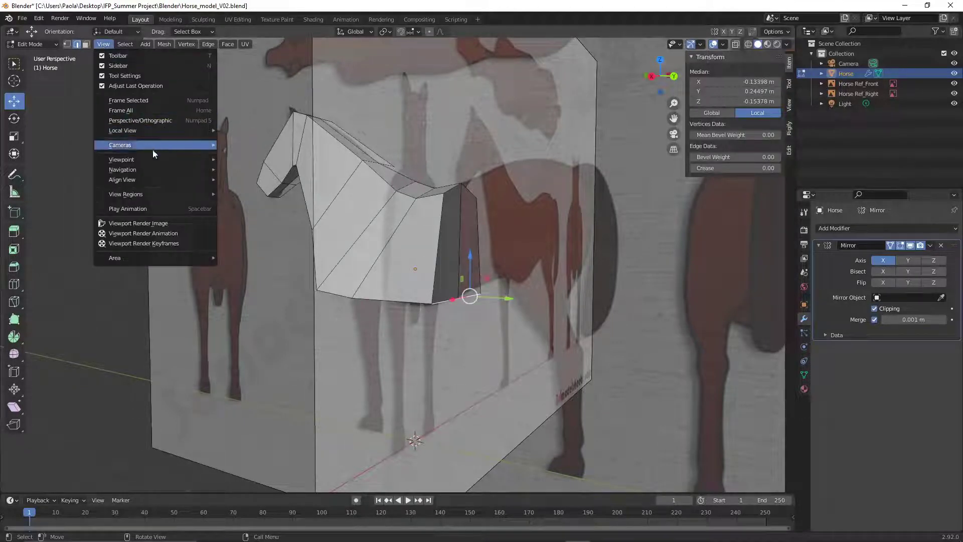
pyautogui.moveTo(158, 161)
pyautogui.click(253, 221)
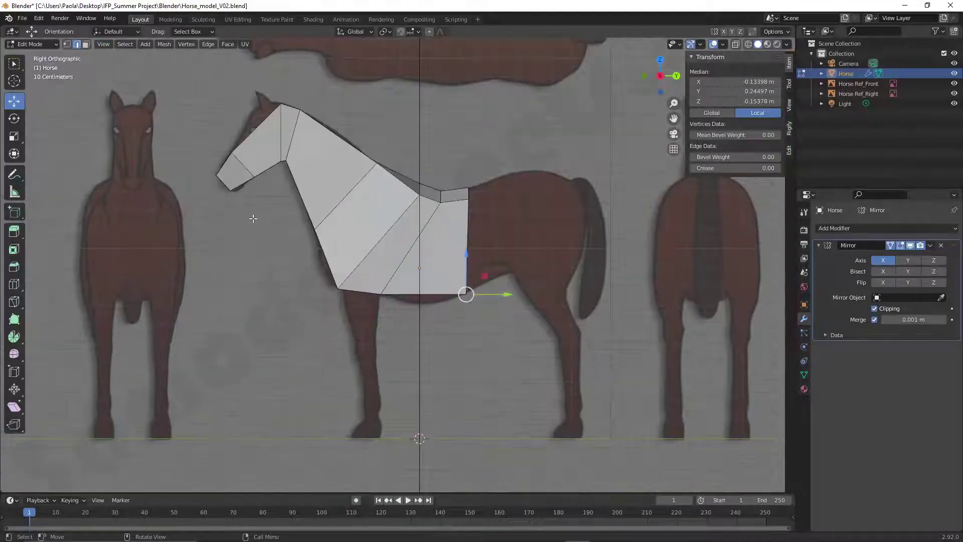
pyautogui.press('g')
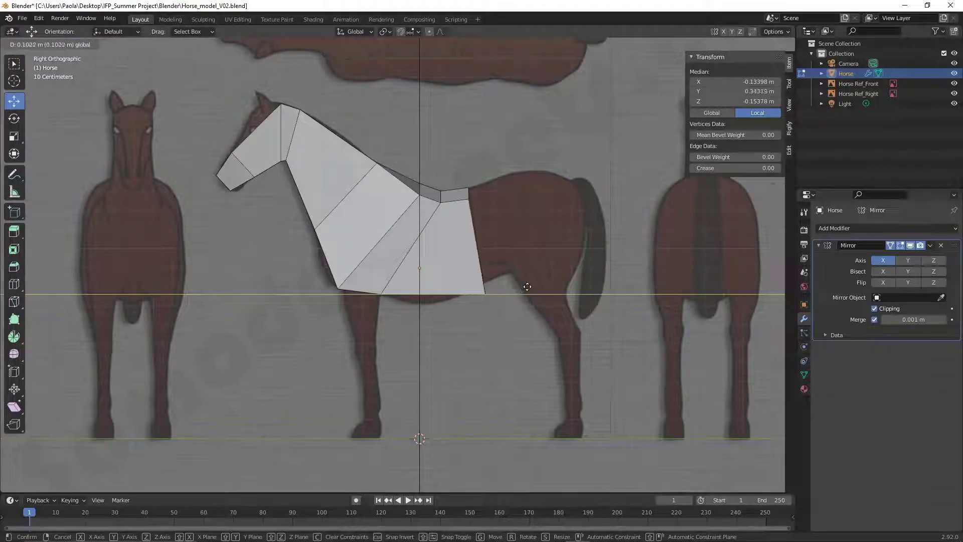
pyautogui.click(529, 286)
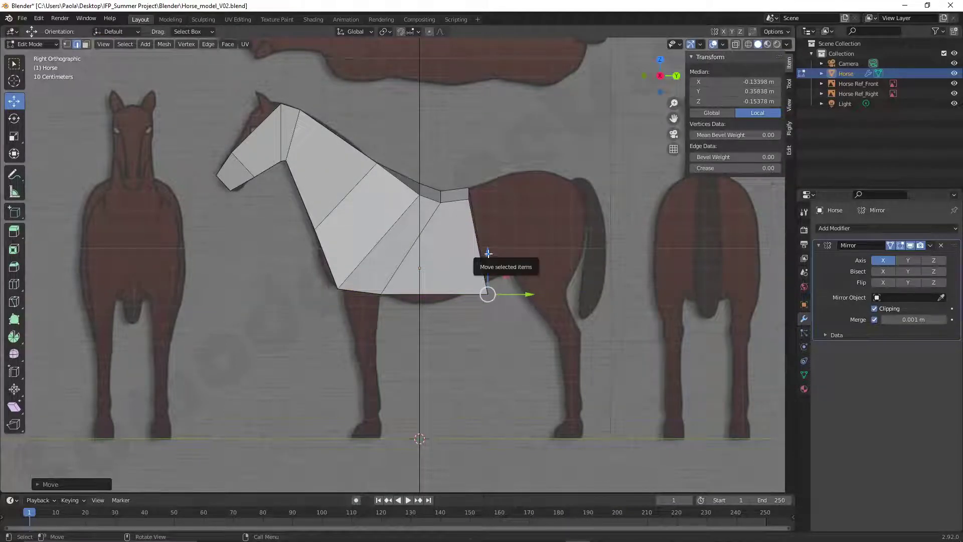
pyautogui.moveTo(488, 254); pyautogui.dragTo(484, 243)
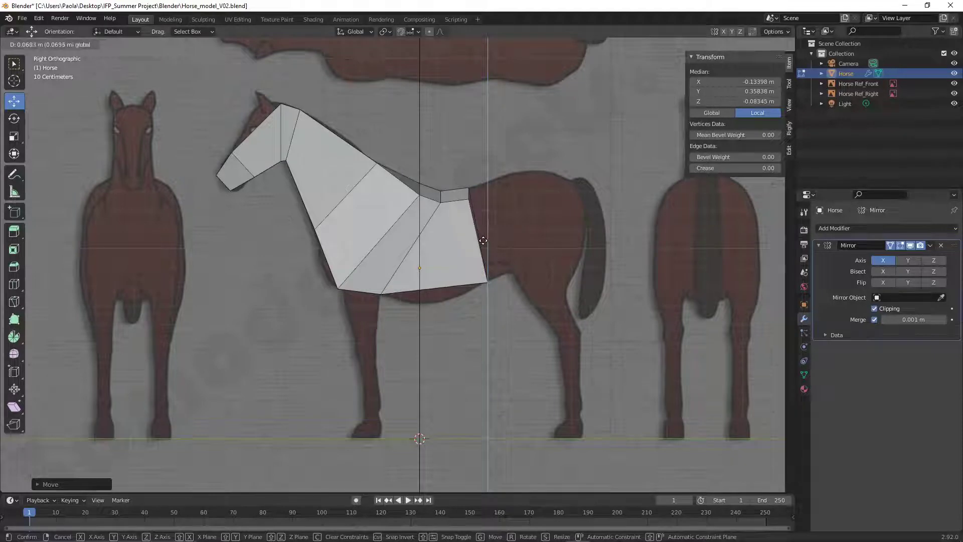
pyautogui.click(490, 326)
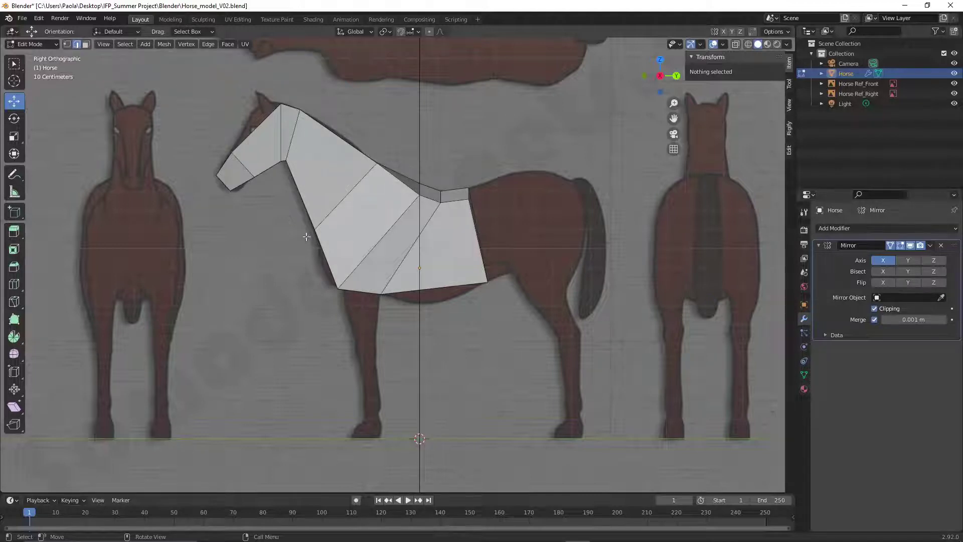
# Add a centred vertical loop cut around the rearmost body section, and leave nothing selected
pyautogui.rightClick(454, 233)
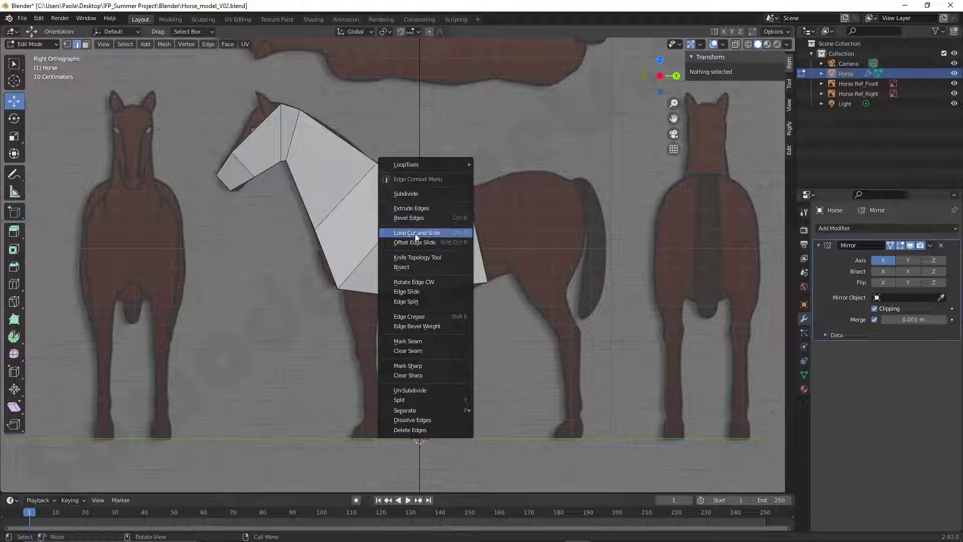
pyautogui.click(445, 233)
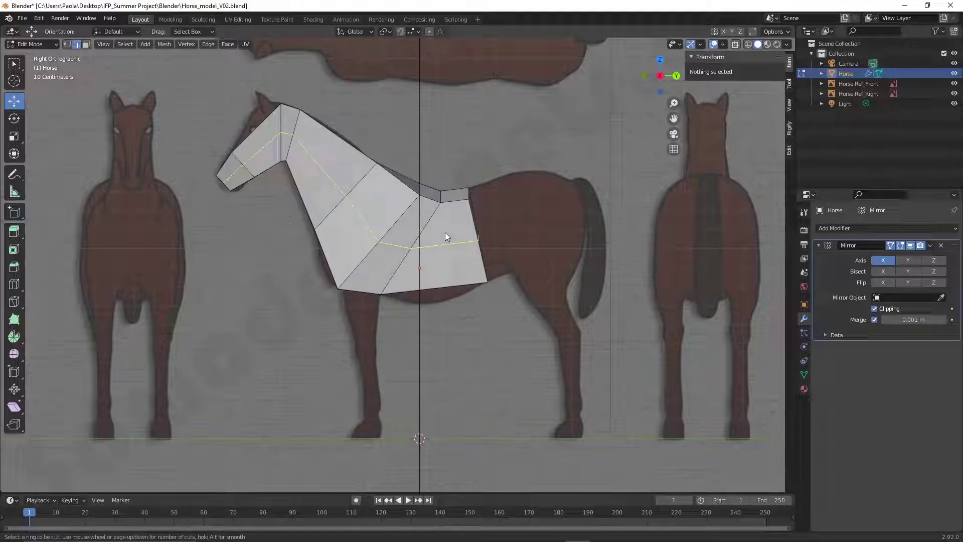
pyautogui.click(456, 198)
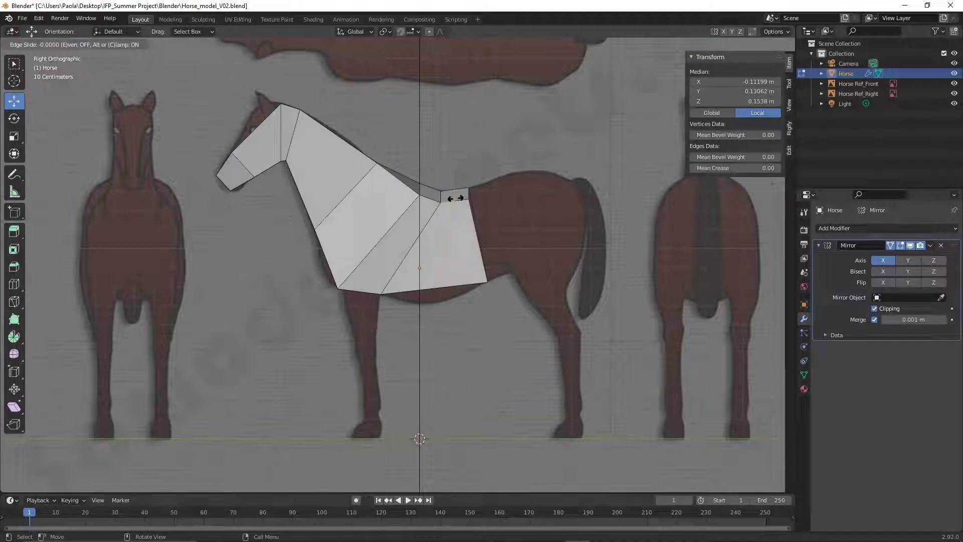
pyautogui.click(455, 198)
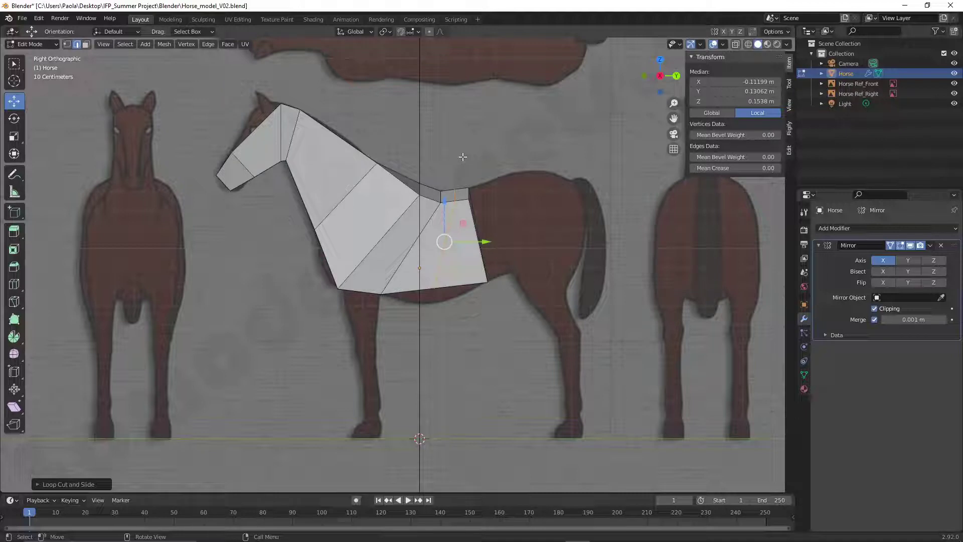
pyautogui.click(434, 235)
pyautogui.click(449, 321)
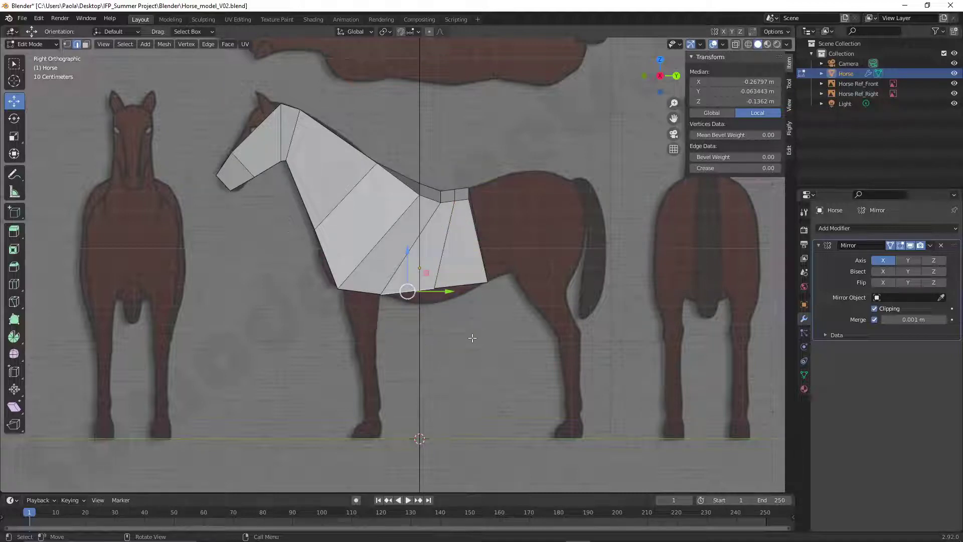
pyautogui.click(490, 359)
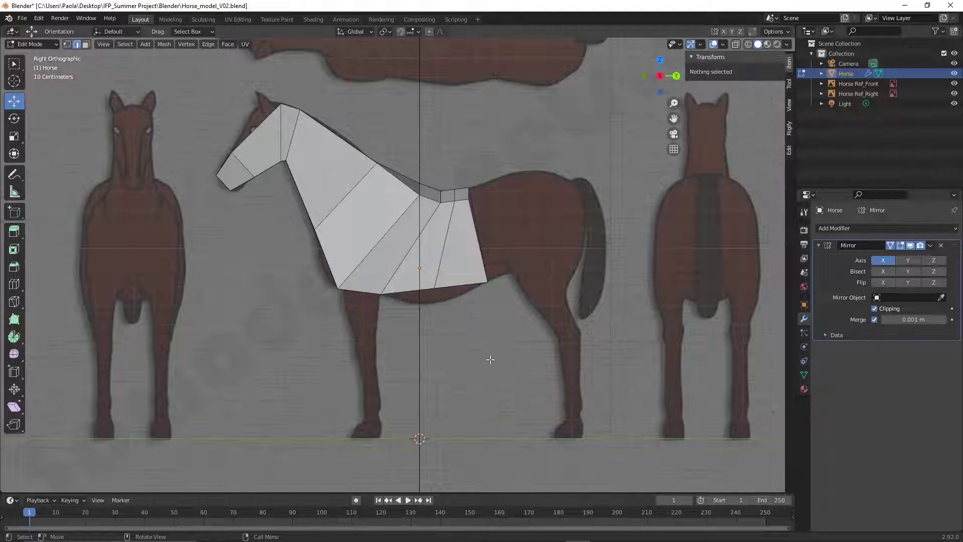
# Lower the new loop's bottom edge about 0.10 m along Z to follow the reference's belly outline, and clear the selection
pyautogui.moveTo(486, 353); pyautogui.dragTo(428, 265, button='middle')
pyautogui.click(429, 265)
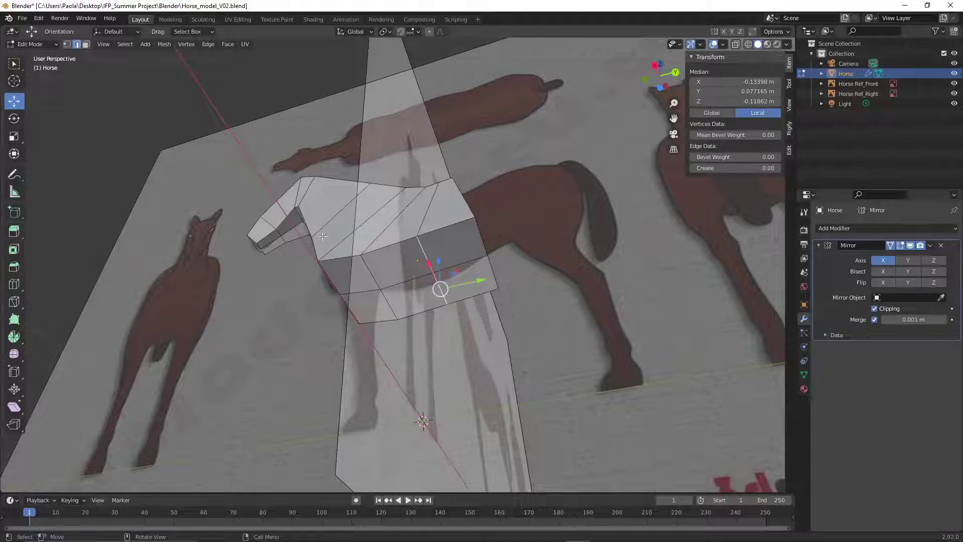
pyautogui.click(102, 44)
pyautogui.moveTo(159, 159)
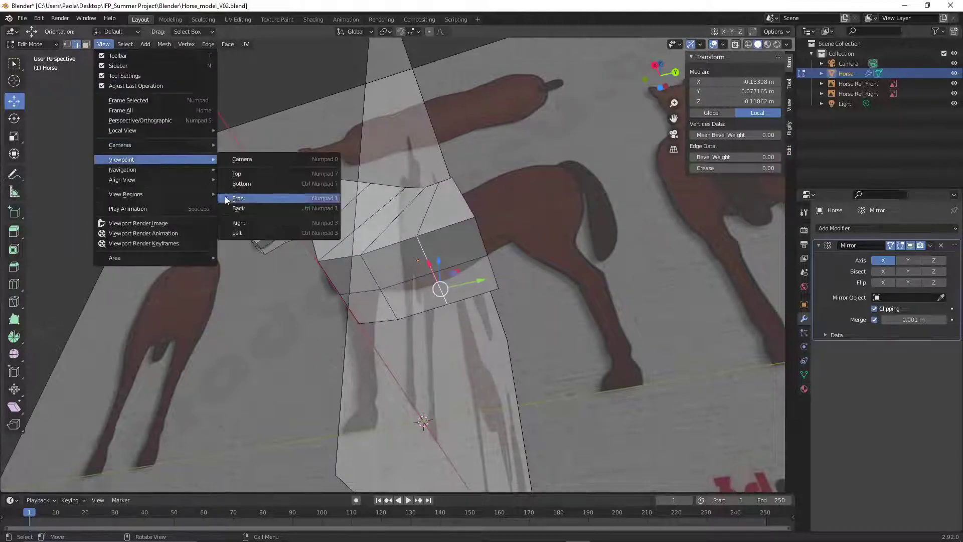
pyautogui.click(256, 224)
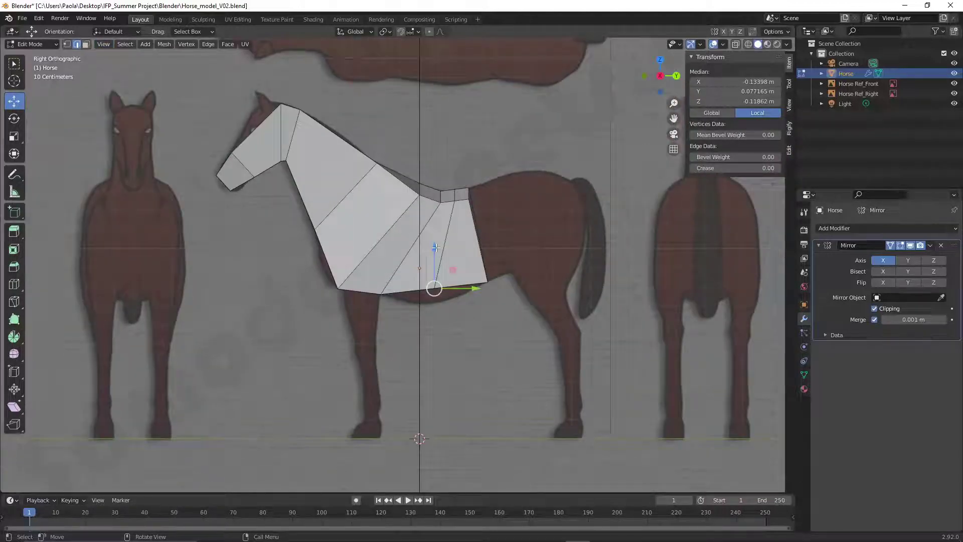
pyautogui.moveTo(435, 247); pyautogui.dragTo(434, 267)
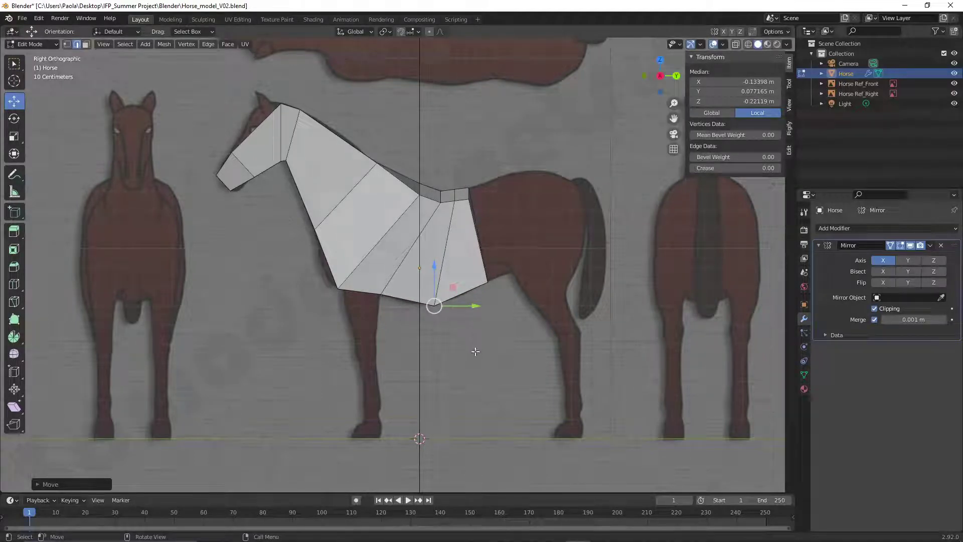
pyautogui.click(475, 352)
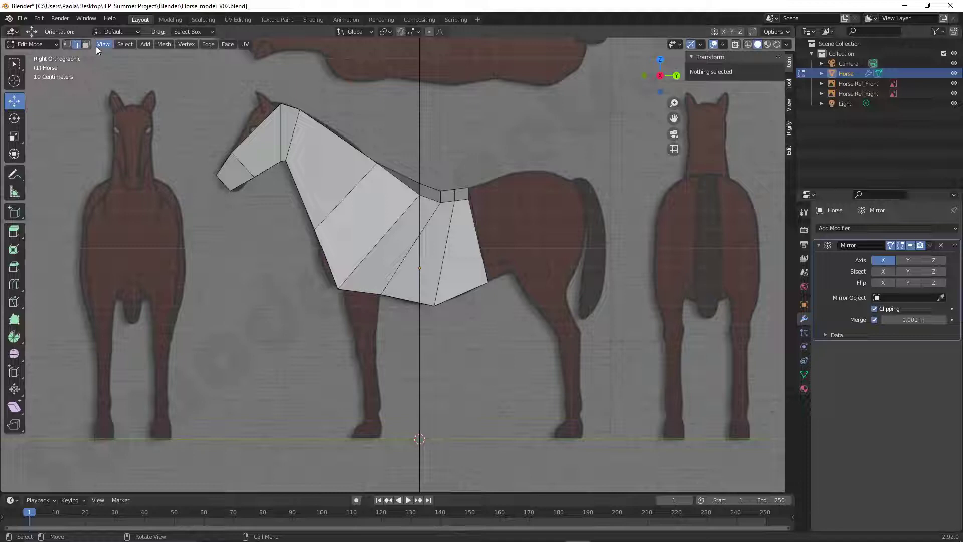
# Rotate the side face just ahead of the new loop about 12° in the front view and move it about 0.06 m outward along X
pyautogui.click(429, 256)
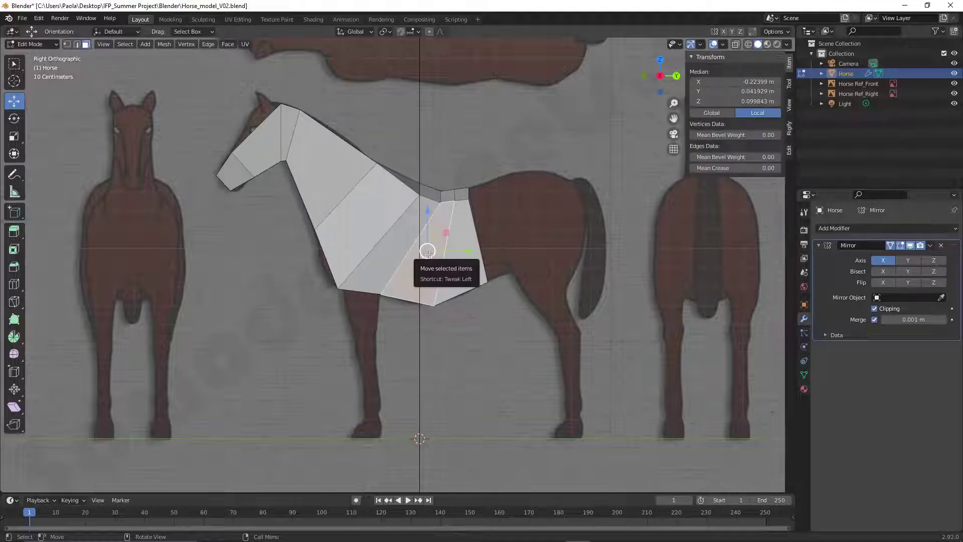
pyautogui.click(748, 44)
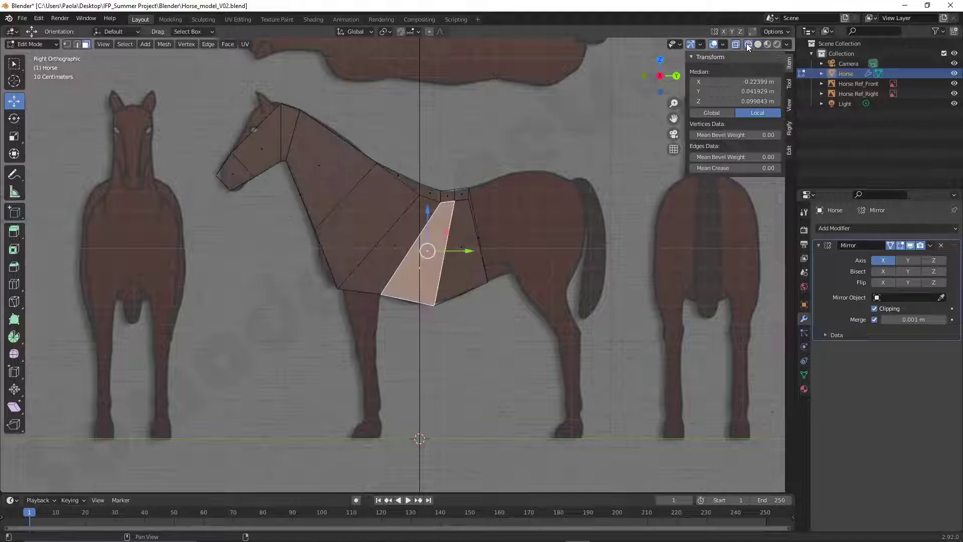
pyautogui.click(104, 45)
pyautogui.moveTo(159, 158)
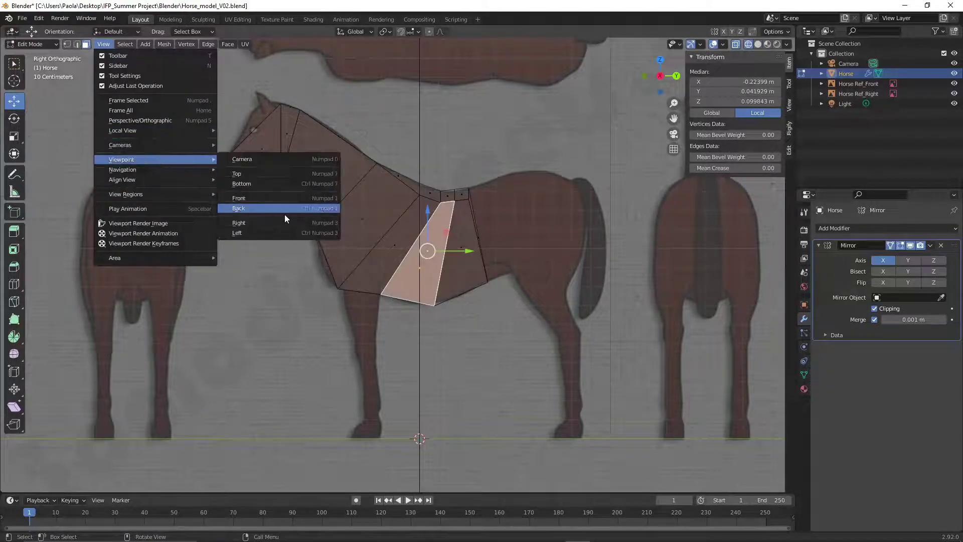
pyautogui.click(265, 199)
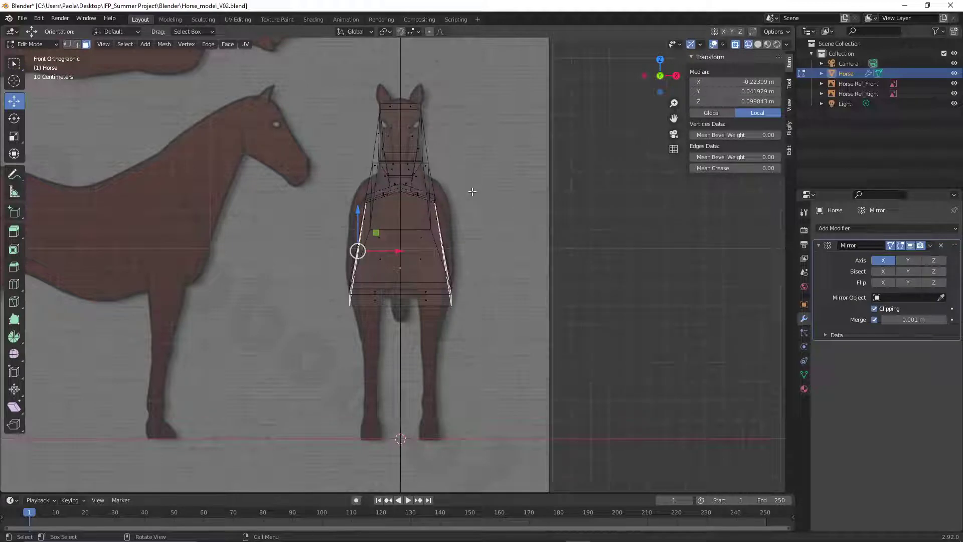
pyautogui.press('r')
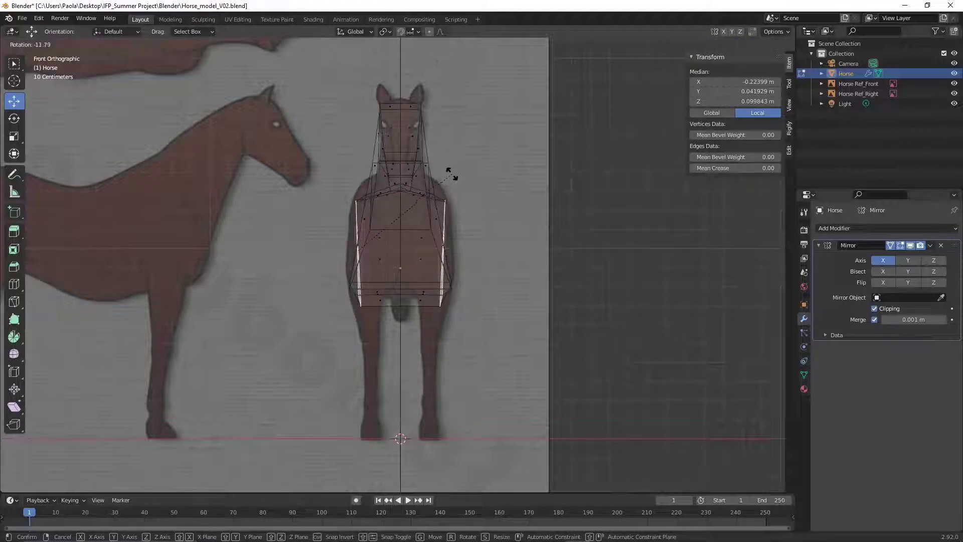
pyautogui.click(451, 175)
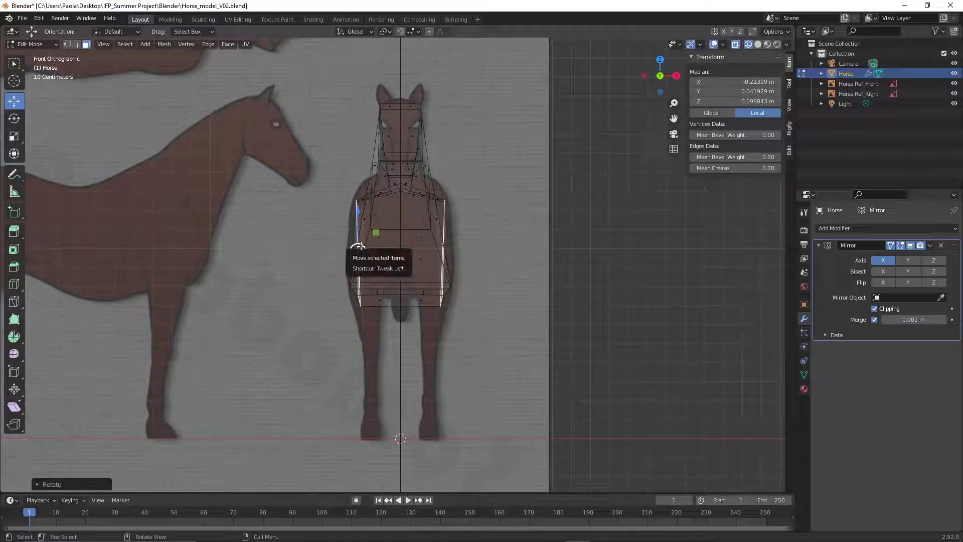
pyautogui.moveTo(402, 251); pyautogui.dragTo(388, 251)
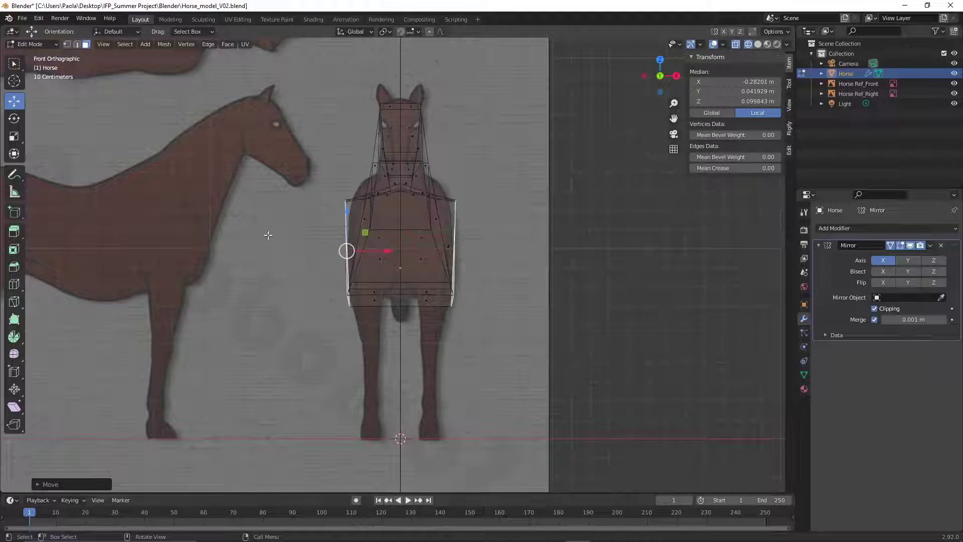
# Move the top edge of that side face about 0.07 m inward along X to match the front reference
pyautogui.click(77, 45)
pyautogui.moveTo(248, 210); pyautogui.dragTo(309, 269, button='middle')
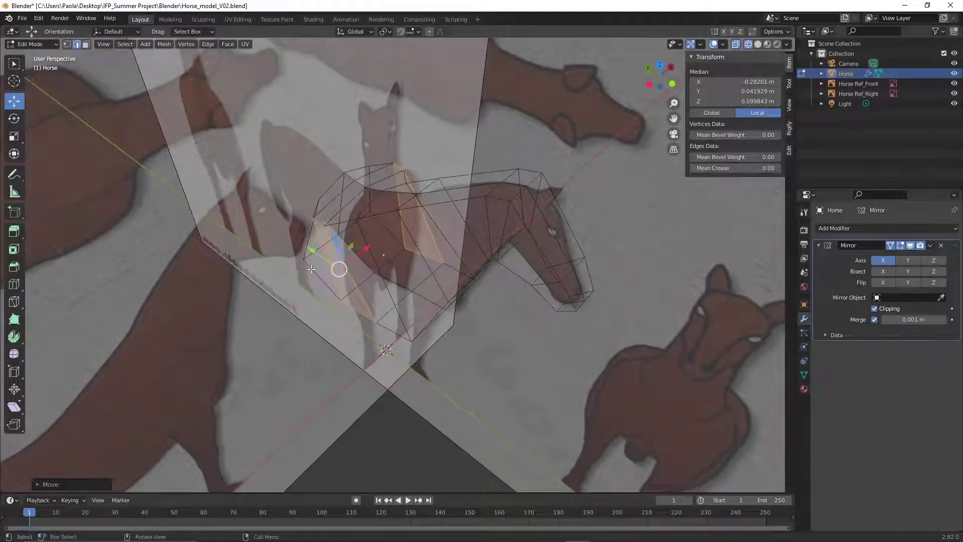
pyautogui.click(316, 221)
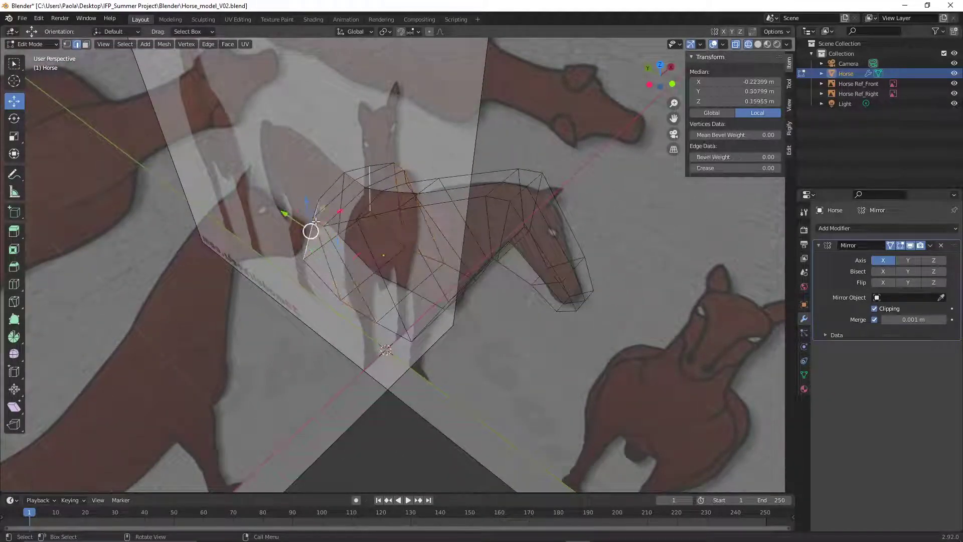
pyautogui.click(320, 225)
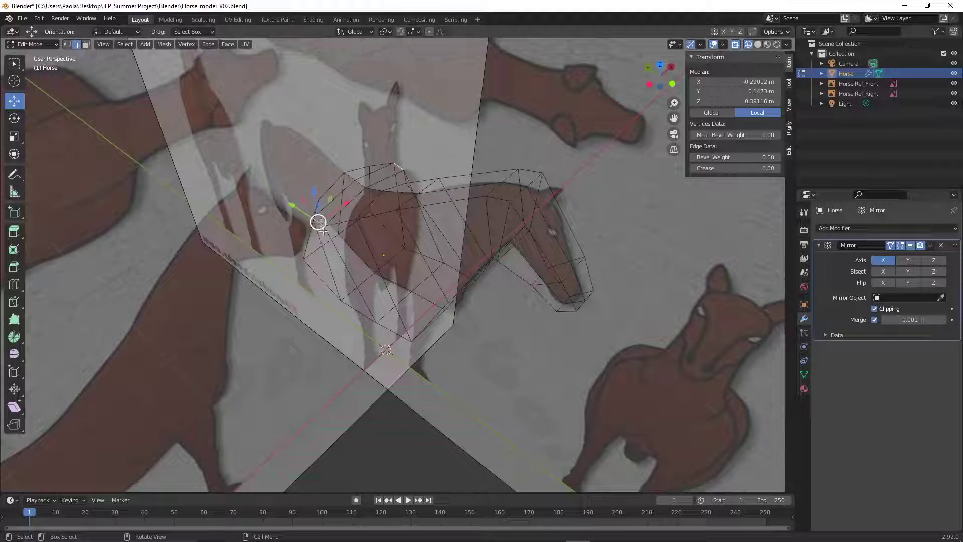
pyautogui.click(102, 45)
pyautogui.moveTo(142, 160)
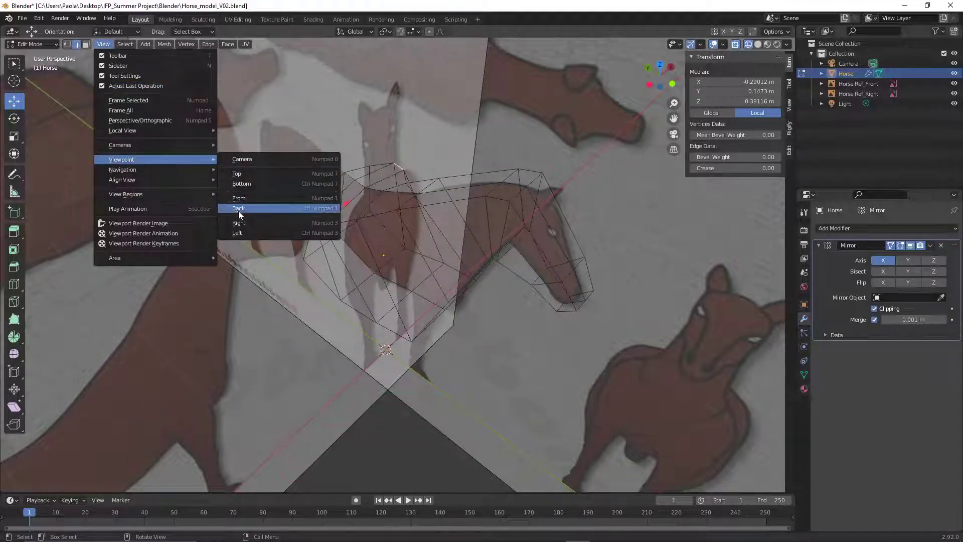
pyautogui.click(251, 200)
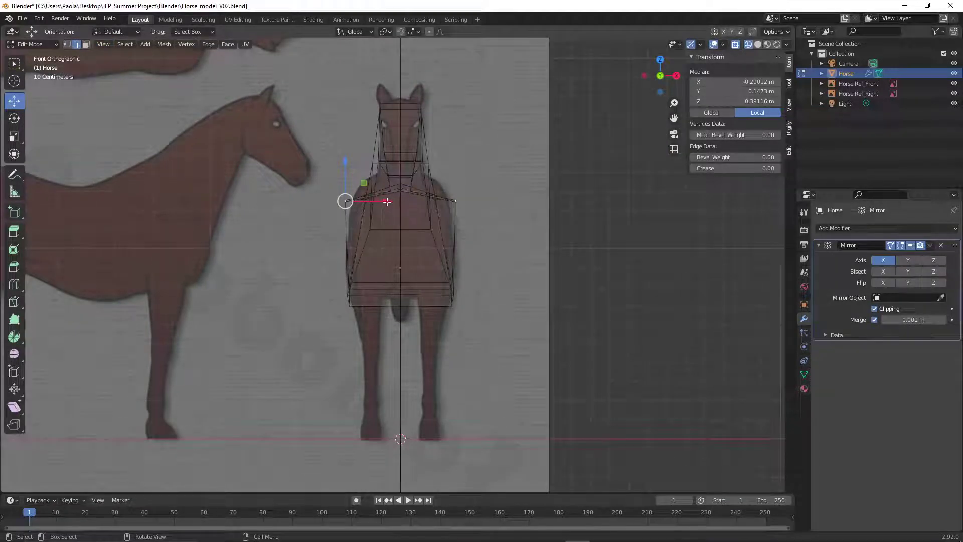
pyautogui.moveTo(386, 202); pyautogui.dragTo(400, 202)
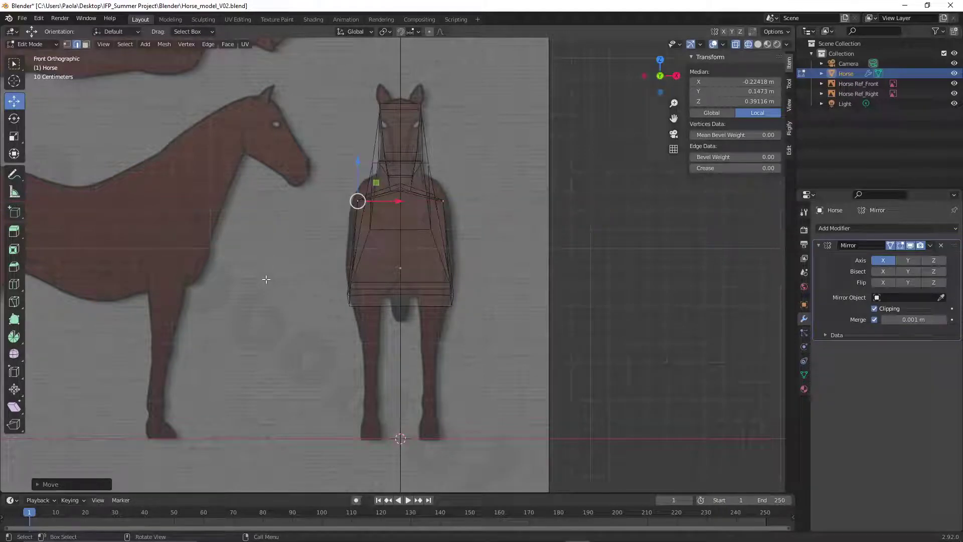
# Return to solid shading, clear the selection and examine the reshaped body from several angles
pyautogui.moveTo(259, 291); pyautogui.dragTo(364, 330, button='middle')
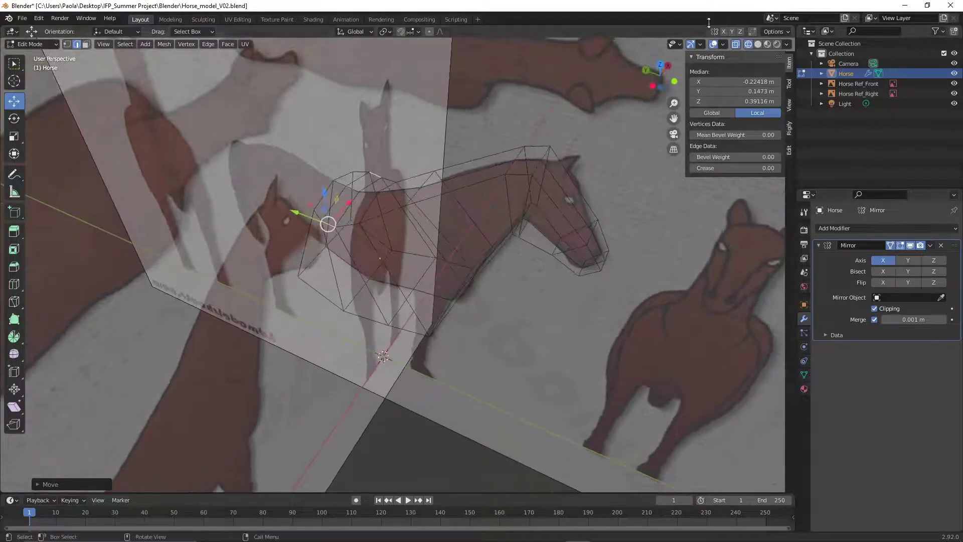
pyautogui.click(758, 44)
pyautogui.click(245, 330)
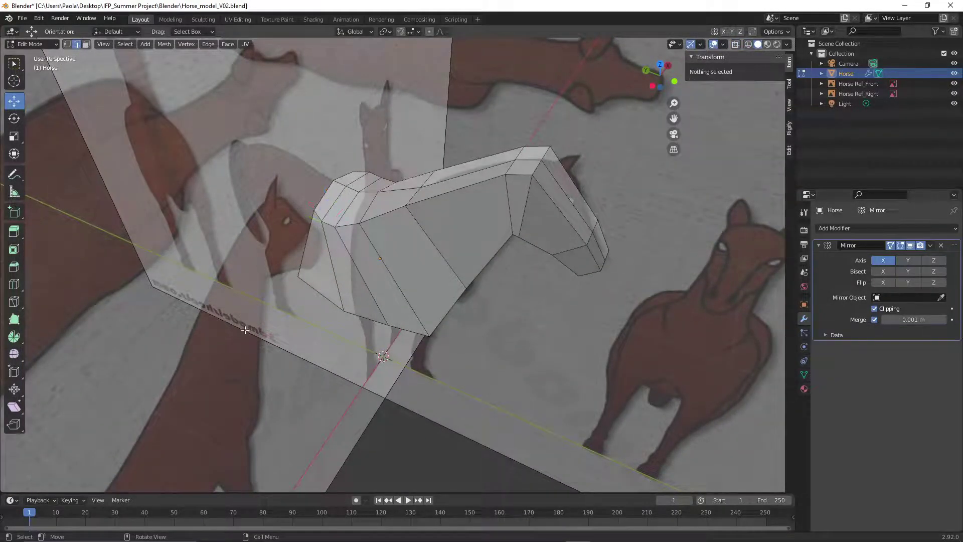
pyautogui.moveTo(245, 329); pyautogui.dragTo(714, 302, button='middle')
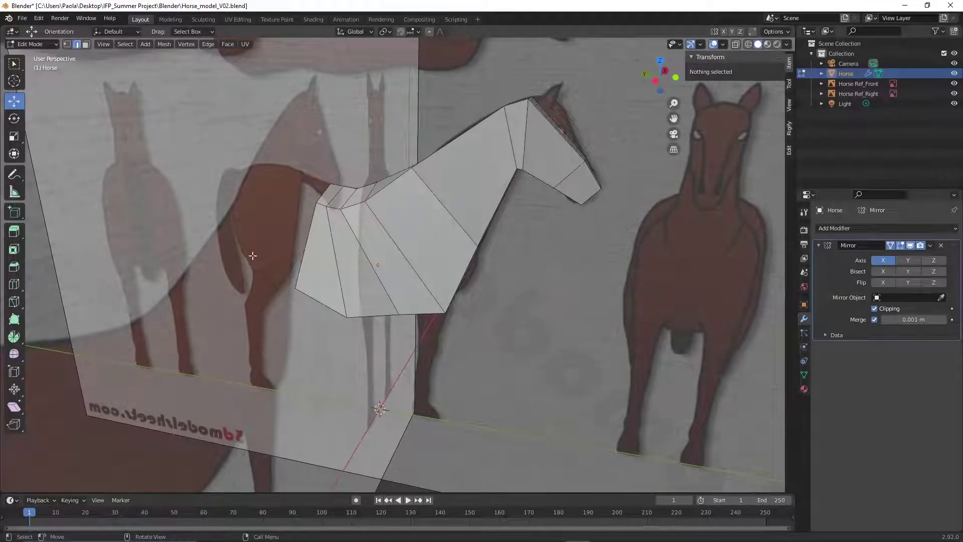
# Extrude the body's open rear end face about 0.15 m toward the hindquarters and raise it about 0.04 m along Z
pyautogui.click(104, 44)
pyautogui.moveTo(168, 158)
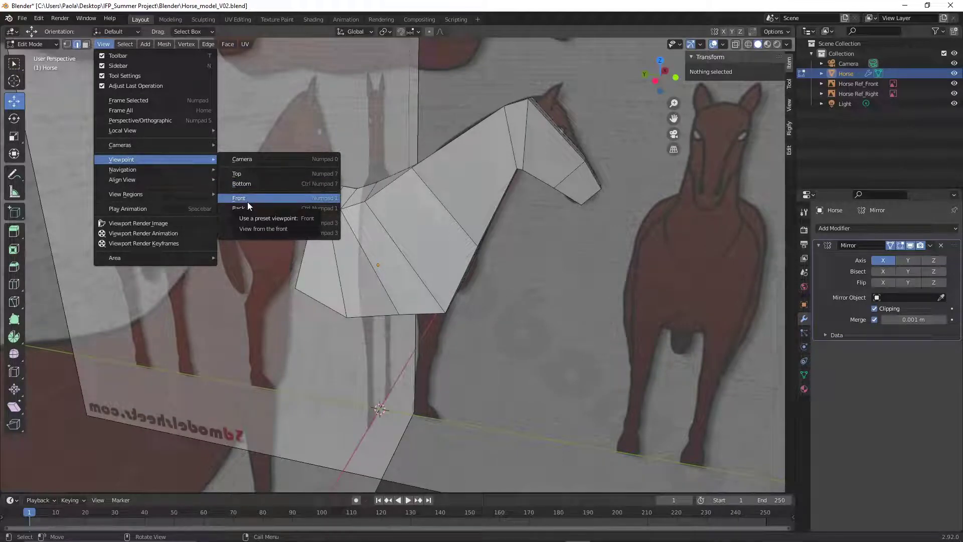
pyautogui.click(276, 221)
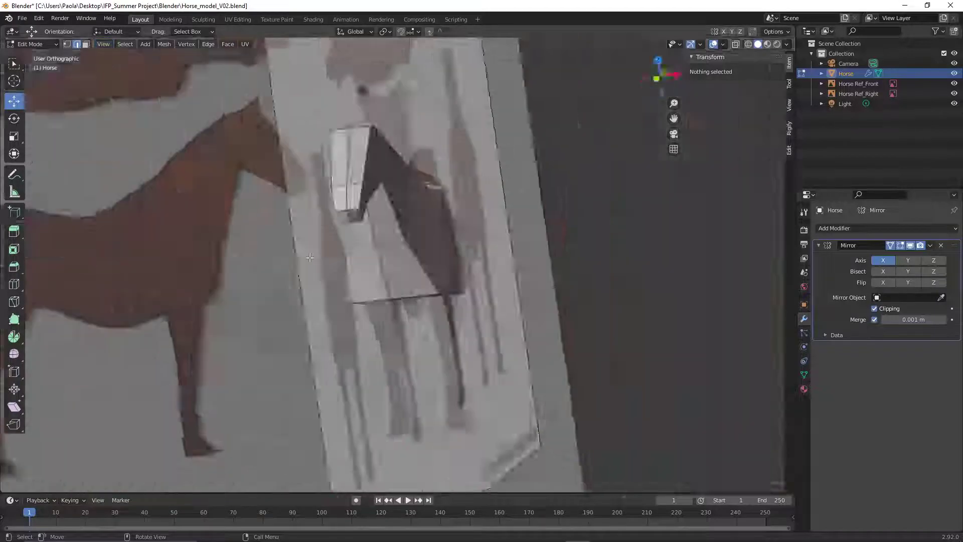
pyautogui.click(86, 44)
pyautogui.moveTo(557, 247); pyautogui.dragTo(427, 246, button='middle')
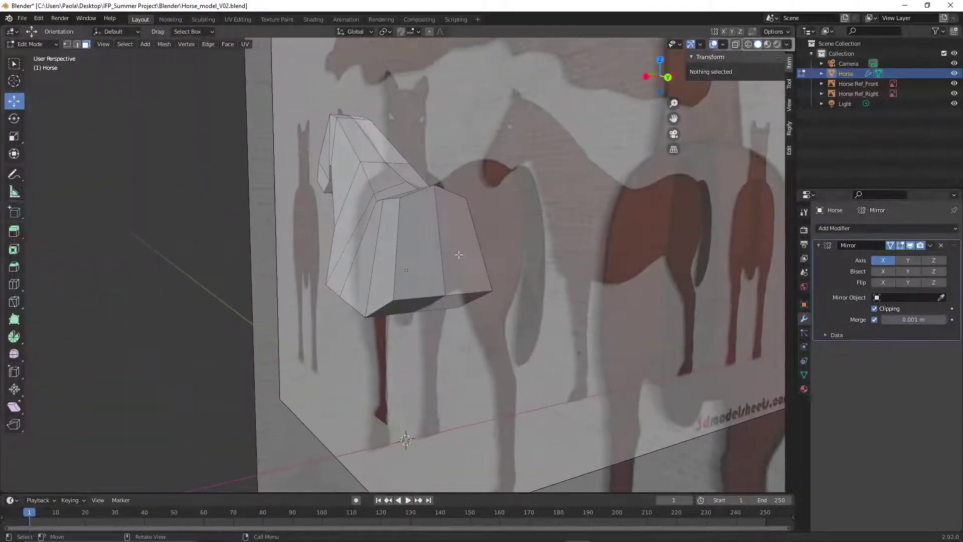
pyautogui.click(427, 246)
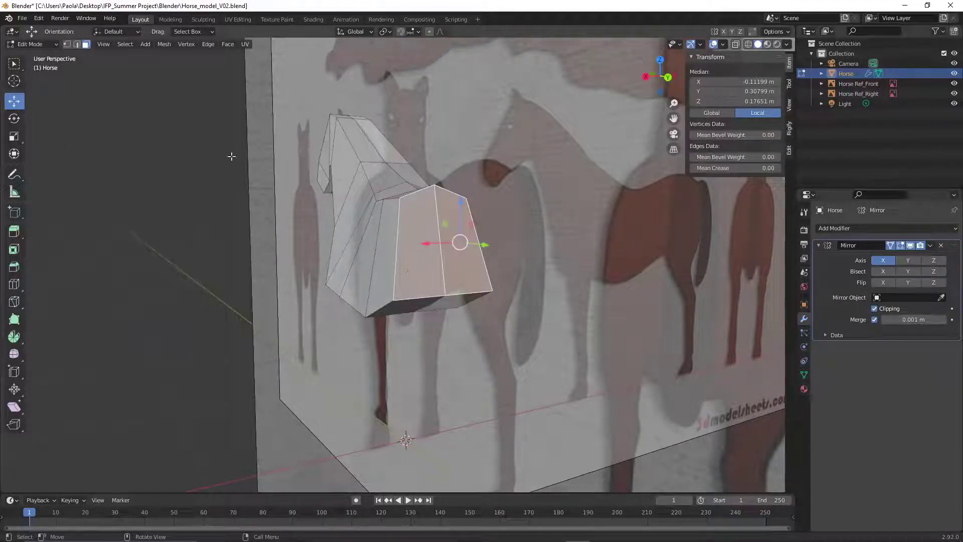
pyautogui.click(103, 45)
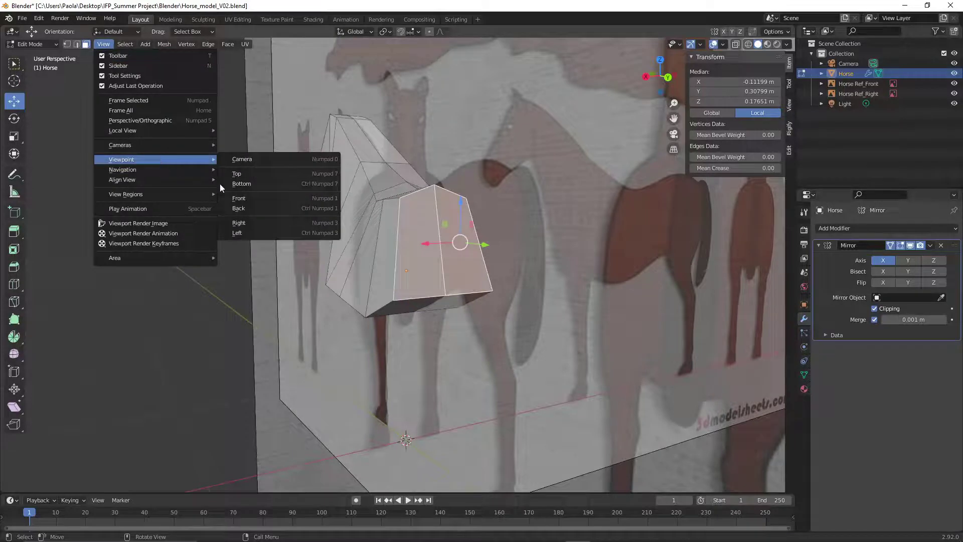
pyautogui.click(250, 221)
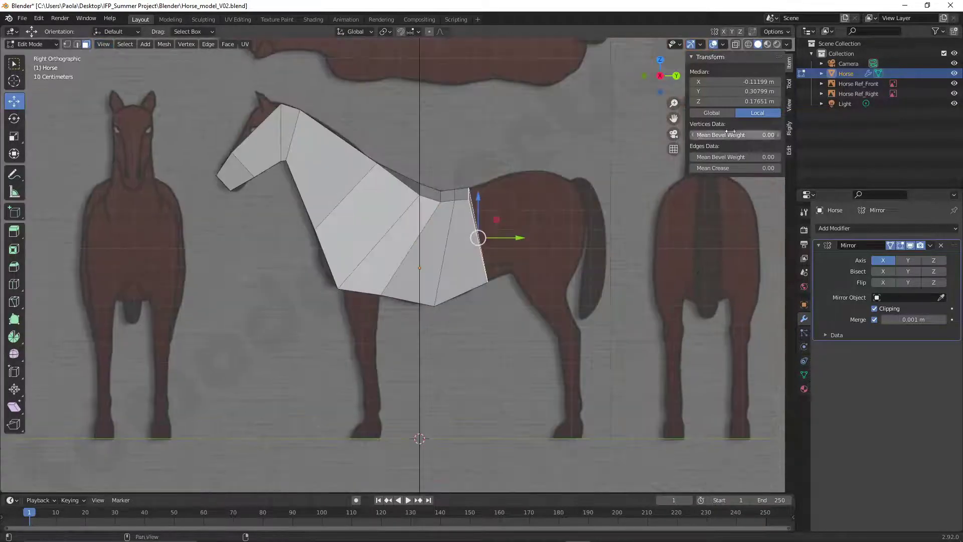
pyautogui.click(747, 45)
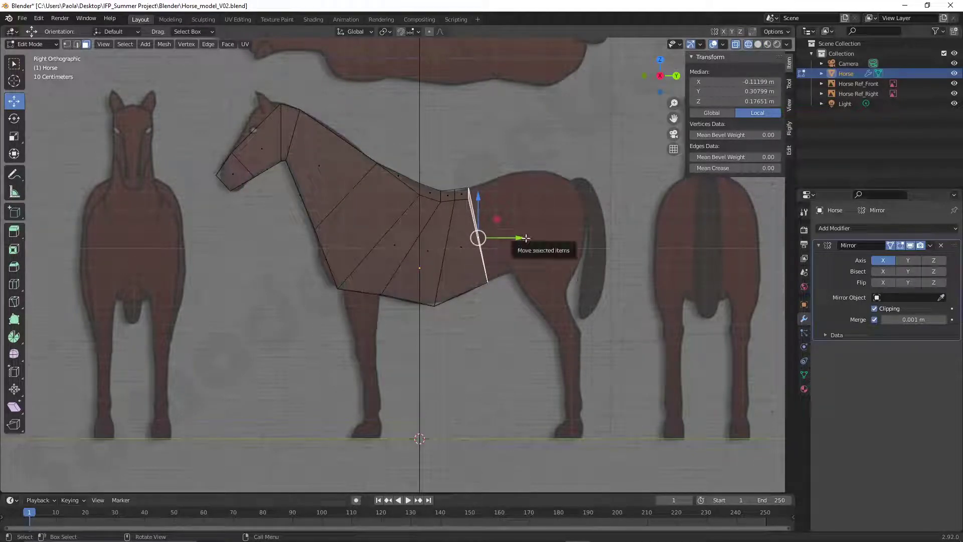
pyautogui.moveTo(525, 238); pyautogui.dragTo(525, 238)
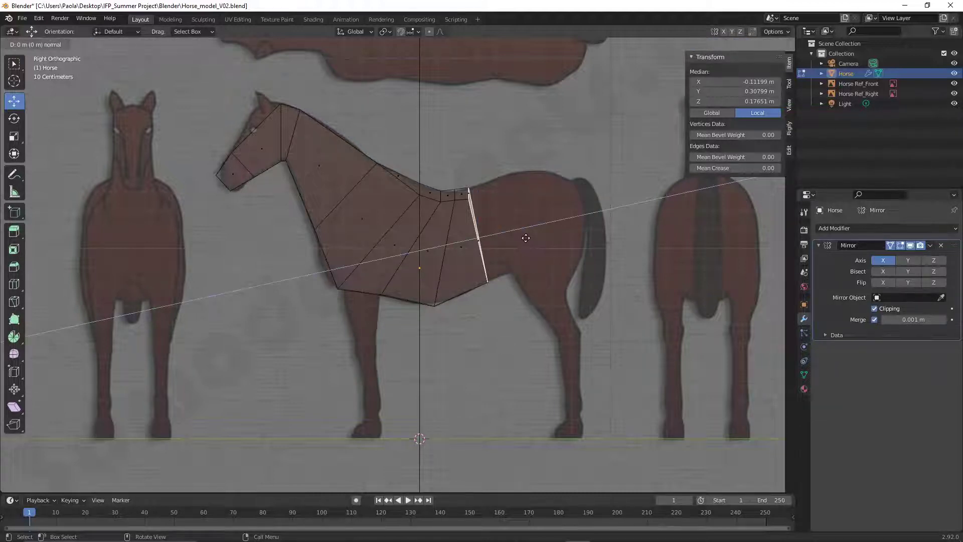
pyautogui.moveTo(526, 237); pyautogui.dragTo(545, 196)
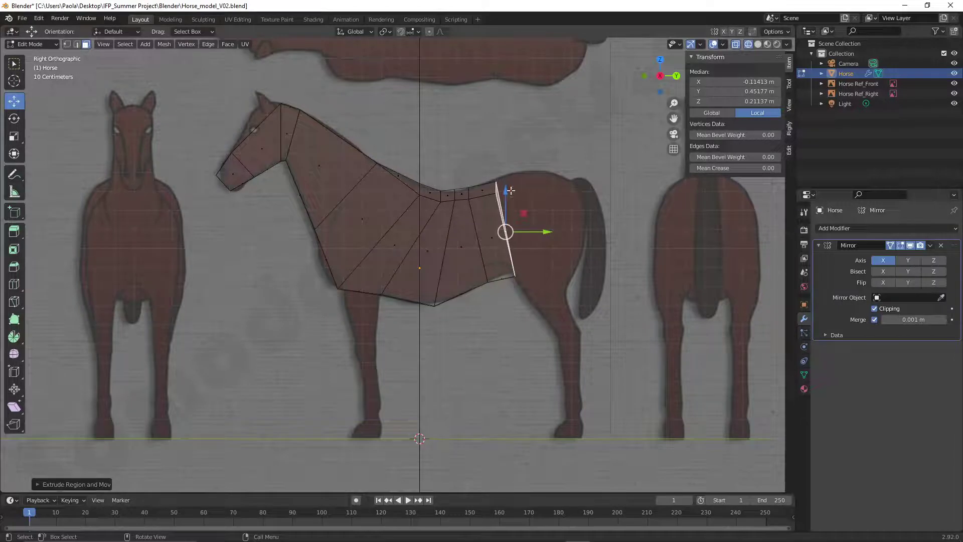
pyautogui.moveTo(505, 191); pyautogui.dragTo(507, 179)
pyautogui.click(549, 143)
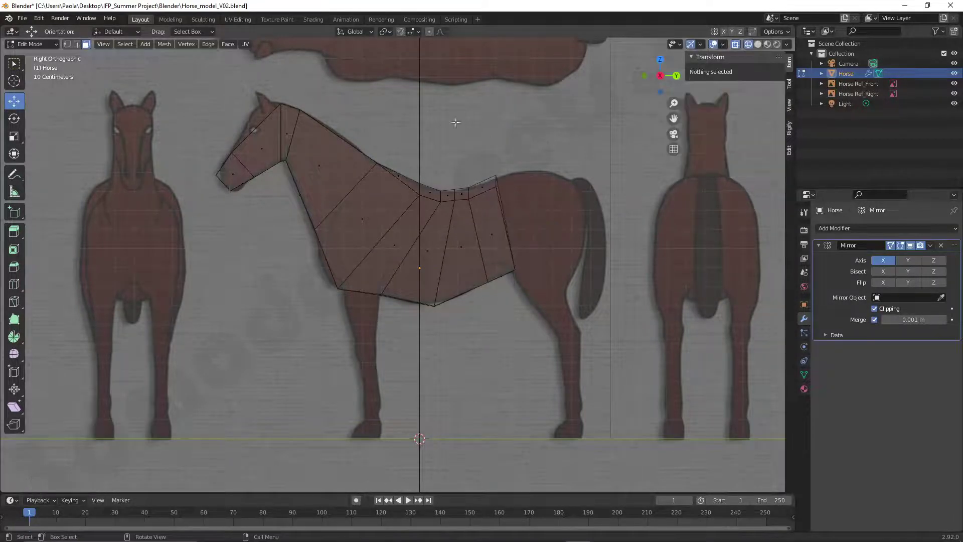
# Lower the top edge of the new rear end face about 0.02 m along Z to follow the reference's back line
pyautogui.click(76, 44)
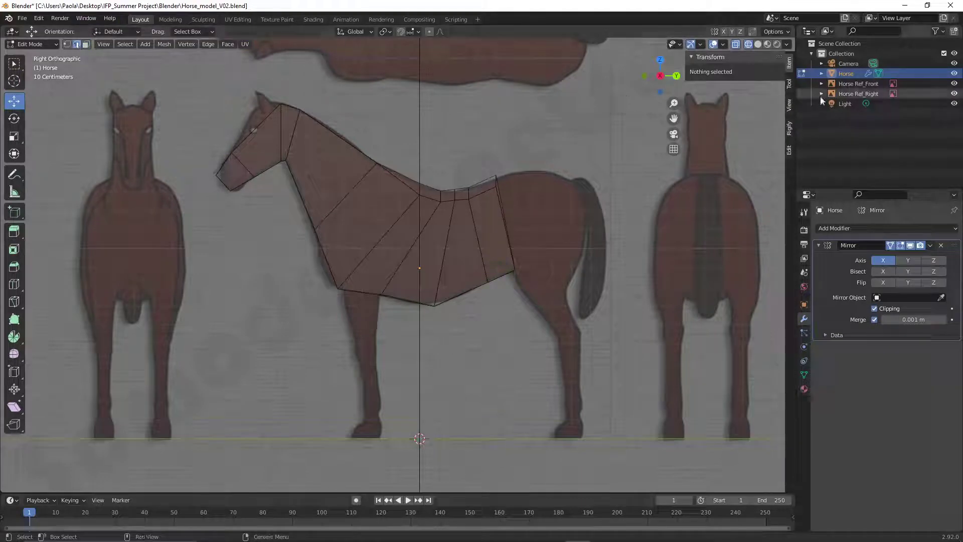
pyautogui.click(758, 44)
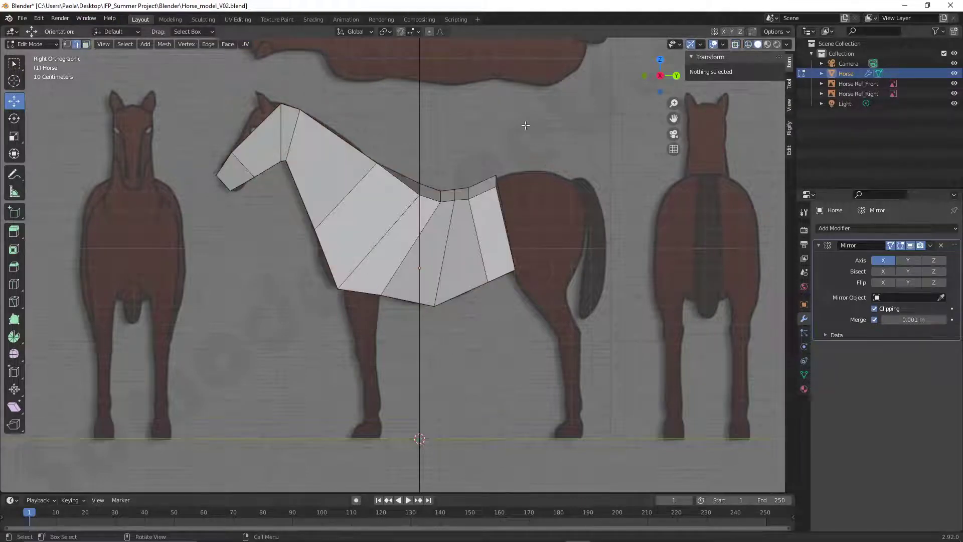
pyautogui.moveTo(525, 125); pyautogui.dragTo(494, 238, button='middle')
pyautogui.click(487, 240)
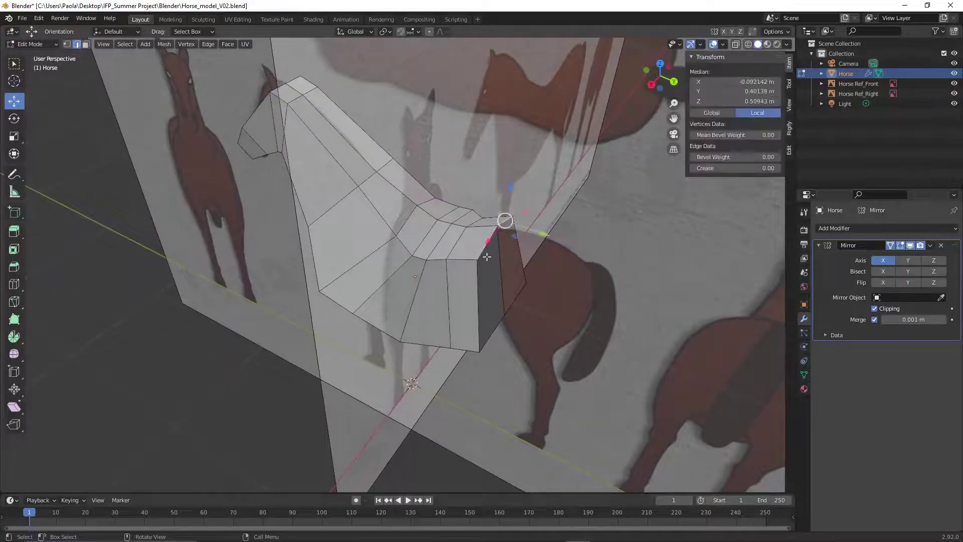
pyautogui.click(103, 44)
pyautogui.moveTo(154, 158)
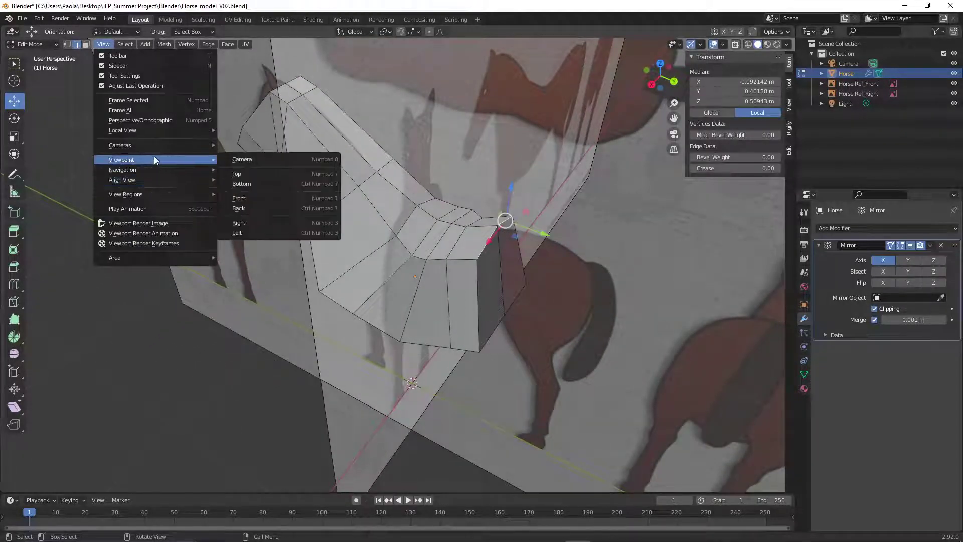
pyautogui.click(249, 222)
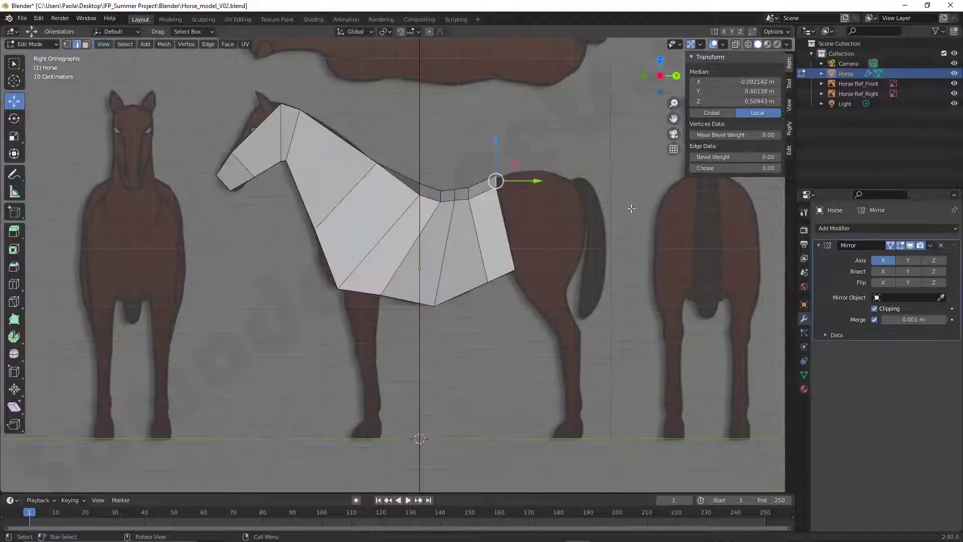
pyautogui.press('g')
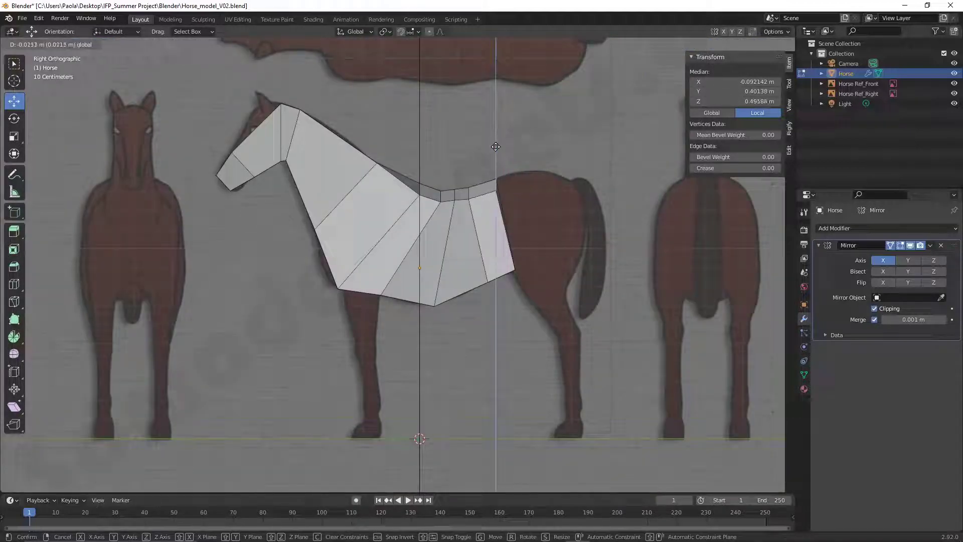
pyautogui.click(541, 216)
# Move the rear end face's bottom edge about 0.01 m toward the head along Y and about 0.02 m down along Z
pyautogui.moveTo(591, 284); pyautogui.dragTo(471, 325, button='middle')
pyautogui.click(449, 335)
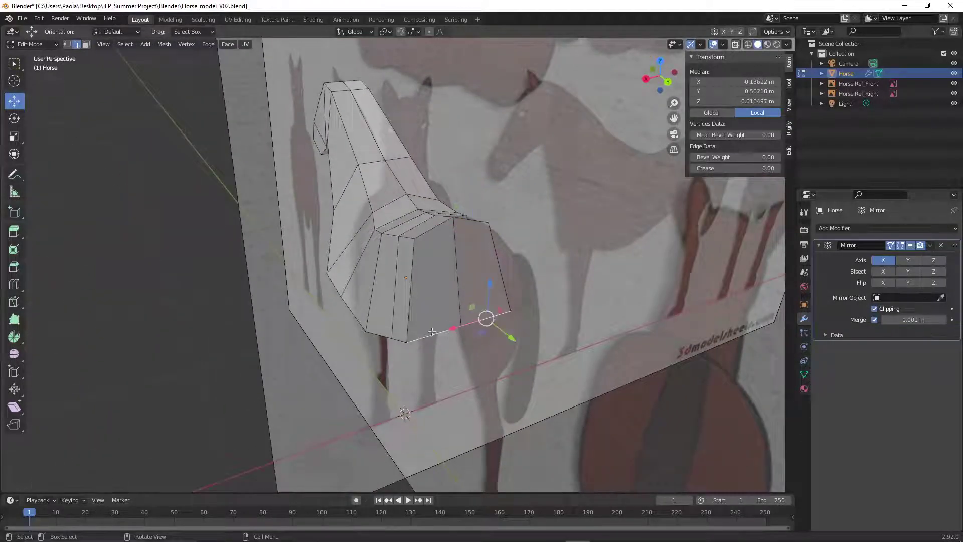
pyautogui.click(104, 44)
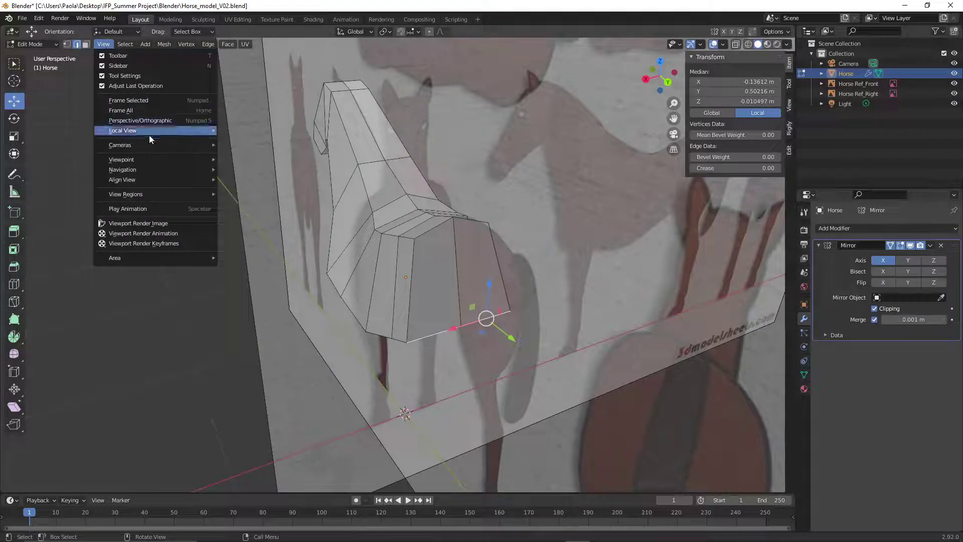
pyautogui.moveTo(157, 160)
pyautogui.click(242, 217)
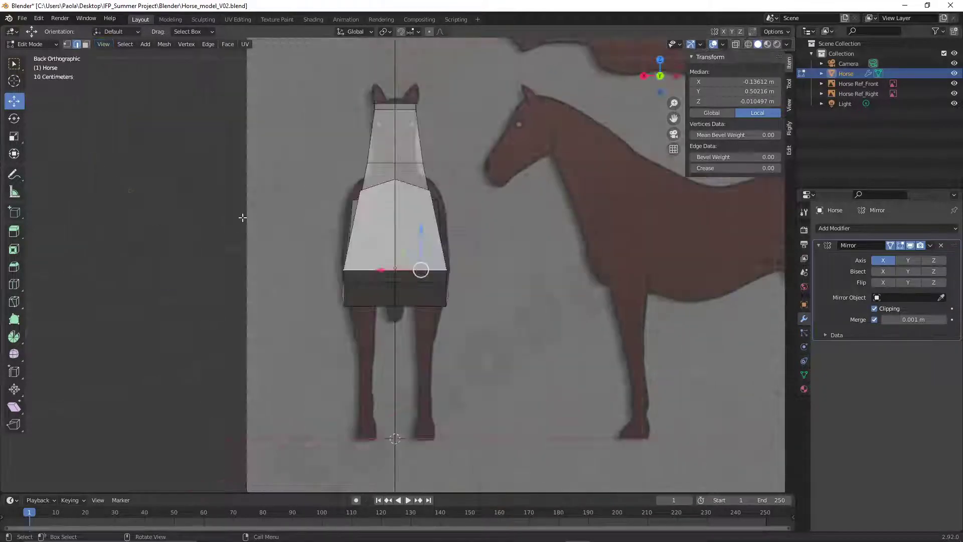
pyautogui.click(103, 45)
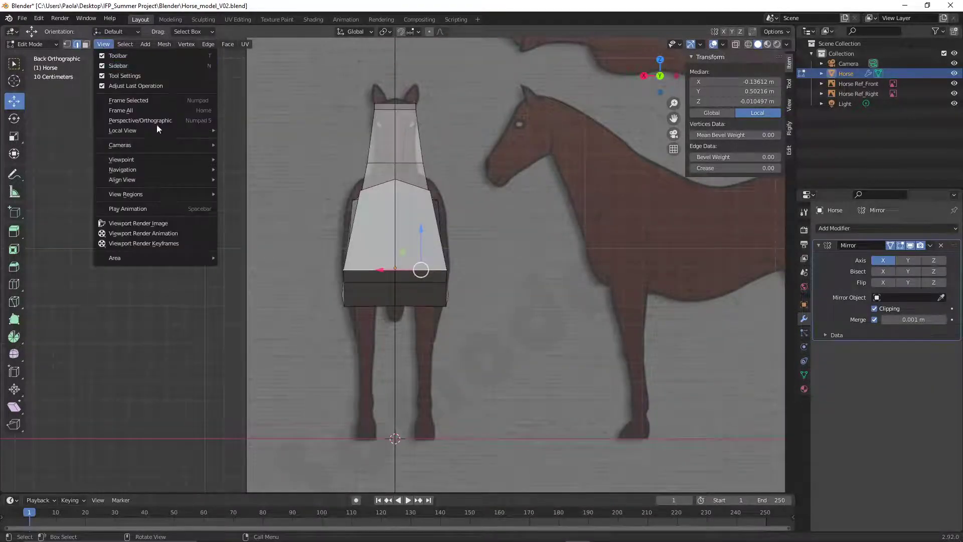
pyautogui.moveTo(172, 161)
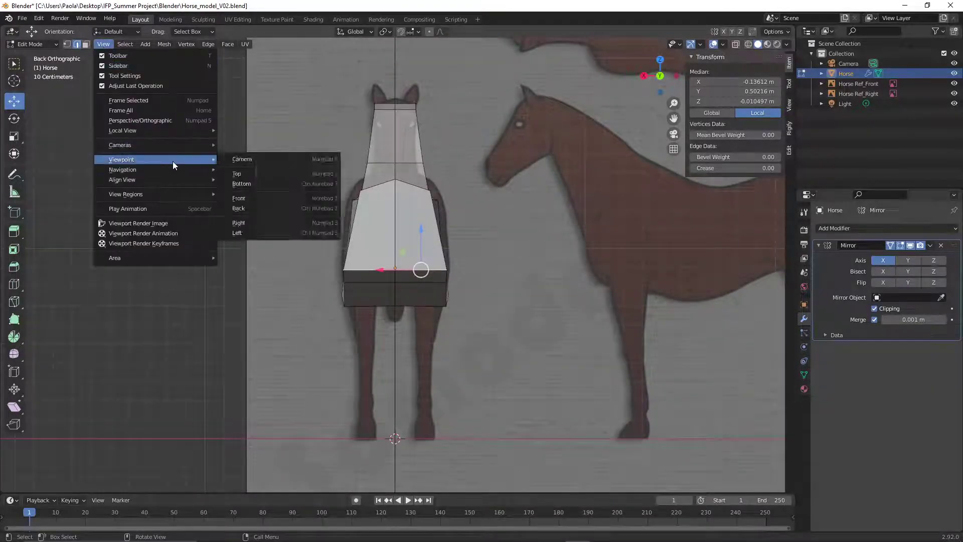
pyautogui.click(260, 222)
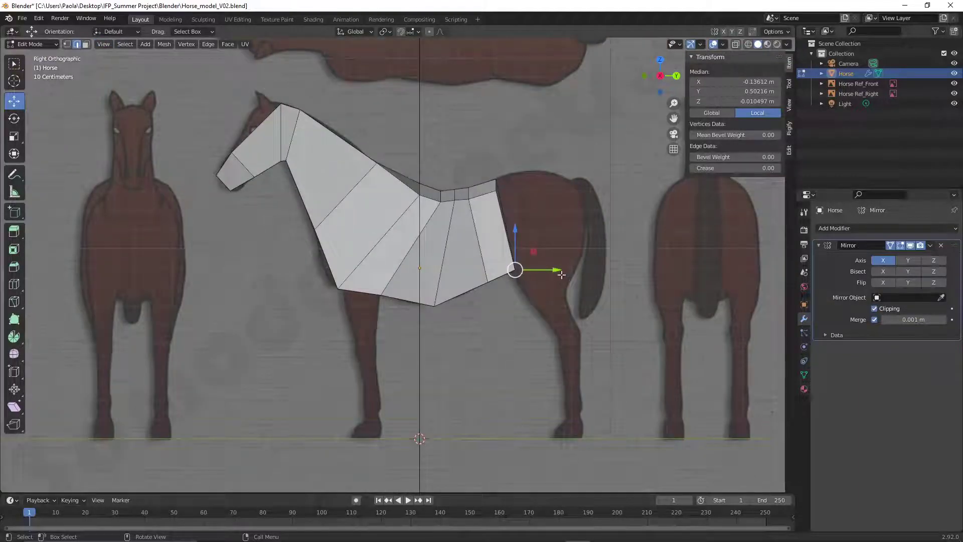
pyautogui.moveTo(561, 274); pyautogui.dragTo(555, 274)
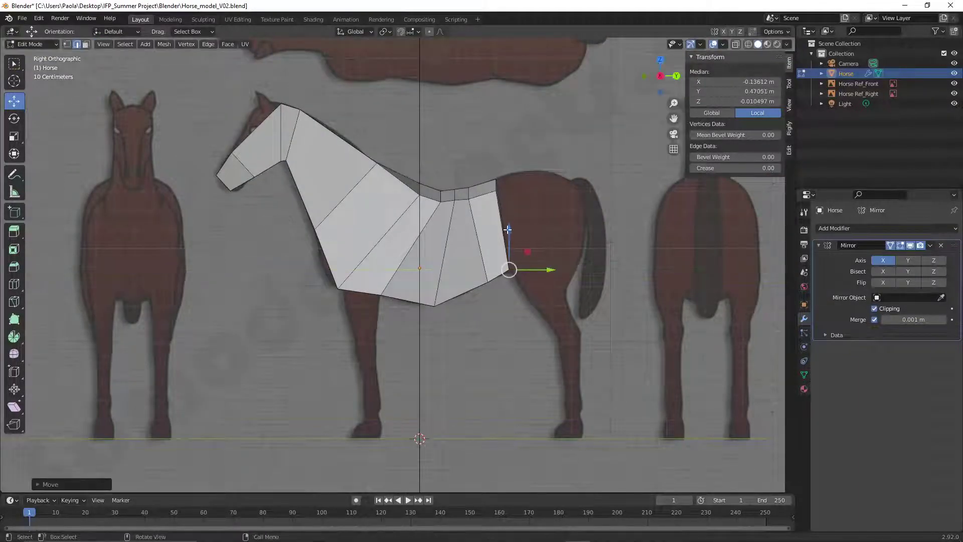
pyautogui.moveTo(507, 230); pyautogui.dragTo(507, 234)
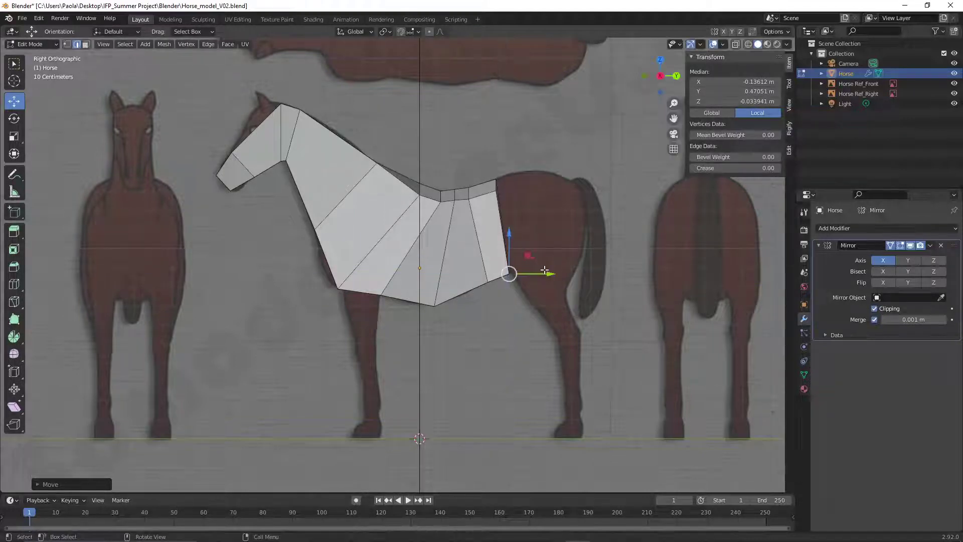
pyautogui.moveTo(549, 274); pyautogui.dragTo(556, 271)
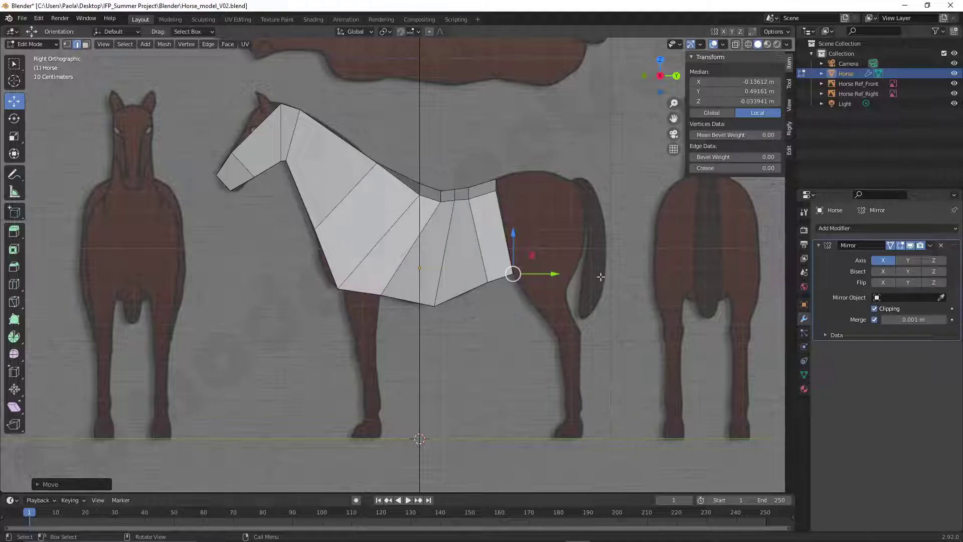
# Extrude the rear end face about 0.39 m backward to the base of the tail in the side reference
pyautogui.click(90, 46)
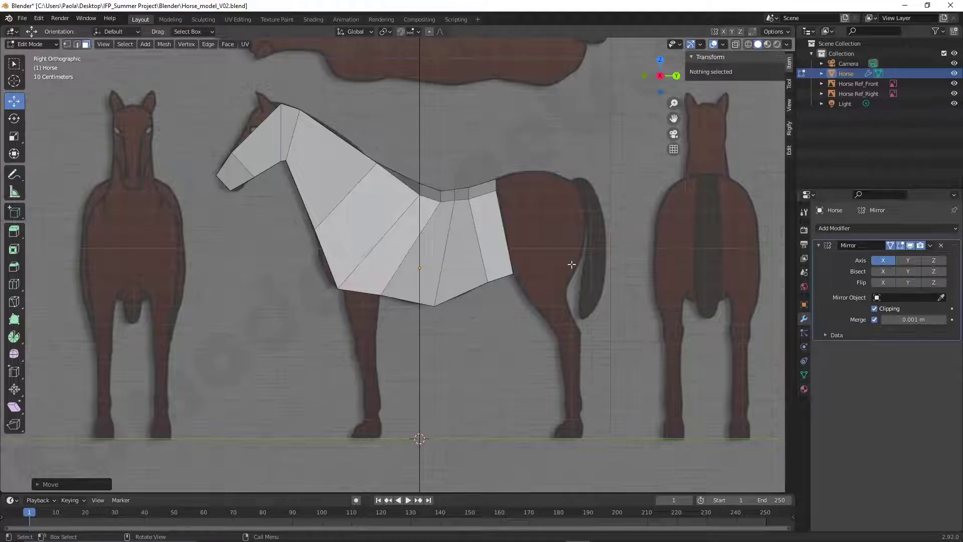
pyautogui.moveTo(619, 226); pyautogui.dragTo(450, 225, button='middle')
pyautogui.click(425, 226)
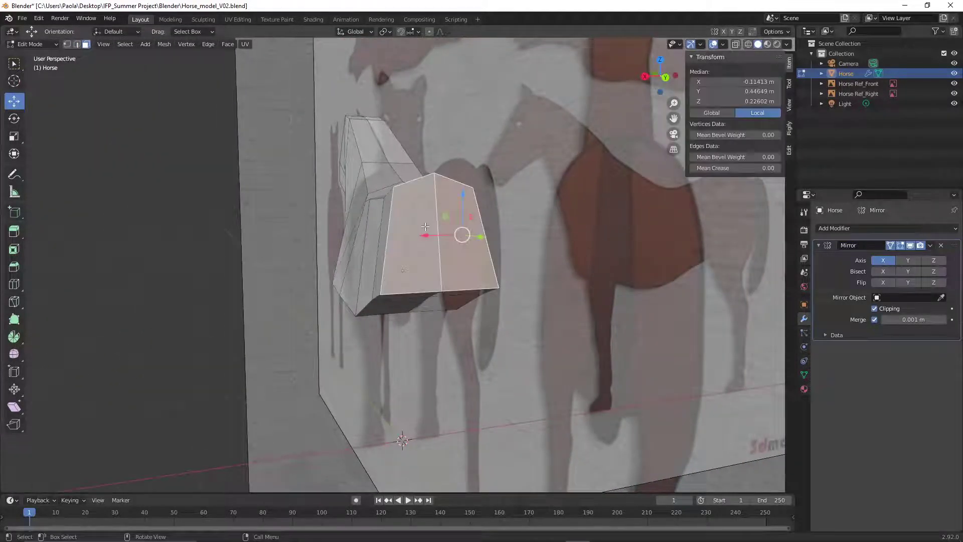
pyautogui.click(102, 45)
pyautogui.moveTo(143, 158)
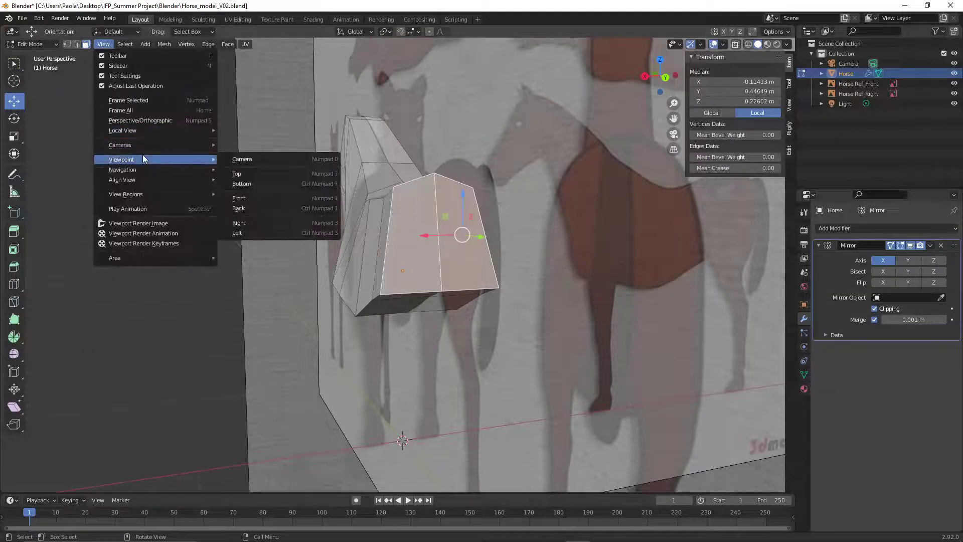
pyautogui.click(248, 223)
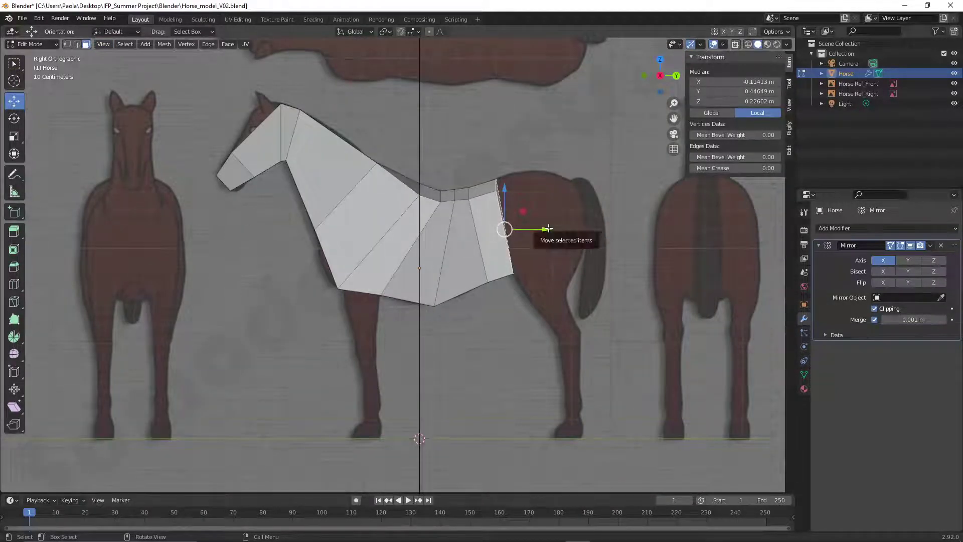
pyautogui.moveTo(548, 228); pyautogui.dragTo(620, 208)
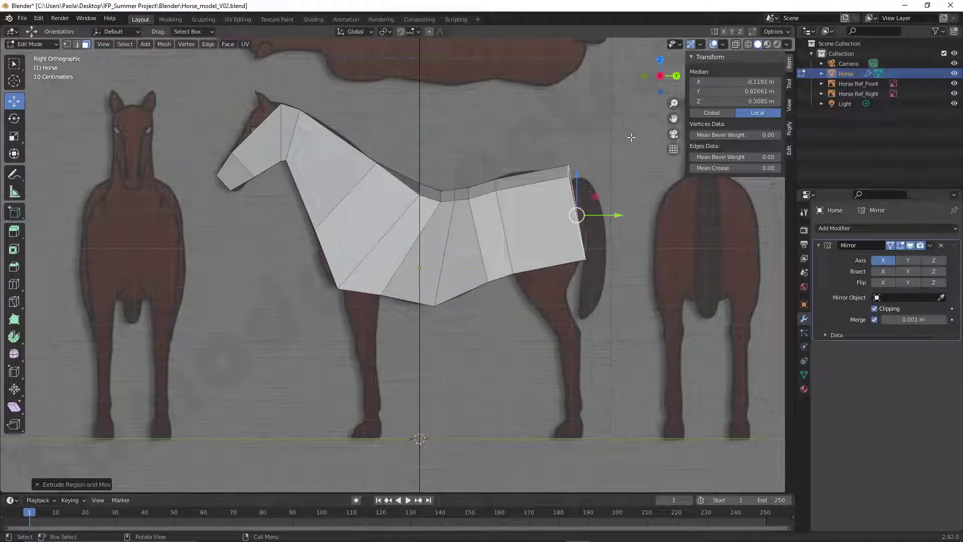
# Scale the extruded rump end face down to about 0.7 to fit the hindquarters outline, and clear the selection
pyautogui.press('s')
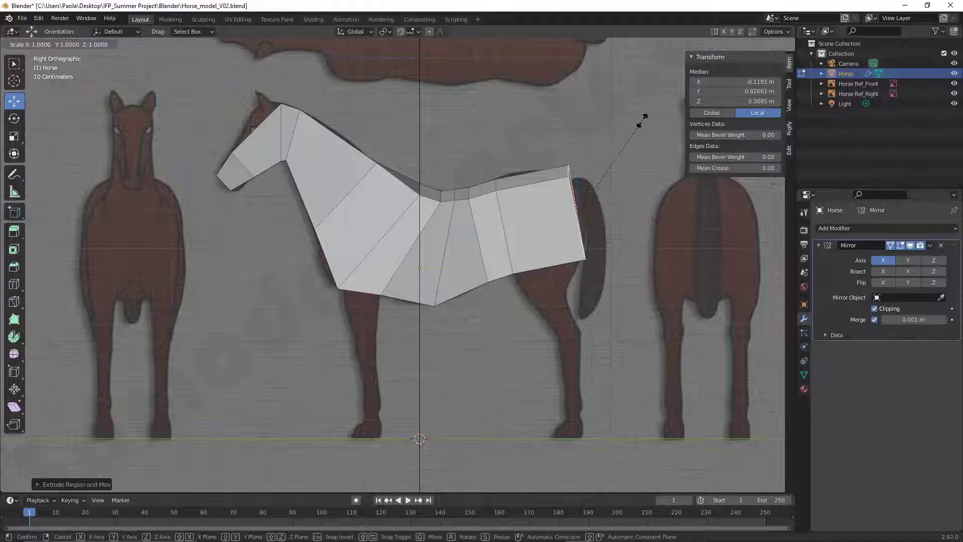
pyautogui.click(620, 148)
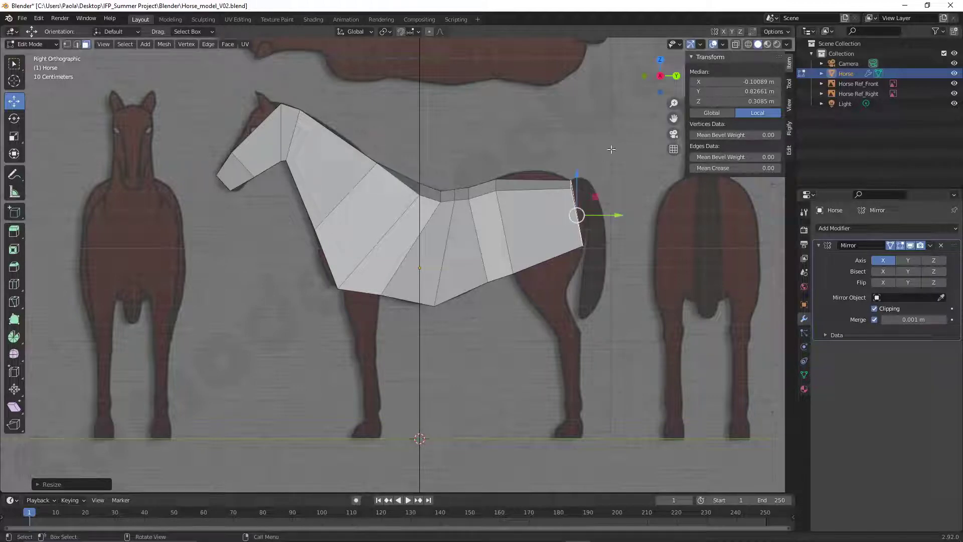
pyautogui.hotkey('alt', 'a')
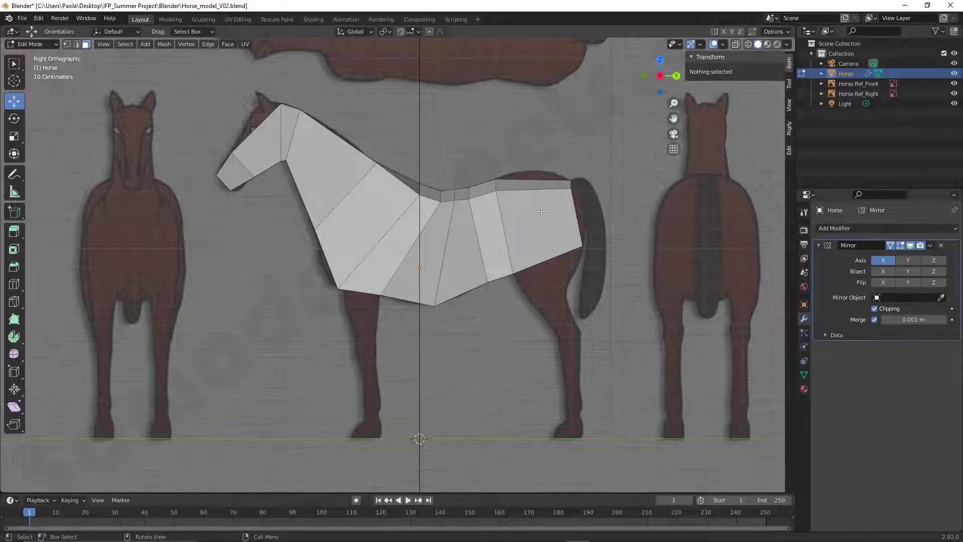
# Try a loop cut around the rump segment in edge selection mode, slid toward the tail end, and undo it
pyautogui.click(77, 44)
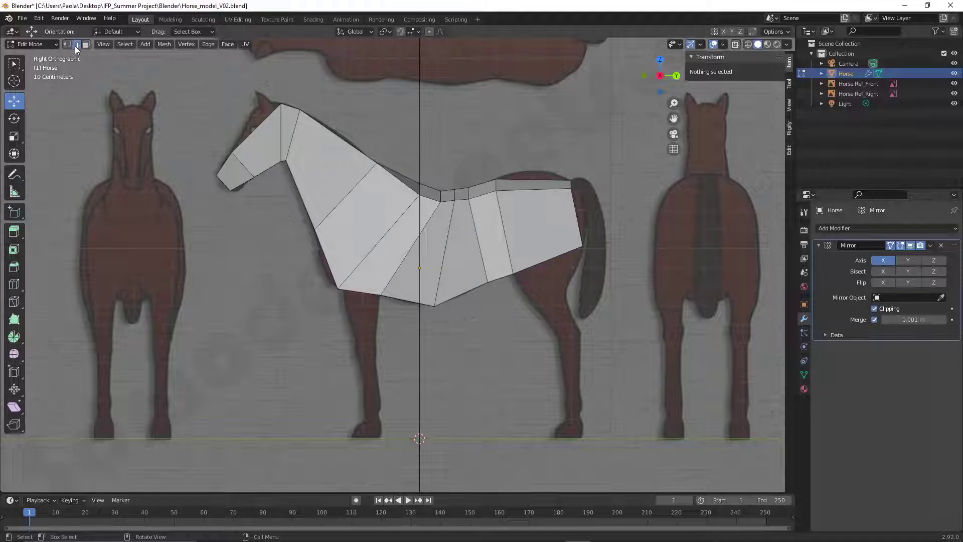
pyautogui.rightClick(542, 222)
pyautogui.click(542, 222)
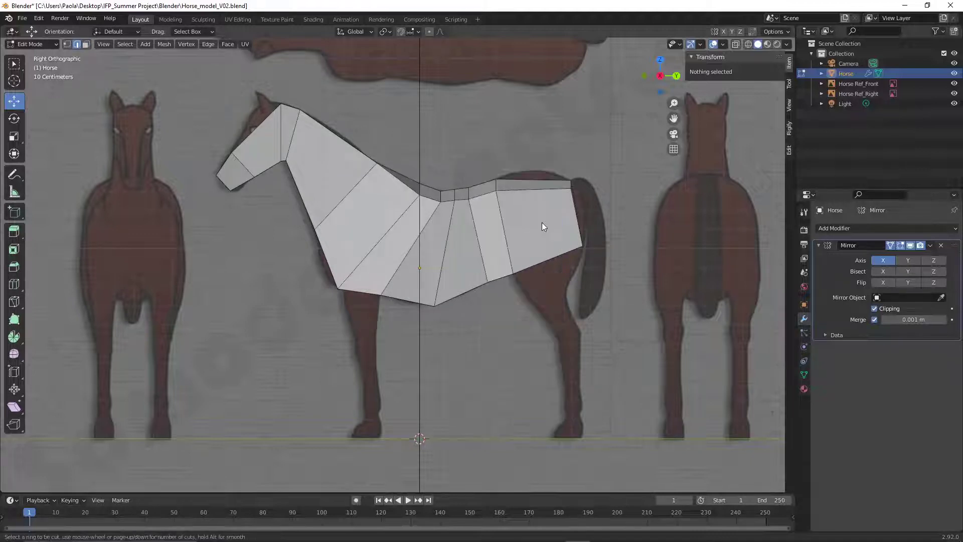
pyautogui.click(544, 195)
pyautogui.click(558, 256)
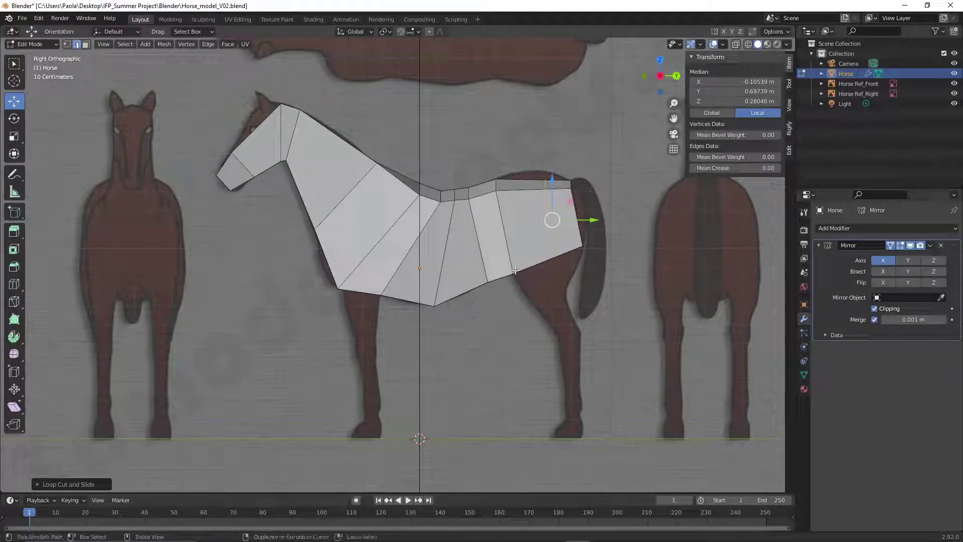
pyautogui.hotkey('alt', 'a')
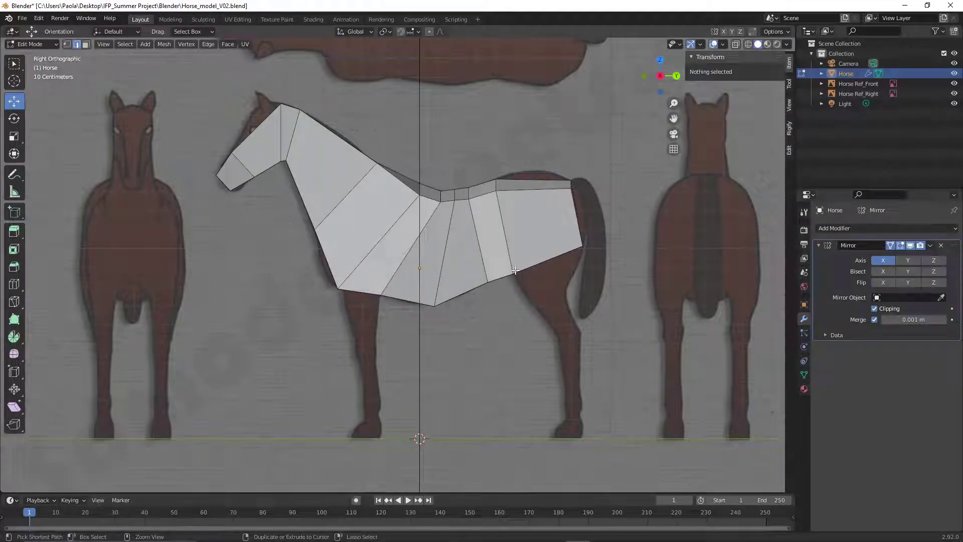
# Add a loop cut around the rump segment, midway between its front edge loop and the rear end
pyautogui.rightClick(533, 210)
pyautogui.click(533, 210)
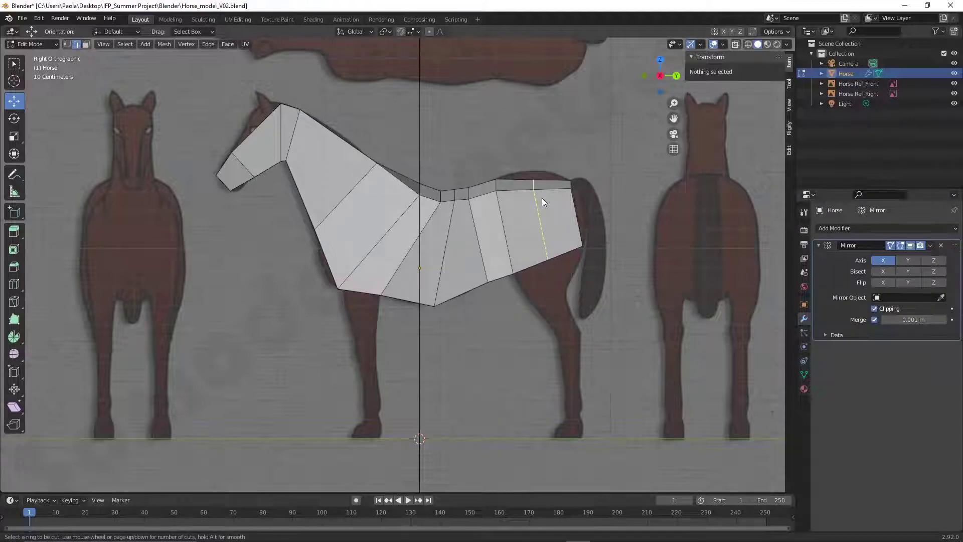
pyautogui.click(542, 197)
pyautogui.click(542, 197)
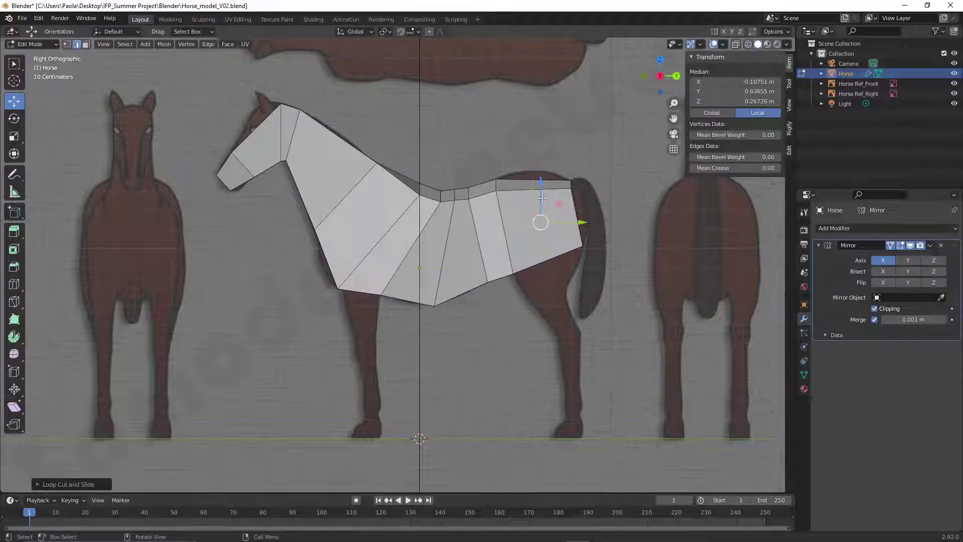
# Raise the top centre vertex of the rump's middle loop to a local Z of about 0.57 m, following the croup outline, and clear the selection
pyautogui.click(551, 182)
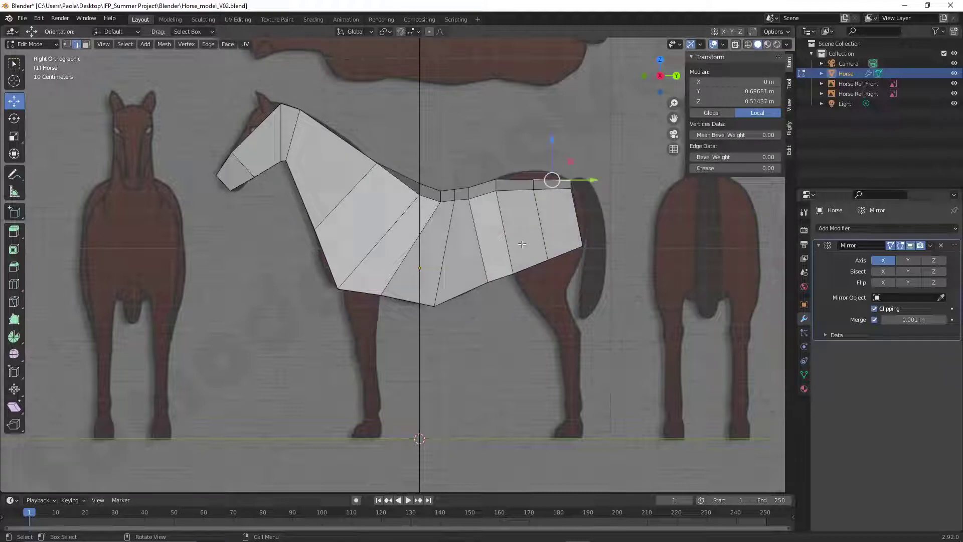
pyautogui.click(69, 43)
pyautogui.moveTo(616, 145); pyautogui.dragTo(550, 184, button='middle')
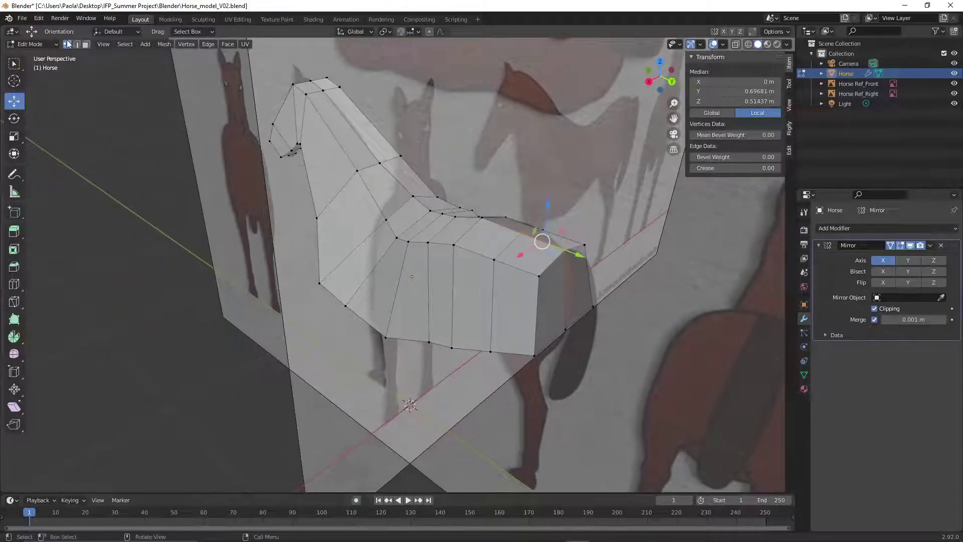
pyautogui.click(595, 177)
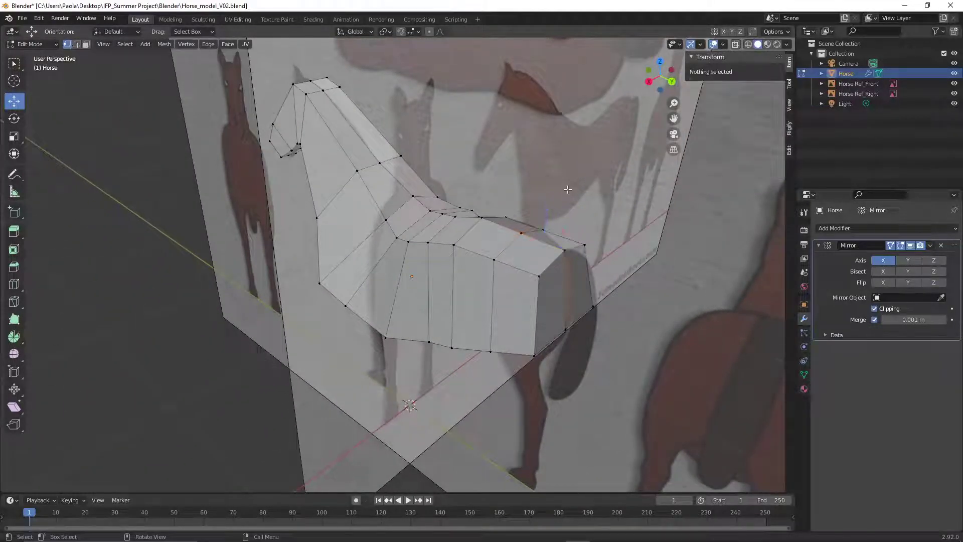
pyautogui.click(521, 232)
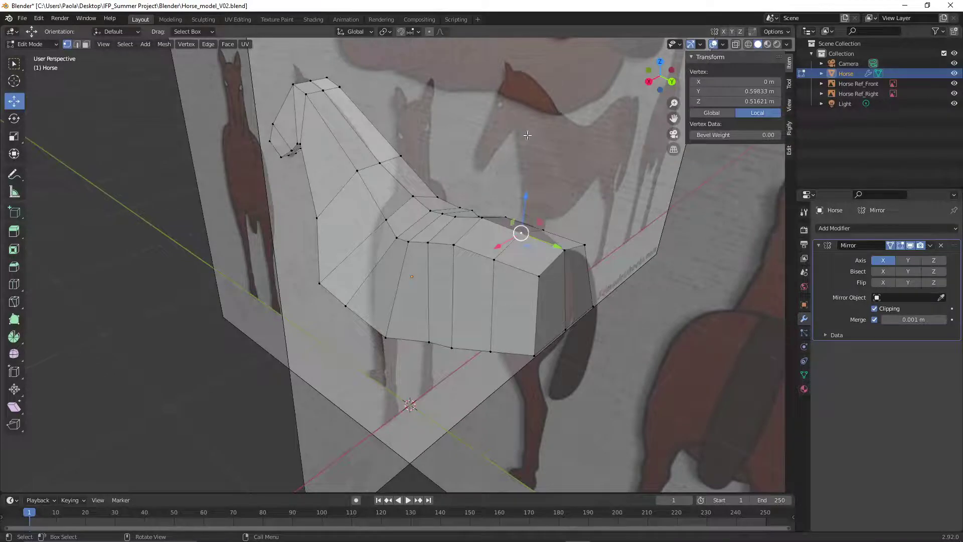
pyautogui.click(110, 43)
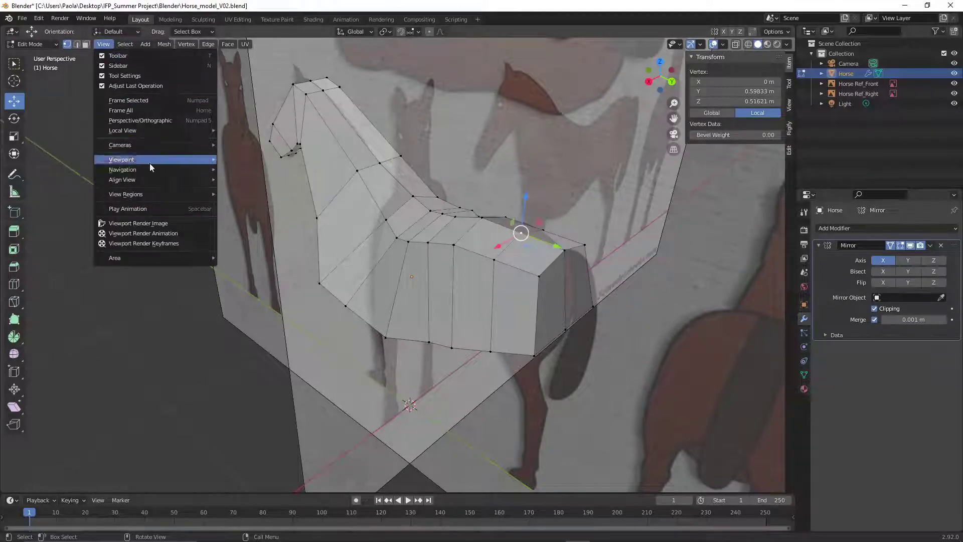
pyautogui.moveTo(155, 158)
pyautogui.click(254, 218)
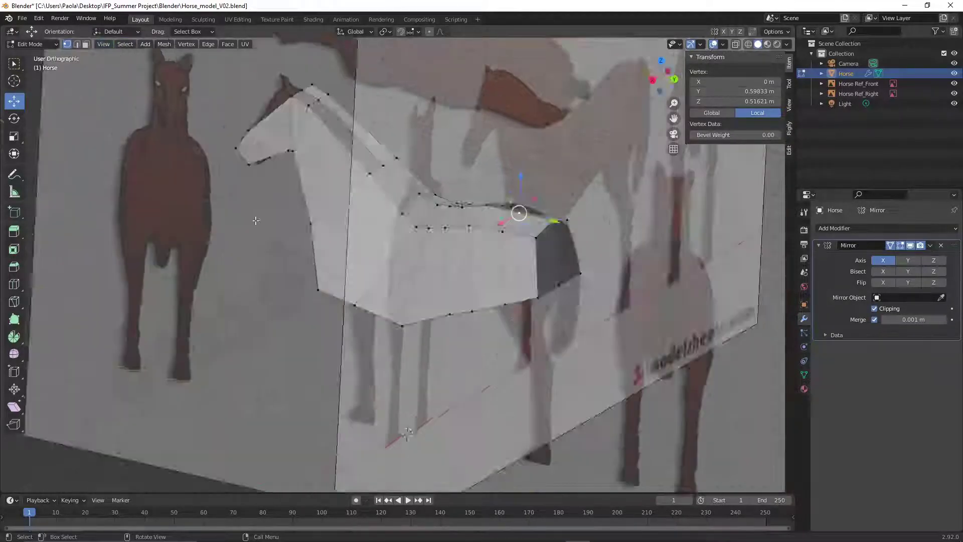
pyautogui.moveTo(533, 145); pyautogui.dragTo(534, 128)
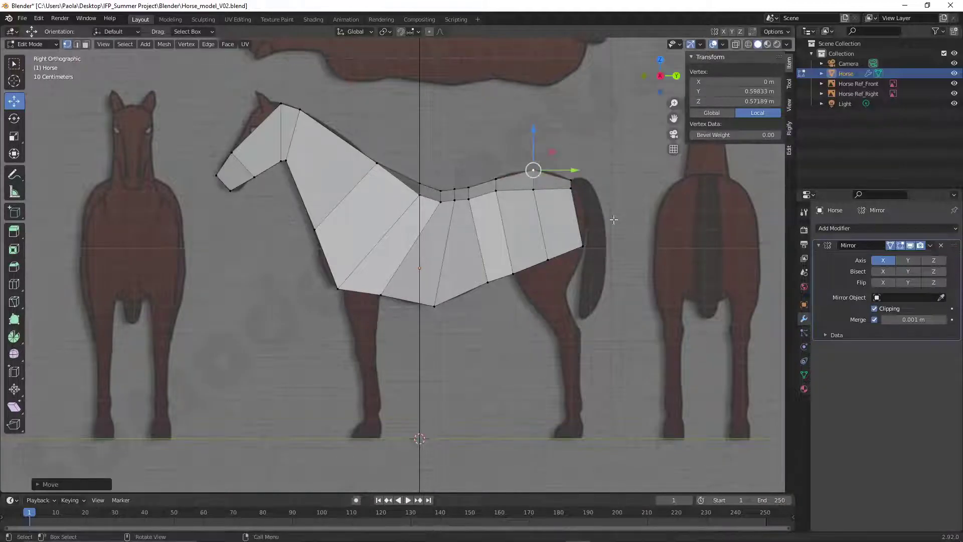
pyautogui.click(643, 219)
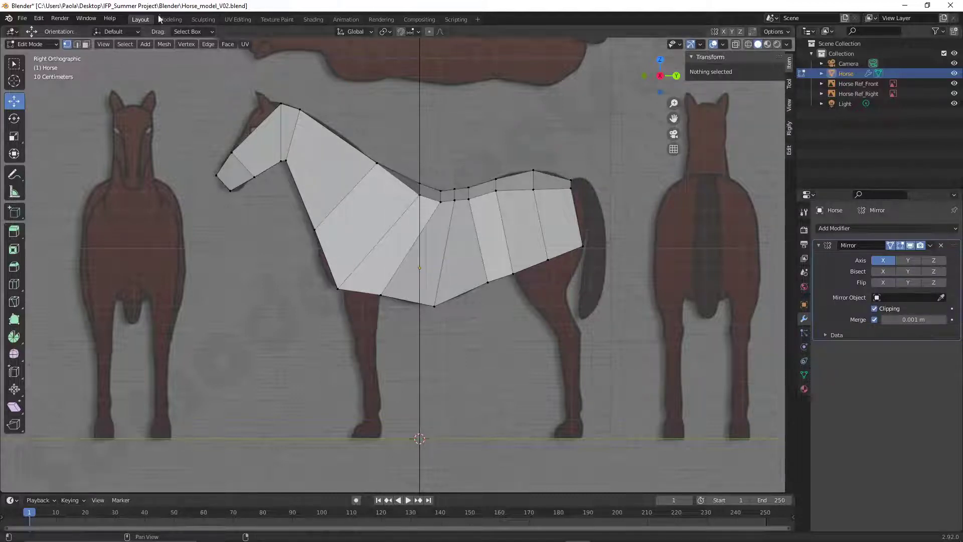
# Switch to Object Mode and inspect the horse body's shape from an angle, returning to the right side view
pyautogui.click(51, 46)
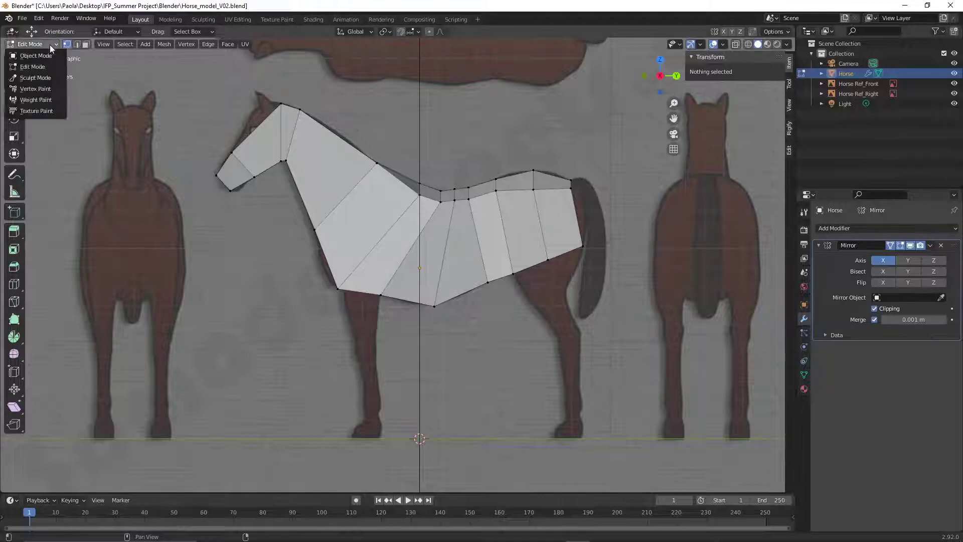
pyautogui.click(35, 55)
pyautogui.click(275, 284)
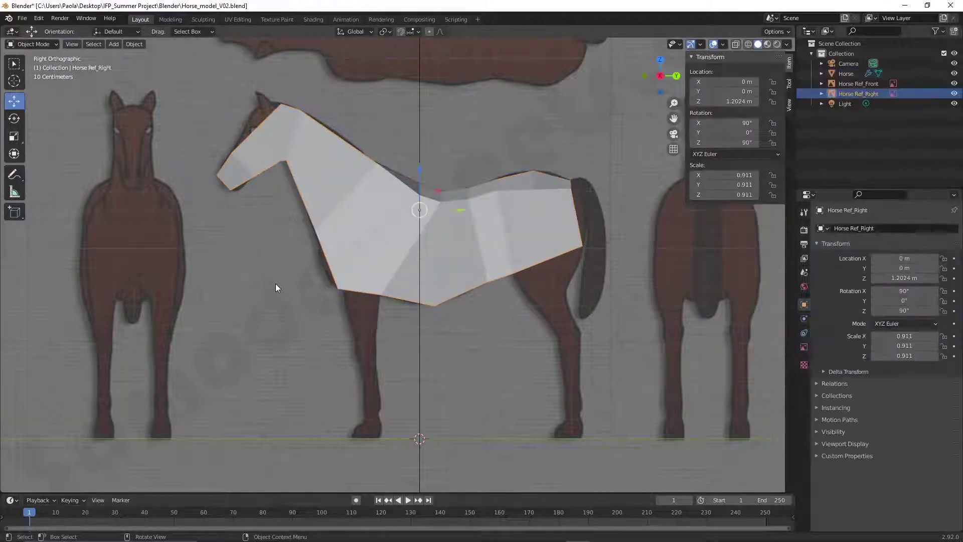
pyautogui.moveTo(266, 256); pyautogui.dragTo(649, 252, button='middle')
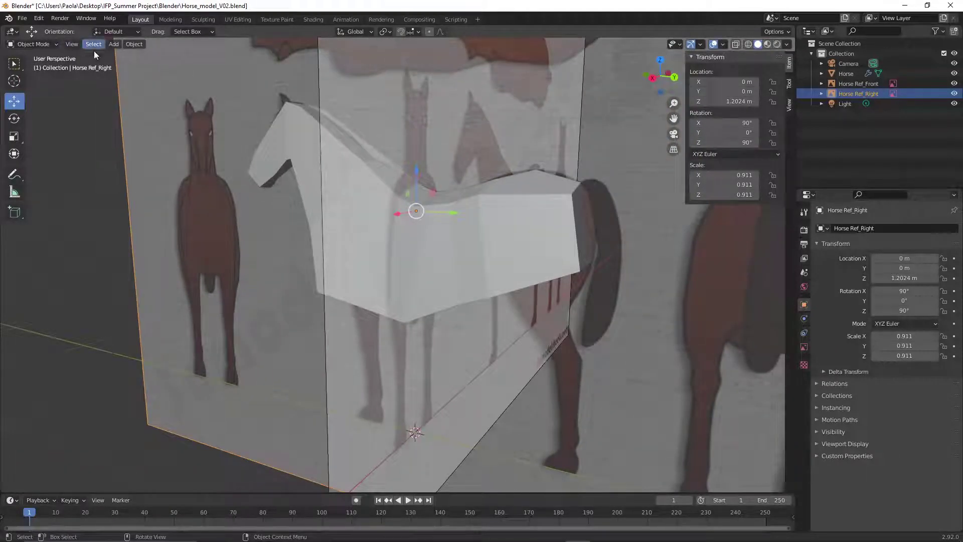
pyautogui.click(78, 46)
pyautogui.moveTo(125, 160)
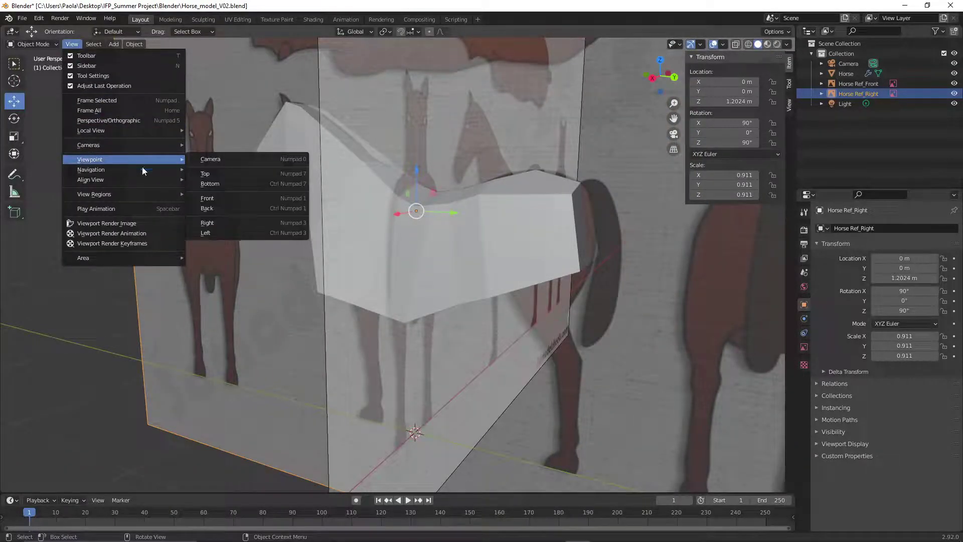
pyautogui.click(224, 225)
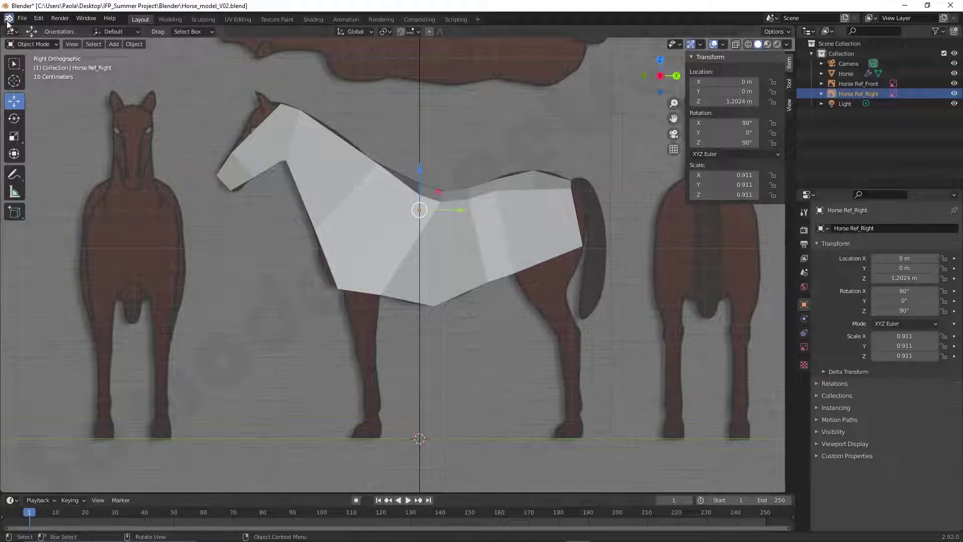
# Save the scene as a new version named Horse_model_V03.blend in the same folder
pyautogui.click(22, 18)
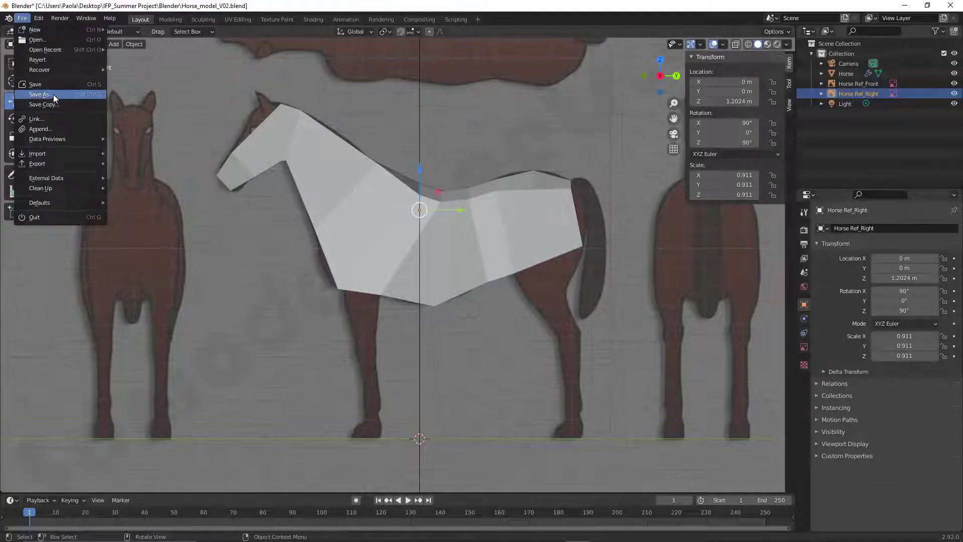
pyautogui.click(53, 94)
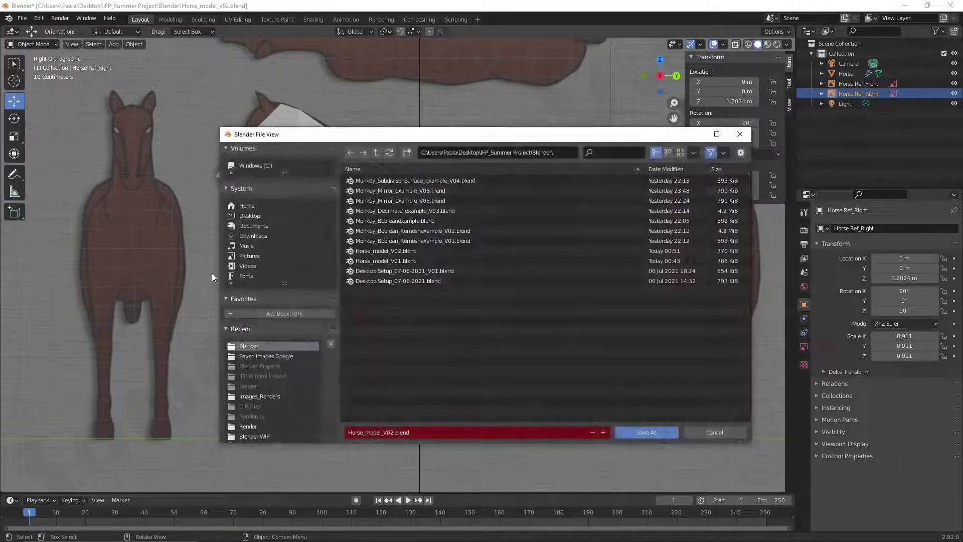
pyautogui.click(392, 433)
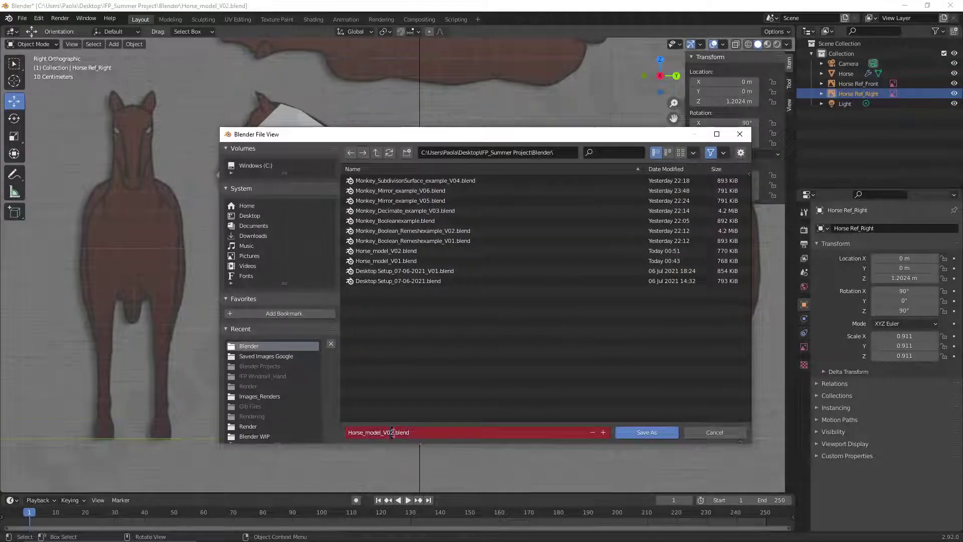
pyautogui.click(638, 434)
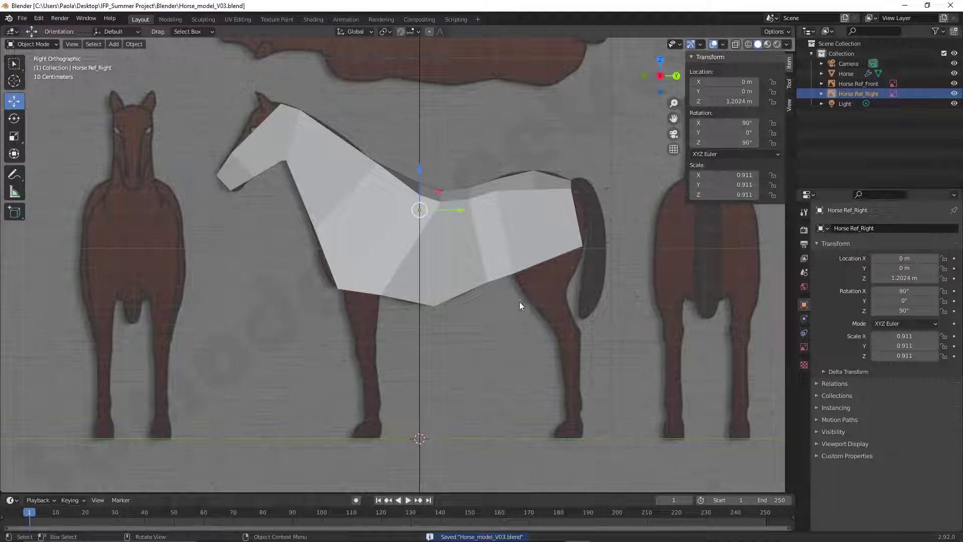
# Select the horse body and return it to Edit Mode with face selection
pyautogui.click(380, 228)
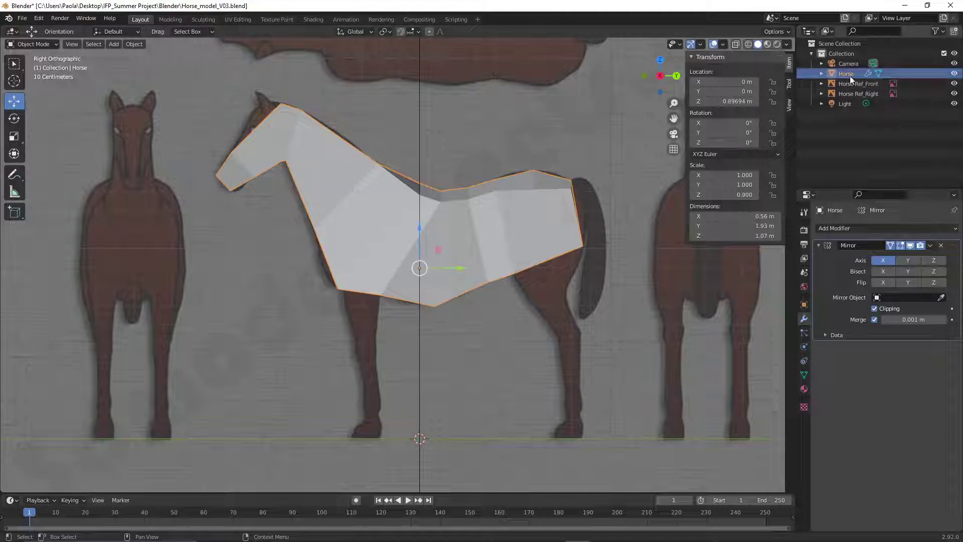
pyautogui.click(44, 43)
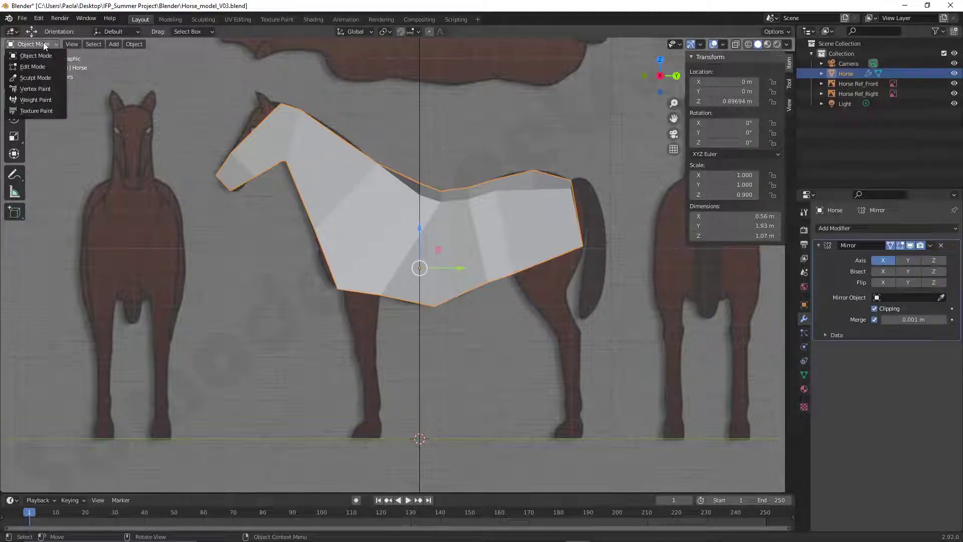
pyautogui.click(40, 67)
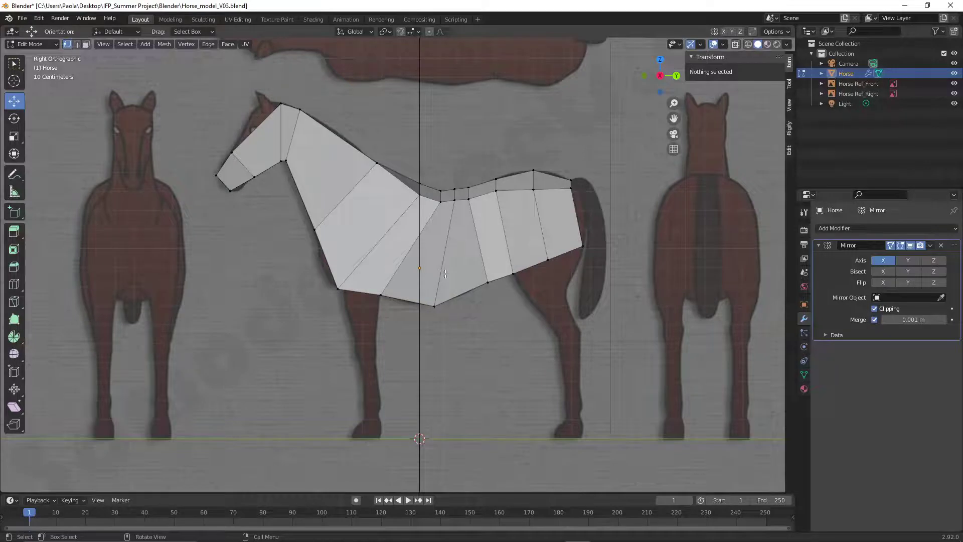
pyautogui.click(74, 46)
pyautogui.moveTo(626, 288); pyautogui.dragTo(594, 300, button='middle')
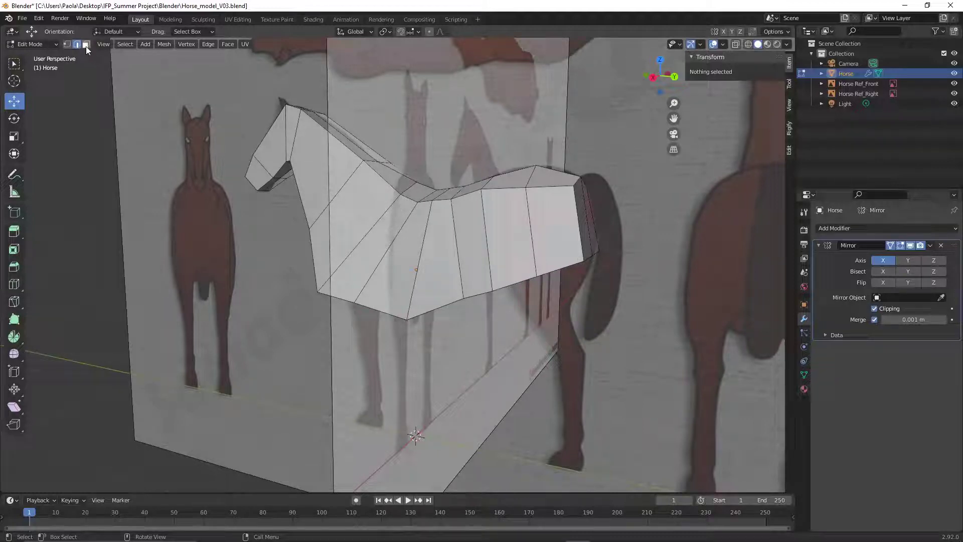
# Show the horse mesh as a wireframe in the front orthographic view over the front reference
pyautogui.click(105, 47)
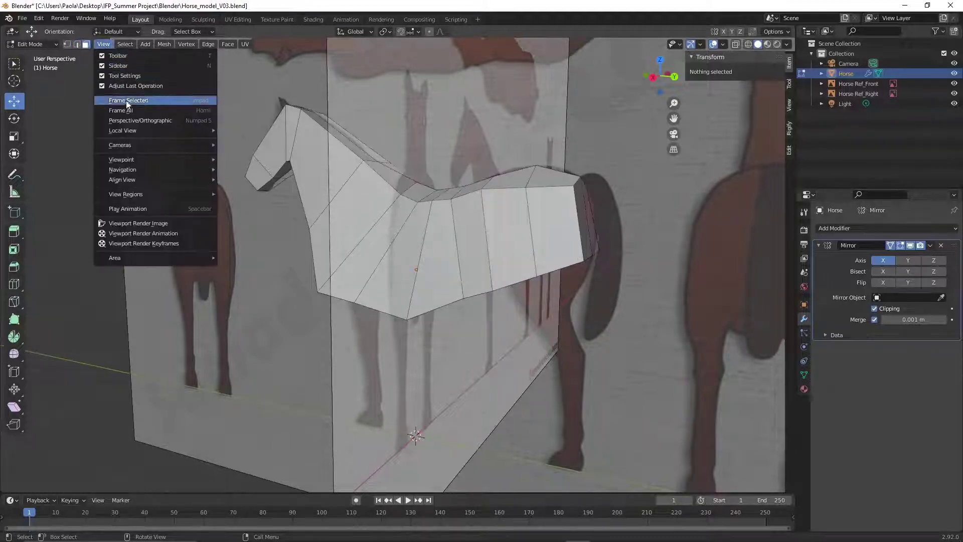
pyautogui.moveTo(155, 159)
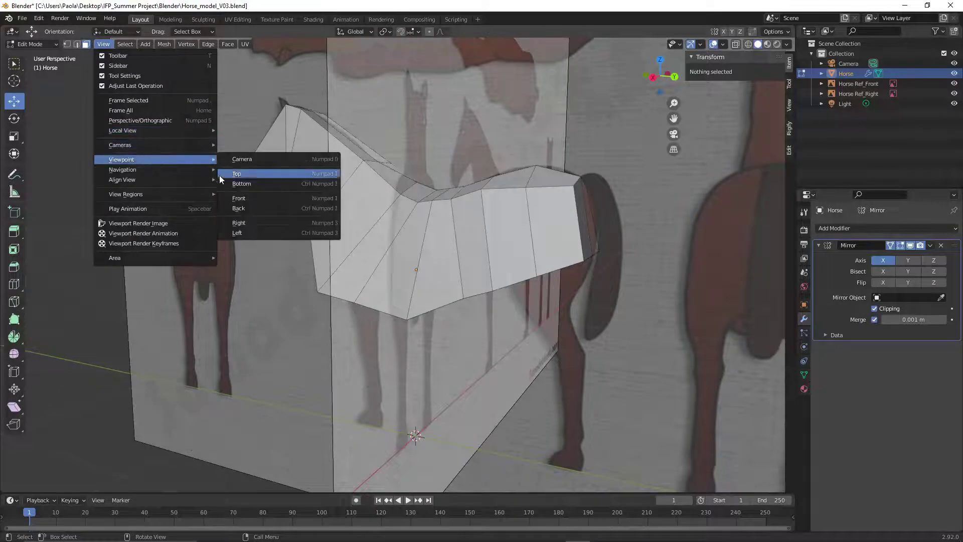
pyautogui.click(241, 199)
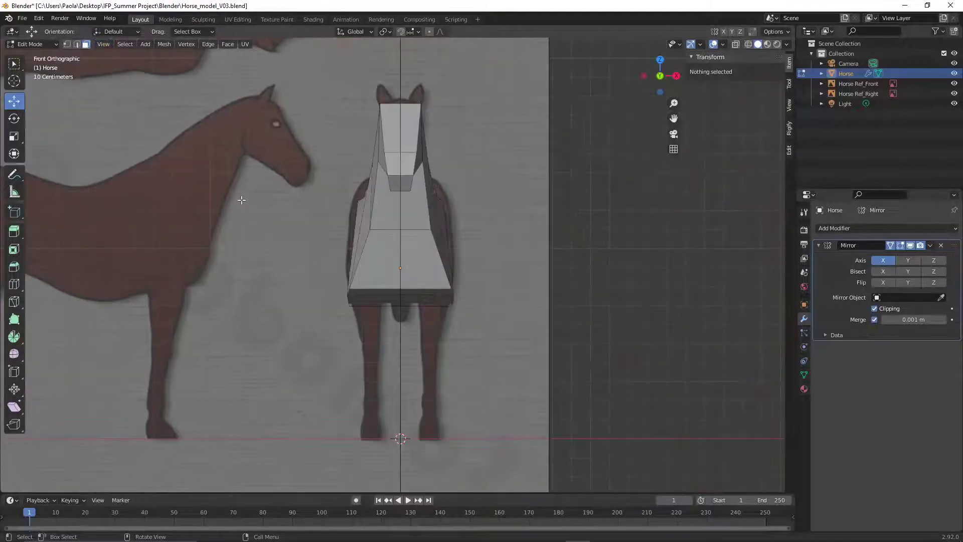
pyautogui.click(749, 44)
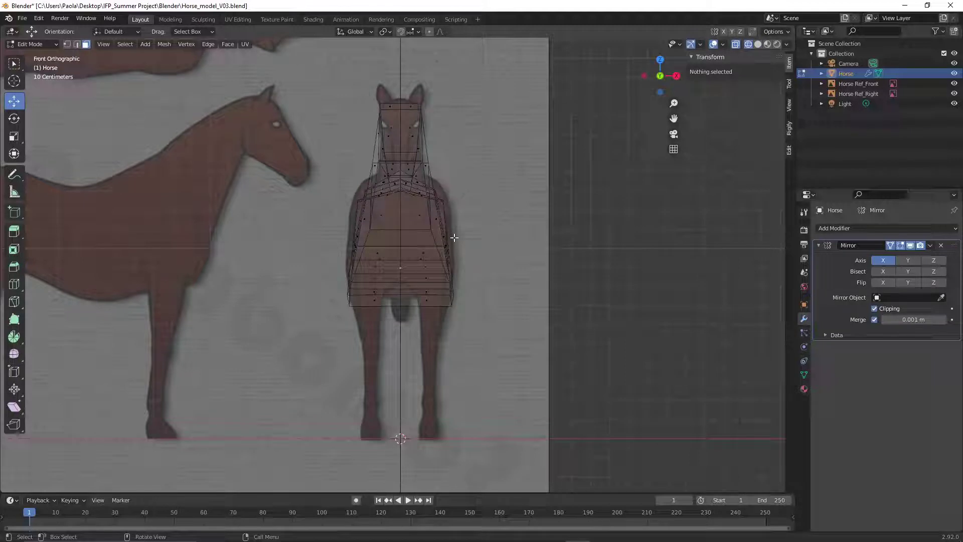
pyautogui.scroll(1, 470, 258)
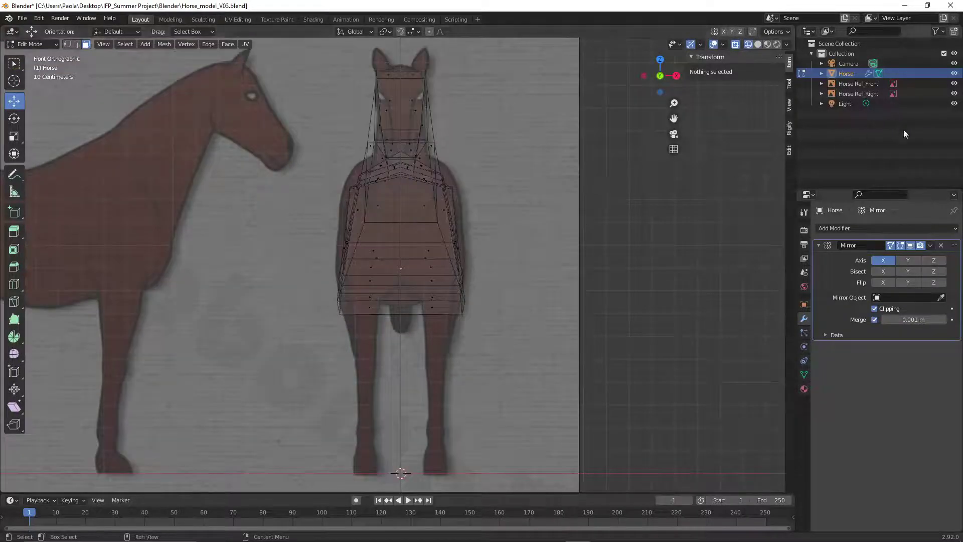
# Hide the horse mesh and examine the chest and leg outlines in the front reference image
pyautogui.click(955, 74)
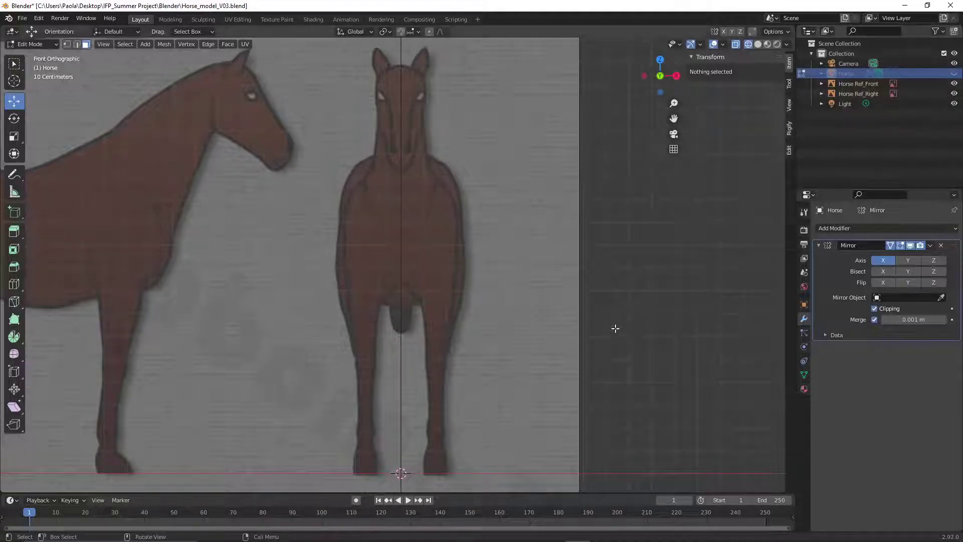
pyautogui.scroll(5, 582, 327)
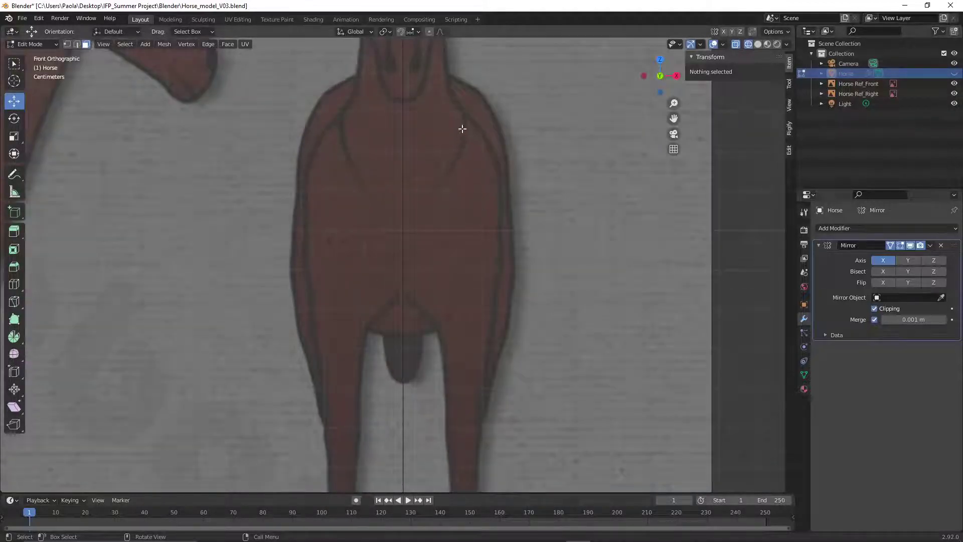
pyautogui.scroll(-4, 499, 206)
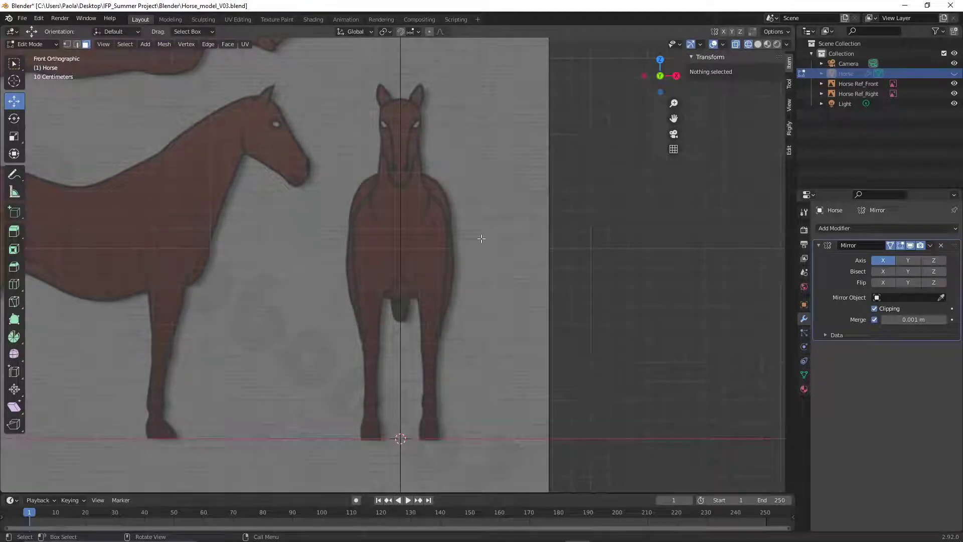
# Unhide the horse mesh over the references and display it in solid shading
pyautogui.scroll(-1, 436, 272)
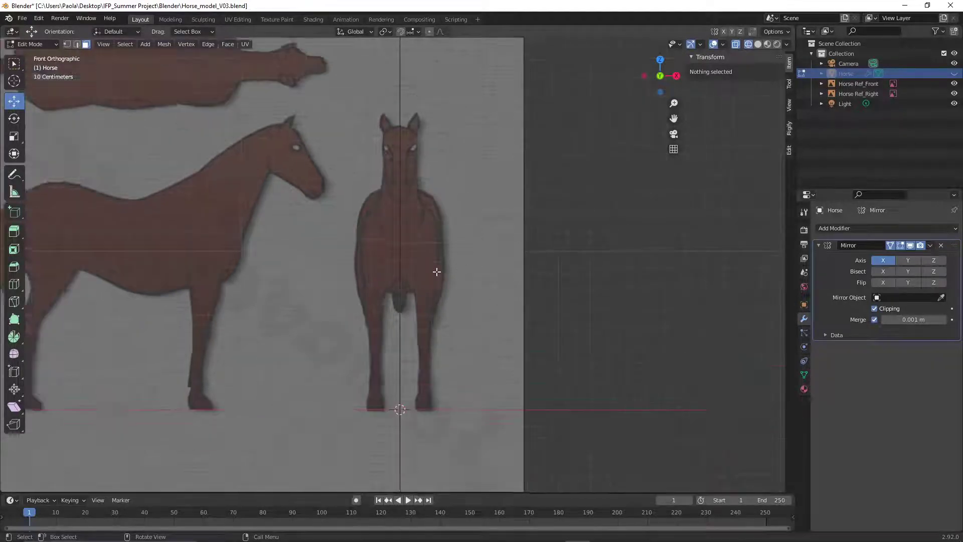
pyautogui.scroll(-2, 436, 272)
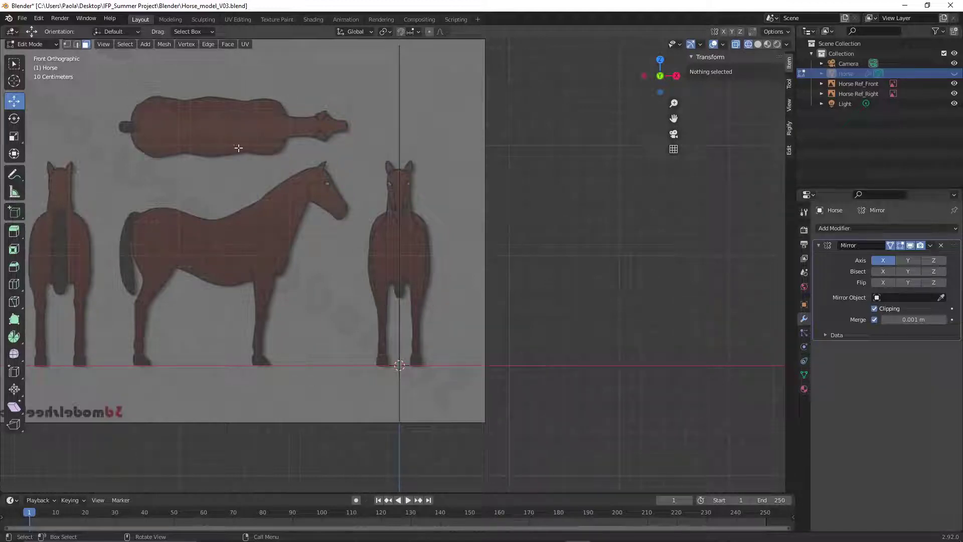
pyautogui.click(954, 75)
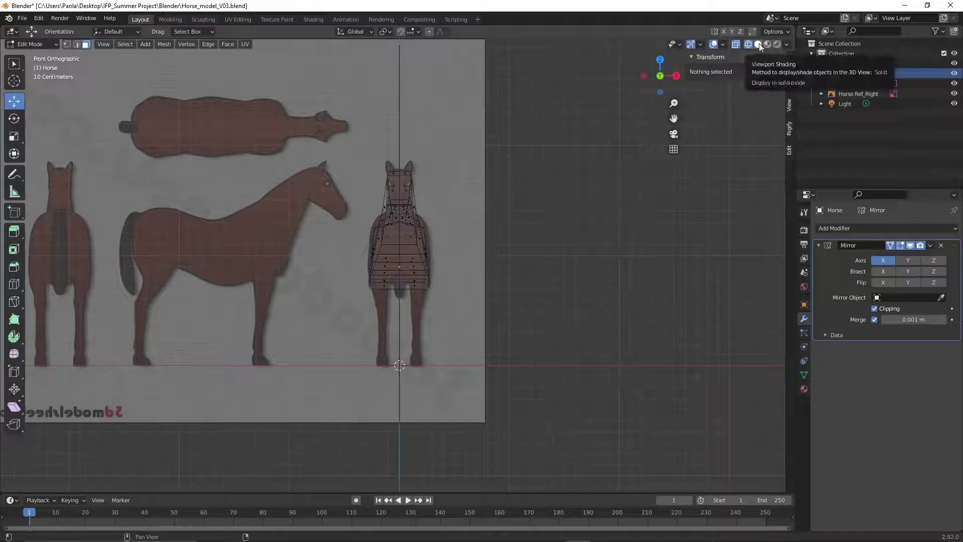
pyautogui.click(759, 45)
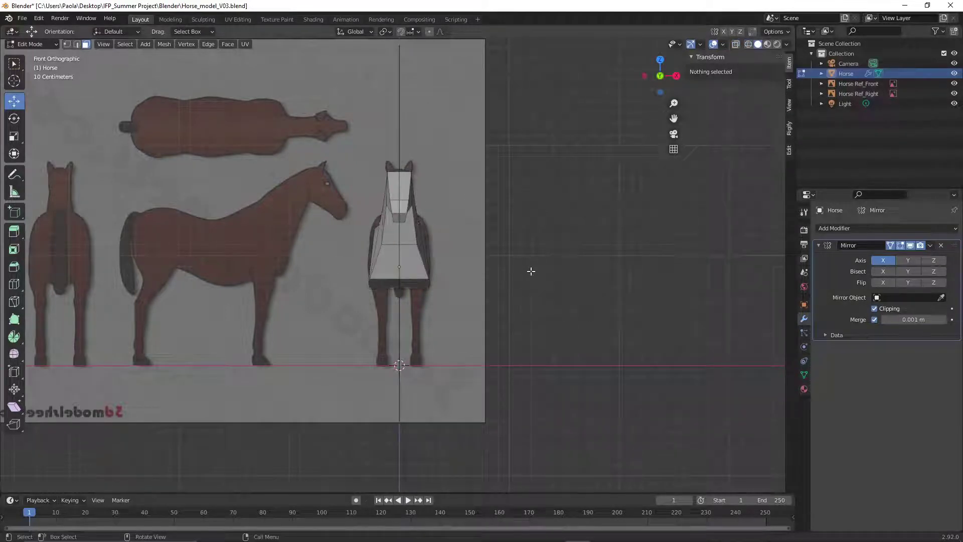
pyautogui.scroll(3, 532, 271)
pyautogui.moveTo(547, 256); pyautogui.dragTo(440, 264, button='middle')
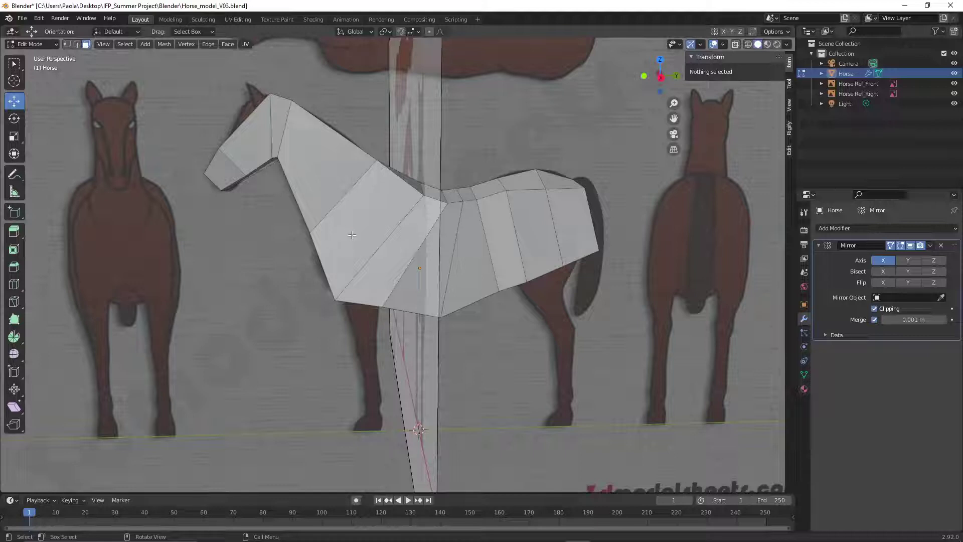
# Add a lengthwise loop cut along the horse's side from muzzle to hindquarters, slid by about -0.05, and deselect it
pyautogui.rightClick(362, 242)
pyautogui.click(76, 44)
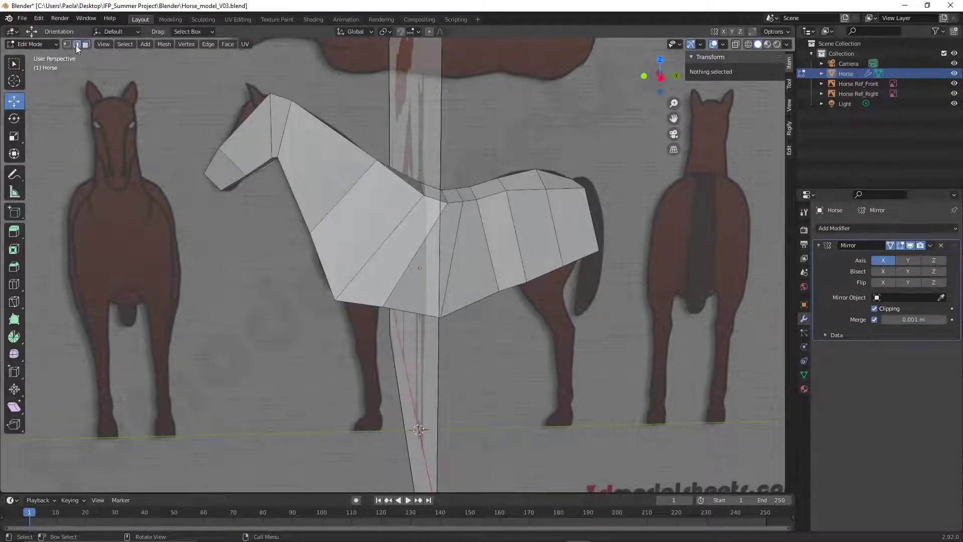
pyautogui.rightClick(354, 236)
pyautogui.click(354, 236)
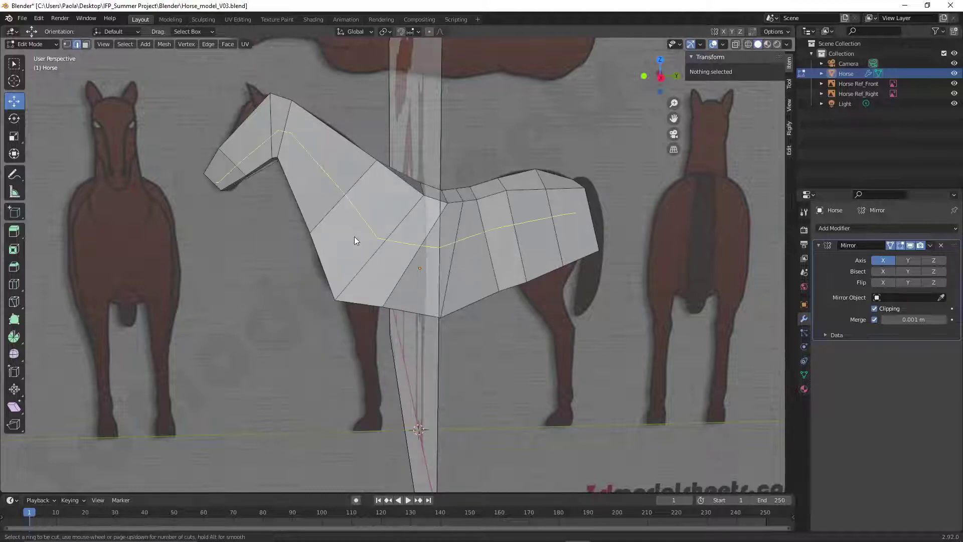
pyautogui.click(357, 208)
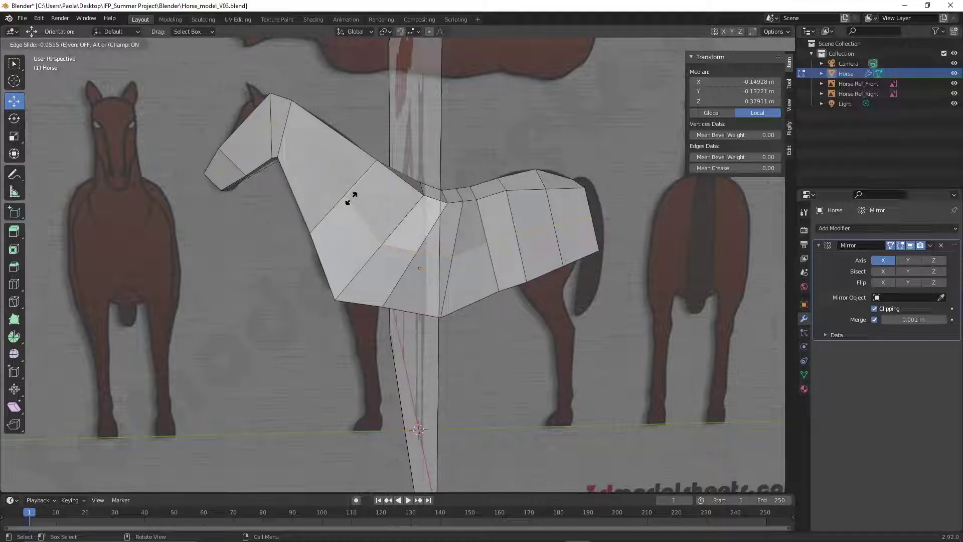
pyautogui.click(351, 199)
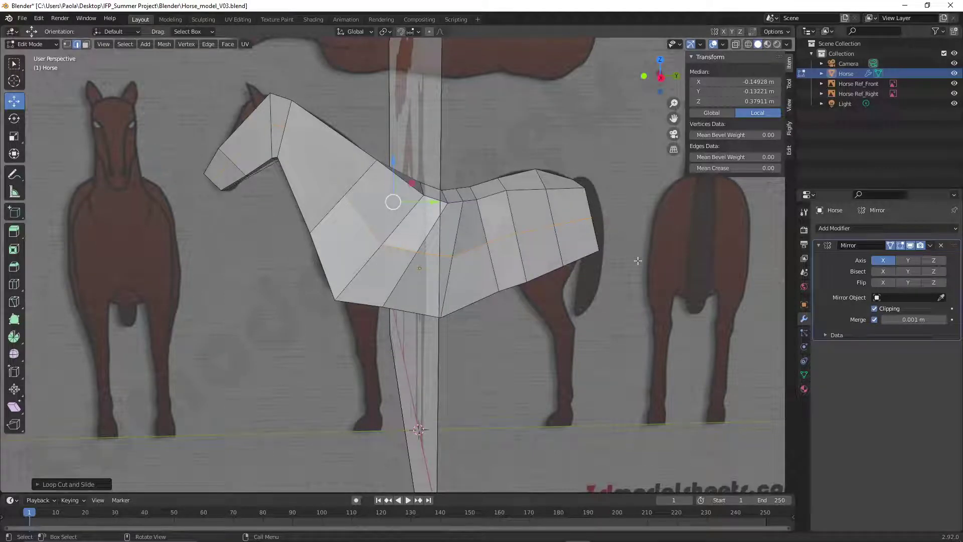
pyautogui.moveTo(638, 260); pyautogui.dragTo(357, 237, button='middle')
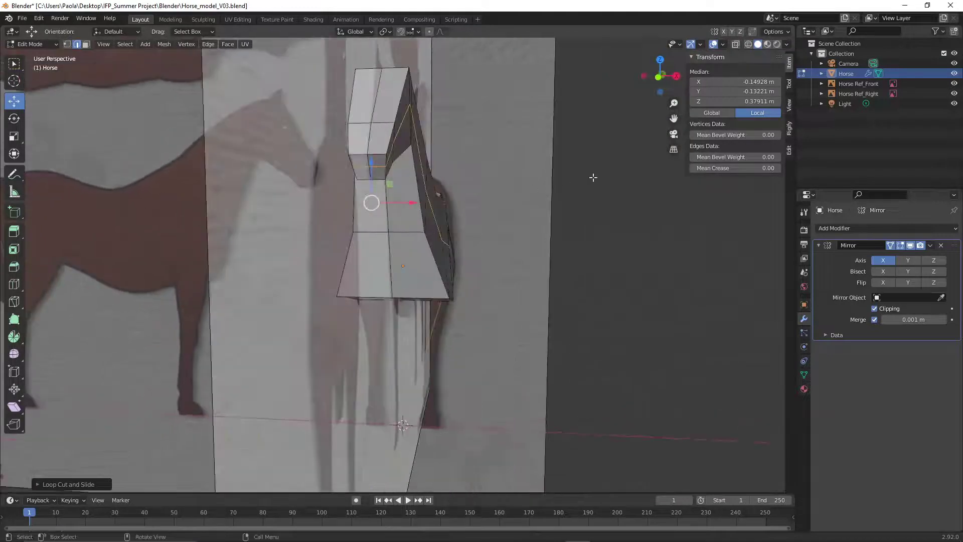
pyautogui.moveTo(592, 177); pyautogui.dragTo(455, 181, button='middle')
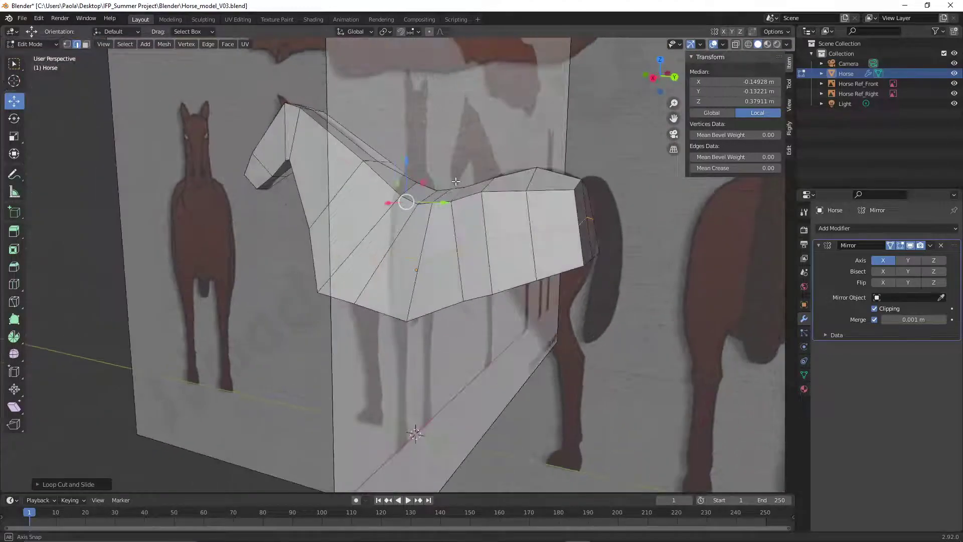
pyautogui.click(220, 146)
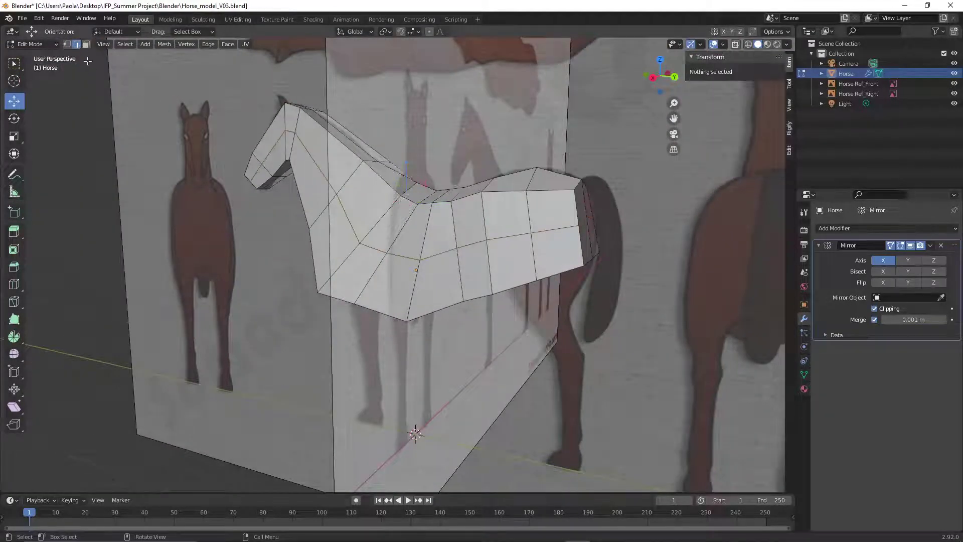
# In the front orthographic wireframe view, rotate the lower shoulder face so its lower edge tilts inward and move it about 0.026 m inward along X
pyautogui.click(85, 44)
pyautogui.moveTo(606, 362); pyautogui.dragTo(617, 367, button='middle')
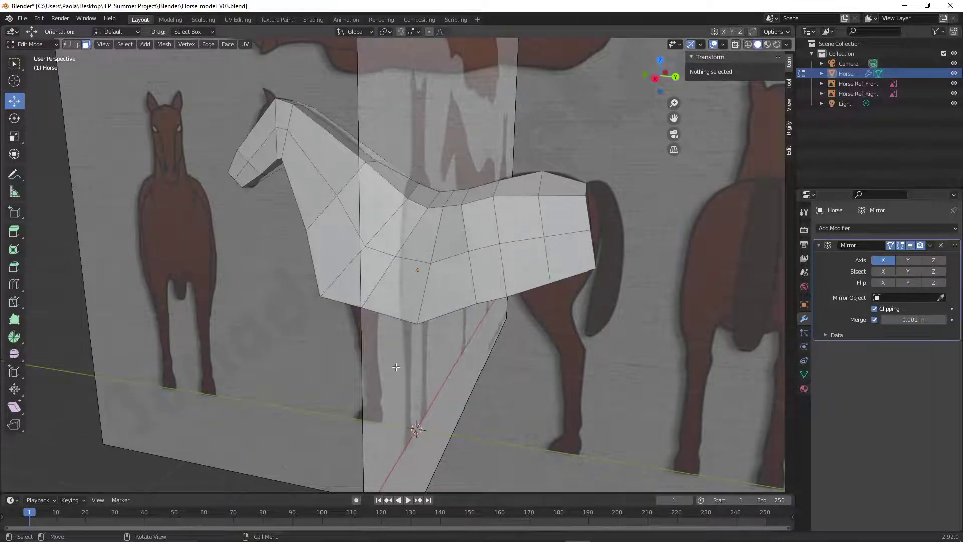
pyautogui.moveTo(397, 366); pyautogui.dragTo(464, 361, button='middle')
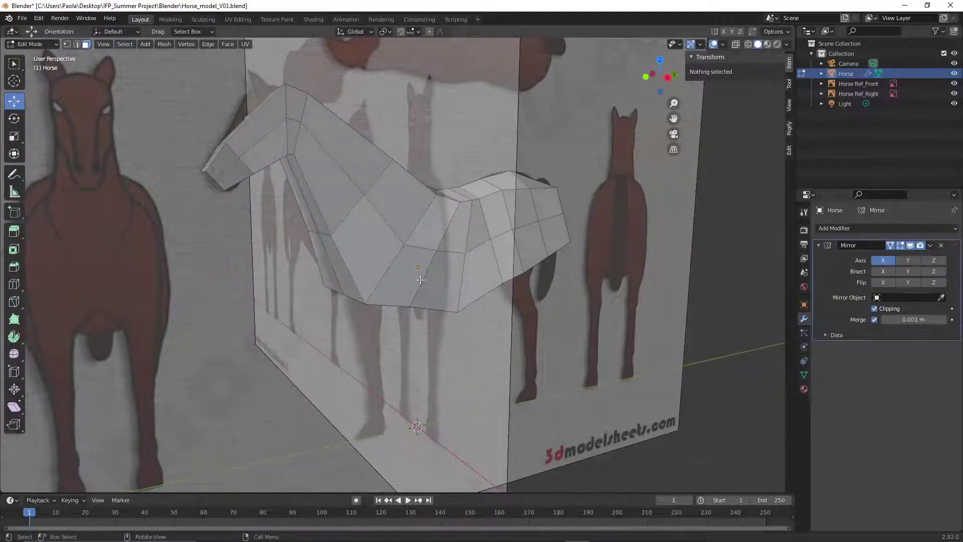
pyautogui.click(406, 273)
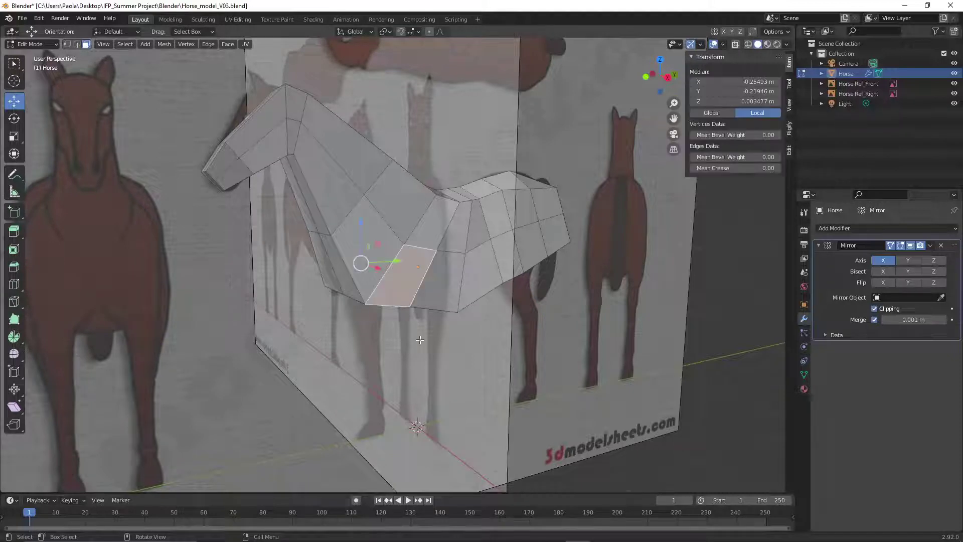
pyautogui.click(103, 44)
pyautogui.moveTo(149, 159)
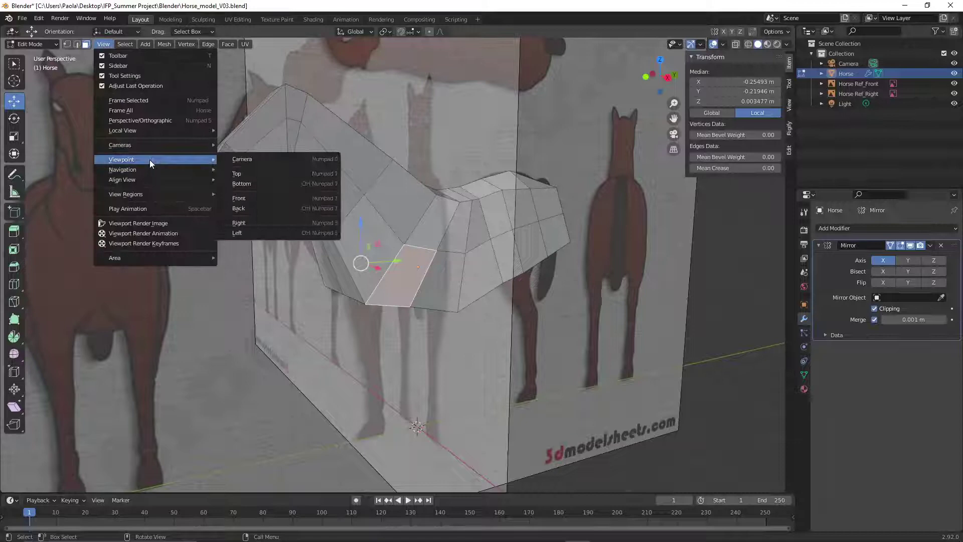
pyautogui.click(238, 199)
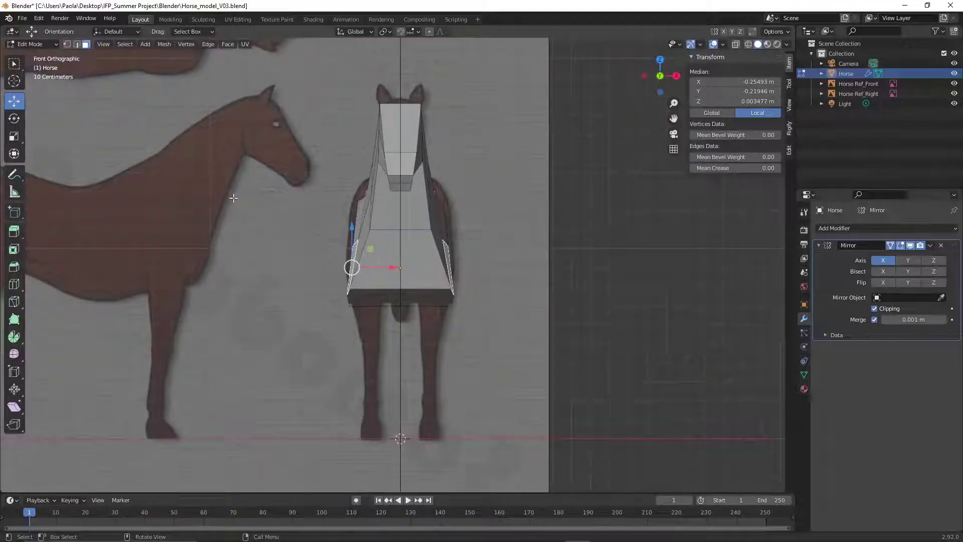
pyautogui.click(748, 45)
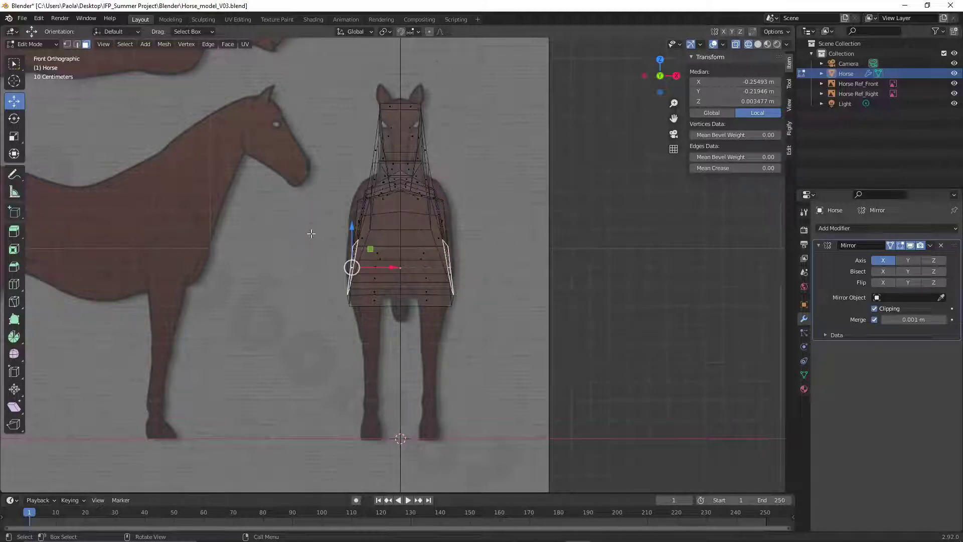
pyautogui.press('r')
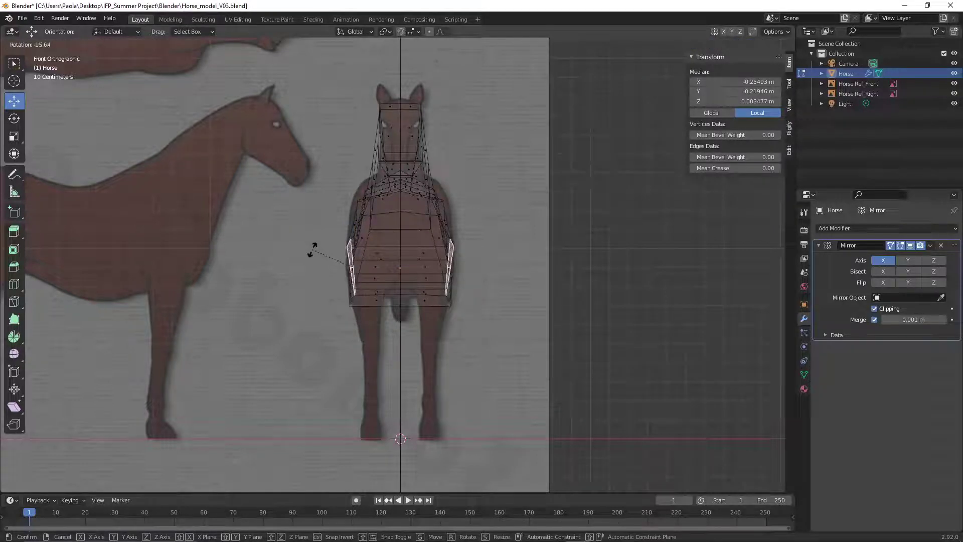
pyautogui.click(313, 254)
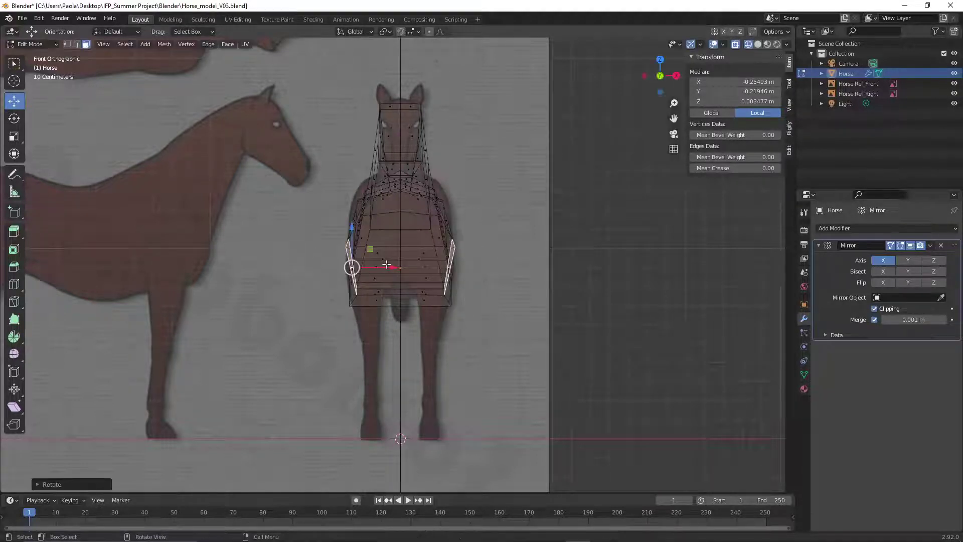
pyautogui.moveTo(390, 268); pyautogui.dragTo(397, 266)
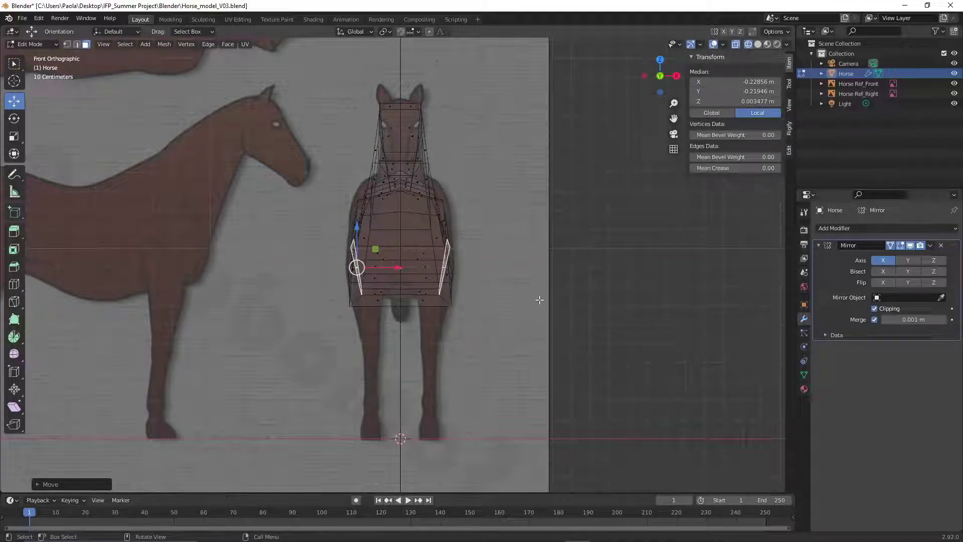
# Return to solid shading and delete the lower shoulder face to open a hole for the front leg
pyautogui.moveTo(552, 291); pyautogui.dragTo(516, 270, button='middle')
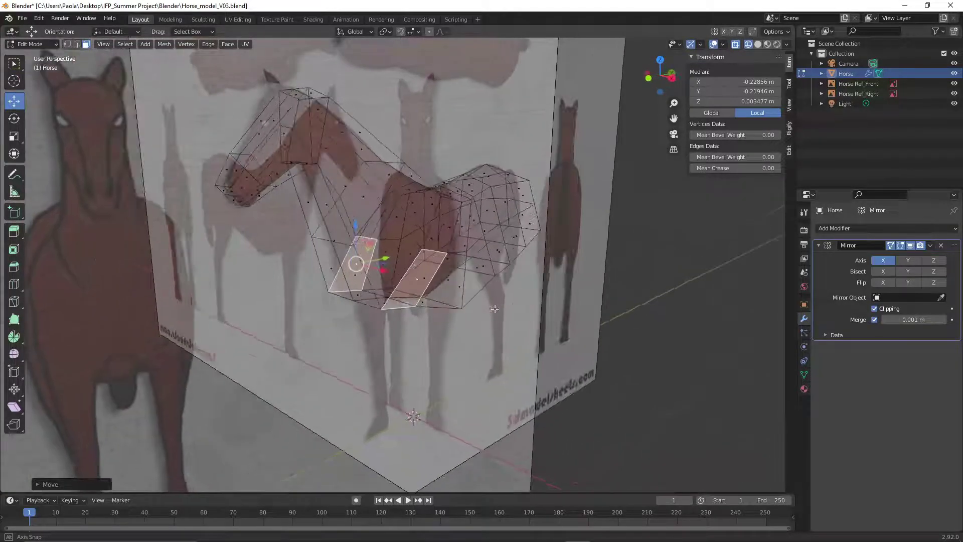
pyautogui.click(757, 44)
pyautogui.scroll(2, 432, 260)
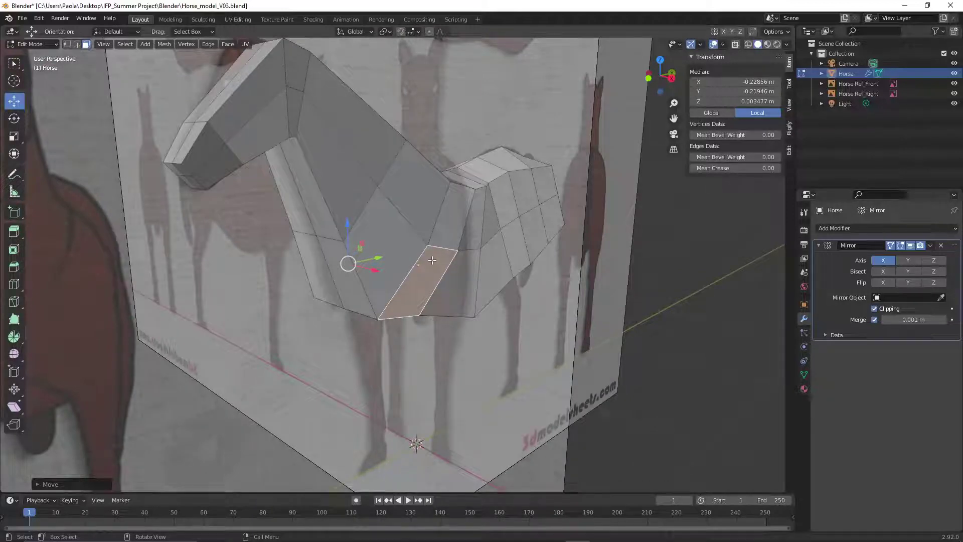
pyautogui.press('x')
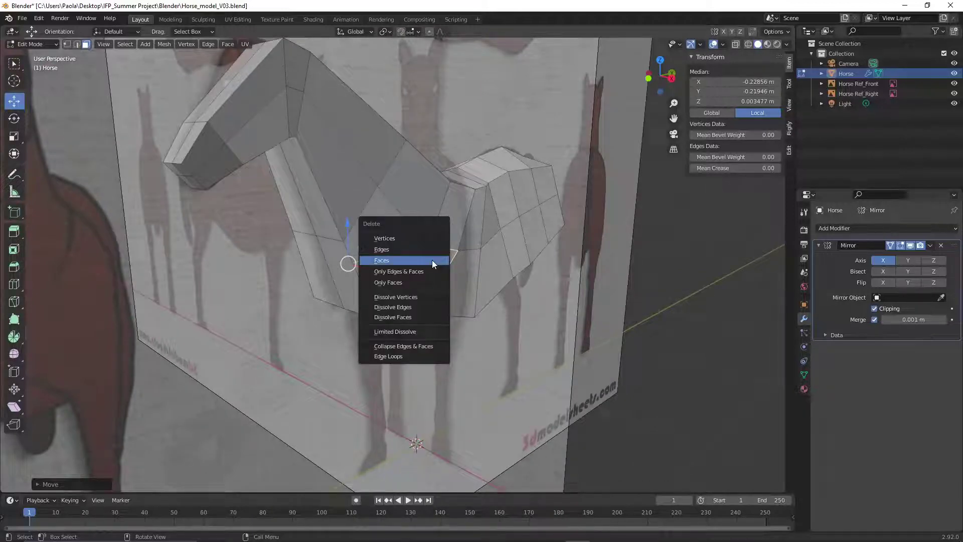
pyautogui.click(432, 259)
# Select the four border edges of the shoulder opening using edge selection
pyautogui.moveTo(512, 330); pyautogui.dragTo(386, 299, button='middle')
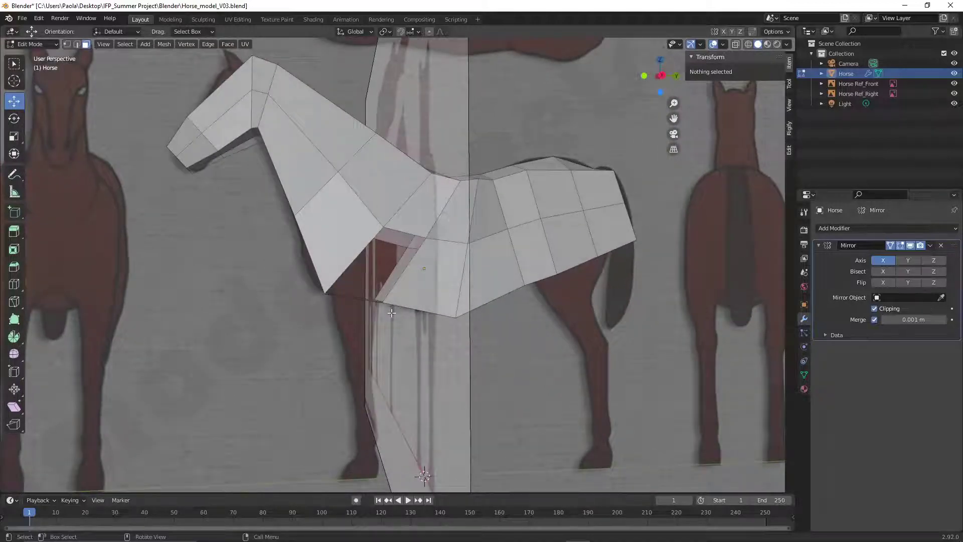
pyautogui.click(76, 44)
pyautogui.scroll(3, 431, 334)
pyautogui.moveTo(421, 301); pyautogui.dragTo(378, 300, button='middle')
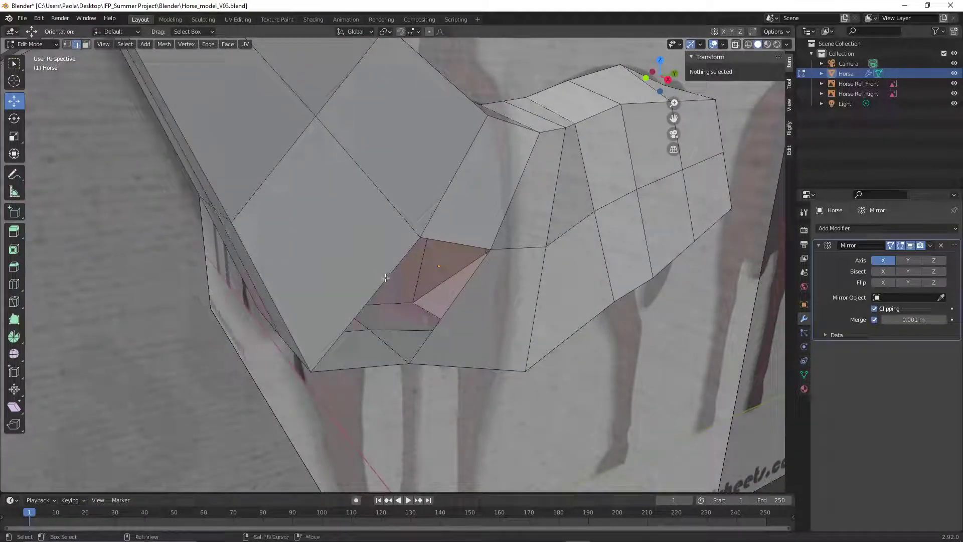
pyautogui.keyDown('shift'); pyautogui.click(386, 277); pyautogui.keyUp('shift')
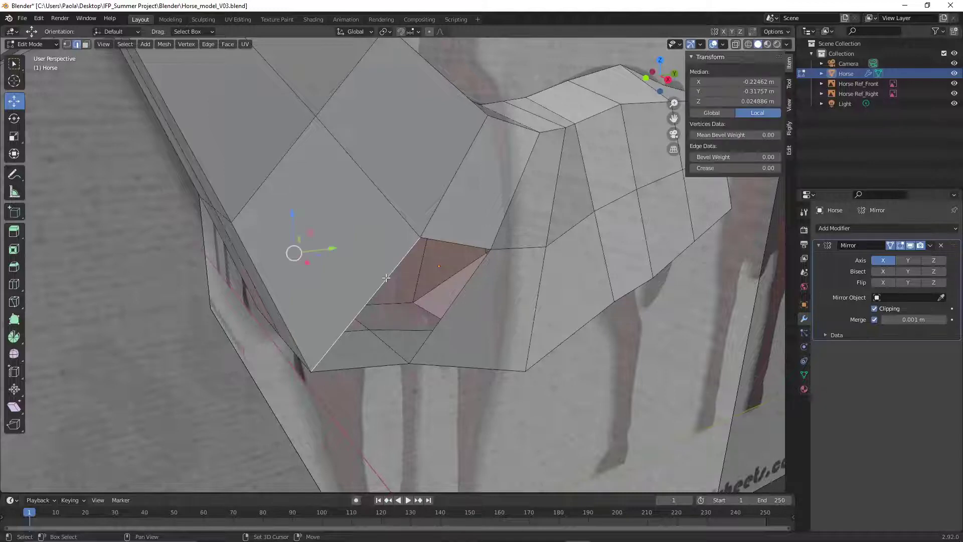
pyautogui.keyDown('shift'); pyautogui.click(456, 242); pyautogui.keyUp('shift')
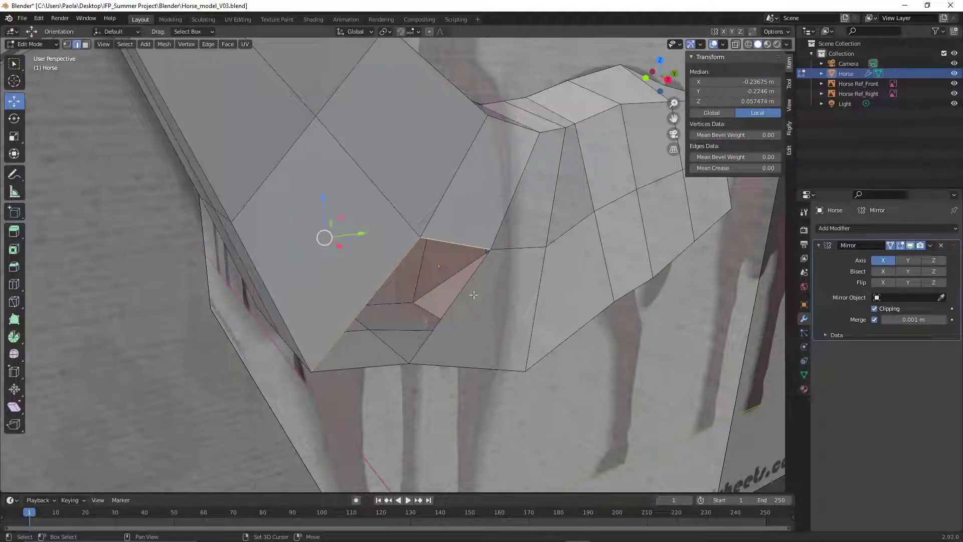
pyautogui.keyDown('shift'); pyautogui.click(372, 366); pyautogui.keyUp('shift')
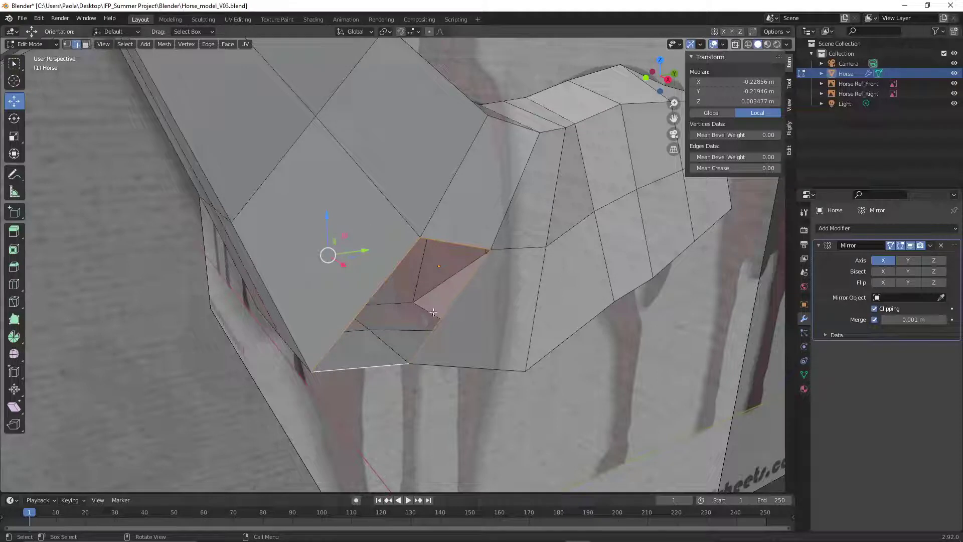
# Extrude the shoulder opening's edges about 0.056 m outward along X in the front orthographic wireframe view
pyautogui.click(747, 44)
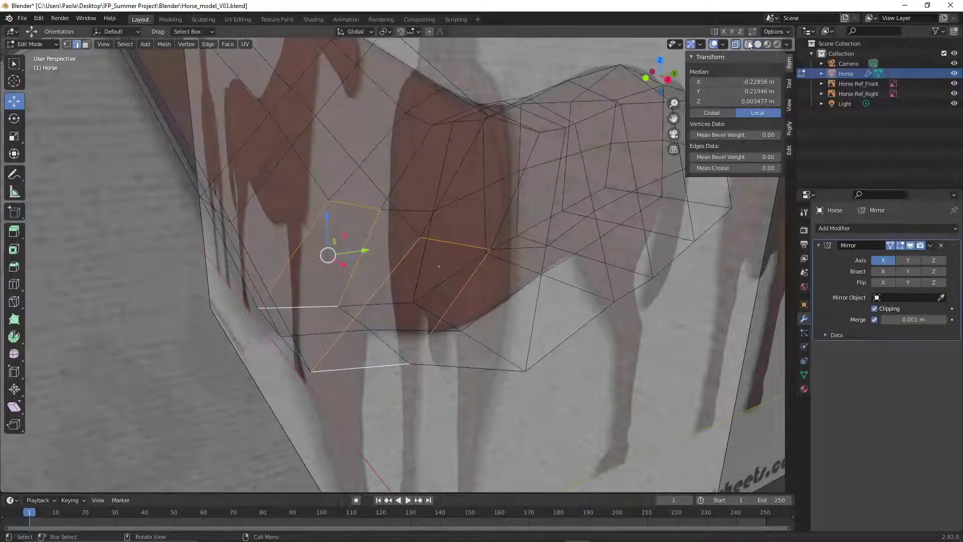
pyautogui.click(108, 46)
pyautogui.moveTo(142, 160)
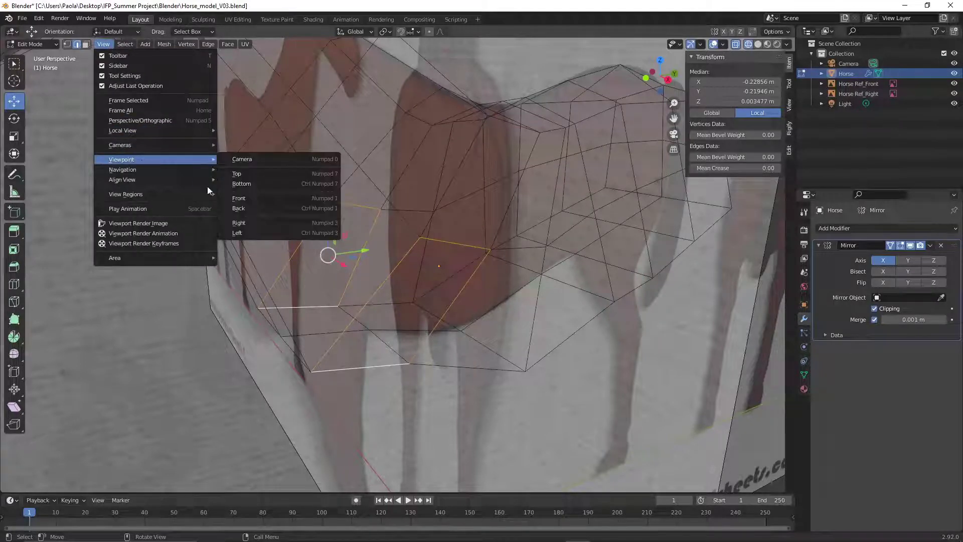
pyautogui.click(250, 199)
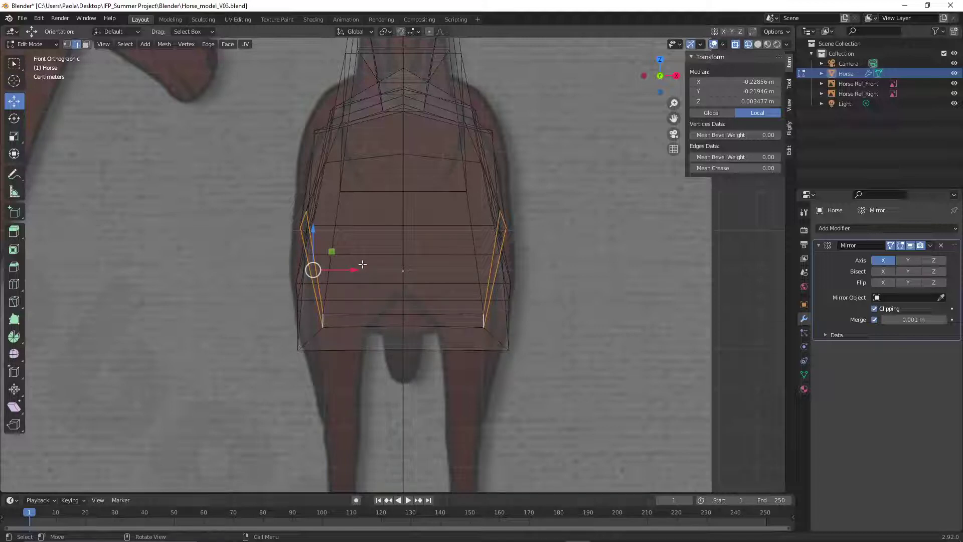
pyautogui.press('g')
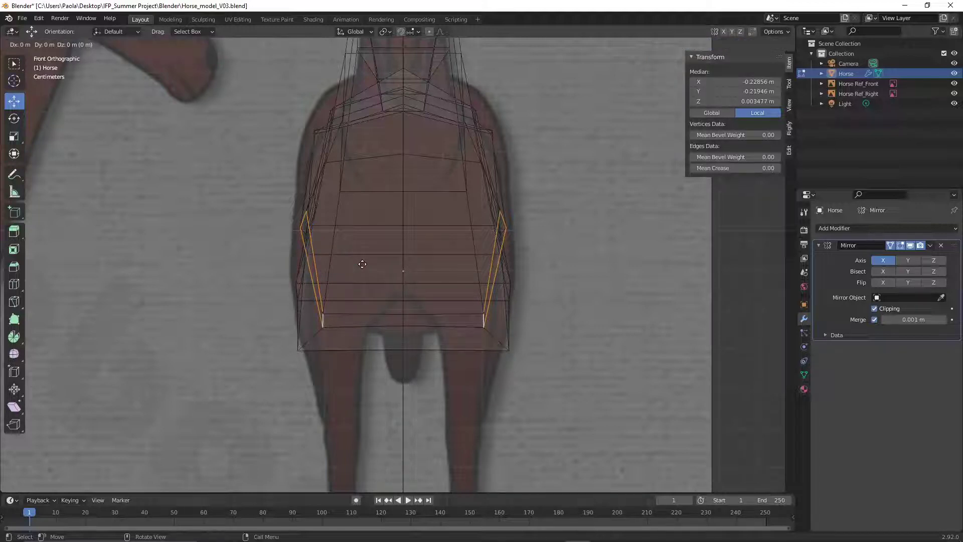
pyautogui.press('x')
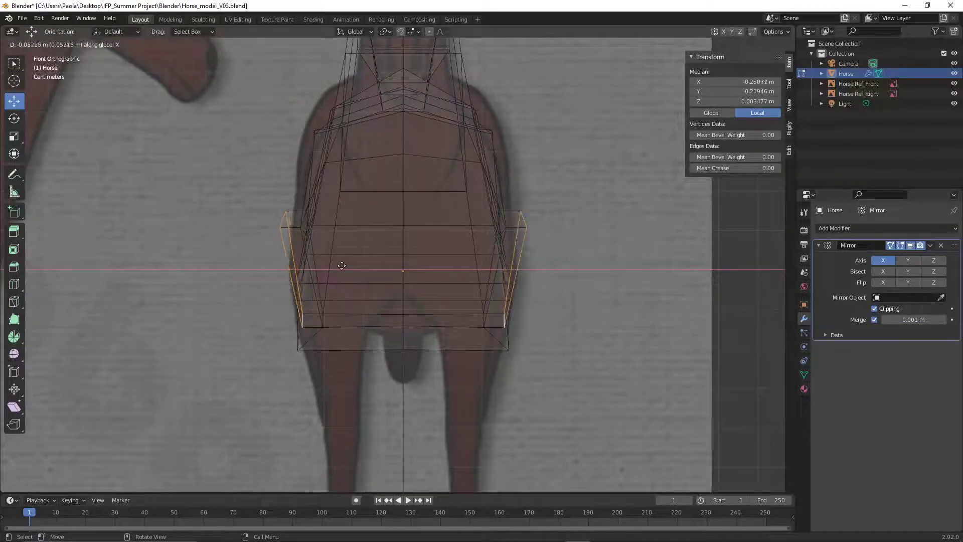
pyautogui.click(340, 266)
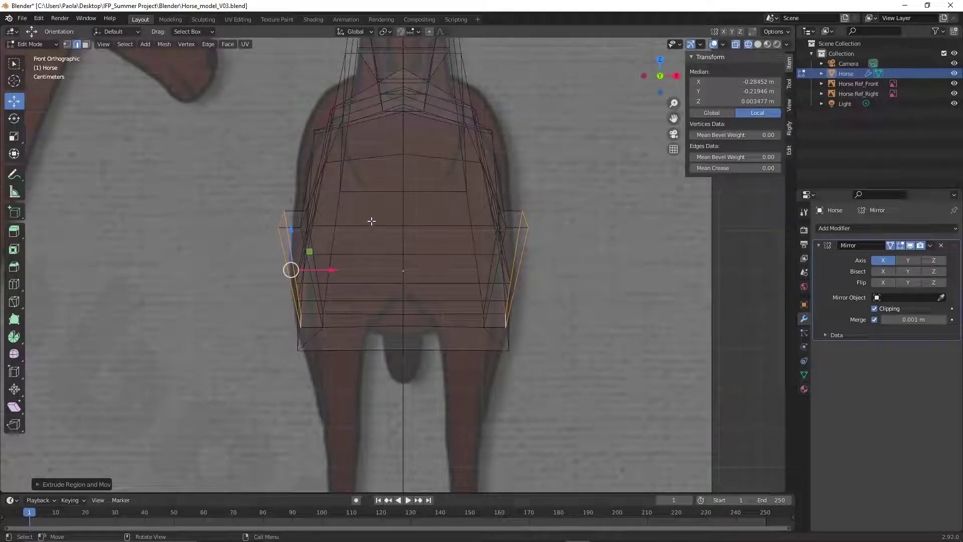
# Rotate the extruded shoulder edges about the global Y axis so the opening faces further downward, and scale them to about 0.67
pyautogui.press('r')
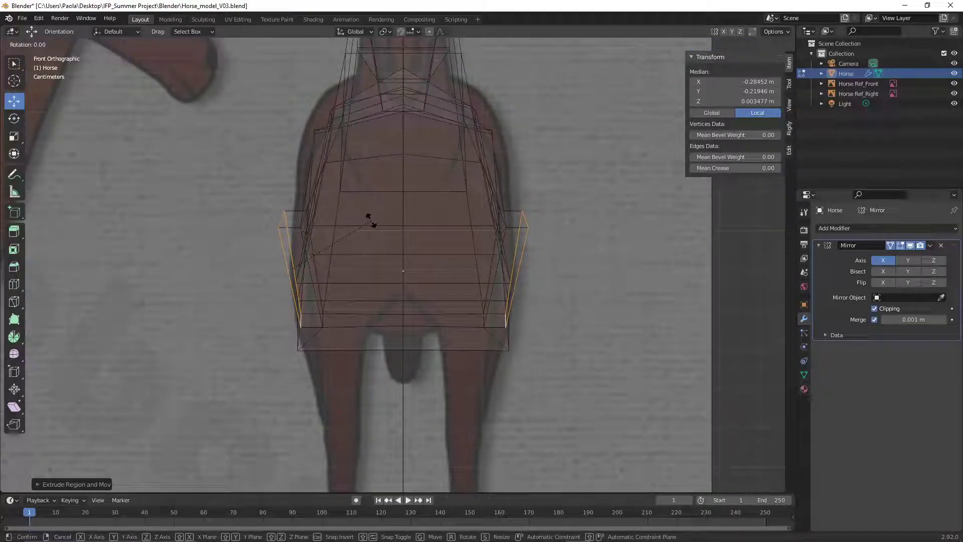
pyautogui.press('y')
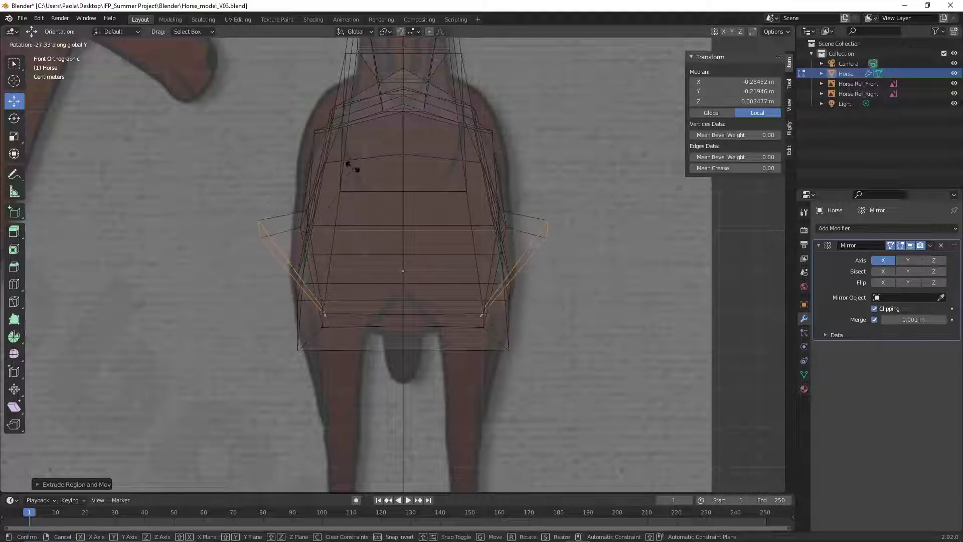
pyautogui.click(331, 109)
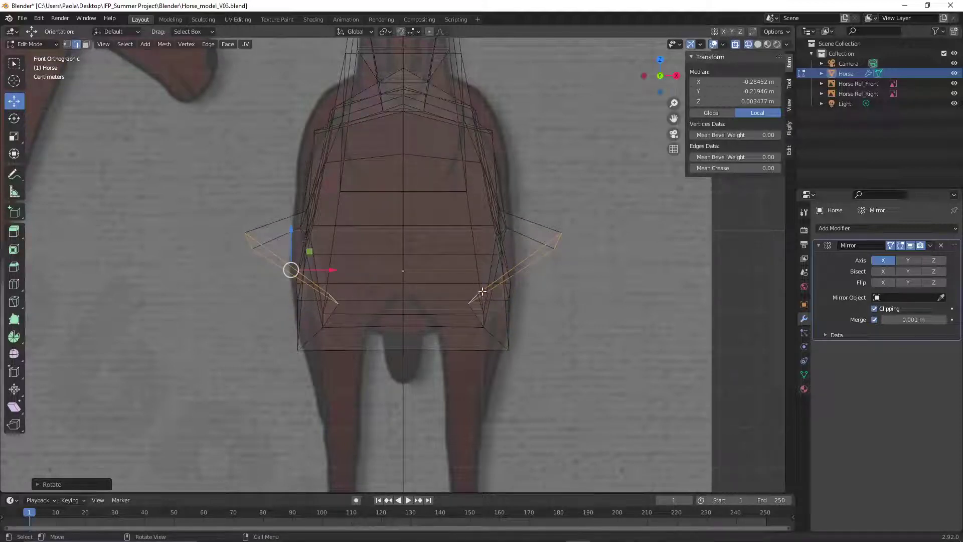
pyautogui.press('s')
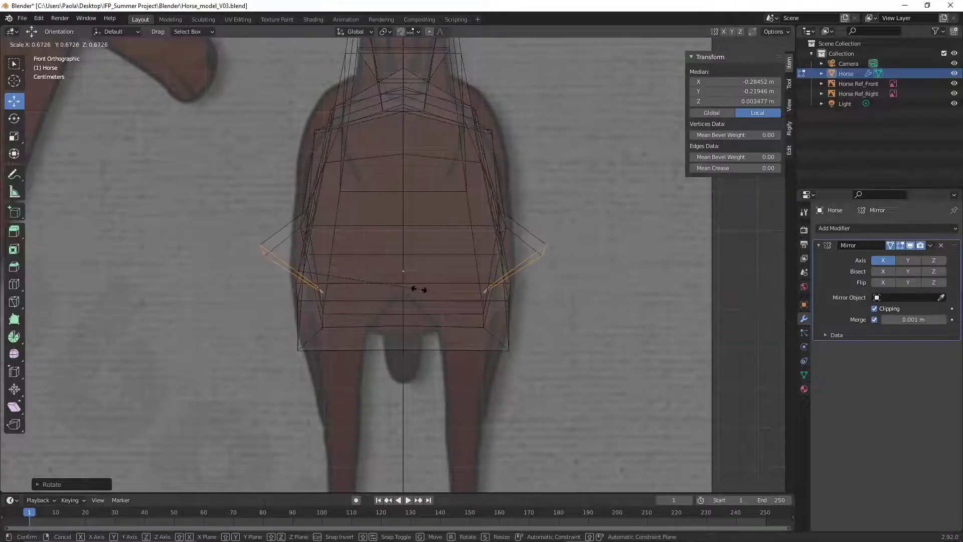
pyautogui.click(419, 289)
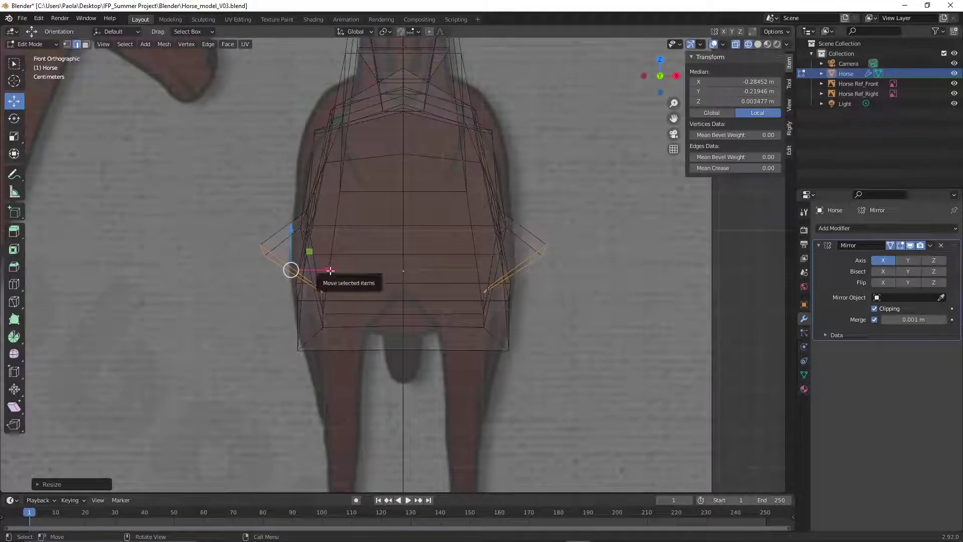
# Move the extruded shoulder edges about 0.15 m down and about 0.006 m outward, toward the top of the front leg
pyautogui.moveTo(328, 270); pyautogui.dragTo(268, 283)
pyautogui.moveTo(304, 327); pyautogui.dragTo(327, 325)
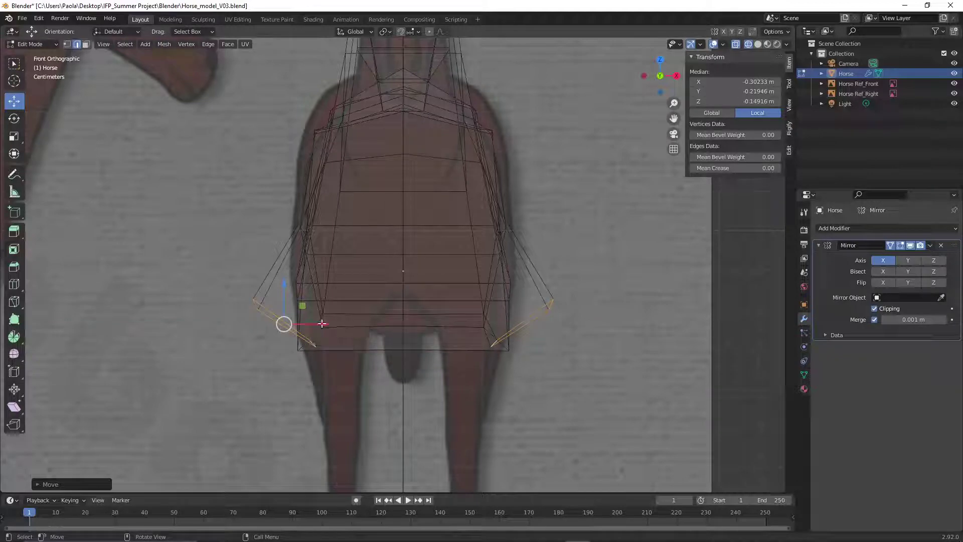
pyautogui.moveTo(323, 324); pyautogui.dragTo(326, 323)
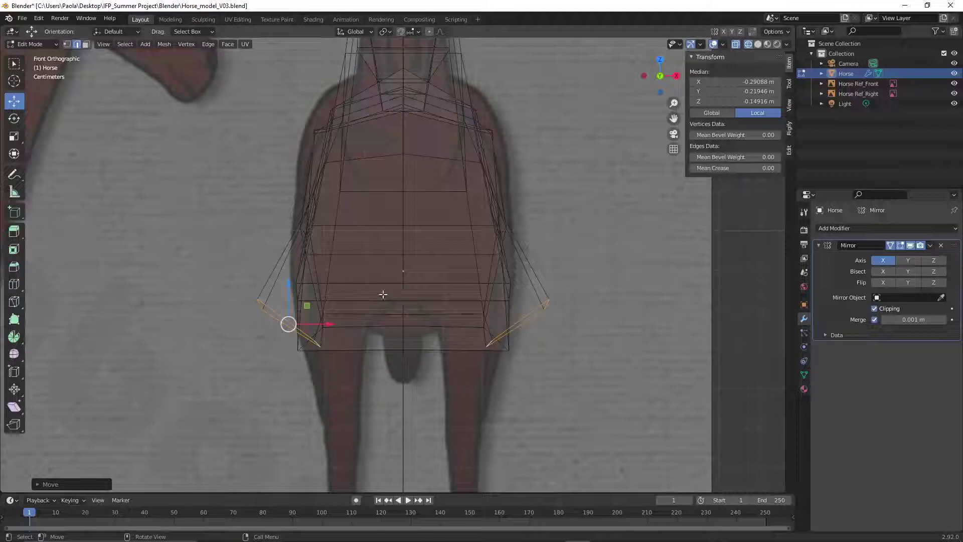
# Select the short lower chest edge beside the leg opening and move it about 0.113 m inward along X in the front wireframe view
pyautogui.scroll(-1, 387, 380)
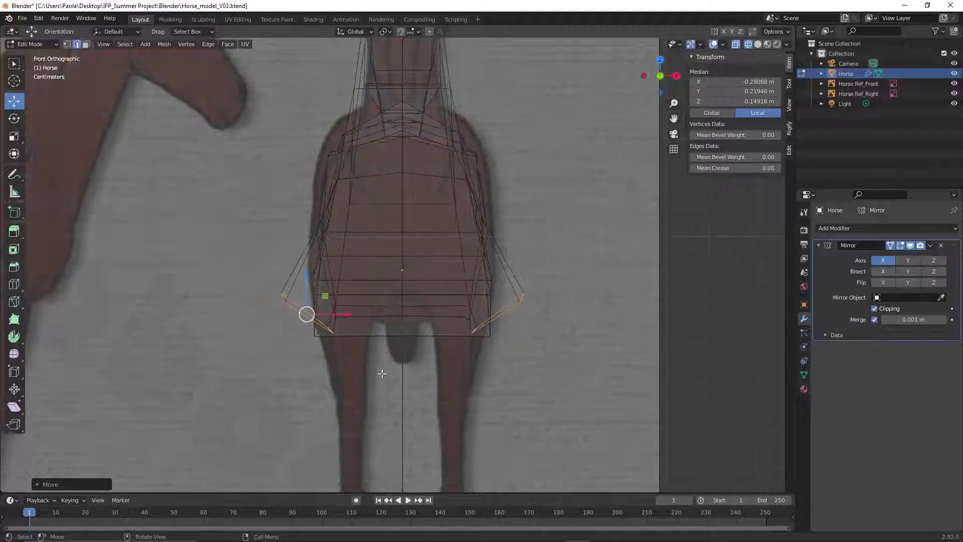
pyautogui.click(758, 44)
pyautogui.moveTo(425, 370)
pyautogui.mouseDown(button='middle')
pyautogui.moveTo(421, 359)
pyautogui.moveTo(441, 327)
pyautogui.moveTo(413, 318)
pyautogui.mouseUp(button='middle')
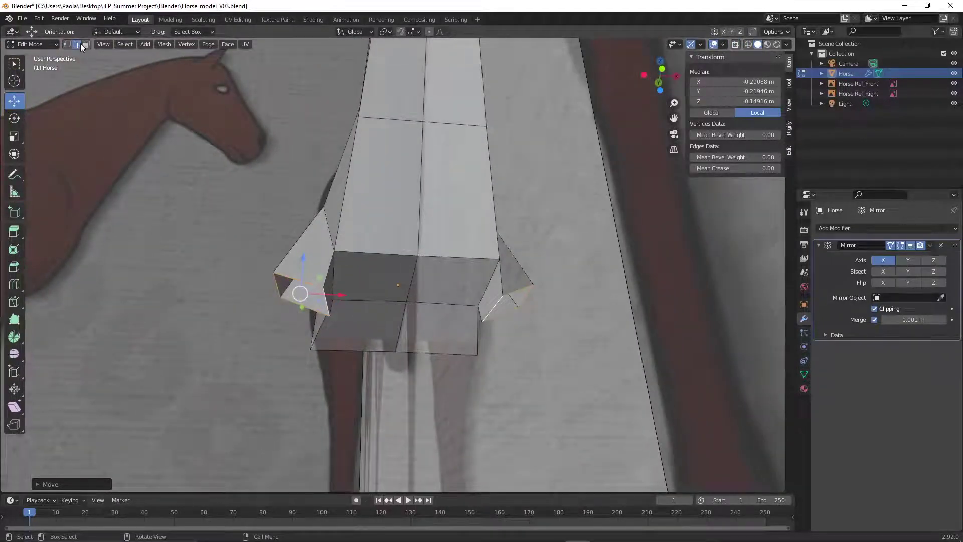
pyautogui.click(333, 276)
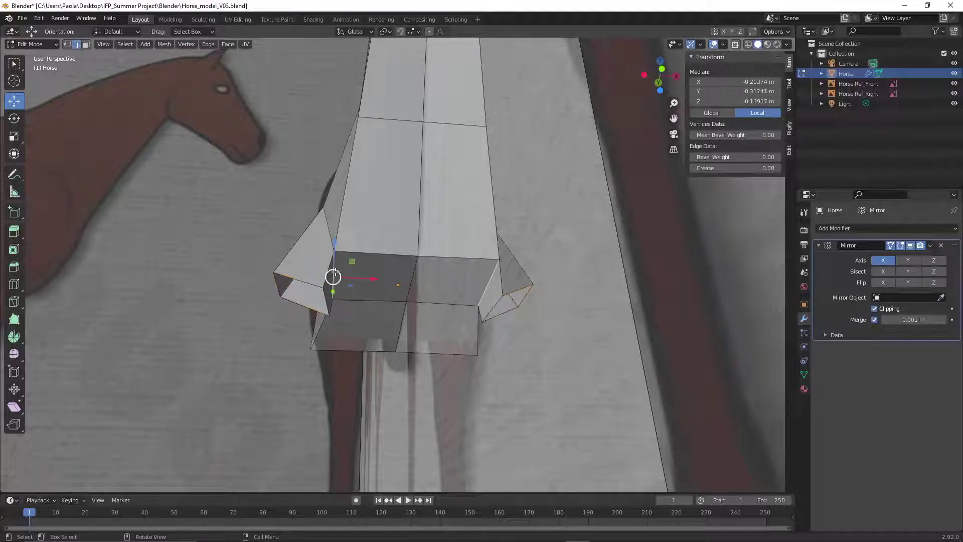
pyautogui.click(108, 44)
pyautogui.moveTo(144, 161)
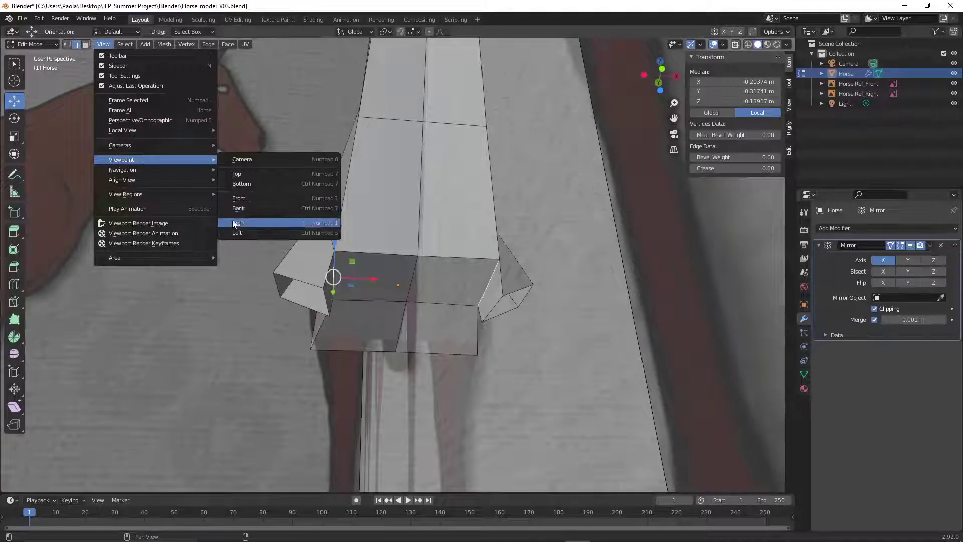
pyautogui.click(243, 197)
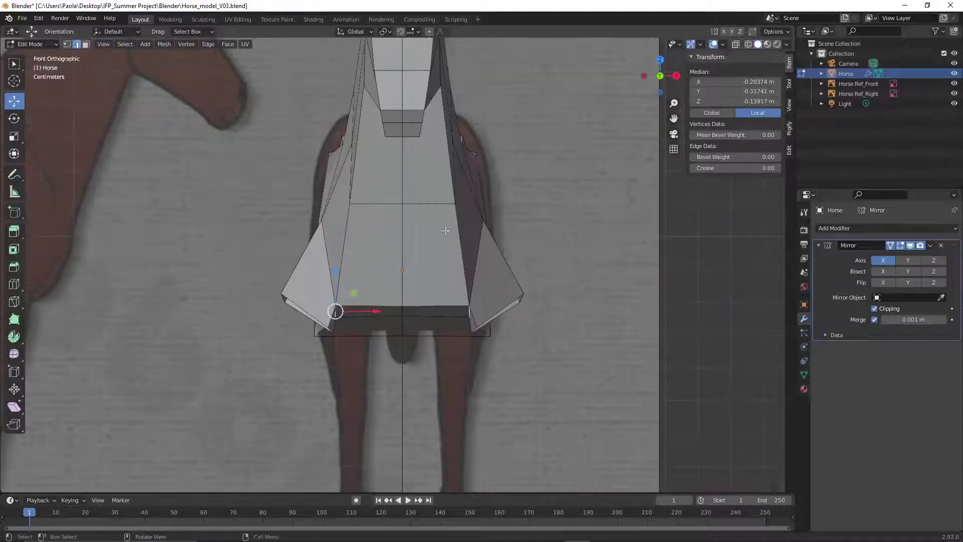
pyautogui.click(748, 45)
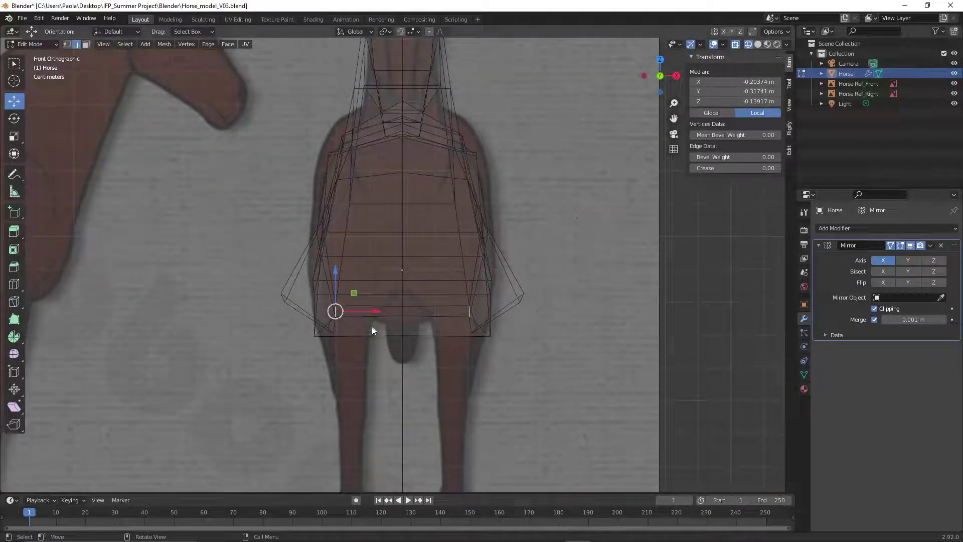
pyautogui.moveTo(373, 311); pyautogui.dragTo(411, 308)
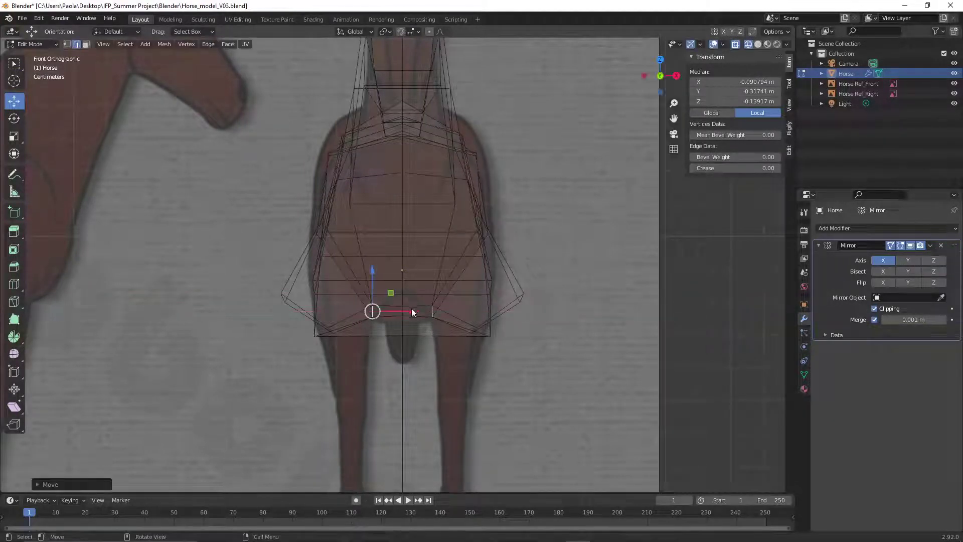
# Move the outer edge of the leg opening about 0.1 m down and about 0.134 m inward along X
pyautogui.click(282, 299)
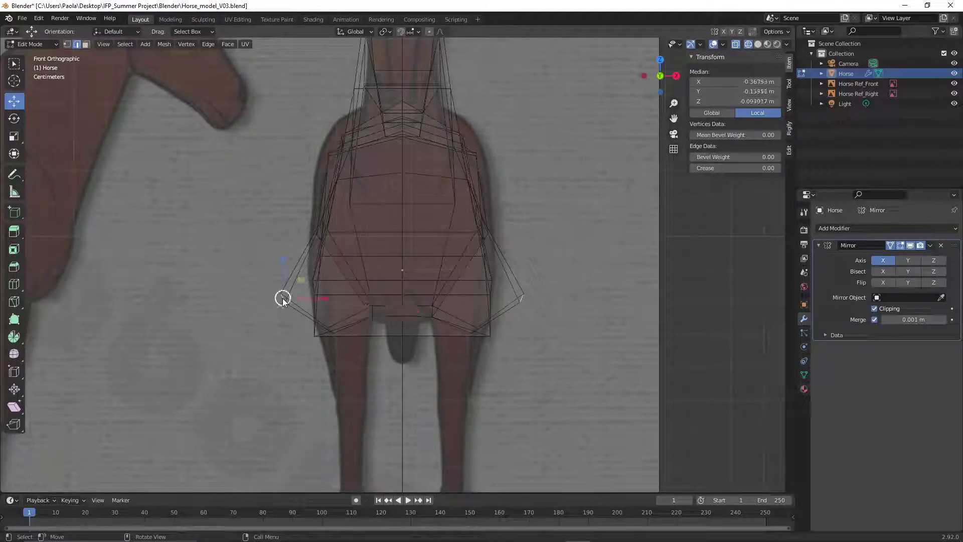
pyautogui.moveTo(282, 264); pyautogui.dragTo(283, 298)
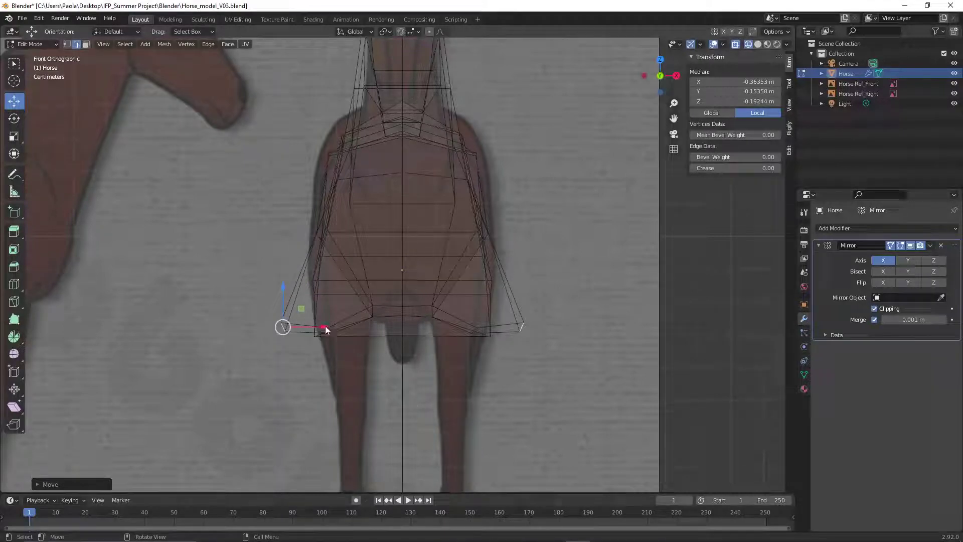
pyautogui.moveTo(326, 328); pyautogui.dragTo(371, 328)
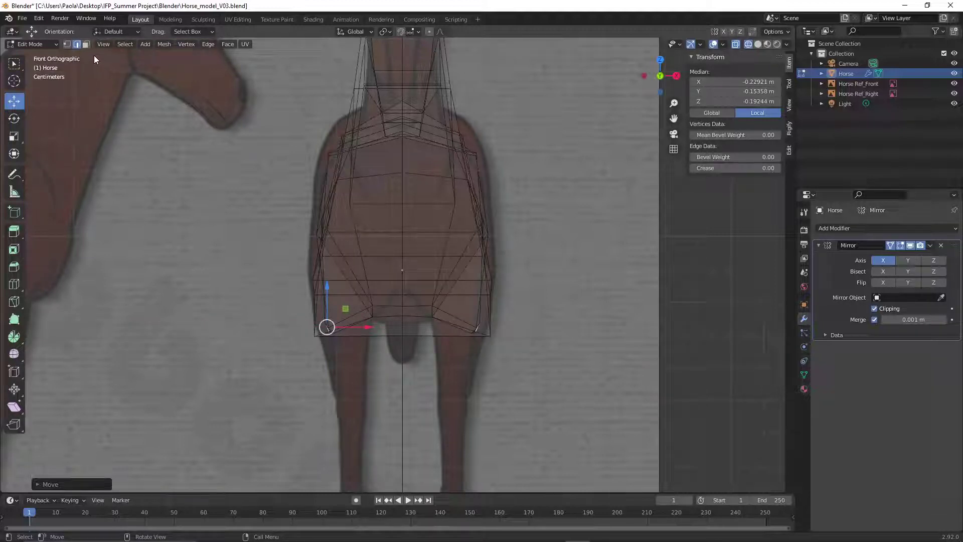
# Examine the shape of the shoulder and leg opening from the side, below and inside in solid shading
pyautogui.hotkey('shift', 'z')
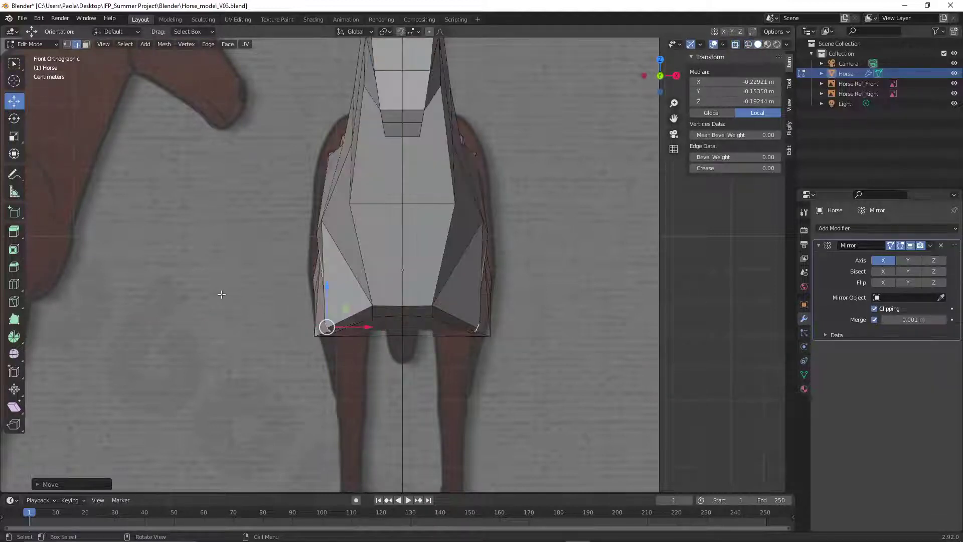
pyautogui.moveTo(217, 287); pyautogui.dragTo(369, 300, button='middle')
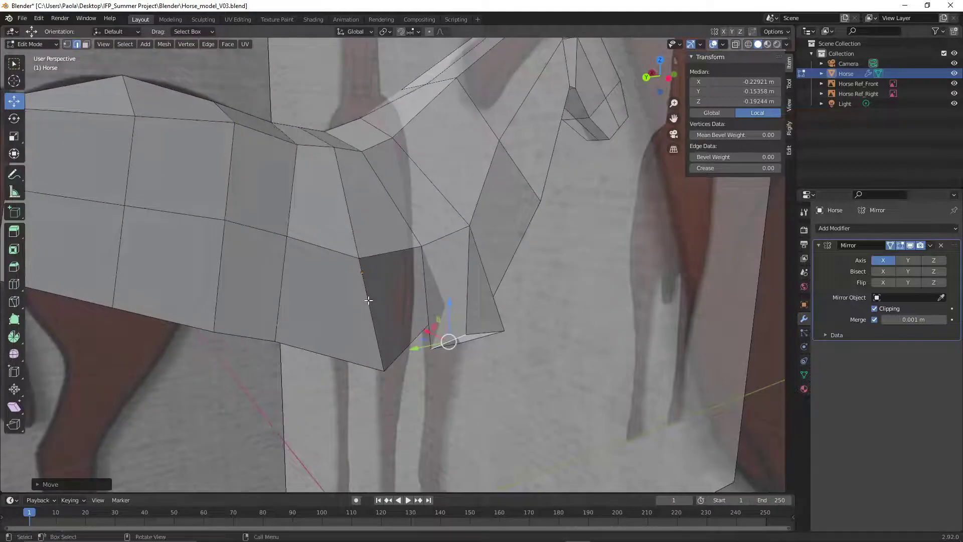
pyautogui.scroll(-2, 405, 304)
pyautogui.scroll(3, 484, 326)
pyautogui.moveTo(484, 326); pyautogui.dragTo(429, 258, button='middle')
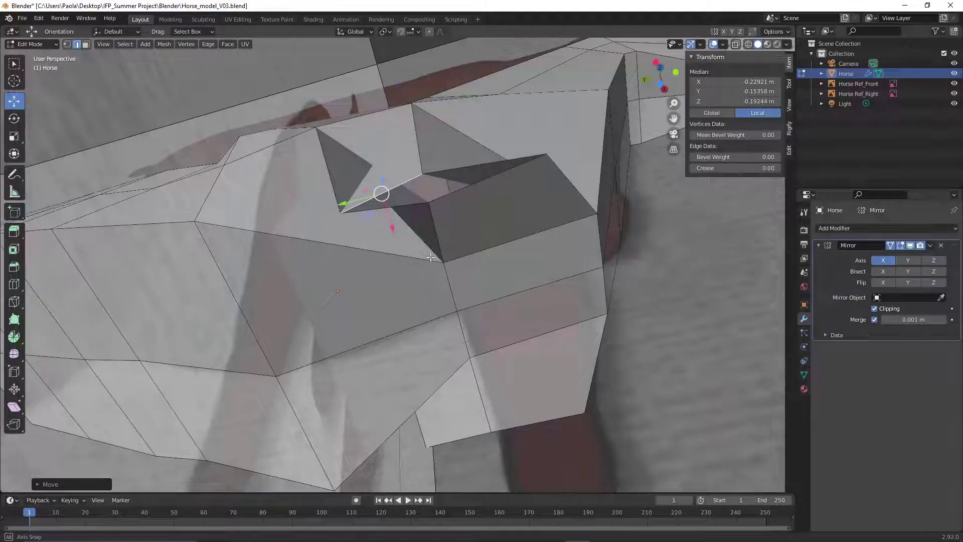
pyautogui.scroll(-4, 431, 258)
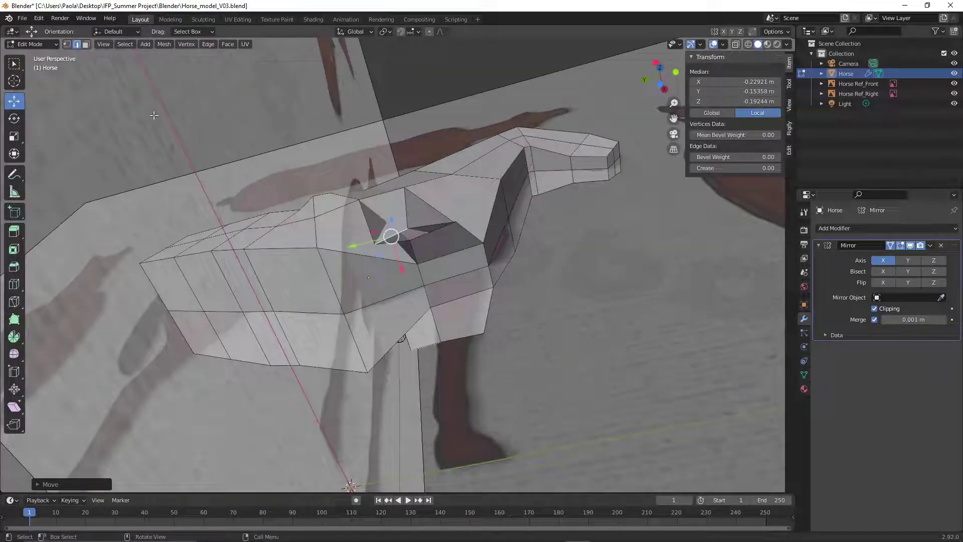
pyautogui.click(68, 46)
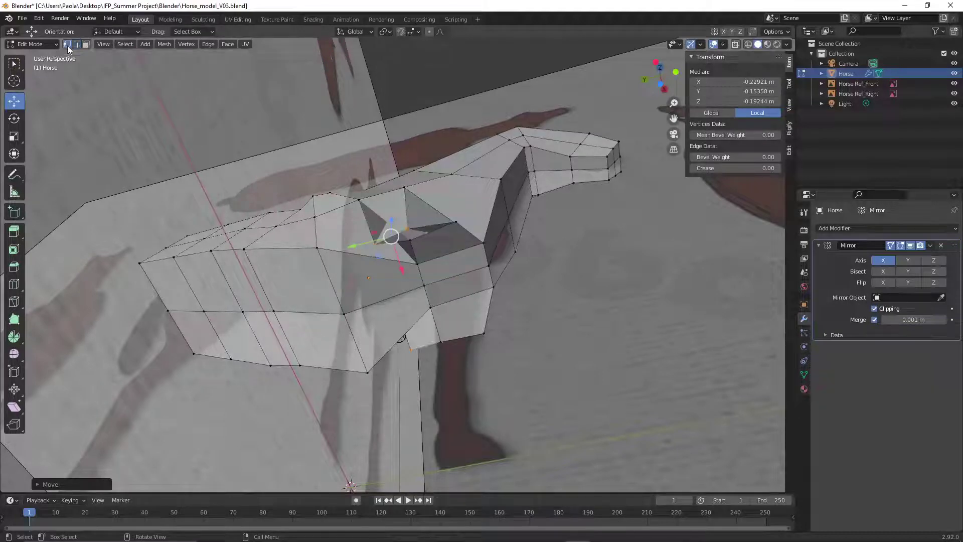
pyautogui.scroll(2, 429, 274)
pyautogui.moveTo(358, 247); pyautogui.dragTo(301, 273, button='middle')
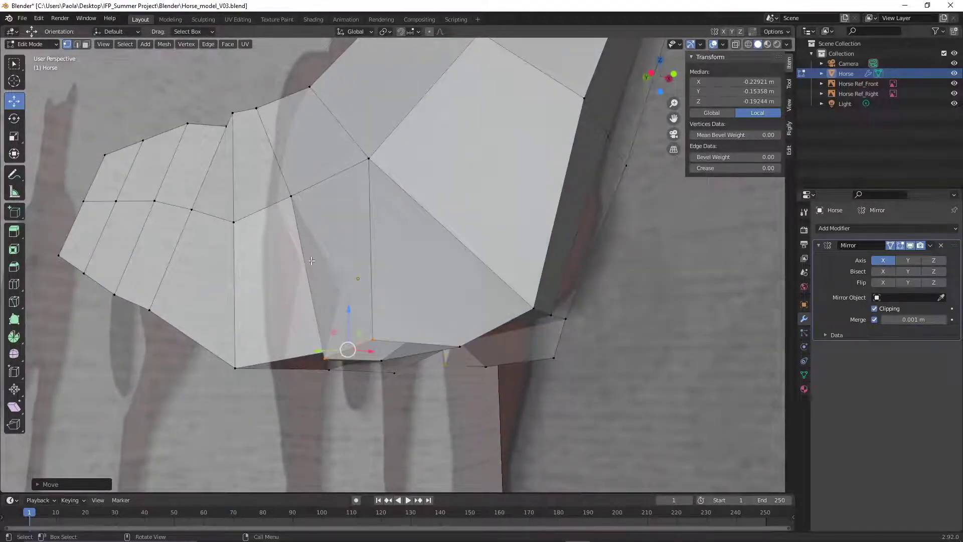
pyautogui.scroll(3, 336, 293)
pyautogui.moveTo(346, 300); pyautogui.dragTo(459, 221, button='middle')
pyautogui.scroll(2, 246, 319)
pyautogui.scroll(-3, 245, 319)
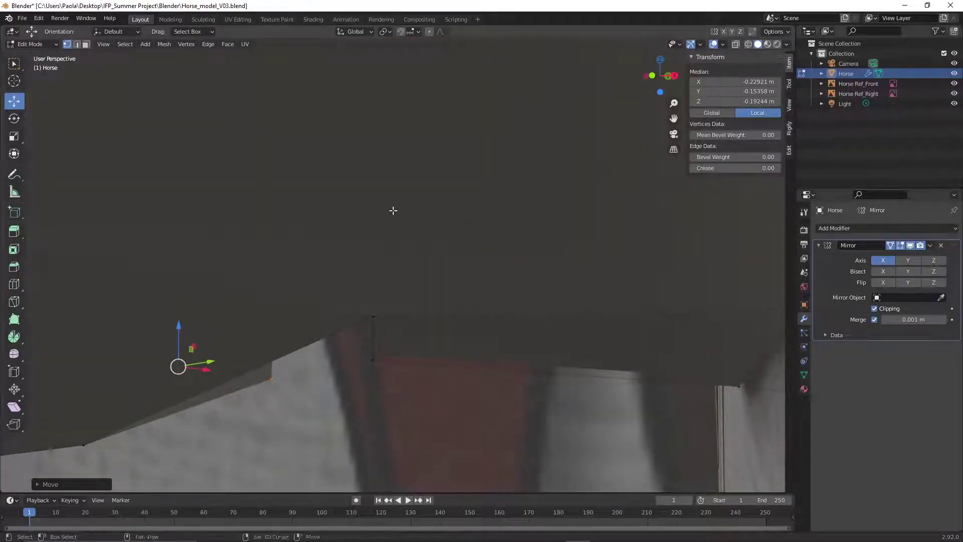
pyautogui.moveTo(393, 211); pyautogui.dragTo(404, 369, button='middle')
pyautogui.moveTo(366, 251); pyautogui.dragTo(201, 228, button='middle')
pyautogui.moveTo(252, 258); pyautogui.dragTo(220, 218, button='middle')
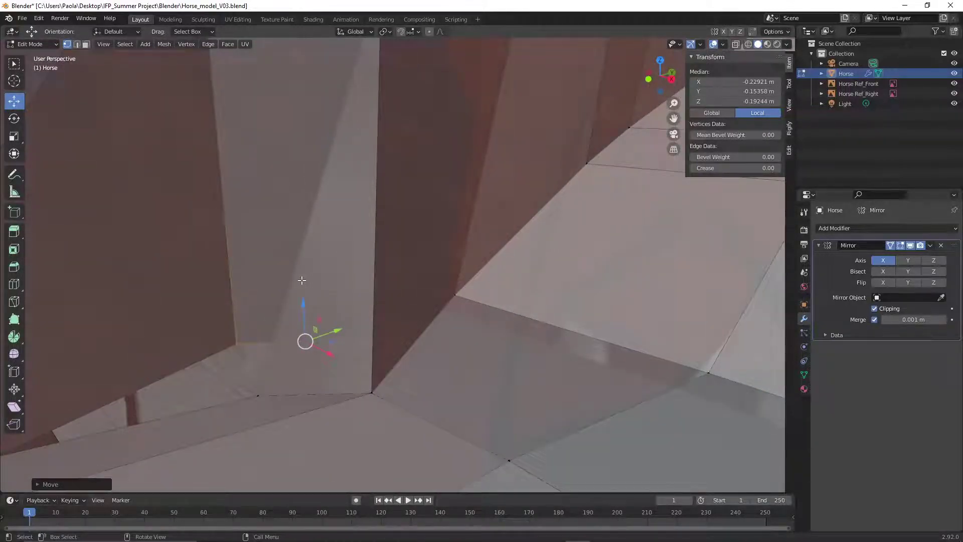
# Move the outer edge of the leg opening about 0.095 m forward along Y, then clear the selection
pyautogui.moveTo(302, 280); pyautogui.dragTo(663, 213, button='middle')
pyautogui.hotkey('alt', 'z')
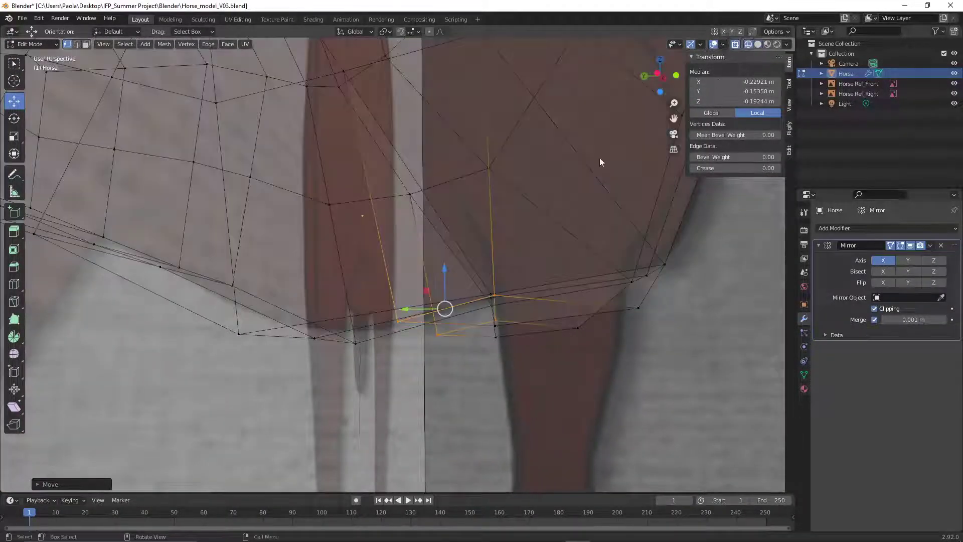
pyautogui.moveTo(600, 158); pyautogui.dragTo(441, 188, button='middle')
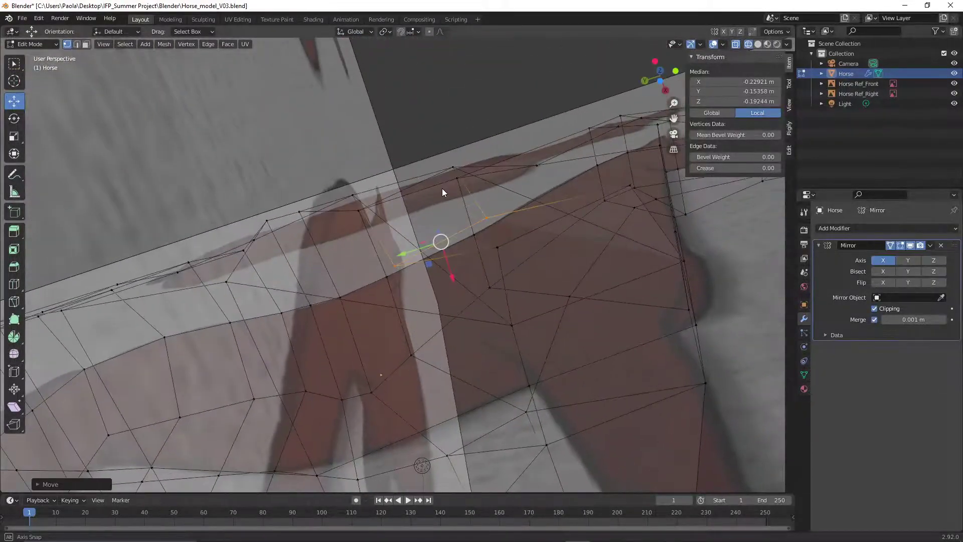
pyautogui.click(758, 44)
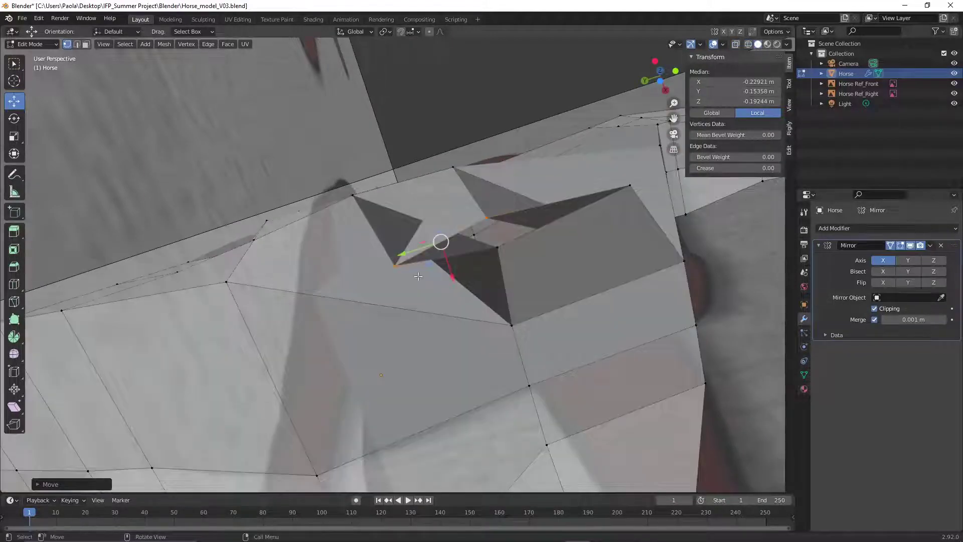
pyautogui.moveTo(403, 253); pyautogui.dragTo(485, 211)
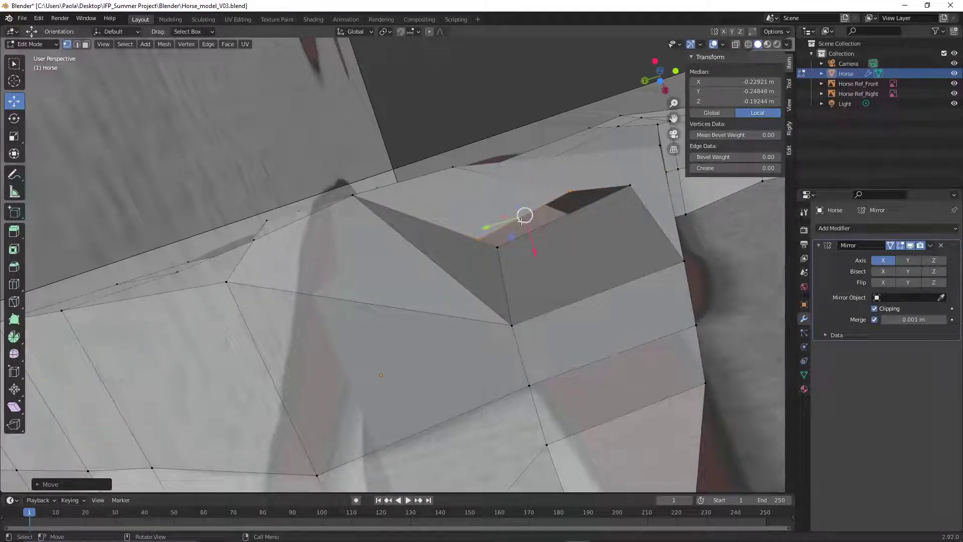
pyautogui.click(455, 113)
# Select the inner edge of the leg opening with edge selection and move it about 0.075 m inward along X
pyautogui.click(76, 44)
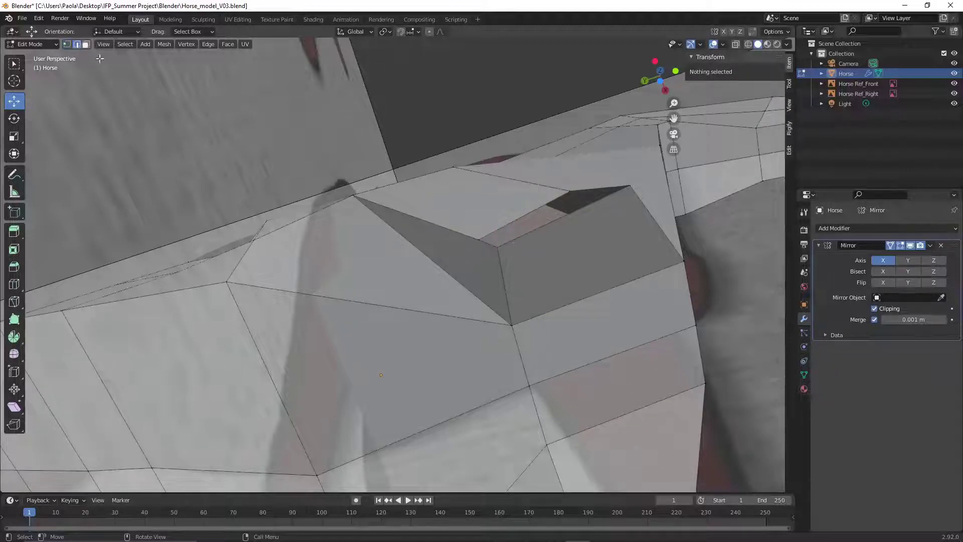
pyautogui.click(562, 225)
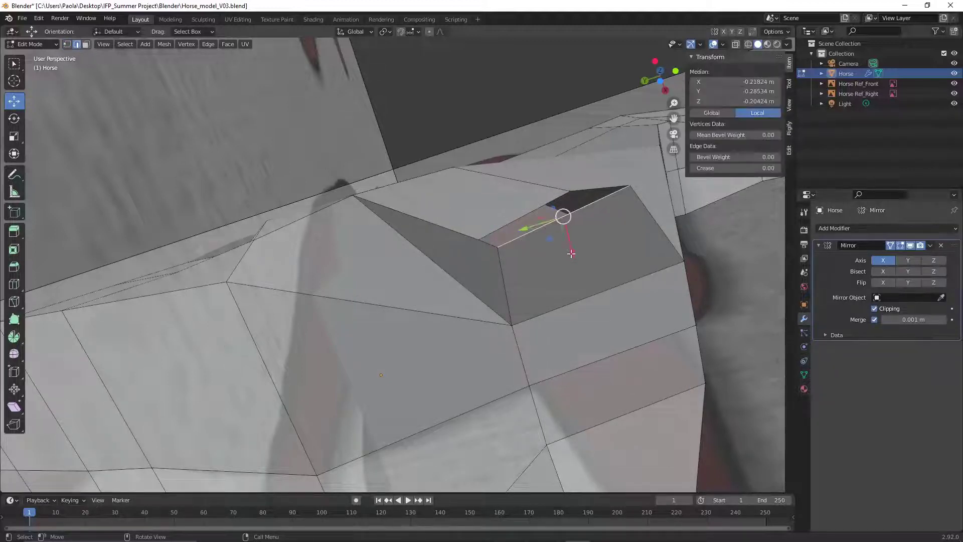
pyautogui.moveTo(571, 253); pyautogui.dragTo(604, 315)
pyautogui.moveTo(604, 316); pyautogui.dragTo(559, 325, button='middle')
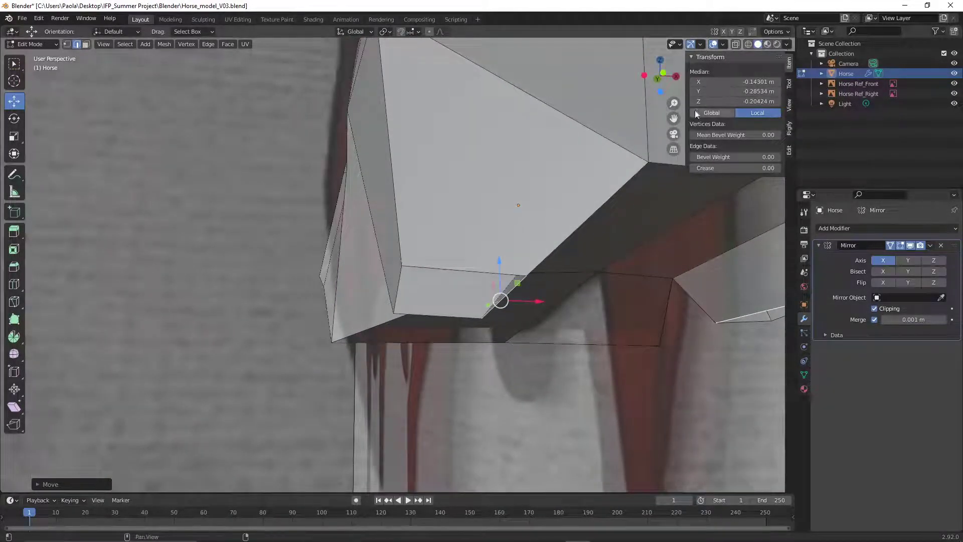
pyautogui.keyDown('alt'); pyautogui.click(361, 379); pyautogui.keyUp('alt')
pyautogui.hotkey('alt', 'a')
pyautogui.keyDown('alt'); pyautogui.moveTo(420, 437); pyautogui.dragTo(357, 373, button='middle'); pyautogui.keyUp('alt')
pyautogui.keyDown('alt'); pyautogui.click(546, 188); pyautogui.keyUp('alt')
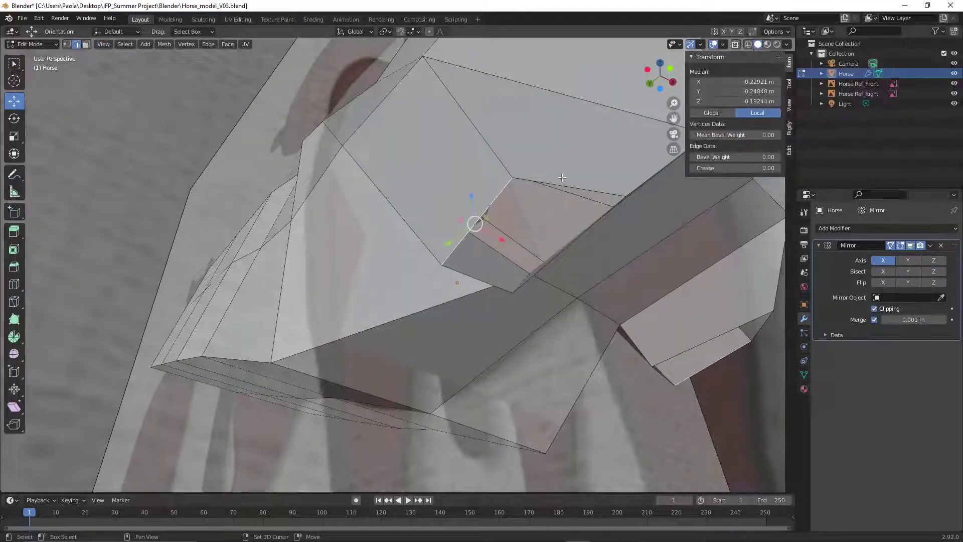
pyautogui.keyDown('shift'); pyautogui.click(562, 178); pyautogui.keyUp('shift')
pyautogui.moveTo(636, 288); pyautogui.dragTo(545, 311, button='middle')
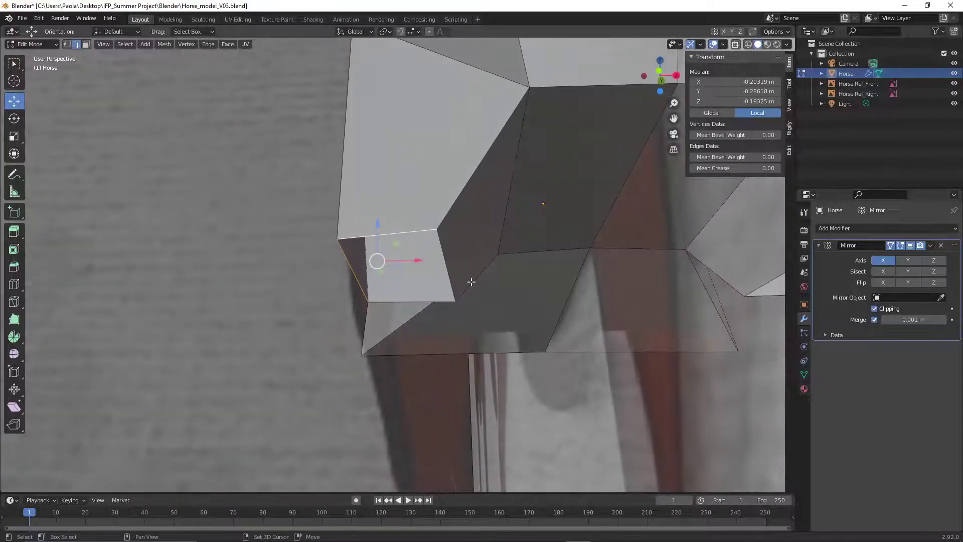
# Select the edges around the front leg opening and move them inward along X to a median X of about -0.159 m
pyautogui.click(450, 263)
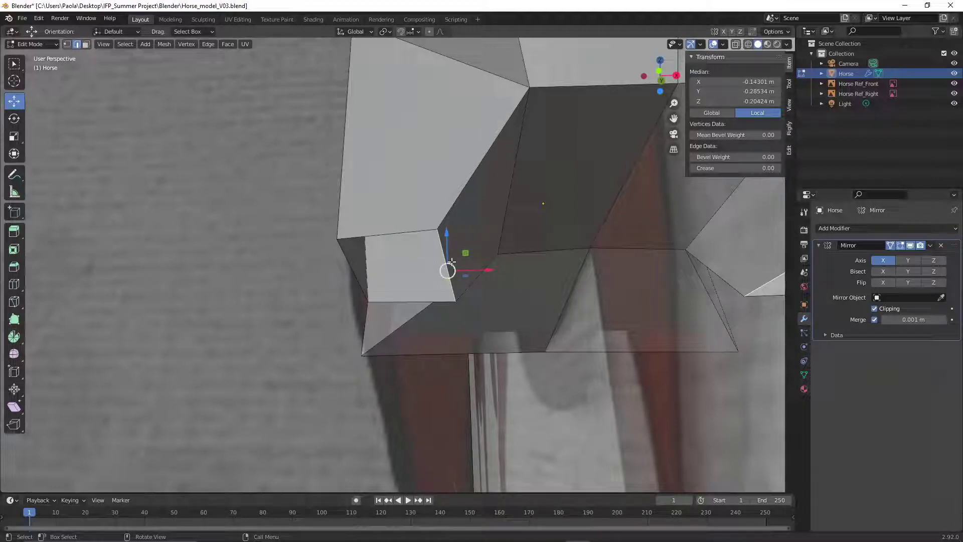
pyautogui.keyDown('shift'); pyautogui.click(405, 230); pyautogui.keyUp('shift')
pyautogui.keyDown('shift'); pyautogui.click(385, 297); pyautogui.keyUp('shift')
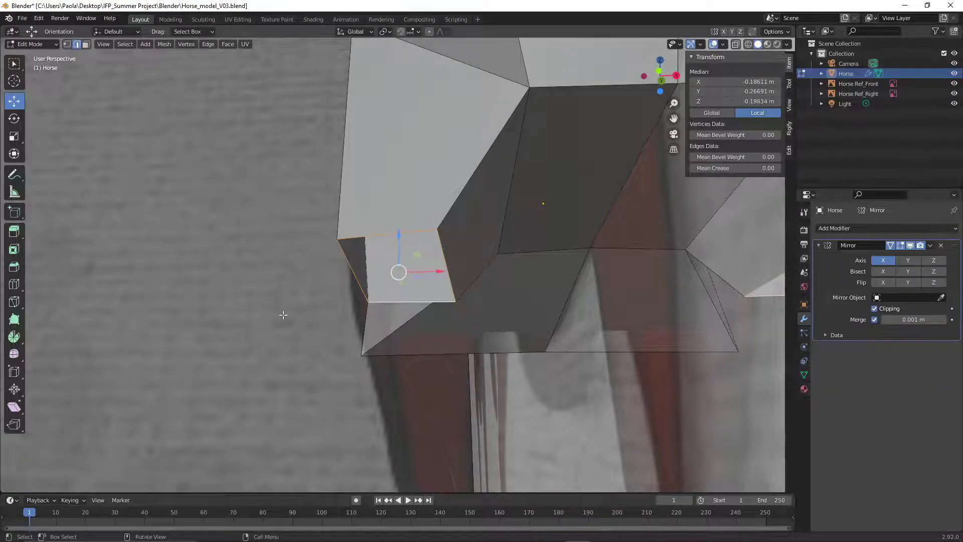
pyautogui.moveTo(281, 315); pyautogui.dragTo(346, 327, button='middle')
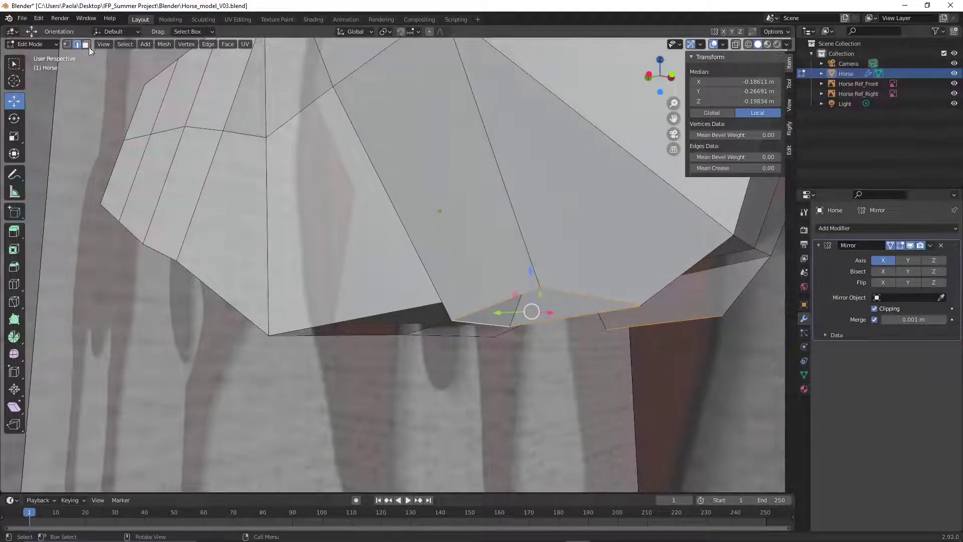
pyautogui.click(107, 44)
pyautogui.moveTo(157, 161)
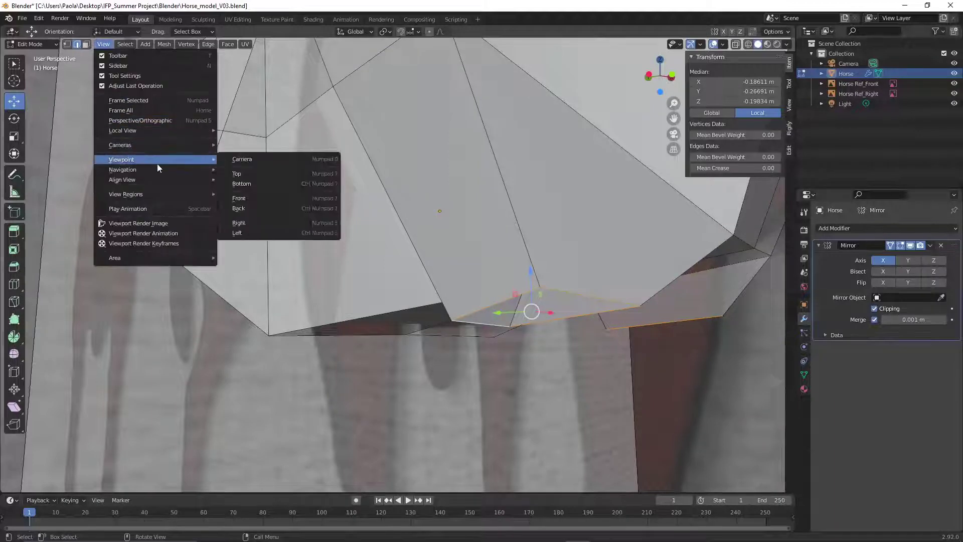
pyautogui.click(239, 198)
pyautogui.scroll(-1, 563, 339)
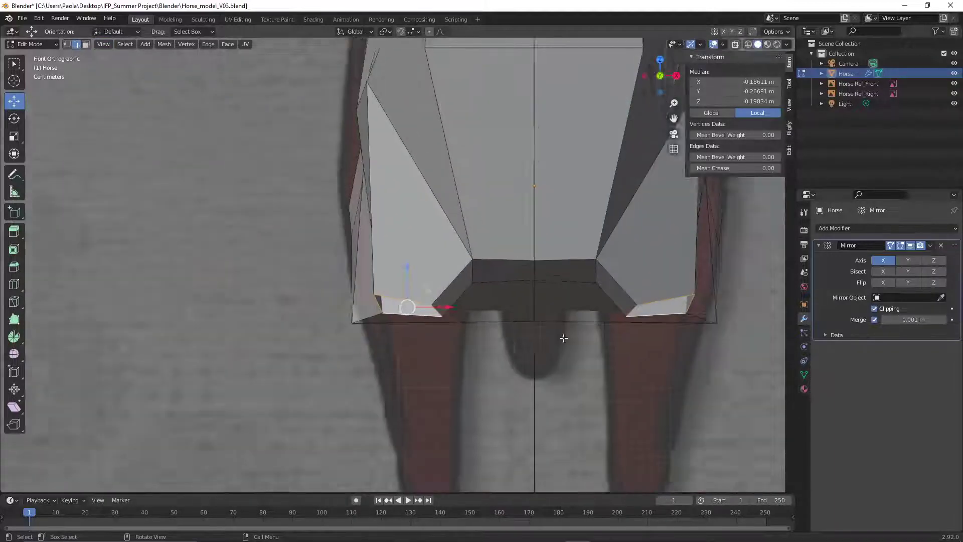
pyautogui.scroll(-2, 563, 339)
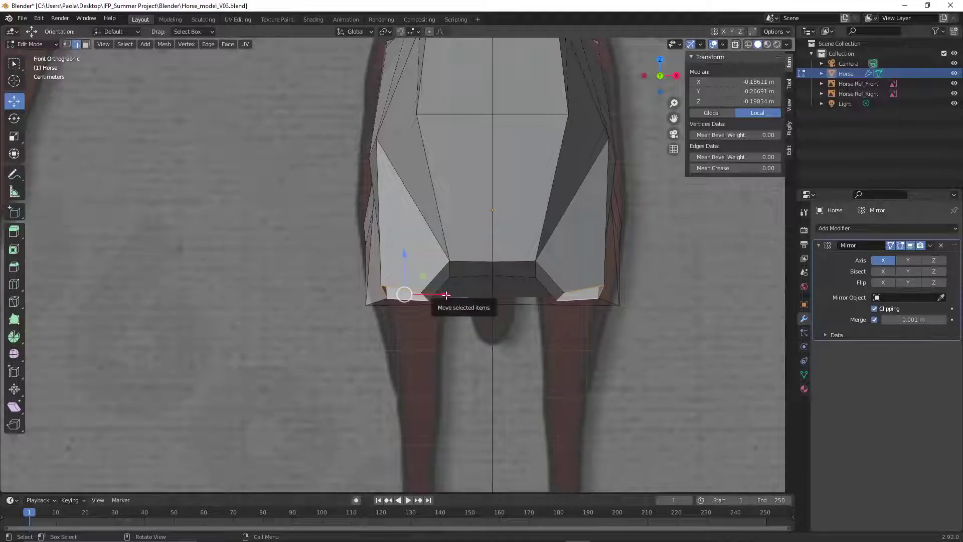
pyautogui.moveTo(446, 294); pyautogui.dragTo(461, 296)
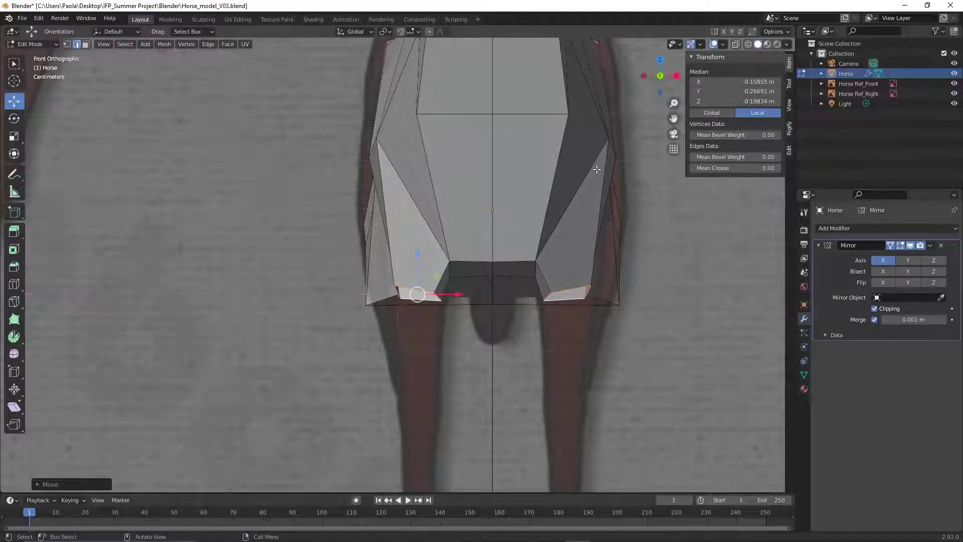
# In front wireframe view, extrude the leg opening's edge loop straight down along Z to a median Z of about -0.457 m
pyautogui.click(748, 44)
pyautogui.scroll(-2, 514, 316)
pyautogui.scroll(-1, 514, 316)
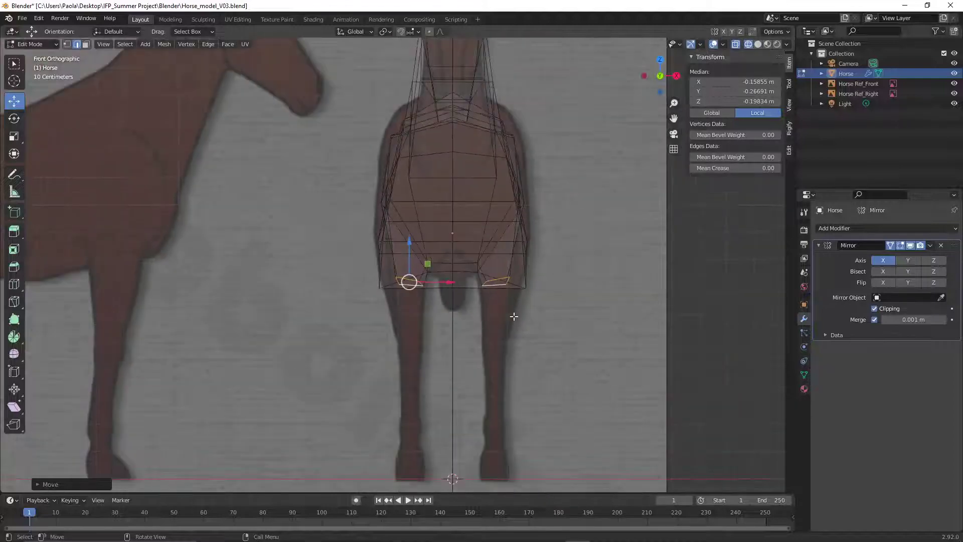
pyautogui.moveTo(371, 297); pyautogui.dragTo(358, 278, button='middle')
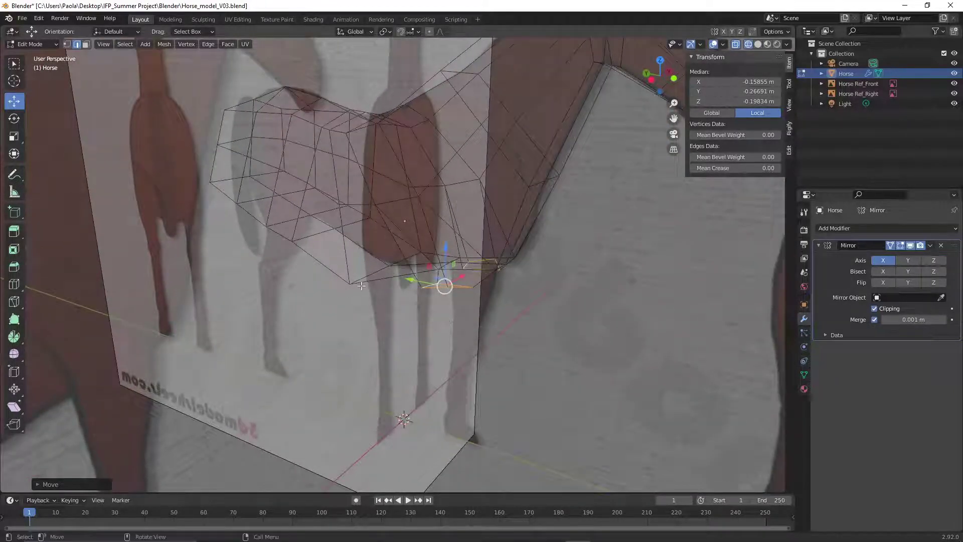
pyautogui.click(102, 45)
pyautogui.moveTo(150, 161)
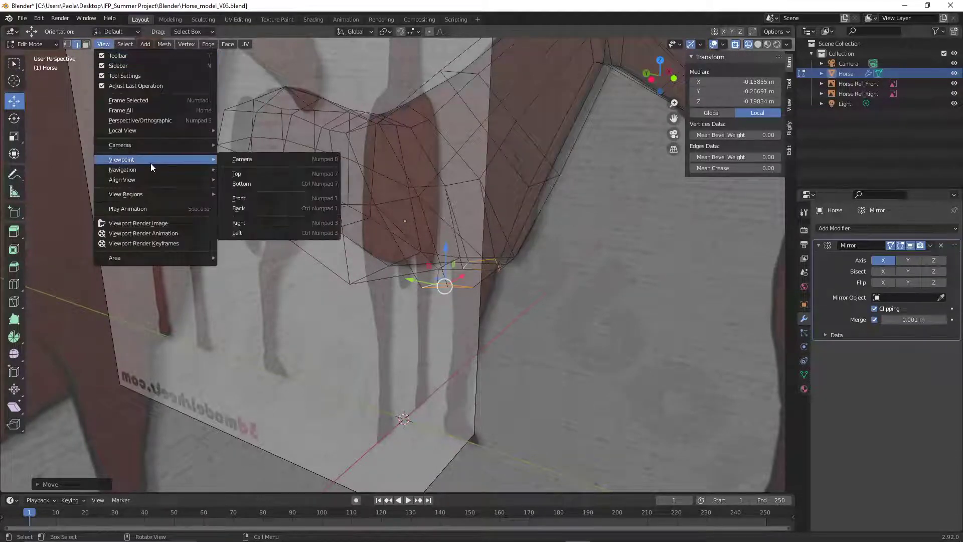
pyautogui.click(236, 200)
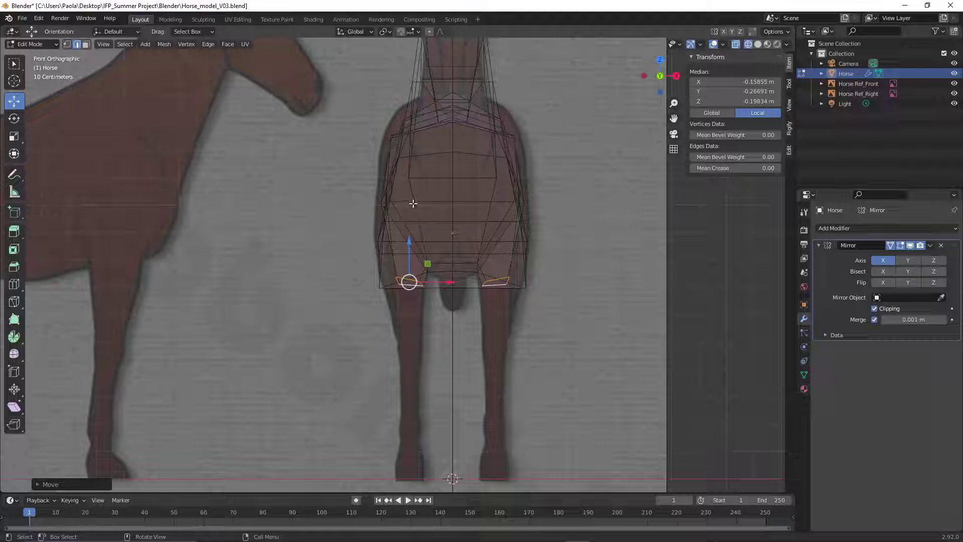
pyautogui.press('g')
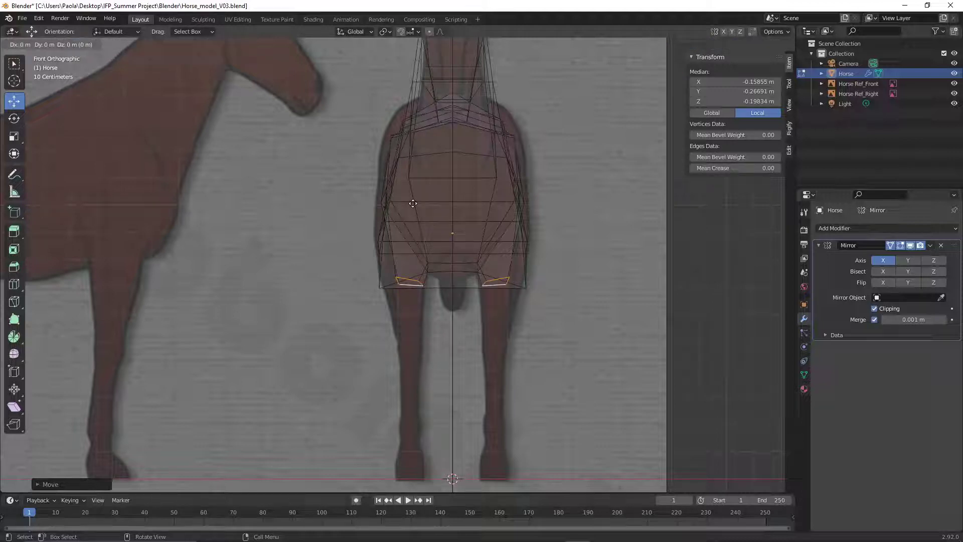
pyautogui.press('z')
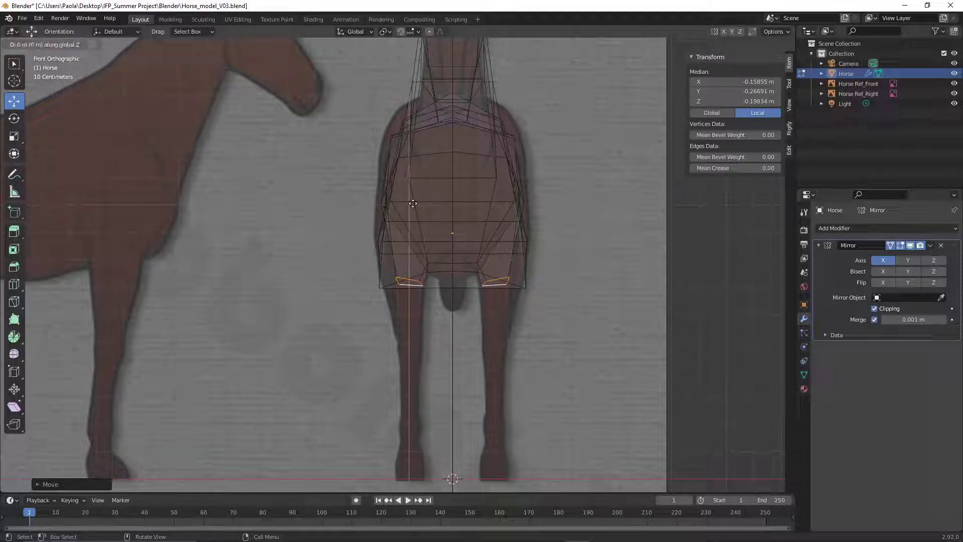
pyautogui.click(420, 268)
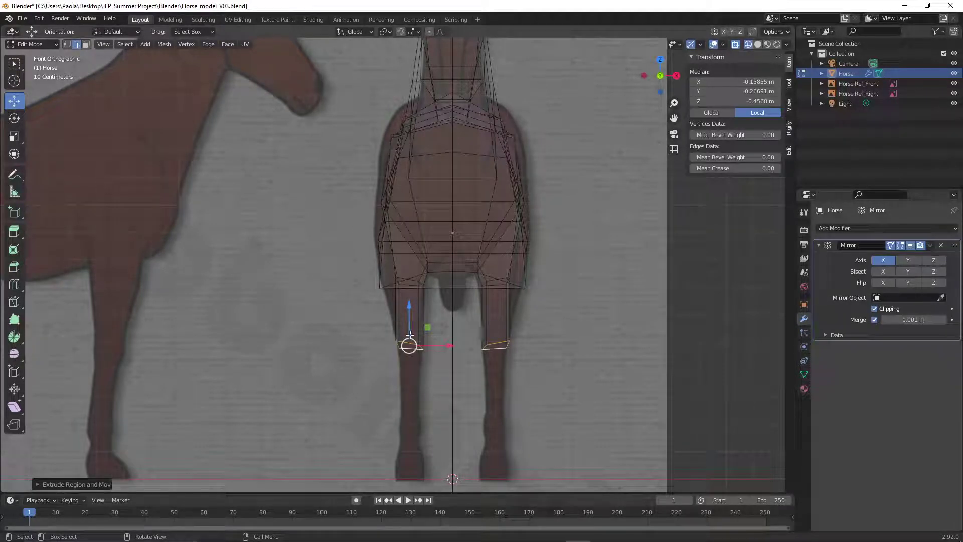
# Flatten the extruded leg loop along Z and lower it to a median Z of about -0.473 m
pyautogui.press('s')
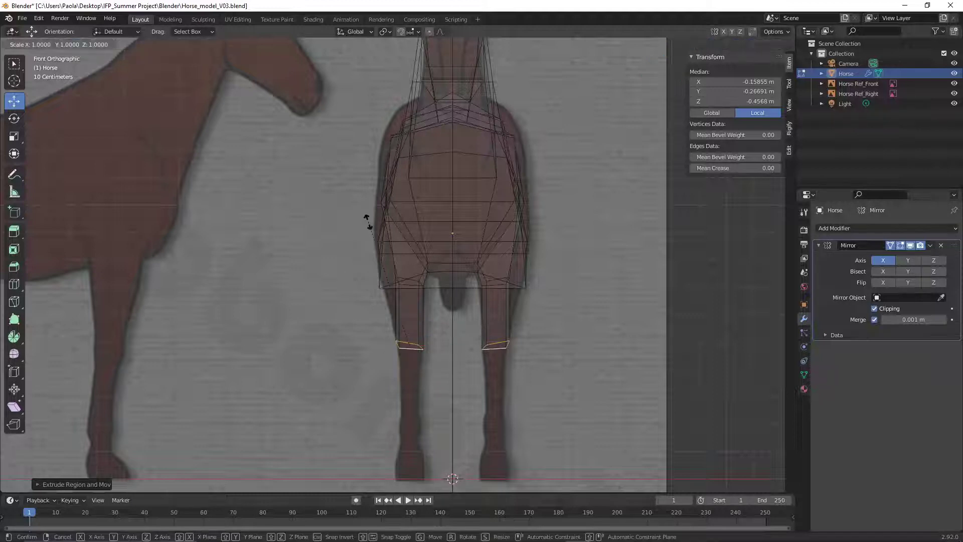
pyautogui.press('z')
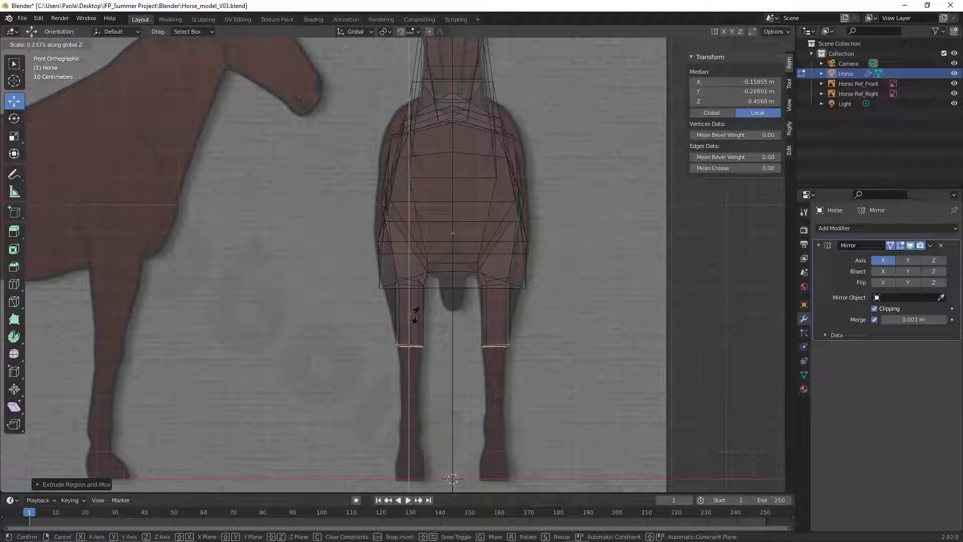
pyautogui.click(414, 326)
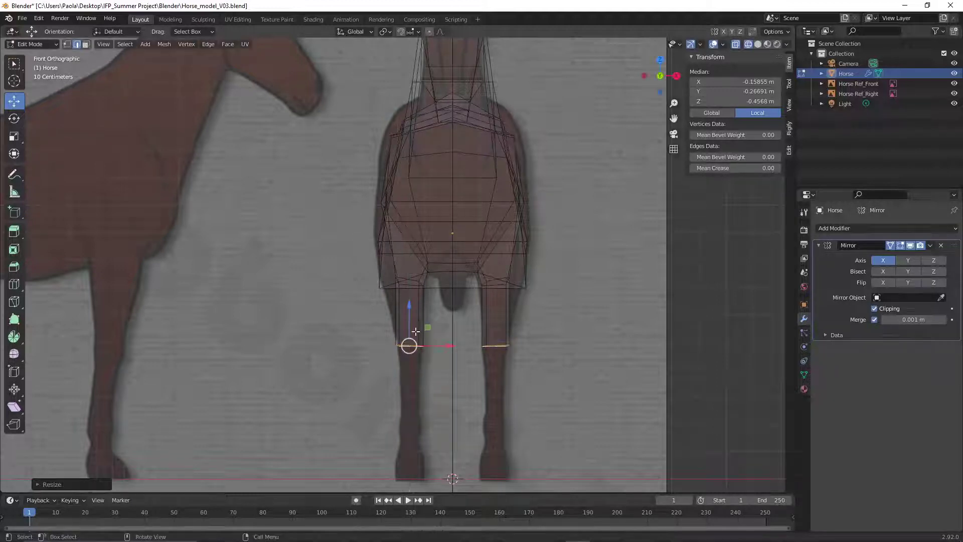
pyautogui.moveTo(409, 305); pyautogui.dragTo(408, 309)
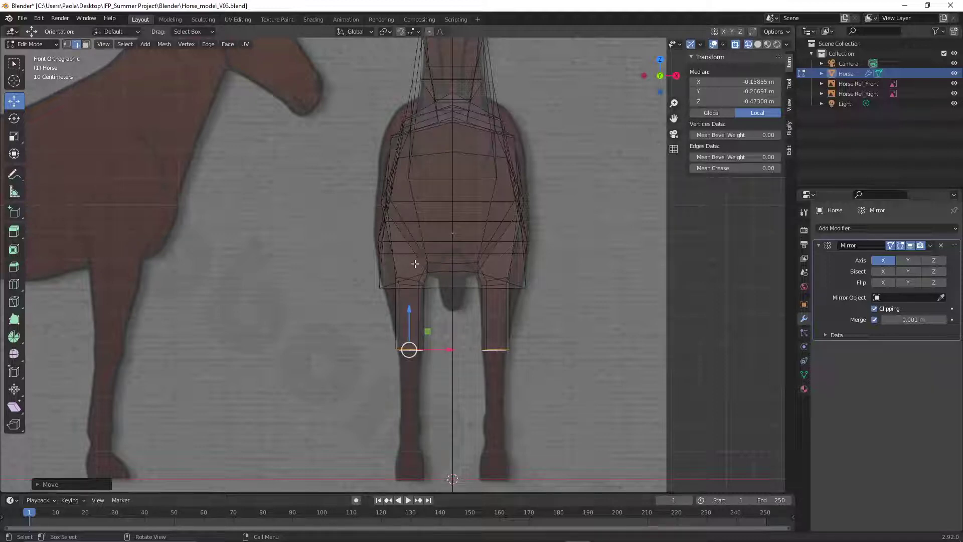
# Extrude the leg loop down to a median Z of about -0.732 m and scale it down uniformly to fit the narrower lower leg
pyautogui.press('g')
pyautogui.press('z')
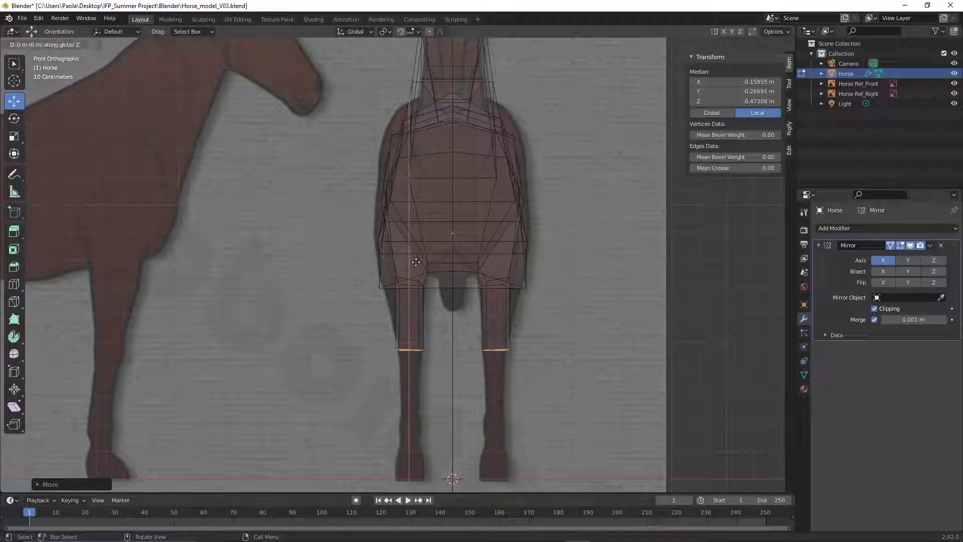
pyautogui.click(422, 325)
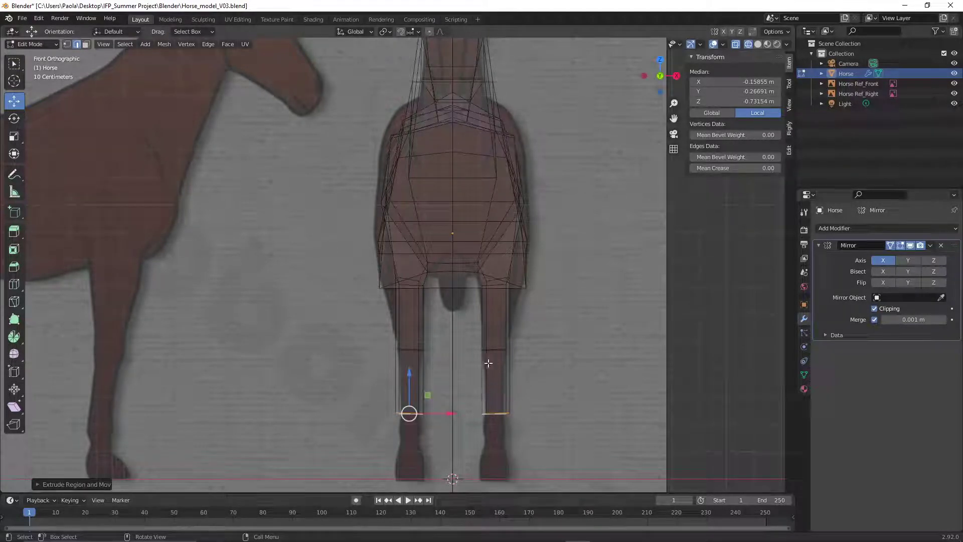
pyautogui.press('s')
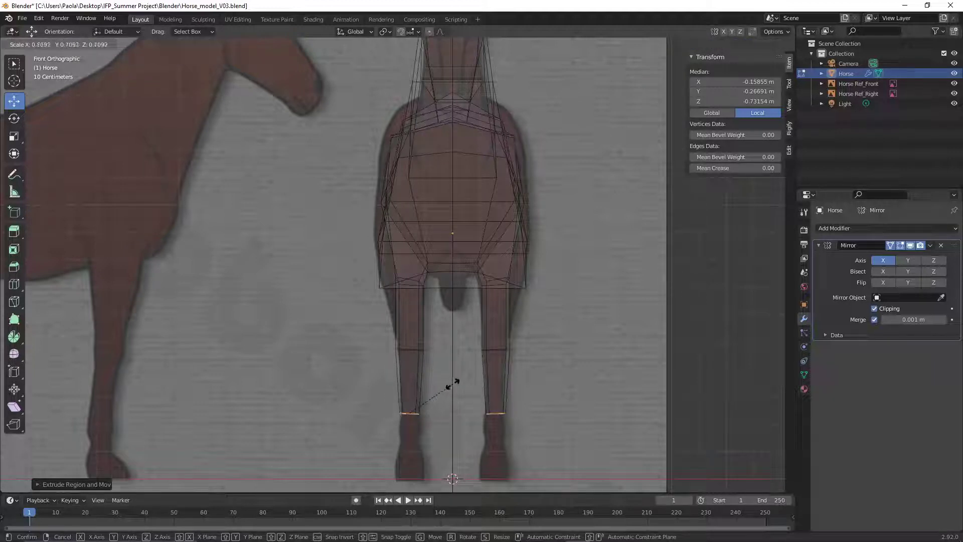
pyautogui.click(453, 384)
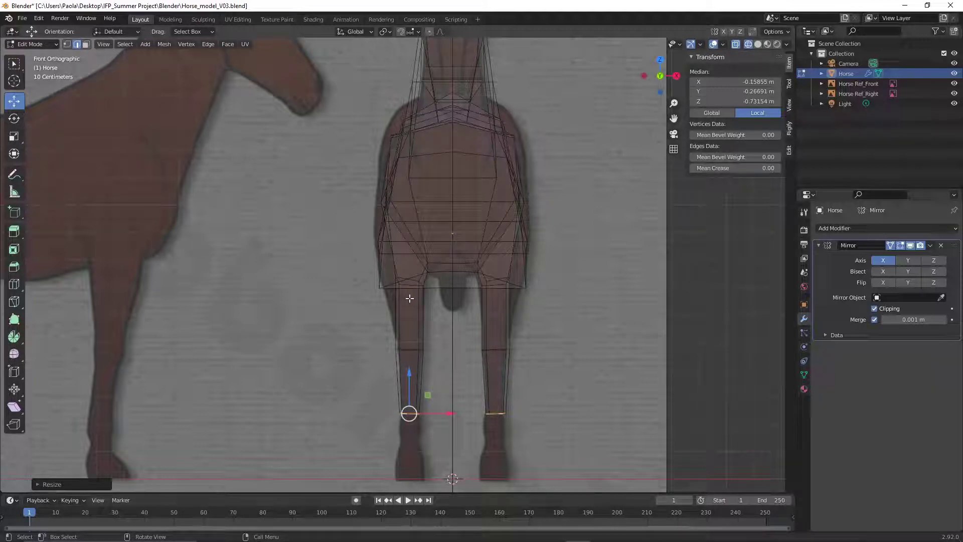
# Extrude the lower leg loop down along Z by about 0.108 m, and again by about 0.132 m to reach the ground
pyautogui.press('g')
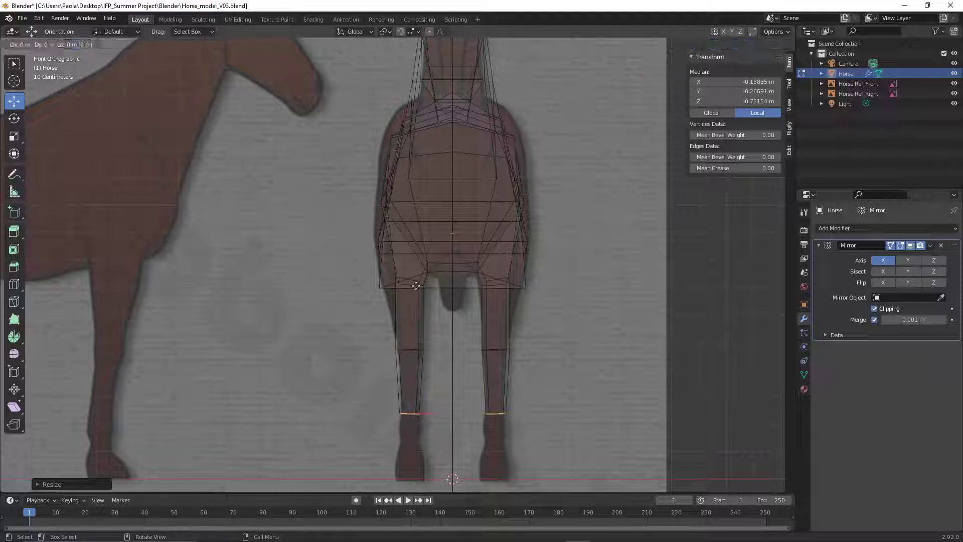
pyautogui.press('z')
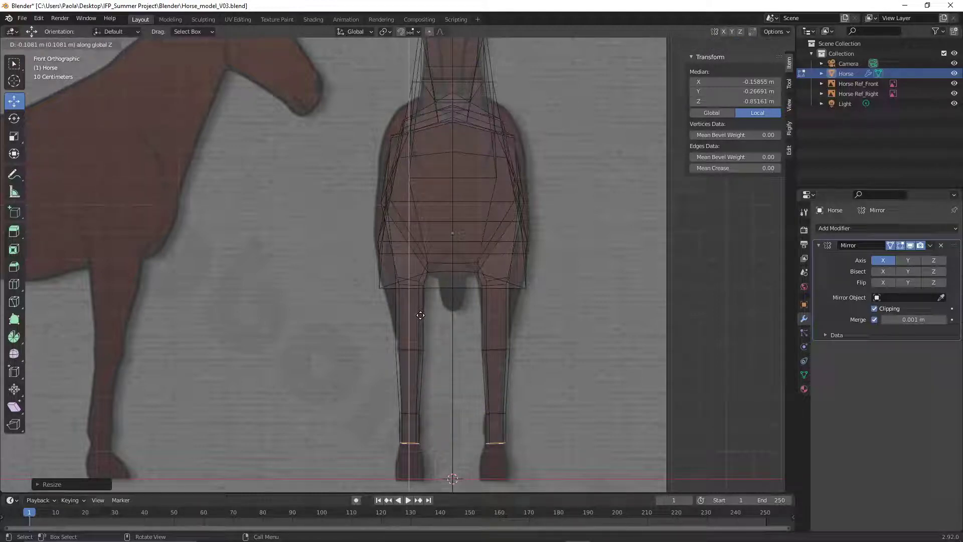
pyautogui.click(420, 315)
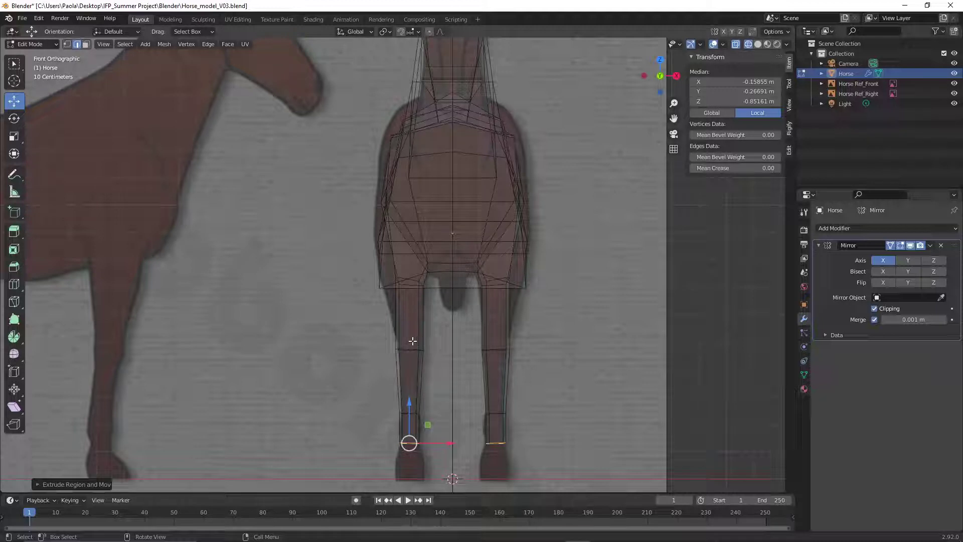
pyautogui.press('g')
pyautogui.press('z')
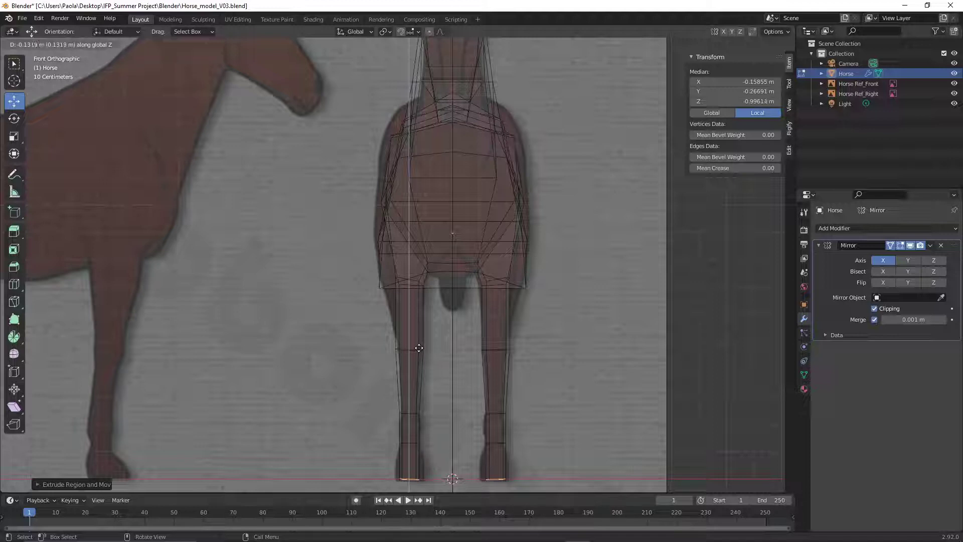
pyautogui.click(419, 347)
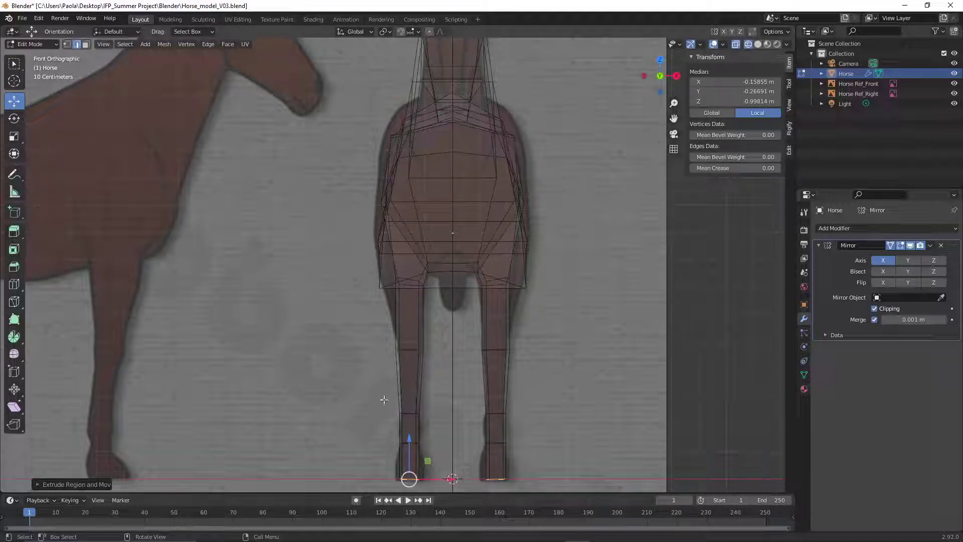
# In solid shading, fill the open bottom of the front leg with a face
pyautogui.click(758, 44)
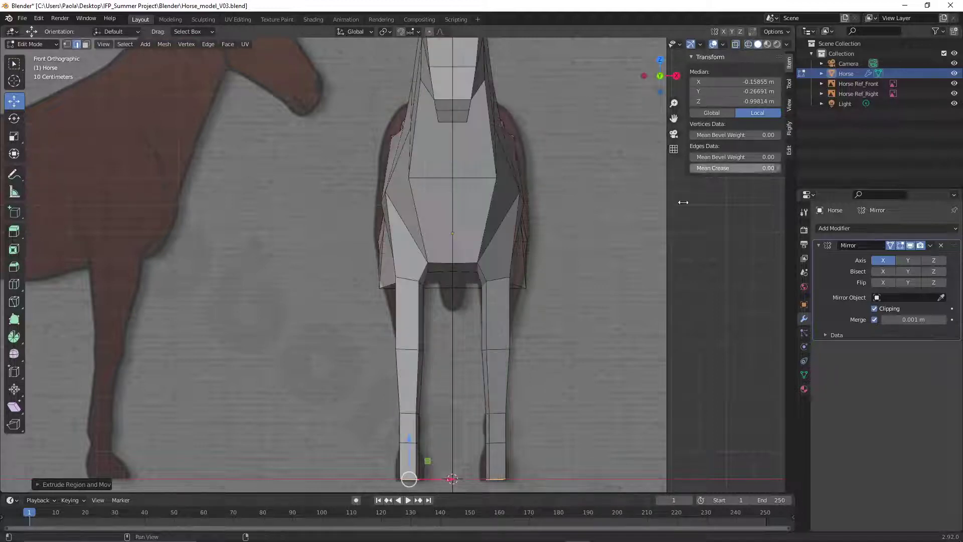
pyautogui.scroll(-2, 509, 393)
pyautogui.moveTo(508, 394)
pyautogui.mouseDown(button='middle')
pyautogui.moveTo(442, 393)
pyautogui.moveTo(531, 381)
pyautogui.moveTo(402, 362)
pyautogui.moveTo(349, 395)
pyautogui.moveTo(460, 410)
pyautogui.moveTo(495, 382)
pyautogui.moveTo(446, 363)
pyautogui.moveTo(365, 388)
pyautogui.moveTo(342, 371)
pyautogui.moveTo(347, 300)
pyautogui.moveTo(370, 316)
pyautogui.mouseUp(button='middle')
pyautogui.scroll(2, 385, 318)
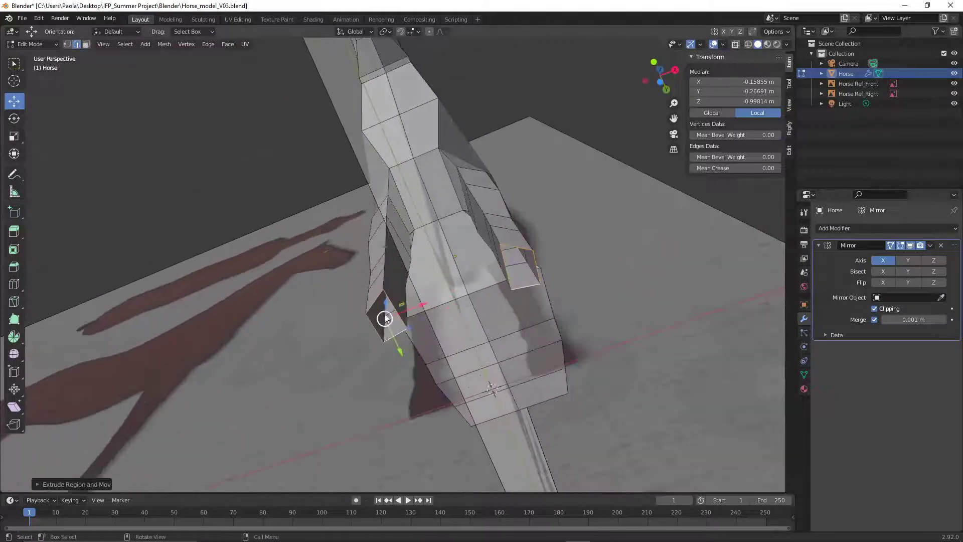
pyautogui.scroll(4, 438, 348)
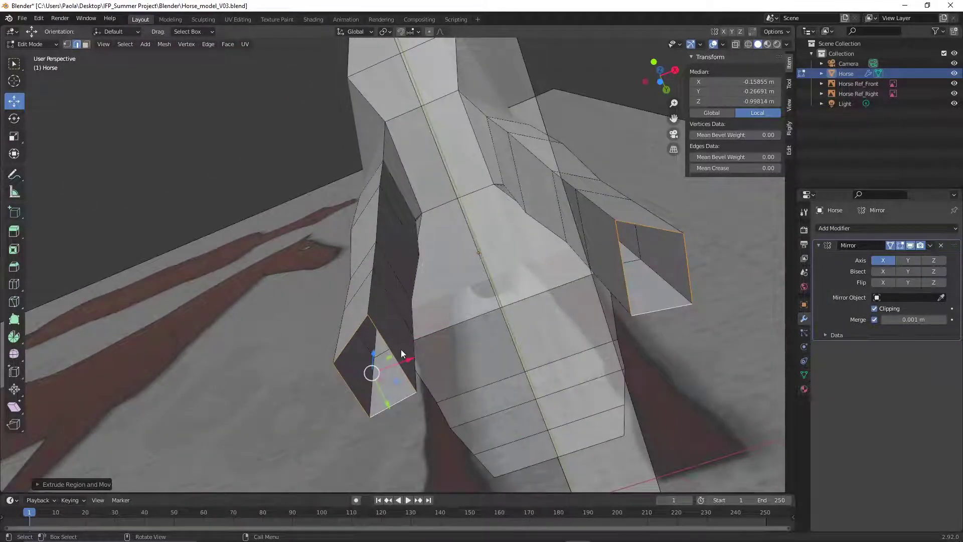
pyautogui.click(401, 349)
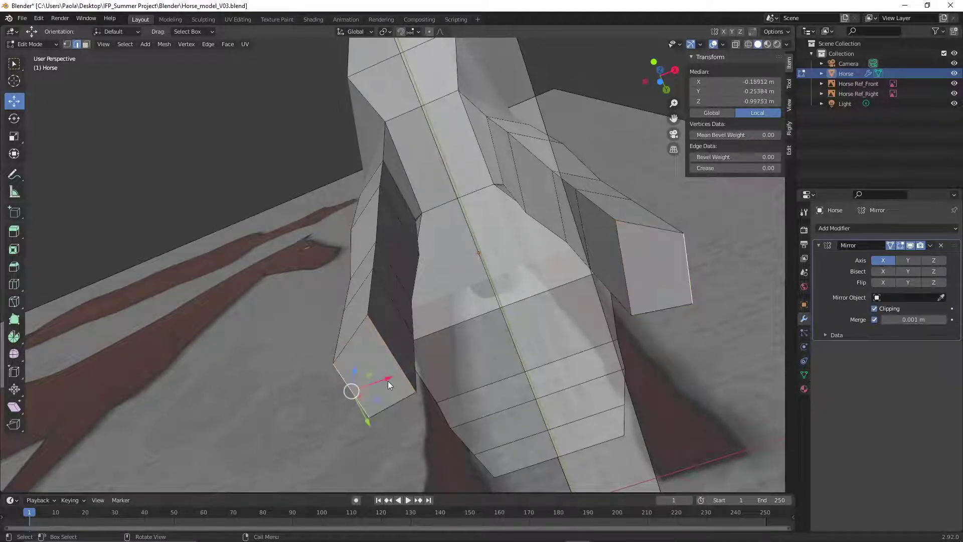
# Switch to face selection, clear the selection and view the front legs from below and from the side
pyautogui.click(85, 46)
pyautogui.moveTo(467, 230); pyautogui.dragTo(488, 243, button='middle')
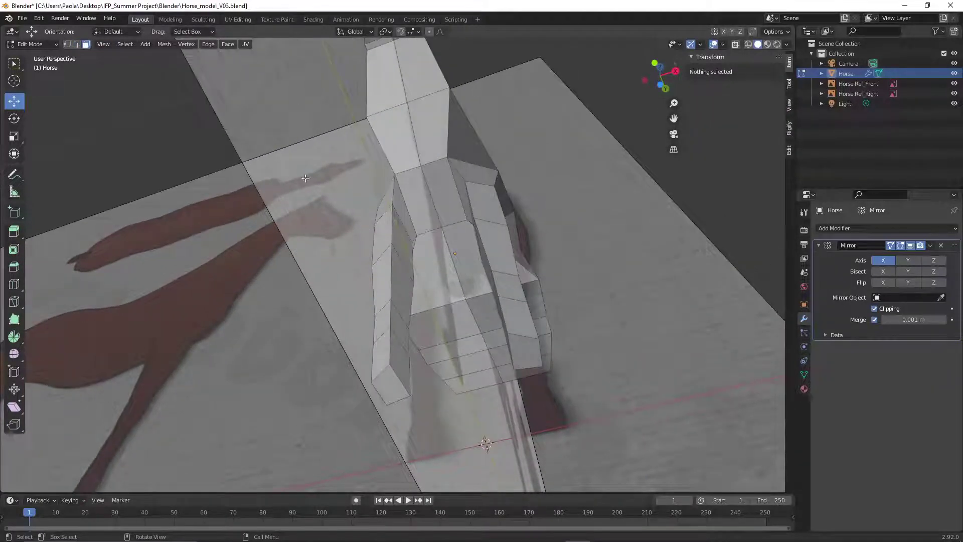
pyautogui.moveTo(306, 178); pyautogui.dragTo(495, 277, button='middle')
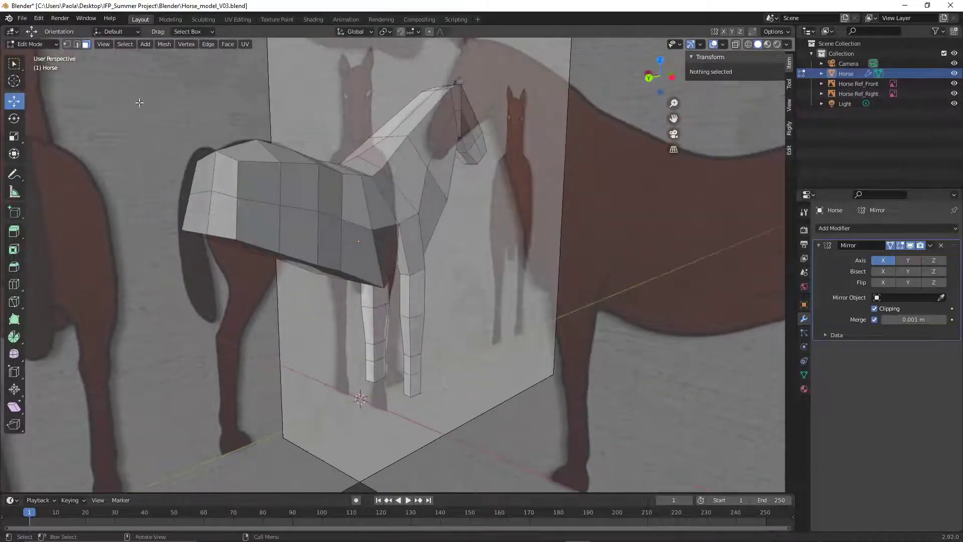
# Select the third and fourth lower flank faces from the rear and, in front wireframe view, rotate them about -53° around global Y
pyautogui.click(261, 226)
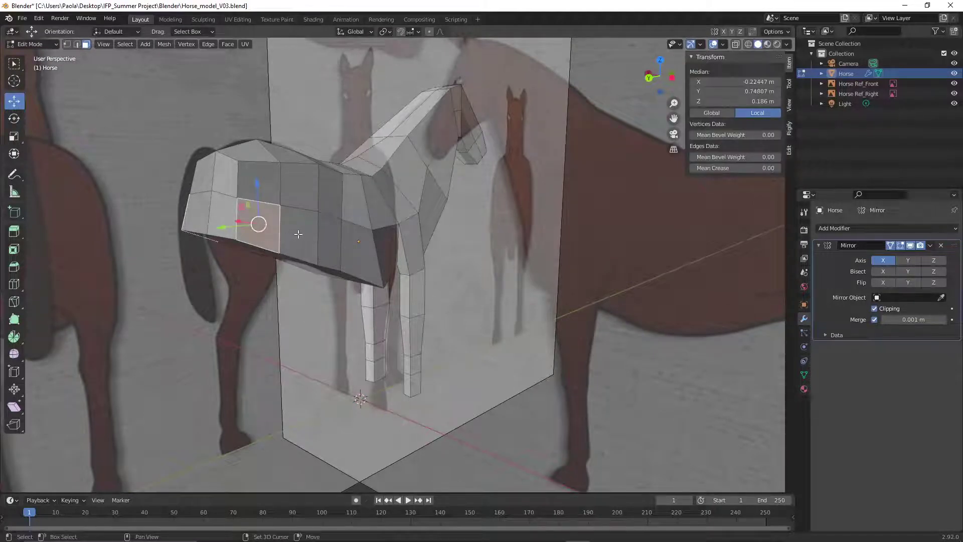
pyautogui.keyDown('shift'); pyautogui.click(290, 225); pyautogui.keyUp('shift')
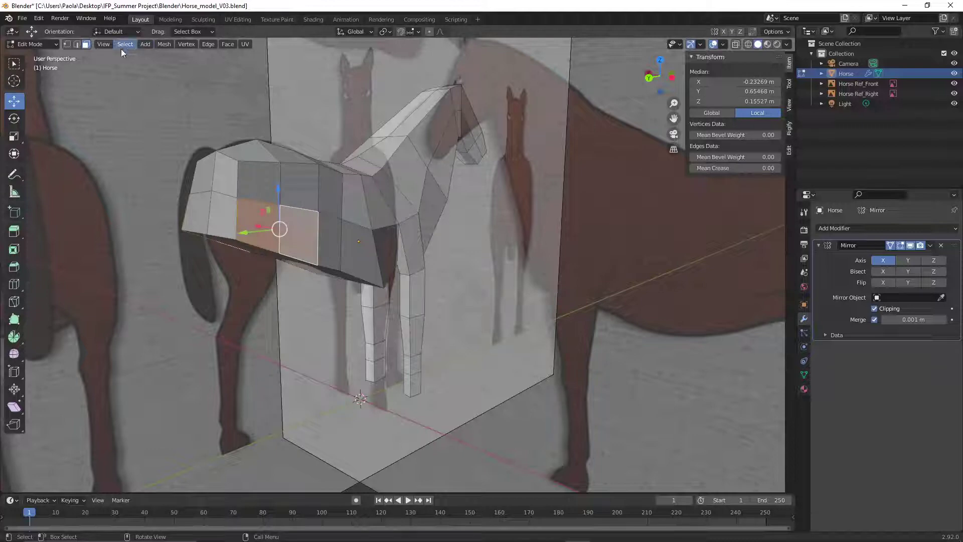
pyautogui.click(106, 45)
pyautogui.moveTo(164, 157)
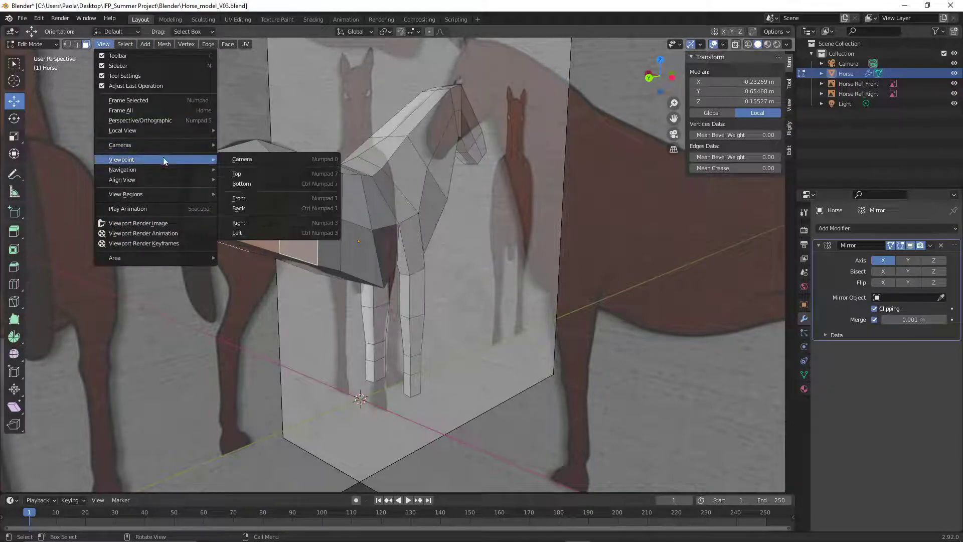
pyautogui.click(239, 199)
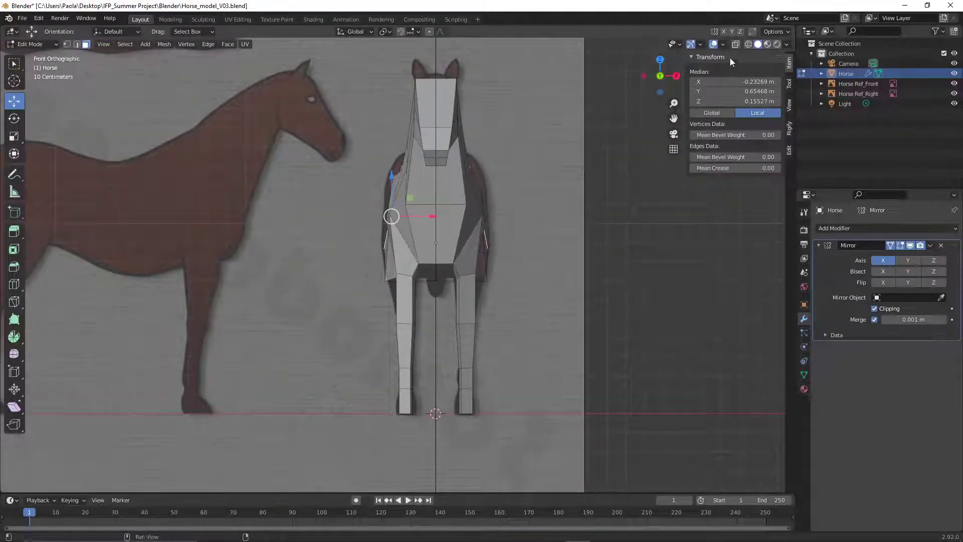
pyautogui.click(746, 46)
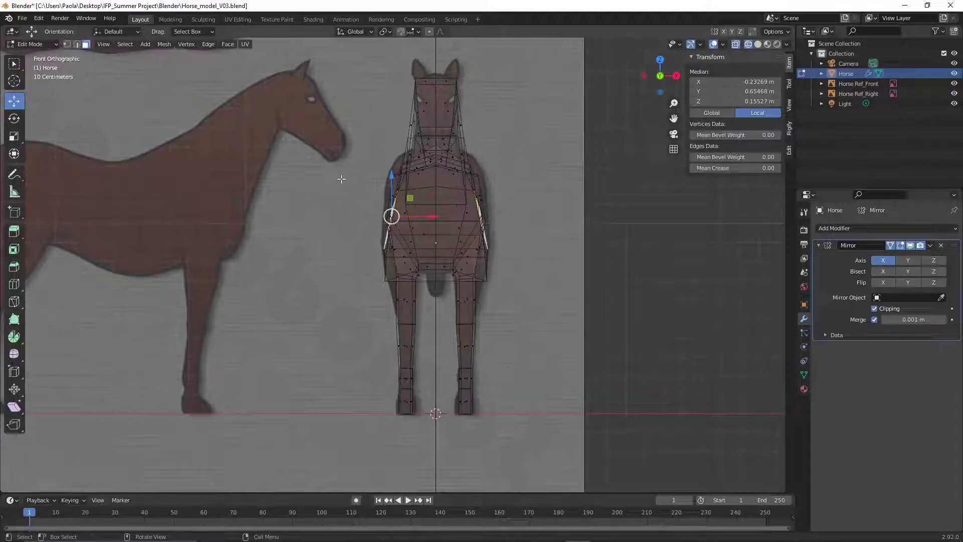
pyautogui.press('r')
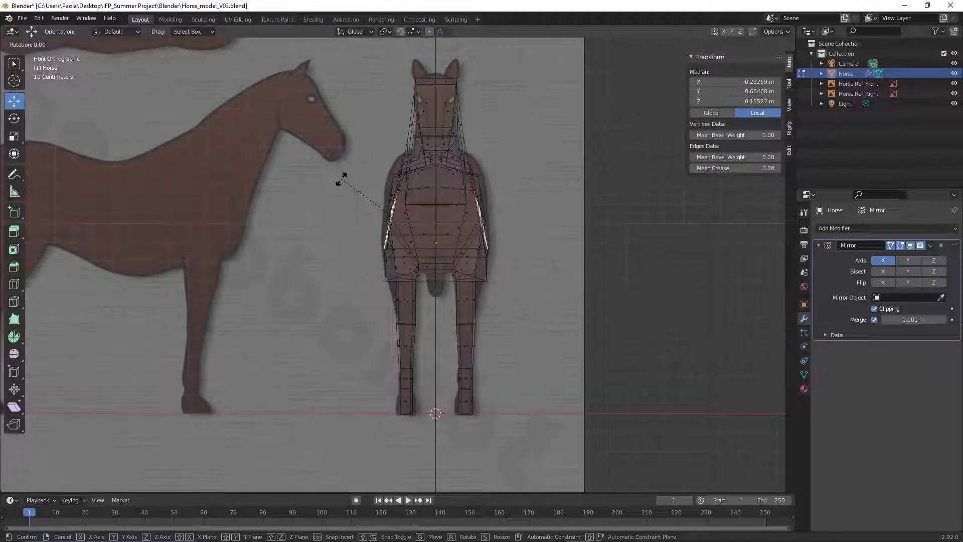
pyautogui.press('x')
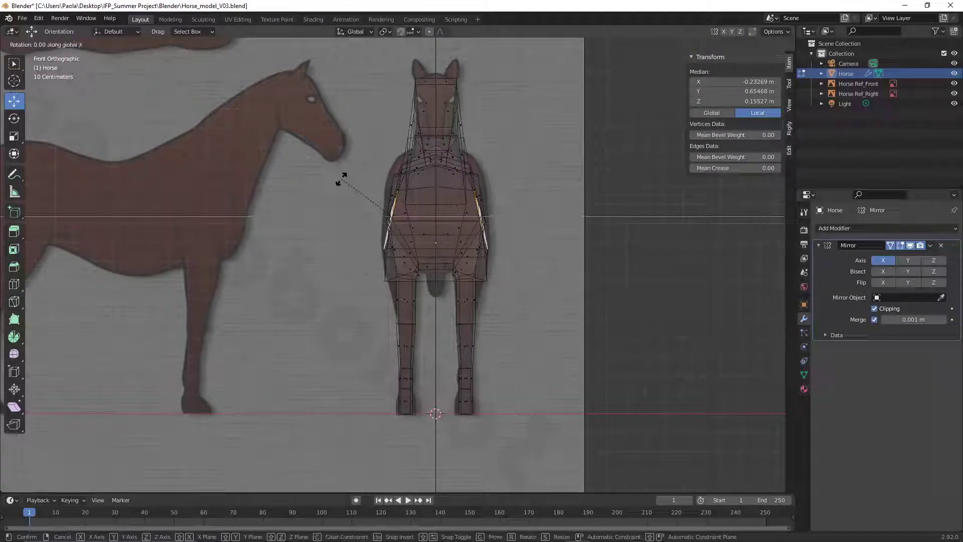
pyautogui.press('y')
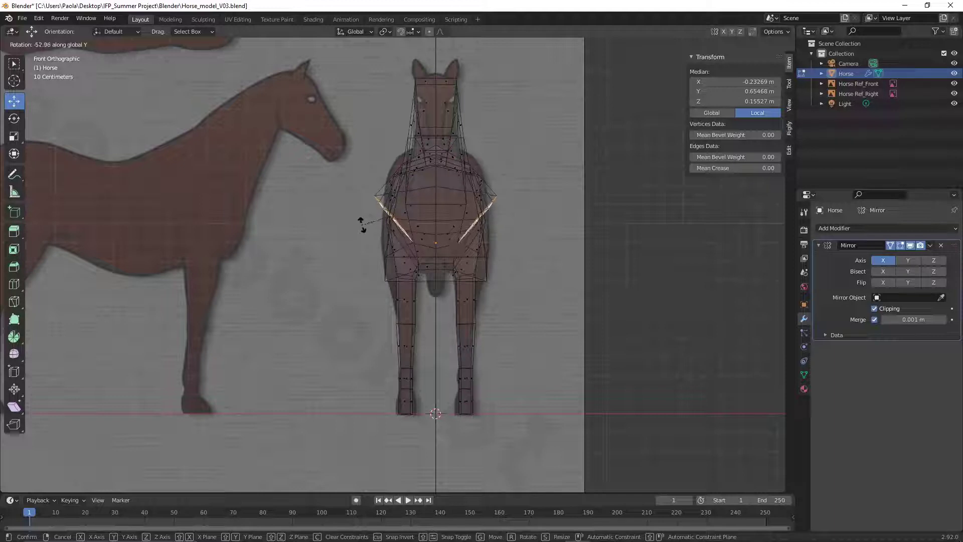
pyautogui.click(362, 224)
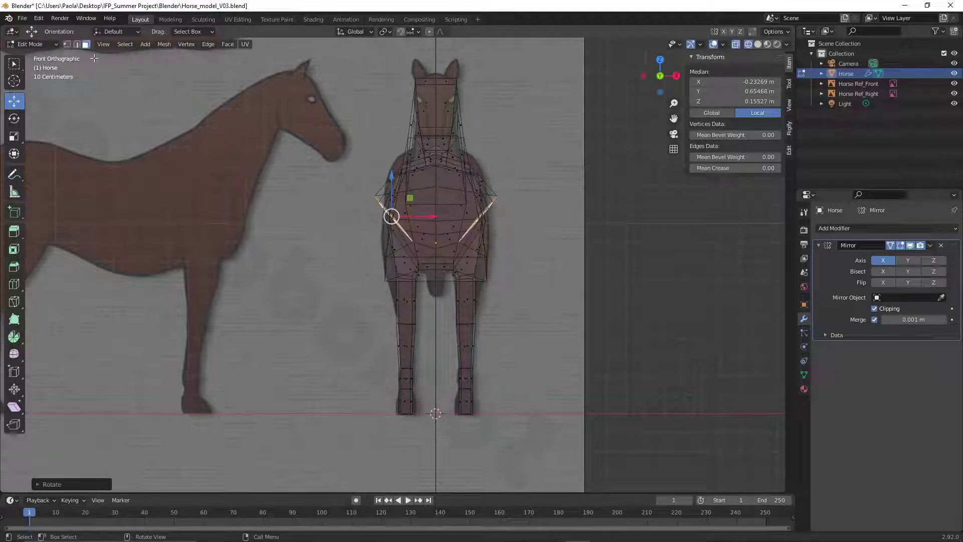
# Move the two lengthwise edges along the hindquarters' side inward to a median X of about -0.251 m, matching the front reference
pyautogui.click(77, 45)
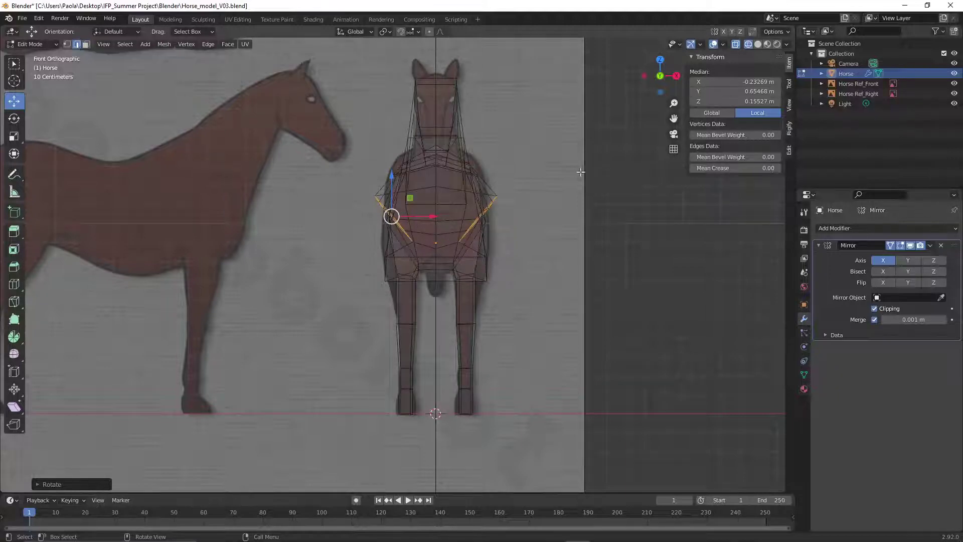
pyautogui.click(760, 44)
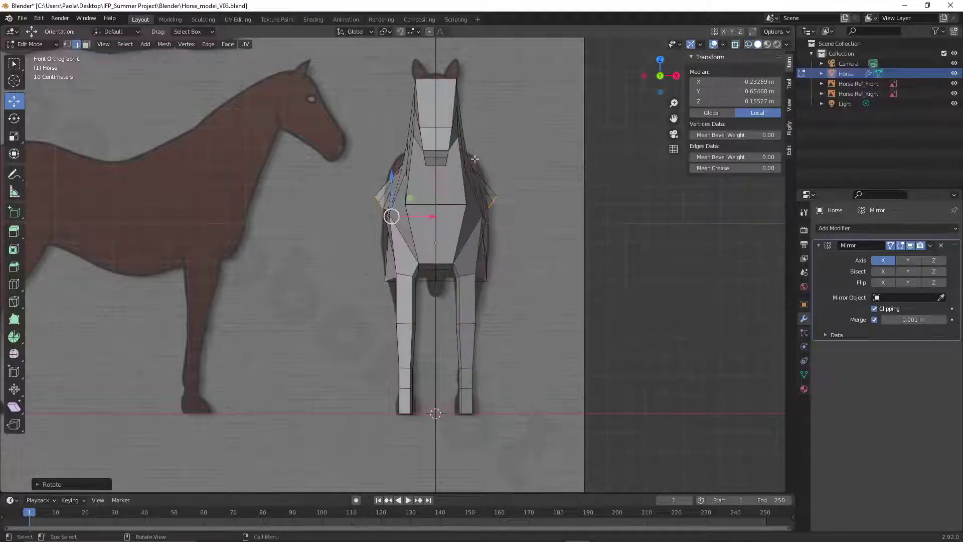
pyautogui.moveTo(287, 237)
pyautogui.mouseDown(button='middle')
pyautogui.moveTo(484, 253)
pyautogui.moveTo(321, 243)
pyautogui.mouseUp(button='middle')
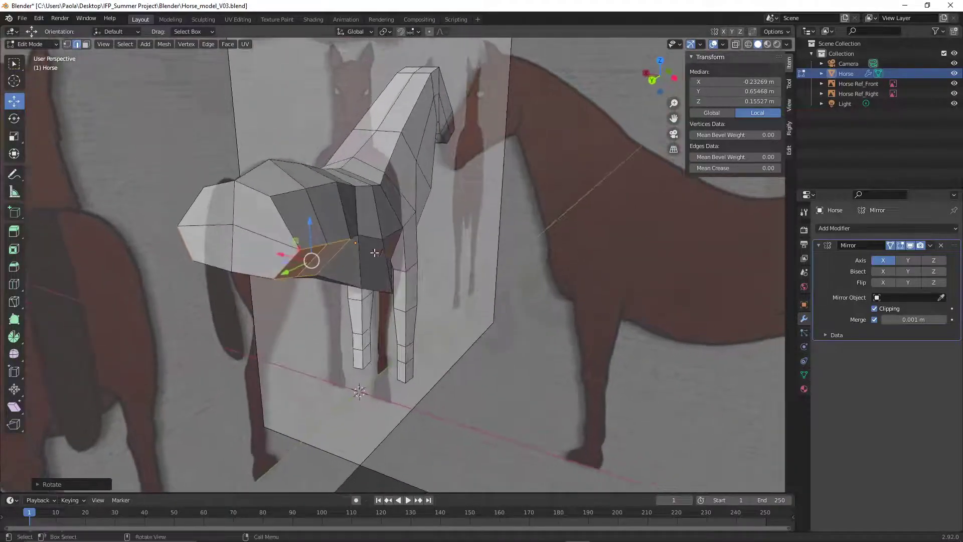
pyautogui.click(316, 245)
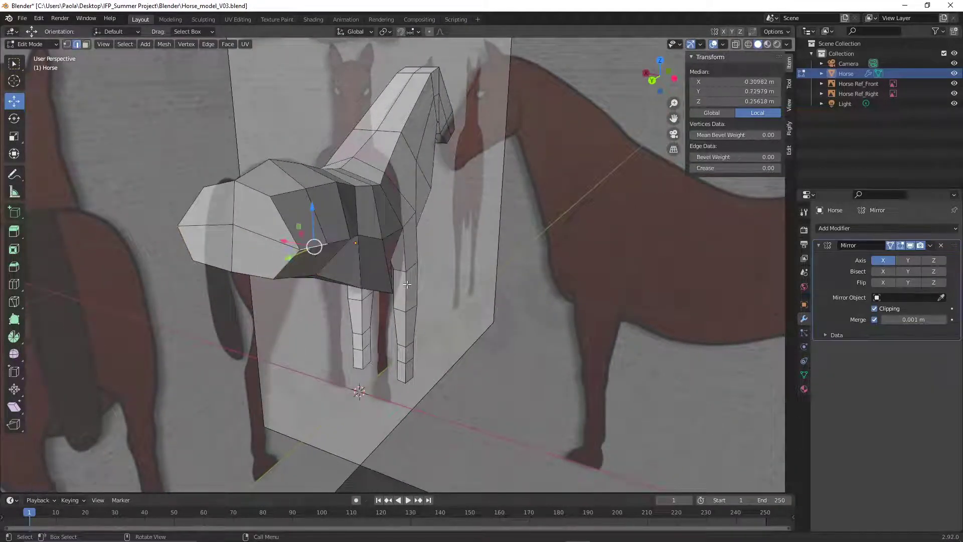
pyautogui.click(354, 242)
pyautogui.keyDown('shift'); pyautogui.click(338, 239); pyautogui.keyUp('shift')
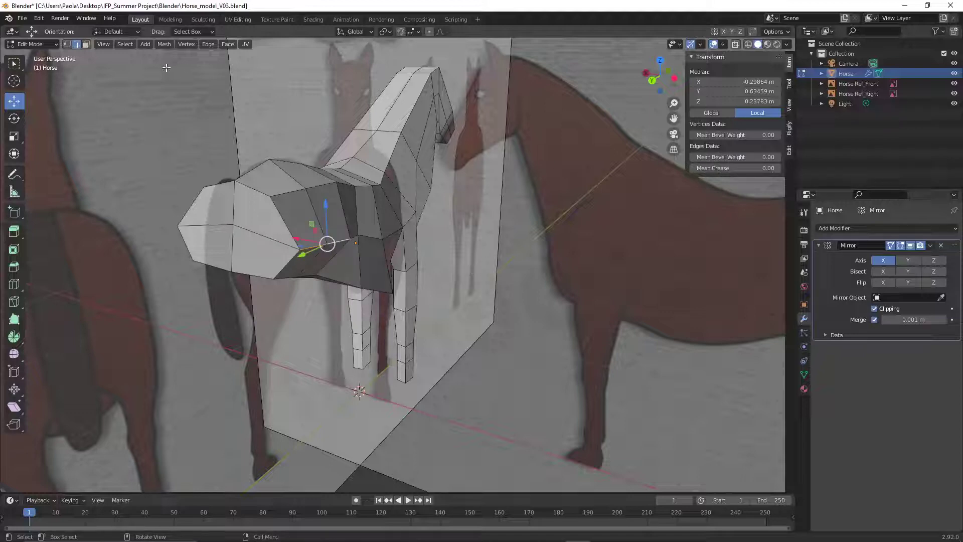
pyautogui.click(108, 46)
pyautogui.moveTo(138, 158)
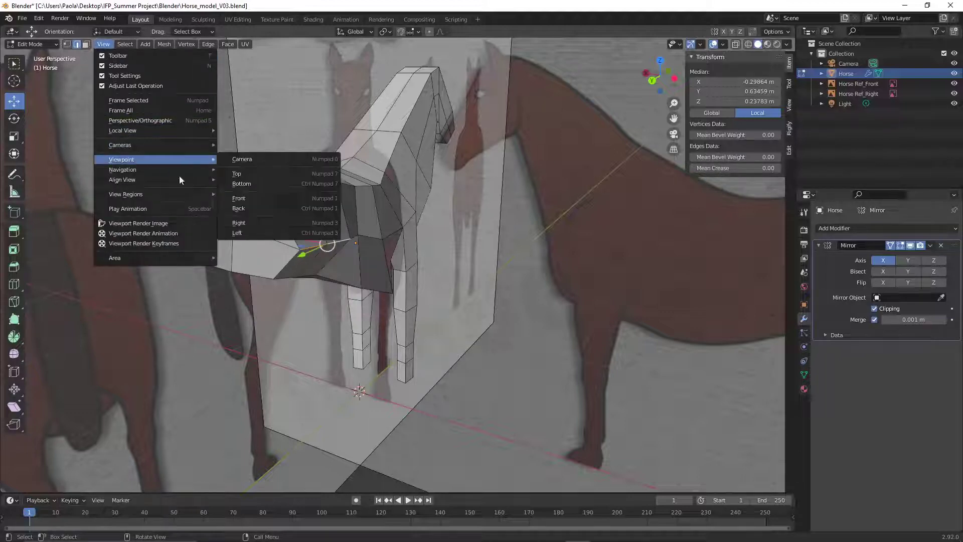
pyautogui.click(238, 199)
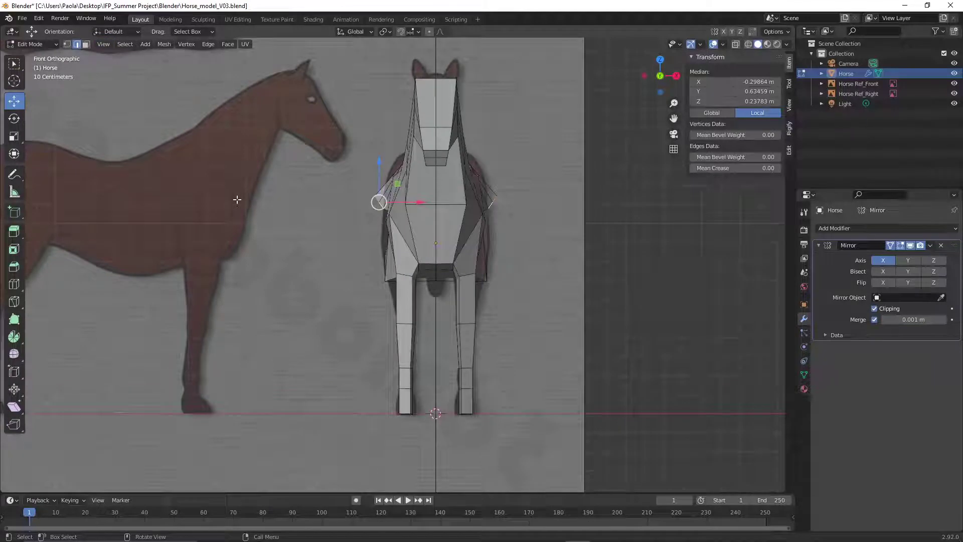
pyautogui.click(748, 44)
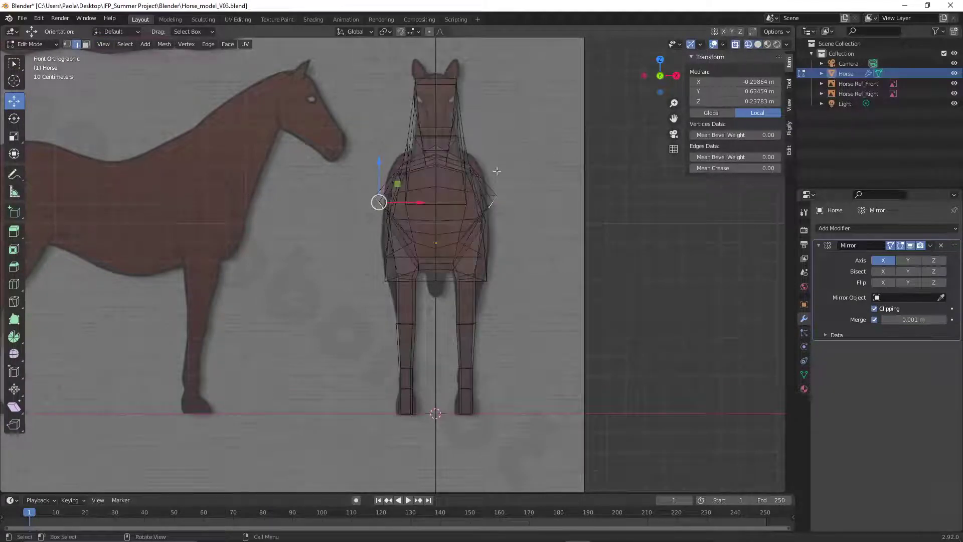
pyautogui.moveTo(421, 202); pyautogui.dragTo(432, 196)
pyautogui.click(40, 47)
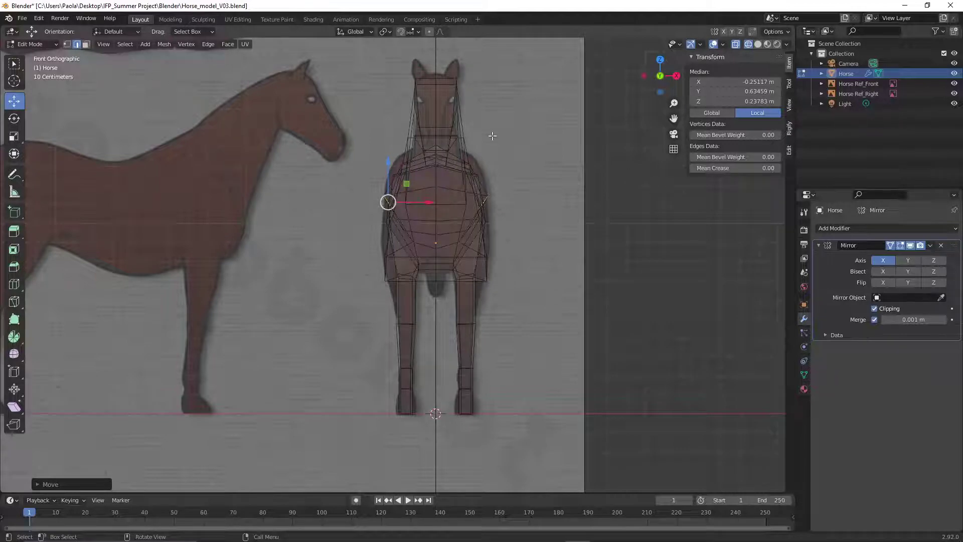
# Move the flank vertex just ahead of the hindquarters outward along X to about -0.279 m, matching the front reference
pyautogui.moveTo(352, 177); pyautogui.dragTo(681, 83, button='middle')
pyautogui.click(758, 44)
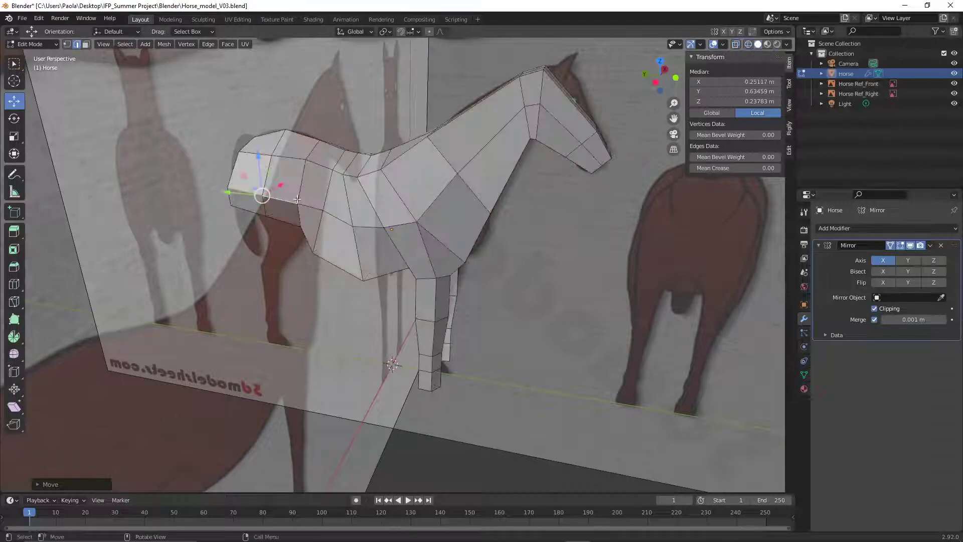
pyautogui.click(67, 44)
pyautogui.click(167, 260)
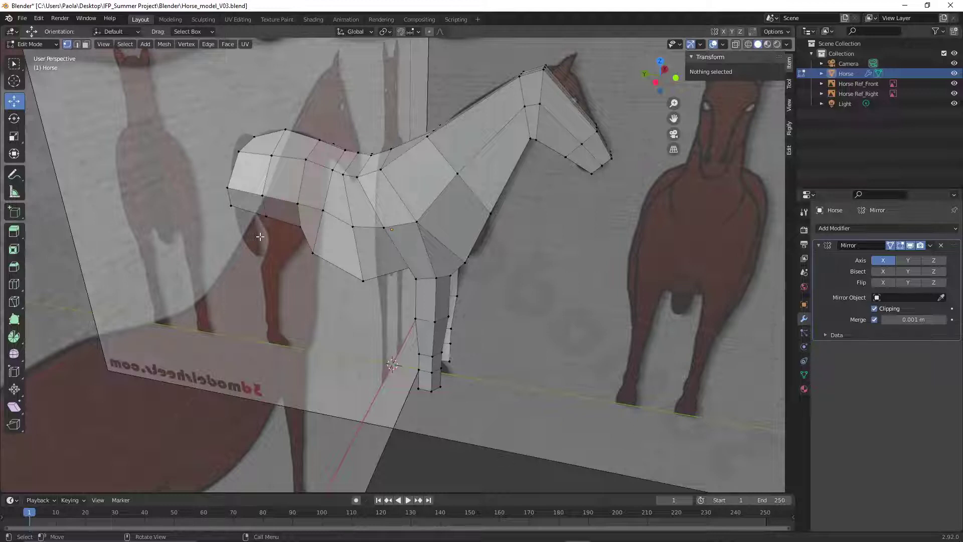
pyautogui.click(296, 203)
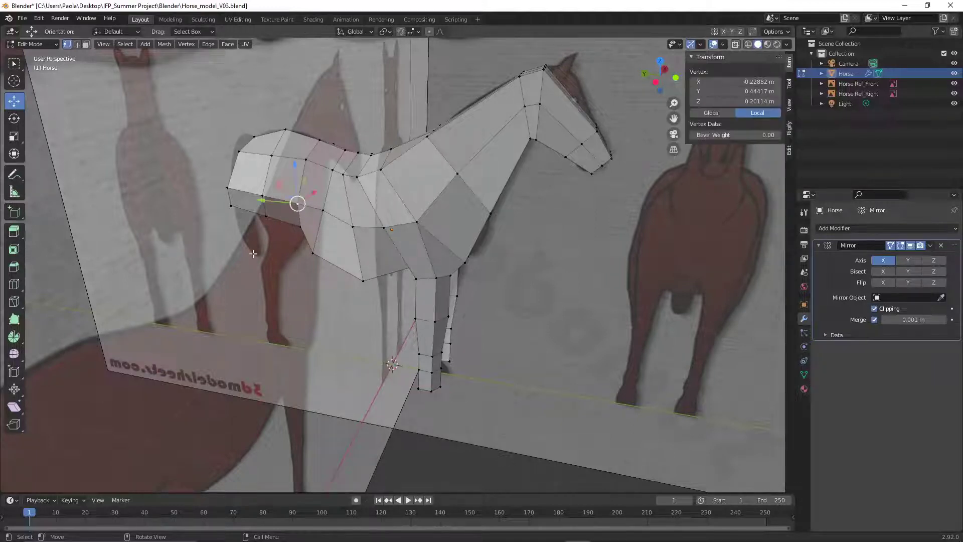
pyautogui.click(107, 46)
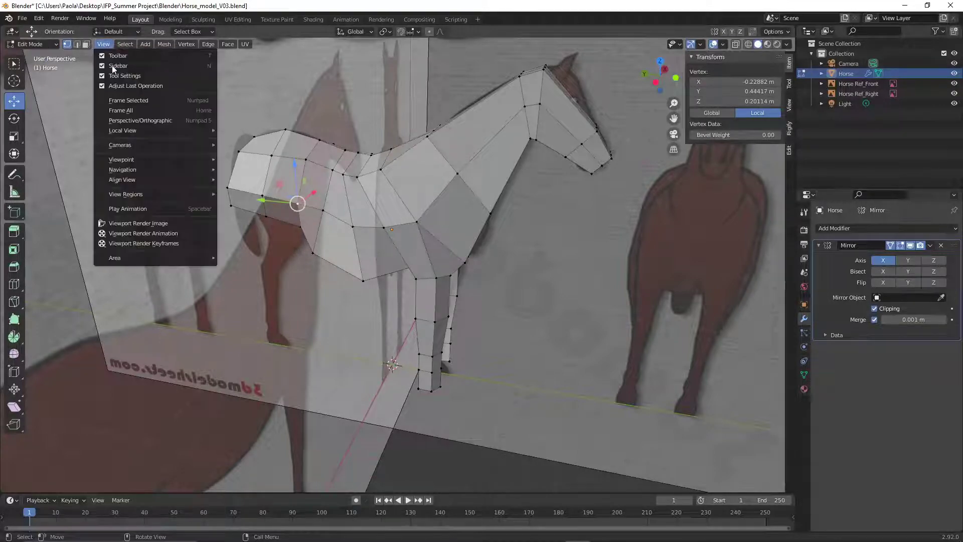
pyautogui.moveTo(145, 158)
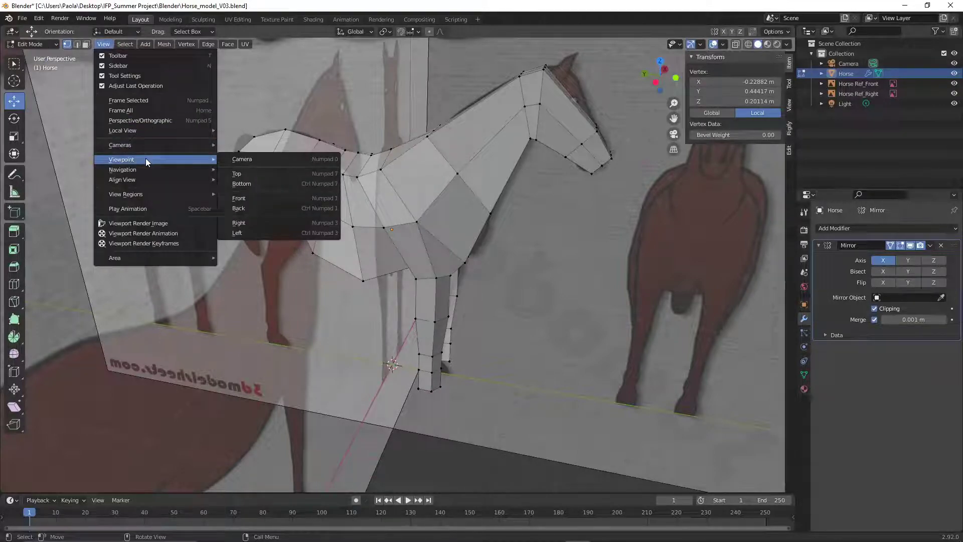
pyautogui.click(239, 198)
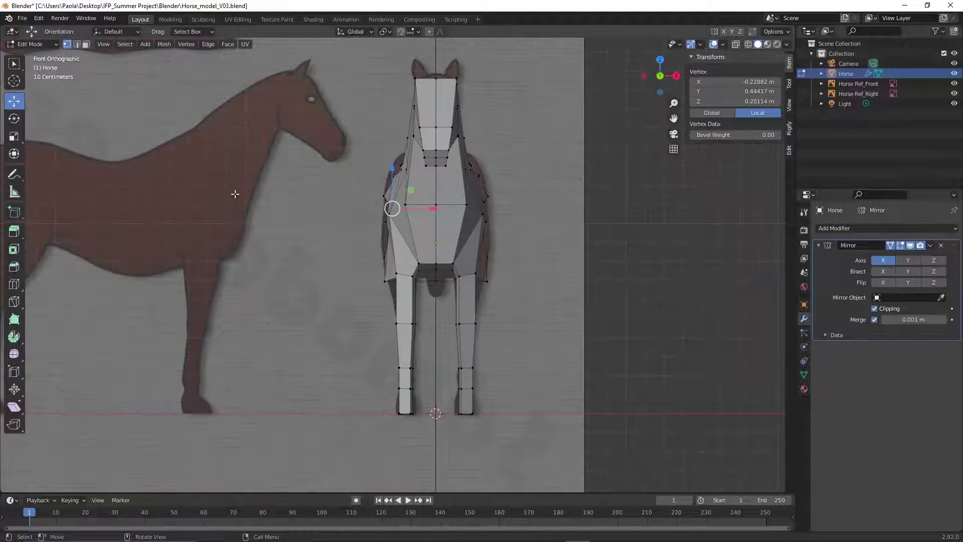
pyautogui.click(736, 45)
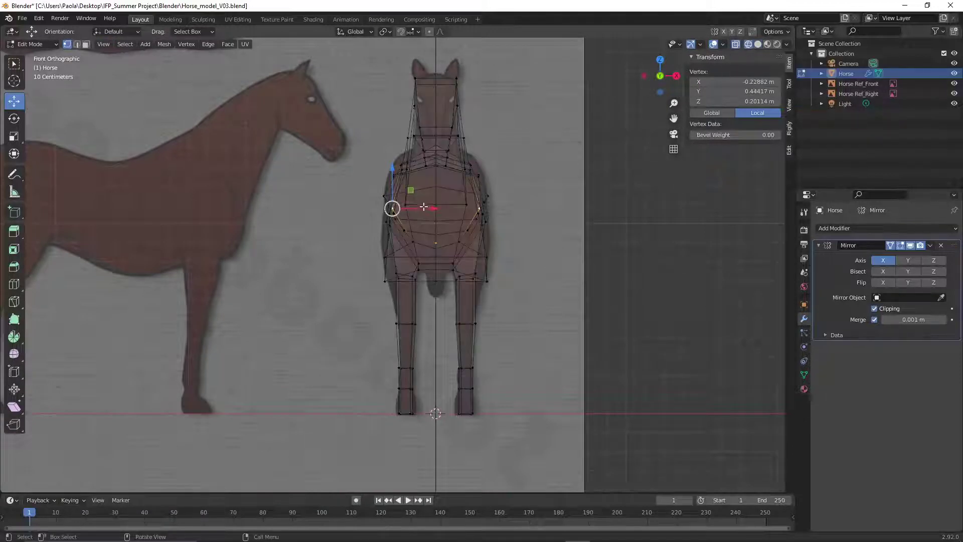
pyautogui.moveTo(430, 206); pyautogui.dragTo(419, 206)
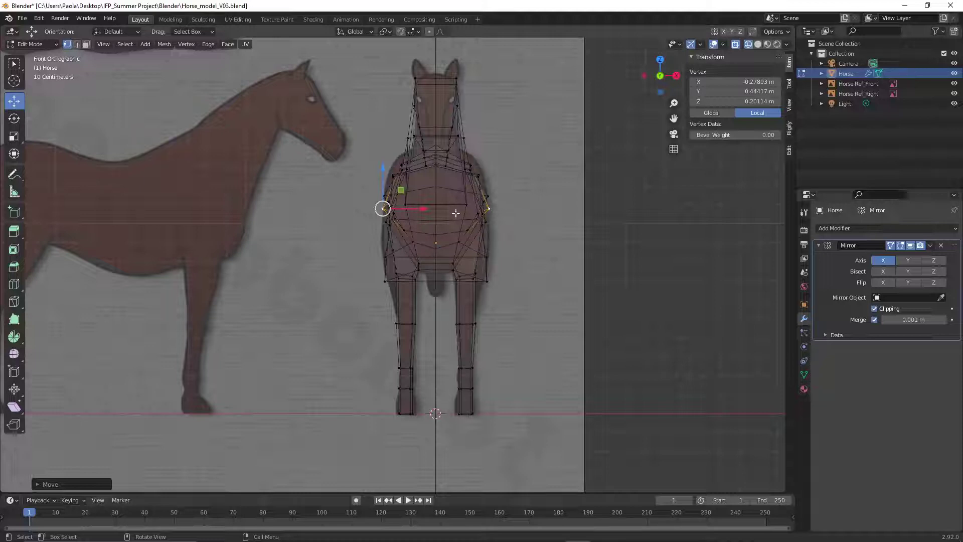
# Select the lower side edge of the belly behind the foreleg and examine it against the front and right references in wireframe
pyautogui.click(77, 44)
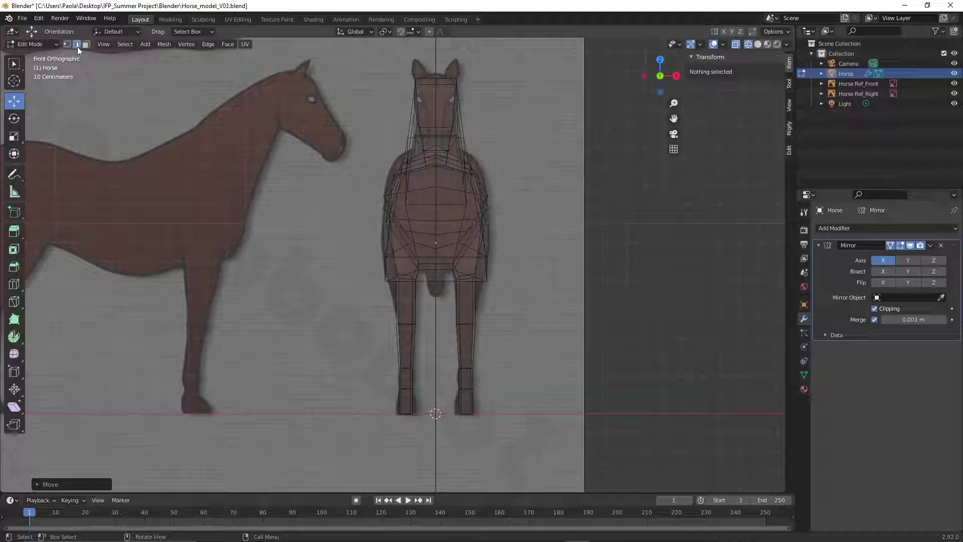
pyautogui.click(758, 44)
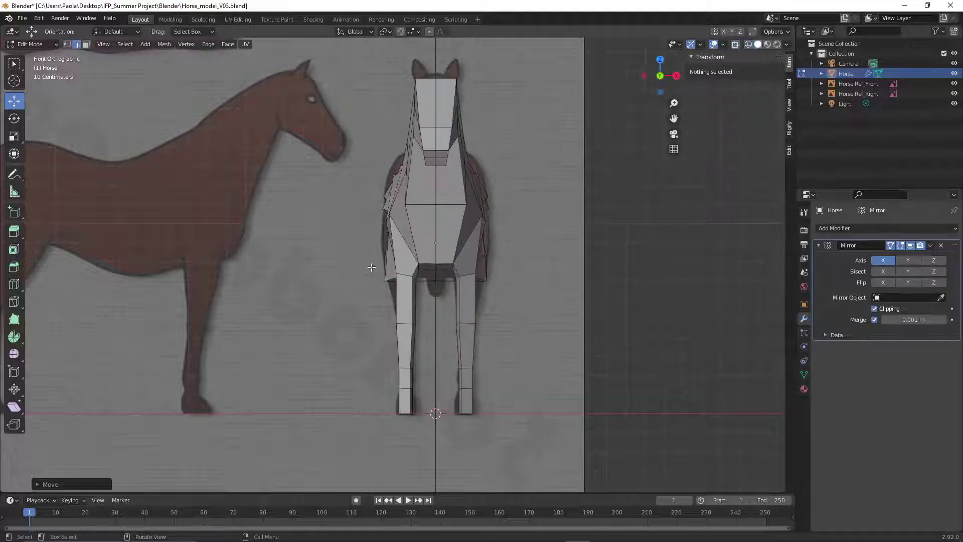
pyautogui.moveTo(309, 217); pyautogui.dragTo(474, 246, button='middle')
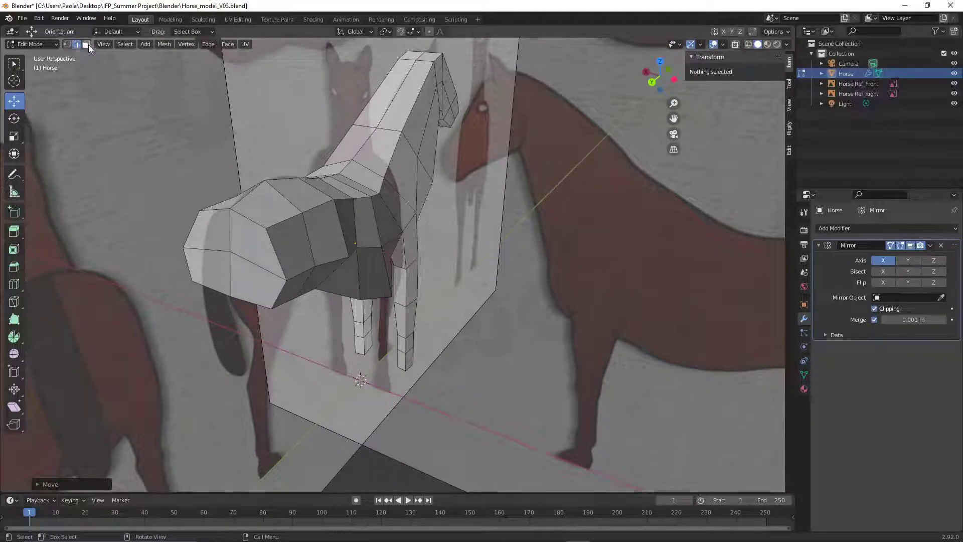
pyautogui.moveTo(493, 312); pyautogui.dragTo(453, 276, button='middle')
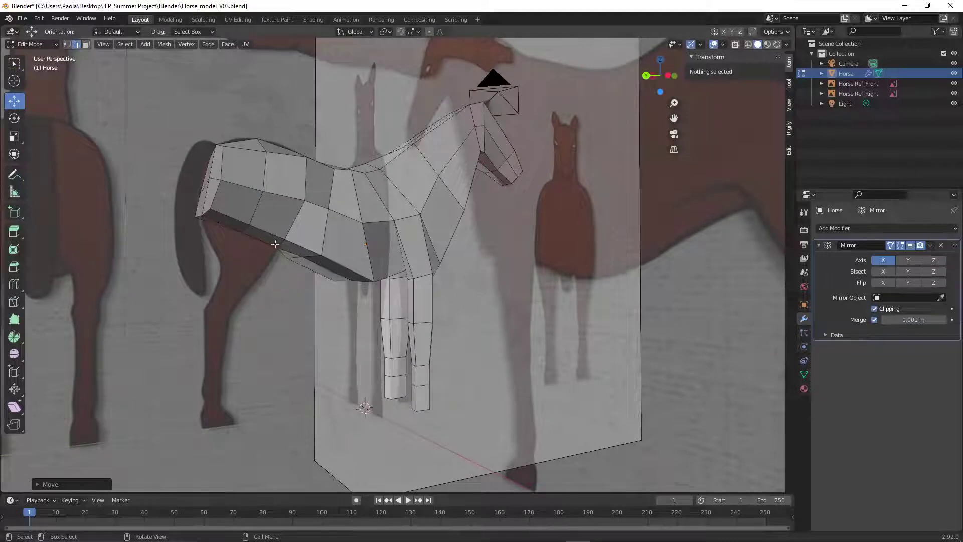
pyautogui.click(358, 272)
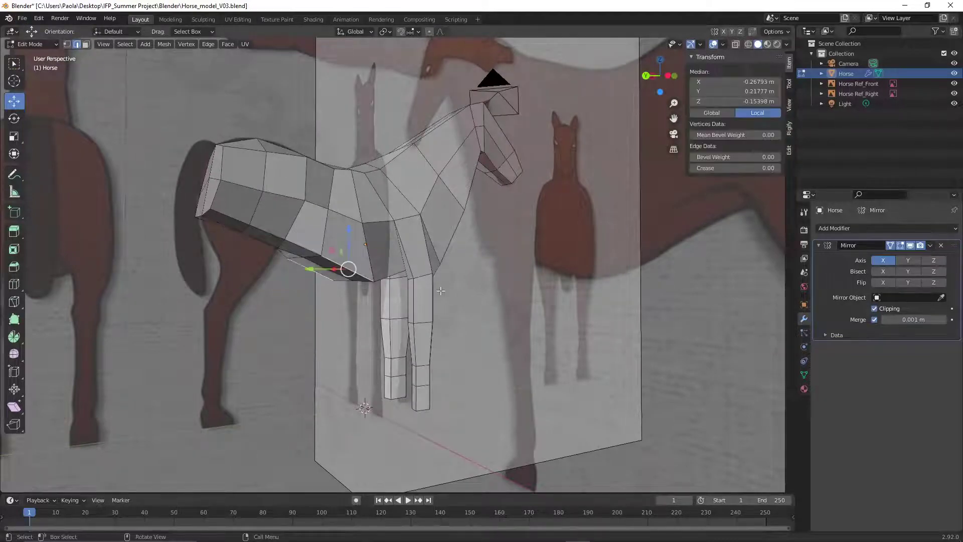
pyautogui.moveTo(440, 291); pyautogui.dragTo(421, 300, button='middle')
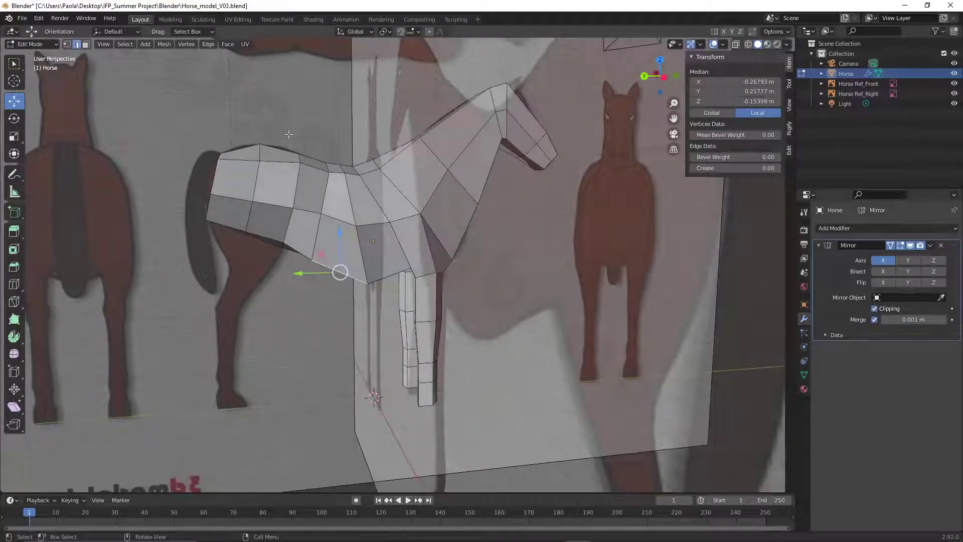
pyautogui.click(106, 45)
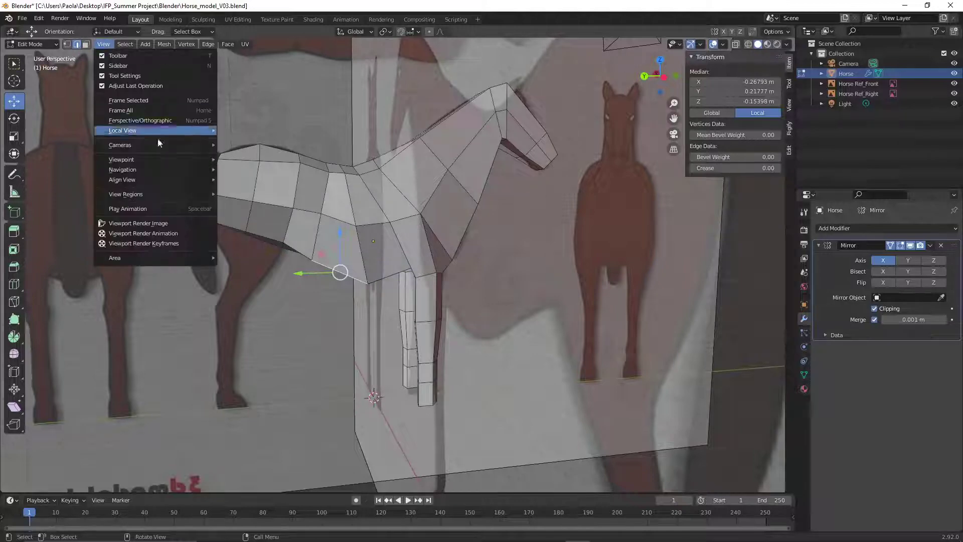
pyautogui.moveTo(167, 159)
pyautogui.click(250, 200)
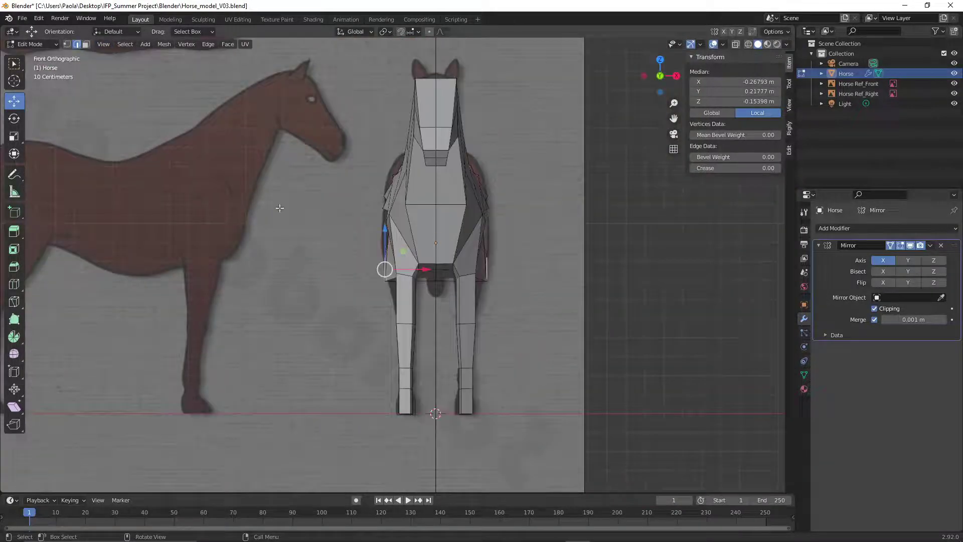
pyautogui.click(748, 44)
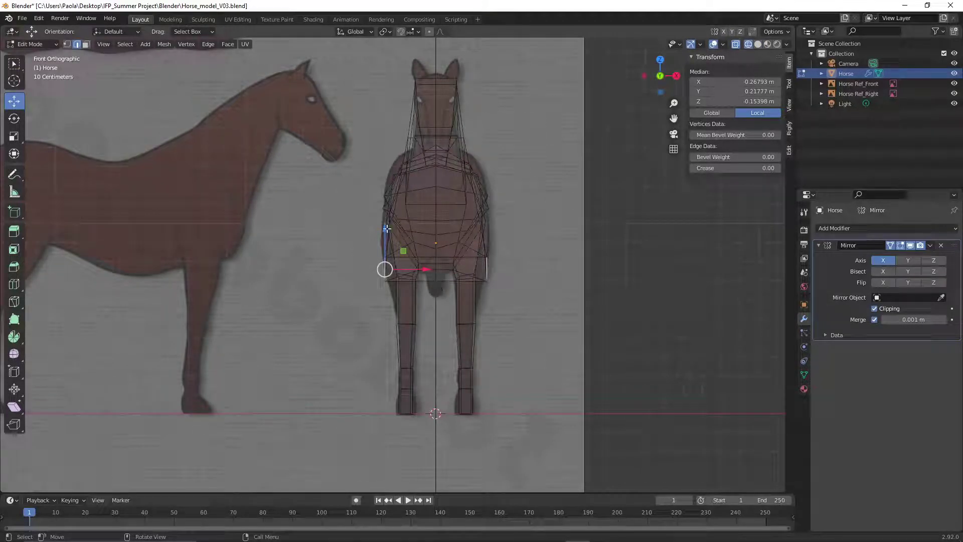
pyautogui.click(103, 44)
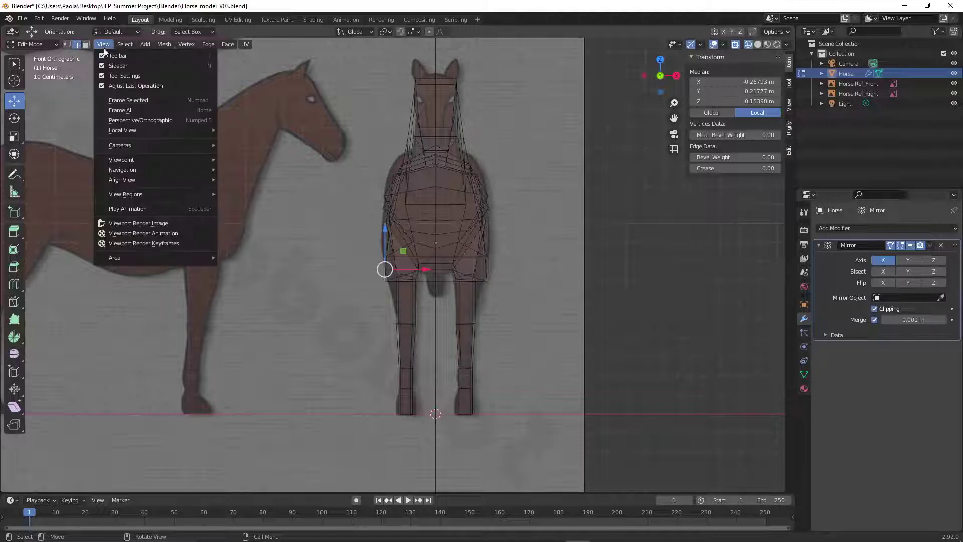
pyautogui.moveTo(150, 159)
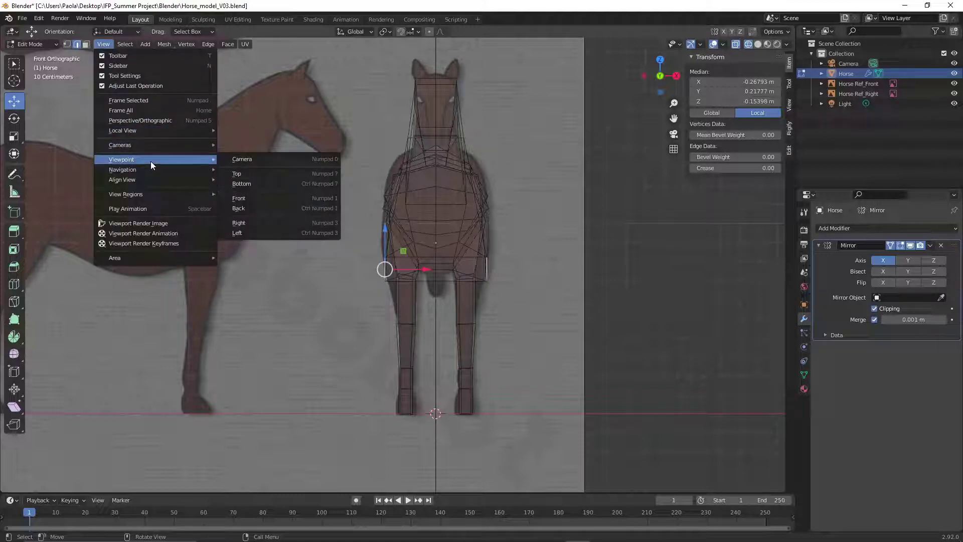
pyautogui.click(251, 222)
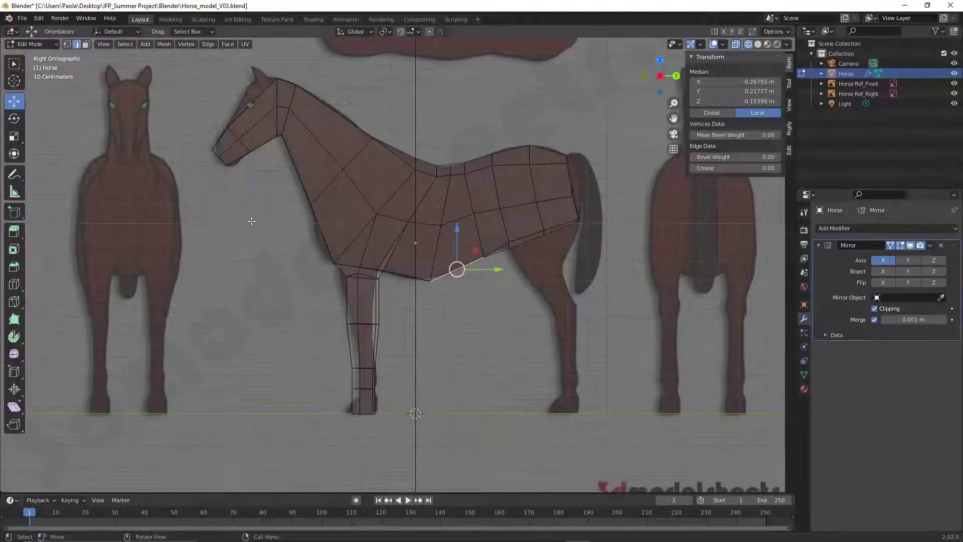
# Raise the side vertex on the belly's lower edge slightly along Z, behind the foreleg, checking it against the right reference
pyautogui.click(70, 47)
pyautogui.click(517, 372)
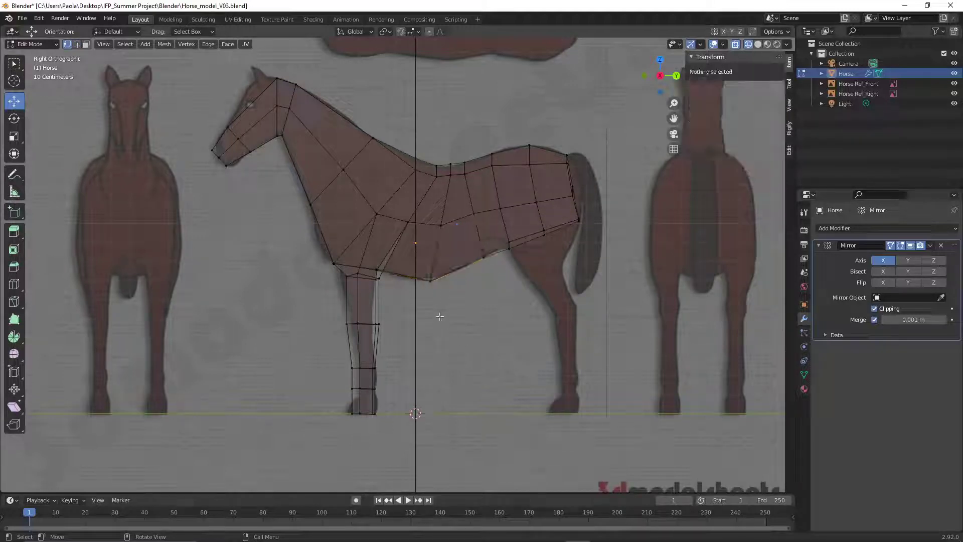
pyautogui.click(430, 281)
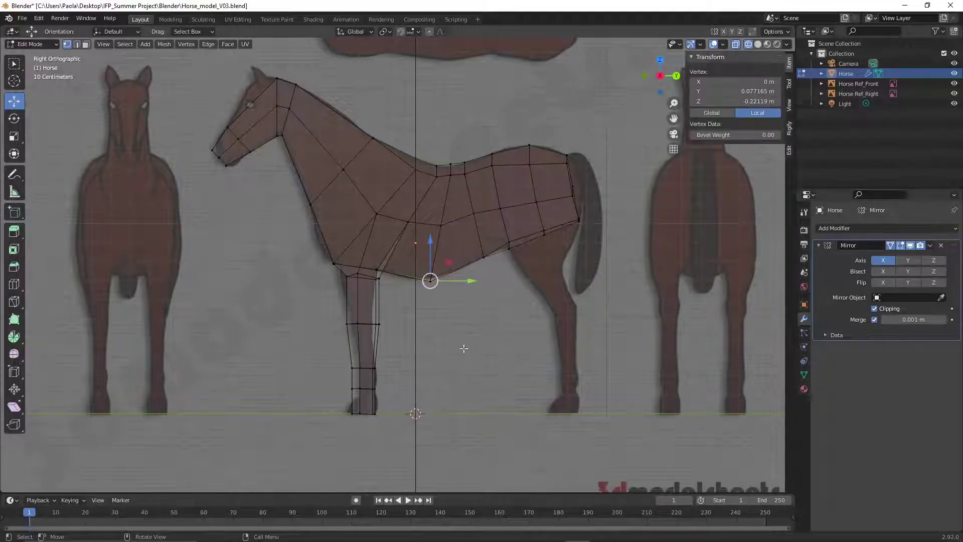
pyautogui.click(458, 344)
pyautogui.moveTo(474, 299); pyautogui.dragTo(438, 313, button='middle')
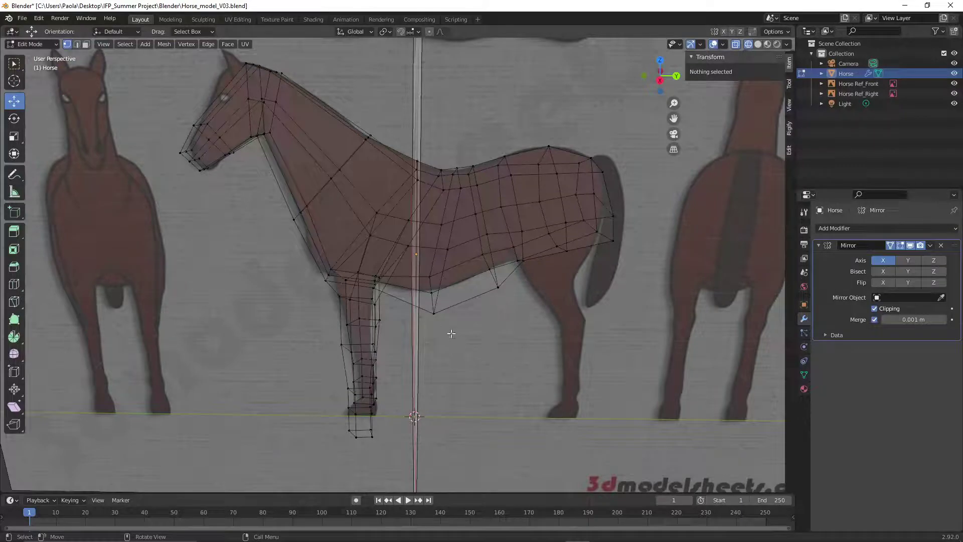
pyautogui.click(434, 311)
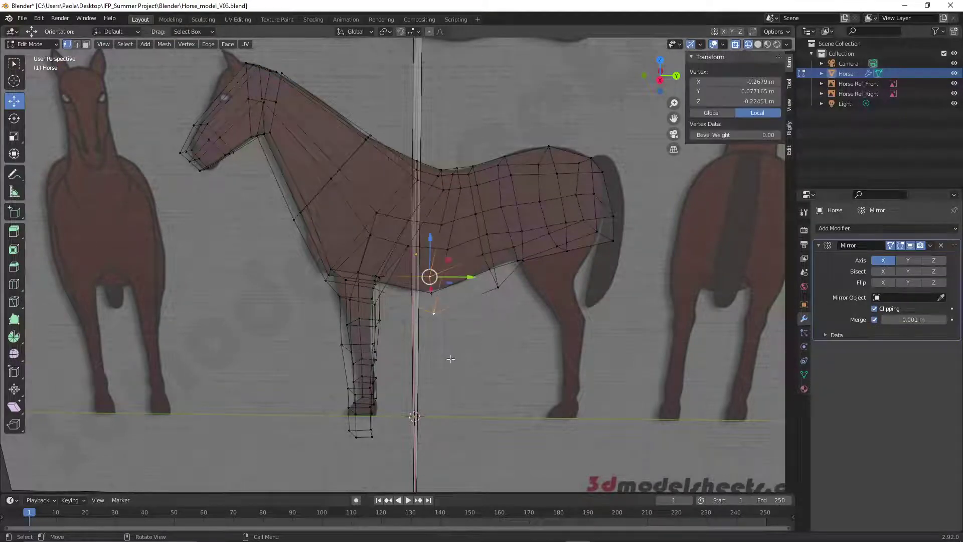
pyautogui.click(104, 45)
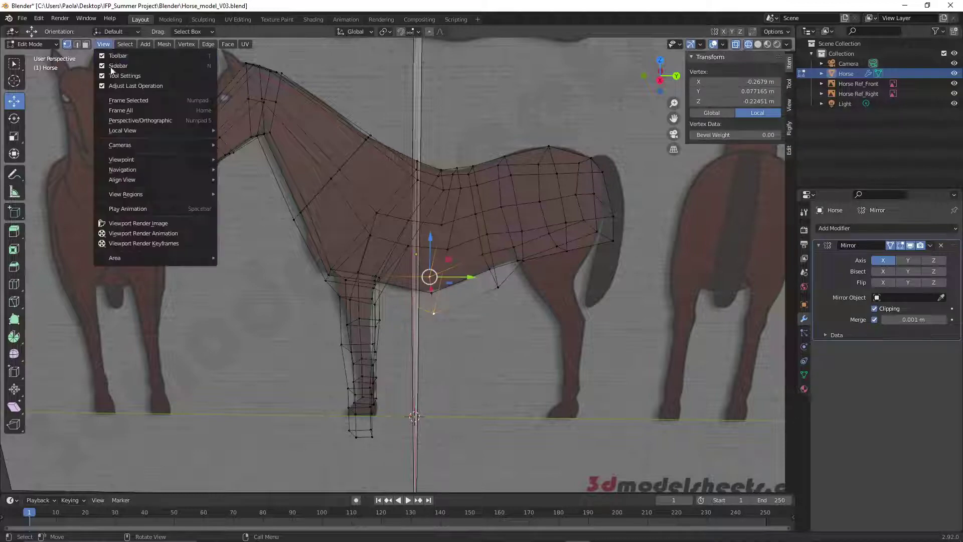
pyautogui.moveTo(145, 158)
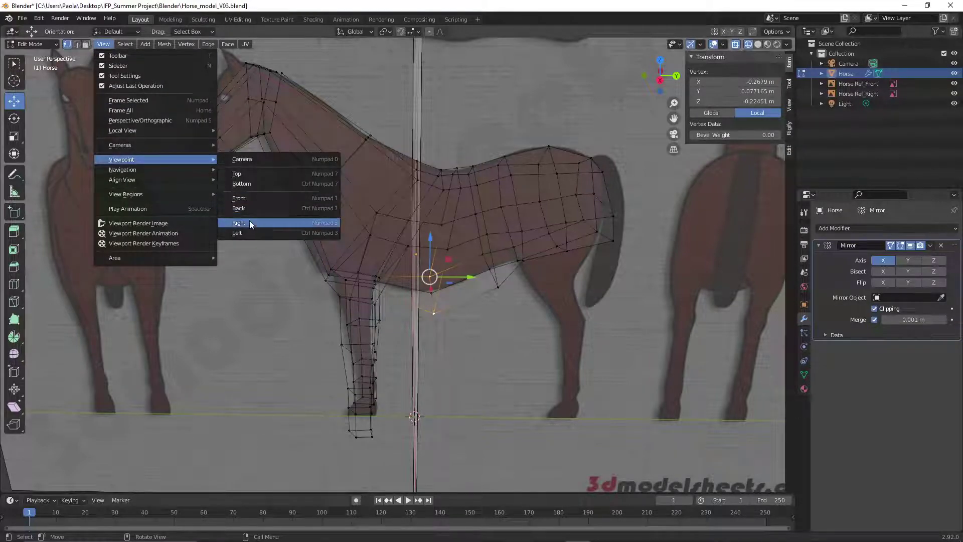
pyautogui.click(241, 222)
pyautogui.moveTo(432, 242); pyautogui.dragTo(432, 234)
pyautogui.click(478, 374)
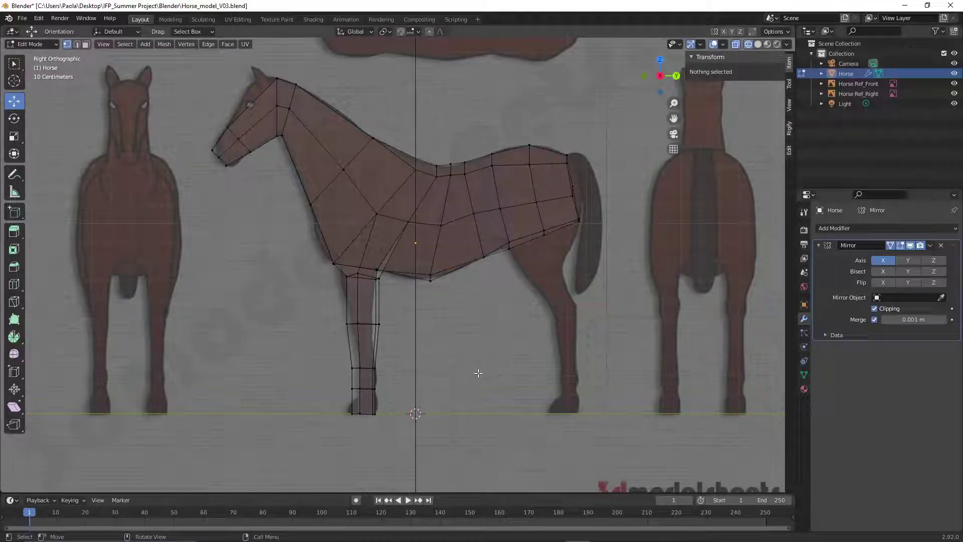
# Delete the two lower side faces of the hindquarters to open a hole for the hind leg
pyautogui.click(757, 44)
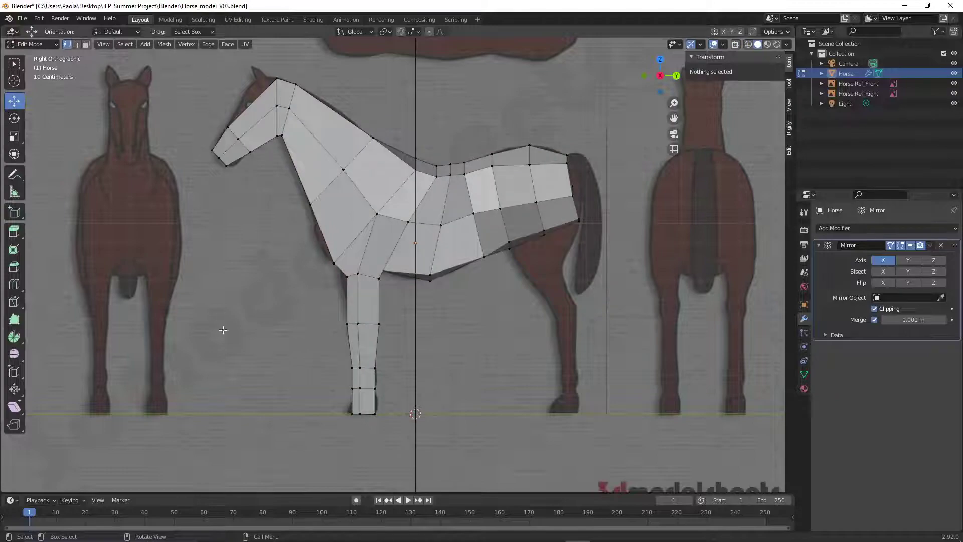
pyautogui.moveTo(241, 351); pyautogui.dragTo(562, 334, button='middle')
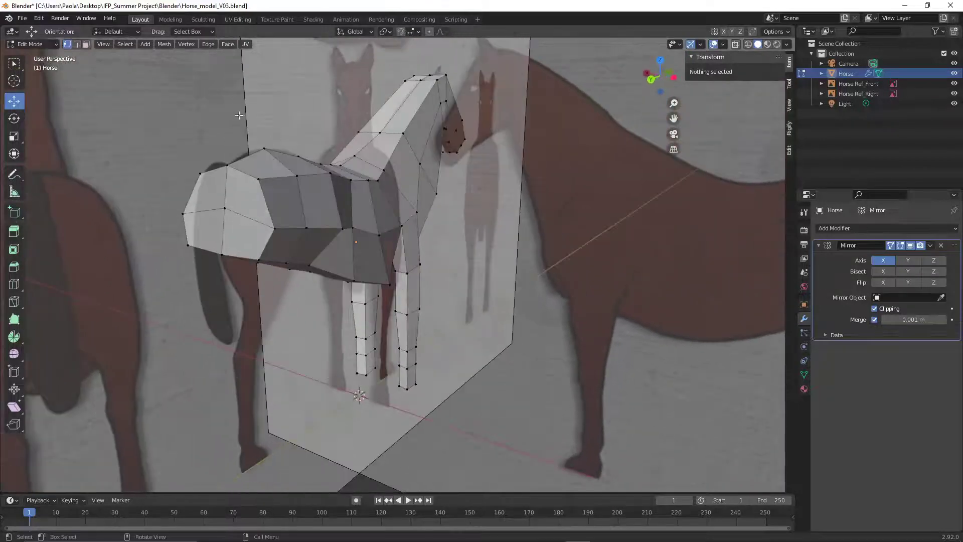
pyautogui.click(86, 44)
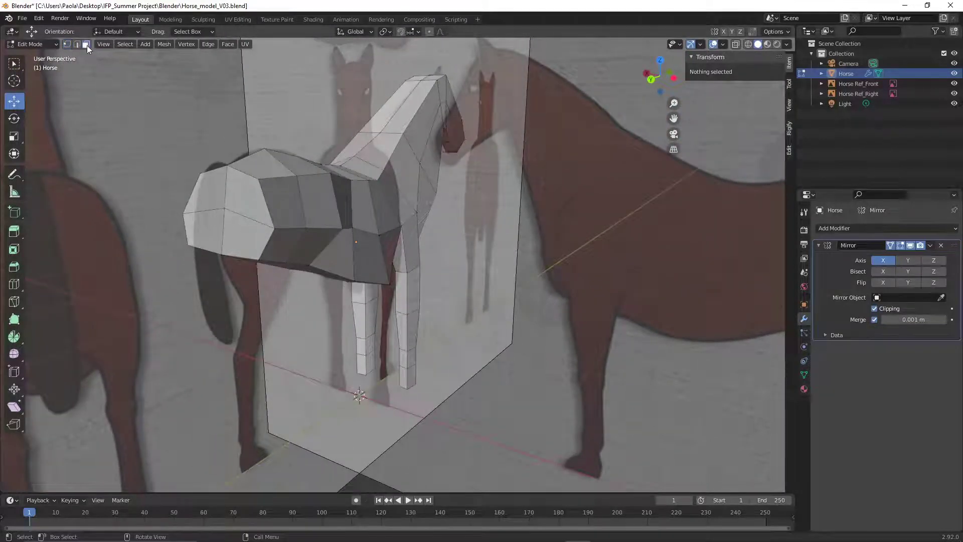
pyautogui.click(285, 249)
pyautogui.keyDown('shift'); pyautogui.click(316, 244); pyautogui.keyUp('shift')
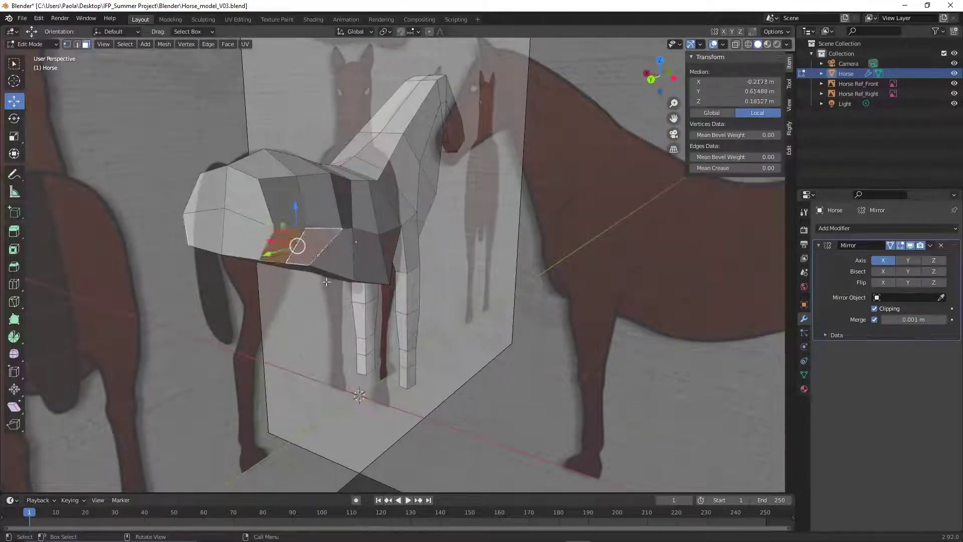
pyautogui.keyDown('shift'); pyautogui.click(307, 236); pyautogui.keyUp('shift')
pyautogui.press('x')
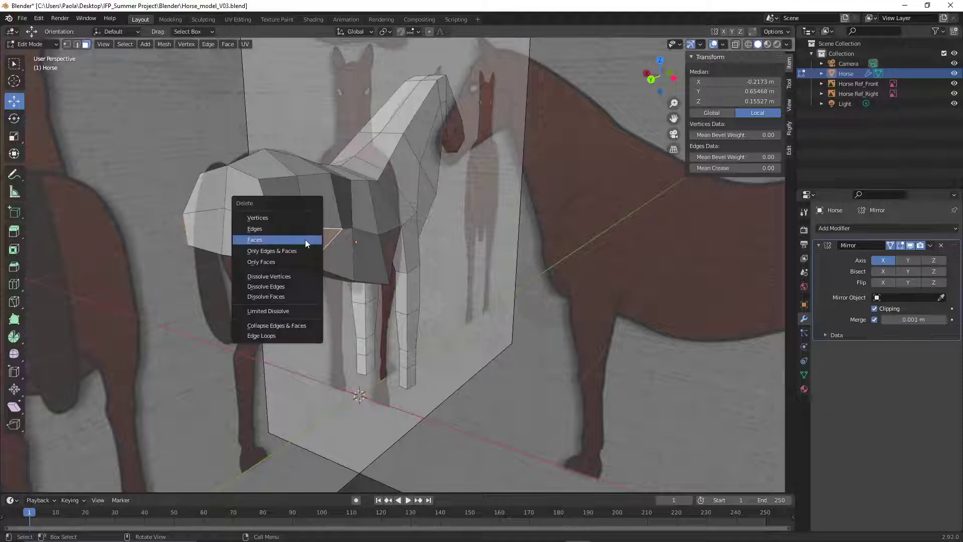
pyautogui.click(305, 239)
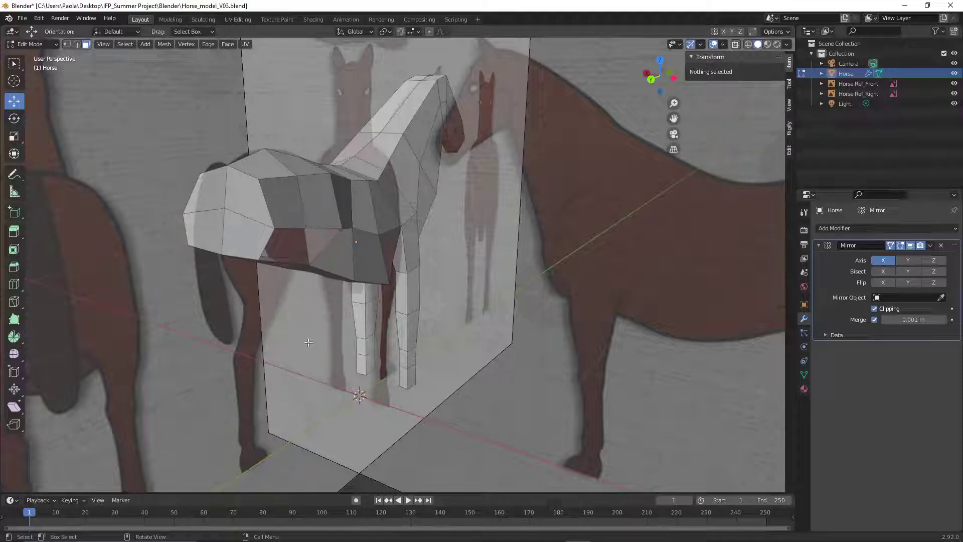
# Extrude the six edges around the hindquarters' hole straight down along Z to a median Z of about -0.065 m
pyautogui.click(77, 44)
pyautogui.click(293, 227)
pyautogui.keyDown('shift'); pyautogui.click(319, 227); pyautogui.keyUp('shift')
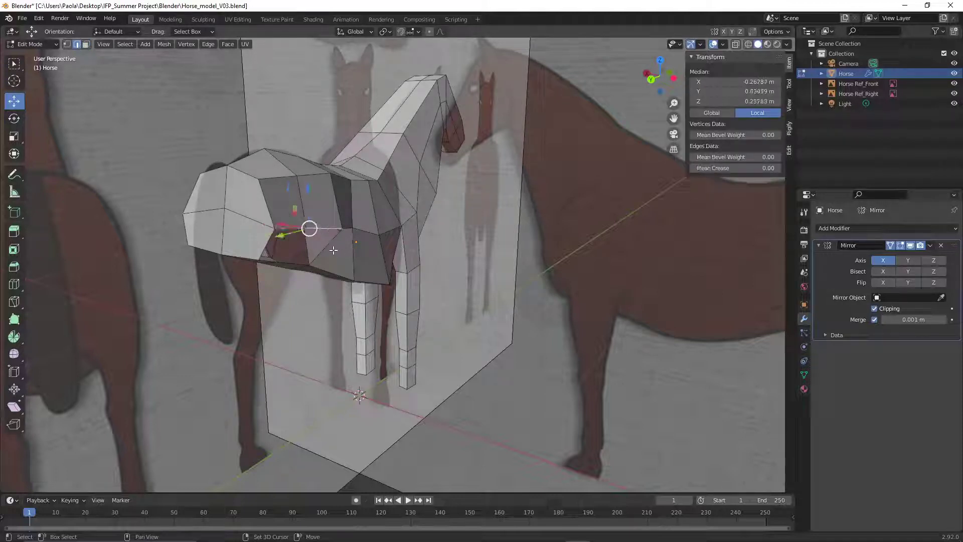
pyautogui.keyDown('shift'); pyautogui.click(334, 250); pyautogui.keyUp('shift')
pyautogui.moveTo(334, 250); pyautogui.dragTo(303, 225, button='middle')
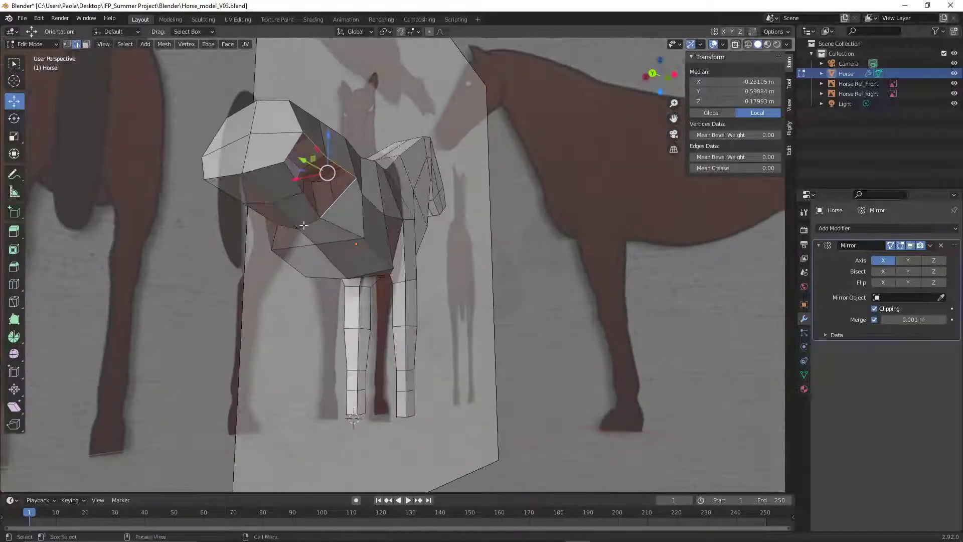
pyautogui.keyDown('shift'); pyautogui.click(307, 203); pyautogui.keyUp('shift')
pyautogui.keyDown('shift'); pyautogui.click(289, 174); pyautogui.keyUp('shift')
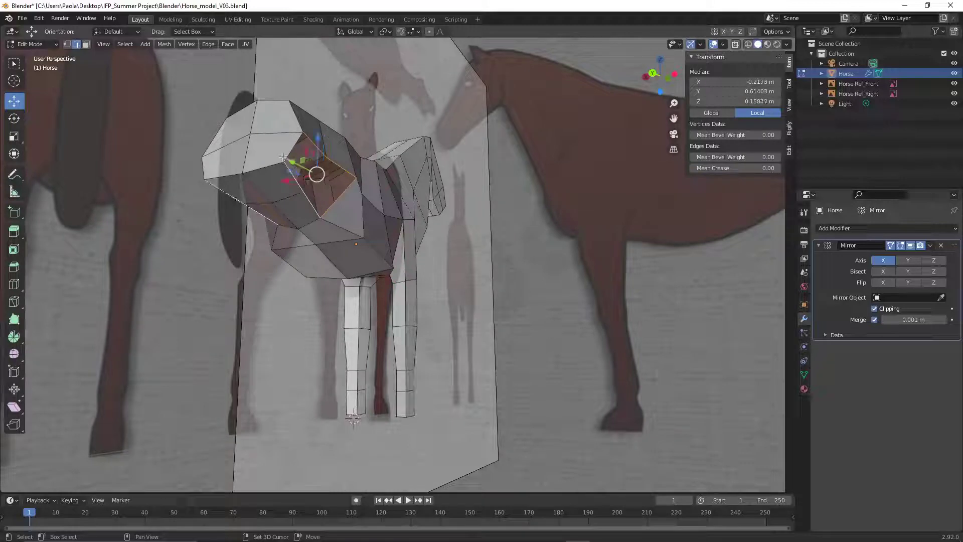
pyautogui.keyDown('shift'); pyautogui.click(289, 150); pyautogui.keyUp('shift')
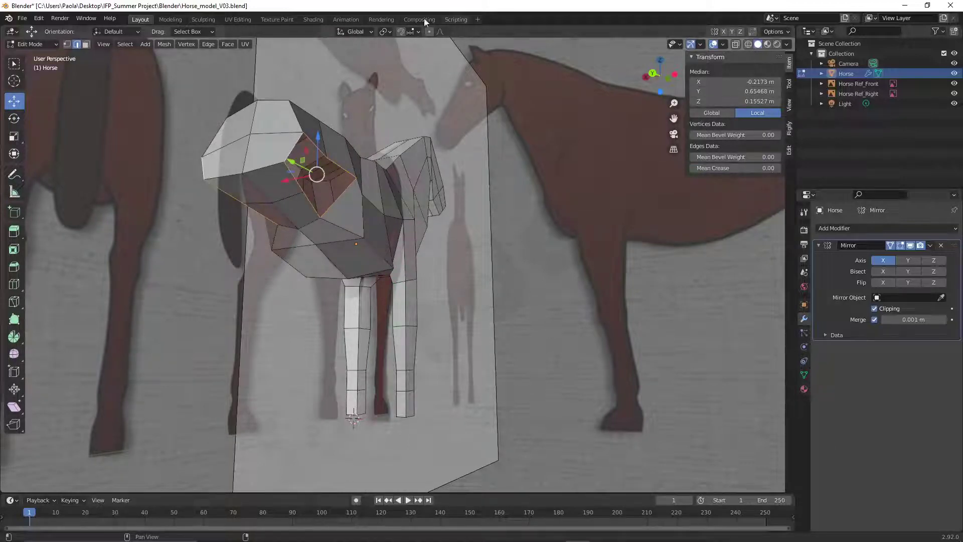
pyautogui.click(108, 45)
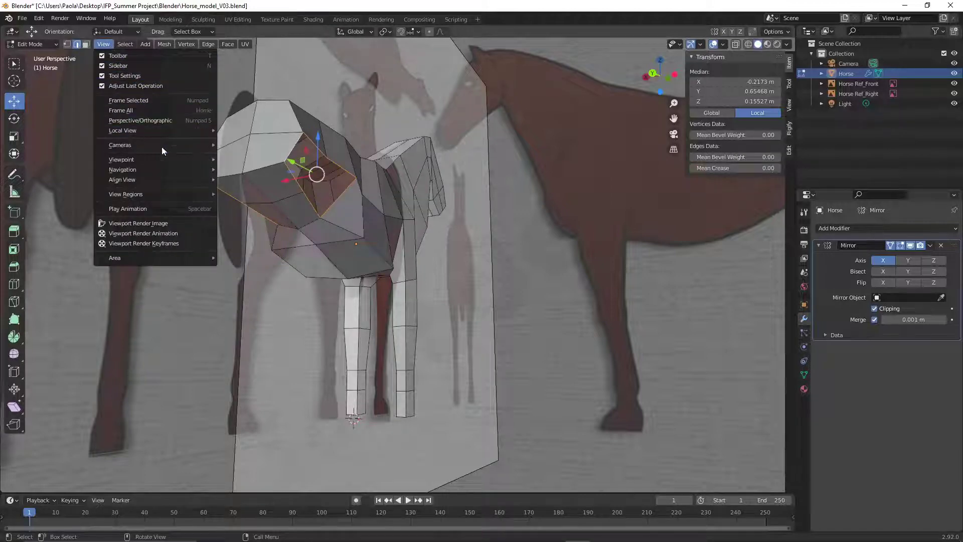
pyautogui.moveTo(167, 159)
pyautogui.click(257, 199)
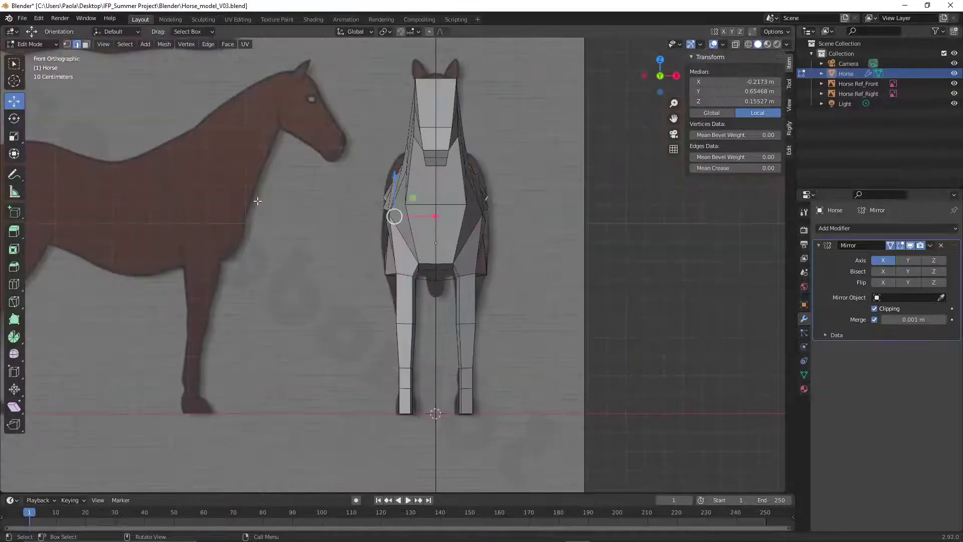
pyautogui.click(749, 44)
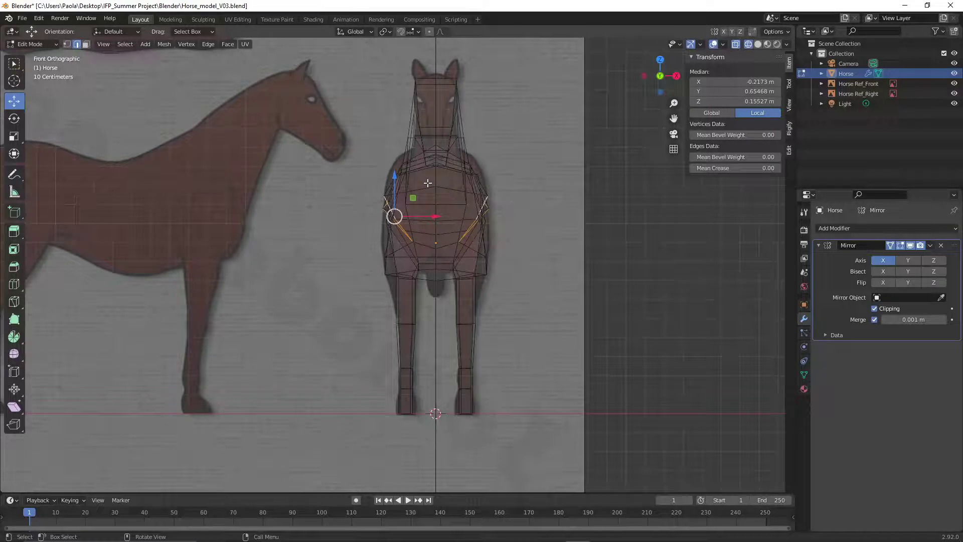
pyautogui.press('g')
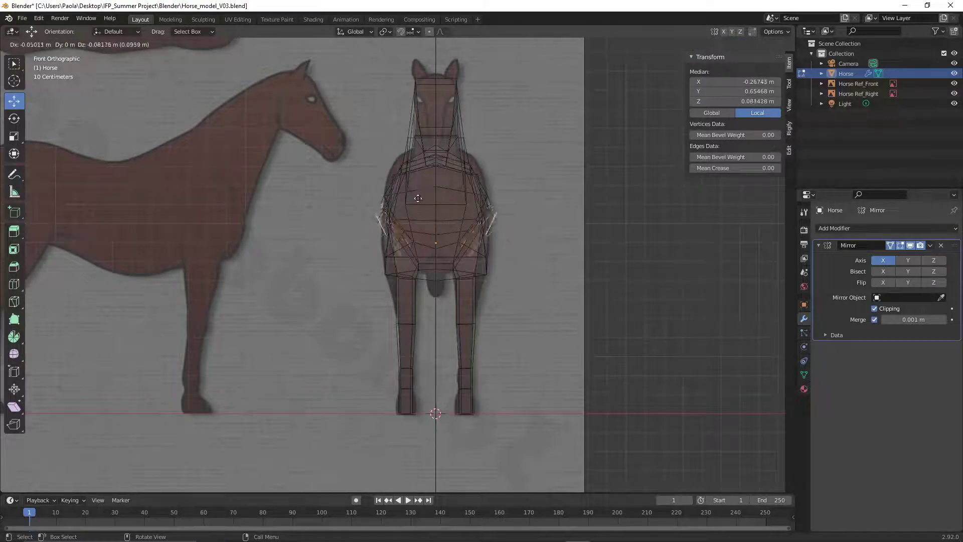
pyautogui.press('z')
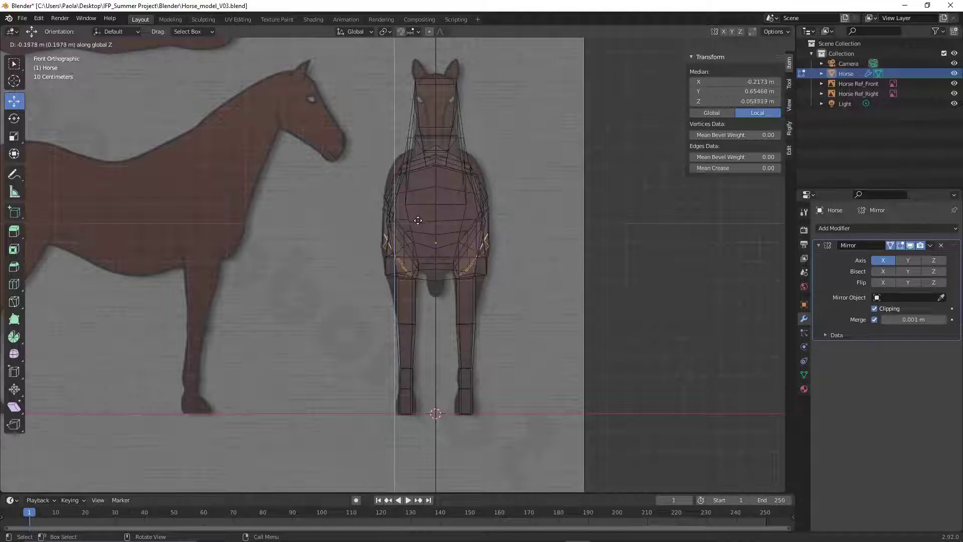
pyautogui.click(417, 221)
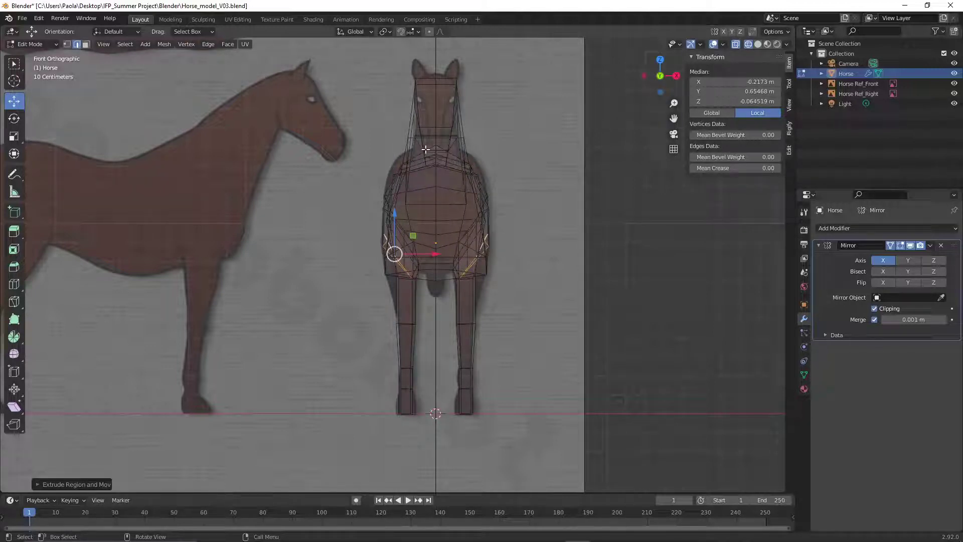
# Flatten the extruded edge loop by scaling it to about 0.19 along Z, and shift it inward to a median X of about -0.204 m
pyautogui.press('s')
pyautogui.press('z')
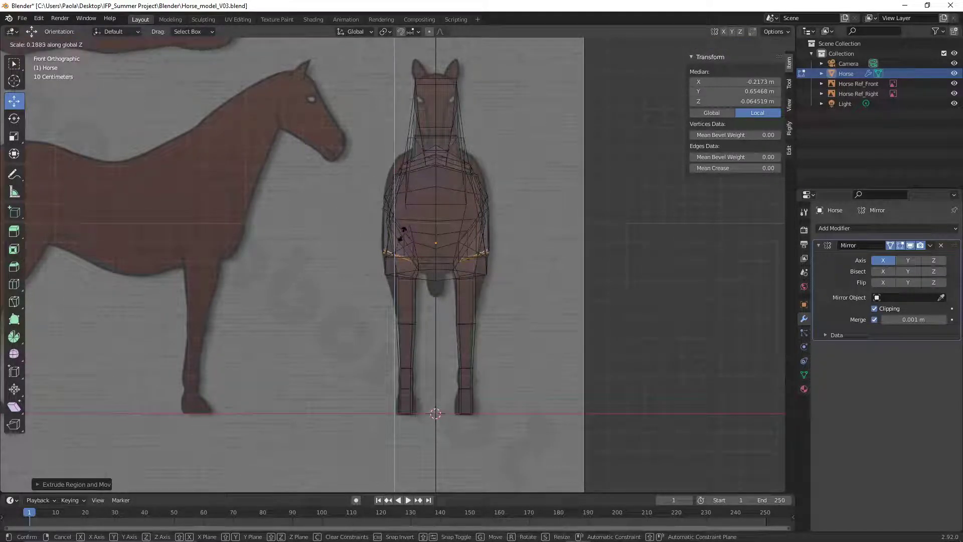
pyautogui.click(402, 234)
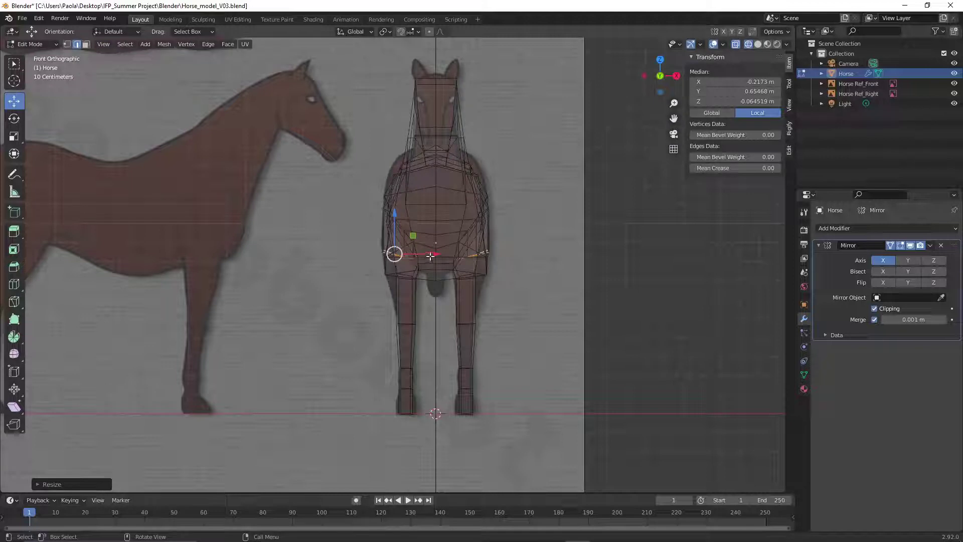
pyautogui.moveTo(434, 254); pyautogui.dragTo(438, 251)
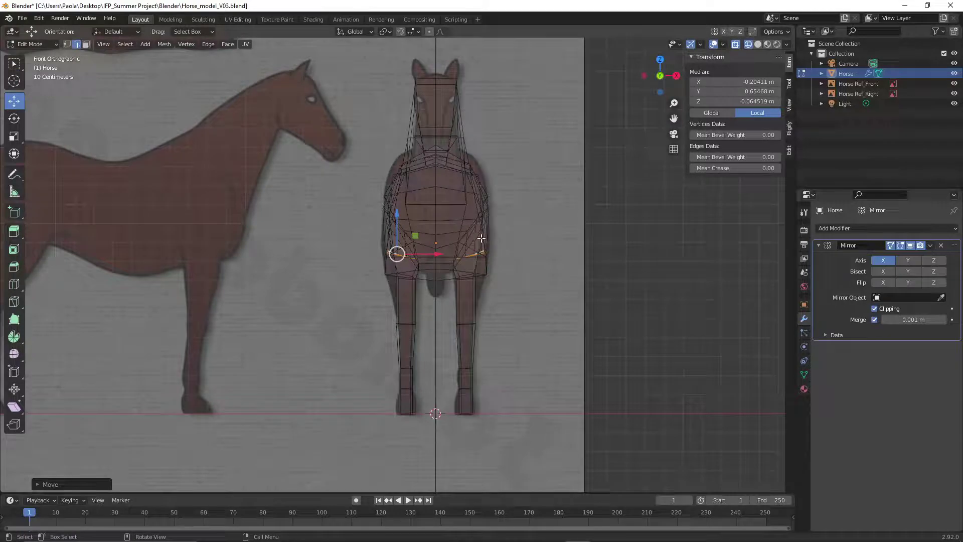
# Move the middle outer vertex of the extruded leg opening outward along X to round the loop
pyautogui.click(758, 45)
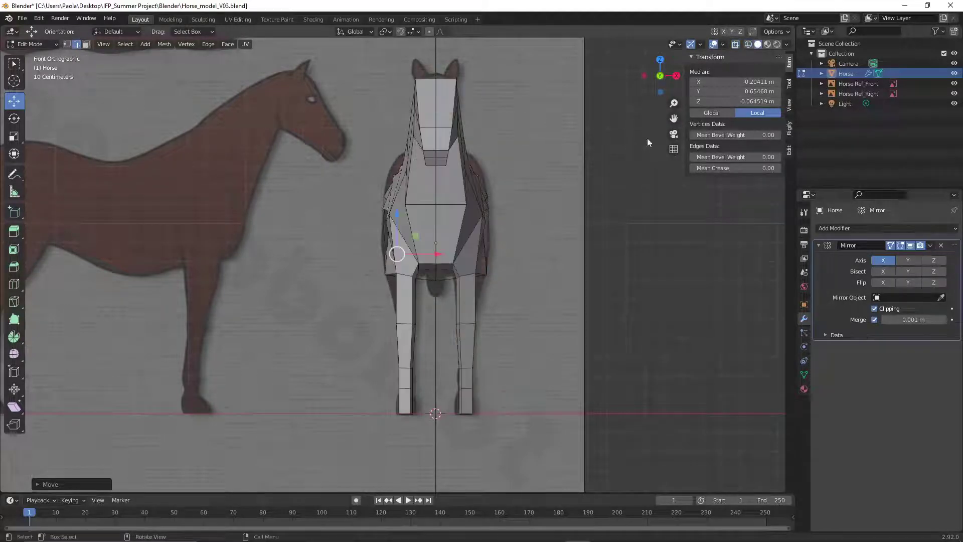
pyautogui.moveTo(371, 263)
pyautogui.mouseDown(button='middle')
pyautogui.moveTo(465, 276)
pyautogui.moveTo(537, 255)
pyautogui.moveTo(597, 259)
pyautogui.moveTo(566, 275)
pyautogui.mouseUp(button='middle')
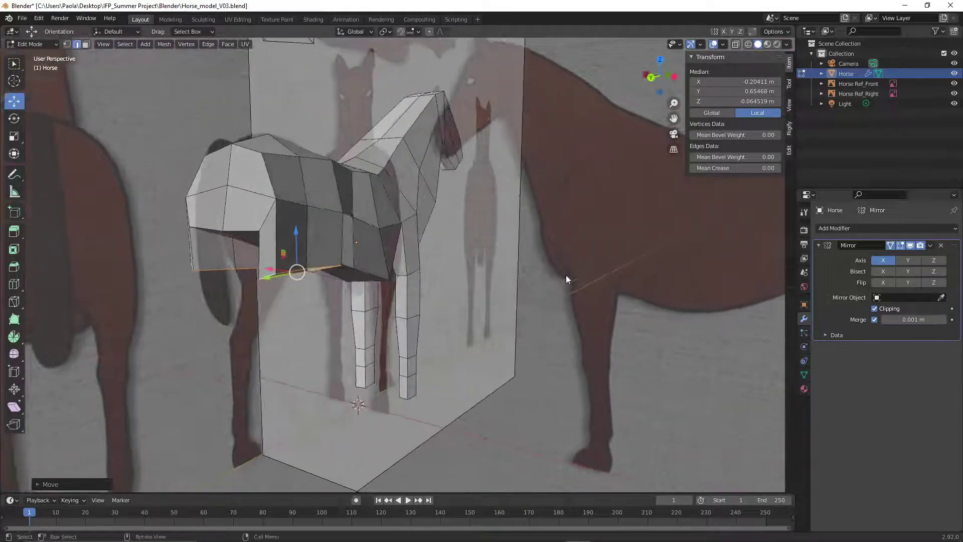
pyautogui.click(68, 44)
pyautogui.click(318, 360)
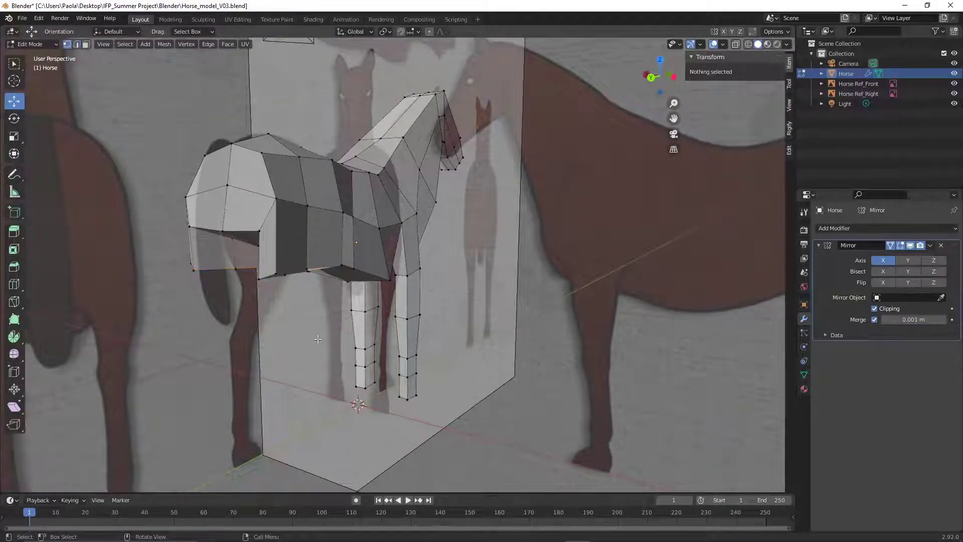
pyautogui.click(307, 266)
pyautogui.moveTo(306, 267); pyautogui.dragTo(333, 263, button='middle')
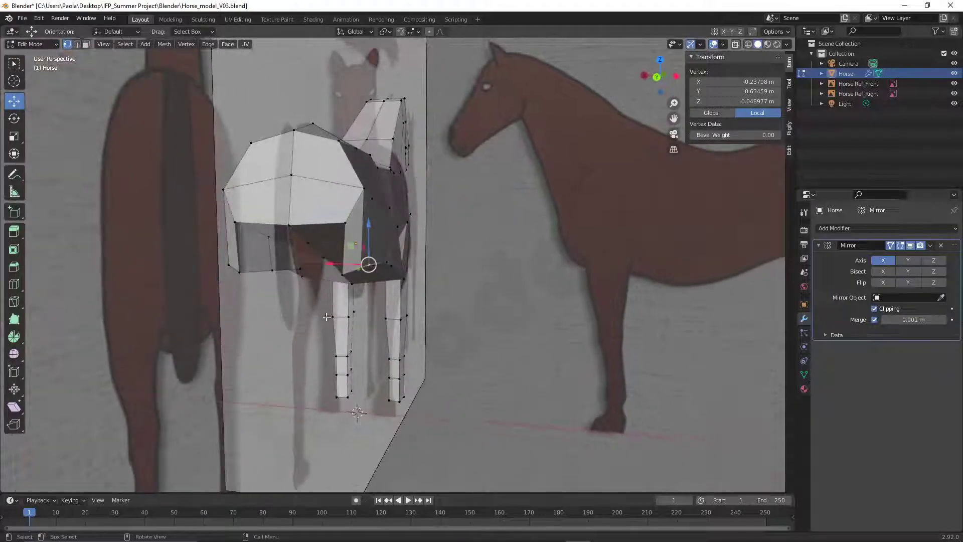
pyautogui.moveTo(334, 263); pyautogui.dragTo(395, 276)
pyautogui.click(483, 303)
# Move the middle inner vertex of the extruded leg opening inward along X to about -0.068 m
pyautogui.moveTo(481, 307); pyautogui.dragTo(453, 270, button='middle')
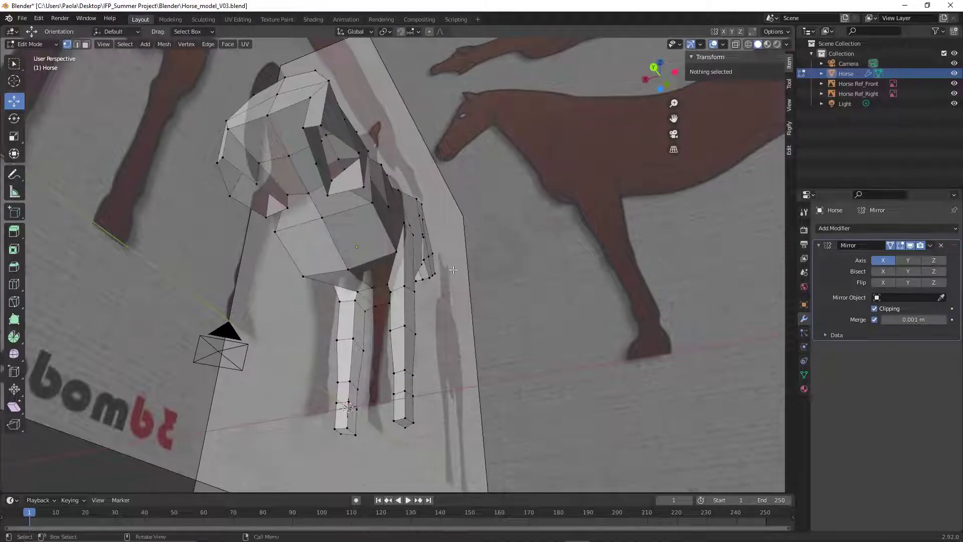
pyautogui.click(327, 160)
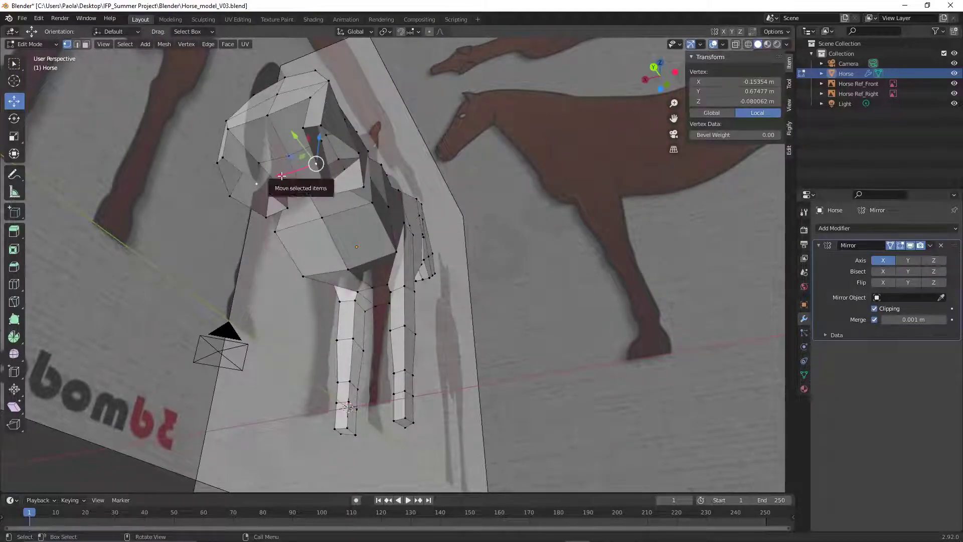
pyautogui.moveTo(284, 175); pyautogui.dragTo(265, 179)
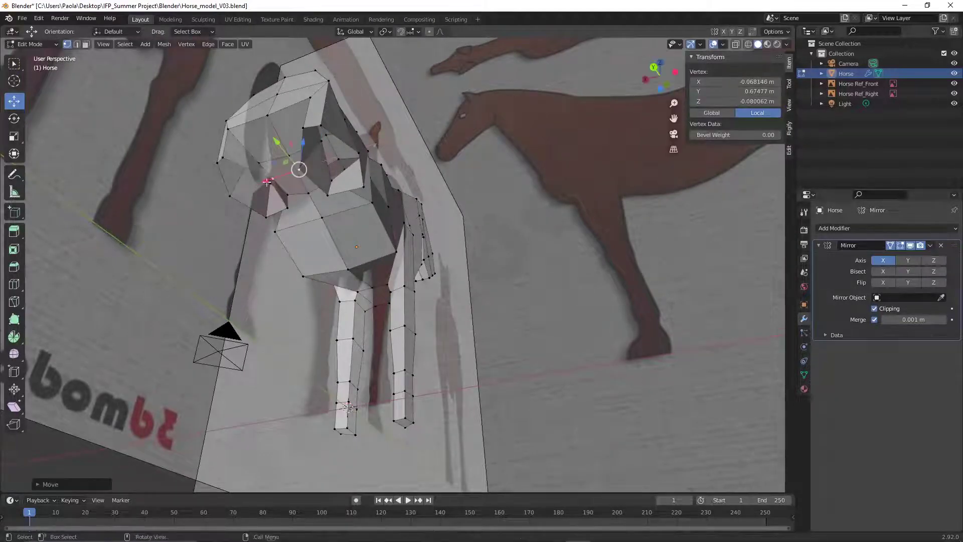
pyautogui.click(567, 239)
pyautogui.moveTo(567, 239); pyautogui.dragTo(485, 298, button='middle')
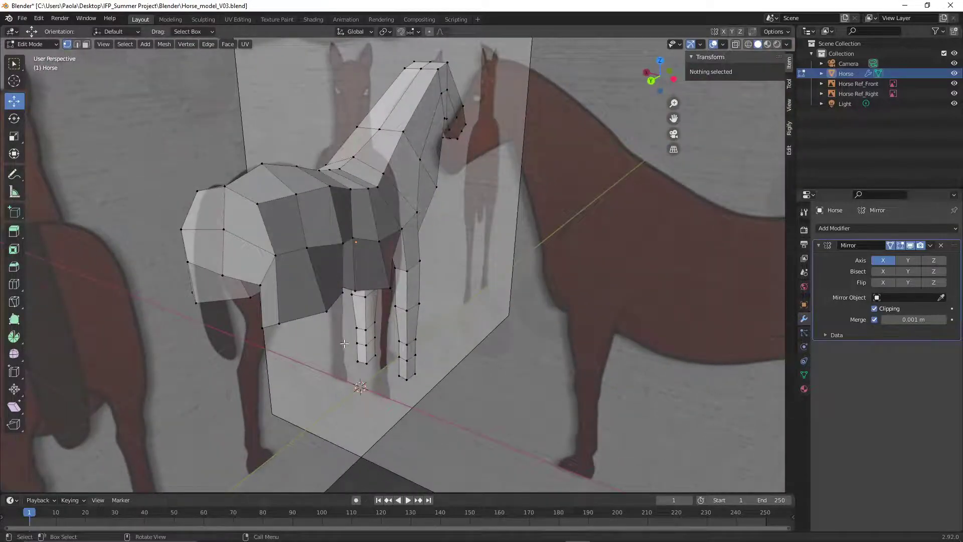
pyautogui.moveTo(344, 343); pyautogui.dragTo(593, 257, button='middle')
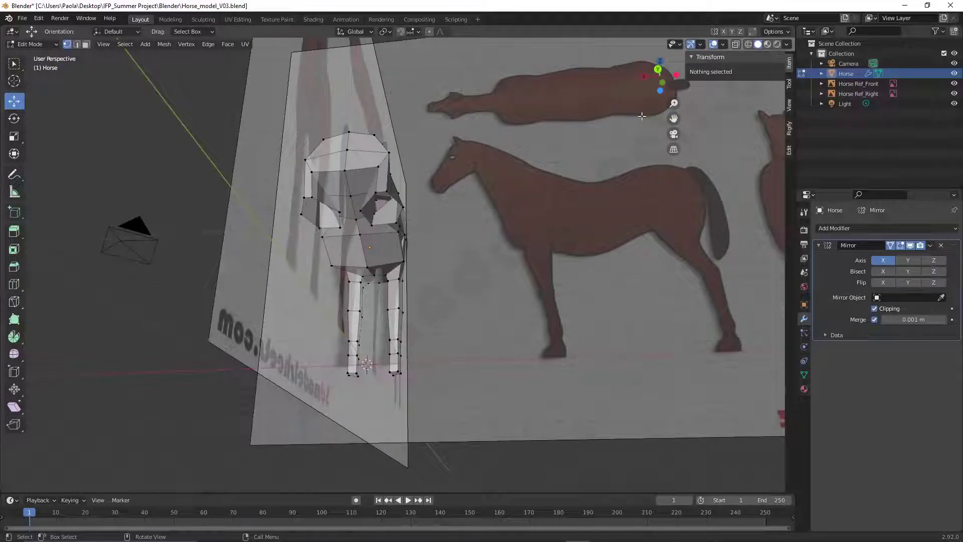
# Move the middle side vertex of the hindquarters outward along X to about -0.371 m
pyautogui.moveTo(595, 107); pyautogui.dragTo(567, 159, button='middle')
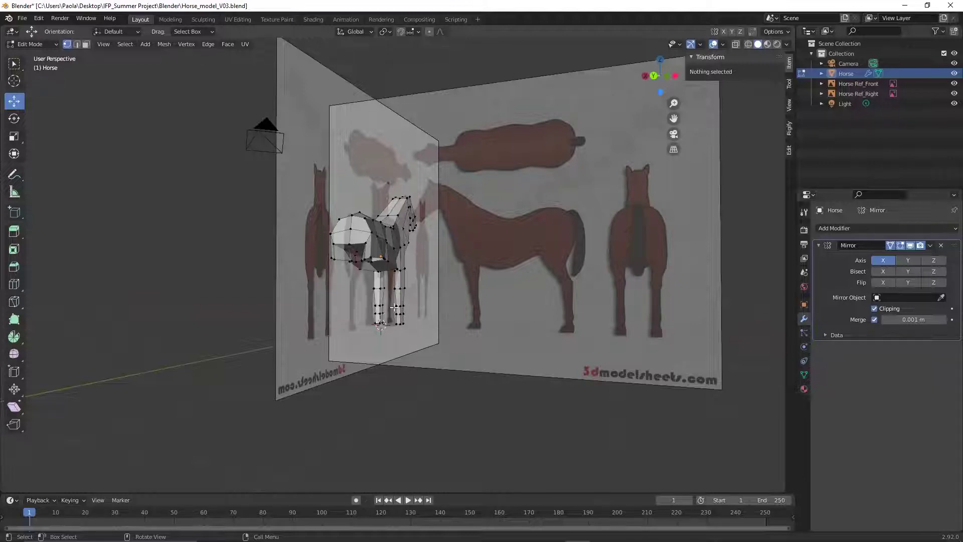
pyautogui.scroll(4, 382, 261)
pyautogui.moveTo(381, 261); pyautogui.dragTo(340, 270, button='middle')
pyautogui.click(312, 201)
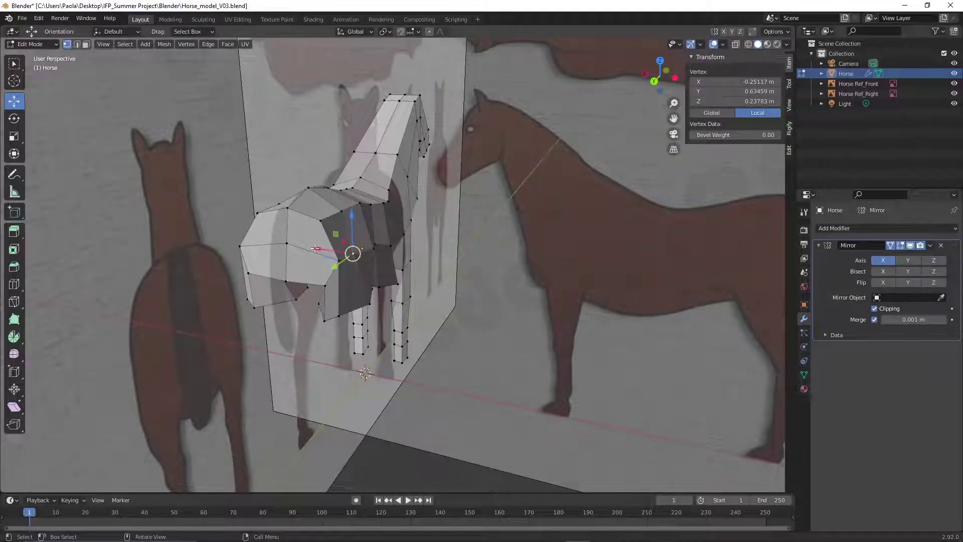
pyautogui.moveTo(316, 249); pyautogui.dragTo(342, 247)
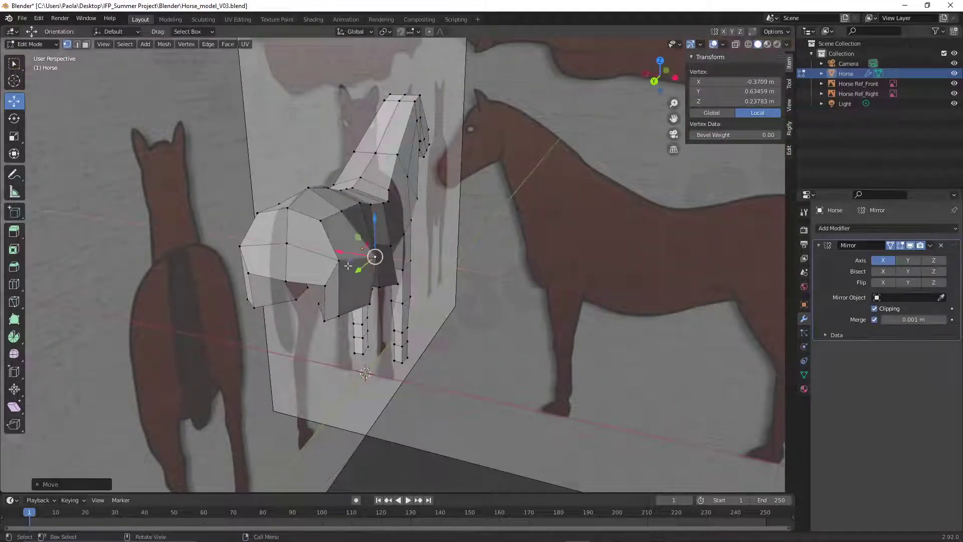
pyautogui.click(453, 370)
# Move the centre vertex at the back of the rump backward and up, to about Y 0.885 m and Z 0.344 m
pyautogui.moveTo(347, 375); pyautogui.dragTo(467, 365, button='middle')
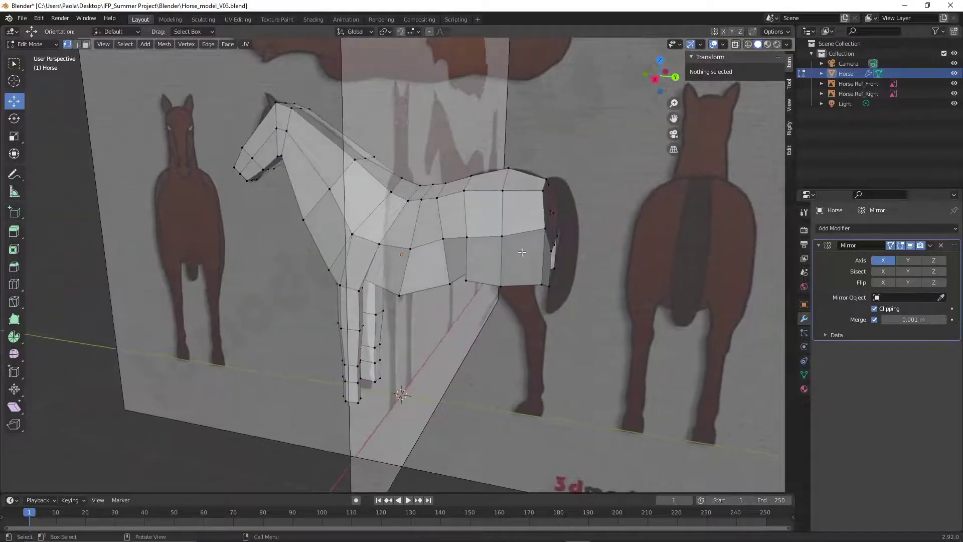
pyautogui.moveTo(522, 252); pyautogui.dragTo(537, 318, button='middle')
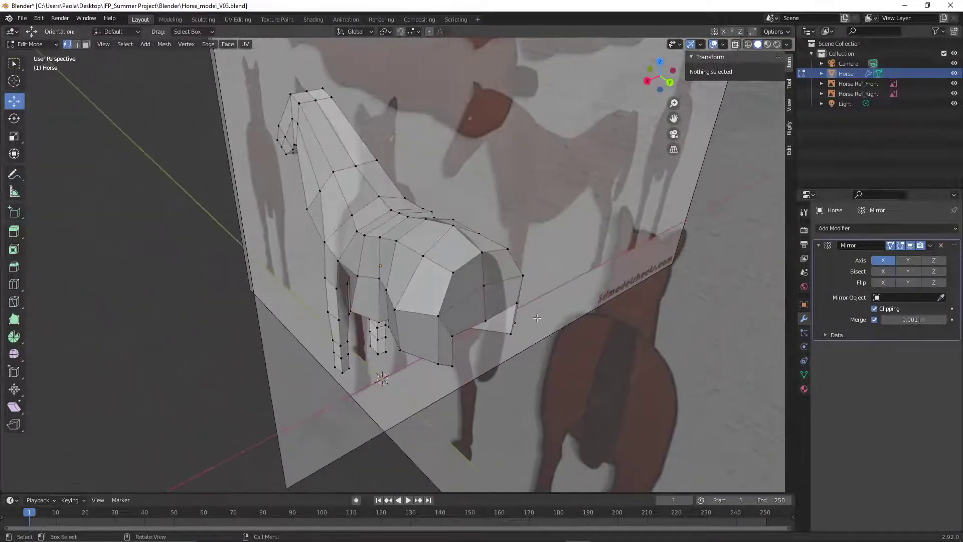
pyautogui.click(488, 286)
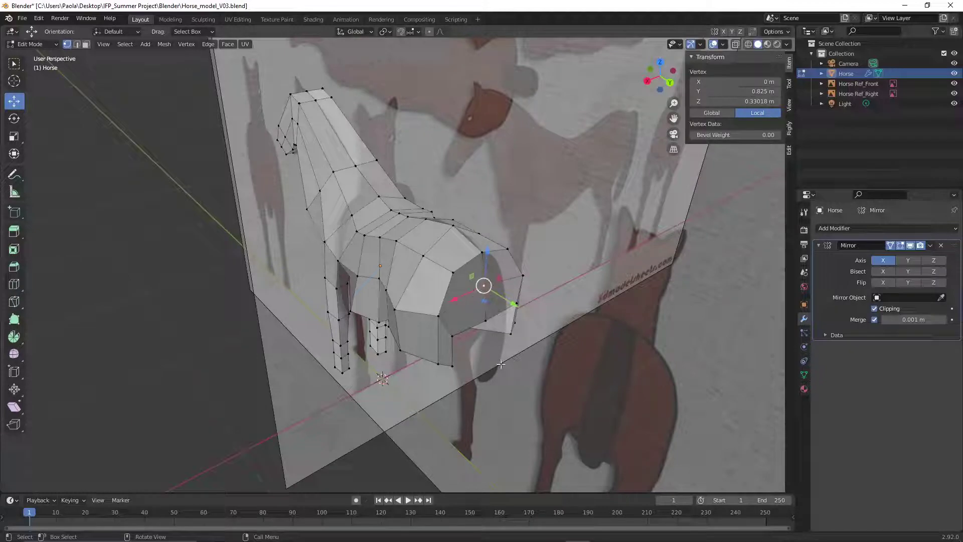
pyautogui.moveTo(509, 360); pyautogui.dragTo(565, 337, button='middle')
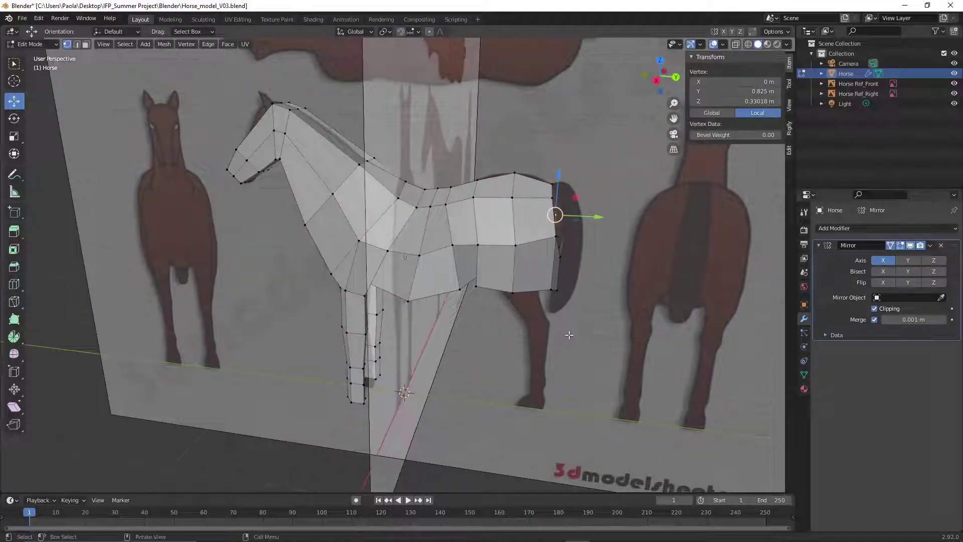
pyautogui.click(110, 44)
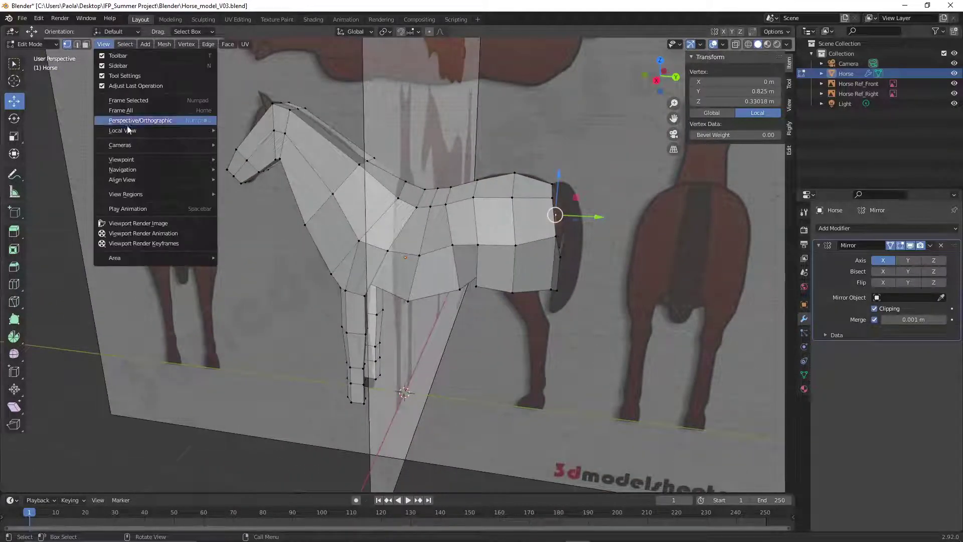
pyautogui.moveTo(146, 159)
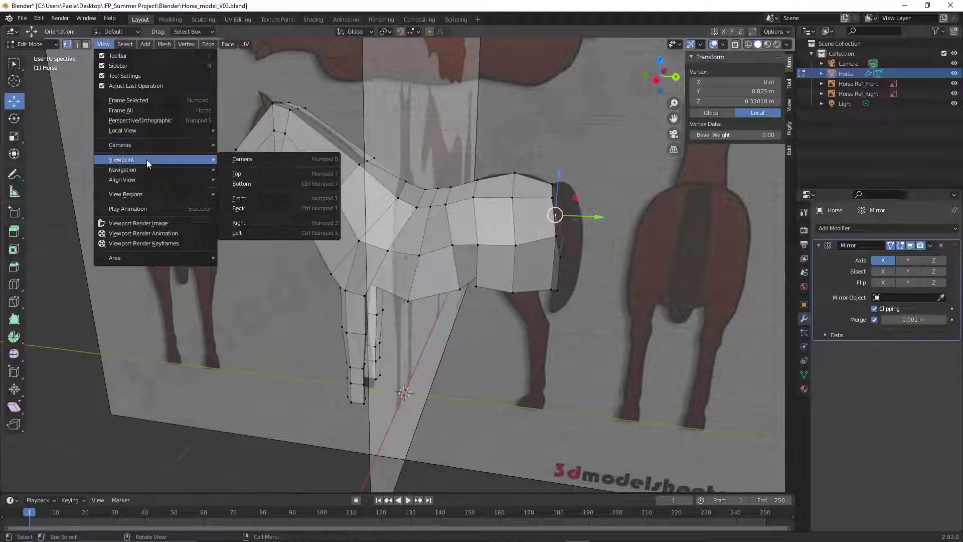
pyautogui.click(260, 223)
pyautogui.moveTo(580, 198); pyautogui.dragTo(590, 197)
pyautogui.moveTo(553, 163); pyautogui.dragTo(552, 158)
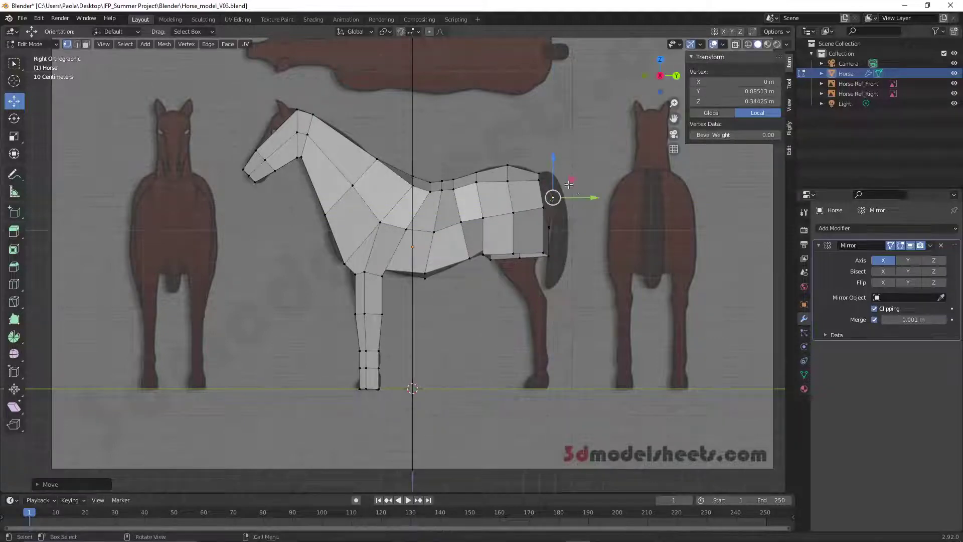
pyautogui.click(616, 164)
# Switch to edge selection and inspect the hindquarters and the open hind leg loops from behind, below and the side
pyautogui.moveTo(591, 200); pyautogui.dragTo(529, 174, button='middle')
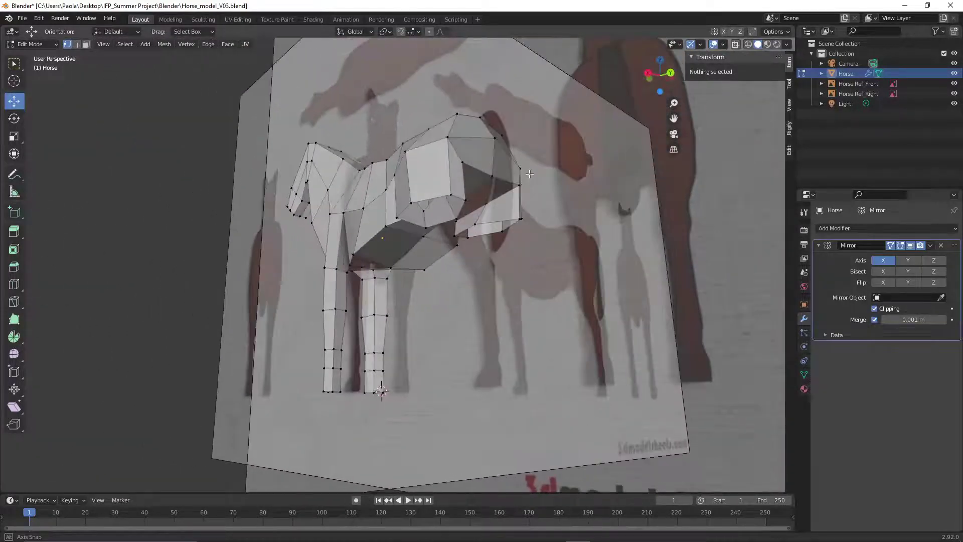
pyautogui.click(77, 44)
pyautogui.moveTo(549, 233); pyautogui.dragTo(391, 212, button='middle')
pyautogui.press('capslock')
pyautogui.press('capslock')
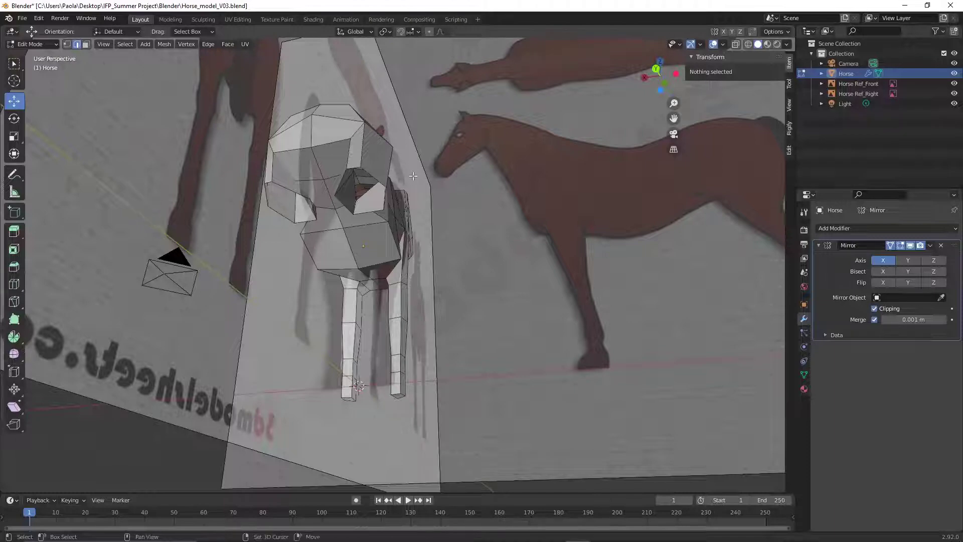
pyautogui.scroll(5, 466, 236)
pyautogui.moveTo(472, 243); pyautogui.dragTo(444, 221, button='middle')
pyautogui.scroll(-3, 447, 221)
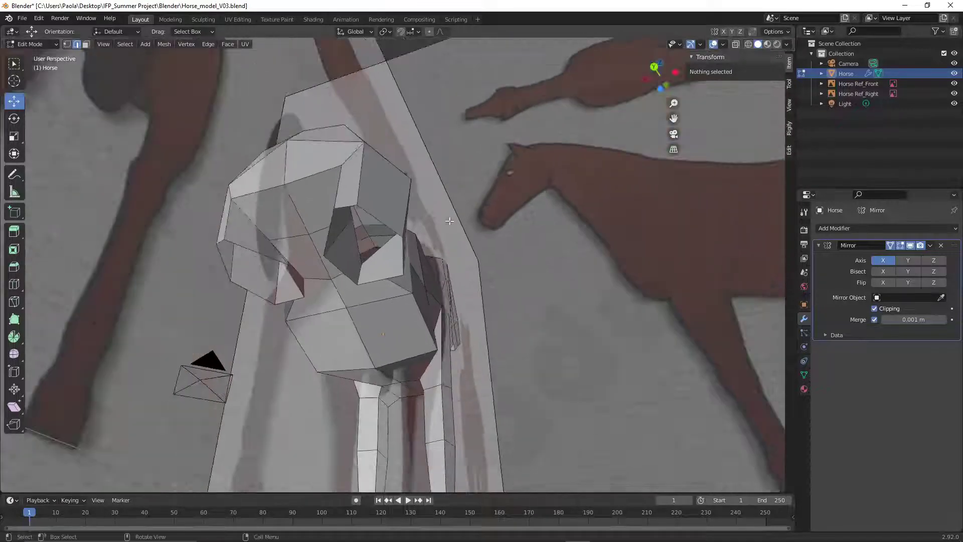
pyautogui.moveTo(522, 220); pyautogui.dragTo(447, 275, button='middle')
pyautogui.scroll(-2, 447, 276)
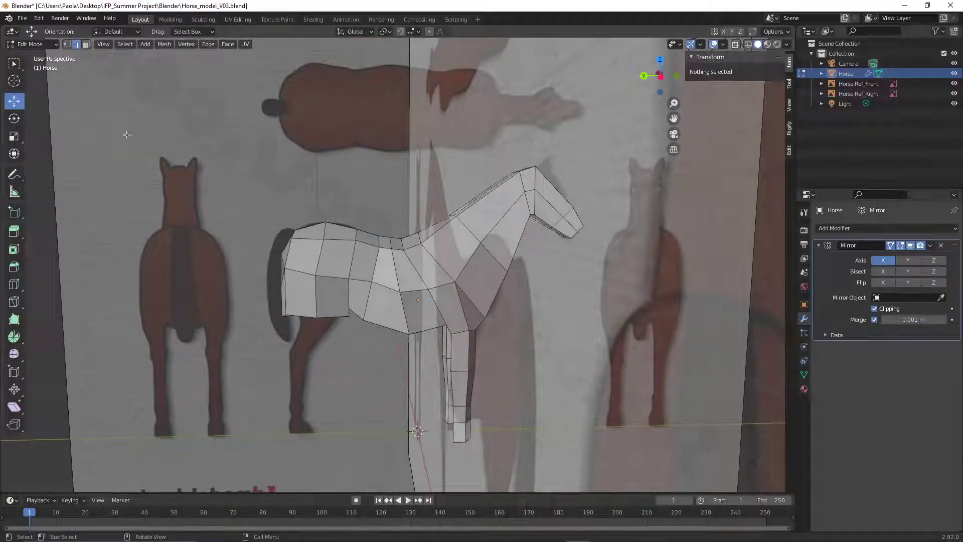
# Save the file as a new version named Horse_model_V04.blend
pyautogui.click(22, 18)
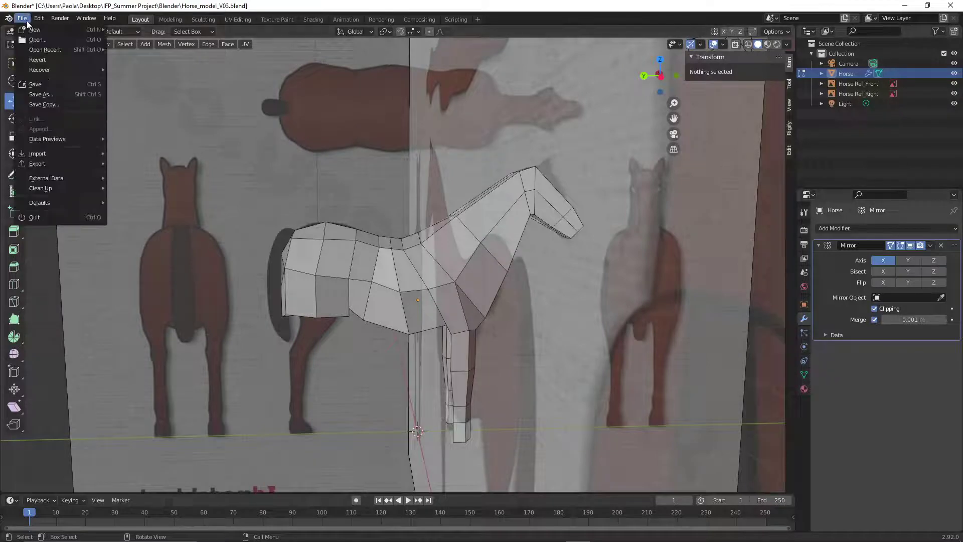
pyautogui.click(55, 97)
pyautogui.click(389, 432)
pyautogui.click(392, 433)
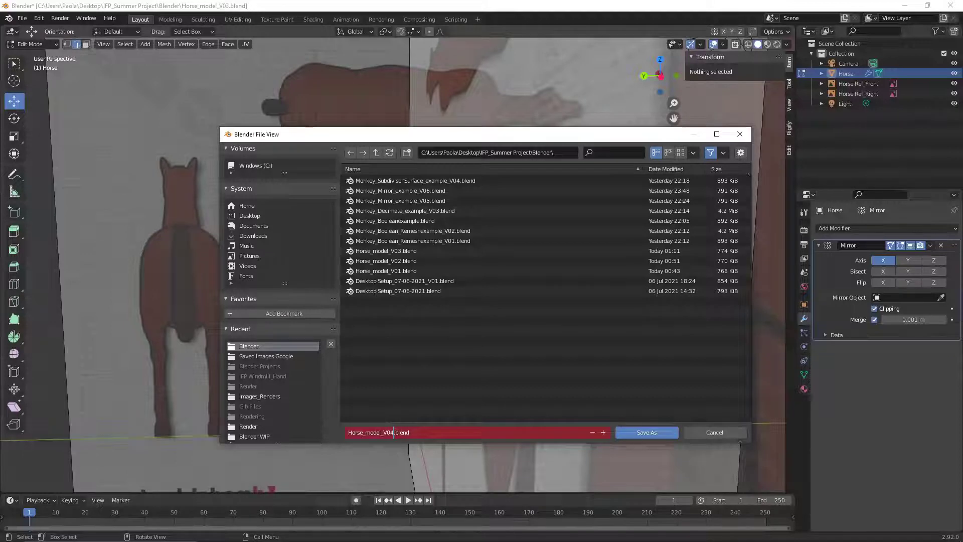
pyautogui.write('4')
pyautogui.press('Return')
pyautogui.click(633, 432)
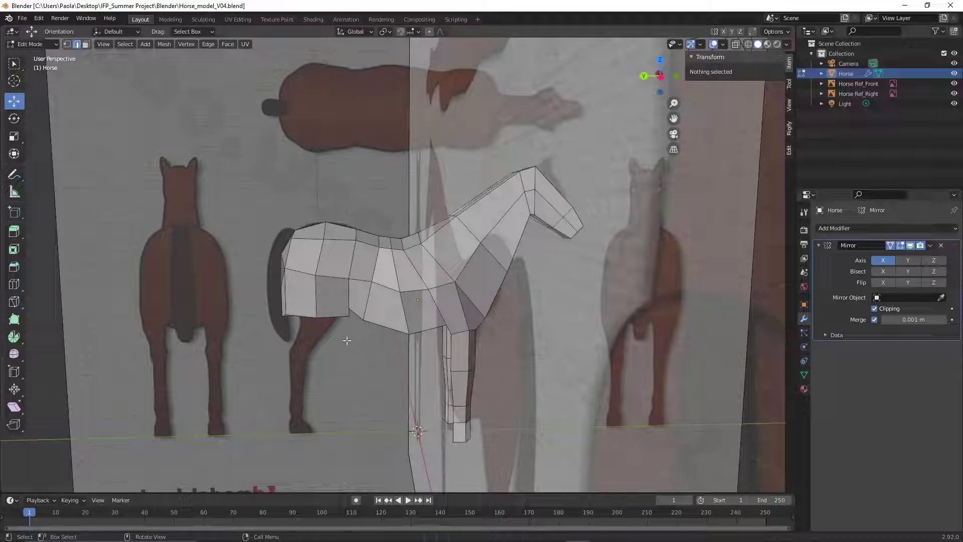
# Select the six edges around the lower opening of the hind leg
pyautogui.moveTo(401, 366); pyautogui.dragTo(410, 287, button='middle')
pyautogui.scroll(3, 410, 287)
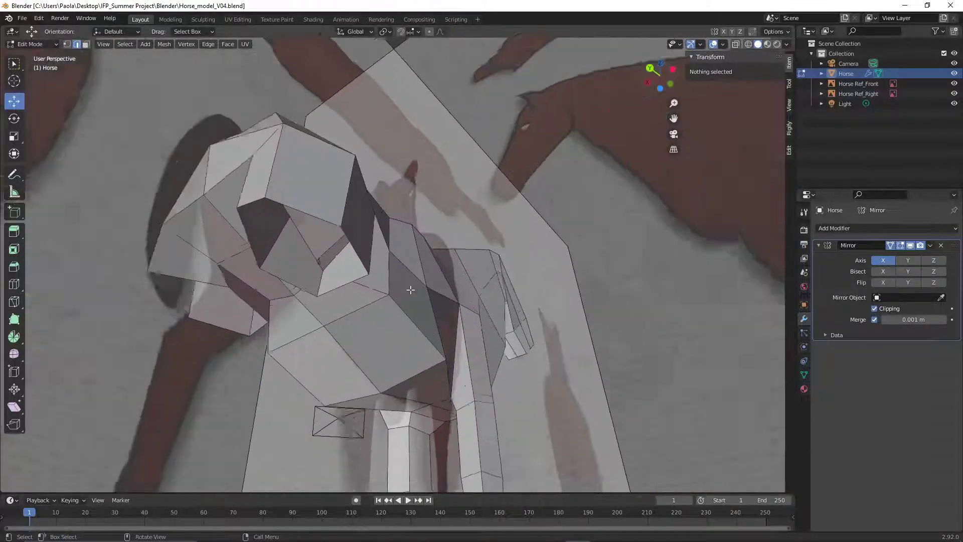
pyautogui.scroll(4, 439, 315)
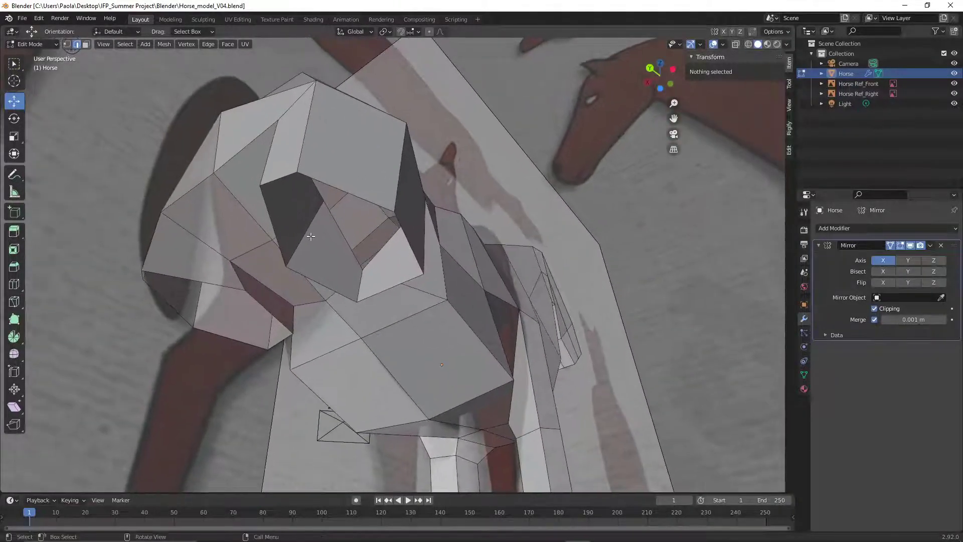
pyautogui.click(273, 211)
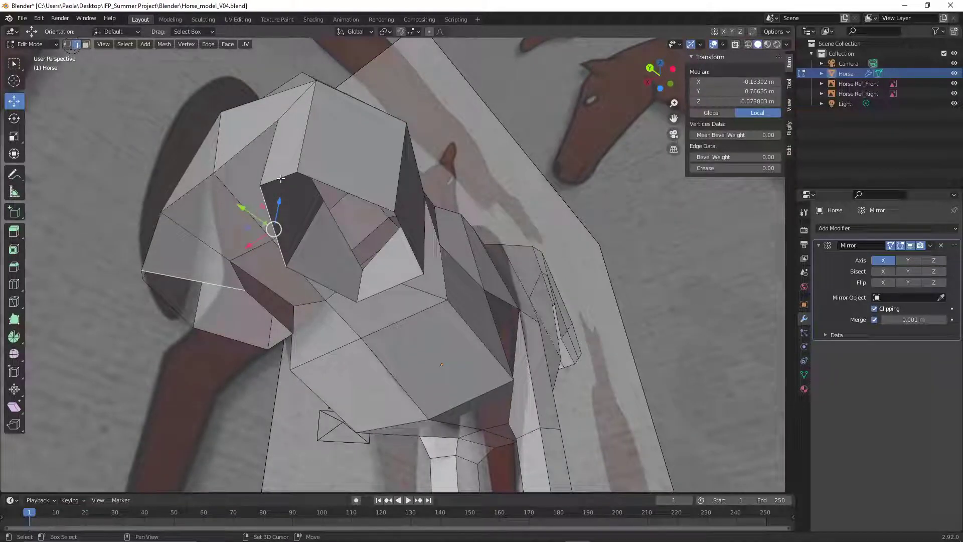
pyautogui.keyDown('shift'); pyautogui.click(355, 196); pyautogui.keyUp('shift')
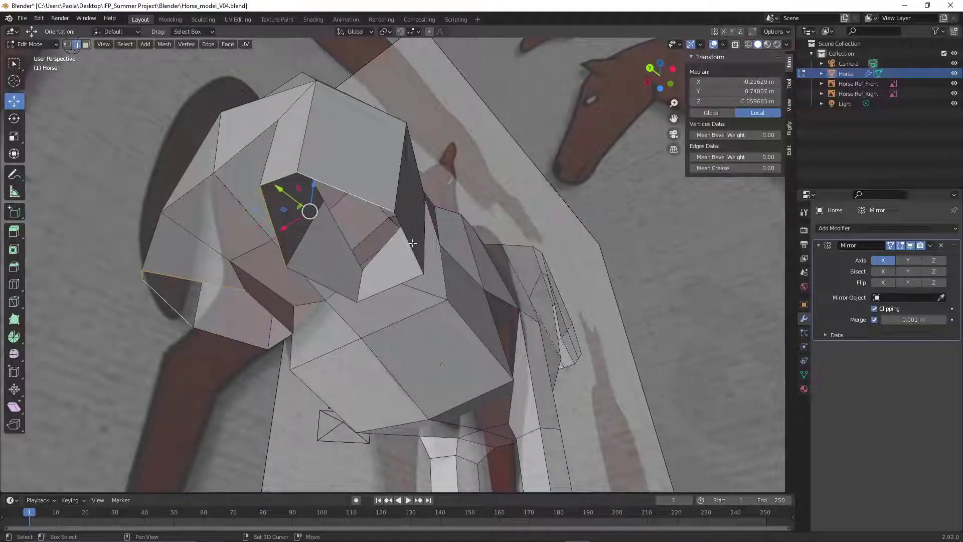
pyautogui.keyDown('shift'); pyautogui.click(412, 243); pyautogui.keyUp('shift')
pyautogui.keyDown('shift'); pyautogui.click(383, 294); pyautogui.keyUp('shift')
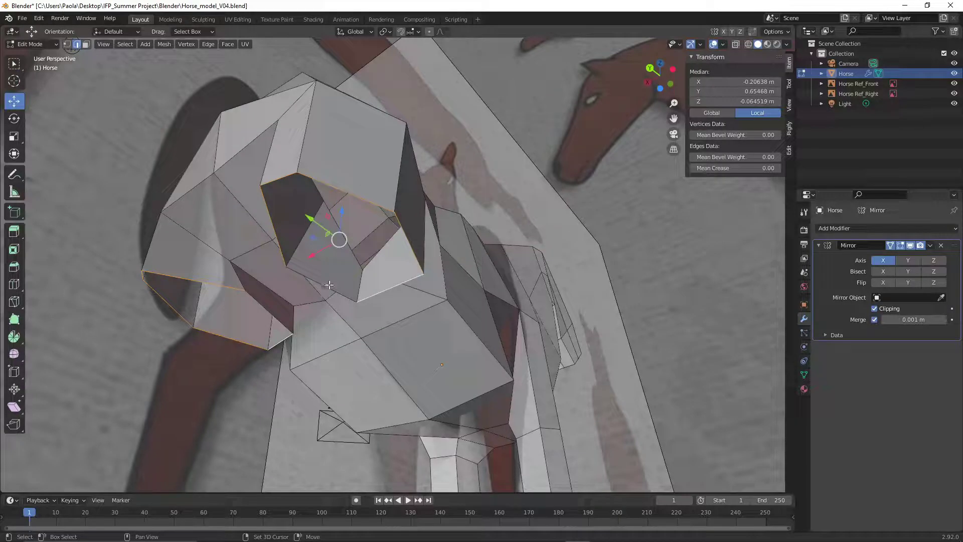
pyautogui.keyDown('shift'); pyautogui.click(329, 285); pyautogui.keyUp('shift')
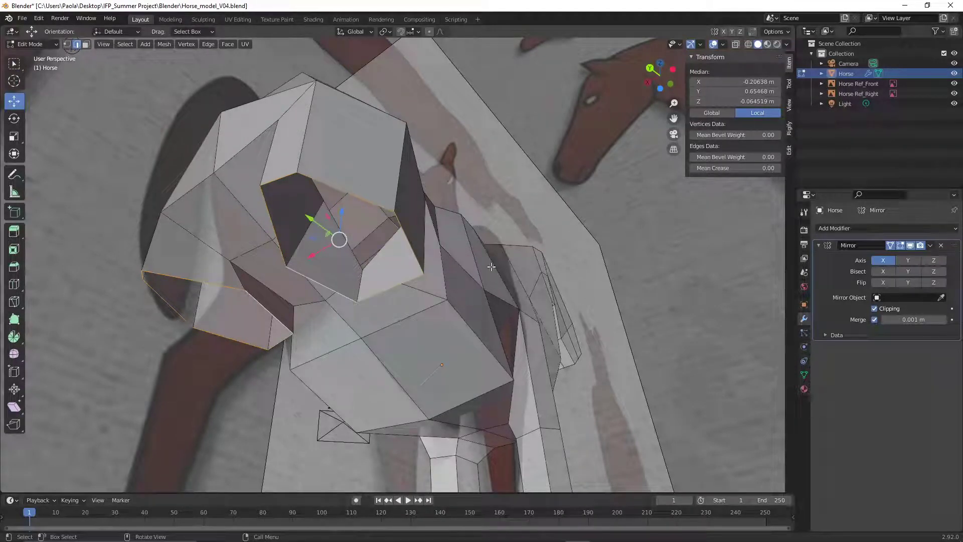
# In the right view, shift the selected loop forward to a median Y of about 0.636 m and flatten it further along Z in wireframe shading
pyautogui.click(106, 46)
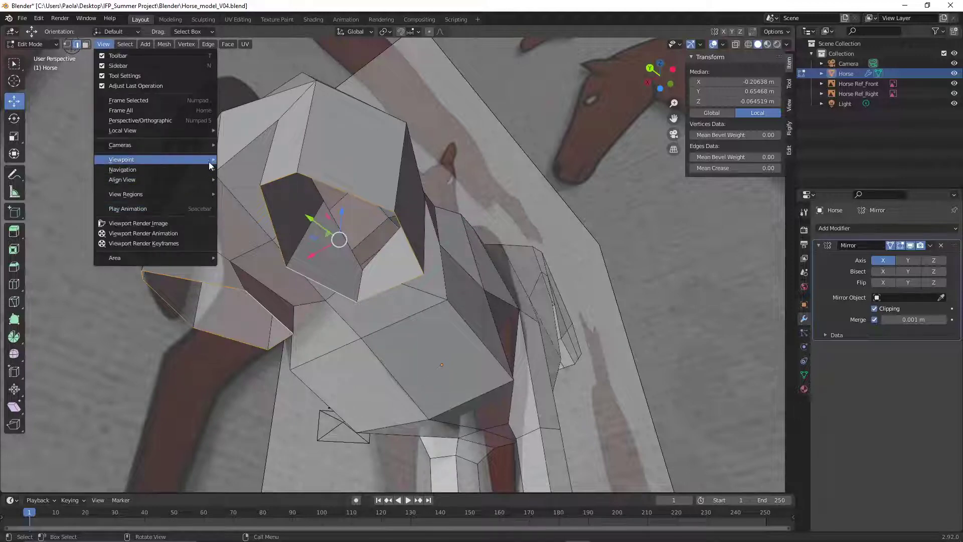
pyautogui.moveTo(209, 163)
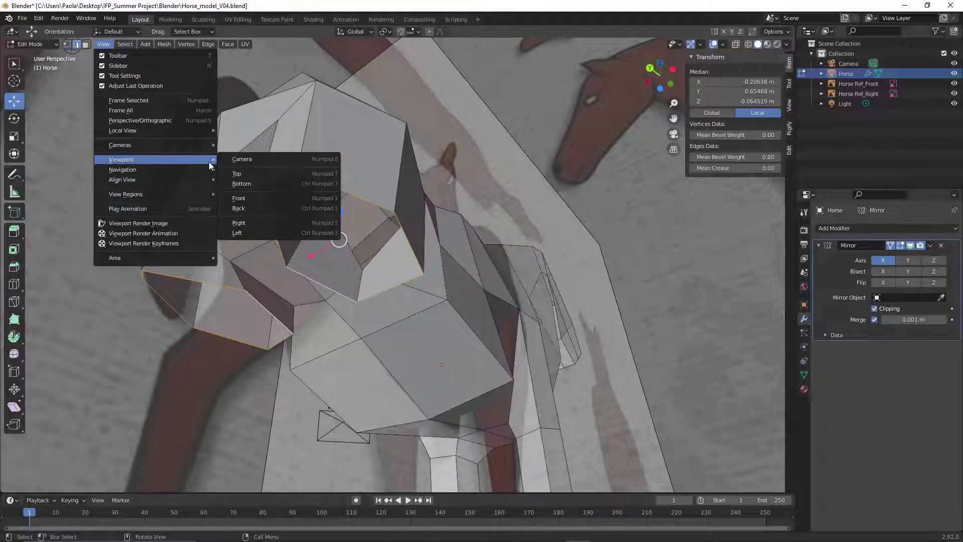
pyautogui.click(259, 222)
pyautogui.scroll(-5, 414, 232)
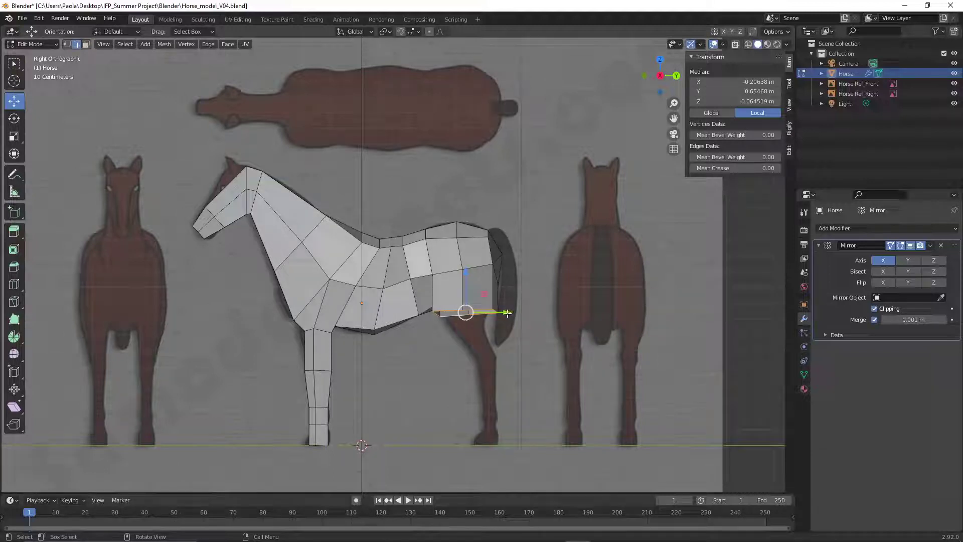
pyautogui.moveTo(507, 313); pyautogui.dragTo(504, 313)
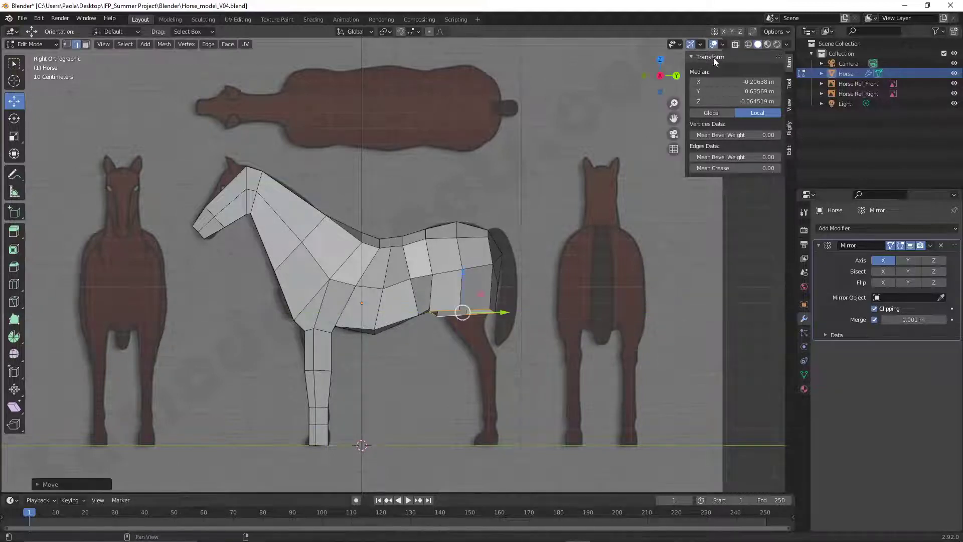
pyautogui.click(748, 45)
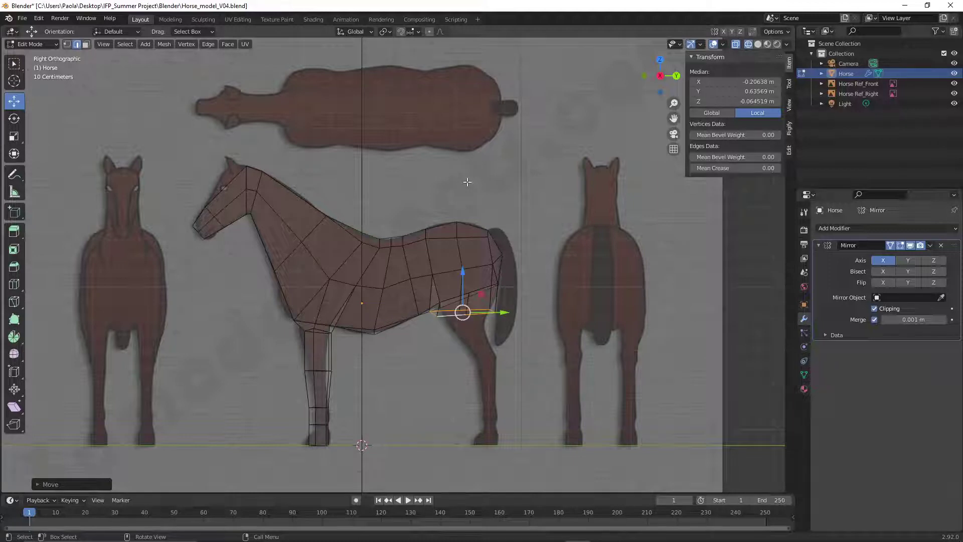
pyautogui.press('s')
pyautogui.press('z')
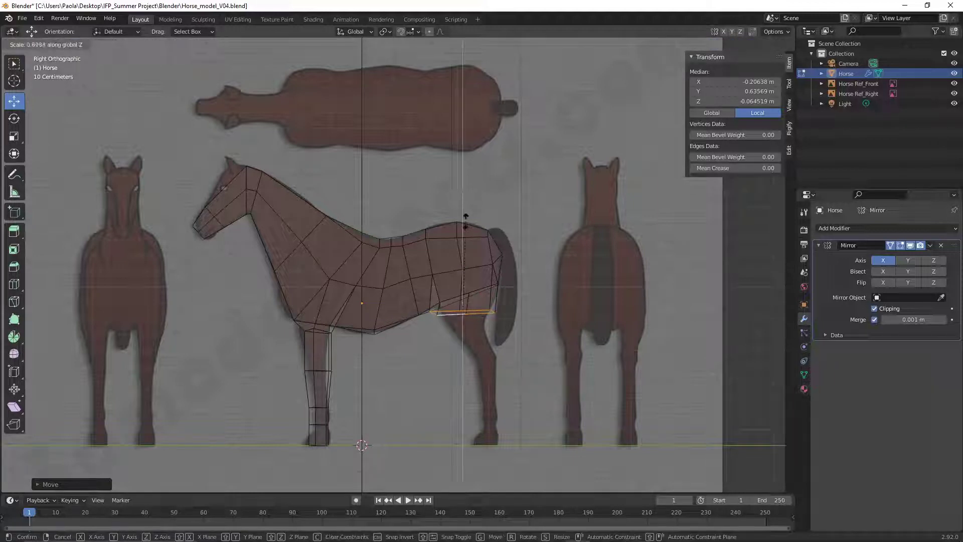
pyautogui.click(465, 251)
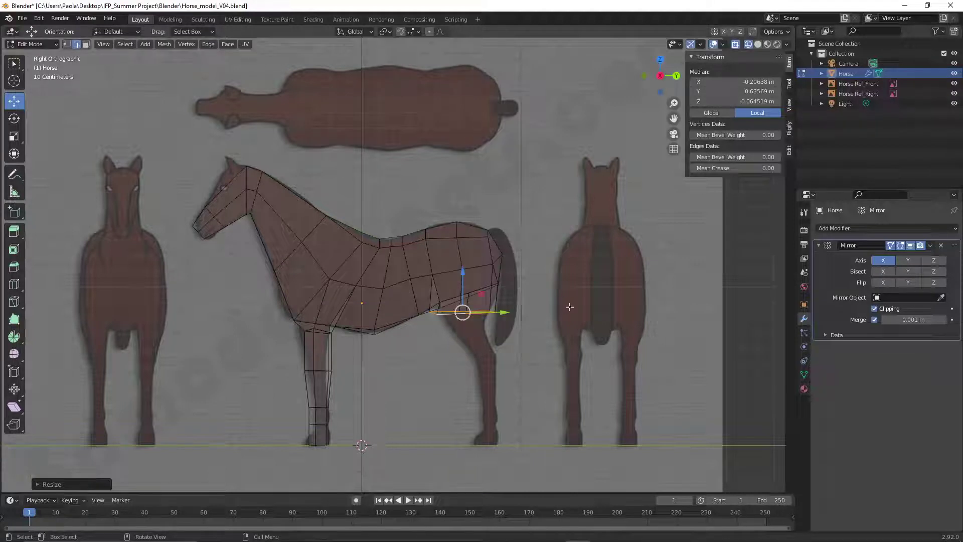
# Scale the leg loop to about 0.75 along Y, shift it back to a median Y of about 0.655 m, and return to solid shading
pyautogui.press('s')
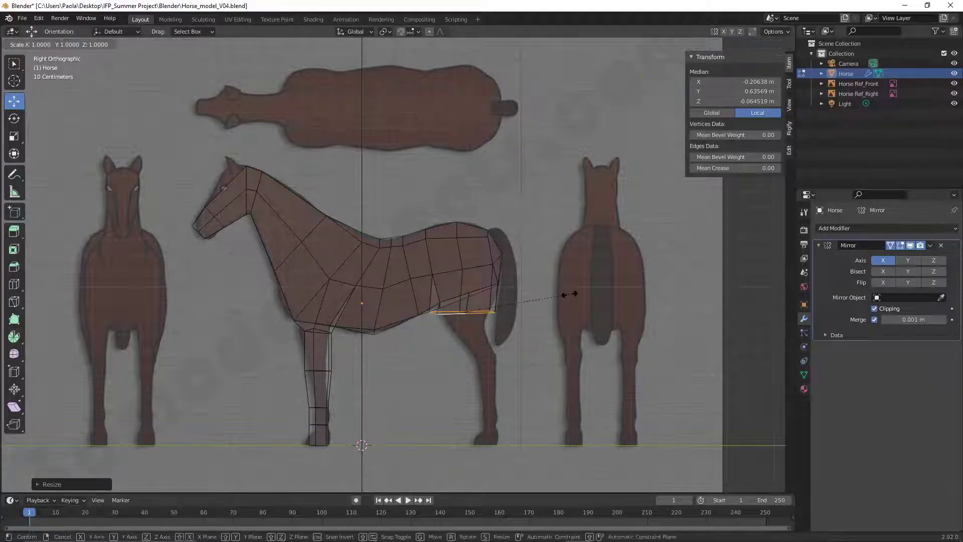
pyautogui.press('y')
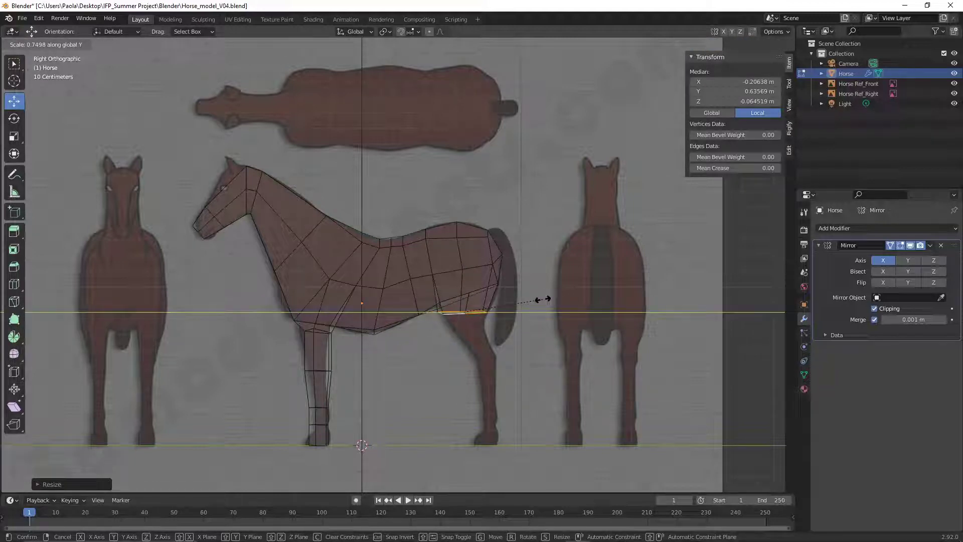
pyautogui.click(542, 299)
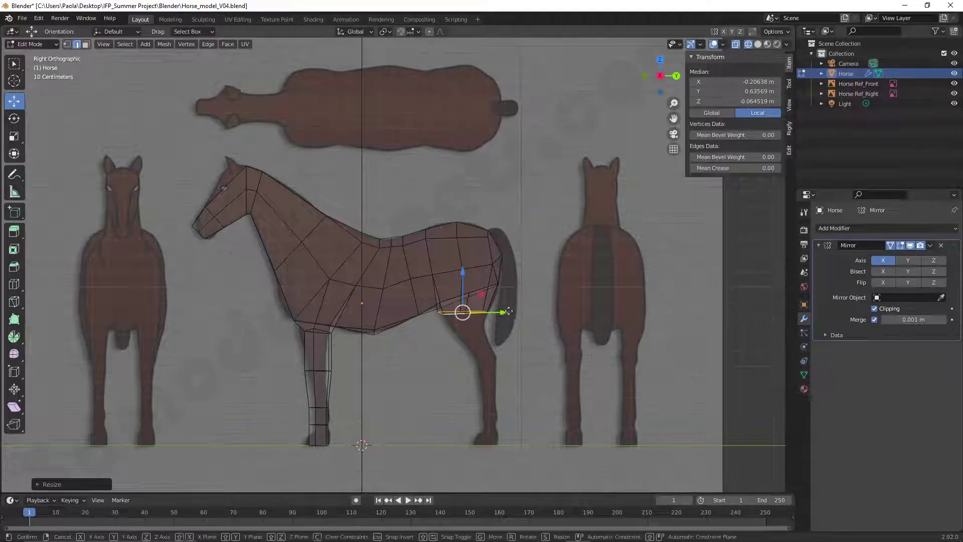
pyautogui.moveTo(507, 312); pyautogui.dragTo(539, 353)
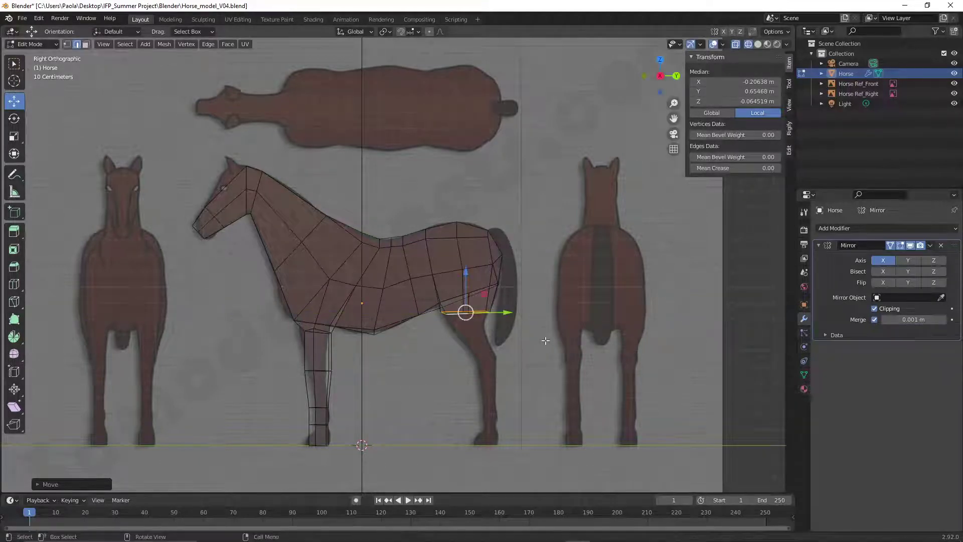
pyautogui.hotkey('alt', 'a')
pyautogui.hotkey('shift', 'z')
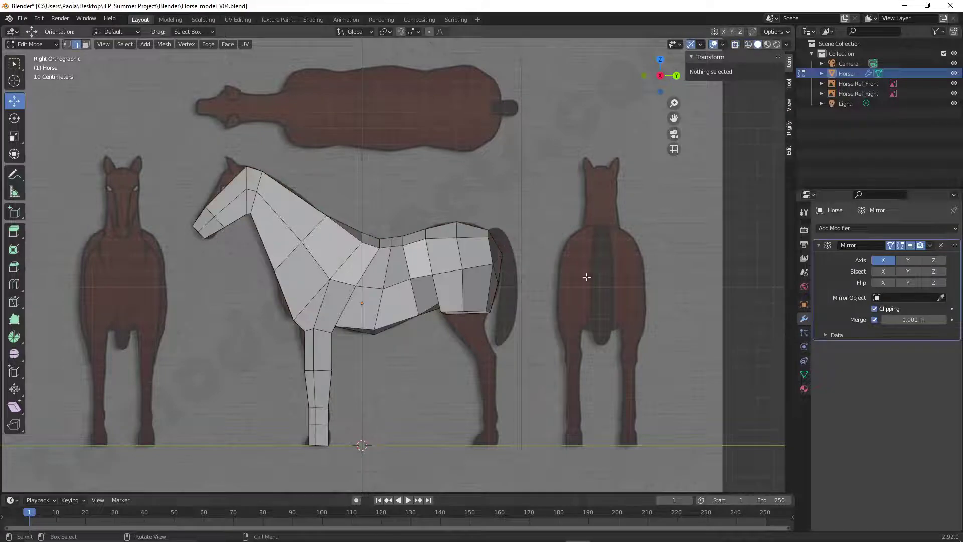
# Move the inner vertex above the hind leg opening toward the mirror centre along X
pyautogui.moveTo(587, 277)
pyautogui.mouseDown(button='middle')
pyautogui.moveTo(581, 301)
pyautogui.moveTo(429, 310)
pyautogui.moveTo(574, 287)
pyautogui.mouseUp(button='middle')
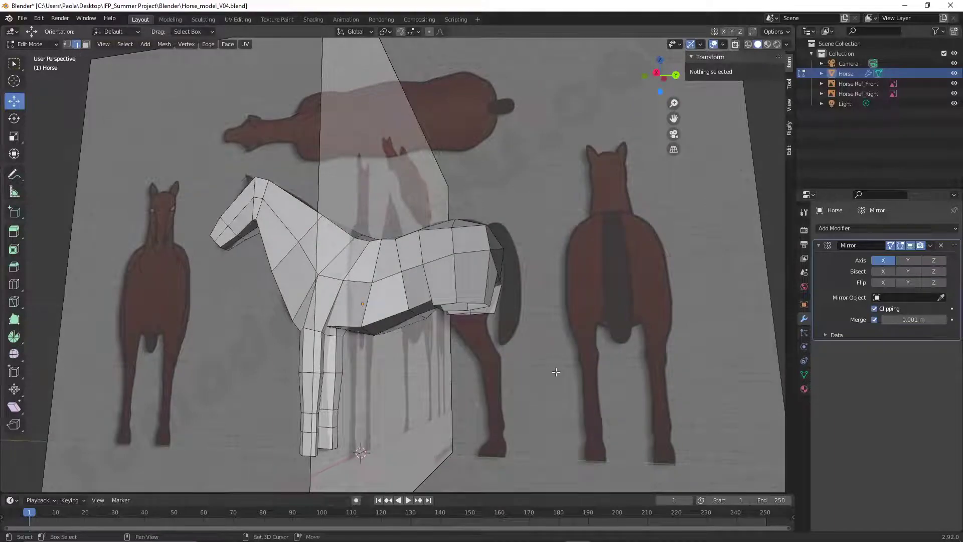
pyautogui.scroll(8, 527, 351)
pyautogui.moveTo(551, 319); pyautogui.dragTo(464, 298, button='middle')
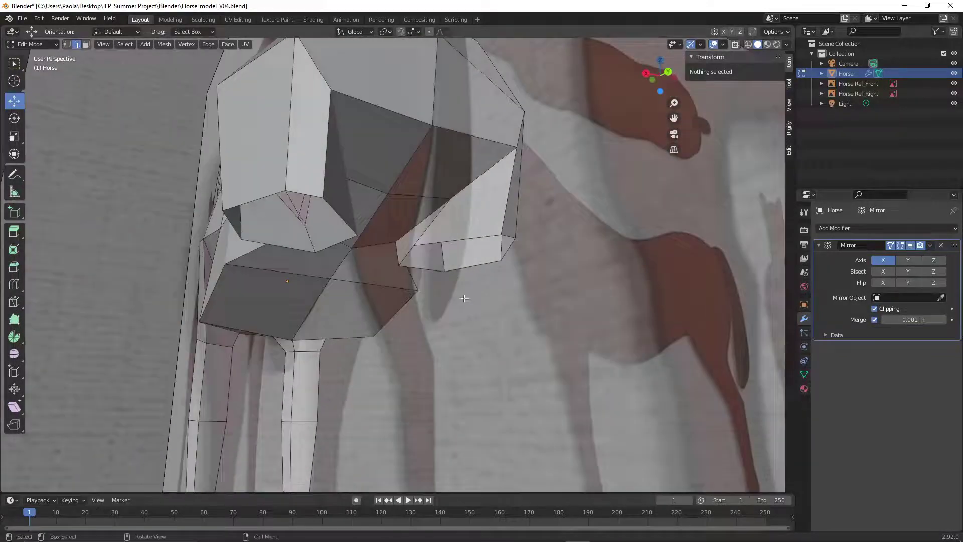
pyautogui.click(452, 200)
pyautogui.moveTo(584, 275); pyautogui.dragTo(480, 270, button='middle')
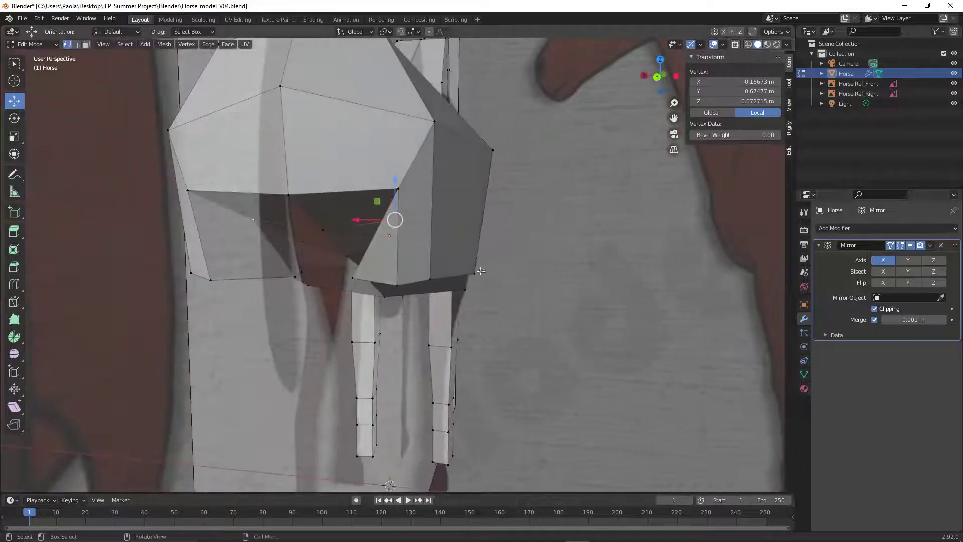
pyautogui.moveTo(349, 227); pyautogui.dragTo(406, 217, button='middle')
pyautogui.moveTo(388, 225); pyautogui.dragTo(359, 221)
pyautogui.moveTo(359, 221)
pyautogui.mouseDown(button='middle')
pyautogui.moveTo(407, 293)
pyautogui.moveTo(370, 214)
pyautogui.mouseUp(button='middle')
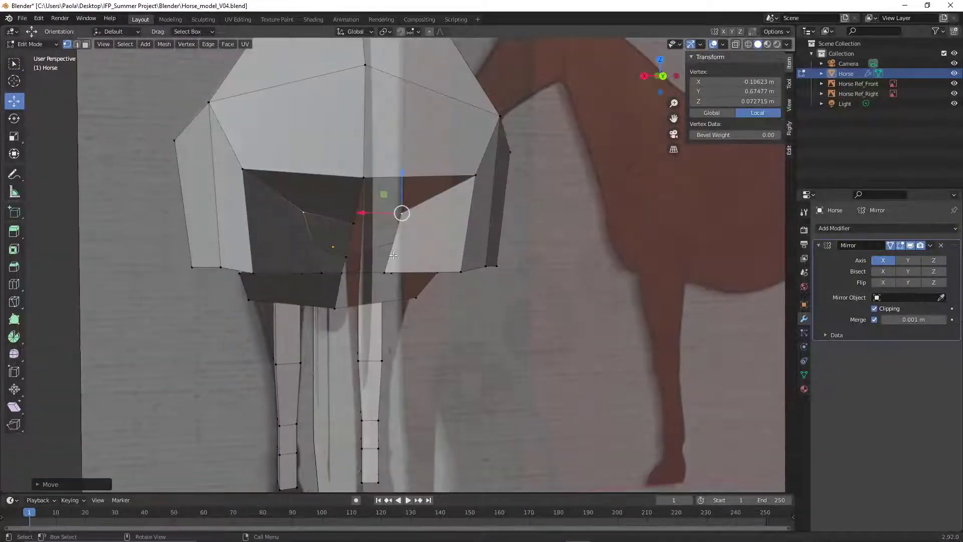
pyautogui.moveTo(359, 215)
pyautogui.mouseDown()
pyautogui.moveTo(314, 214)
pyautogui.moveTo(342, 214)
pyautogui.mouseUp()
pyautogui.click(514, 381)
# Shift the same inner hind leg vertex to X about -0.058 m and lower it to Z about 0.047 m
pyautogui.moveTo(514, 380); pyautogui.dragTo(391, 205, button='middle')
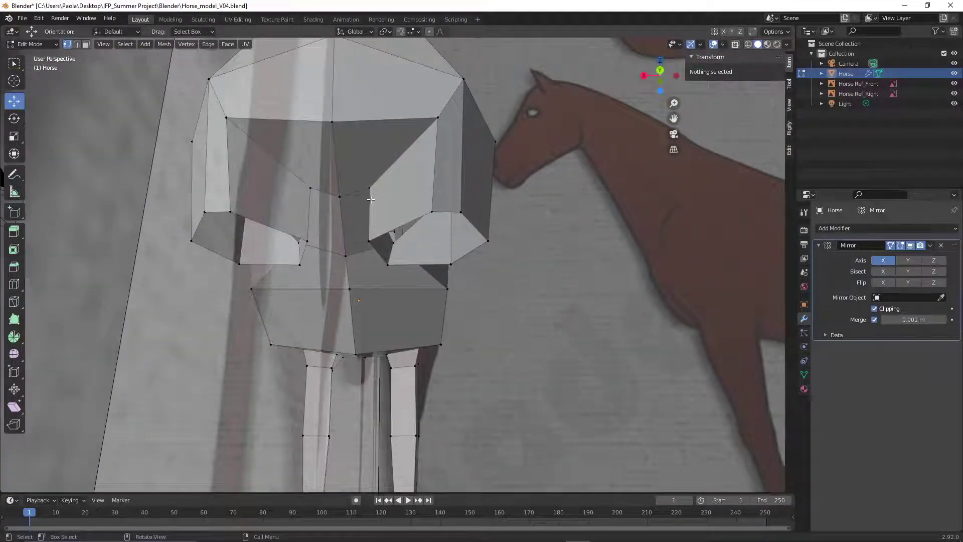
pyautogui.moveTo(563, 369); pyautogui.dragTo(572, 396, button='middle')
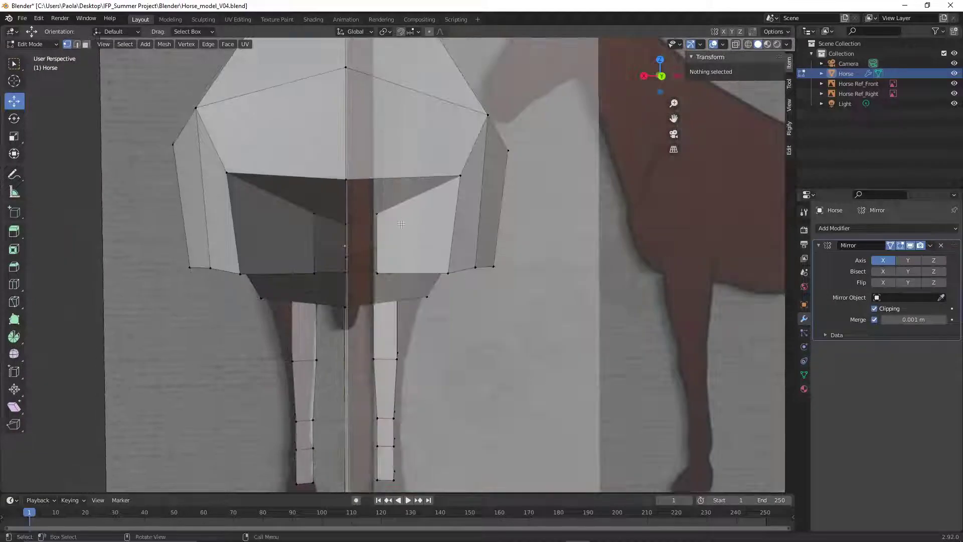
pyautogui.click(379, 207)
pyautogui.moveTo(338, 214); pyautogui.dragTo(332, 213)
pyautogui.moveTo(371, 175); pyautogui.dragTo(371, 185)
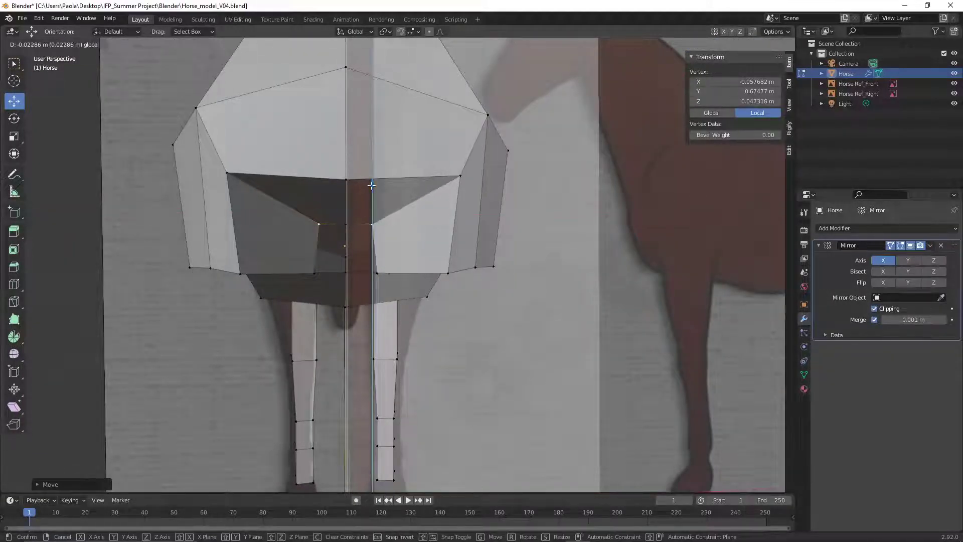
pyautogui.hotkey('alt', 'a')
# Select the full loop of edges around the lower opening of the hind leg in edge select mode
pyautogui.moveTo(370, 221); pyautogui.dragTo(517, 302, button='middle')
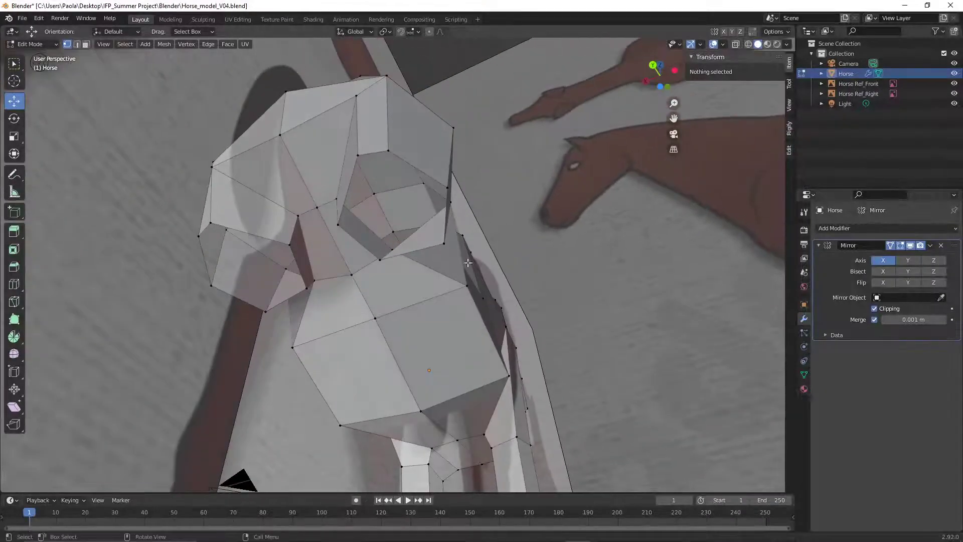
pyautogui.click(76, 44)
pyautogui.keyDown('shift'); pyautogui.click(363, 154); pyautogui.keyUp('shift')
pyautogui.keyDown('shift'); pyautogui.click(373, 152); pyautogui.keyUp('shift')
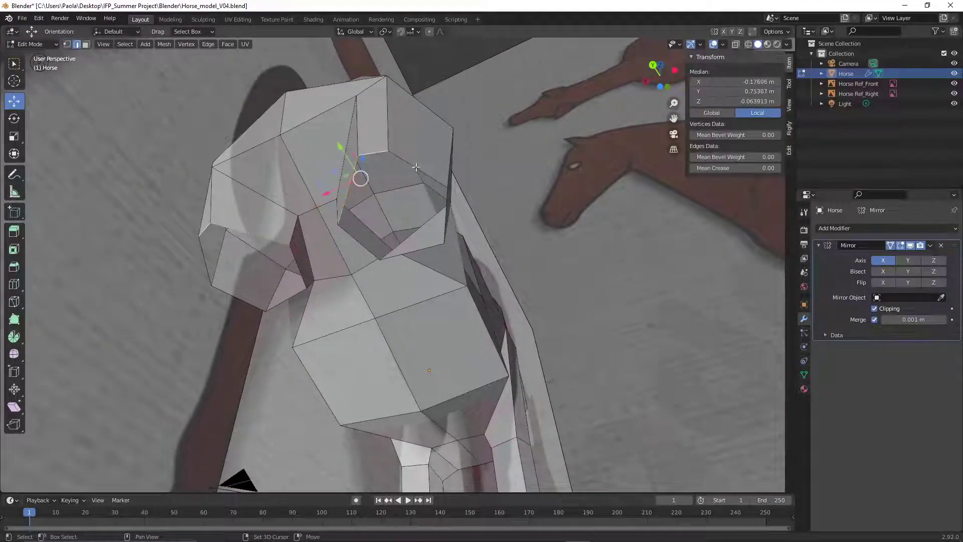
pyautogui.keyDown('shift'); pyautogui.click(415, 170); pyautogui.keyUp('shift')
pyautogui.moveTo(415, 169); pyautogui.dragTo(524, 280, button='middle')
pyautogui.keyDown('shift'); pyautogui.click(471, 230); pyautogui.keyUp('shift')
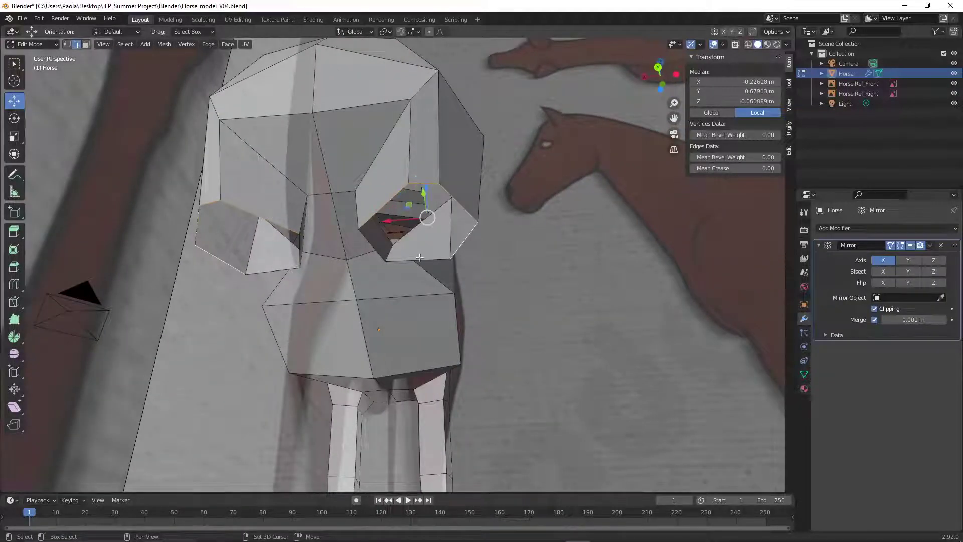
pyautogui.keyDown('shift'); pyautogui.click(430, 262); pyautogui.keyUp('shift')
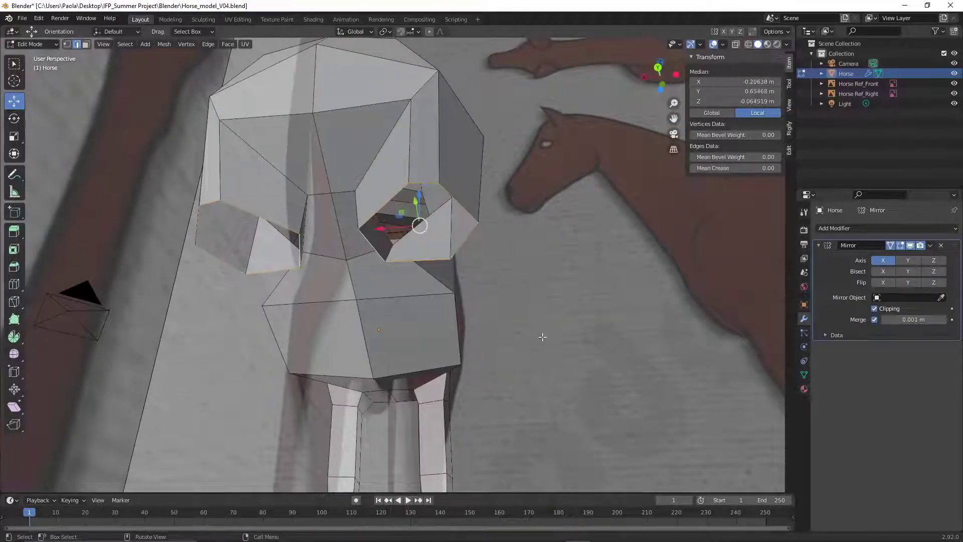
pyautogui.moveTo(543, 337); pyautogui.dragTo(545, 321, button='middle')
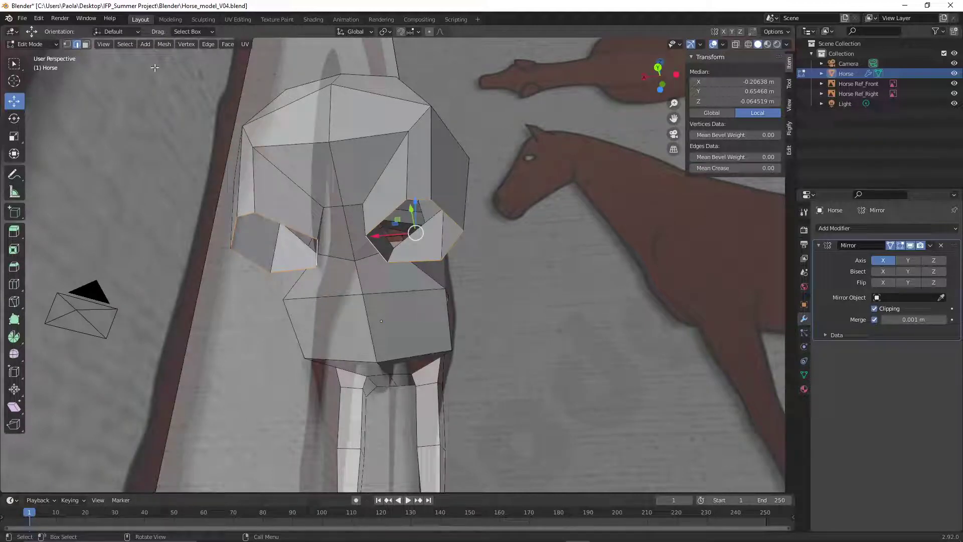
# In the right view with wireframe shading, scale the hind leg opening loop to about 0.958 along Y
pyautogui.click(109, 46)
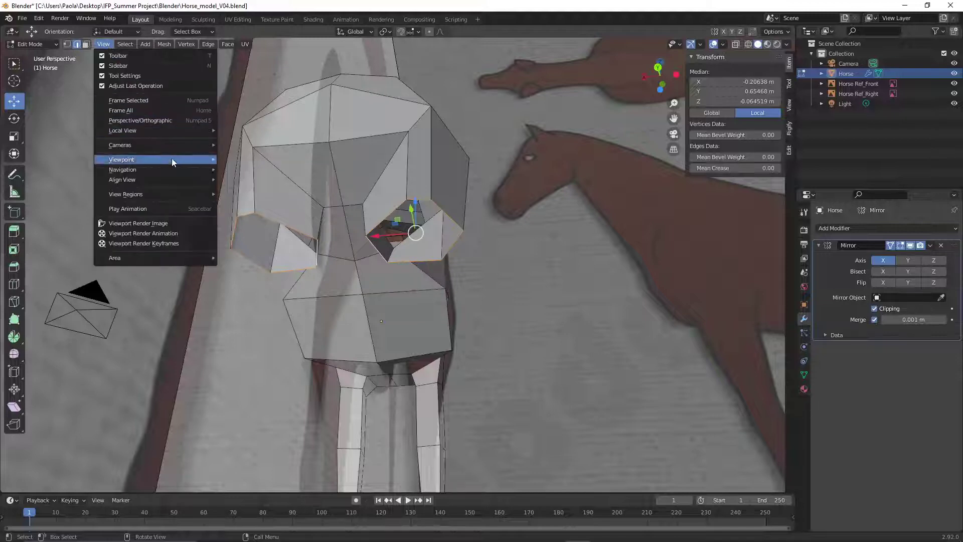
pyautogui.moveTo(173, 160)
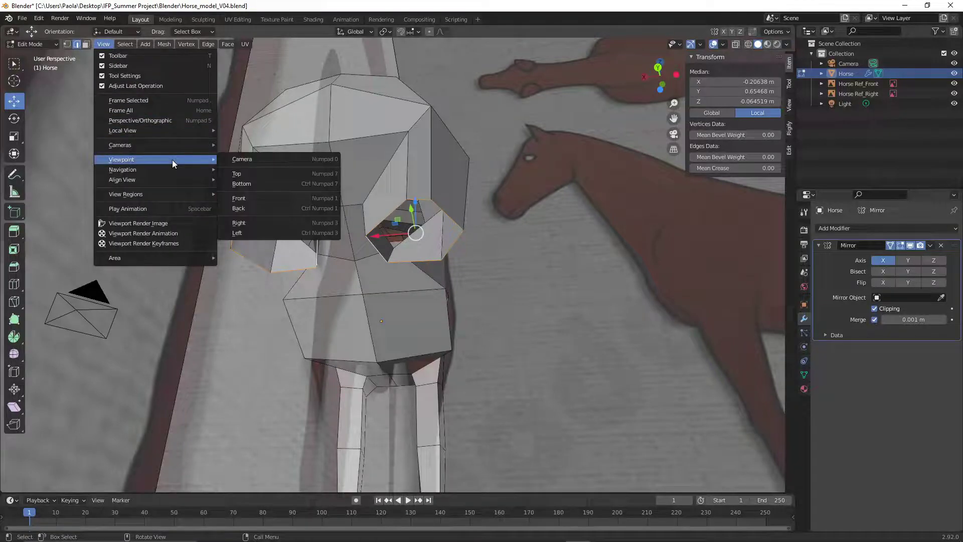
pyautogui.click(261, 222)
pyautogui.scroll(-4, 481, 294)
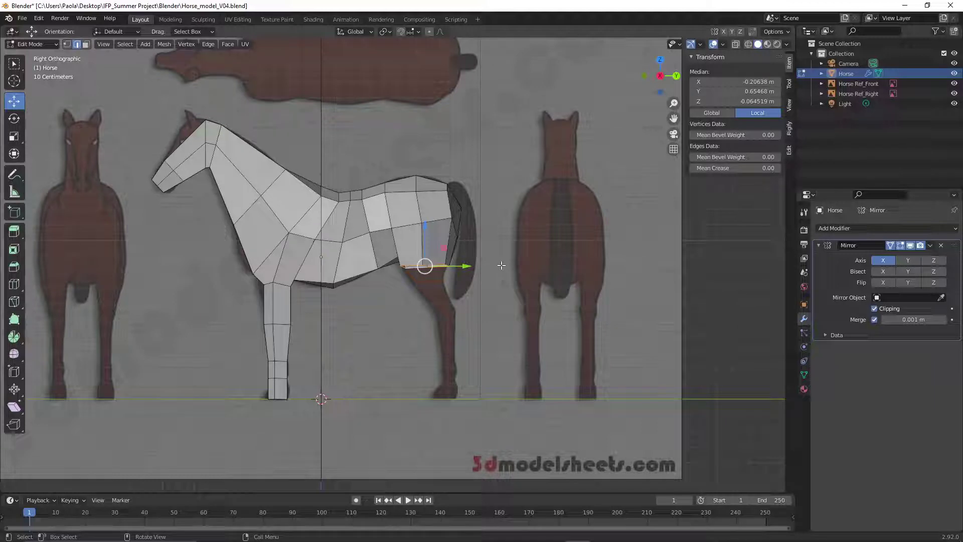
pyautogui.click(748, 44)
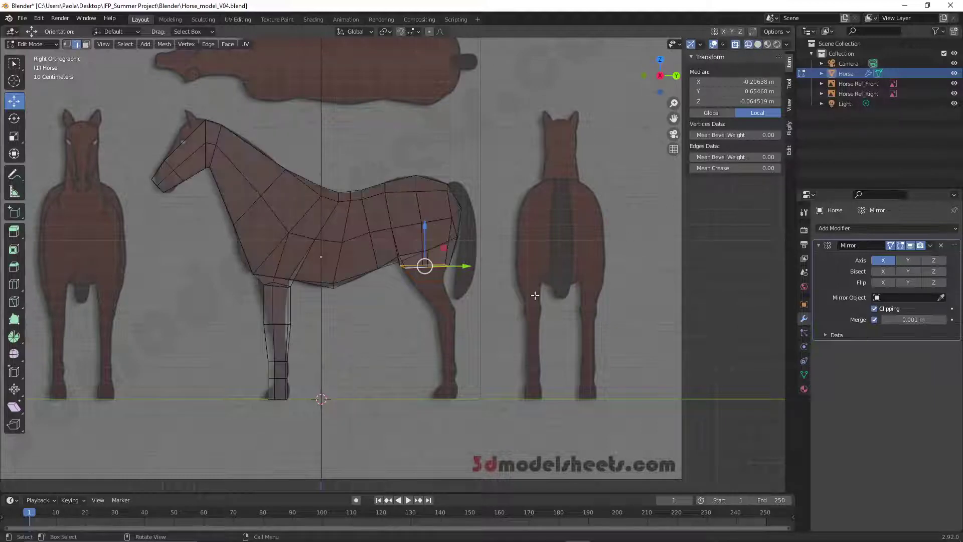
pyautogui.scroll(7, 520, 316)
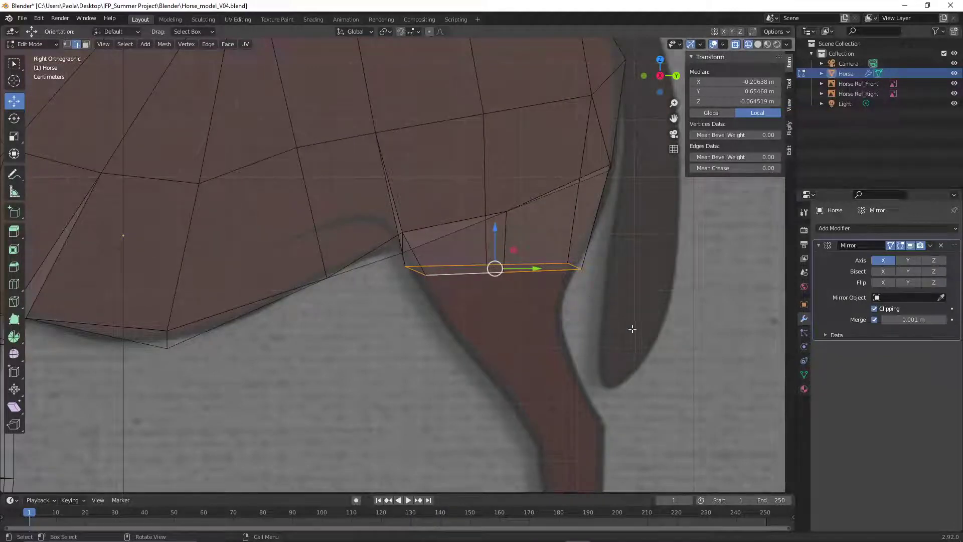
pyautogui.keyDown('shift'); pyautogui.moveTo(648, 342); pyautogui.dragTo(474, 189, button='middle'); pyautogui.keyUp('shift')
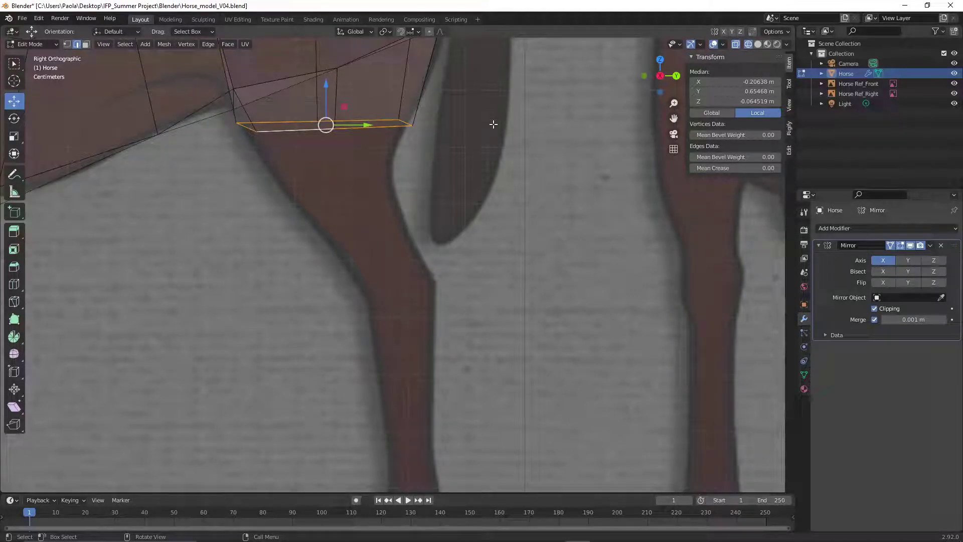
pyautogui.press('s')
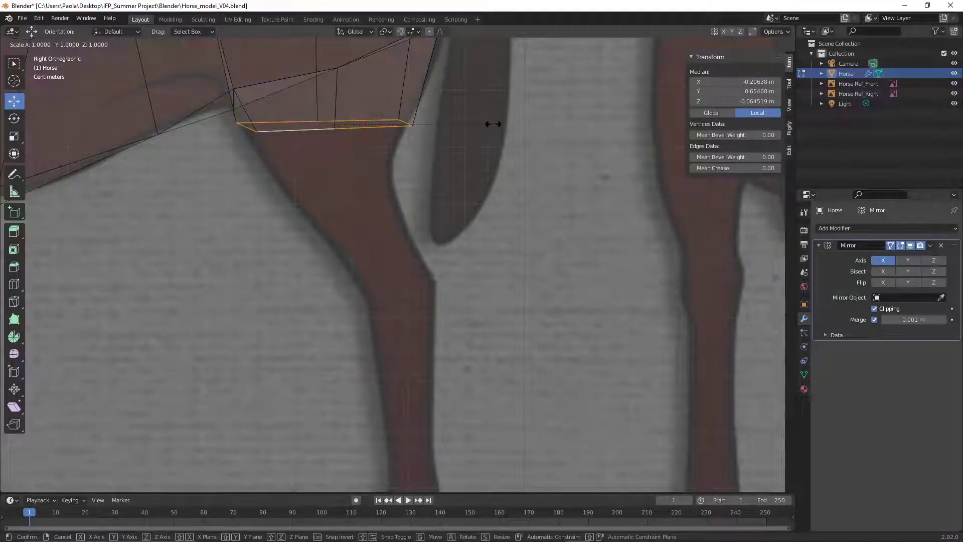
pyautogui.press('y')
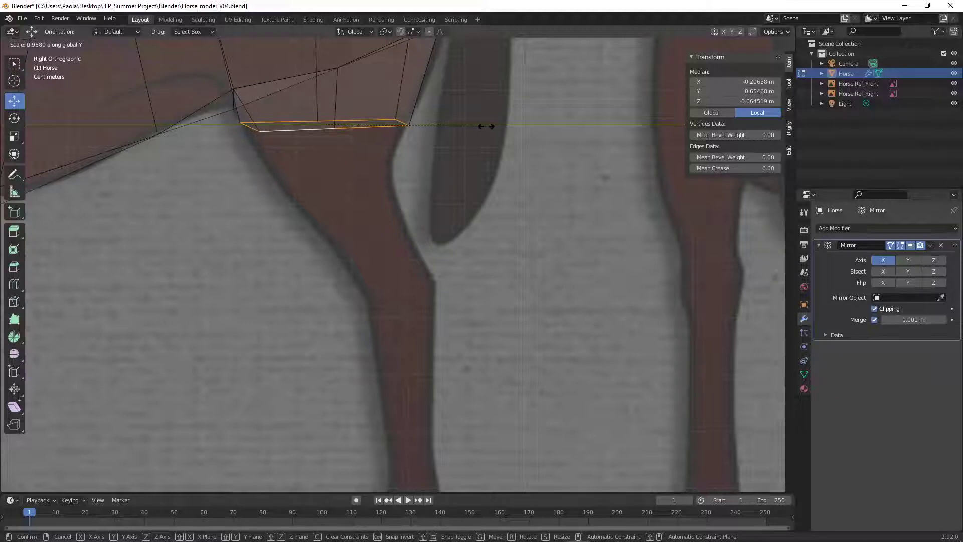
pyautogui.click(485, 126)
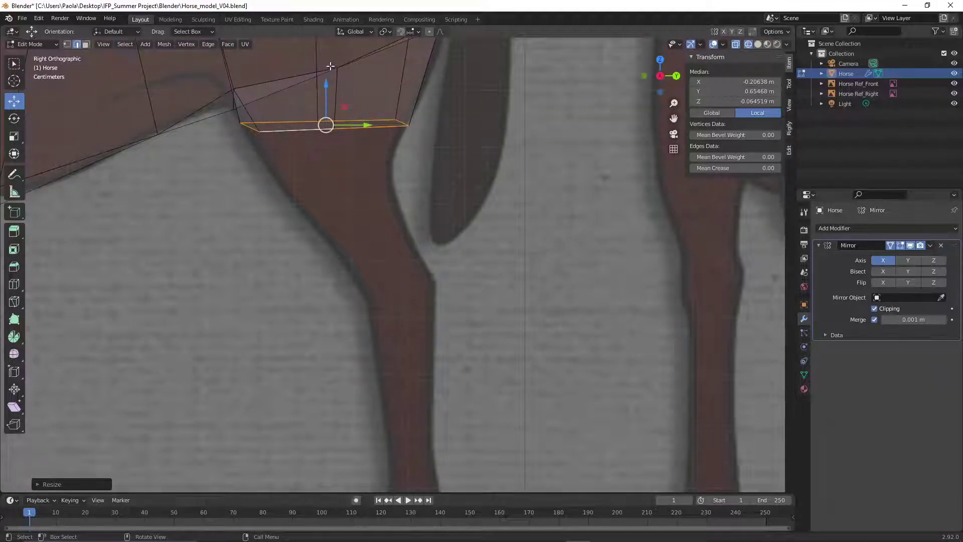
# Extrude the hind leg loop down along Z to a median Z of about -0.155 m and narrow it along Y to fit the reference
pyautogui.press('g')
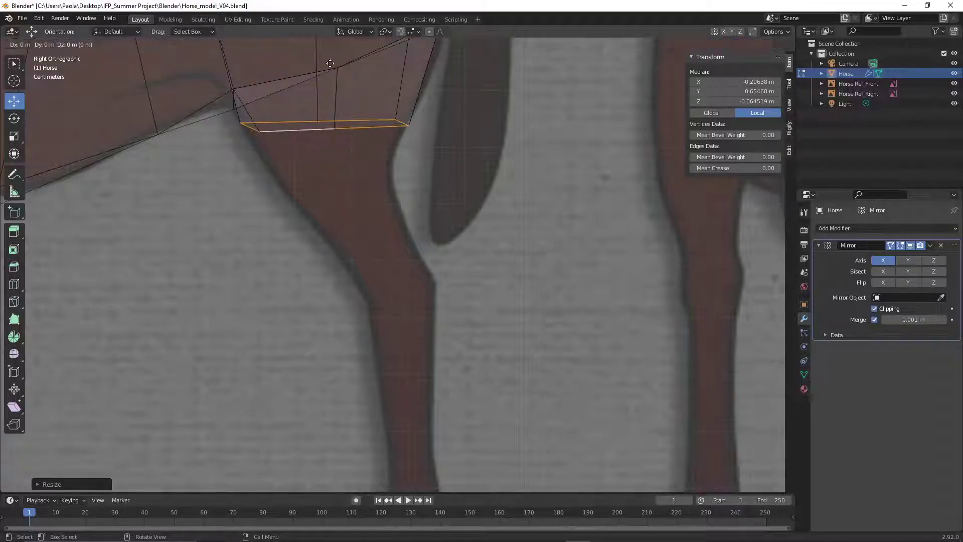
pyautogui.press('z')
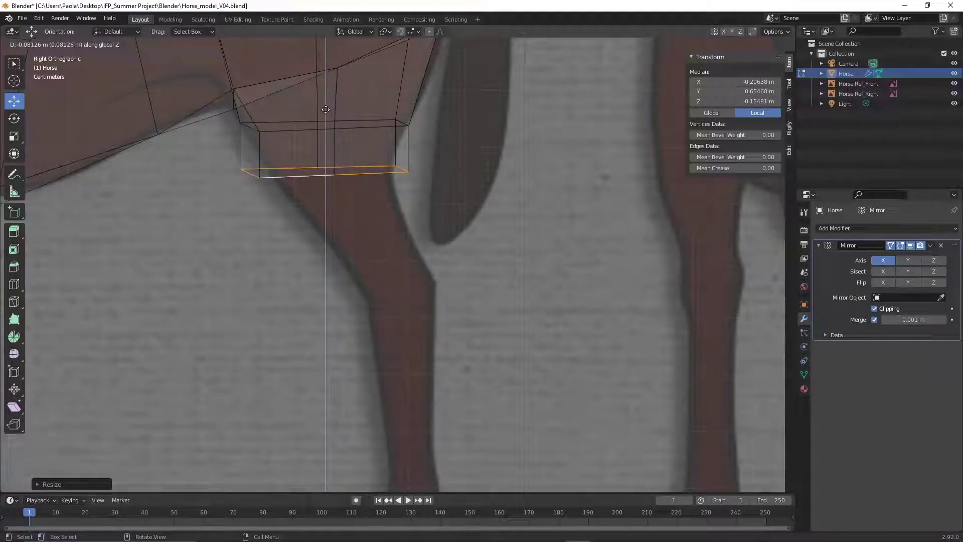
pyautogui.click(325, 110)
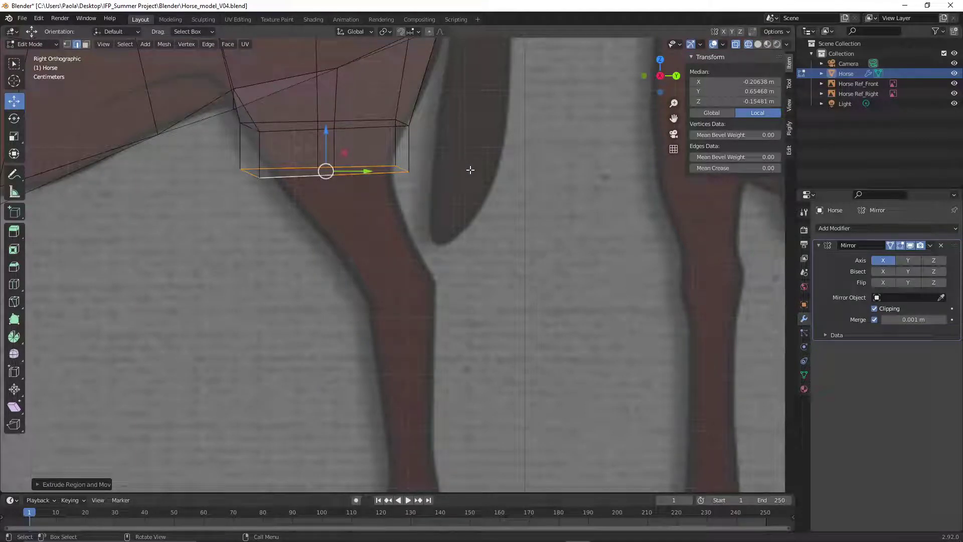
pyautogui.press('s')
pyautogui.press('y')
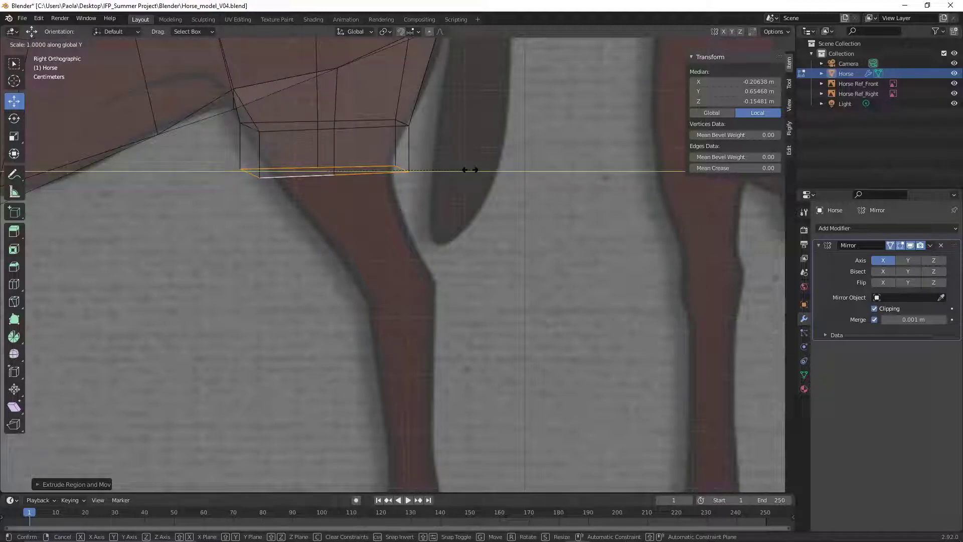
pyautogui.click(433, 170)
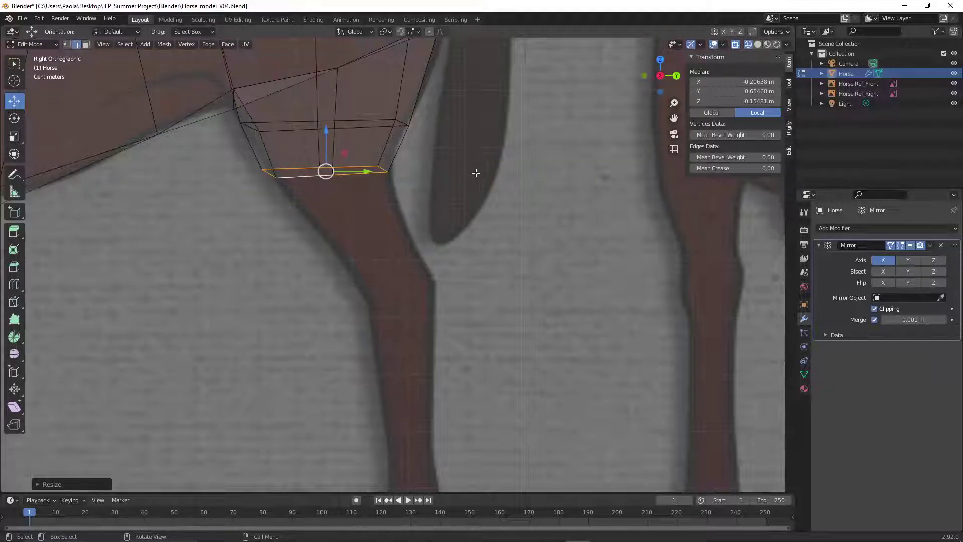
# Tilt the extruded loop about X to follow the thigh, lower it to a median Z of about -0.197 m, and shift it backward along Y
pyautogui.press('r')
pyautogui.press('x')
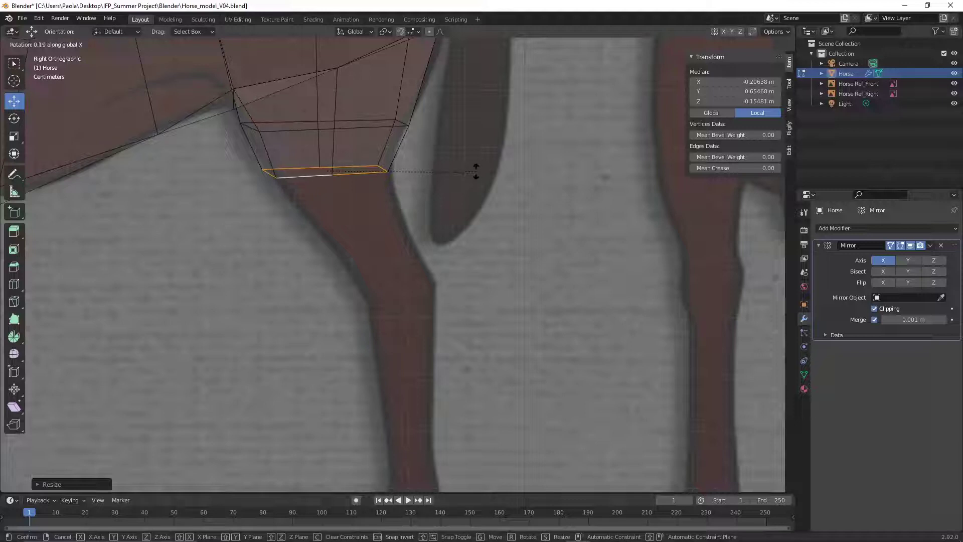
pyautogui.click(470, 112)
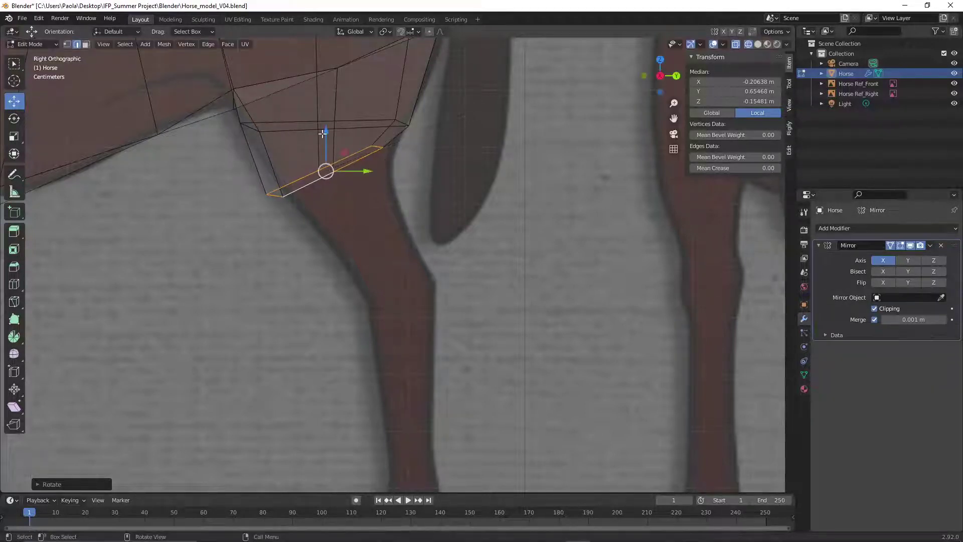
pyautogui.moveTo(325, 129); pyautogui.dragTo(327, 150)
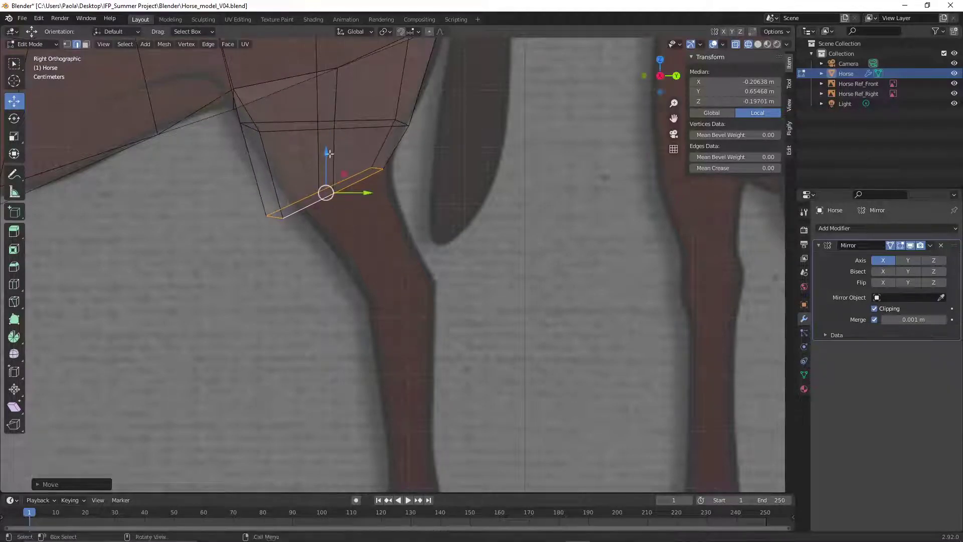
pyautogui.moveTo(370, 191); pyautogui.dragTo(387, 191)
pyautogui.click(511, 238)
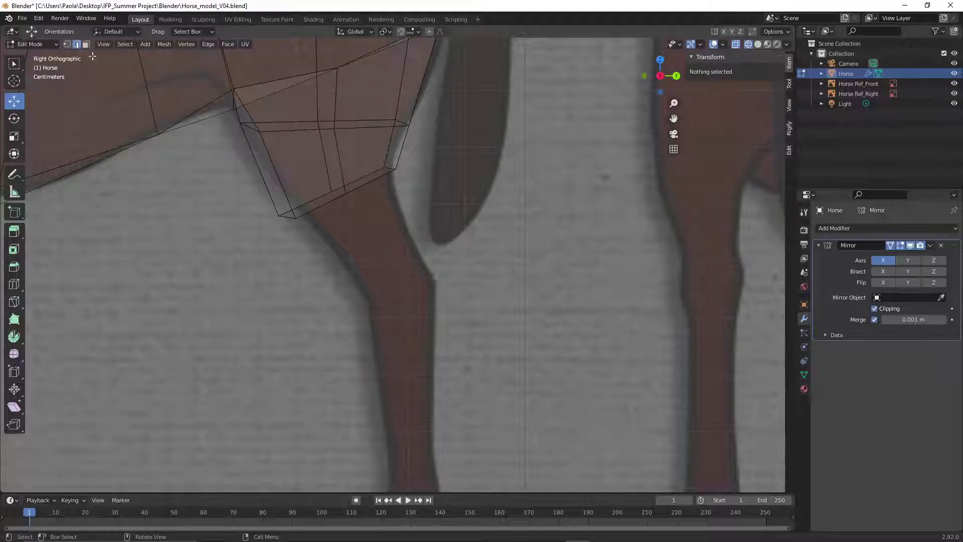
# Move the loop's front edge backward along Y onto the reference leg outline, and return to solid shading in the right view
pyautogui.click(287, 216)
pyautogui.moveTo(323, 216); pyautogui.dragTo(354, 212)
pyautogui.click(319, 270)
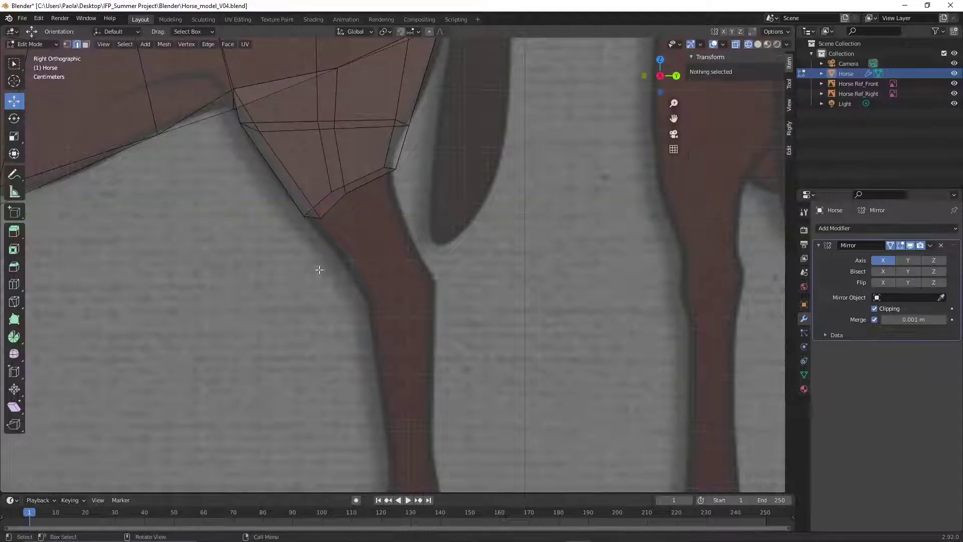
pyautogui.click(735, 44)
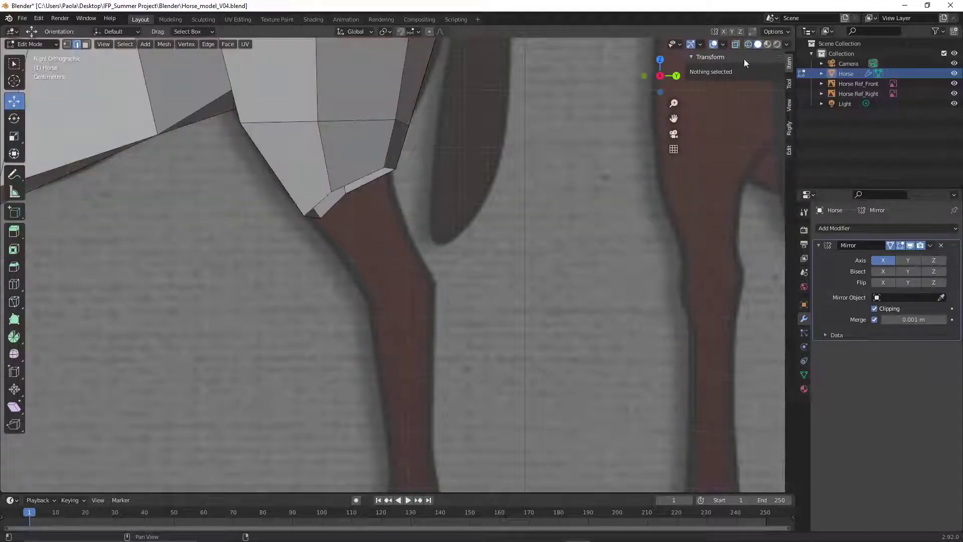
pyautogui.moveTo(551, 195); pyautogui.dragTo(507, 206, button='middle')
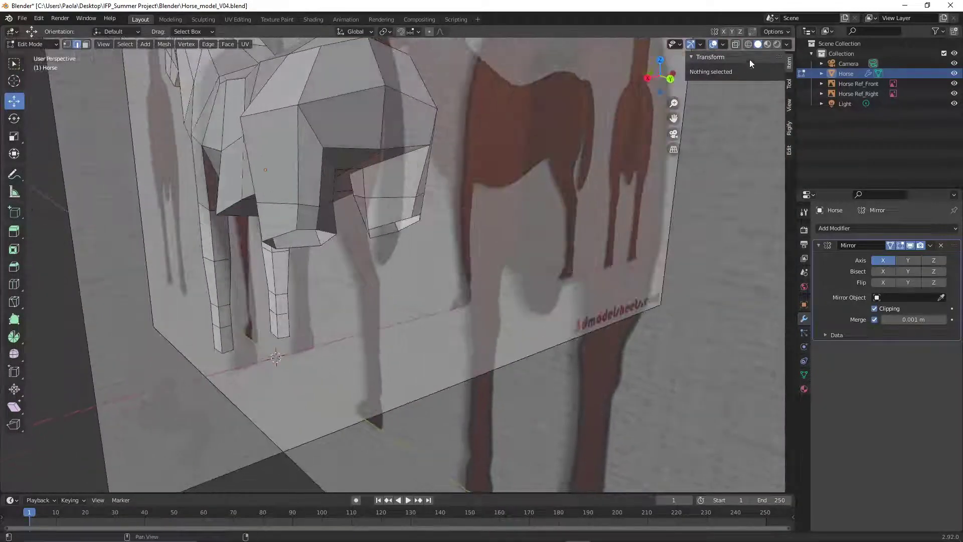
pyautogui.click(103, 44)
pyautogui.moveTo(157, 162)
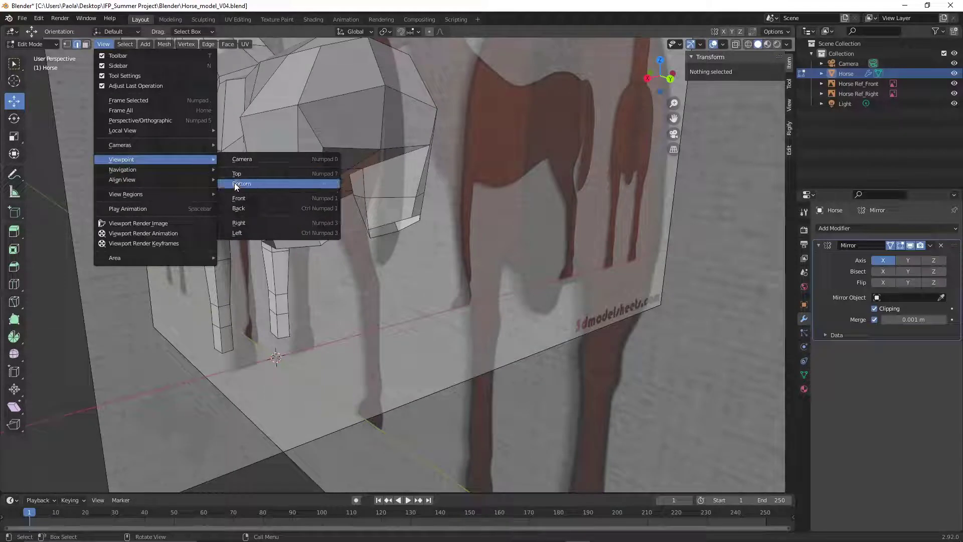
pyautogui.click(251, 222)
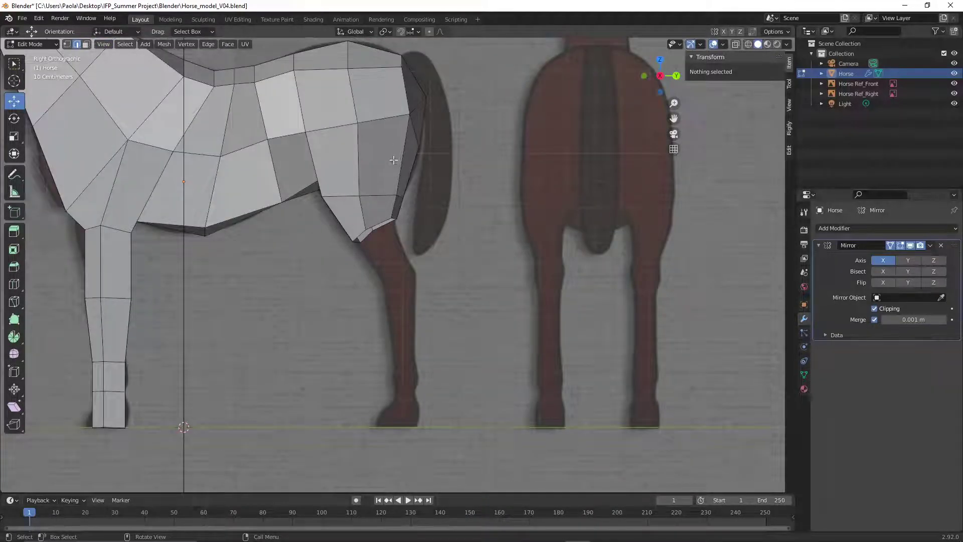
# Select the open edge loop at the lower end of the hind leg and scale it narrower along X
pyautogui.scroll(-2, 536, 175)
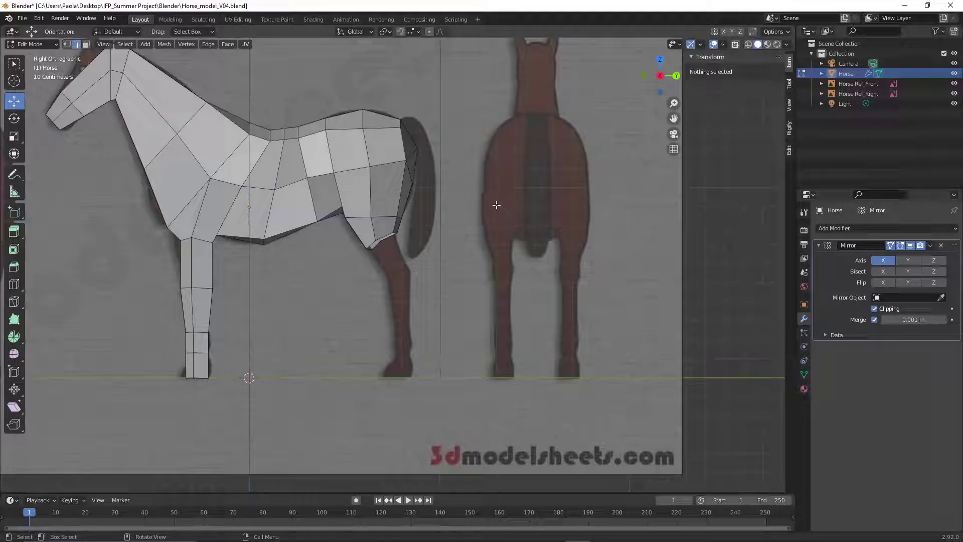
pyautogui.moveTo(538, 196); pyautogui.dragTo(444, 207, button='middle')
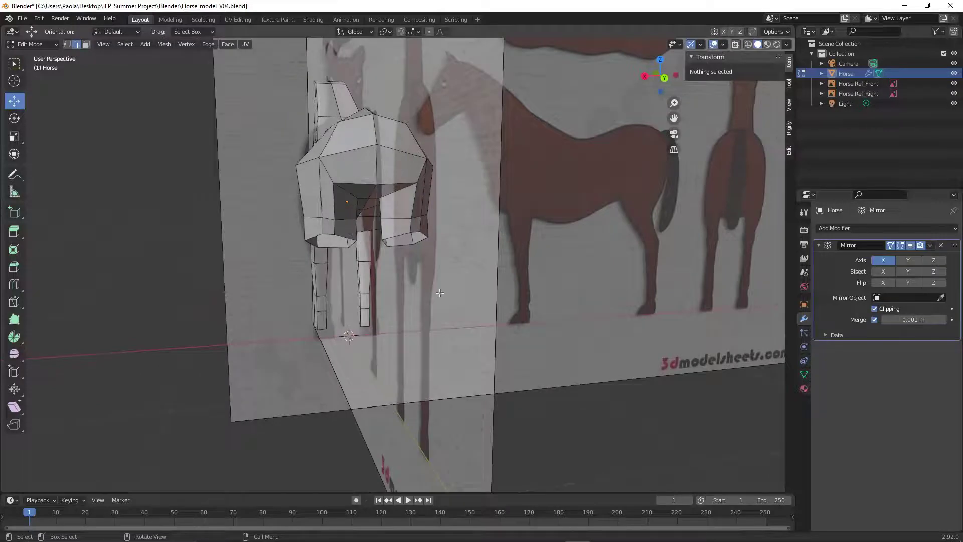
pyautogui.moveTo(439, 293); pyautogui.dragTo(528, 287, button='middle')
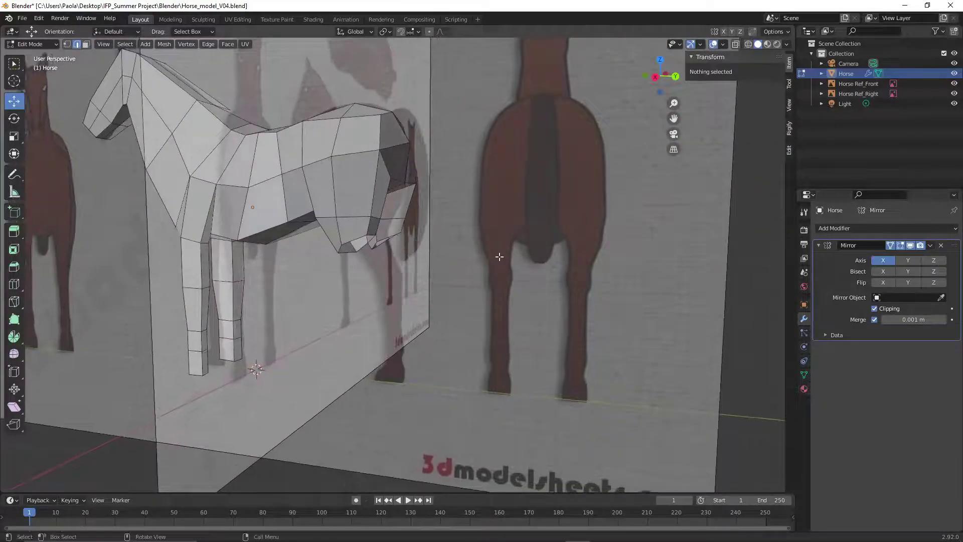
pyautogui.scroll(8, 486, 279)
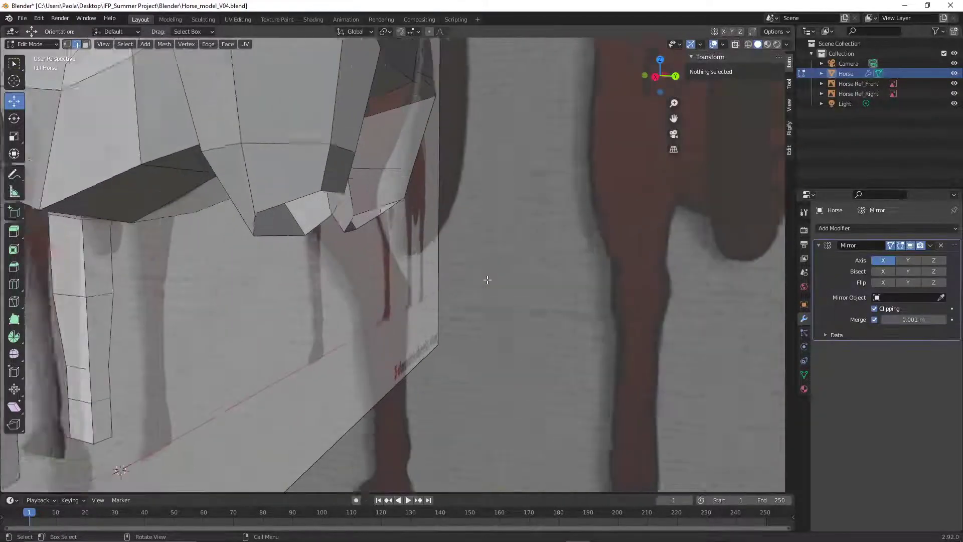
pyautogui.moveTo(485, 280); pyautogui.dragTo(319, 217, button='middle')
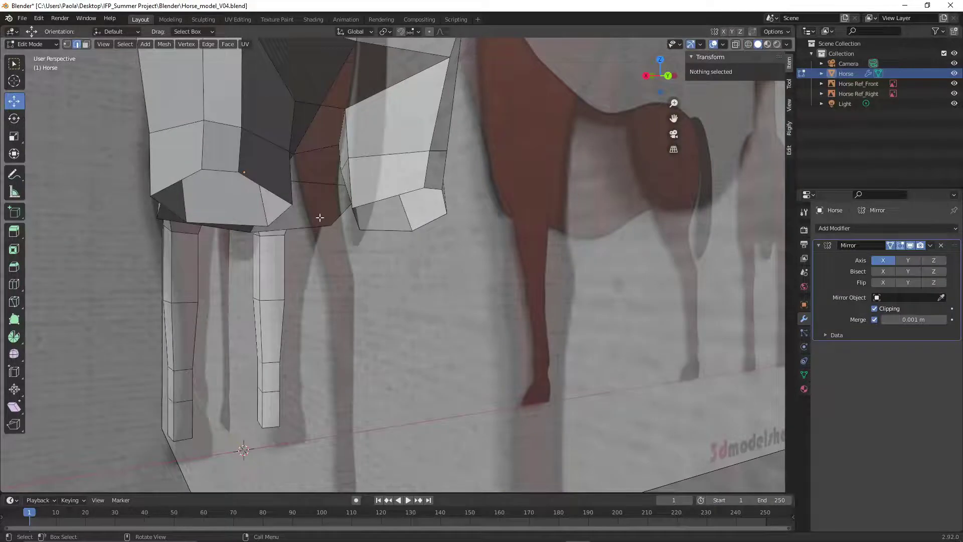
pyautogui.click(185, 173)
pyautogui.keyDown('alt'); pyautogui.keyDown('shift'); pyautogui.click(218, 224); pyautogui.keyUp('shift'); pyautogui.keyUp('alt')
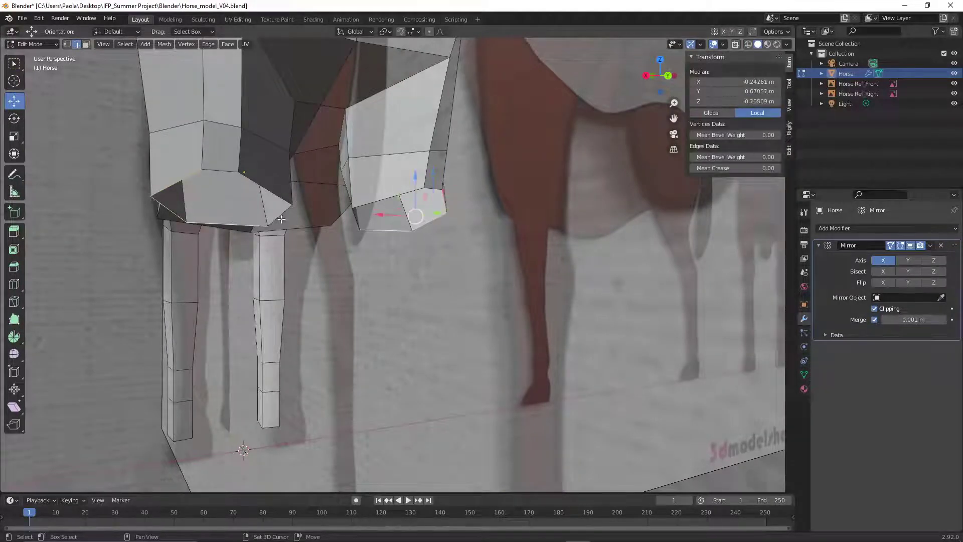
pyautogui.keyDown('shift'); pyautogui.click(281, 195); pyautogui.keyUp('shift')
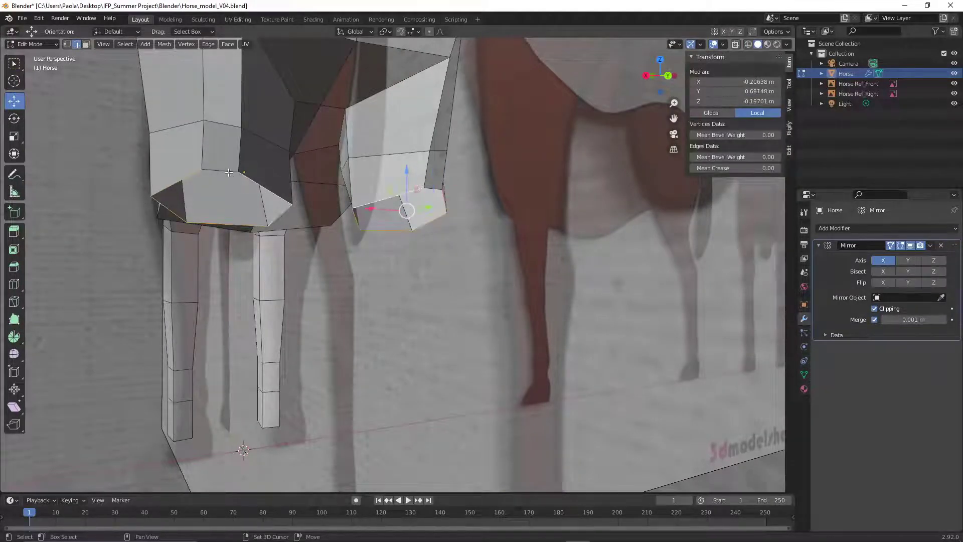
pyautogui.moveTo(228, 172); pyautogui.dragTo(481, 196, button='middle')
pyautogui.scroll(3, 526, 184)
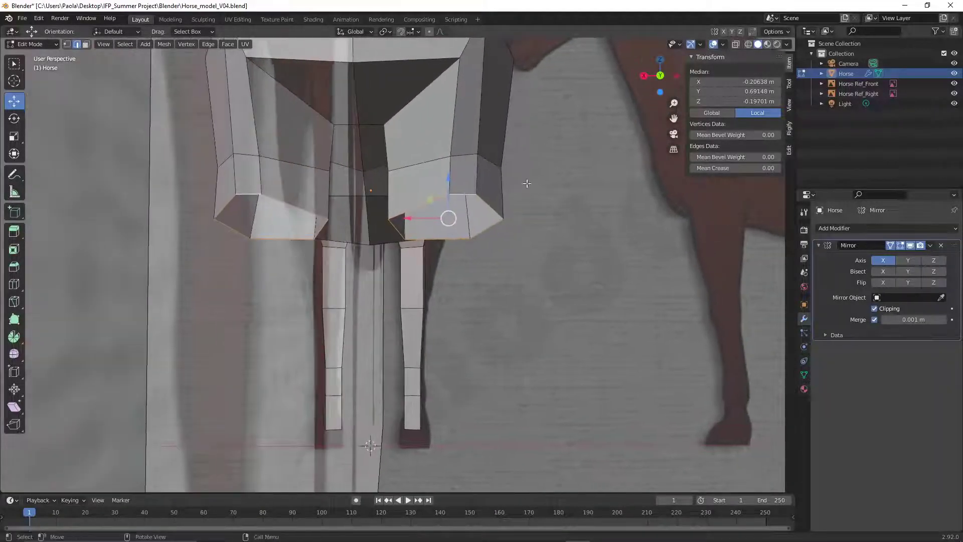
pyautogui.press('s')
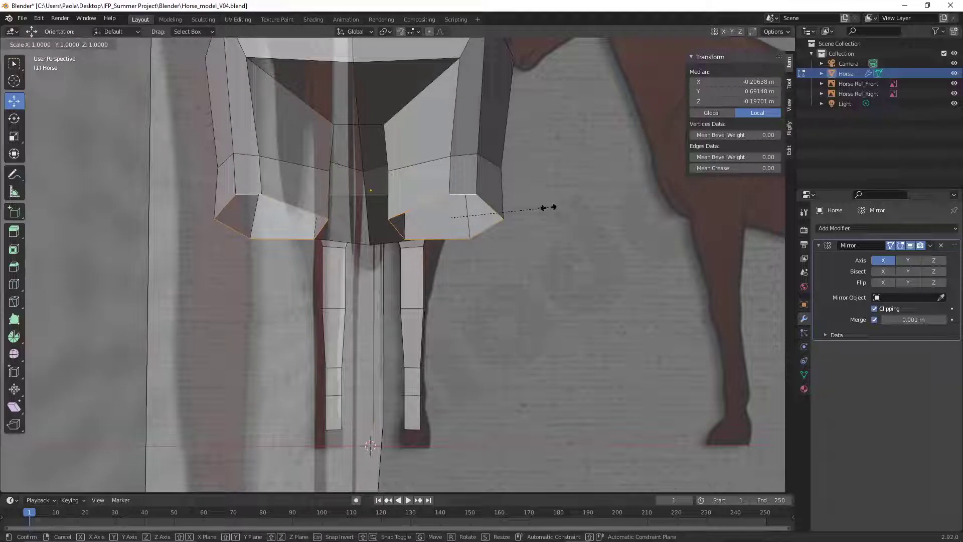
pyautogui.press('x')
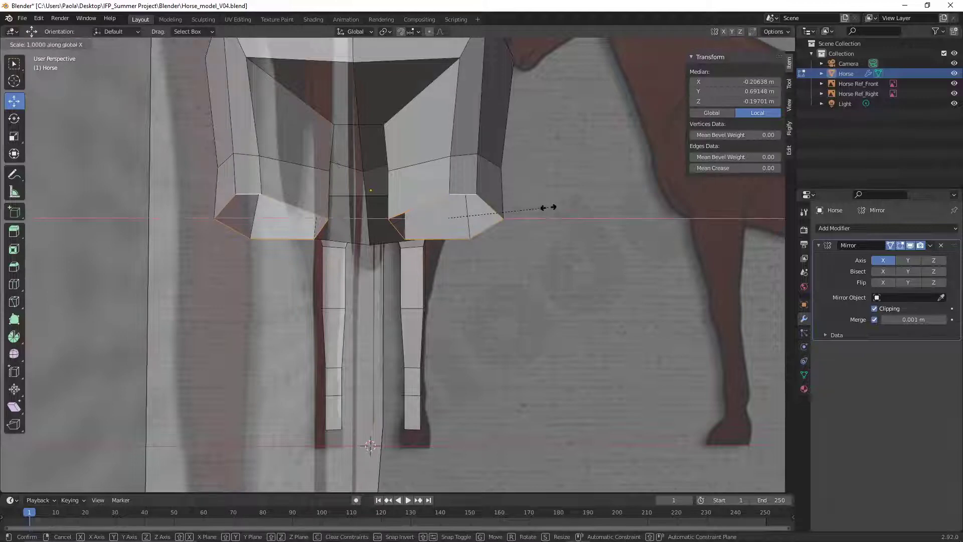
pyautogui.click(494, 203)
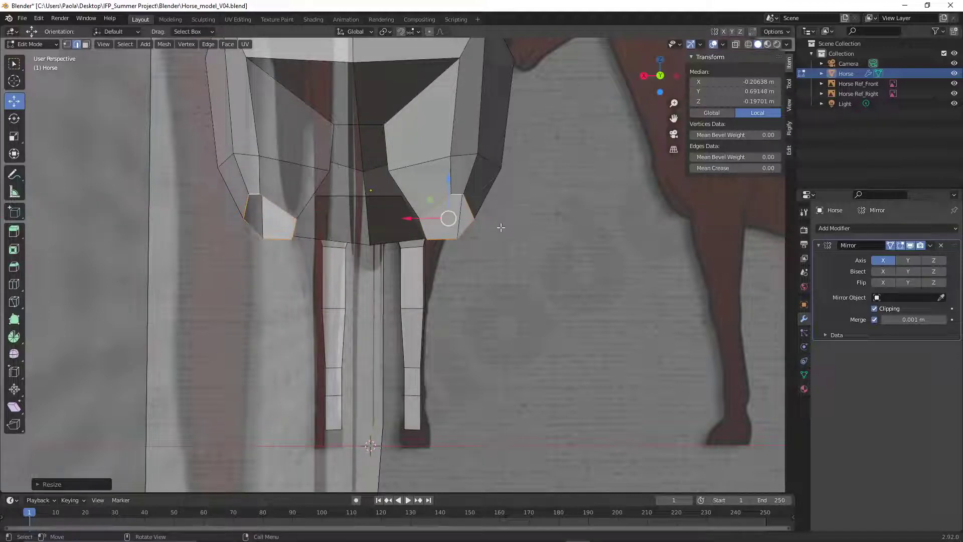
# In the right view, extrude the hind leg loop down along Z to a median Z of about -0.409 m
pyautogui.scroll(-3, 451, 211)
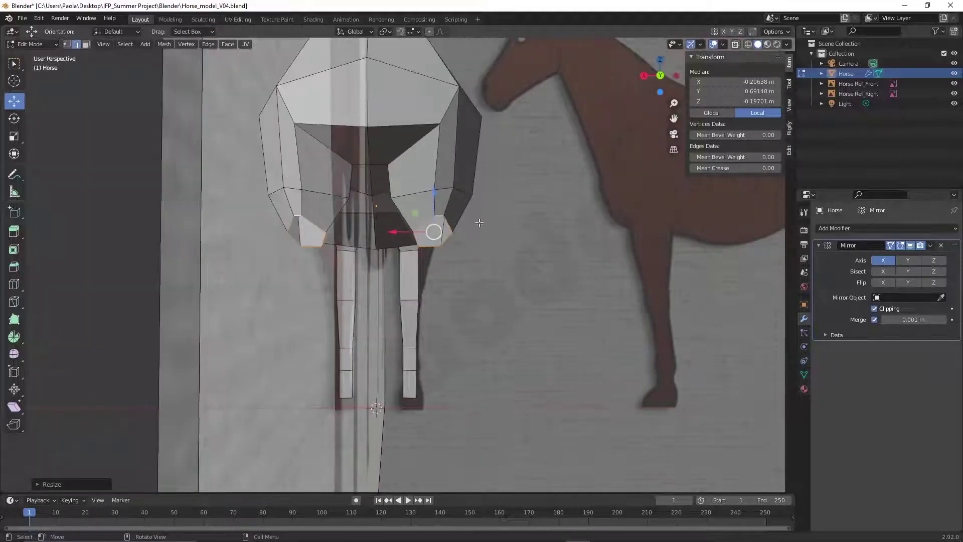
pyautogui.moveTo(451, 211); pyautogui.dragTo(388, 177, button='middle')
pyautogui.scroll(-5, 469, 221)
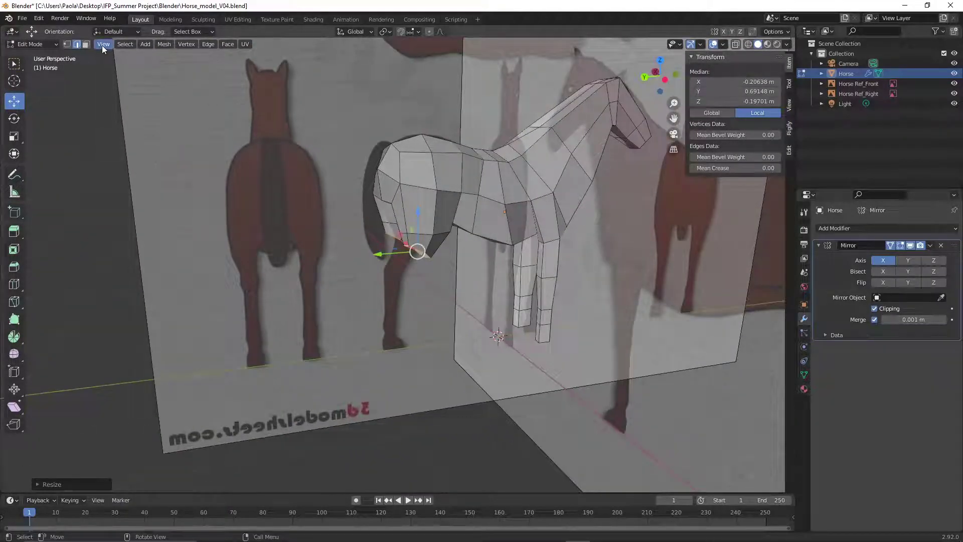
pyautogui.click(102, 46)
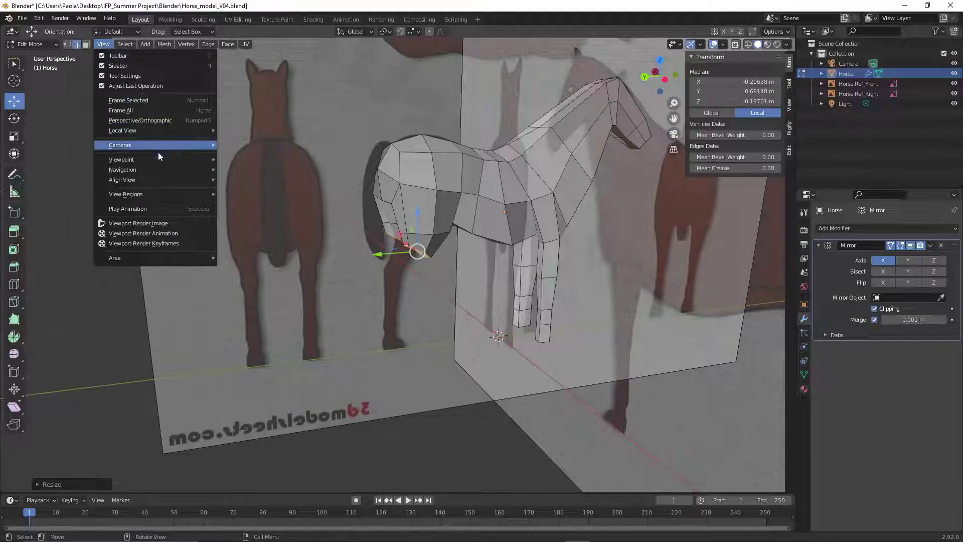
pyautogui.click(257, 221)
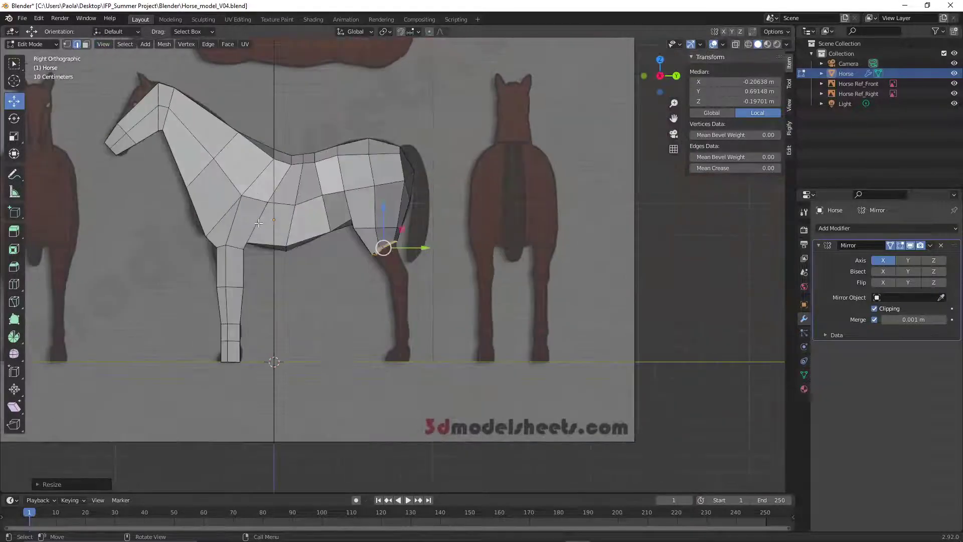
pyautogui.scroll(5, 434, 280)
pyautogui.scroll(2, 435, 280)
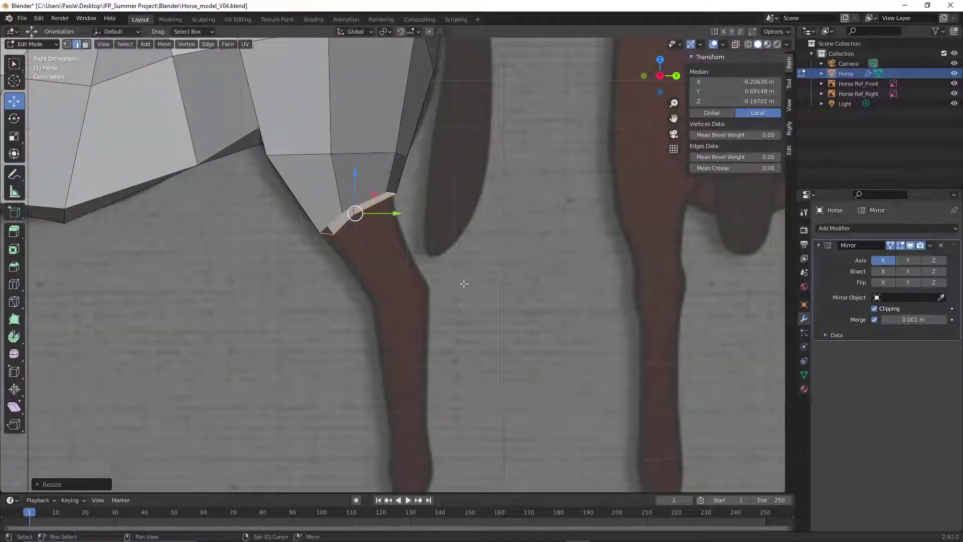
pyautogui.keyDown('shift'); pyautogui.moveTo(458, 284); pyautogui.dragTo(495, 247, button='middle'); pyautogui.keyUp('shift')
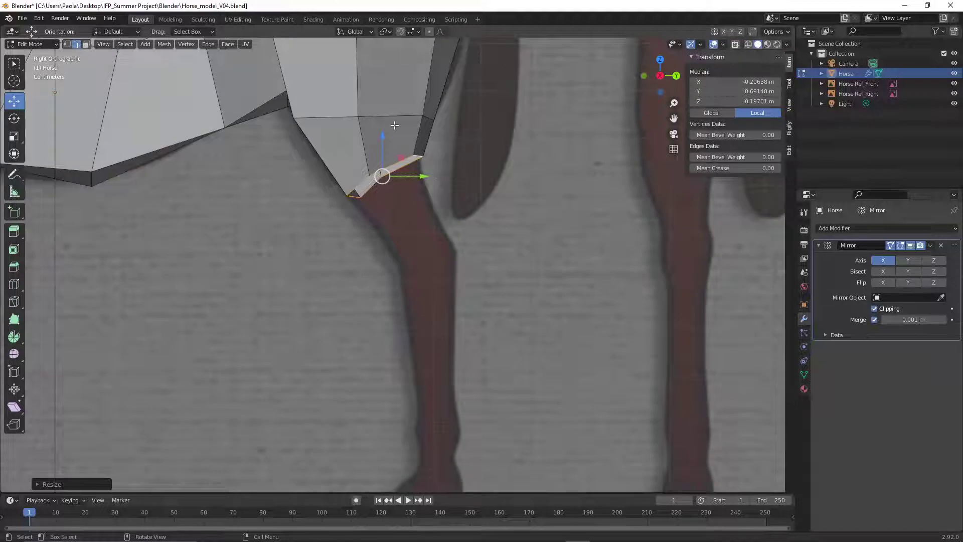
pyautogui.press('g')
pyautogui.press('z')
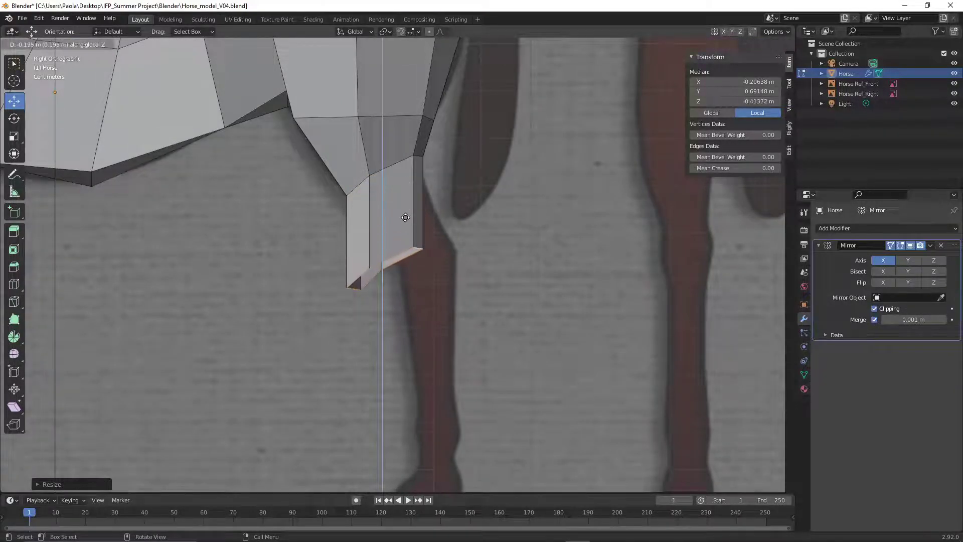
pyautogui.click(407, 216)
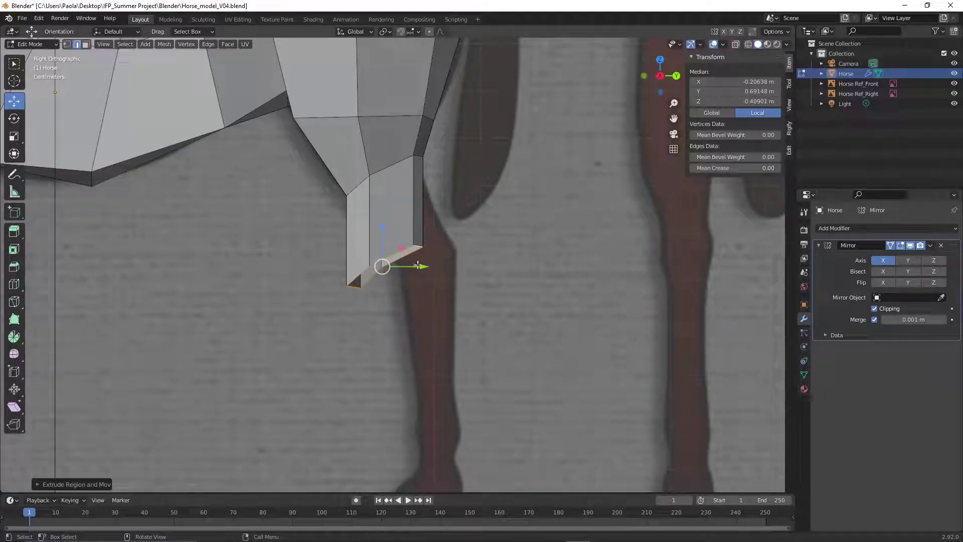
# Move the extruded loop backward along Y to a median Y of about 0.772 m and scale it down to the leg's width
pyautogui.moveTo(419, 269); pyautogui.dragTo(465, 253)
pyautogui.press('s')
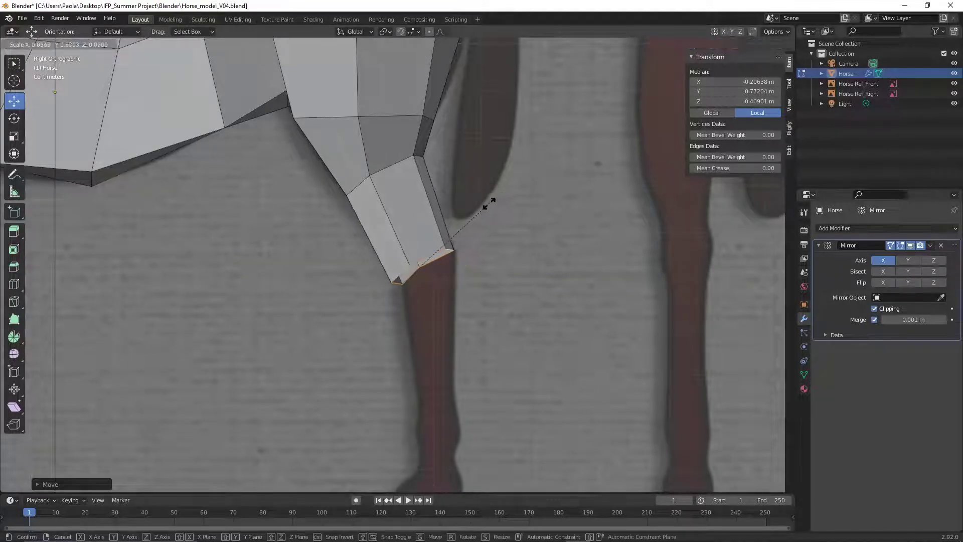
pyautogui.click(481, 216)
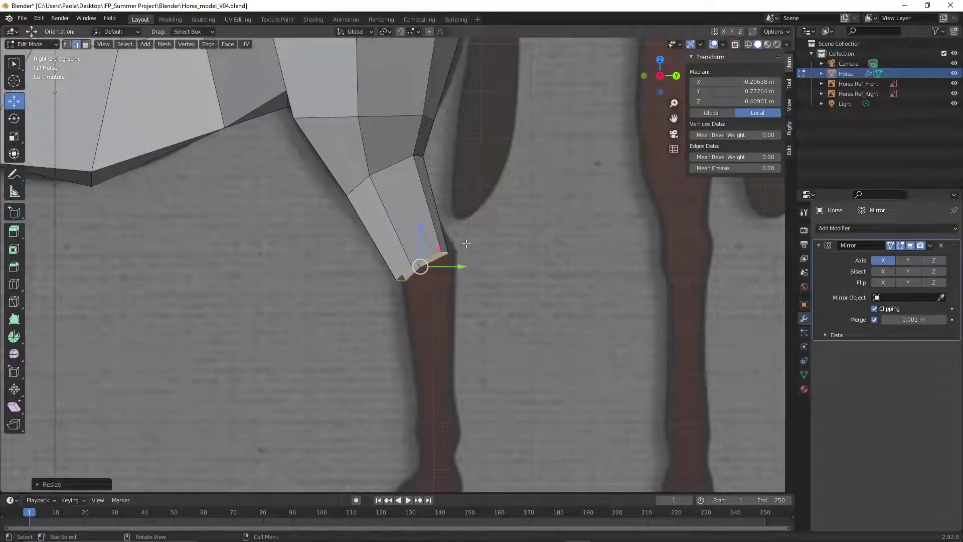
# In wireframe shading, align the loop with the reference hock at a median Y of about 0.784 m and Z of about -0.398 m
pyautogui.click(736, 44)
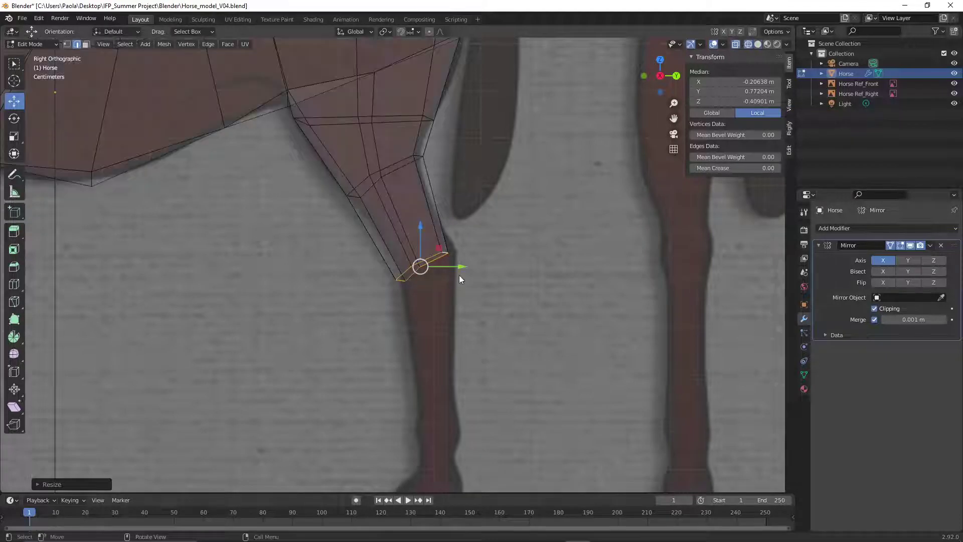
pyautogui.moveTo(460, 267); pyautogui.dragTo(473, 255)
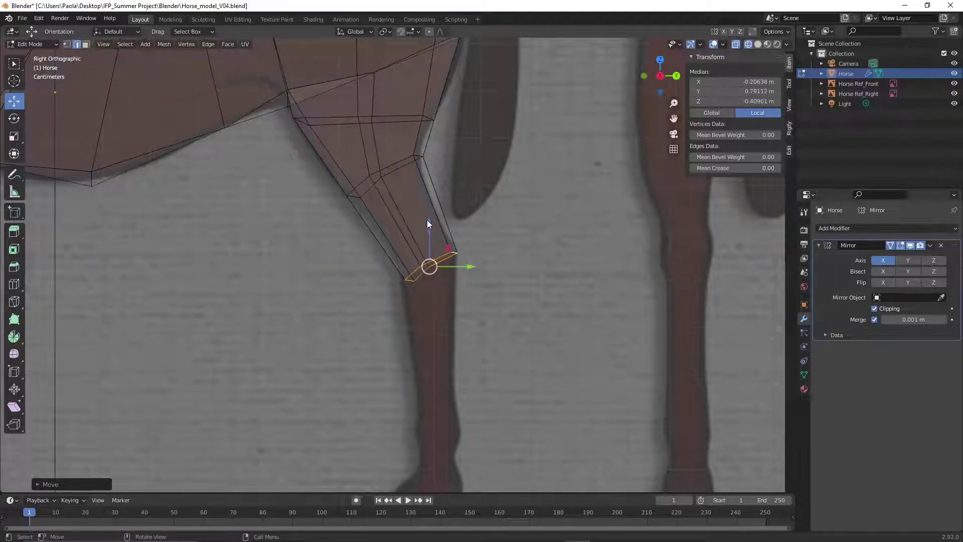
pyautogui.moveTo(430, 223); pyautogui.dragTo(429, 218)
pyautogui.moveTo(464, 261); pyautogui.dragTo(457, 254)
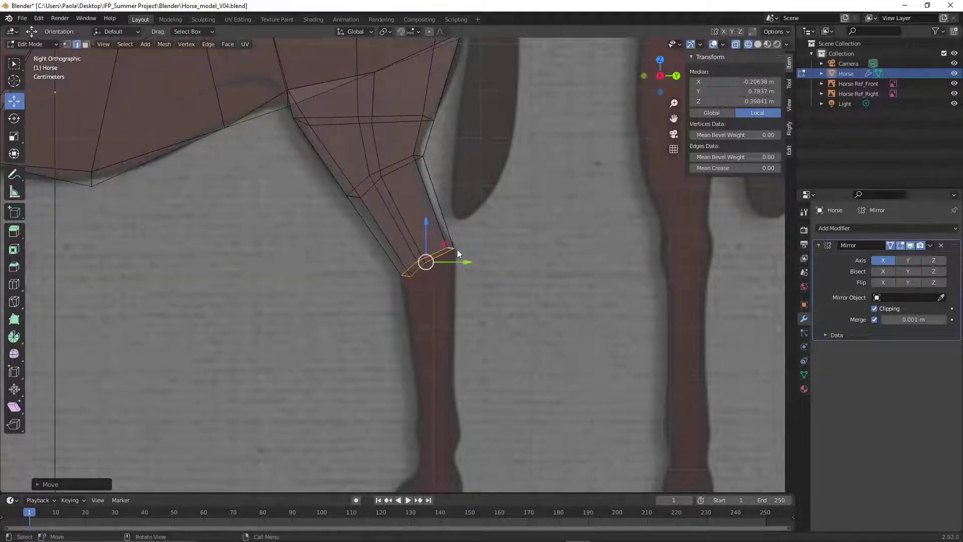
pyautogui.click(523, 297)
pyautogui.scroll(-1, 512, 281)
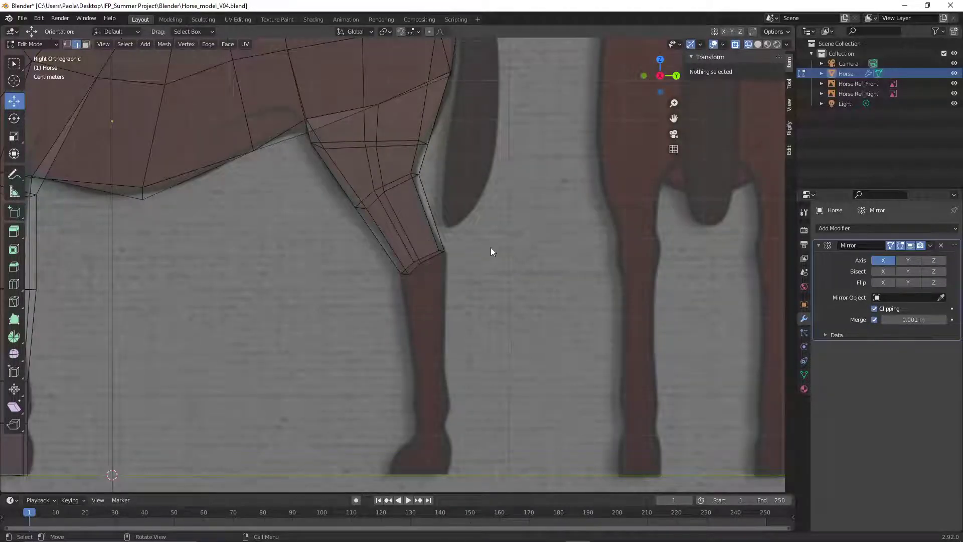
pyautogui.scroll(1, 528, 269)
# In solid shading, select the open edge loop at the lower end of the hind leg, below the hock
pyautogui.moveTo(528, 268); pyautogui.dragTo(257, 138, button='middle')
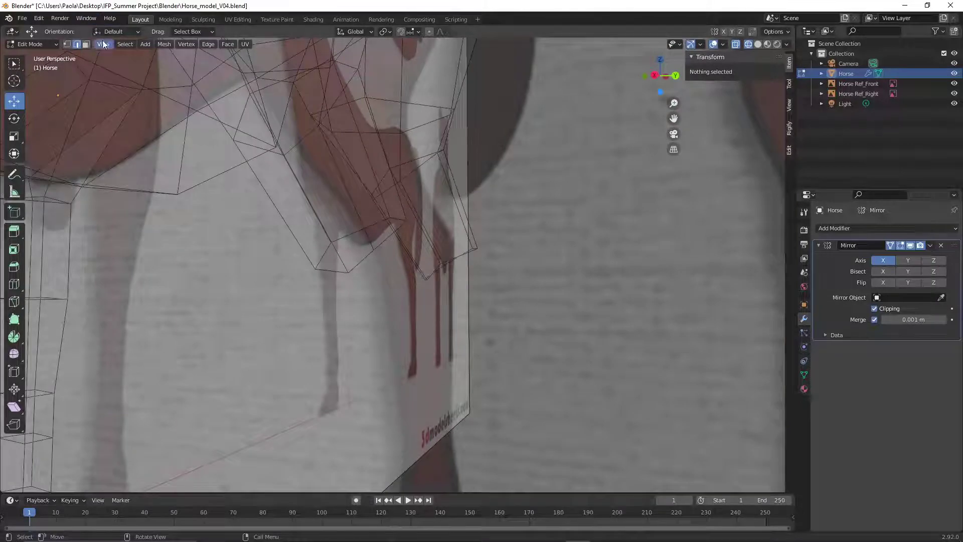
pyautogui.click(757, 44)
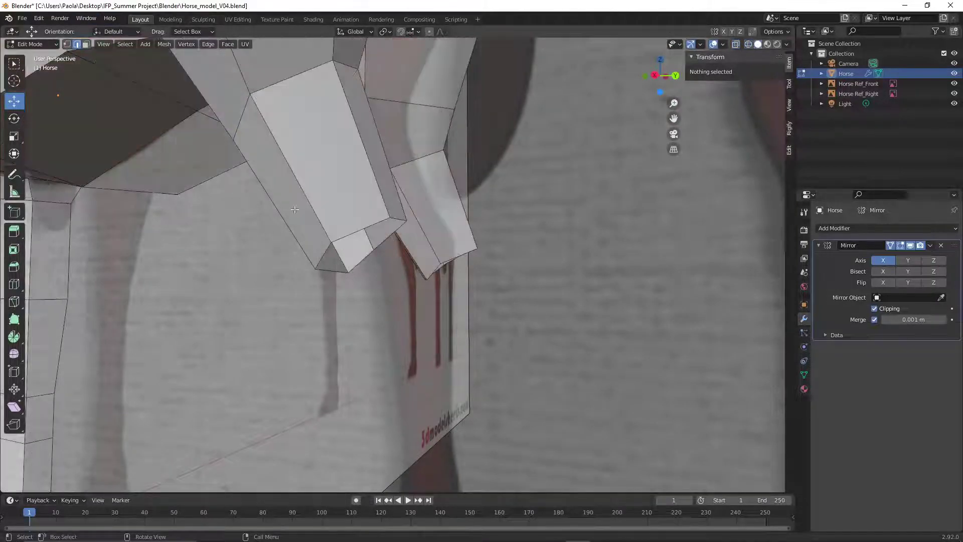
pyautogui.click(431, 273)
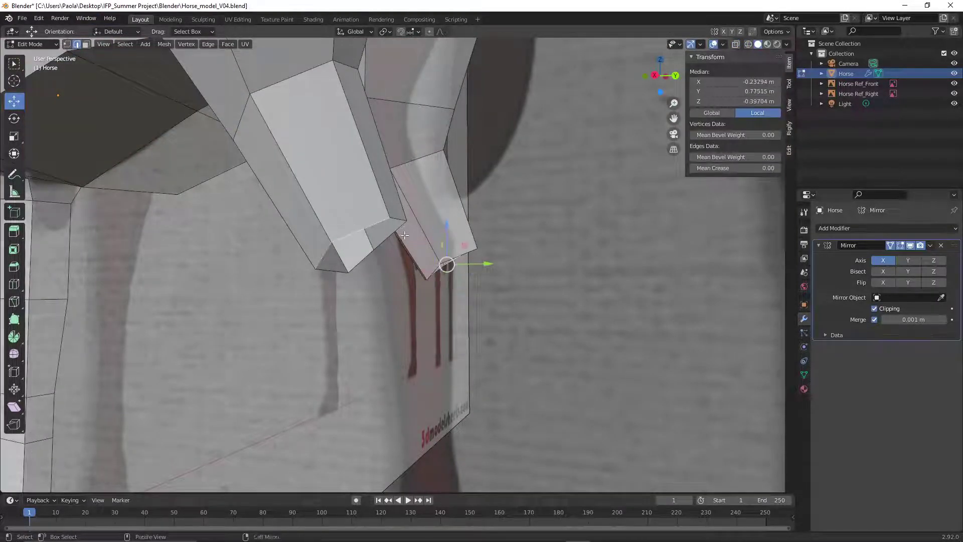
pyautogui.moveTo(346, 233); pyautogui.dragTo(349, 241, button='middle')
pyautogui.keyDown('shift'); pyautogui.click(316, 219); pyautogui.keyUp('shift')
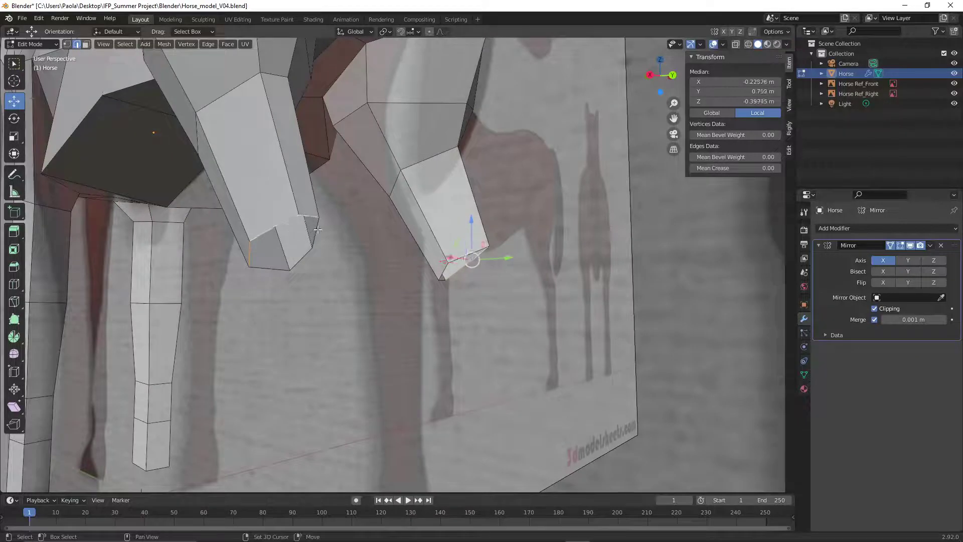
pyautogui.keyDown('shift'); pyautogui.click(269, 271); pyautogui.keyUp('shift')
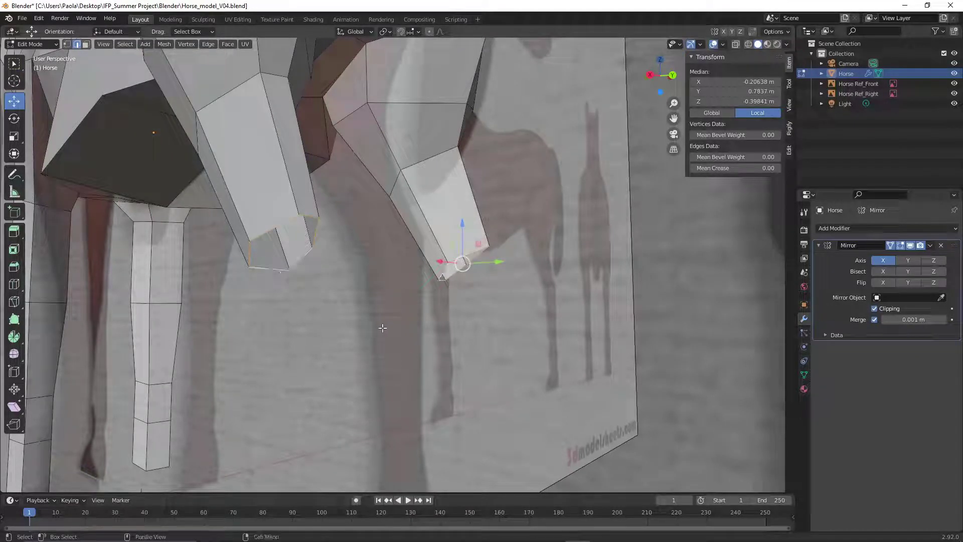
# In the right view, extrude the open hind leg loop down along Z to a median Z of about -0.764 m
pyautogui.click(104, 46)
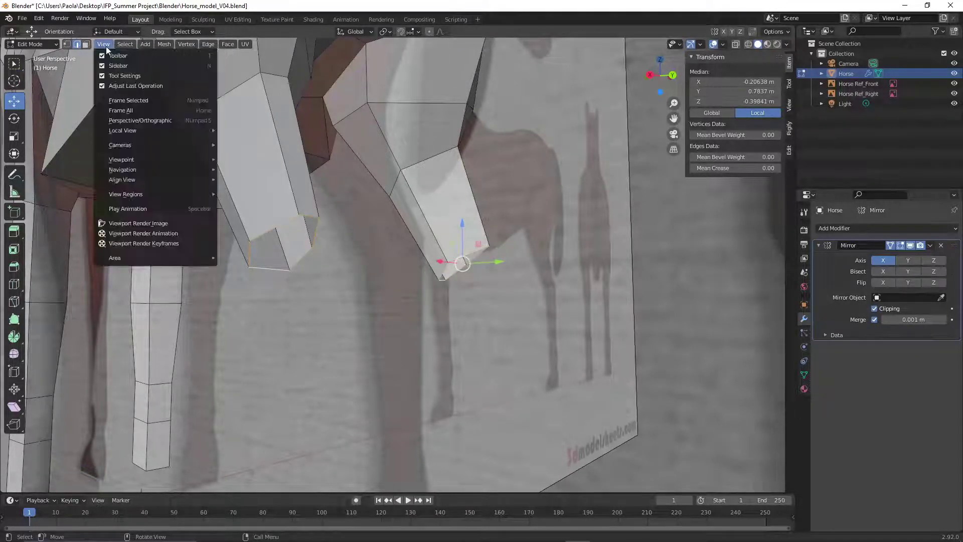
pyautogui.moveTo(156, 160)
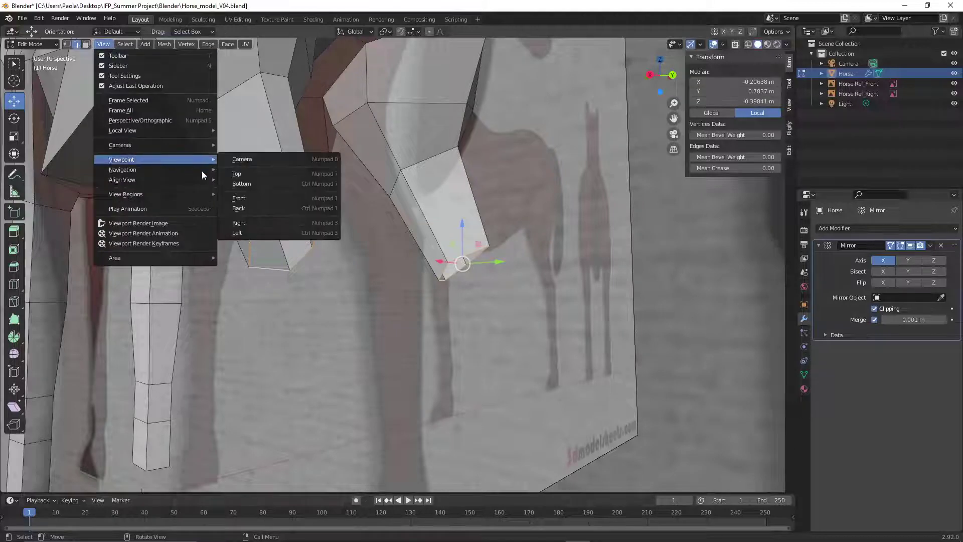
pyautogui.click(251, 220)
pyautogui.scroll(-2, 506, 246)
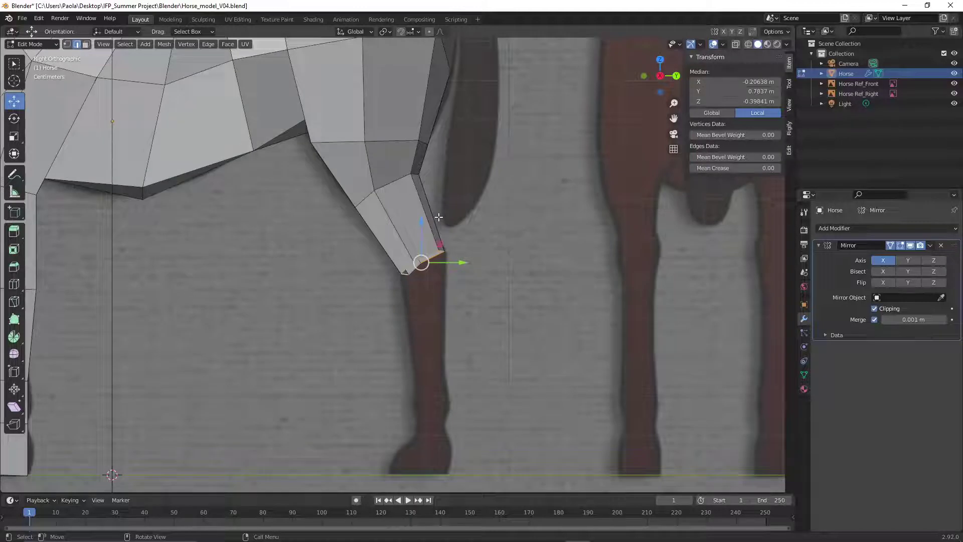
pyautogui.press('g')
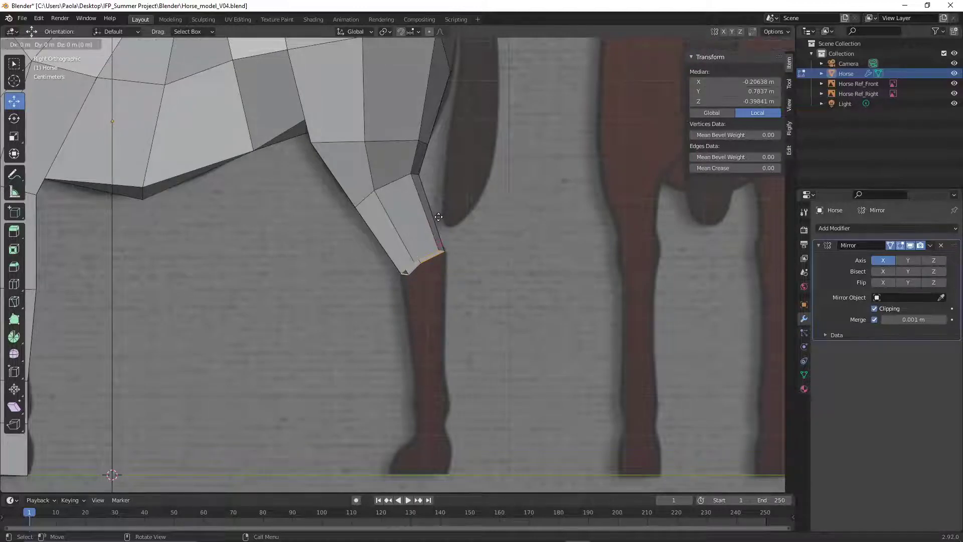
pyautogui.press('z')
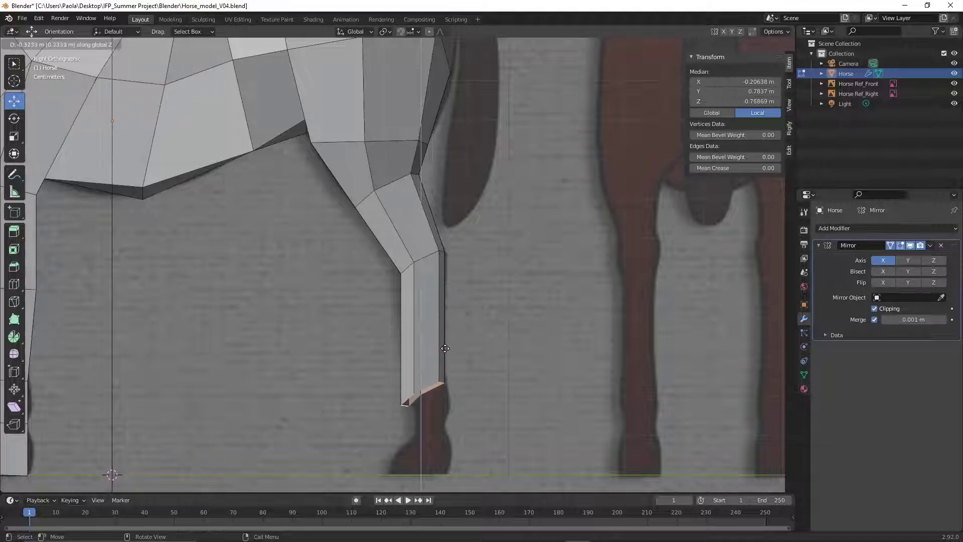
pyautogui.click(445, 348)
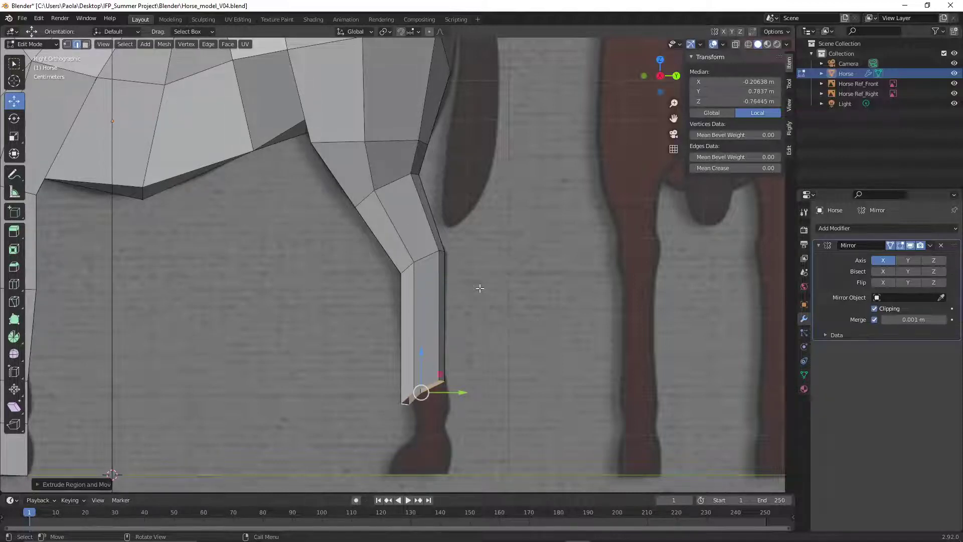
# Rotate the extruded loop about X until it is roughly level and scale it flat along Z
pyautogui.press('r')
pyautogui.press('x')
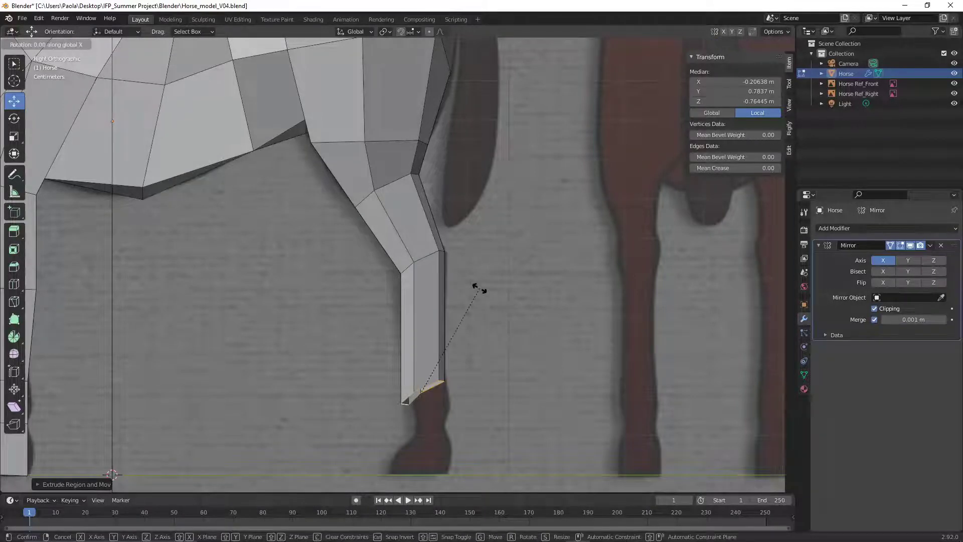
pyautogui.click(491, 346)
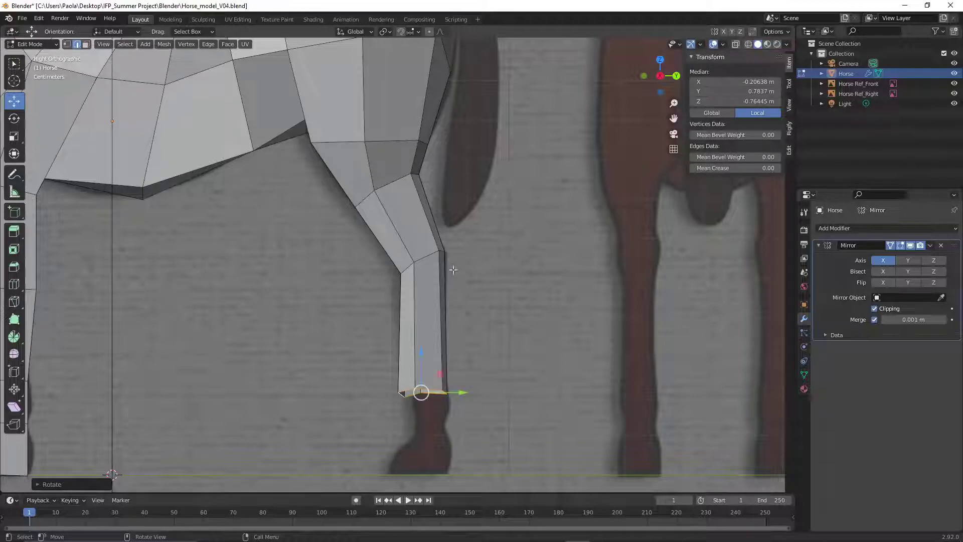
pyautogui.press('s')
pyautogui.press('z')
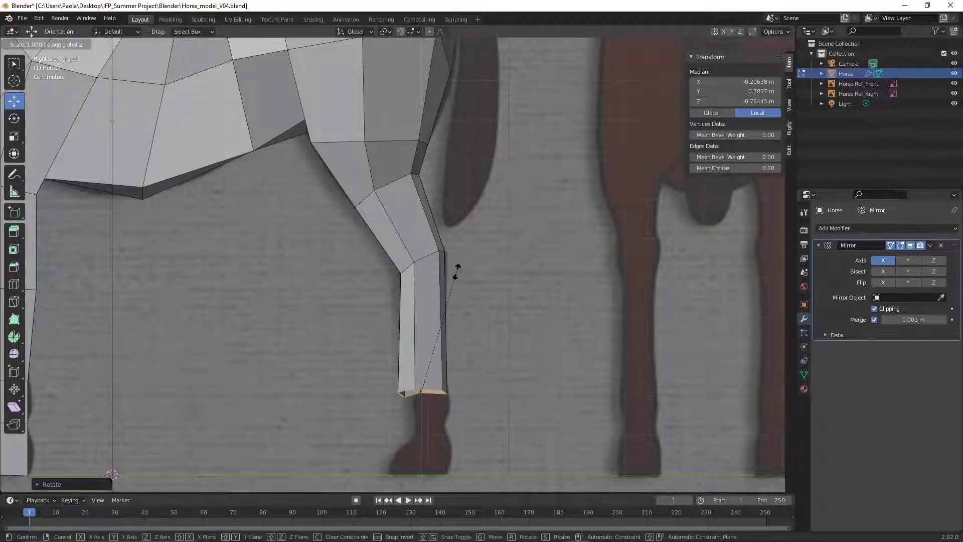
pyautogui.click(421, 360)
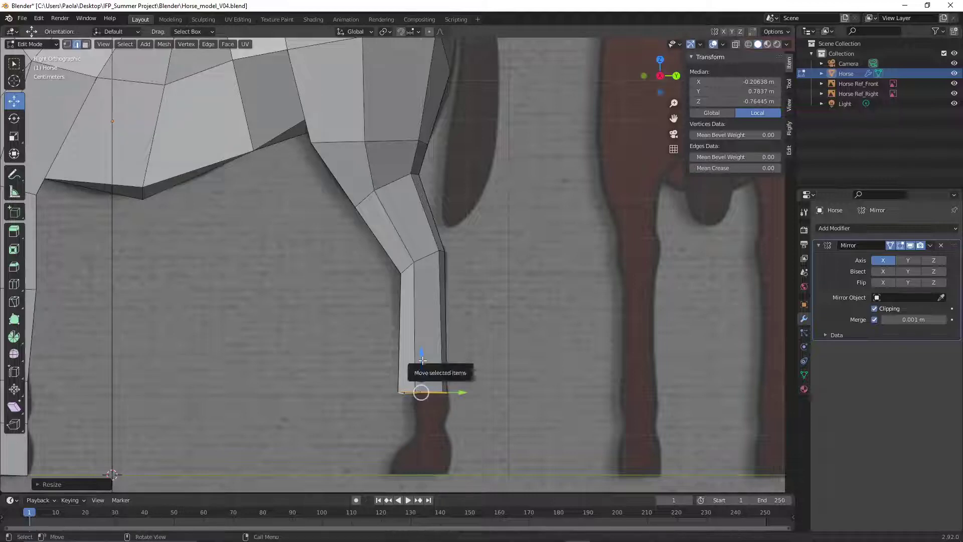
# With see-through display on, move the loop to a median Y of about 0.803 m and Z of about -0.743 m, and scale it down to the reference leg's width
pyautogui.click(735, 44)
pyautogui.moveTo(421, 353); pyautogui.dragTo(422, 345)
pyautogui.moveTo(463, 381)
pyautogui.mouseDown()
pyautogui.moveTo(471, 373)
pyautogui.moveTo(470, 384)
pyautogui.mouseUp()
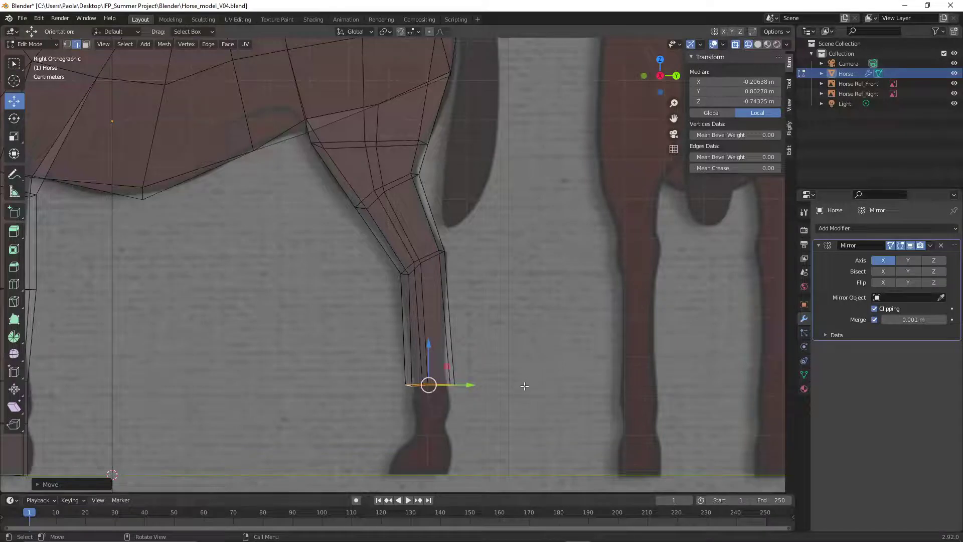
pyautogui.scroll(-5, 449, 396)
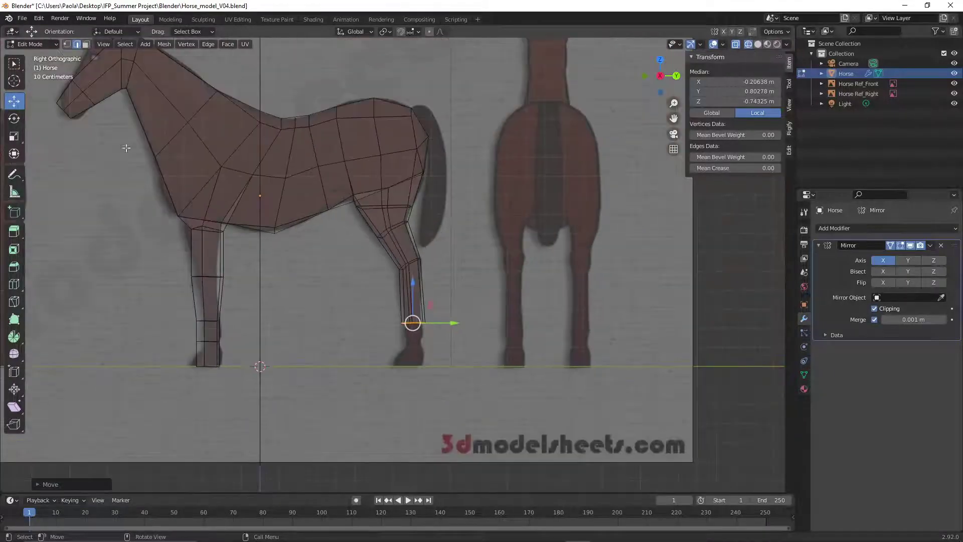
pyautogui.scroll(5, 427, 321)
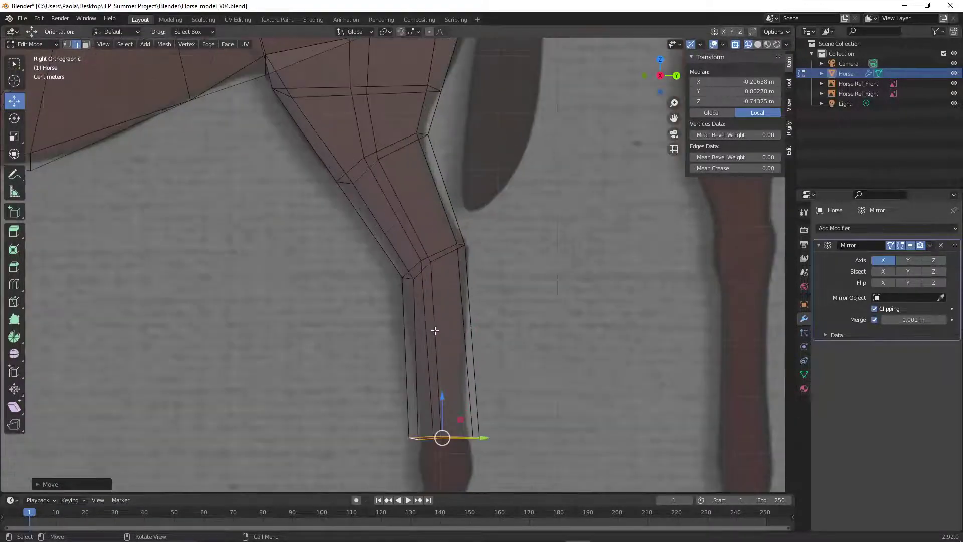
pyautogui.keyDown('shift'); pyautogui.moveTo(524, 399); pyautogui.dragTo(544, 275, button='middle'); pyautogui.keyUp('shift')
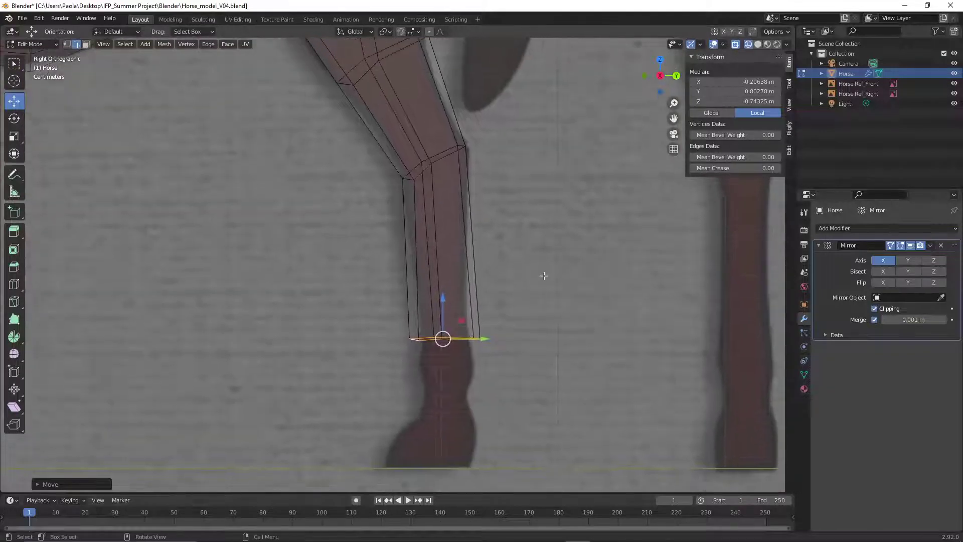
pyautogui.press('s')
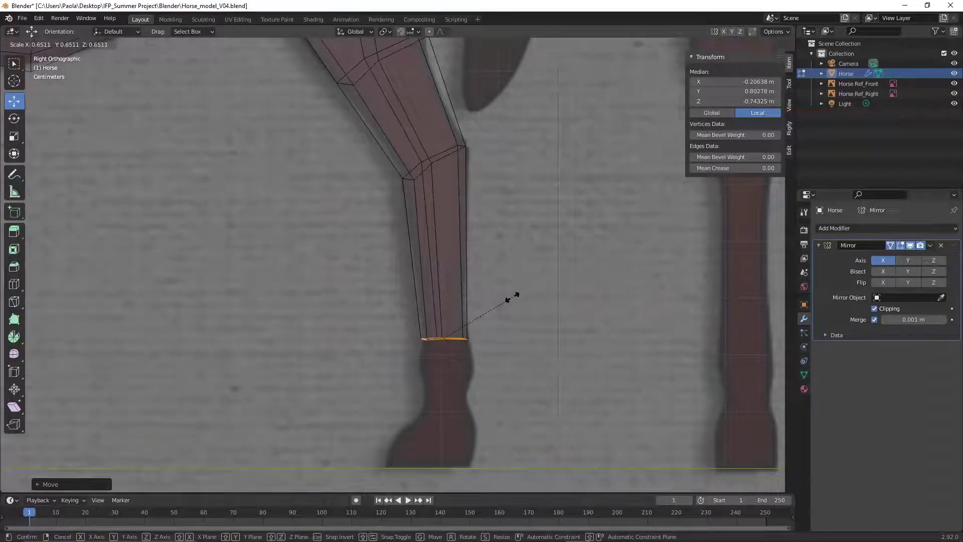
pyautogui.click(515, 296)
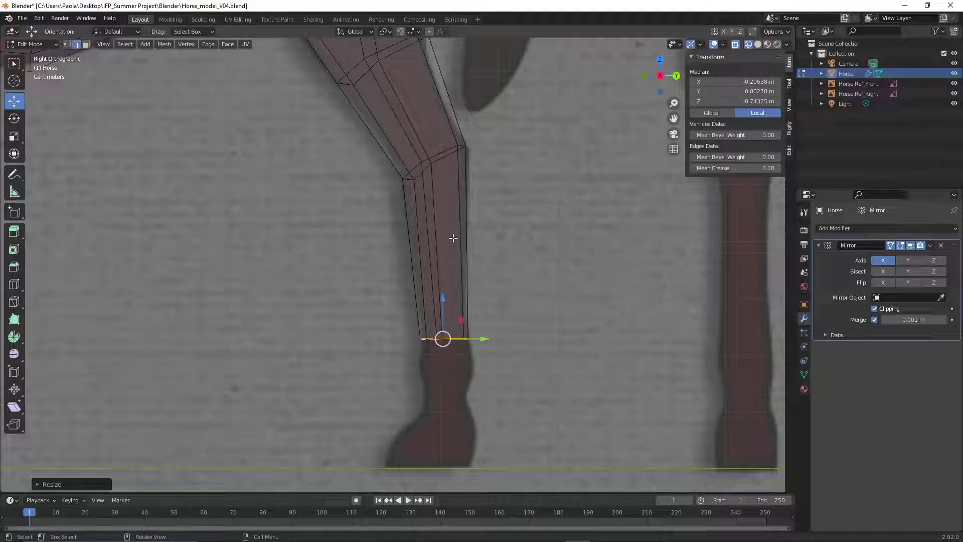
# Extrude the loop down to the pastern at a median Z of about -0.852 m and scale it to about 0.87
pyautogui.press('g')
pyautogui.press('z')
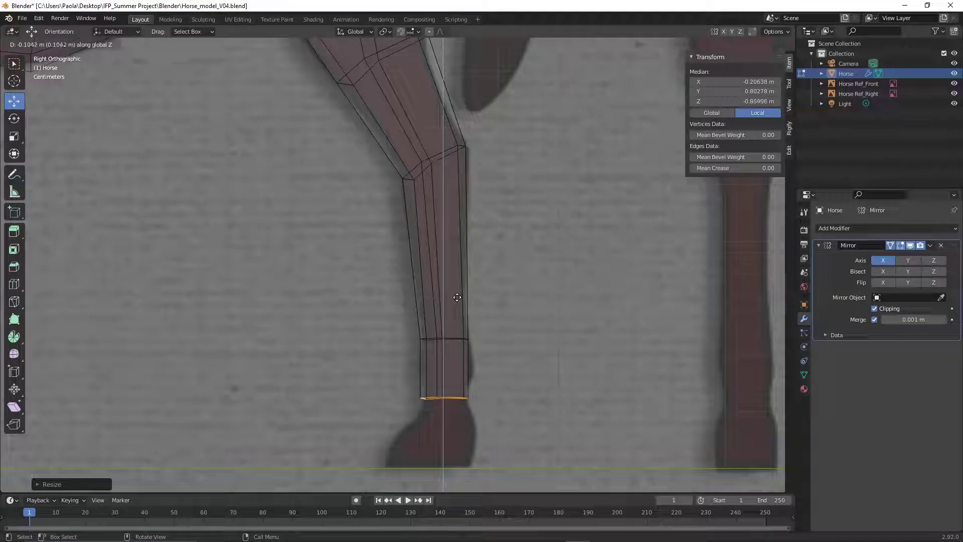
pyautogui.click(457, 294)
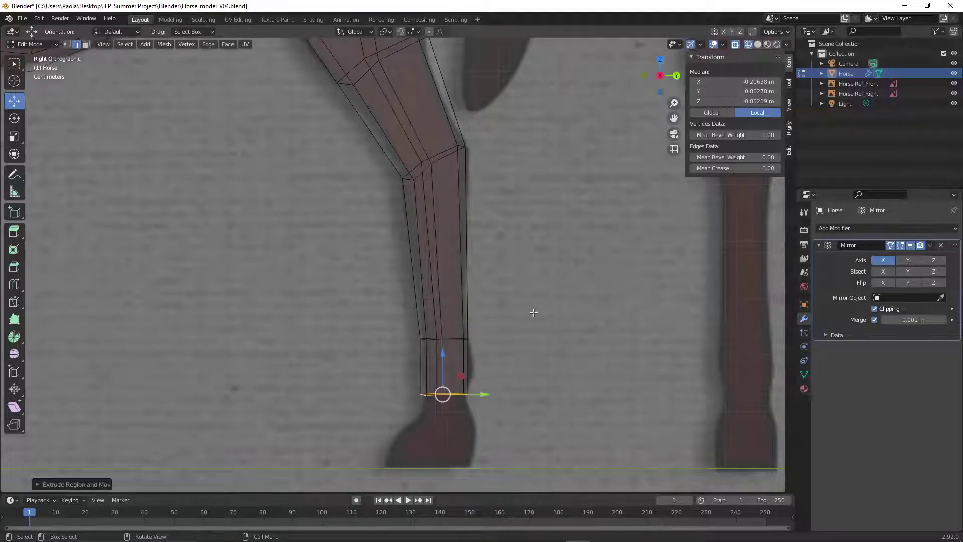
pyautogui.press('s')
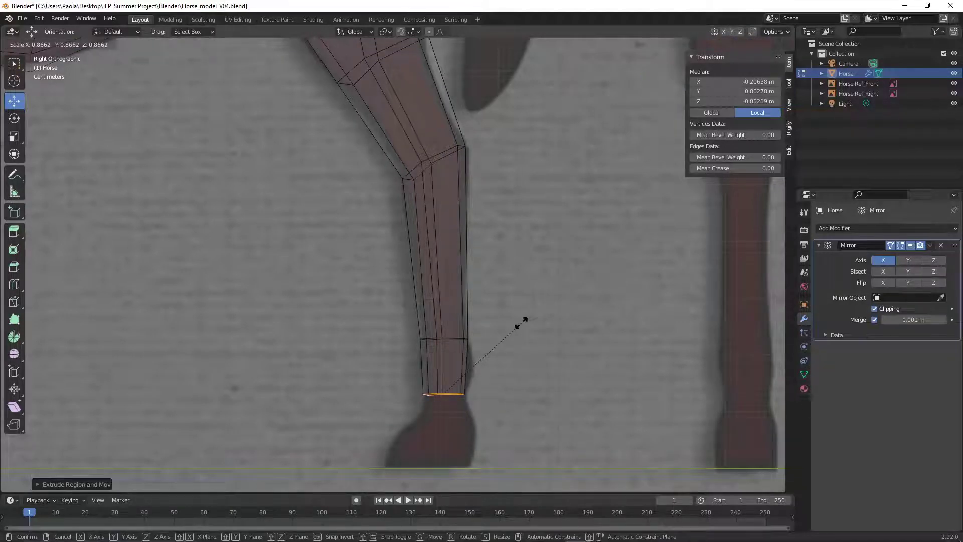
pyautogui.click(522, 323)
pyautogui.scroll(-3, 516, 322)
pyautogui.scroll(3, 514, 323)
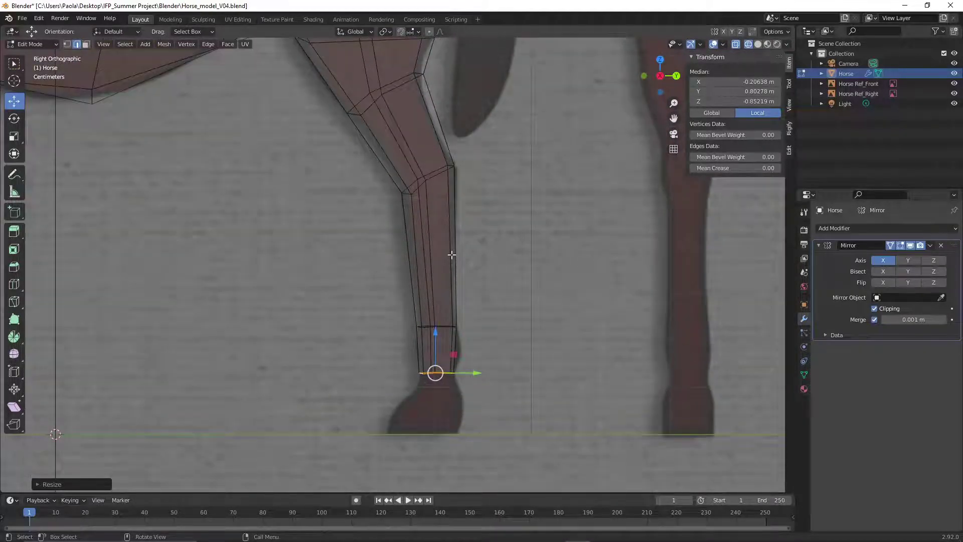
# Extrude the loop down to the ground line at a median Z of about -0.995 m and shift it forward to a median Y of about 0.774 m
pyautogui.press('g')
pyautogui.press('z')
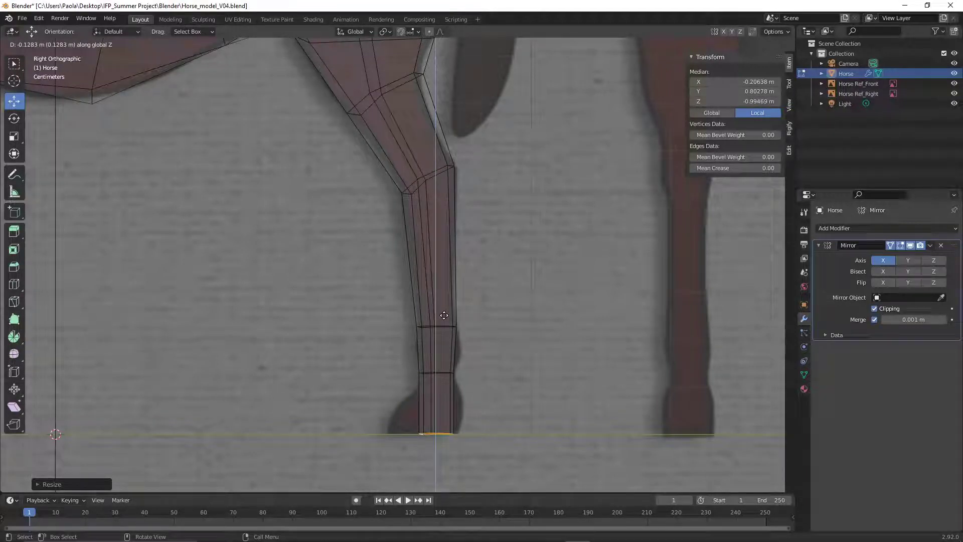
pyautogui.click(444, 314)
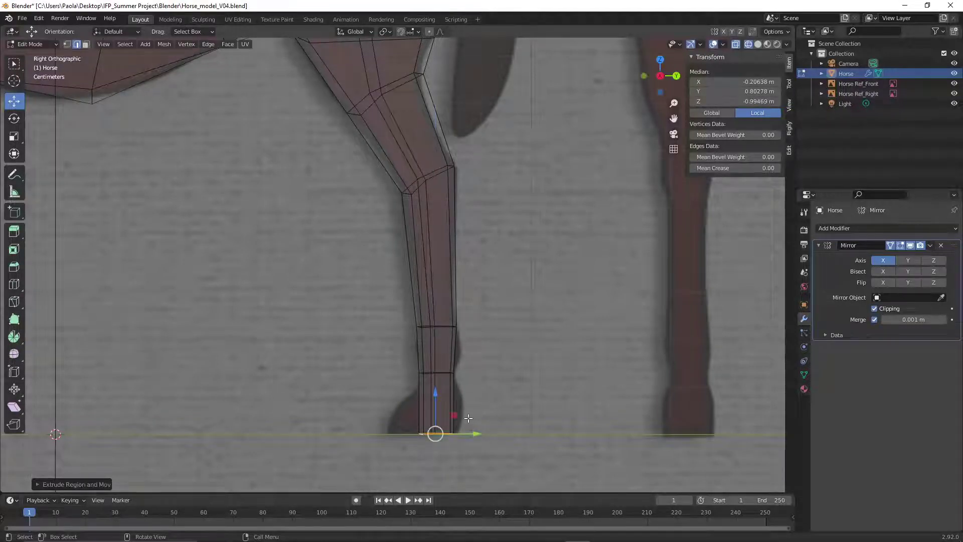
pyautogui.moveTo(474, 432); pyautogui.dragTo(461, 430)
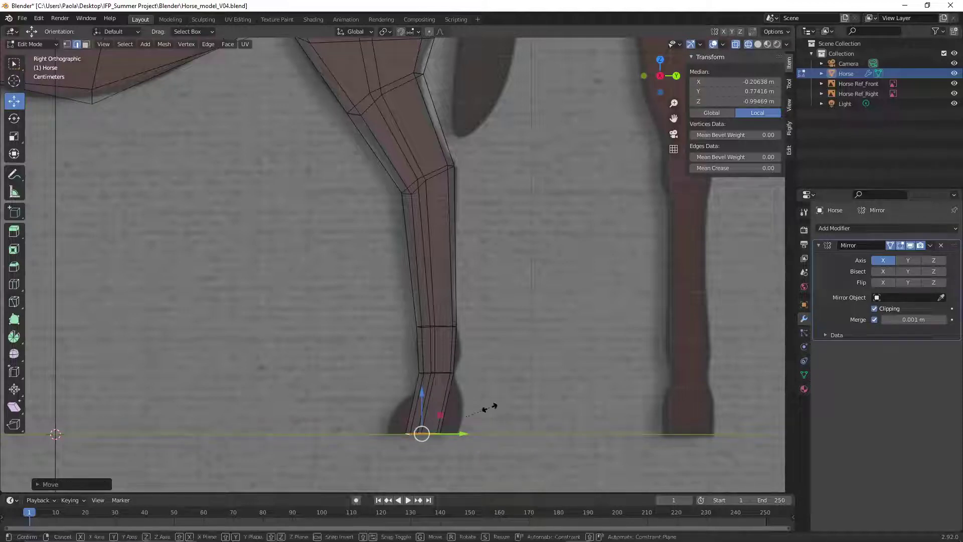
# Widen the bottom loop along Y to match the length of the reference hoof, and clear the selection
pyautogui.press('s')
pyautogui.press('y')
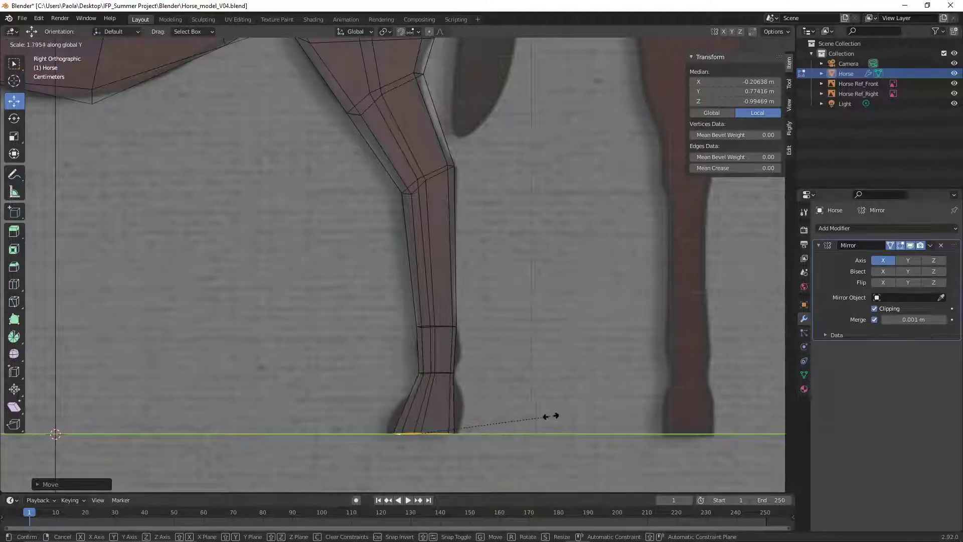
pyautogui.click(577, 412)
pyautogui.click(535, 387)
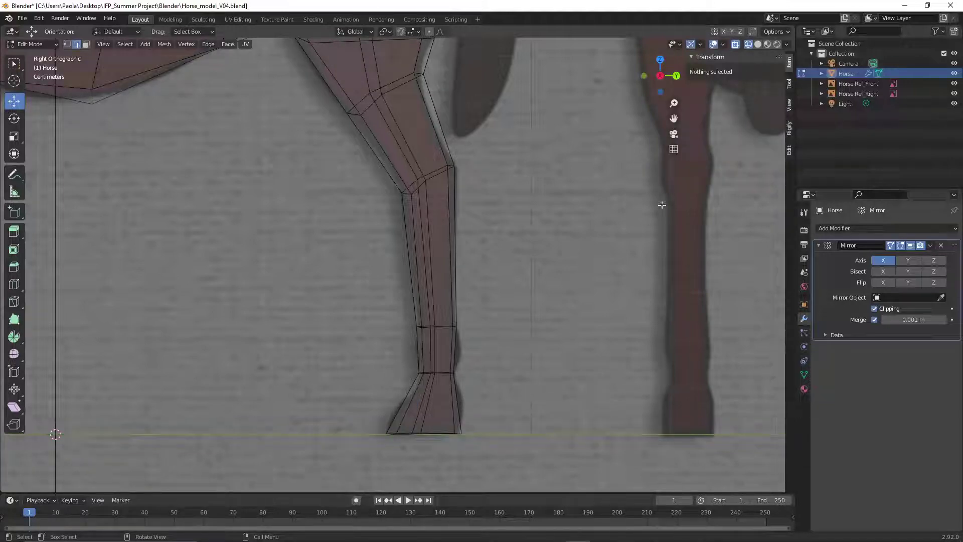
# Return to solid shading with face selection and examine the legs and hooves from several angles against the references
pyautogui.click(758, 44)
pyautogui.scroll(-3, 493, 315)
pyautogui.moveTo(539, 287); pyautogui.dragTo(419, 301, button='middle')
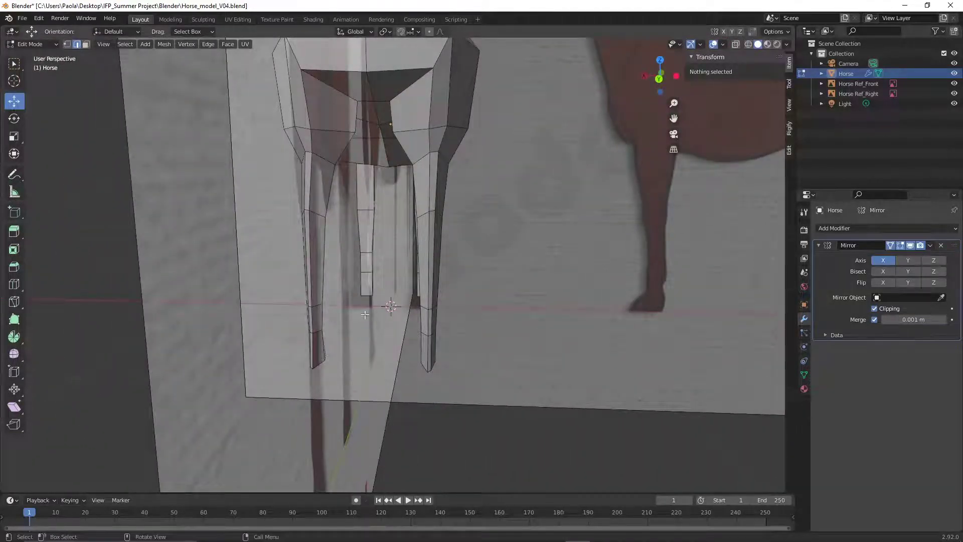
pyautogui.moveTo(369, 387); pyautogui.dragTo(435, 376, button='middle')
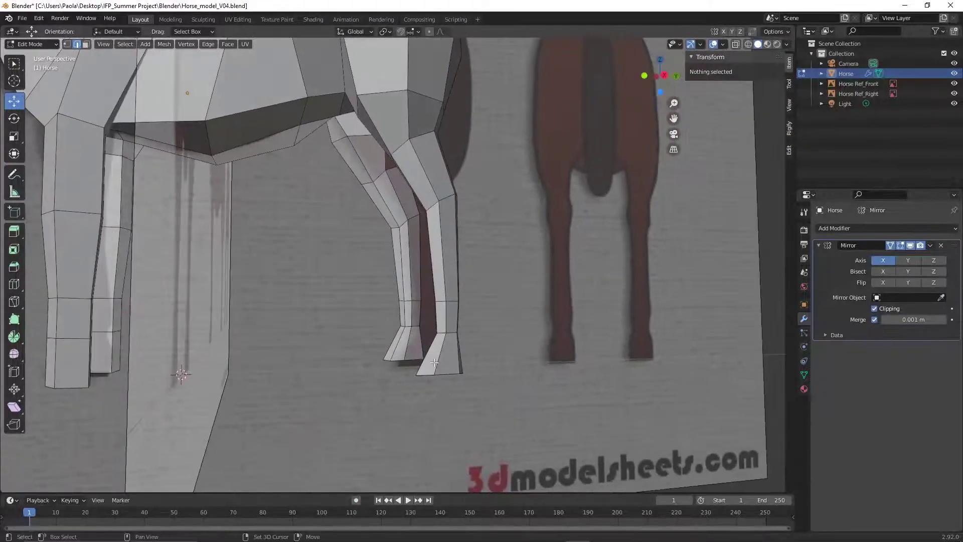
pyautogui.click(442, 359)
pyautogui.click(325, 356)
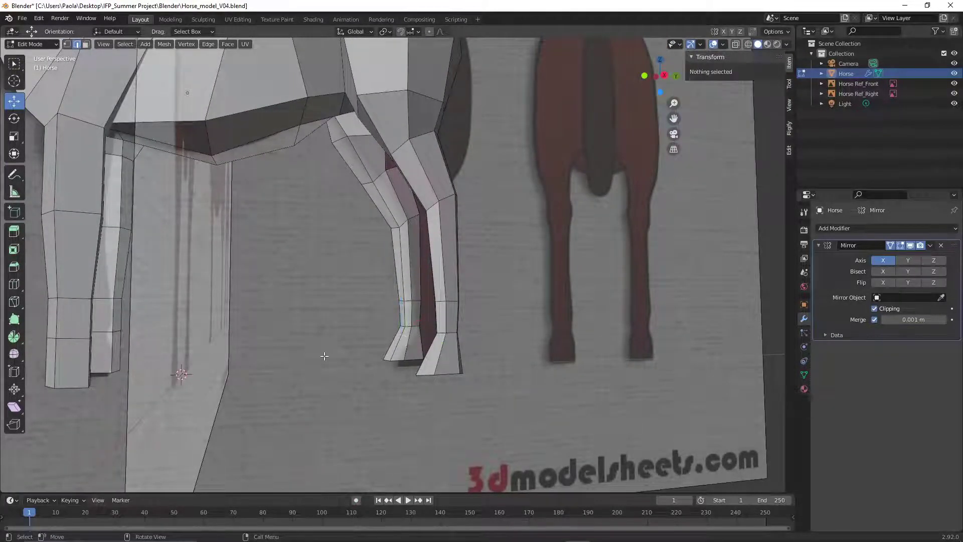
pyautogui.press('3')
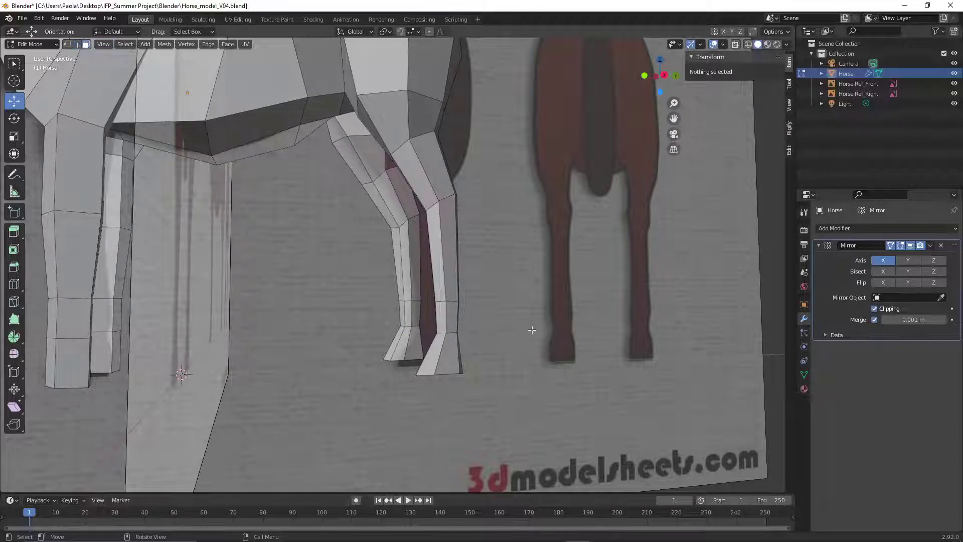
pyautogui.moveTo(531, 330); pyautogui.dragTo(400, 335, button='middle')
pyautogui.scroll(-5, 524, 349)
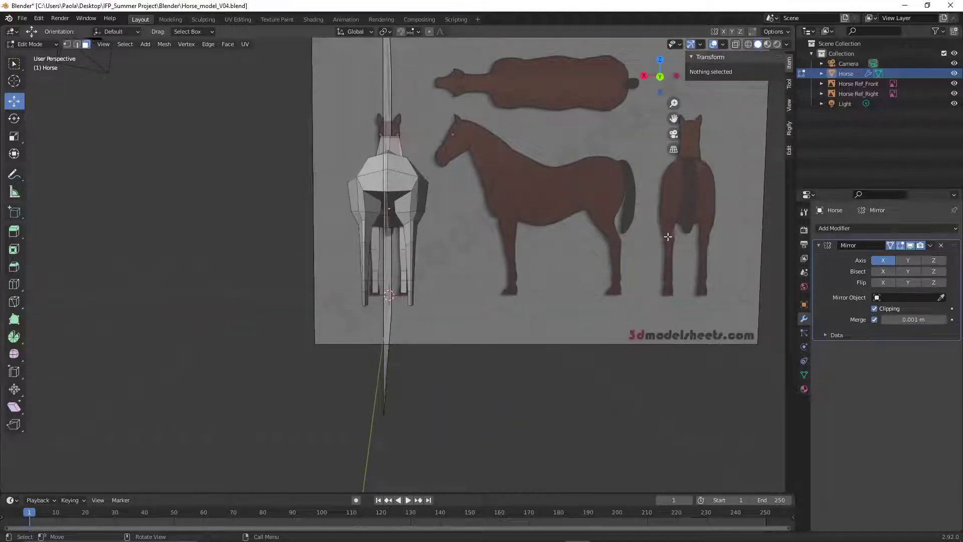
# Select the outer side faces of the hind pastern and hoof and move them outward to a median X of about -0.249 m
pyautogui.scroll(5, 409, 349)
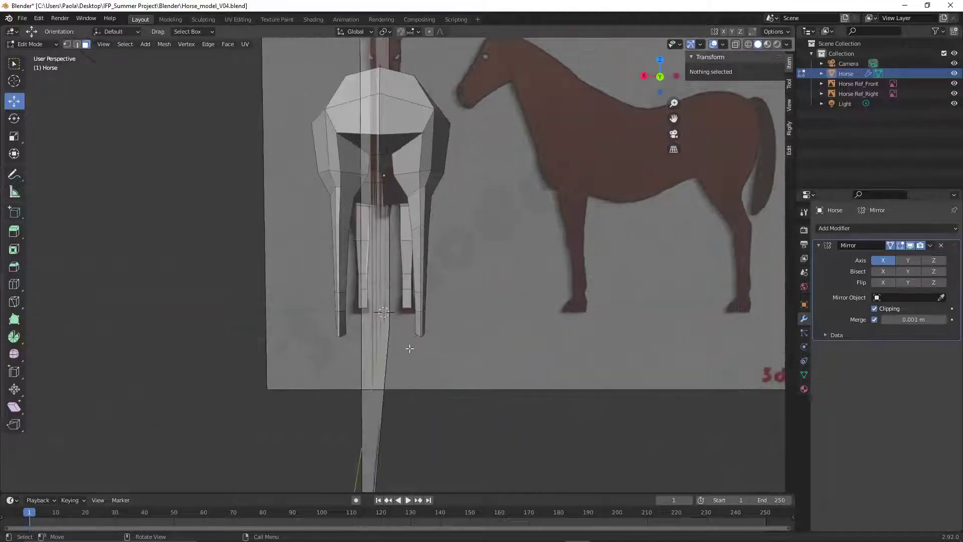
pyautogui.moveTo(497, 340); pyautogui.dragTo(383, 355, button='middle')
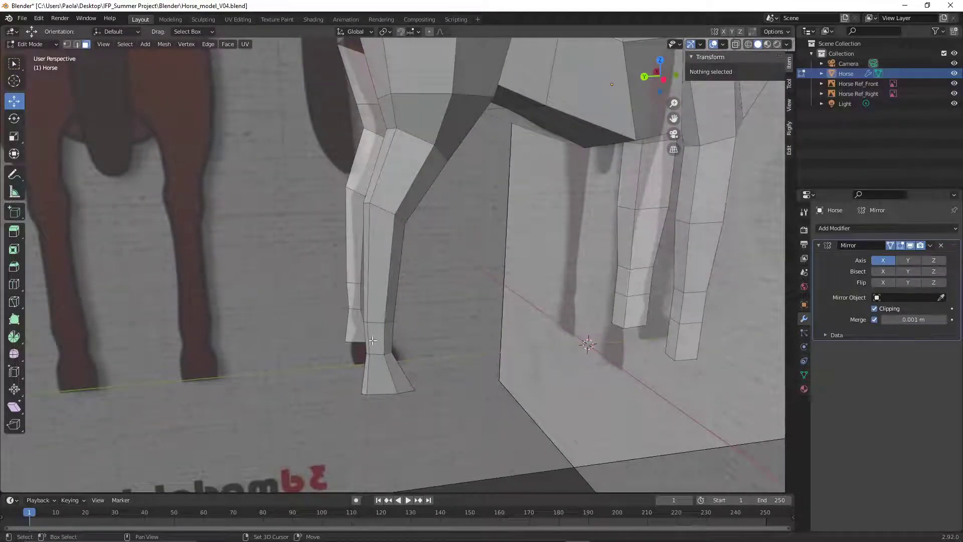
pyautogui.moveTo(375, 279); pyautogui.dragTo(369, 355, button='middle')
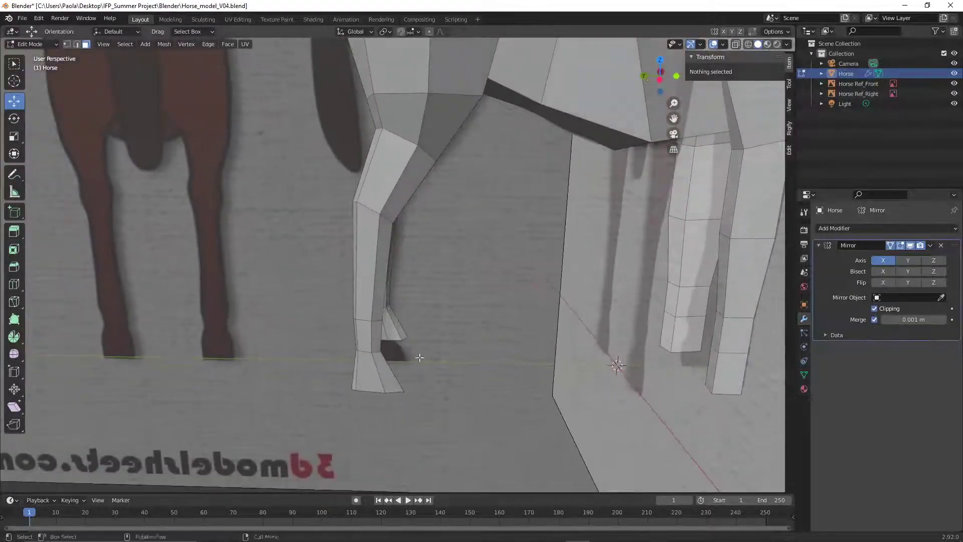
pyautogui.click(368, 333)
pyautogui.moveTo(378, 330); pyautogui.dragTo(367, 367)
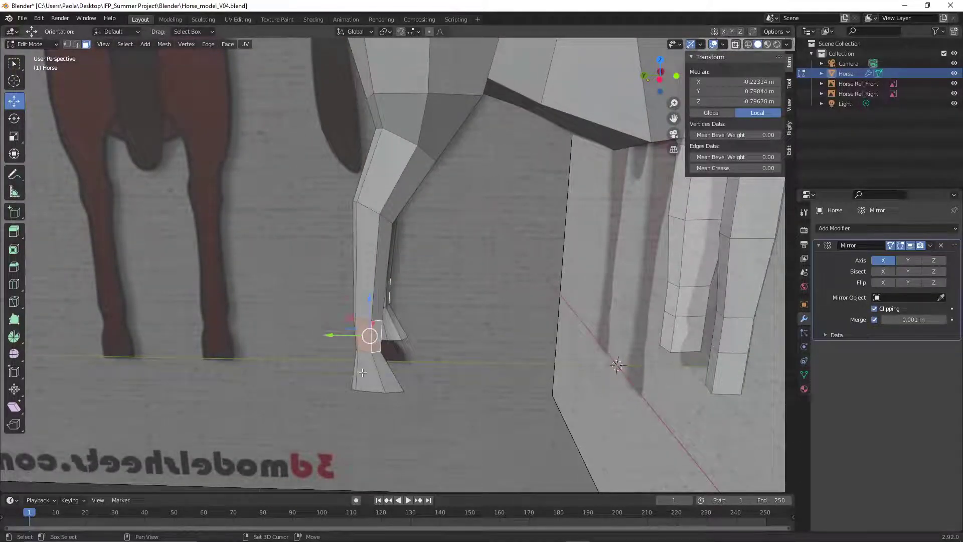
pyautogui.keyDown('shift'); pyautogui.click(362, 372); pyautogui.keyUp('shift')
pyautogui.keyDown('shift'); pyautogui.click(389, 375); pyautogui.keyUp('shift')
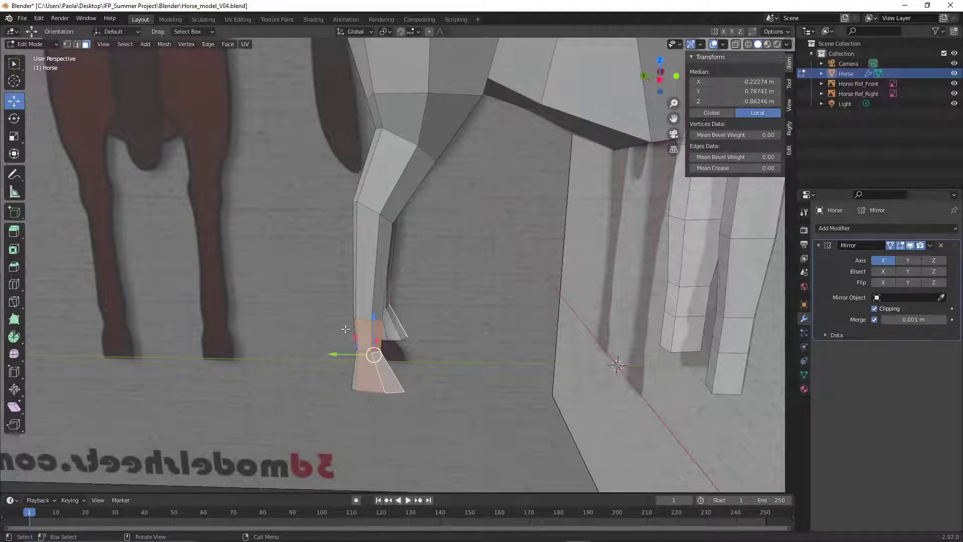
pyautogui.moveTo(351, 392); pyautogui.dragTo(412, 371, button='middle')
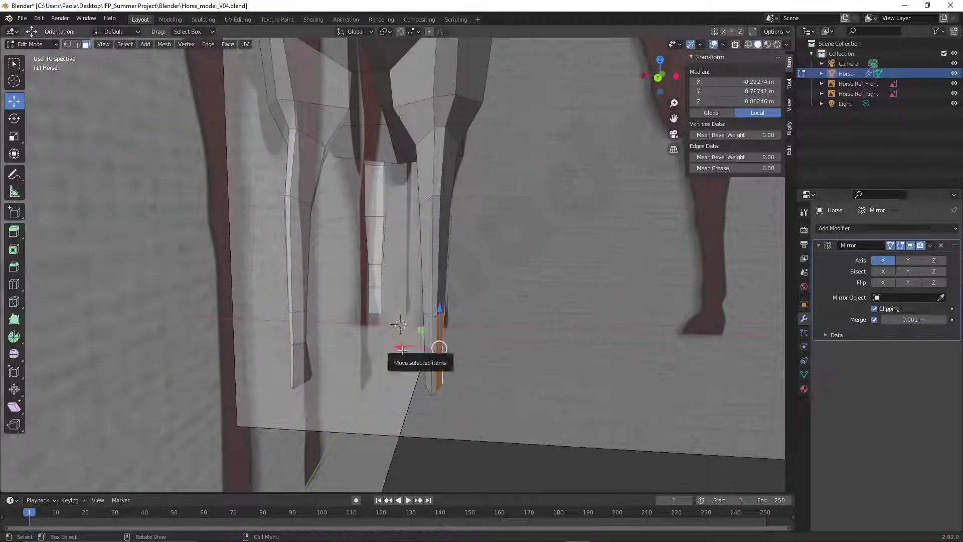
pyautogui.moveTo(402, 350); pyautogui.dragTo(413, 349)
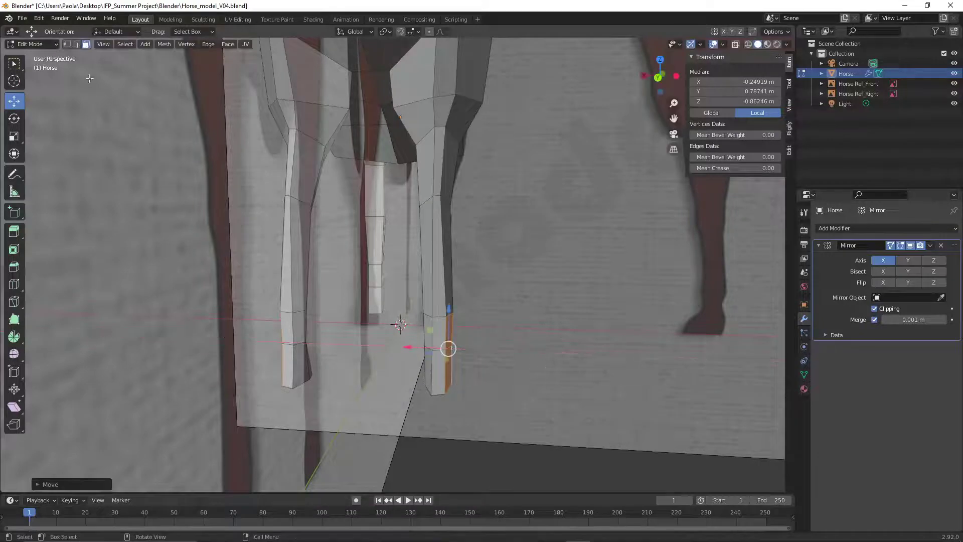
# Switch to vertex selection and move the hoof's middle outer bottom vertex outward to an X of about -0.281 m
pyautogui.click(67, 44)
pyautogui.click(510, 372)
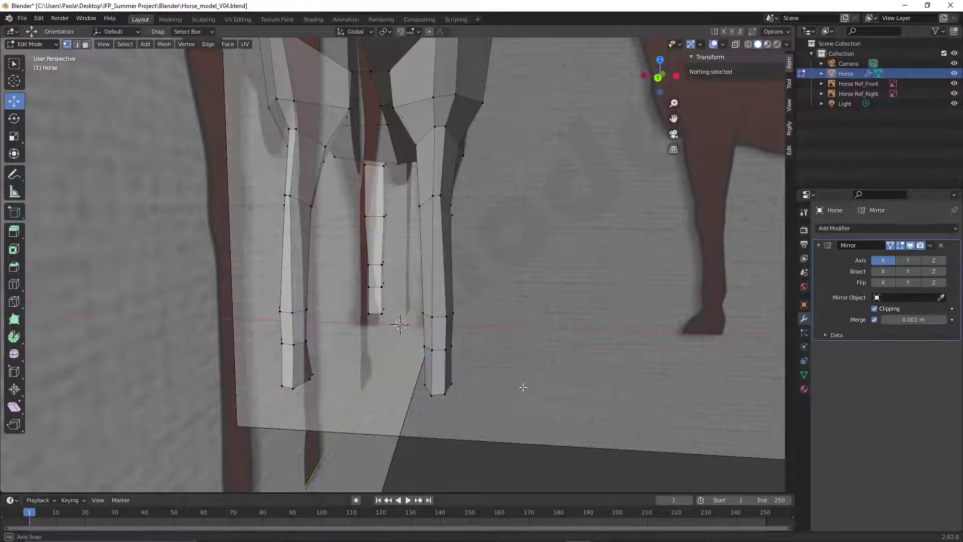
pyautogui.moveTo(520, 387); pyautogui.dragTo(428, 388, button='middle')
pyautogui.click(440, 389)
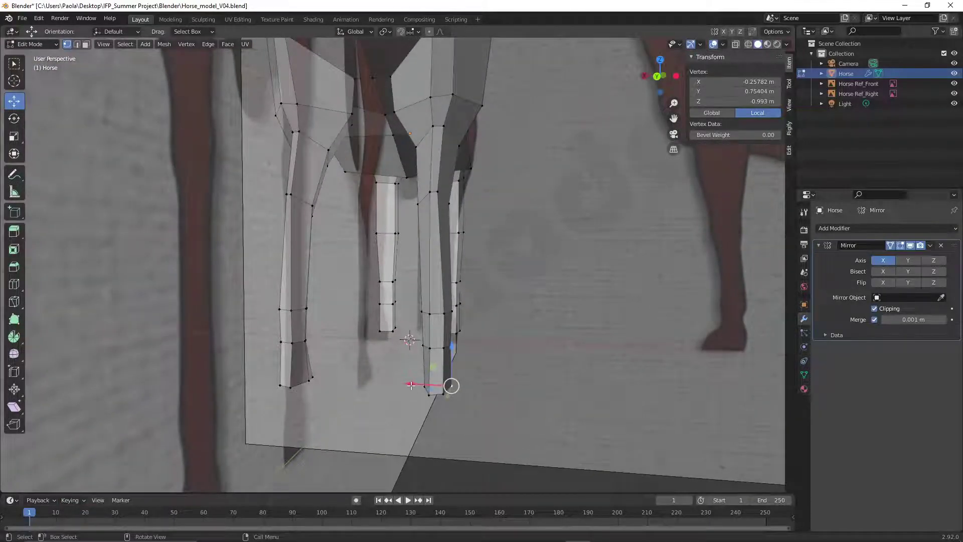
pyautogui.moveTo(411, 385); pyautogui.dragTo(420, 389)
# Move the hoof's middle inner bottom vertex inward to an X of about -0.157 m and clear the selection
pyautogui.click(425, 396)
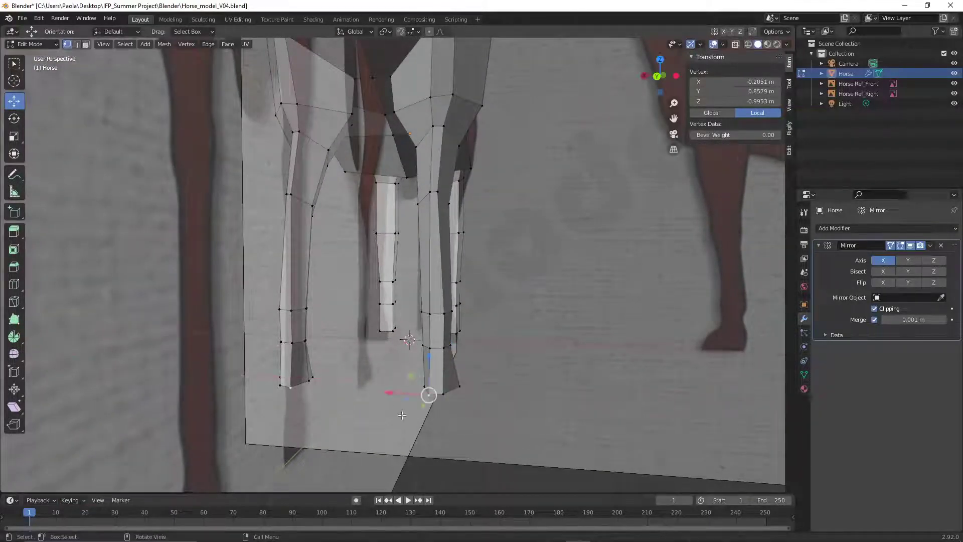
pyautogui.moveTo(402, 415); pyautogui.dragTo(462, 396, button='middle')
pyautogui.click(430, 382)
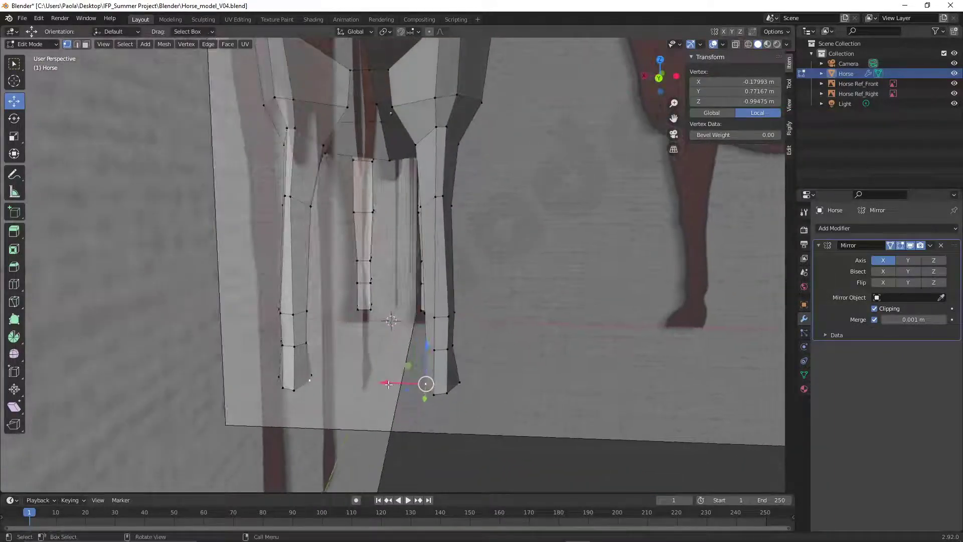
pyautogui.moveTo(388, 383); pyautogui.dragTo(382, 383)
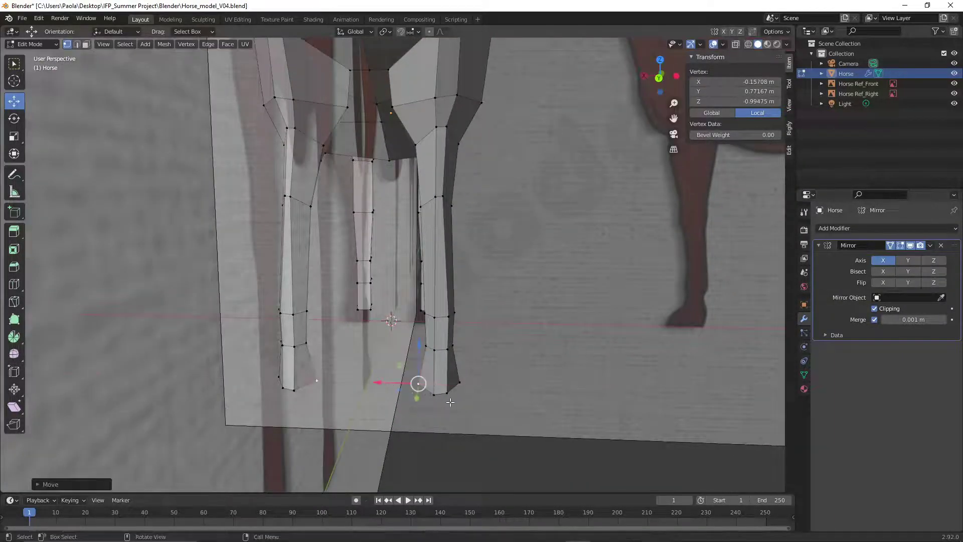
pyautogui.click(494, 405)
# Move the hoof's rear outer bottom vertex outward to an X of about -0.269 m and adjust it along Y to round the heel
pyautogui.moveTo(494, 406); pyautogui.dragTo(380, 405, button='middle')
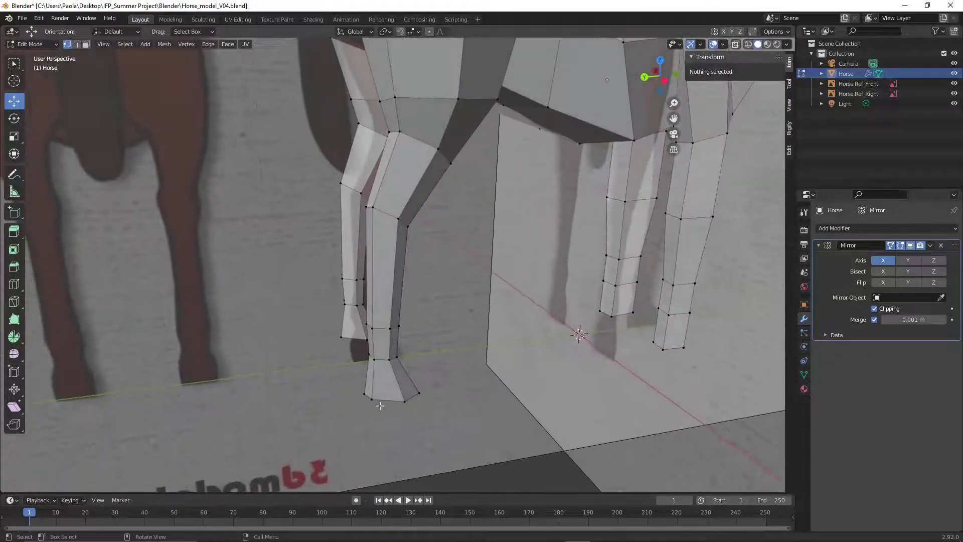
pyautogui.click(372, 399)
pyautogui.moveTo(335, 404); pyautogui.dragTo(325, 406)
pyautogui.moveTo(361, 422); pyautogui.dragTo(438, 412, button='middle')
pyautogui.moveTo(391, 393); pyautogui.dragTo(417, 399)
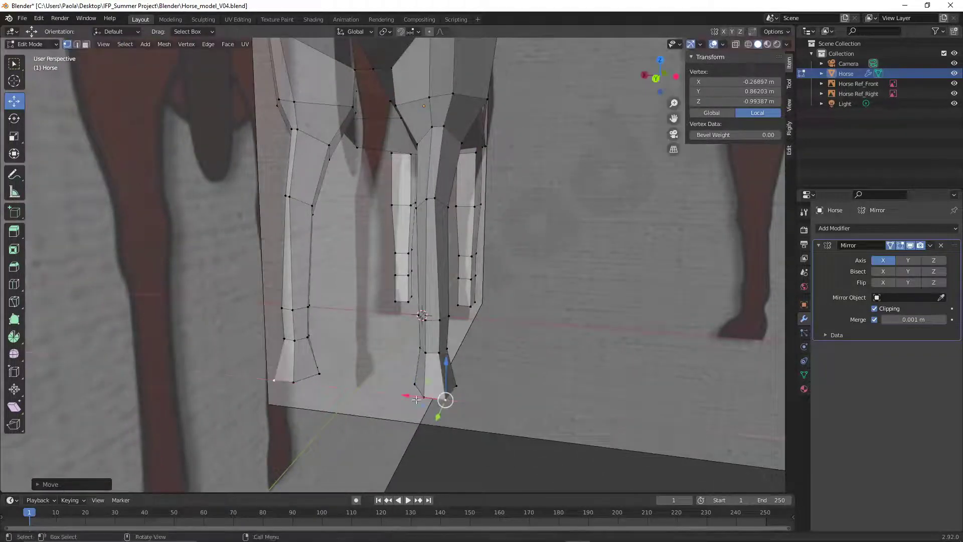
pyautogui.moveTo(495, 415); pyautogui.dragTo(435, 425, button='middle')
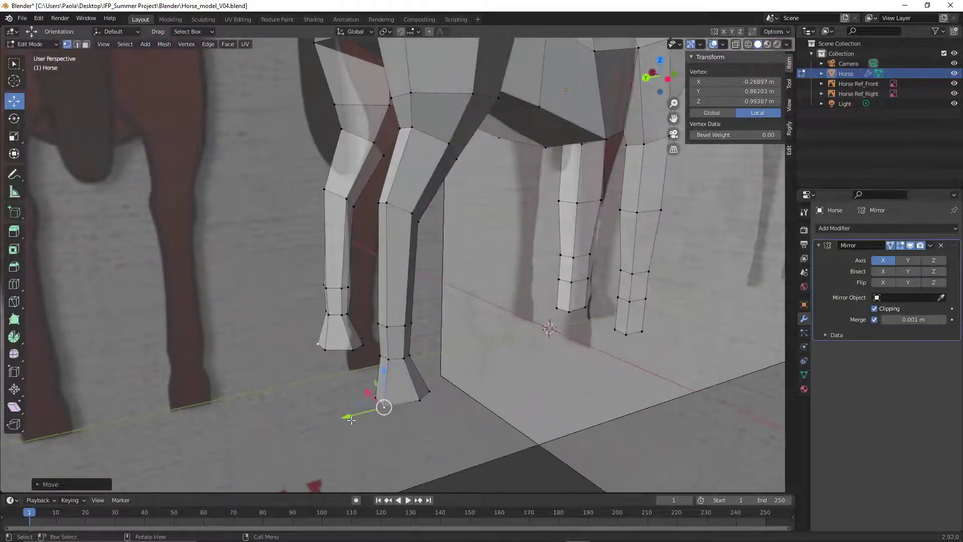
pyautogui.moveTo(383, 407); pyautogui.dragTo(390, 405)
pyautogui.click(295, 410)
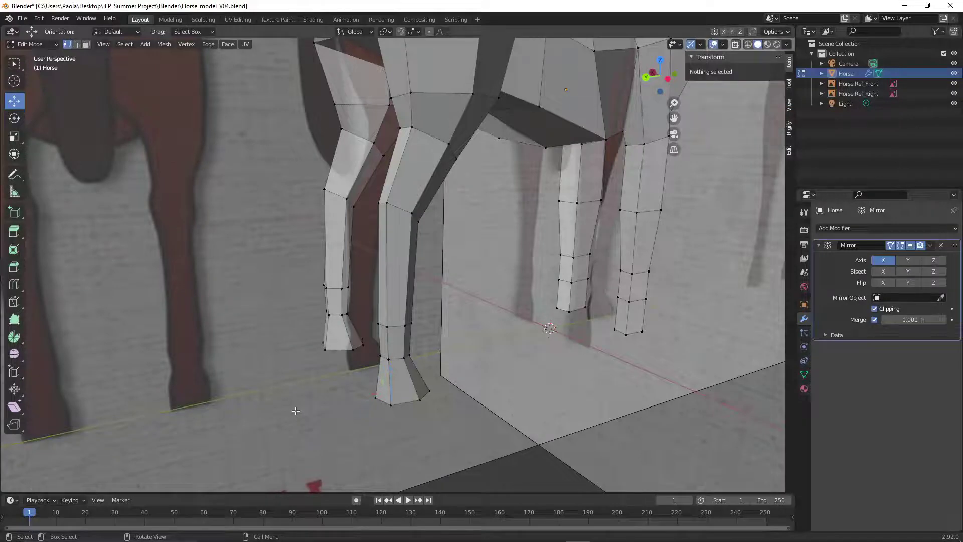
pyautogui.moveTo(296, 410); pyautogui.dragTo(368, 391, button='middle')
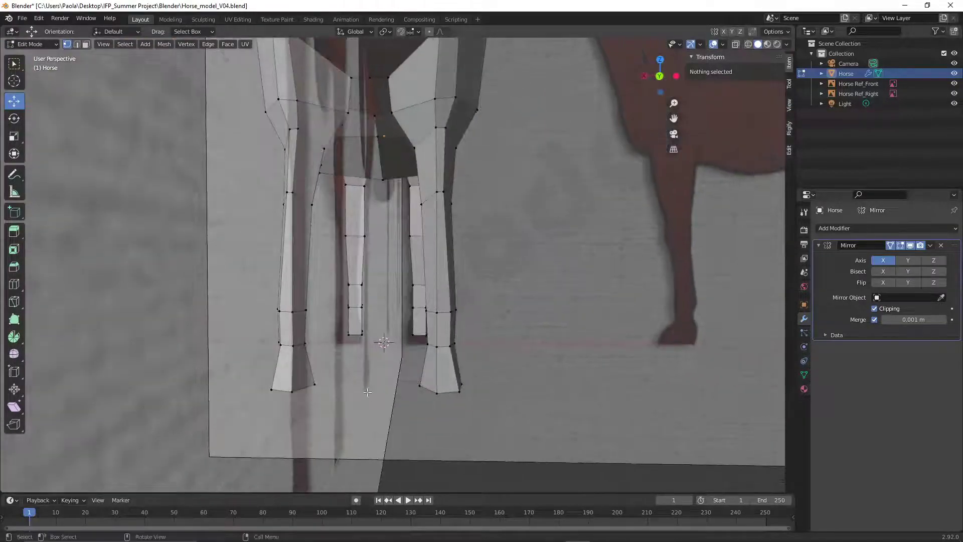
# Move the rear hock vertex outward to an X of about -0.249 m and slightly forward to a Y of about 0.823 m
pyautogui.moveTo(514, 314); pyautogui.dragTo(462, 271, button='middle')
pyautogui.click(429, 199)
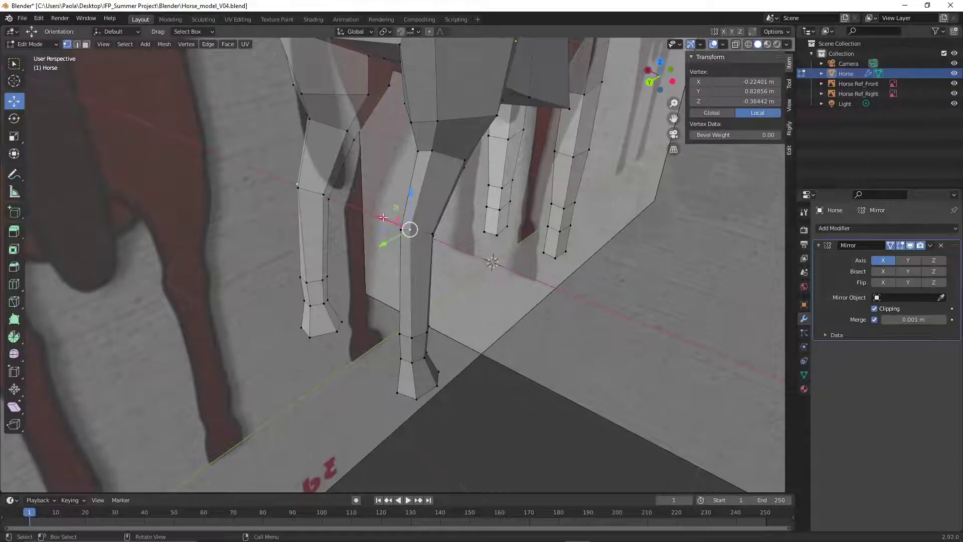
pyautogui.moveTo(382, 217); pyautogui.dragTo(390, 220)
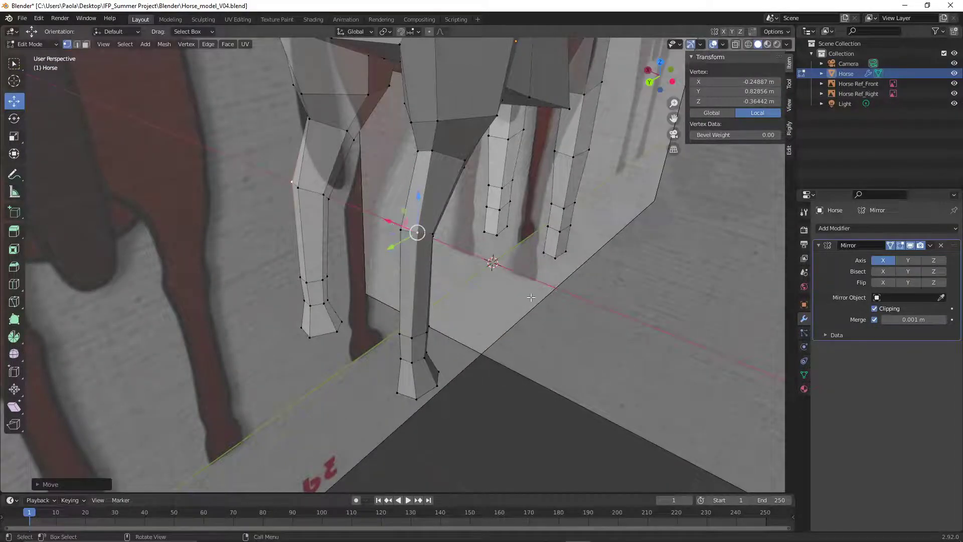
pyautogui.moveTo(531, 297); pyautogui.dragTo(377, 262, button='middle')
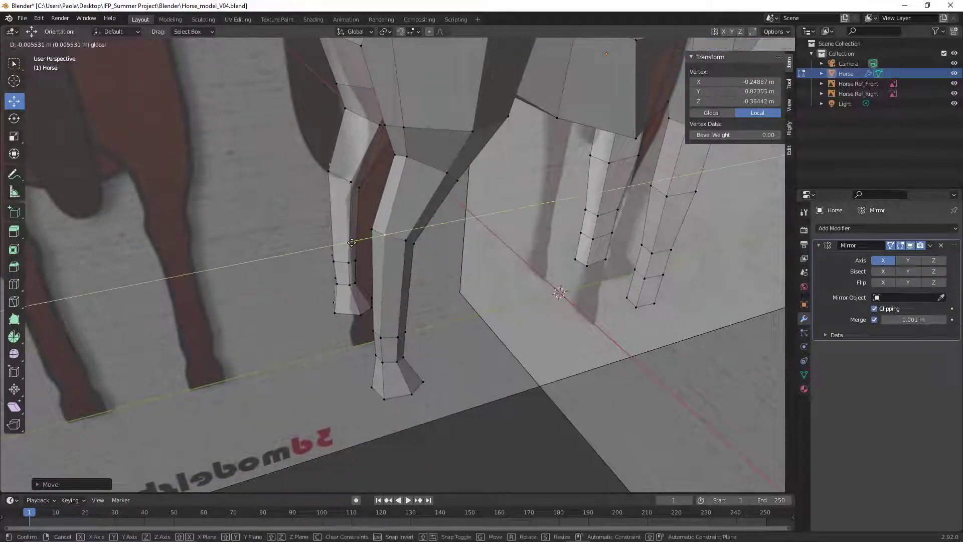
pyautogui.click(260, 329)
# Examine the hind legs from several angles and inspect the open underside of the hoof
pyautogui.moveTo(260, 329); pyautogui.dragTo(436, 245, button='middle')
pyautogui.moveTo(392, 271); pyautogui.dragTo(343, 278, button='middle')
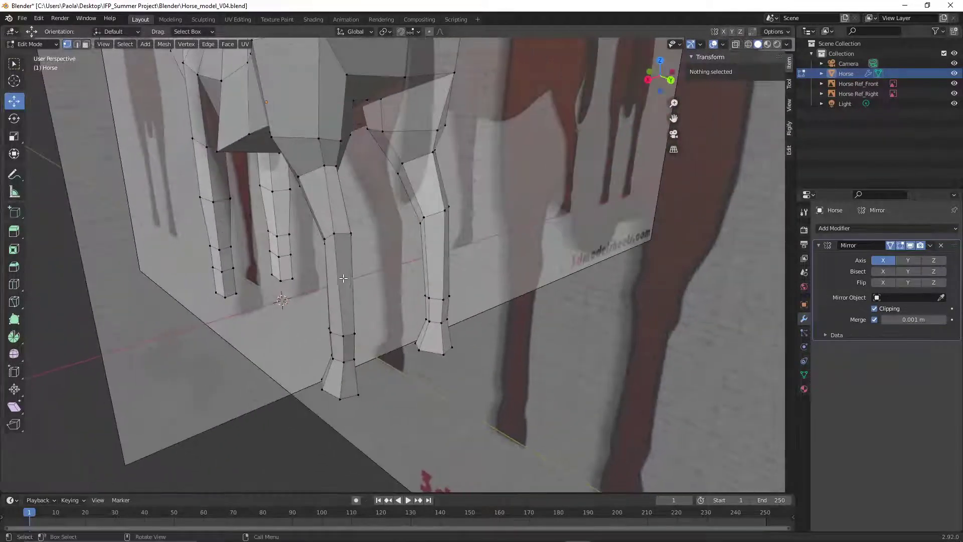
pyautogui.moveTo(433, 341); pyautogui.dragTo(331, 362, button='middle')
pyautogui.click(78, 44)
pyautogui.moveTo(443, 411); pyautogui.dragTo(478, 371, button='middle')
pyautogui.scroll(5, 497, 333)
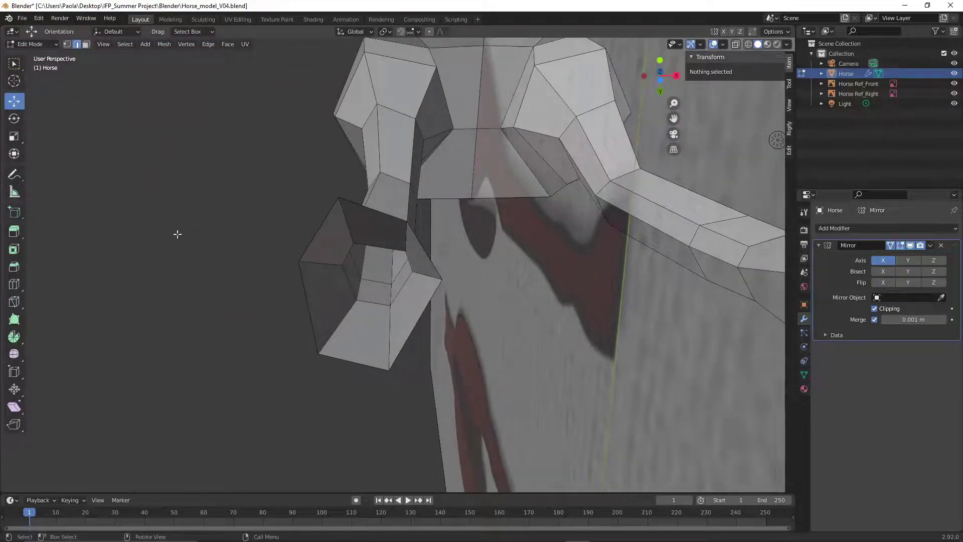
pyautogui.moveTo(195, 196); pyautogui.dragTo(226, 241, button='middle')
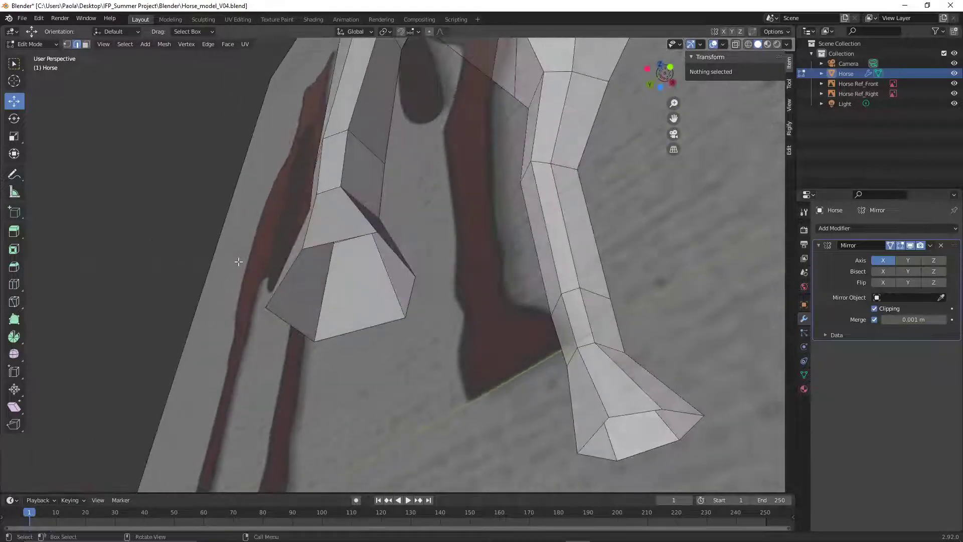
pyautogui.press('shift')
pyautogui.keyDown('shift'); pyautogui.moveTo(245, 290); pyautogui.dragTo(229, 232, button='middle'); pyautogui.keyUp('shift')
pyautogui.moveTo(434, 321); pyautogui.dragTo(190, 168, button='middle')
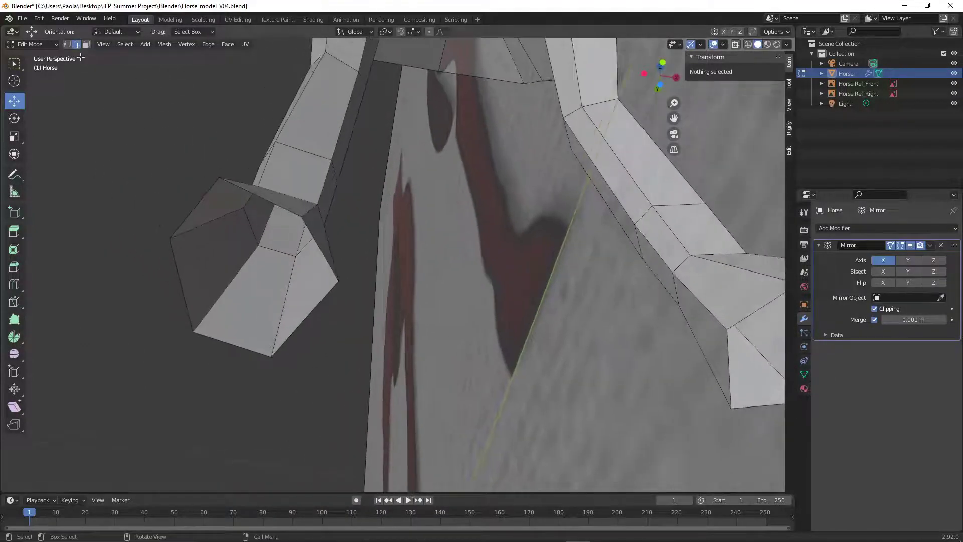
# Fill the front half of the hind hoof's open underside with a face across its four front bottom vertices
pyautogui.moveTo(452, 339); pyautogui.dragTo(466, 329, button='middle')
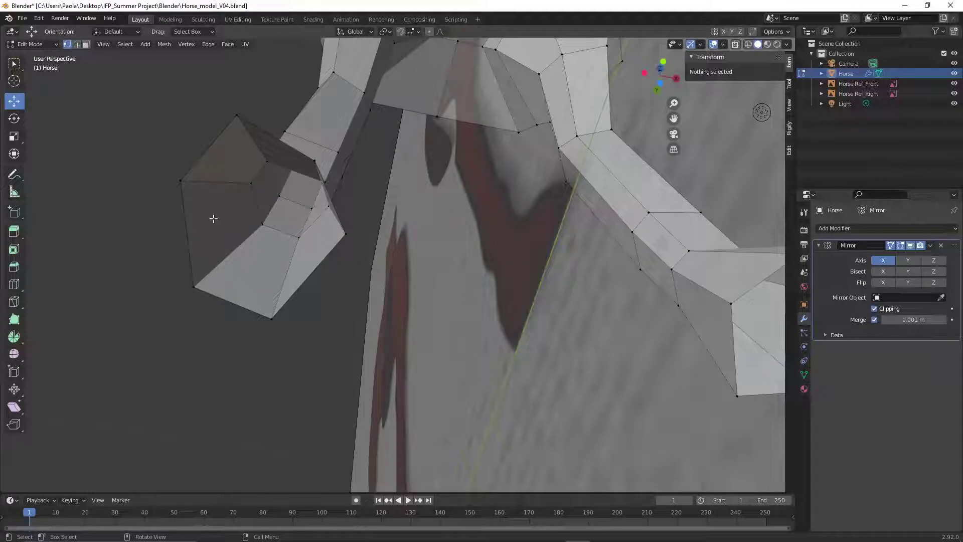
pyautogui.keyDown('shift'); pyautogui.click(181, 181); pyautogui.keyUp('shift')
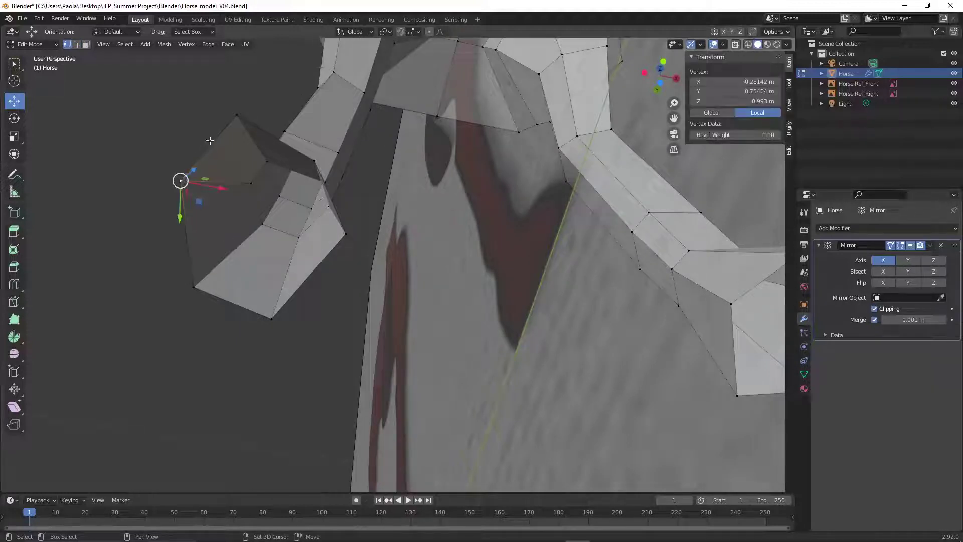
pyautogui.keyDown('shift'); pyautogui.click(237, 123); pyautogui.keyUp('shift')
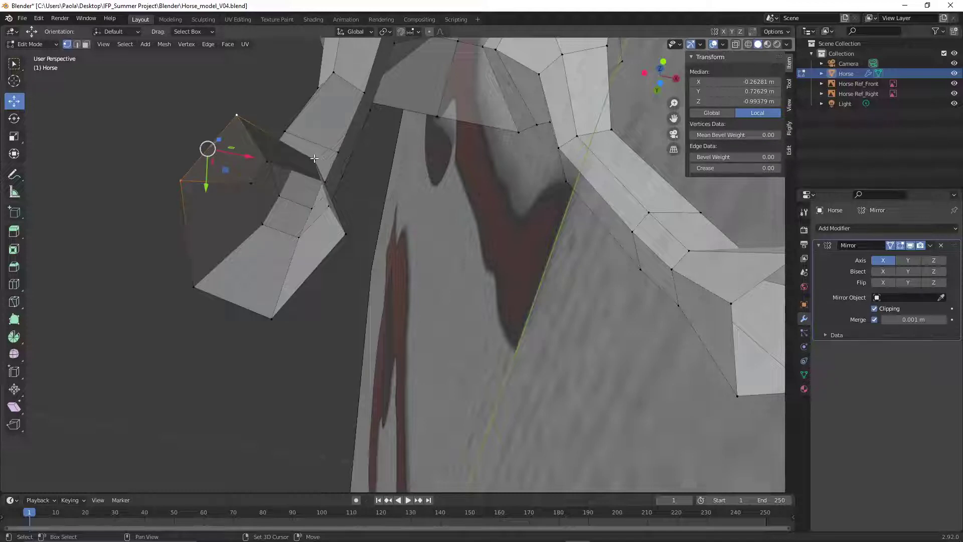
pyautogui.keyDown('shift'); pyautogui.click(315, 160); pyautogui.keyUp('shift')
pyautogui.keyDown('shift'); pyautogui.click(346, 233); pyautogui.keyUp('shift')
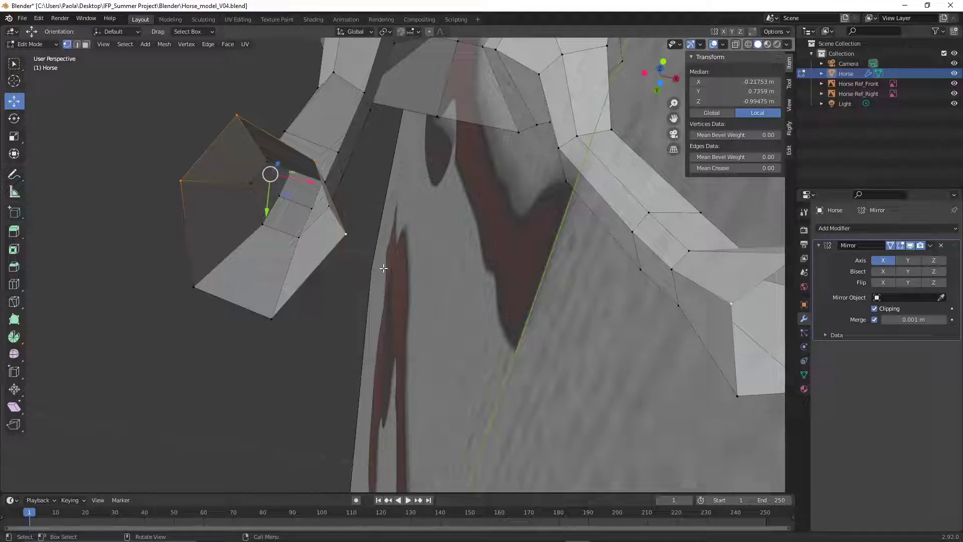
pyautogui.press('f')
pyautogui.click(336, 327)
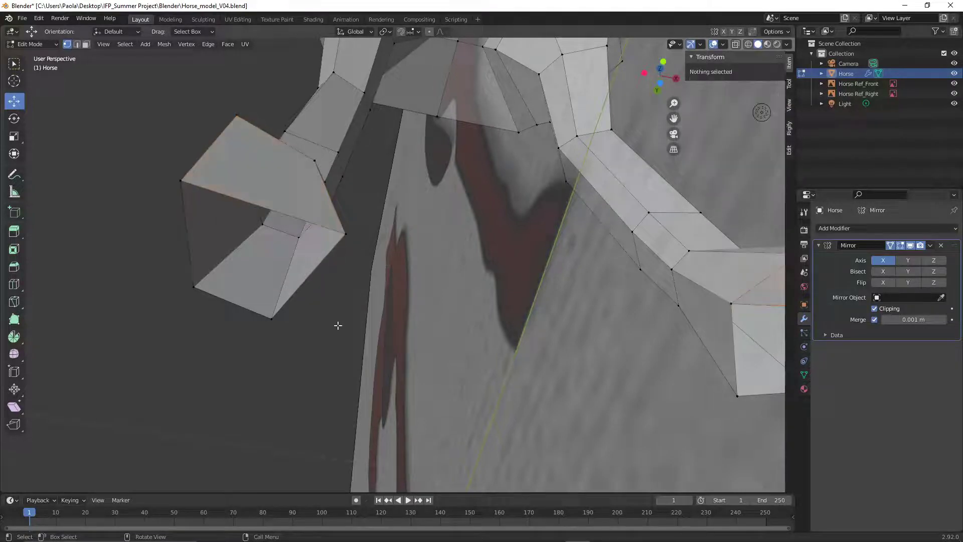
# Fill the rear half of the hoof's underside with a four-vertex face bordering the front one, and clear the selection
pyautogui.keyDown('shift'); pyautogui.moveTo(336, 326); pyautogui.dragTo(414, 378, button='middle'); pyautogui.keyUp('shift')
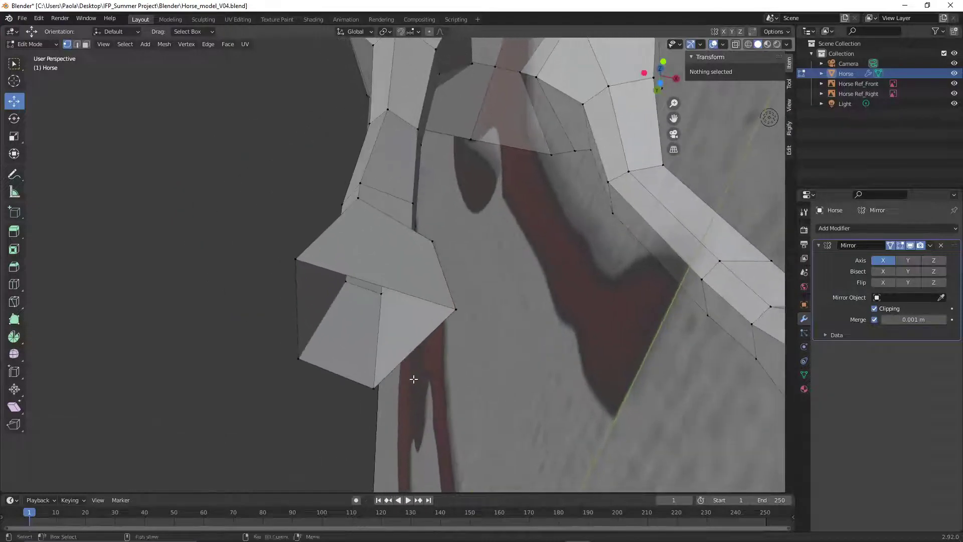
pyautogui.click(299, 358)
pyautogui.keyDown('shift'); pyautogui.click(297, 260); pyautogui.keyUp('shift')
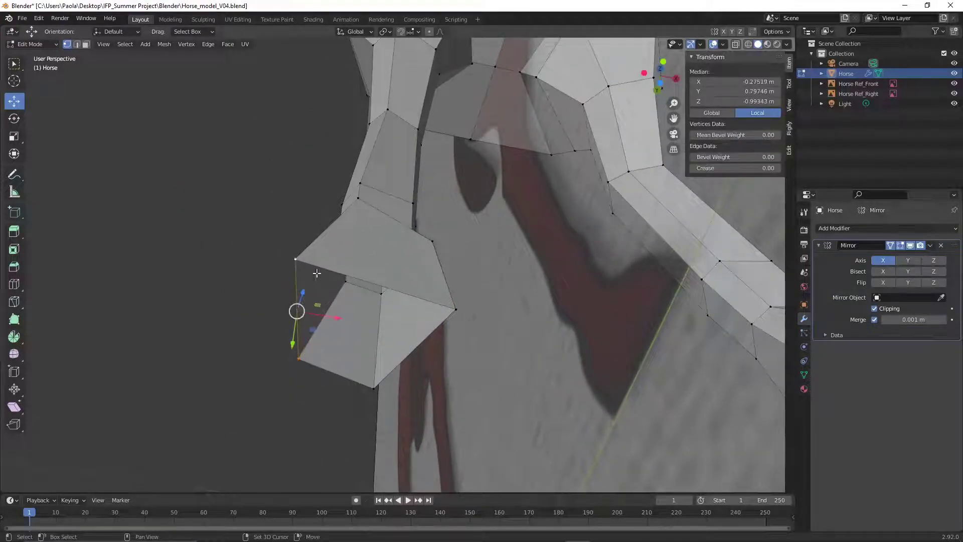
pyautogui.keyDown('shift'); pyautogui.click(455, 308); pyautogui.keyUp('shift')
pyautogui.keyDown('shift'); pyautogui.click(373, 388); pyautogui.keyUp('shift')
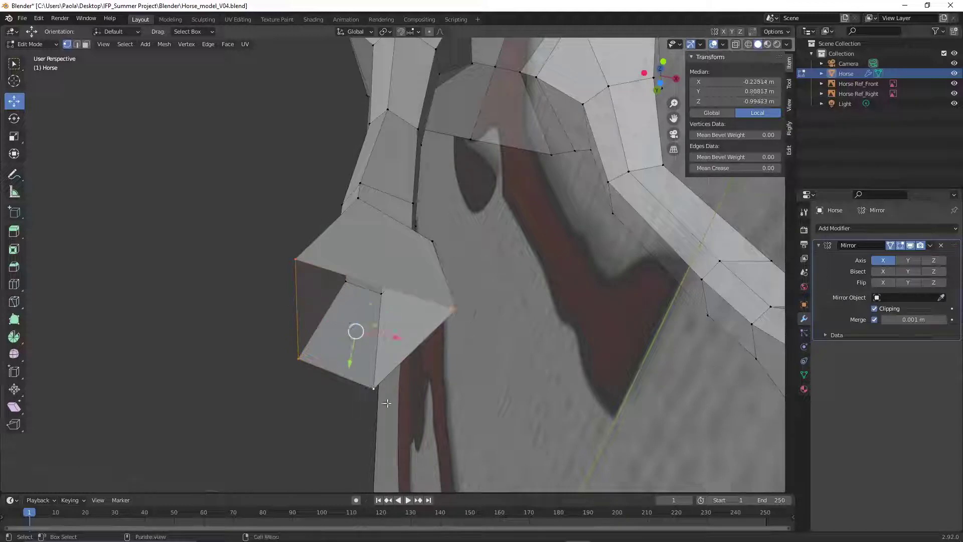
pyautogui.click(234, 361)
pyautogui.moveTo(234, 361); pyautogui.dragTo(227, 367, button='middle')
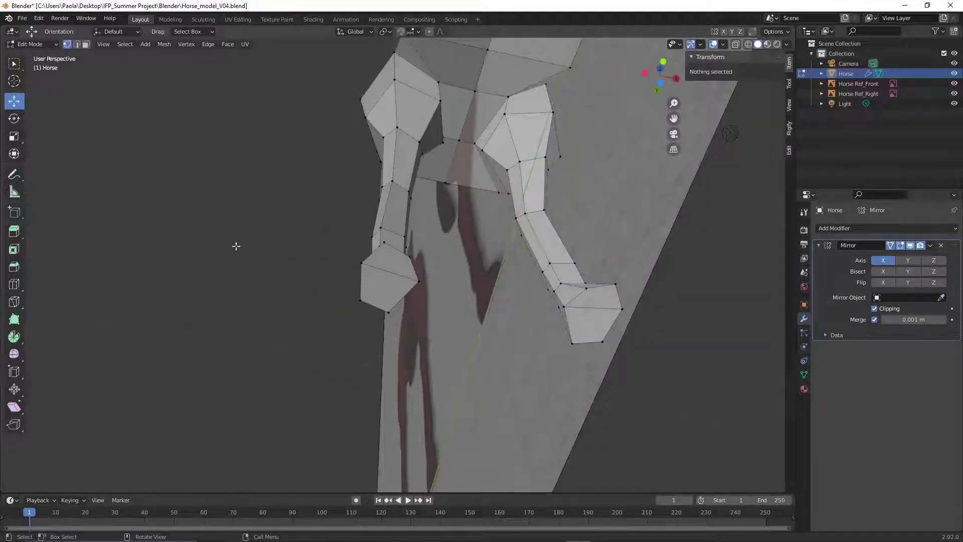
# Inspect the hindquarters and the lower ends of the front legs
pyautogui.moveTo(236, 246); pyautogui.dragTo(417, 321, button='middle')
pyautogui.scroll(6, 501, 311)
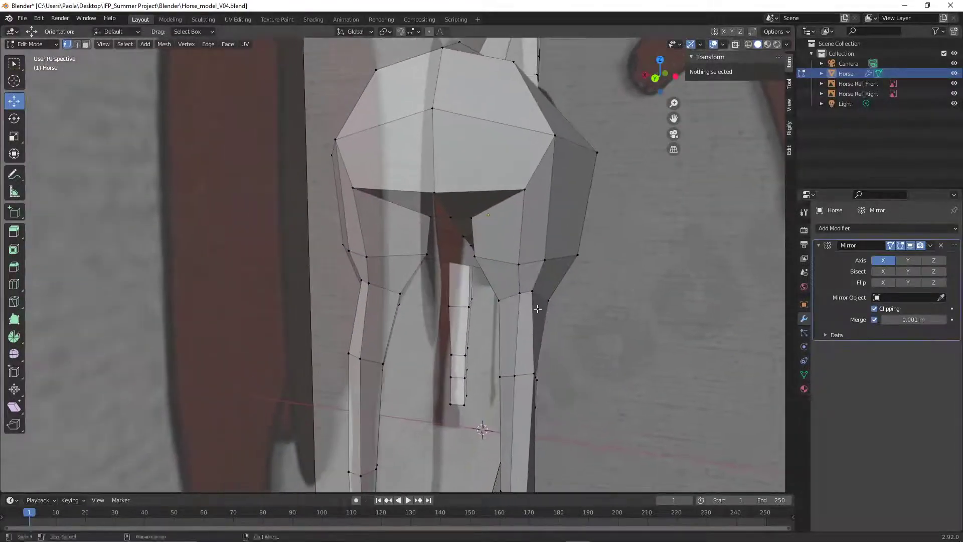
pyautogui.moveTo(537, 308); pyautogui.dragTo(372, 317, button='middle')
pyautogui.moveTo(350, 384); pyautogui.dragTo(360, 306, button='middle')
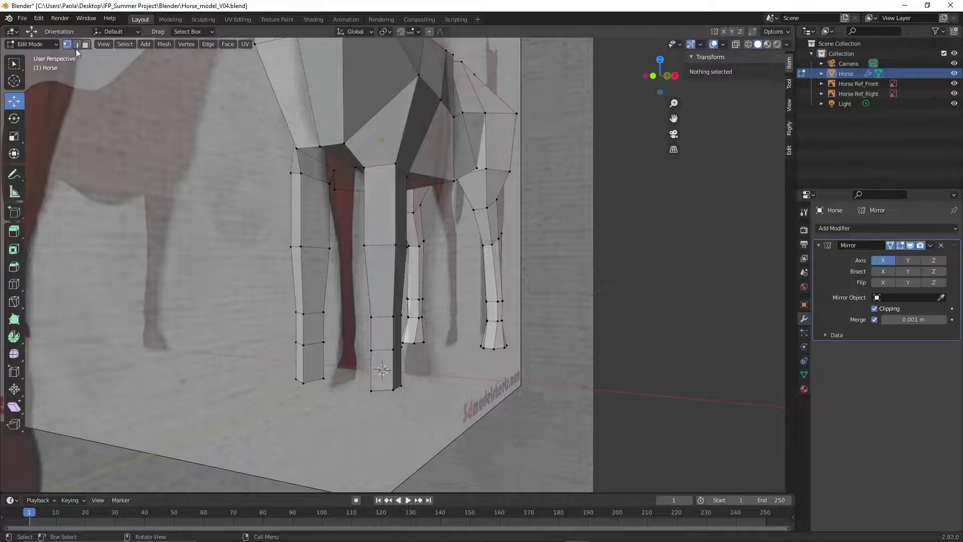
# Compare the legs with the front reference in the front orthographic view using wireframe shading and edge selection
pyautogui.click(103, 45)
pyautogui.moveTo(170, 161)
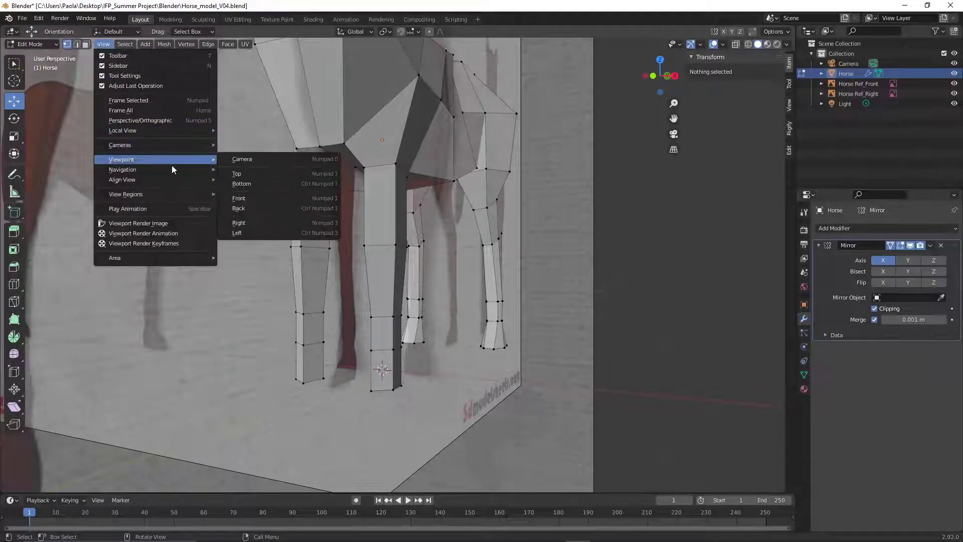
pyautogui.click(240, 197)
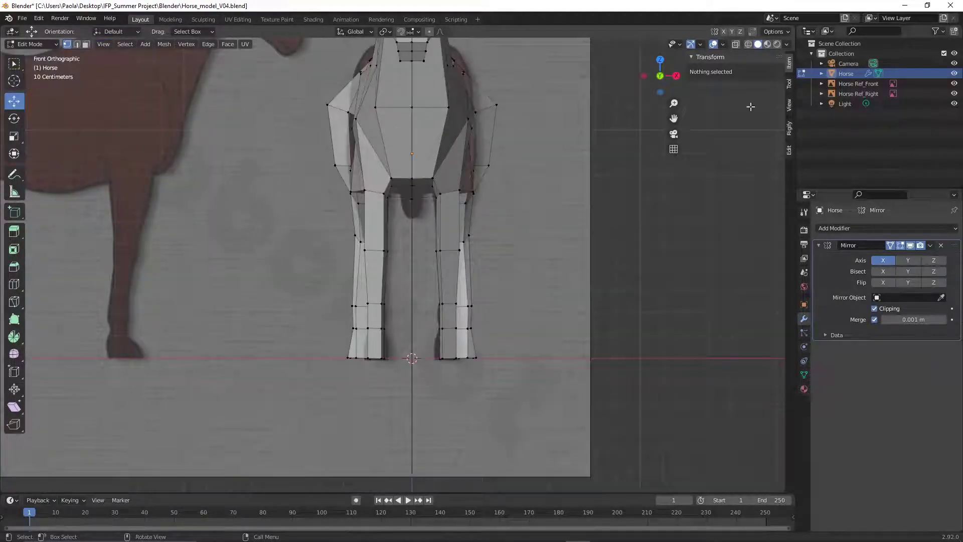
pyautogui.click(77, 44)
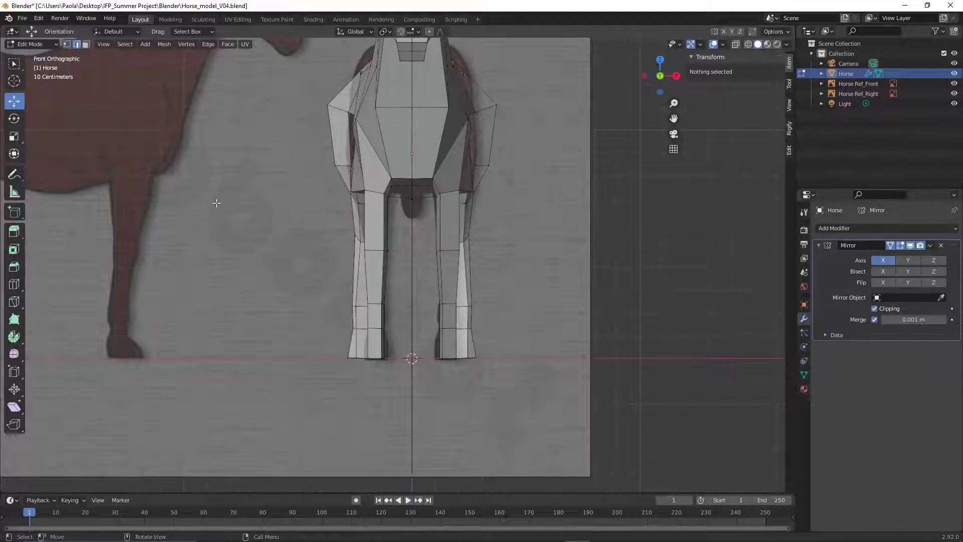
pyautogui.click(748, 44)
pyautogui.scroll(-2, 526, 229)
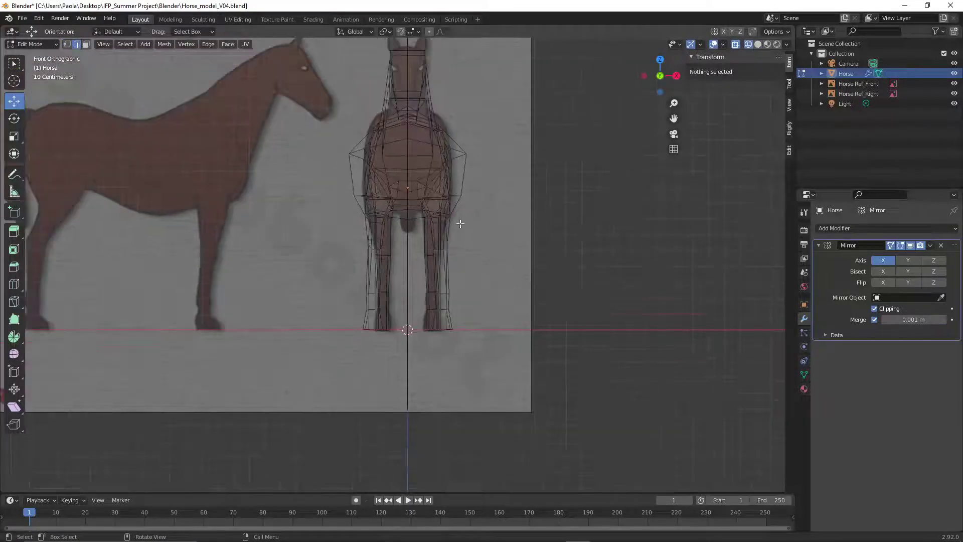
# Save the project as a new version named Horse_model_V05.blend
pyautogui.click(22, 18)
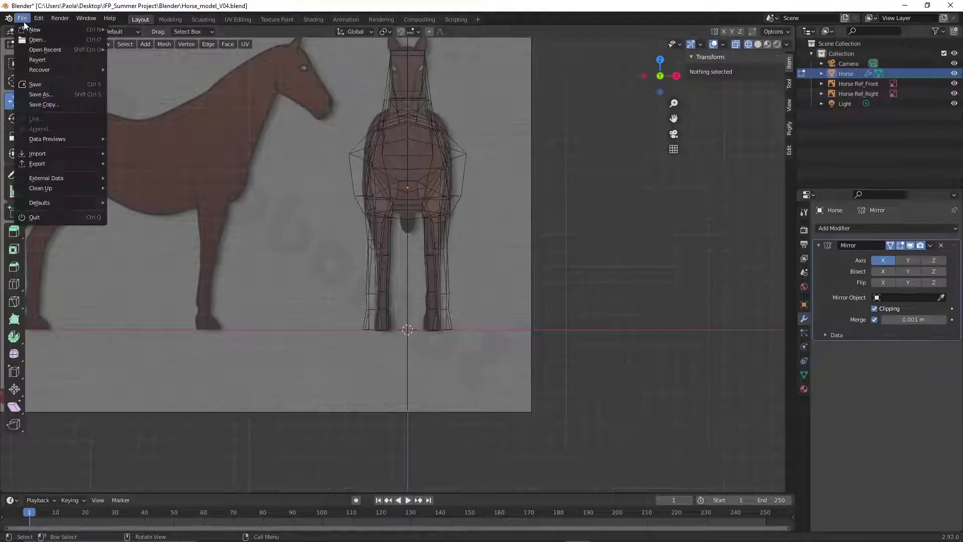
pyautogui.click(53, 94)
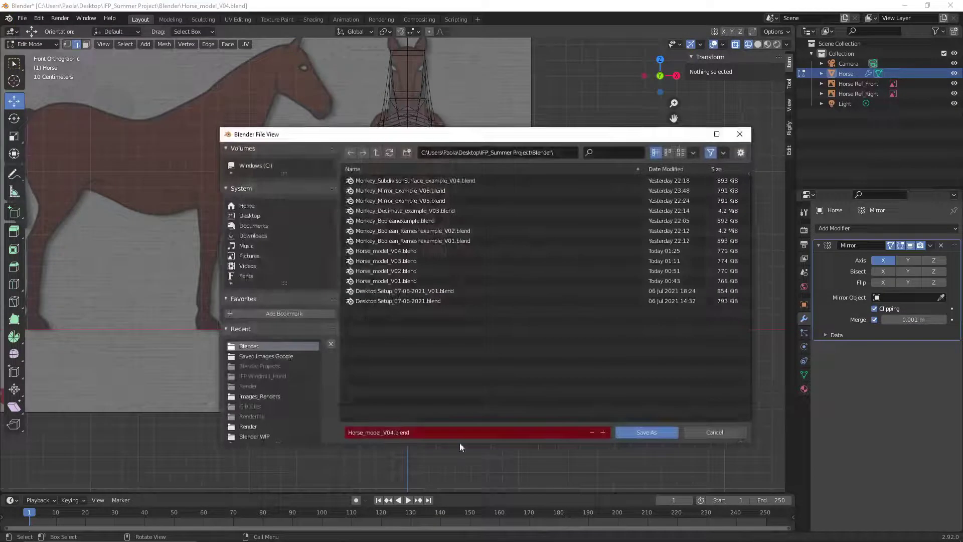
pyautogui.click(389, 431)
pyautogui.click(392, 431)
pyautogui.press('BackSpace')
pyautogui.write('5')
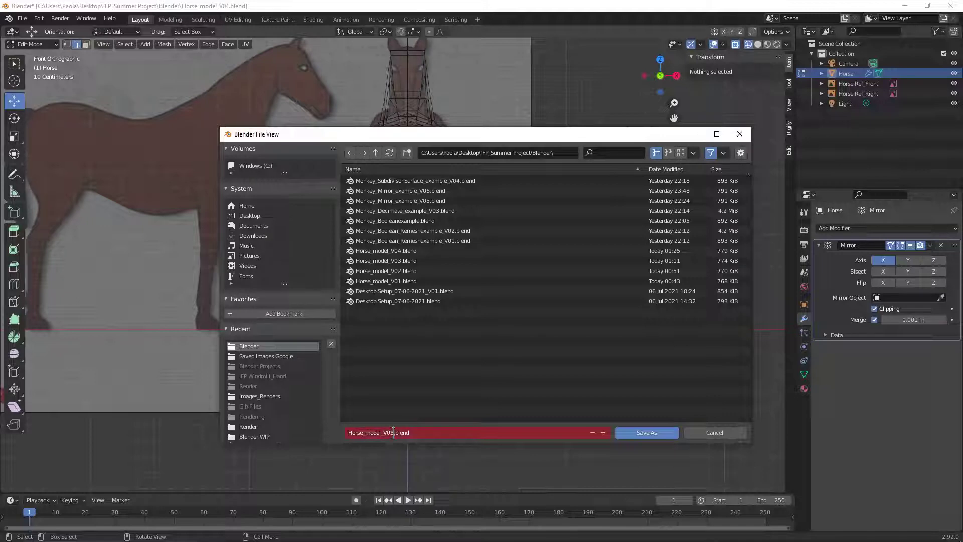
pyautogui.click(638, 432)
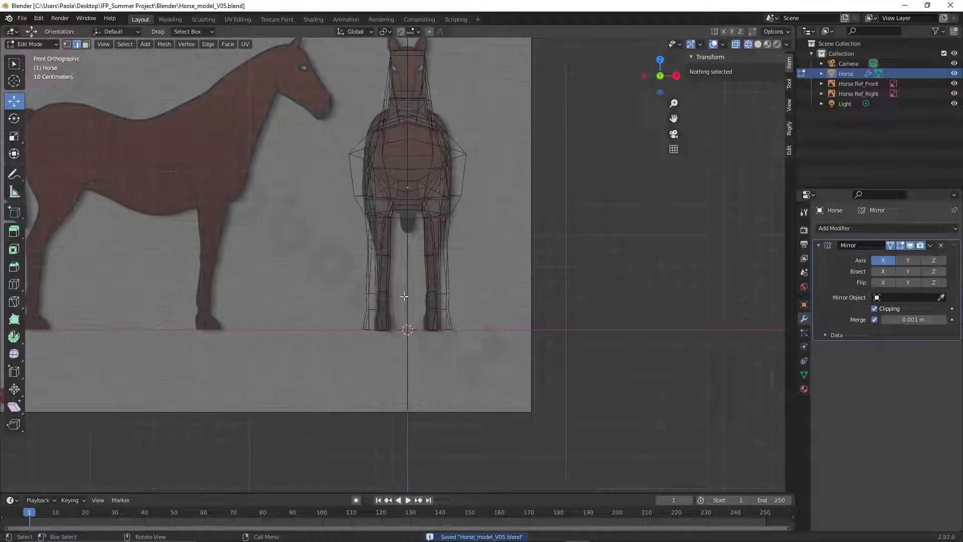
# In solid shading, move the inner side face of the front hoof about 0.03 m along X toward the body's centre line
pyautogui.scroll(3, 534, 289)
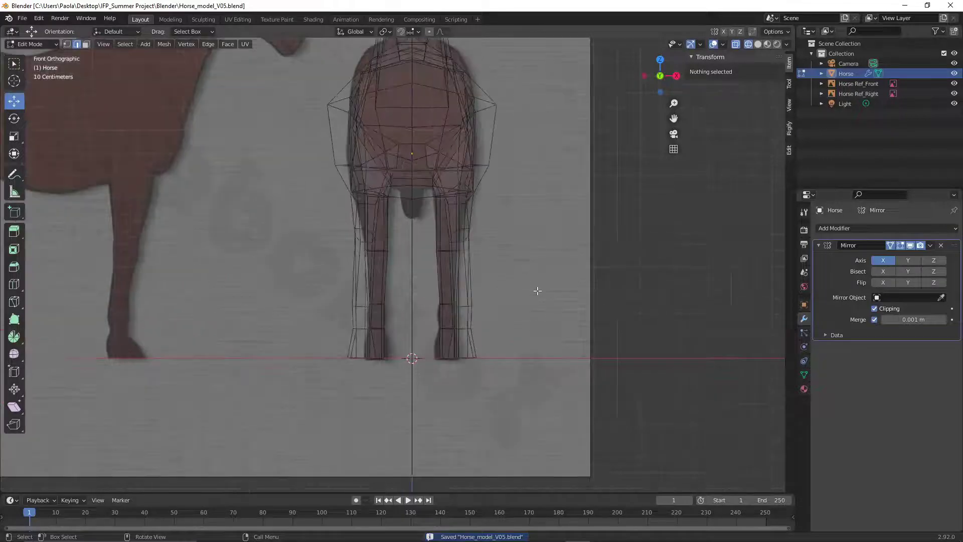
pyautogui.scroll(-2, 538, 290)
pyautogui.moveTo(546, 232); pyautogui.dragTo(538, 235, button='middle')
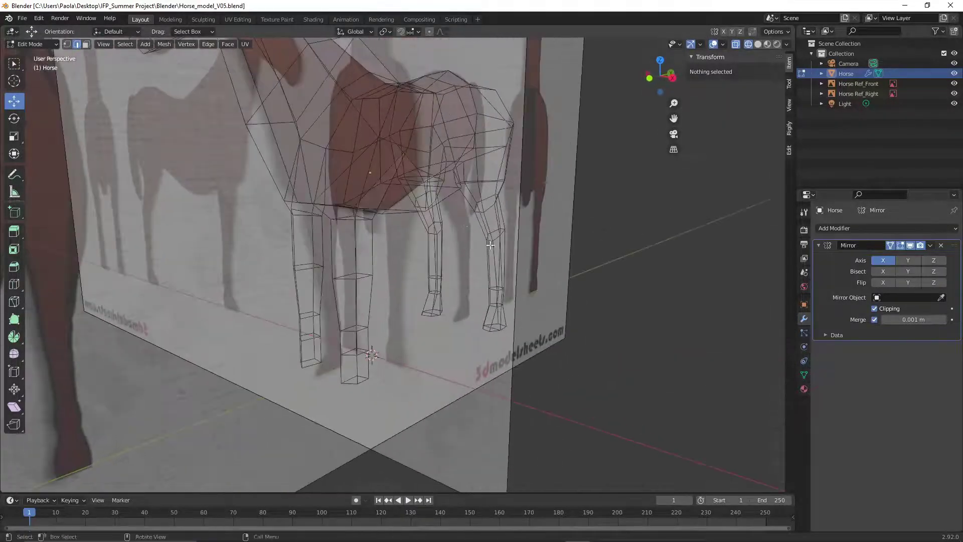
pyautogui.click(757, 45)
pyautogui.moveTo(445, 380); pyautogui.dragTo(515, 388, button='middle')
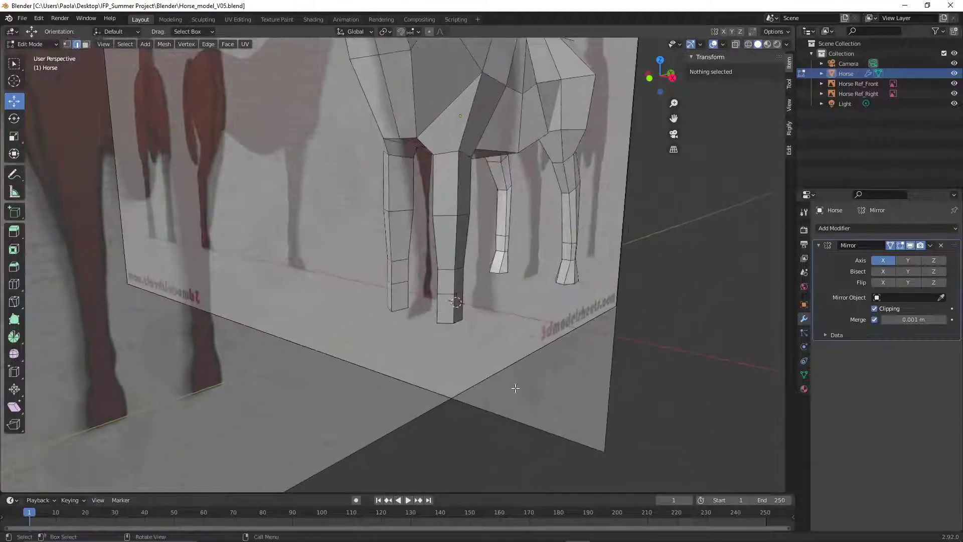
pyautogui.moveTo(476, 359); pyautogui.dragTo(508, 381, button='middle')
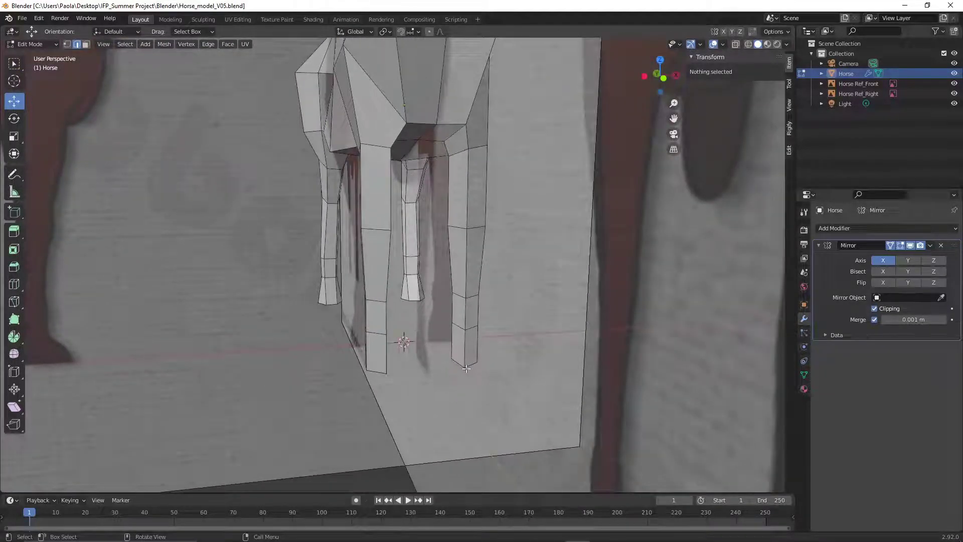
pyautogui.click(85, 44)
pyautogui.moveTo(478, 396); pyautogui.dragTo(469, 338, button='middle')
pyautogui.click(469, 339)
pyautogui.moveTo(517, 361); pyautogui.dragTo(456, 371, button='middle')
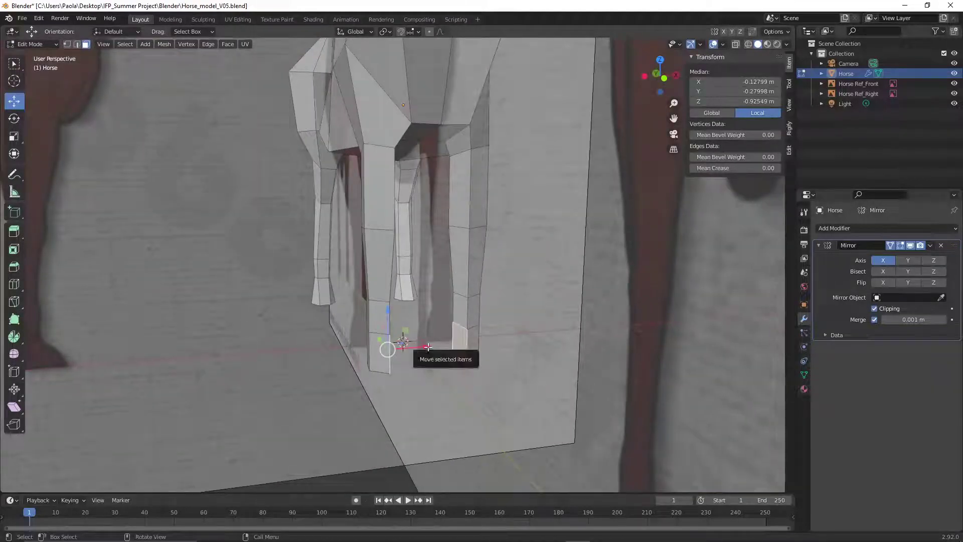
pyautogui.moveTo(427, 347); pyautogui.dragTo(435, 345)
# Move the outer side face of the front hoof about 0.03 m outward along X
pyautogui.moveTo(434, 344); pyautogui.dragTo(448, 379, button='middle')
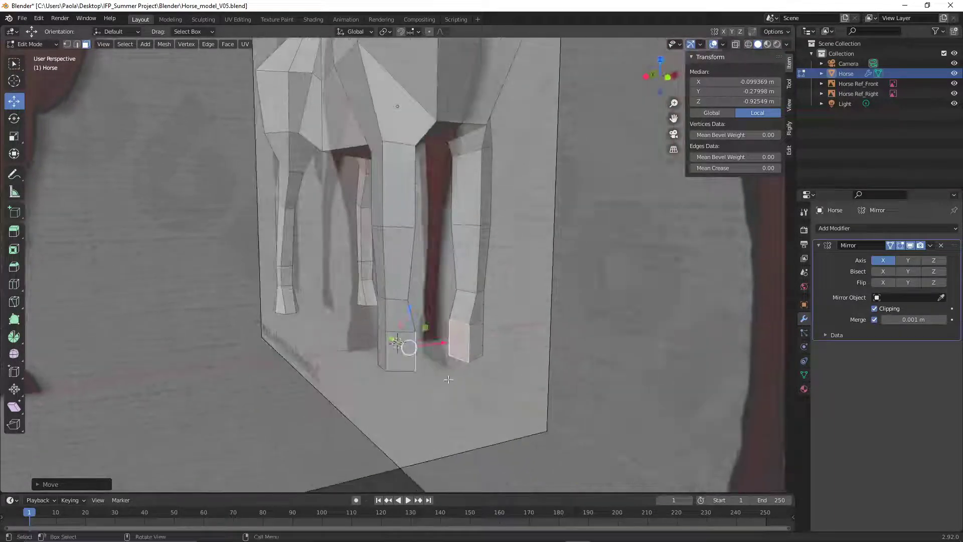
pyautogui.click(383, 355)
pyautogui.moveTo(378, 346); pyautogui.dragTo(372, 345, button='middle')
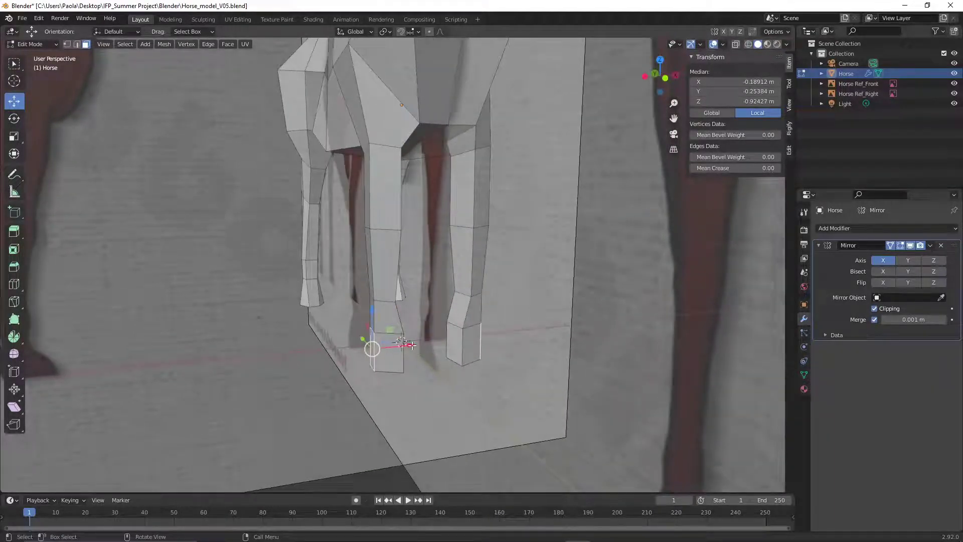
pyautogui.moveTo(411, 345); pyautogui.dragTo(403, 346)
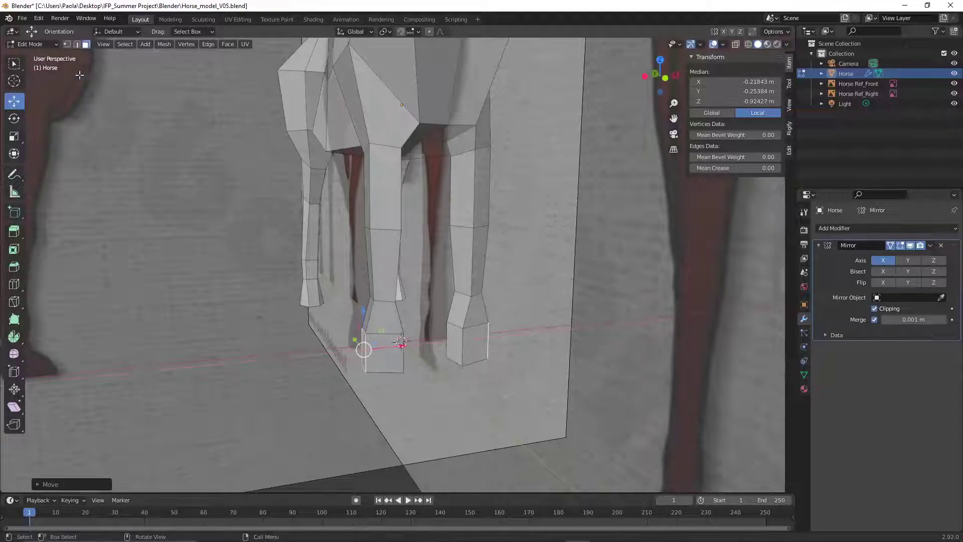
# Flare the front hoof's base by moving its inner and outer bottom edges slightly apart along X, about 0.005 m each
pyautogui.click(76, 44)
pyautogui.moveTo(374, 360); pyautogui.dragTo(368, 386, button='middle')
pyautogui.click(370, 364)
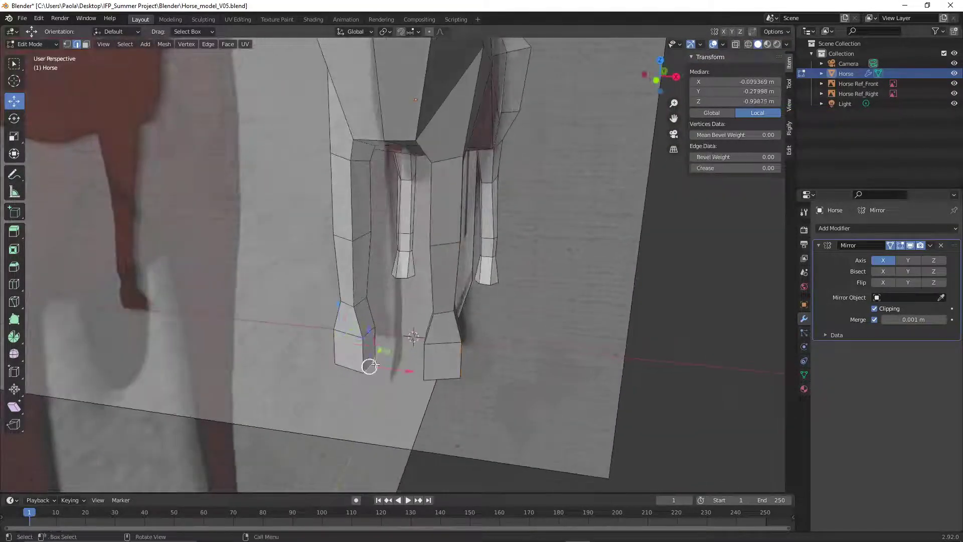
pyautogui.moveTo(410, 371); pyautogui.dragTo(408, 371)
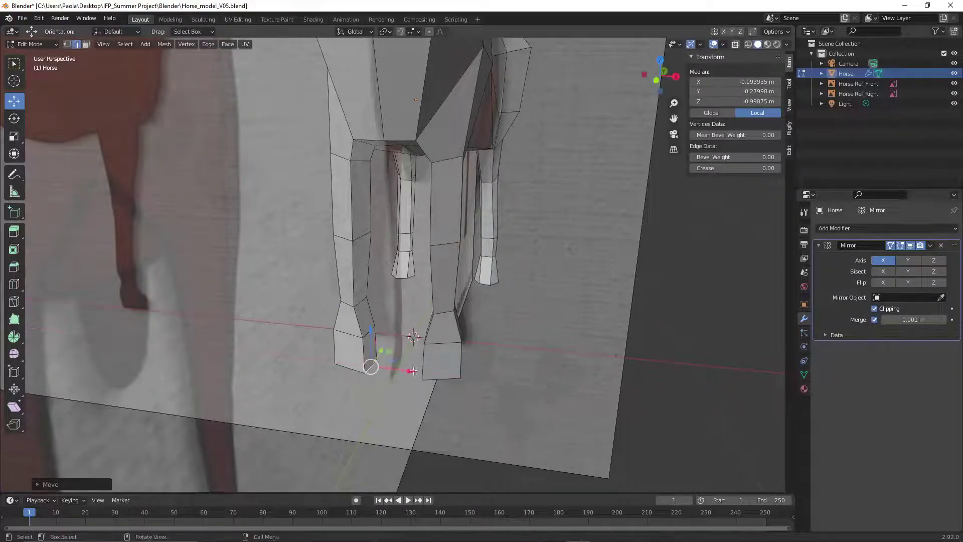
pyautogui.moveTo(409, 371); pyautogui.dragTo(249, 187, button='middle')
pyautogui.click(381, 376)
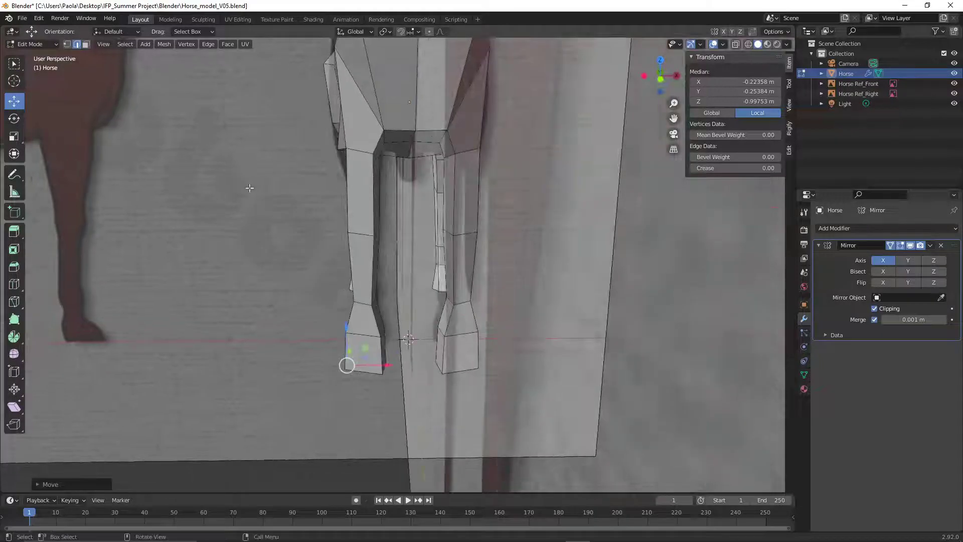
# Move the front hoof's outer front vertices, at the base and one level above, slightly forward along Y
pyautogui.click(67, 44)
pyautogui.moveTo(292, 376); pyautogui.dragTo(401, 380, button='middle')
pyautogui.click(419, 380)
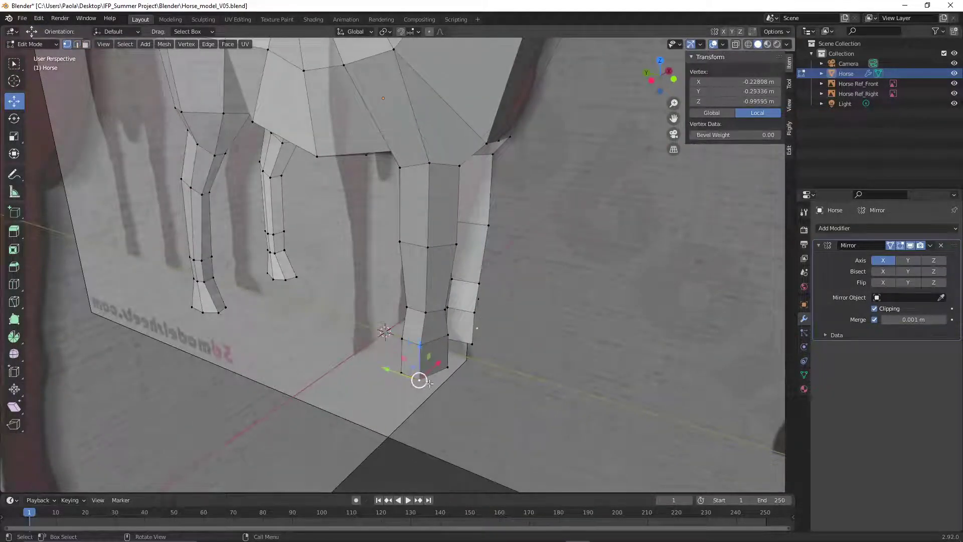
pyautogui.moveTo(385, 369); pyautogui.dragTo(402, 373)
pyautogui.click(418, 345)
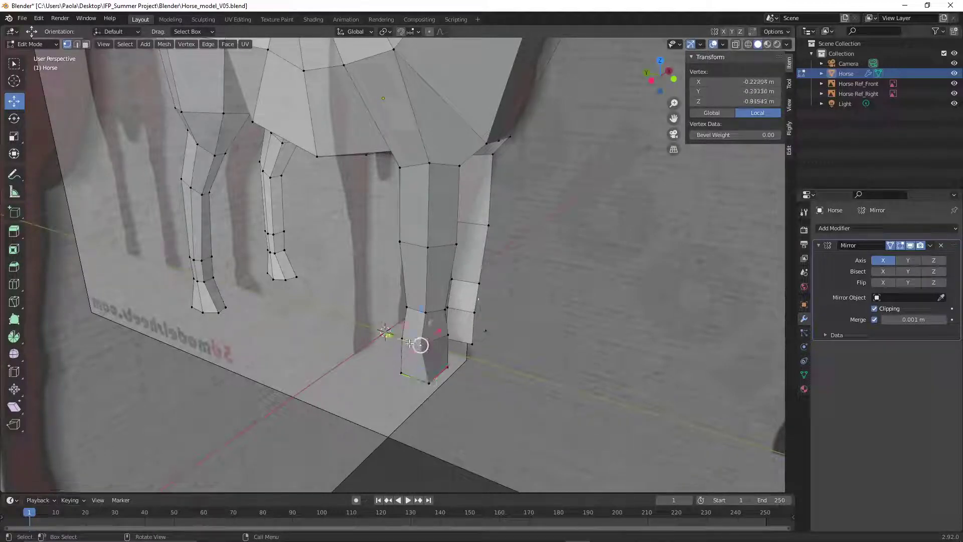
pyautogui.moveTo(389, 336); pyautogui.dragTo(398, 340)
# Move the front hoof's two rear bottom vertices about 0.03 m backward along Y and clear the selection
pyautogui.click(401, 372)
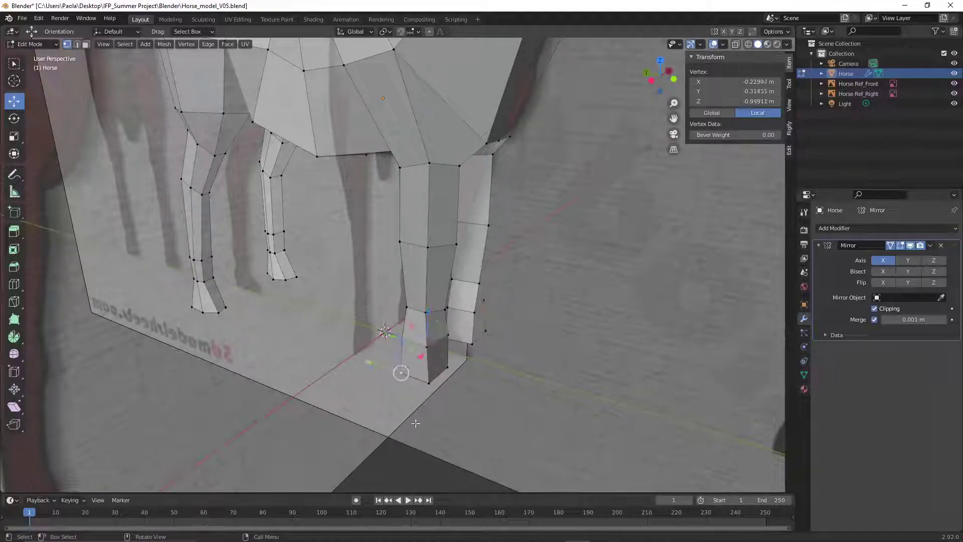
pyautogui.moveTo(415, 423); pyautogui.dragTo(414, 354, button='middle')
pyautogui.keyDown('shift'); pyautogui.click(434, 338); pyautogui.keyUp('shift')
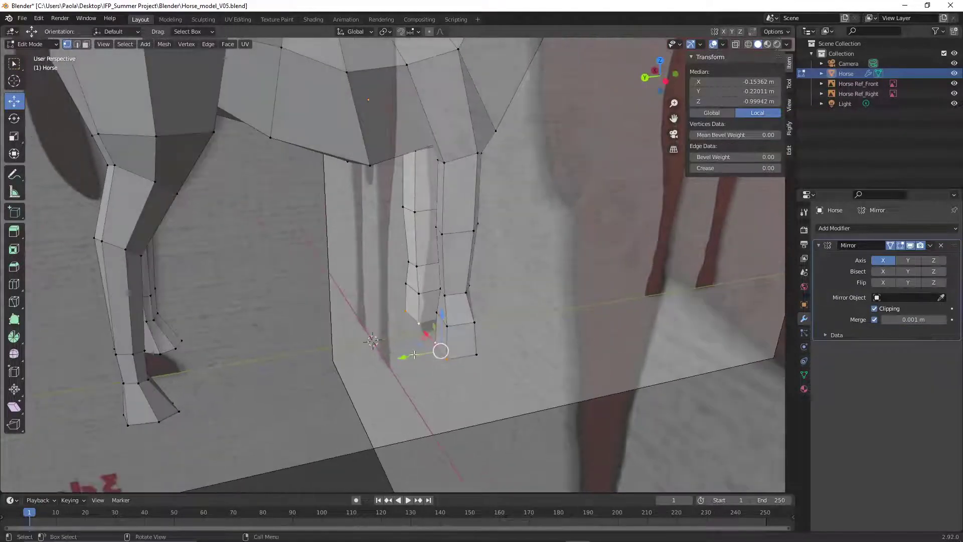
pyautogui.moveTo(407, 357); pyautogui.dragTo(397, 357)
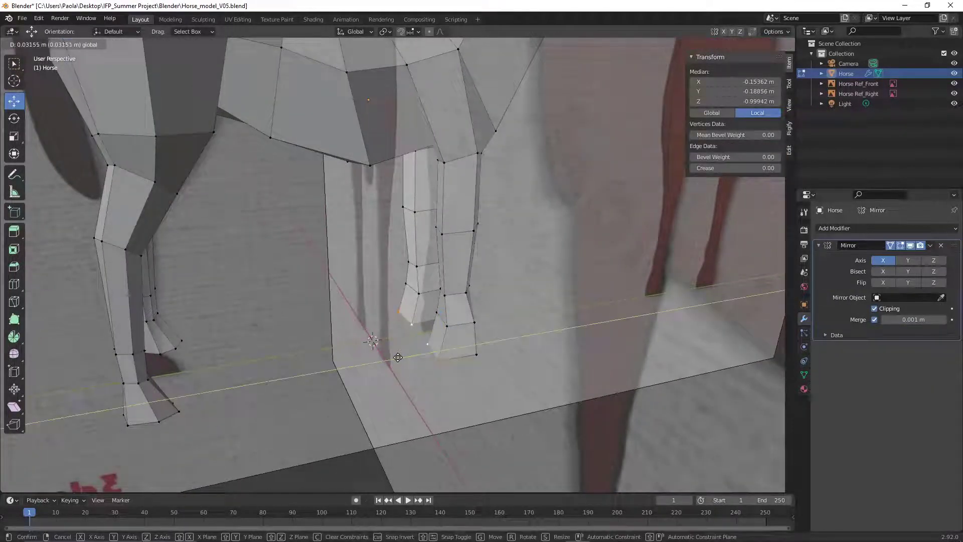
pyautogui.click(397, 358)
pyautogui.click(476, 355)
pyautogui.click(631, 390)
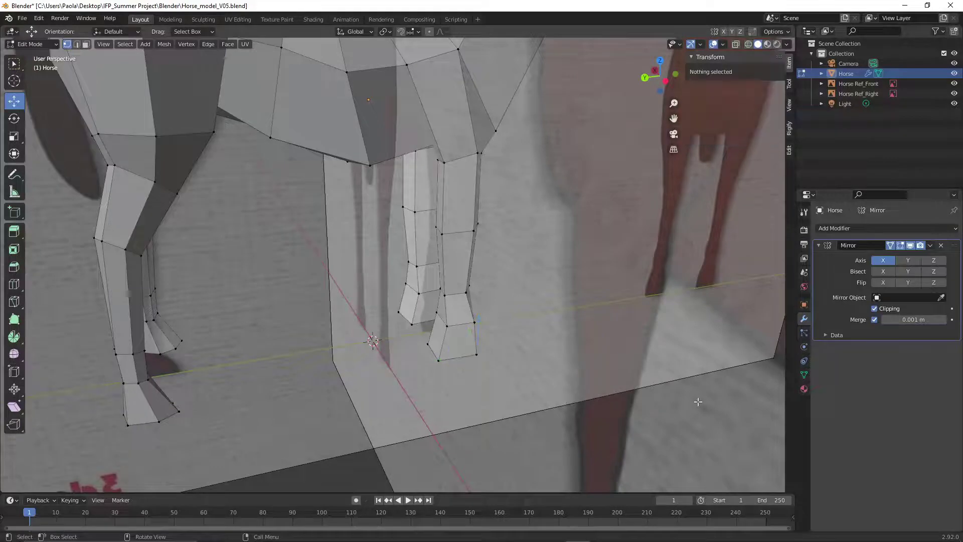
# Compare the reshaped front legs with the front reference in front view, in both wireframe and solid shading
pyautogui.moveTo(696, 399); pyautogui.dragTo(545, 360, button='middle')
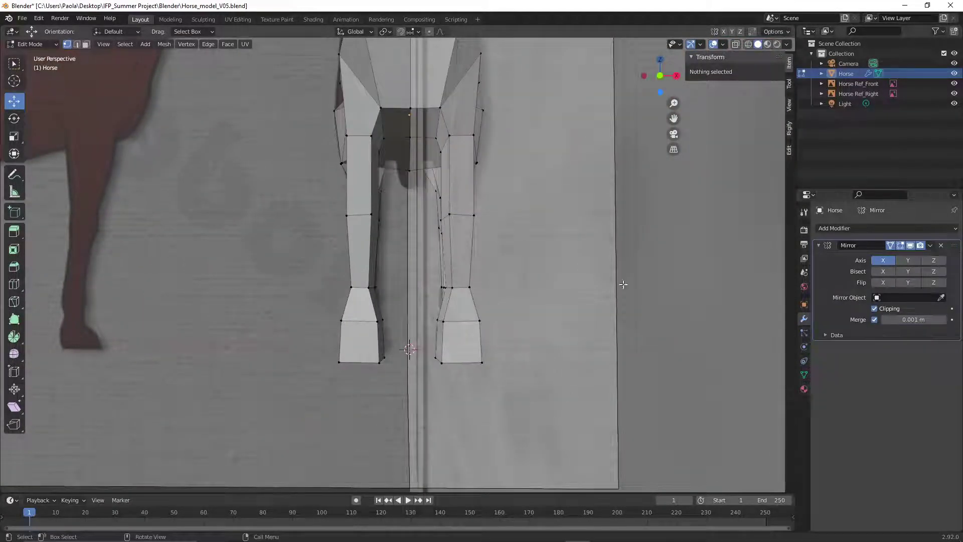
pyautogui.click(747, 44)
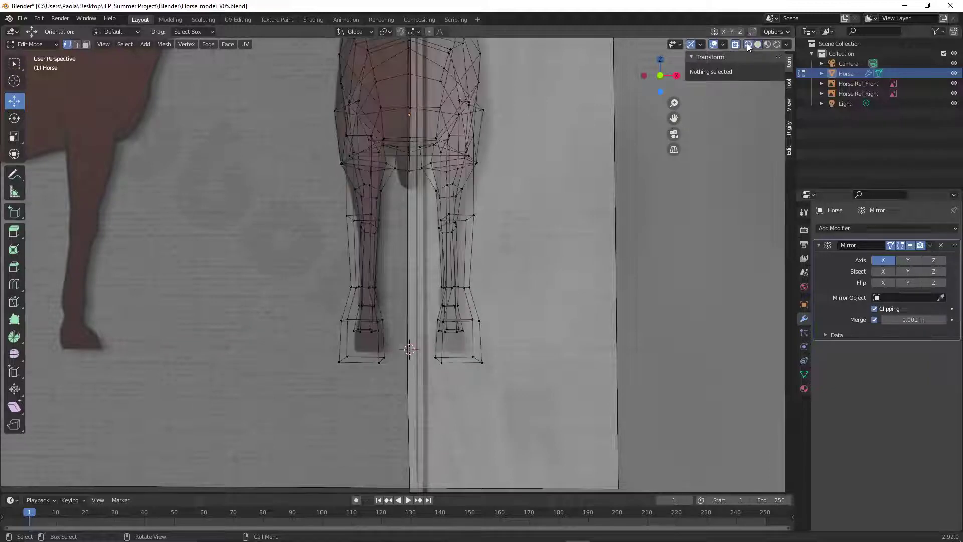
pyautogui.click(103, 44)
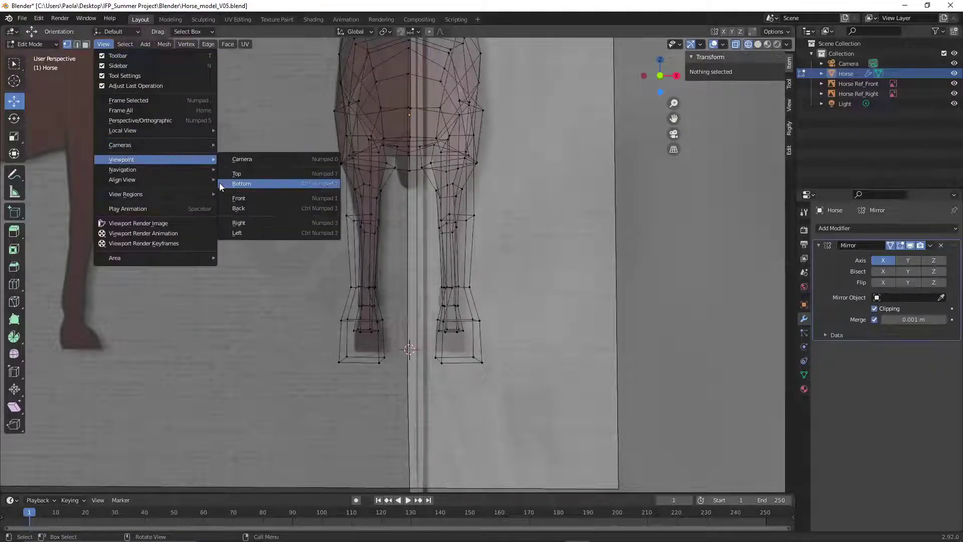
pyautogui.press('Escape')
pyautogui.press('KP_1')
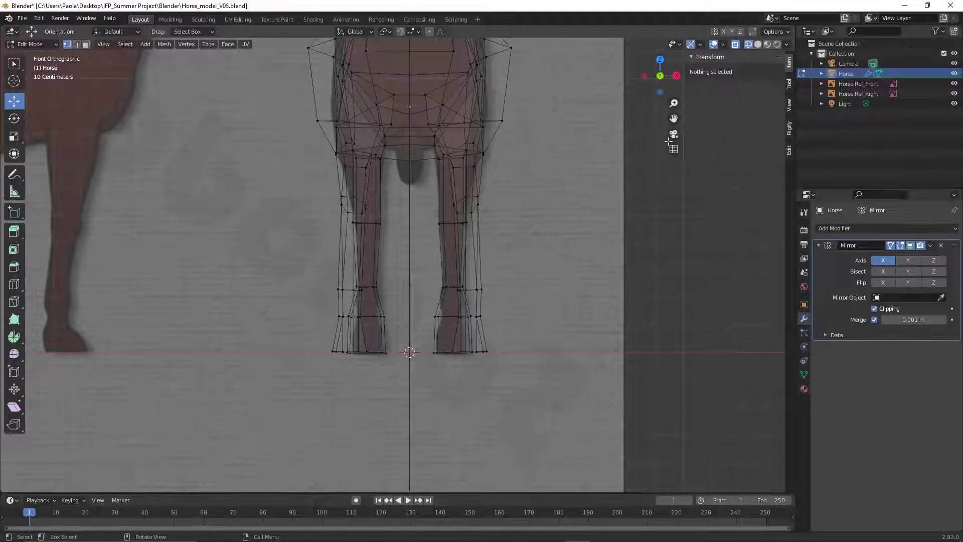
pyautogui.click(76, 44)
pyautogui.click(757, 44)
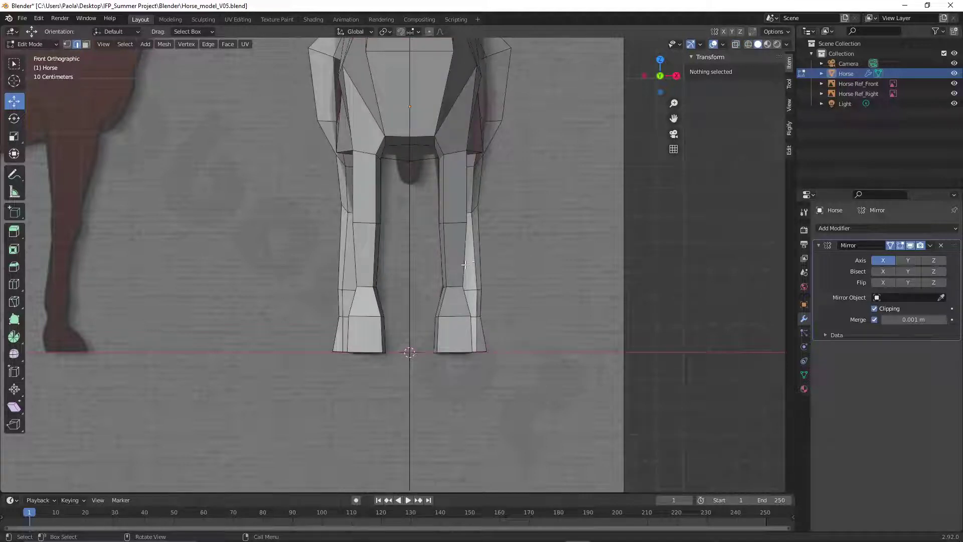
pyautogui.click(747, 45)
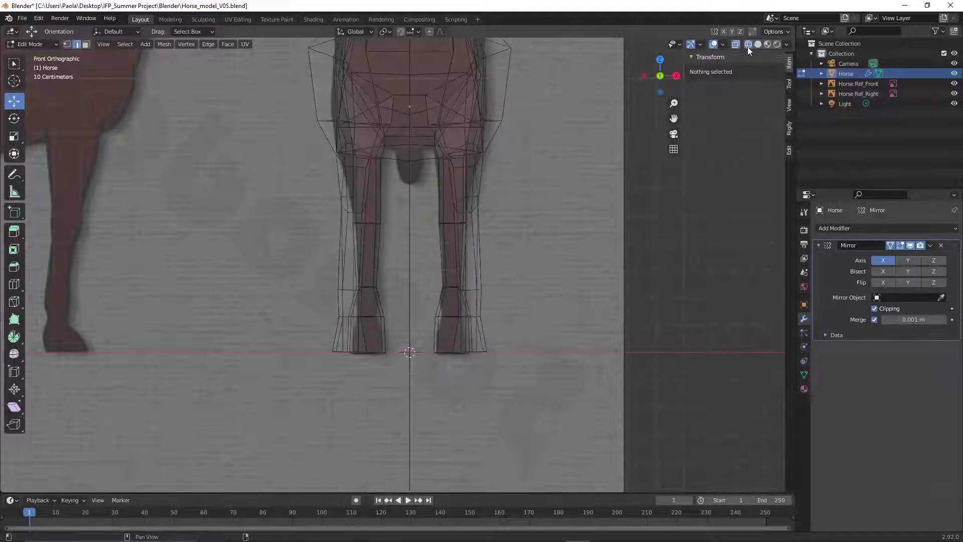
# Toggle the horse mesh's visibility and leave it hidden to examine the leg outlines in the front reference
pyautogui.click(954, 73)
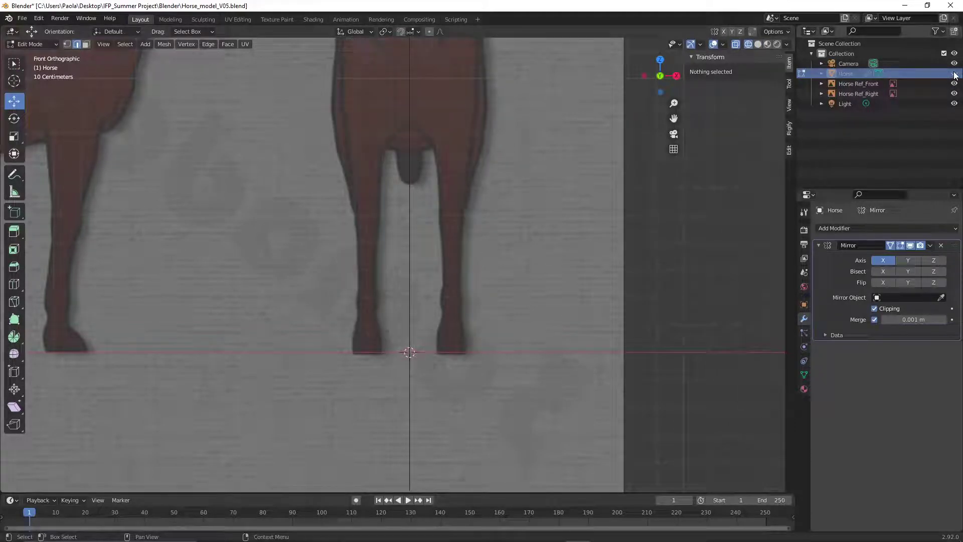
pyautogui.click(954, 74)
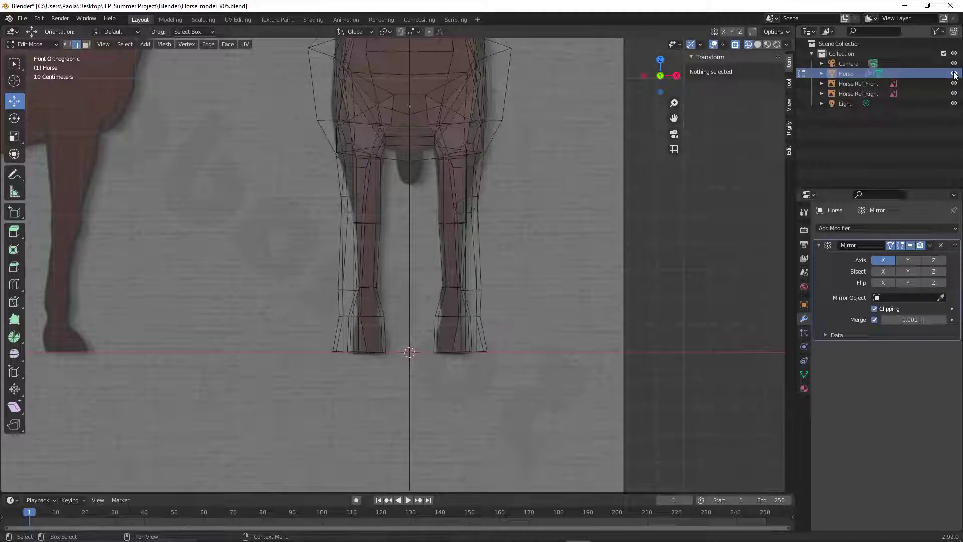
pyautogui.click(954, 74)
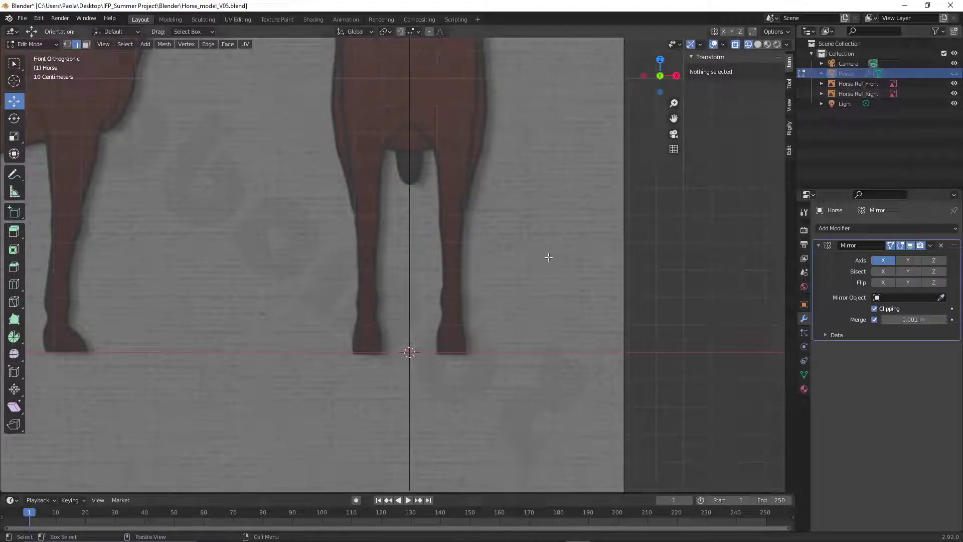
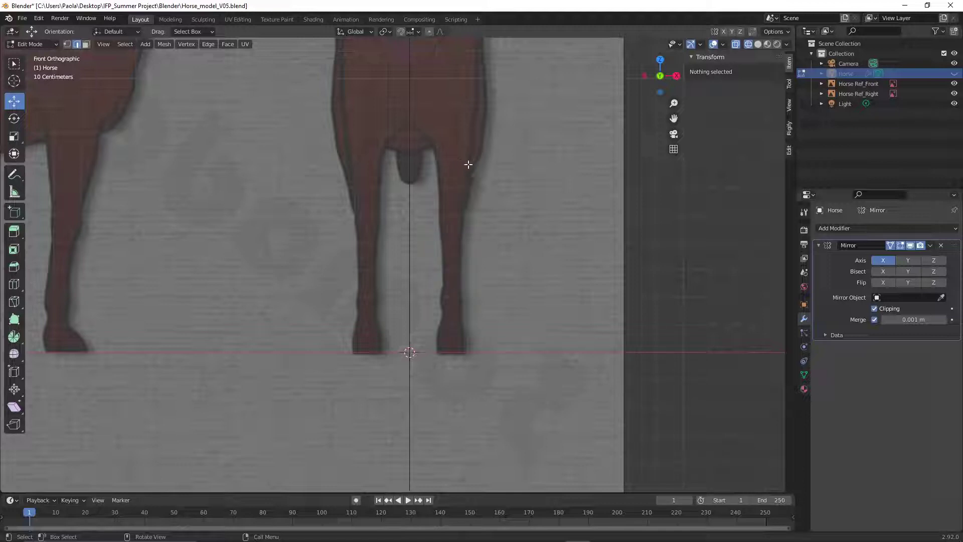
# Unhide the horse mesh in solid shading and add a centred loop cut around the front leg between knee and fetlock
pyautogui.click(953, 73)
pyautogui.click(755, 45)
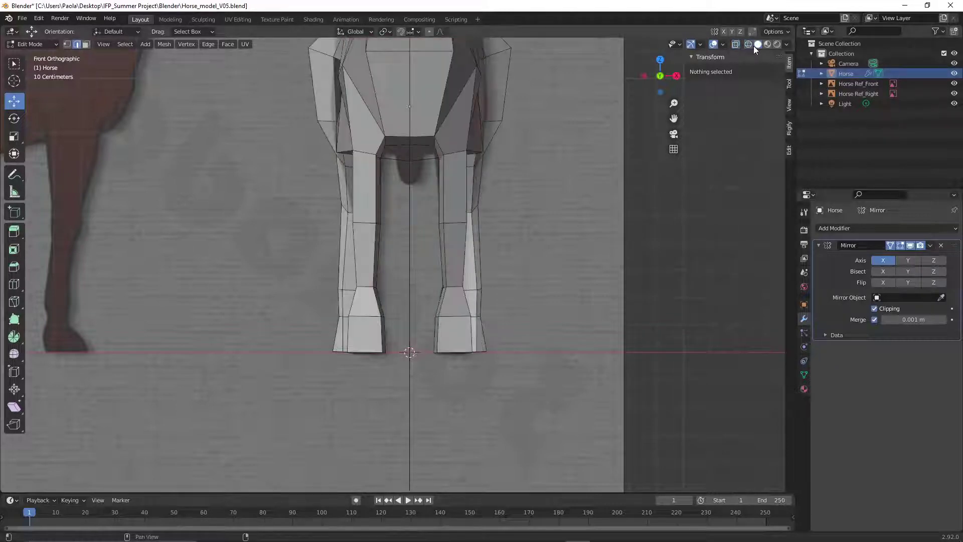
pyautogui.moveTo(506, 234); pyautogui.dragTo(470, 241, button='middle')
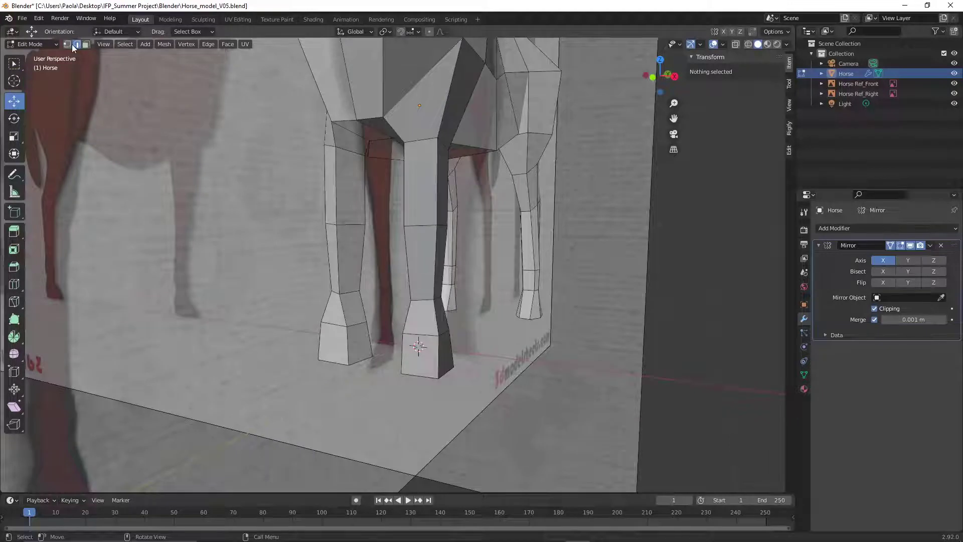
pyautogui.rightClick(424, 257)
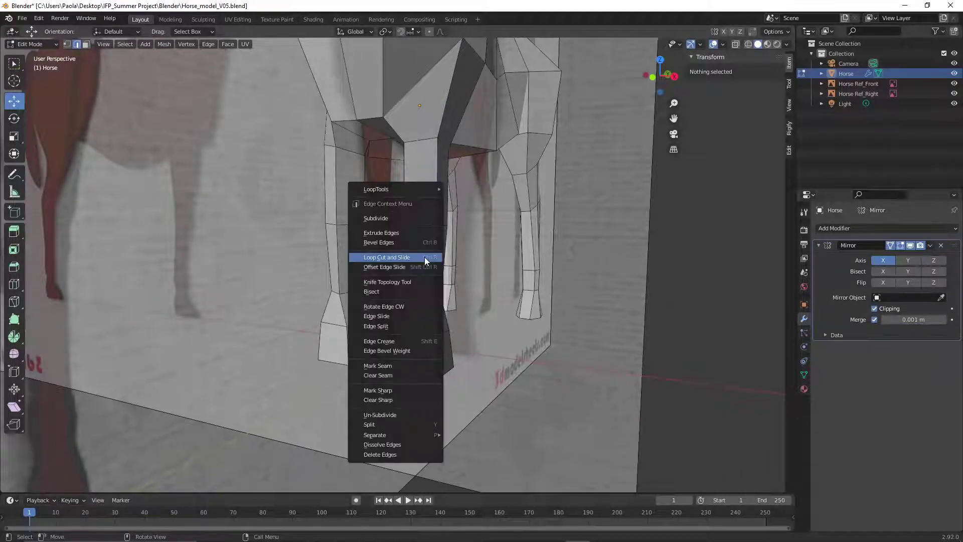
pyautogui.click(425, 257)
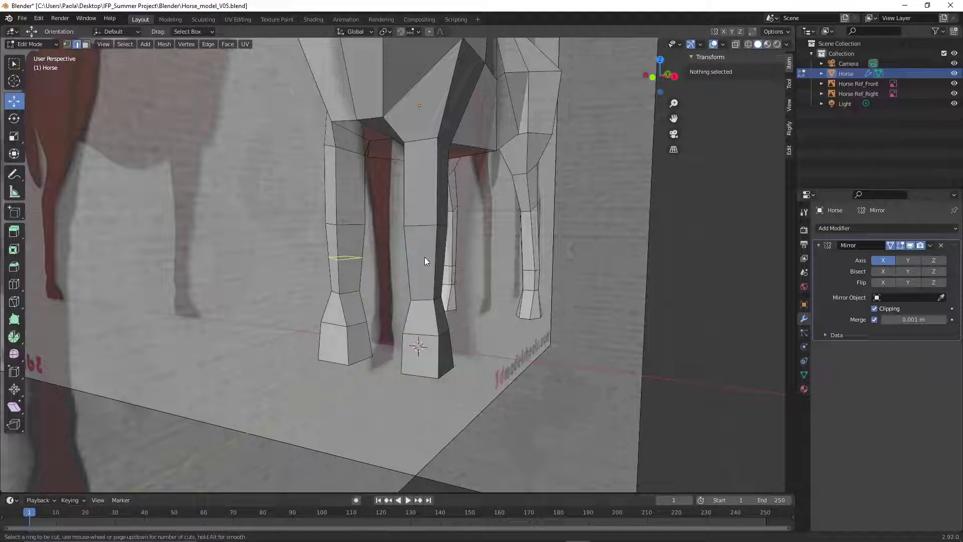
pyautogui.click(358, 258)
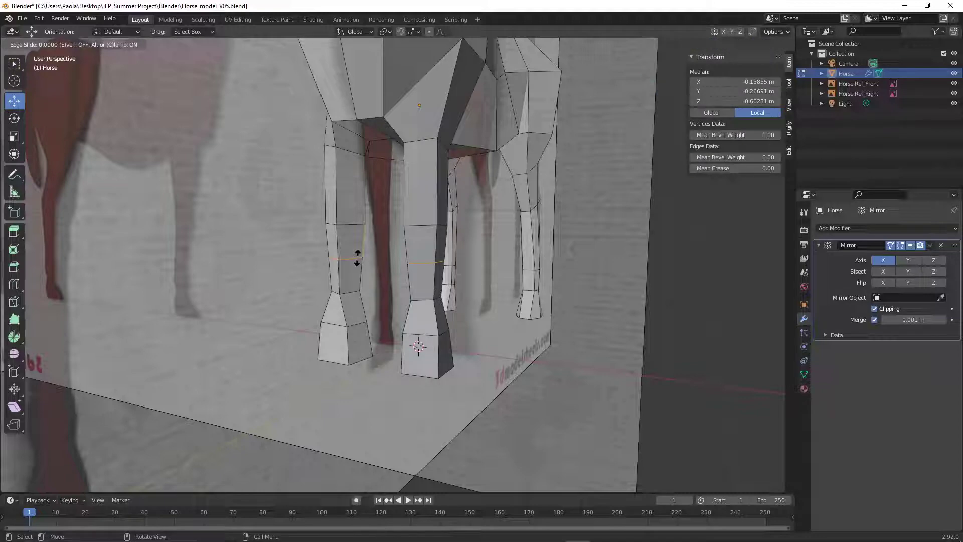
pyautogui.click(357, 257)
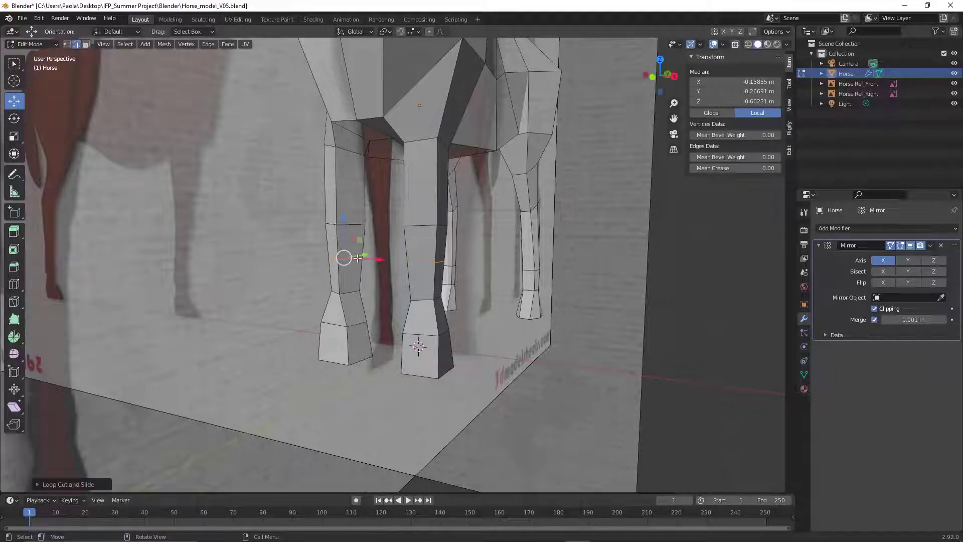
pyautogui.click(282, 252)
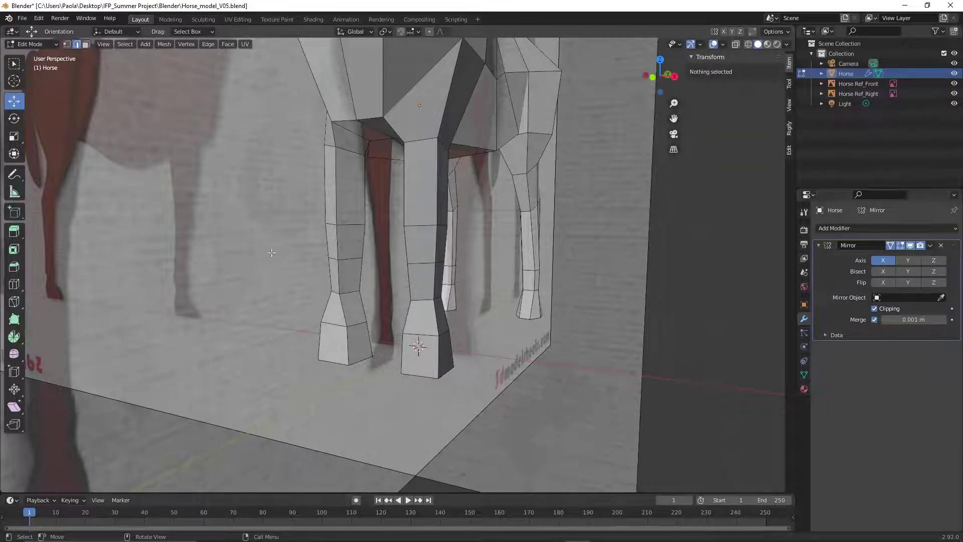
# Select the new edge loop on the lower front leg and scale it uniformly to about 0.66
pyautogui.moveTo(271, 253); pyautogui.dragTo(299, 257, button='middle')
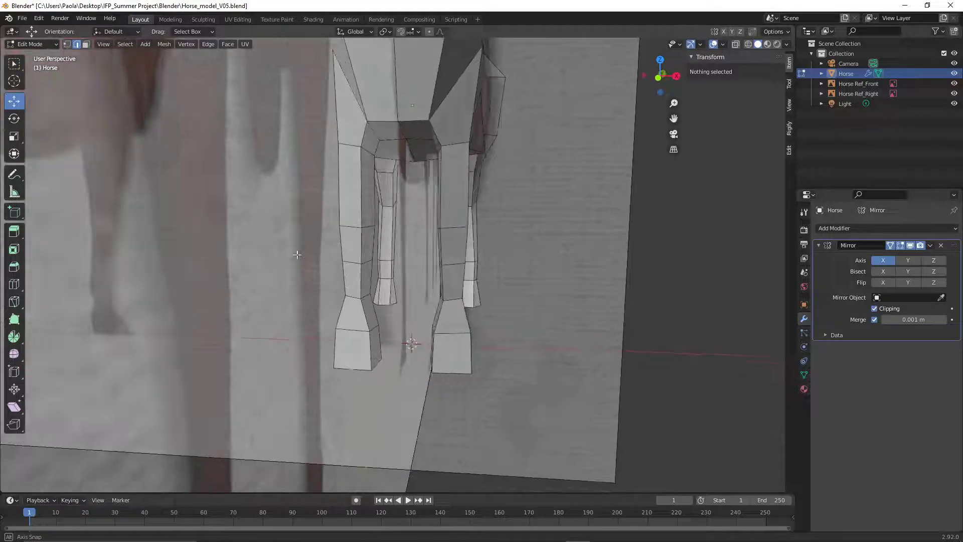
pyautogui.keyDown('alt'); pyautogui.click(351, 261); pyautogui.keyUp('alt')
pyautogui.moveTo(297, 278); pyautogui.dragTo(432, 273, button='middle')
pyautogui.moveTo(432, 272); pyautogui.dragTo(425, 272)
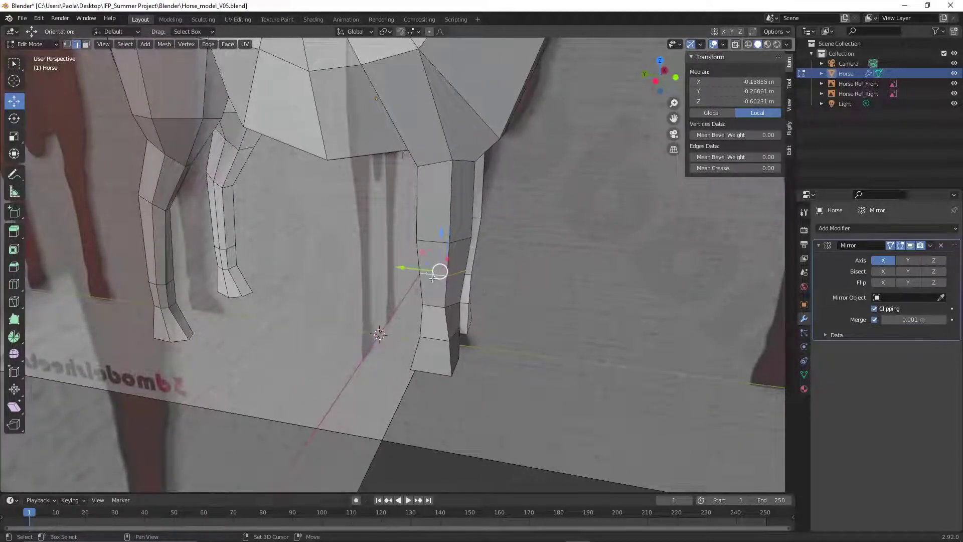
pyautogui.moveTo(425, 272); pyautogui.dragTo(411, 241, button='middle')
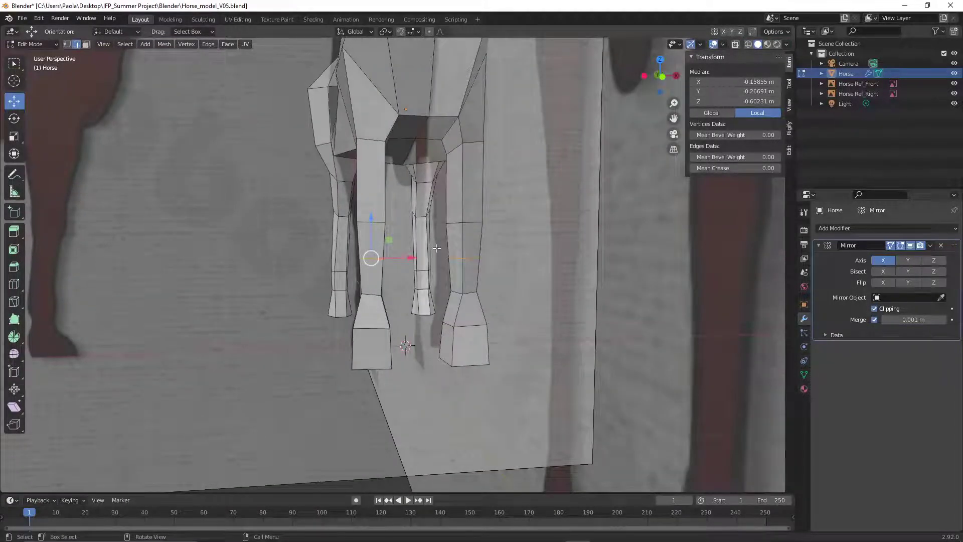
pyautogui.press('s')
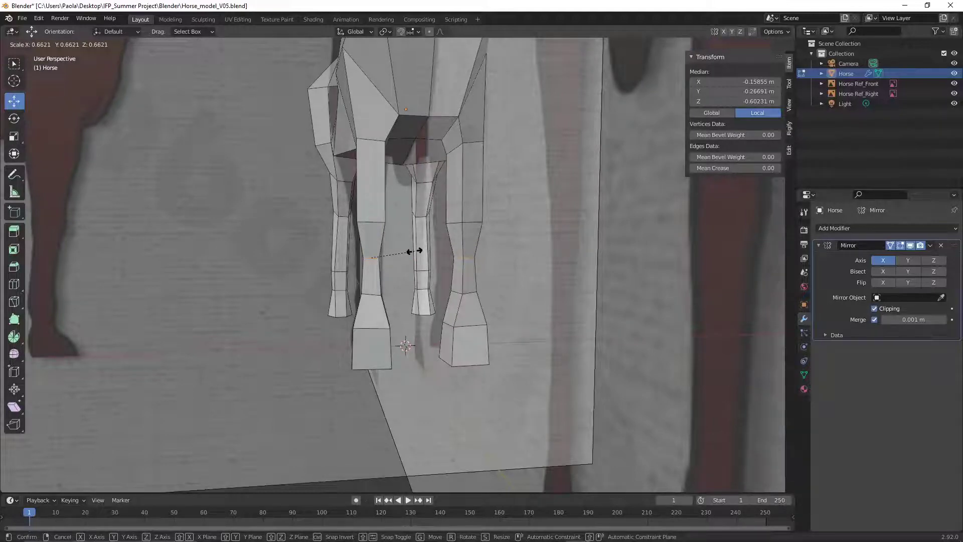
pyautogui.click(414, 251)
# Compare the narrowed front leg with the front reference in front view, using wireframe and solid shading
pyautogui.moveTo(277, 290)
pyautogui.mouseDown(button='middle')
pyautogui.moveTo(283, 297)
pyautogui.moveTo(269, 300)
pyautogui.mouseUp(button='middle')
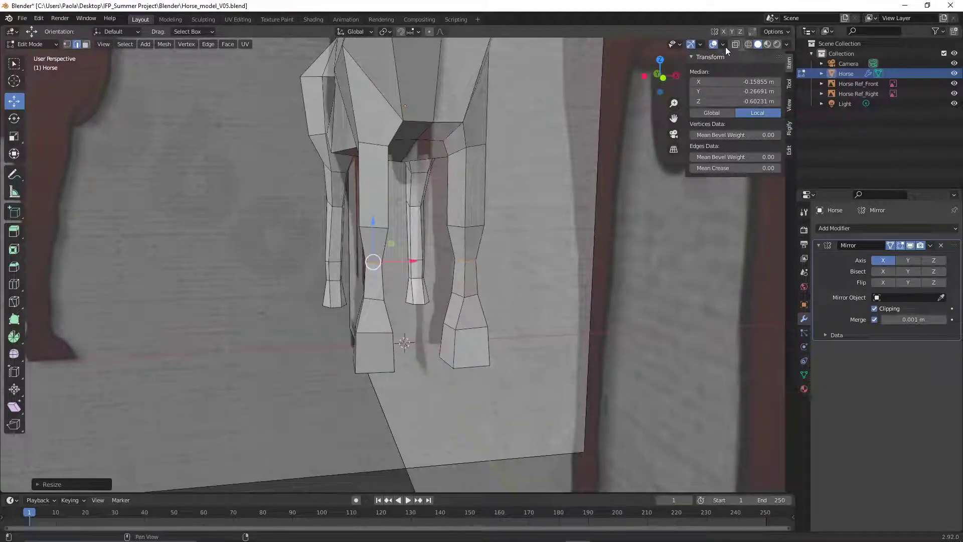
pyautogui.click(100, 45)
pyautogui.moveTo(158, 160)
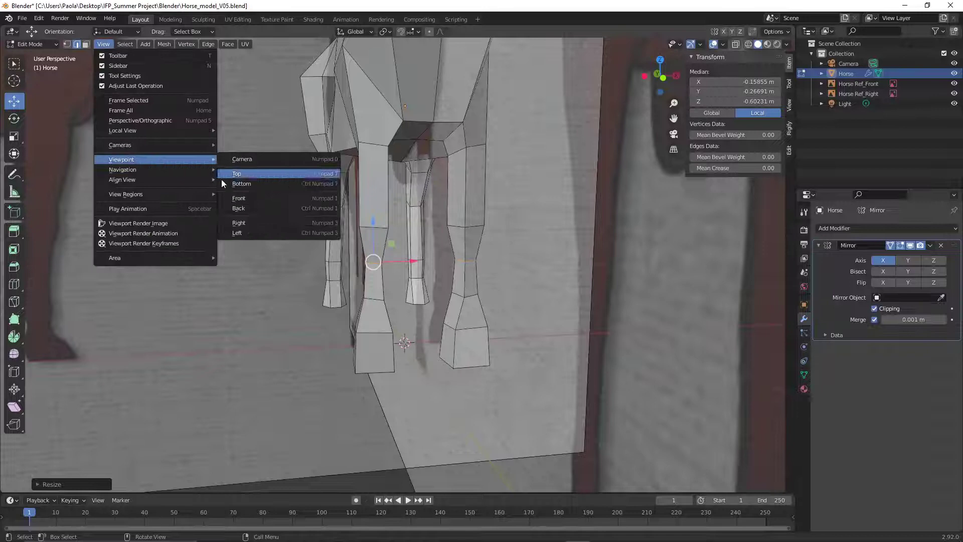
pyautogui.click(244, 196)
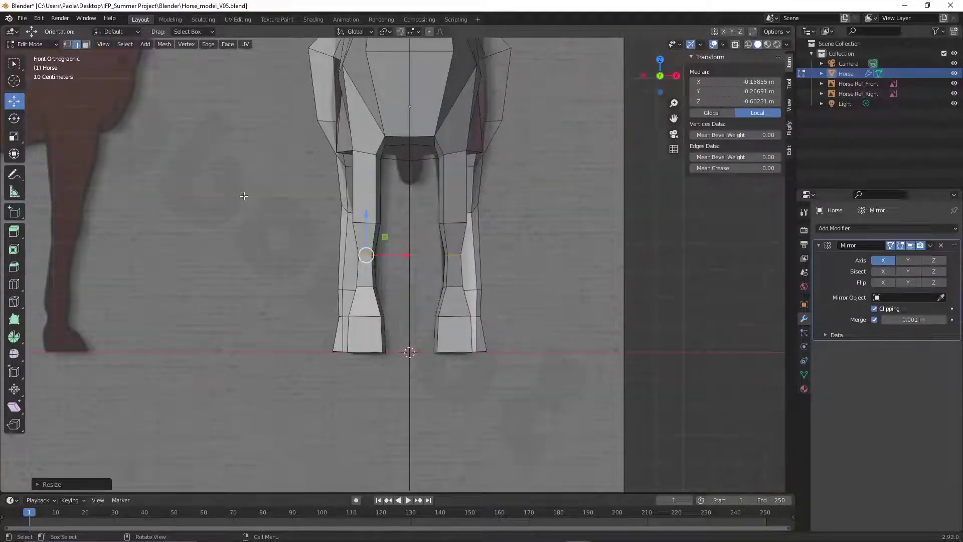
pyautogui.click(746, 45)
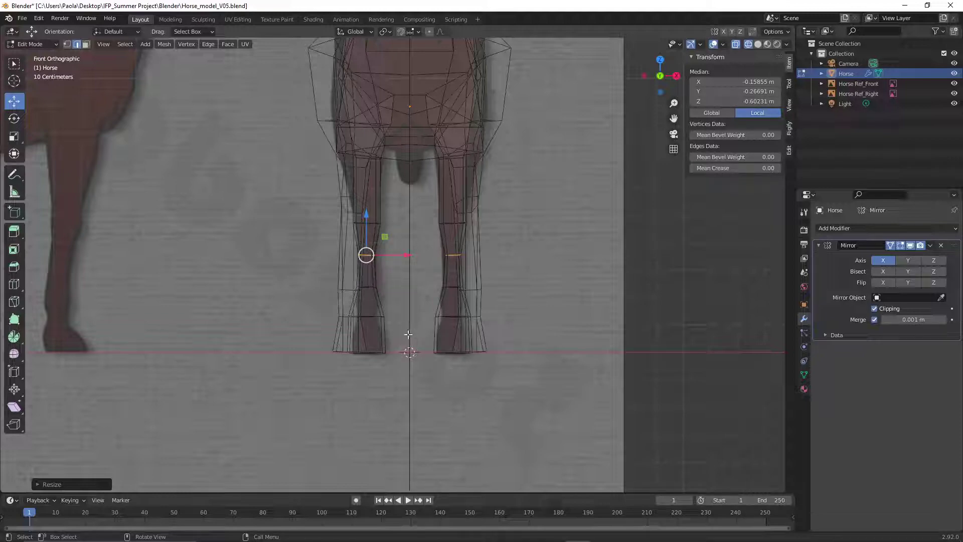
pyautogui.scroll(3, 393, 339)
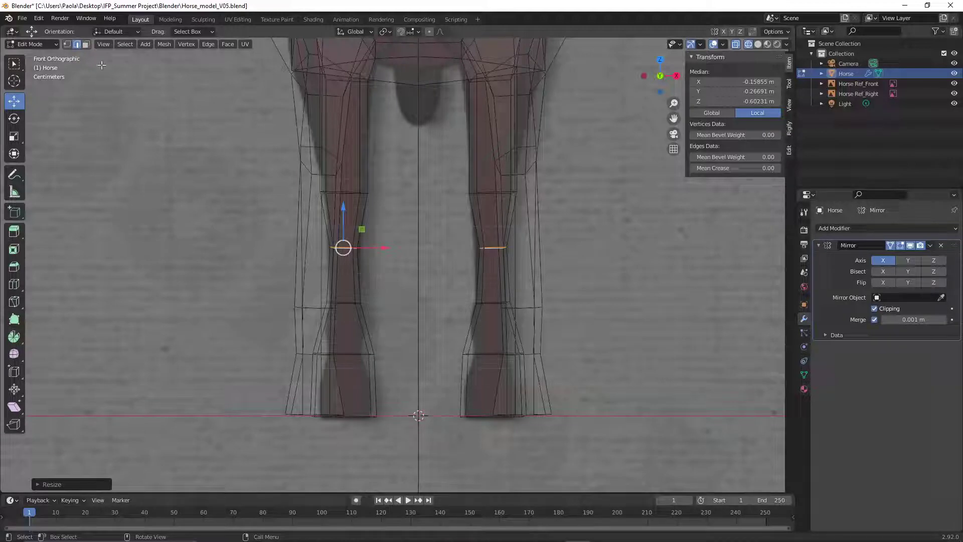
pyautogui.click(757, 44)
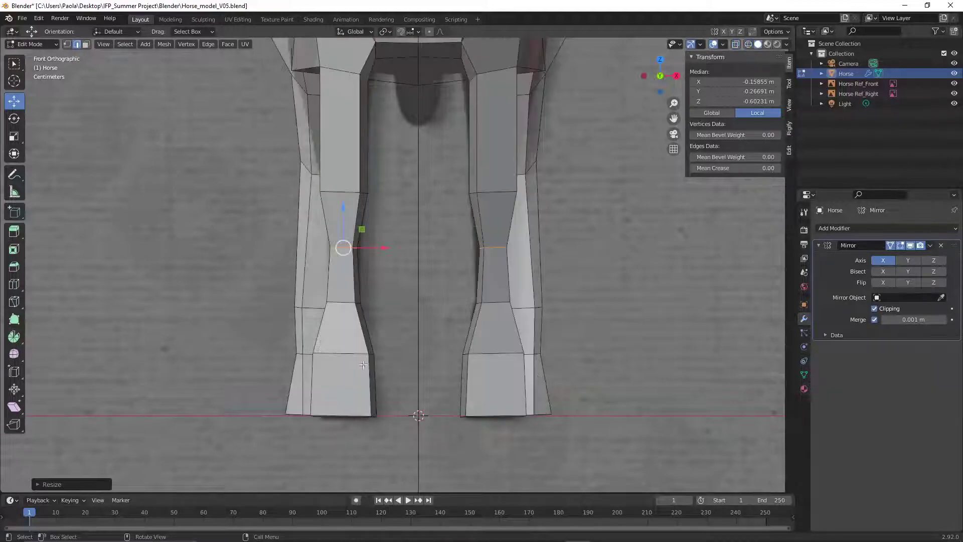
pyautogui.moveTo(363, 365); pyautogui.dragTo(343, 384, button='middle')
pyautogui.keyDown('shift'); pyautogui.click(343, 384); pyautogui.keyUp('shift')
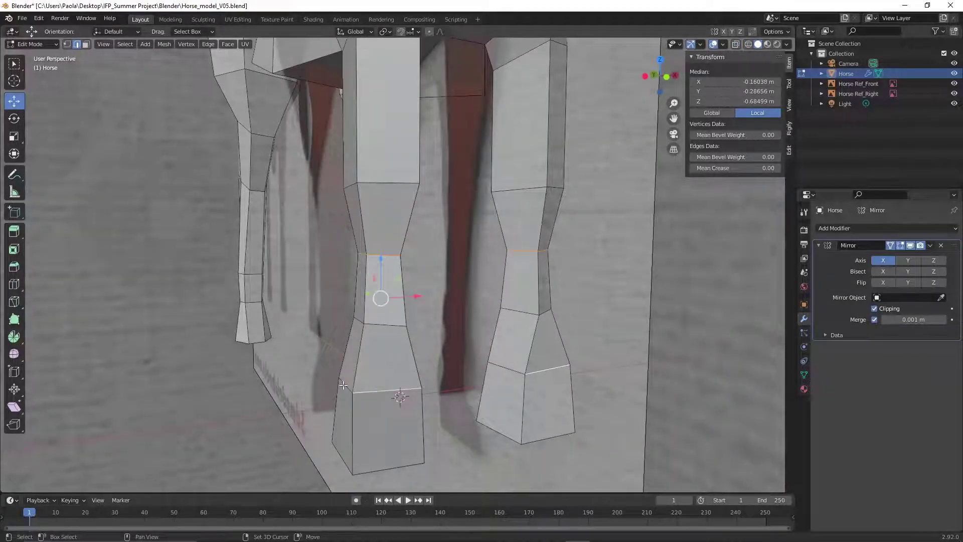
pyautogui.keyDown('shift'); pyautogui.click(343, 385); pyautogui.keyUp('shift')
pyautogui.moveTo(411, 405); pyautogui.dragTo(216, 372, button='middle')
pyautogui.keyDown('shift'); pyautogui.click(343, 375); pyautogui.keyUp('shift')
pyautogui.click(434, 365)
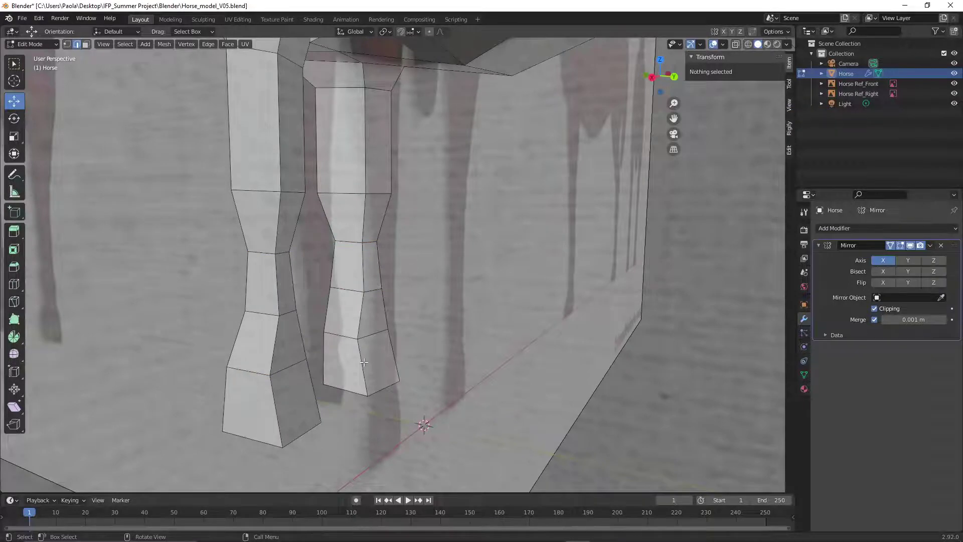
# Select the edges around the top of the front hoof and scale them uniformly to about 0.47 against the front reference
pyautogui.moveTo(364, 362); pyautogui.dragTo(282, 268, button='middle')
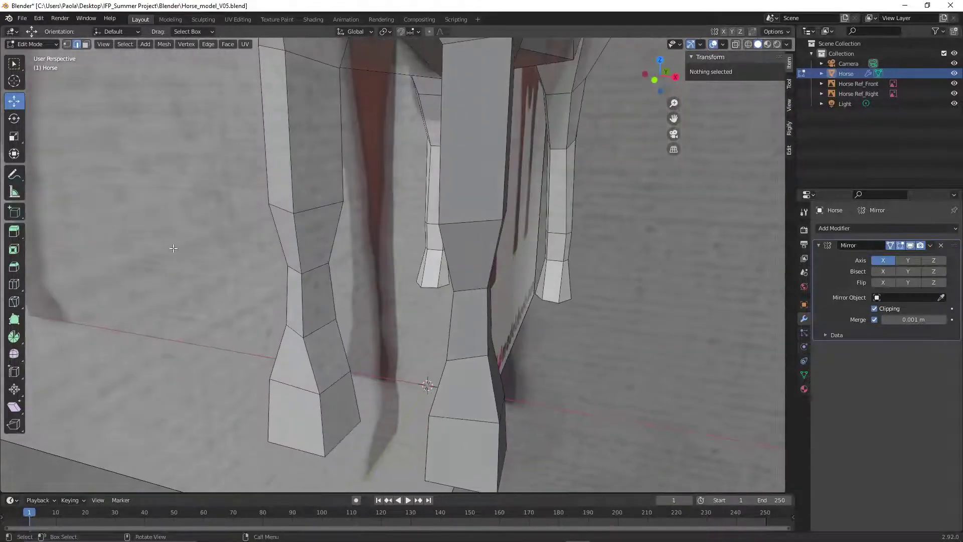
pyautogui.click(294, 385)
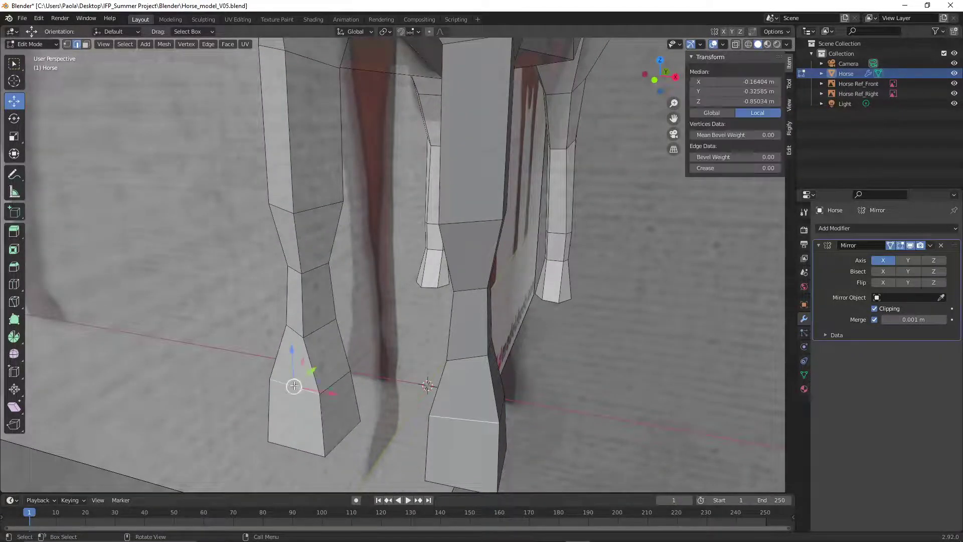
pyautogui.moveTo(293, 386); pyautogui.dragTo(474, 358, button='middle')
pyautogui.keyDown('shift'); pyautogui.click(440, 406); pyautogui.keyUp('shift')
pyautogui.moveTo(520, 377); pyautogui.dragTo(292, 354, button='middle')
pyautogui.keyDown('shift'); pyautogui.click(304, 364); pyautogui.keyUp('shift')
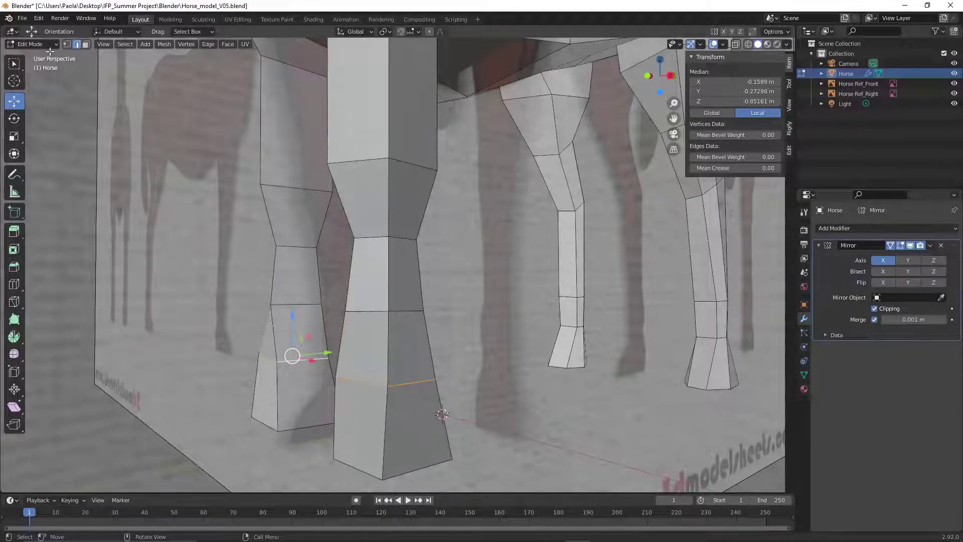
pyautogui.click(110, 45)
pyautogui.moveTo(164, 161)
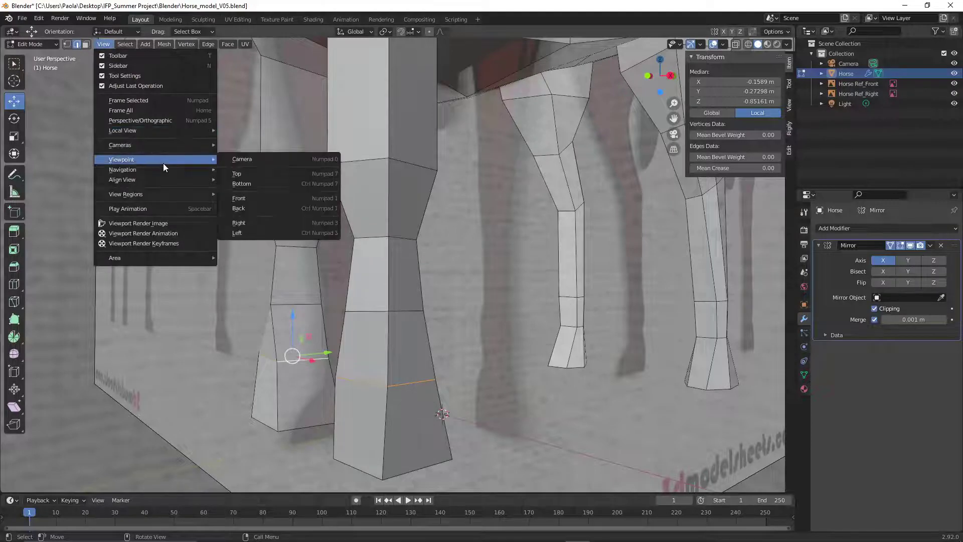
pyautogui.click(259, 199)
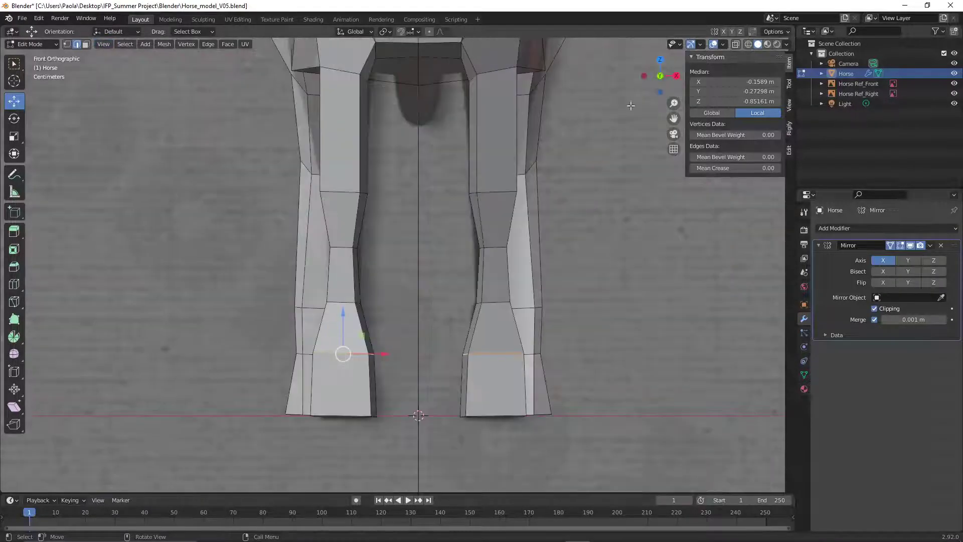
pyautogui.click(735, 44)
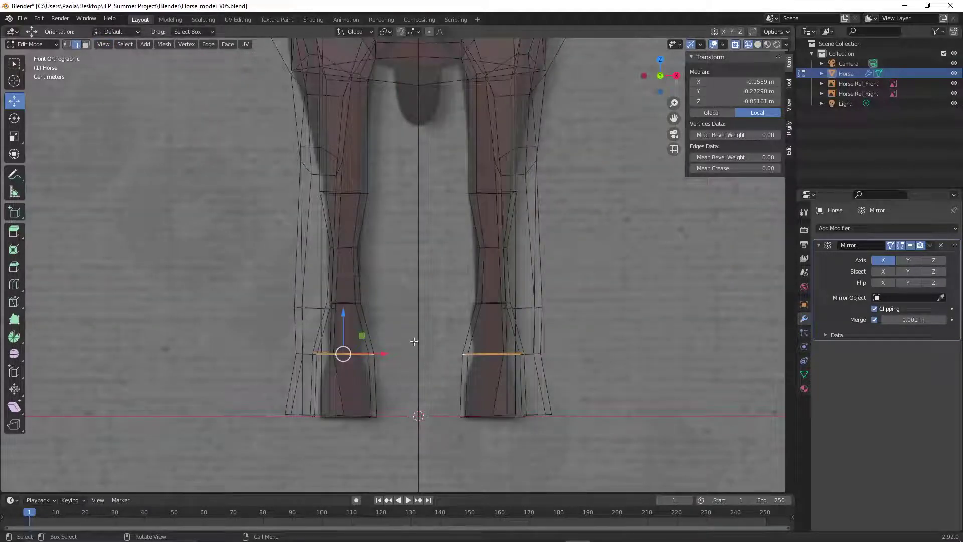
pyautogui.press('s')
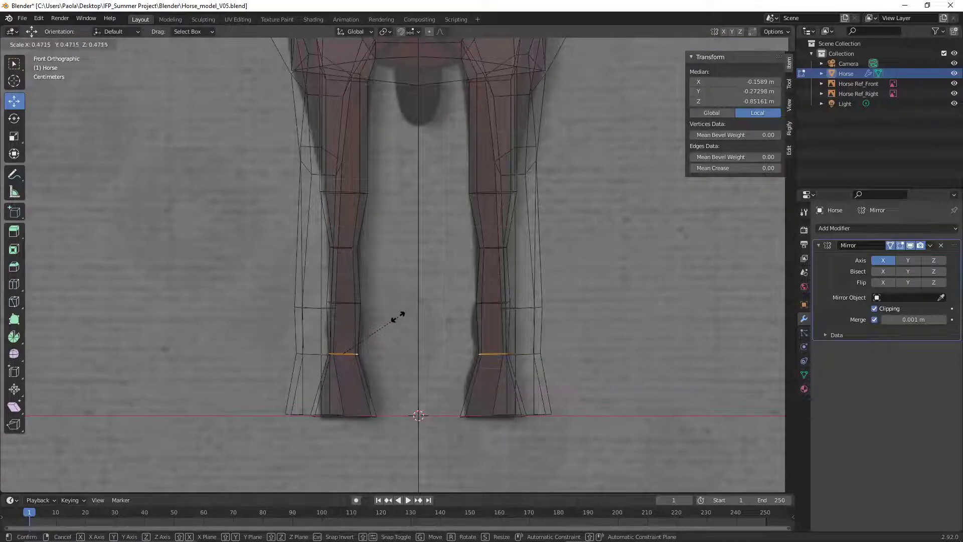
pyautogui.click(399, 317)
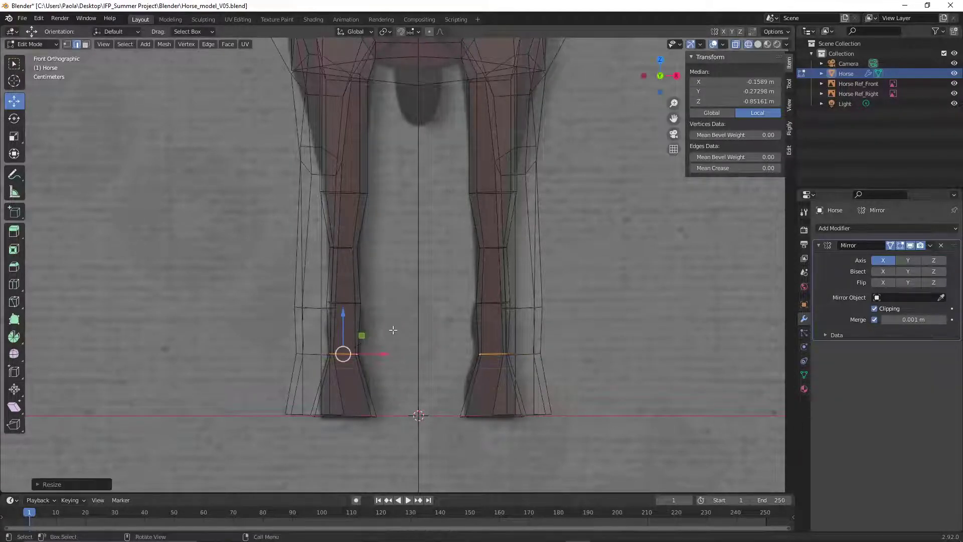
# Move the hoof's top edge loop about 0.004 m along X toward the centre line, clear the selection and restore solid shading
pyautogui.moveTo(384, 353); pyautogui.dragTo(386, 350)
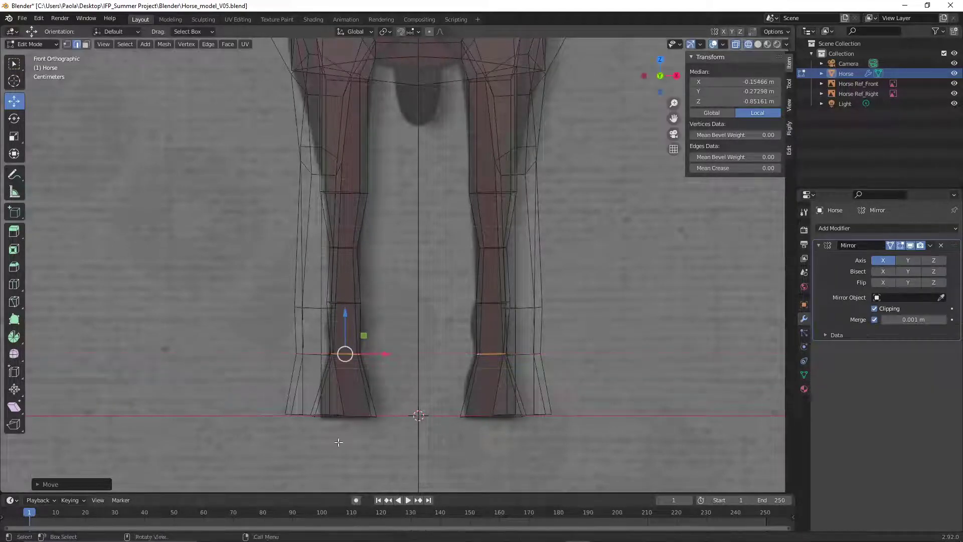
pyautogui.click(272, 441)
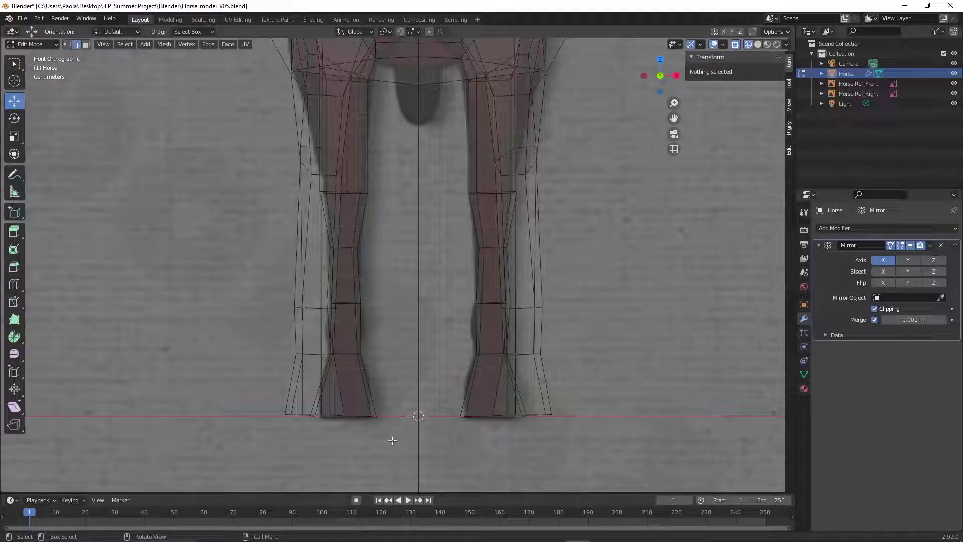
pyautogui.click(758, 45)
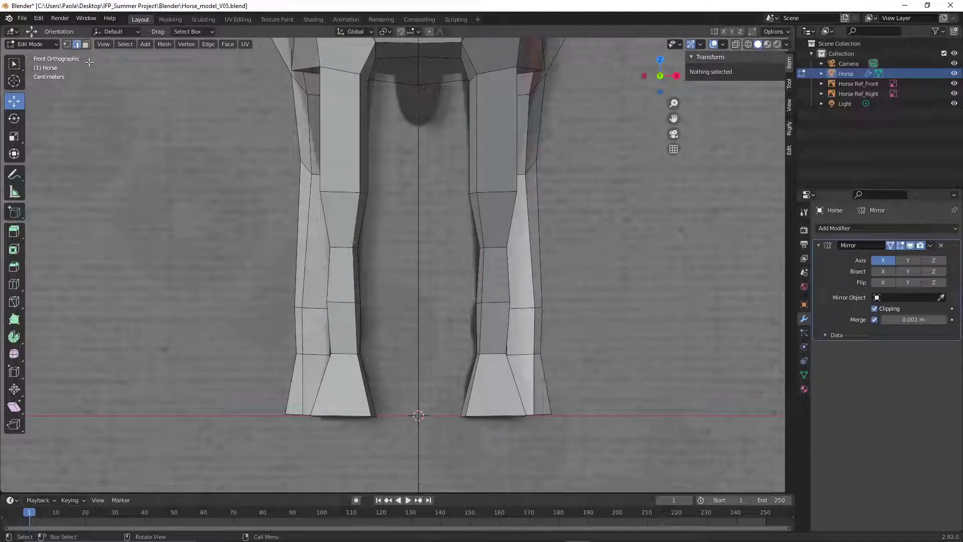
# Select the outer bottom edge of the front hoof and move it about 0.021 m along X toward the centre line
pyautogui.moveTo(285, 342); pyautogui.dragTo(374, 432, button='middle')
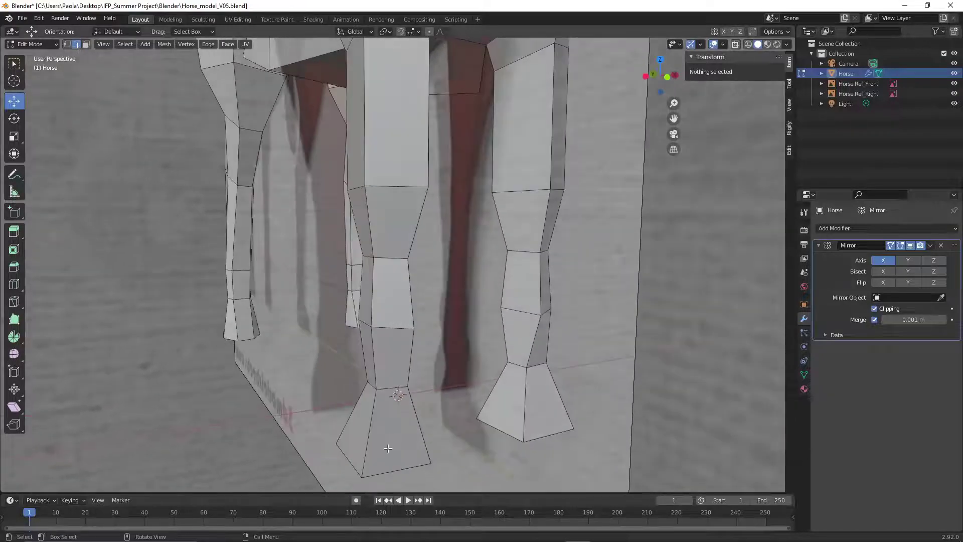
pyautogui.click(353, 457)
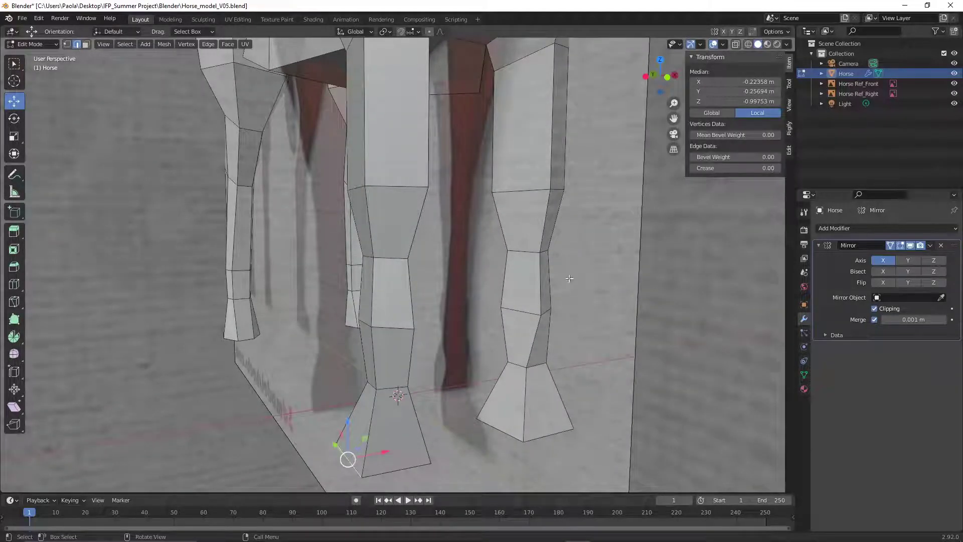
pyautogui.click(104, 45)
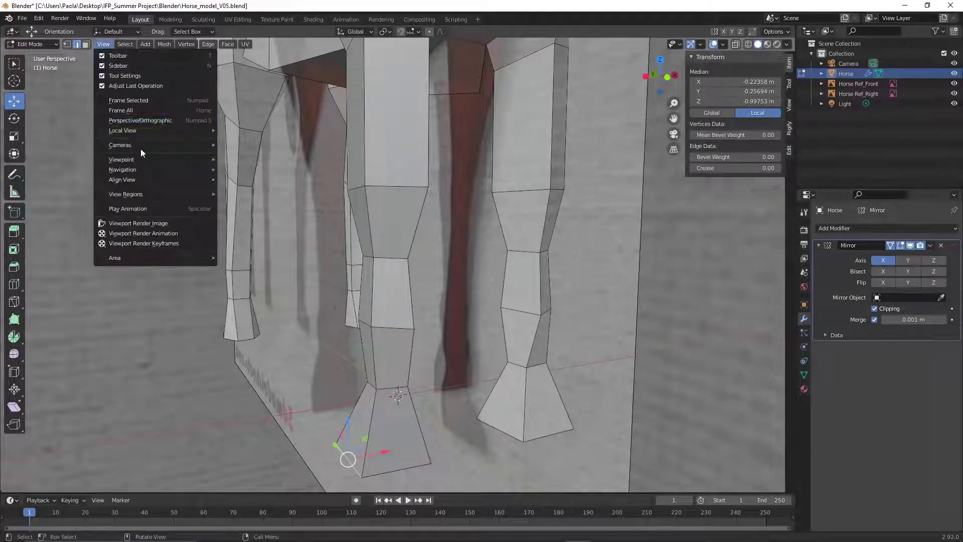
pyautogui.moveTo(146, 161)
pyautogui.click(250, 198)
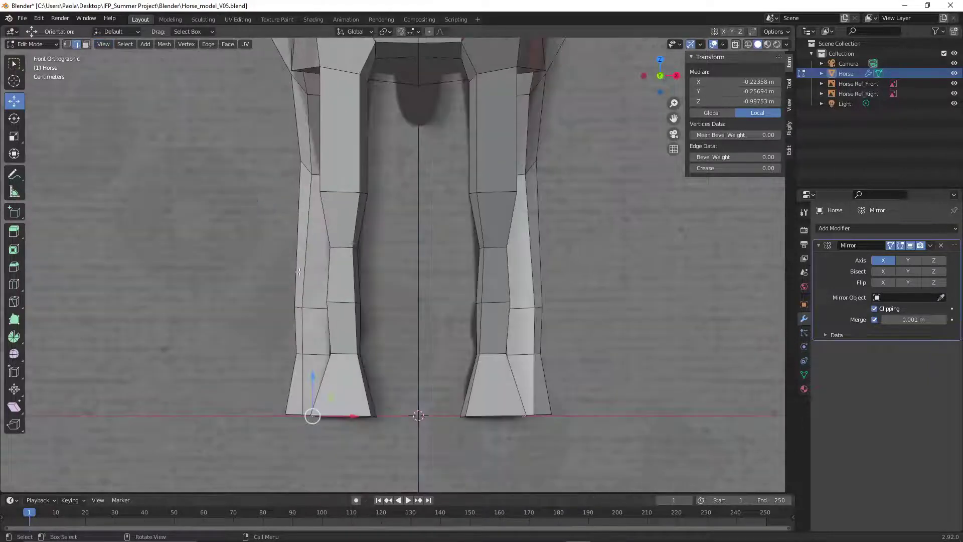
pyautogui.click(744, 44)
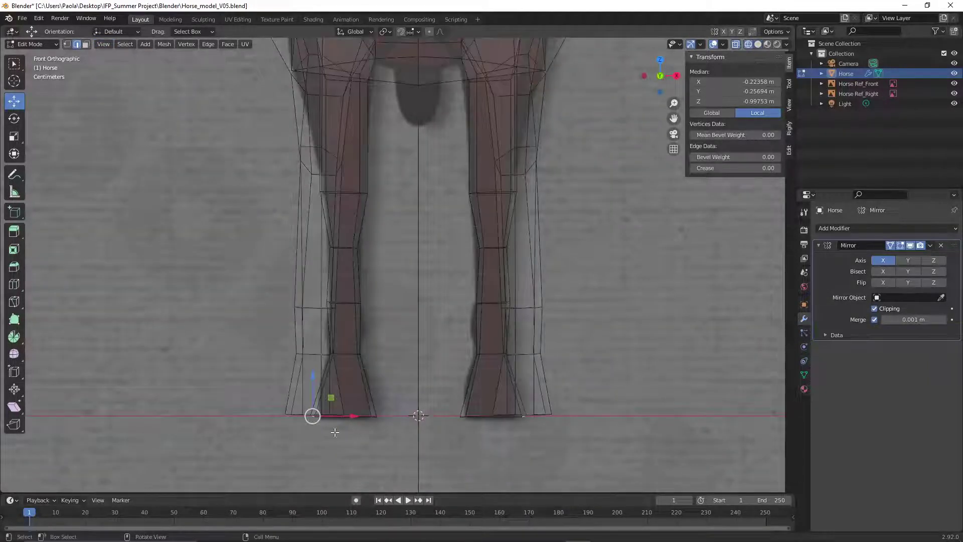
pyautogui.moveTo(354, 415); pyautogui.dragTo(366, 414)
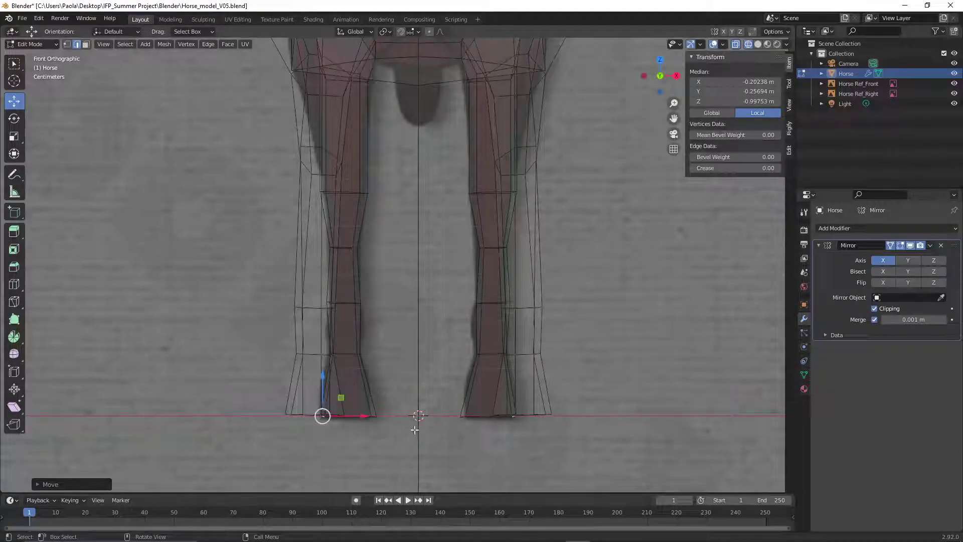
# Move the inner bottom edge of the front hoof outward along X to fit the front reference, and clear the selection
pyautogui.click(757, 44)
pyautogui.moveTo(497, 391); pyautogui.dragTo(496, 437, button='middle')
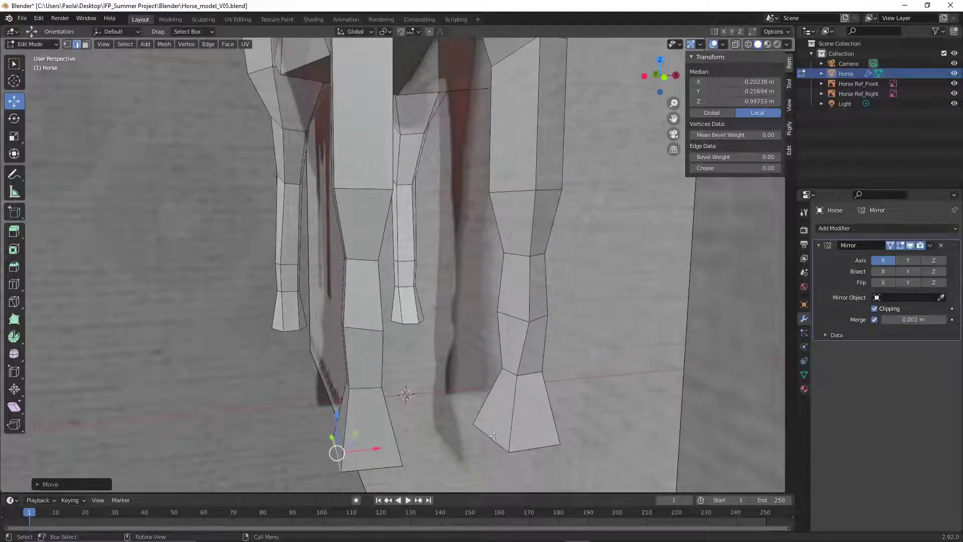
pyautogui.keyDown('shift'); pyautogui.click(493, 436); pyautogui.keyUp('shift')
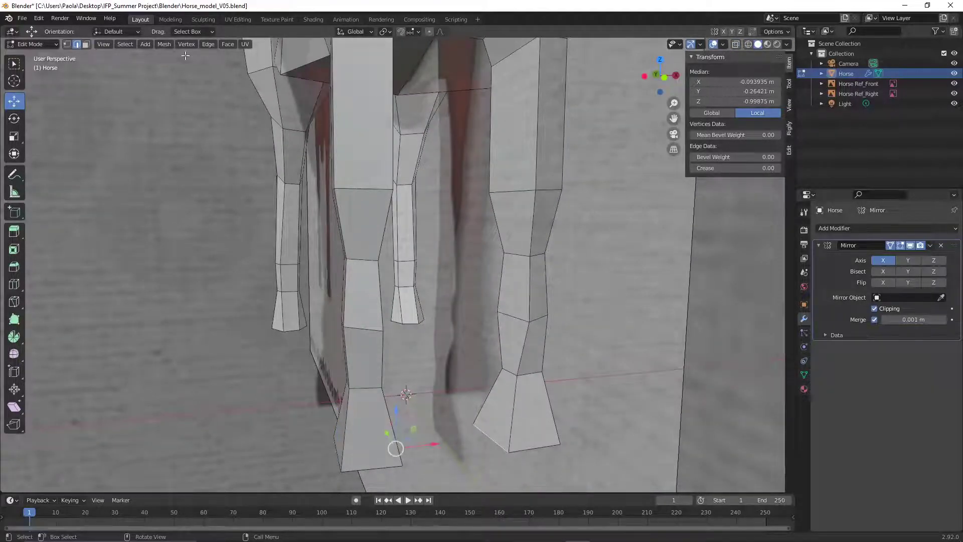
pyautogui.click(103, 45)
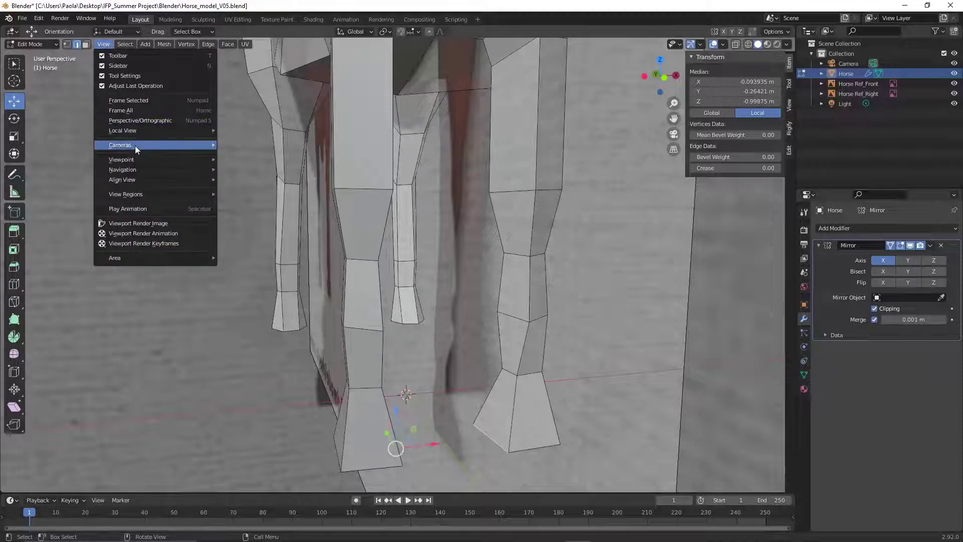
pyautogui.moveTo(169, 159)
pyautogui.click(238, 199)
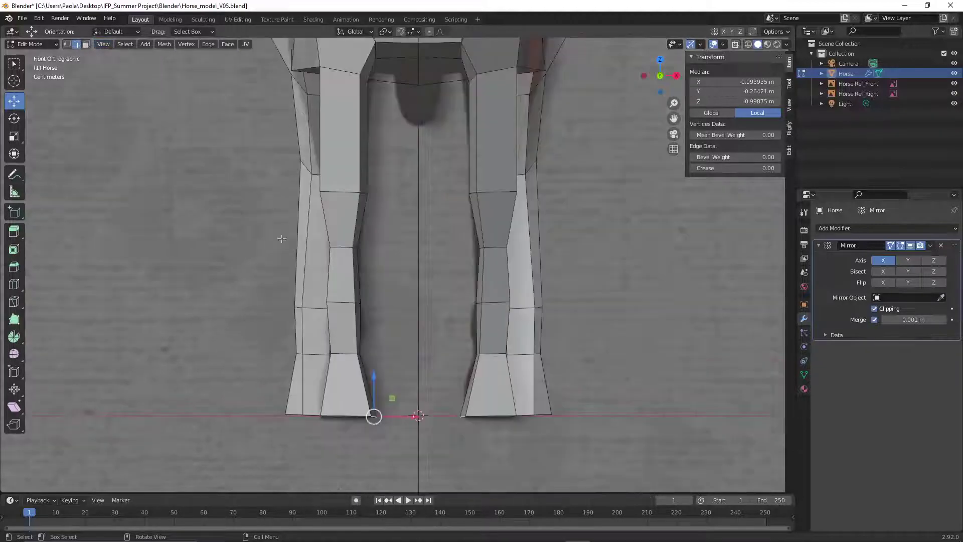
pyautogui.click(749, 44)
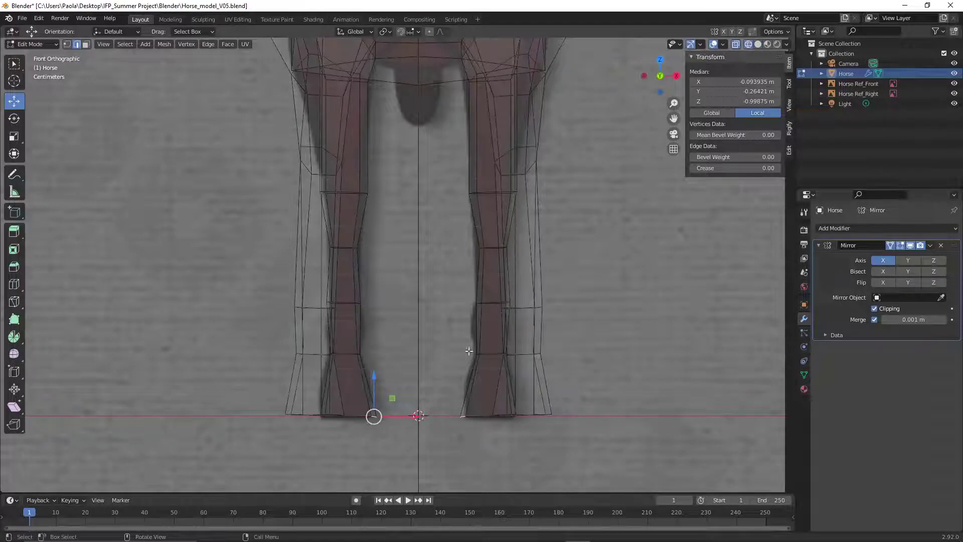
pyautogui.moveTo(416, 416); pyautogui.dragTo(406, 417)
pyautogui.click(162, 356)
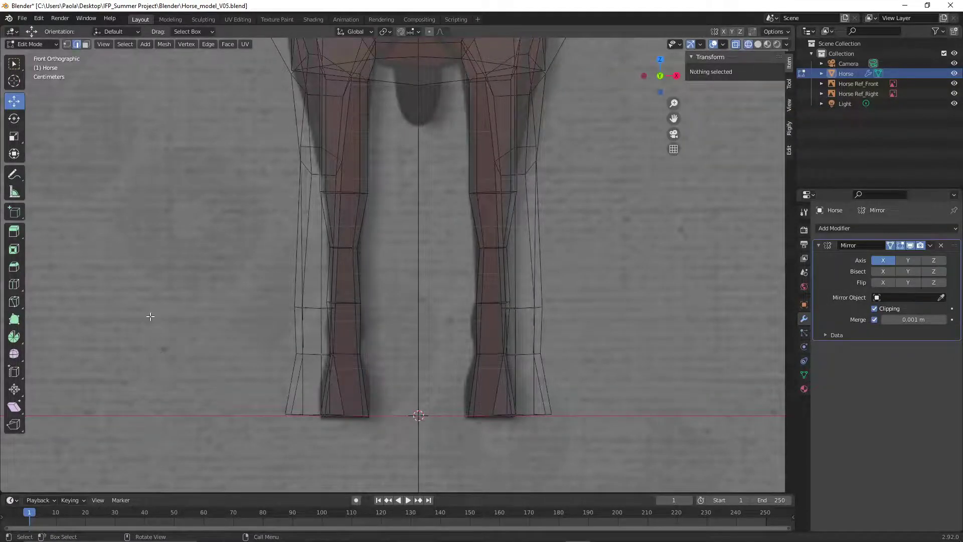
# Examine the reshaped front hoof in perspective and front view, comparing it with the reference in wireframe and solid shading
pyautogui.moveTo(146, 318); pyautogui.dragTo(221, 319, button='middle')
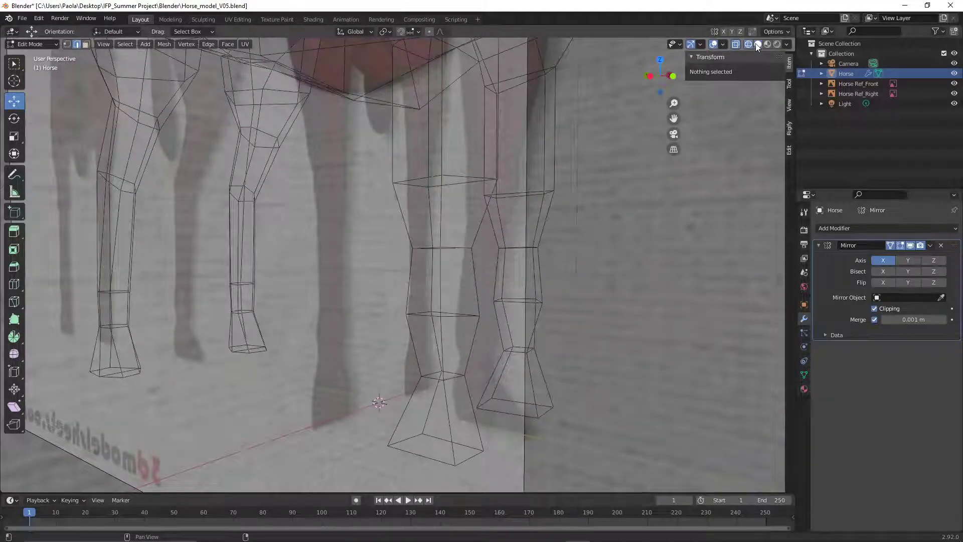
pyautogui.click(759, 44)
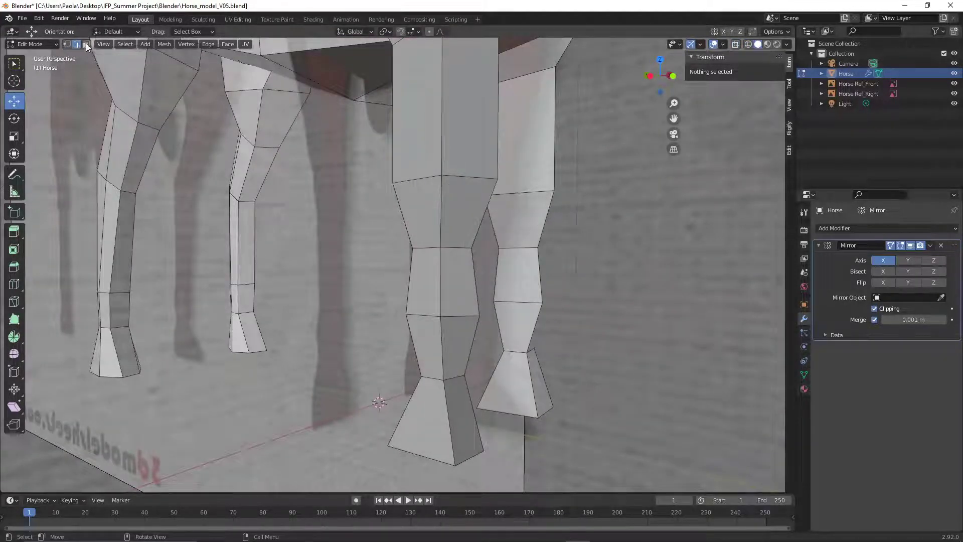
pyautogui.click(104, 44)
pyautogui.moveTo(136, 159)
pyautogui.click(237, 198)
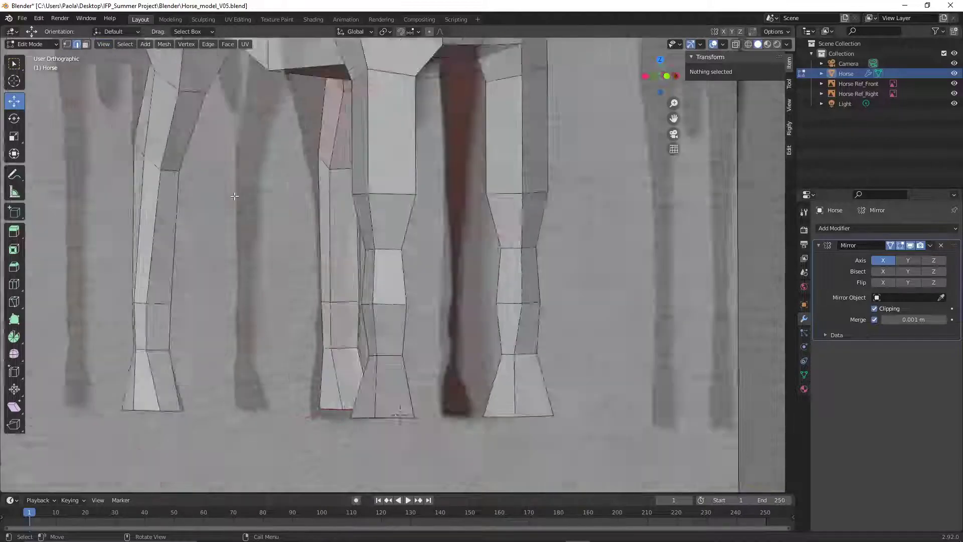
pyautogui.click(748, 45)
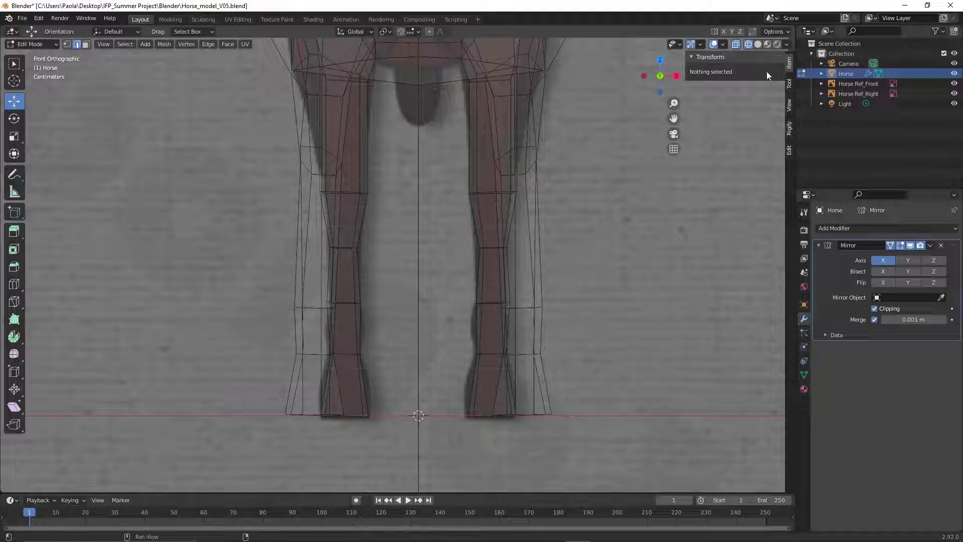
pyautogui.click(759, 45)
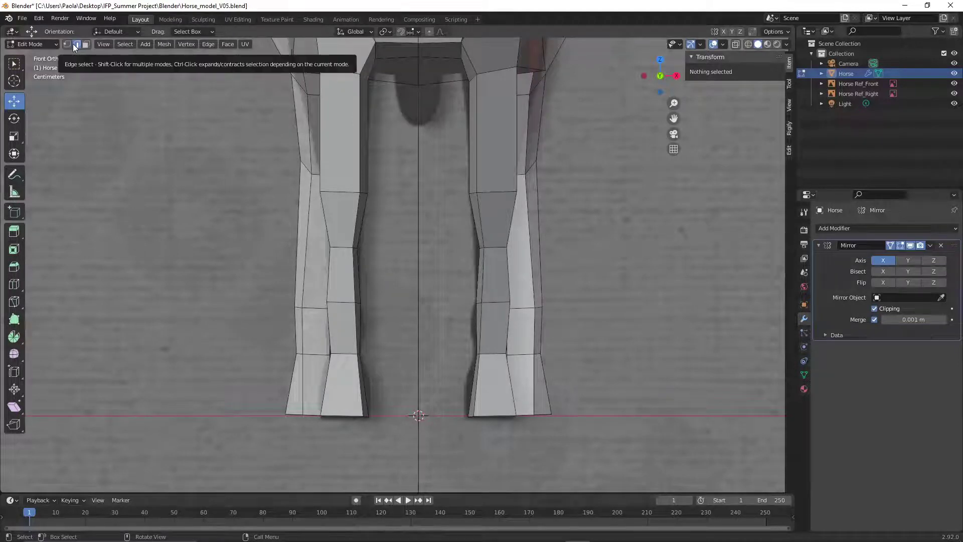
# Add one unslid loop cut midway along the lowest front leg segment just above the hoof, and clear the selection
pyautogui.rightClick(346, 326)
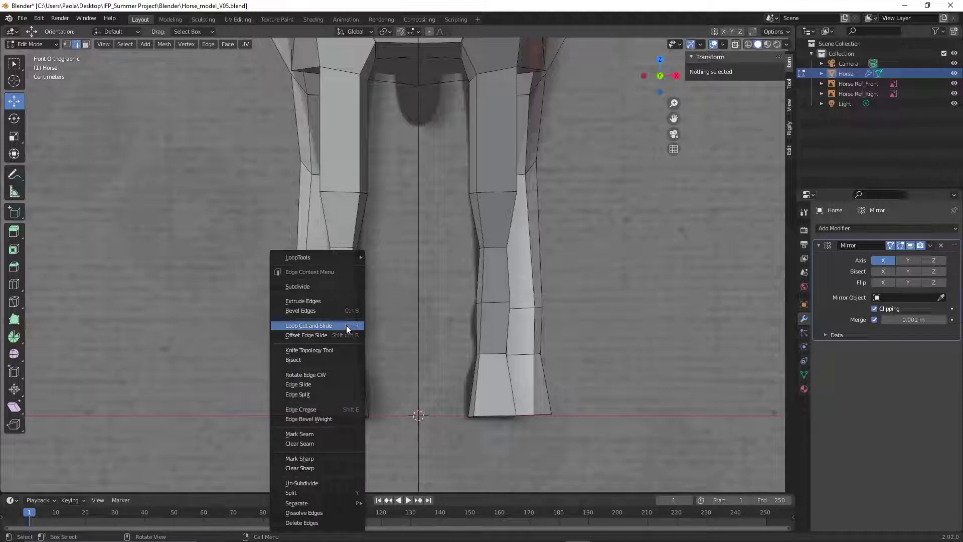
pyautogui.click(346, 326)
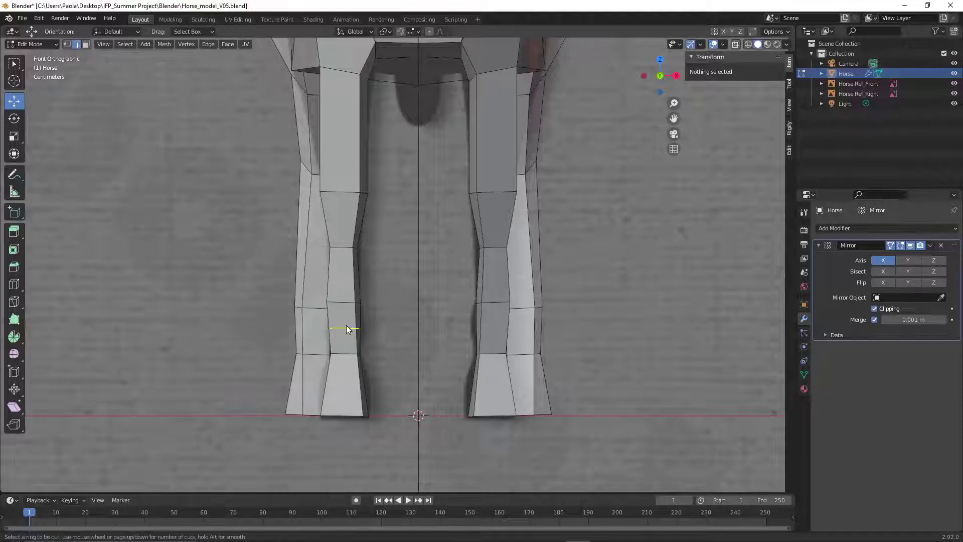
pyautogui.click(347, 329)
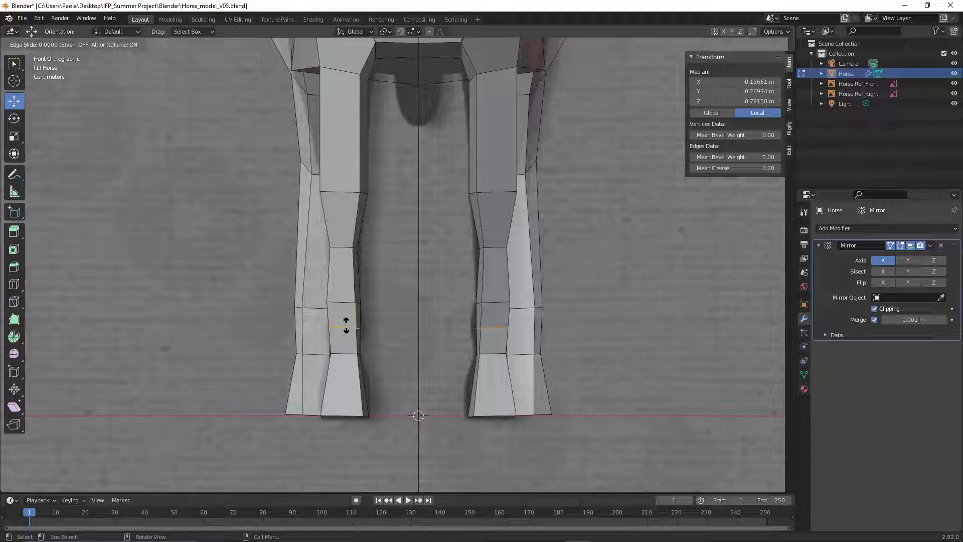
pyautogui.click(346, 326)
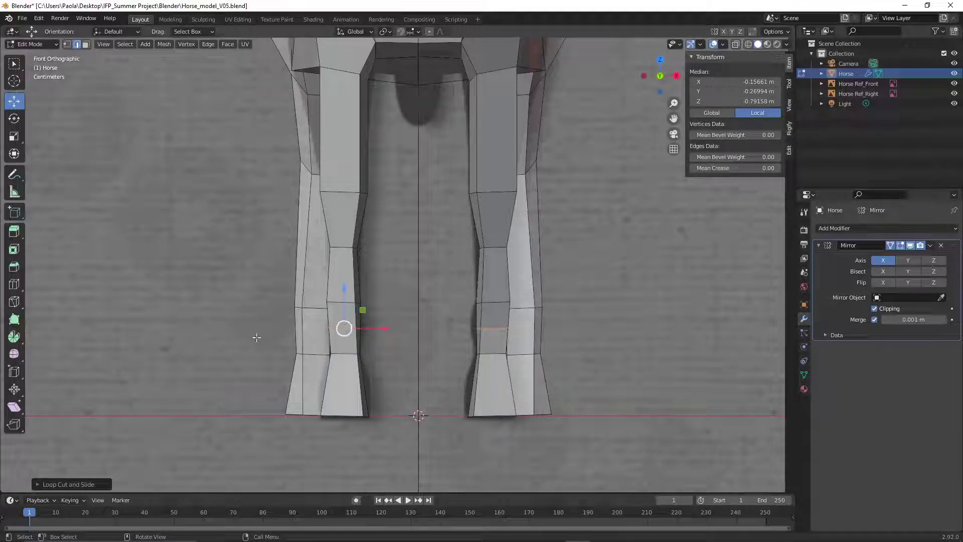
pyautogui.click(180, 313)
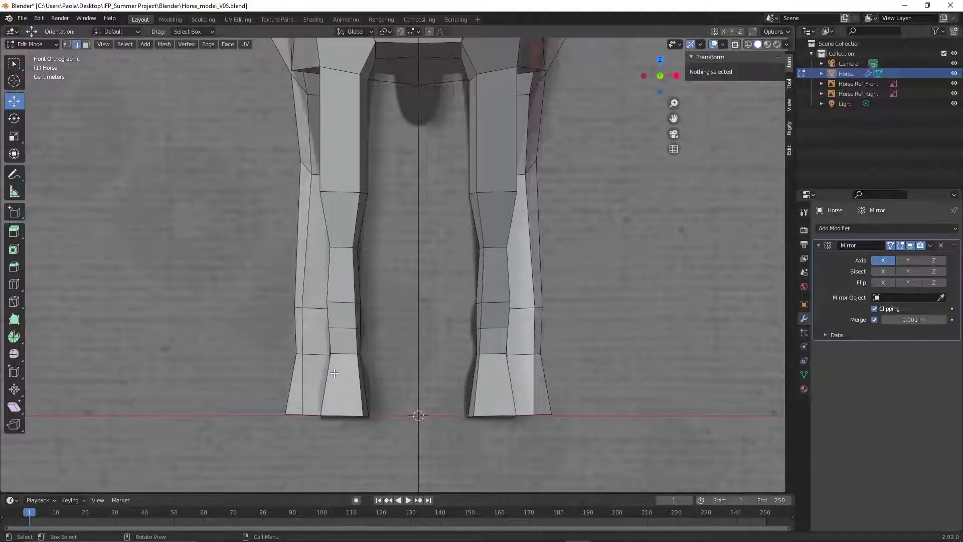
# Select the whole new edge loop above the front hoof and scale it uniformly to about 1.24 against the front reference
pyautogui.moveTo(334, 373); pyautogui.dragTo(340, 345, button='middle')
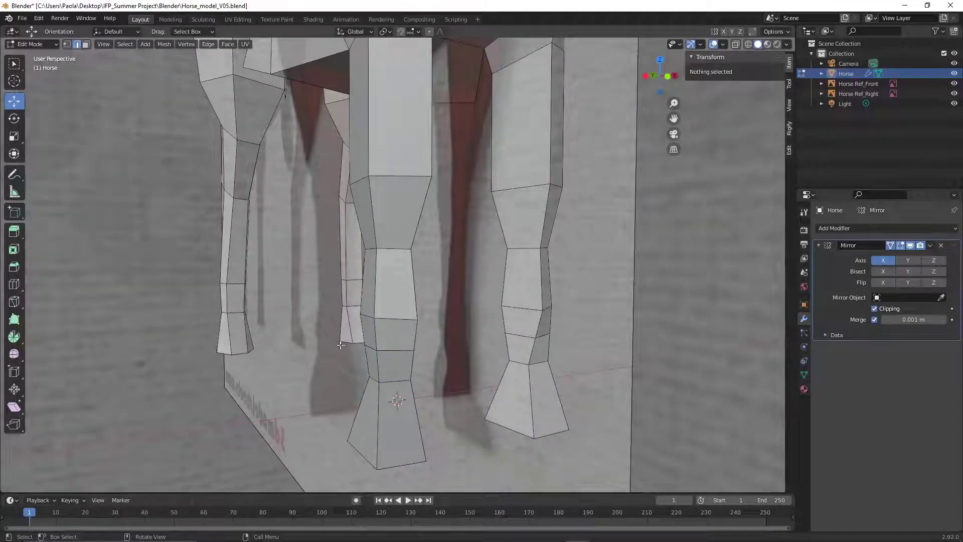
pyautogui.click(372, 351)
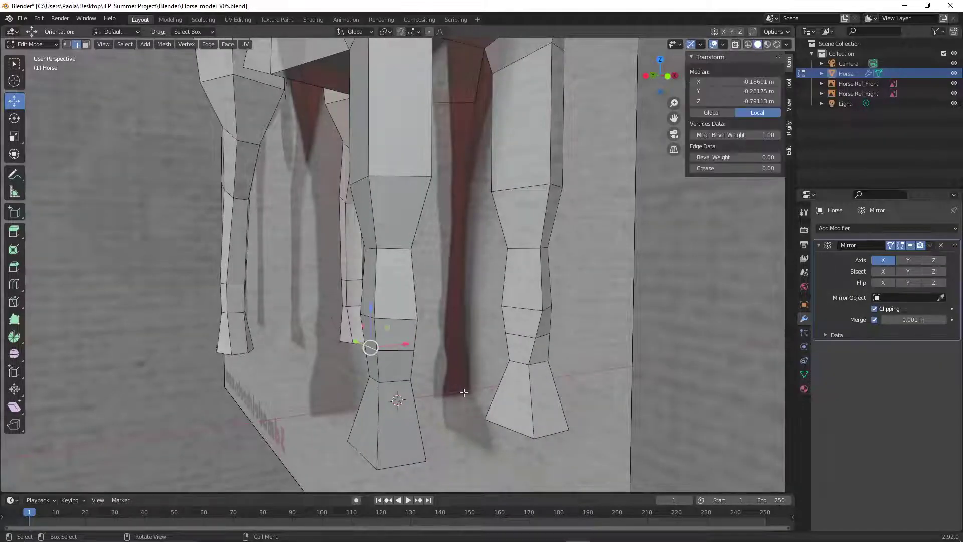
pyautogui.keyDown('alt'); pyautogui.click(401, 348); pyautogui.keyUp('alt')
pyautogui.moveTo(401, 351); pyautogui.dragTo(411, 371, button='middle')
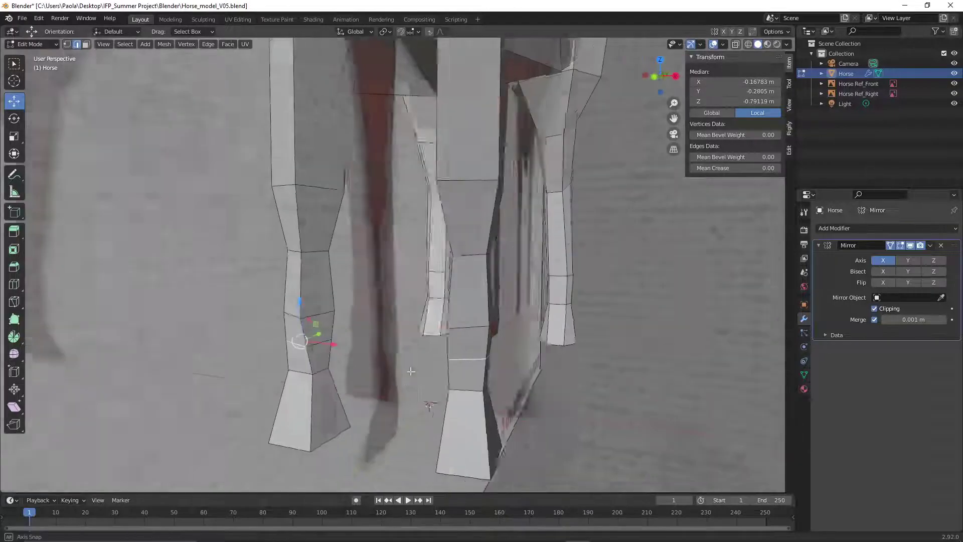
pyautogui.keyDown('alt'); pyautogui.click(321, 340); pyautogui.keyUp('alt')
pyautogui.moveTo(321, 340); pyautogui.dragTo(500, 341, button='middle')
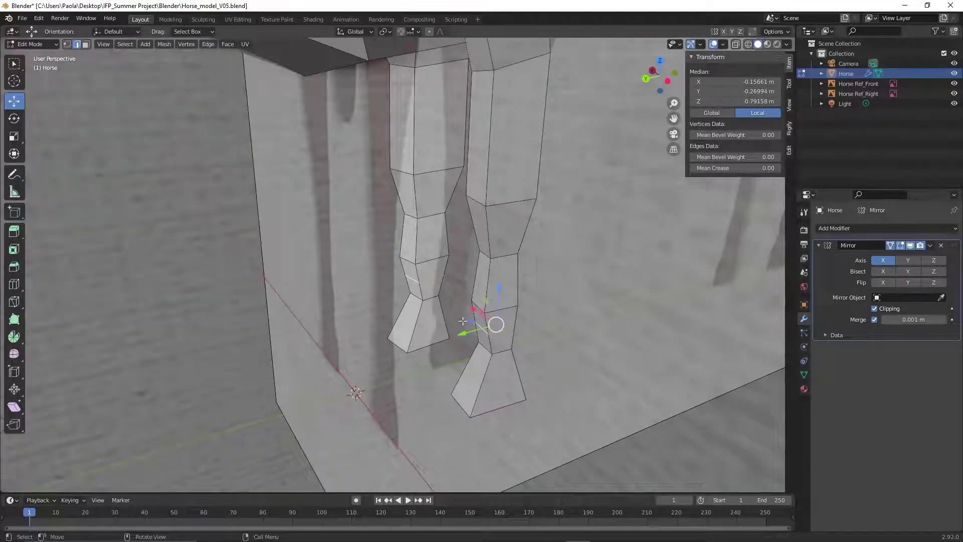
pyautogui.click(103, 44)
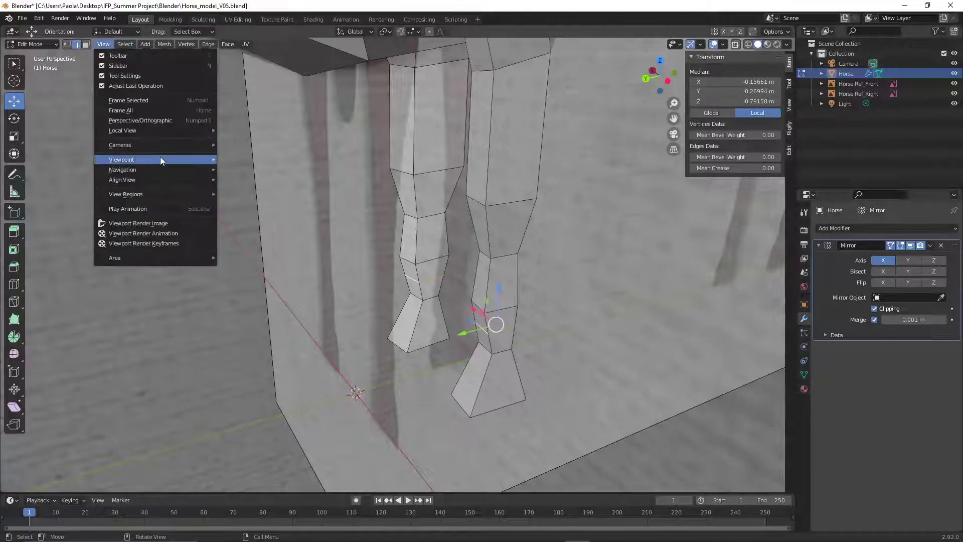
pyautogui.moveTo(160, 159)
pyautogui.click(246, 198)
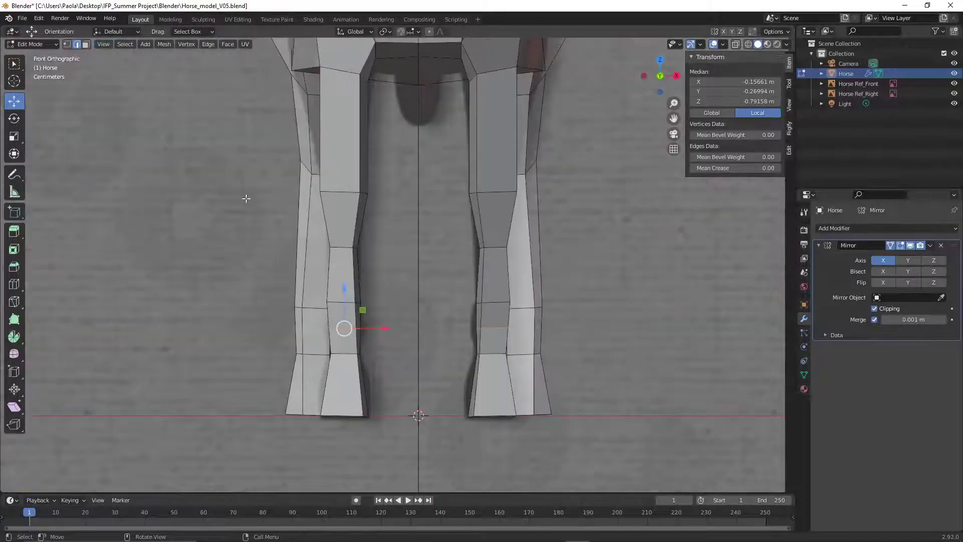
pyautogui.click(747, 46)
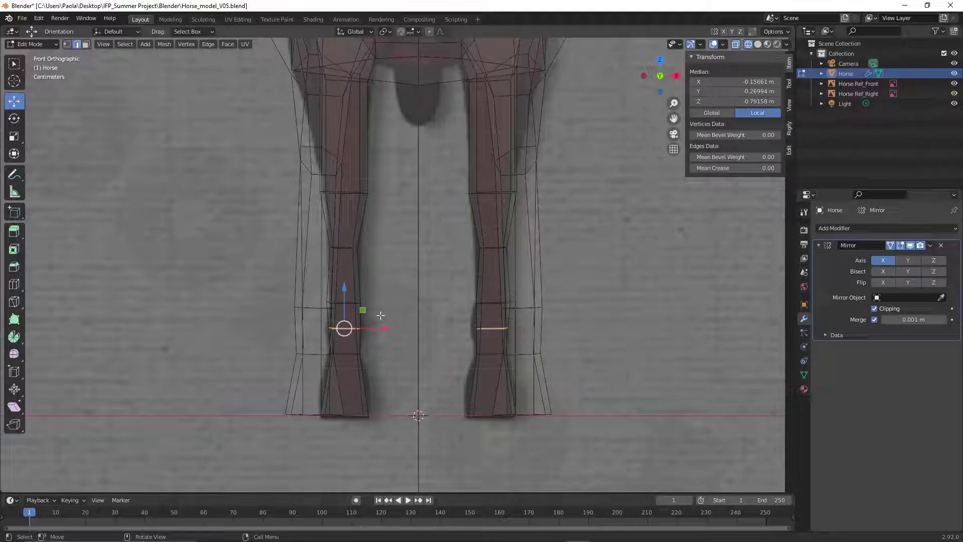
pyautogui.press('s')
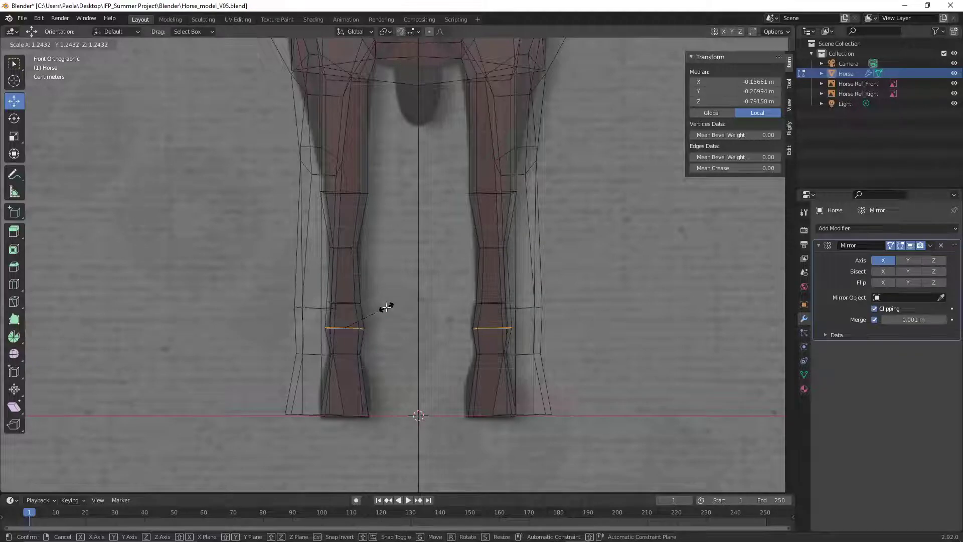
pyautogui.click(383, 307)
pyautogui.click(758, 45)
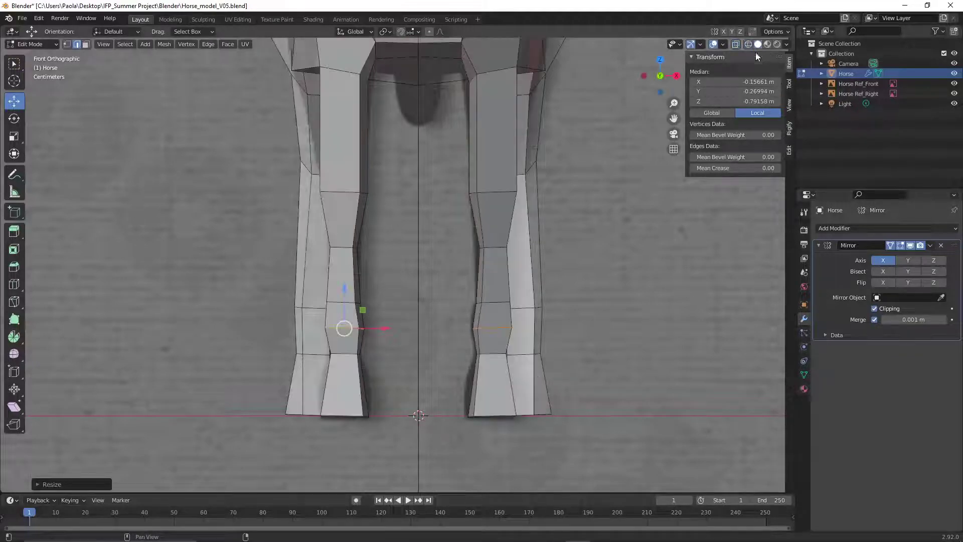
# Examine the widened edge loop above the front hoof from several angles in perspective, and clear the selection
pyautogui.moveTo(193, 361); pyautogui.dragTo(287, 373, button='middle')
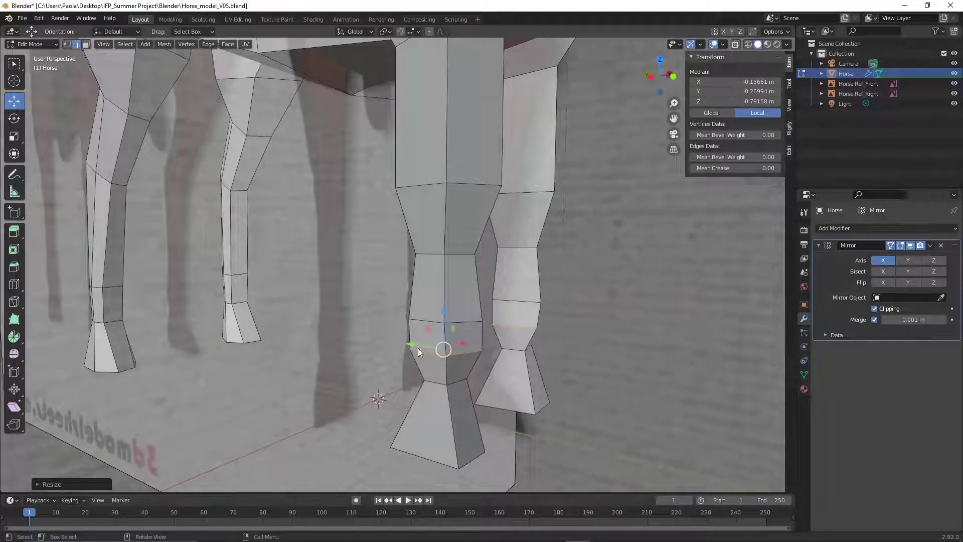
pyautogui.moveTo(467, 348); pyautogui.dragTo(359, 342, button='middle')
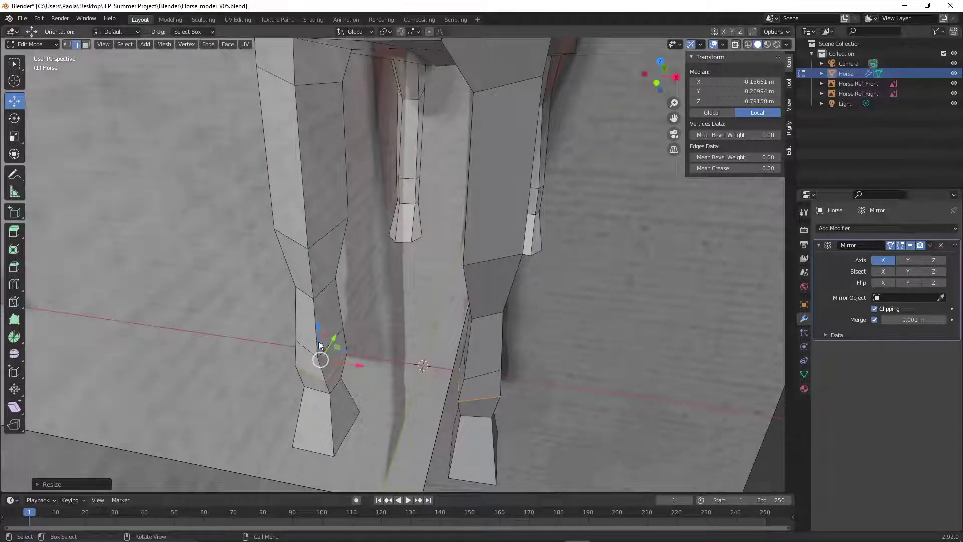
pyautogui.moveTo(309, 368); pyautogui.dragTo(362, 359, button='middle')
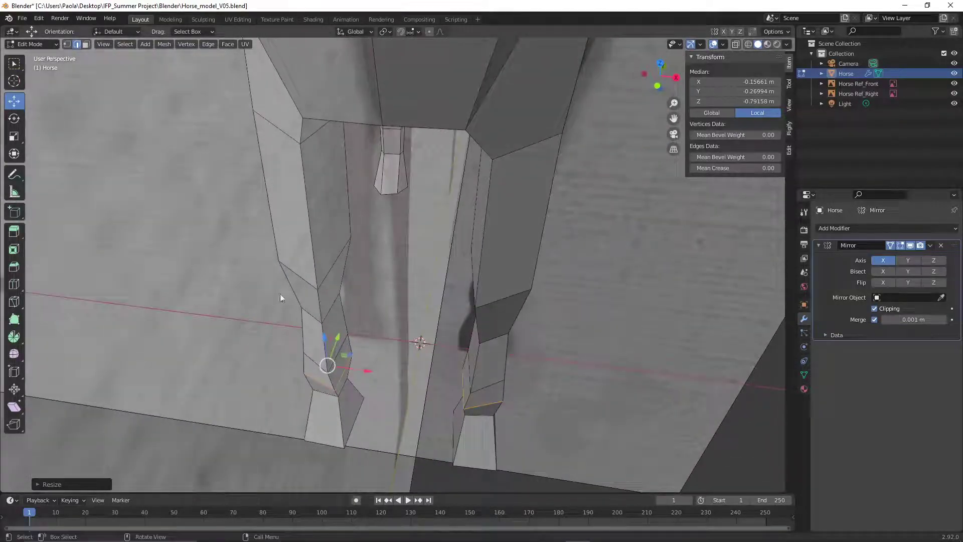
pyautogui.click(196, 365)
pyautogui.click(339, 394)
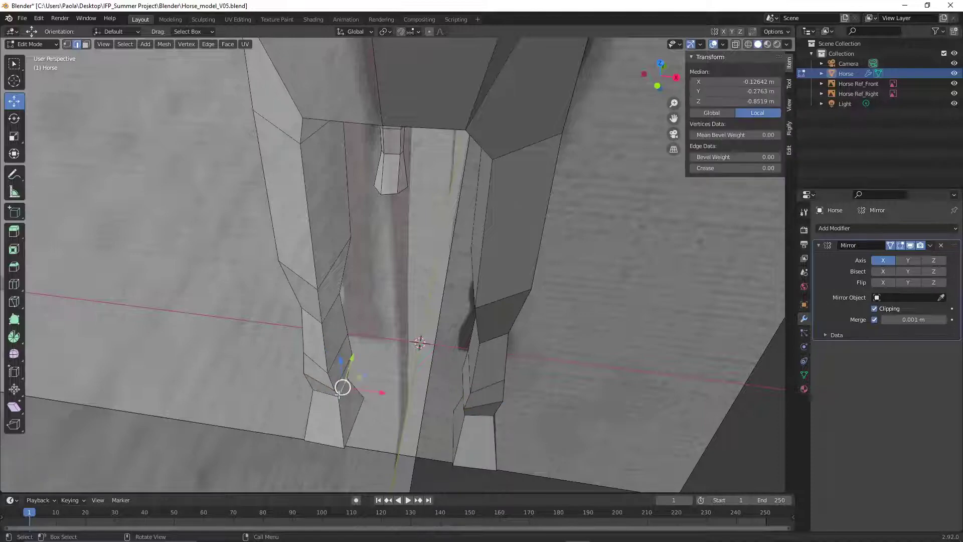
pyautogui.click(217, 383)
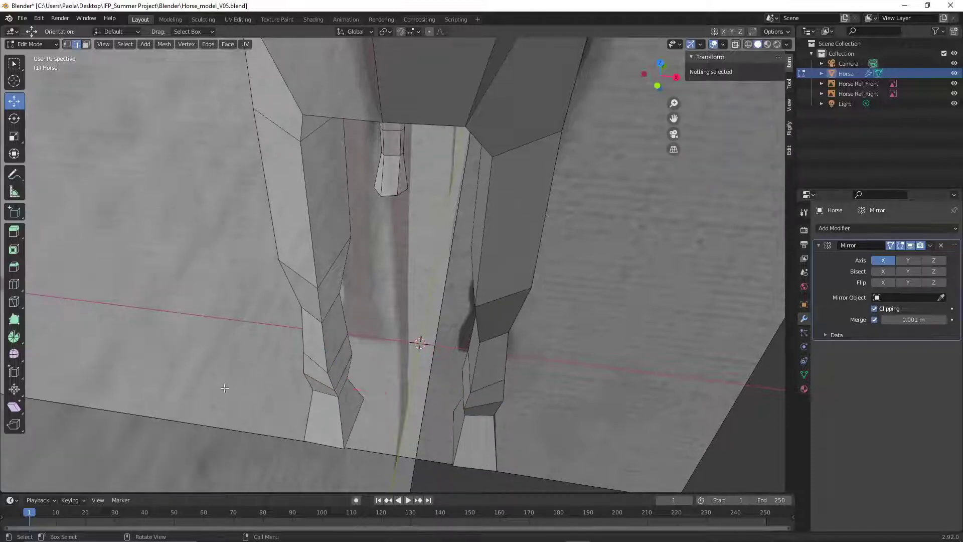
# Select the front inner vertical edges from above the hoof up the front leg and move them about 0.03 m backward along Y
pyautogui.moveTo(217, 383); pyautogui.dragTo(317, 378, button='middle')
pyautogui.click(313, 371)
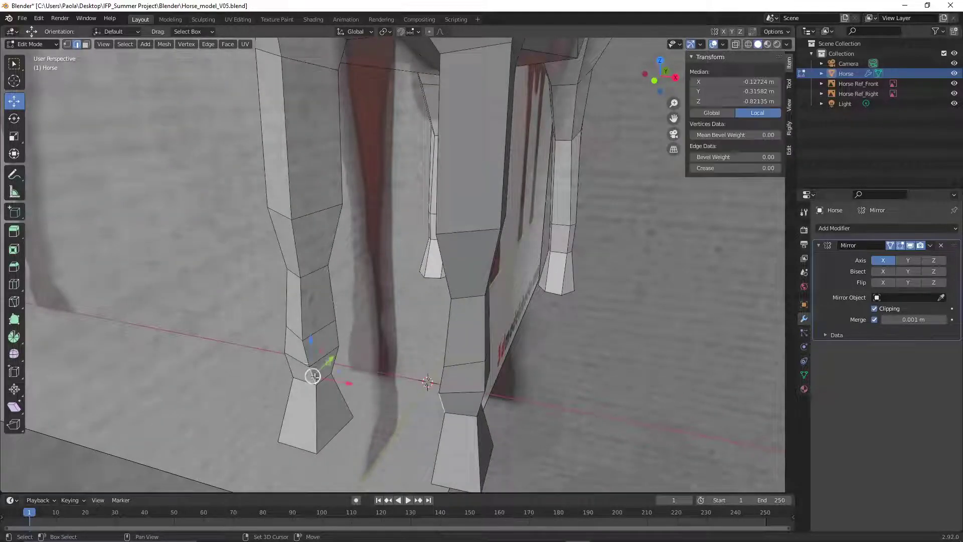
pyautogui.click(304, 351)
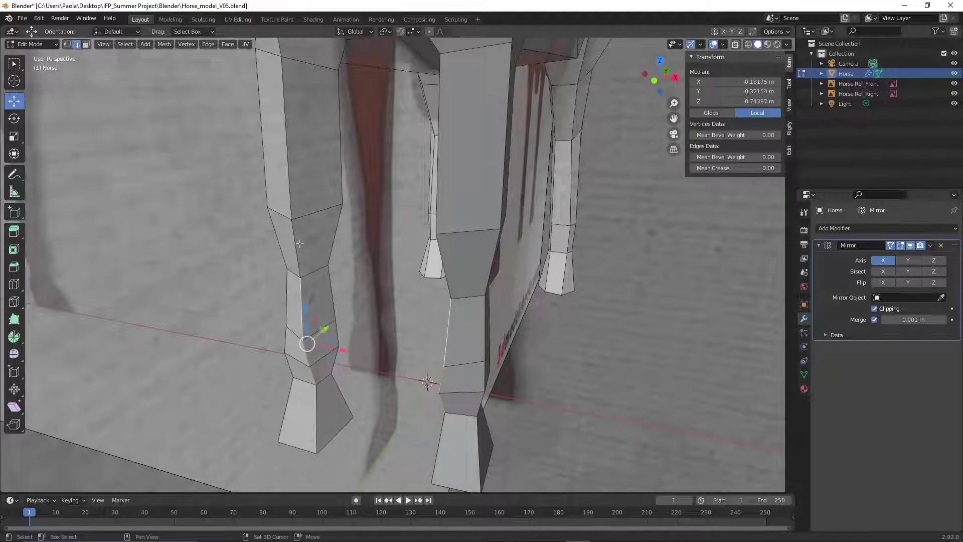
pyautogui.scroll(-3, 299, 244)
pyautogui.keyDown('shift'); pyautogui.click(341, 162); pyautogui.keyUp('shift')
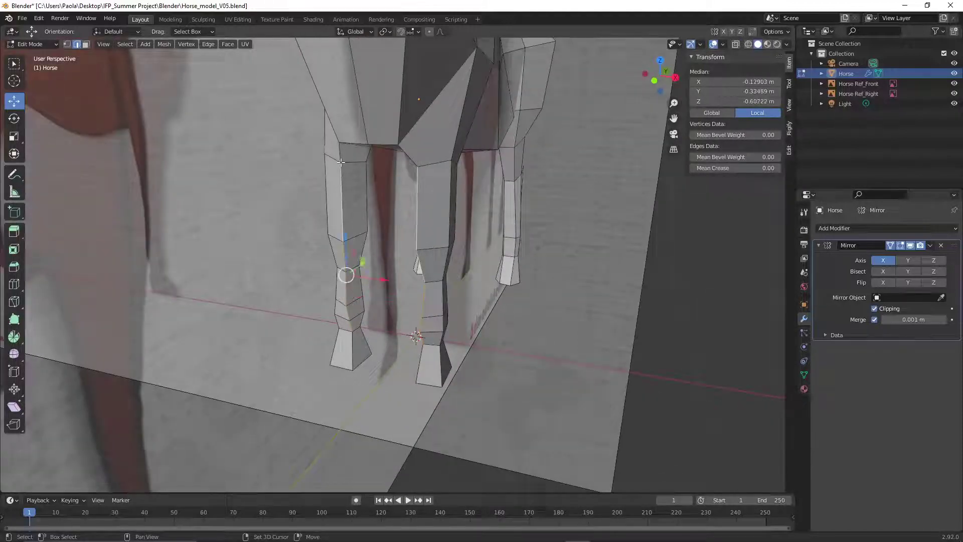
pyautogui.keyDown('shift'); pyautogui.click(417, 210); pyautogui.keyUp('shift')
pyautogui.moveTo(417, 211); pyautogui.dragTo(364, 271, button='middle')
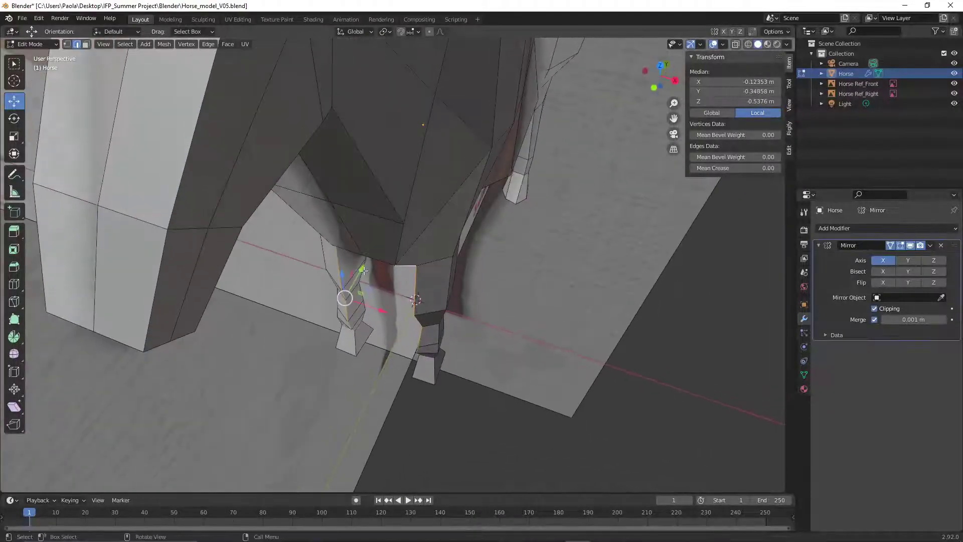
pyautogui.moveTo(361, 269); pyautogui.dragTo(365, 259)
# Scale the selected front leg edges down along Y to even out their depth, and clear the selection
pyautogui.moveTo(365, 259); pyautogui.dragTo(415, 241, button='middle')
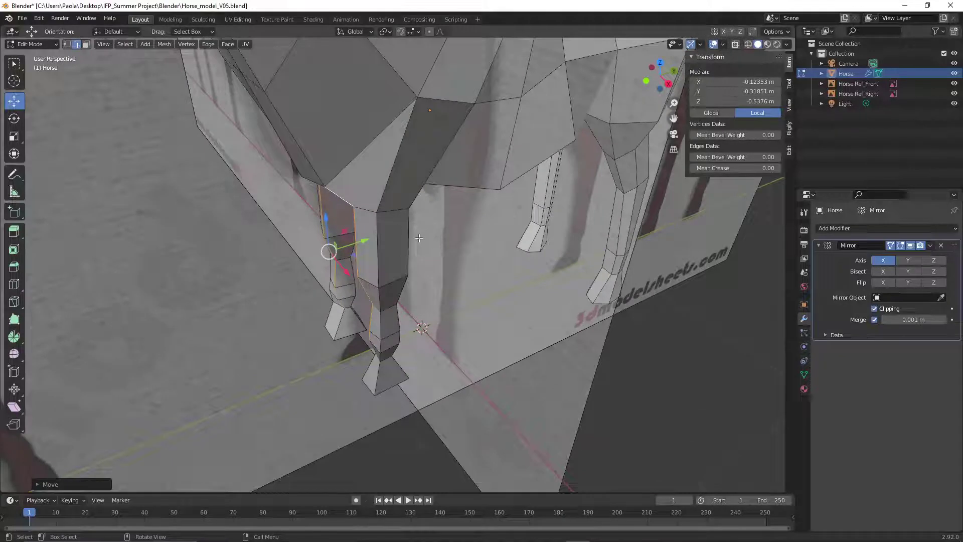
pyautogui.press('s')
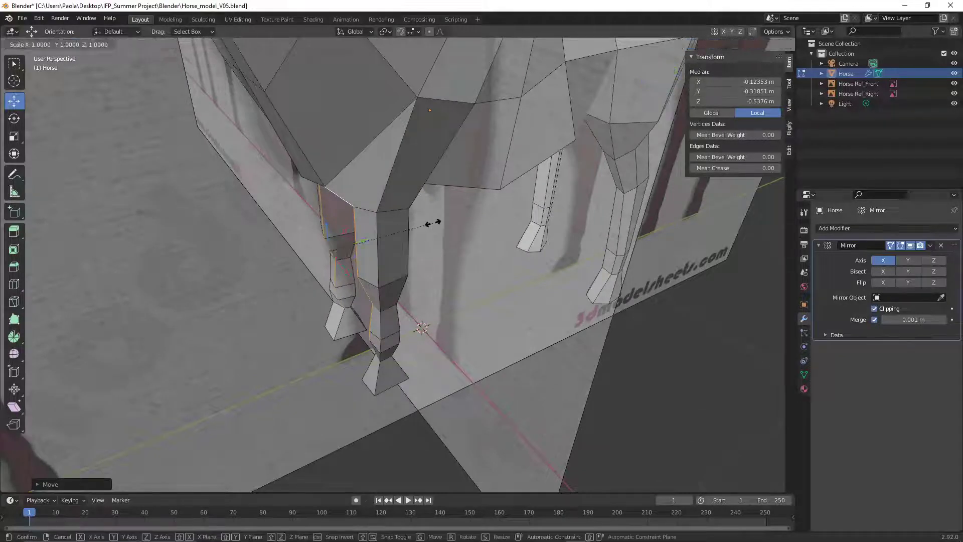
pyautogui.press('y')
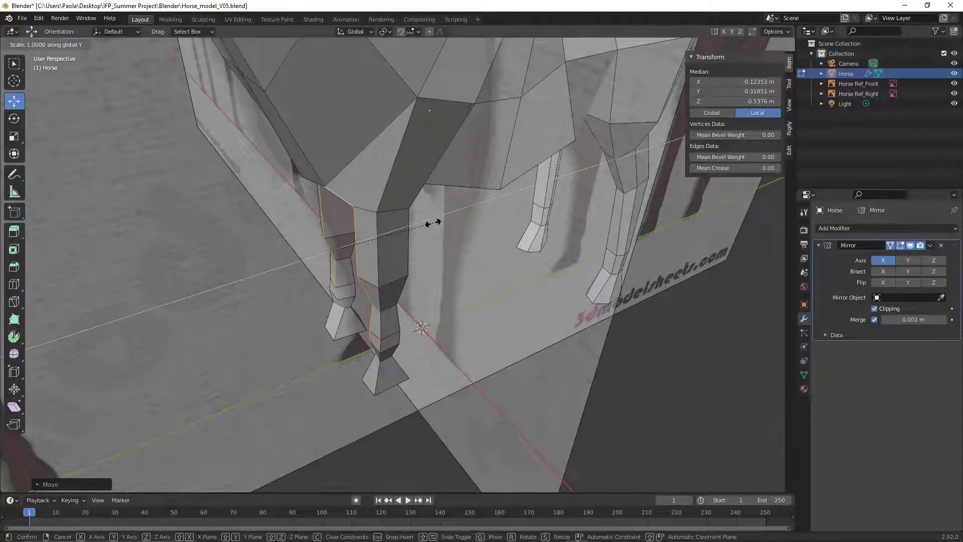
pyautogui.click(389, 230)
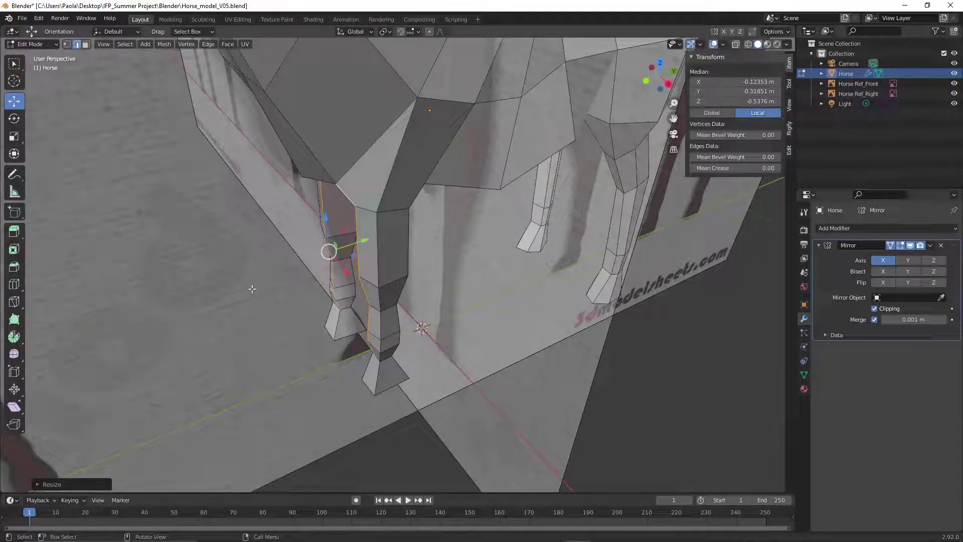
pyautogui.click(224, 290)
# Compare the adjusted front legs with the reference in front view, using wireframe and solid shading
pyautogui.moveTo(224, 290); pyautogui.dragTo(361, 271, button='middle')
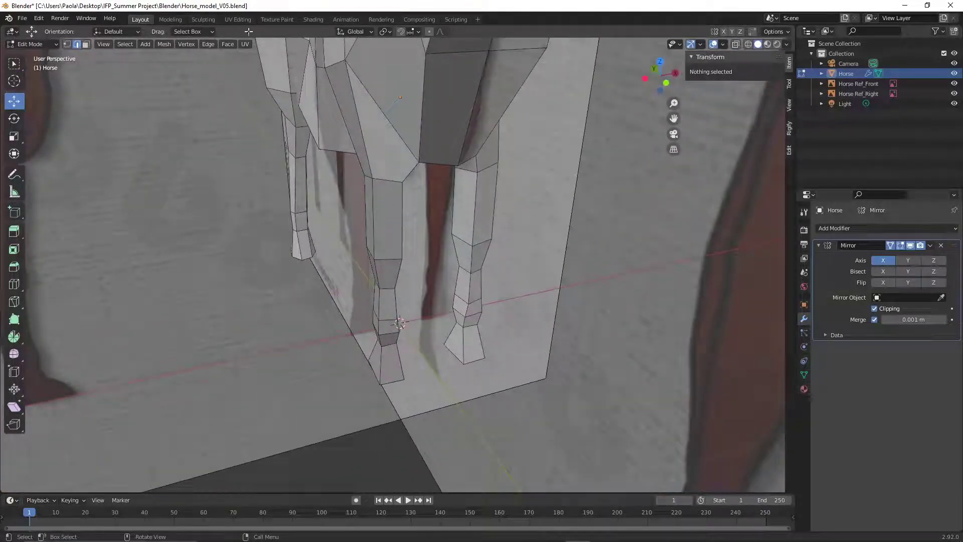
pyautogui.click(103, 44)
pyautogui.moveTo(156, 160)
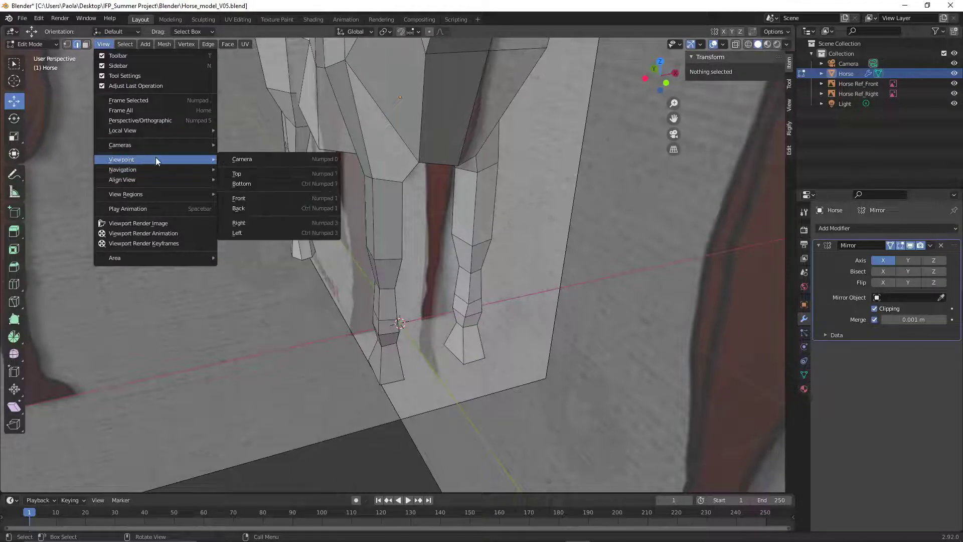
pyautogui.click(246, 198)
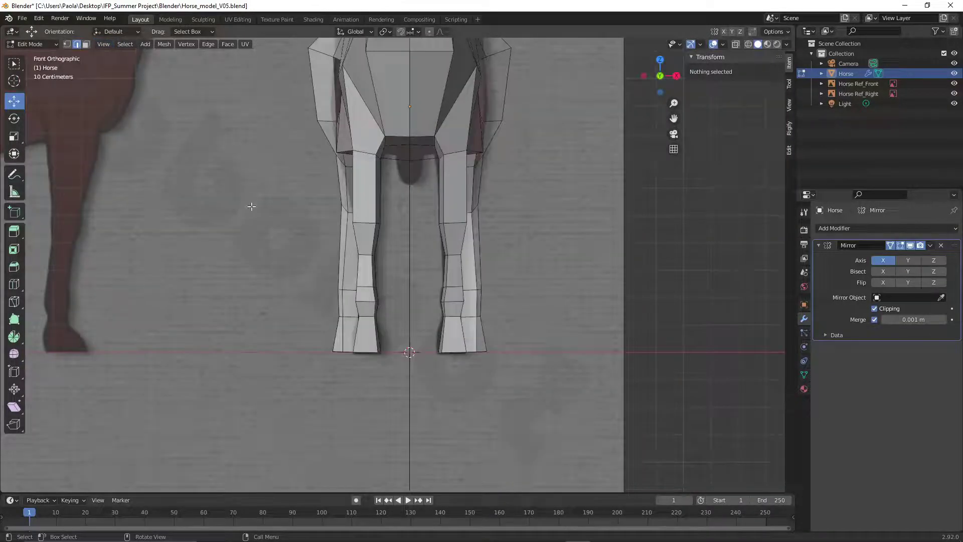
pyautogui.click(747, 44)
pyautogui.scroll(3, 546, 265)
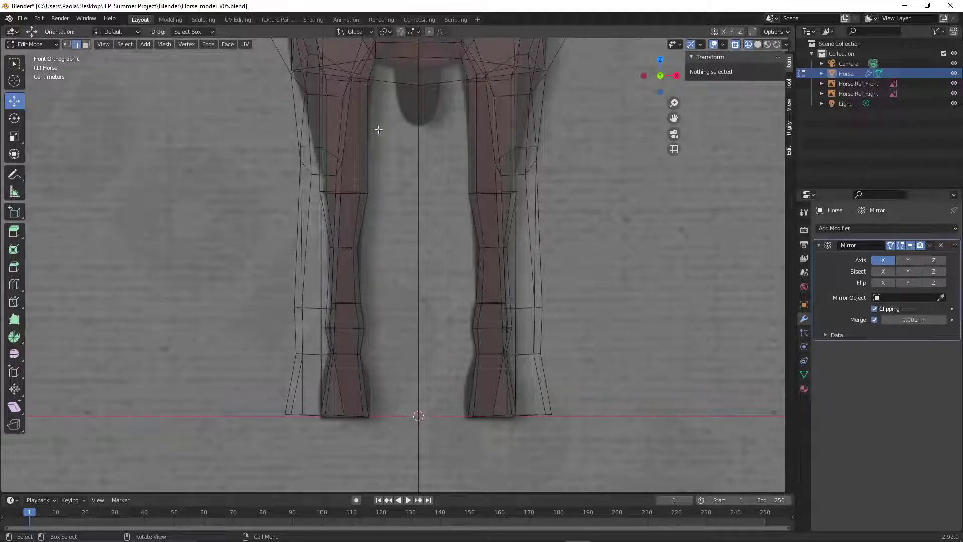
pyautogui.click(758, 45)
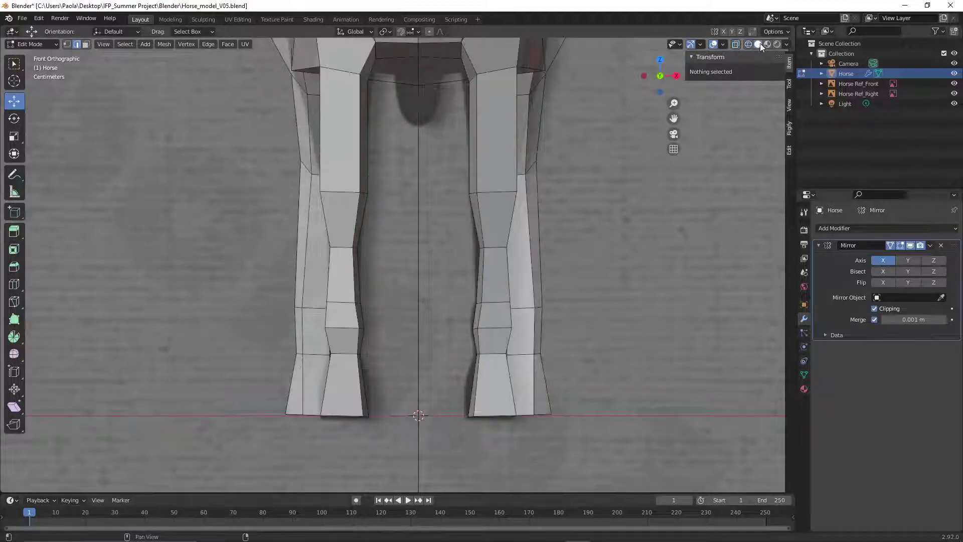
# Add one unslid loop cut midway along the upper front leg segment and show the mesh see-through against the front reference
pyautogui.rightClick(350, 127)
pyautogui.click(348, 126)
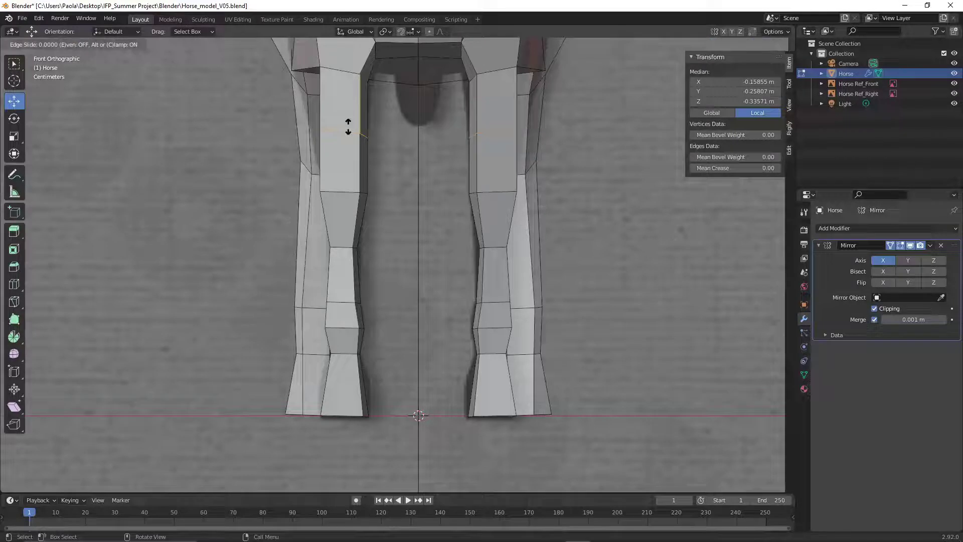
pyautogui.click(348, 127)
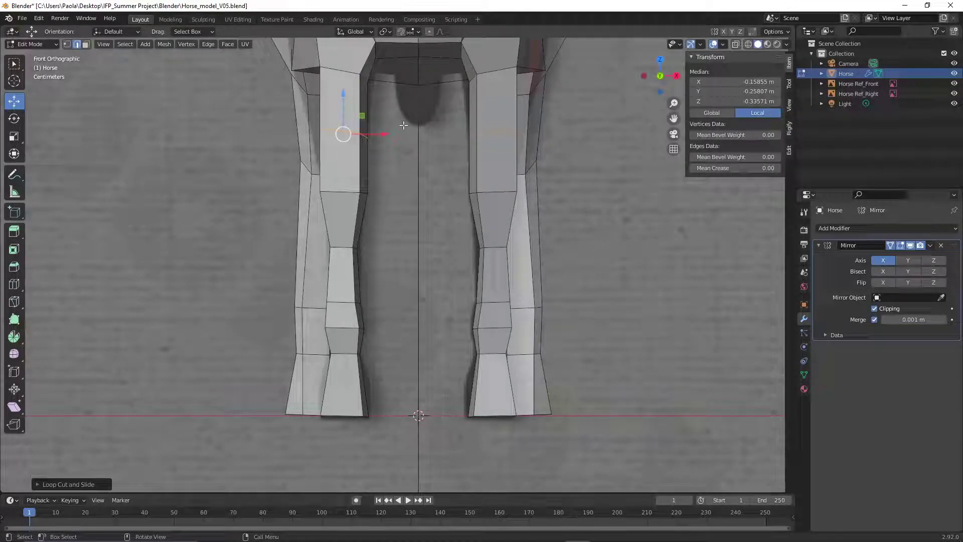
pyautogui.click(736, 44)
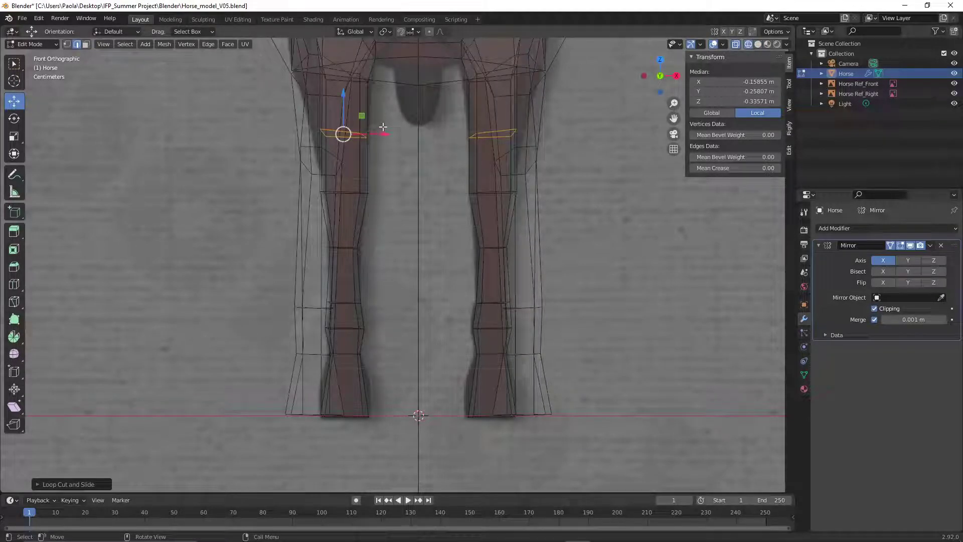
# Scale the selected edge loop on the upper front leg by about 1.23 and shift it about 0.015 m outward along X
pyautogui.press('s')
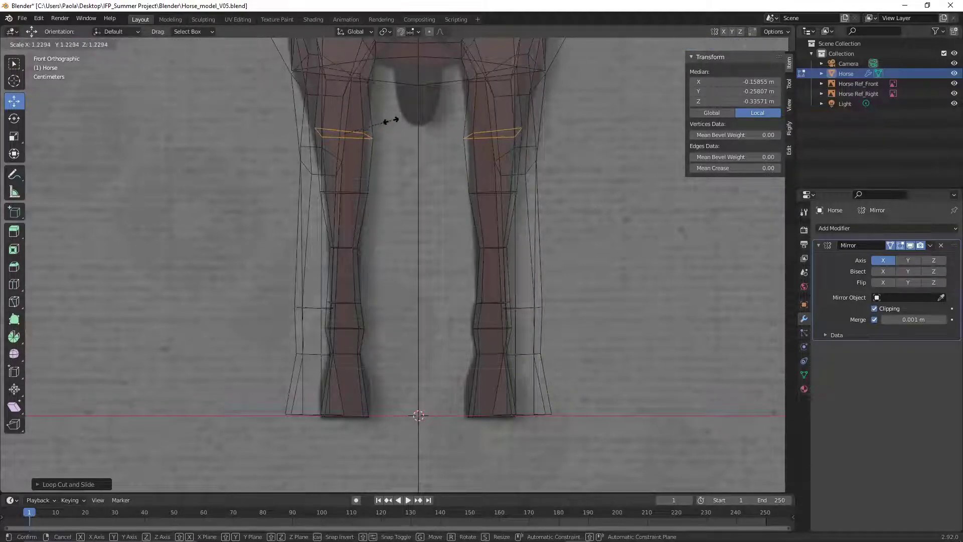
pyautogui.click(390, 122)
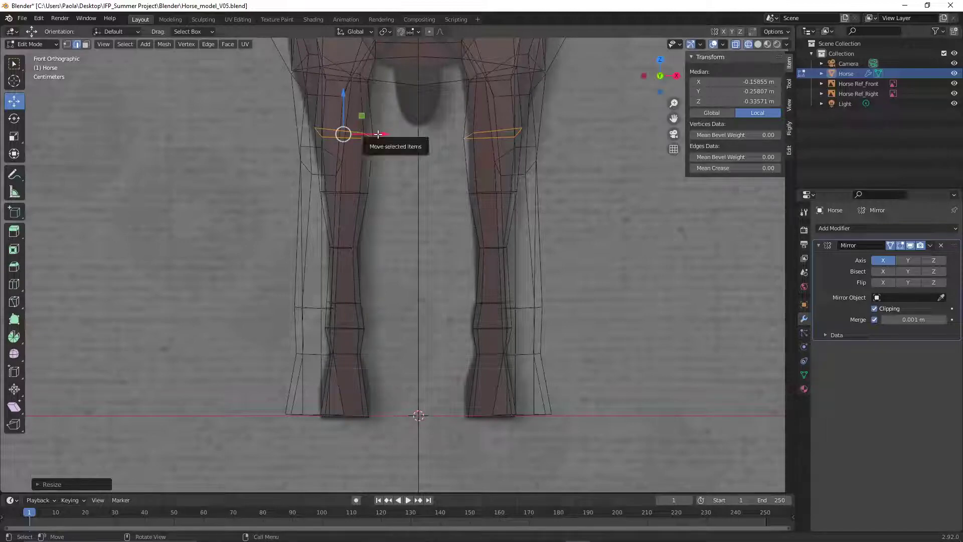
pyautogui.moveTo(378, 135); pyautogui.dragTo(367, 133)
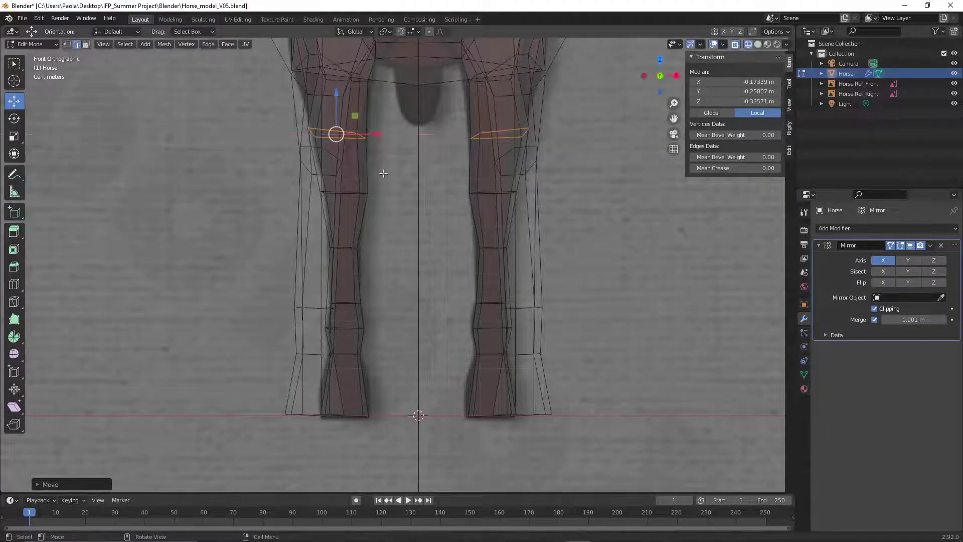
# In solid shading, move two adjacent inner front vertices of the upper front leg about 0.03 m backward and 0.02 m outward
pyautogui.click(757, 44)
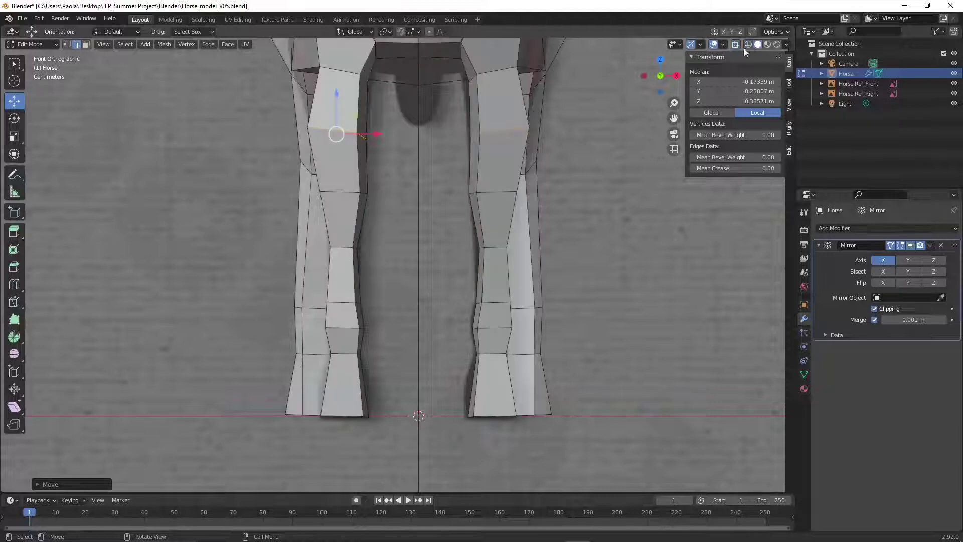
pyautogui.click(191, 232)
pyautogui.scroll(-2, 196, 263)
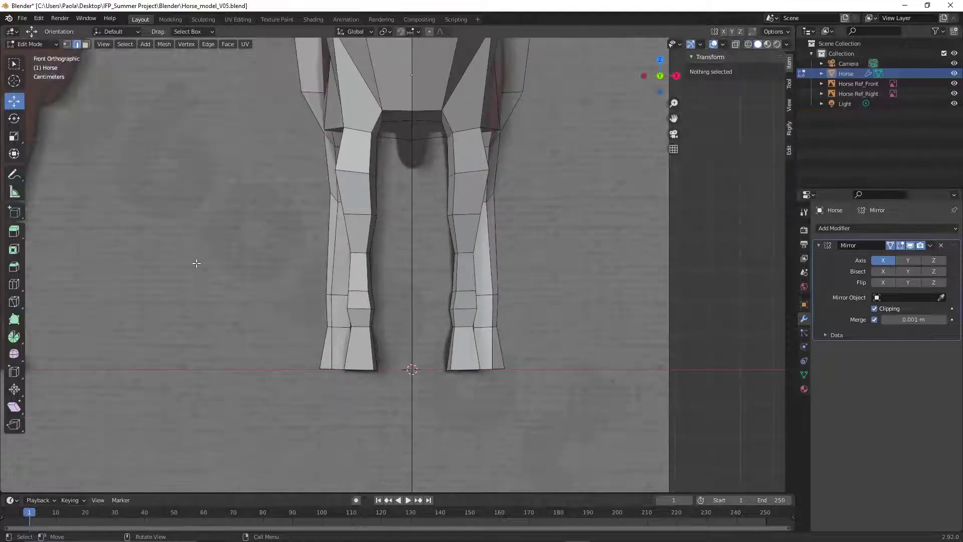
pyautogui.moveTo(244, 274); pyautogui.dragTo(176, 296, button='middle')
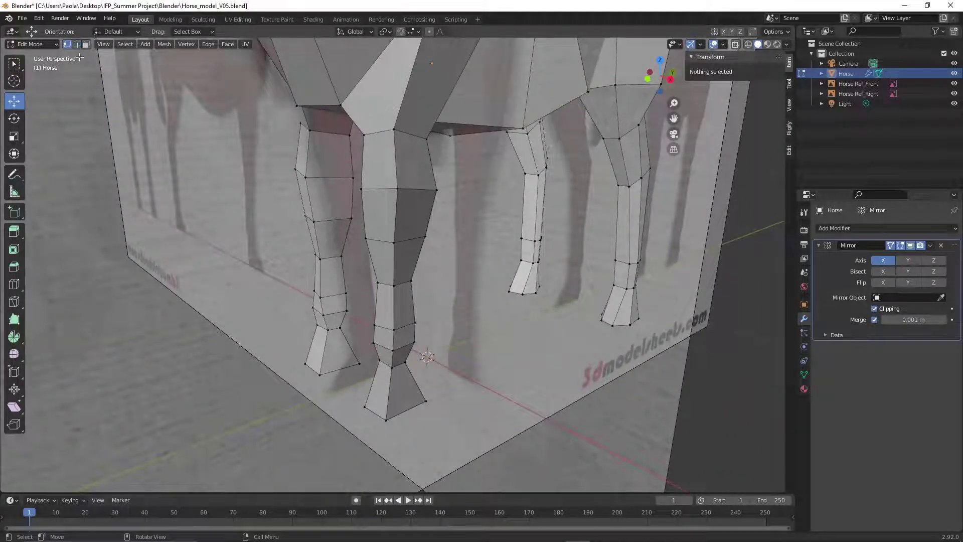
pyautogui.moveTo(261, 228); pyautogui.dragTo(312, 265, button='middle')
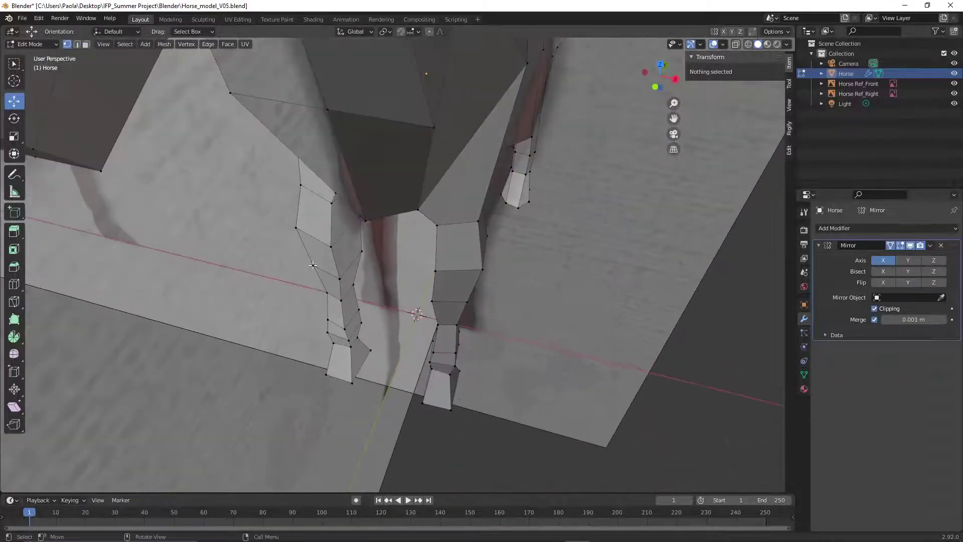
pyautogui.click(341, 276)
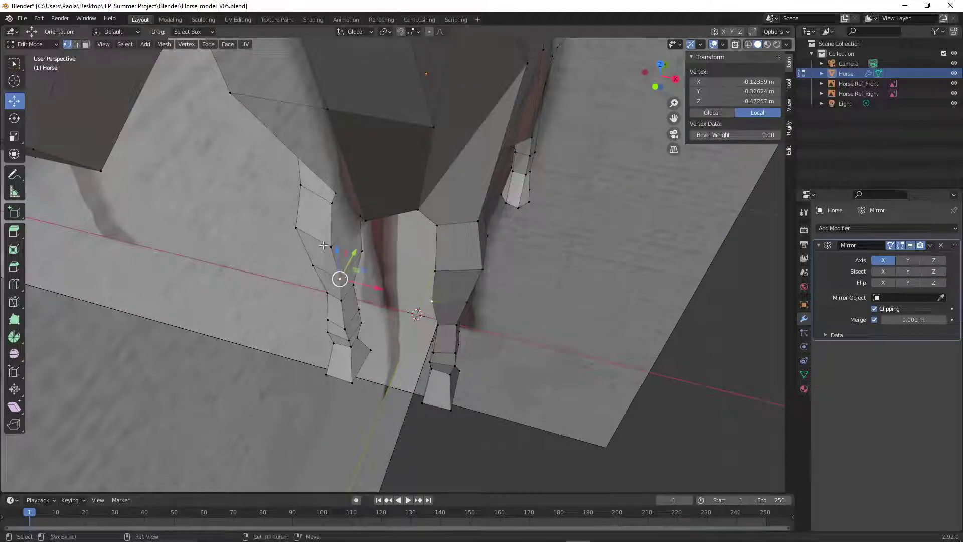
pyautogui.keyDown('shift'); pyautogui.click(331, 247); pyautogui.keyUp('shift')
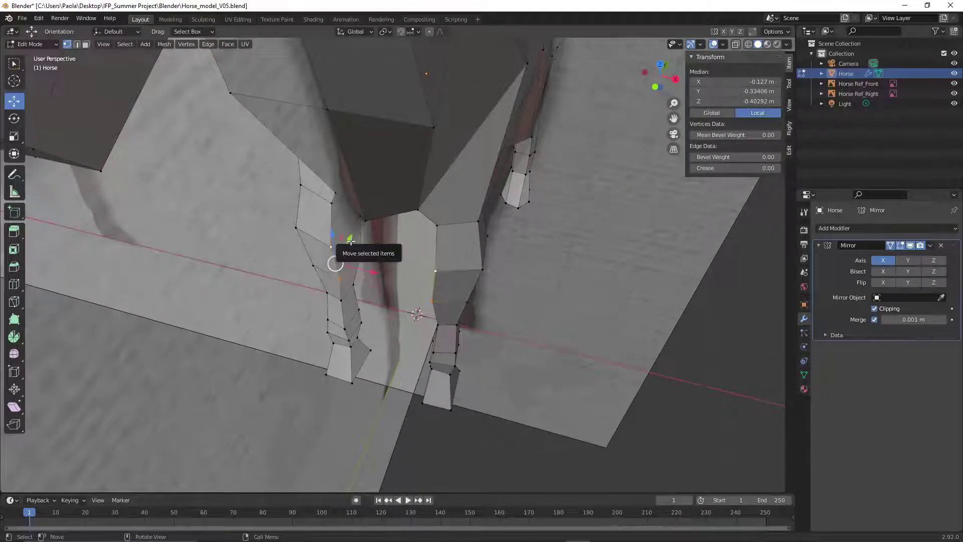
pyautogui.moveTo(352, 240); pyautogui.dragTo(370, 263)
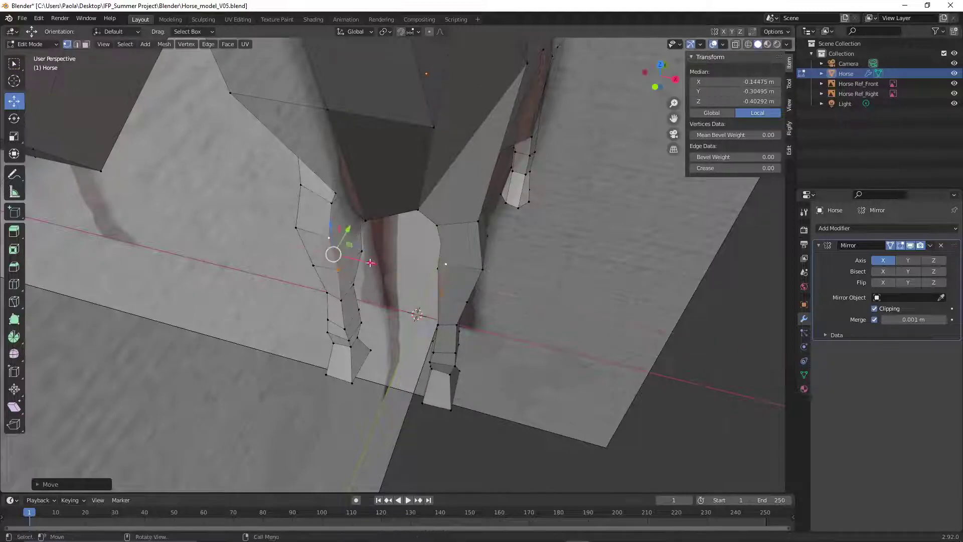
pyautogui.click(244, 305)
pyautogui.moveTo(244, 304); pyautogui.dragTo(275, 257, button='middle')
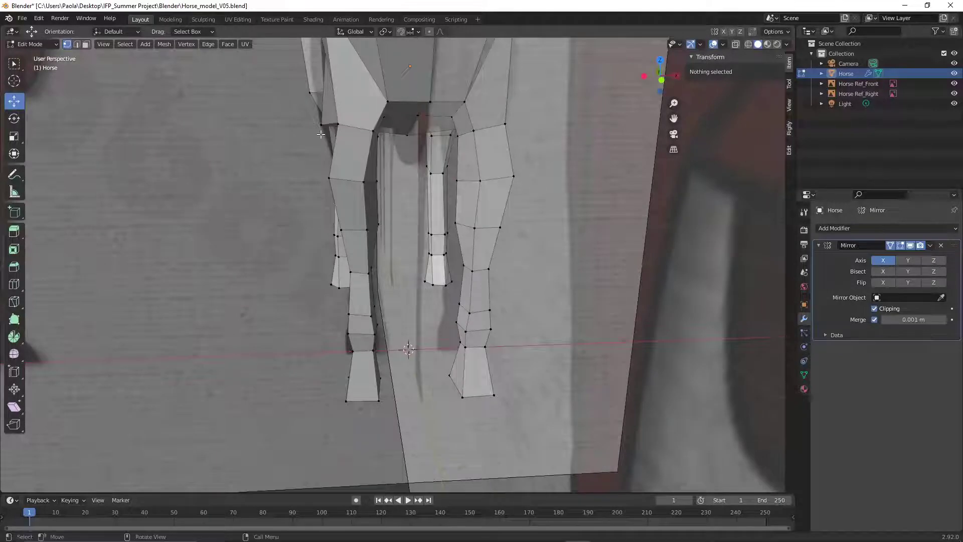
pyautogui.scroll(-2, 320, 135)
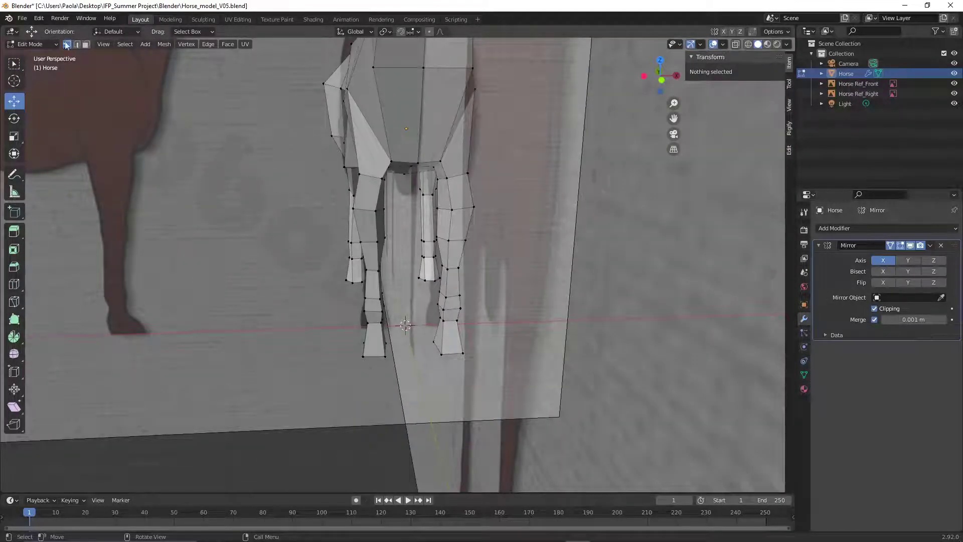
pyautogui.moveTo(230, 161); pyautogui.dragTo(296, 307, button='middle')
pyautogui.scroll(-3, 285, 293)
pyautogui.keyDown('shift'); pyautogui.moveTo(282, 262); pyautogui.dragTo(251, 273, button='middle'); pyautogui.keyUp('shift')
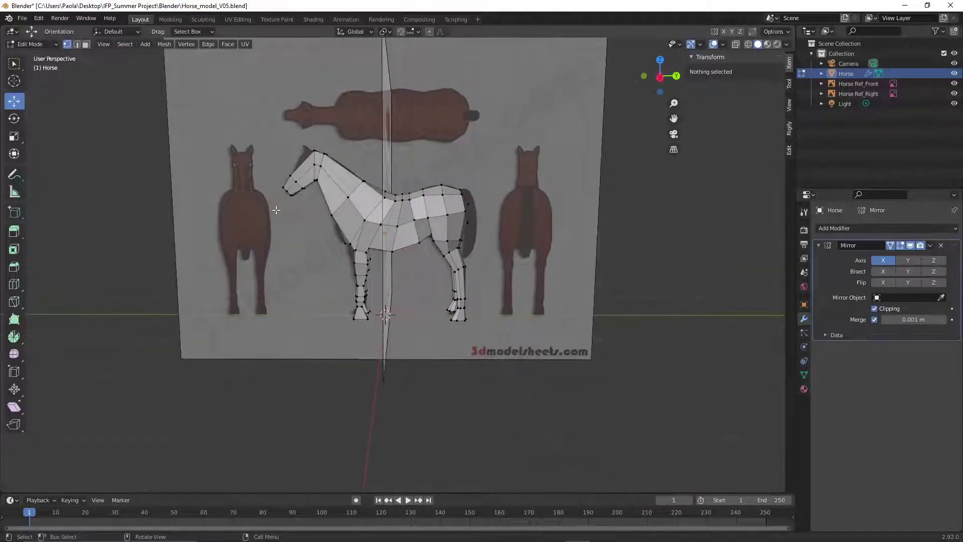
pyautogui.scroll(4, 277, 211)
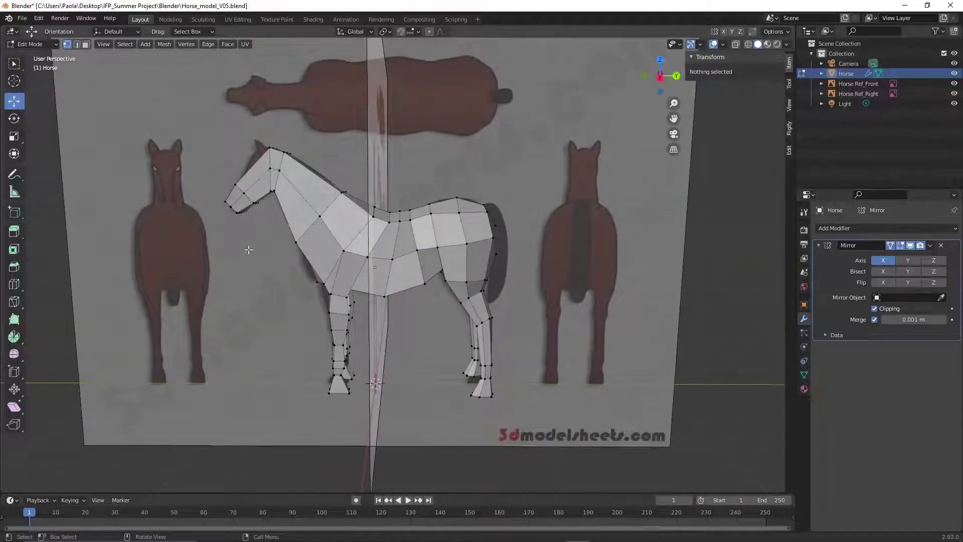
# Save the file as a new version named Horse_model_V06.blend in the same folder
pyautogui.click(22, 18)
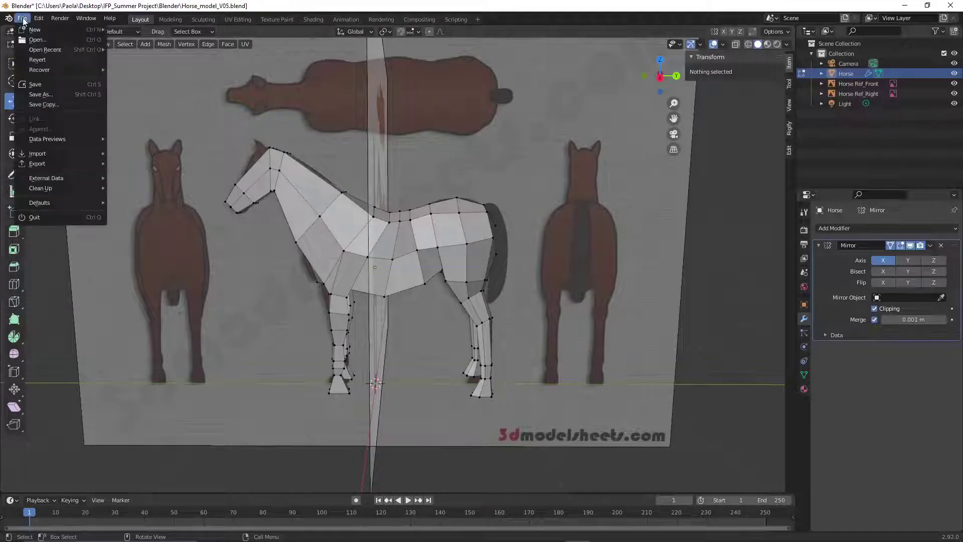
pyautogui.click(43, 96)
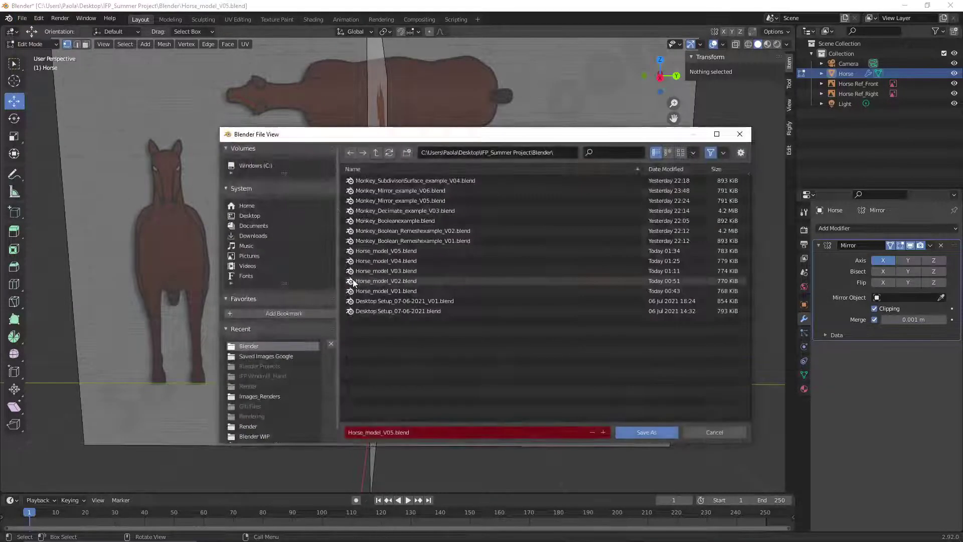
pyautogui.click(396, 435)
pyautogui.click(394, 434)
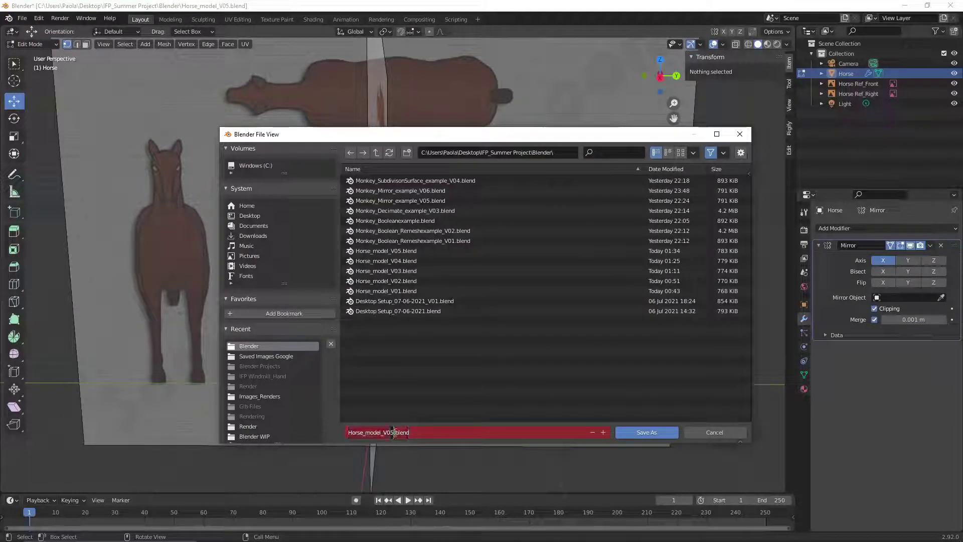
pyautogui.press('BackSpace')
pyautogui.write('6')
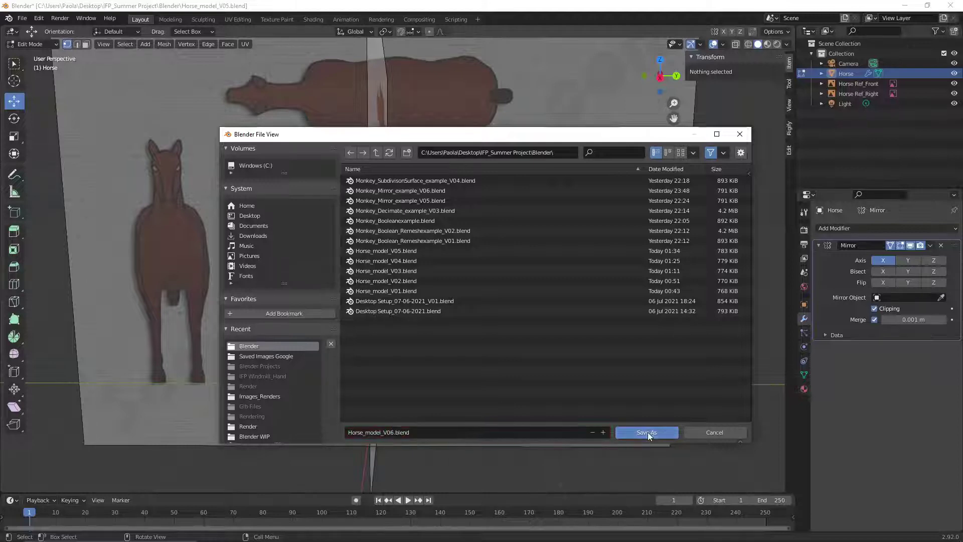
pyautogui.click(647, 432)
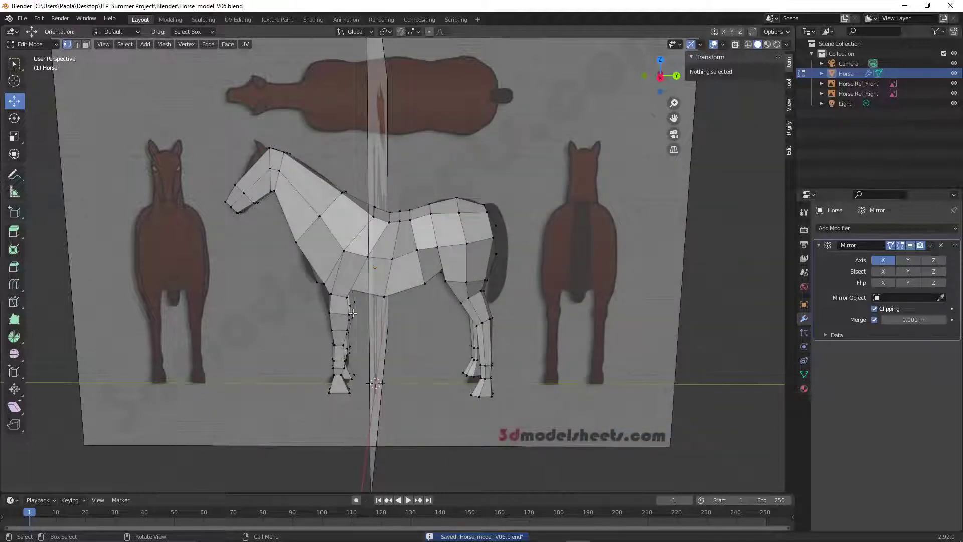
# Add an unslid loop cut around the horse's head, between the muzzle edge loop and the cheek edge loop
pyautogui.moveTo(301, 233); pyautogui.dragTo(402, 254, button='middle')
pyautogui.scroll(5, 402, 254)
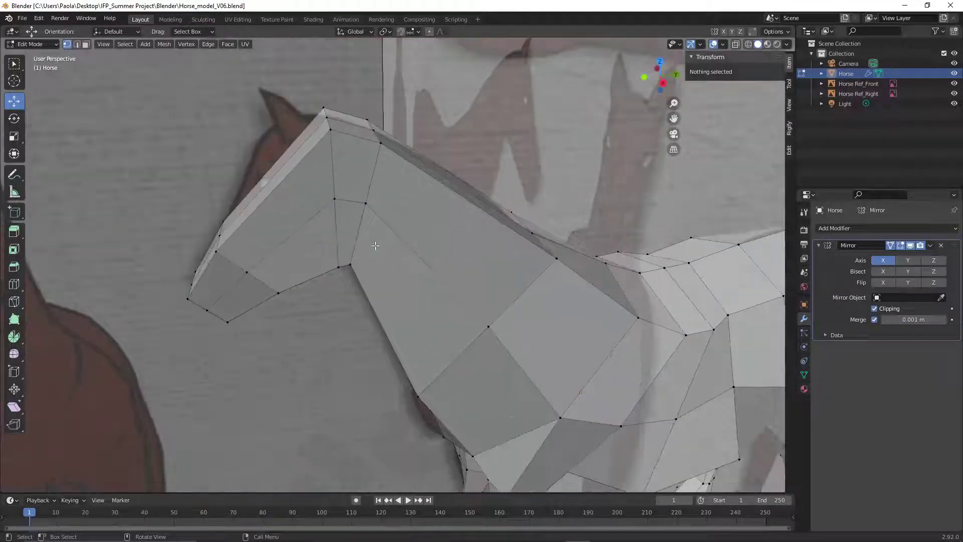
pyautogui.moveTo(456, 275); pyautogui.dragTo(207, 132, button='middle')
pyautogui.click(77, 44)
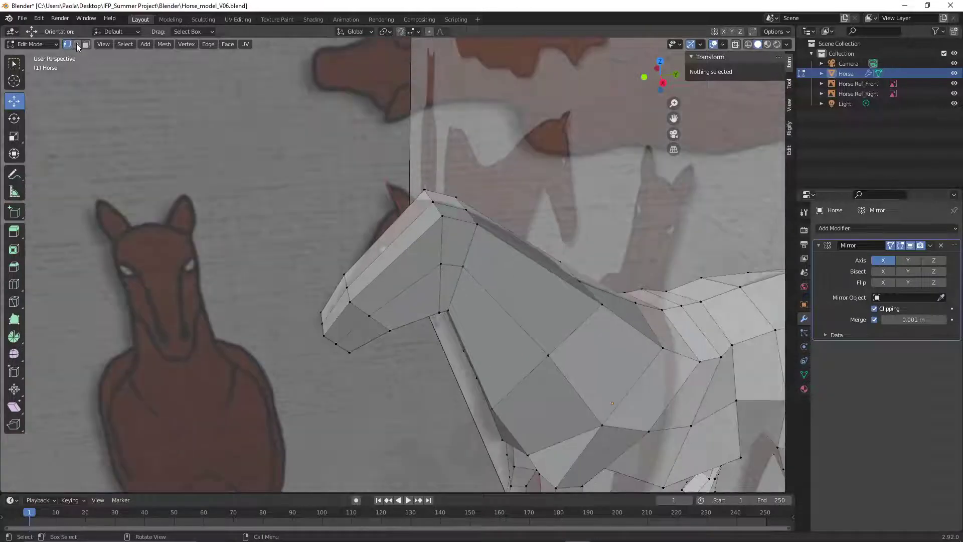
pyautogui.moveTo(402, 264)
pyautogui.mouseDown(button='middle')
pyautogui.moveTo(388, 244)
pyautogui.moveTo(387, 257)
pyautogui.mouseUp(button='middle')
pyautogui.scroll(4, 396, 259)
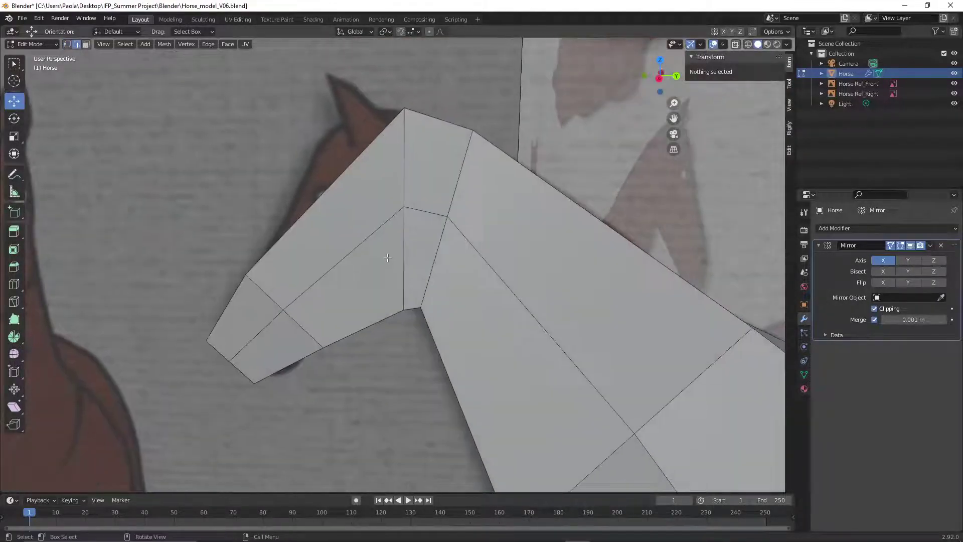
pyautogui.rightClick(341, 235)
pyautogui.click(340, 234)
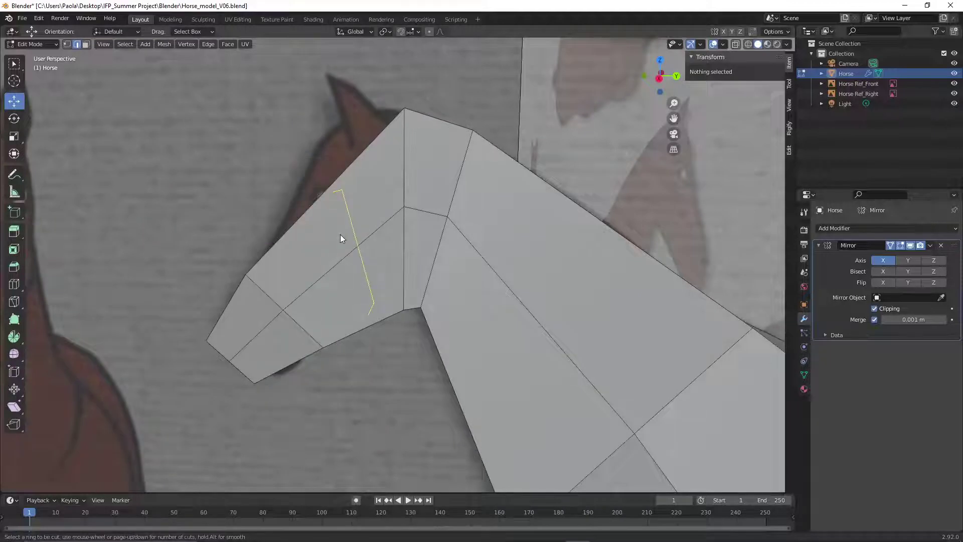
pyautogui.click(341, 238)
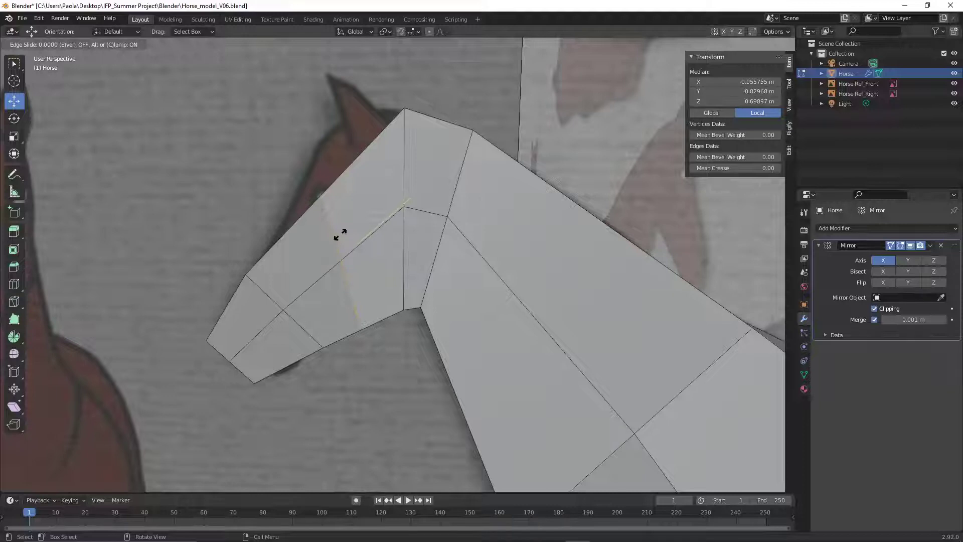
pyautogui.click(340, 235)
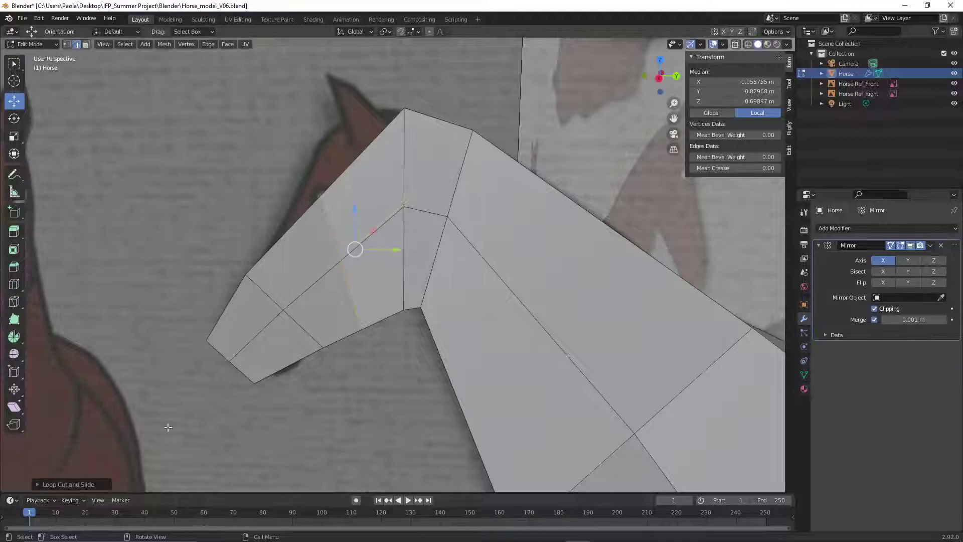
# Set the head loop cut's number of cuts to 2 and clear the selection
pyautogui.click(38, 484)
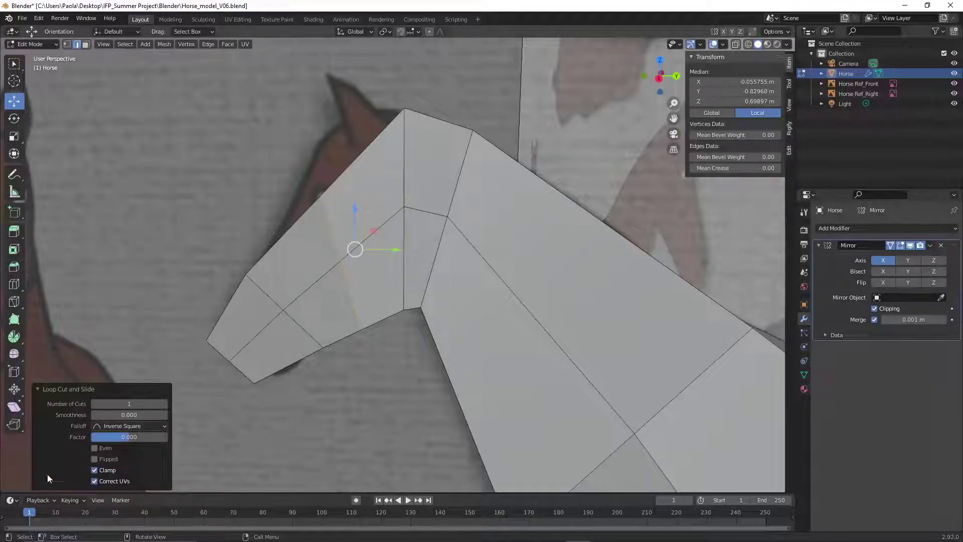
pyautogui.click(165, 404)
pyautogui.hotkey('alt', 'a')
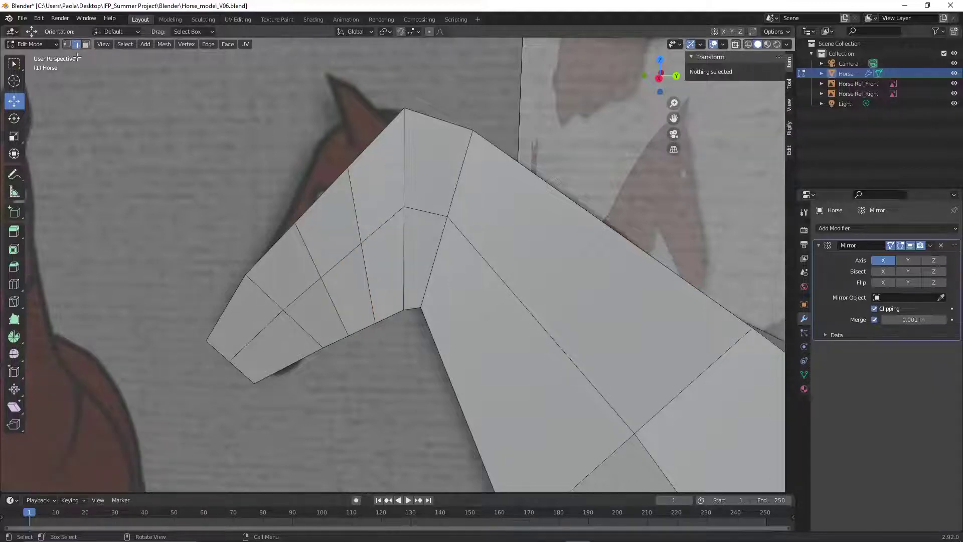
# Switch to the front view and select the uppermost new edge across the horse's forehead
pyautogui.scroll(-2, 242, 255)
pyautogui.moveTo(243, 255); pyautogui.dragTo(351, 272, button='middle')
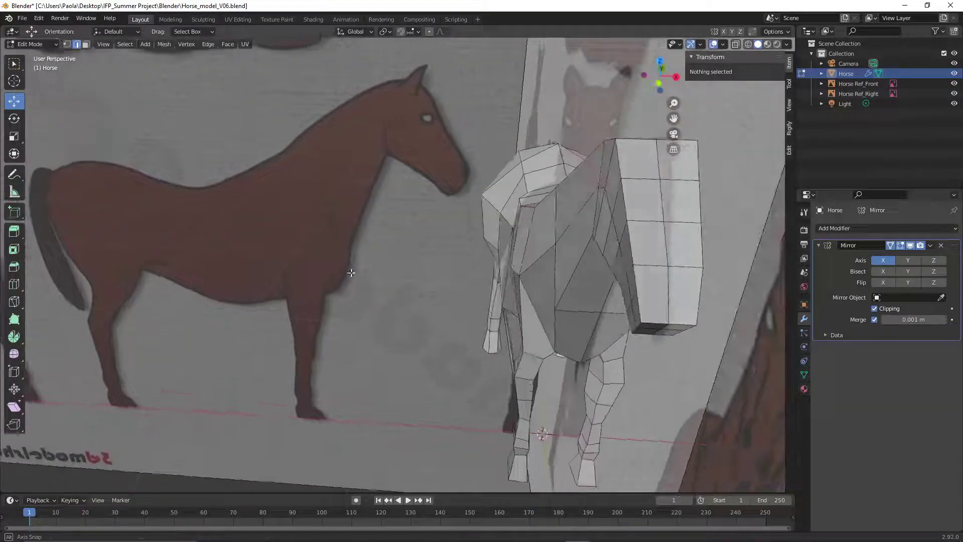
pyautogui.click(100, 45)
pyautogui.moveTo(139, 162)
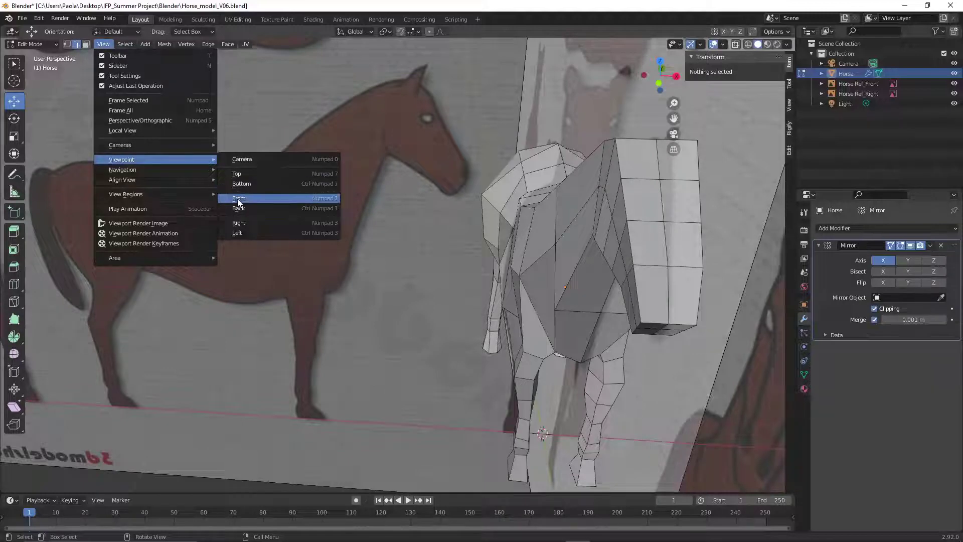
pyautogui.click(237, 199)
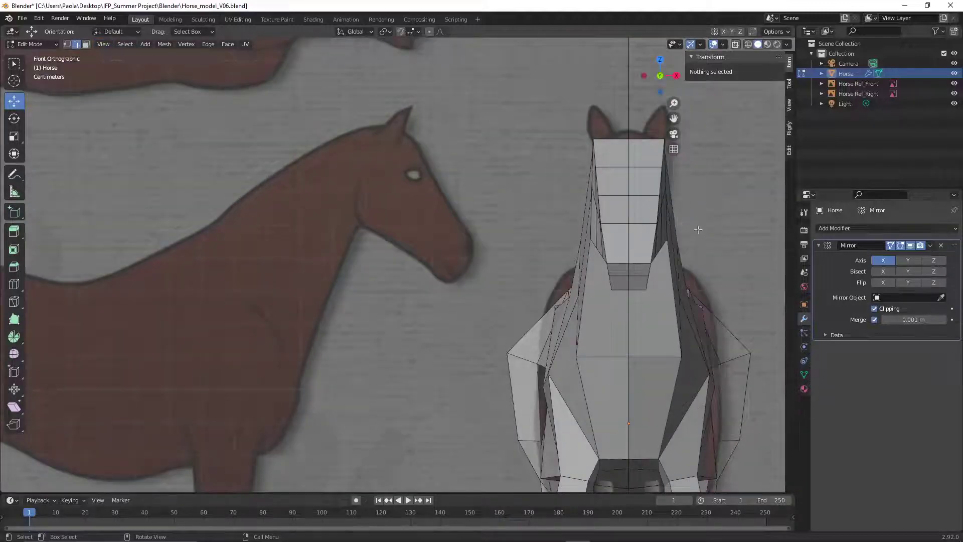
pyautogui.keyDown('shift'); pyautogui.moveTo(542, 204); pyautogui.dragTo(212, 294, button='middle'); pyautogui.keyUp('shift')
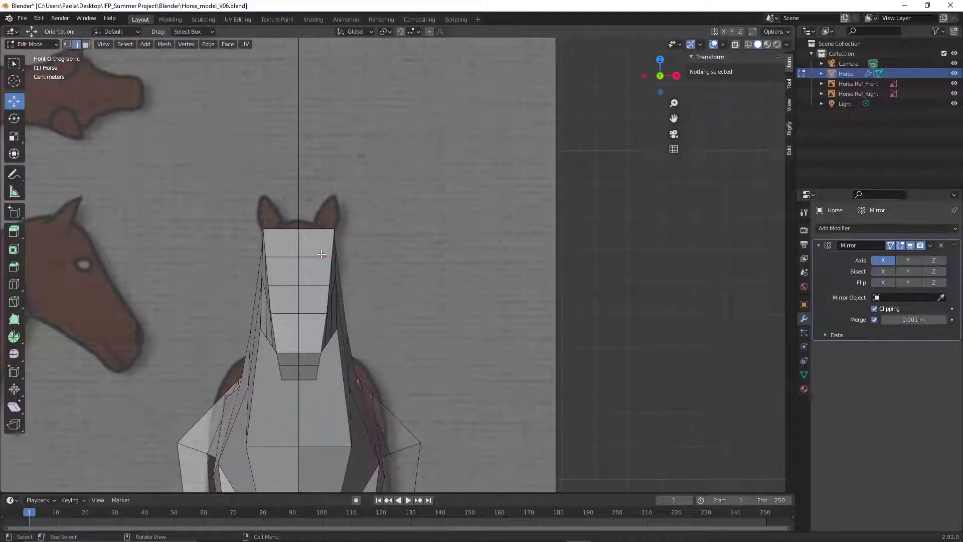
pyautogui.click(321, 255)
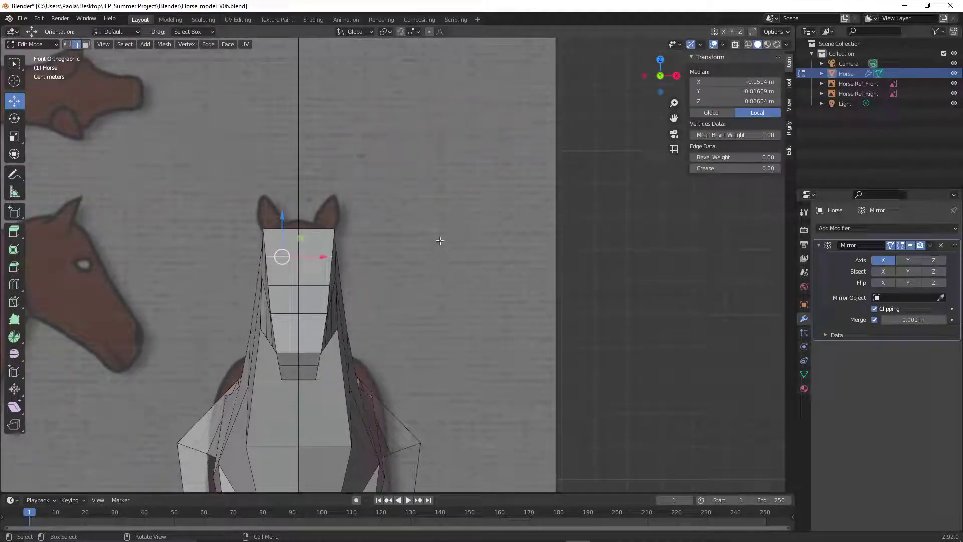
# In the right view, move the selected forehead edge toward the reference's ear base, to about Y -0.828 m and Z 0.927 m
pyautogui.moveTo(419, 247); pyautogui.dragTo(307, 255, button='middle')
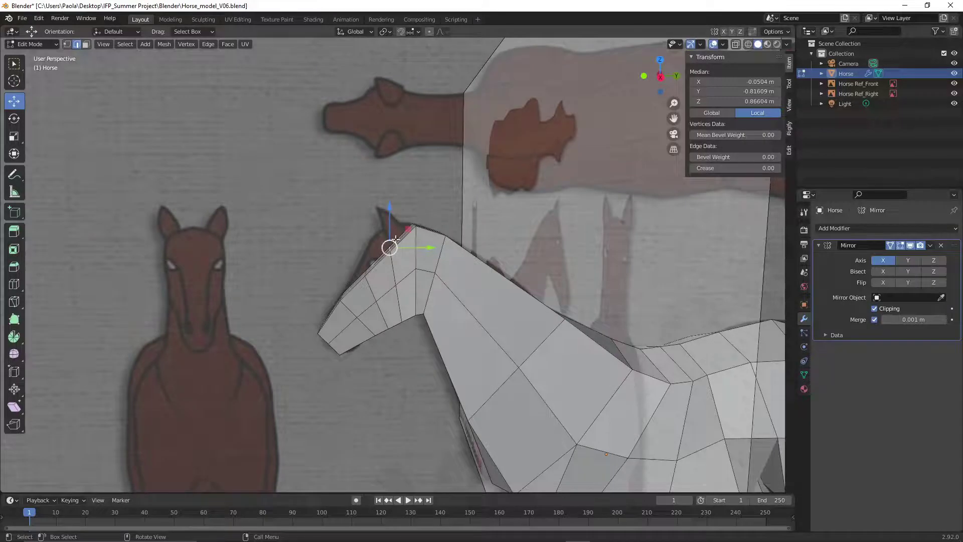
pyautogui.click(98, 45)
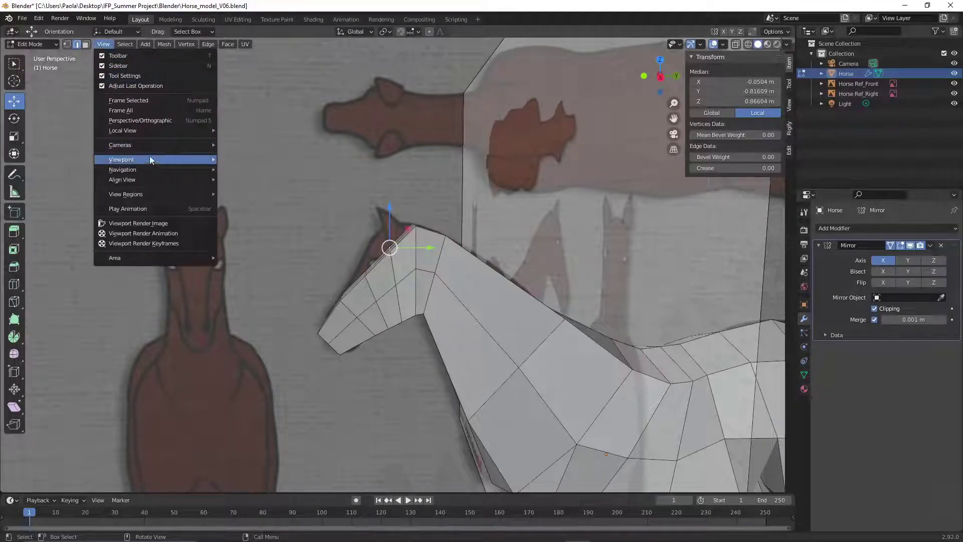
pyautogui.moveTo(151, 159)
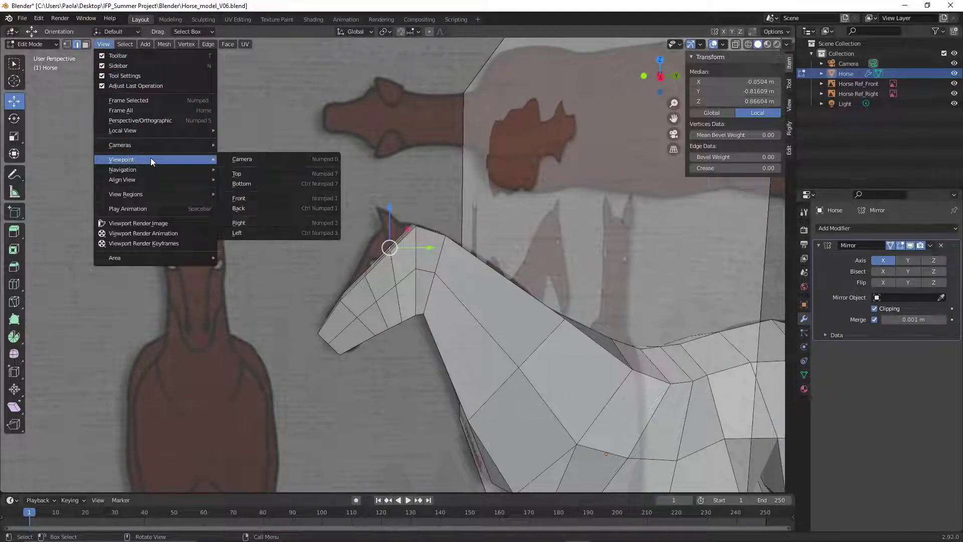
pyautogui.click(258, 222)
pyautogui.scroll(5, 476, 247)
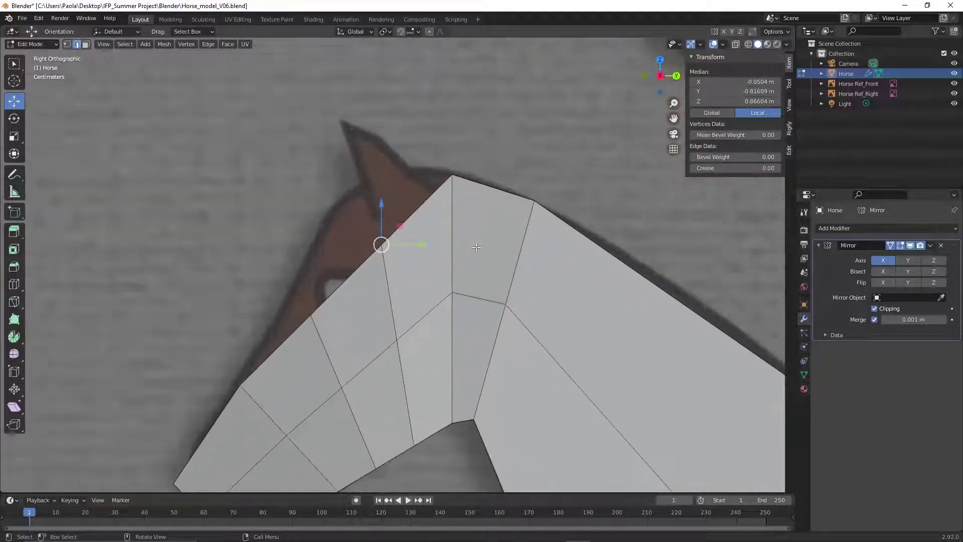
pyautogui.moveTo(380, 203); pyautogui.dragTo(380, 165)
pyautogui.moveTo(421, 207); pyautogui.dragTo(411, 207)
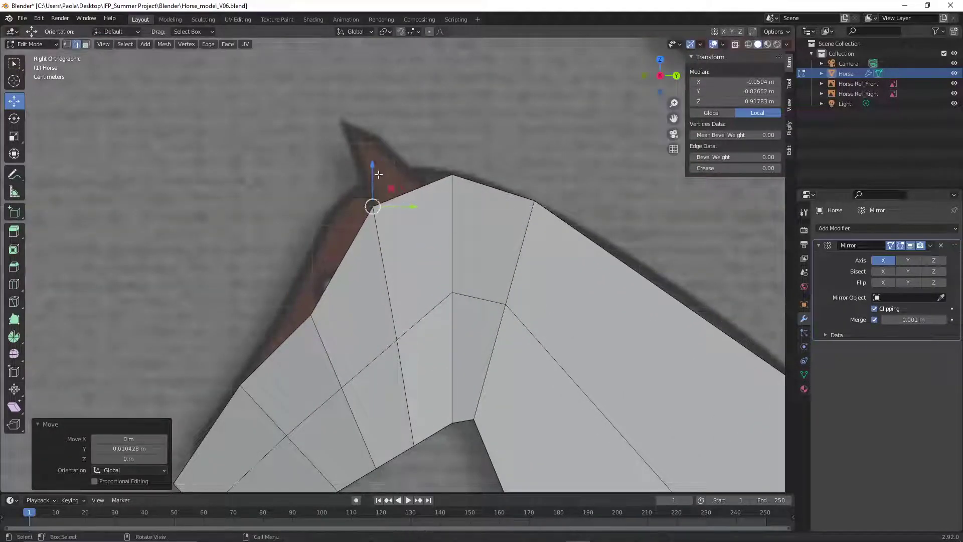
pyautogui.moveTo(372, 167); pyautogui.dragTo(369, 161)
pyautogui.moveTo(403, 202); pyautogui.dragTo(408, 200)
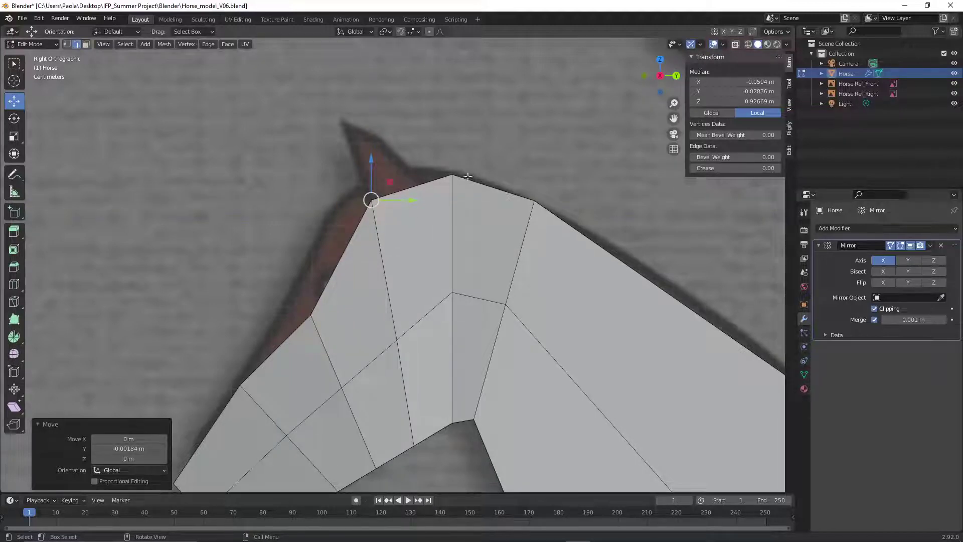
# Select the edge across the crown of the head and move it in the right view to about Y -0.784 m and Z 0.972 m
pyautogui.moveTo(470, 146); pyautogui.dragTo(469, 189, button='middle')
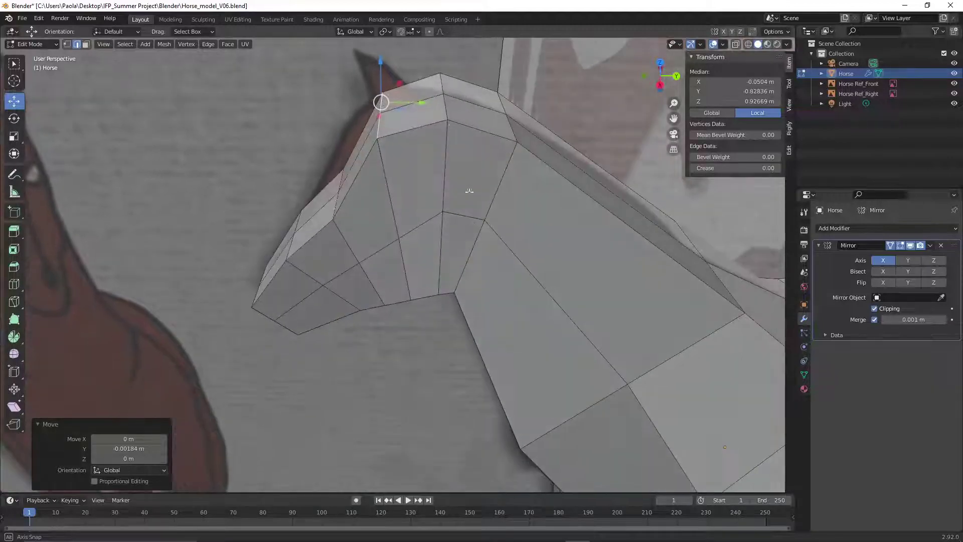
pyautogui.click(103, 44)
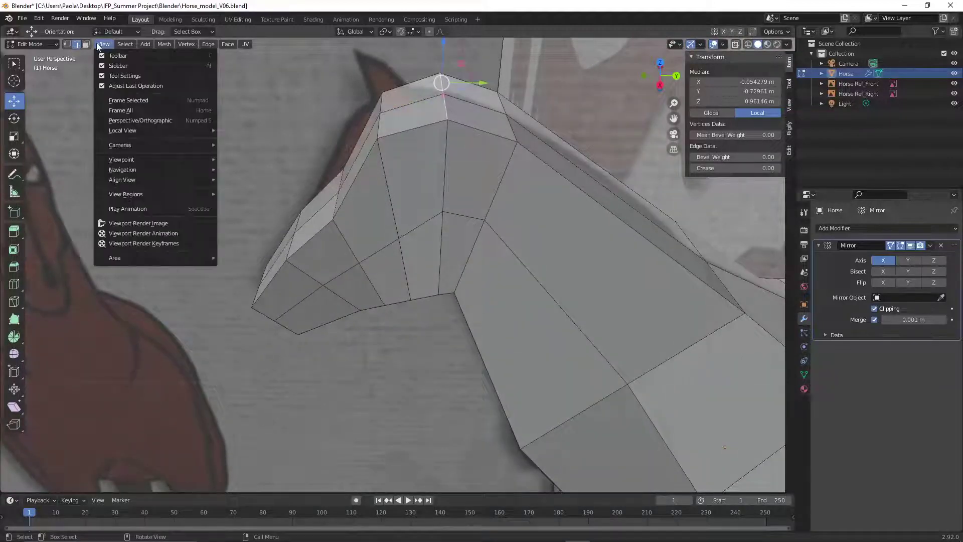
pyautogui.moveTo(151, 159)
pyautogui.click(249, 221)
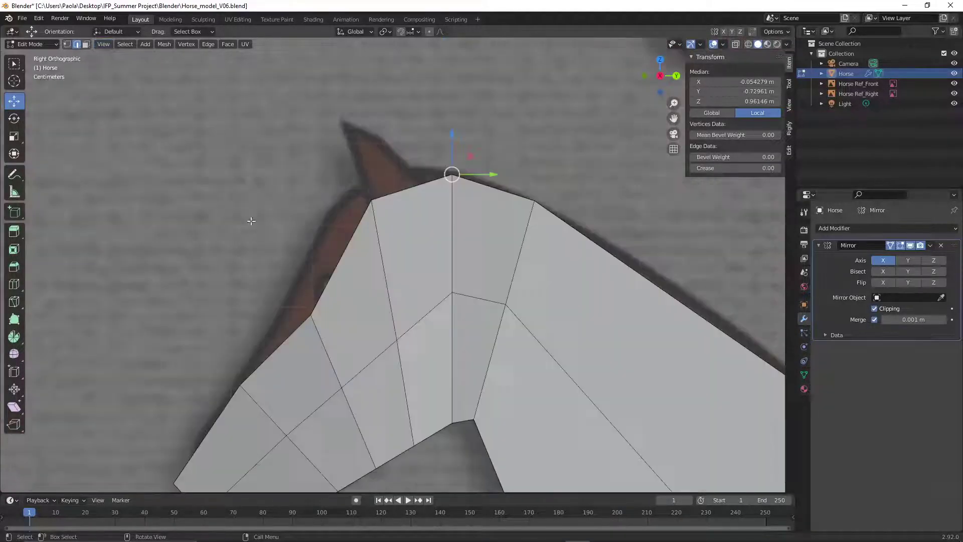
pyautogui.moveTo(494, 170); pyautogui.dragTo(450, 172)
pyautogui.moveTo(412, 136); pyautogui.dragTo(412, 128)
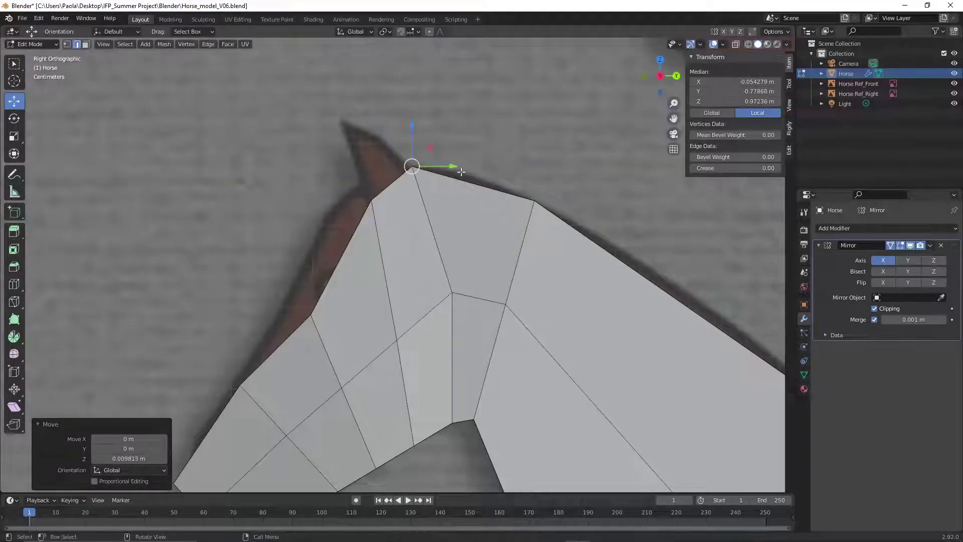
pyautogui.press('g')
pyautogui.press('y')
pyautogui.click(431, 163)
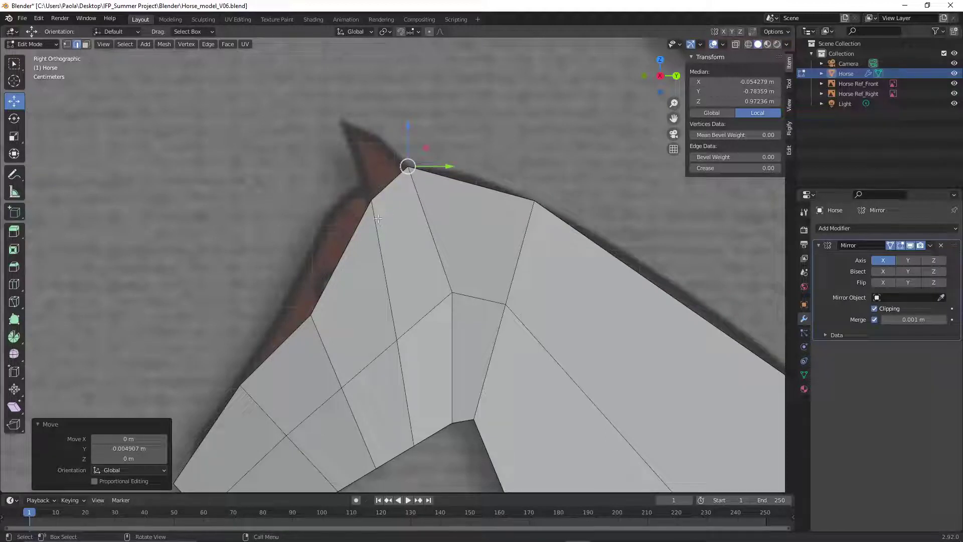
# Examine the reshaped head and neck from several angles and return to the right view
pyautogui.click(86, 44)
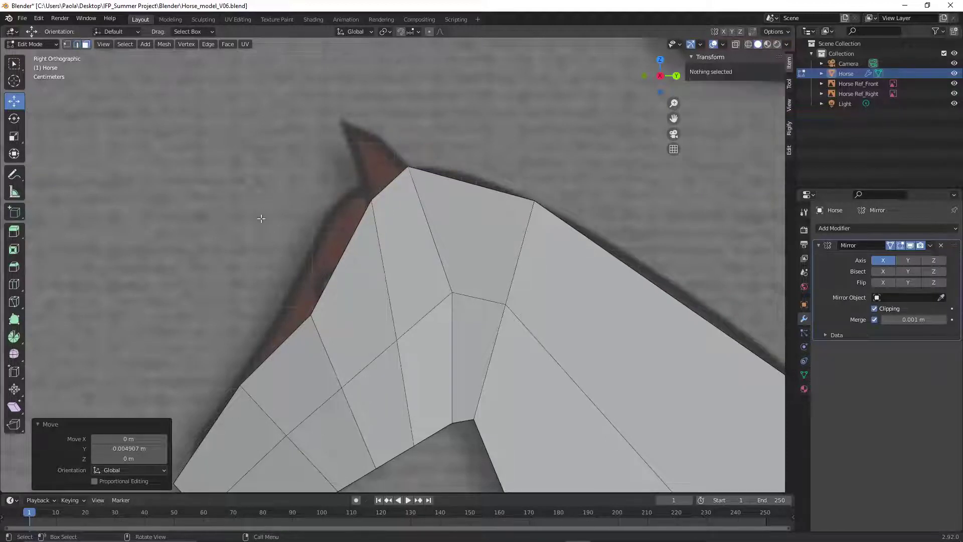
pyautogui.scroll(-3, 304, 207)
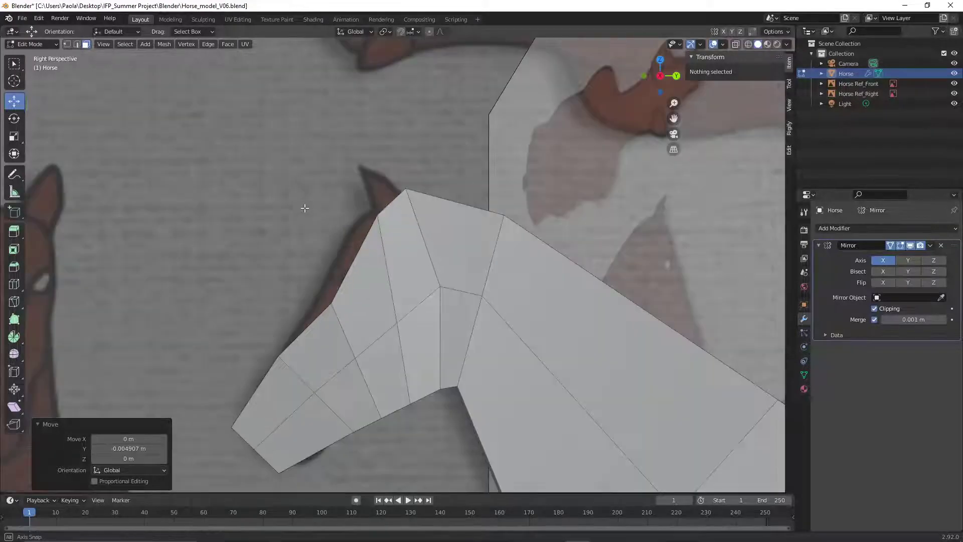
pyautogui.moveTo(303, 206); pyautogui.dragTo(380, 245, button='middle')
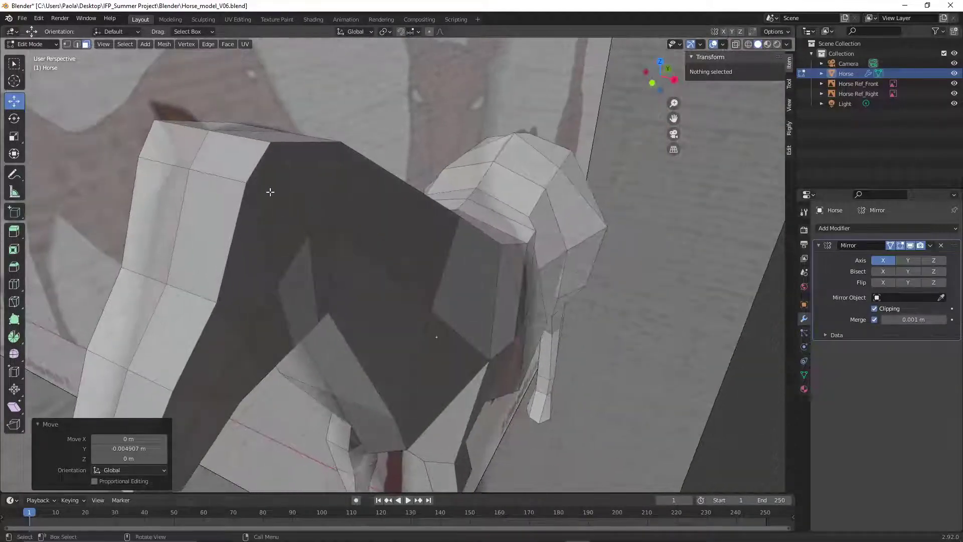
pyautogui.moveTo(246, 185); pyautogui.dragTo(95, 53, button='middle')
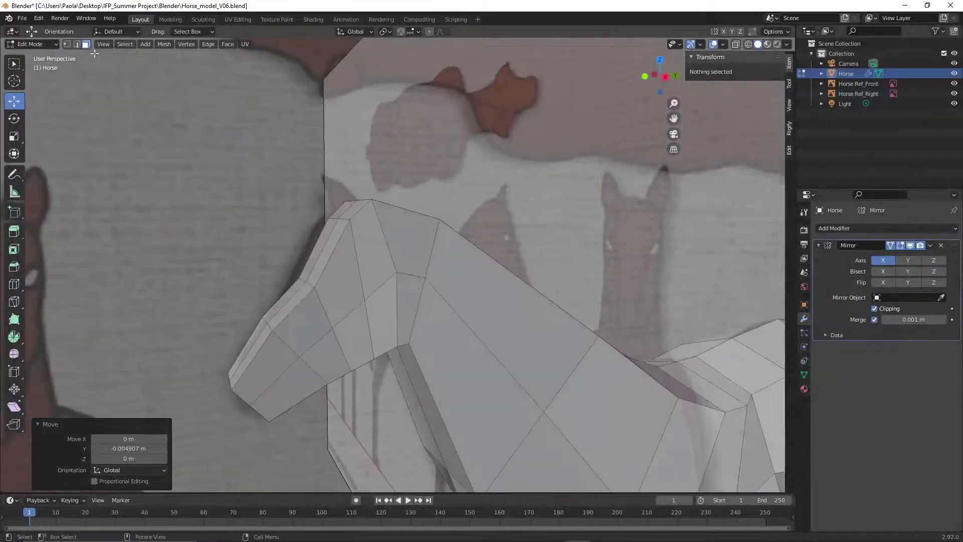
pyautogui.click(110, 46)
pyautogui.moveTo(169, 160)
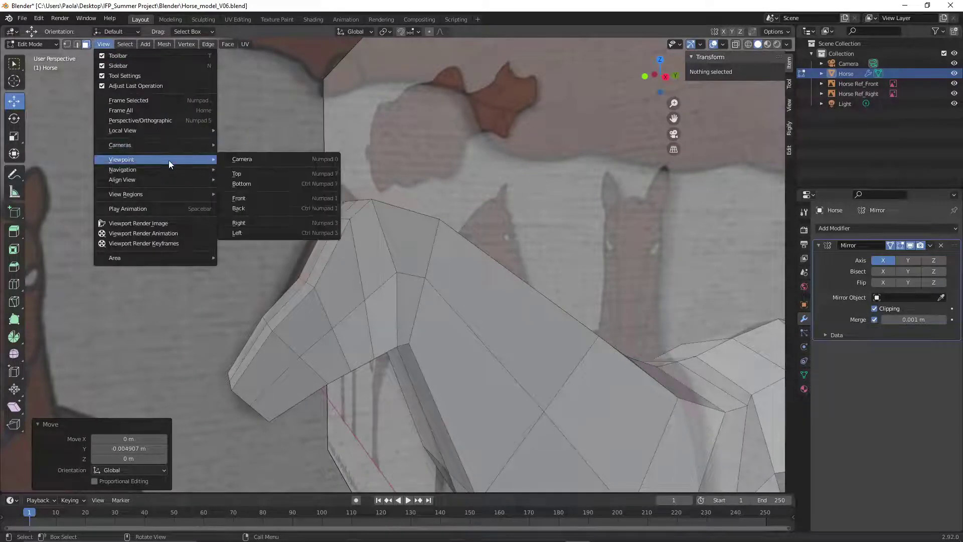
pyautogui.click(247, 223)
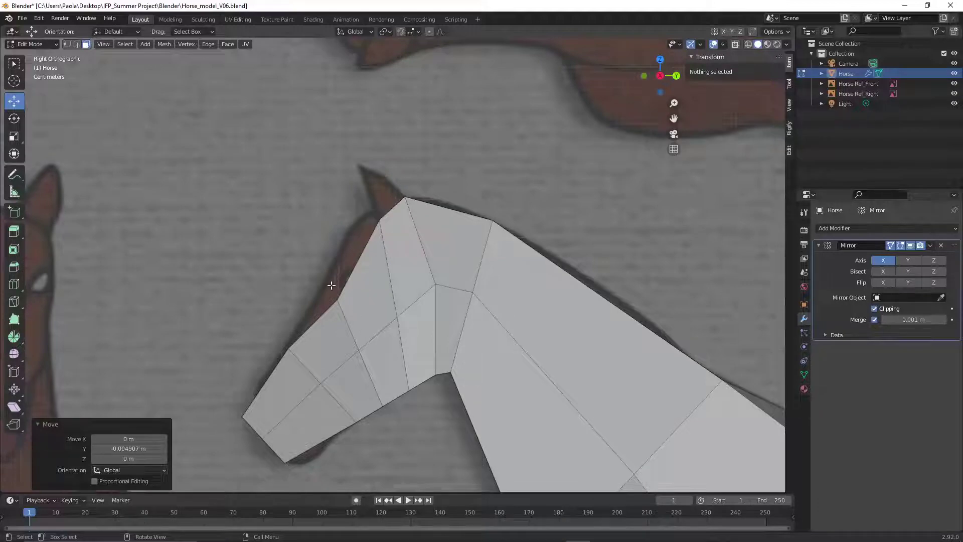
# Select the next edge down the forehead and move it in the right view onto the reference outline, to about Y -0.903 m and Z 0.844 m
pyautogui.click(77, 45)
pyautogui.moveTo(279, 295); pyautogui.dragTo(285, 273, button='middle')
pyautogui.click(253, 269)
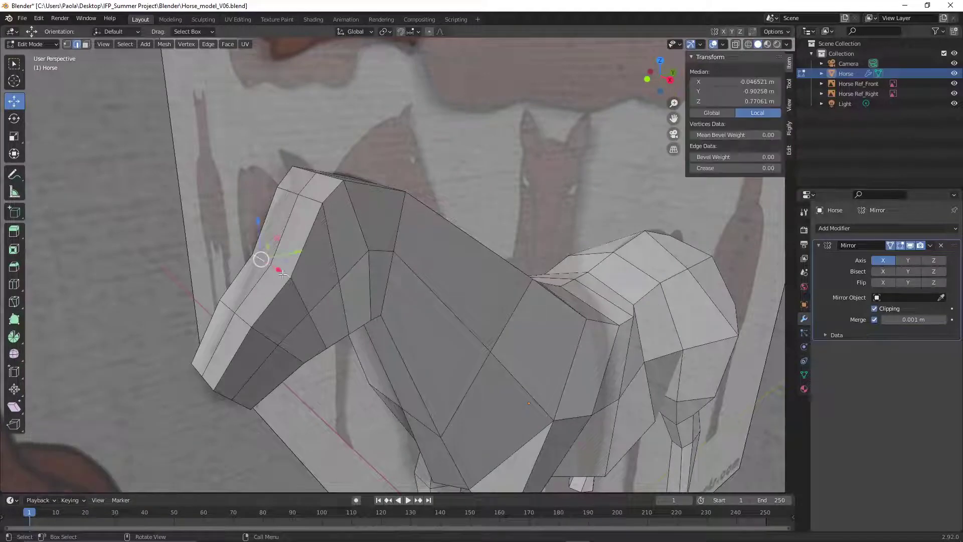
pyautogui.click(103, 44)
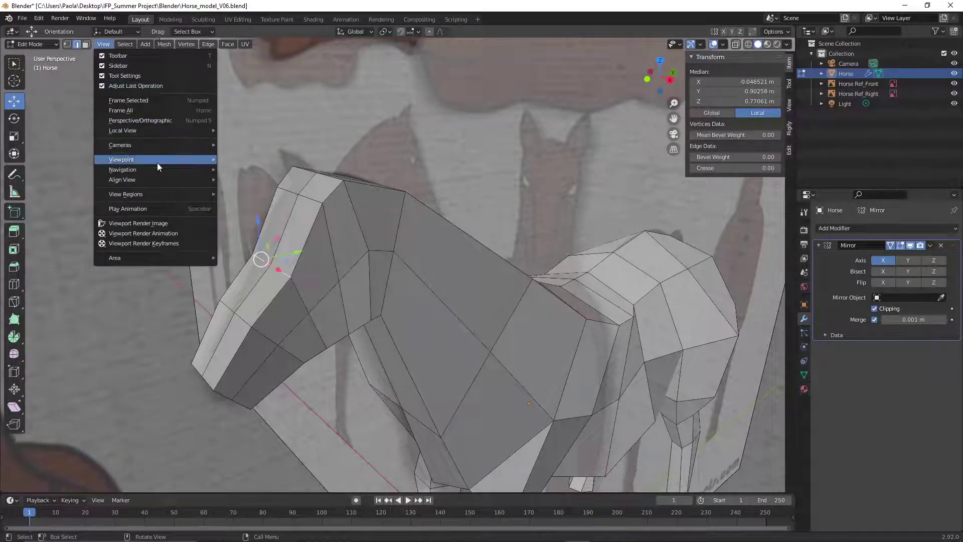
pyautogui.moveTo(157, 160)
pyautogui.click(255, 222)
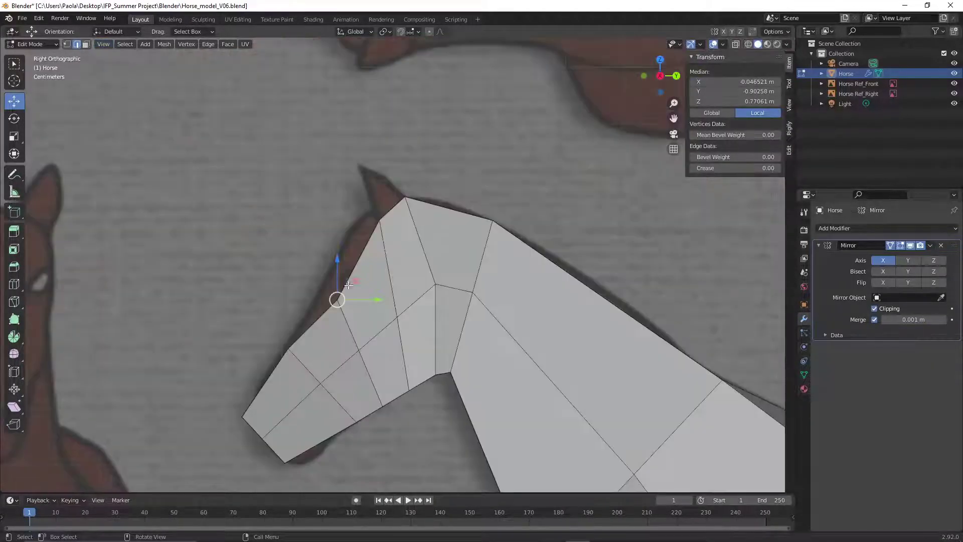
pyautogui.press('g')
pyautogui.press('z')
pyautogui.click(326, 224)
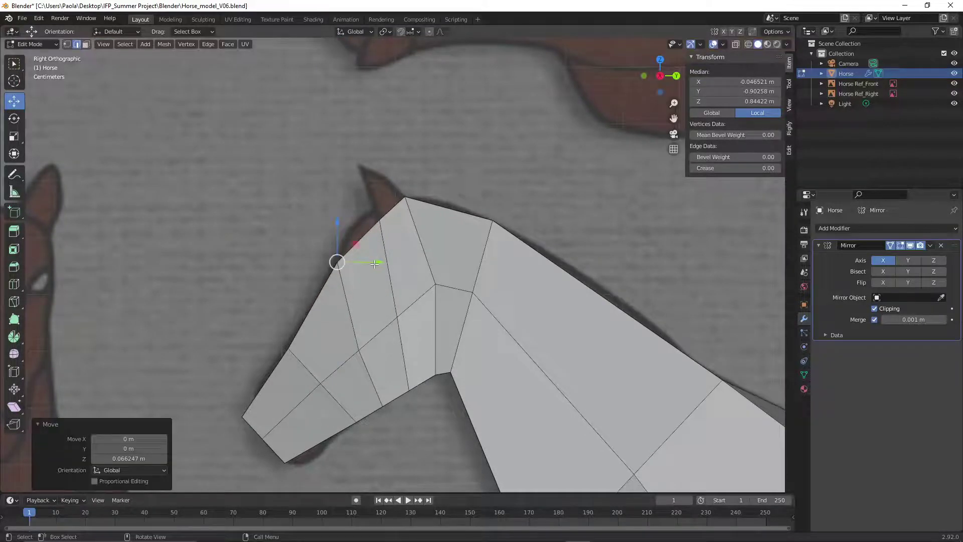
pyautogui.press('g')
pyautogui.press('y')
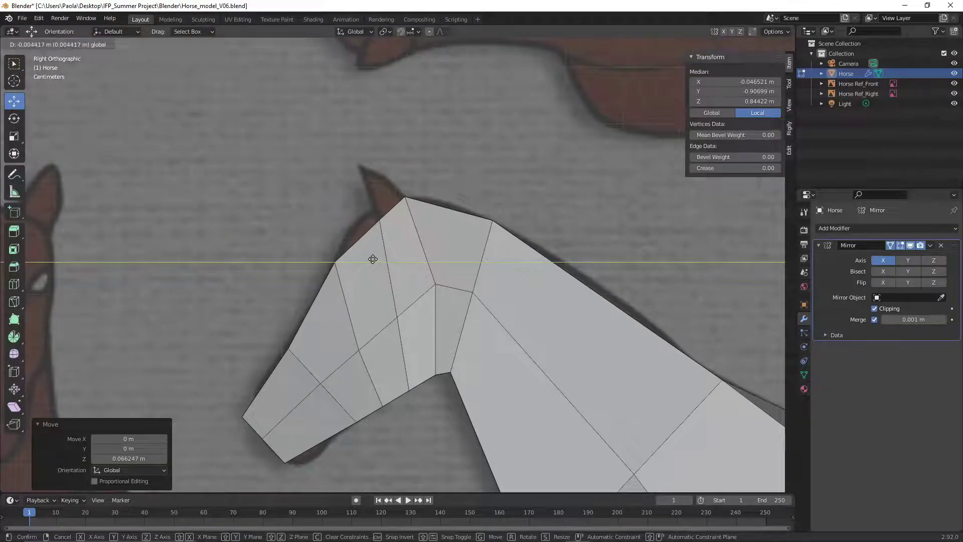
pyautogui.click(375, 259)
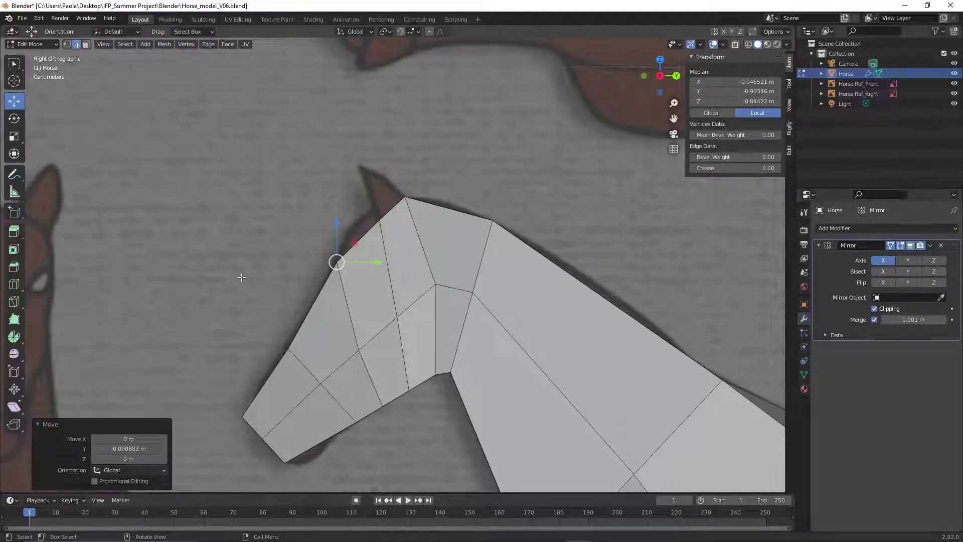
pyautogui.click(242, 277)
# Add an unslid loop cut around the muzzle, between its tip and the nearest existing edge loop
pyautogui.scroll(-2, 253, 283)
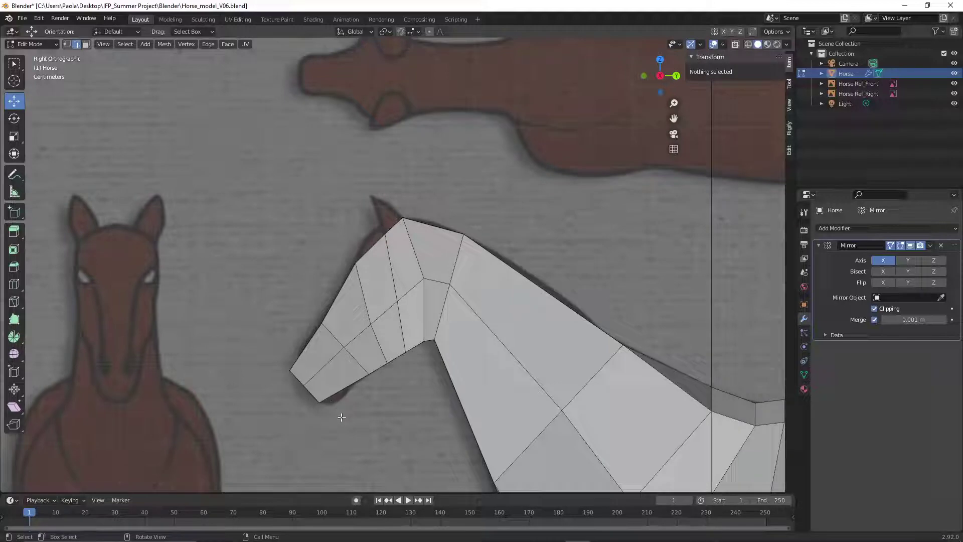
pyautogui.moveTo(248, 296)
pyautogui.mouseDown(button='middle')
pyautogui.moveTo(331, 273)
pyautogui.moveTo(243, 262)
pyautogui.moveTo(259, 295)
pyautogui.mouseUp(button='middle')
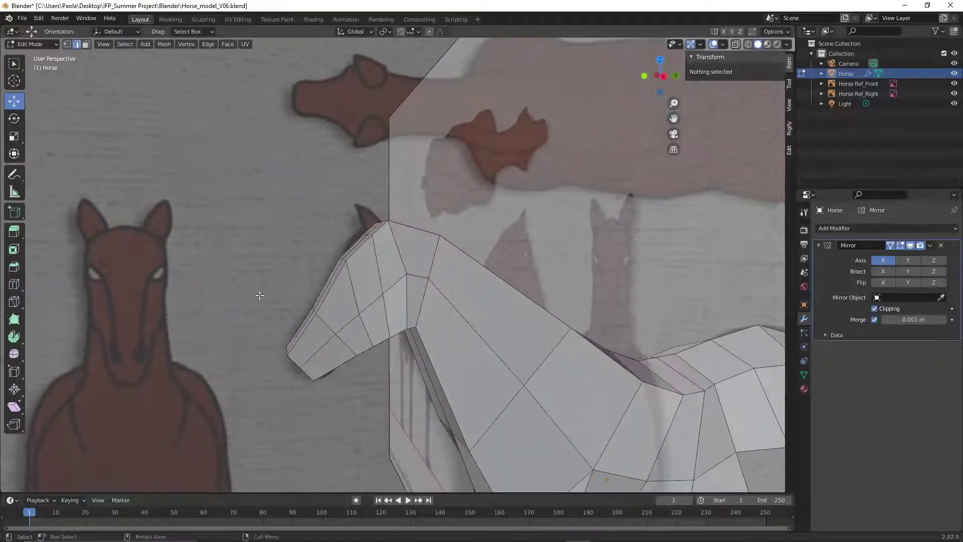
pyautogui.rightClick(313, 340)
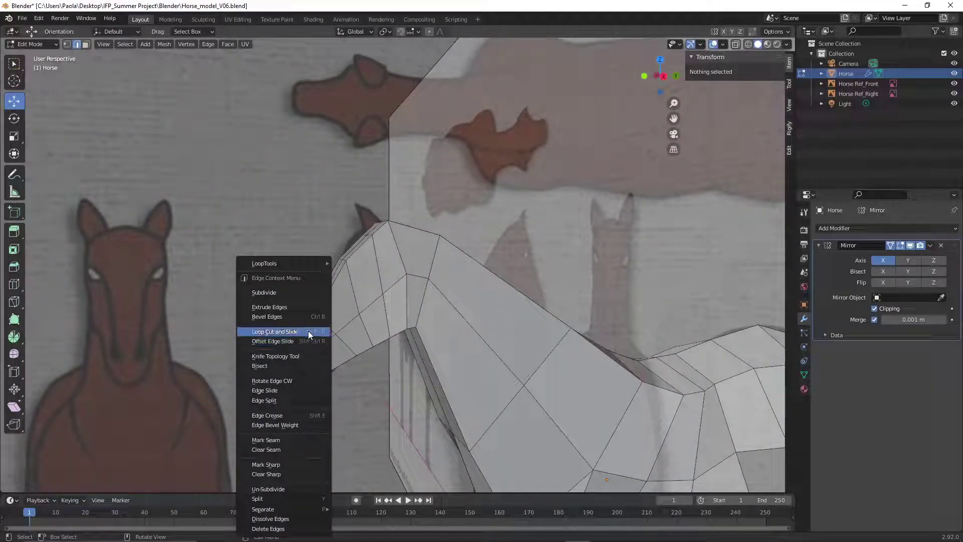
pyautogui.click(308, 330)
pyautogui.click(308, 330)
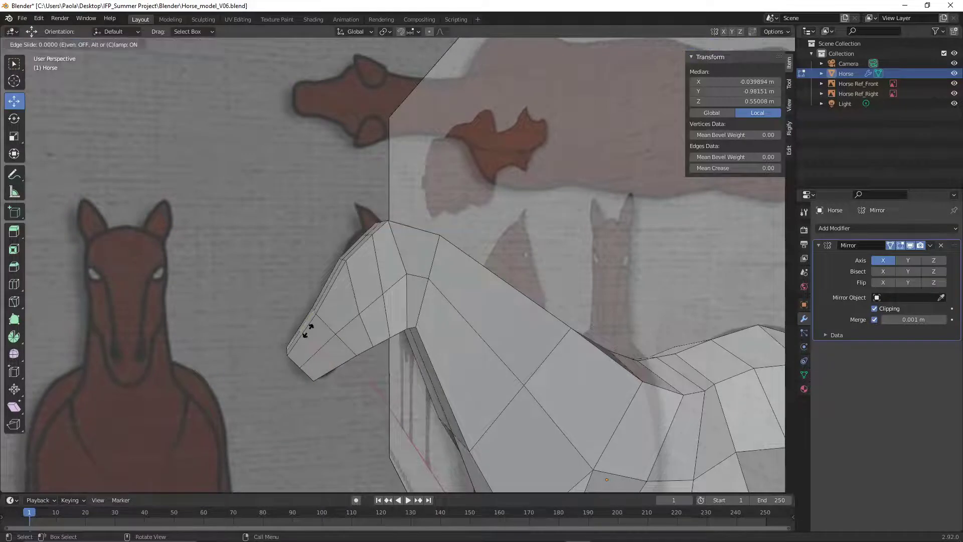
pyautogui.click(308, 331)
pyautogui.click(318, 372)
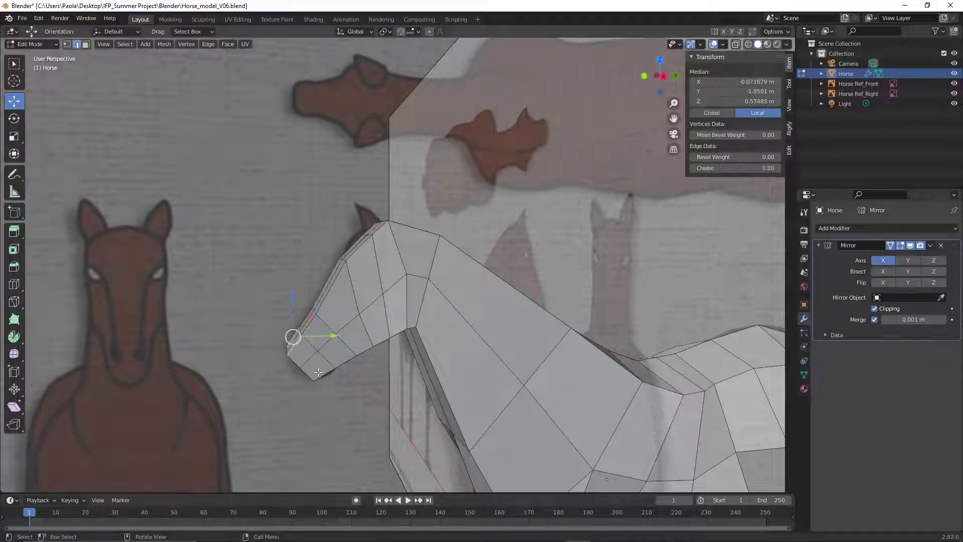
# Compare the head and muzzle with the reference in wireframe from several angles, returning to solid shading
pyautogui.click(85, 44)
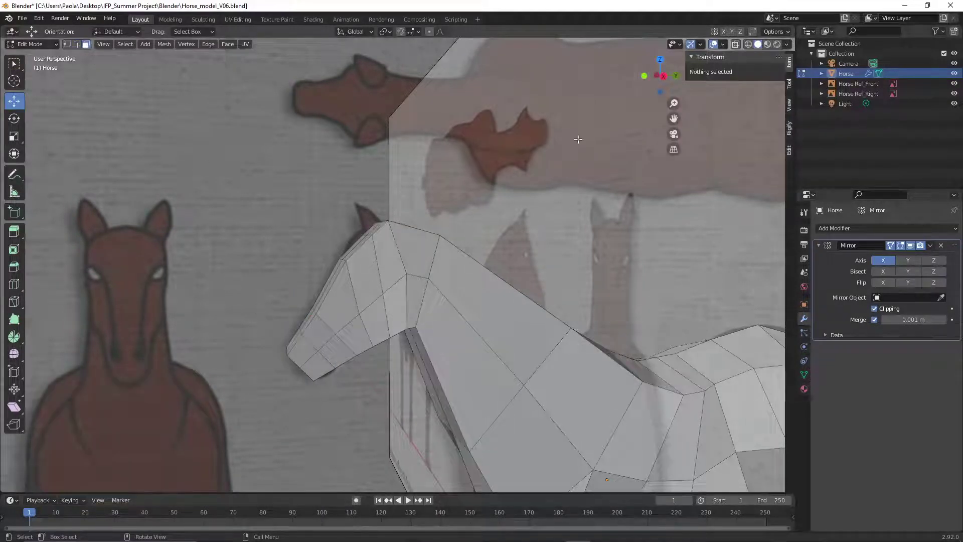
pyautogui.click(736, 45)
pyautogui.moveTo(329, 420); pyautogui.dragTo(316, 386, button='middle')
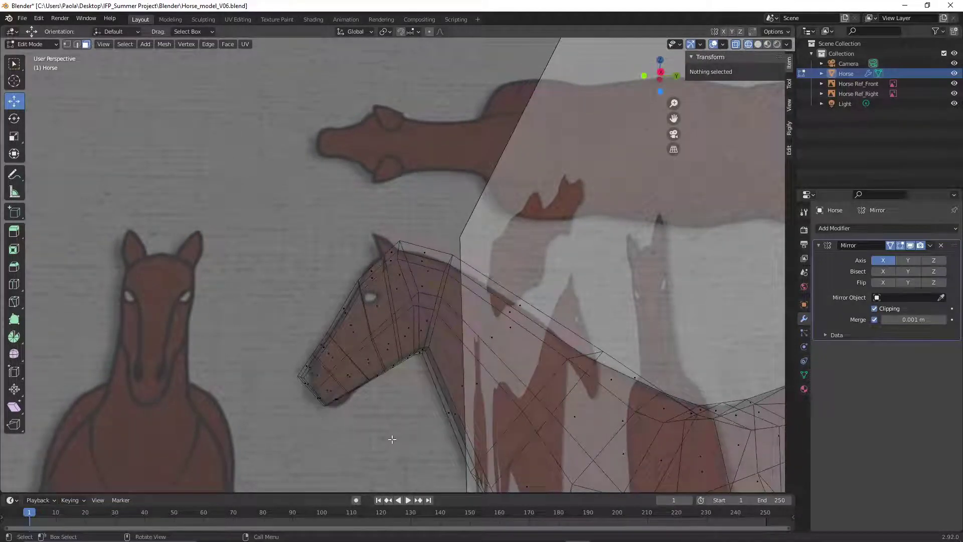
pyautogui.keyDown('shift'); pyautogui.moveTo(392, 440); pyautogui.dragTo(422, 410, button='middle'); pyautogui.keyUp('shift')
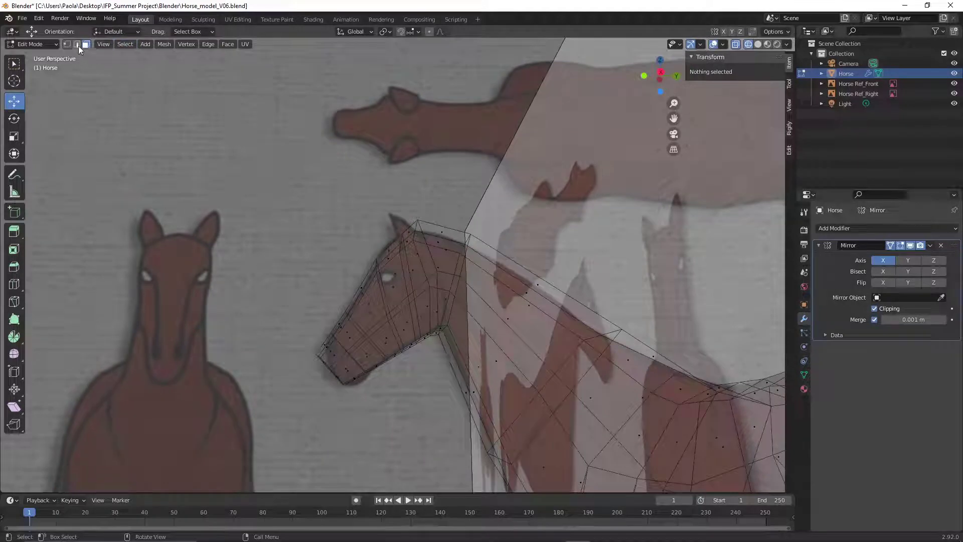
pyautogui.moveTo(241, 392); pyautogui.dragTo(206, 57, button='middle')
pyautogui.click(758, 45)
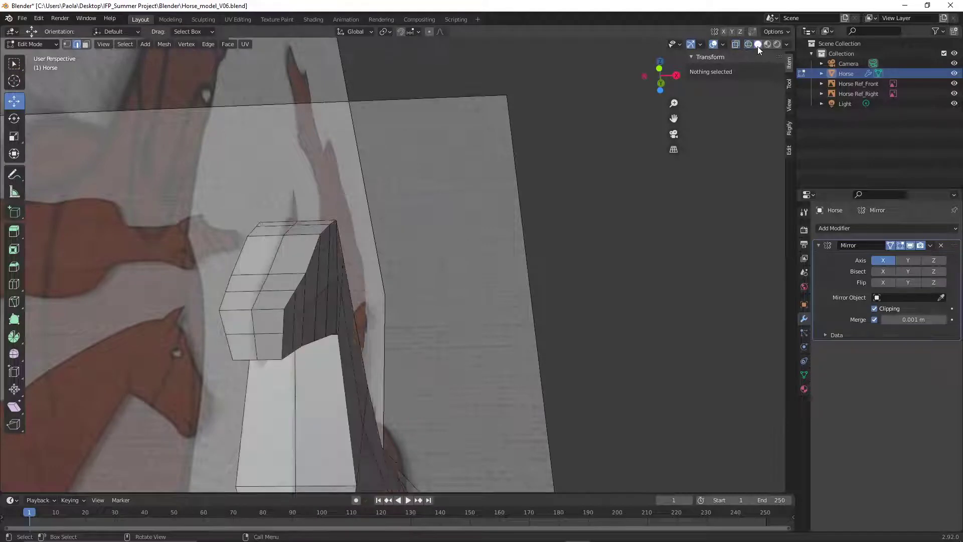
# Select the two faces at the muzzle's front end and move them about 0.028 m along Y in the right view
pyautogui.click(86, 44)
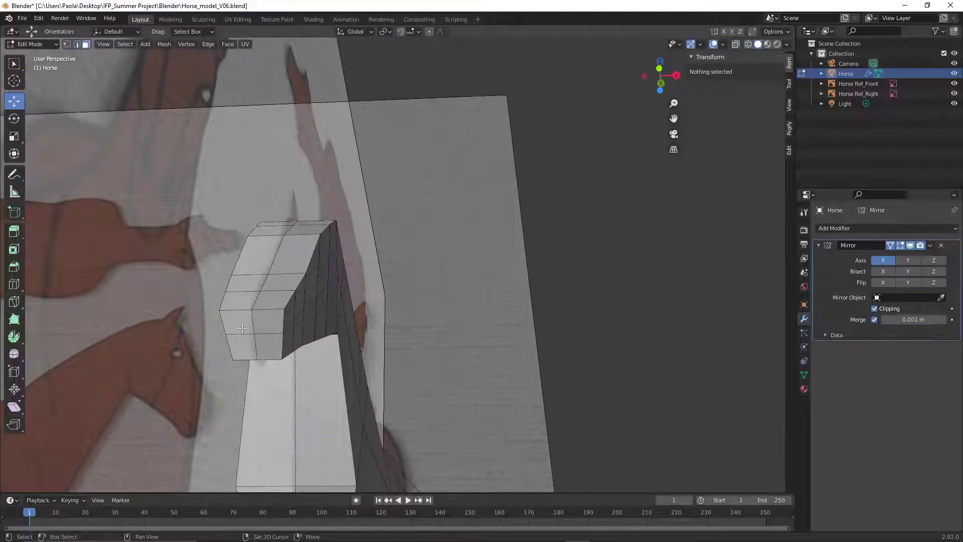
pyautogui.click(276, 346)
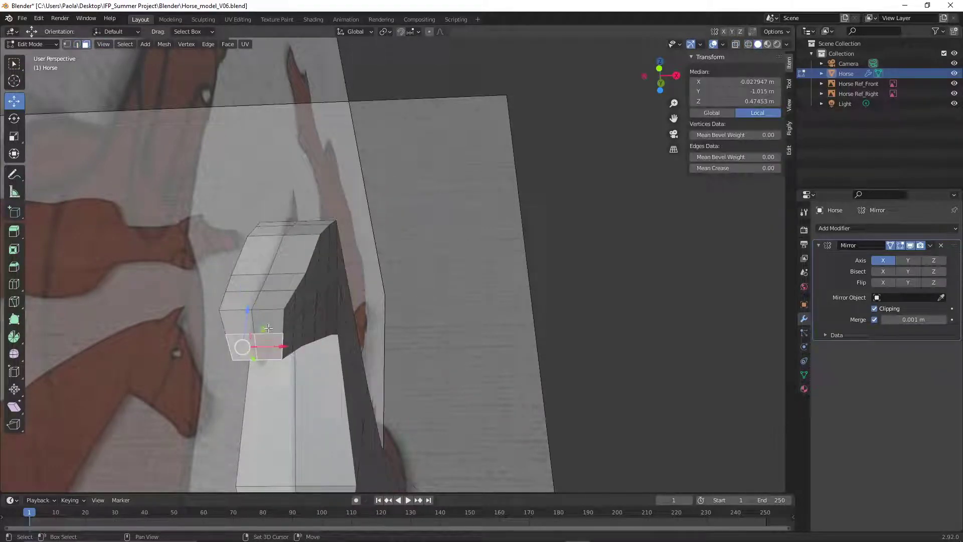
pyautogui.keyDown('shift'); pyautogui.click(269, 323); pyautogui.keyUp('shift')
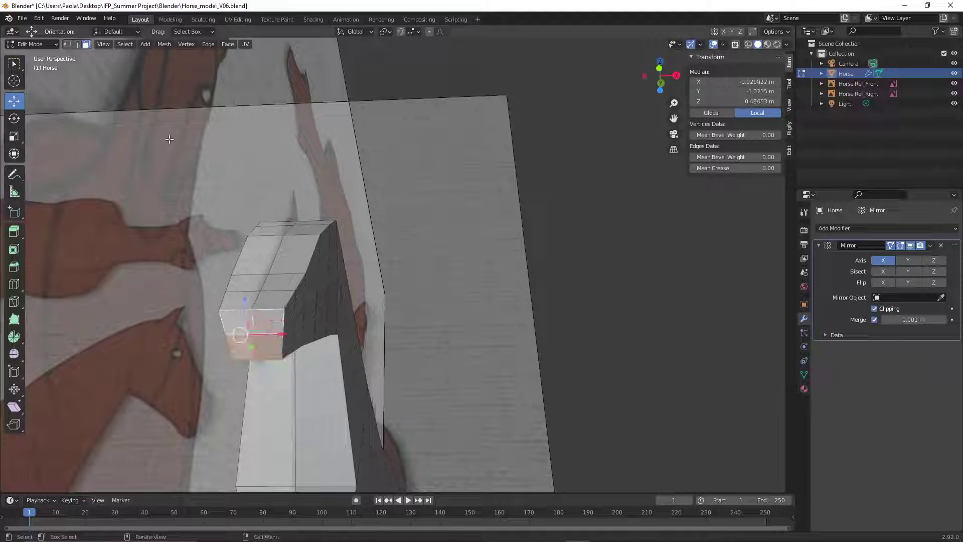
pyautogui.click(104, 44)
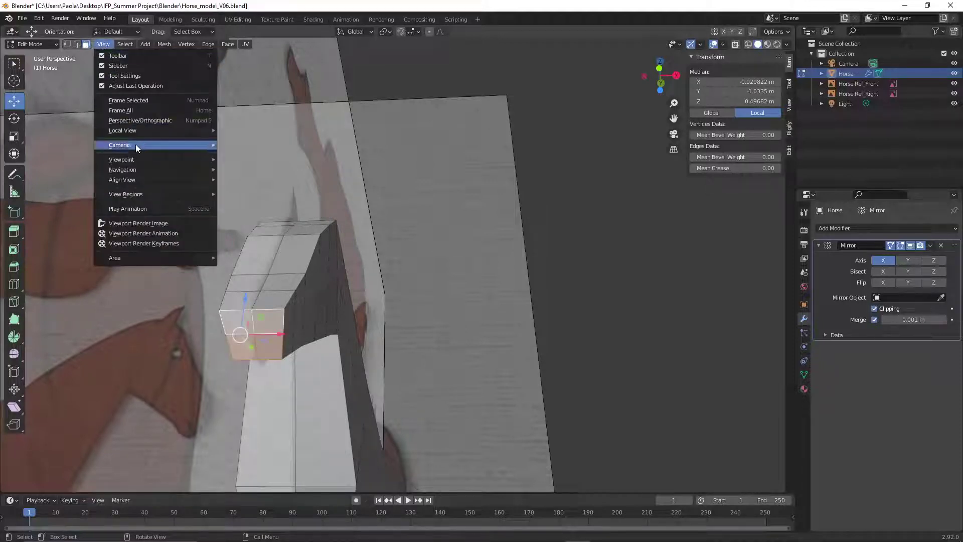
pyautogui.moveTo(145, 158)
pyautogui.click(261, 224)
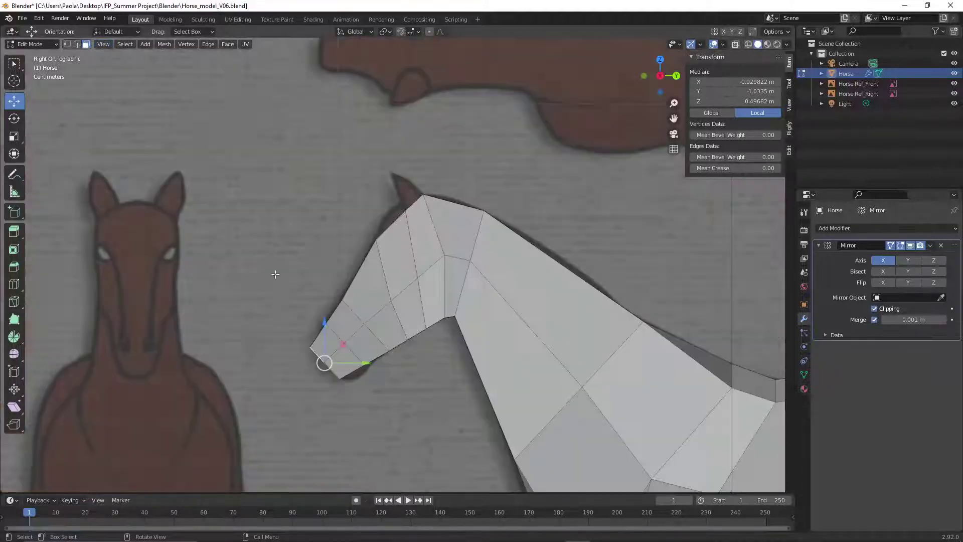
pyautogui.moveTo(366, 363); pyautogui.dragTo(378, 369)
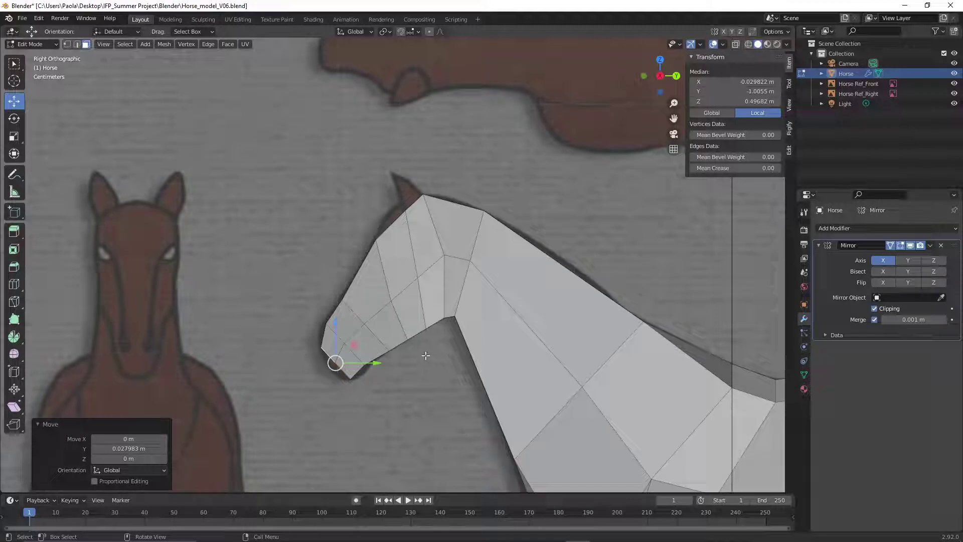
# Rotate the muzzle's end faces about 12.3° around X and move them to about Y -0.995 m and Z 0.514 m
pyautogui.press('r')
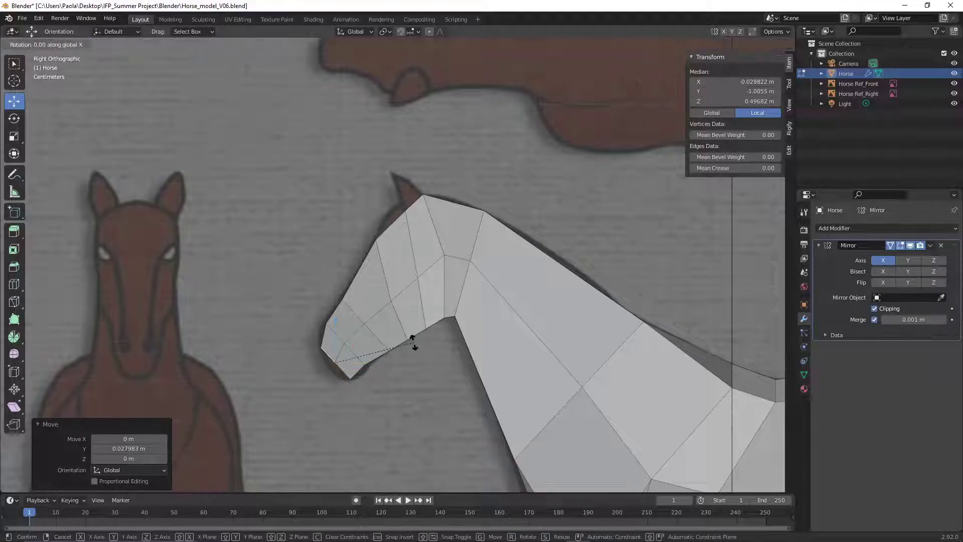
pyautogui.click(411, 324)
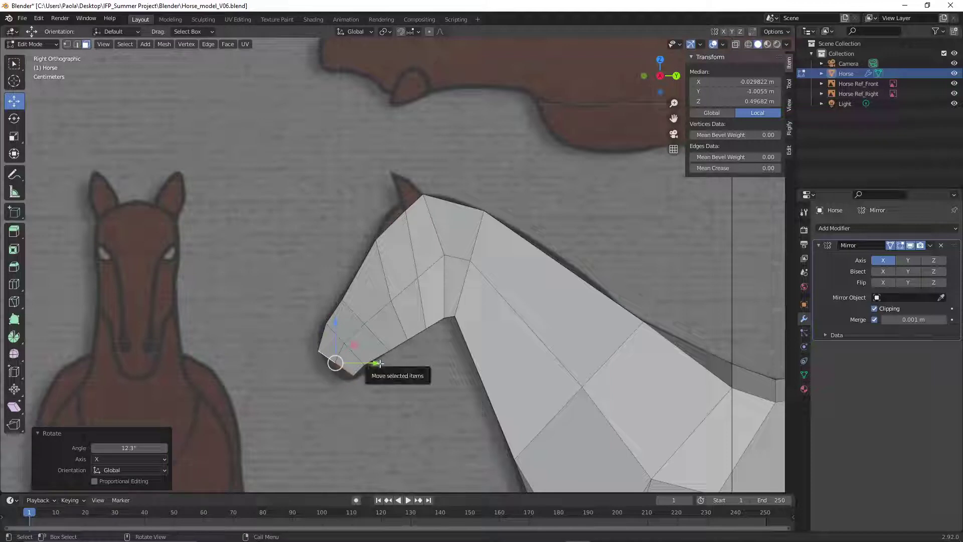
pyautogui.moveTo(379, 363); pyautogui.dragTo(382, 363)
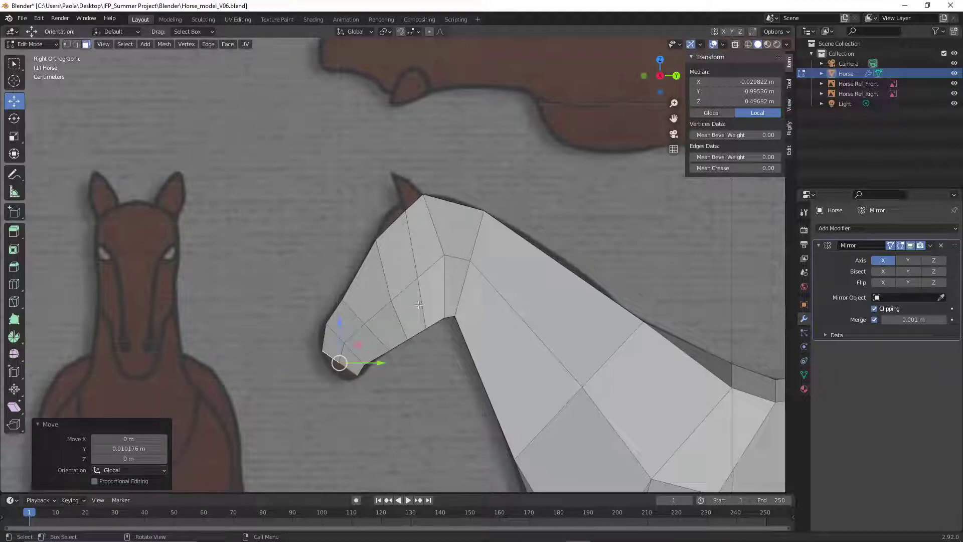
pyautogui.press('g')
pyautogui.press('z')
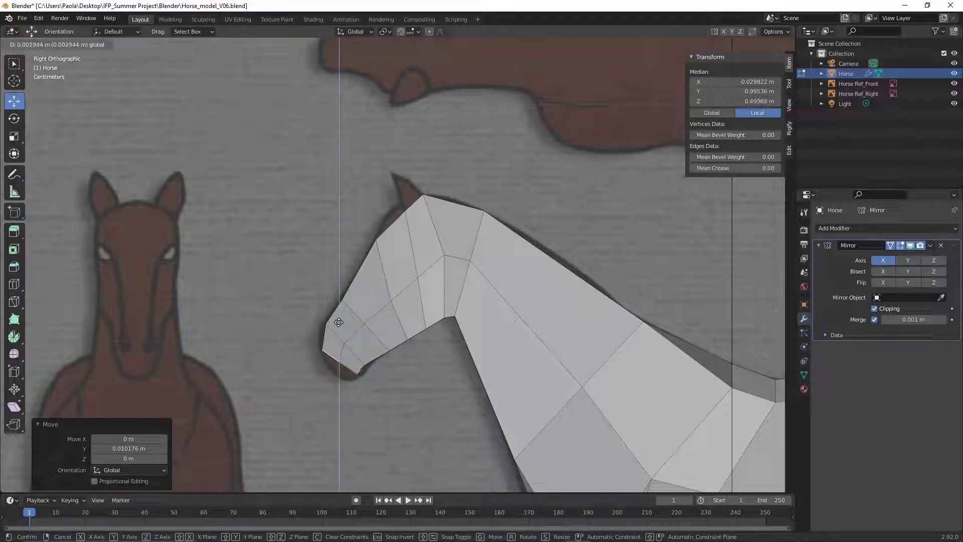
pyautogui.click(339, 317)
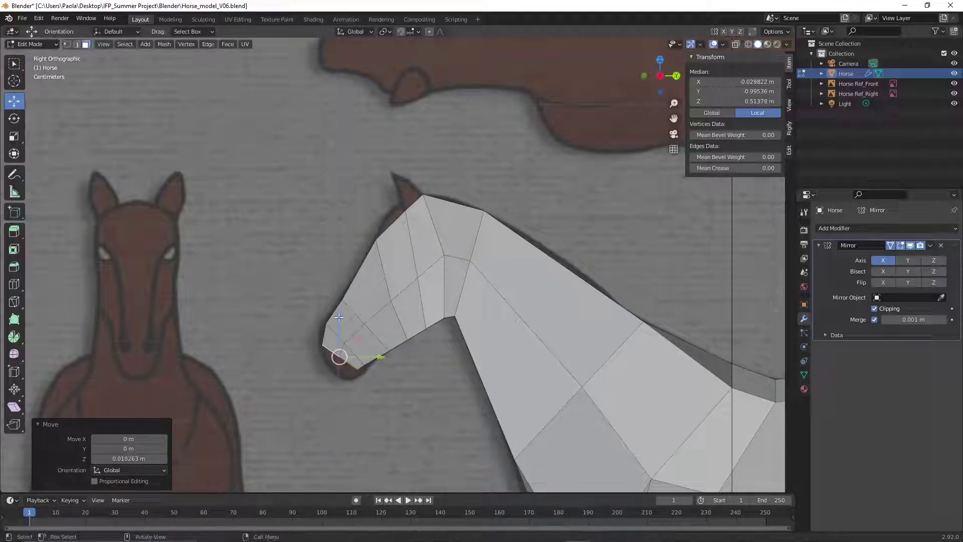
# Extrude the muzzle's end faces about 0.038 m along their normal and scale the extruded end to about 0.397
pyautogui.press('g')
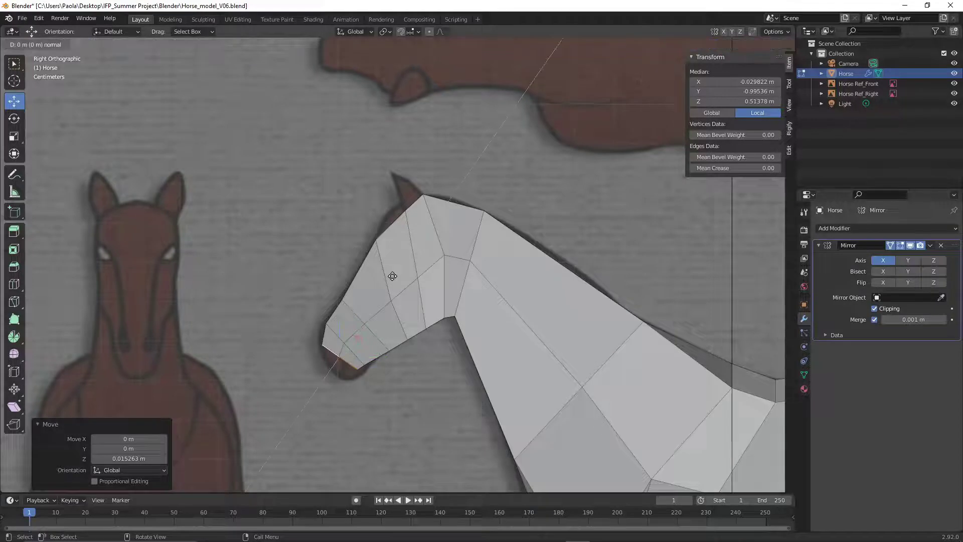
pyautogui.press('z')
pyautogui.press('z')
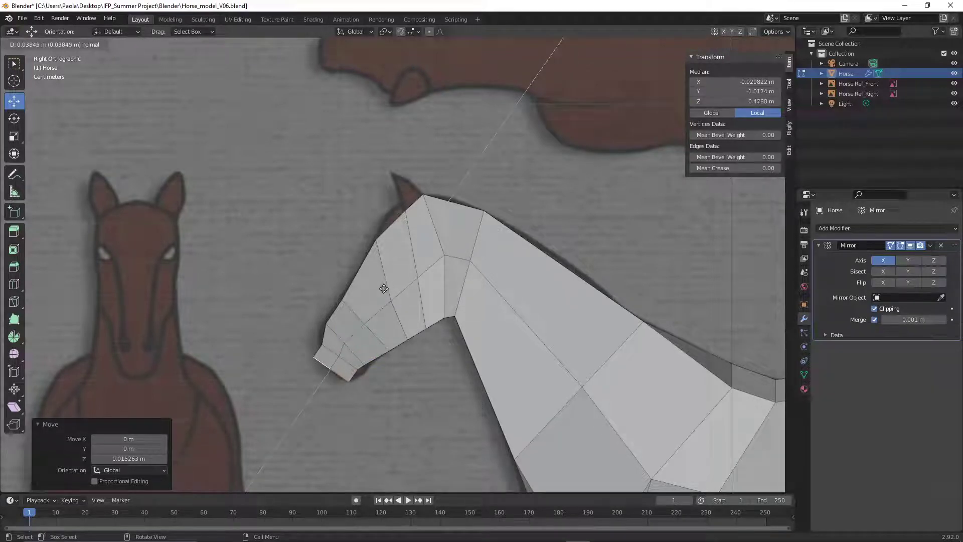
pyautogui.click(384, 289)
pyautogui.press('s')
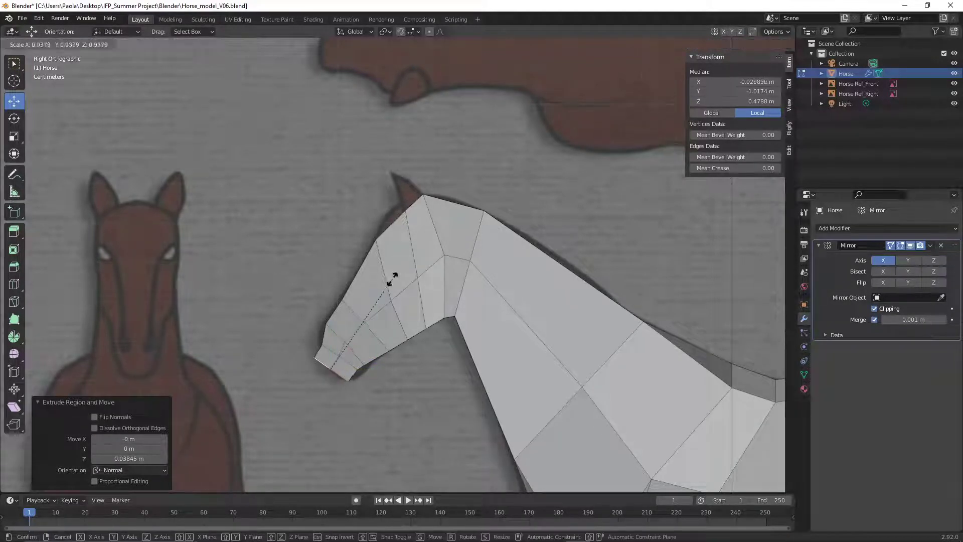
pyautogui.click(358, 332)
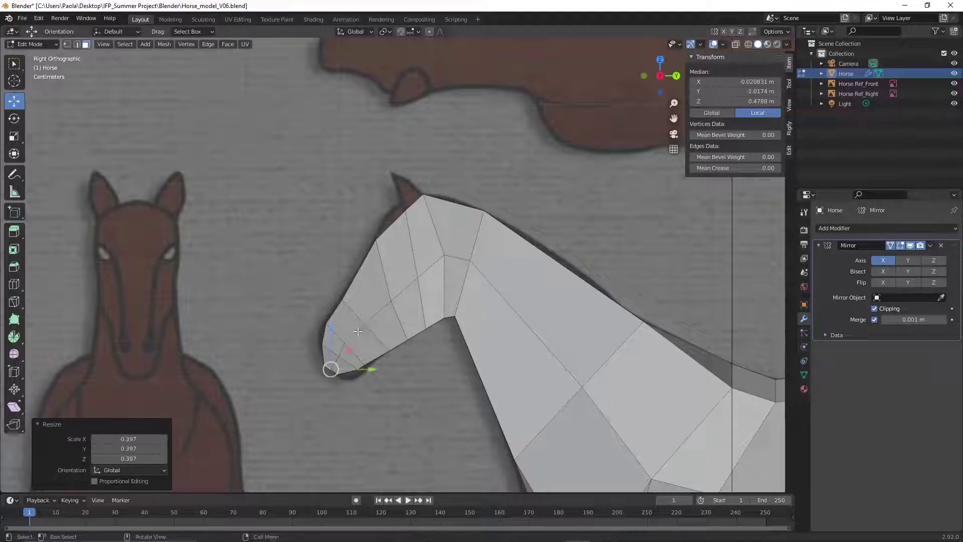
# Raise the extruded muzzle tip about 0.004 m along Z, nudge it along Y to fit the outline, and deselect it
pyautogui.click(331, 326)
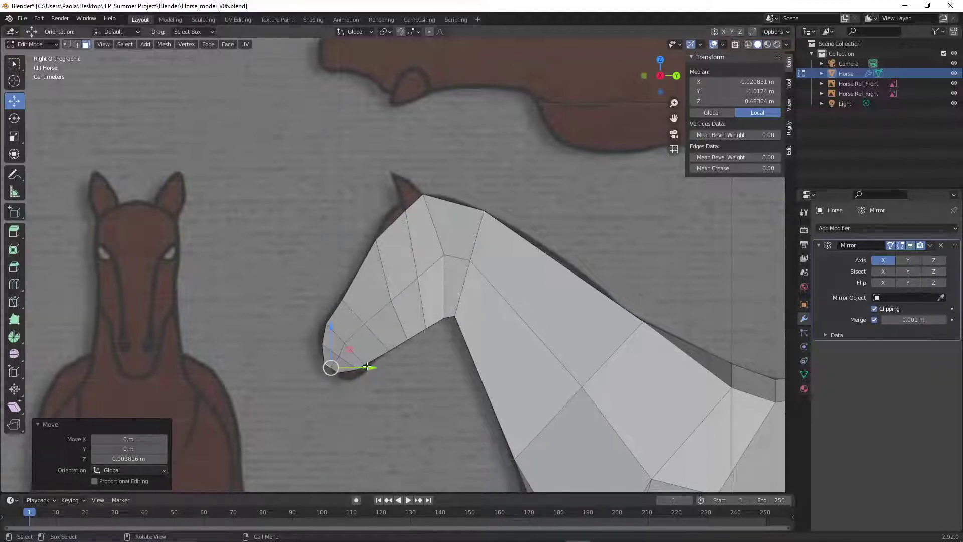
pyautogui.press('y')
pyautogui.click(309, 380)
pyautogui.click(281, 369)
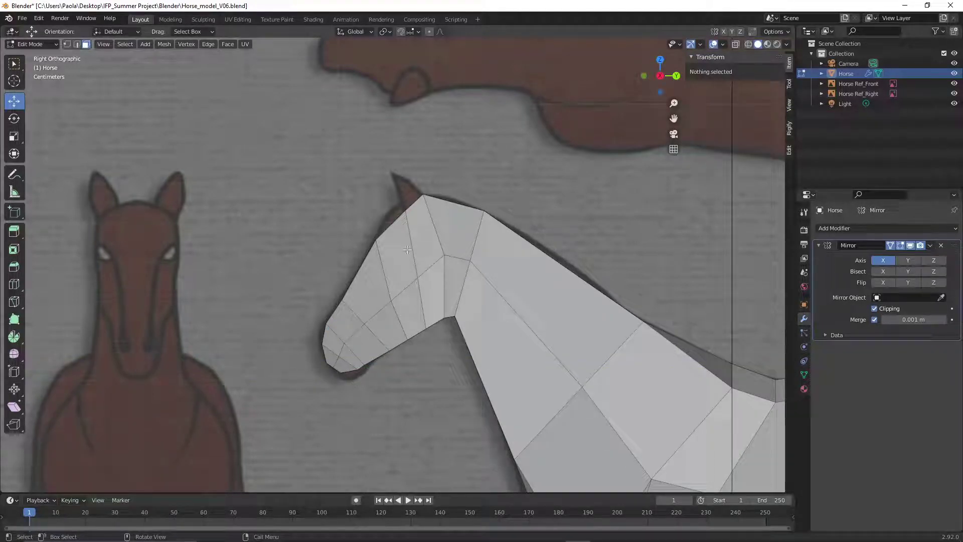
# Save the model as a new version named Horse_model_V07.blend
pyautogui.scroll(-6, 394, 256)
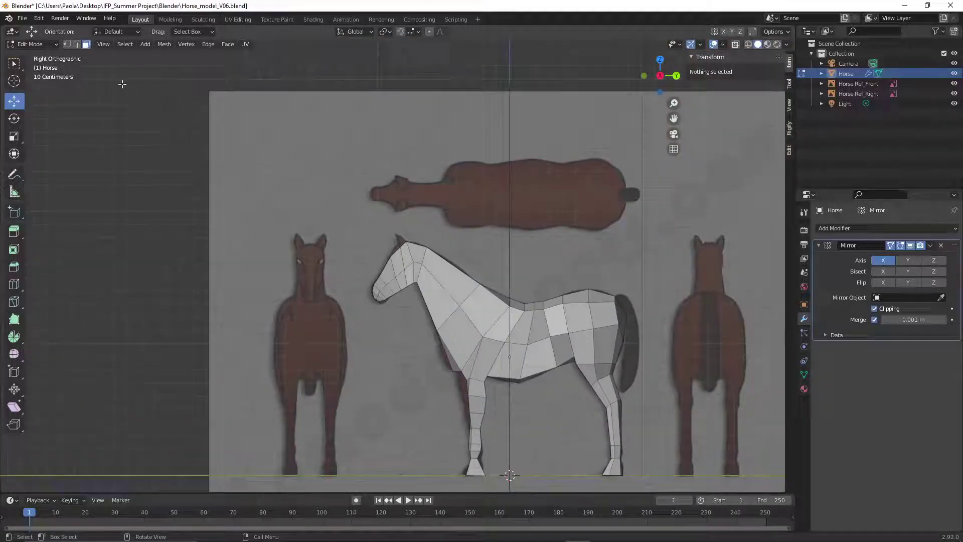
pyautogui.click(22, 18)
pyautogui.click(73, 95)
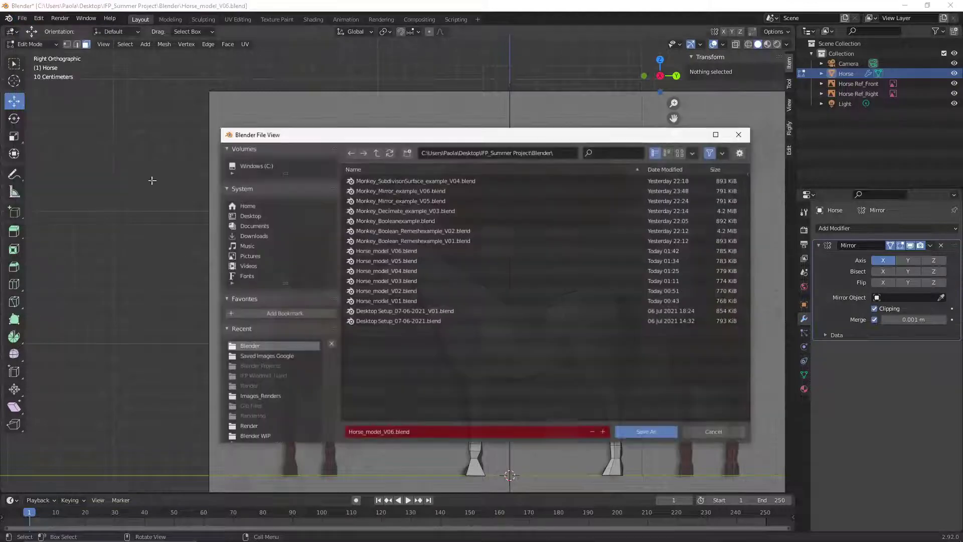
pyautogui.click(408, 434)
pyautogui.click(392, 431)
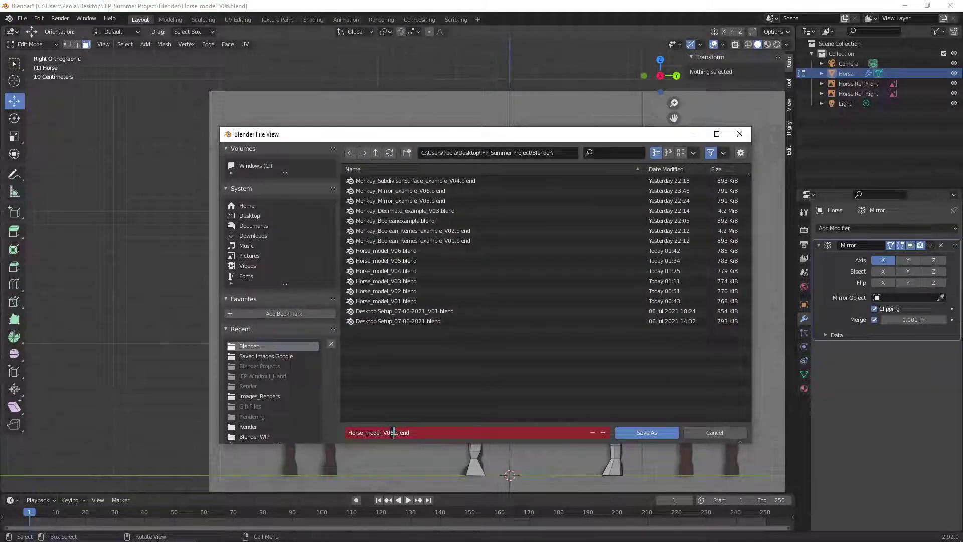
pyautogui.click(631, 431)
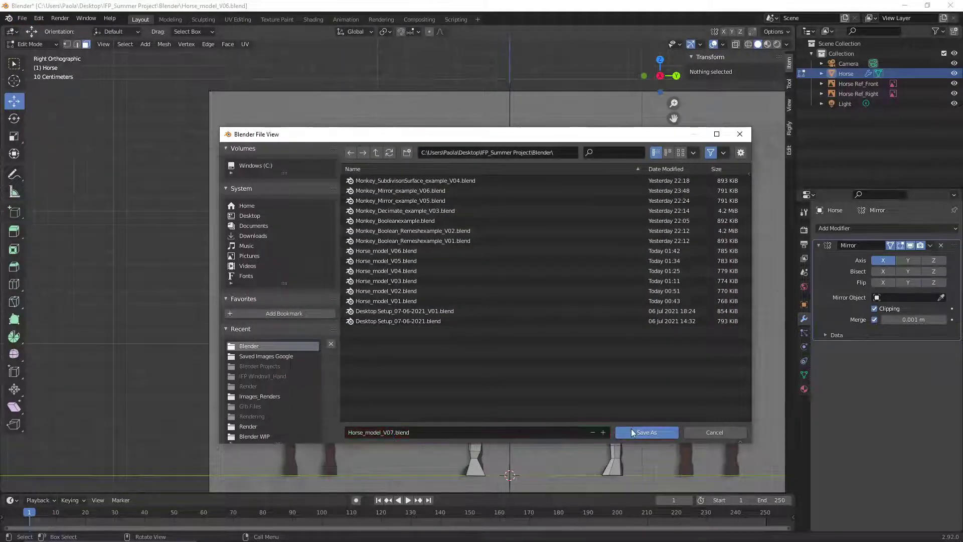
# Examine the horse in perspective and compare its head width with the reference in the front wireframe view
pyautogui.moveTo(365, 358); pyautogui.dragTo(522, 368, button='middle')
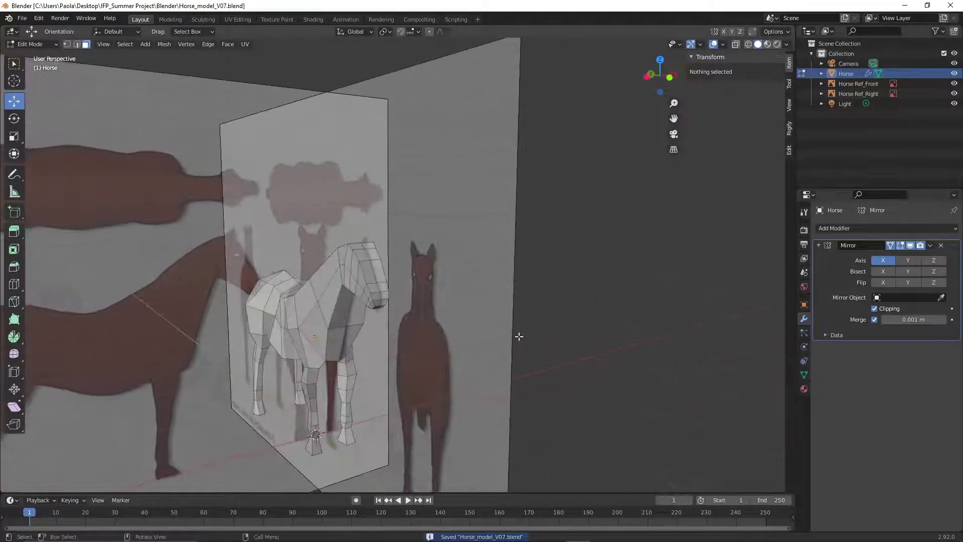
pyautogui.moveTo(478, 311); pyautogui.dragTo(380, 301, button='middle')
pyautogui.scroll(3, 380, 301)
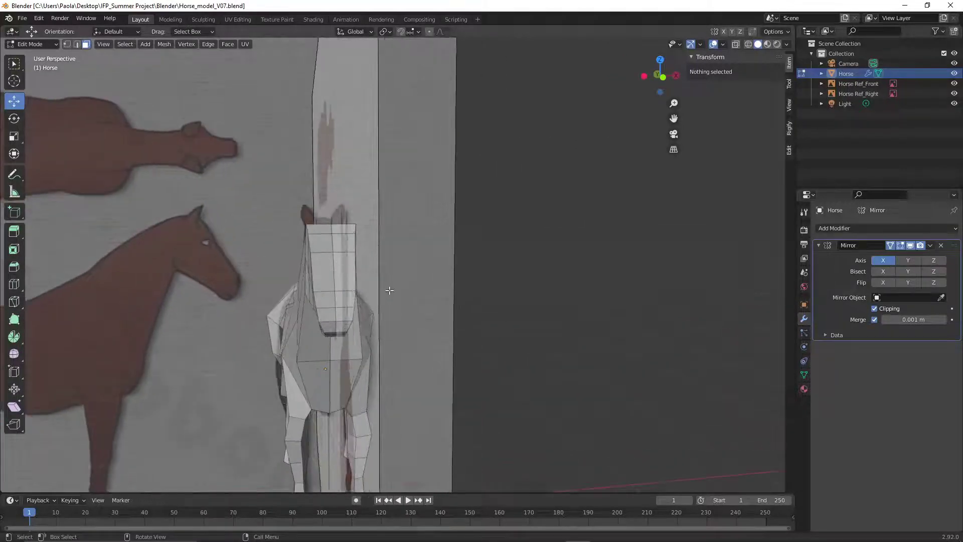
pyautogui.click(107, 47)
pyautogui.moveTo(152, 158)
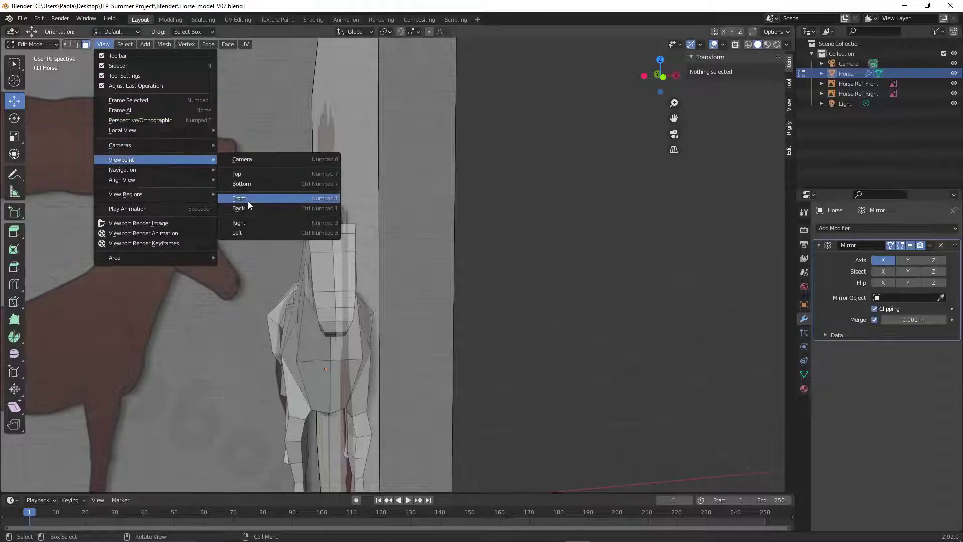
pyautogui.click(247, 200)
pyautogui.click(748, 45)
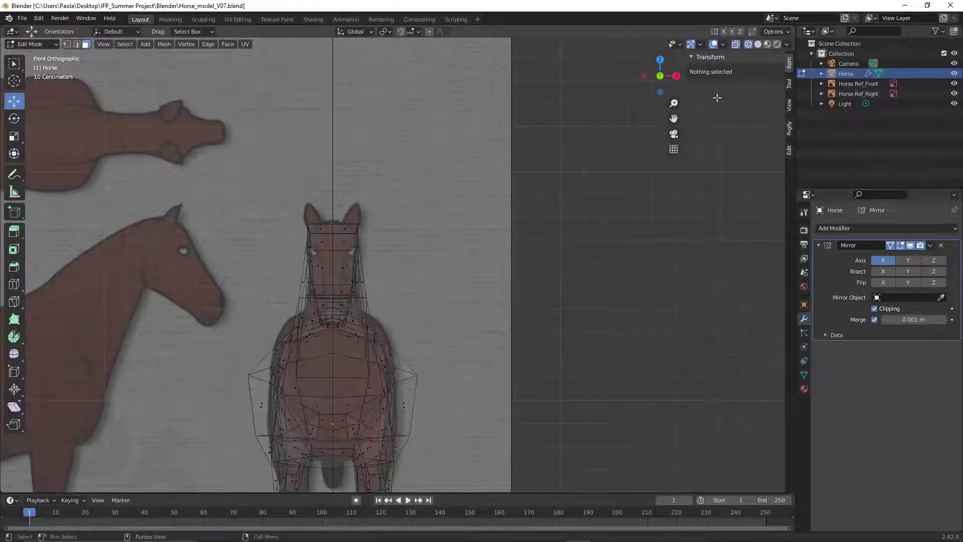
pyautogui.scroll(4, 443, 275)
pyautogui.keyDown('shift'); pyautogui.moveTo(360, 294); pyautogui.dragTo(514, 299, button='middle'); pyautogui.keyUp('shift')
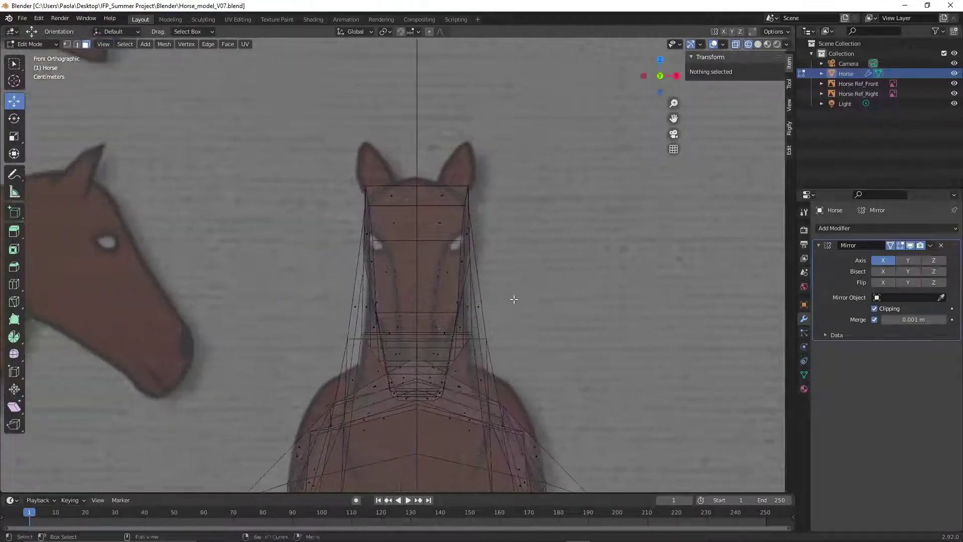
pyautogui.scroll(5, 514, 299)
pyautogui.scroll(-3, 515, 300)
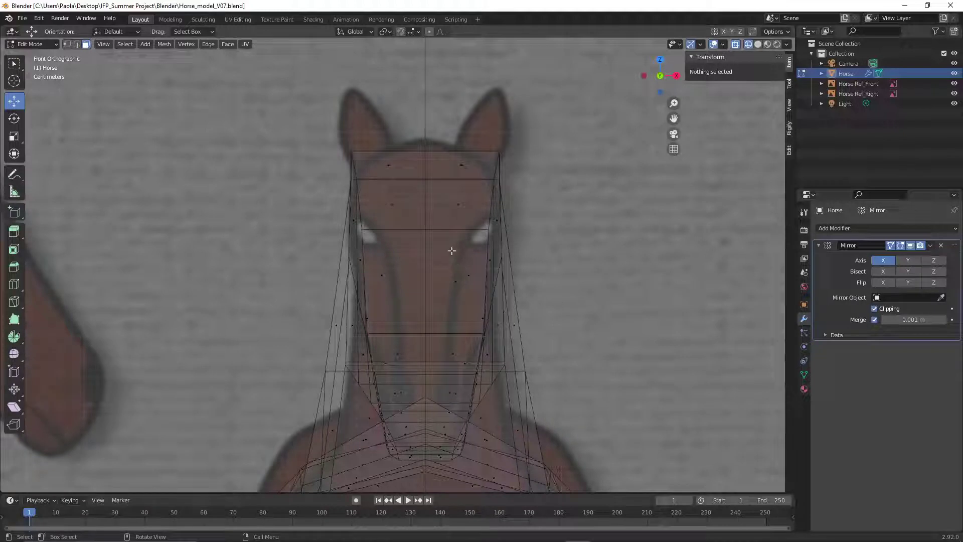
# Add one lengthwise loop cut between the head's centre line and its outer edge with a slide factor of 0.027, and deselect it
pyautogui.click(76, 44)
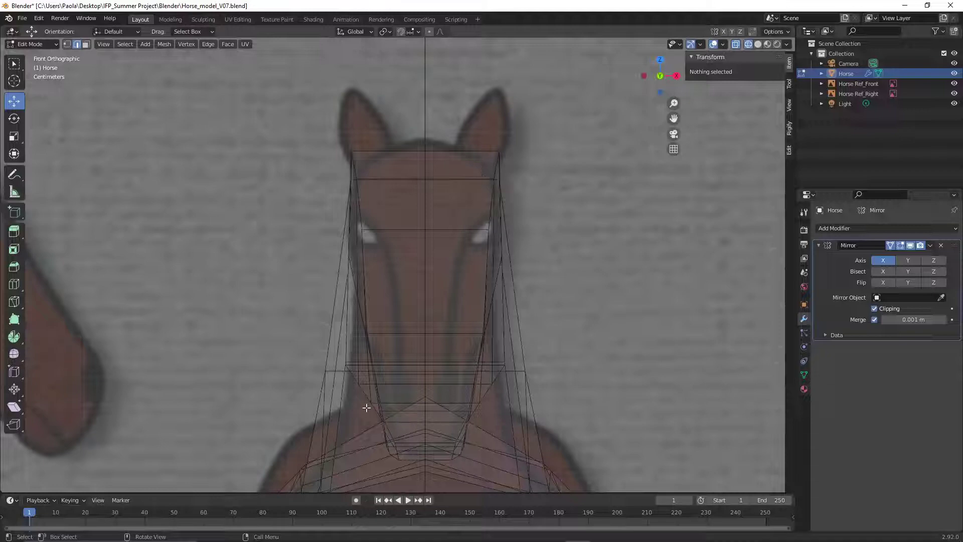
pyautogui.rightClick(441, 201)
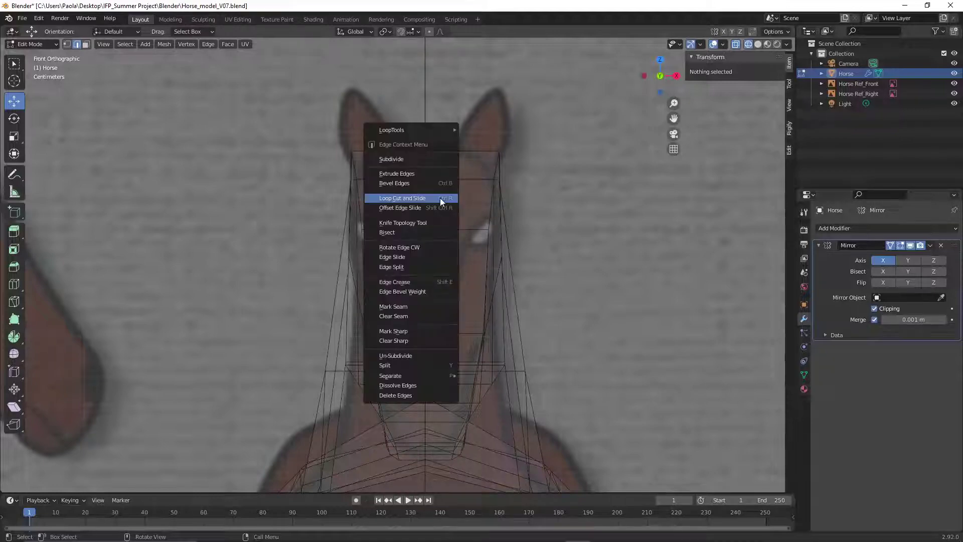
pyautogui.click(440, 197)
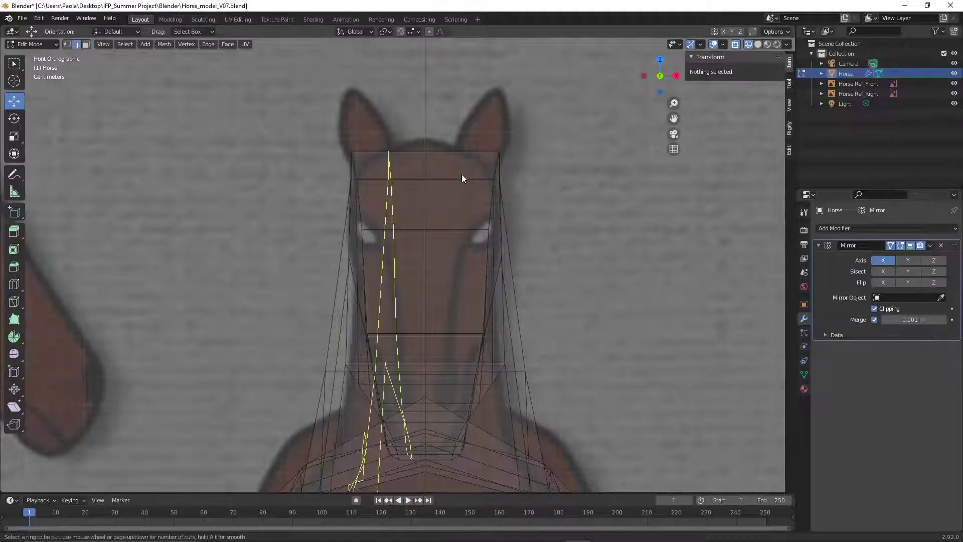
pyautogui.click(418, 144)
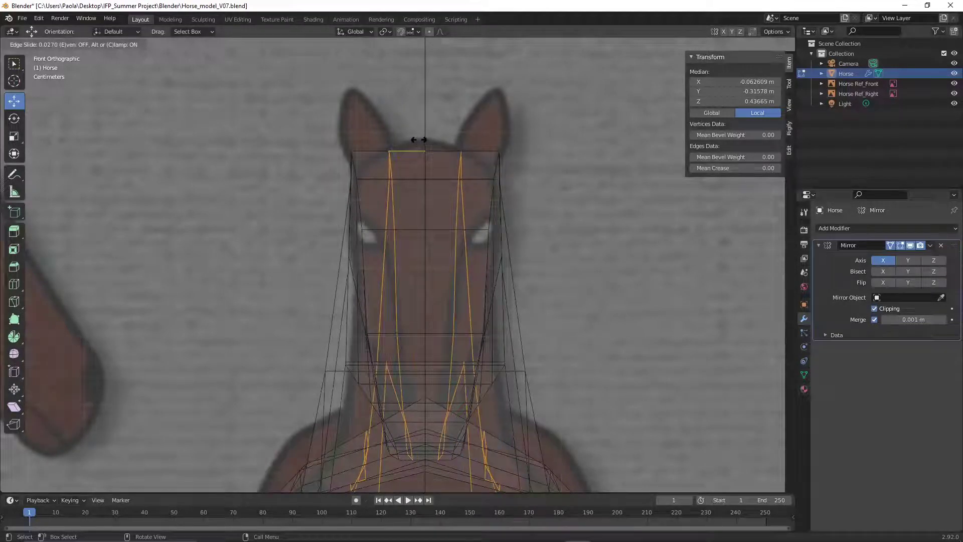
pyautogui.click(418, 140)
pyautogui.scroll(-6, 544, 258)
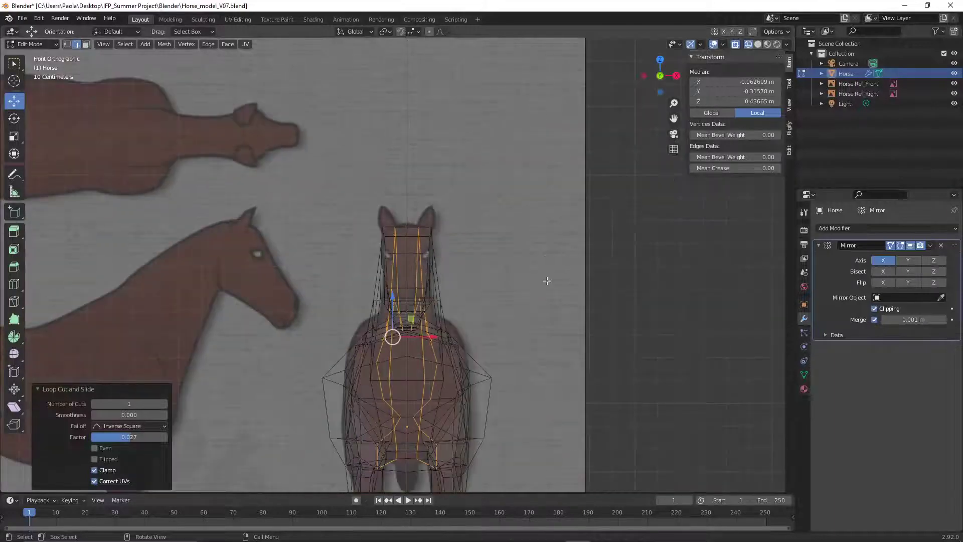
pyautogui.click(757, 44)
pyautogui.moveTo(536, 279)
pyautogui.mouseDown(button='middle')
pyautogui.moveTo(605, 254)
pyautogui.moveTo(582, 265)
pyautogui.moveTo(492, 264)
pyautogui.moveTo(544, 325)
pyautogui.mouseUp(button='middle')
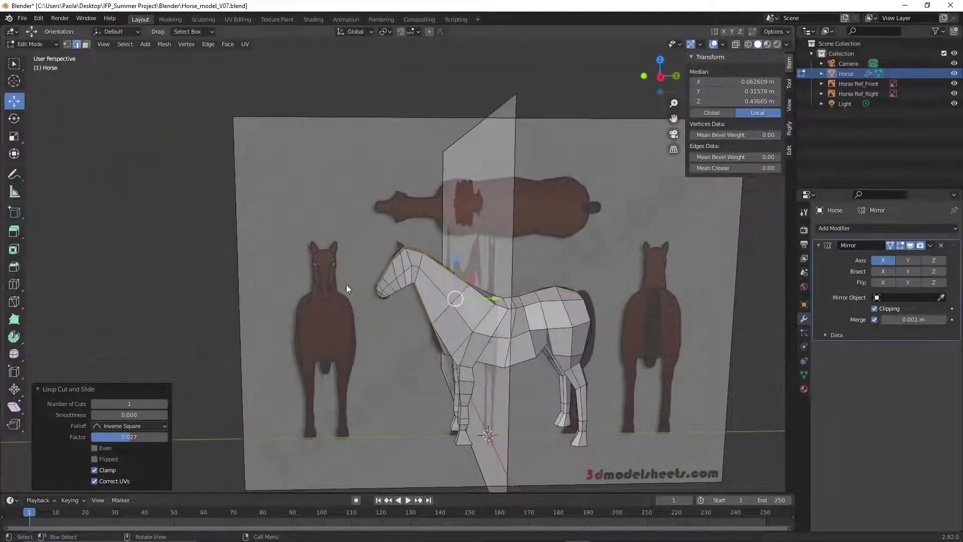
pyautogui.moveTo(634, 348); pyautogui.dragTo(358, 251, button='middle')
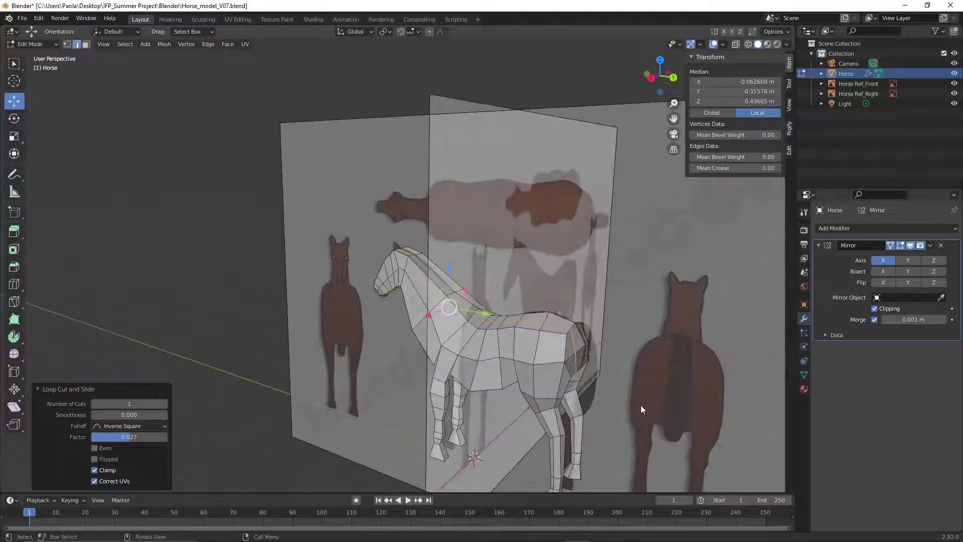
pyautogui.moveTo(641, 406); pyautogui.dragTo(405, 270, button='middle')
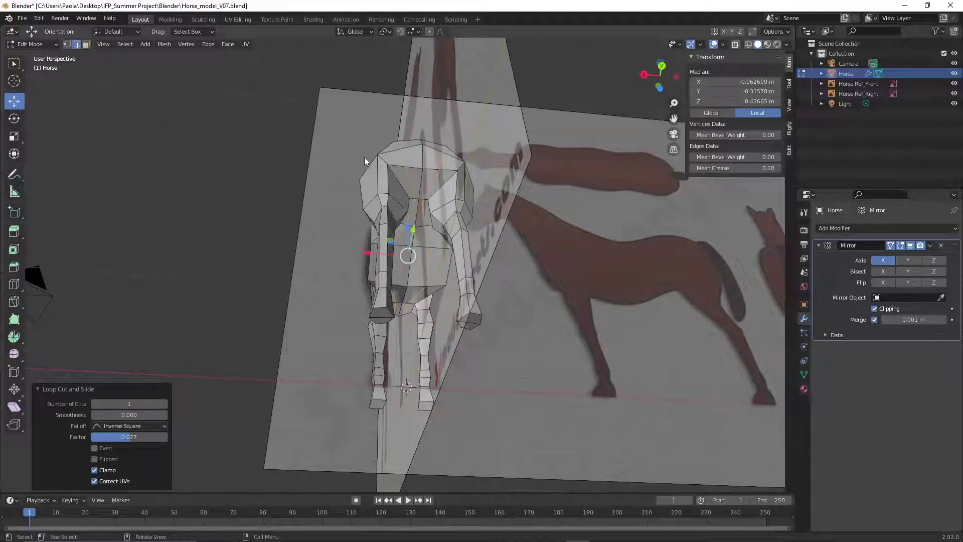
pyautogui.moveTo(395, 324); pyautogui.dragTo(415, 307, button='middle')
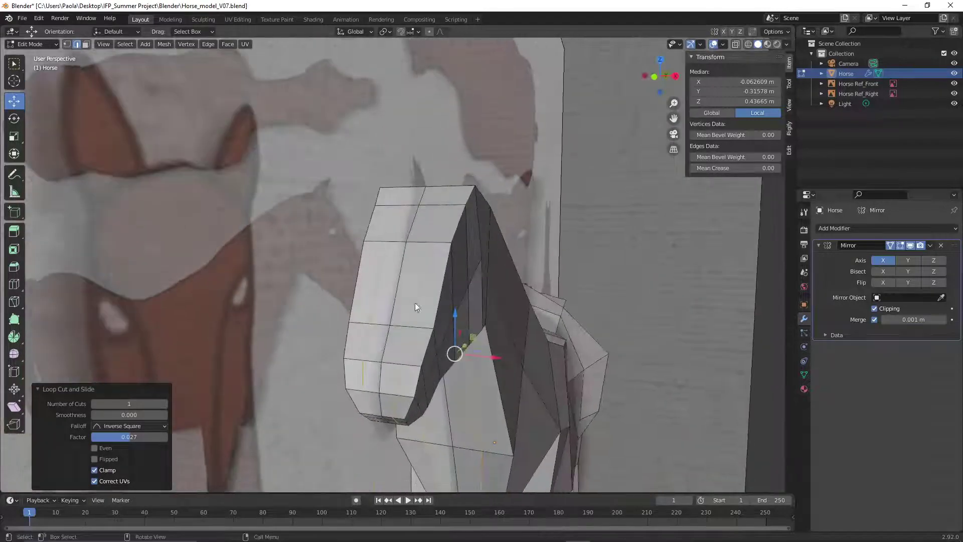
pyautogui.click(303, 298)
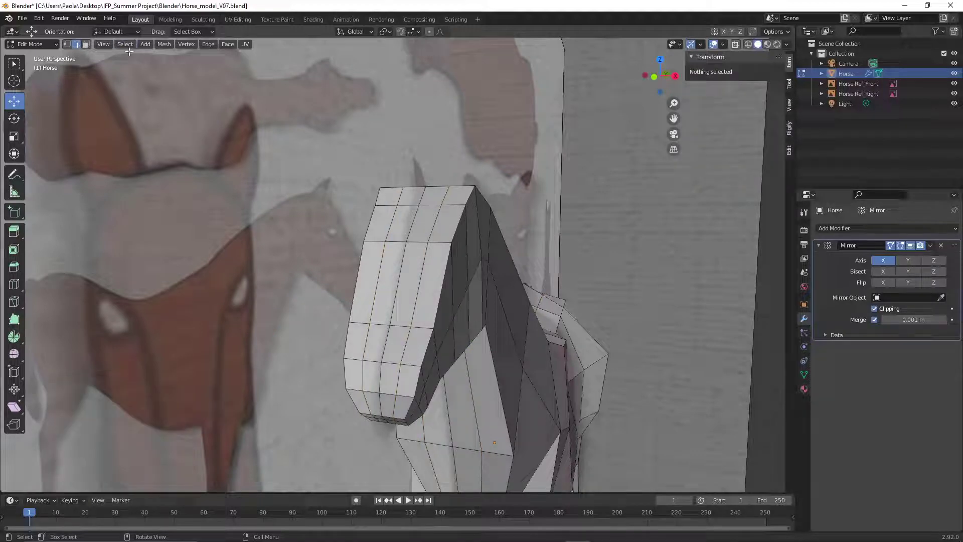
# Delete the outer face at the top of the horse's forehead to open a hole for the ear
pyautogui.moveTo(491, 259); pyautogui.dragTo(400, 250, button='middle')
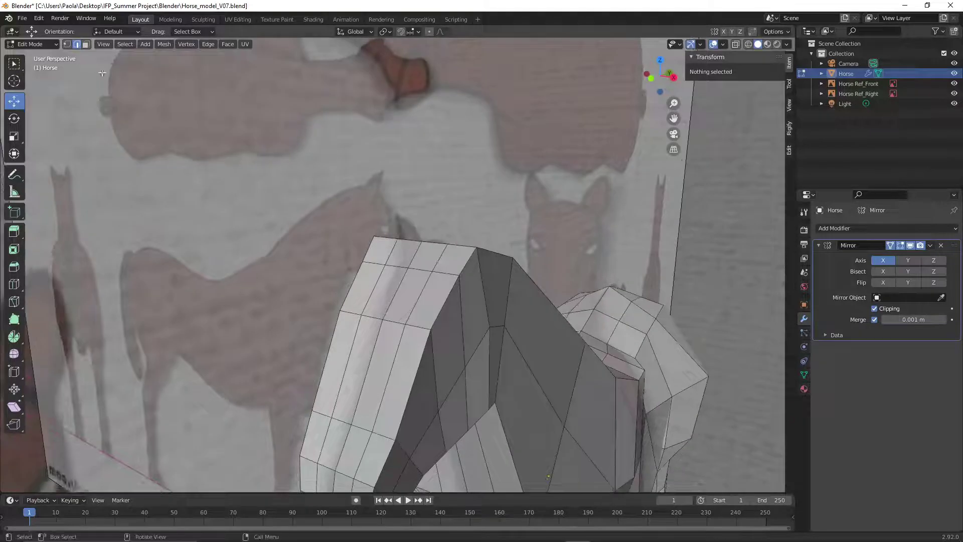
pyautogui.click(452, 255)
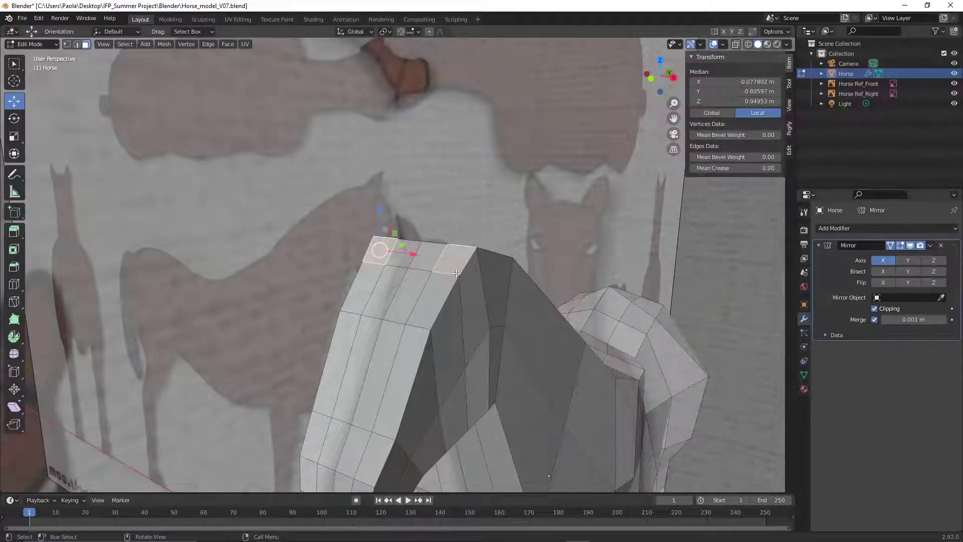
pyautogui.moveTo(458, 265); pyautogui.dragTo(464, 250, button='middle')
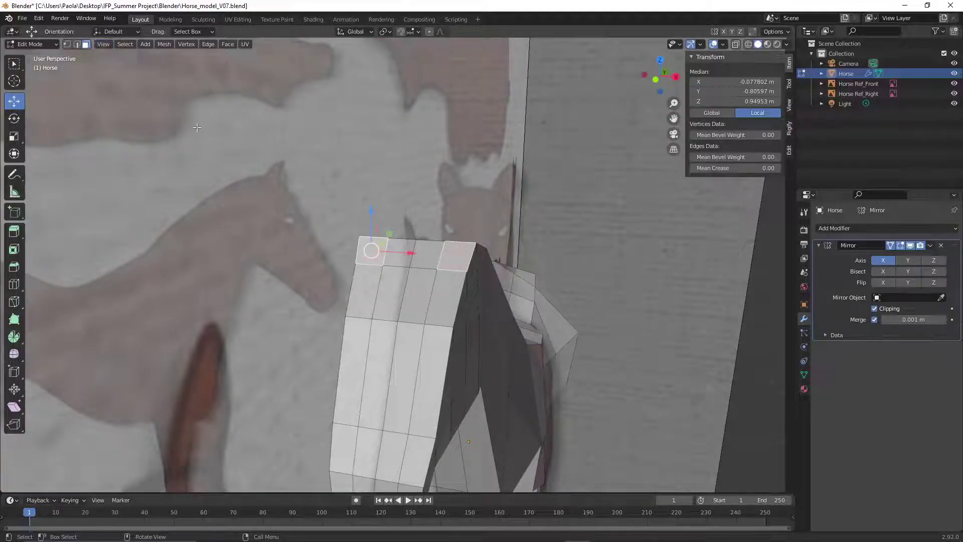
pyautogui.press('x')
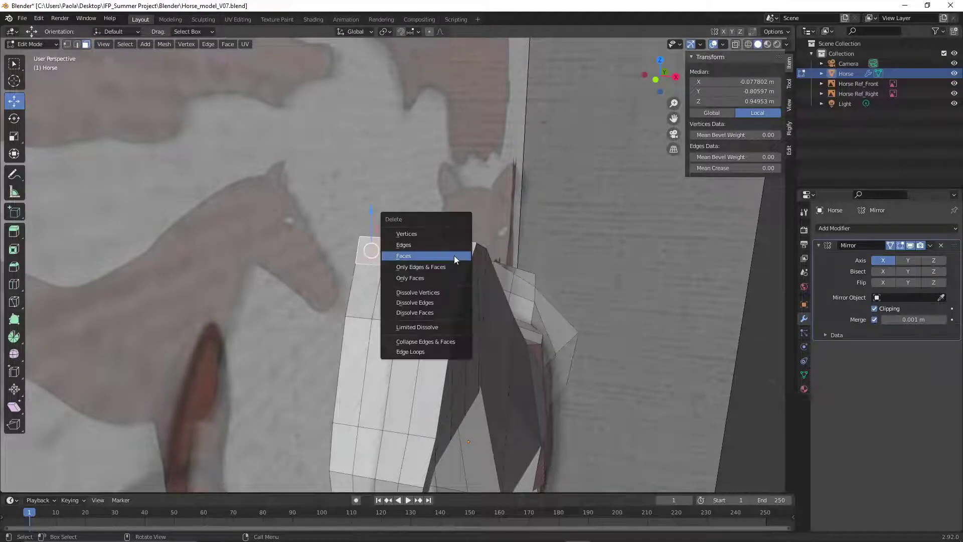
pyautogui.click(453, 254)
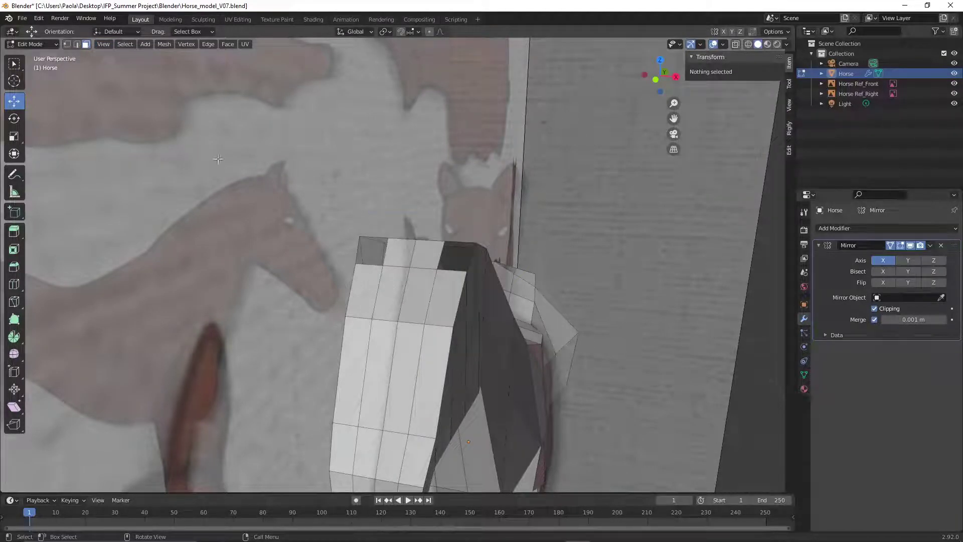
# Extrude the border edges of the open ear hole about 0.037 m upward along Z in the right wireframe view
pyautogui.click(77, 44)
pyautogui.moveTo(521, 301); pyautogui.dragTo(423, 378, button='middle')
pyautogui.scroll(4, 503, 317)
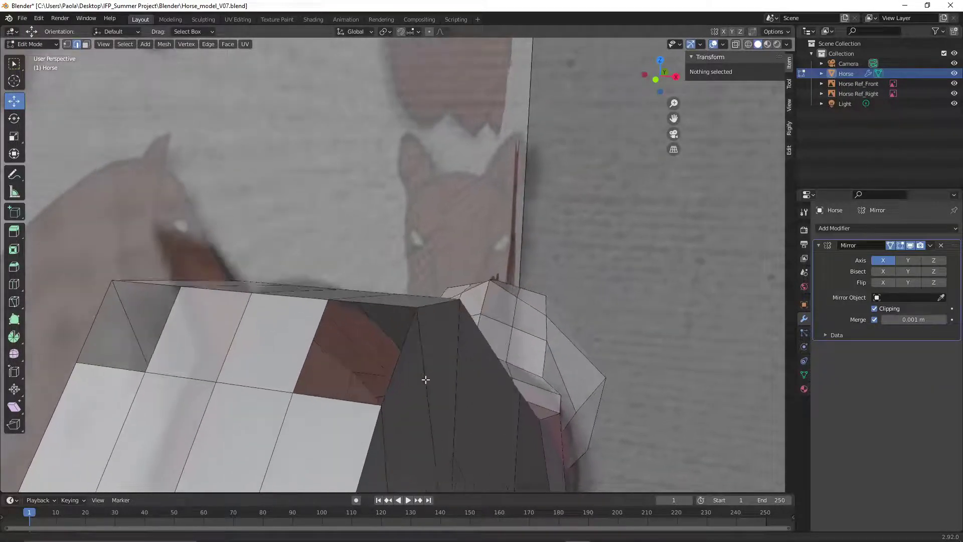
pyautogui.click(316, 333)
pyautogui.keyDown('shift'); pyautogui.click(371, 306); pyautogui.keyUp('shift')
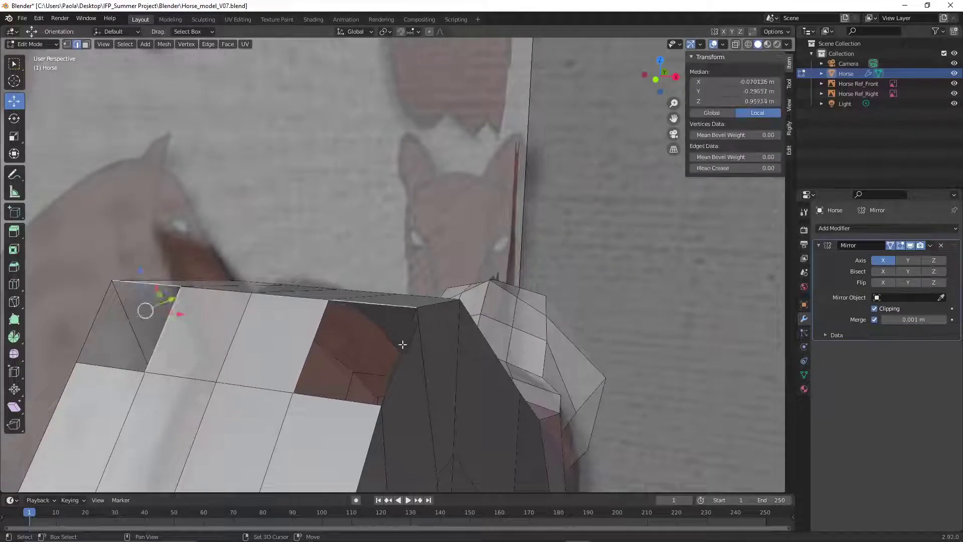
pyautogui.keyDown('shift'); pyautogui.click(392, 387); pyautogui.keyUp('shift')
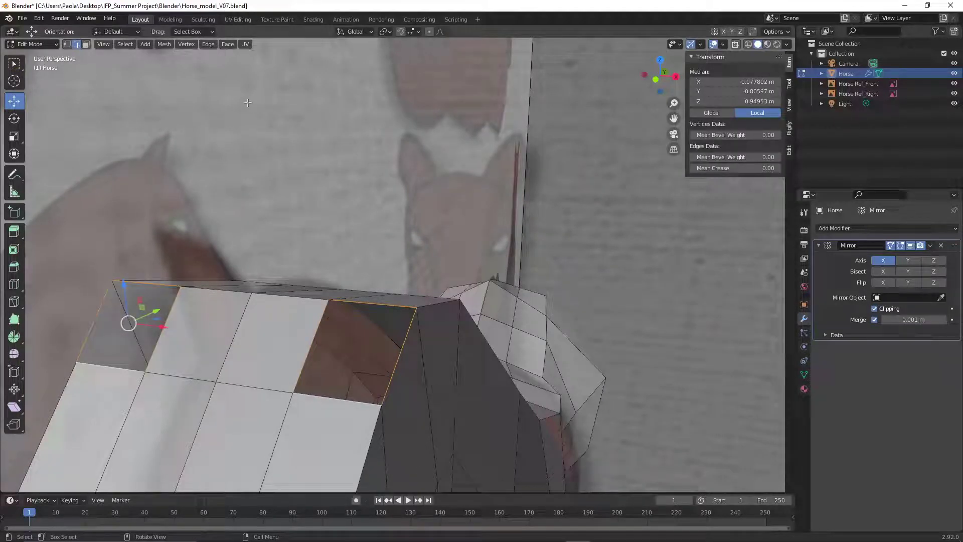
pyautogui.click(106, 44)
pyautogui.moveTo(158, 159)
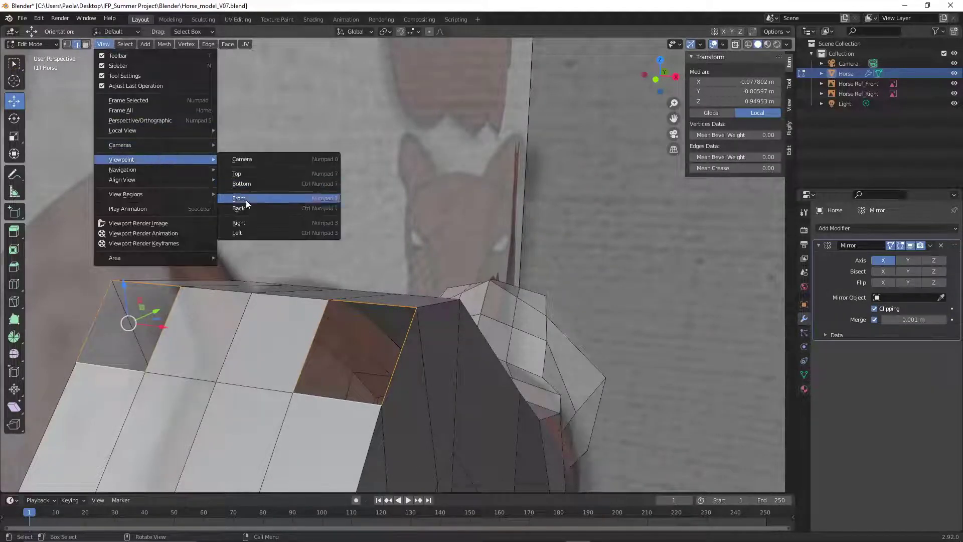
pyautogui.click(257, 223)
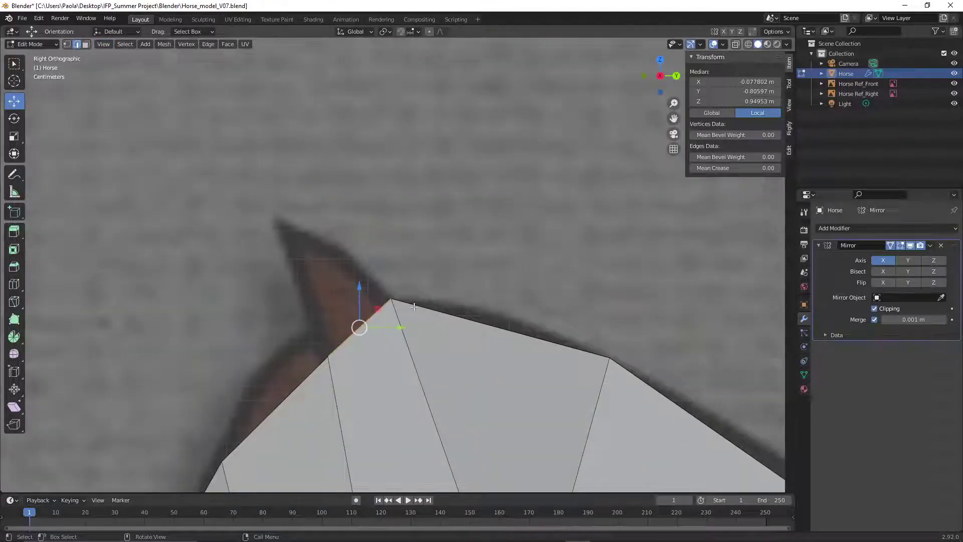
pyautogui.click(748, 44)
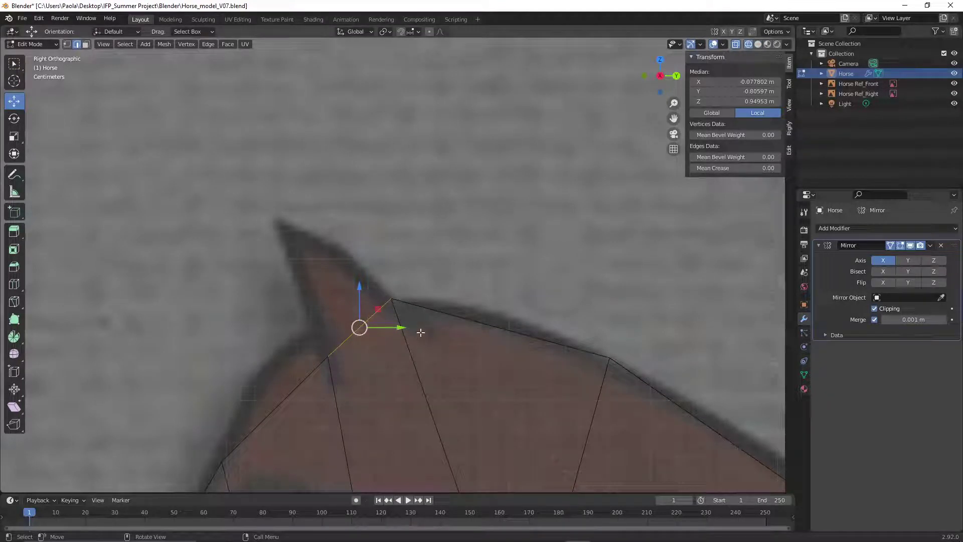
pyautogui.press('e')
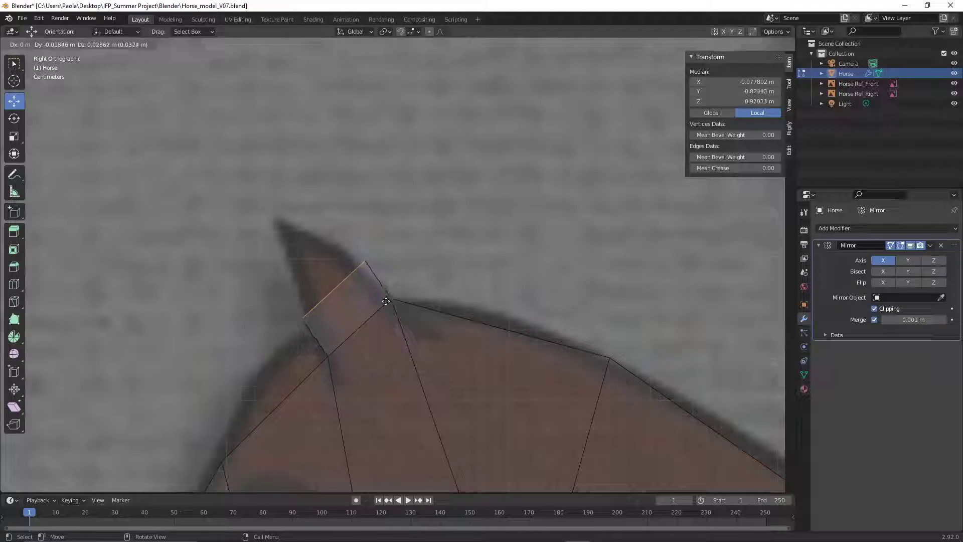
pyautogui.press('z')
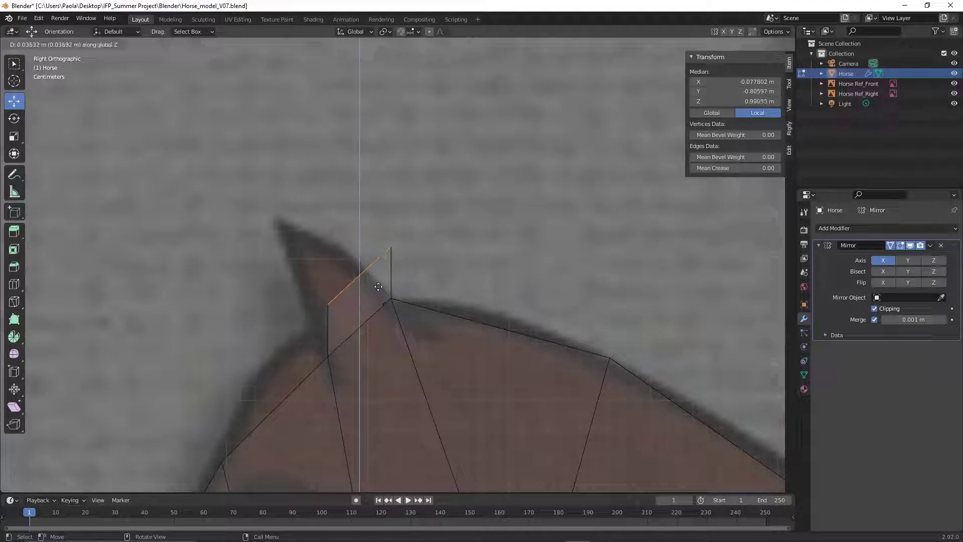
pyautogui.click(378, 287)
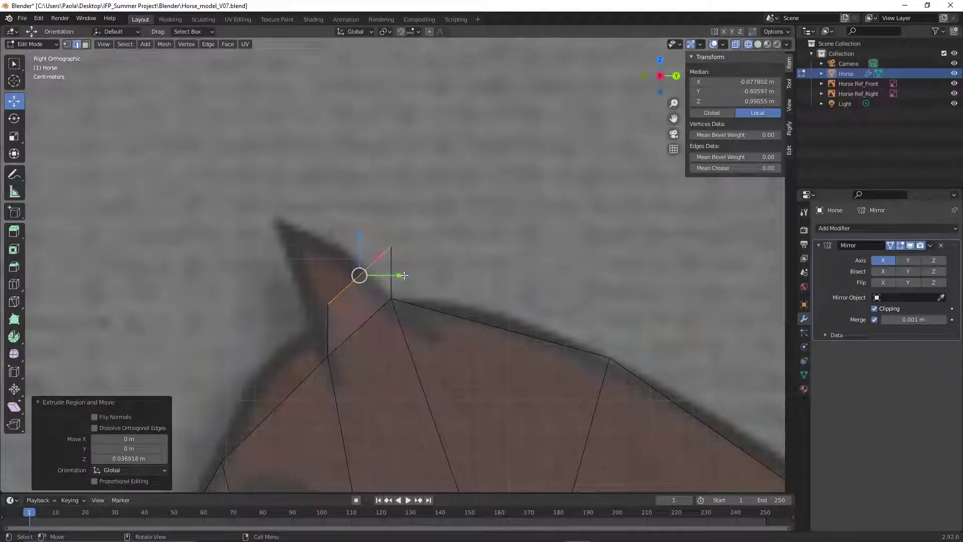
# Fit the extruded ear edges to the side reference, moving them along Y and about 0.01 m down, and scaling them to about 0.736
pyautogui.moveTo(405, 276); pyautogui.dragTo(373, 275)
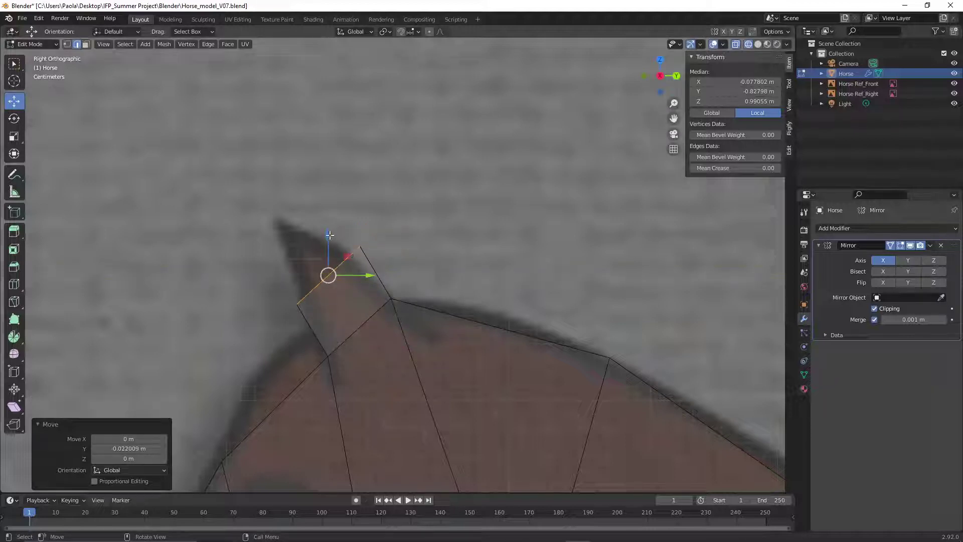
pyautogui.moveTo(329, 234); pyautogui.dragTo(330, 250)
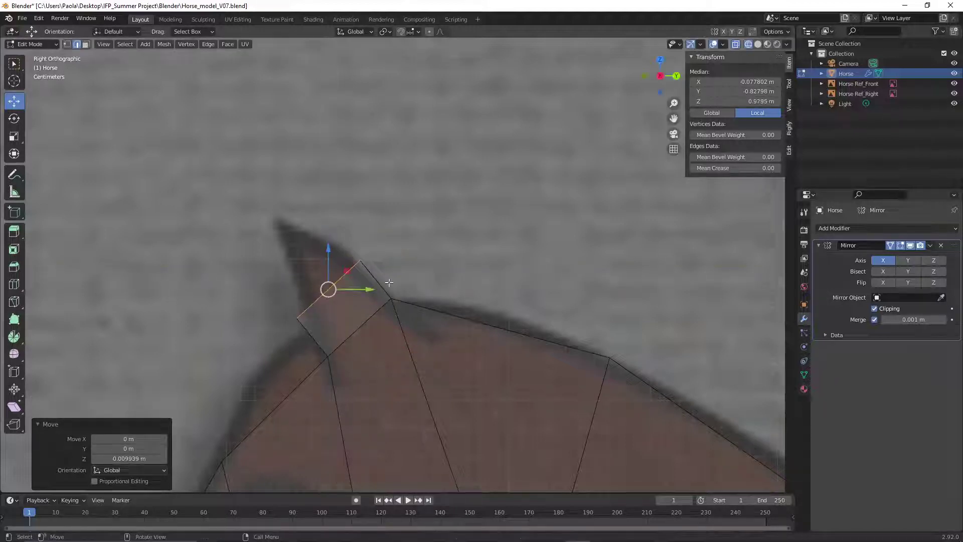
pyautogui.press('s')
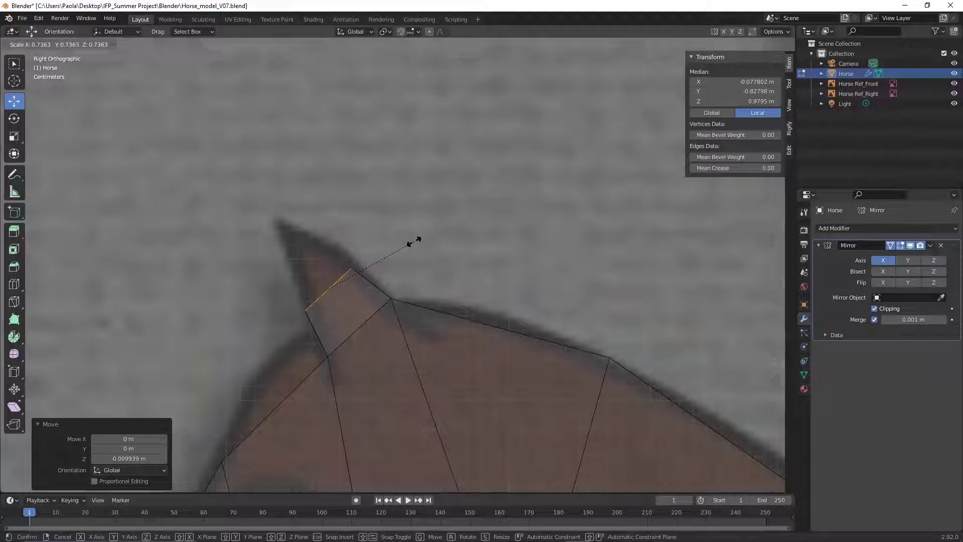
pyautogui.click(414, 240)
pyautogui.moveTo(365, 289); pyautogui.dragTo(374, 286)
# Extrude a second ear segment about 0.036 m up along Z, shift it about -0.022 m along Y, and scale it to 0.339
pyautogui.press('g')
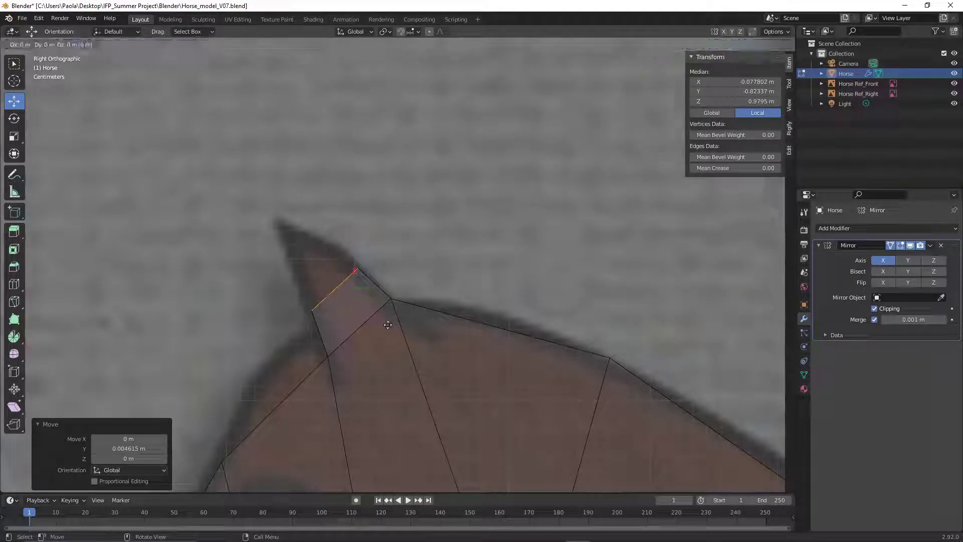
pyautogui.press('z')
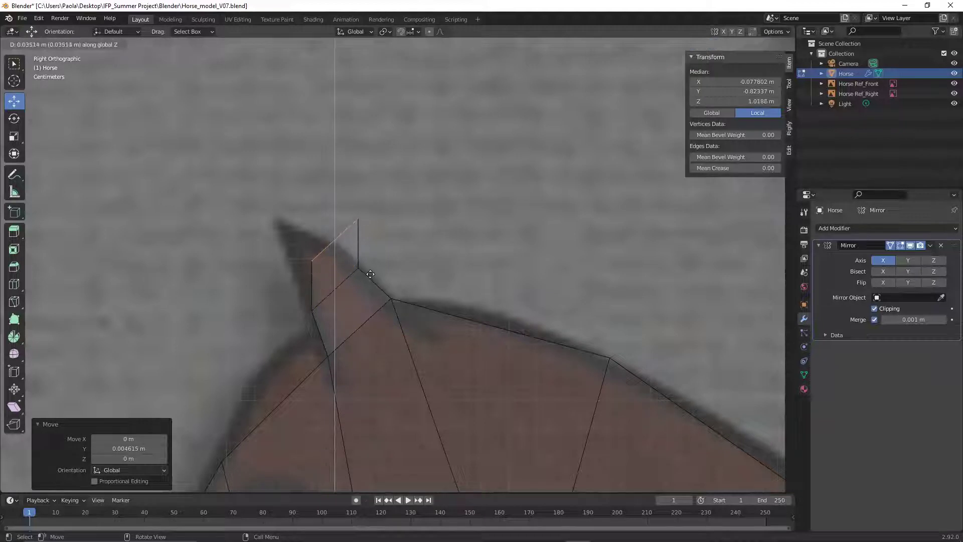
pyautogui.click(370, 273)
pyautogui.moveTo(380, 239); pyautogui.dragTo(347, 231)
pyautogui.press('s')
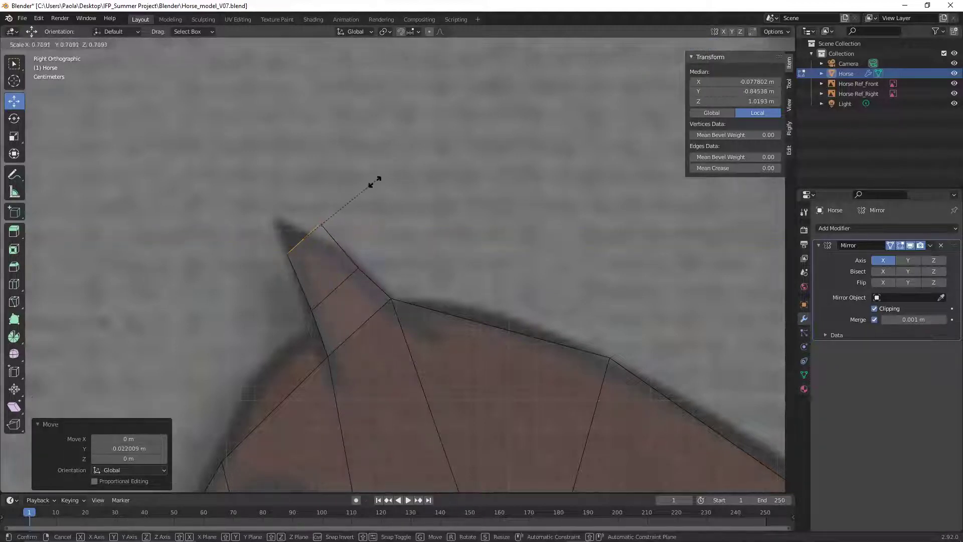
pyautogui.click(341, 215)
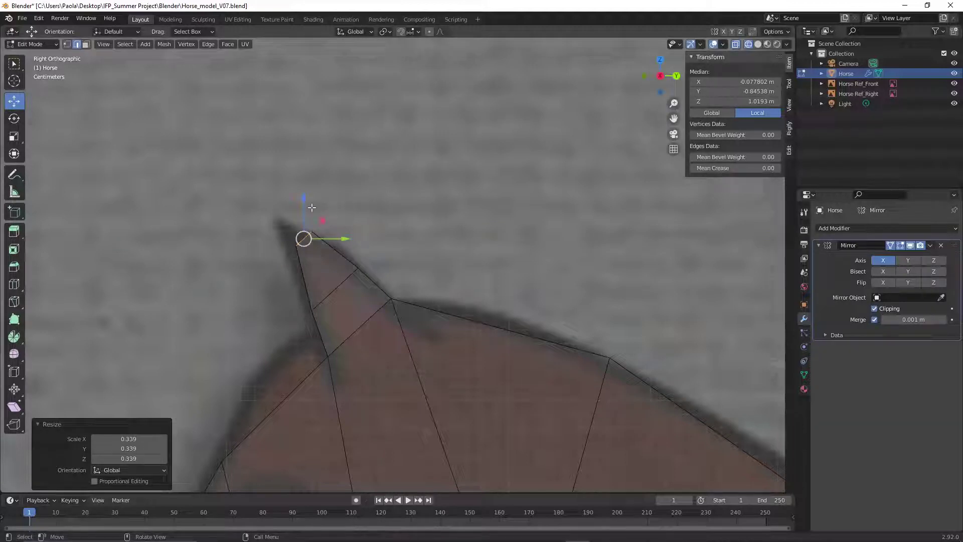
# Lower the ear's top edges about 0.007 m along Z and scale them by 1.239 to match the ear outline
pyautogui.moveTo(304, 196); pyautogui.dragTo(303, 207)
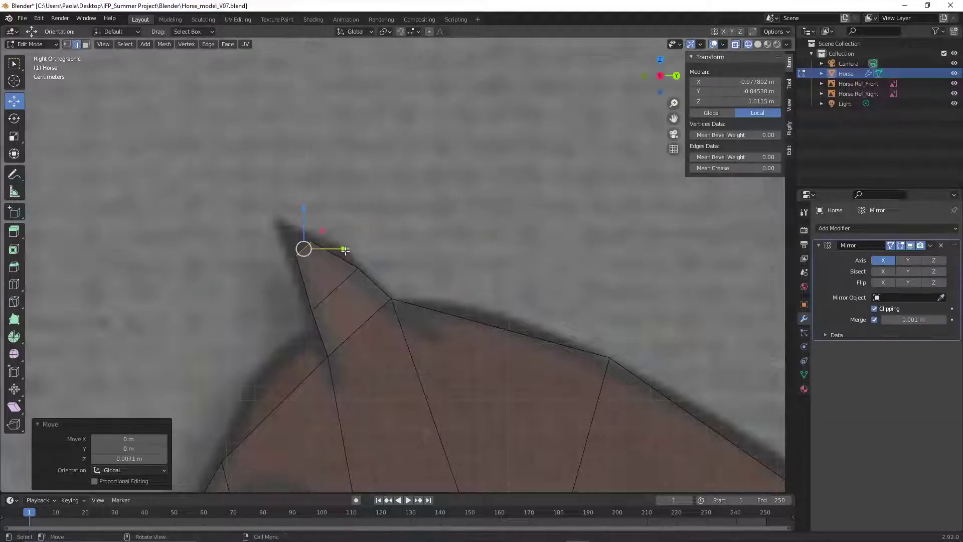
pyautogui.press('s')
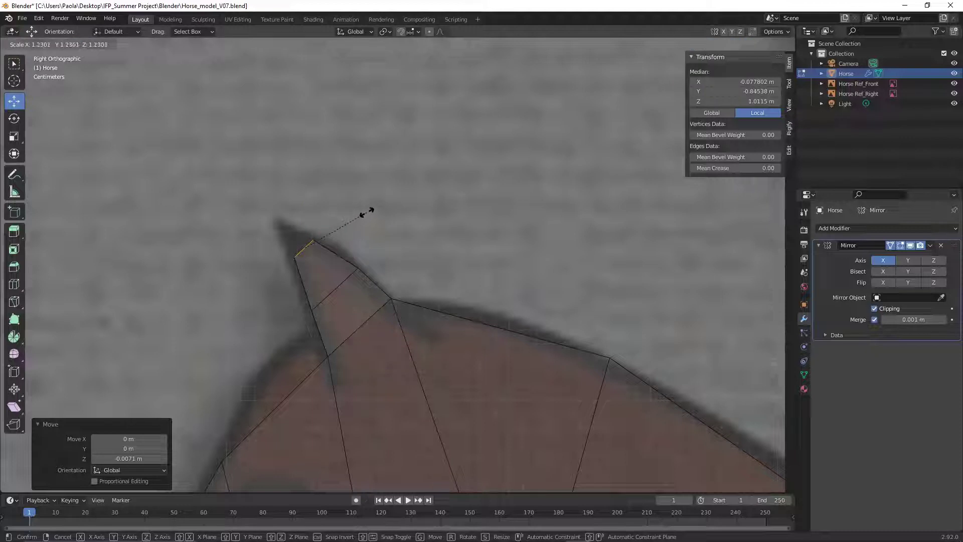
pyautogui.click(366, 212)
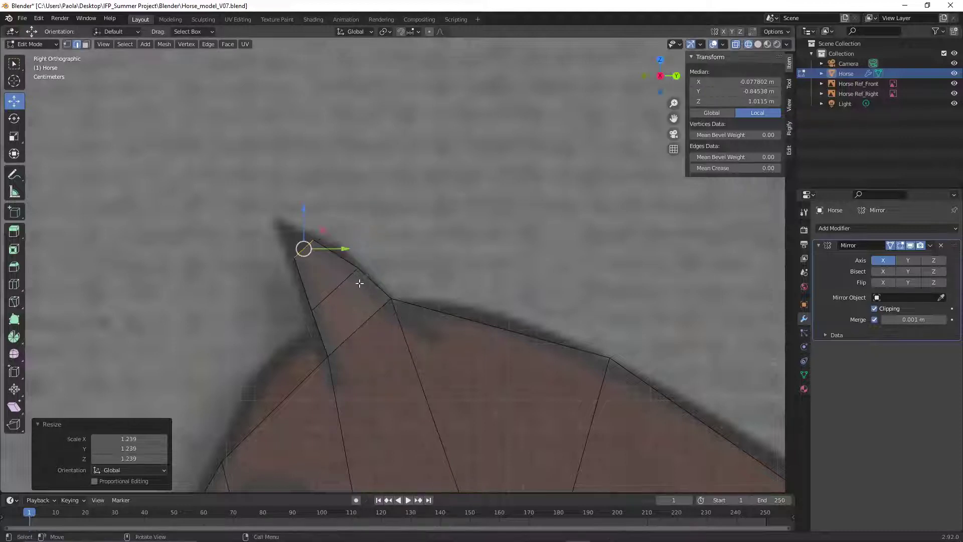
# Extrude the ear's top edges about 0.027 m up along Z and shift them about -0.020 m along Y
pyautogui.press('g')
pyautogui.press('z')
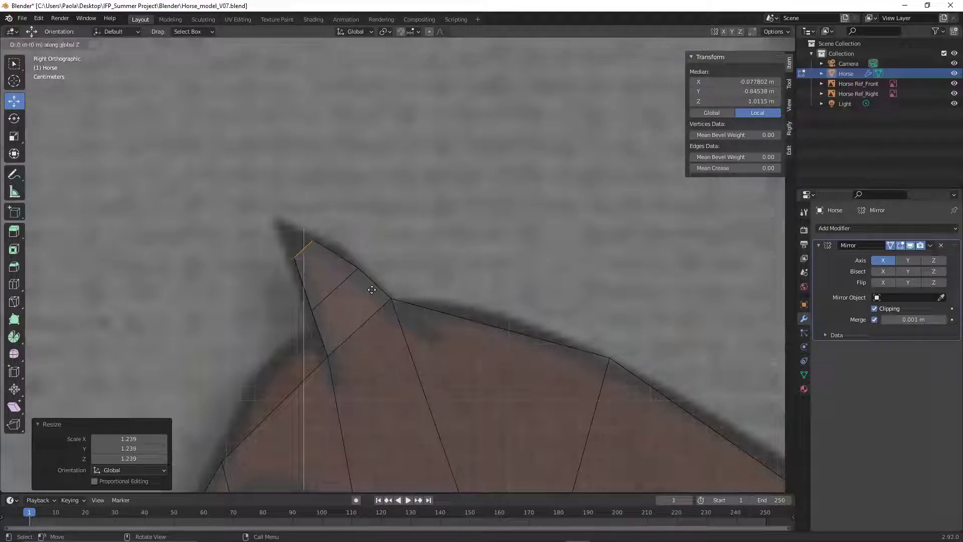
pyautogui.press('Escape')
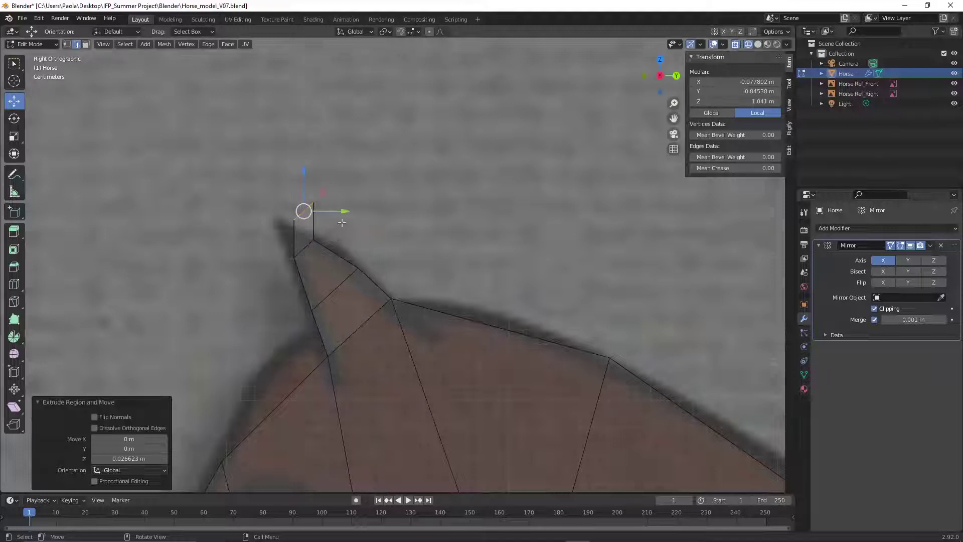
pyautogui.press('g')
pyautogui.press('y')
pyautogui.click(290, 179)
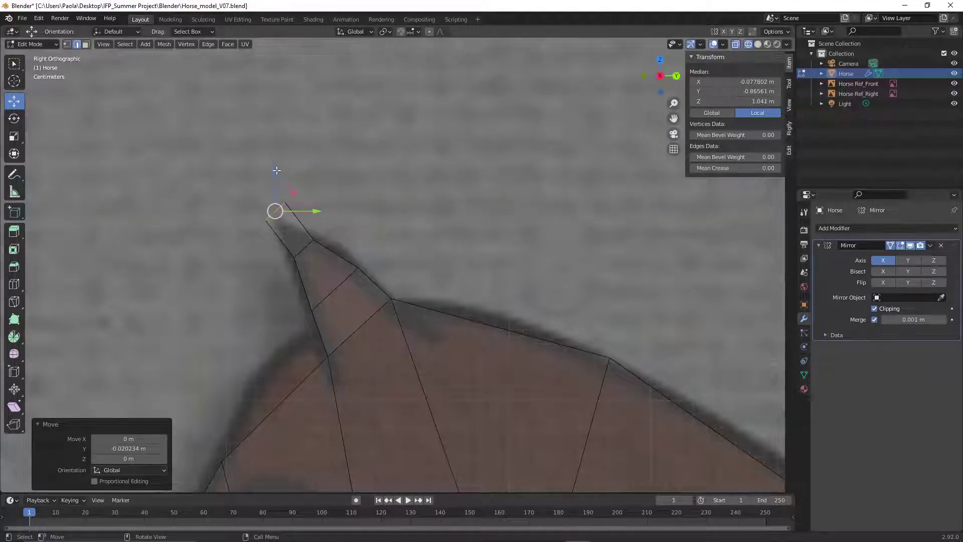
# Fit the ear tip to the side reference: lower it about 0.011 m, scale it to 0.280 and move it about 0.002 m along Y
pyautogui.press('g')
pyautogui.press('z')
pyautogui.click(286, 187)
pyautogui.press('s')
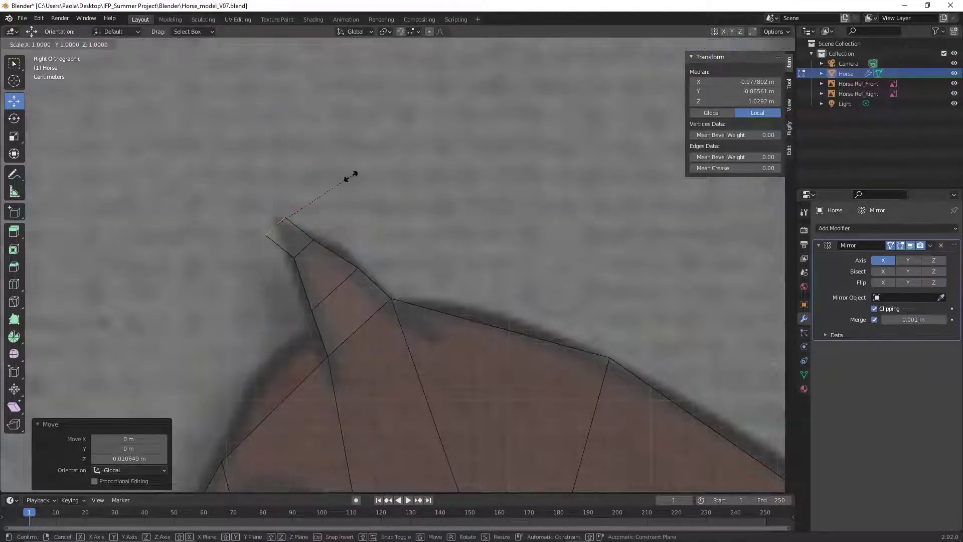
pyautogui.click(294, 213)
pyautogui.press('g')
pyautogui.press('y')
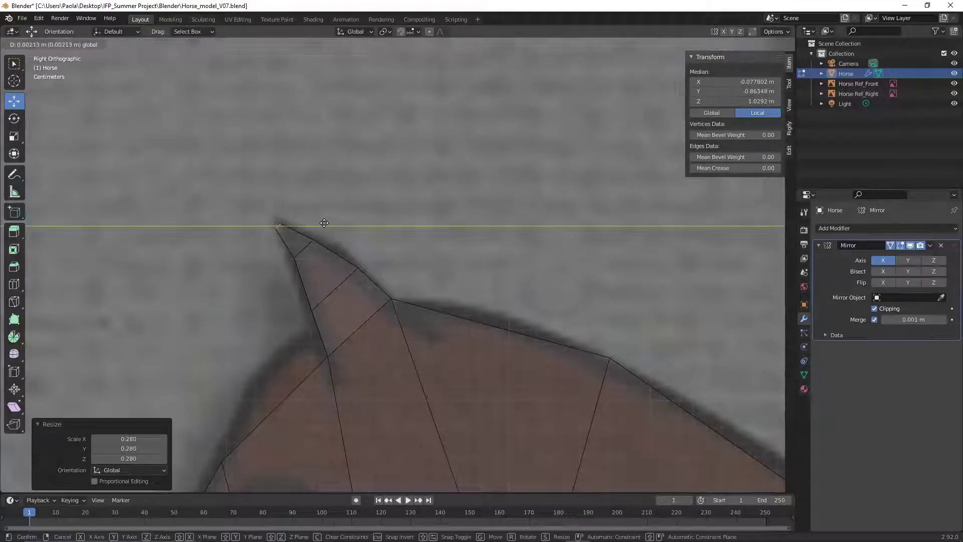
pyautogui.click(321, 225)
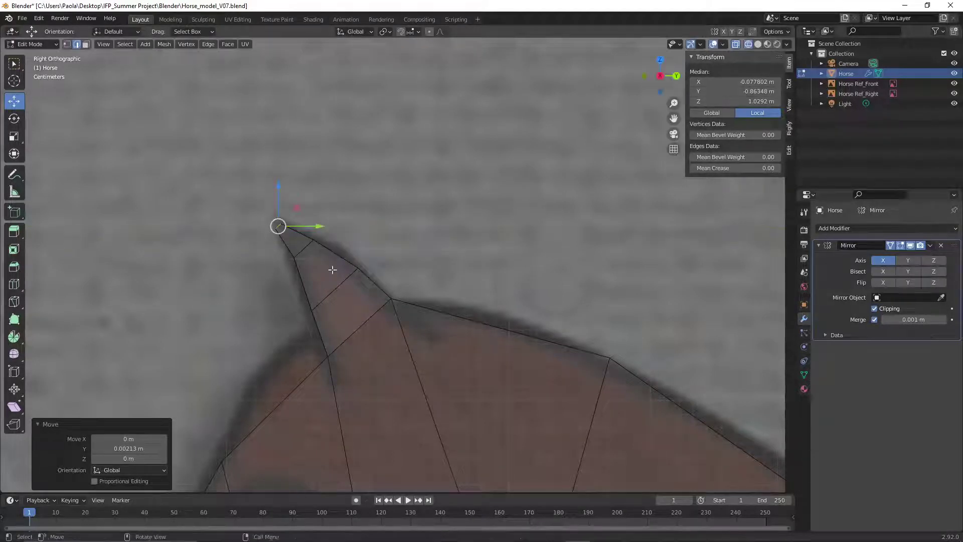
# Fill the open tip of the ear with a face in solid shading and clear the selection
pyautogui.click(758, 46)
pyautogui.moveTo(473, 182)
pyautogui.mouseDown(button='middle')
pyautogui.moveTo(380, 227)
pyautogui.moveTo(479, 254)
pyautogui.mouseUp(button='middle')
pyautogui.scroll(4, 399, 271)
pyautogui.scroll(-1, 404, 293)
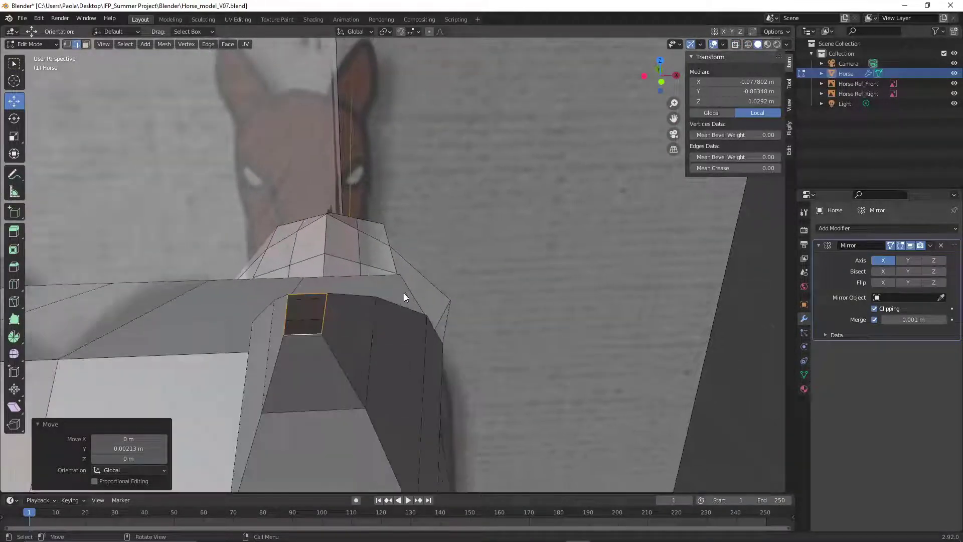
pyautogui.keyDown('shift'); pyautogui.moveTo(404, 293); pyautogui.dragTo(467, 236, button='middle'); pyautogui.keyUp('shift')
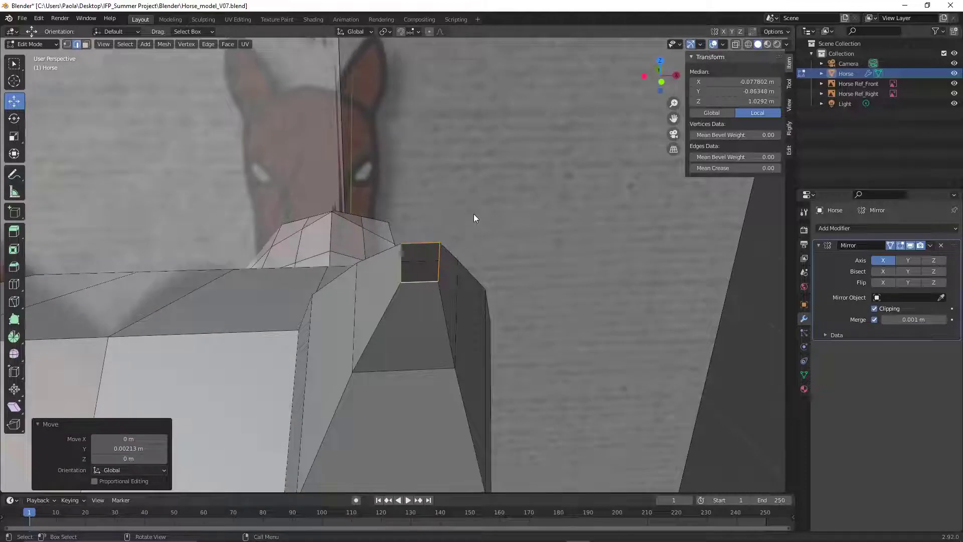
pyautogui.press('f')
pyautogui.hotkey('alt', 'a')
pyautogui.scroll(-3, 524, 229)
pyautogui.moveTo(524, 225); pyautogui.dragTo(398, 301, button='middle')
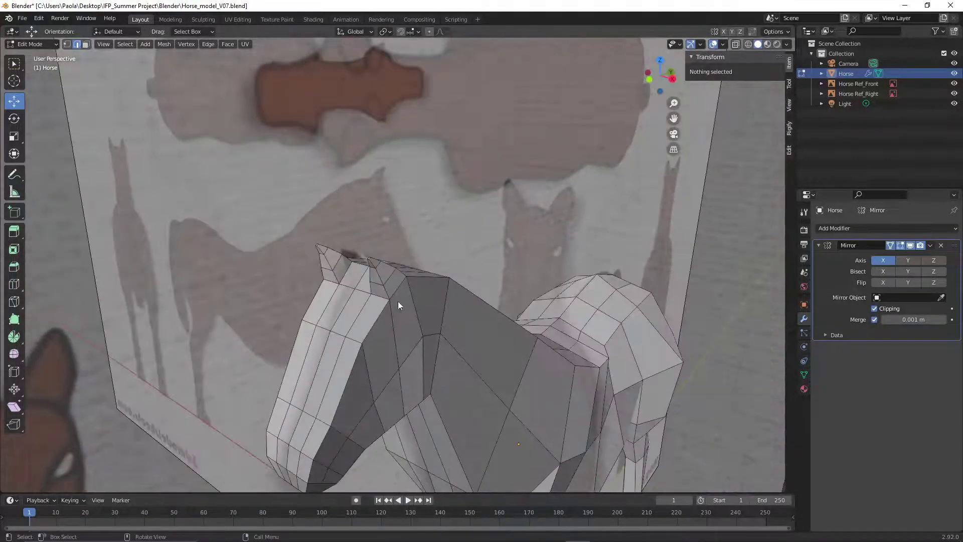
pyautogui.moveTo(447, 370); pyautogui.dragTo(414, 339, button='middle')
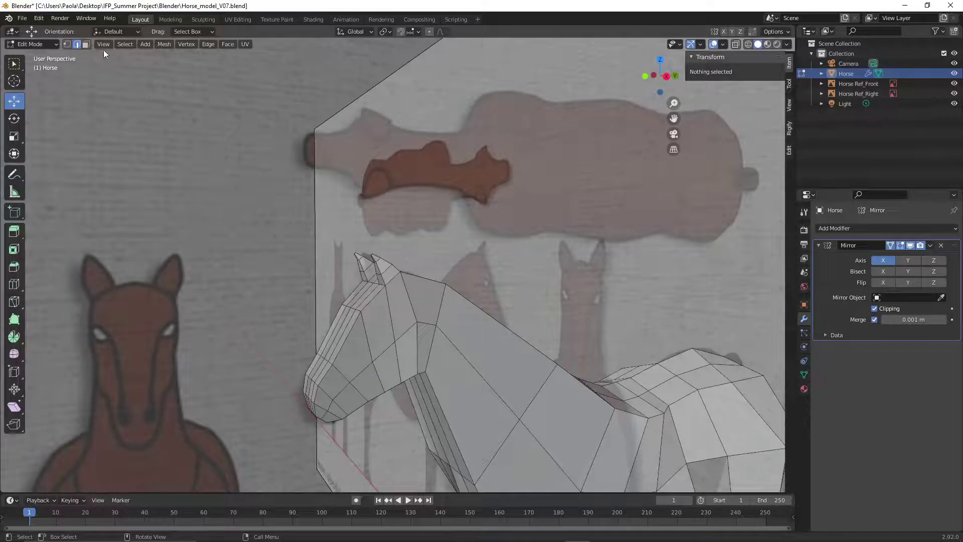
# In face selection mode, find the eye in the right wireframe view and select the head face covering it in solid shading
pyautogui.click(86, 44)
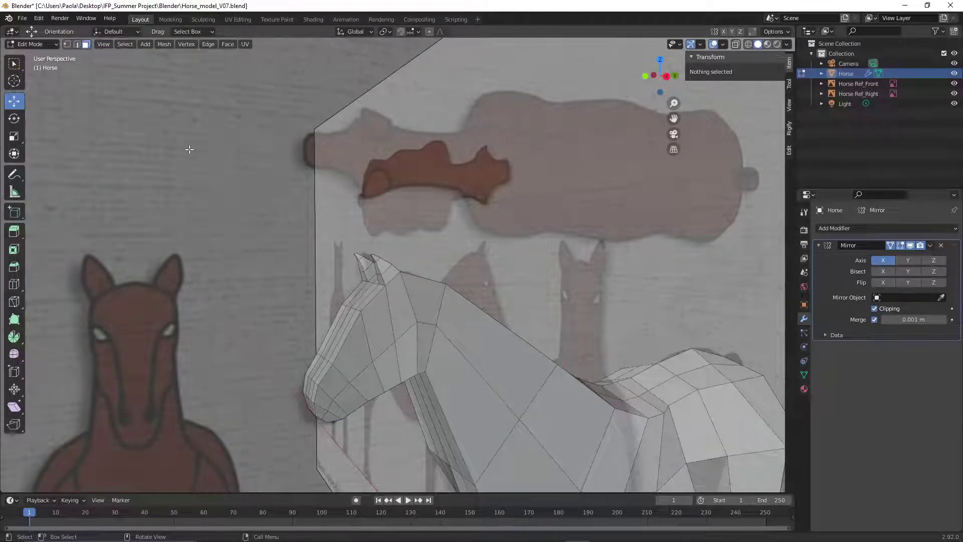
pyautogui.click(748, 45)
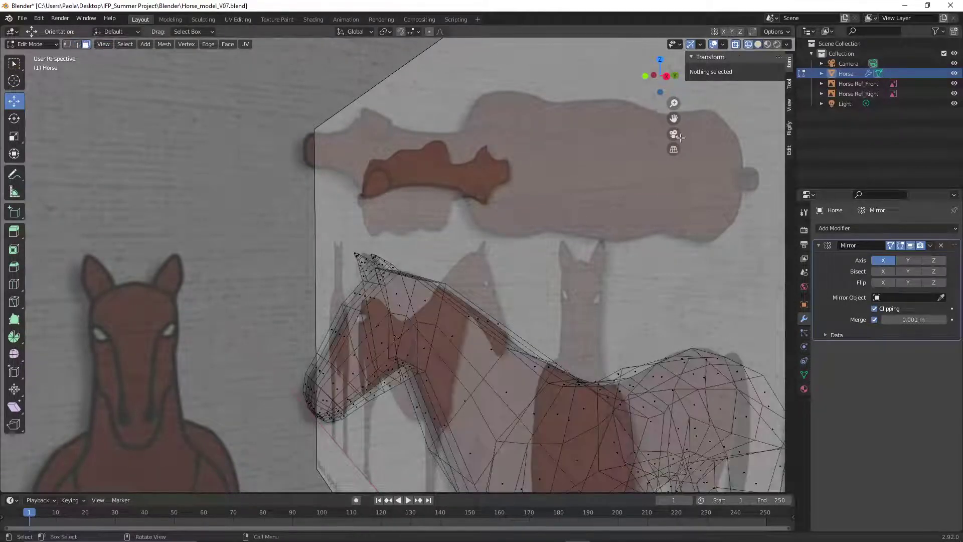
pyautogui.click(108, 45)
pyautogui.moveTo(163, 159)
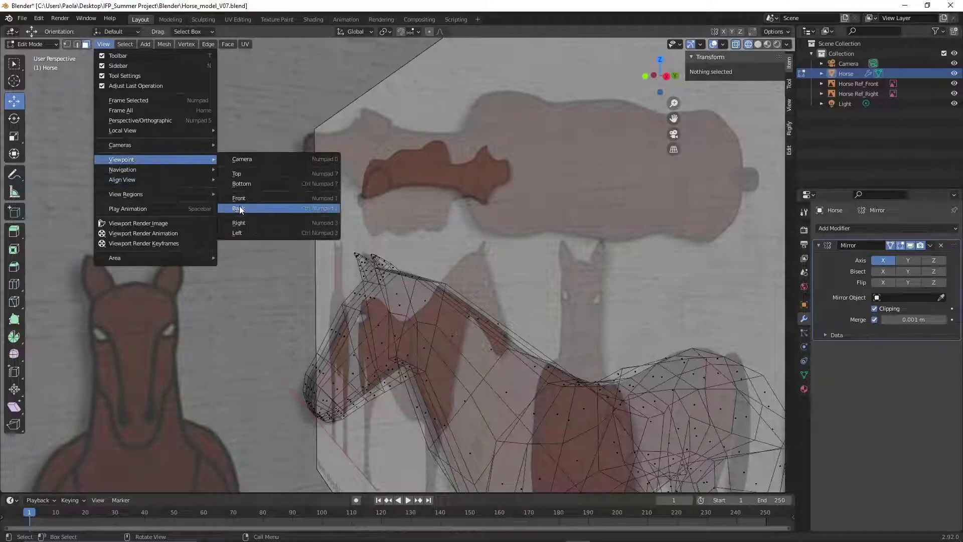
pyautogui.click(254, 221)
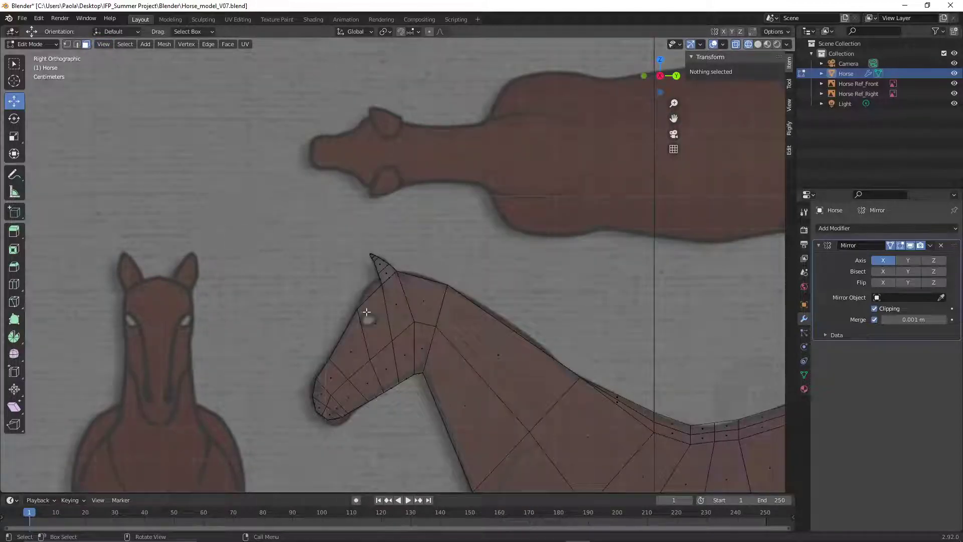
pyautogui.scroll(8, 395, 347)
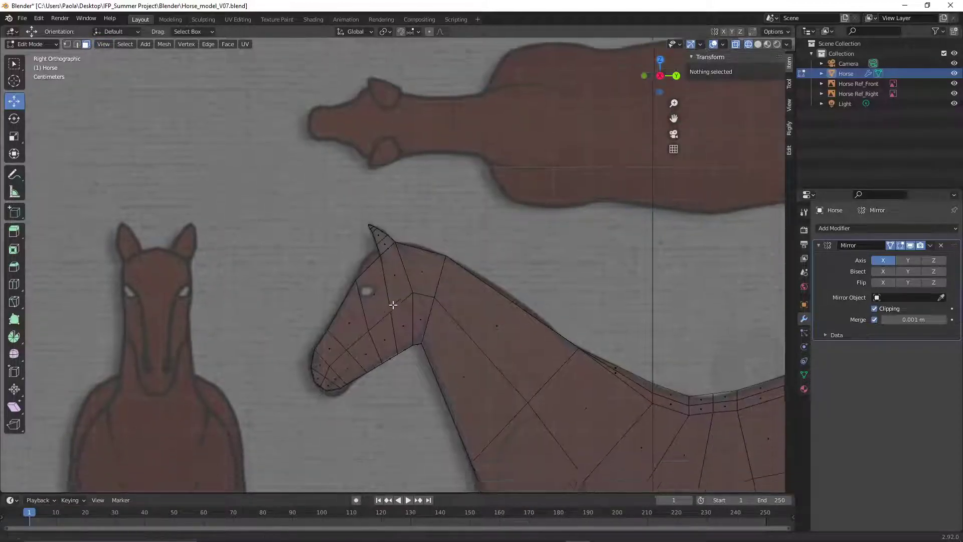
pyautogui.keyDown('shift'); pyautogui.moveTo(324, 262); pyautogui.dragTo(415, 273, button='middle'); pyautogui.keyUp('shift')
pyautogui.scroll(1, 404, 258)
pyautogui.scroll(-1, 414, 274)
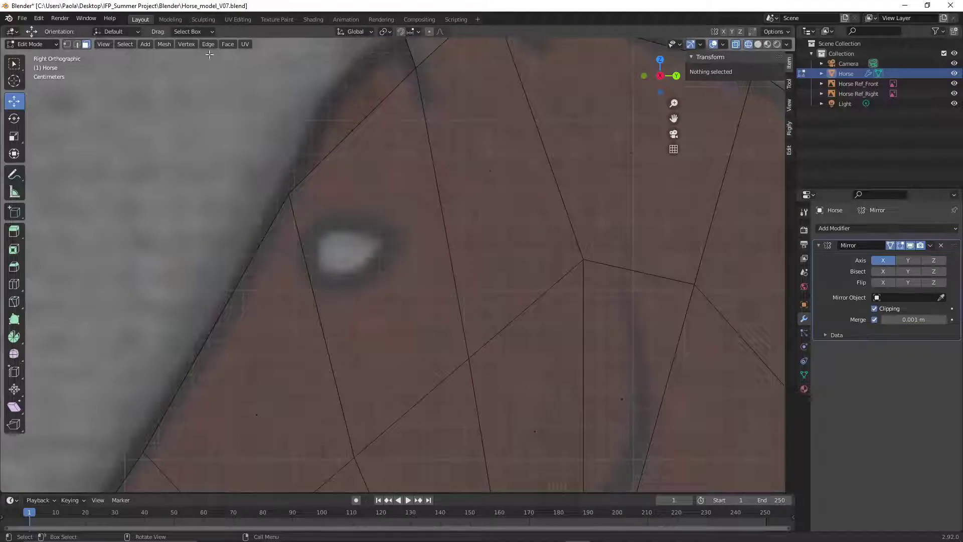
pyautogui.click(758, 45)
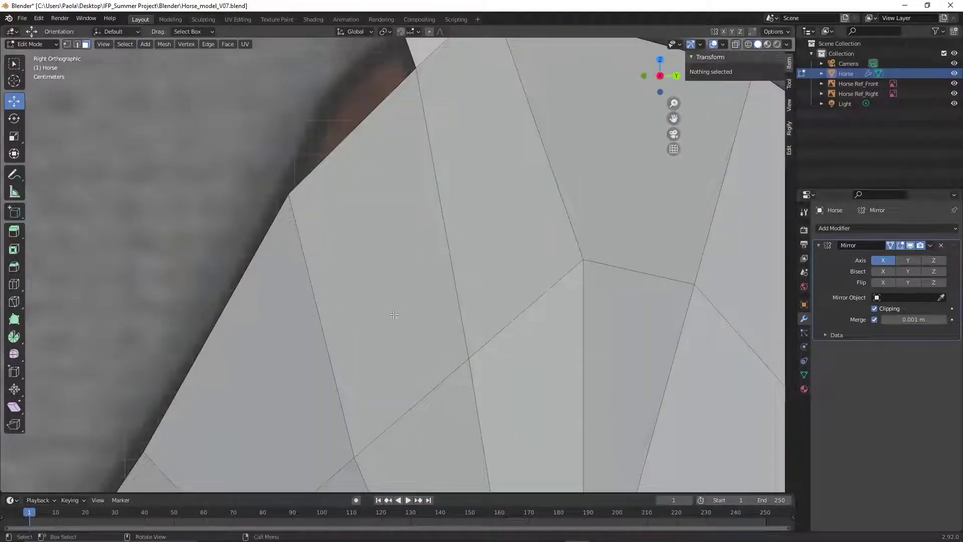
pyautogui.click(379, 241)
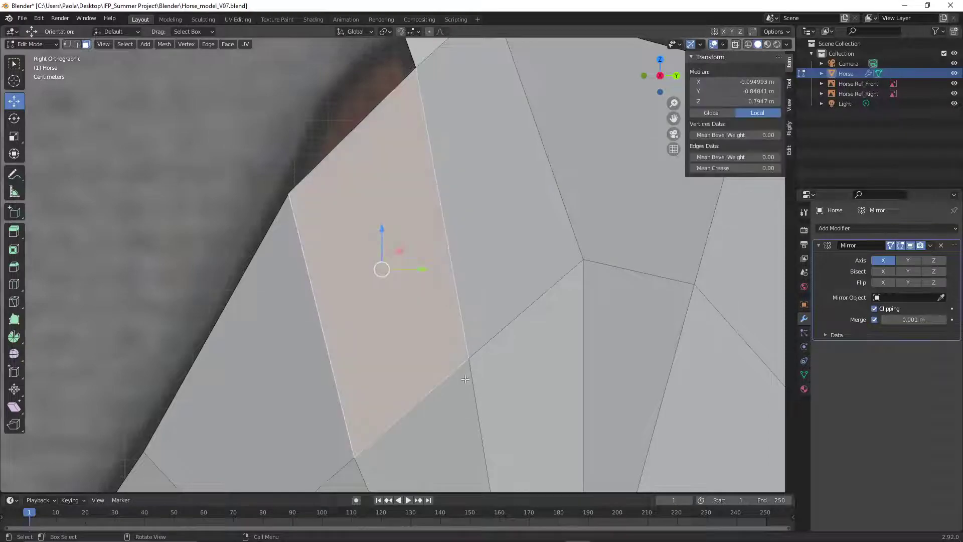
# Extrude the selected head face in place in the right wireframe view and scale the new face to 0.405
pyautogui.moveTo(466, 379); pyautogui.dragTo(408, 300, button='middle')
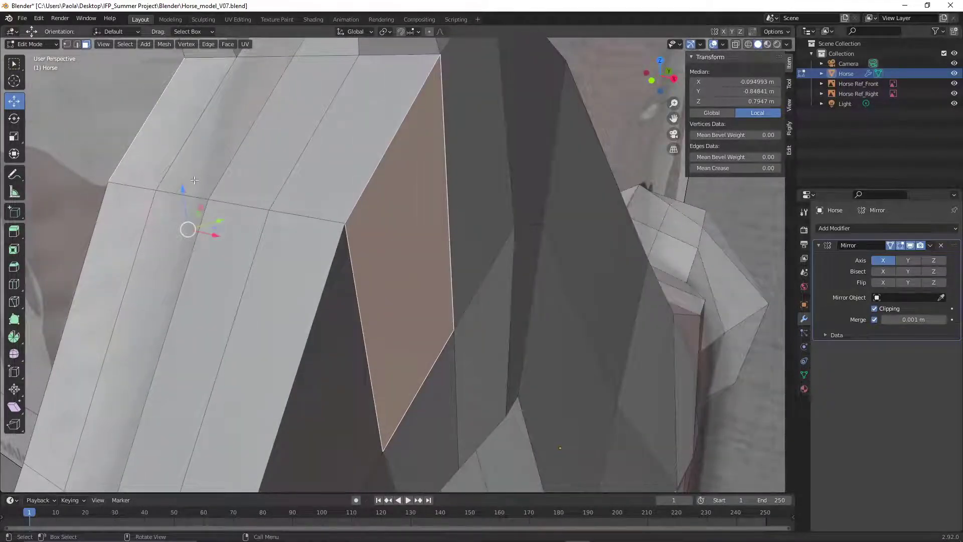
pyautogui.click(105, 44)
pyautogui.moveTo(161, 160)
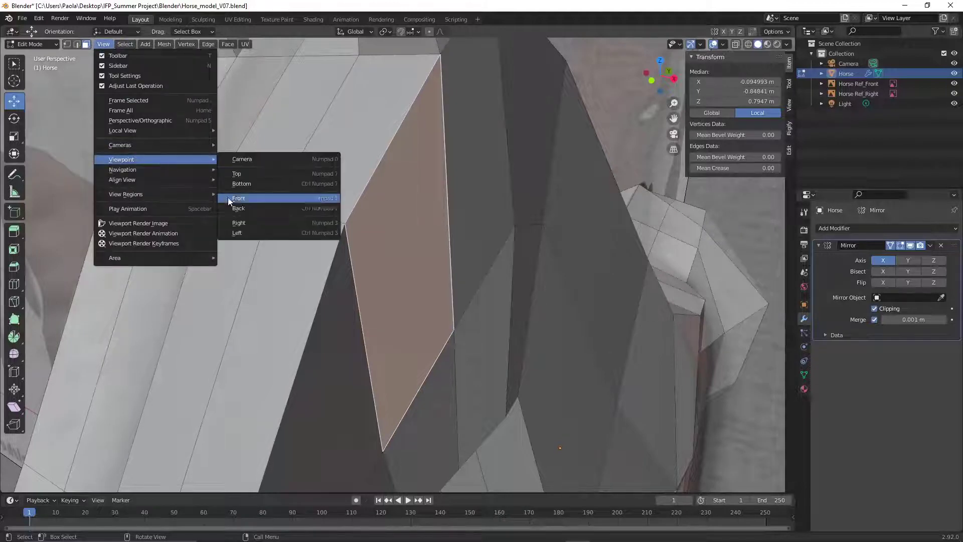
pyautogui.click(254, 221)
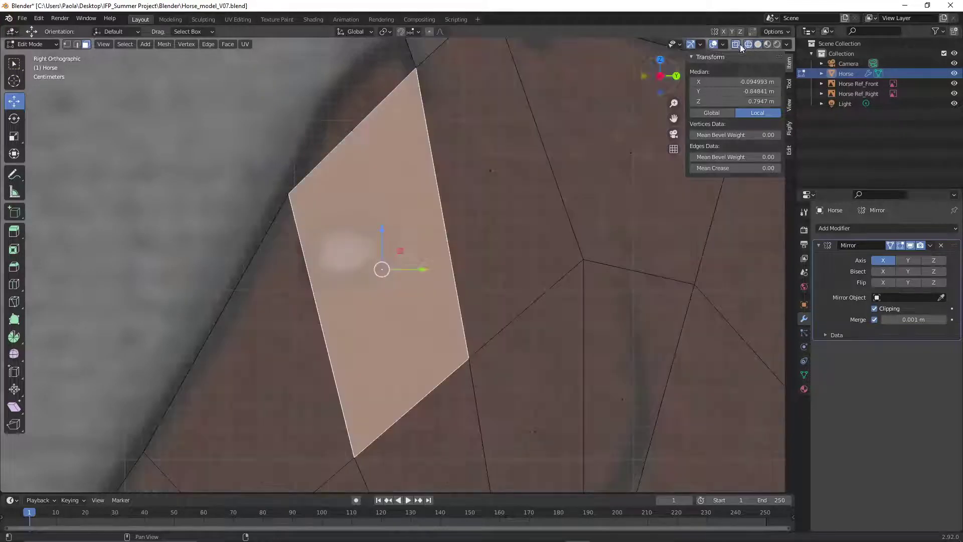
pyautogui.click(736, 44)
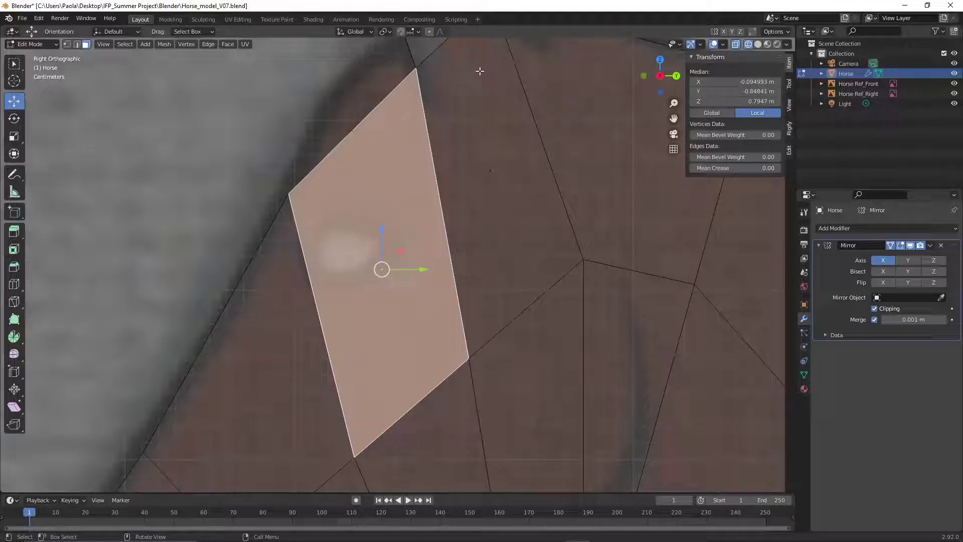
pyautogui.press('e')
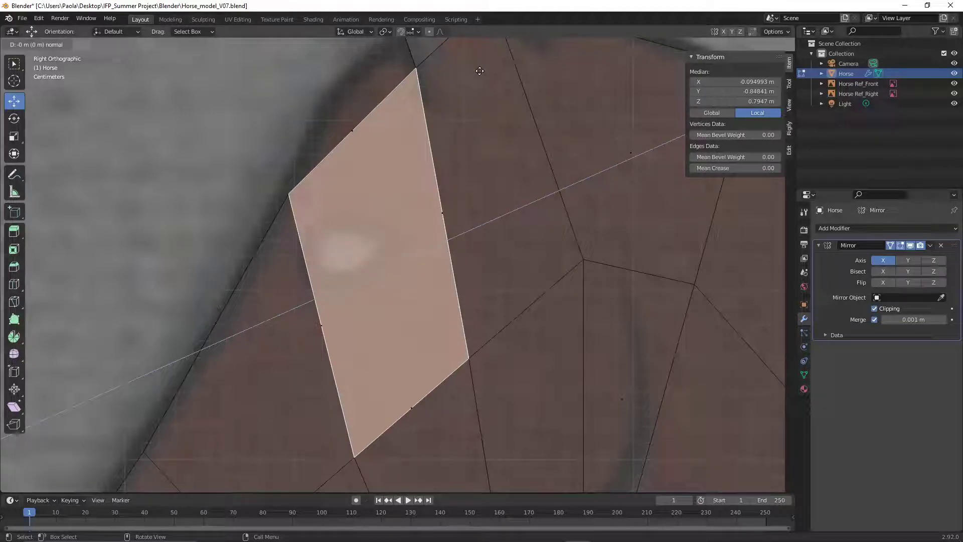
pyautogui.click(479, 70)
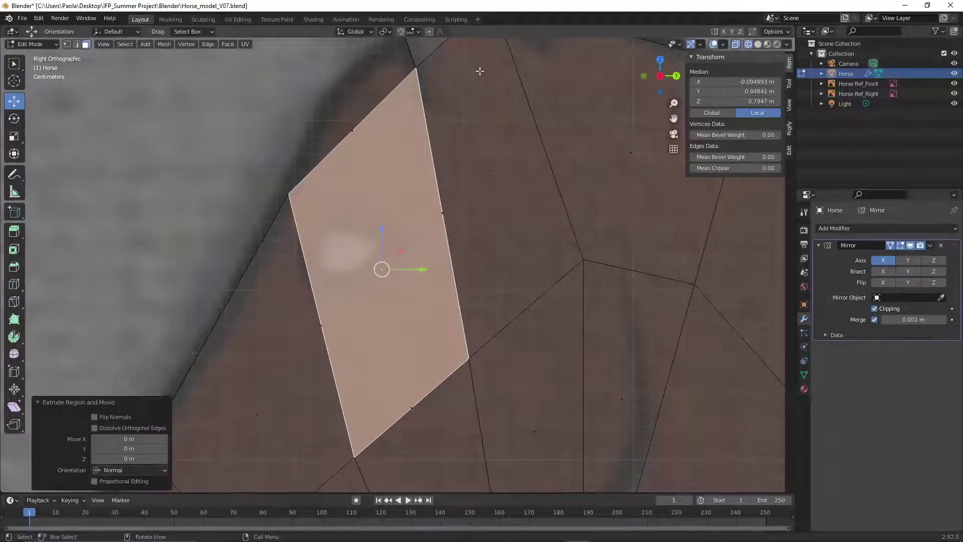
pyautogui.press('s')
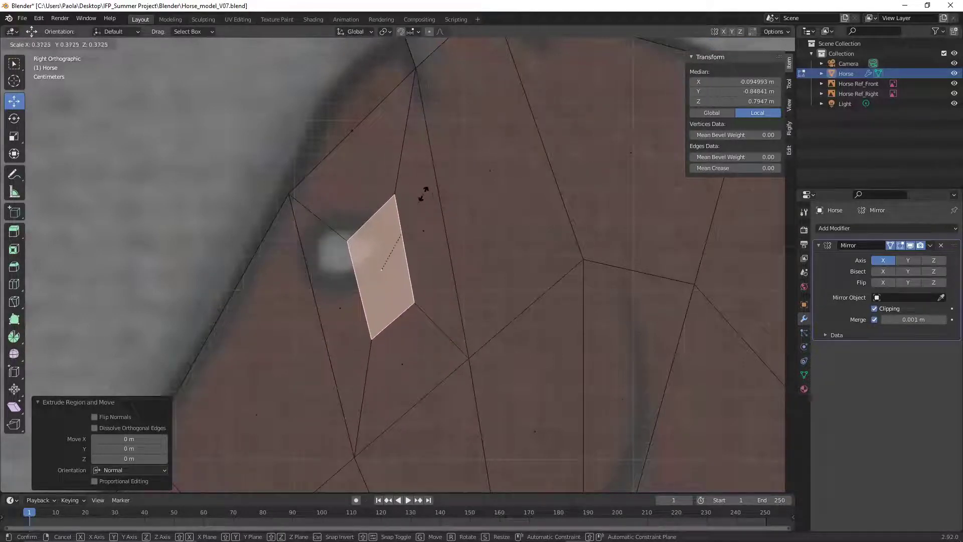
pyautogui.click(429, 189)
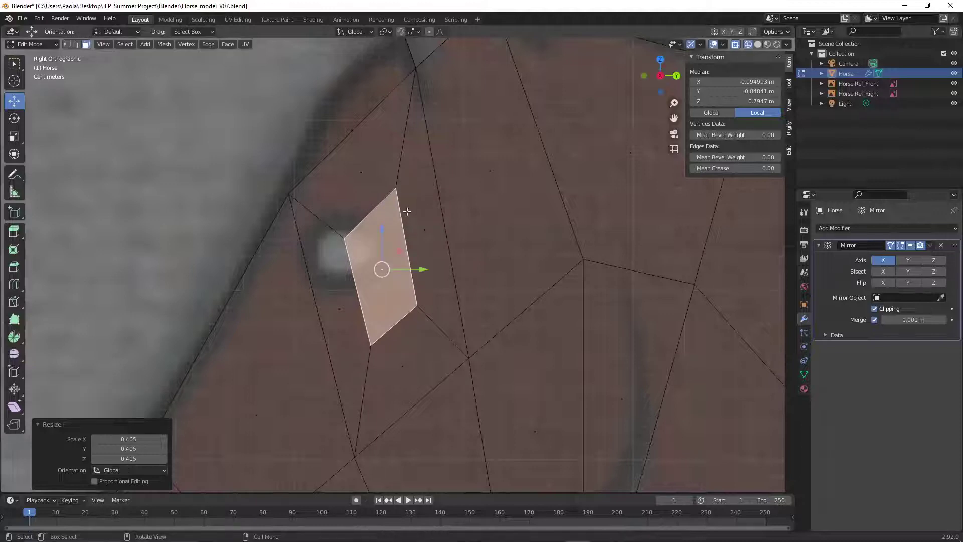
# Move the two upper vertices of the small inner face to the upper corners of the eye in the side reference
pyautogui.click(66, 46)
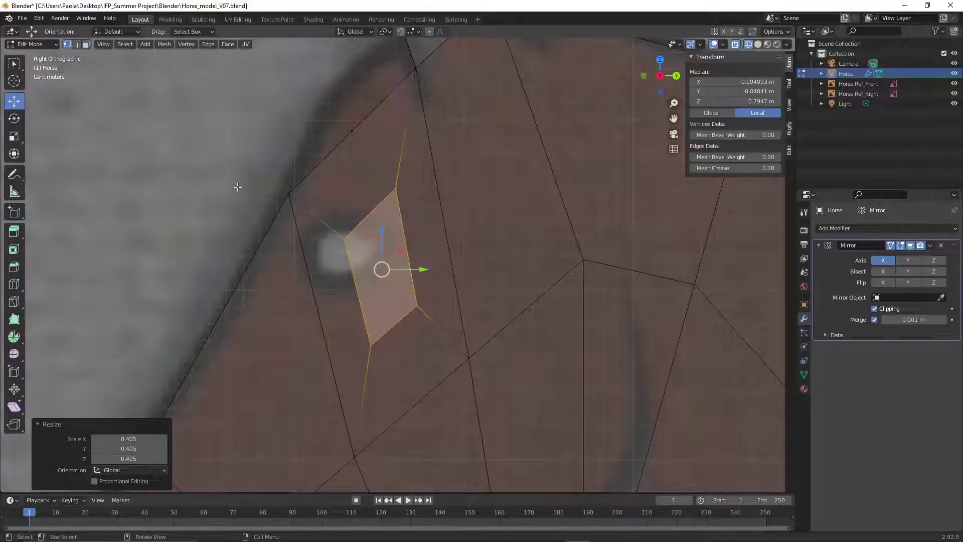
pyautogui.click(346, 236)
pyautogui.moveTo(387, 242); pyautogui.dragTo(317, 188)
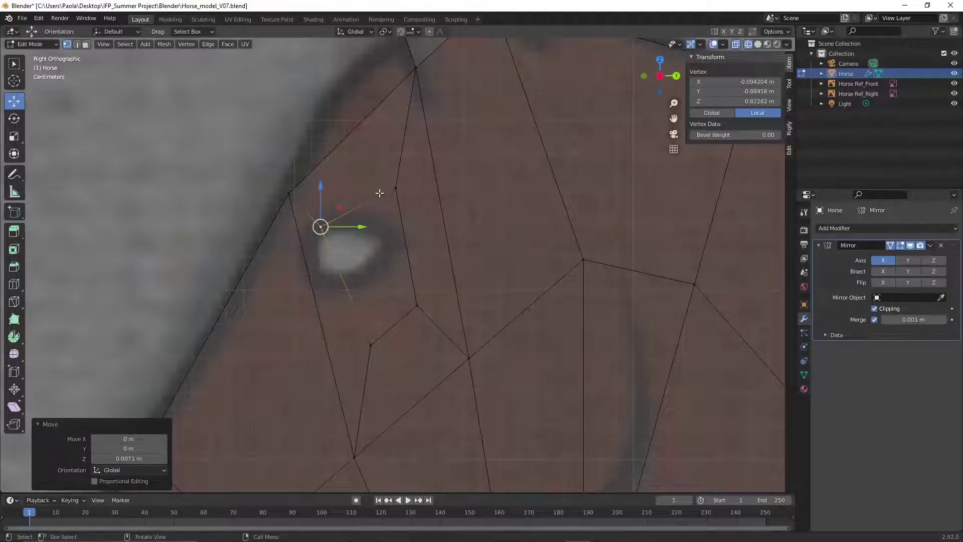
pyautogui.click(396, 187)
pyautogui.moveTo(399, 151); pyautogui.dragTo(399, 180)
pyautogui.moveTo(438, 216); pyautogui.dragTo(449, 222)
pyautogui.moveTo(403, 174); pyautogui.dragTo(404, 196)
# Move the two lower vertices of the small inner face up to the eye's lower outline and clear the selection
pyautogui.click(418, 304)
pyautogui.moveTo(454, 304); pyautogui.dragTo(447, 305)
pyautogui.moveTo(410, 273); pyautogui.dragTo(409, 250)
pyautogui.click(371, 345)
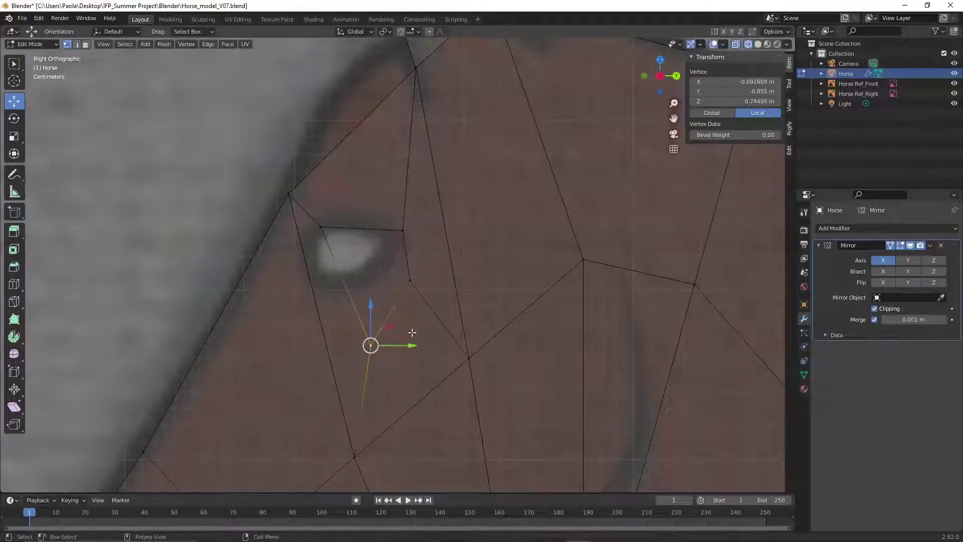
pyautogui.moveTo(410, 344); pyautogui.dragTo(397, 345)
pyautogui.moveTo(358, 303); pyautogui.dragTo(357, 261)
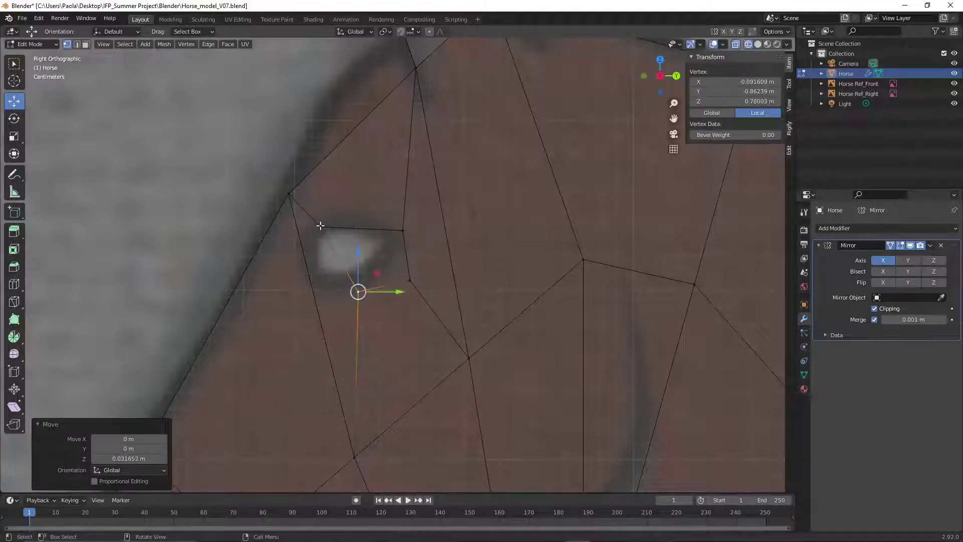
pyautogui.click(320, 226)
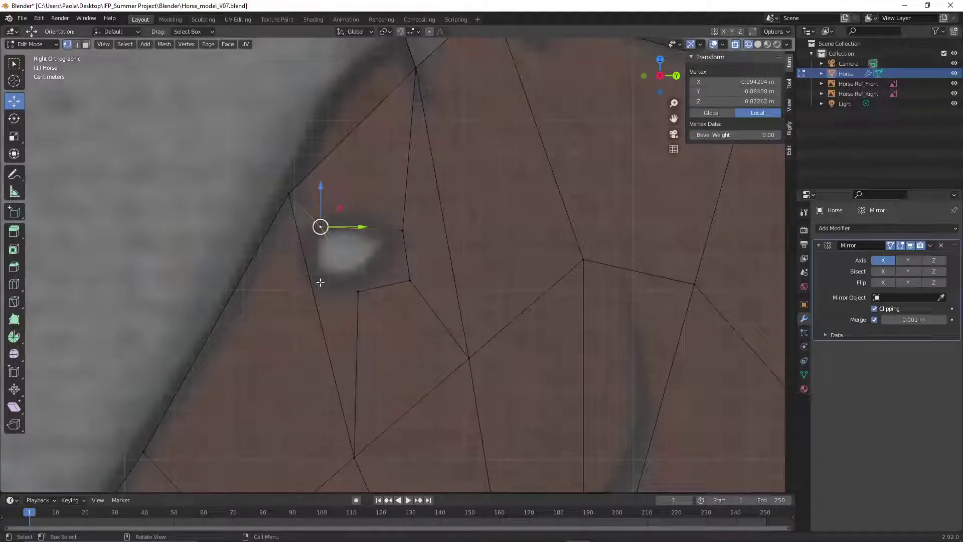
pyautogui.click(163, 262)
# Shift the head vertex below the eye towards the front of the face and slightly down, then deselect it
pyautogui.scroll(-1, 166, 263)
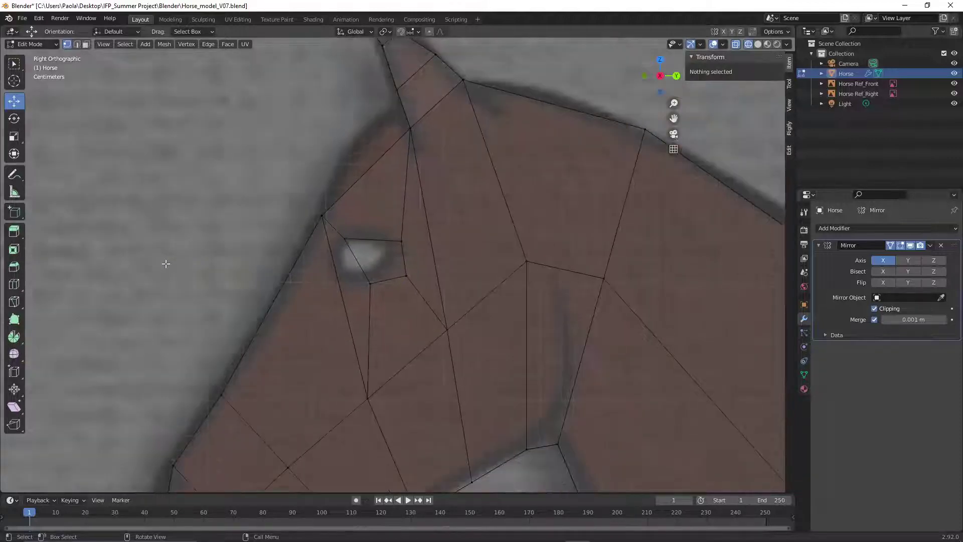
pyautogui.scroll(1, 165, 263)
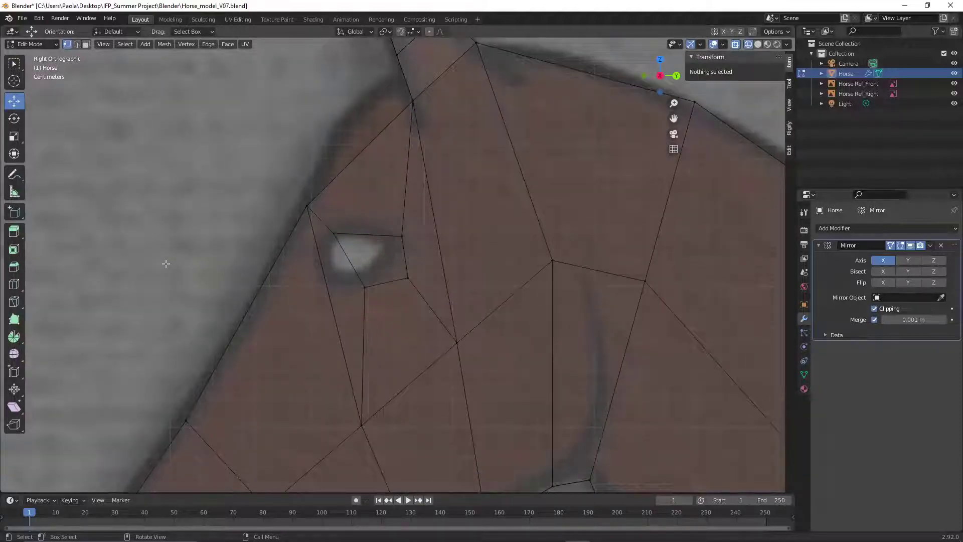
pyautogui.scroll(-2, 194, 280)
pyautogui.scroll(2, 193, 280)
pyautogui.click(362, 424)
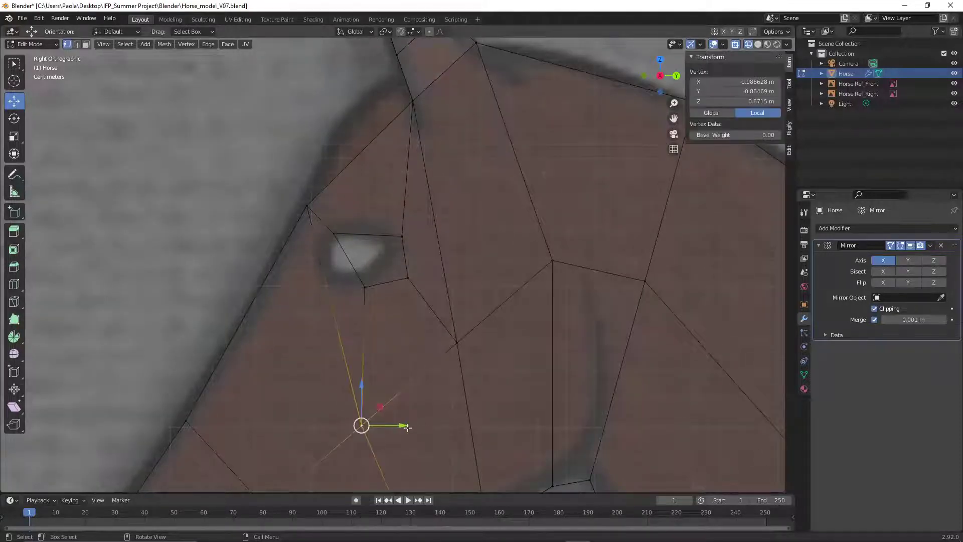
pyautogui.moveTo(399, 423); pyautogui.dragTo(375, 424)
pyautogui.moveTo(338, 385); pyautogui.dragTo(338, 396)
pyautogui.click(198, 307)
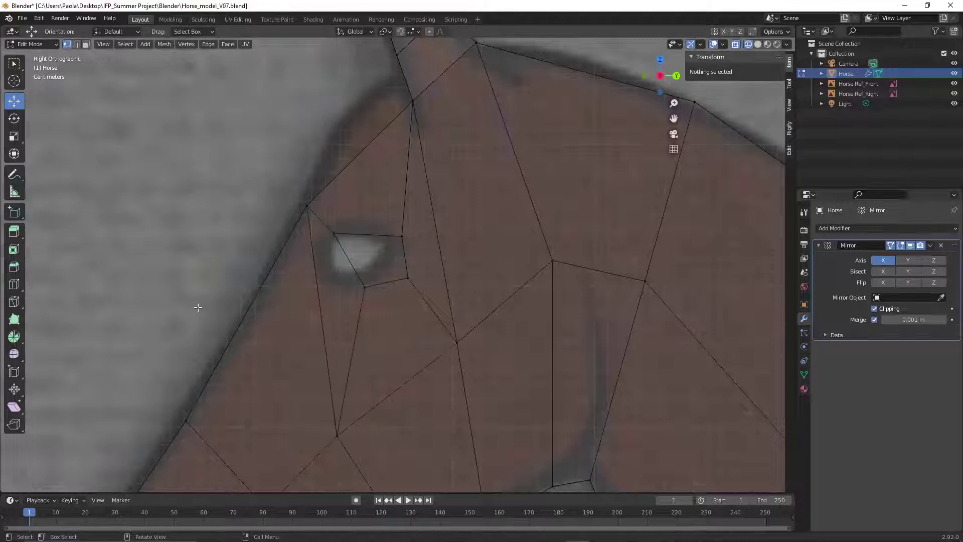
pyautogui.click(305, 205)
pyautogui.press('g')
pyautogui.press('y')
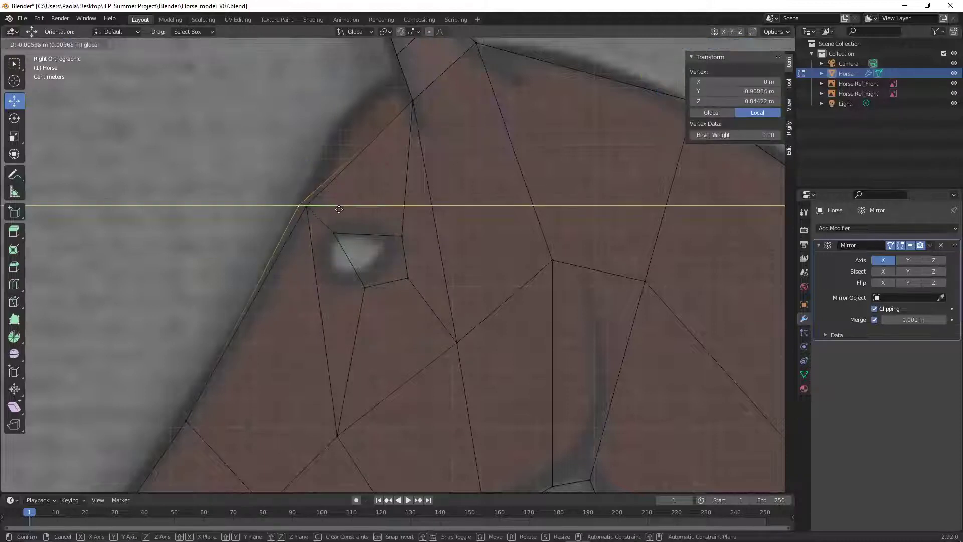
pyautogui.click(336, 211)
pyautogui.hotkey('ctrl', 'z')
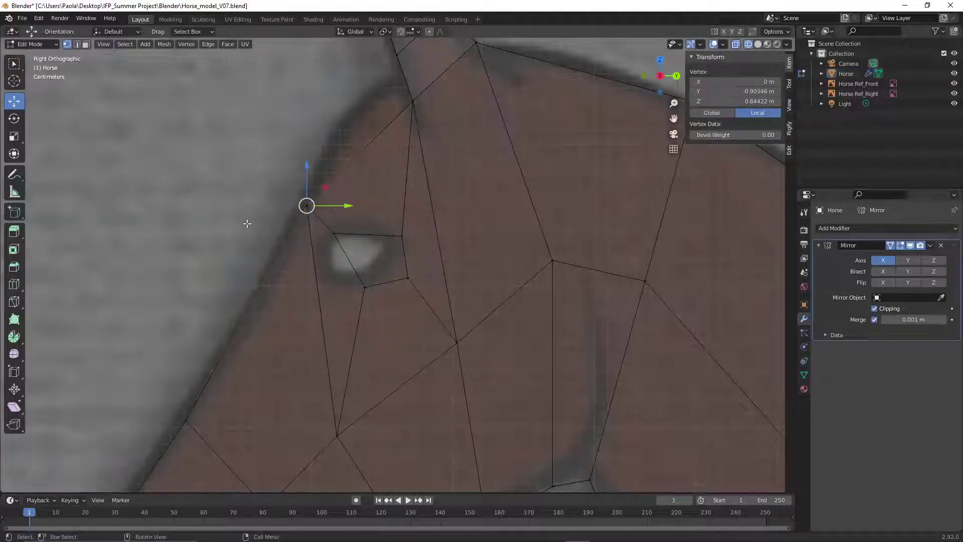
pyautogui.click(195, 227)
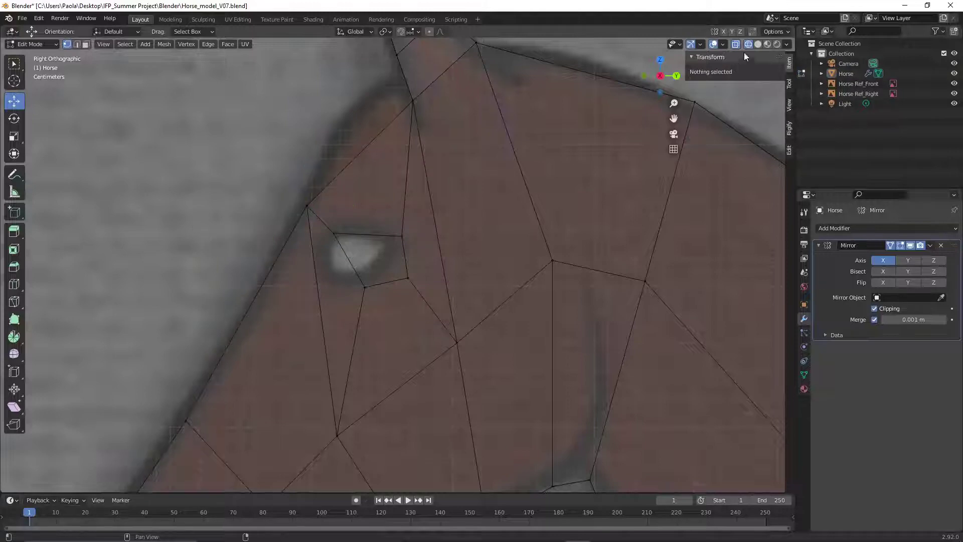
# Move the outer brow vertex in front of the eye down and slightly forward in the right wireframe view, then deselect it
pyautogui.click(758, 44)
pyautogui.moveTo(162, 238); pyautogui.dragTo(282, 257, button='middle')
pyautogui.click(313, 223)
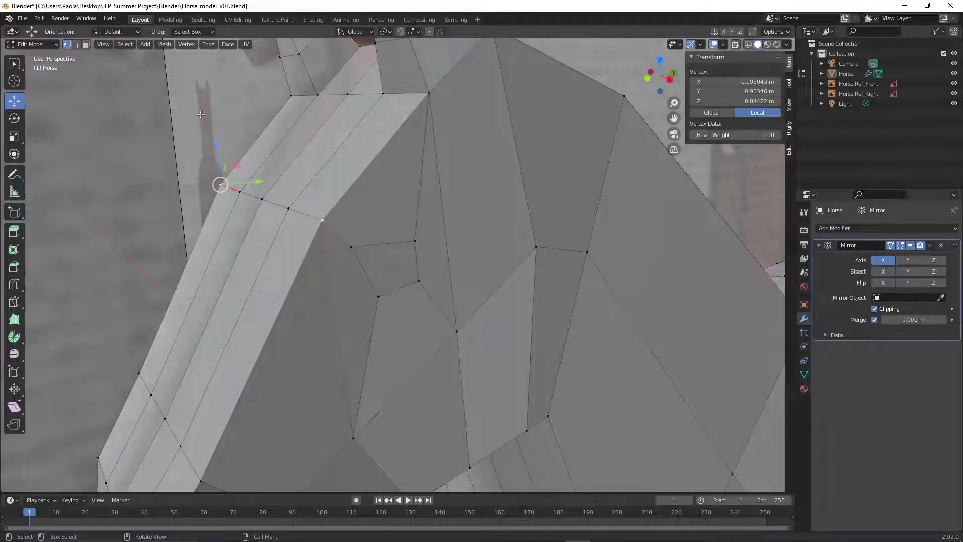
pyautogui.click(103, 45)
pyautogui.moveTo(152, 159)
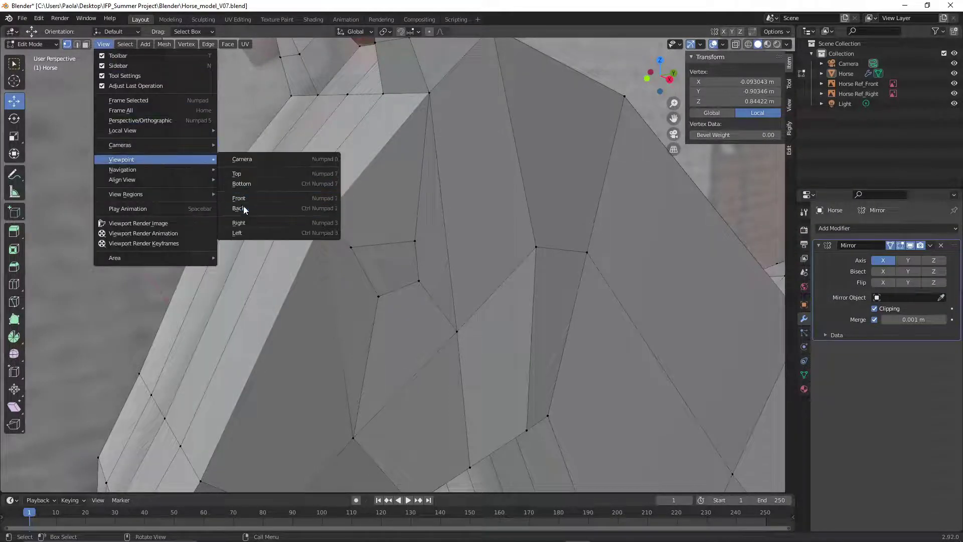
pyautogui.click(248, 222)
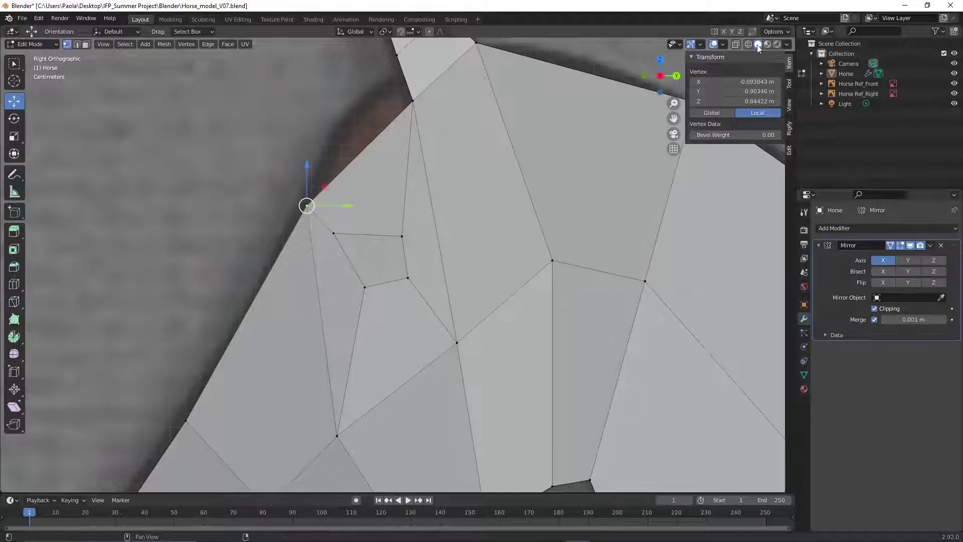
pyautogui.click(736, 44)
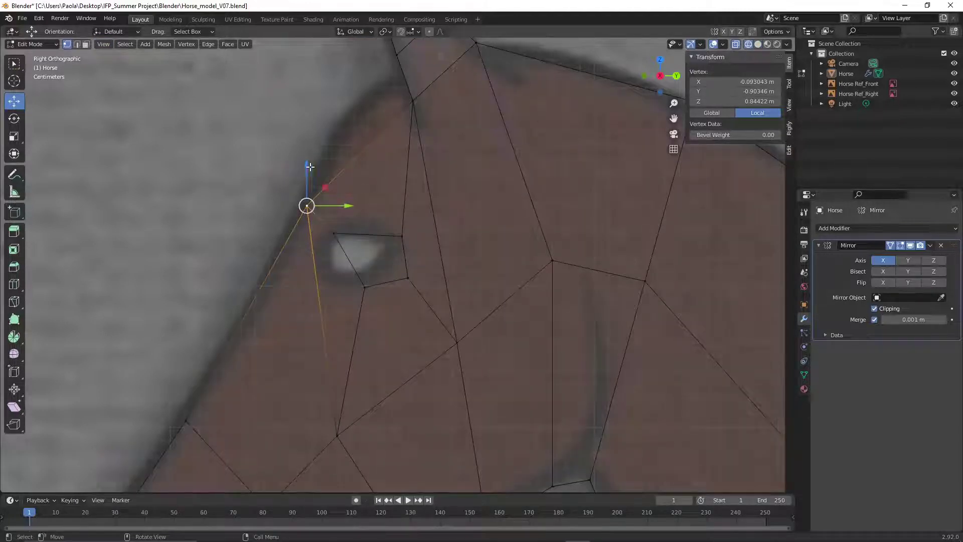
pyautogui.moveTo(307, 164); pyautogui.dragTo(306, 198)
pyautogui.moveTo(341, 235); pyautogui.dragTo(303, 208)
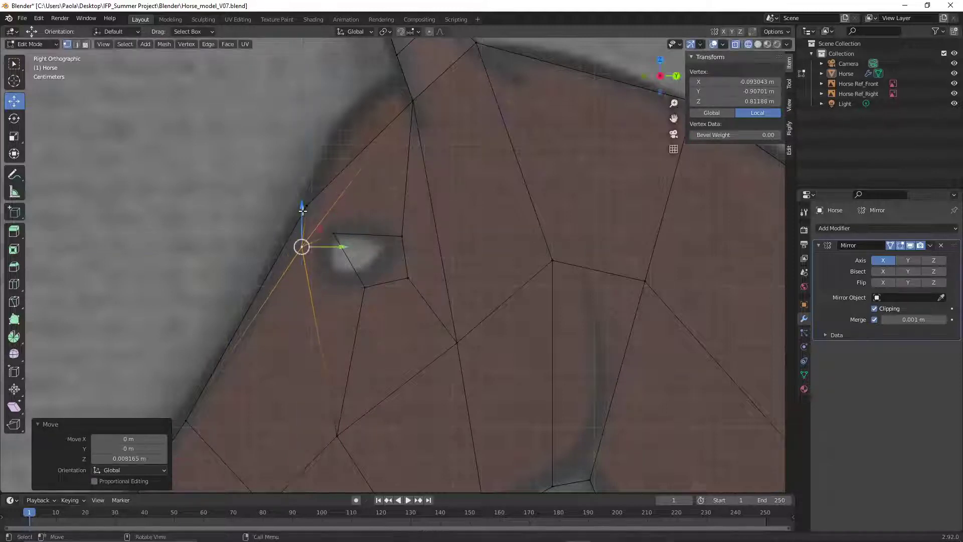
pyautogui.click(239, 212)
# Shift the eye face's upper front vertex forward and fit its upper rear vertex to the eye's upper back corner
pyautogui.click(337, 235)
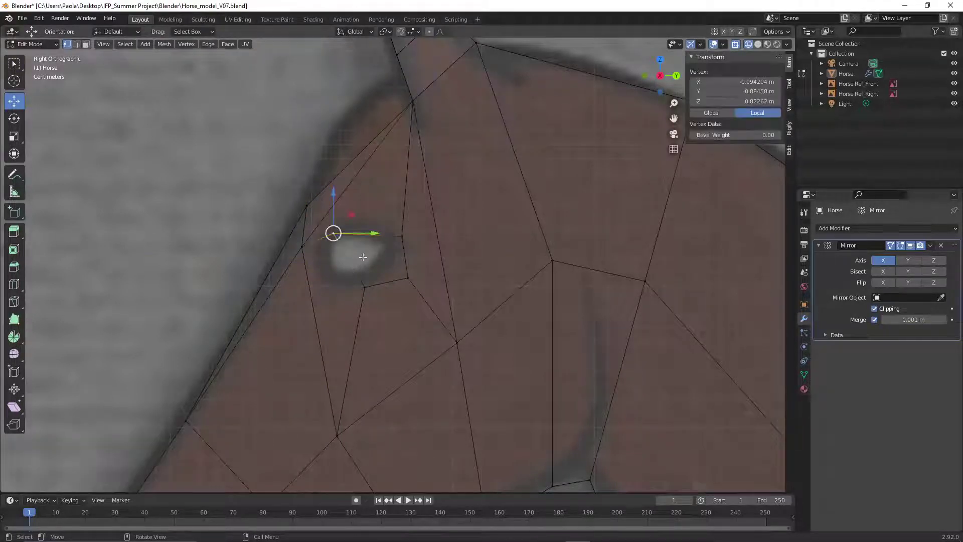
pyautogui.moveTo(375, 233); pyautogui.dragTo(362, 233)
pyautogui.click(403, 233)
pyautogui.moveTo(401, 197); pyautogui.dragTo(401, 178)
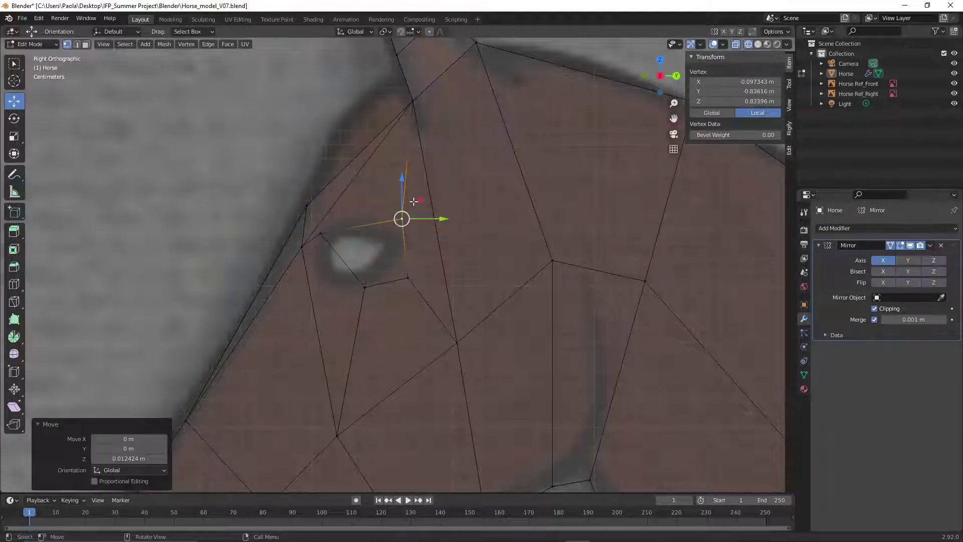
pyautogui.moveTo(438, 214); pyautogui.dragTo(420, 211)
pyautogui.moveTo(384, 176); pyautogui.dragTo(384, 189)
pyautogui.moveTo(424, 230); pyautogui.dragTo(437, 231)
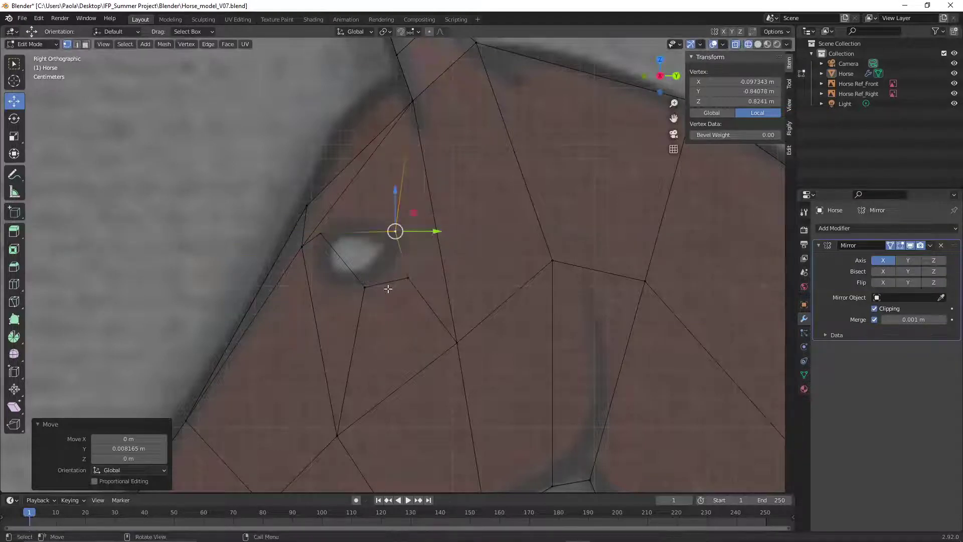
# Move the eye face's lower front vertex forward under the eye's front corner and its lower rear vertex up to the back corner
pyautogui.click(384, 286)
pyautogui.moveTo(407, 287); pyautogui.dragTo(371, 287)
pyautogui.moveTo(331, 246); pyautogui.dragTo(332, 242)
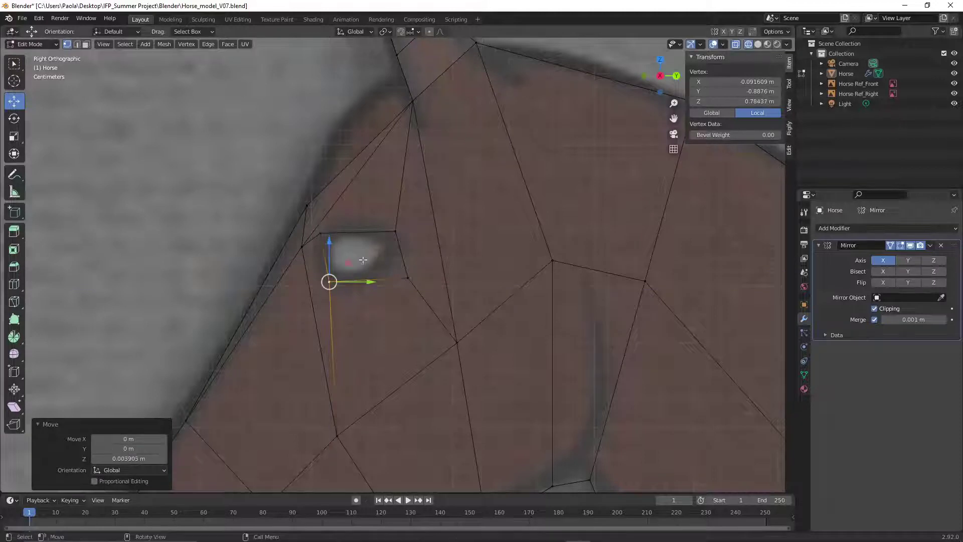
pyautogui.click(407, 276)
pyautogui.moveTo(447, 279); pyautogui.dragTo(432, 279)
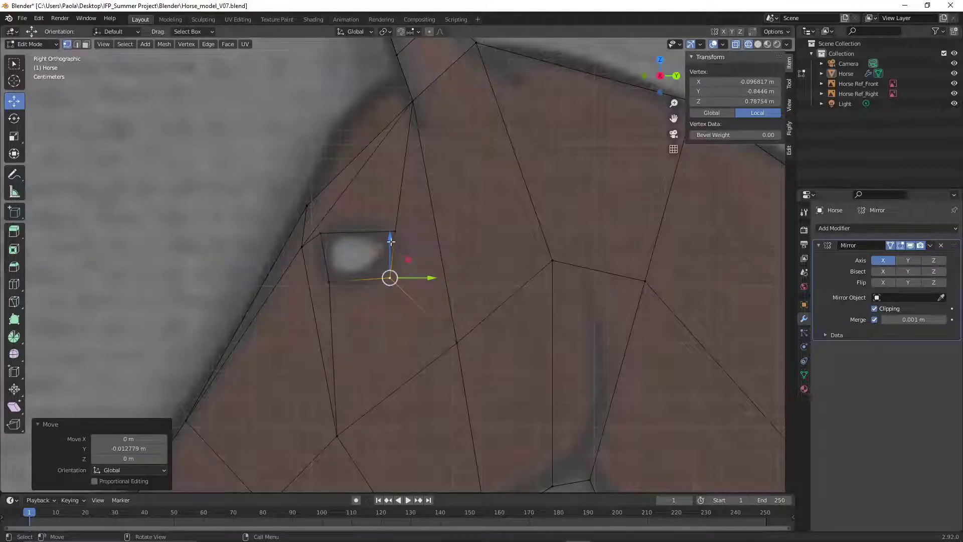
pyautogui.moveTo(390, 241); pyautogui.dragTo(390, 218)
pyautogui.moveTo(428, 256); pyautogui.dragTo(441, 257)
# Lower the two bottom vertices of the eye face so the lower edge slopes below the eye in the reference
pyautogui.click(331, 280)
pyautogui.moveTo(329, 239); pyautogui.dragTo(329, 261)
pyautogui.click(404, 254)
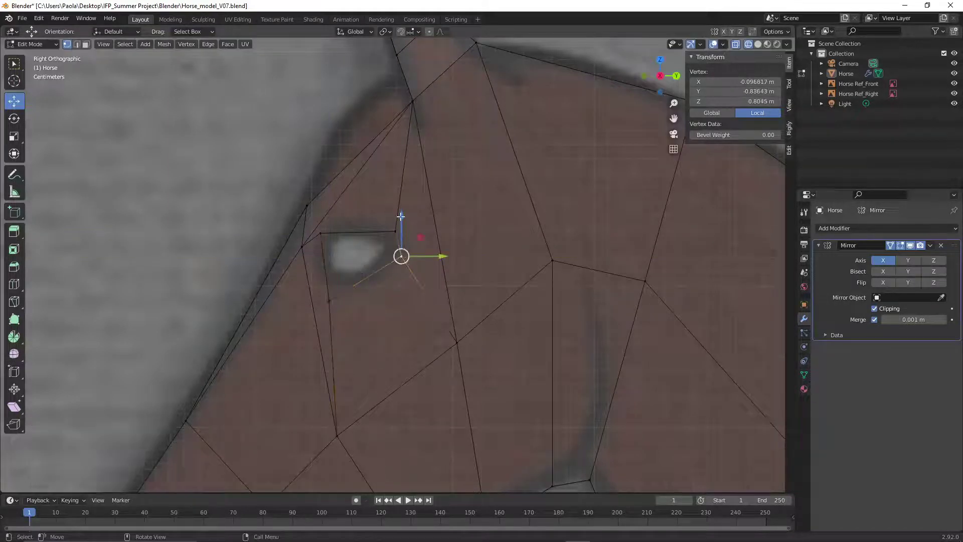
pyautogui.moveTo(400, 212); pyautogui.dragTo(398, 189)
# Raise the eye face's upper rear vertex, nudge its upper front vertex slightly up and back, and clear the selection
pyautogui.click(395, 231)
pyautogui.click(320, 232)
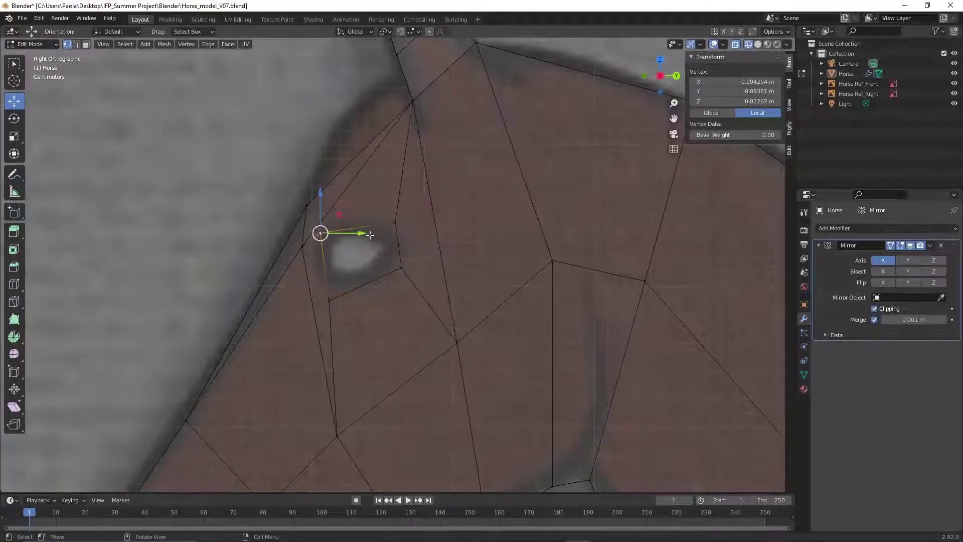
pyautogui.moveTo(362, 232); pyautogui.dragTo(374, 232)
pyautogui.moveTo(336, 197); pyautogui.dragTo(336, 189)
pyautogui.moveTo(374, 227); pyautogui.dragTo(365, 226)
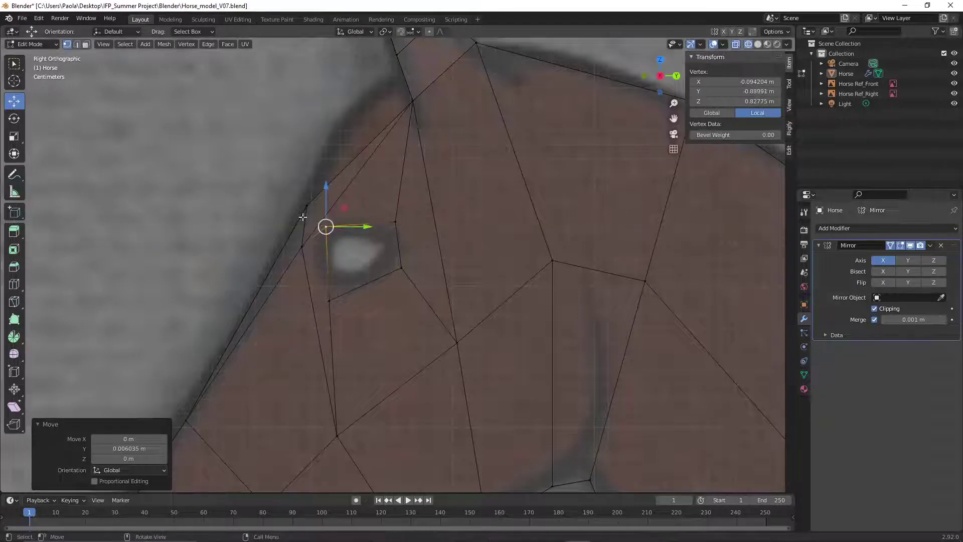
pyautogui.click(256, 201)
# Extrude the eye face about 0.019 m into the head in the front wireframe view and scale the new face to 0.628
pyautogui.click(86, 45)
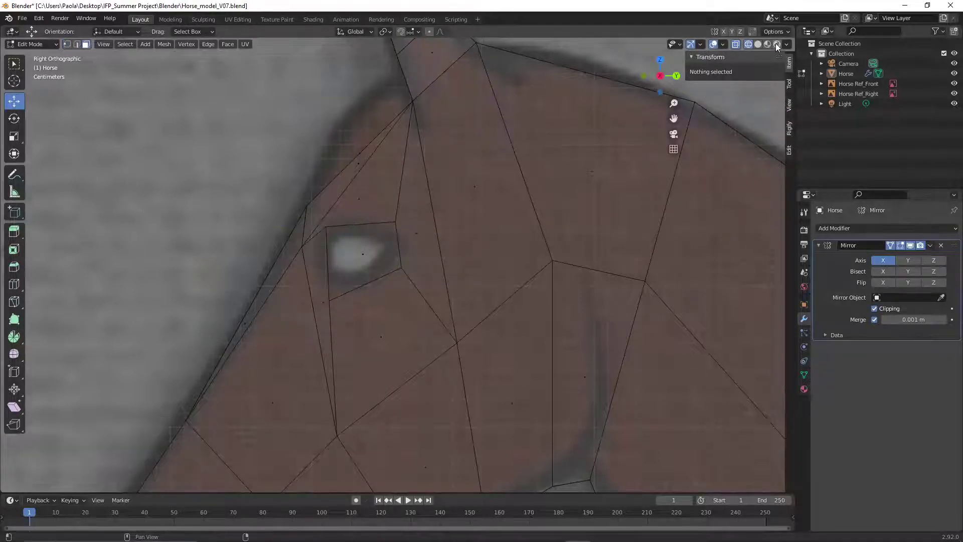
pyautogui.click(757, 45)
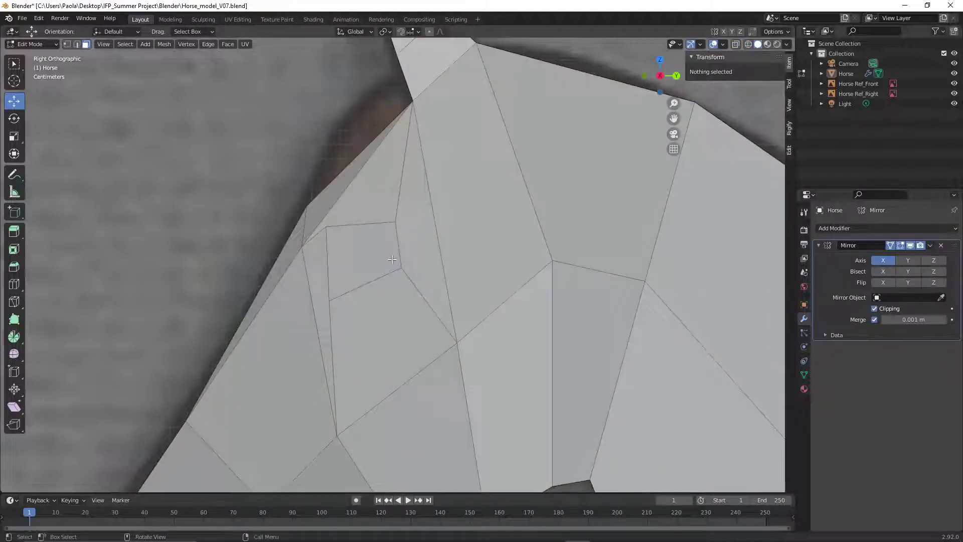
pyautogui.click(368, 248)
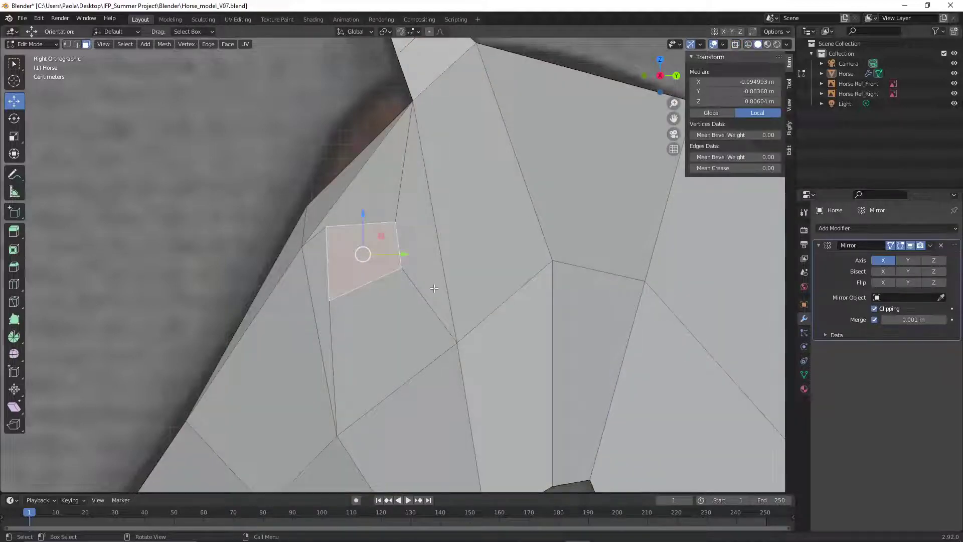
pyautogui.moveTo(434, 288); pyautogui.dragTo(545, 292, button='middle')
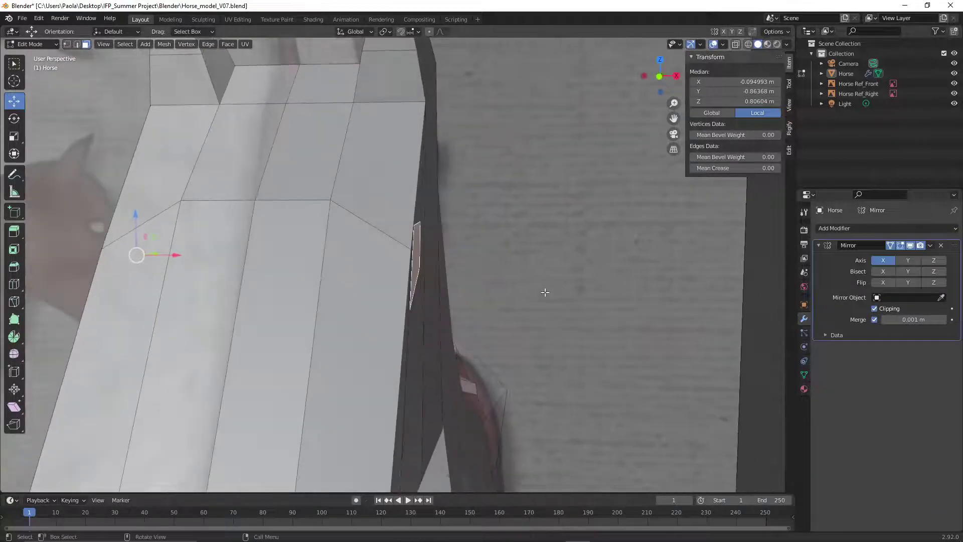
pyautogui.click(747, 44)
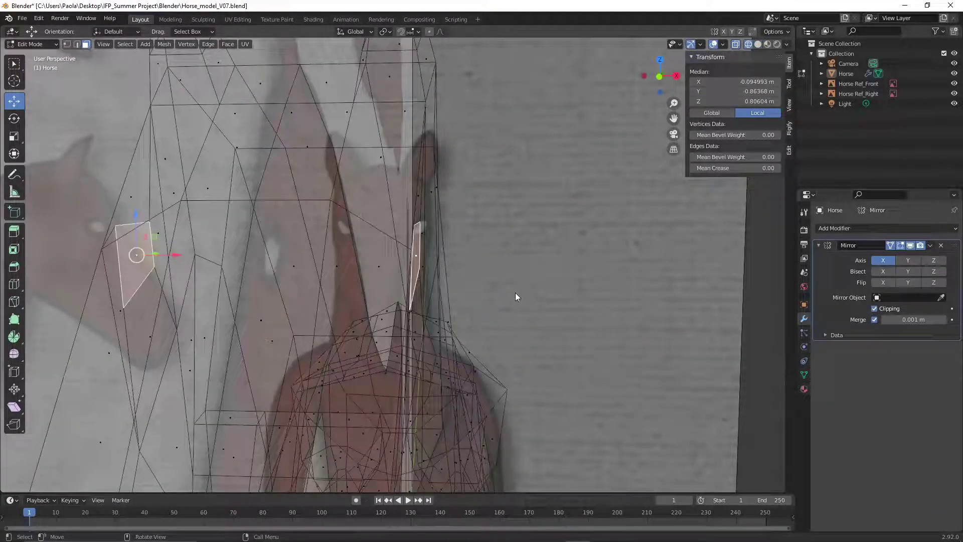
pyautogui.click(112, 46)
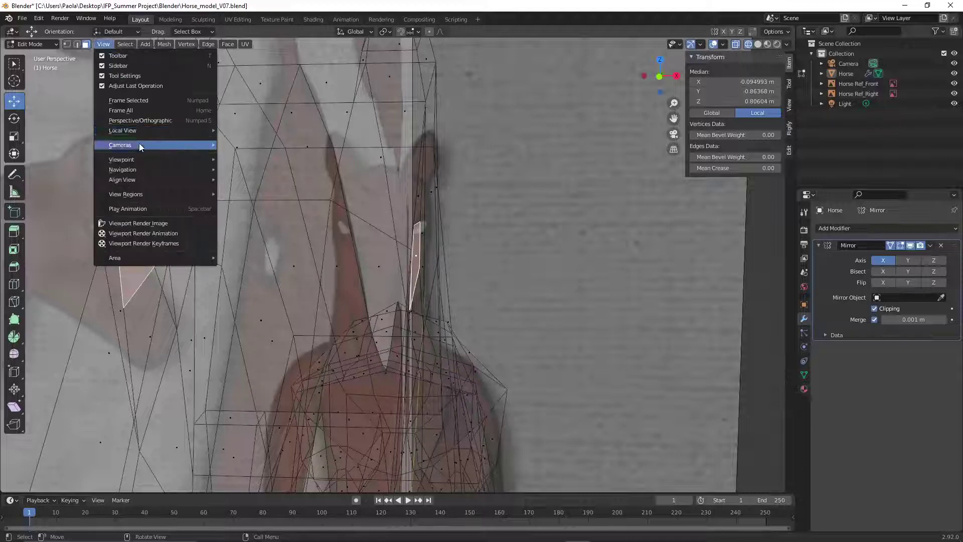
pyautogui.moveTo(162, 160)
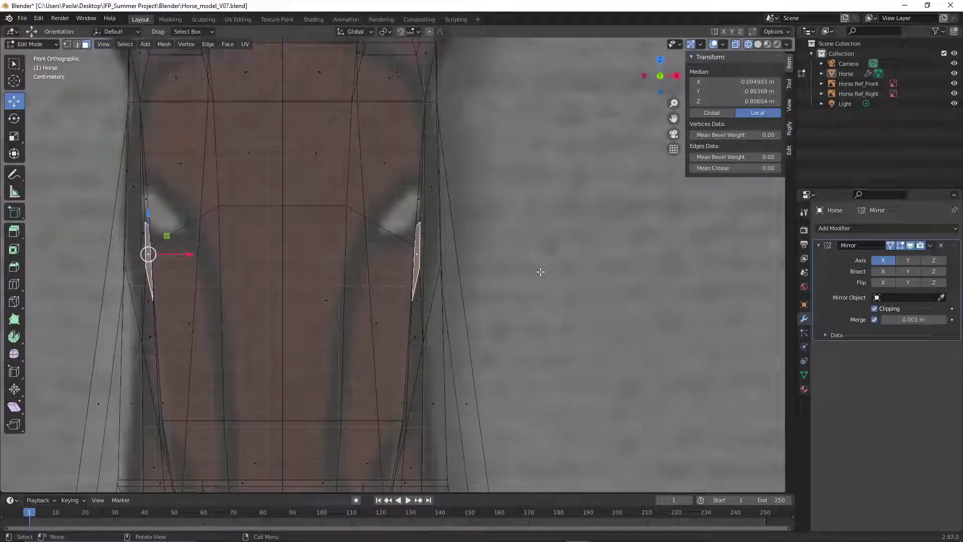
pyautogui.press('e')
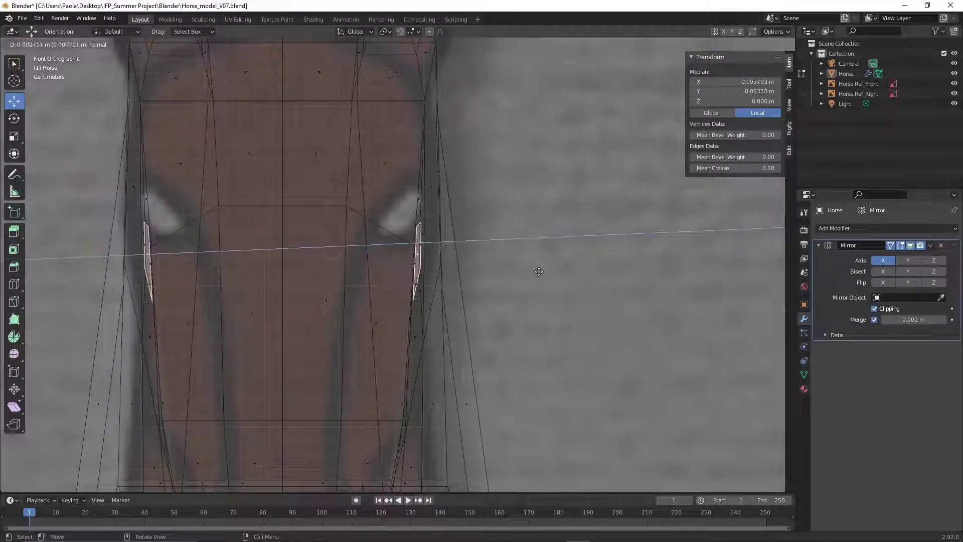
pyautogui.click(567, 266)
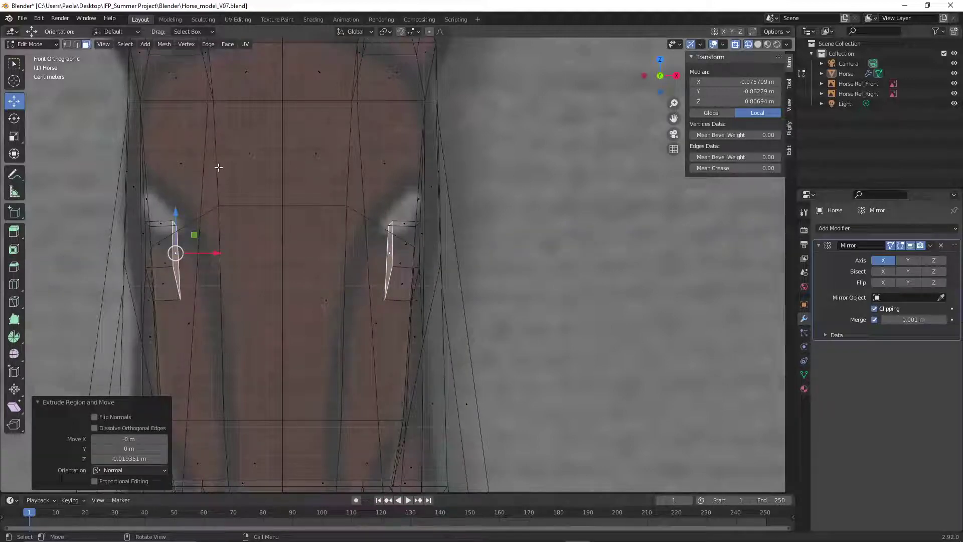
pyautogui.press('s')
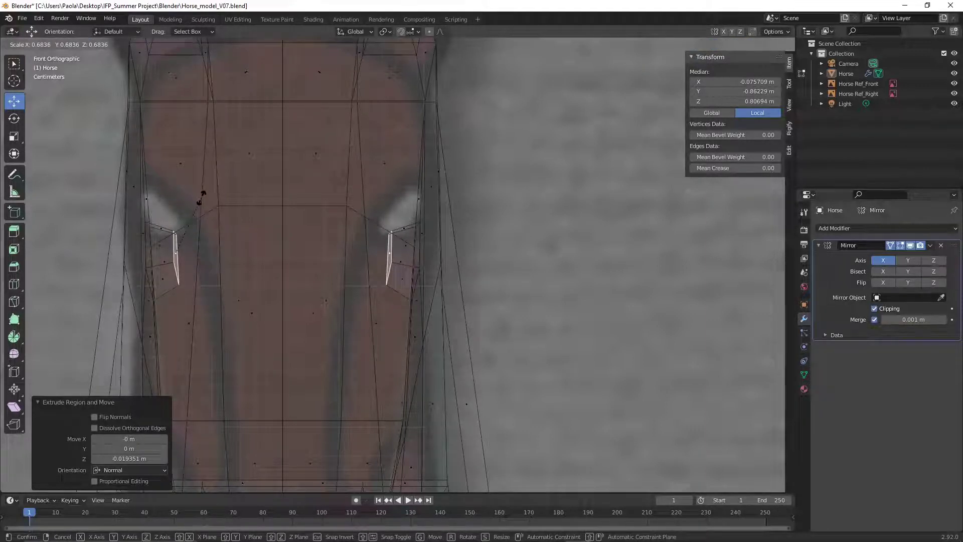
pyautogui.click(198, 203)
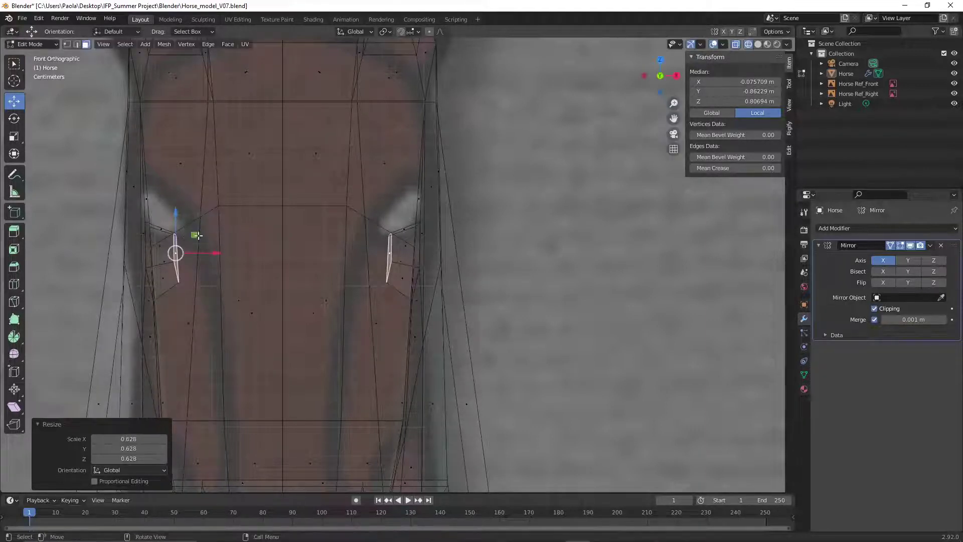
# Deselect the inner eye face and examine the recessed eye socket and whole head in solid shading from several angles
pyautogui.click(757, 44)
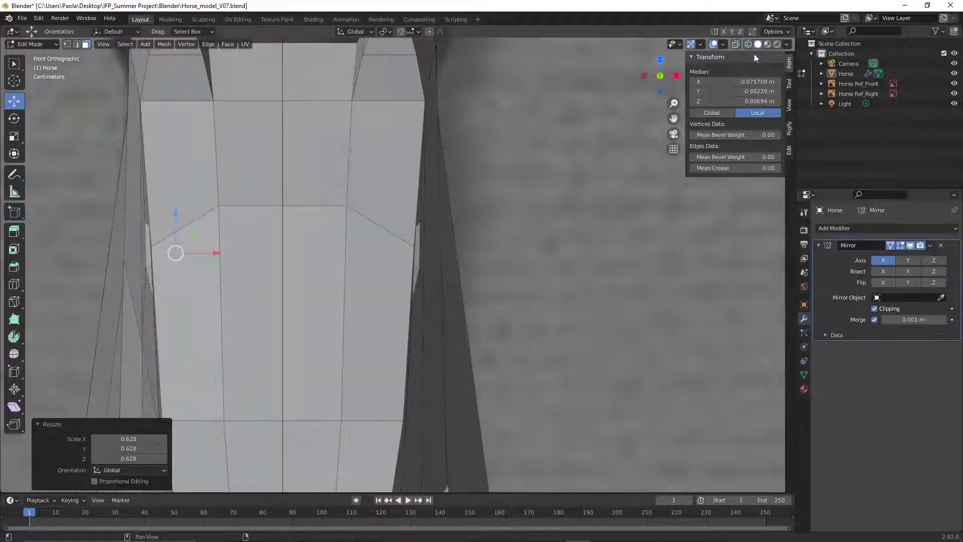
pyautogui.moveTo(589, 248); pyautogui.dragTo(441, 263, button='middle')
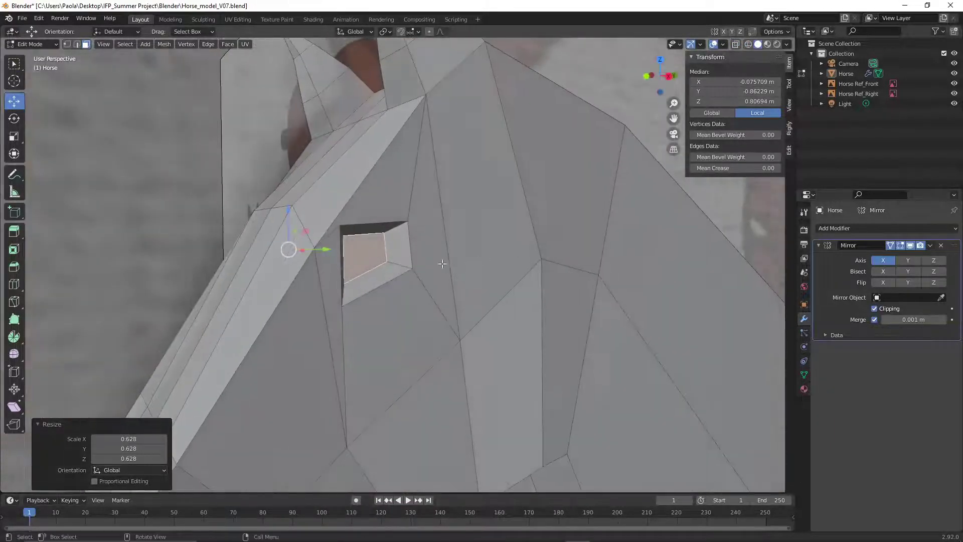
pyautogui.scroll(-3, 384, 267)
pyautogui.scroll(4, 385, 267)
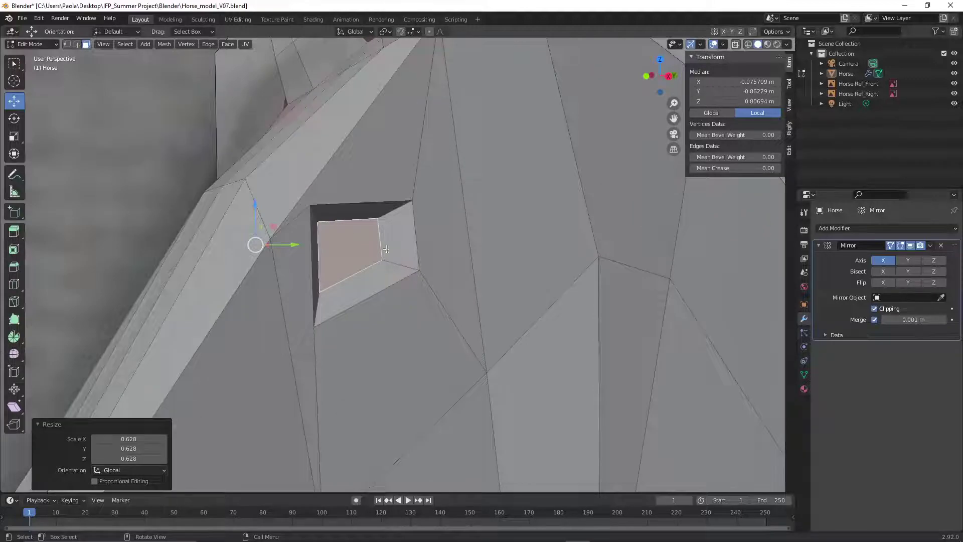
pyautogui.moveTo(419, 270)
pyautogui.mouseDown(button='middle')
pyautogui.moveTo(453, 281)
pyautogui.moveTo(434, 262)
pyautogui.mouseUp(button='middle')
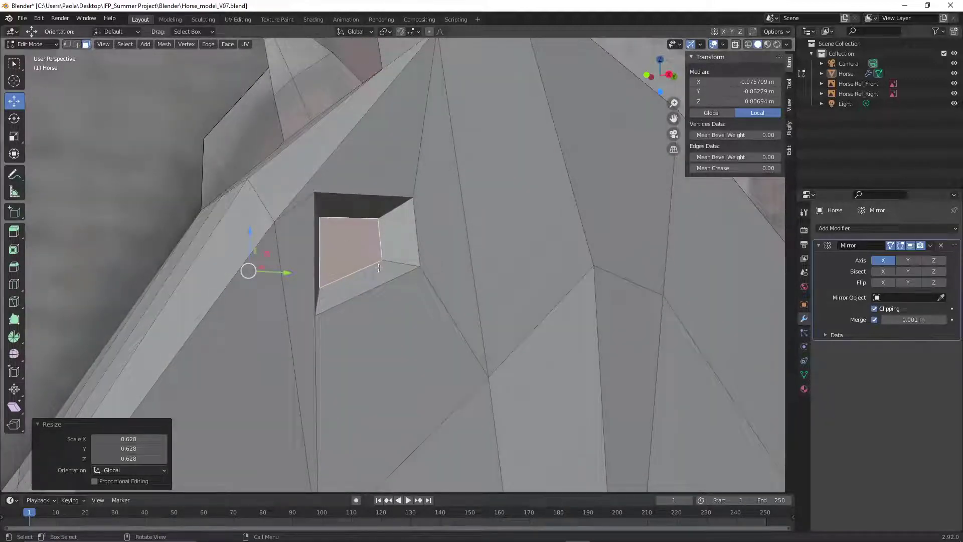
pyautogui.click(153, 175)
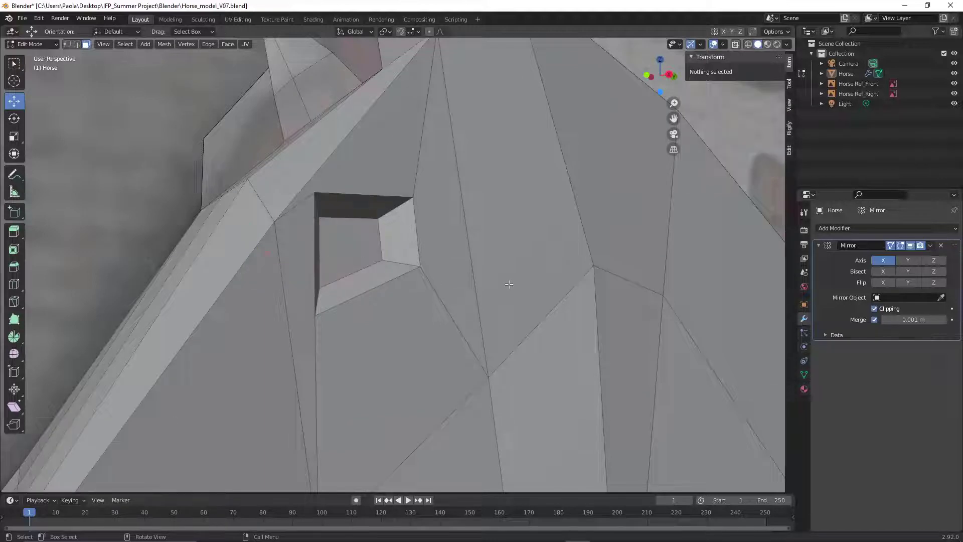
pyautogui.moveTo(485, 286); pyautogui.dragTo(454, 304, button='middle')
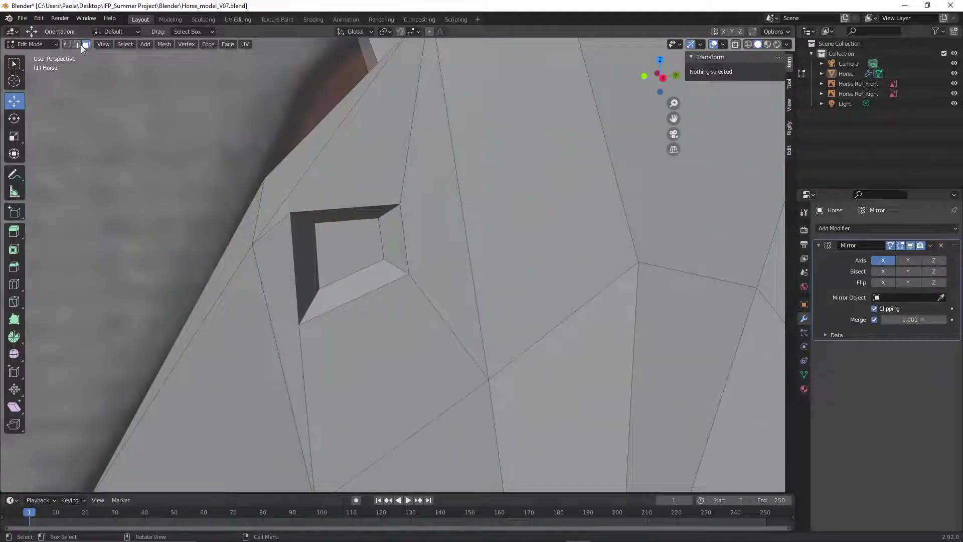
pyautogui.scroll(-8, 284, 267)
pyautogui.moveTo(283, 268); pyautogui.dragTo(382, 312, button='middle')
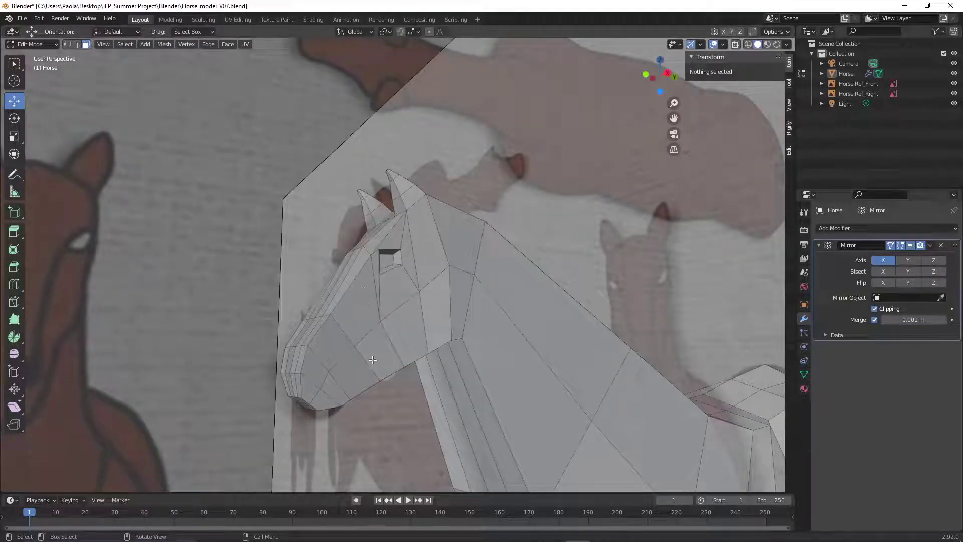
# Select the three vertices along the cheek in vertex mode, move them outward about 0.023 m along X, and clear the selection
pyautogui.click(71, 43)
pyautogui.click(362, 339)
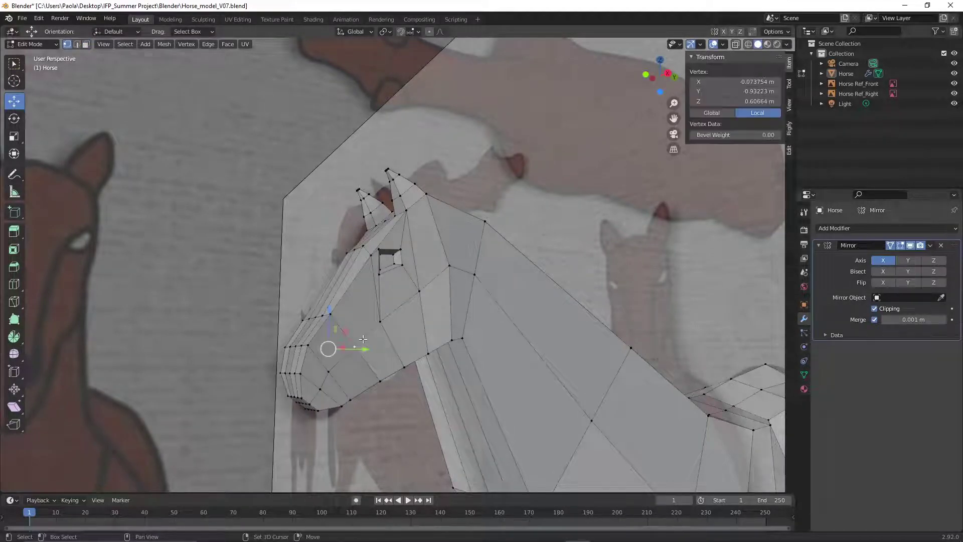
pyautogui.keyDown('shift'); pyautogui.click(382, 320); pyautogui.keyUp('shift')
pyautogui.keyDown('shift'); pyautogui.click(419, 292); pyautogui.keyUp('shift')
pyautogui.moveTo(261, 307); pyautogui.dragTo(358, 341, button='middle')
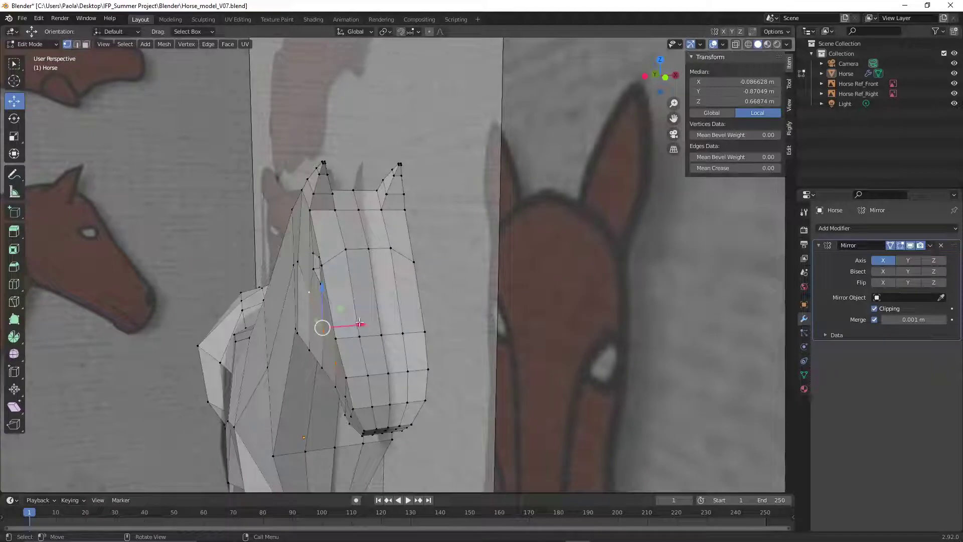
pyautogui.moveTo(359, 323); pyautogui.dragTo(348, 326)
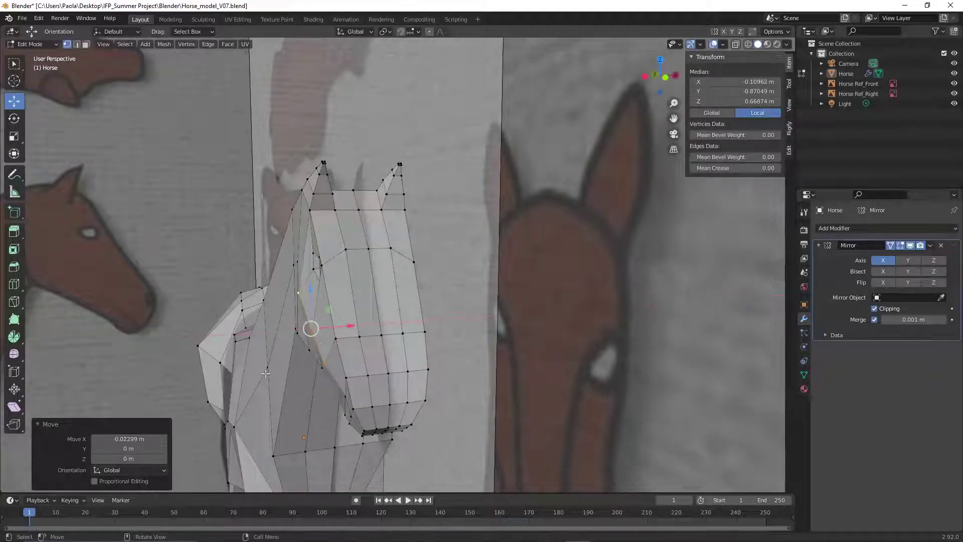
pyautogui.click(153, 366)
# Move the jaw vertex just behind the muzzle outward along X and clear the selection
pyautogui.click(344, 396)
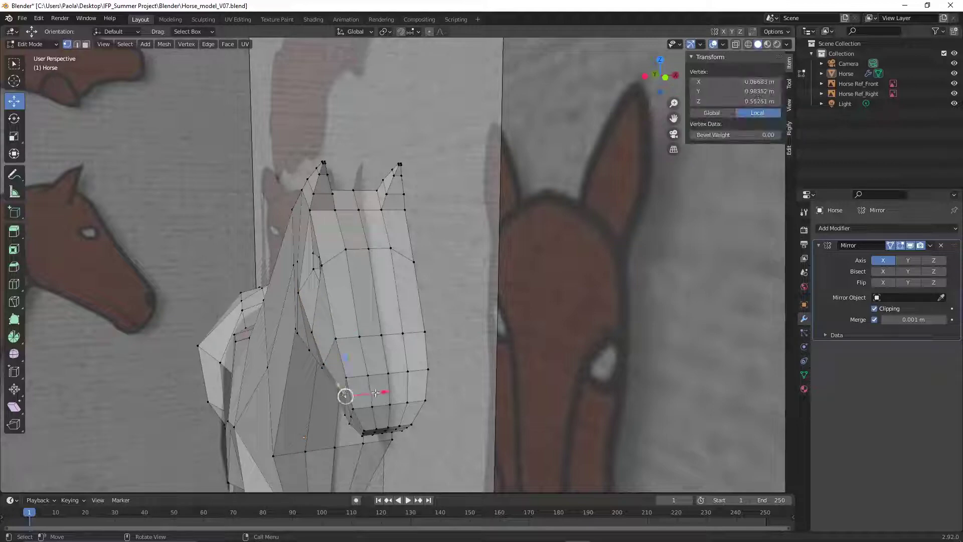
pyautogui.moveTo(375, 393); pyautogui.dragTo(338, 396)
pyautogui.click(175, 382)
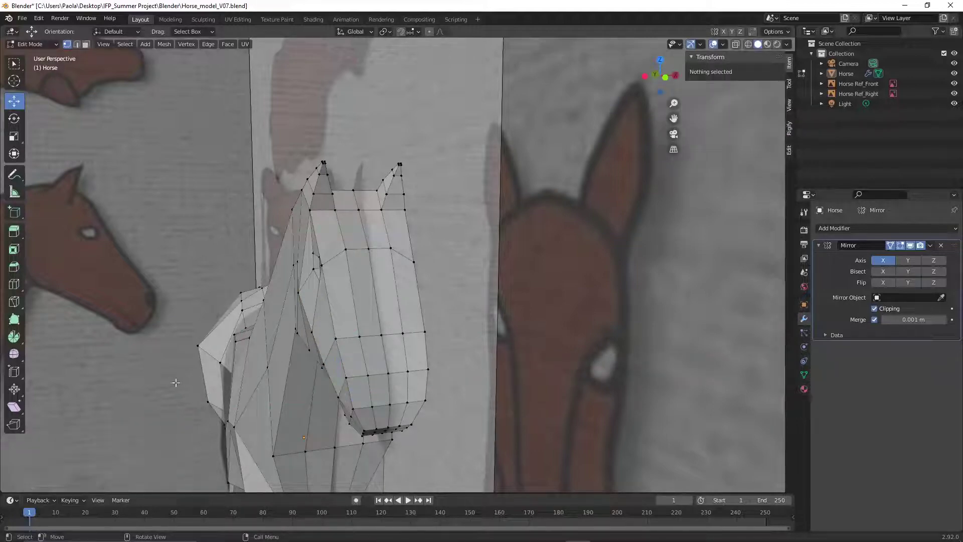
# Lower the rear cheek vertex about 0.048 m along Z, lower the adjacent cheek vertex slightly, and check the head in face mode
pyautogui.moveTo(371, 436); pyautogui.dragTo(434, 417, button='middle')
pyautogui.click(299, 295)
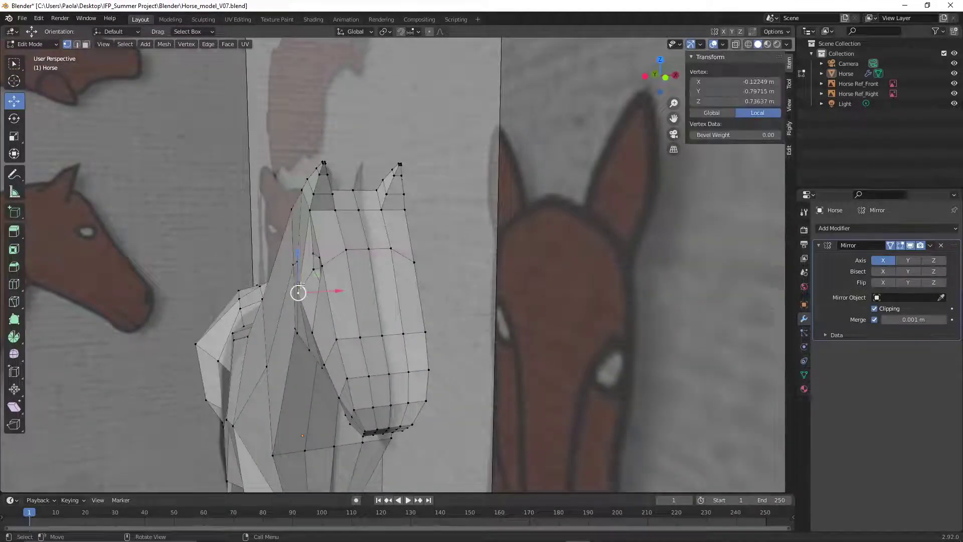
pyautogui.moveTo(301, 256); pyautogui.dragTo(298, 277)
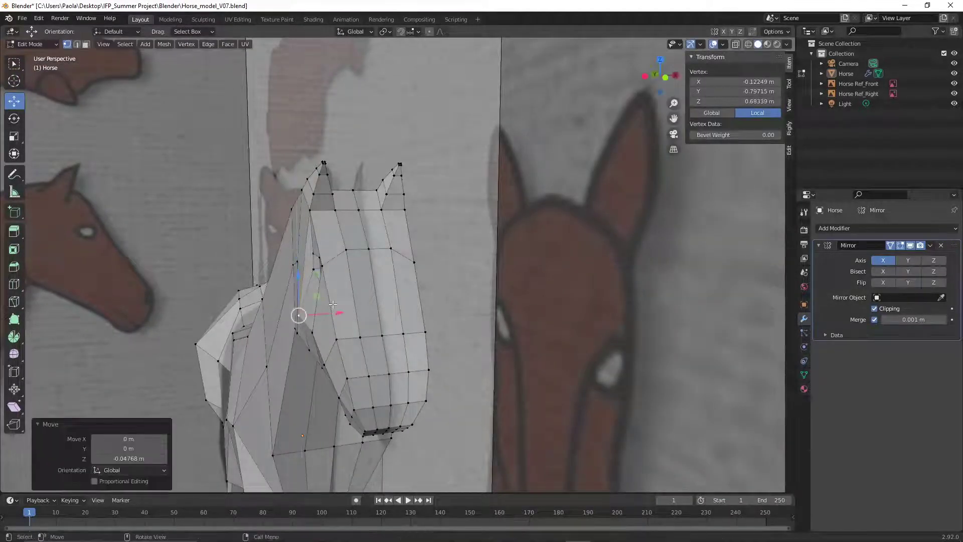
pyautogui.click(310, 338)
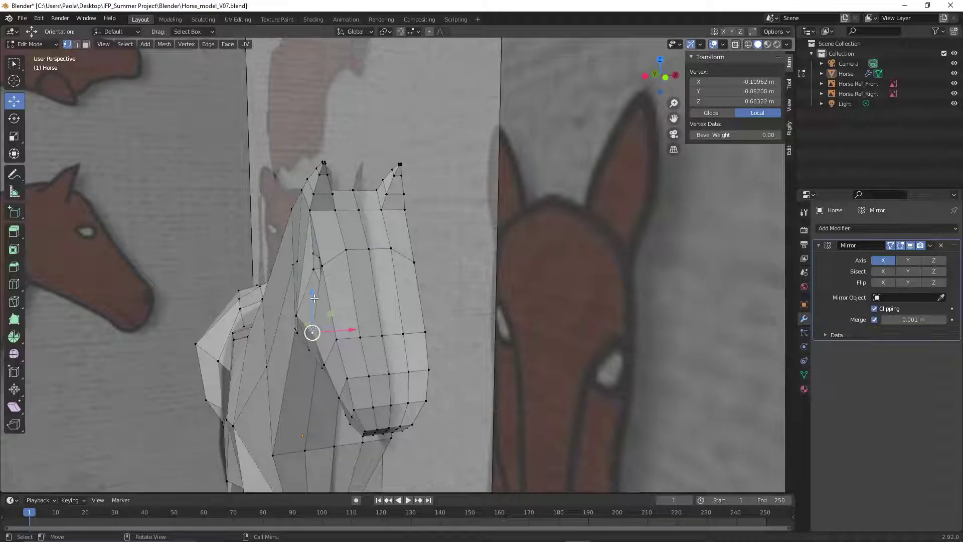
pyautogui.moveTo(311, 313); pyautogui.dragTo(354, 359)
pyautogui.click(324, 365)
pyautogui.click(483, 385)
pyautogui.moveTo(483, 384); pyautogui.dragTo(443, 348, button='middle')
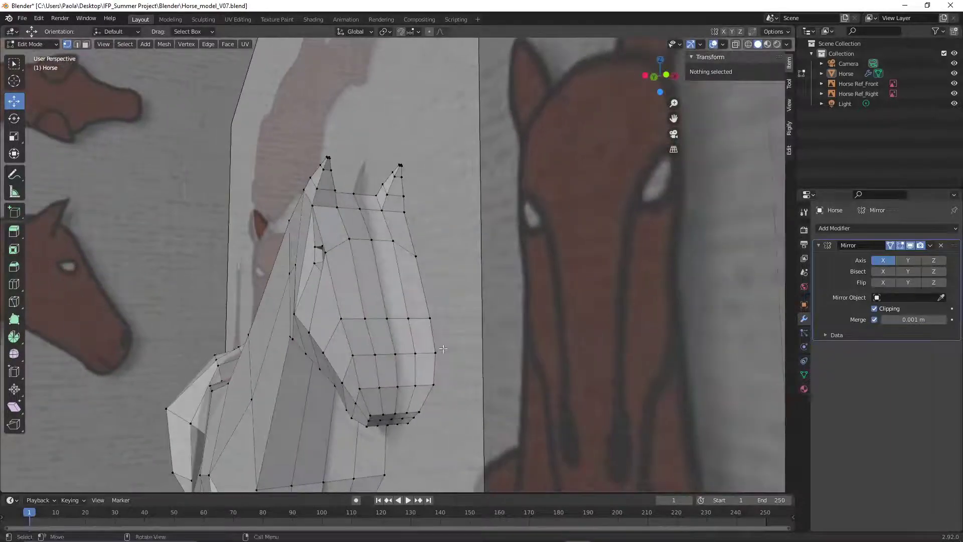
pyautogui.click(86, 44)
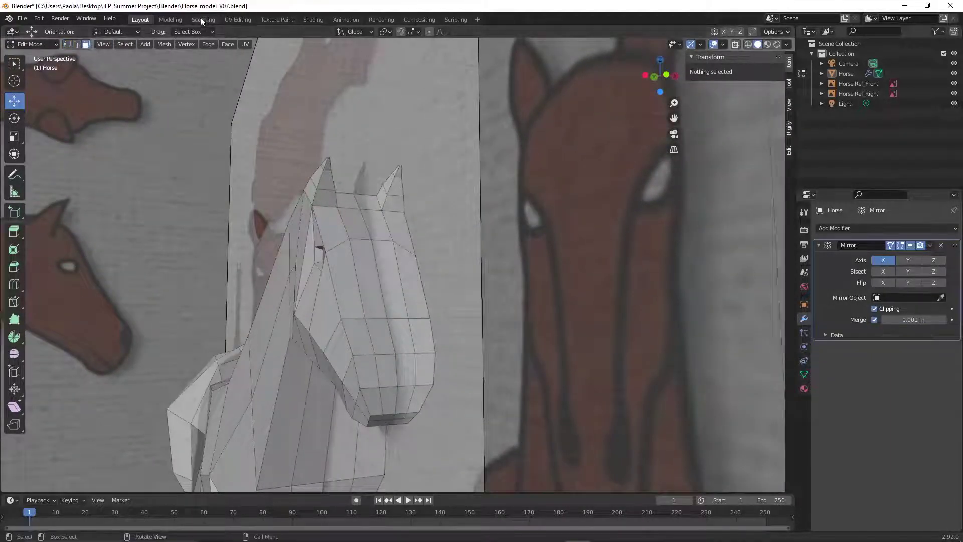
pyautogui.moveTo(657, 332); pyautogui.dragTo(619, 359, button='middle')
pyautogui.scroll(4, 603, 346)
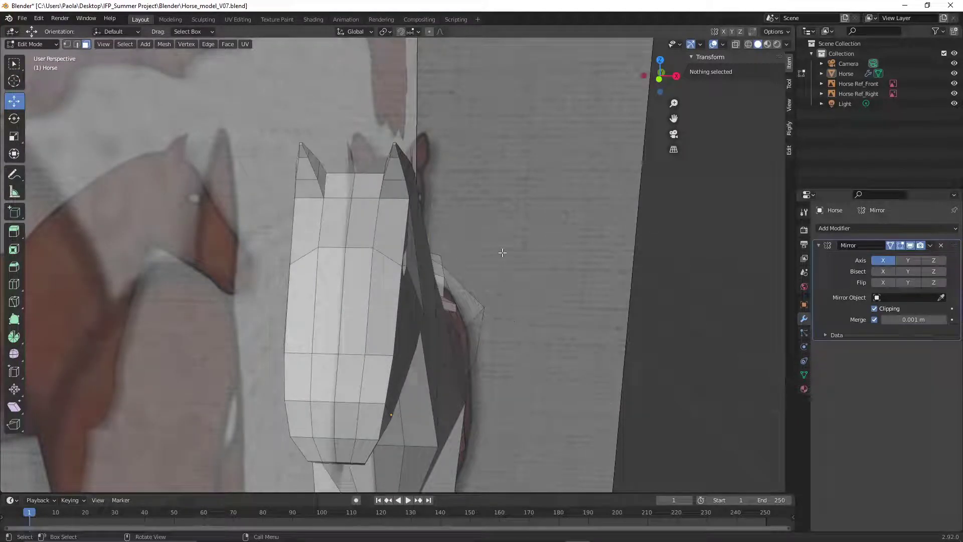
# Select the outer side edges of the muzzle in edge mode and turn on proportional editing
pyautogui.click(76, 44)
pyautogui.moveTo(431, 321); pyautogui.dragTo(347, 329, button='middle')
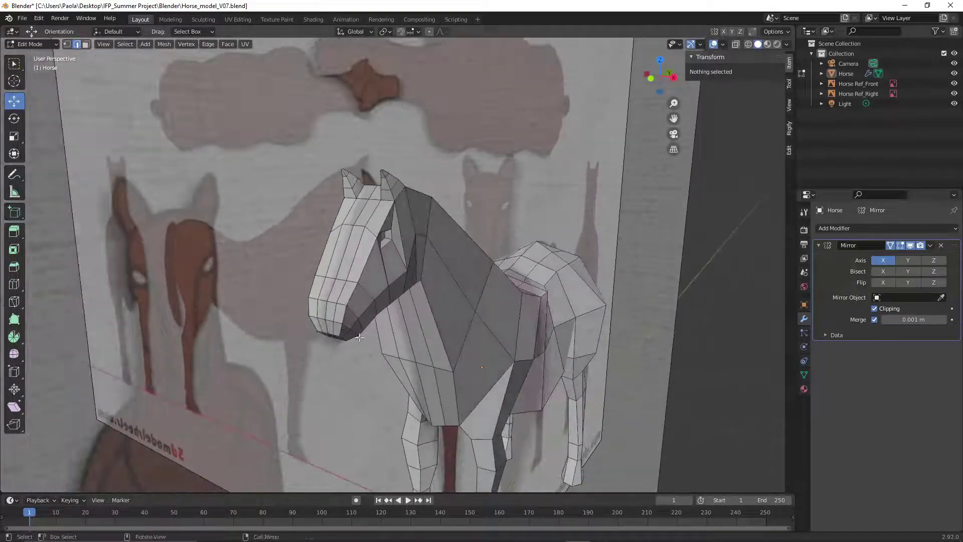
pyautogui.scroll(2, 347, 329)
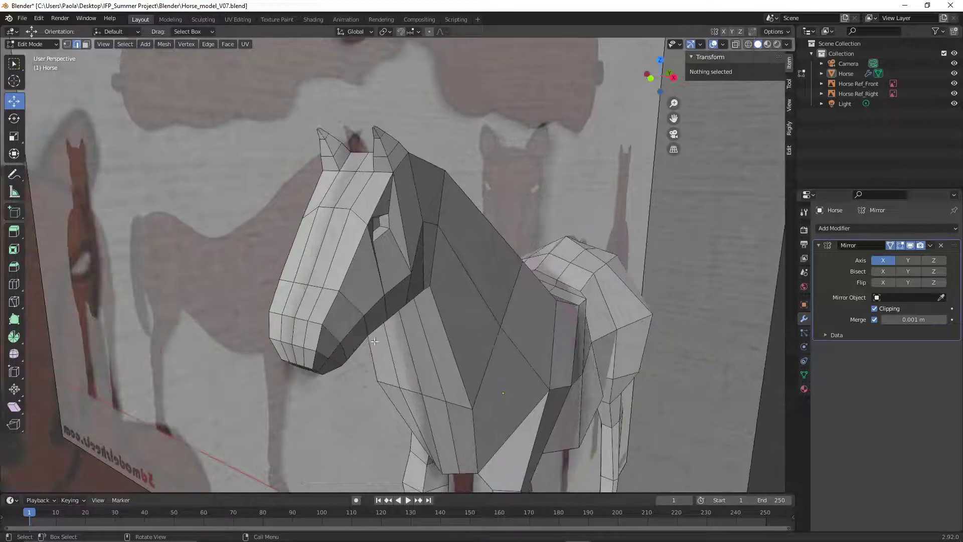
pyautogui.click(316, 358)
pyautogui.keyDown('shift'); pyautogui.click(326, 318); pyautogui.keyUp('shift')
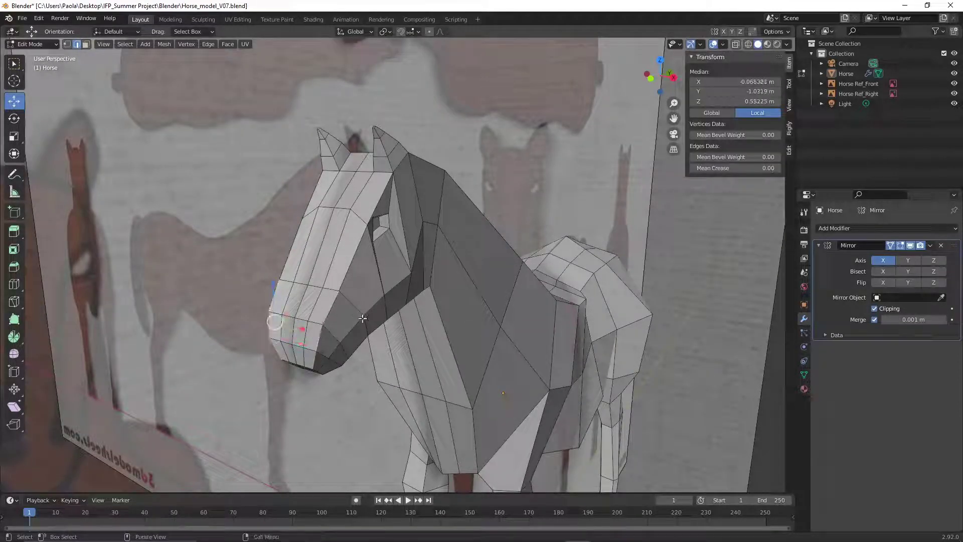
pyautogui.moveTo(363, 318)
pyautogui.mouseDown(button='middle')
pyautogui.moveTo(440, 323)
pyautogui.moveTo(373, 305)
pyautogui.mouseUp(button='middle')
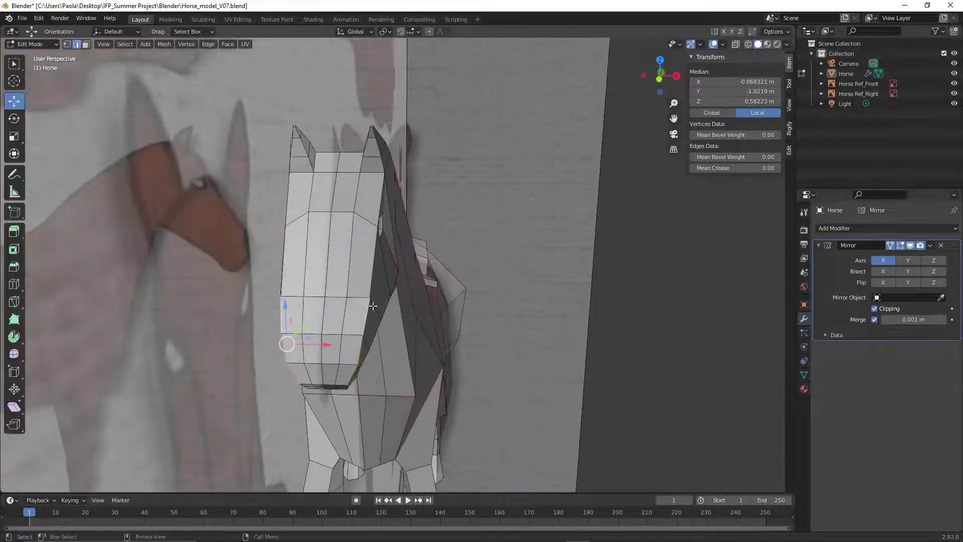
pyautogui.click(429, 32)
pyautogui.moveTo(456, 208); pyautogui.dragTo(508, 212, button='middle')
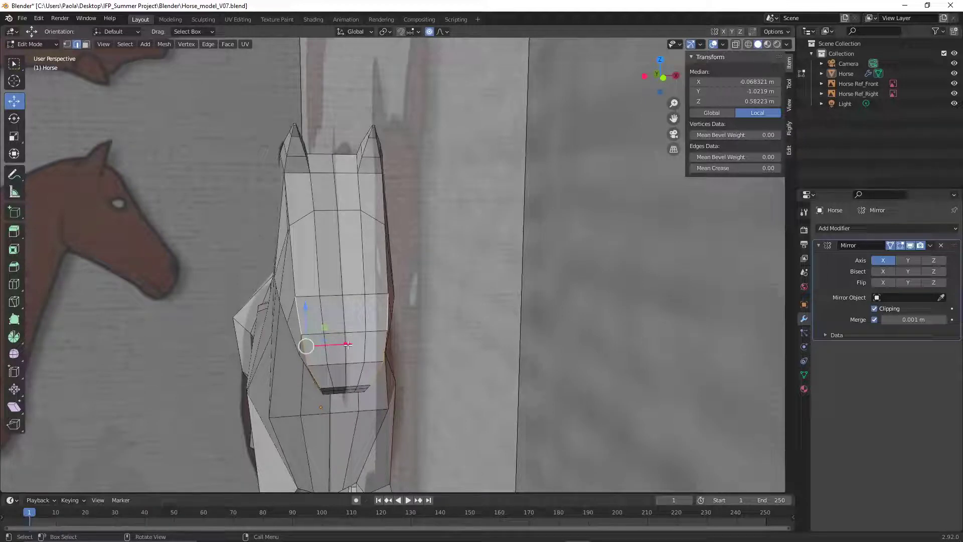
# Move the muzzle's side edges inward about 0.015 m along X with proportional size 0.164, then deselect them and turn off proportional editing
pyautogui.moveTo(348, 344); pyautogui.dragTo(353, 343)
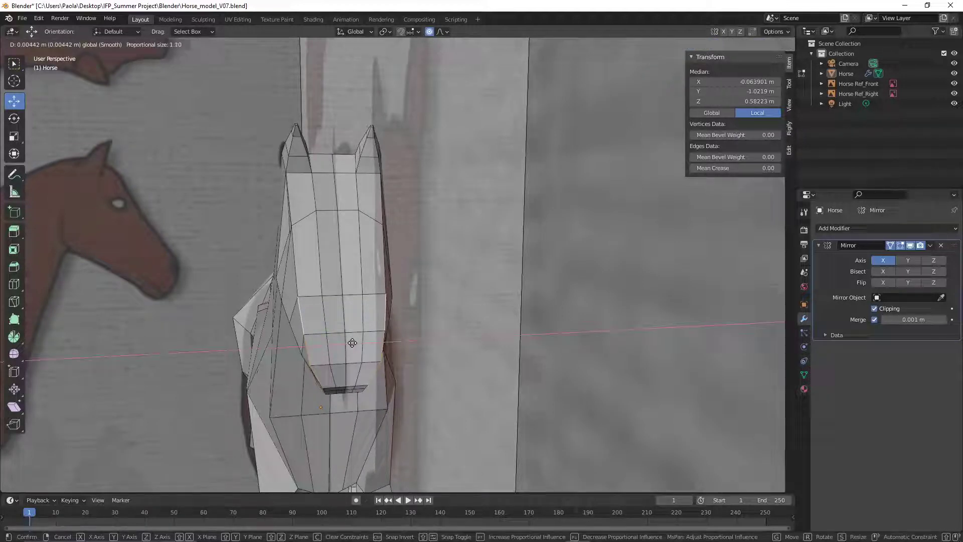
pyautogui.scroll(3, 352, 342)
pyautogui.scroll(6, 353, 342)
pyautogui.scroll(8, 352, 343)
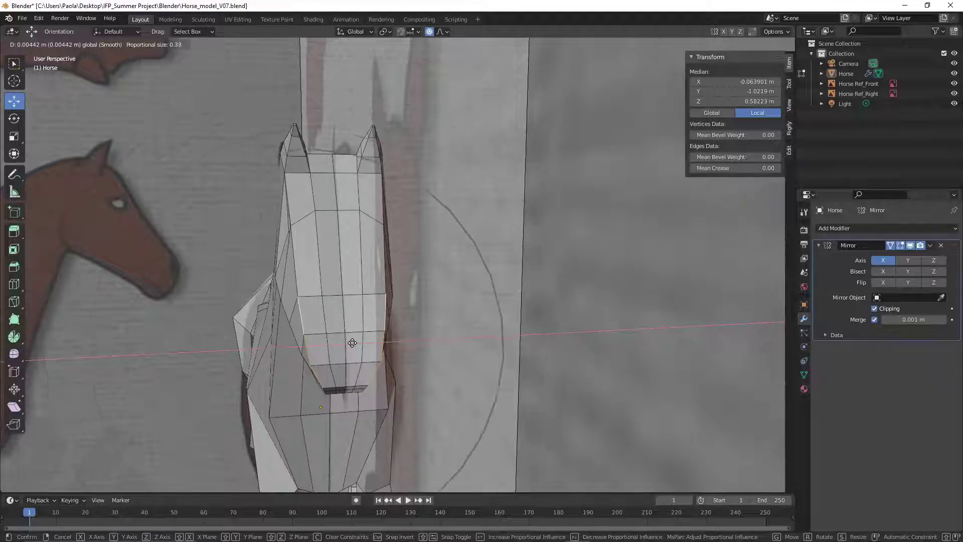
pyautogui.scroll(10, 352, 342)
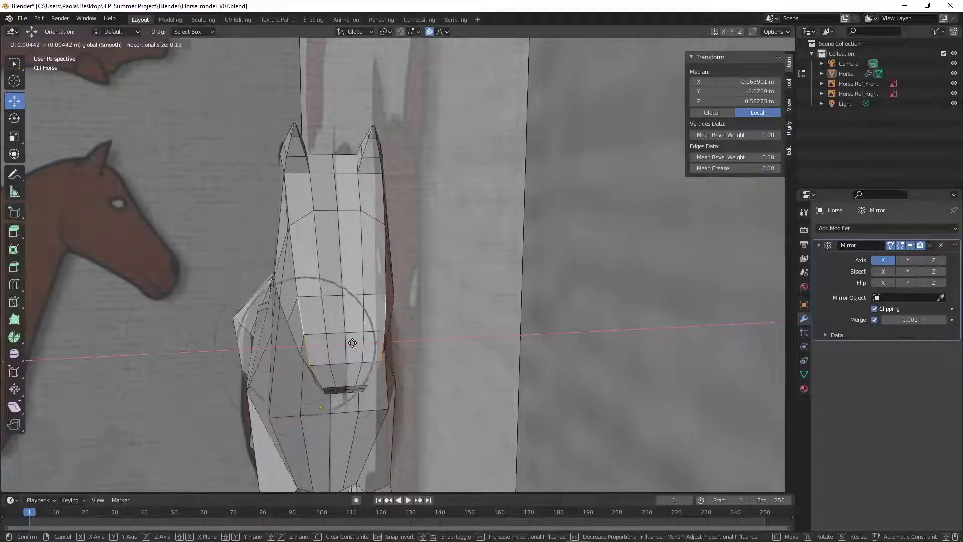
pyautogui.scroll(-3, 352, 343)
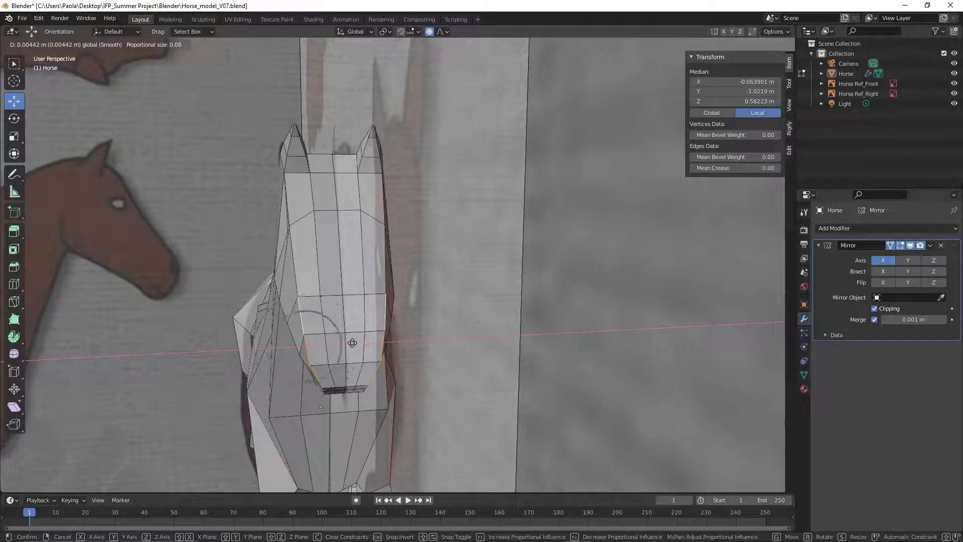
pyautogui.scroll(1, 352, 343)
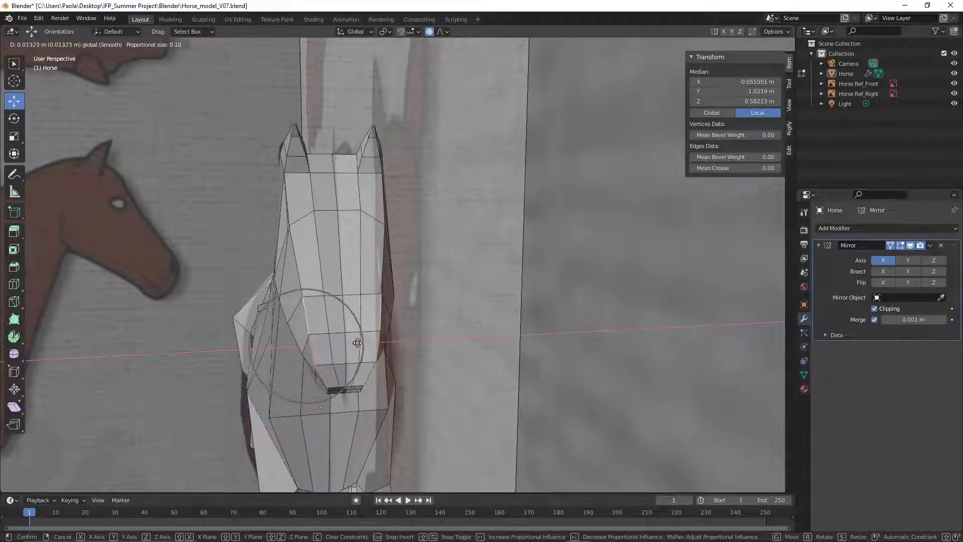
pyautogui.scroll(-4, 360, 343)
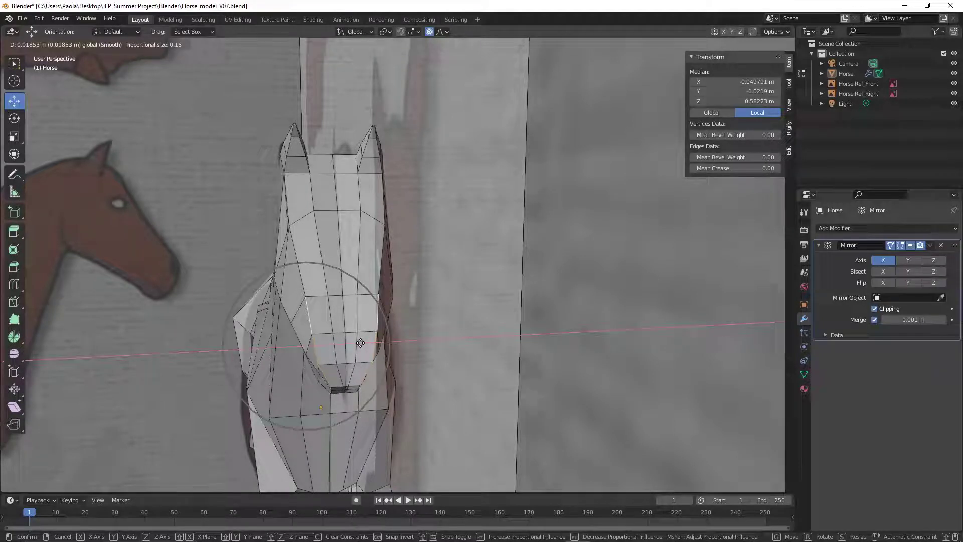
pyautogui.scroll(-2, 357, 342)
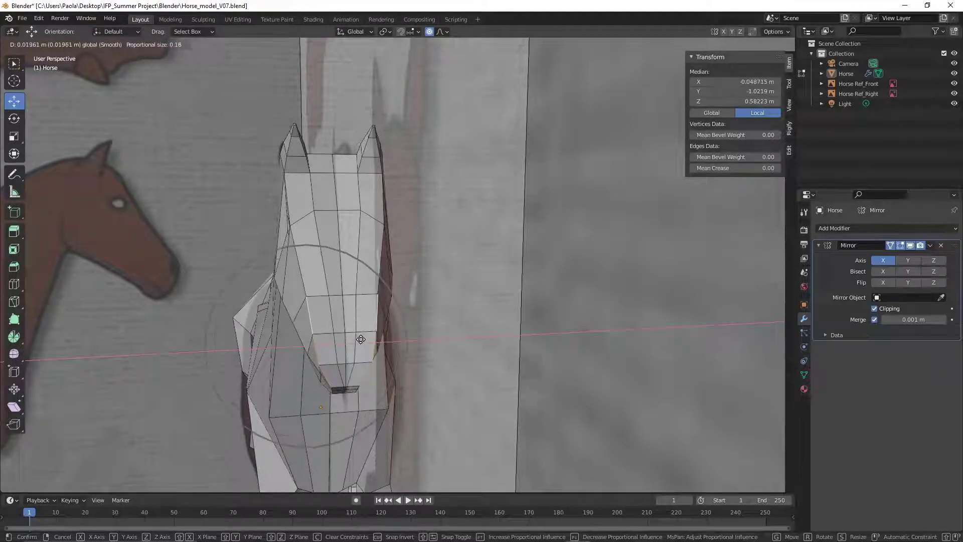
pyautogui.scroll(1, 358, 340)
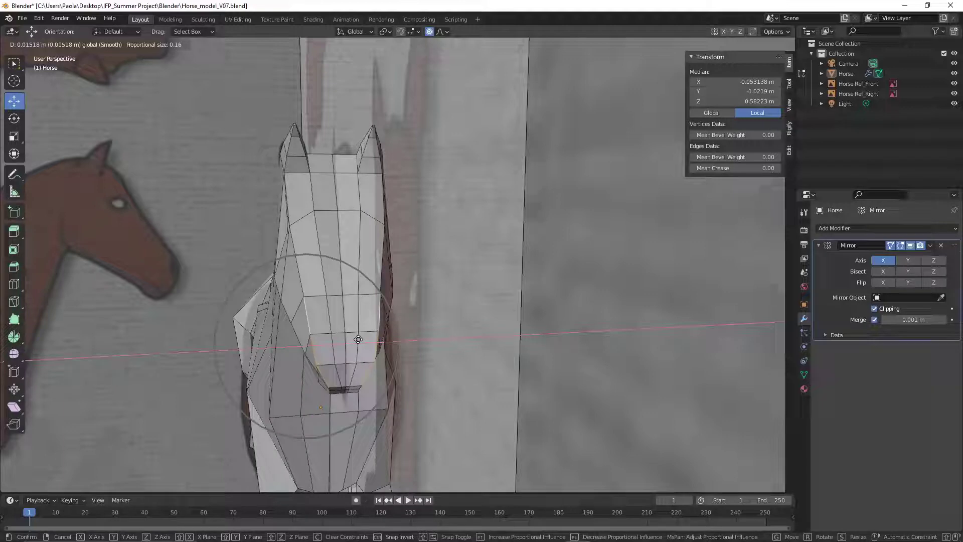
pyautogui.click(358, 339)
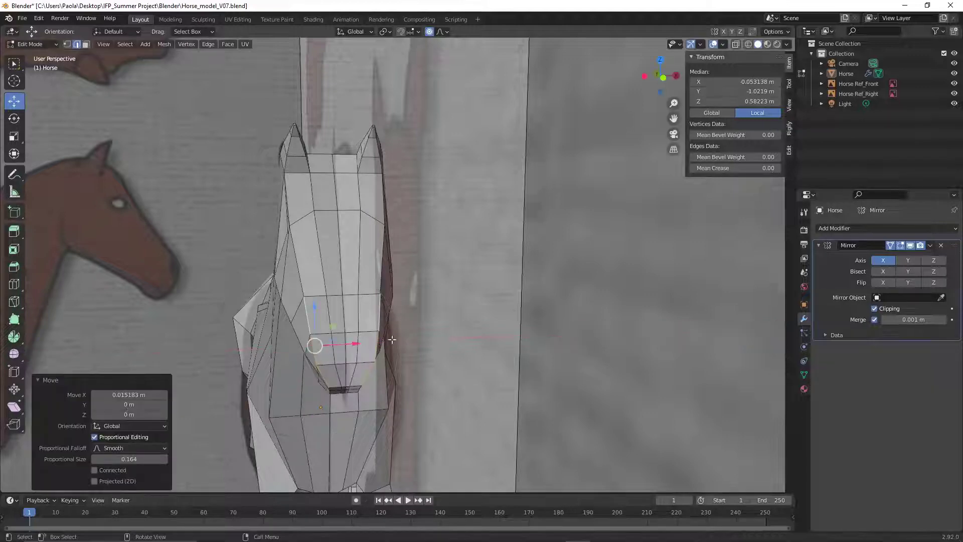
pyautogui.click(542, 332)
pyautogui.moveTo(563, 329)
pyautogui.mouseDown(button='middle')
pyautogui.moveTo(507, 282)
pyautogui.moveTo(549, 329)
pyautogui.moveTo(633, 315)
pyautogui.moveTo(573, 322)
pyautogui.mouseUp(button='middle')
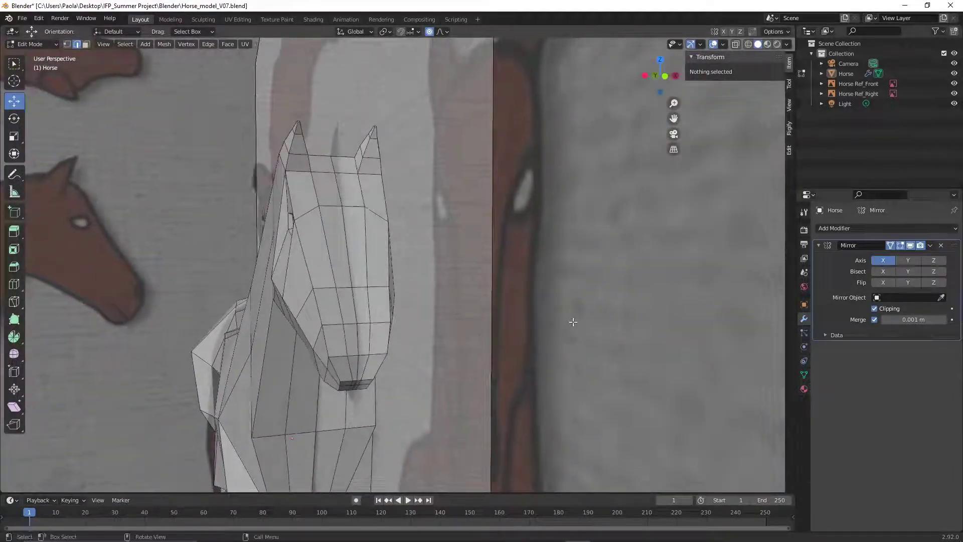
pyautogui.click(429, 32)
pyautogui.moveTo(531, 340); pyautogui.dragTo(499, 294, button='middle')
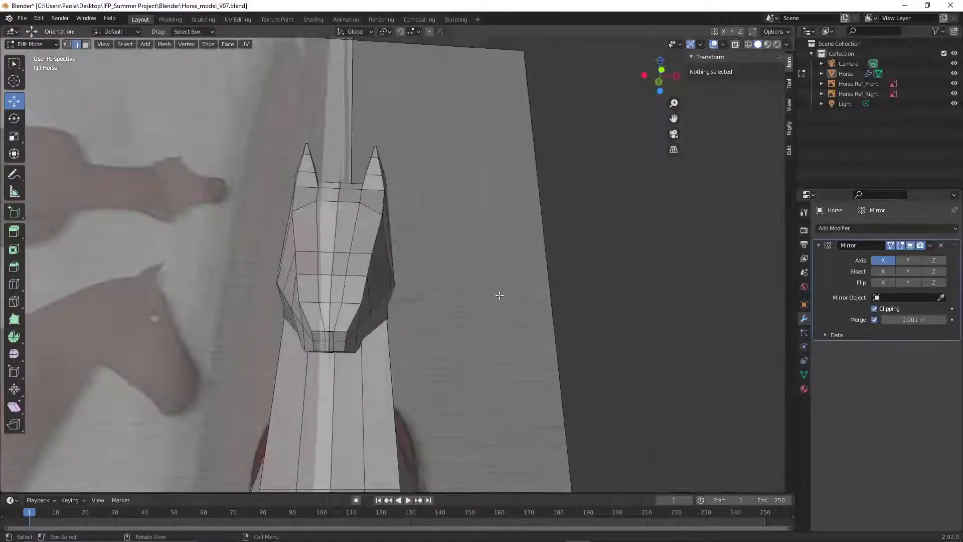
pyautogui.scroll(3, 498, 294)
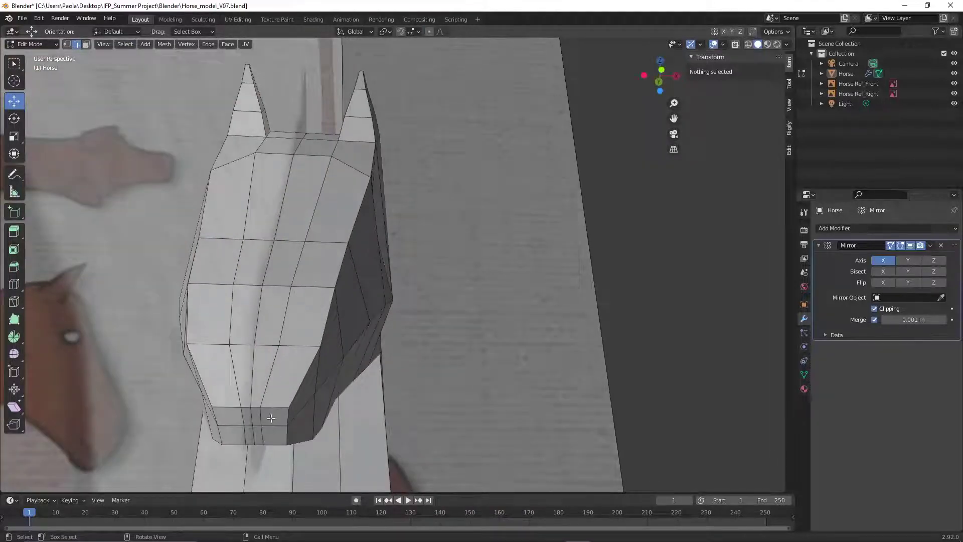
pyautogui.click(270, 420)
pyautogui.keyDown('shift'); pyautogui.click(276, 430); pyautogui.keyUp('shift')
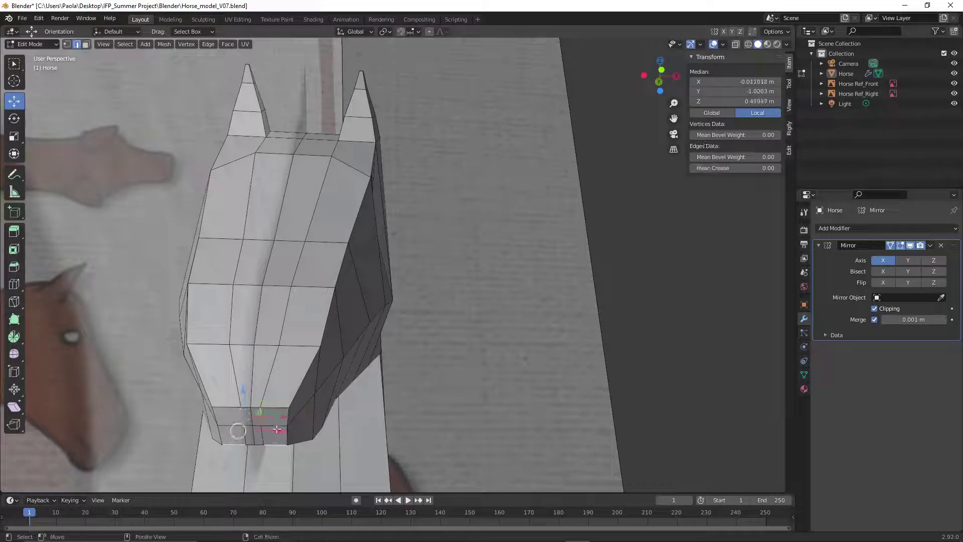
pyautogui.hotkey('alt', 'a')
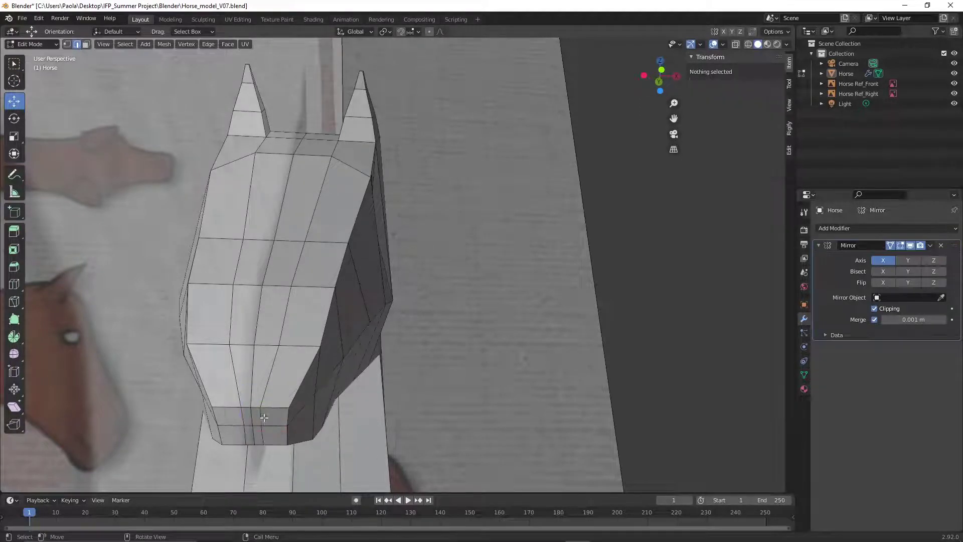
# Select the inner vertical edges on the front of the muzzle, move them slightly outward along X, and clear the selection
pyautogui.click(264, 419)
pyautogui.keyDown('shift'); pyautogui.click(246, 421); pyautogui.keyUp('shift')
pyautogui.press('g')
pyautogui.press('x')
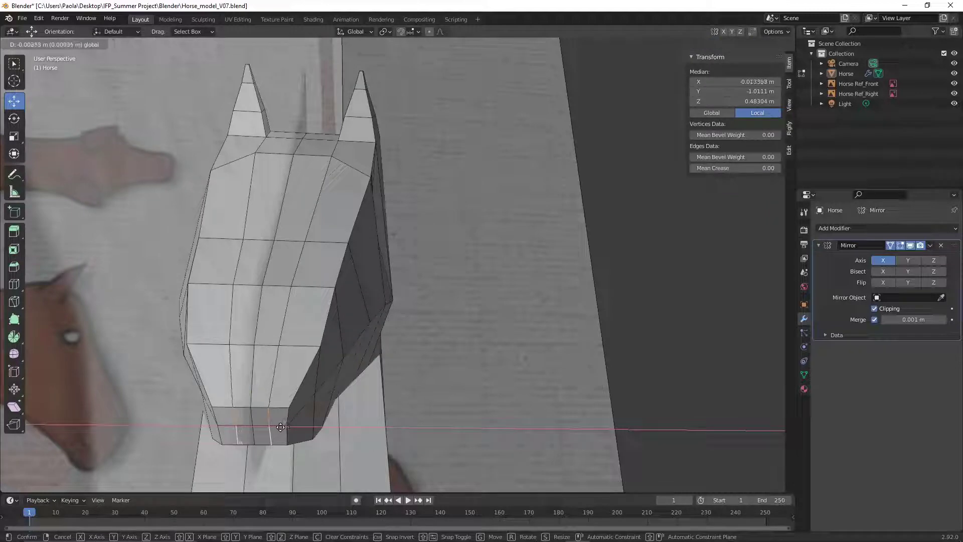
pyautogui.click(281, 427)
pyautogui.hotkey('alt', 'a')
# Save the project as a new version named Horse_model_V08.blend
pyautogui.moveTo(515, 388); pyautogui.dragTo(592, 346, button='middle')
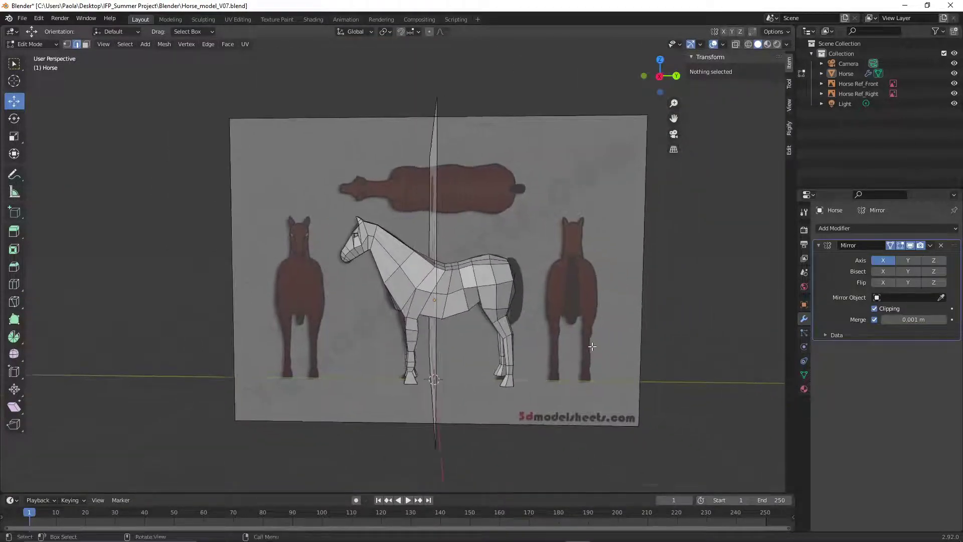
pyautogui.scroll(3, 592, 346)
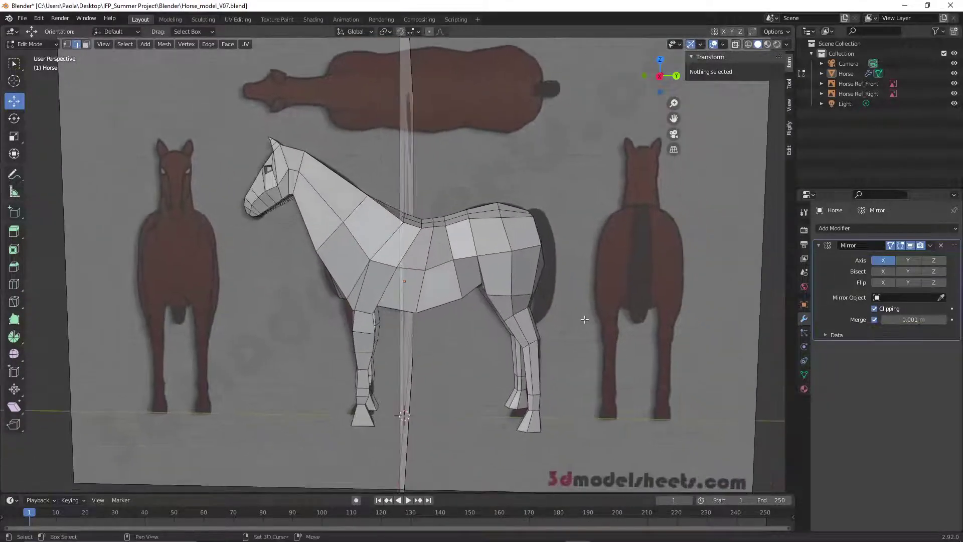
pyautogui.click(23, 19)
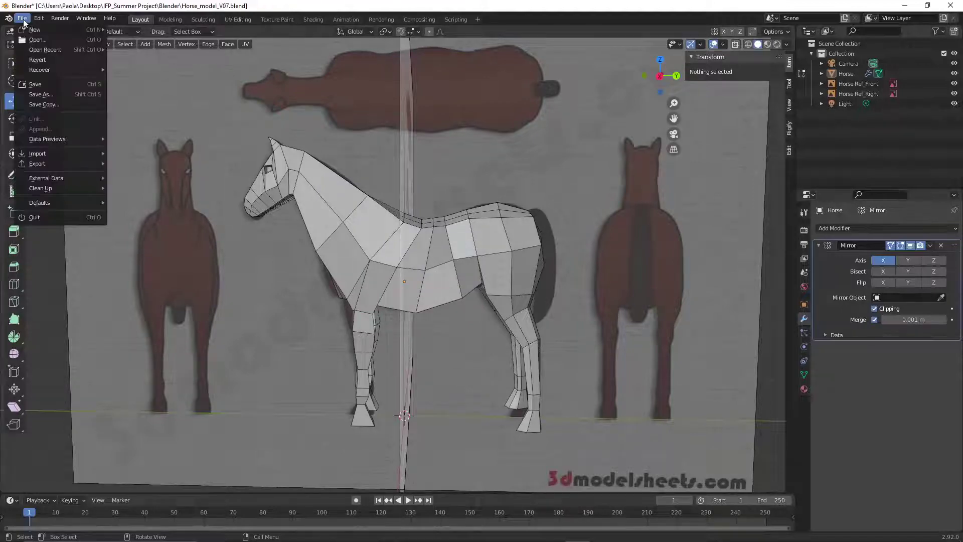
pyautogui.click(50, 94)
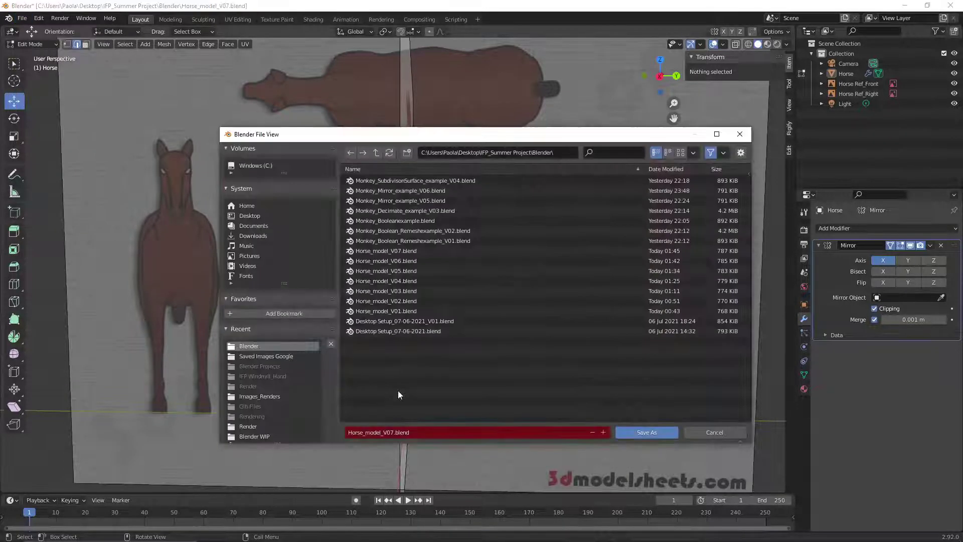
pyautogui.click(392, 432)
pyautogui.click(393, 433)
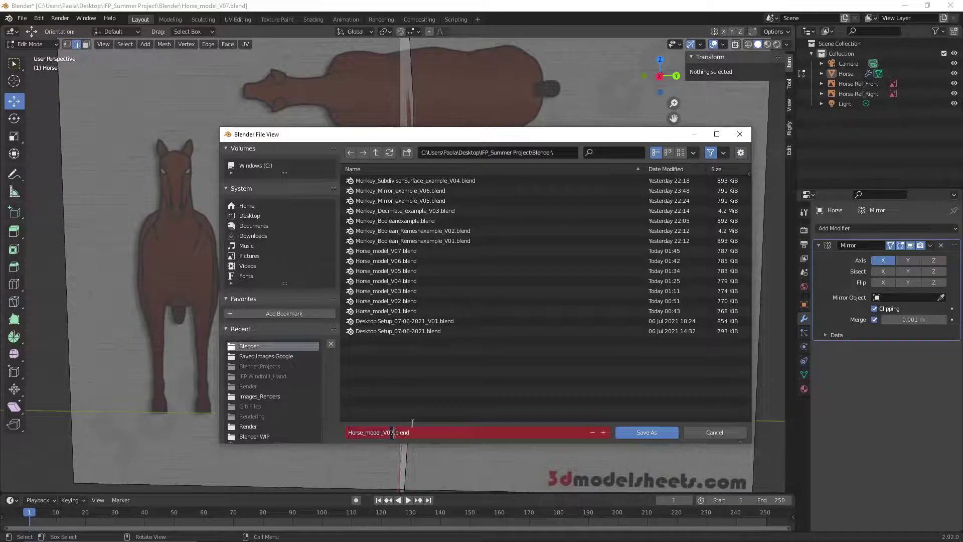
pyautogui.write('8')
pyautogui.click(634, 433)
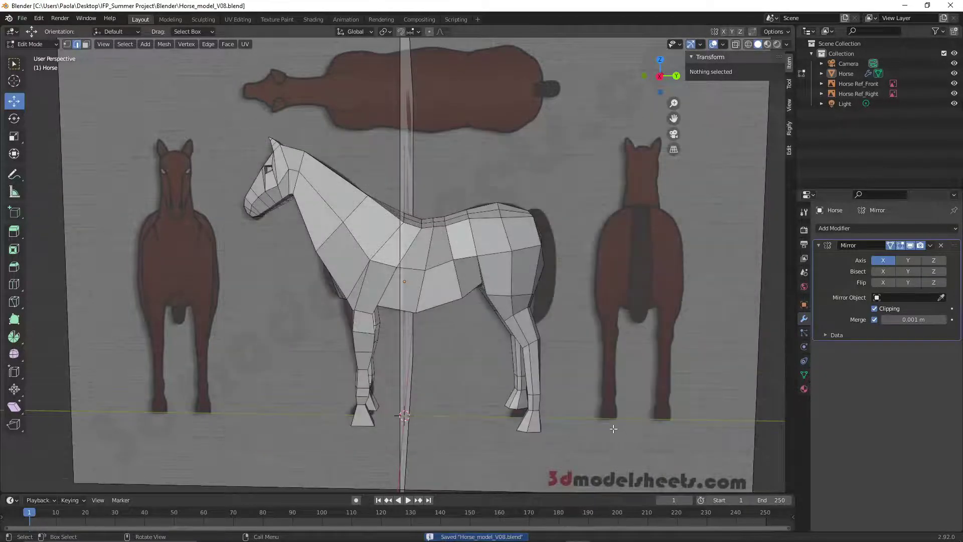
# Select the two consecutive inner lengthwise edges beside the centre line of the horse's nose bridge
pyautogui.moveTo(284, 212); pyautogui.dragTo(232, 198, button='middle')
pyautogui.moveTo(295, 178); pyautogui.dragTo(466, 235, button='middle')
pyautogui.scroll(6, 478, 228)
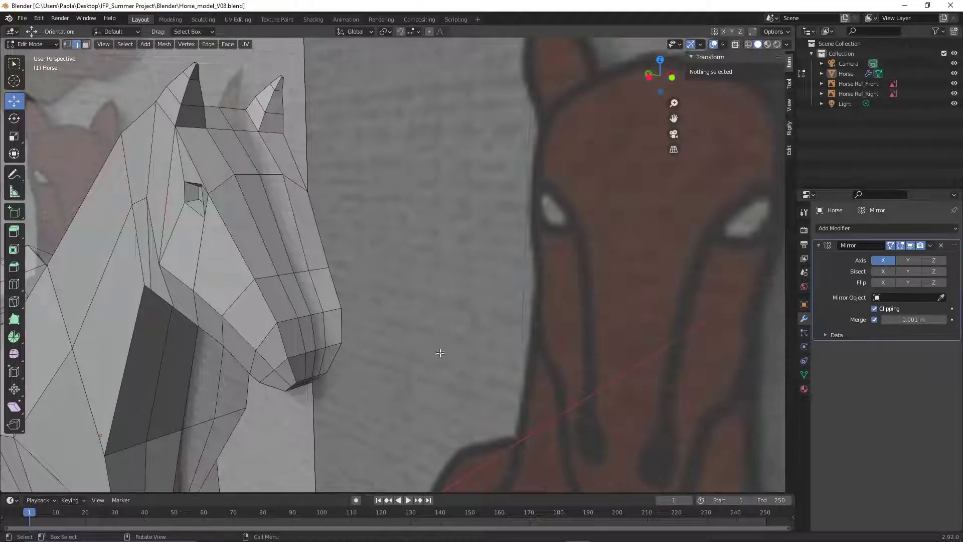
pyautogui.moveTo(440, 353); pyautogui.dragTo(400, 278, button='middle')
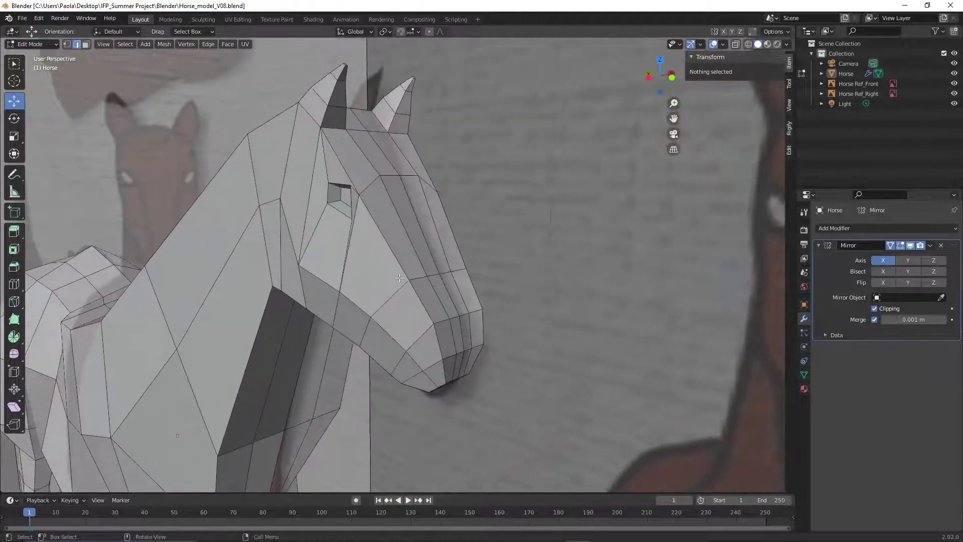
pyautogui.moveTo(527, 344); pyautogui.dragTo(512, 331, button='middle')
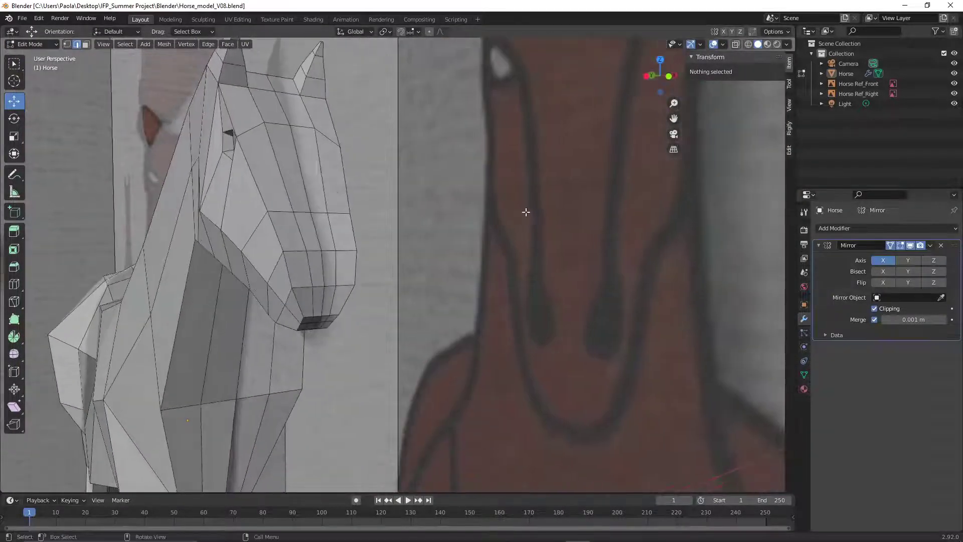
pyautogui.moveTo(461, 280); pyautogui.dragTo(311, 197, button='middle')
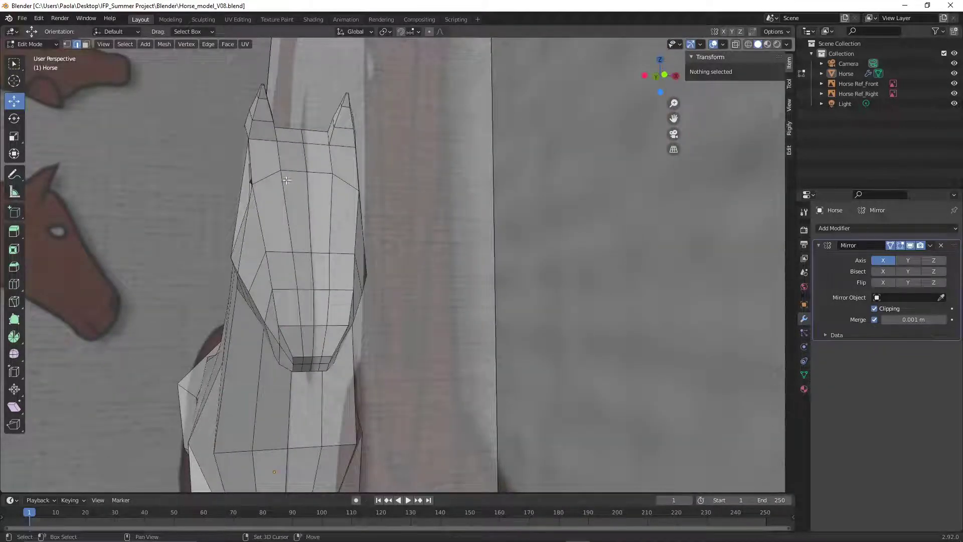
pyautogui.click(289, 213)
pyautogui.keyDown('shift'); pyautogui.click(299, 265); pyautogui.keyUp('shift')
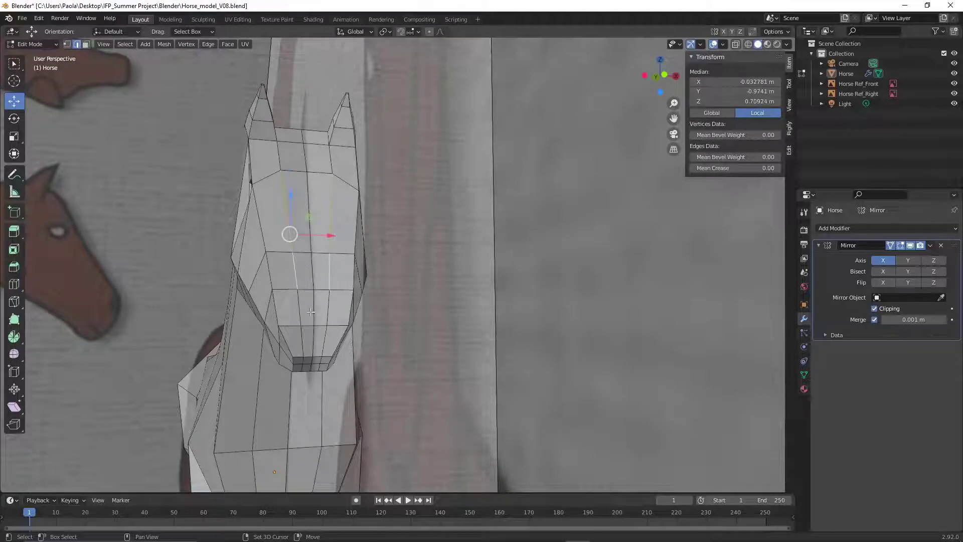
pyautogui.moveTo(371, 327); pyautogui.dragTo(489, 360, button='middle')
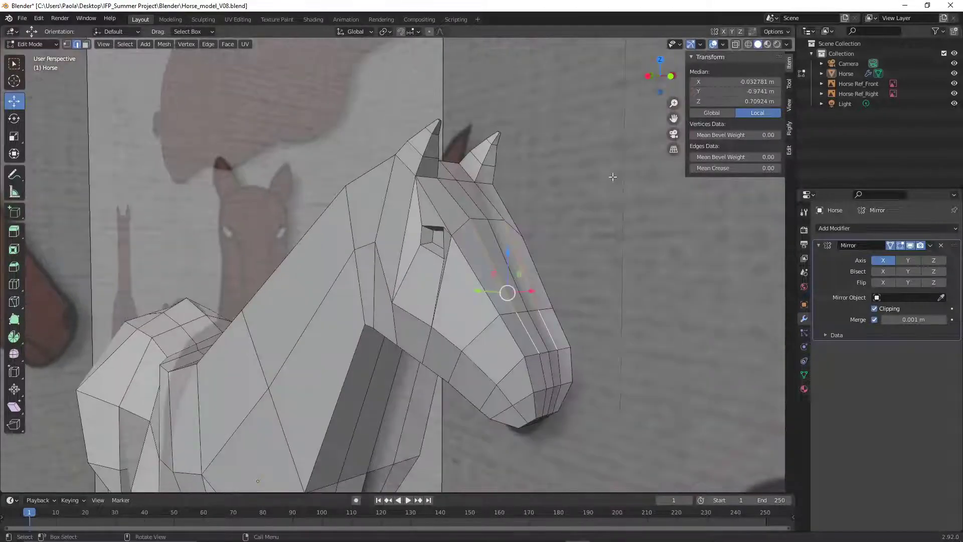
# Examine the horse's head against the reference in front orthographic view, using wireframe and solid shading
pyautogui.click(103, 44)
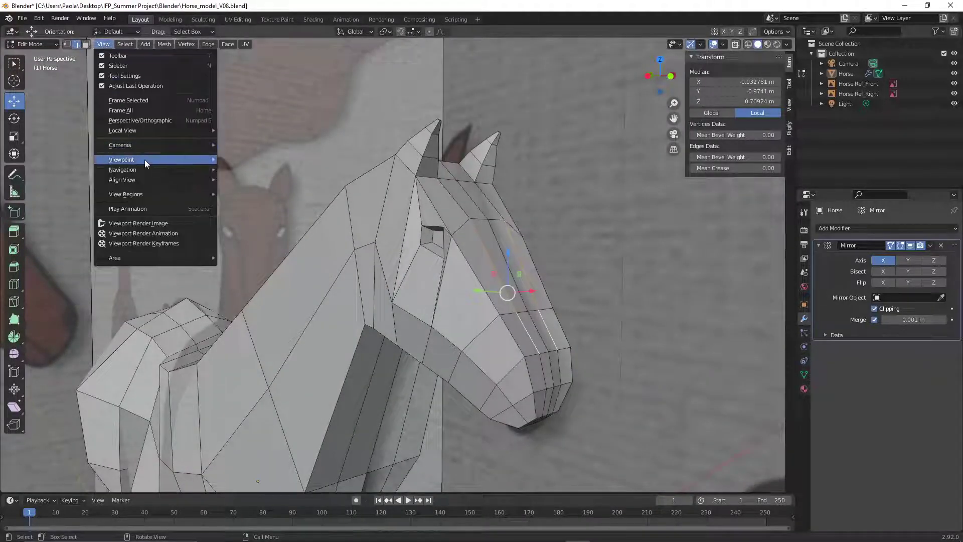
pyautogui.moveTo(144, 159)
pyautogui.click(263, 198)
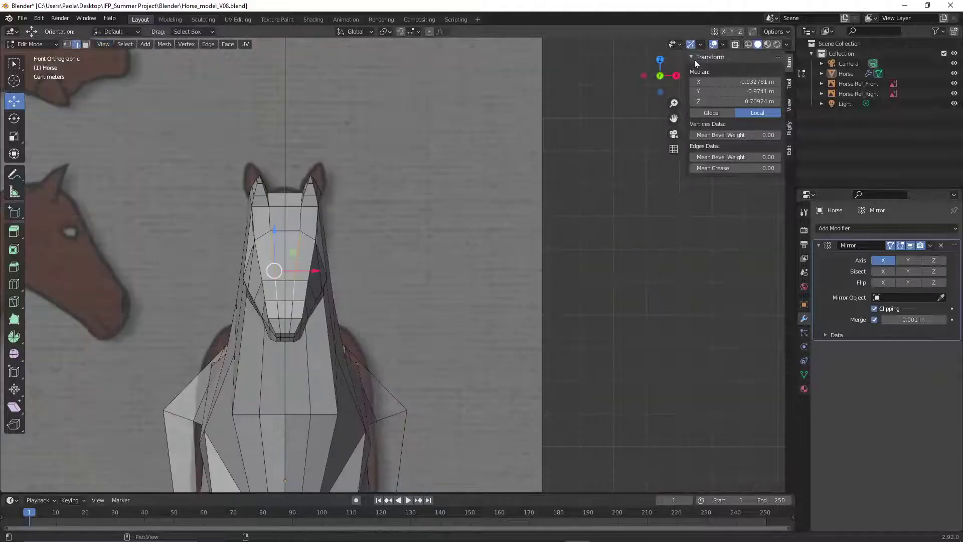
pyautogui.click(750, 44)
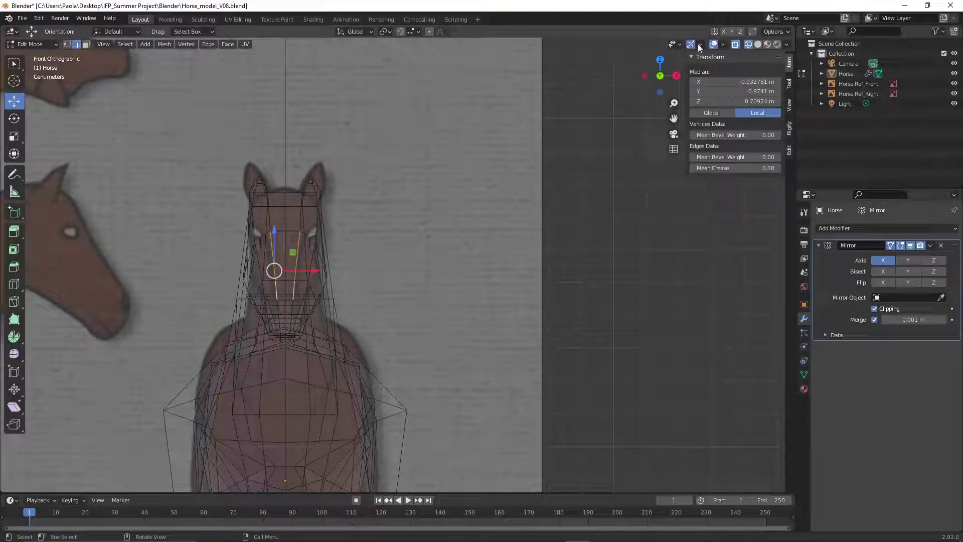
pyautogui.click(757, 46)
pyautogui.scroll(-5, 239, 311)
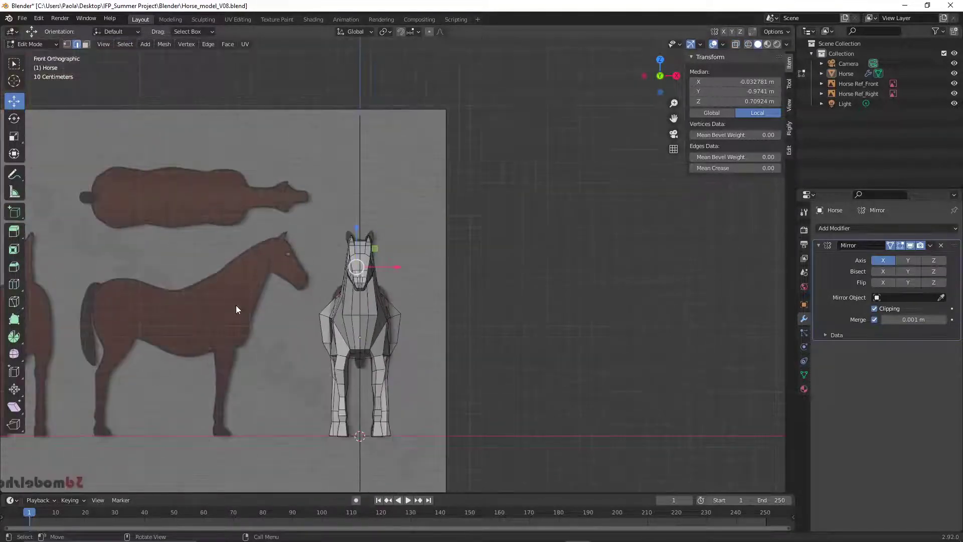
pyautogui.scroll(-1, 237, 294)
pyautogui.scroll(3, 237, 294)
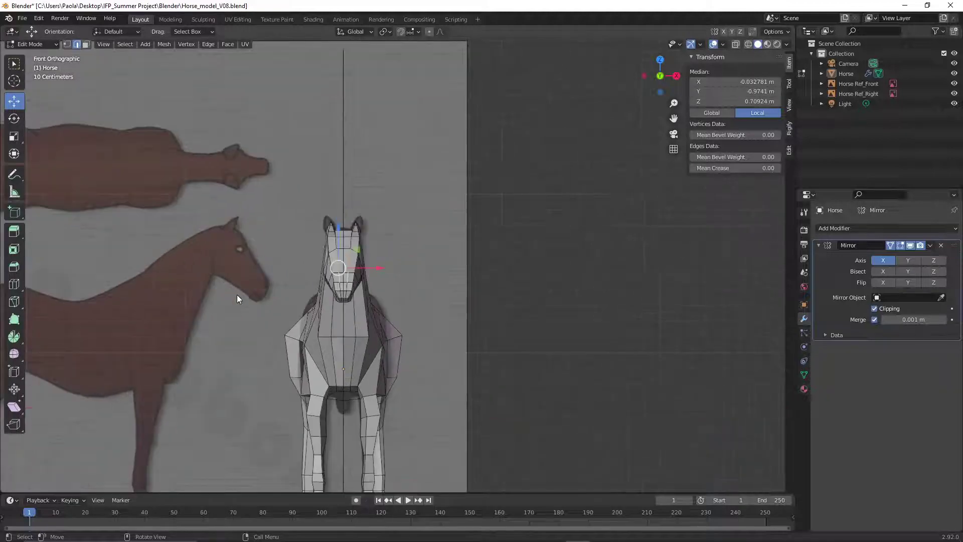
pyautogui.scroll(1, 215, 148)
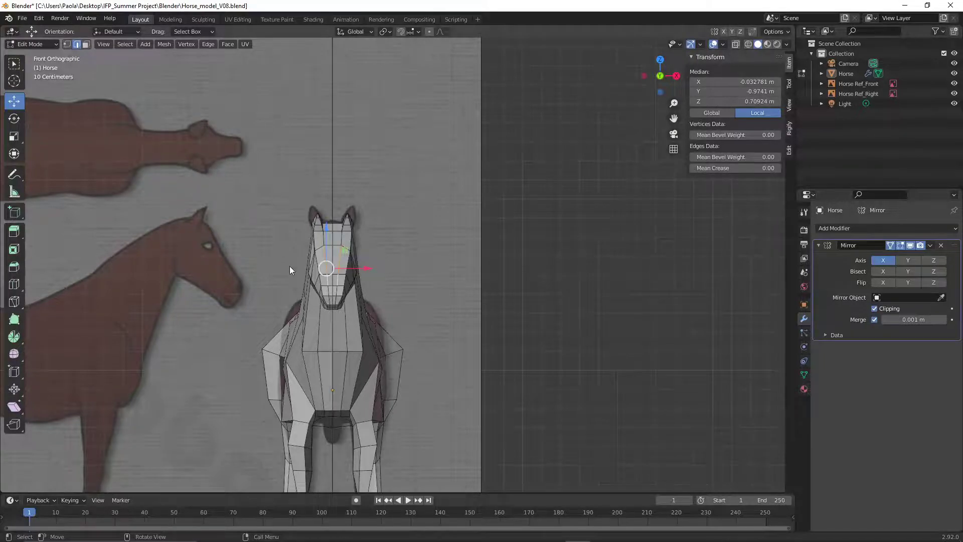
# Raise the selected nose bridge edges about 0.016 m along Z
pyautogui.moveTo(289, 266); pyautogui.dragTo(429, 309, button='middle')
pyautogui.scroll(2, 441, 310)
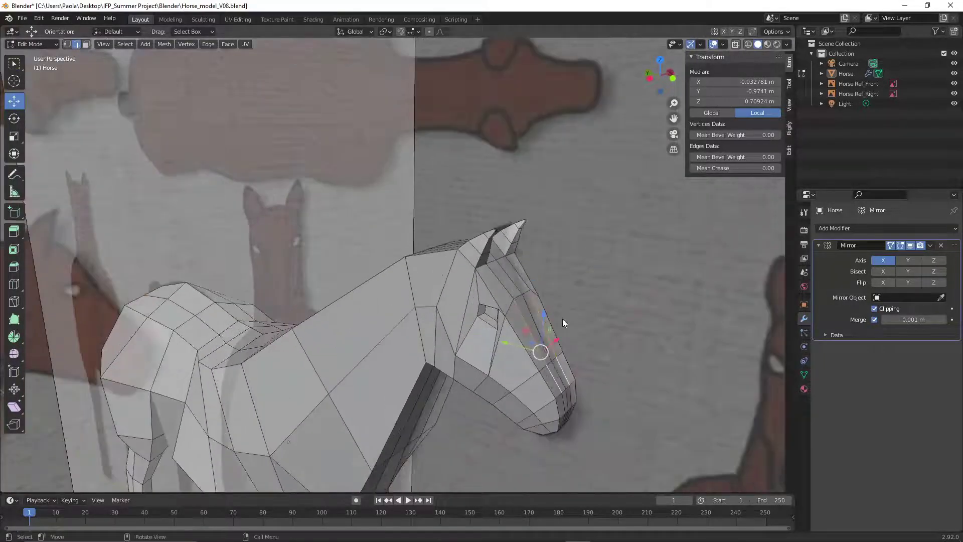
pyautogui.moveTo(562, 318); pyautogui.dragTo(482, 299, button='middle')
pyautogui.scroll(2, 442, 290)
pyautogui.moveTo(363, 275); pyautogui.dragTo(562, 346, button='middle')
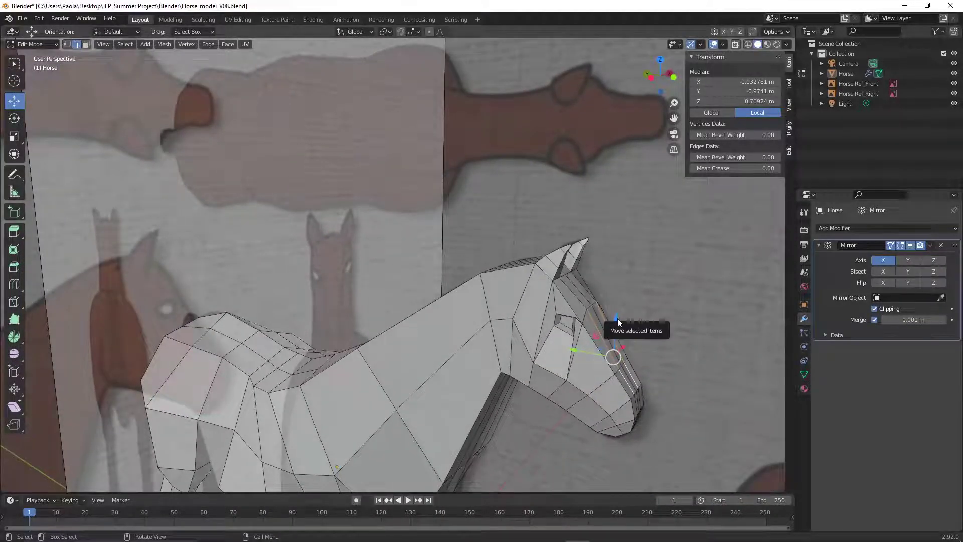
pyautogui.moveTo(618, 321); pyautogui.dragTo(622, 310)
# Select the centre edges of the nose bridge, raise them along Z to level with the neighbouring edges, and deselect them
pyautogui.moveTo(637, 333); pyautogui.dragTo(557, 301, button='middle')
pyautogui.scroll(-4, 480, 288)
pyautogui.moveTo(482, 293); pyautogui.dragTo(507, 308, button='middle')
pyautogui.scroll(7, 506, 308)
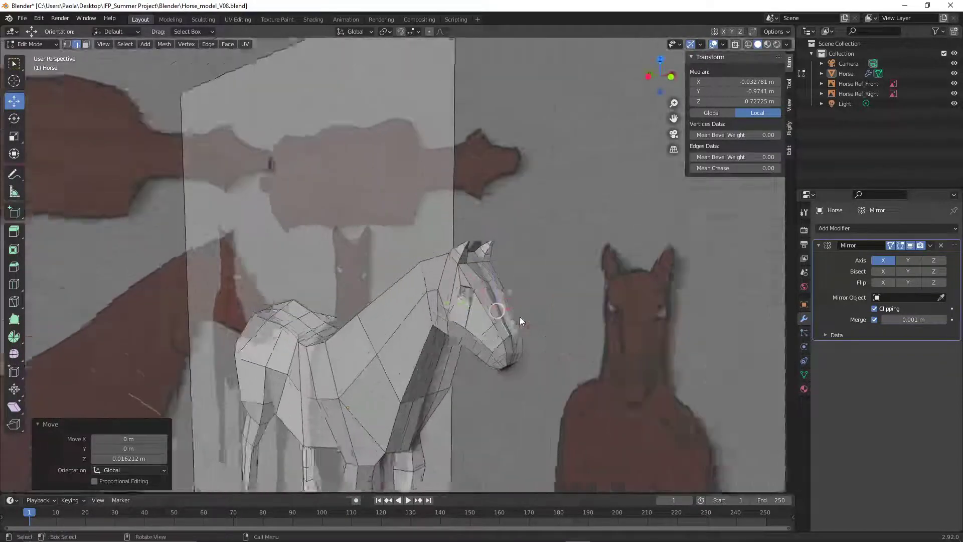
pyautogui.scroll(2, 621, 332)
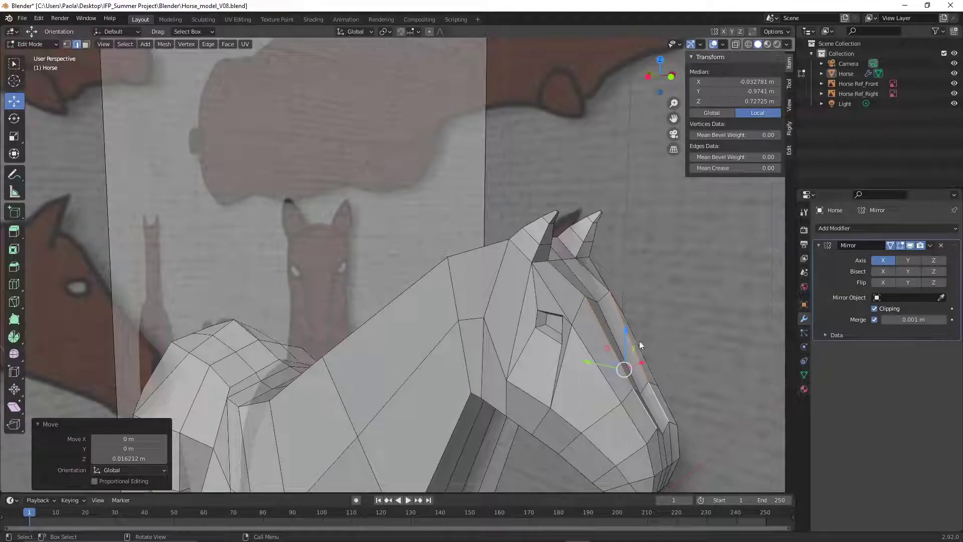
pyautogui.moveTo(658, 352); pyautogui.dragTo(625, 366, button='middle')
pyautogui.click(582, 398)
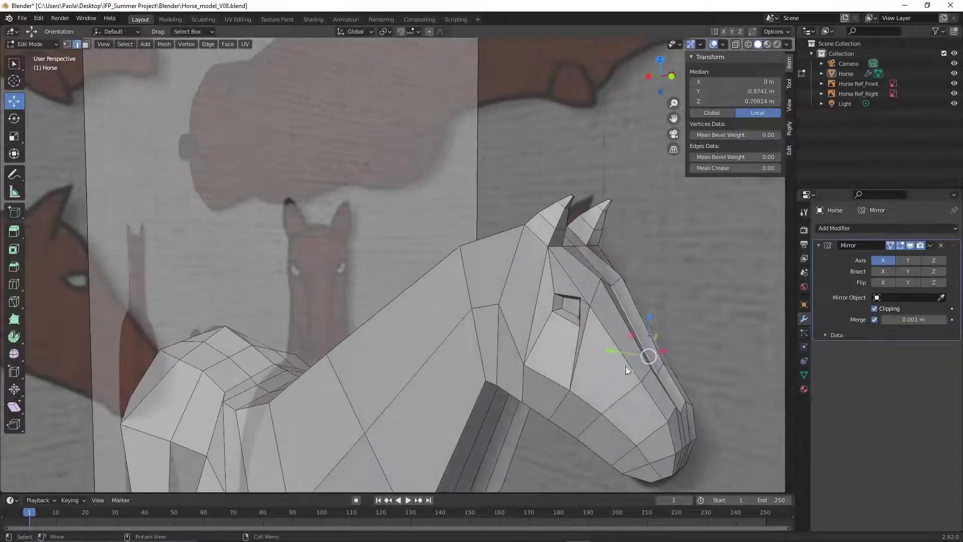
pyautogui.moveTo(650, 315); pyautogui.dragTo(653, 304)
pyautogui.click(732, 341)
# Select the brow face directly above the eye socket in face mode and move it outward about 0.034 m along X
pyautogui.moveTo(713, 340)
pyautogui.mouseDown(button='middle')
pyautogui.moveTo(590, 323)
pyautogui.moveTo(701, 331)
pyautogui.mouseUp(button='middle')
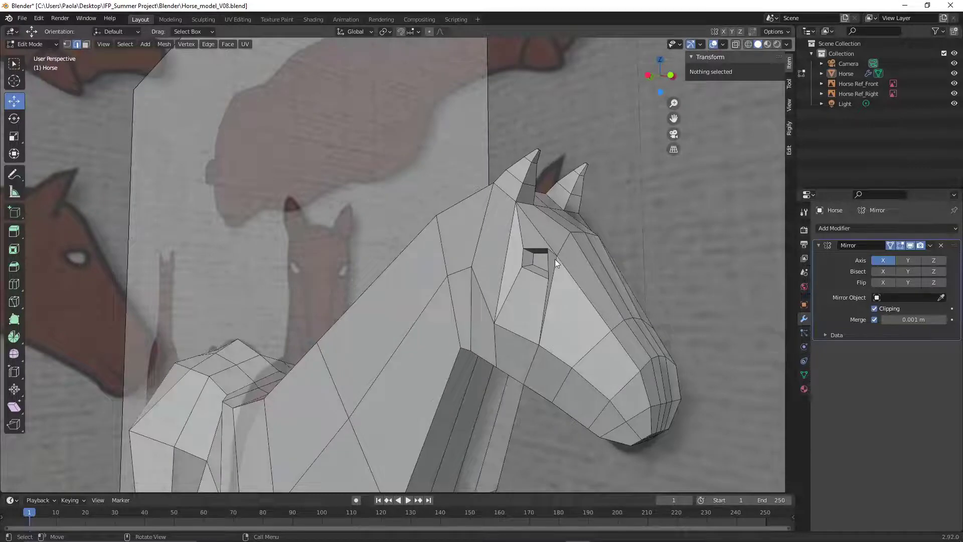
pyautogui.moveTo(555, 258); pyautogui.dragTo(514, 286, button='middle')
pyautogui.moveTo(369, 333); pyautogui.dragTo(395, 277, button='middle')
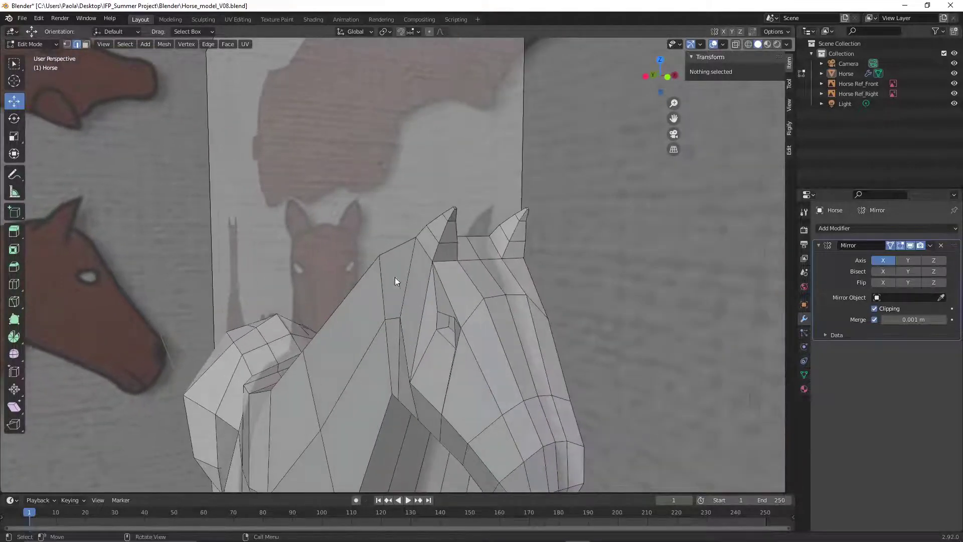
pyautogui.click(86, 44)
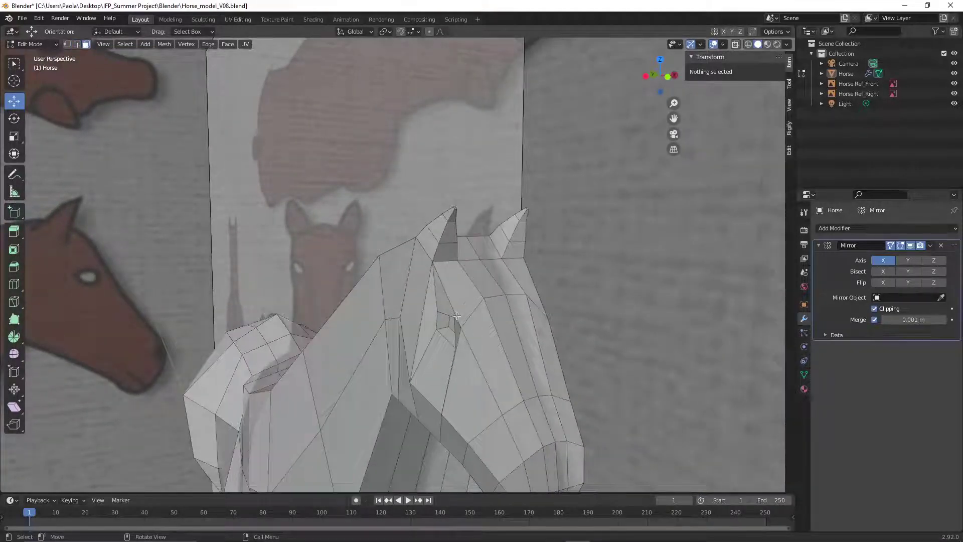
pyautogui.click(442, 307)
pyautogui.scroll(-3, 443, 307)
pyautogui.moveTo(442, 307); pyautogui.dragTo(415, 275, button='middle')
pyautogui.scroll(4, 415, 275)
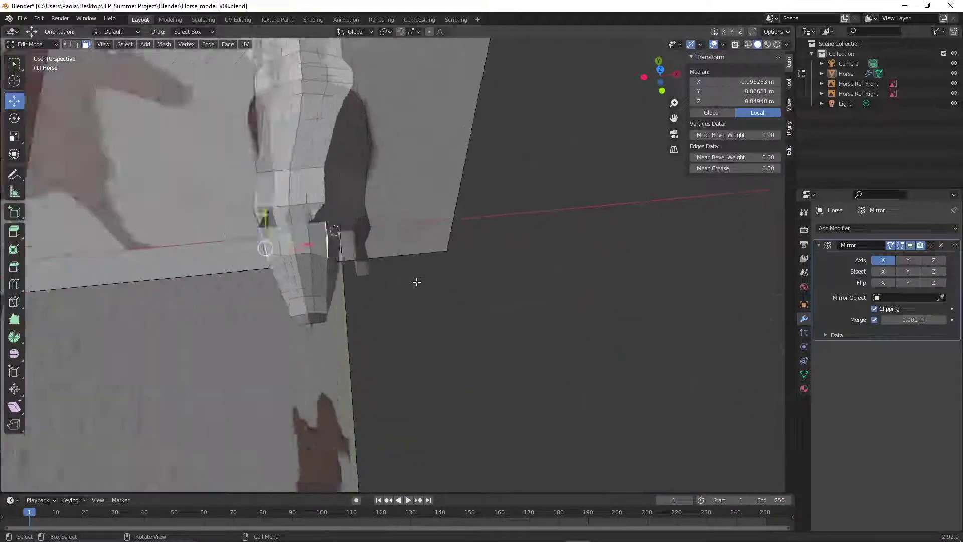
pyautogui.moveTo(327, 258); pyautogui.dragTo(462, 257, button='middle')
pyautogui.scroll(5, 462, 258)
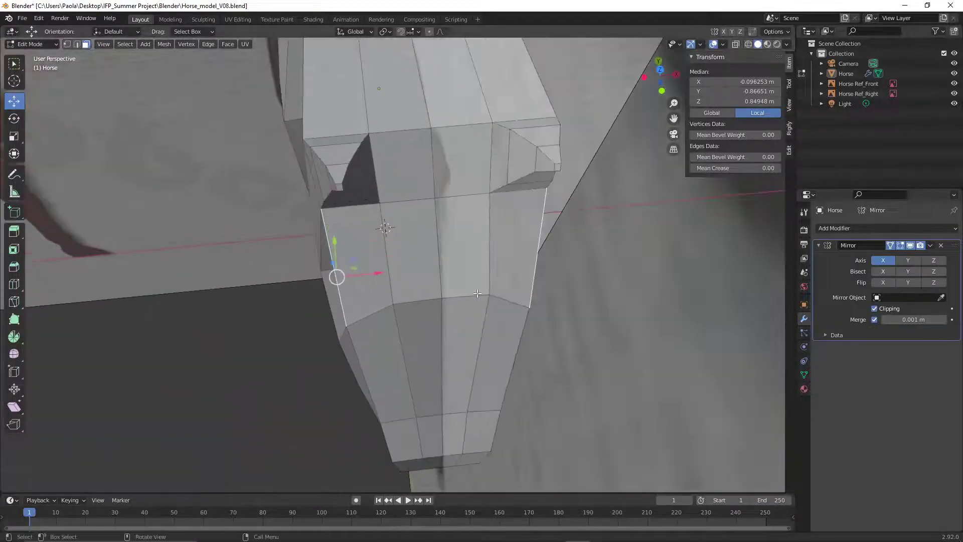
pyautogui.moveTo(356, 279); pyautogui.dragTo(268, 281)
# In vertex mode, lower the eye socket's upper front corner about 0.011 m along Z, shift it slightly backward along Y, and deselect it
pyautogui.moveTo(269, 281); pyautogui.dragTo(335, 211, button='middle')
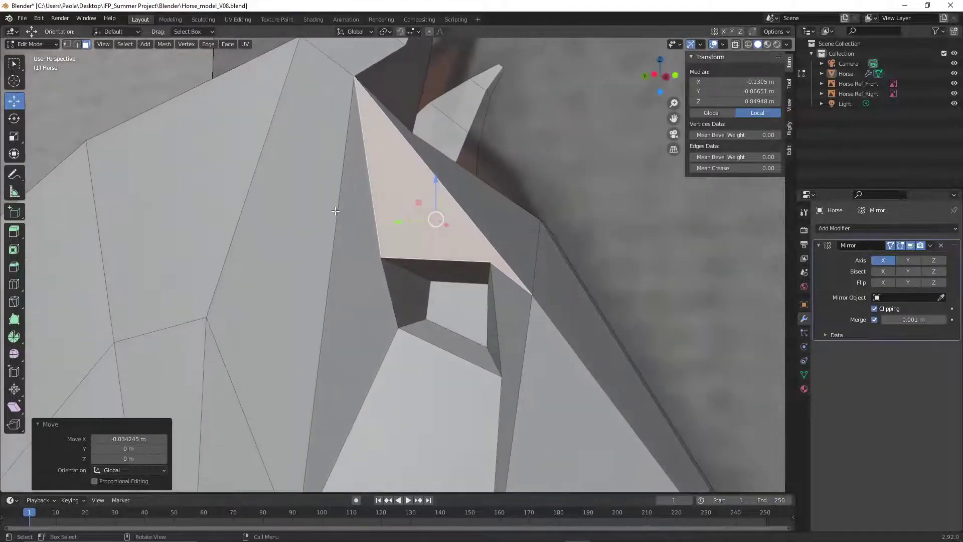
pyautogui.click(65, 43)
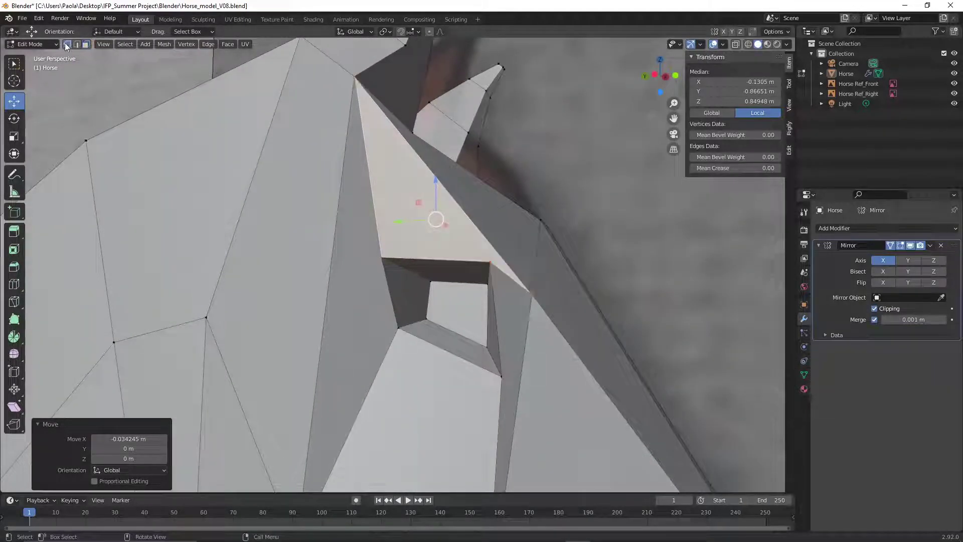
pyautogui.click(495, 264)
pyautogui.moveTo(489, 226); pyautogui.dragTo(487, 250)
pyautogui.press('y')
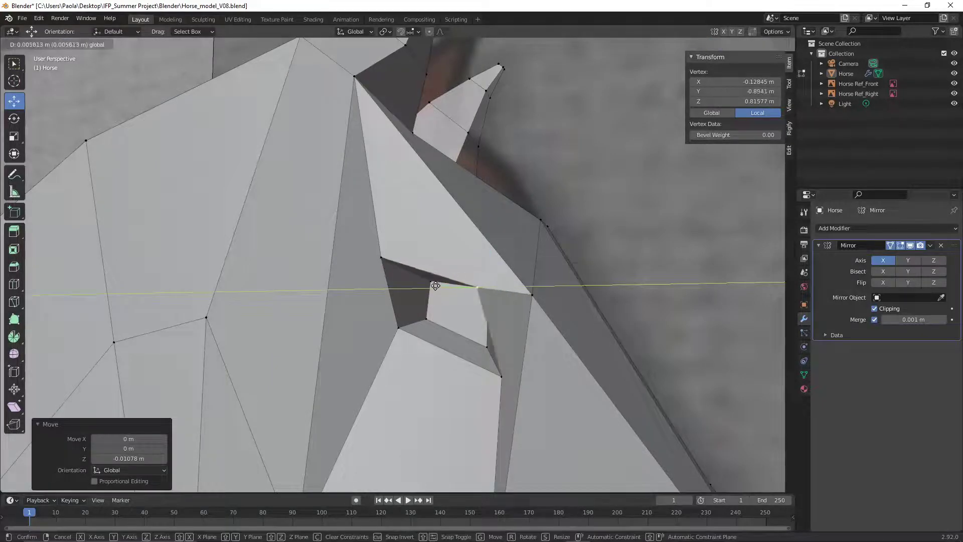
pyautogui.click(430, 286)
pyautogui.click(616, 241)
# Select the eye socket's lower front corner vertex and move it backward about 0.009 m along Y
pyautogui.scroll(-5, 616, 242)
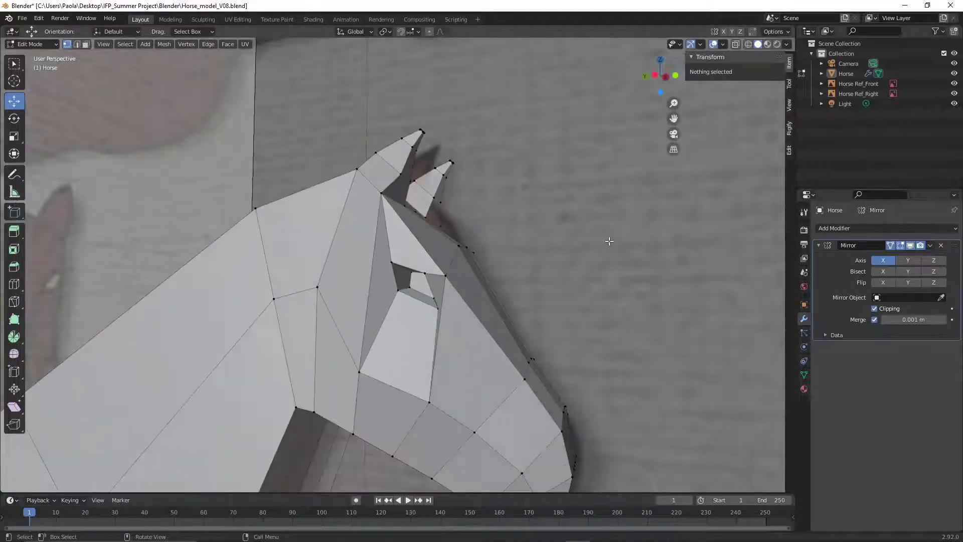
pyautogui.moveTo(608, 241); pyautogui.dragTo(444, 341, button='middle')
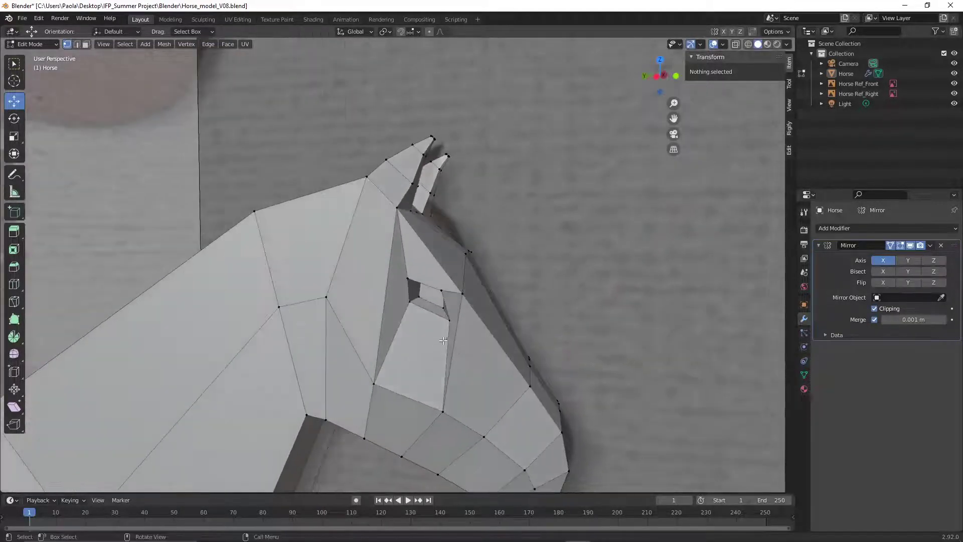
pyautogui.click(449, 320)
pyautogui.moveTo(501, 314); pyautogui.dragTo(392, 346, button='middle')
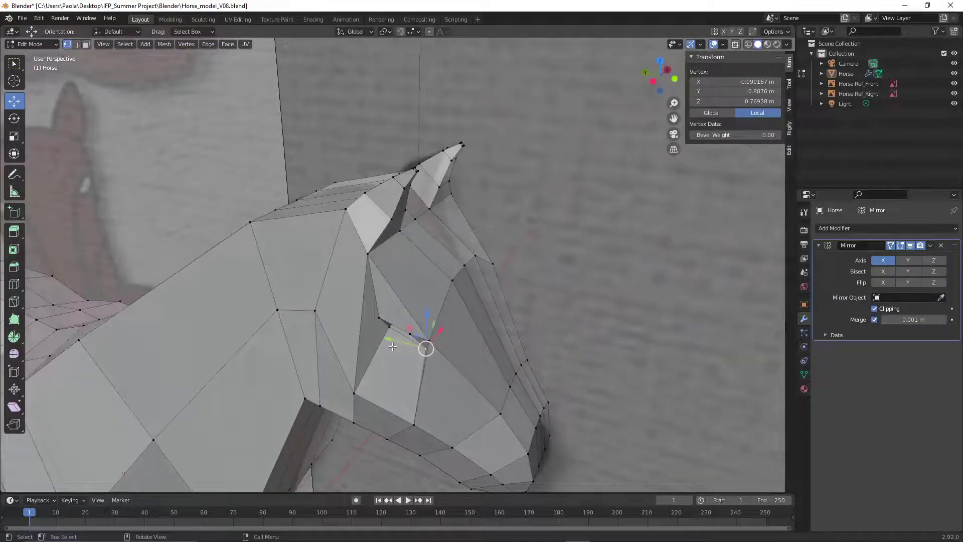
pyautogui.moveTo(390, 341); pyautogui.dragTo(383, 333)
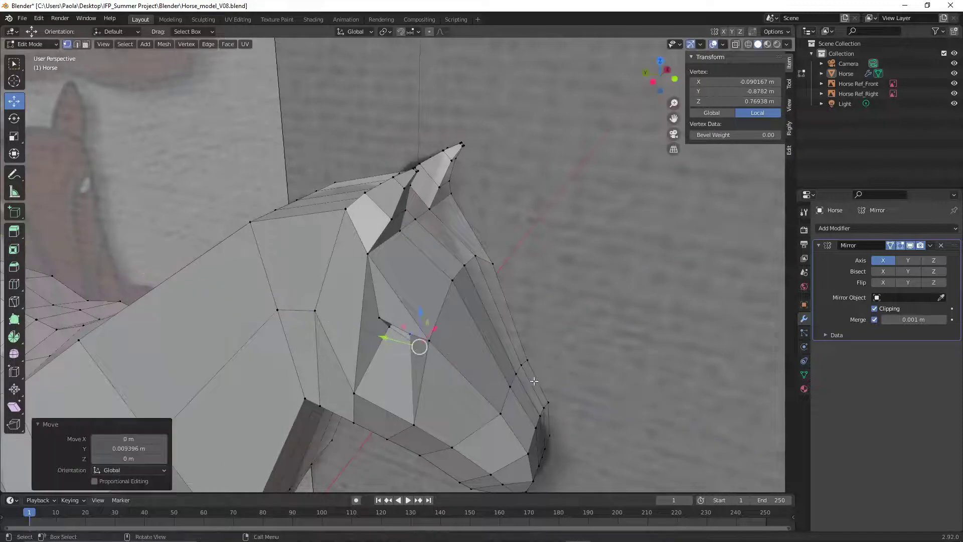
# Undo the last move of the eye socket's lower front corner, then shift it backward only about 0.007 m along Y and deselect it
pyautogui.hotkey('ctrl', 'z')
pyautogui.moveTo(440, 329); pyautogui.dragTo(388, 342)
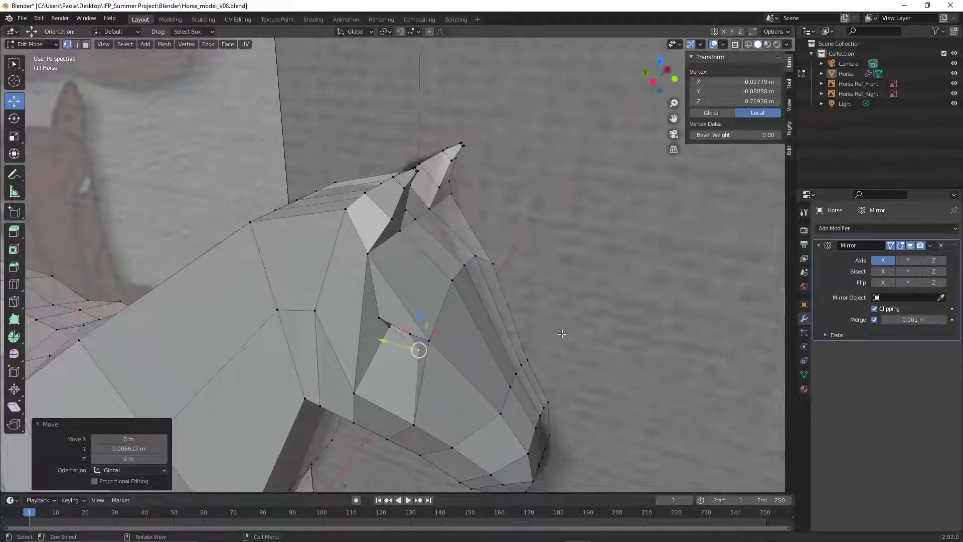
pyautogui.click(546, 341)
# Select the eye socket's lower rear corner vertex, move it outward about 0.011 m along X, and deselect it
pyautogui.click(389, 327)
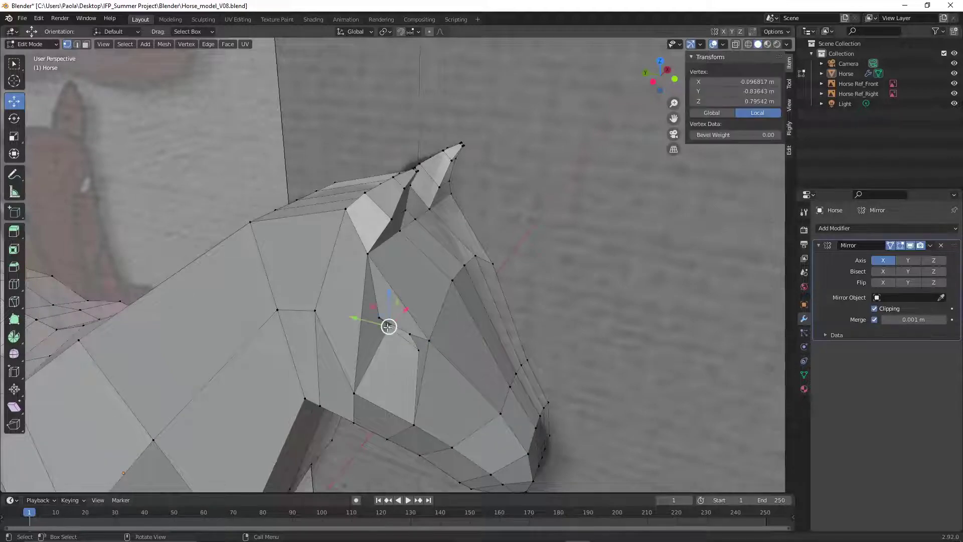
pyautogui.moveTo(406, 310); pyautogui.dragTo(490, 331)
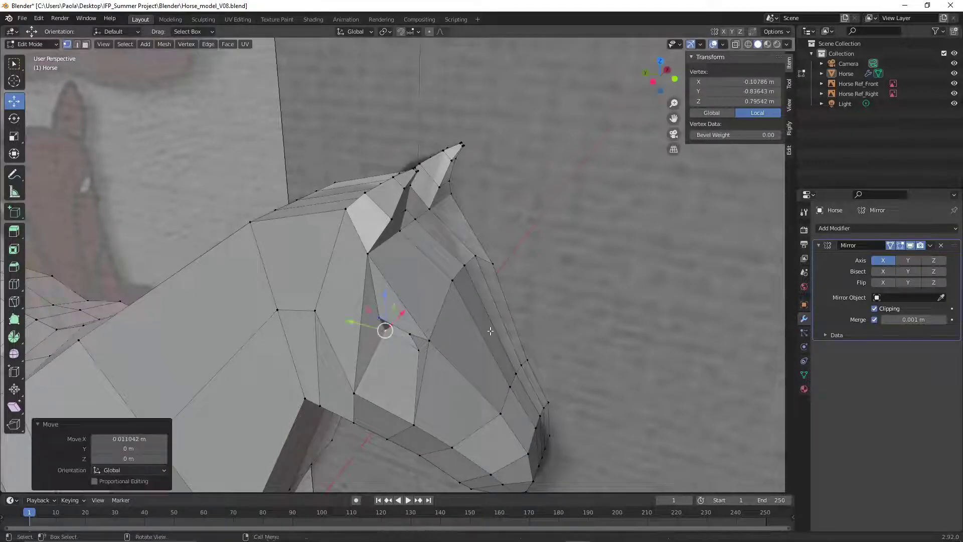
pyautogui.click(583, 334)
# Select the recessed face at the back of the eye socket and, in wireframe shading, move it outward about 0.022 m along X
pyautogui.moveTo(582, 335); pyautogui.dragTo(473, 301, button='middle')
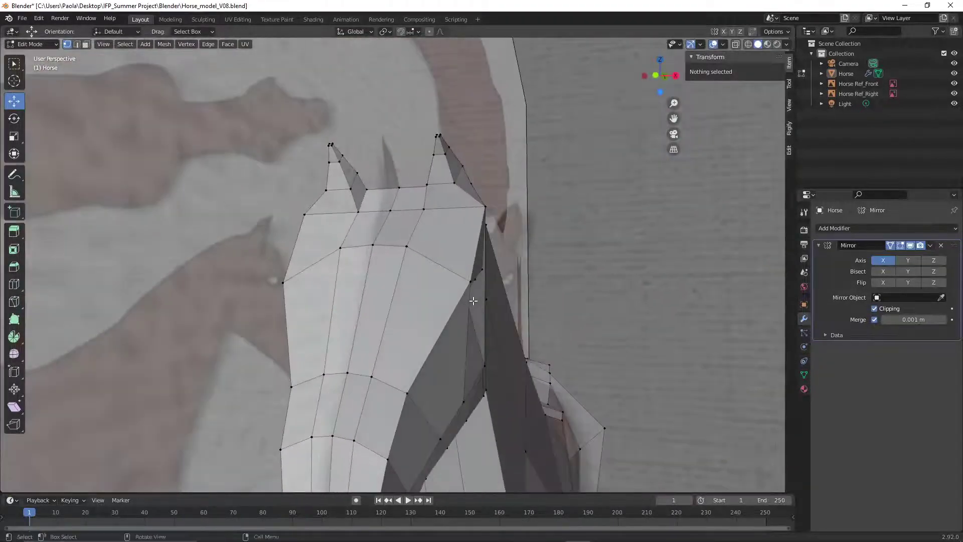
pyautogui.click(748, 44)
pyautogui.moveTo(549, 253)
pyautogui.mouseDown(button='middle')
pyautogui.moveTo(562, 255)
pyautogui.moveTo(519, 304)
pyautogui.mouseUp(button='middle')
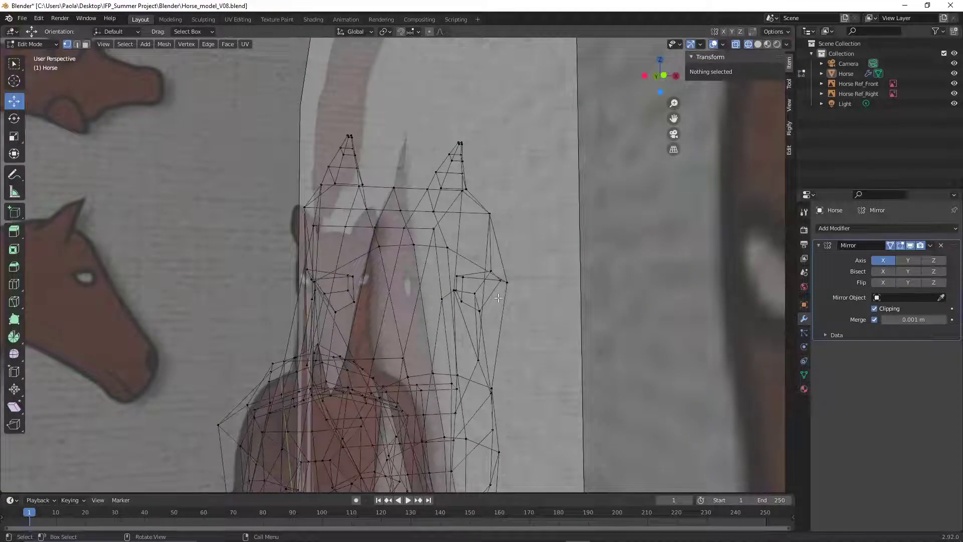
pyautogui.click(757, 44)
pyautogui.moveTo(502, 281)
pyautogui.mouseDown(button='middle')
pyautogui.moveTo(478, 335)
pyautogui.moveTo(423, 352)
pyautogui.mouseUp(button='middle')
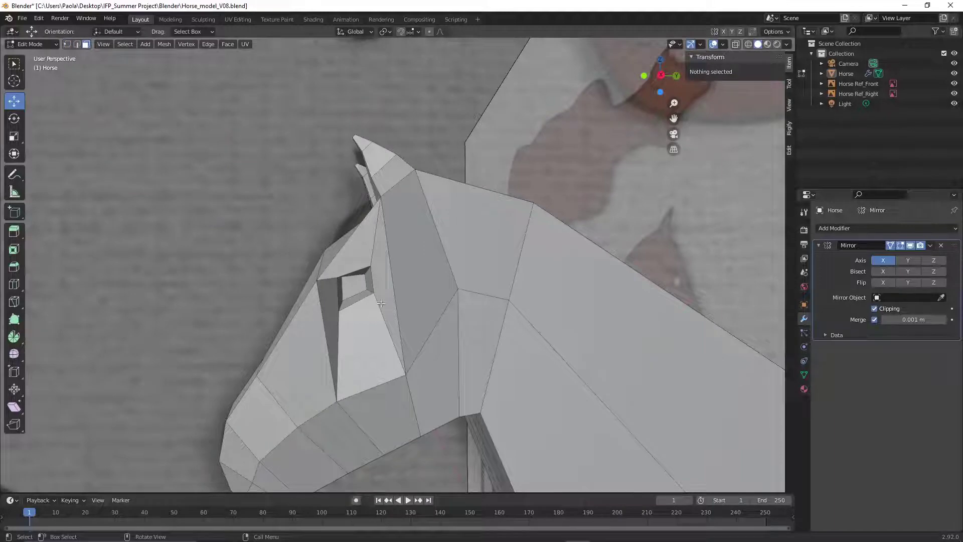
pyautogui.click(360, 284)
pyautogui.moveTo(370, 352); pyautogui.dragTo(481, 337, button='middle')
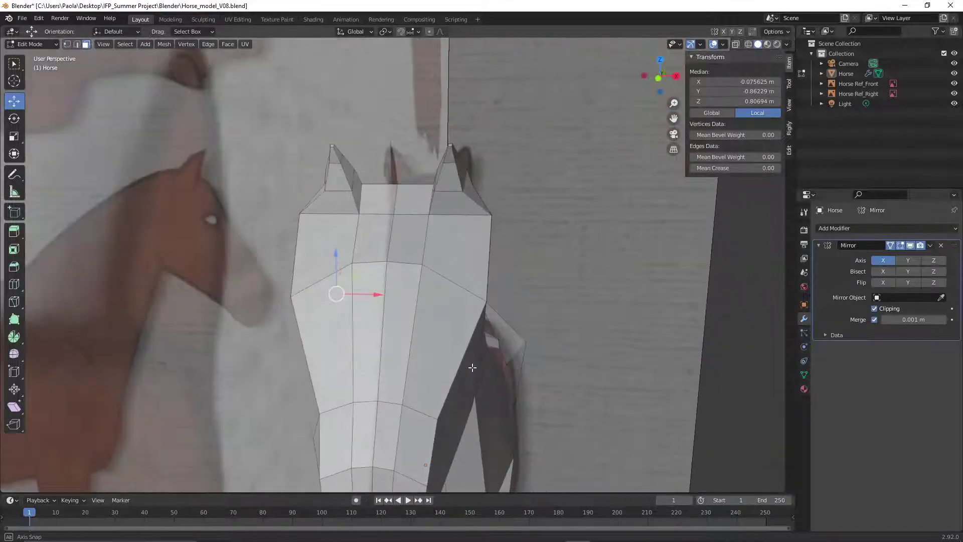
pyautogui.click(748, 45)
pyautogui.scroll(3, 533, 342)
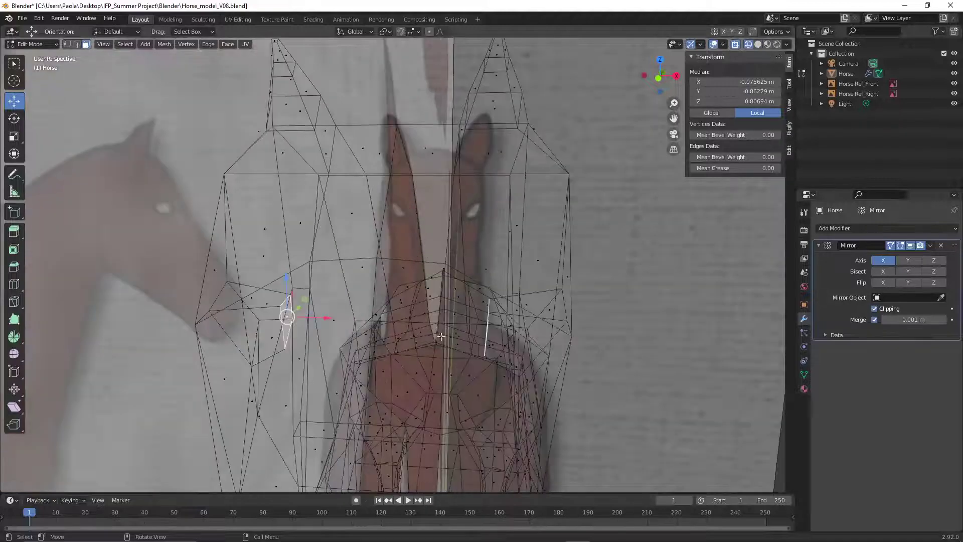
pyautogui.moveTo(347, 345); pyautogui.dragTo(349, 320, button='middle')
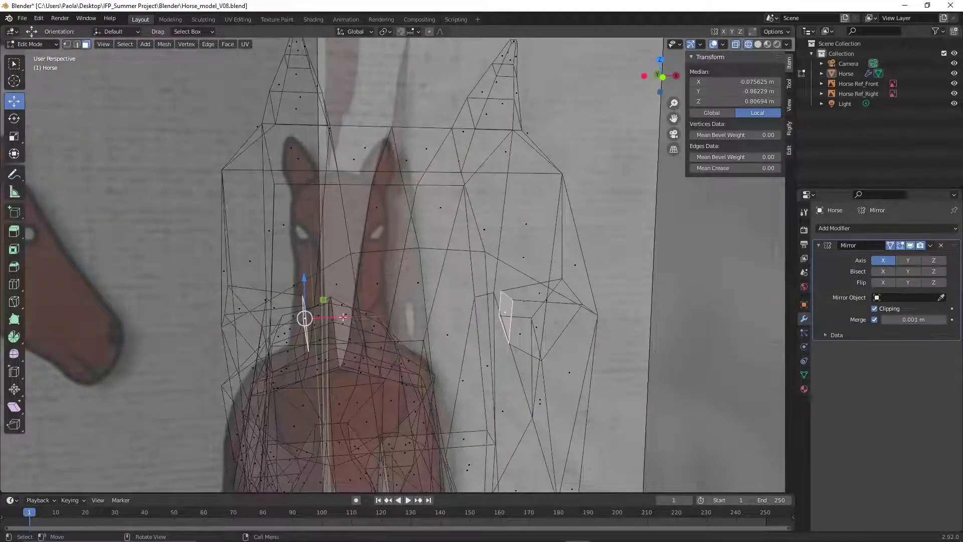
pyautogui.moveTo(346, 319); pyautogui.dragTo(317, 310)
# Rotate the recessed eye socket face about -12.8° around Y and about 4.63° around X
pyautogui.moveTo(321, 307); pyautogui.dragTo(321, 283, button='middle')
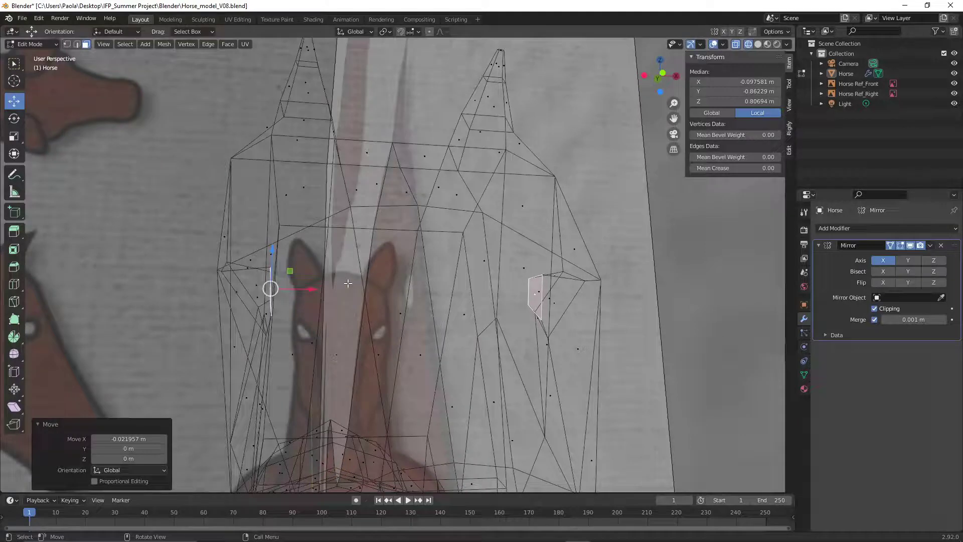
pyautogui.press('r')
pyautogui.press('y')
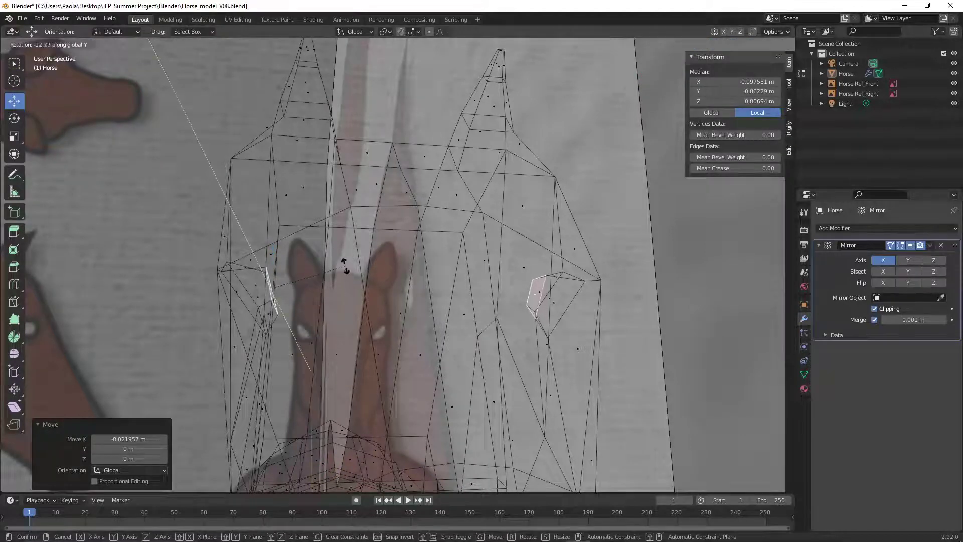
pyautogui.click(345, 266)
pyautogui.press('KP_Decimal')
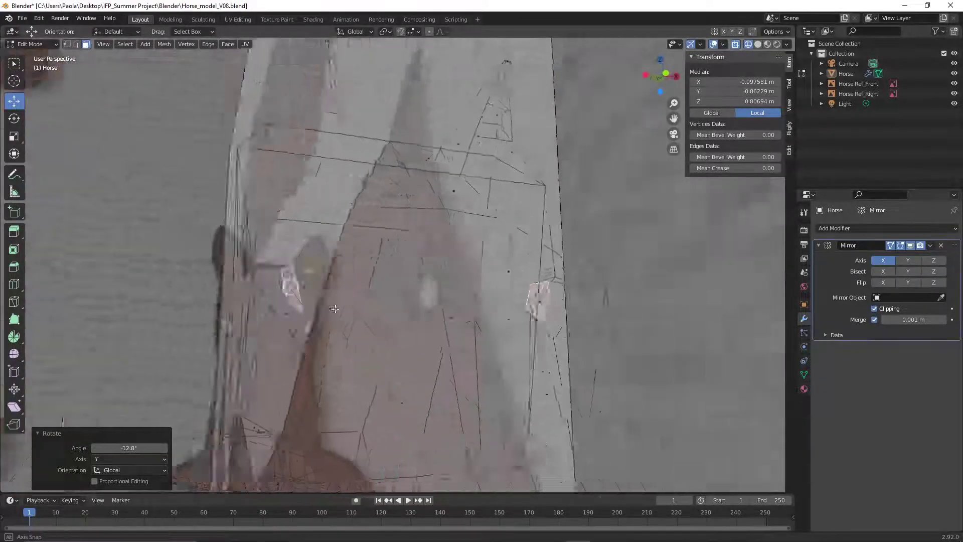
pyautogui.moveTo(323, 305); pyautogui.dragTo(431, 288, button='middle')
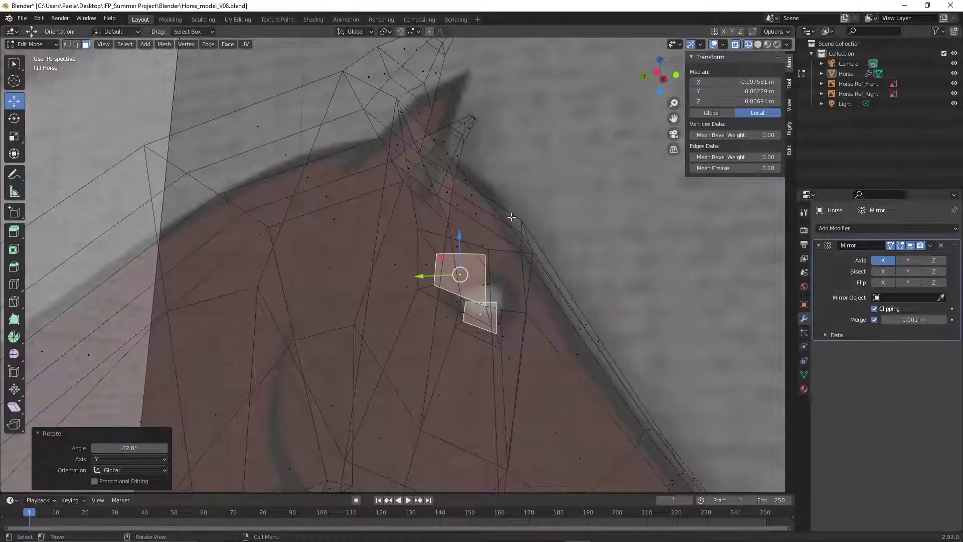
pyautogui.press('r')
pyautogui.press('x')
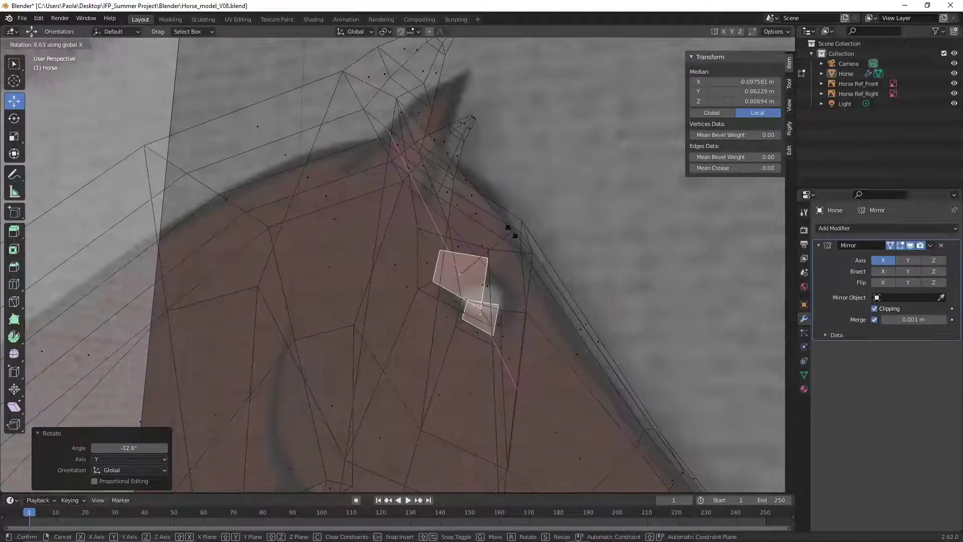
pyautogui.click(509, 226)
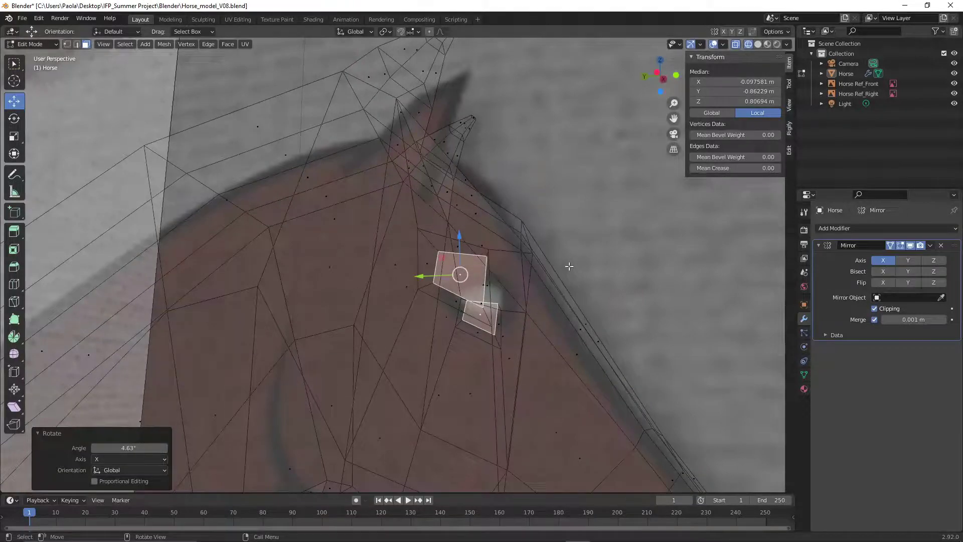
# Extrude the recessed eye socket face inward about 0.017 m and scale the new face to about 0.269
pyautogui.moveTo(569, 266); pyautogui.dragTo(317, 312, button='middle')
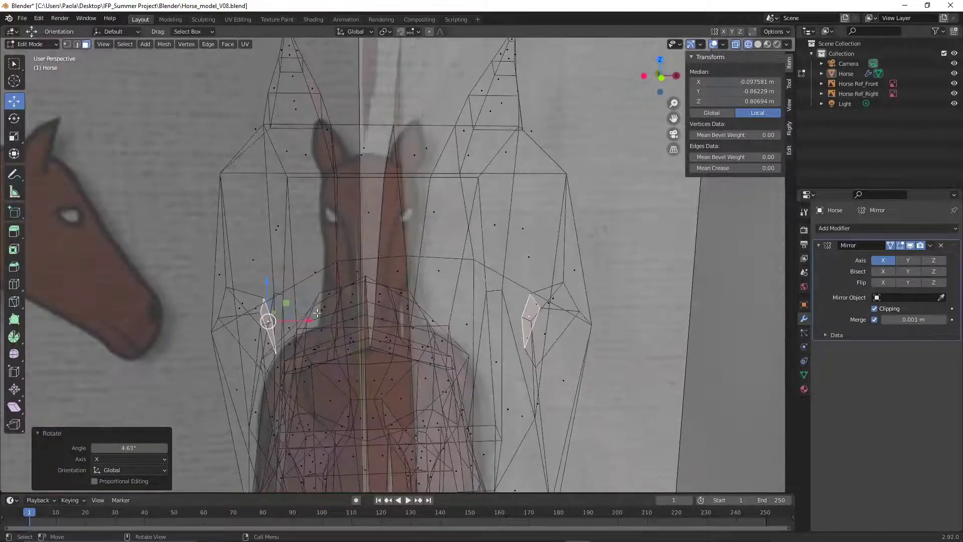
pyautogui.scroll(1, 296, 325)
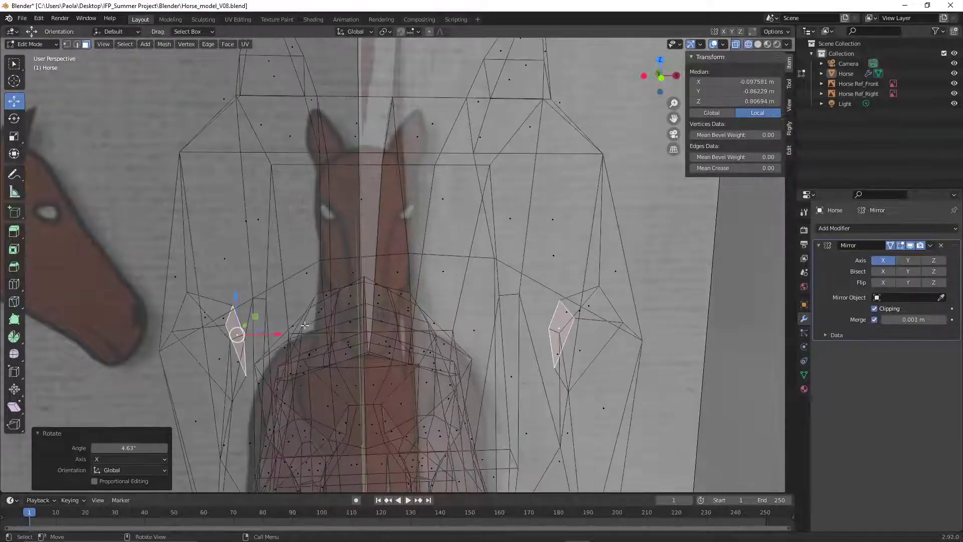
pyautogui.moveTo(307, 325); pyautogui.dragTo(434, 301, button='middle')
pyautogui.scroll(-2, 429, 349)
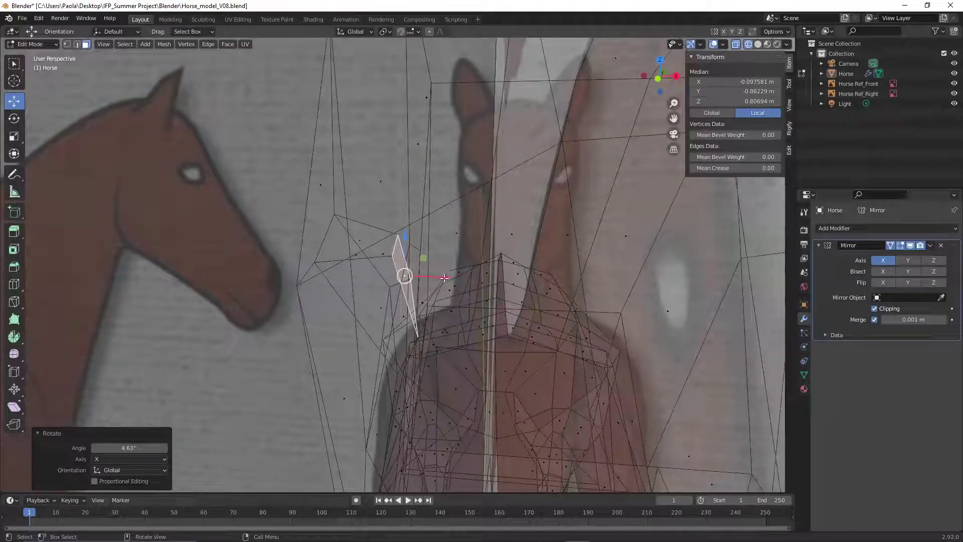
pyautogui.moveTo(444, 278); pyautogui.dragTo(487, 274)
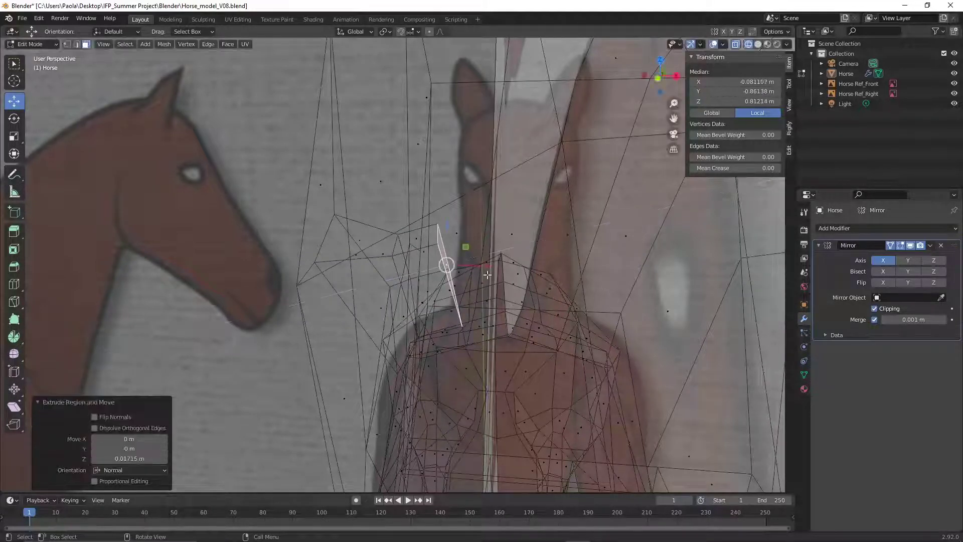
pyautogui.press('s')
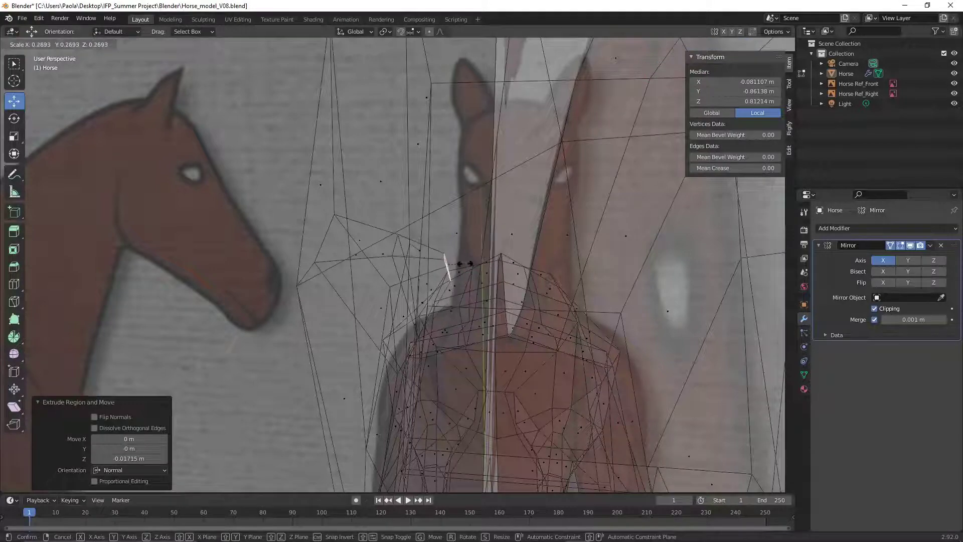
pyautogui.click(465, 264)
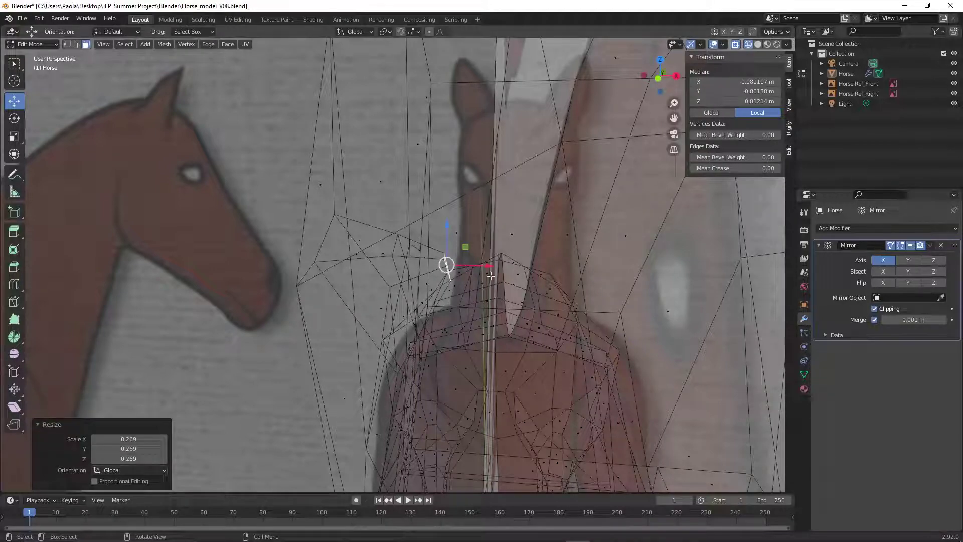
# Move the small extruded face outward about 0.010 m along X, return to solid shading, and deselect it
pyautogui.moveTo(490, 276); pyautogui.dragTo(472, 270, button='middle')
pyautogui.press('g')
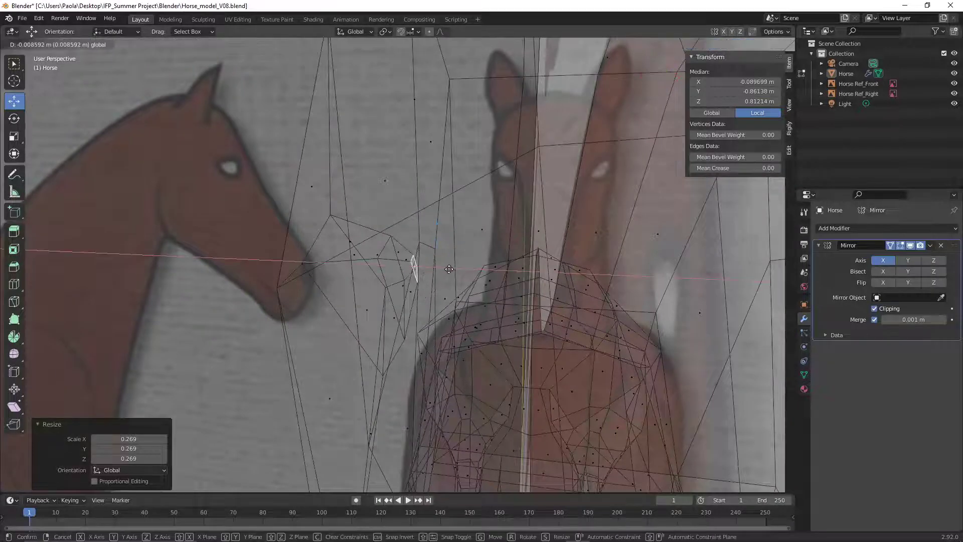
pyautogui.click(444, 269)
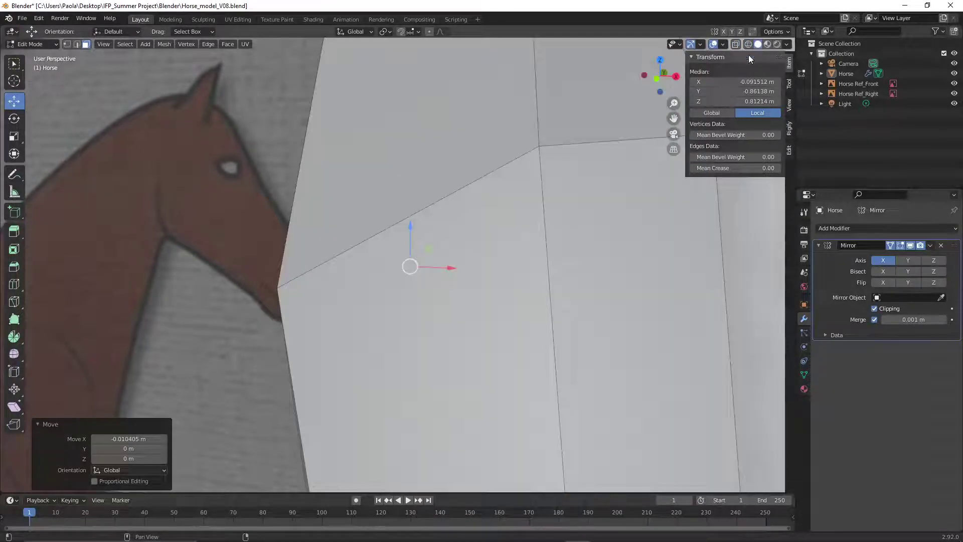
pyautogui.click(758, 44)
pyautogui.moveTo(397, 296); pyautogui.dragTo(610, 203, button='middle')
pyautogui.click(646, 201)
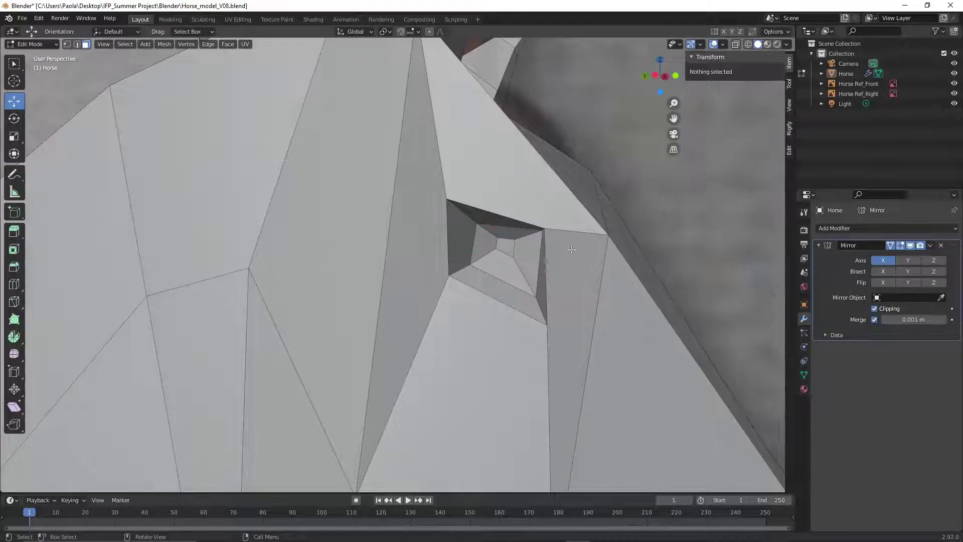
# In vertex mode, lower the innermost eye face's lower rear corner along Z and shift its upper rear corner backward about 0.0008 m along Y
pyautogui.moveTo(532, 270); pyautogui.dragTo(334, 191, button='middle')
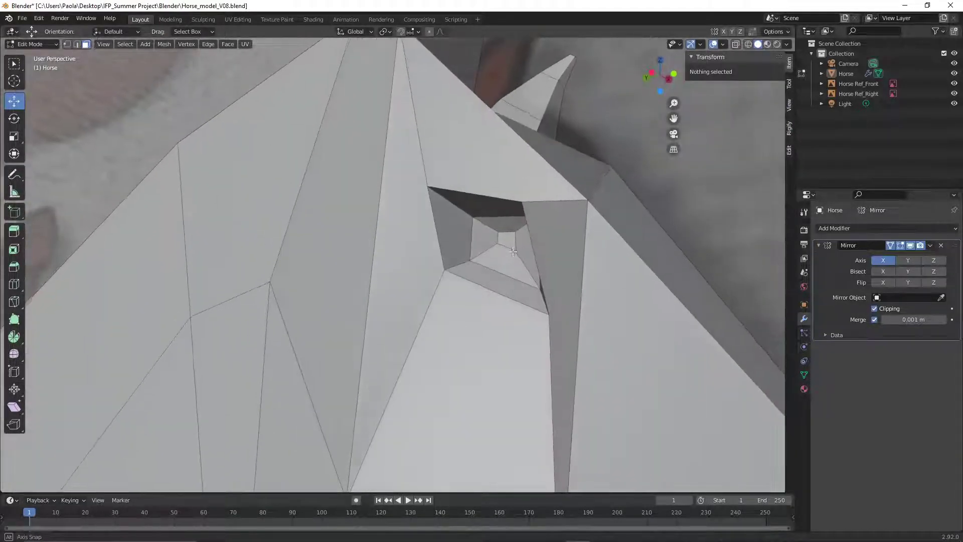
pyautogui.click(76, 43)
pyautogui.moveTo(487, 351); pyautogui.dragTo(523, 277, button='middle')
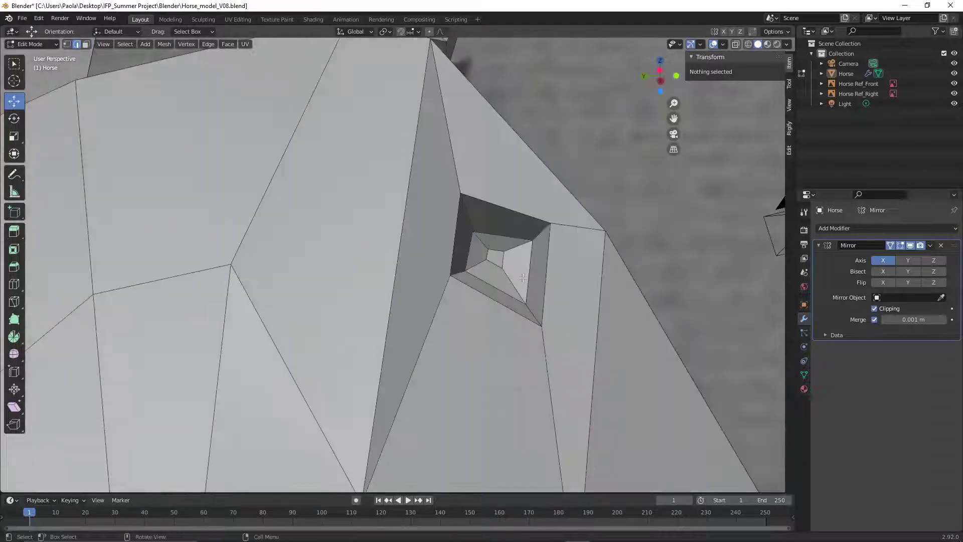
pyautogui.click(502, 256)
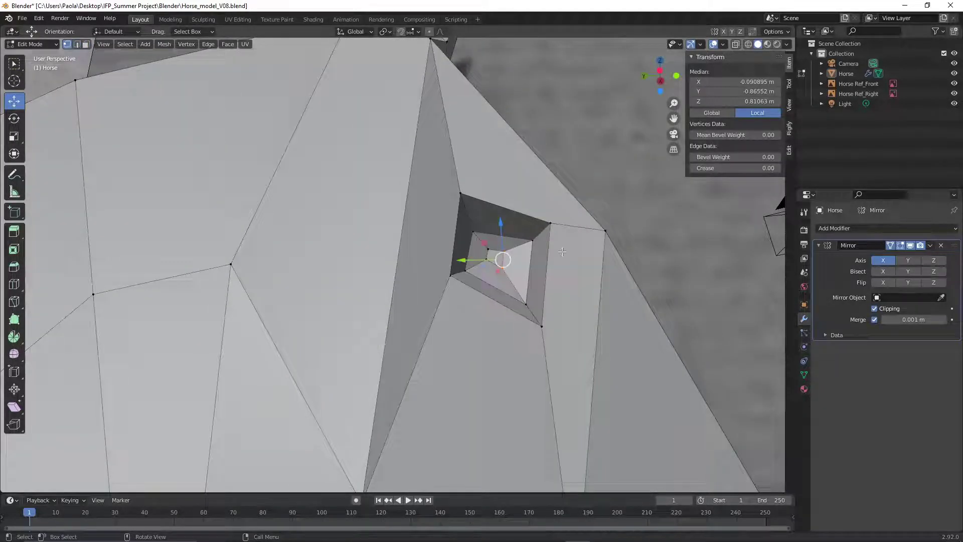
pyautogui.click(553, 188)
pyautogui.click(485, 258)
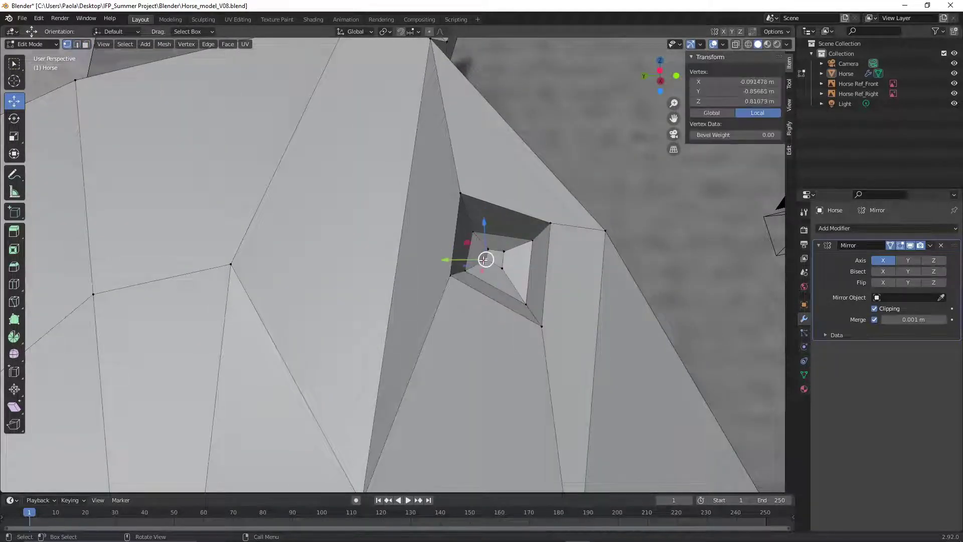
pyautogui.moveTo(487, 226); pyautogui.dragTo(460, 266)
pyautogui.click(489, 250)
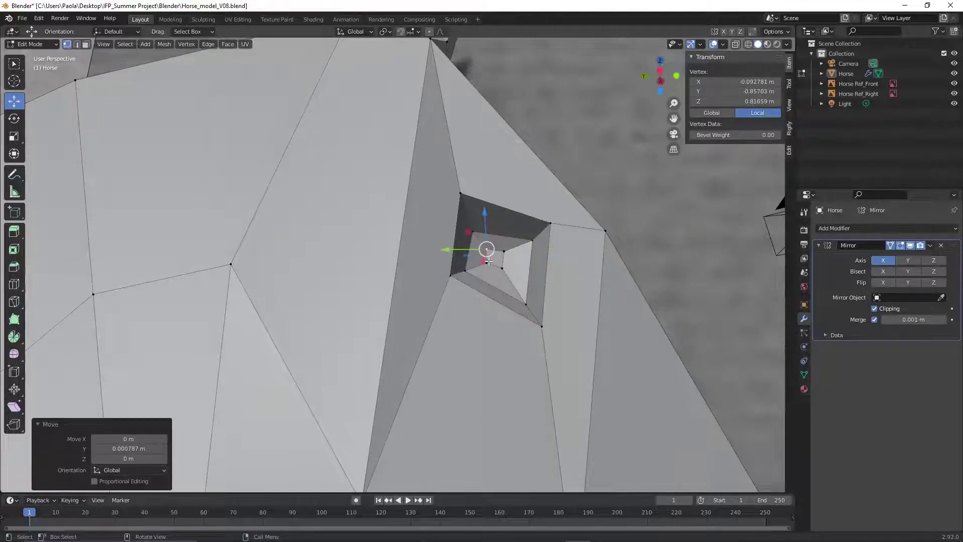
pyautogui.click(472, 232)
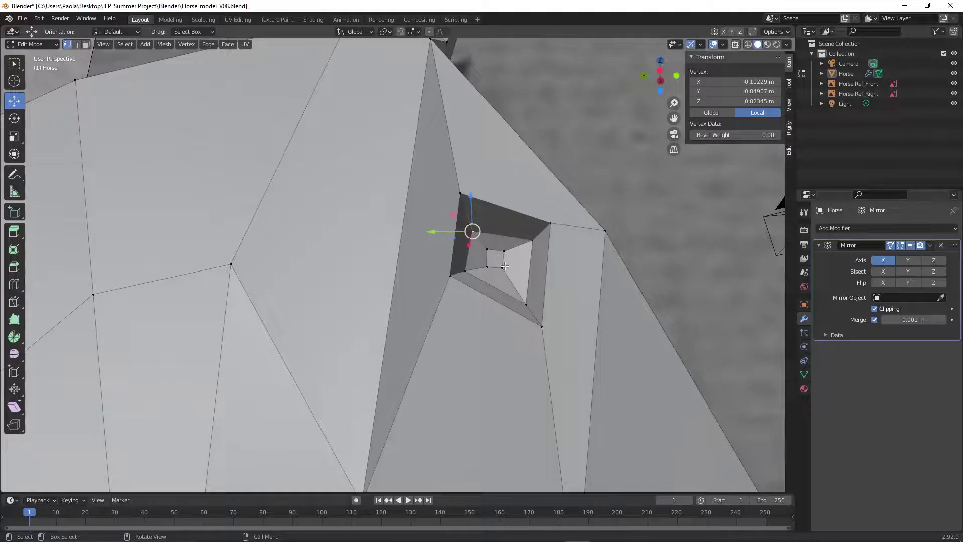
# Lower the innermost eye face's lower front corner about 0.003 m along Z, shift the upper front corner forward along Y, and deselect
pyautogui.click(505, 266)
pyautogui.moveTo(503, 233); pyautogui.dragTo(502, 244)
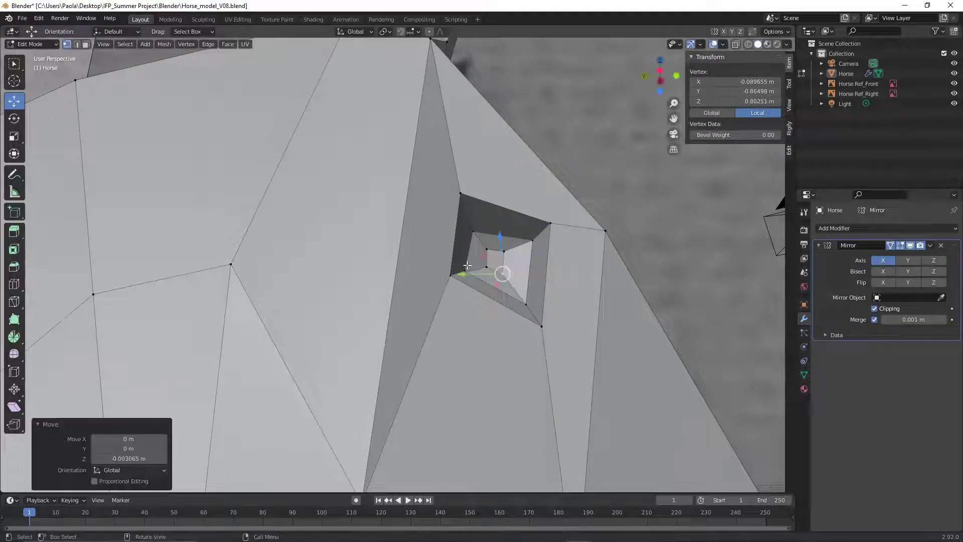
pyautogui.click(504, 248)
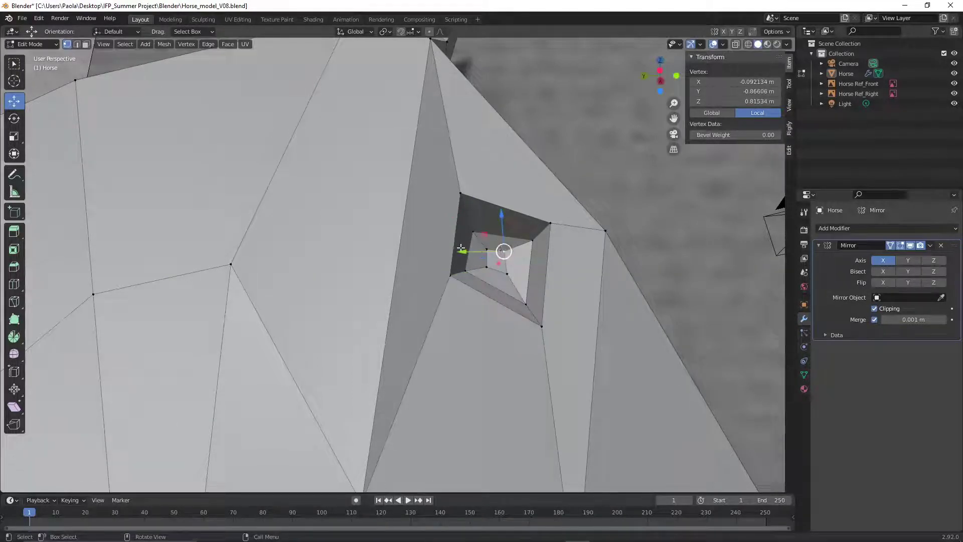
pyautogui.moveTo(461, 247); pyautogui.dragTo(471, 252)
pyautogui.click(587, 170)
# Examine the reshaped eye socket, the head and the whole horse against the side reference
pyautogui.scroll(-3, 575, 172)
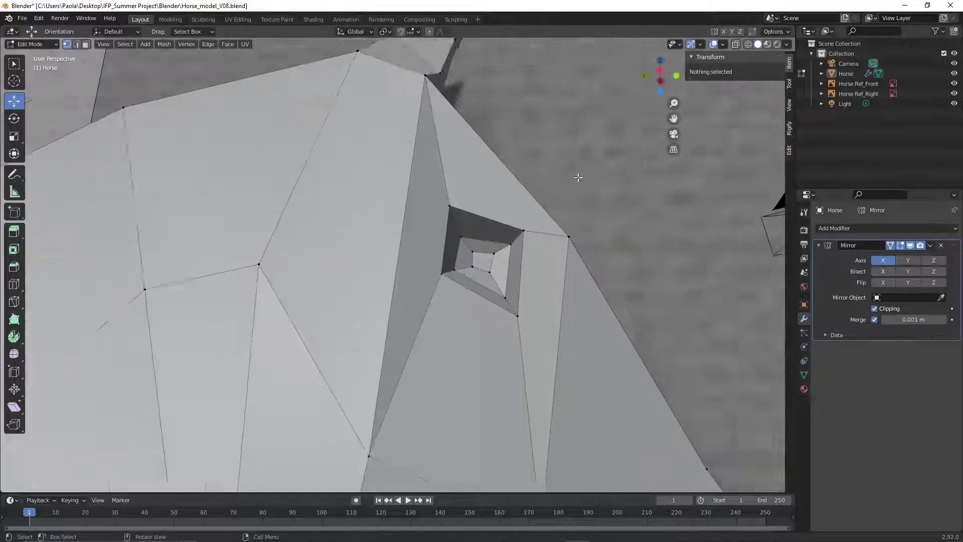
pyautogui.moveTo(558, 201); pyautogui.dragTo(361, 240, button='middle')
pyautogui.scroll(-7, 378, 285)
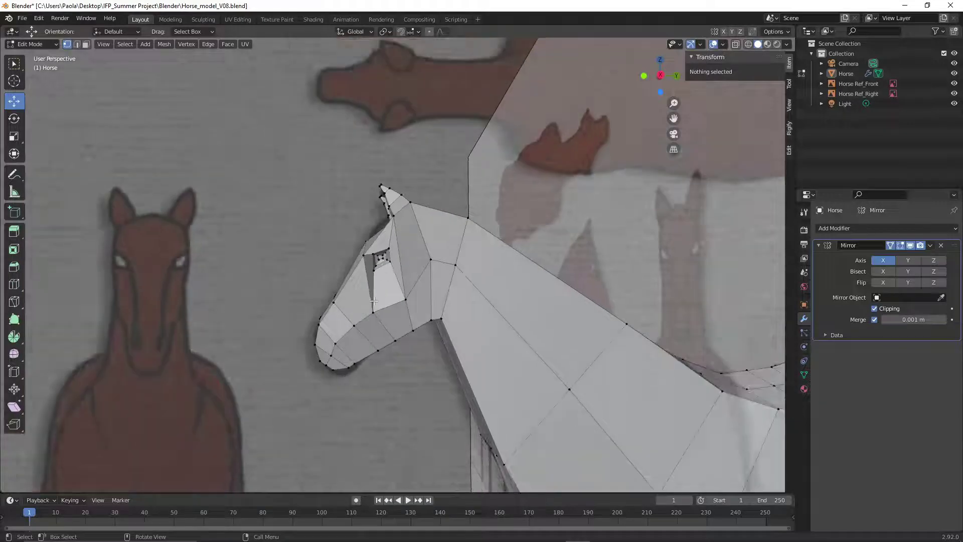
pyautogui.moveTo(374, 301); pyautogui.dragTo(430, 234, button='middle')
pyautogui.moveTo(510, 196); pyautogui.dragTo(477, 205, button='middle')
pyautogui.moveTo(563, 216); pyautogui.dragTo(442, 274, button='middle')
pyautogui.scroll(-3, 451, 238)
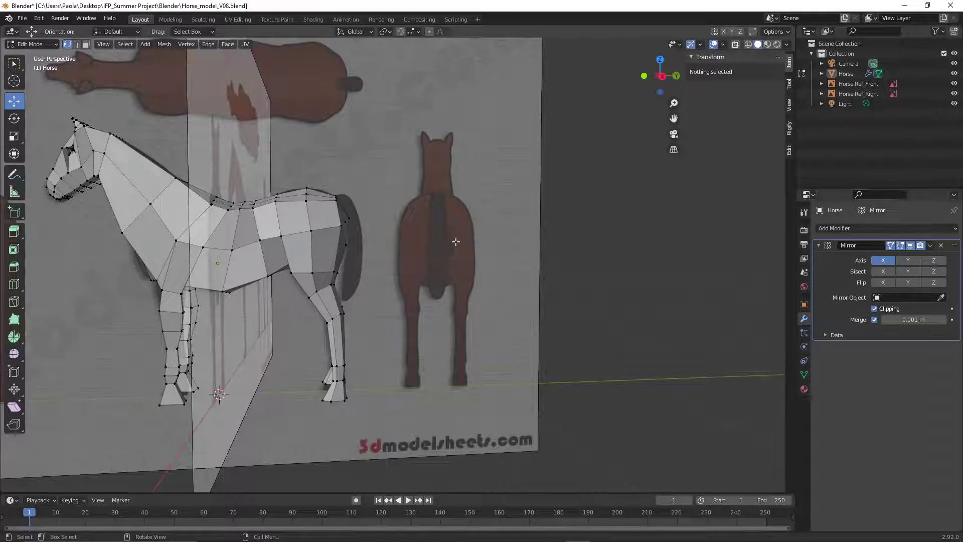
# In face mode, extrude the two upper rump faces at the centre line in place and scale them to 0.339
pyautogui.moveTo(465, 230); pyautogui.dragTo(486, 219, button='middle')
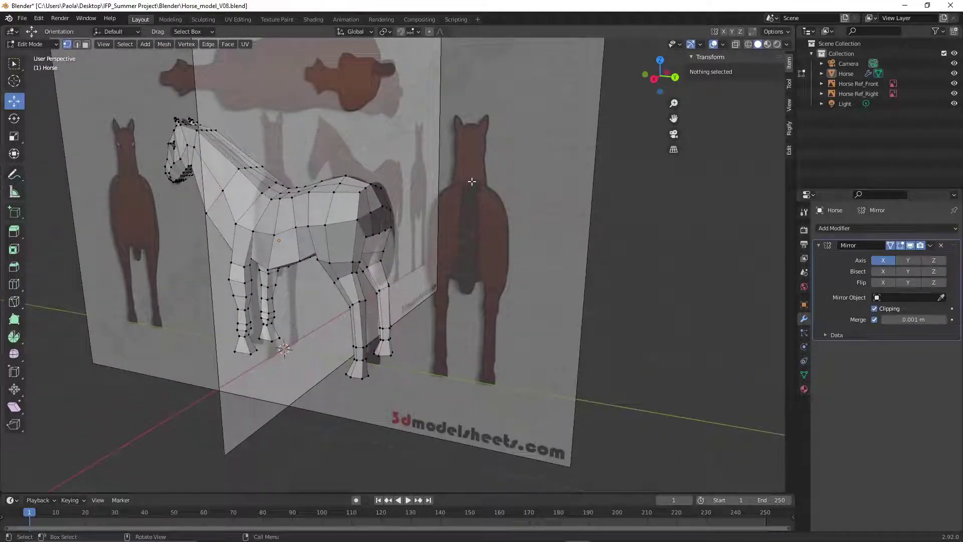
pyautogui.moveTo(507, 197); pyautogui.dragTo(420, 229, button='middle')
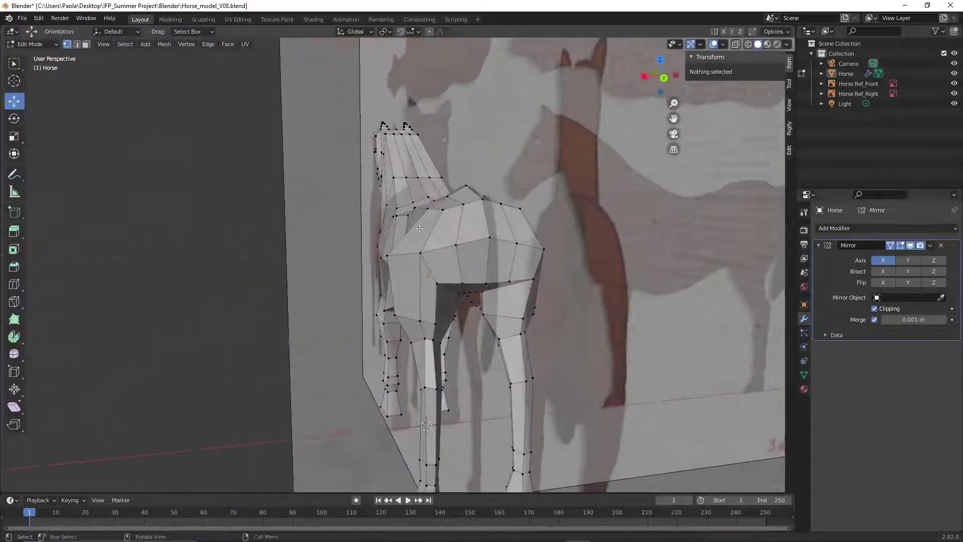
pyautogui.click(86, 44)
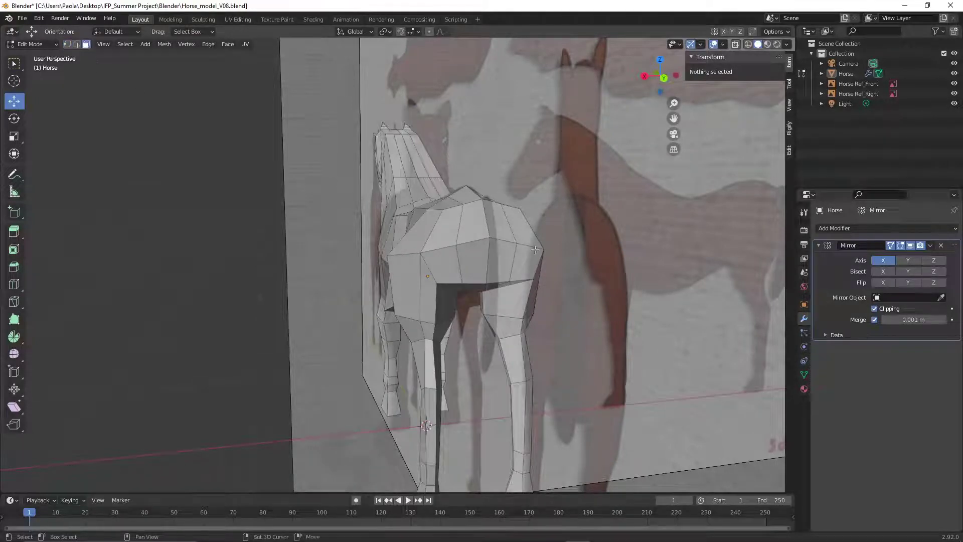
pyautogui.scroll(5, 420, 259)
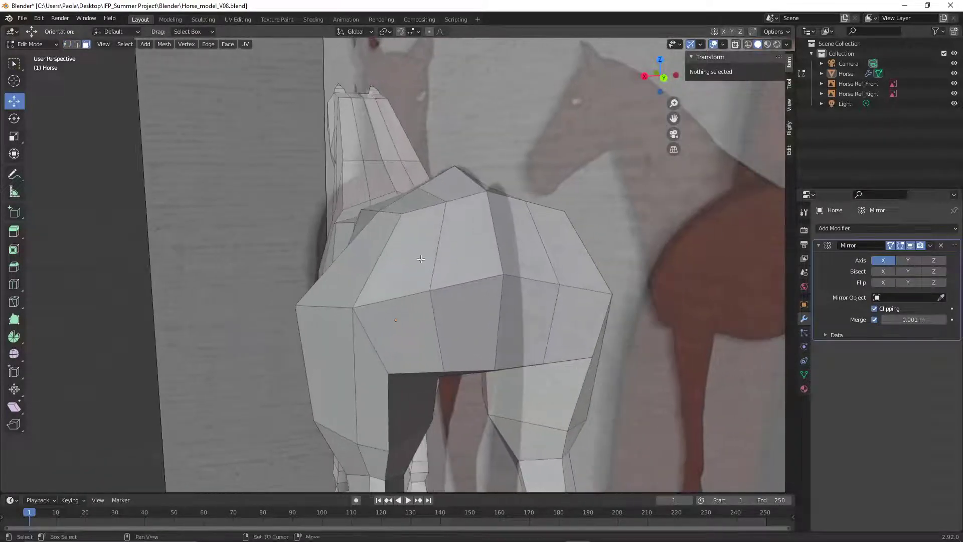
pyautogui.moveTo(421, 259); pyautogui.dragTo(457, 311, button='middle')
pyautogui.click(380, 250)
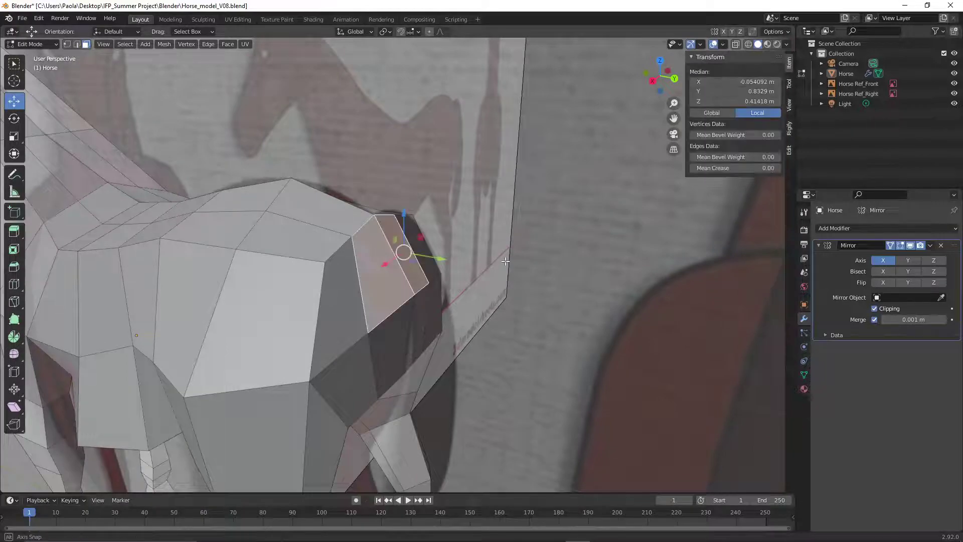
pyautogui.moveTo(379, 250); pyautogui.dragTo(484, 284, button='middle')
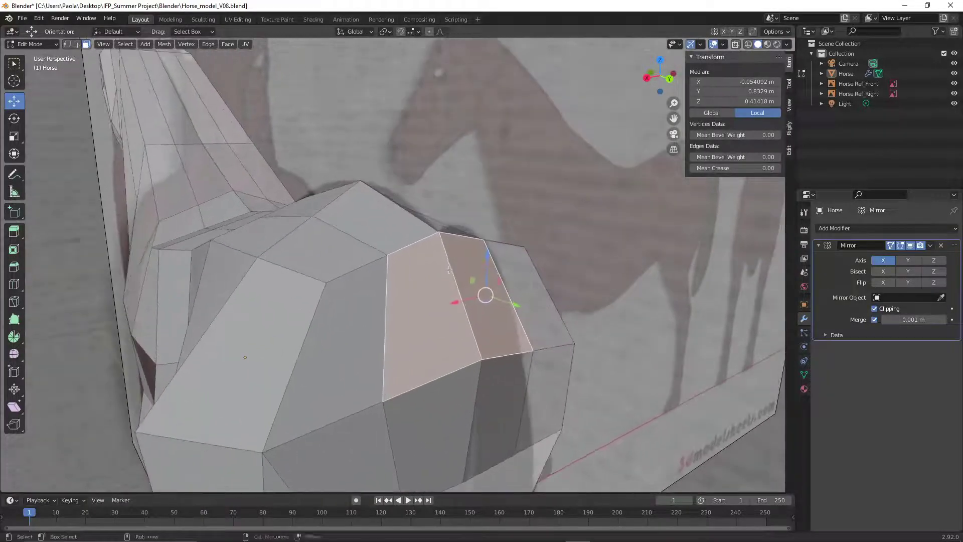
pyautogui.keyDown('ctrl'); pyautogui.moveTo(440, 209); pyautogui.dragTo(483, 274, button='middle'); pyautogui.keyUp('ctrl')
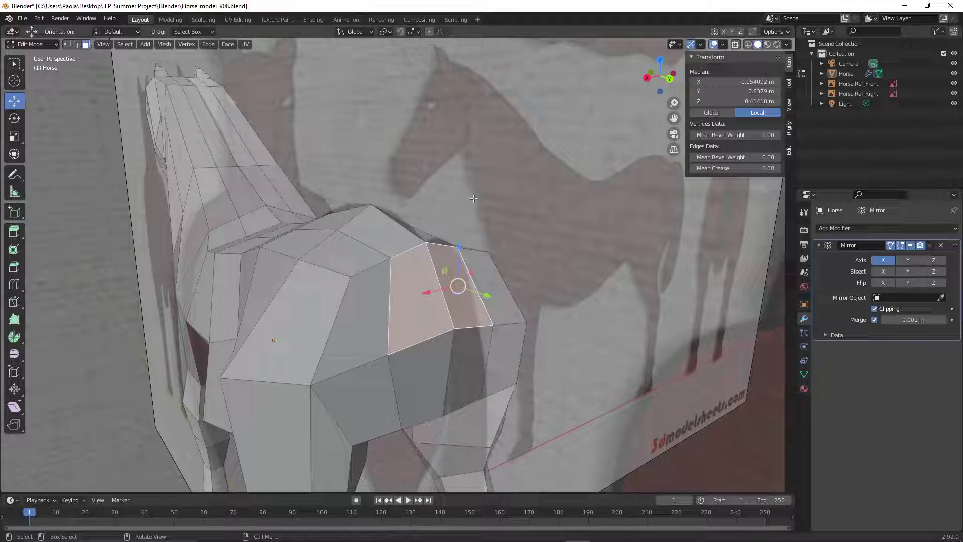
pyautogui.press('e')
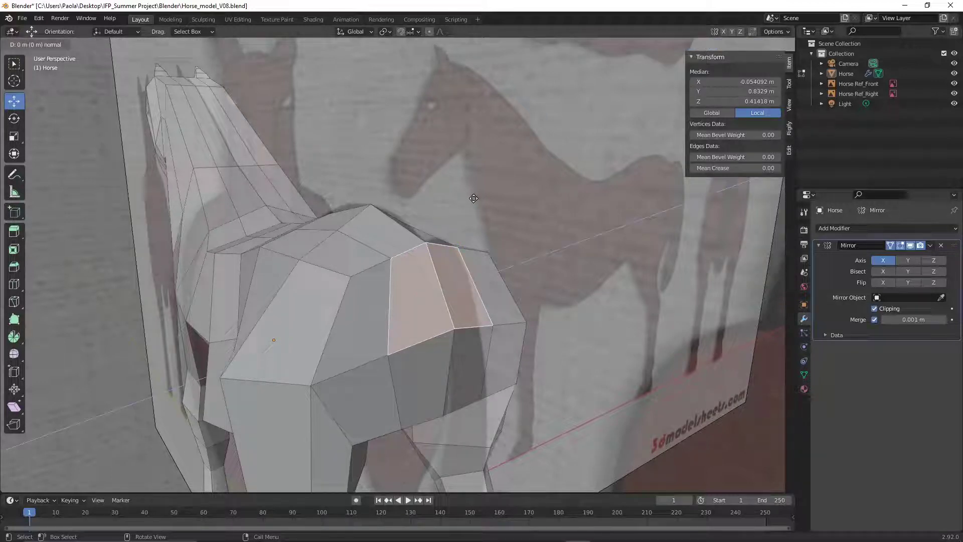
pyautogui.click(474, 198)
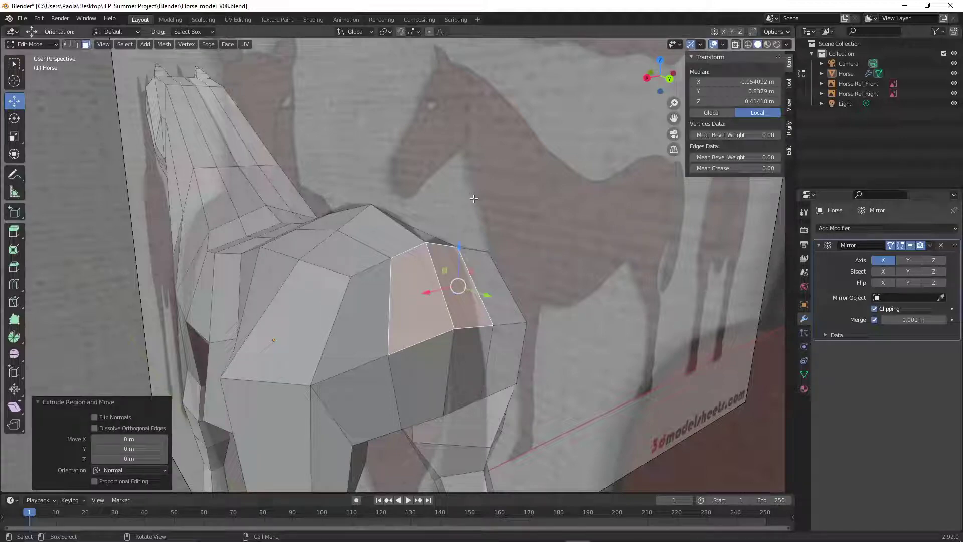
pyautogui.press('s')
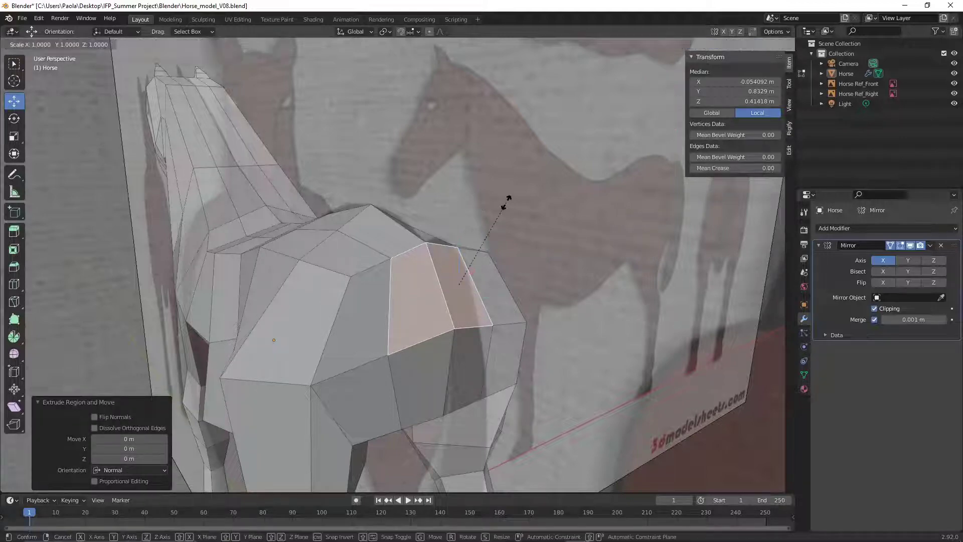
pyautogui.click(459, 255)
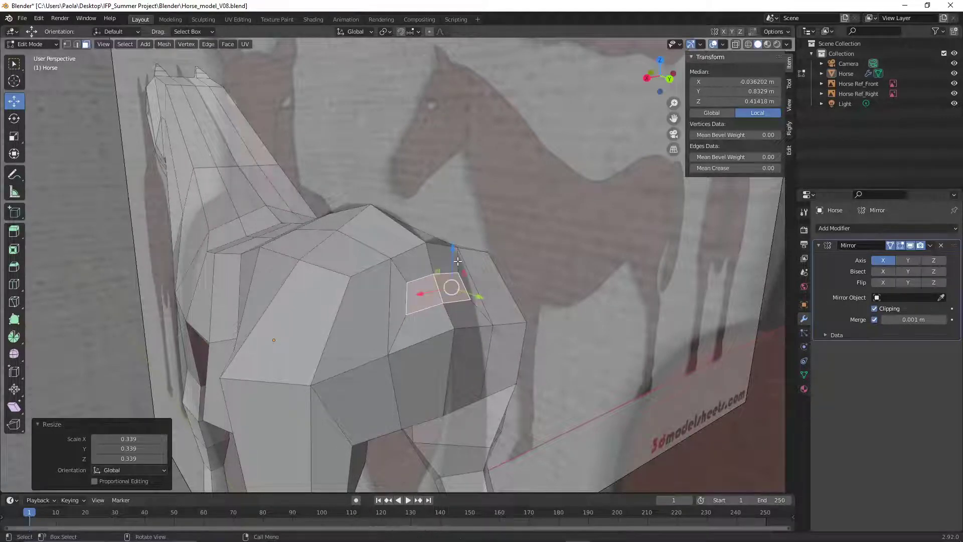
# In right view, move the small faces forward and up to about Y 0.816 m, Z 0.465 m at the tail base, and deselect
pyautogui.scroll(6, 452, 291)
pyautogui.moveTo(382, 273); pyautogui.dragTo(356, 269, button='middle')
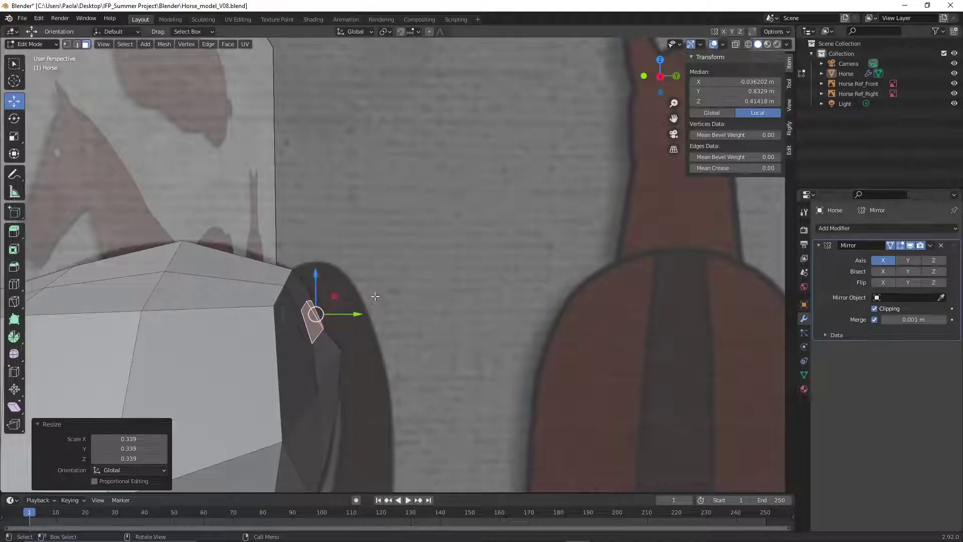
pyautogui.click(104, 43)
pyautogui.moveTo(155, 159)
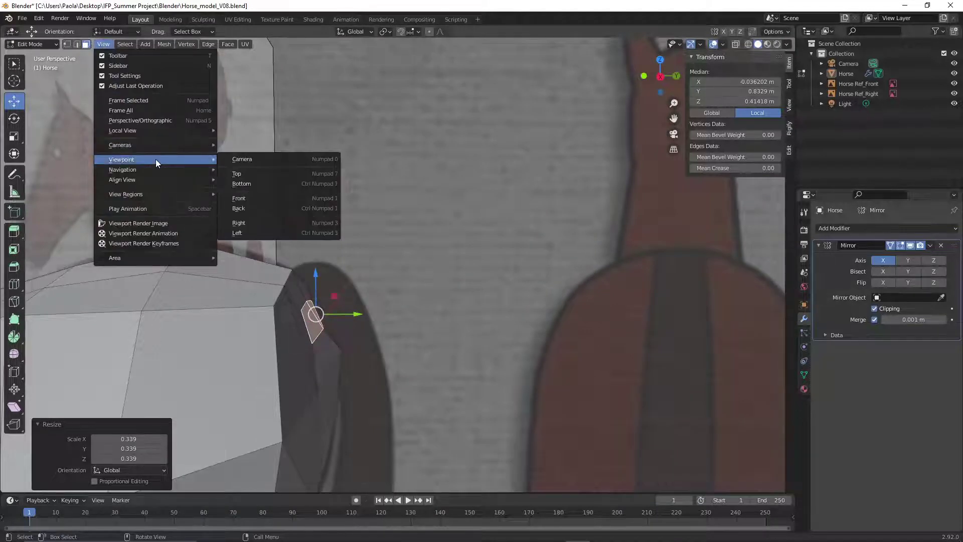
pyautogui.click(250, 222)
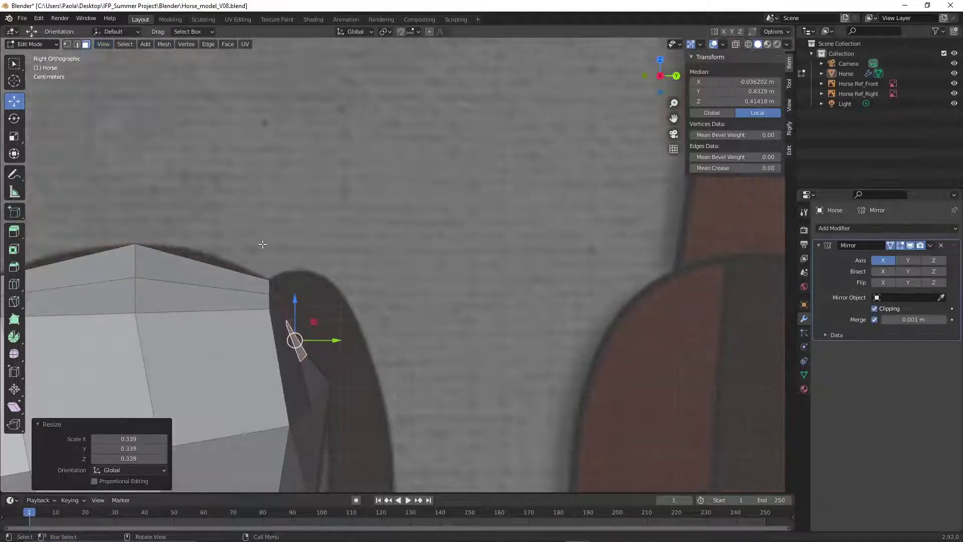
pyautogui.moveTo(296, 327); pyautogui.dragTo(320, 311)
pyautogui.moveTo(283, 285); pyautogui.dragTo(282, 271)
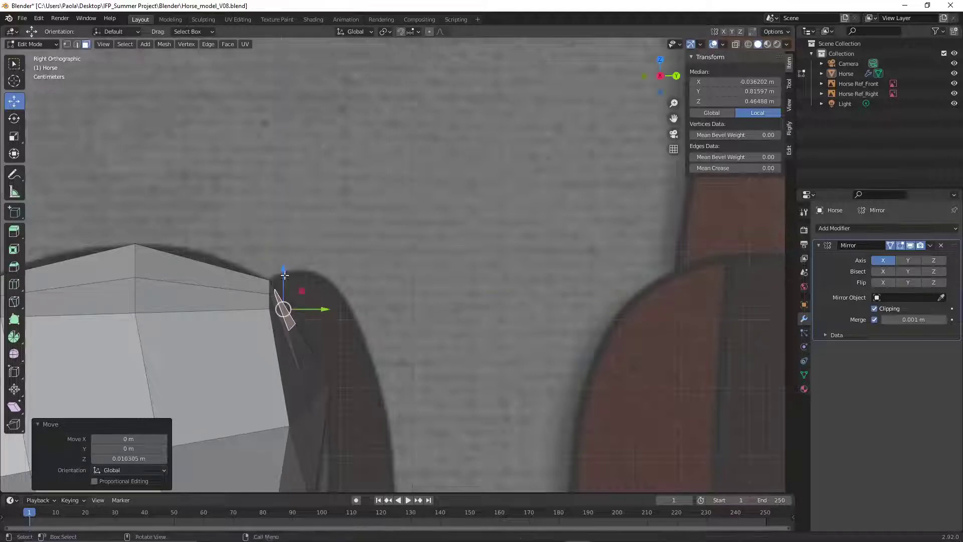
pyautogui.scroll(-2, 326, 296)
pyautogui.scroll(2, 350, 299)
pyautogui.hotkey('alt', 'a')
# In vertex mode, lower the lower centre-line vertex of the tail-base faces along Z
pyautogui.click(68, 45)
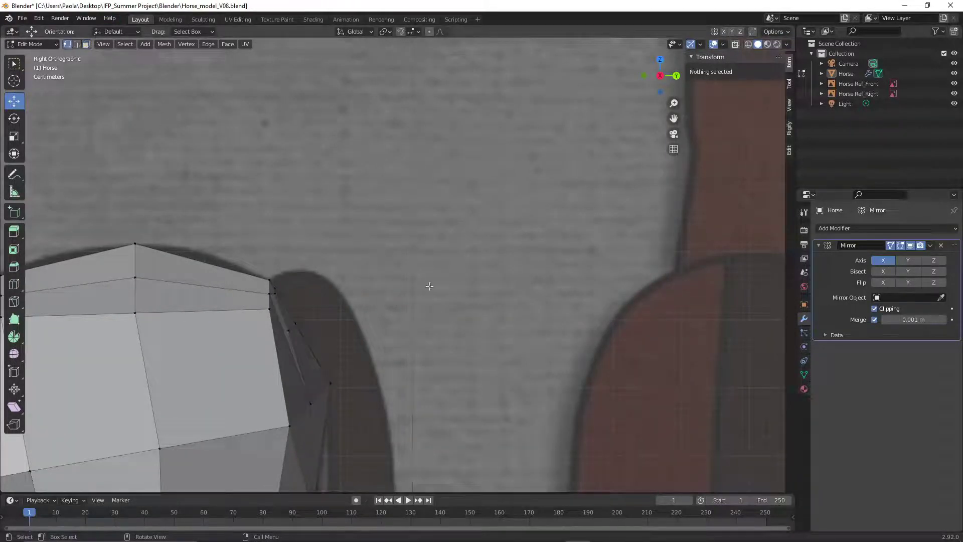
pyautogui.moveTo(464, 298); pyautogui.dragTo(418, 295, button='middle')
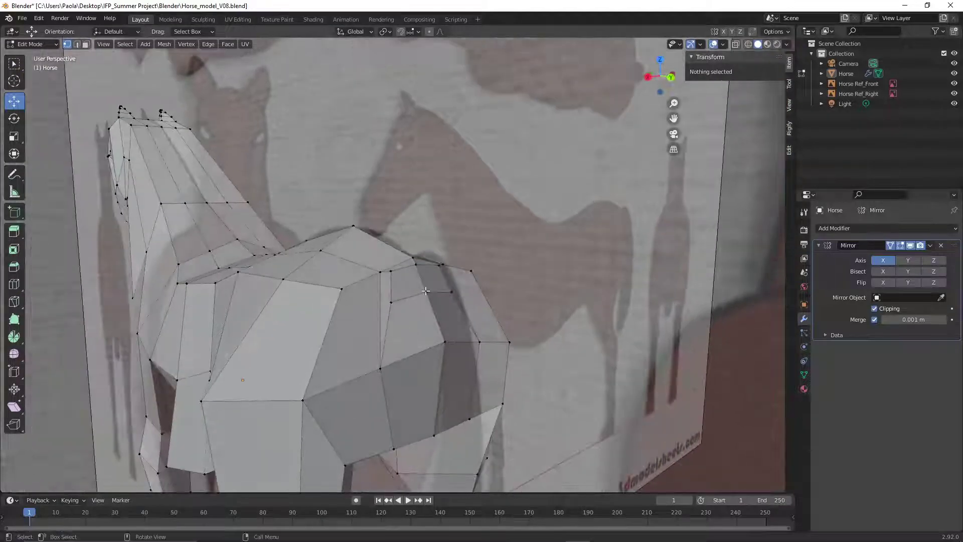
pyautogui.click(426, 291)
pyautogui.press('g')
pyautogui.press('z')
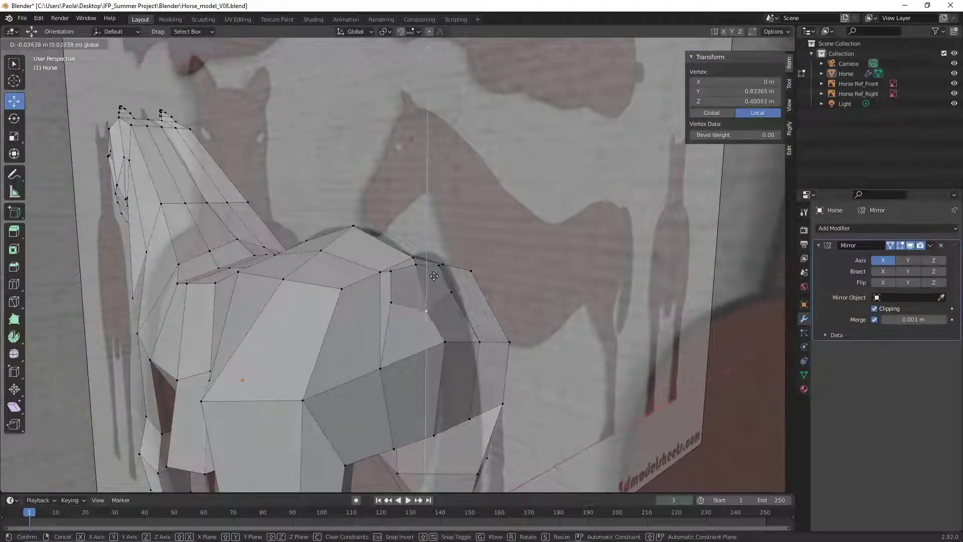
pyautogui.click(434, 276)
# Raise the upper centre-line vertex of the tail-base faces about 0.007 m along Z and deselect it
pyautogui.press('g')
pyautogui.press('z')
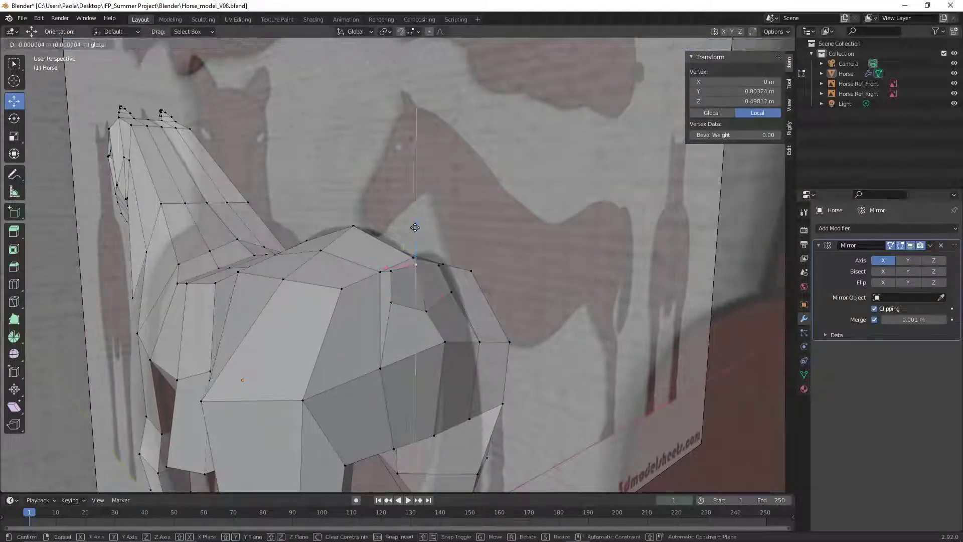
pyautogui.click(426, 249)
pyautogui.press('KP_Decimal')
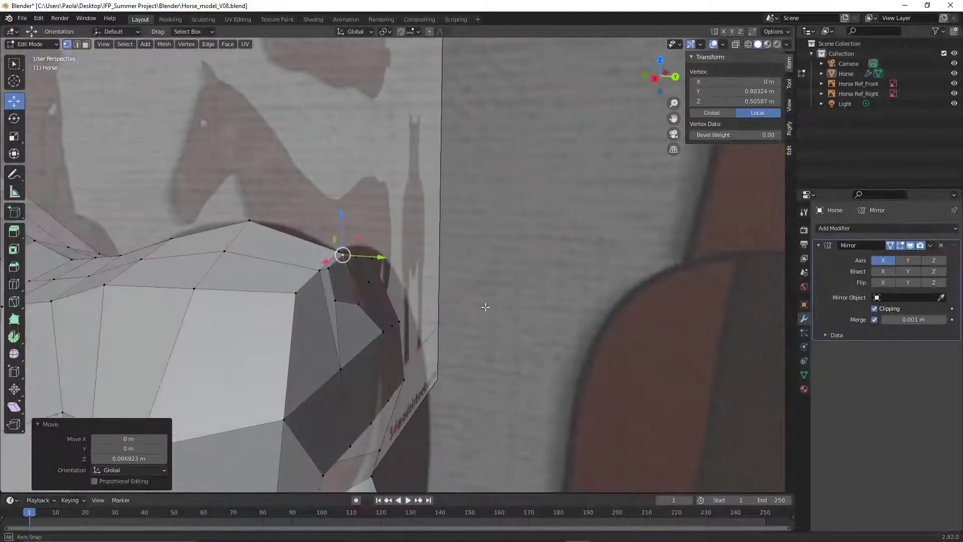
pyautogui.hotkey('alt', 'a')
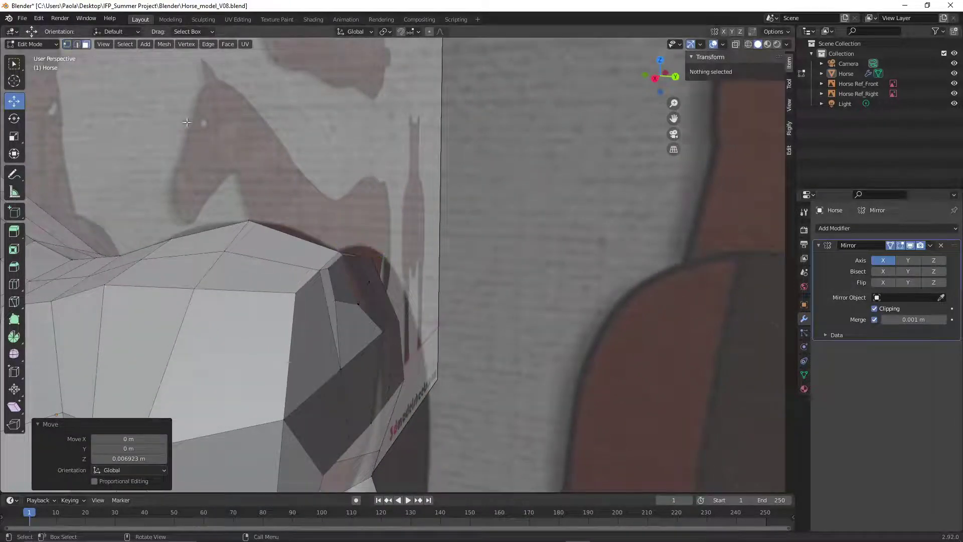
# In face mode, extrude the tail-base faces backward about 0.0387 m, using the right view with X-ray on
pyautogui.scroll(-4, 446, 276)
pyautogui.moveTo(431, 273); pyautogui.dragTo(445, 275, button='middle')
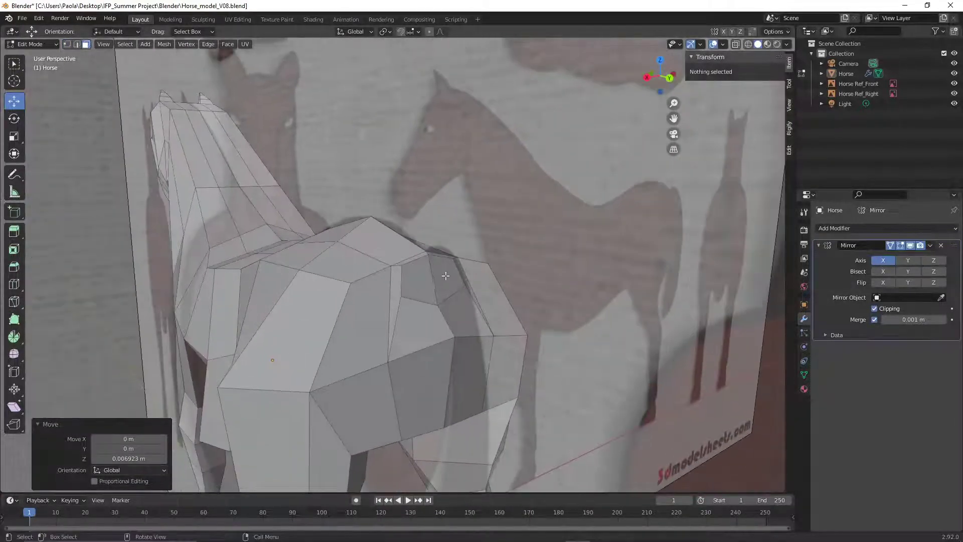
pyautogui.click(415, 282)
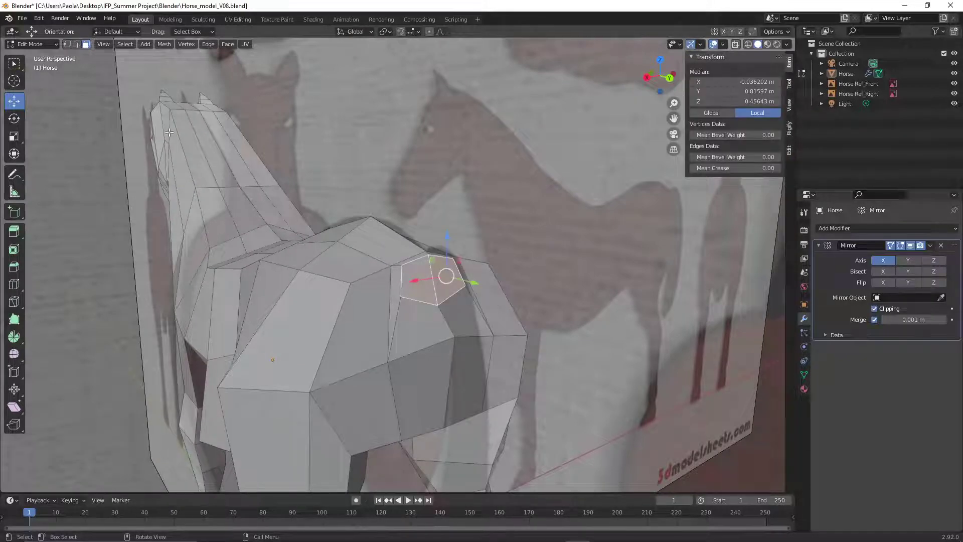
pyautogui.click(103, 44)
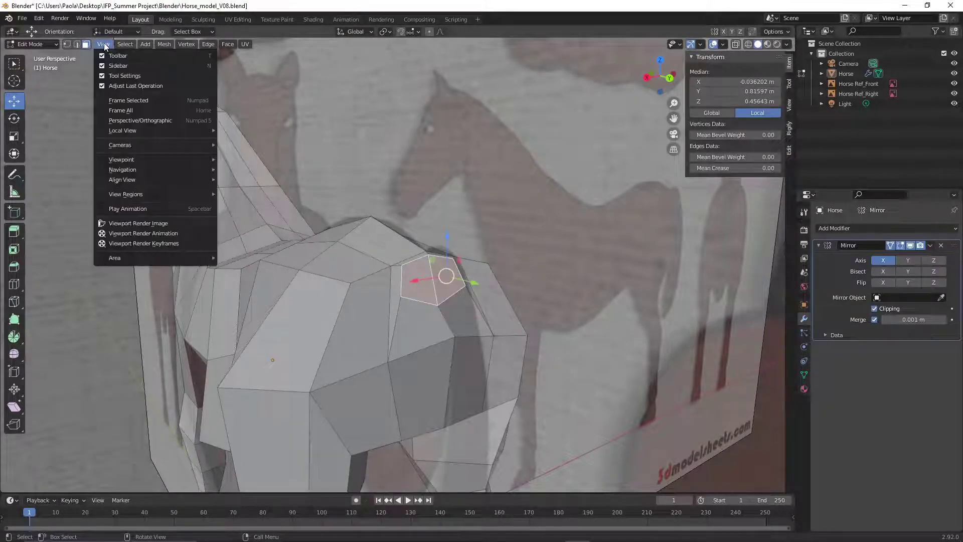
pyautogui.moveTo(164, 157)
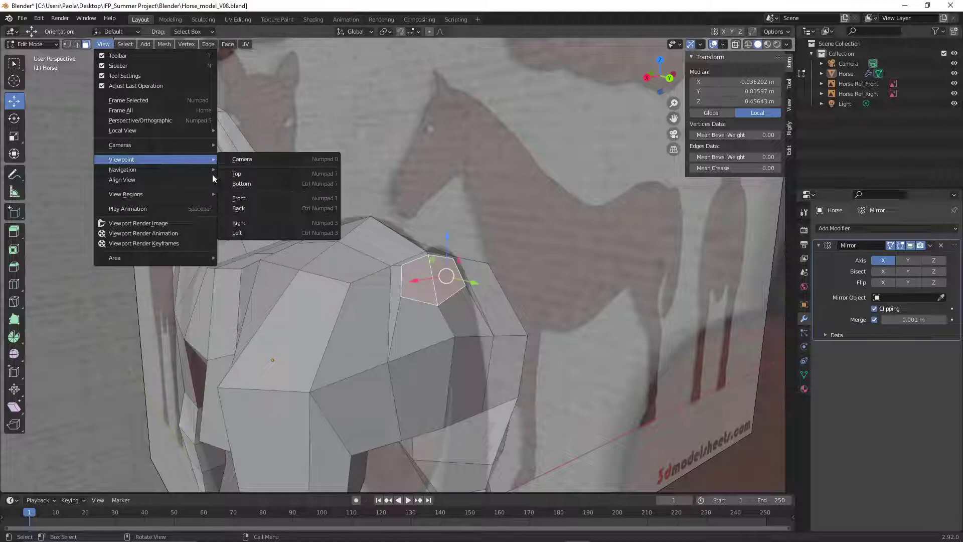
pyautogui.click(250, 221)
pyautogui.scroll(-4, 273, 235)
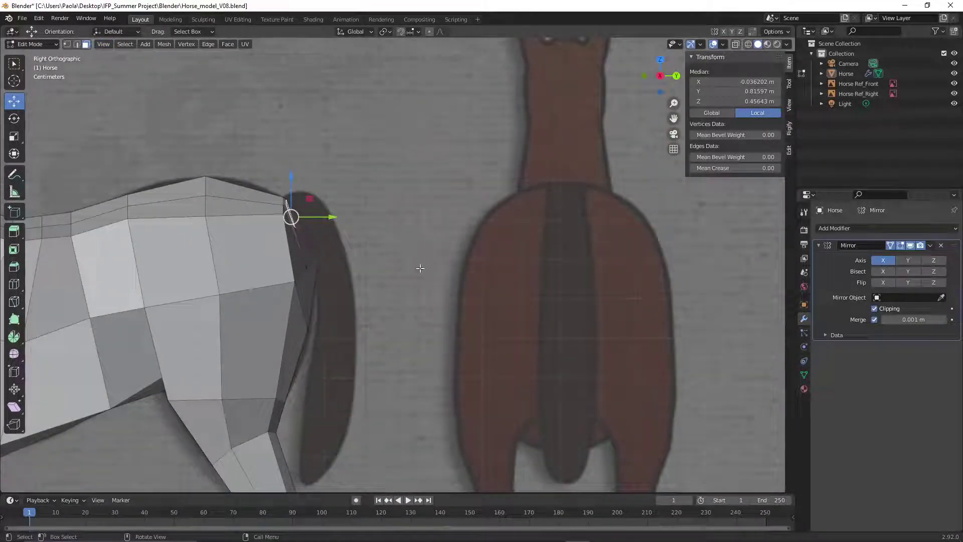
pyautogui.keyDown('shift'); pyautogui.moveTo(420, 269); pyautogui.dragTo(408, 225, button='middle'); pyautogui.keyUp('shift')
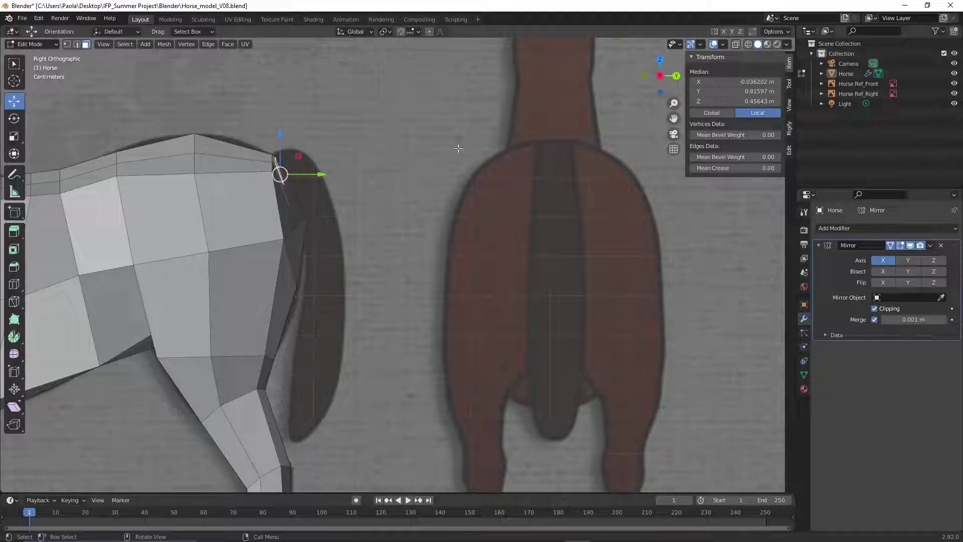
pyautogui.hotkey('alt', 'z')
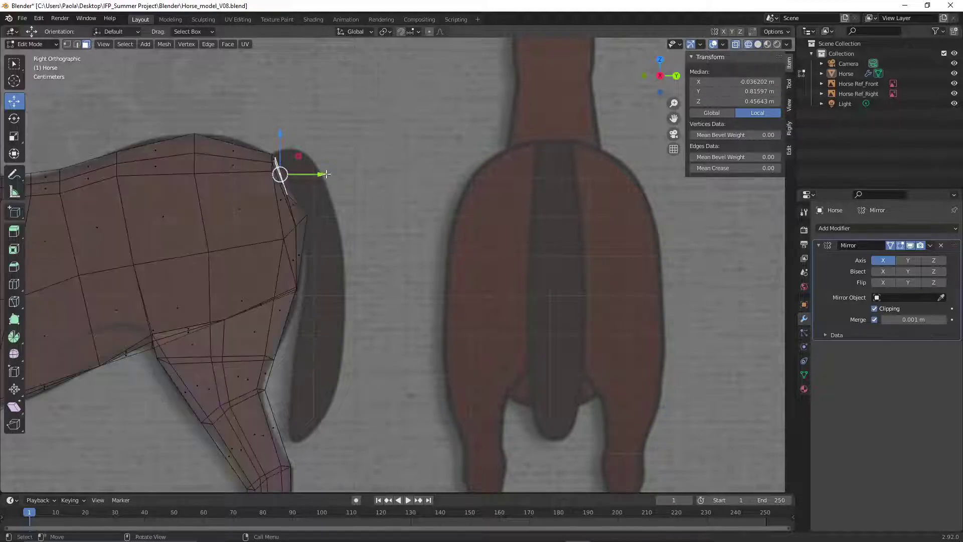
pyautogui.moveTo(326, 174); pyautogui.dragTo(340, 166)
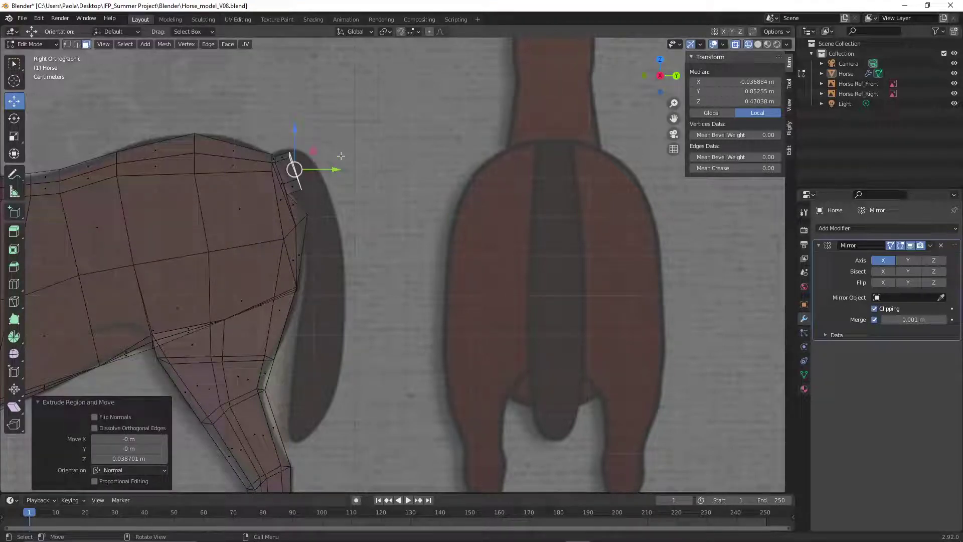
# Scale the extruded tail end to 1.322 and rotate it -12.6° about the X axis
pyautogui.press('s')
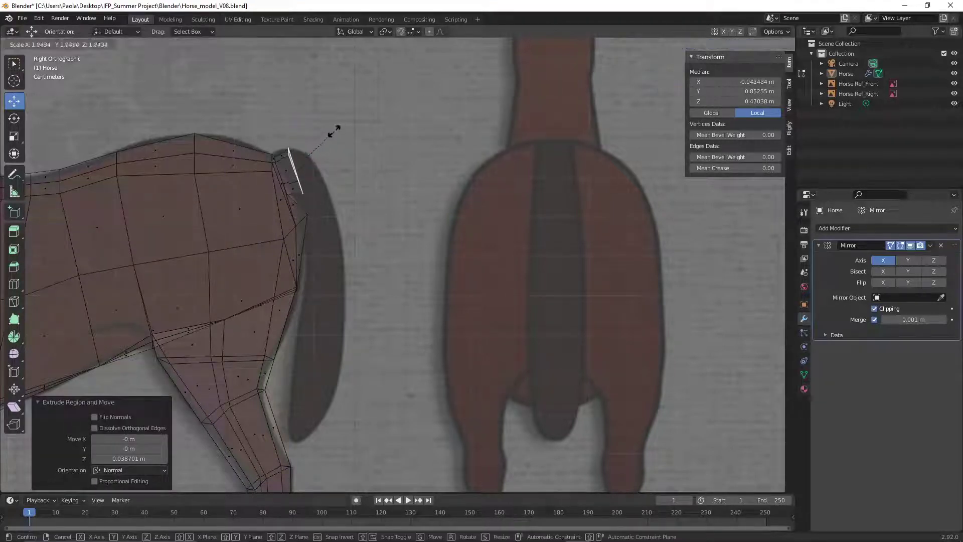
pyautogui.click(335, 128)
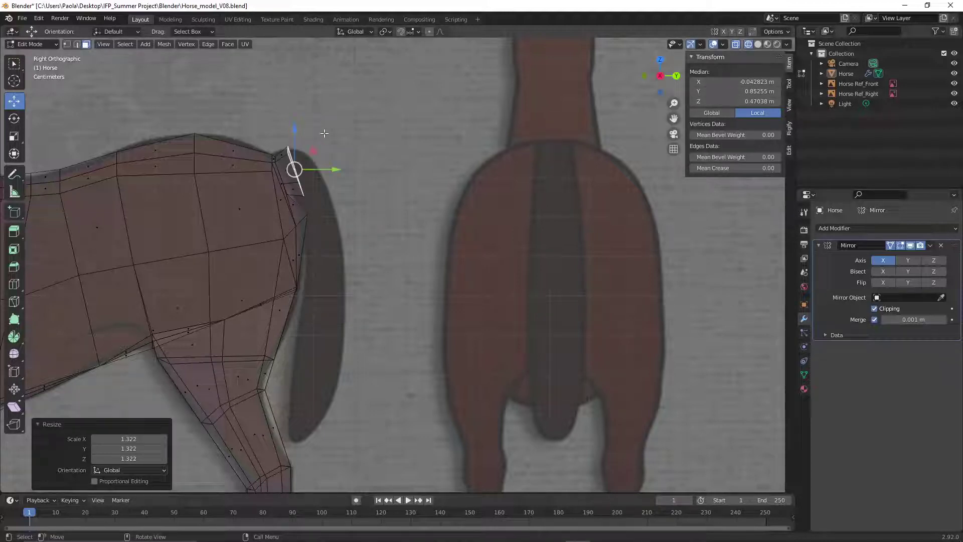
pyautogui.press('r')
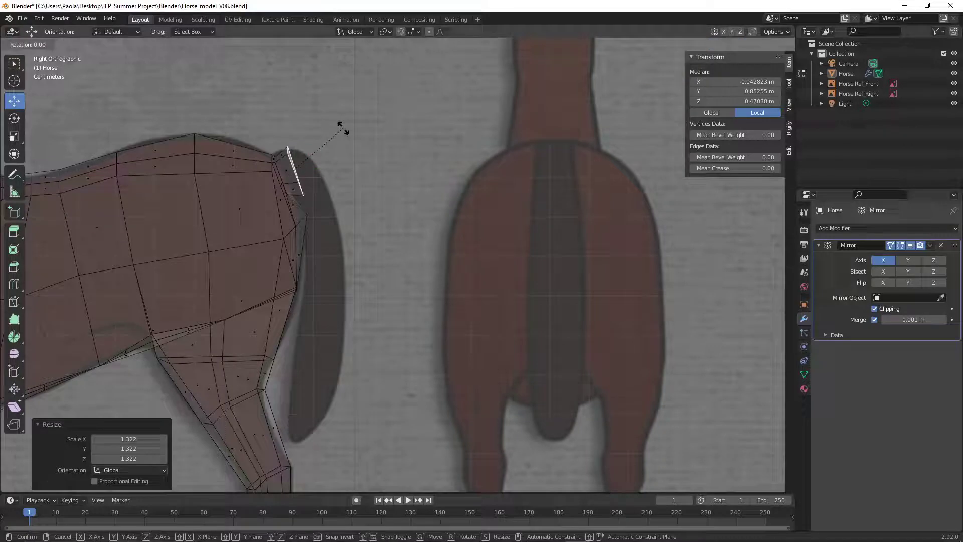
pyautogui.press('x')
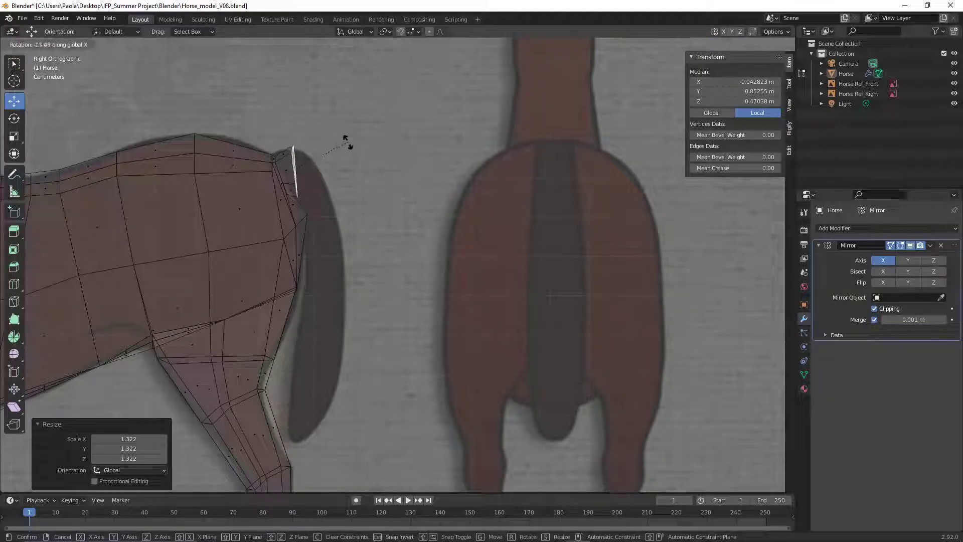
pyautogui.click(345, 141)
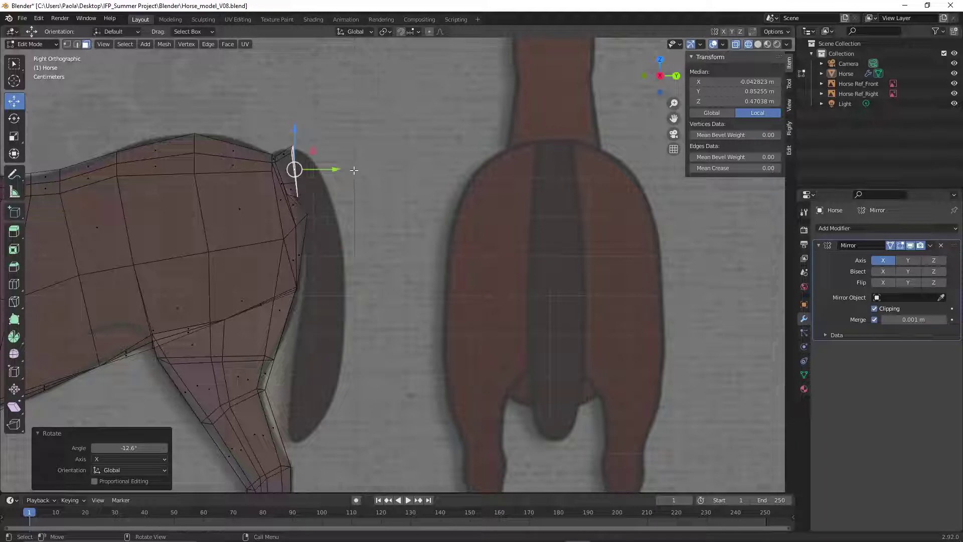
# Extrude the tail end backward about 0.0585 m along Y and scale the new end to 1.257
pyautogui.press('g')
pyautogui.press('y')
pyautogui.press('y')
pyautogui.press('y')
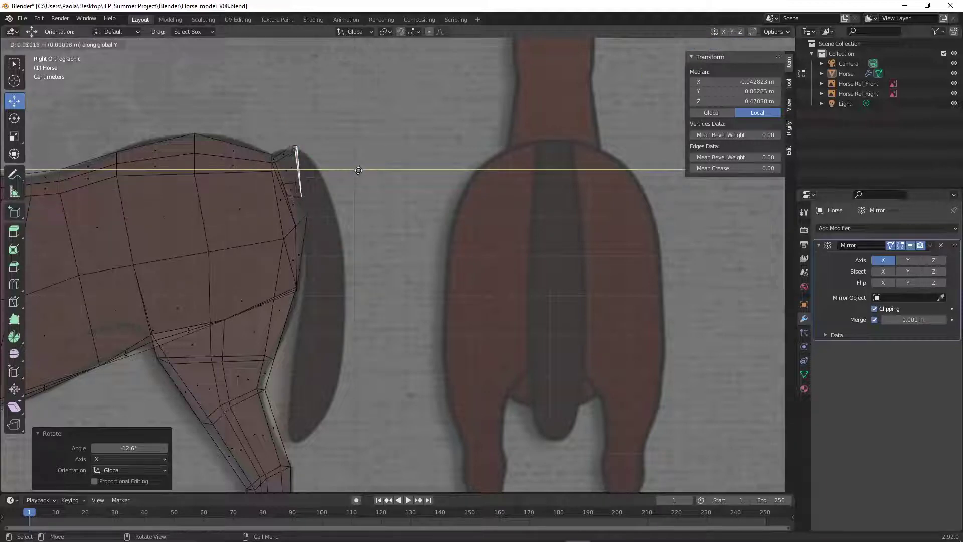
pyautogui.click(377, 171)
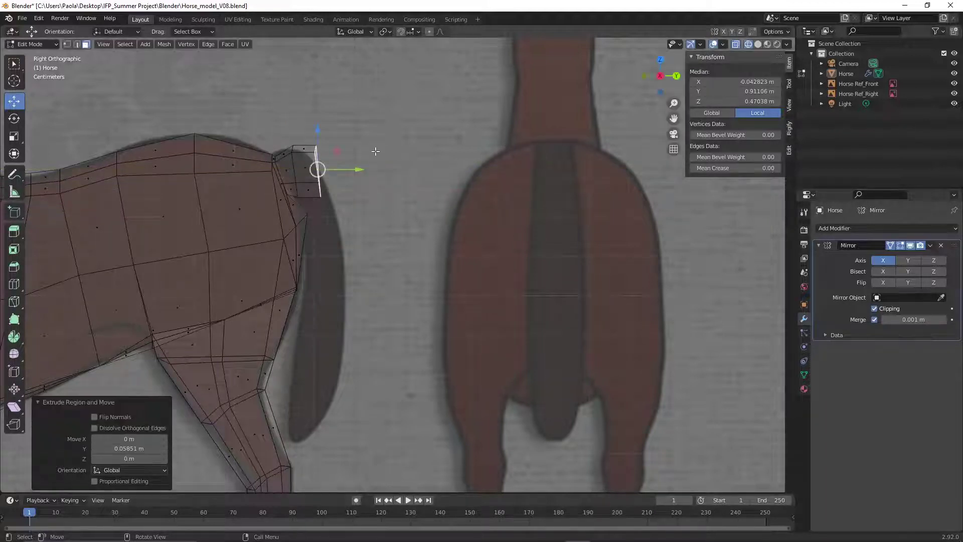
pyautogui.press('s')
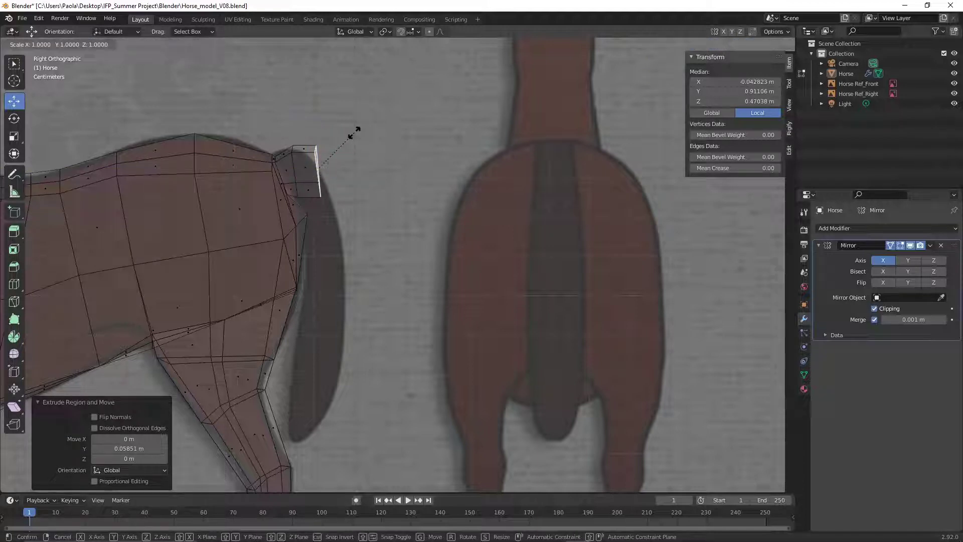
pyautogui.click(360, 120)
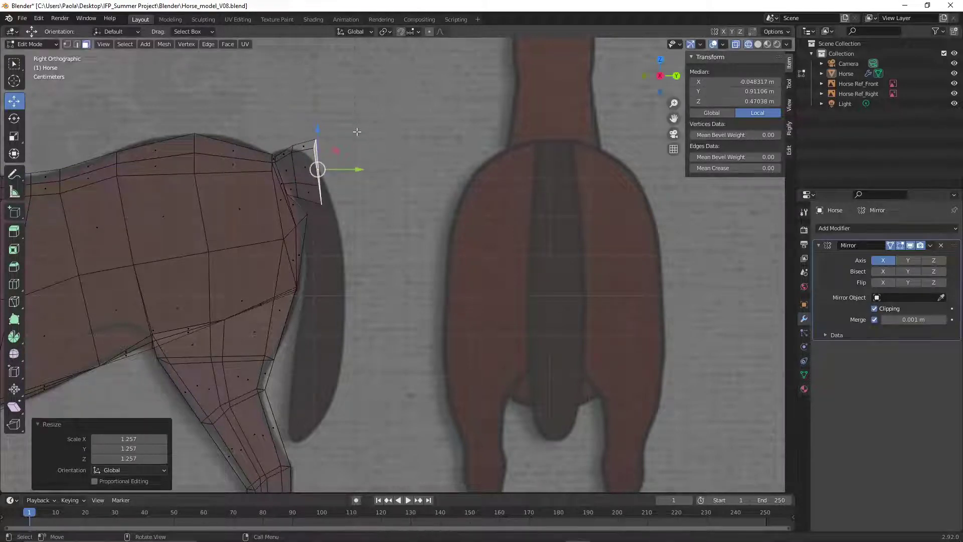
# Rotate the tail end -32.5° about the X axis and shift it about 0.0114 m backward and 0.0076 m down
pyautogui.press('r')
pyautogui.press('x')
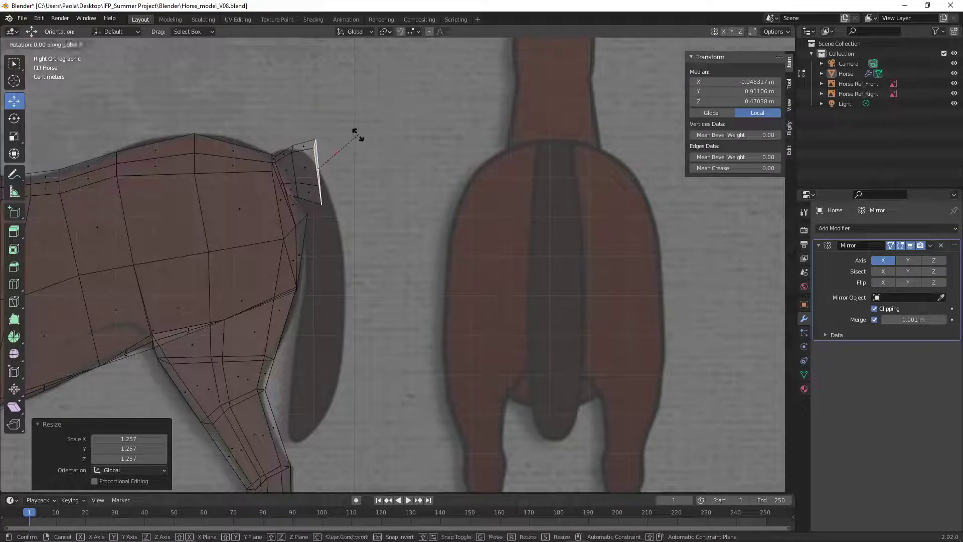
pyautogui.click(373, 161)
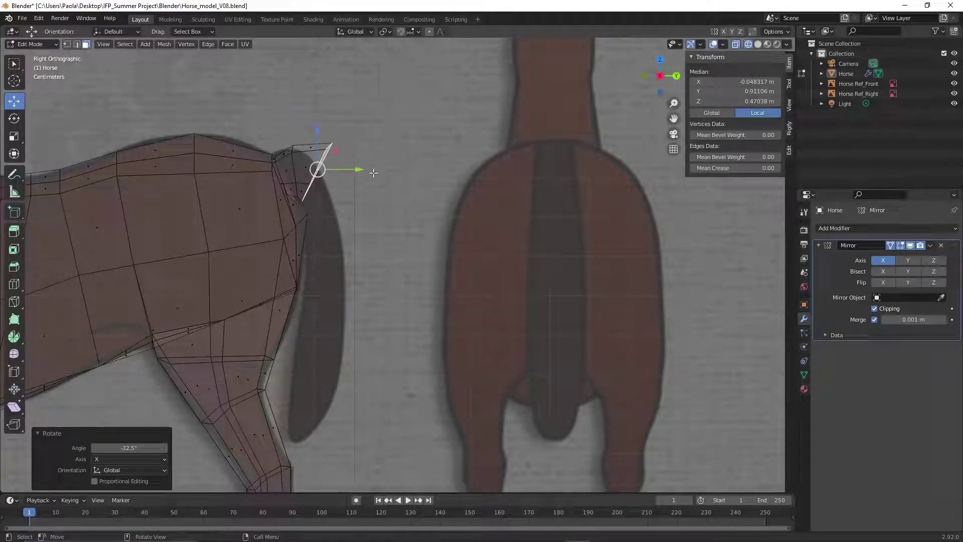
pyautogui.moveTo(362, 170); pyautogui.dragTo(367, 170)
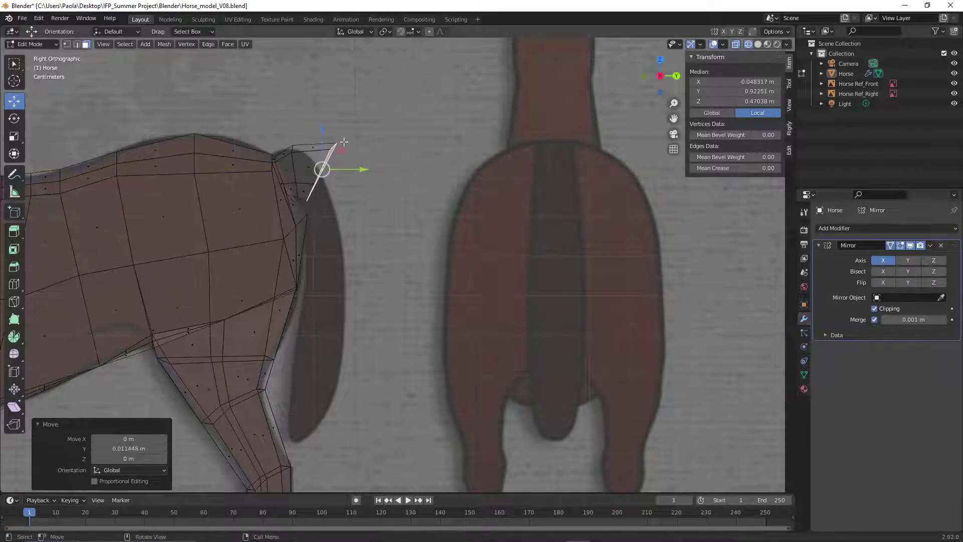
pyautogui.moveTo(324, 132); pyautogui.dragTo(322, 135)
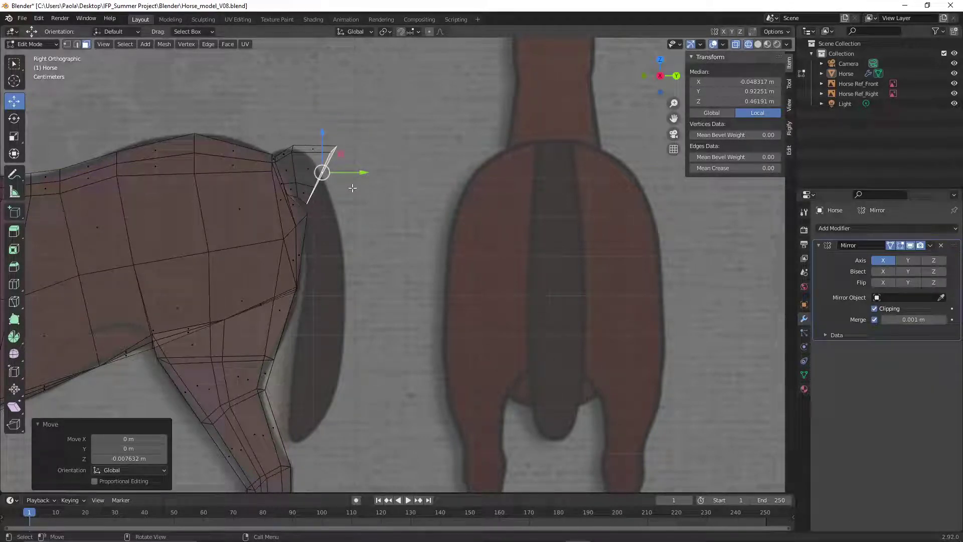
# Extrude another tail segment backward about 0.0585 m along Y from the angled end faces
pyautogui.press('g')
pyautogui.press('z')
pyautogui.press('z')
pyautogui.press('z')
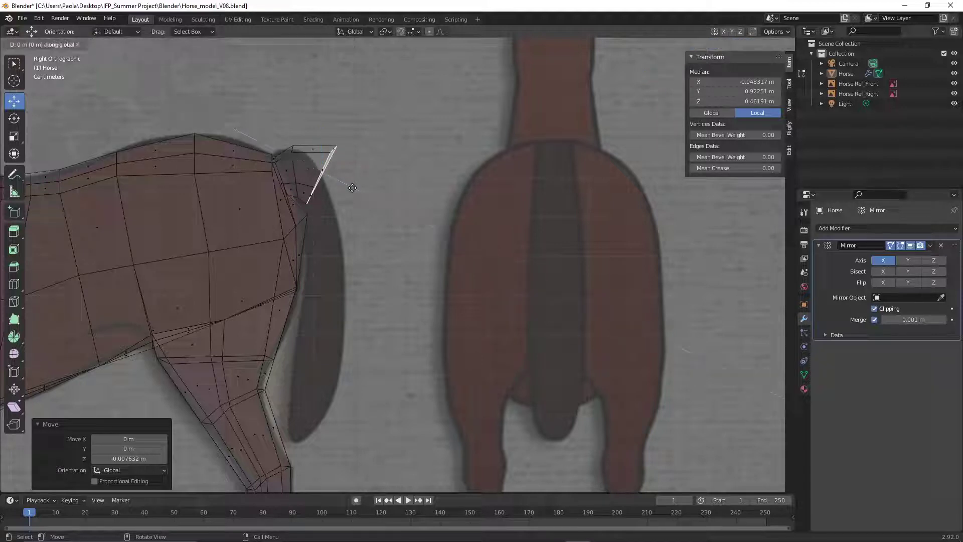
pyautogui.press('y')
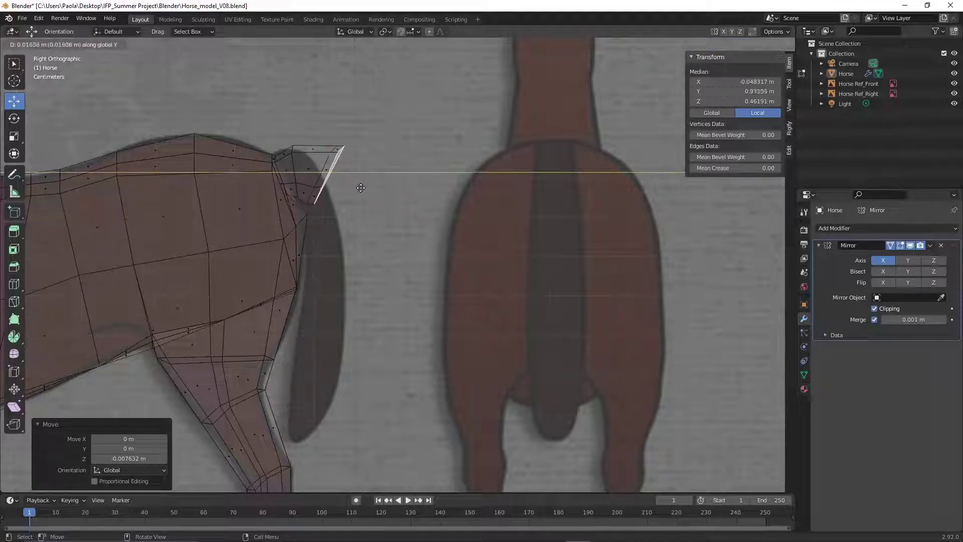
pyautogui.click(376, 199)
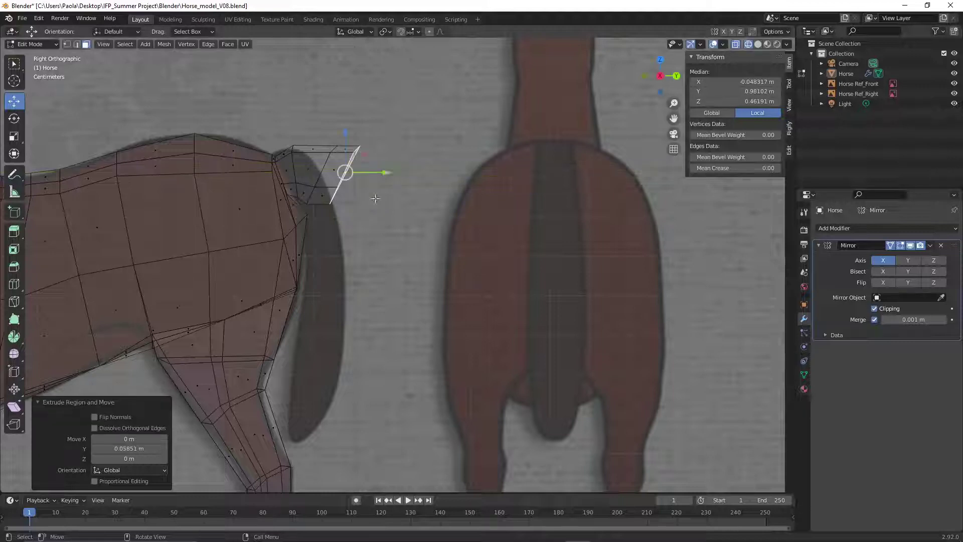
# Lower the newest tail end about 0.066 m along Z and rotate it -45.4° about the X axis
pyautogui.moveTo(345, 135); pyautogui.dragTo(345, 165)
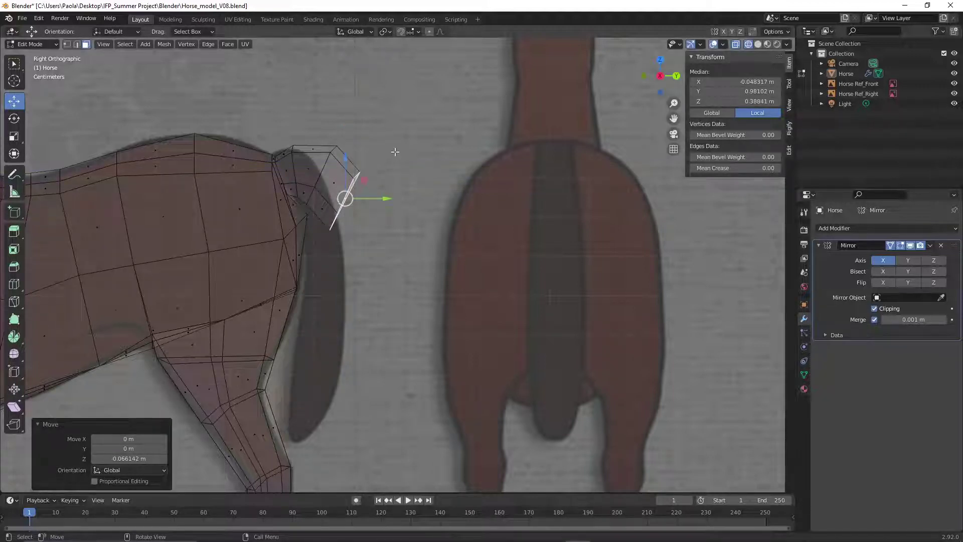
pyautogui.press('r')
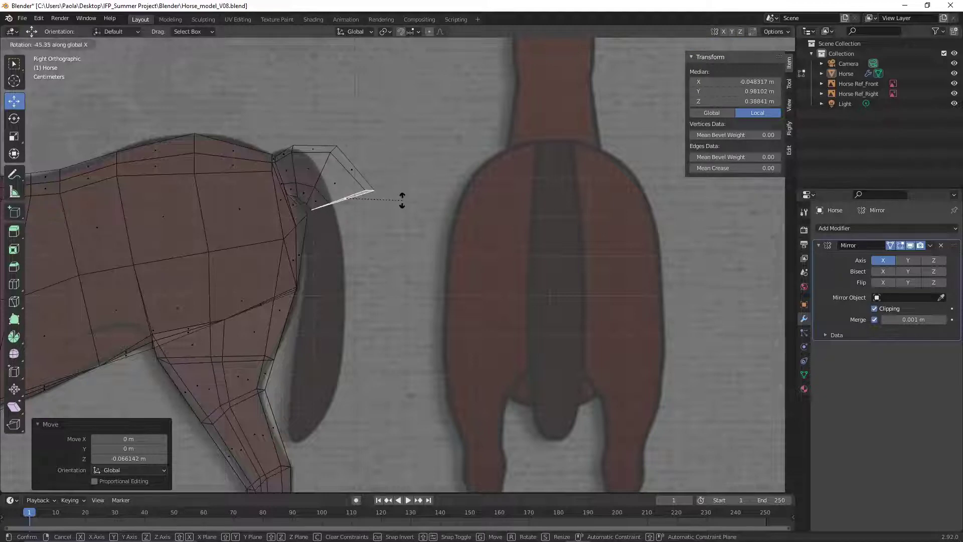
pyautogui.click(402, 200)
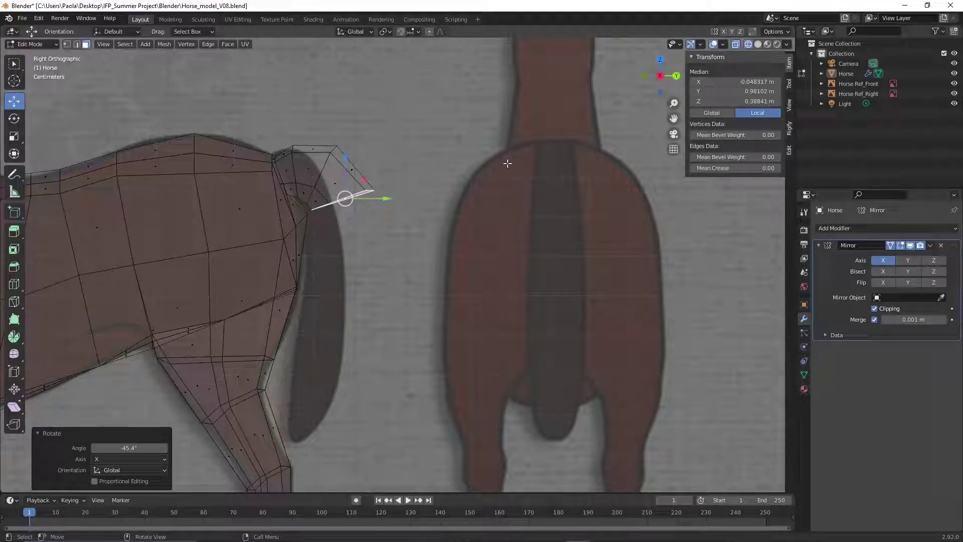
# Display the horse in solid shading and switch to the back view to check the tail
pyautogui.click(757, 46)
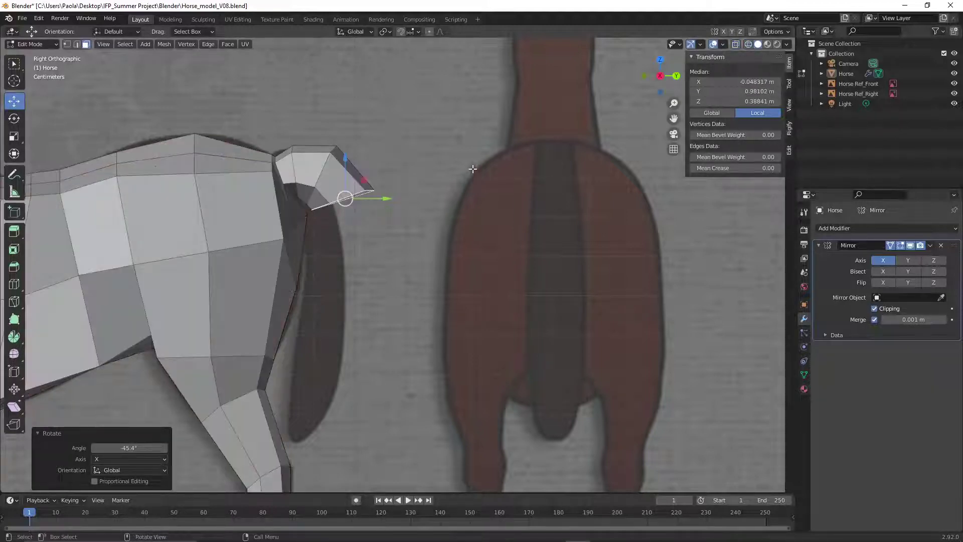
pyautogui.moveTo(473, 169); pyautogui.dragTo(520, 206, button='middle')
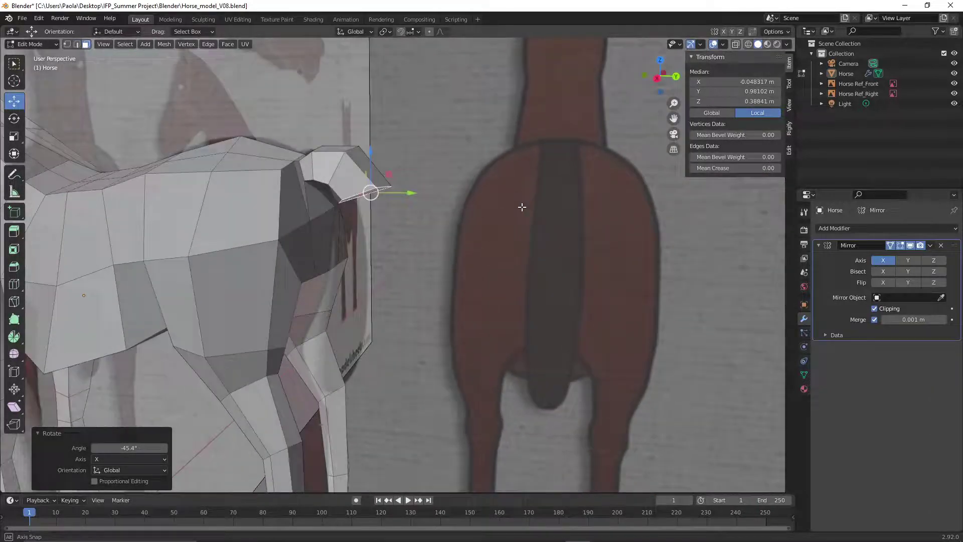
pyautogui.click(107, 44)
pyautogui.moveTo(165, 162)
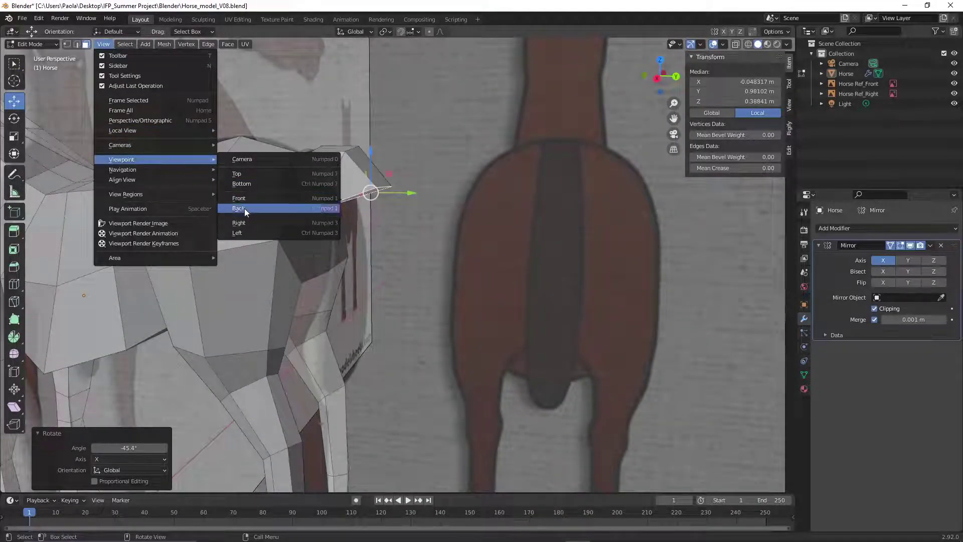
# From the right view, extrude the tail's end face about 0.14 m straight down along the global Z axis
pyautogui.click(250, 220)
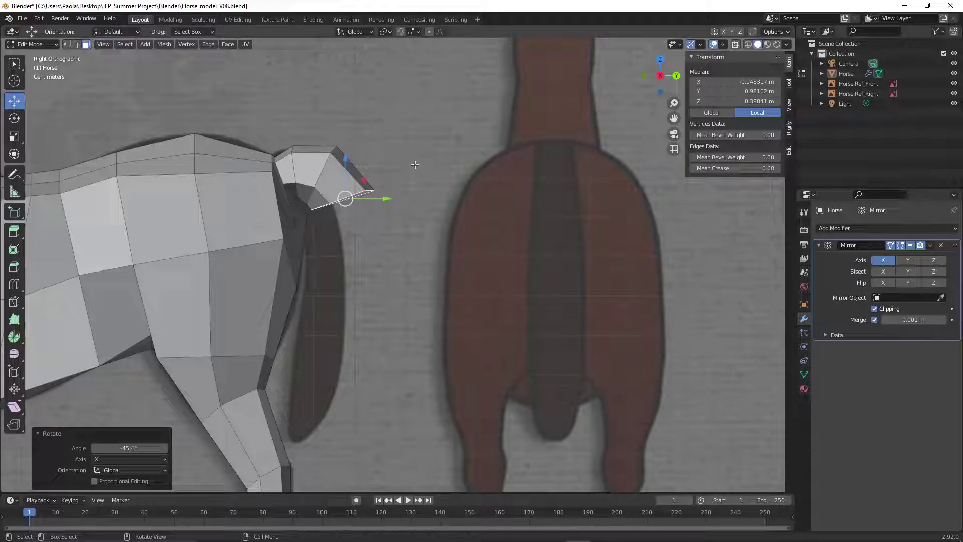
pyautogui.press('g')
pyautogui.press('z')
pyautogui.press('z')
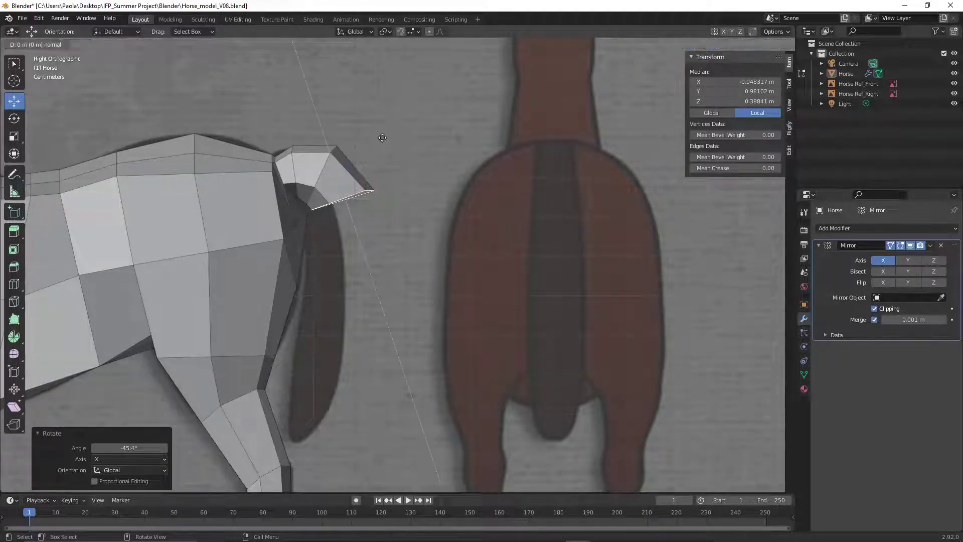
pyautogui.press('z')
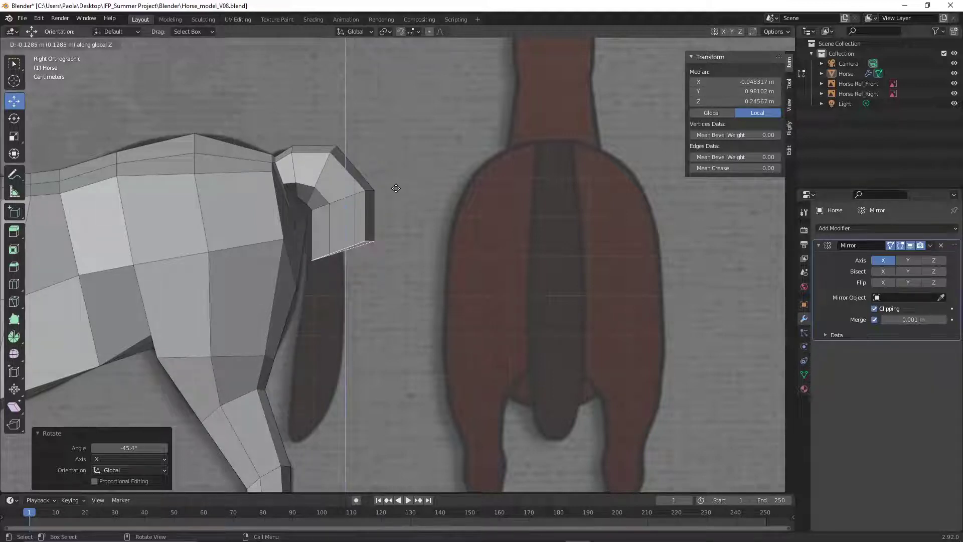
pyautogui.click(398, 188)
# Rotate the tail's end face about -18.9° around X to level it and scale it to about 1.08
pyautogui.press('r')
pyautogui.press('x')
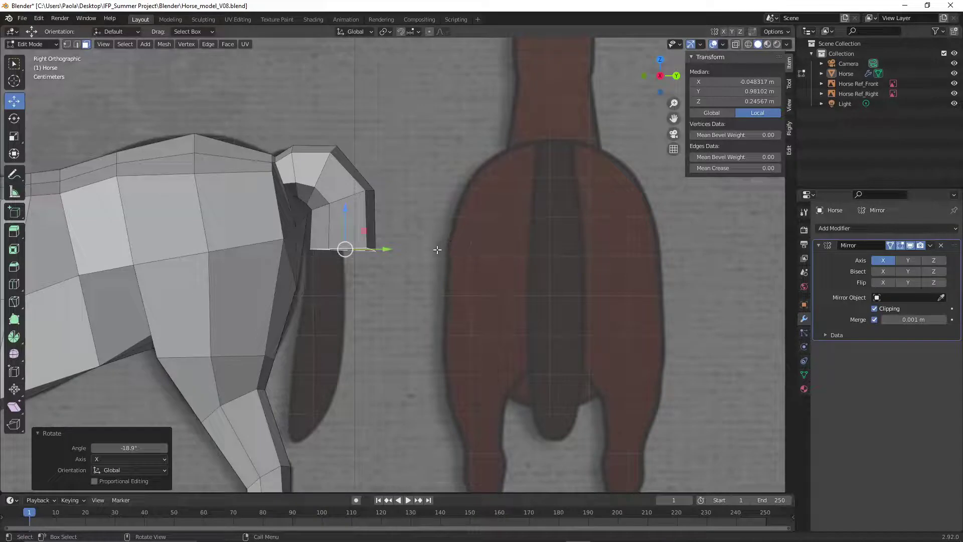
pyautogui.press('s')
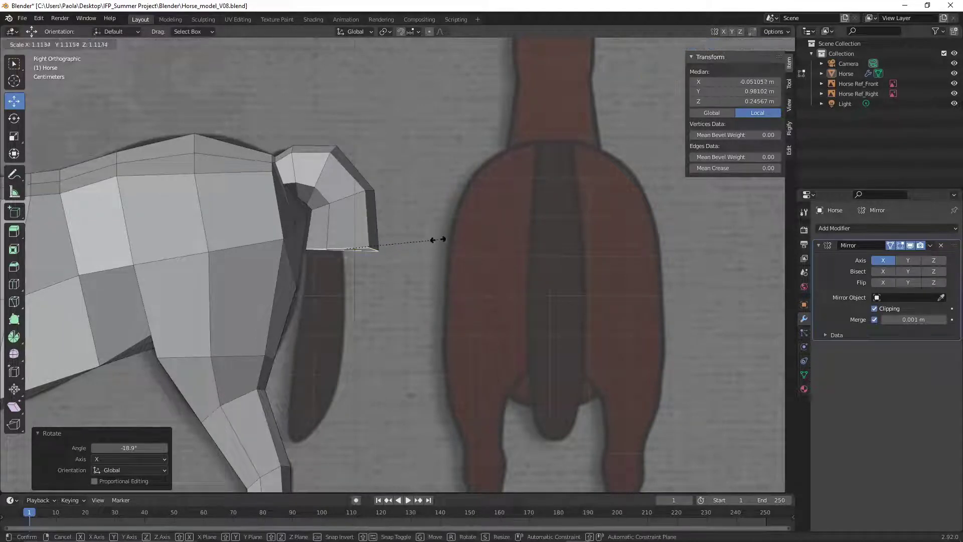
pyautogui.click(436, 244)
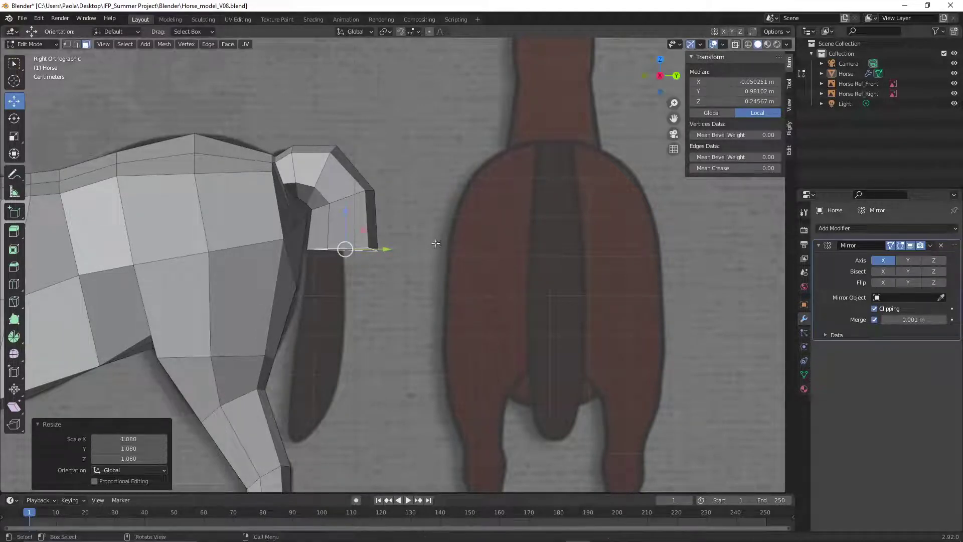
# Extrude the tail's end face about 0.24 m down along global Z and scale the new end to about 0.77
pyautogui.press('g')
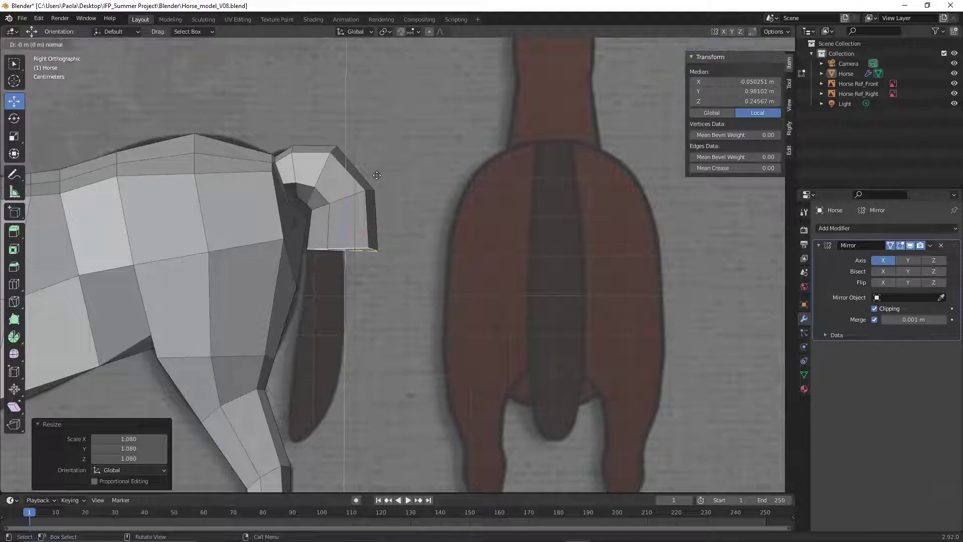
pyautogui.press('z')
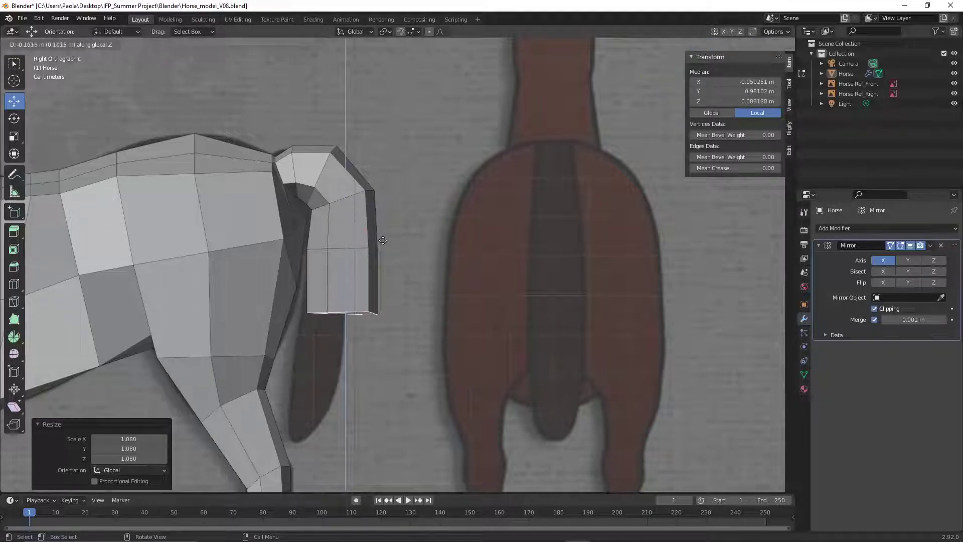
pyautogui.click(379, 269)
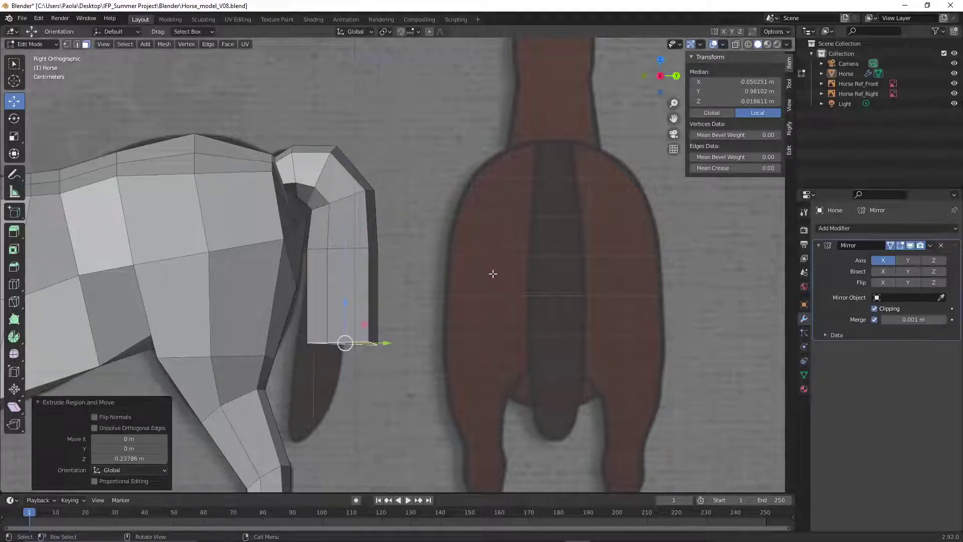
pyautogui.press('s')
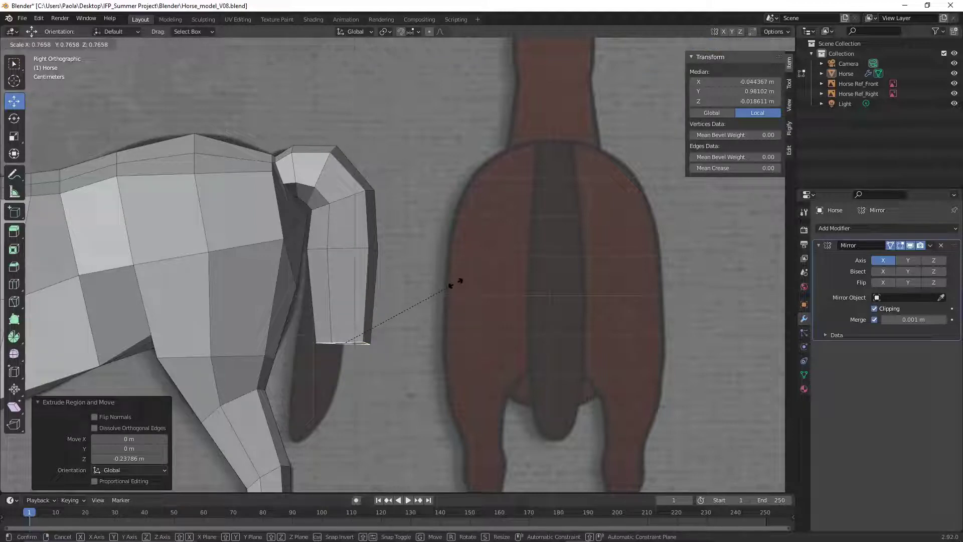
pyautogui.click(454, 281)
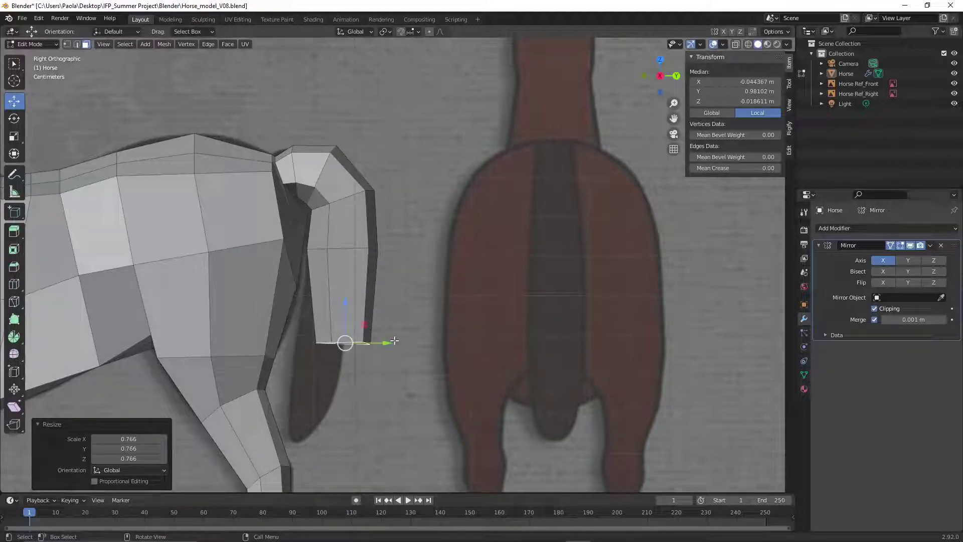
# Move the tail's end face about 0.027 m along Y toward the hind legs and rotate it about -12.3° around X
pyautogui.moveTo(394, 341); pyautogui.dragTo(384, 342)
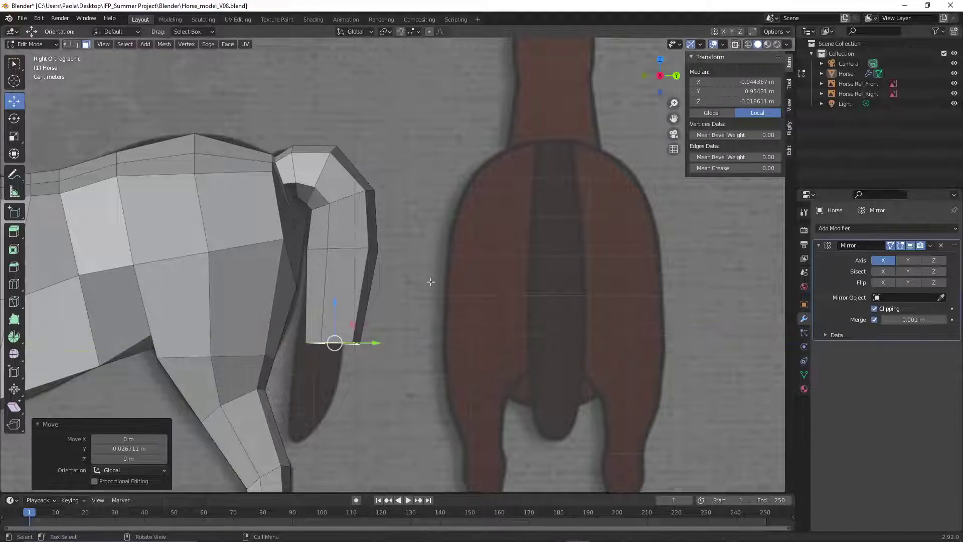
pyautogui.press('r')
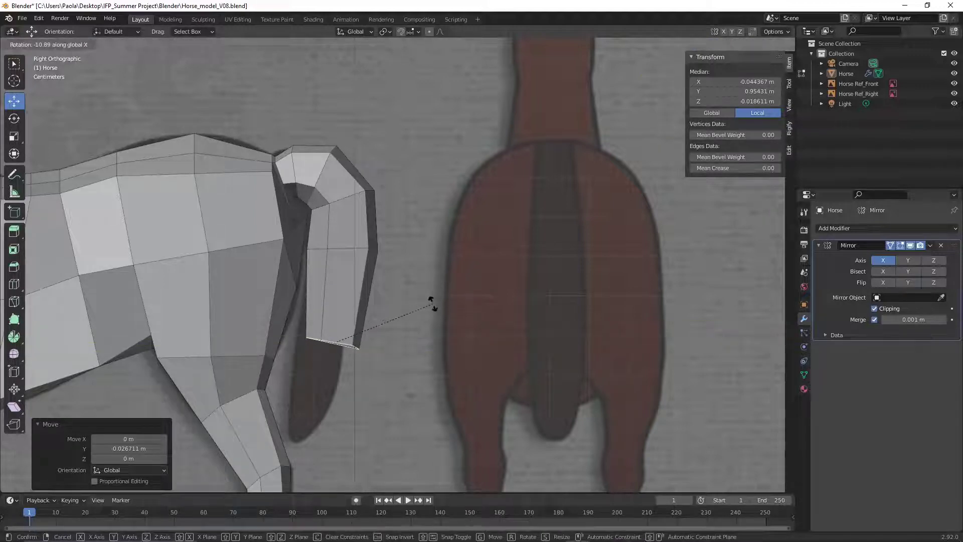
pyautogui.click(432, 306)
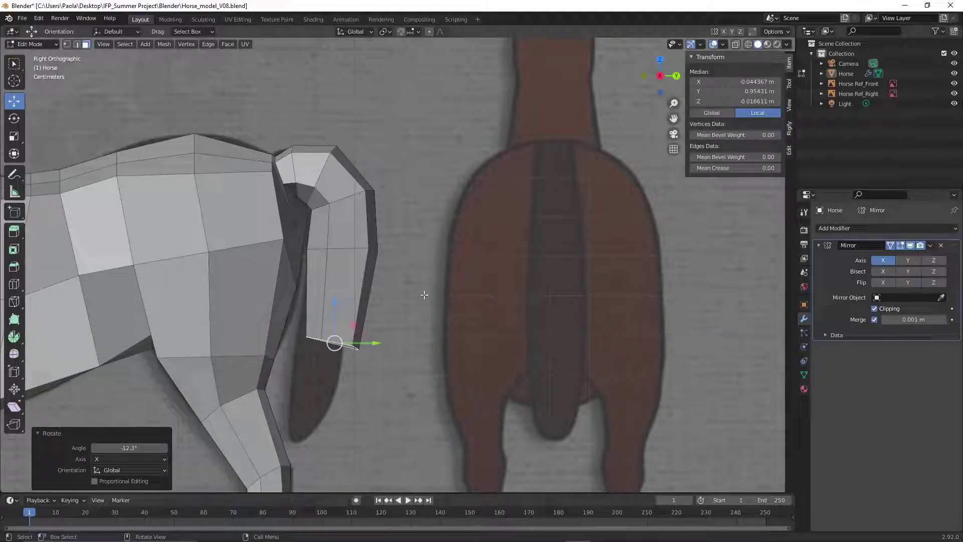
# Extrude the tail another 0.18 m or so down along global Z and shift its end about 0.03 m along Y toward the hind legs
pyautogui.press('g')
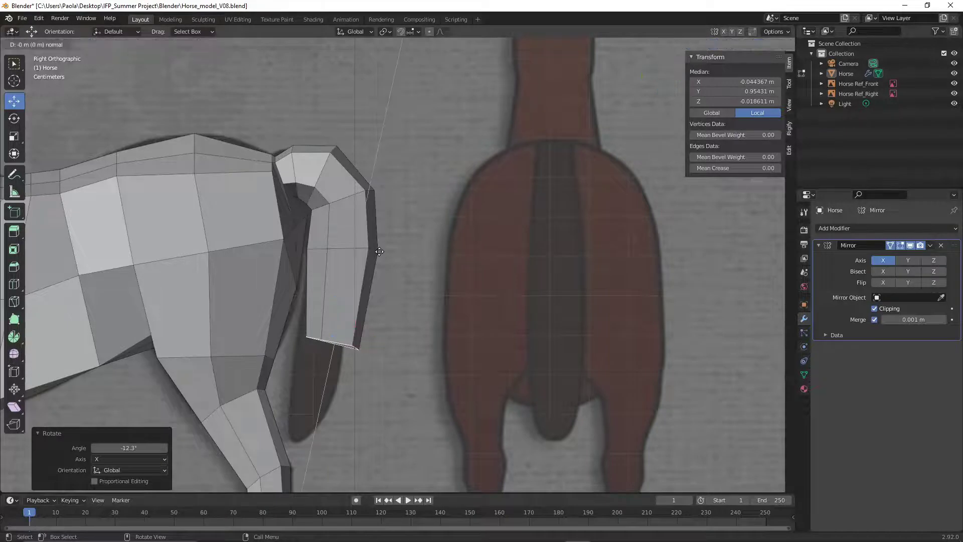
pyautogui.press('z')
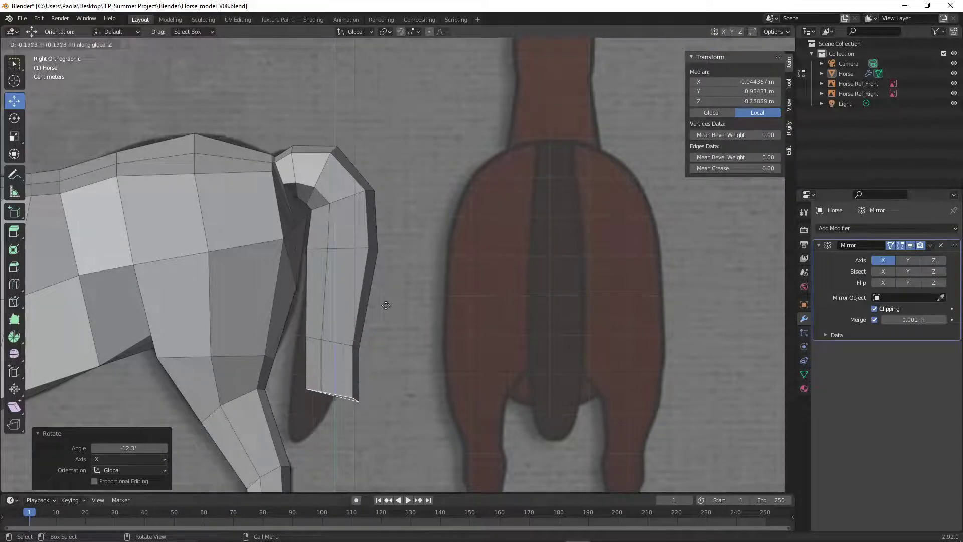
pyautogui.click(387, 323)
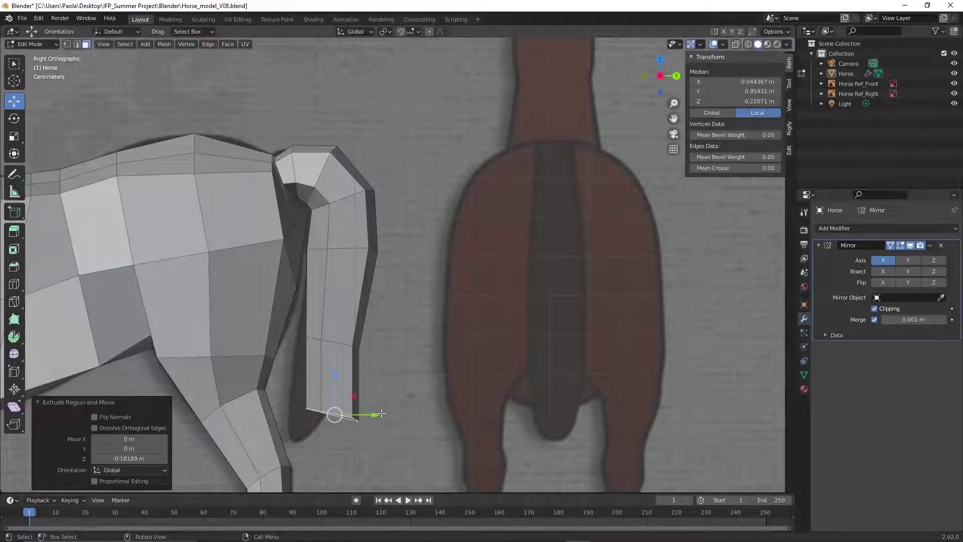
pyautogui.moveTo(379, 415); pyautogui.dragTo(366, 416)
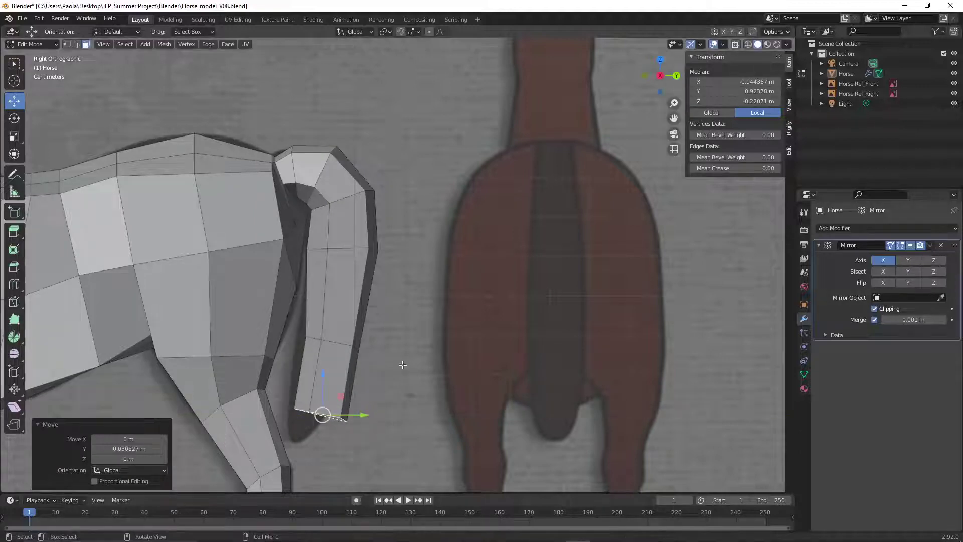
# Scale the tail's lower end face to about 0.63 and move it about 0.03 m further along Y toward the hind legs
pyautogui.press('s')
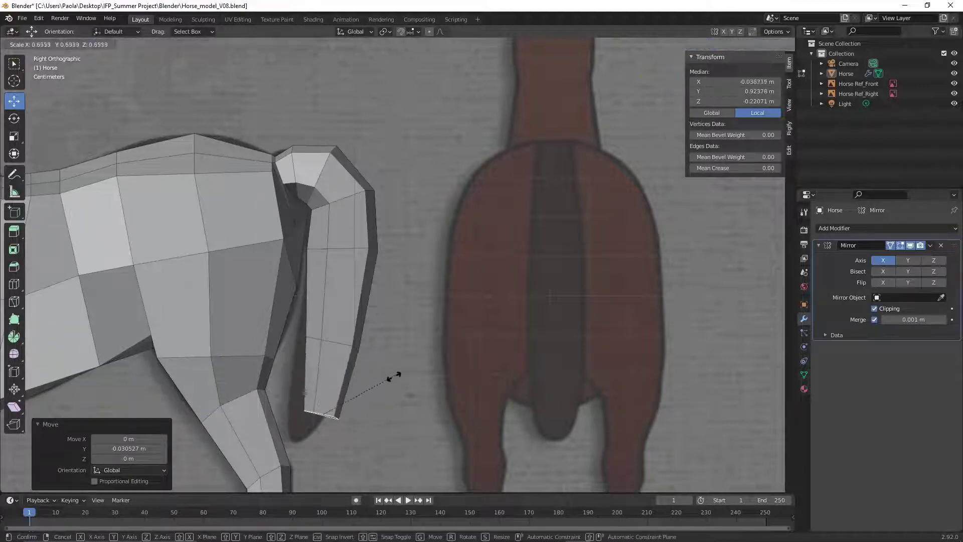
pyautogui.click(368, 401)
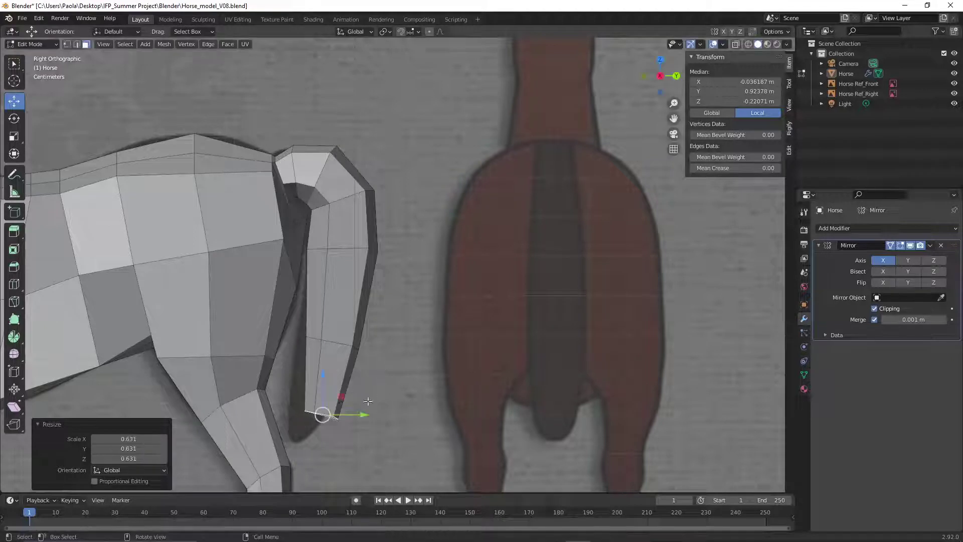
pyautogui.hotkey('ctrl', 'z')
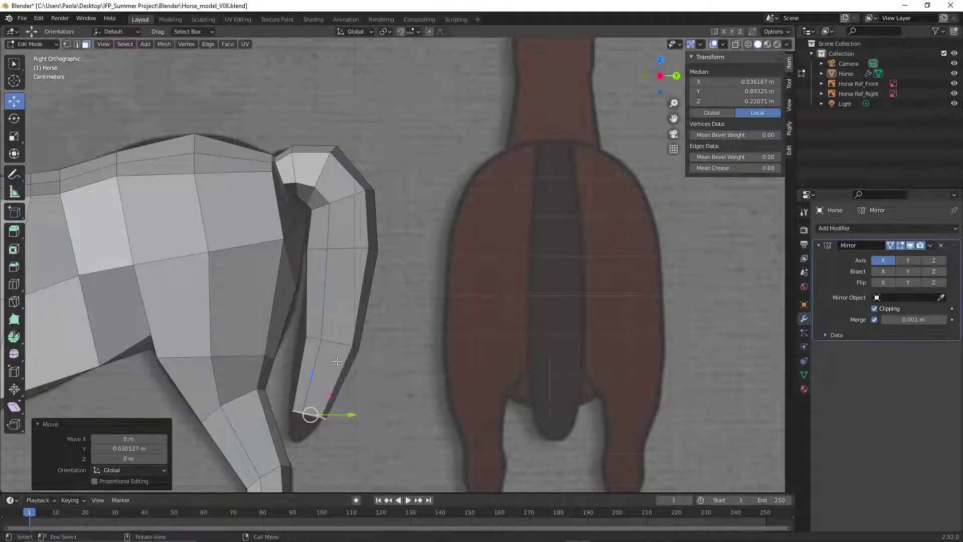
# Extrude the tail's end about 0.05 m along its normal and shape the tip by scaling it to about 0.485 and nudging it to the reference
pyautogui.press('e')
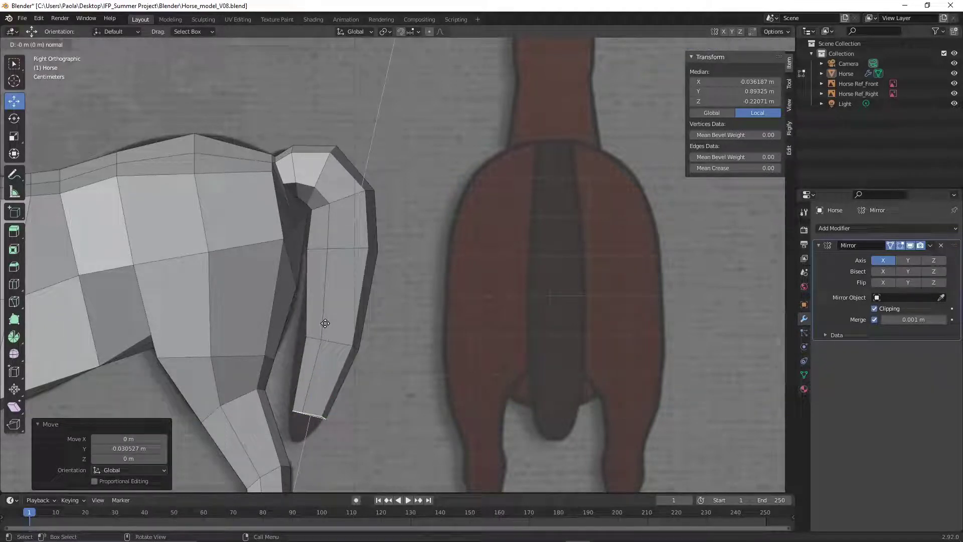
pyautogui.click(305, 427)
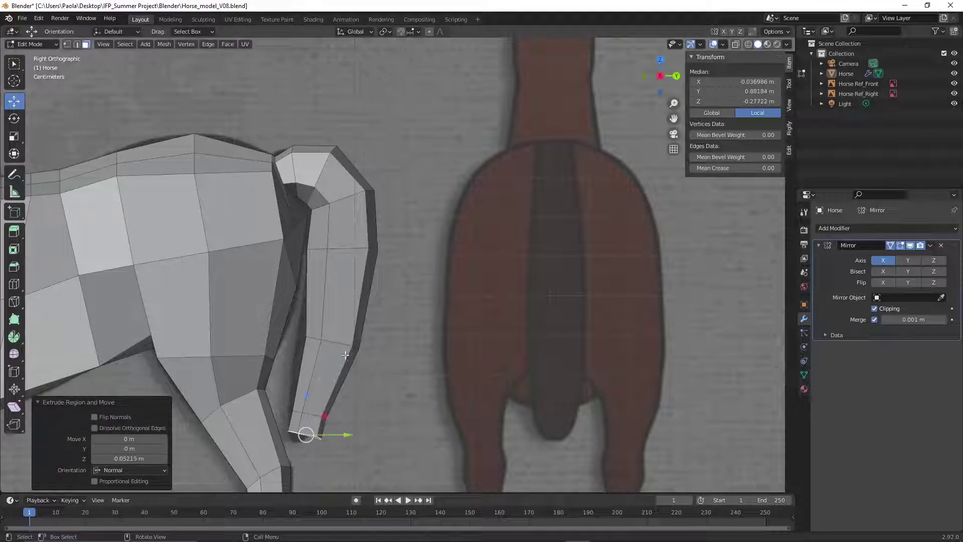
pyautogui.press('s')
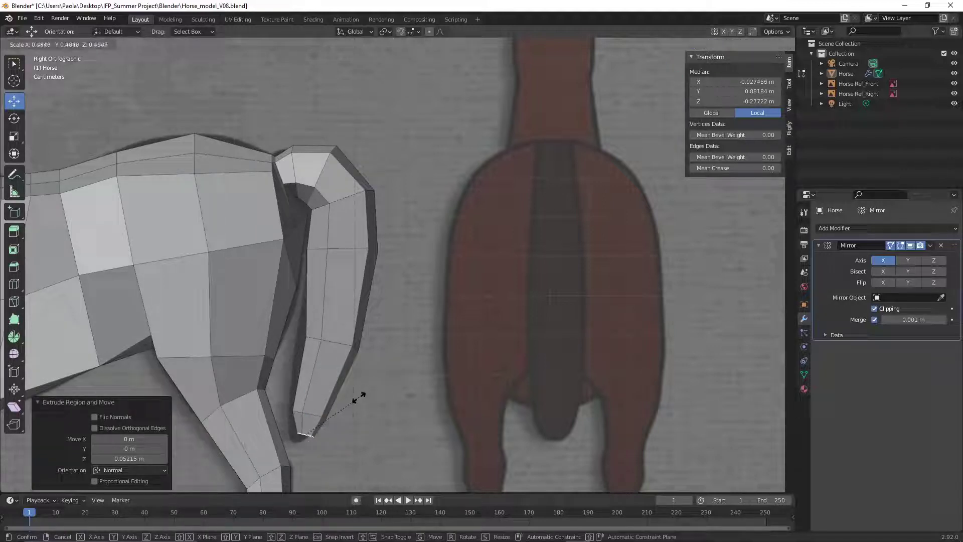
pyautogui.click(357, 393)
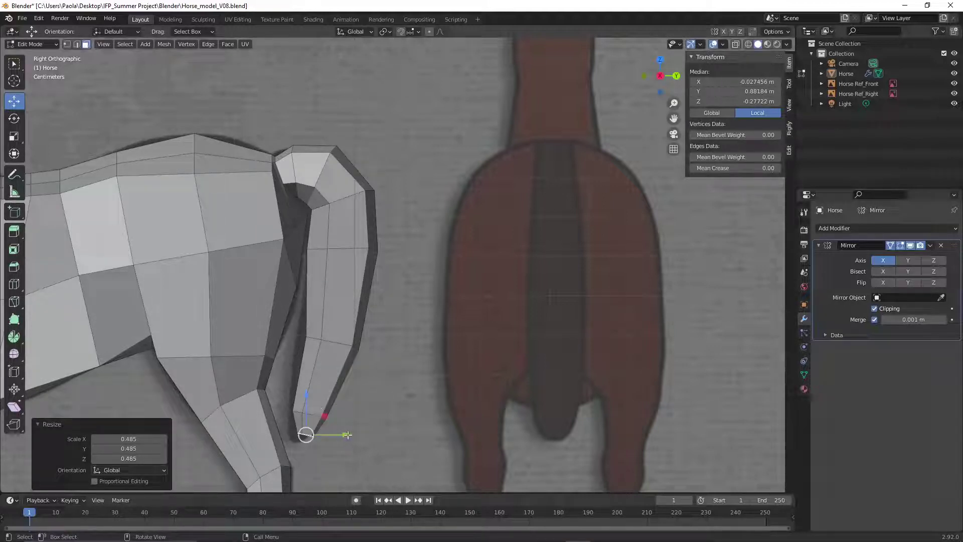
pyautogui.moveTo(347, 434); pyautogui.dragTo(343, 434)
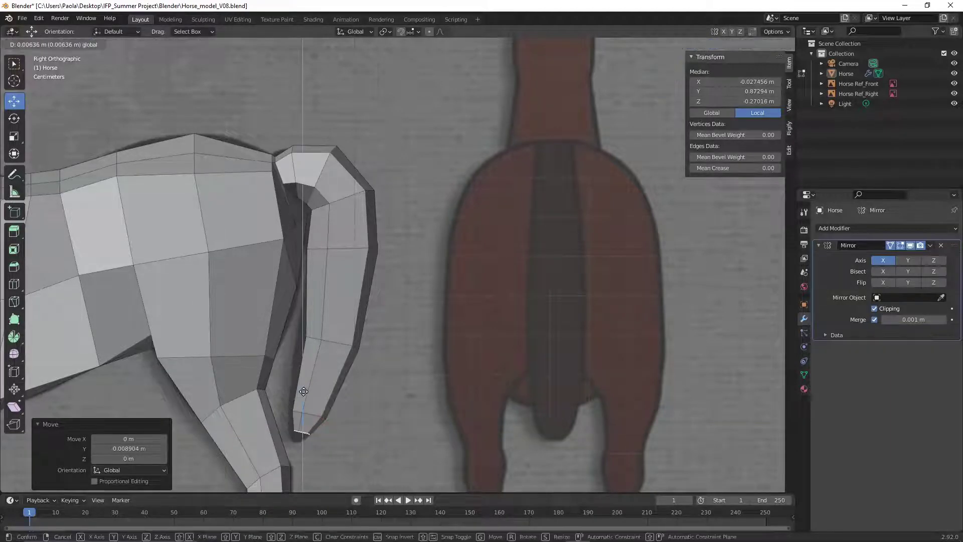
pyautogui.click(408, 417)
# Inspect the tail and the whole horse against the references from several angles, in both wireframe and solid shading
pyautogui.scroll(-1, 414, 406)
pyautogui.moveTo(501, 298); pyautogui.dragTo(672, 297, button='middle')
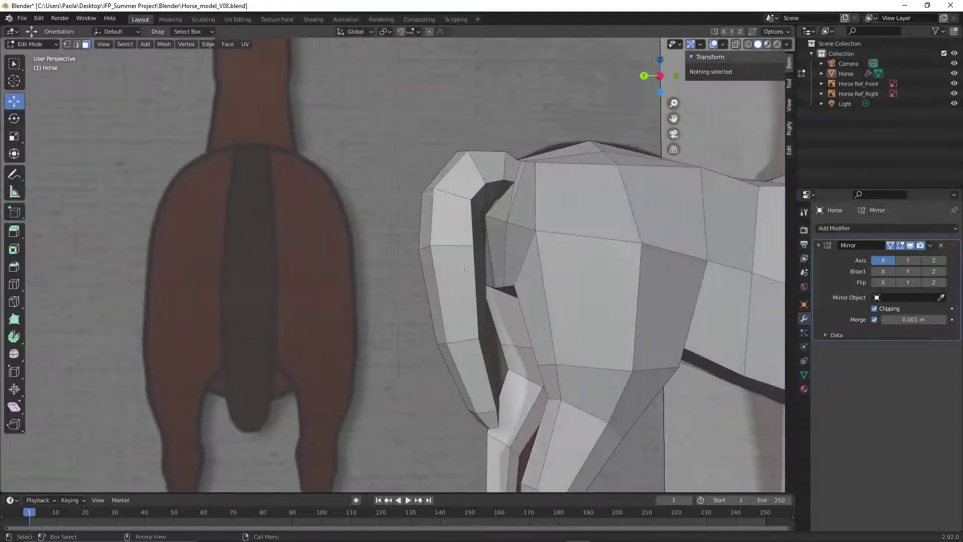
pyautogui.click(747, 44)
pyautogui.scroll(-2, 509, 286)
pyautogui.moveTo(510, 285)
pyautogui.mouseDown(button='middle')
pyautogui.moveTo(540, 271)
pyautogui.moveTo(572, 285)
pyautogui.moveTo(441, 277)
pyautogui.moveTo(490, 281)
pyautogui.moveTo(542, 254)
pyautogui.mouseUp(button='middle')
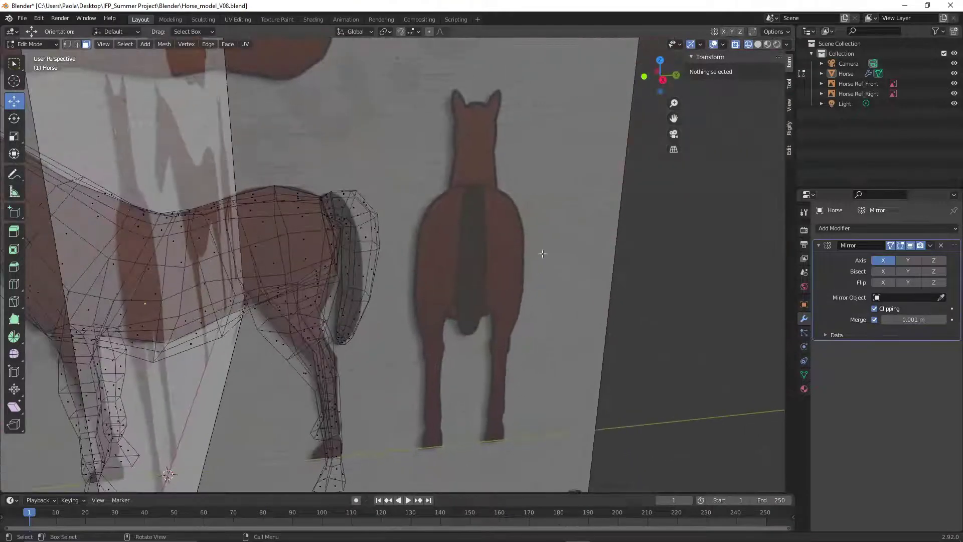
pyautogui.click(758, 44)
pyautogui.scroll(-3, 422, 276)
pyautogui.moveTo(422, 275)
pyautogui.mouseDown(button='middle')
pyautogui.moveTo(386, 305)
pyautogui.moveTo(469, 273)
pyautogui.moveTo(540, 288)
pyautogui.moveTo(427, 306)
pyautogui.moveTo(405, 299)
pyautogui.moveTo(478, 322)
pyautogui.mouseUp(button='middle')
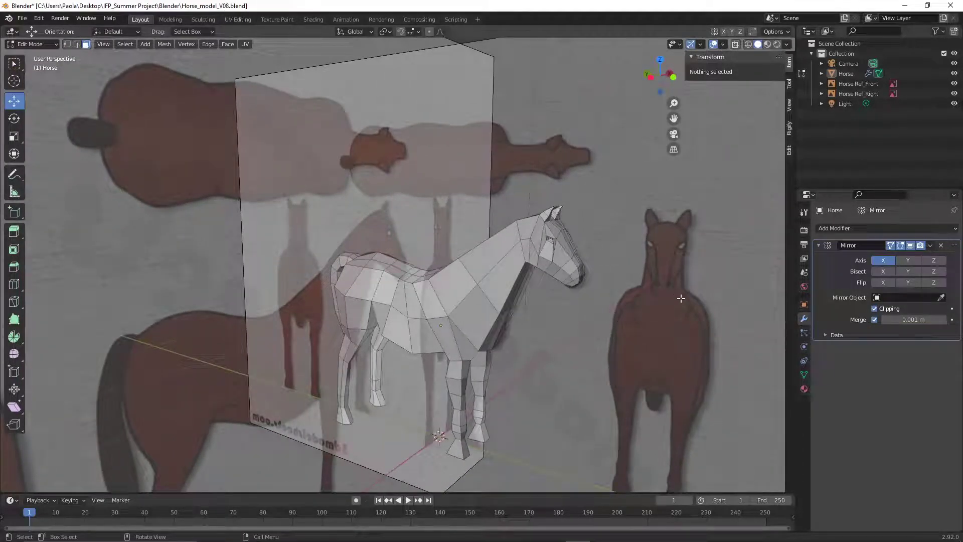
pyautogui.moveTo(519, 287); pyautogui.dragTo(321, 190, button='middle')
pyautogui.scroll(5, 400, 273)
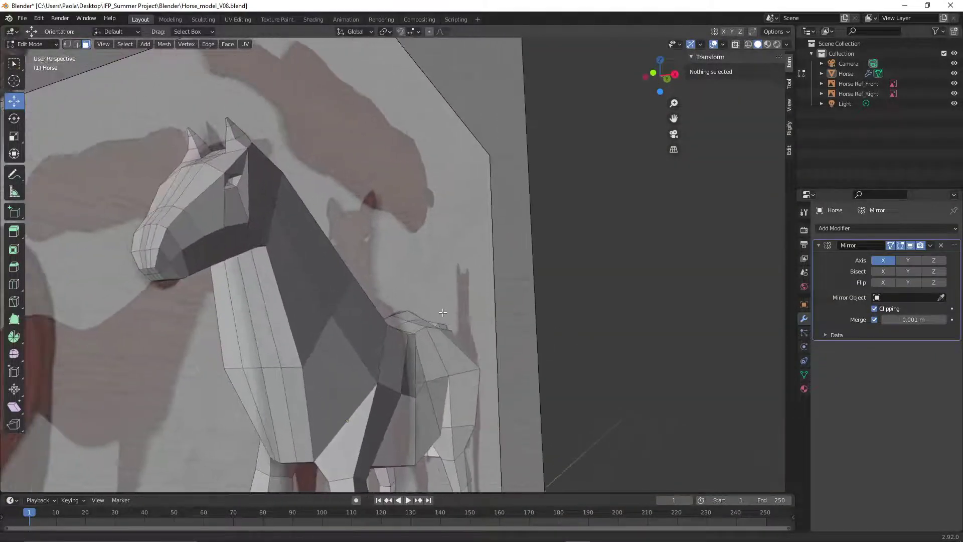
# In edge select mode, add a single centred loop cut around the horse's upper neck, with a slide factor of 0
pyautogui.click(76, 44)
pyautogui.moveTo(260, 211); pyautogui.dragTo(347, 303, button='middle')
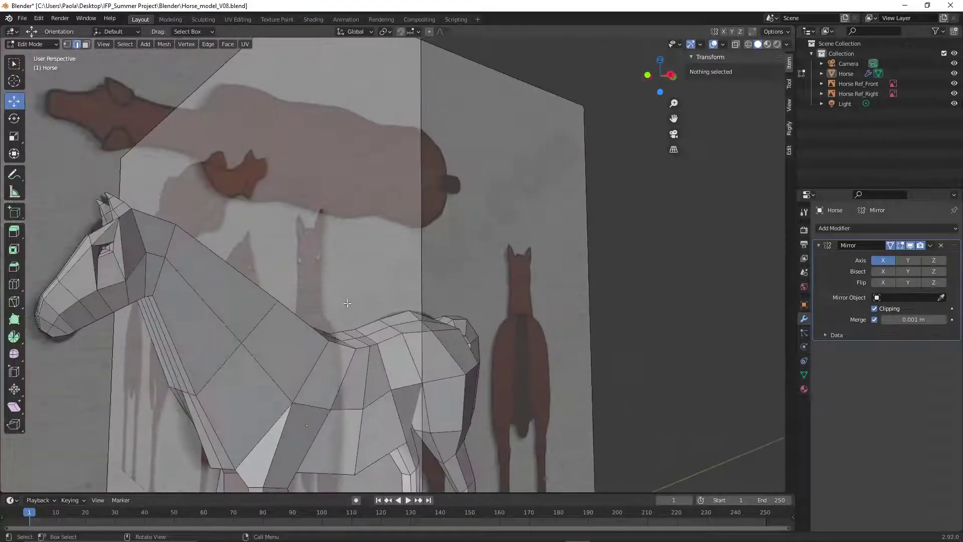
pyautogui.rightClick(212, 283)
pyautogui.click(212, 283)
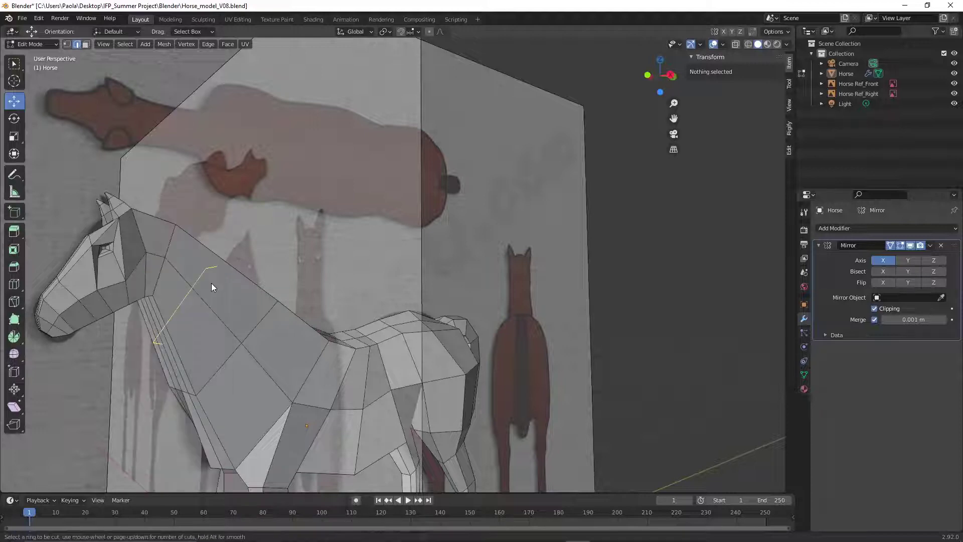
pyautogui.click(212, 283)
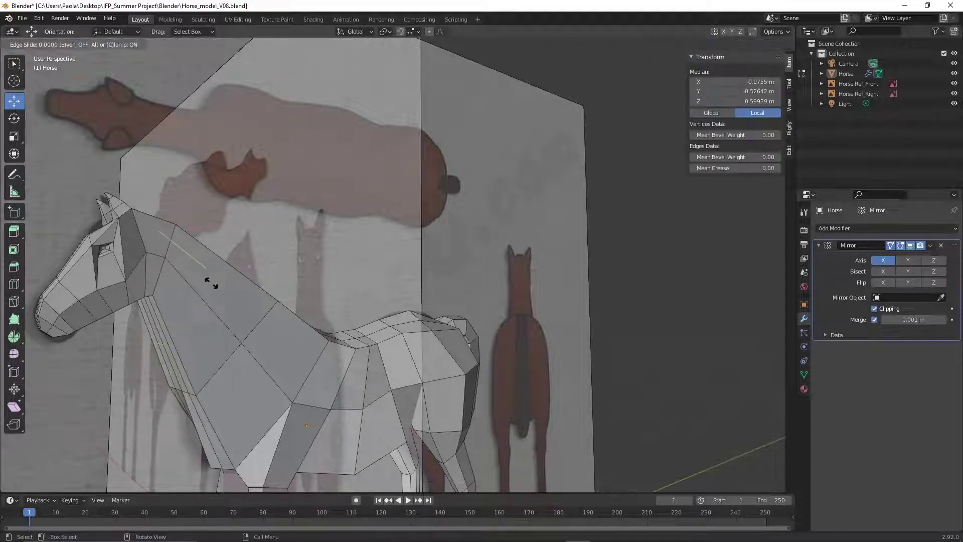
pyautogui.rightClick(212, 283)
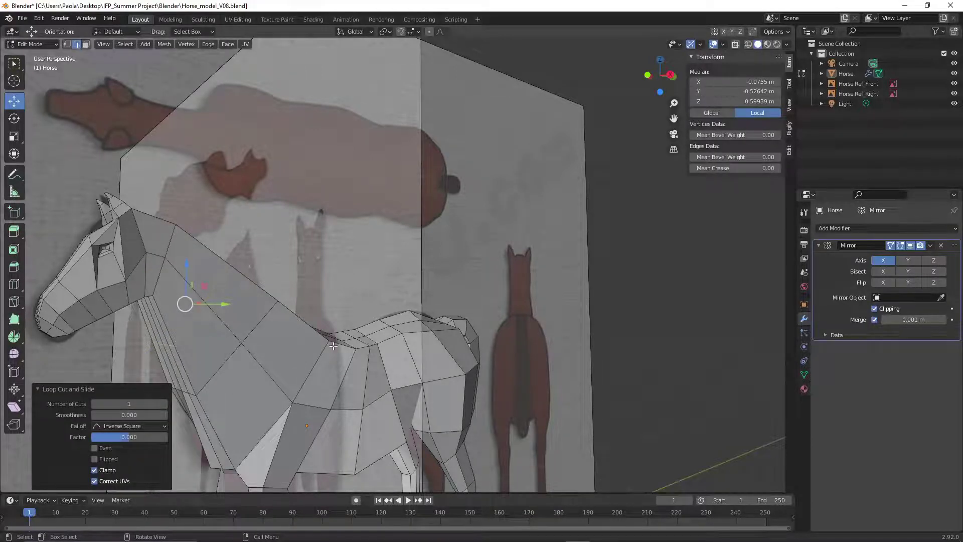
pyautogui.moveTo(211, 283); pyautogui.dragTo(409, 342, button='middle')
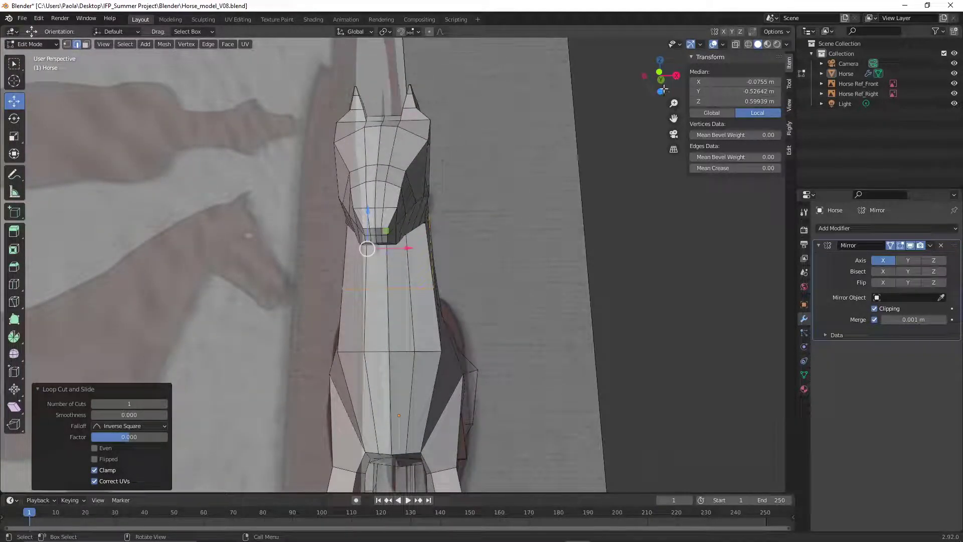
# Try scaling the new upper-neck edge loop to about 0.595 against the front reference in wireframe
pyautogui.click(748, 44)
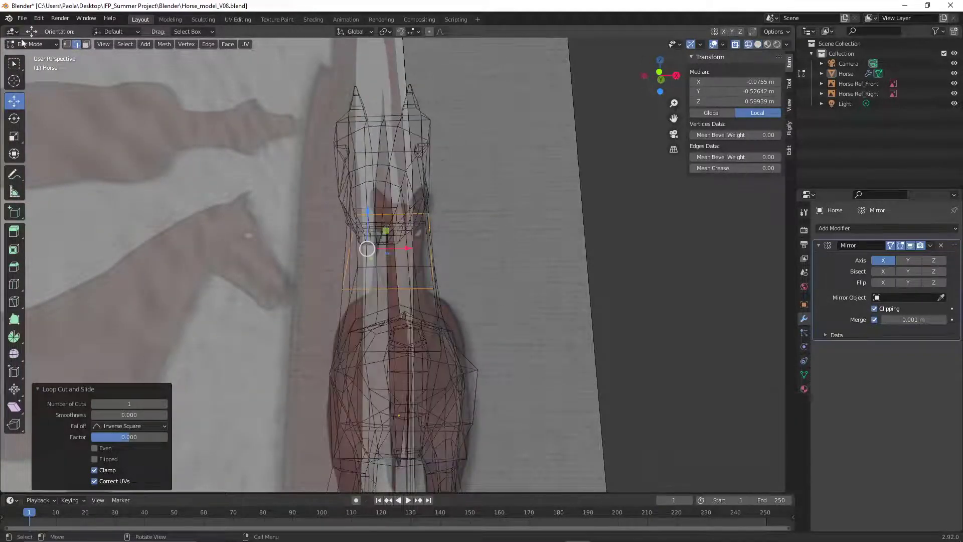
pyautogui.click(103, 44)
pyautogui.moveTo(155, 160)
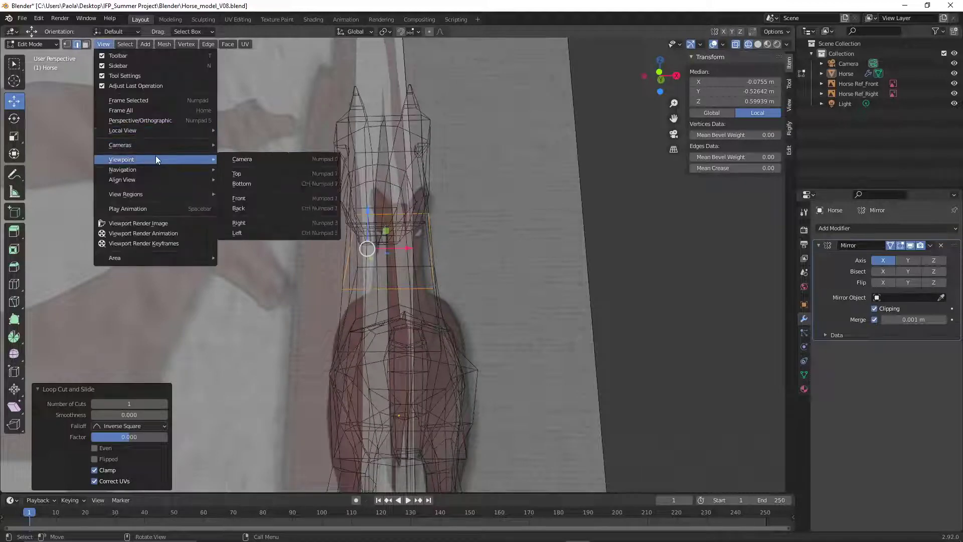
pyautogui.click(241, 198)
pyautogui.scroll(6, 489, 289)
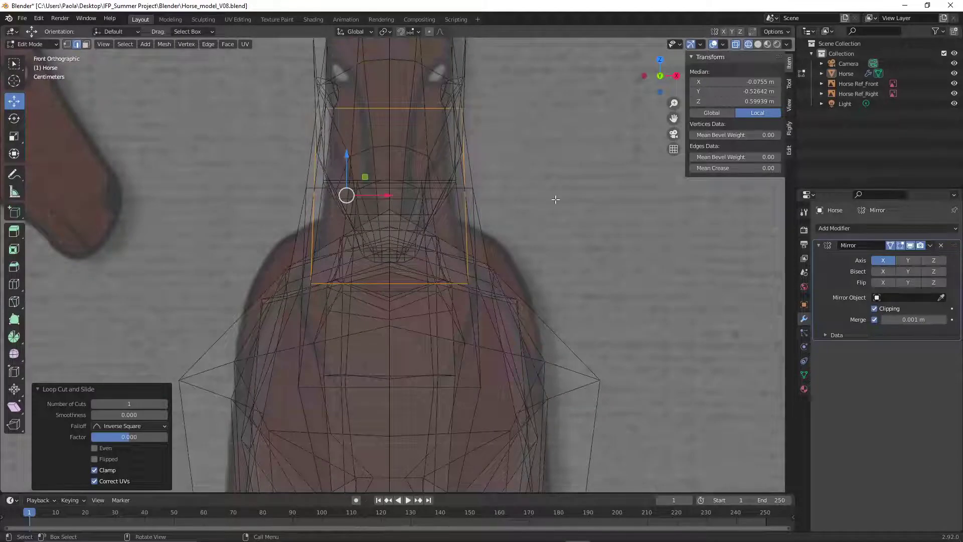
pyautogui.press('s')
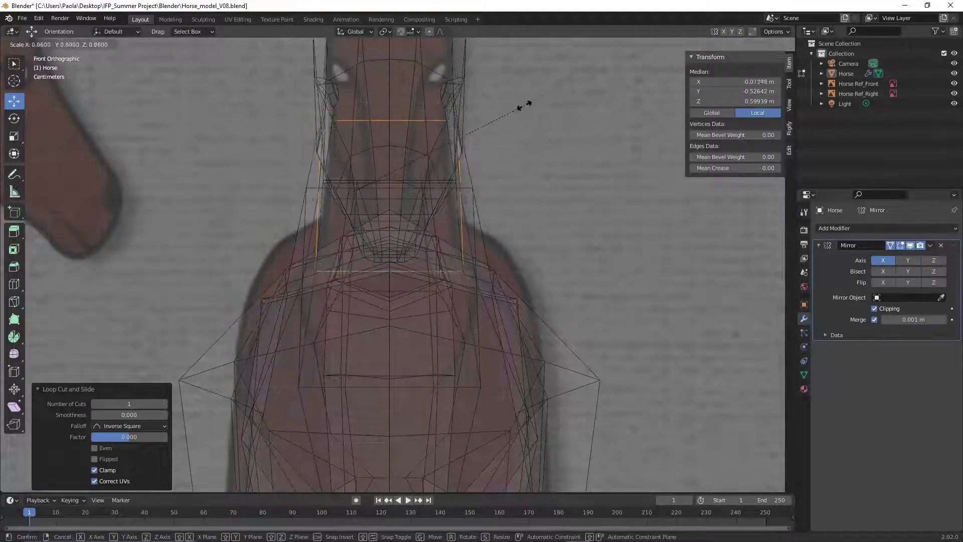
pyautogui.click(475, 146)
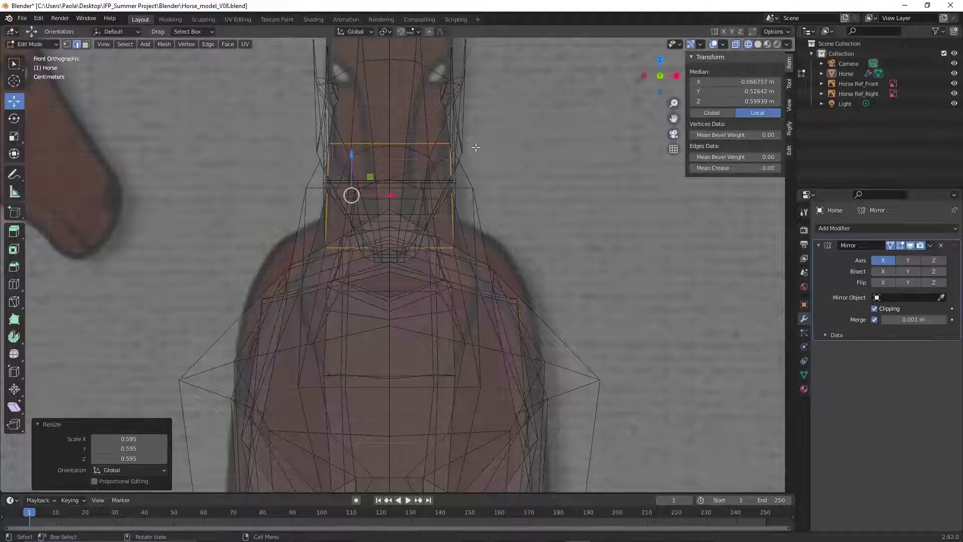
pyautogui.click(757, 44)
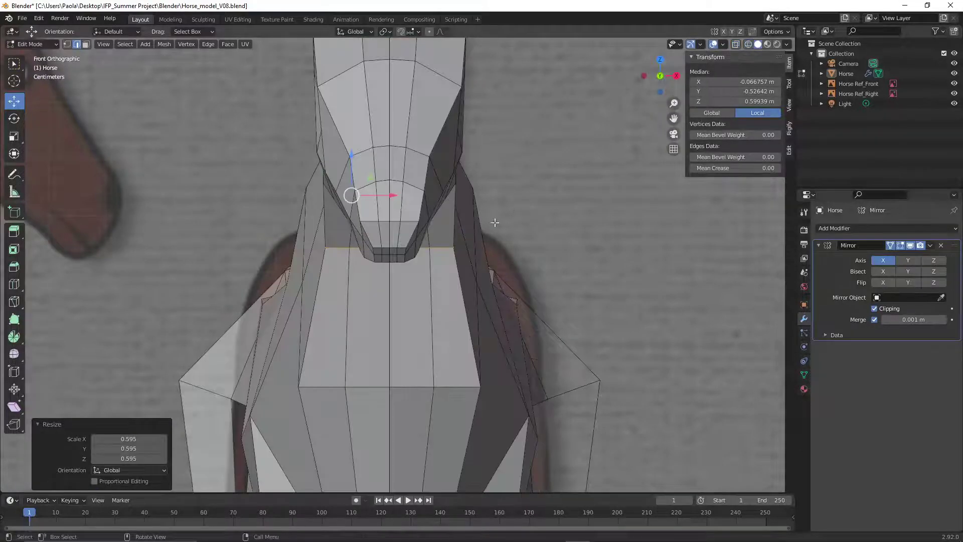
pyautogui.moveTo(495, 221)
pyautogui.mouseDown(button='middle')
pyautogui.moveTo(507, 227)
pyautogui.moveTo(417, 255)
pyautogui.moveTo(281, 267)
pyautogui.moveTo(305, 259)
pyautogui.mouseUp(button='middle')
pyautogui.scroll(-5, 416, 254)
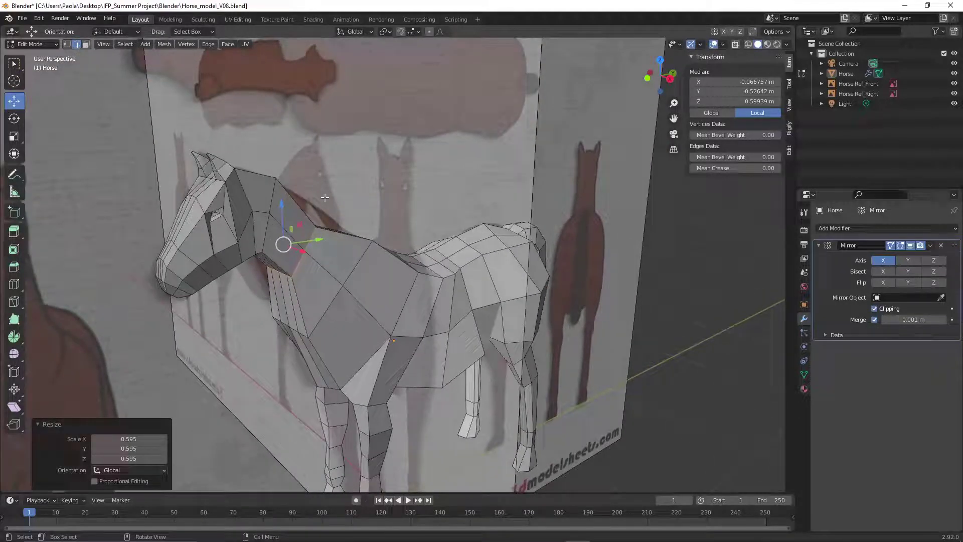
pyautogui.hotkey('ctrl', 'z')
# Scale the new upper-neck edge loop uniformly to about 0.795 and clear the selection
pyautogui.press('s')
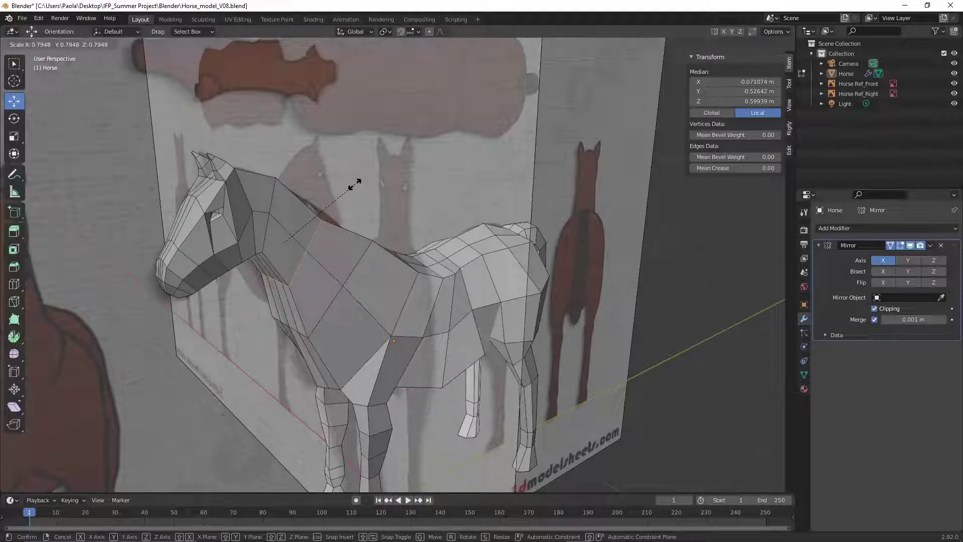
pyautogui.click(355, 185)
pyautogui.moveTo(334, 337); pyautogui.dragTo(350, 307, button='middle')
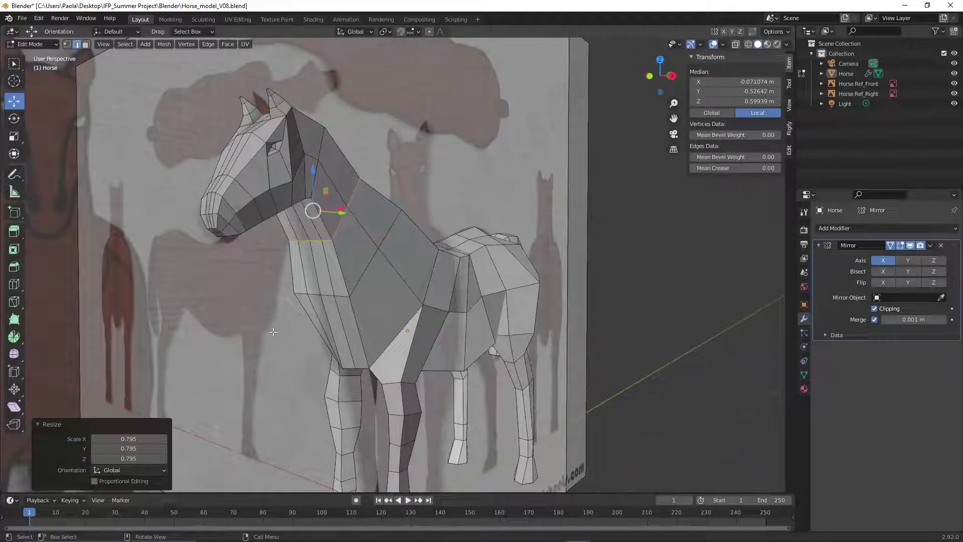
pyautogui.click(262, 320)
pyautogui.click(207, 307)
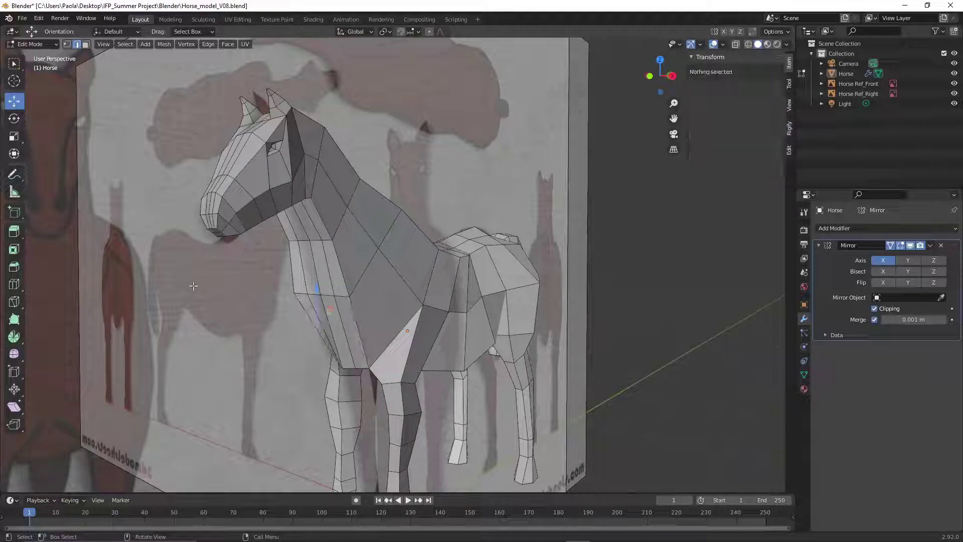
# Hide both reference images, Horse Ref_Front and Horse Ref_Right, so only the horse model is displayed
pyautogui.moveTo(231, 314); pyautogui.dragTo(301, 284, button='middle')
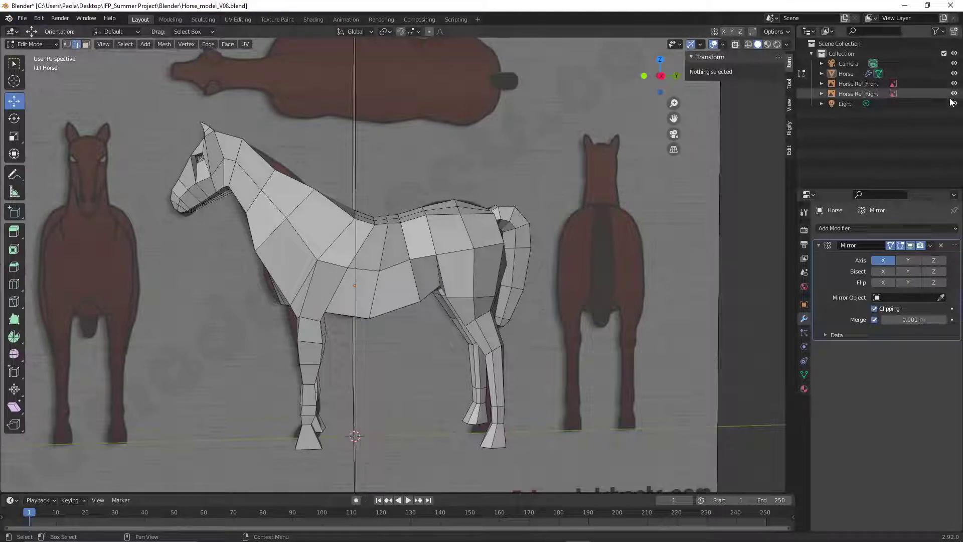
pyautogui.moveTo(954, 84); pyautogui.dragTo(954, 94)
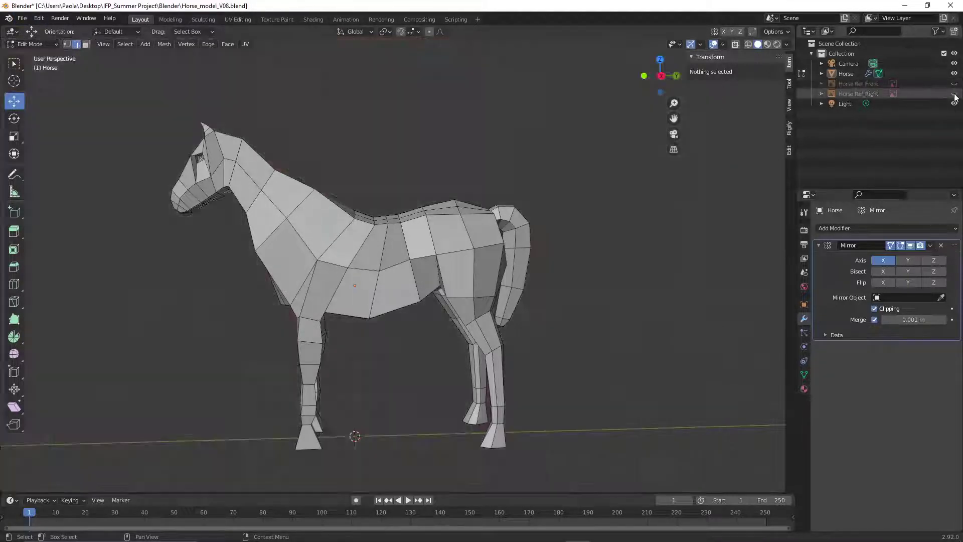
pyautogui.moveTo(469, 369); pyautogui.dragTo(496, 340, button='middle')
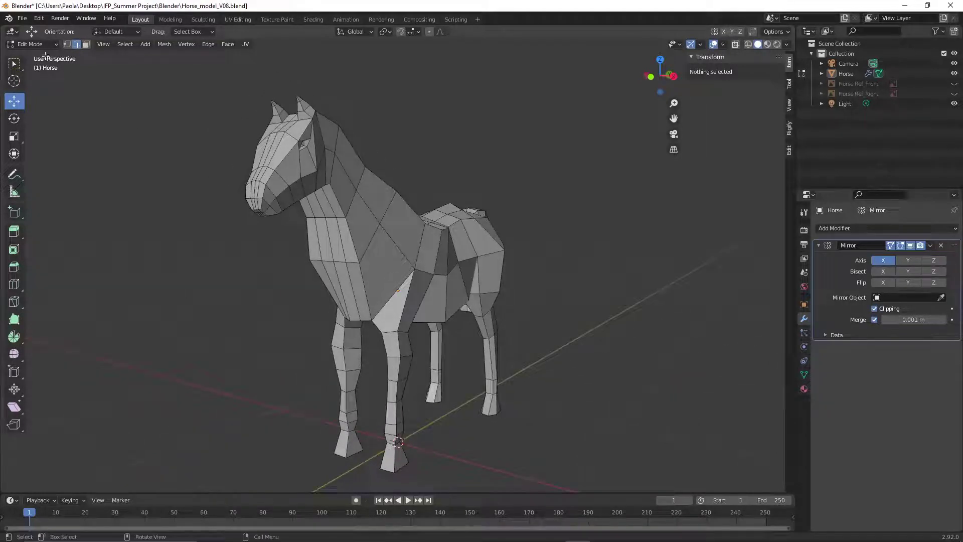
# Save the project as a new version named Horse_model_V09.blend in the same folder
pyautogui.click(22, 18)
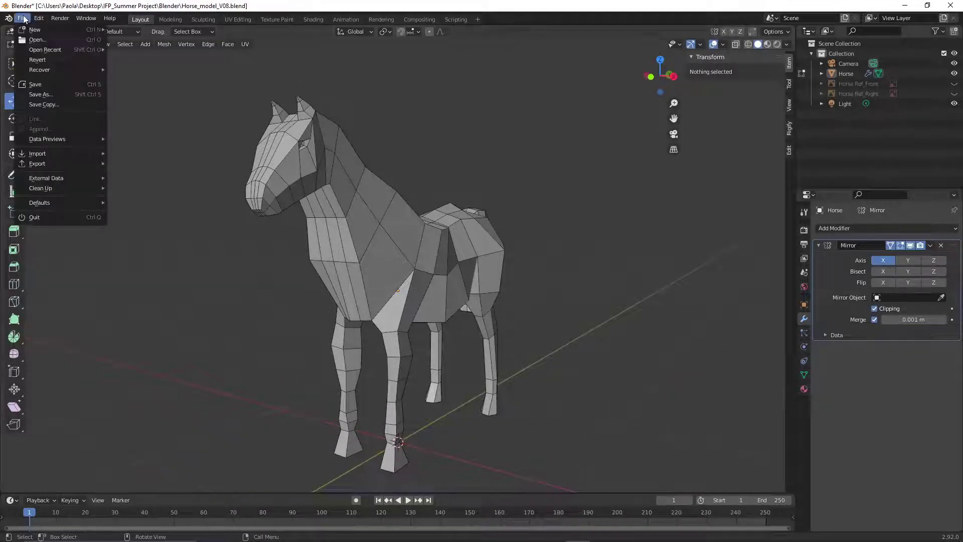
pyautogui.click(55, 95)
pyautogui.click(396, 433)
pyautogui.click(391, 432)
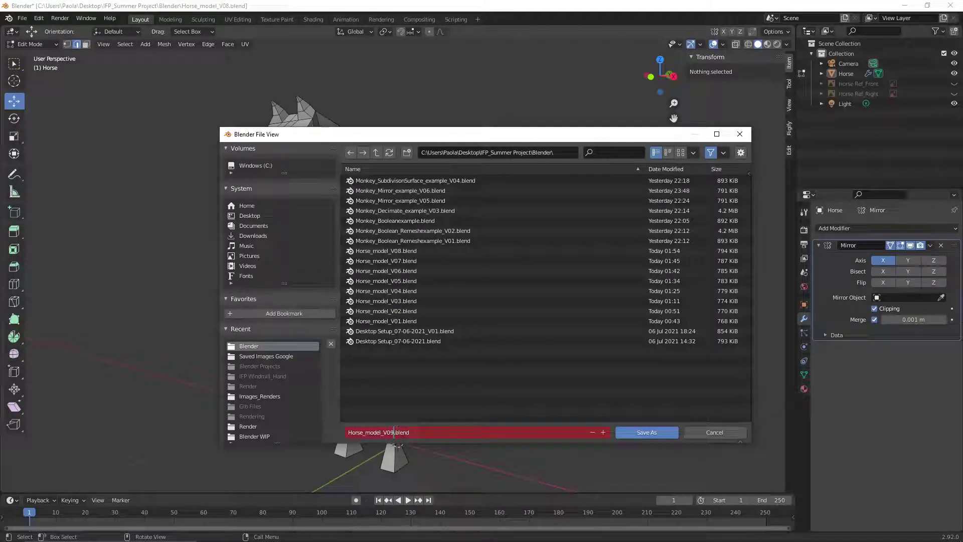
pyautogui.write('9')
pyautogui.click(647, 431)
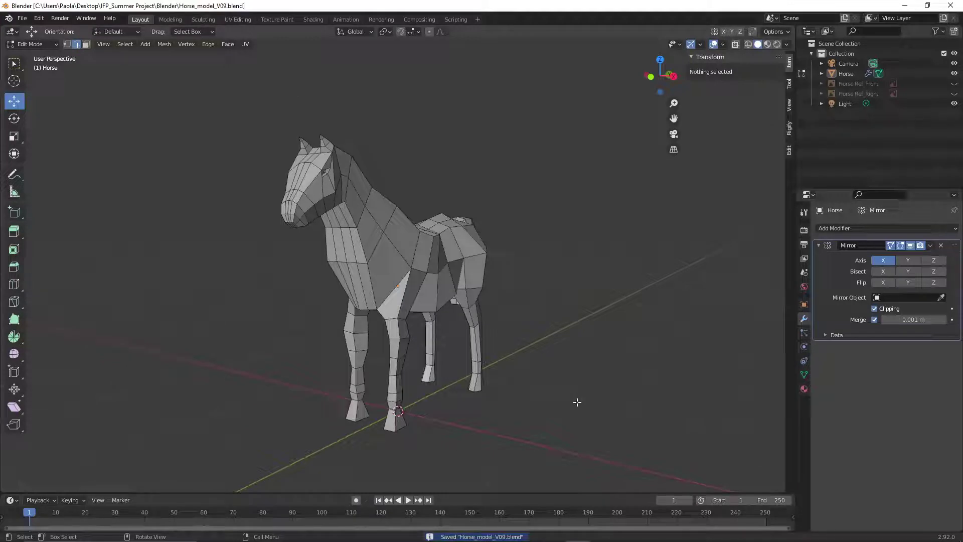
# Switch the horse to Object Mode and view its shape from the front
pyautogui.click(38, 43)
pyautogui.click(38, 55)
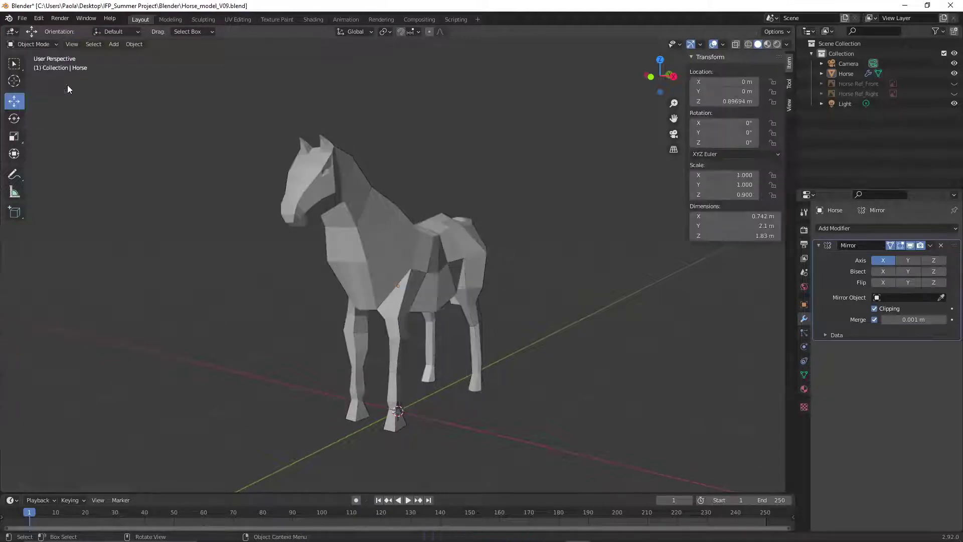
pyautogui.moveTo(240, 296); pyautogui.dragTo(390, 348, button='middle')
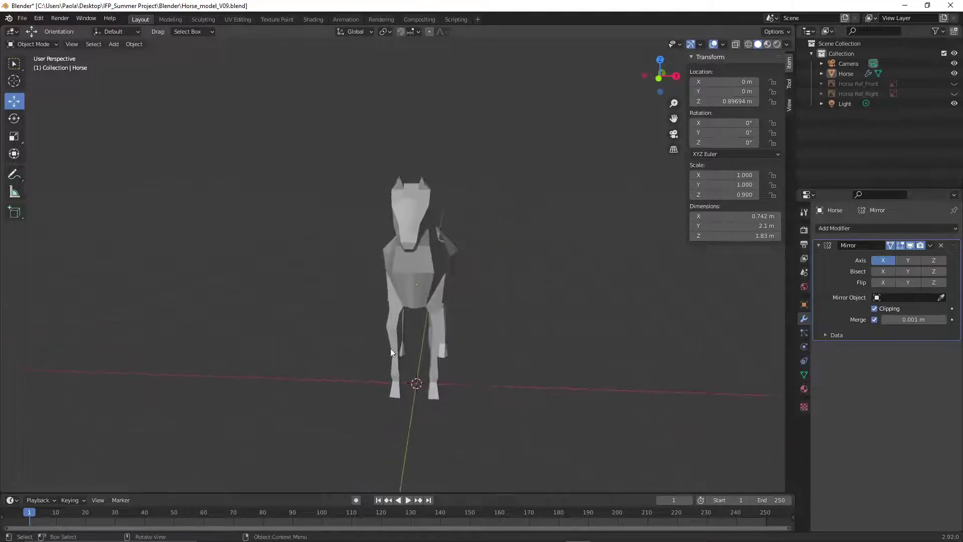
pyautogui.scroll(2, 503, 371)
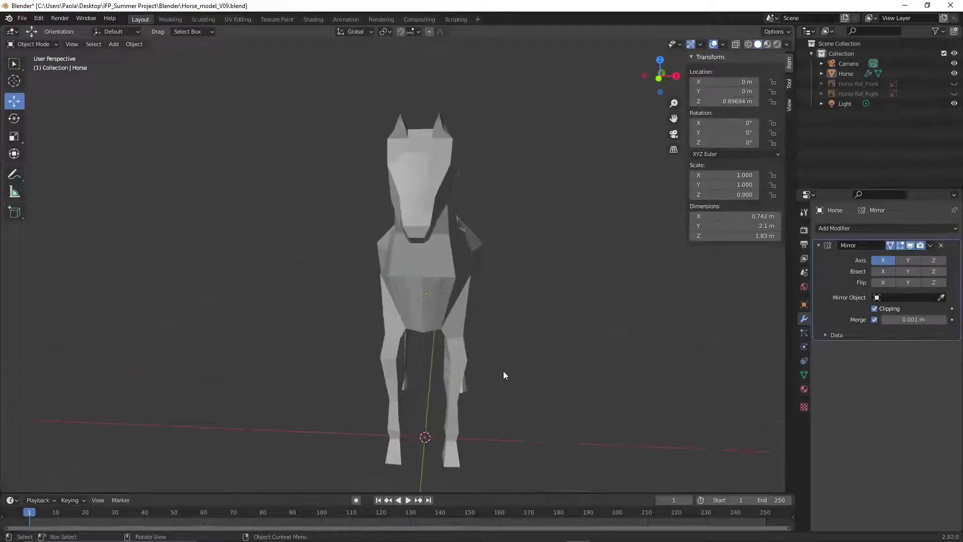
# In front orthographic view, duplicate the horse and place the copy about -1.04 m along the X axis
pyautogui.click(72, 44)
pyautogui.moveTo(120, 160)
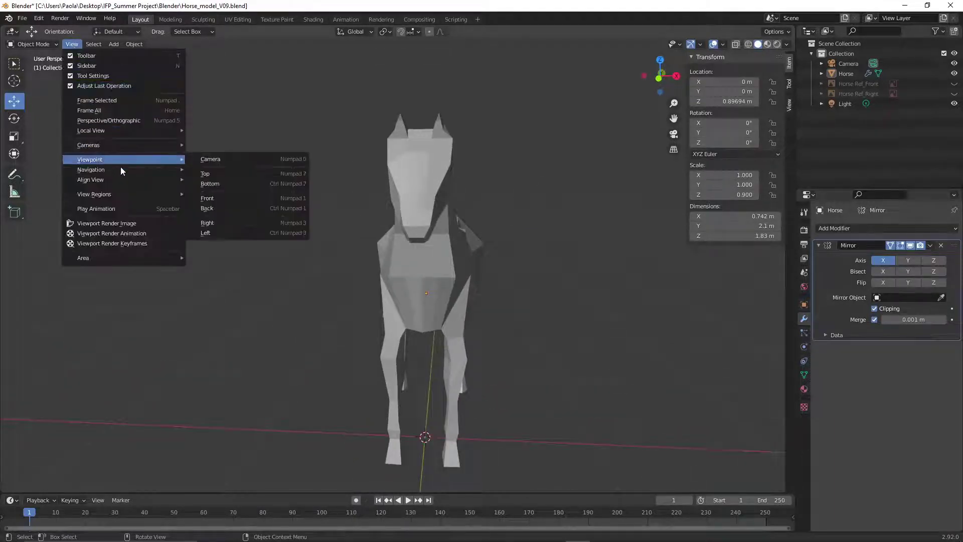
pyautogui.click(221, 198)
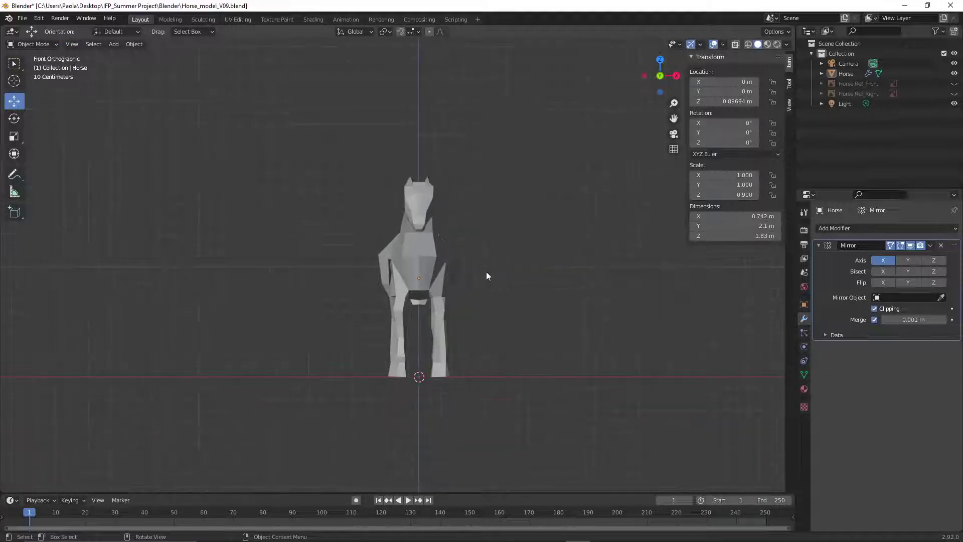
pyautogui.scroll(2, 486, 272)
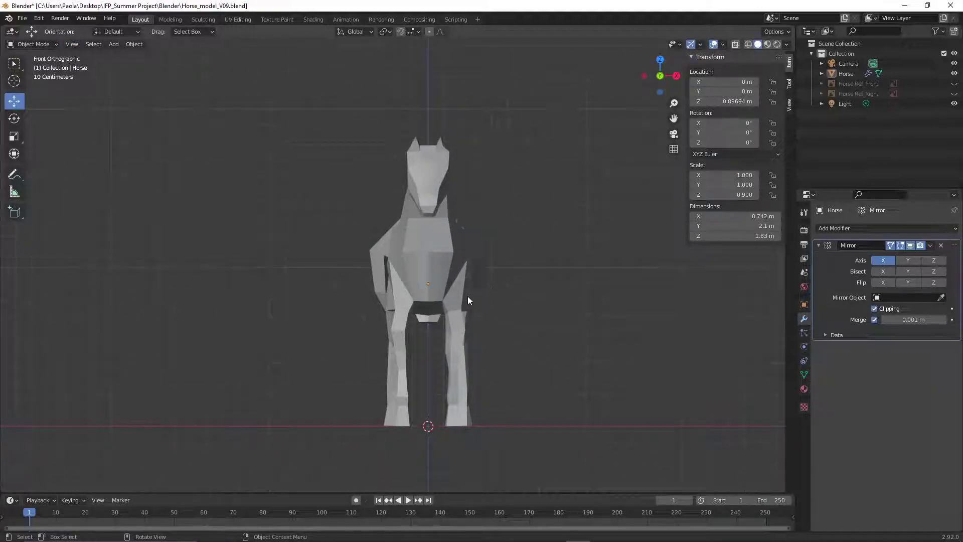
pyautogui.click(454, 248)
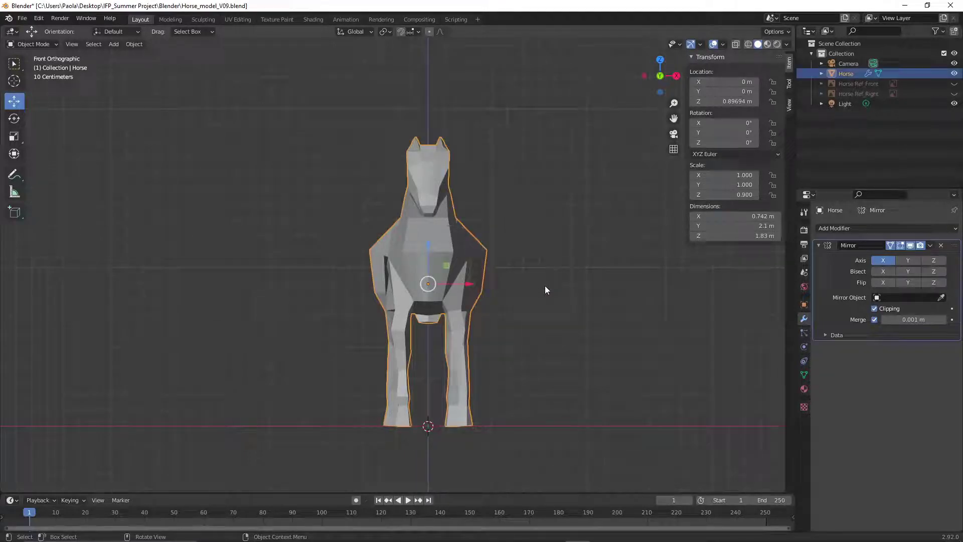
pyautogui.hotkey('shift', 'd')
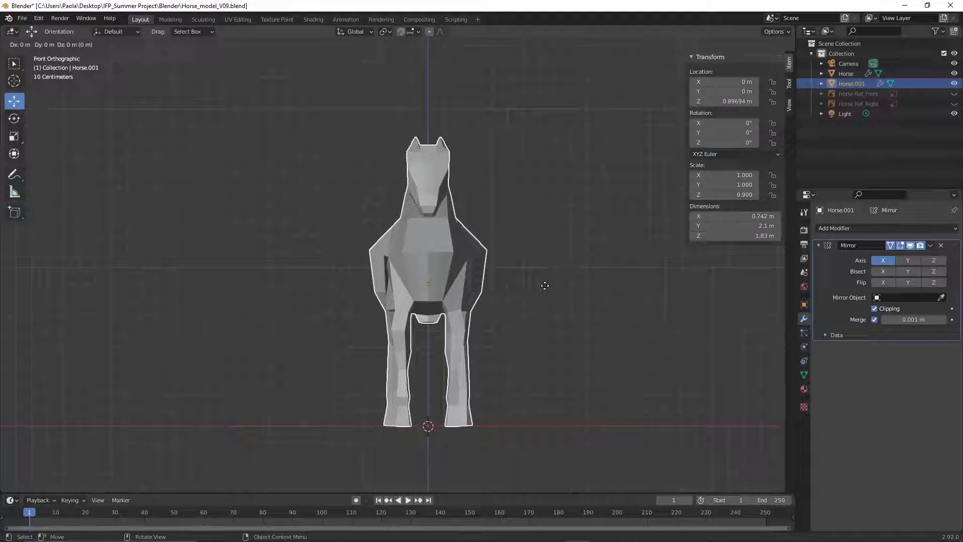
pyautogui.press('x')
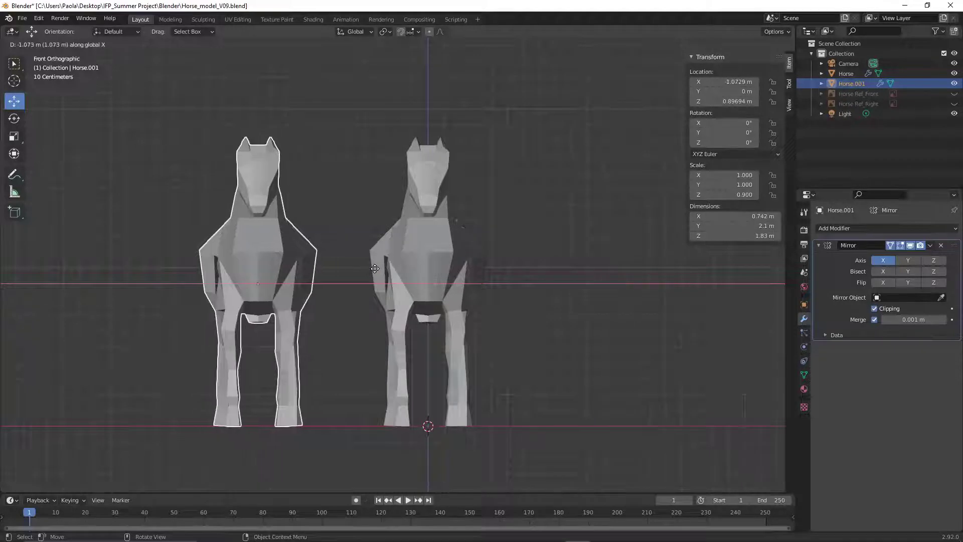
pyautogui.click(380, 268)
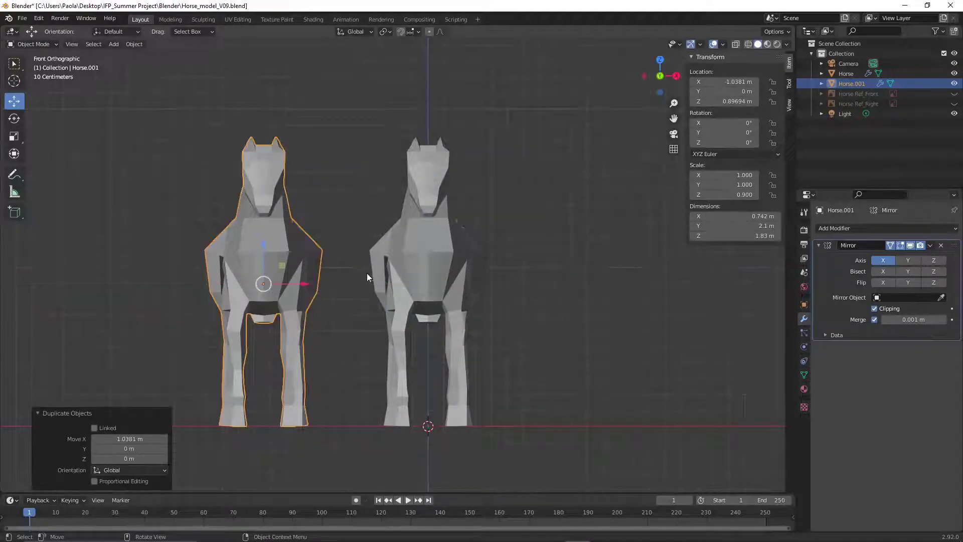
# Rename the duplicated horse object as Horse_LowPoly and deselect it
pyautogui.click(854, 84)
pyautogui.doubleClick(854, 84)
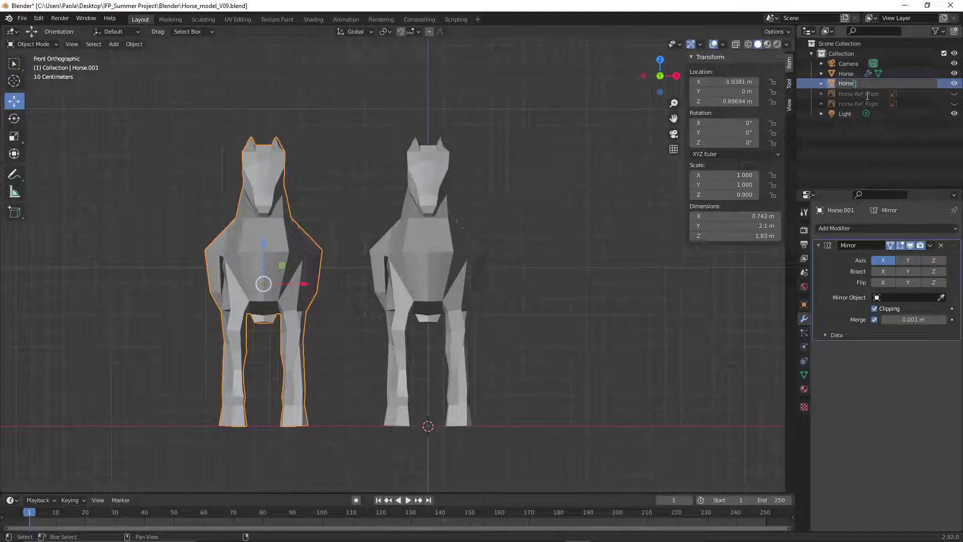
pyautogui.write('_Lo')
pyautogui.press('BackSpace')
pyautogui.press('BackSpace')
pyautogui.press('BackSpace')
pyautogui.press('BackSpace')
pyautogui.press('capslock')
pyautogui.write('owPoly')
pyautogui.press('Return')
pyautogui.click(536, 287)
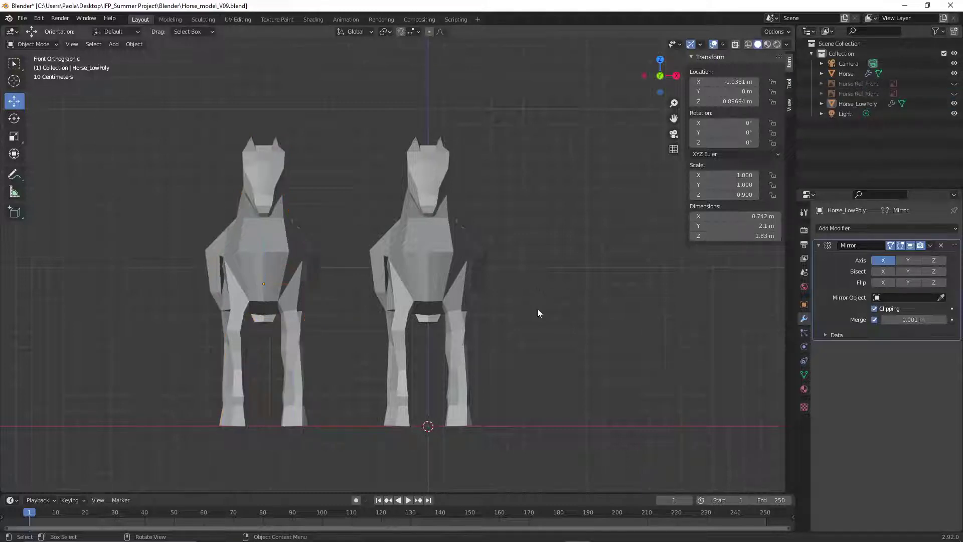
# Add a Subdivision Surface modifier to the original Horse object and set its render level to 1
pyautogui.click(432, 268)
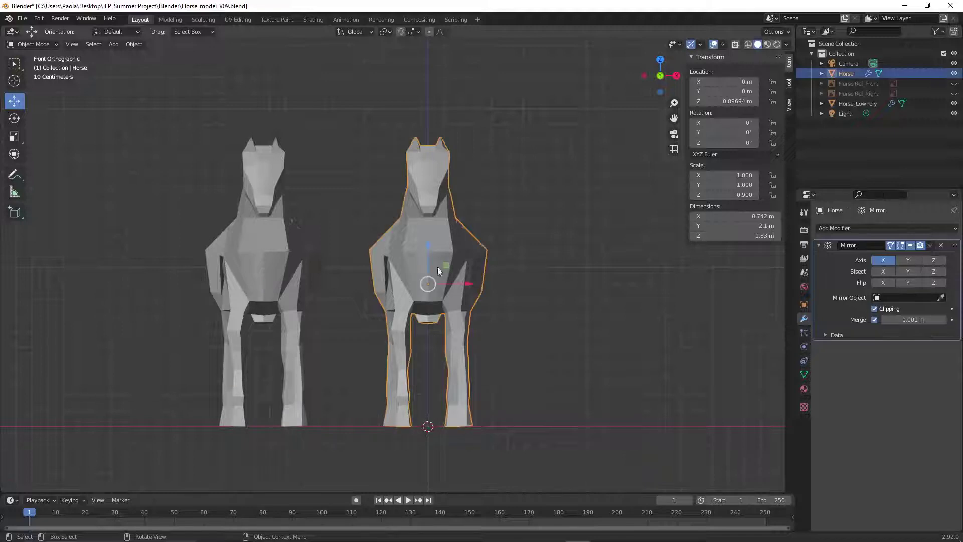
pyautogui.moveTo(581, 320); pyautogui.dragTo(536, 313, button='middle')
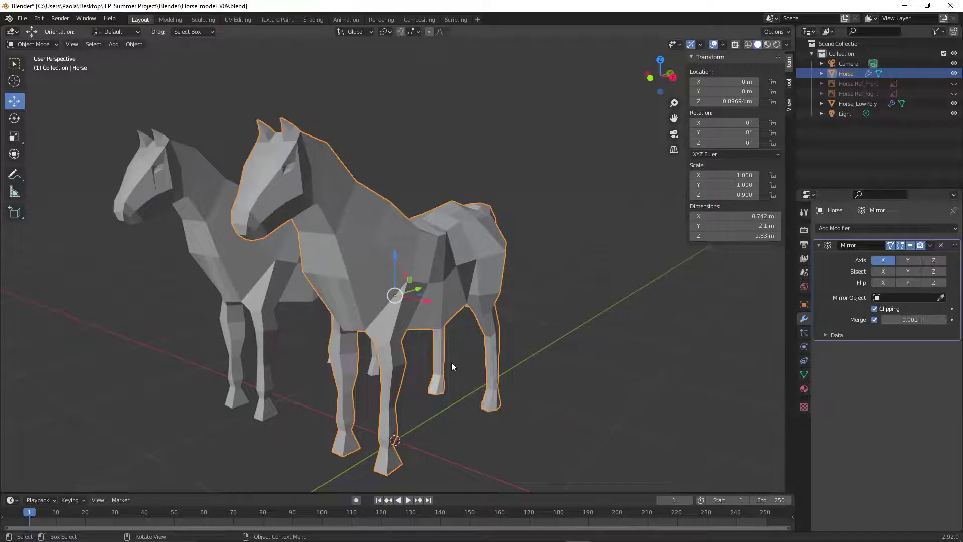
pyautogui.moveTo(552, 378)
pyautogui.mouseDown(button='middle')
pyautogui.moveTo(585, 379)
pyautogui.moveTo(570, 373)
pyautogui.mouseUp(button='middle')
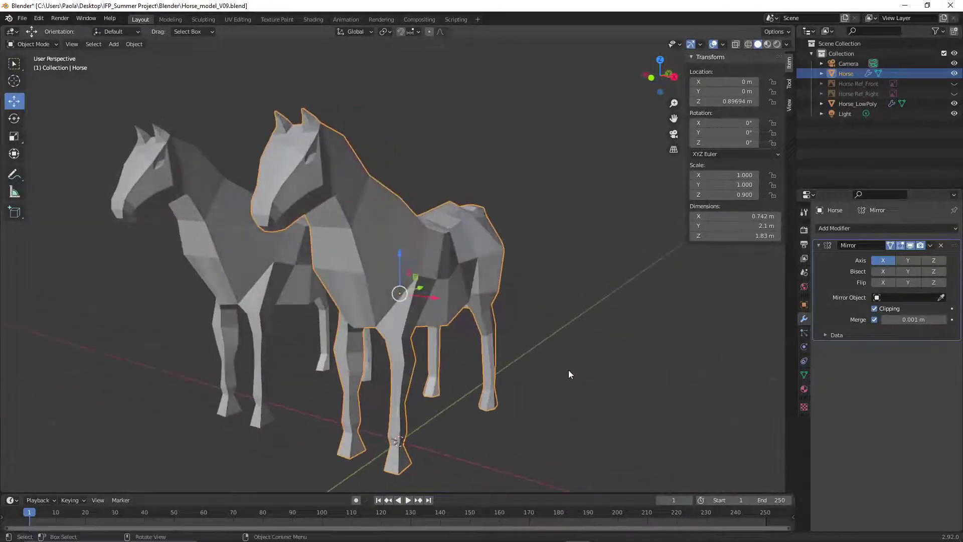
pyautogui.click(847, 228)
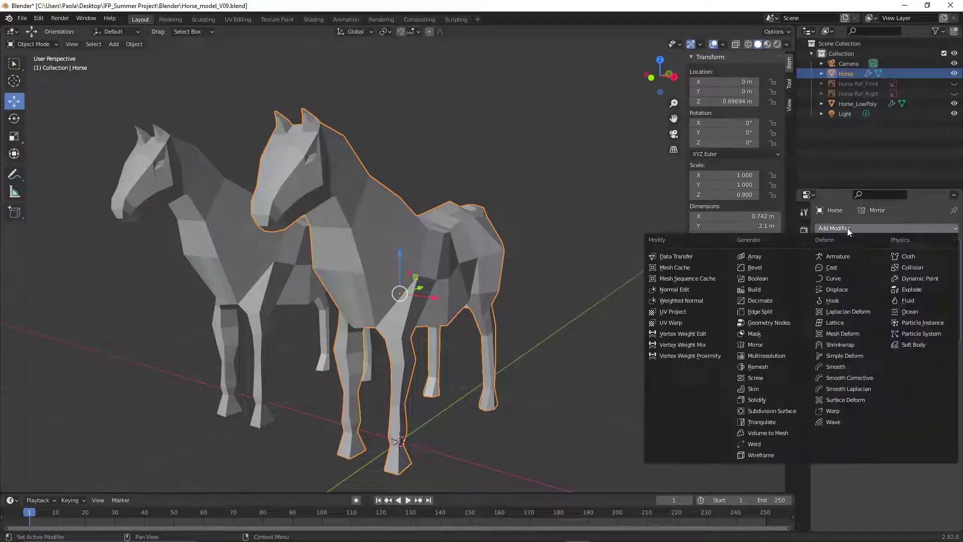
pyautogui.click(775, 410)
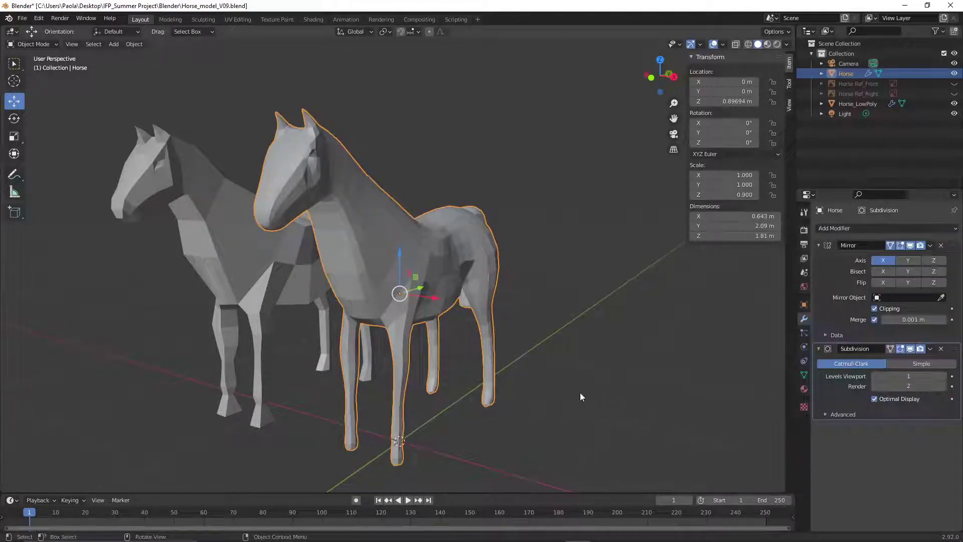
pyautogui.moveTo(582, 368); pyautogui.dragTo(499, 385, button='middle')
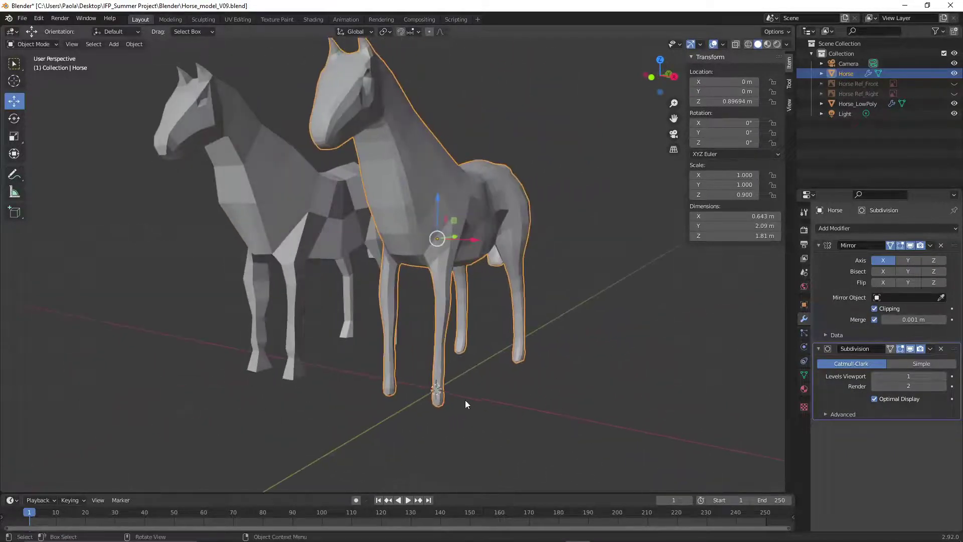
pyautogui.click(878, 389)
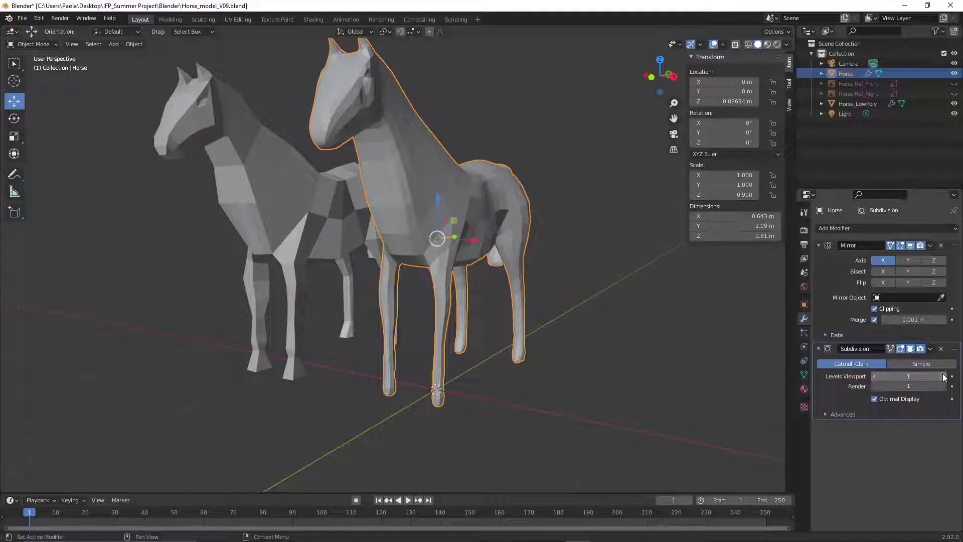
# Set the Subdivision modifier's render level to 2 and compare the smoothed Horse with the low-poly copy
pyautogui.click(940, 386)
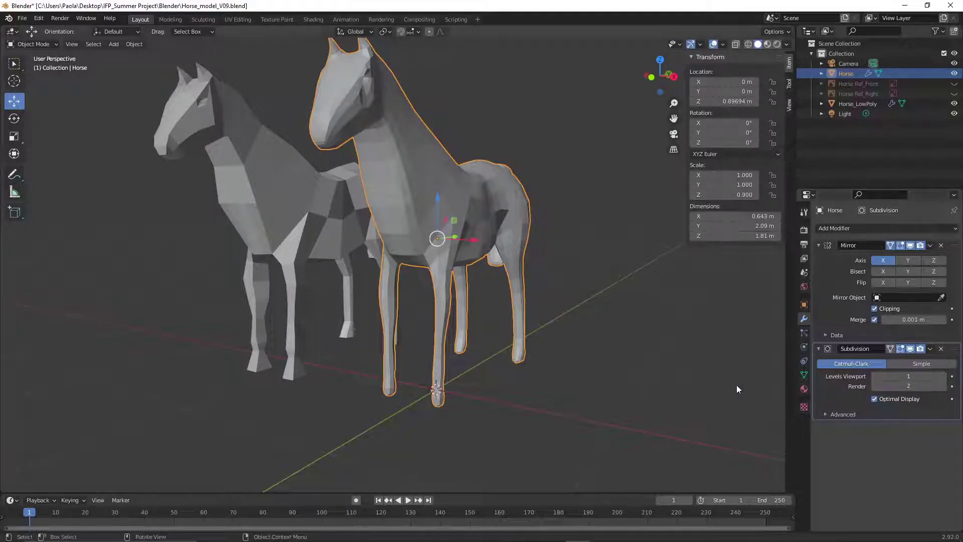
pyautogui.moveTo(577, 360)
pyautogui.mouseDown(button='middle')
pyautogui.moveTo(677, 371)
pyautogui.moveTo(520, 348)
pyautogui.moveTo(468, 353)
pyautogui.moveTo(592, 356)
pyautogui.mouseUp(button='middle')
pyautogui.click(570, 372)
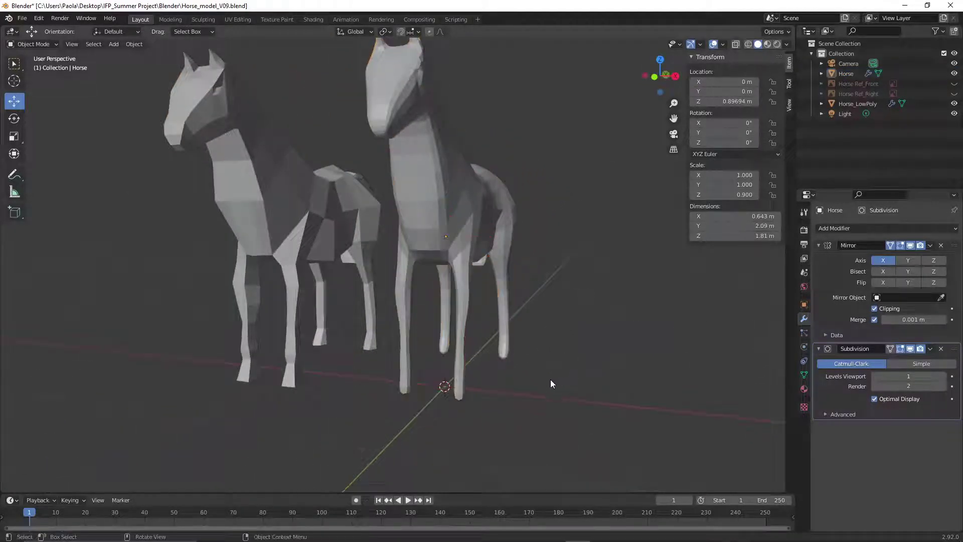
pyautogui.moveTo(549, 379); pyautogui.dragTo(512, 382, button='middle')
pyautogui.click(457, 212)
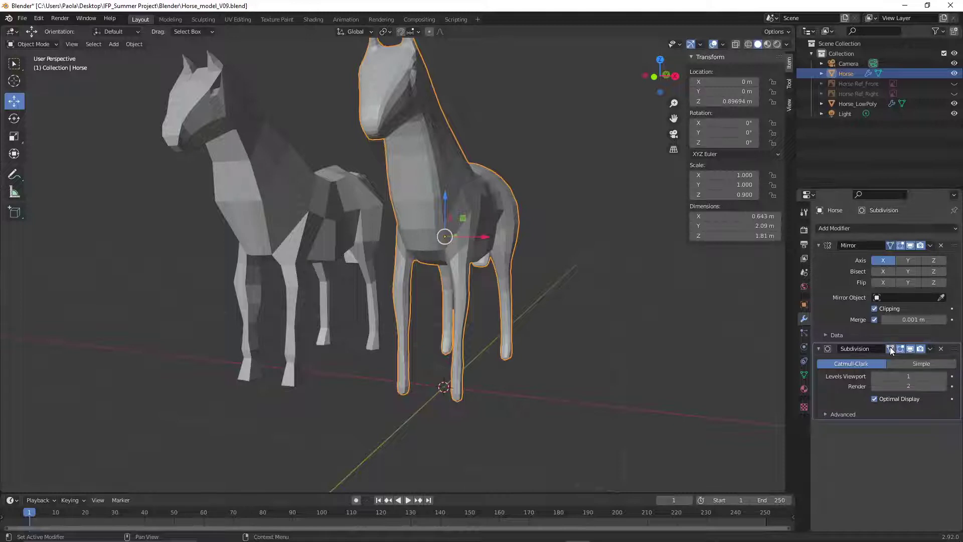
# Check the smoothed Horse's mesh density in wireframe and solid shading, and remove its Subdivision modifier
pyautogui.click(748, 45)
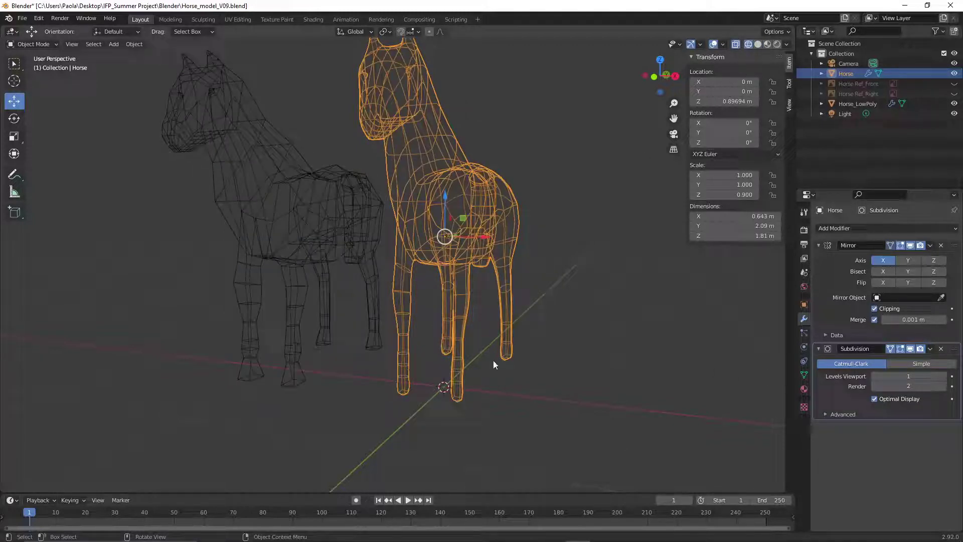
pyautogui.moveTo(510, 368); pyautogui.dragTo(431, 366, button='middle')
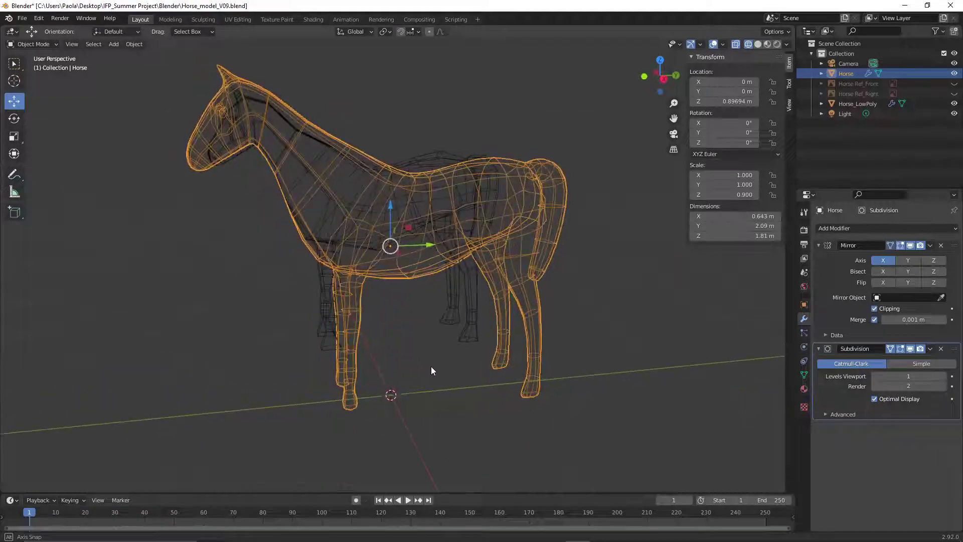
pyautogui.click(756, 44)
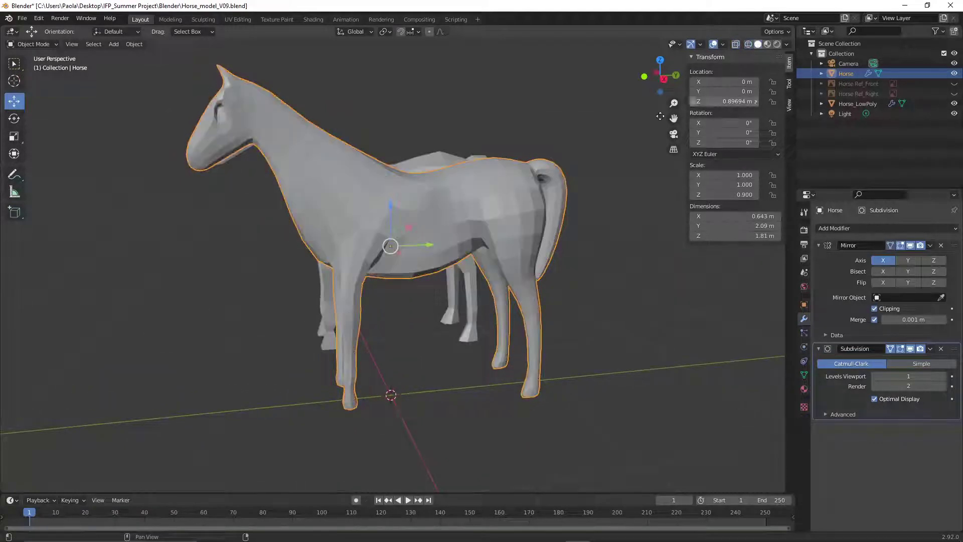
pyautogui.moveTo(423, 317); pyautogui.dragTo(481, 316, button='middle')
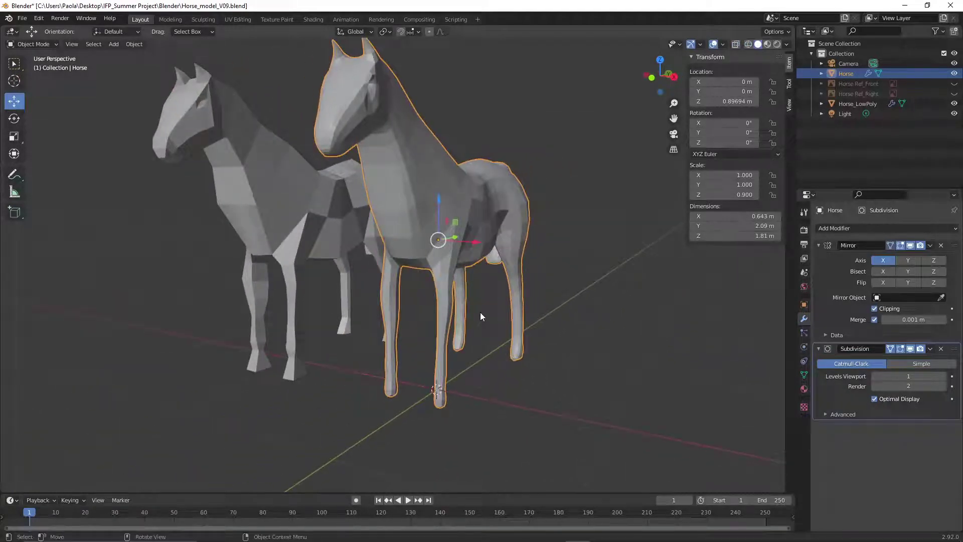
pyautogui.click(941, 348)
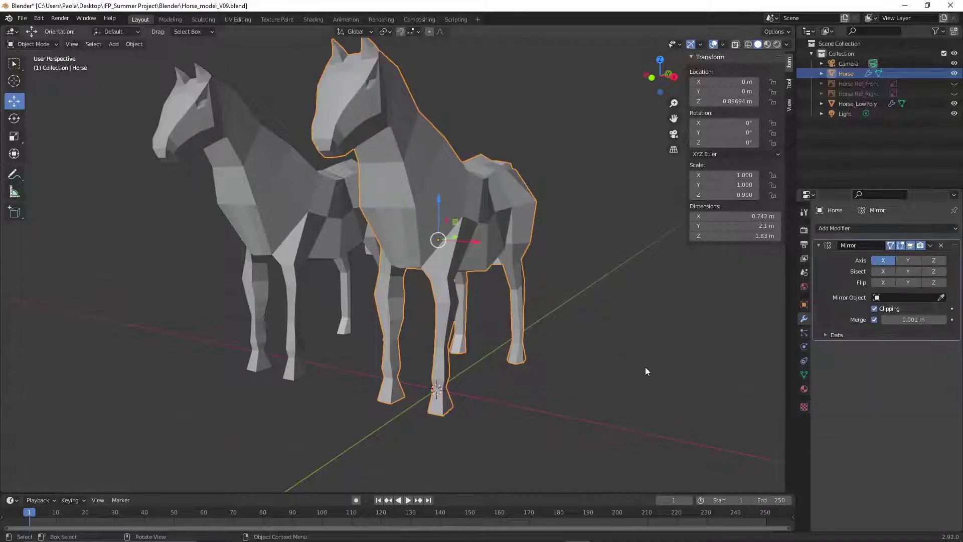
pyautogui.moveTo(510, 333)
pyautogui.mouseDown(button='middle')
pyautogui.moveTo(536, 339)
pyautogui.moveTo(495, 341)
pyautogui.moveTo(522, 348)
pyautogui.mouseUp(button='middle')
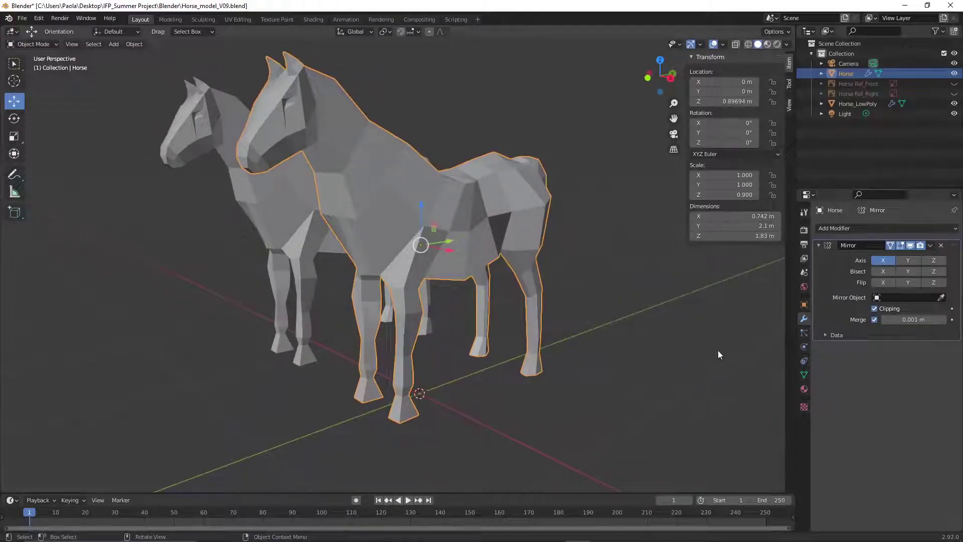
# Add a Bevel modifier to the Horse and raise its amount to about 1.37 m
pyautogui.click(836, 228)
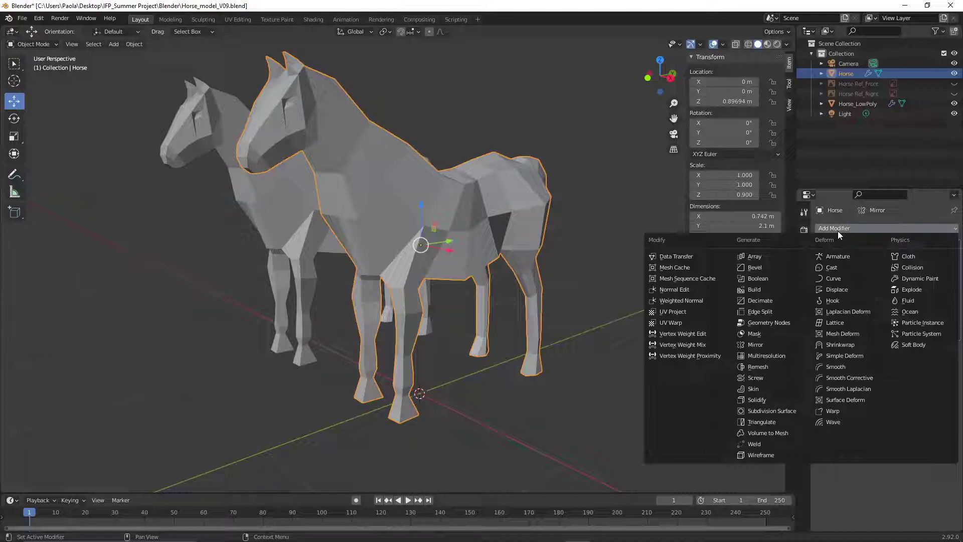
pyautogui.click(773, 268)
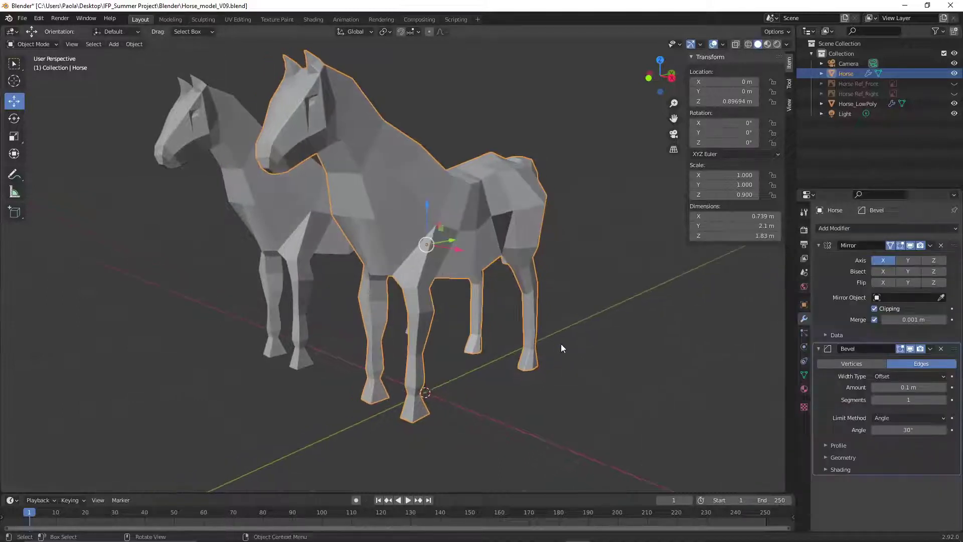
pyautogui.scroll(4, 561, 344)
pyautogui.scroll(-4, 548, 335)
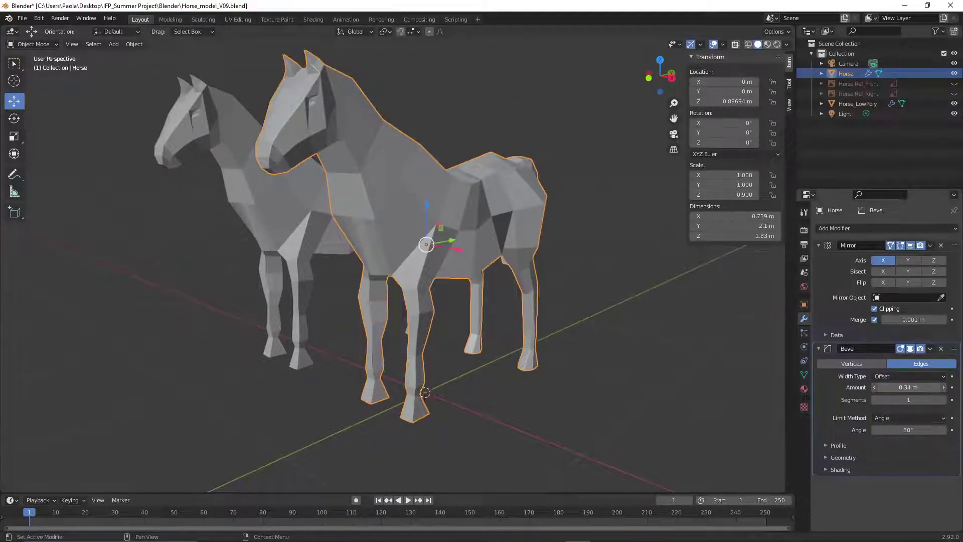
pyautogui.moveTo(908, 387); pyautogui.dragTo(927, 387)
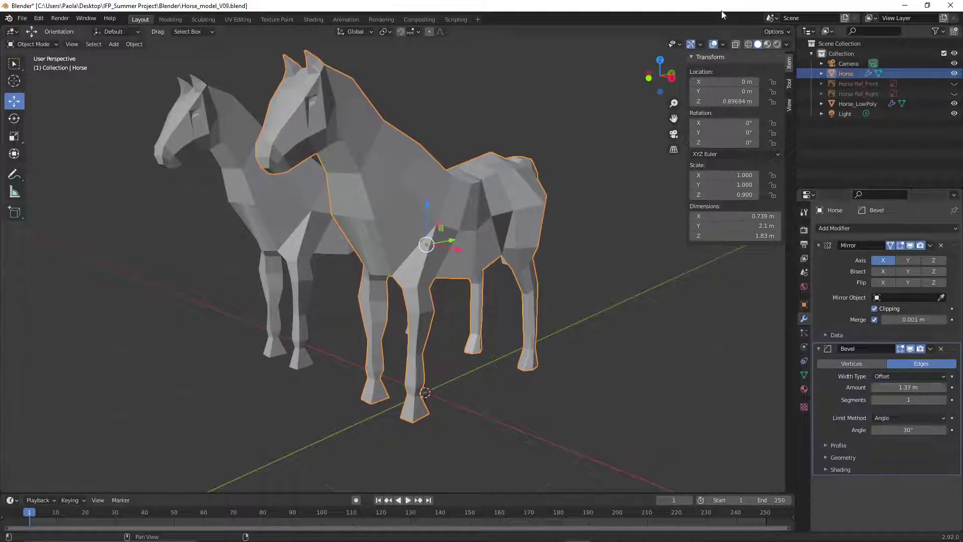
# Using wireframe shading to judge the effect, try a Bevel amount of 2.68 m with 2 segments, ending in solid shading
pyautogui.click(748, 44)
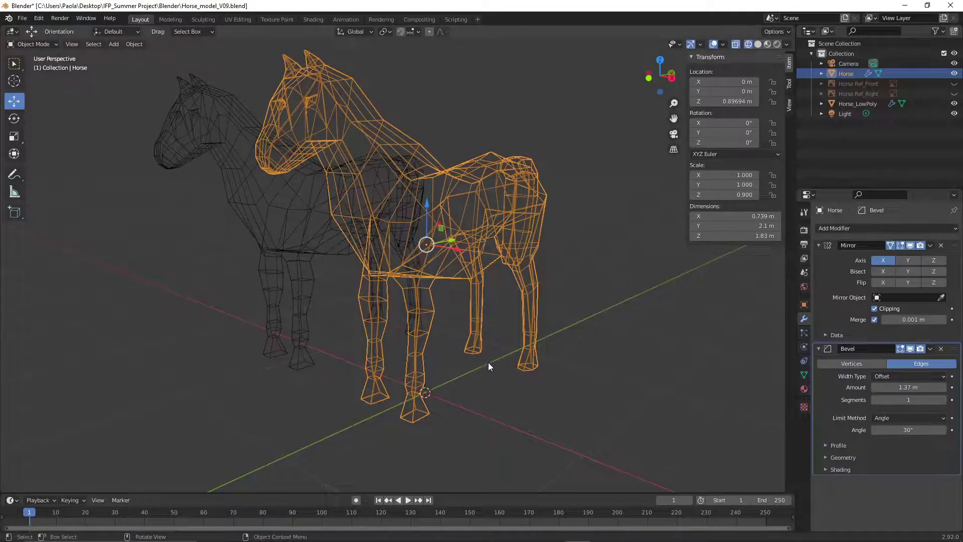
pyautogui.scroll(6, 486, 359)
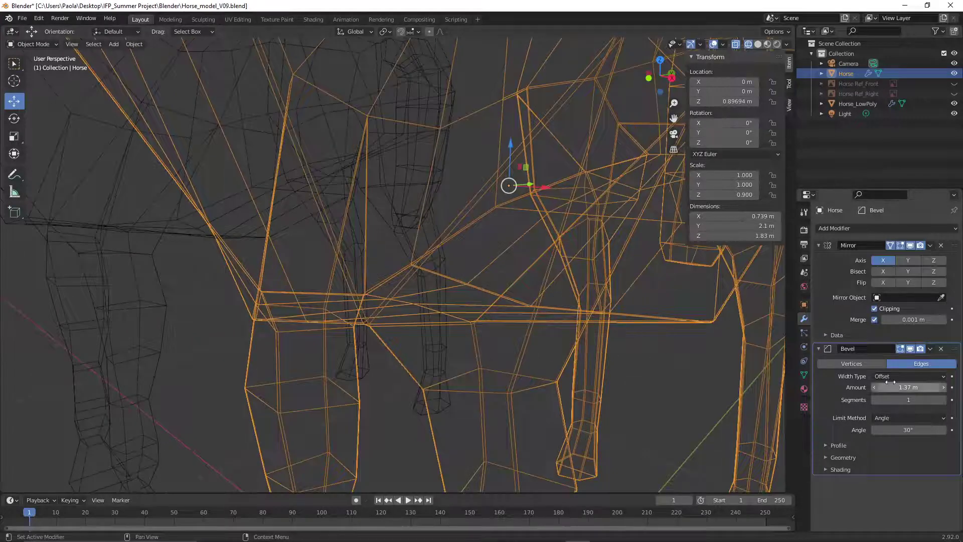
pyautogui.moveTo(890, 382); pyautogui.dragTo(910, 382)
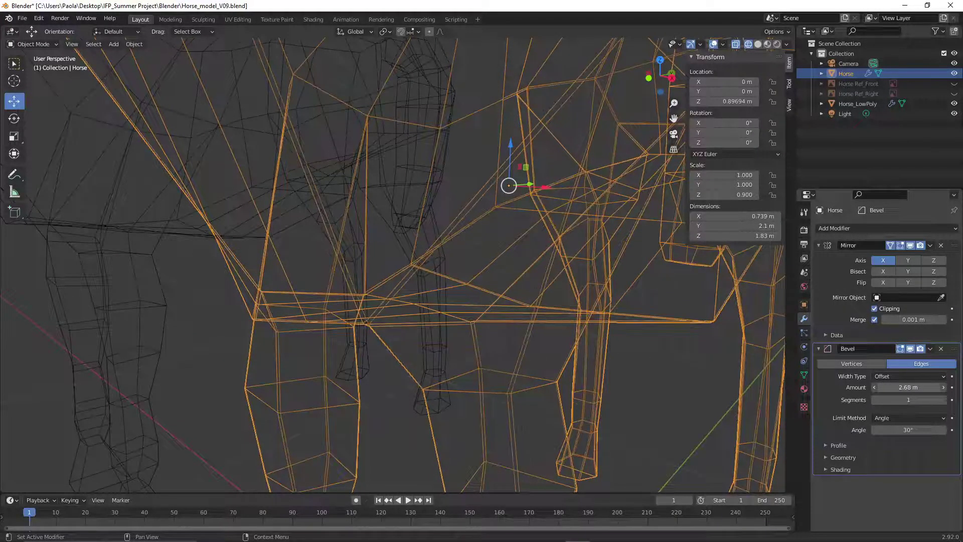
pyautogui.click(943, 401)
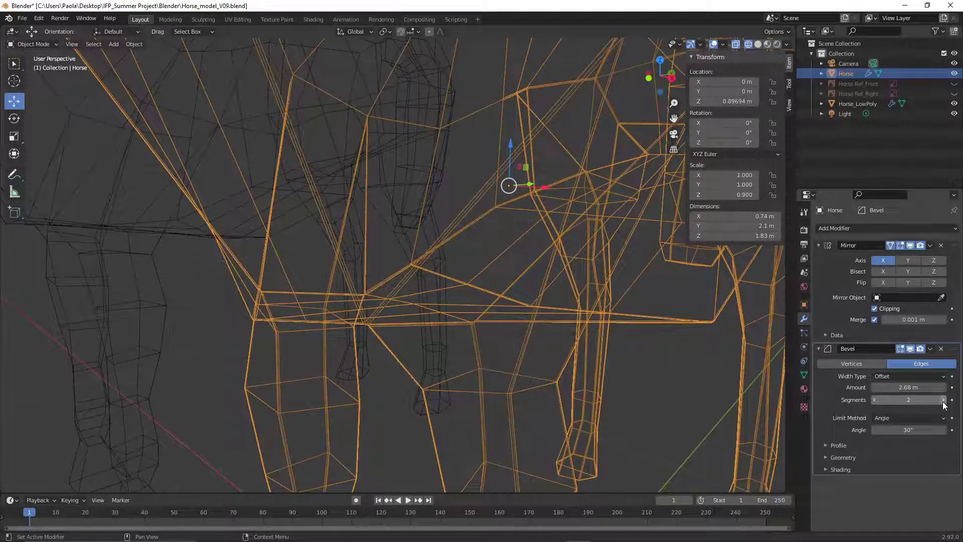
pyautogui.scroll(-7, 506, 291)
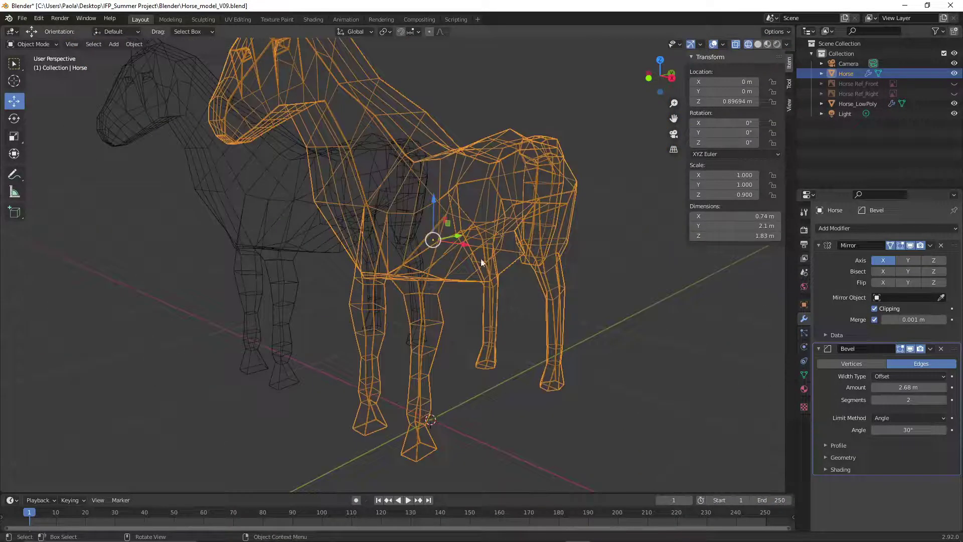
pyautogui.click(759, 44)
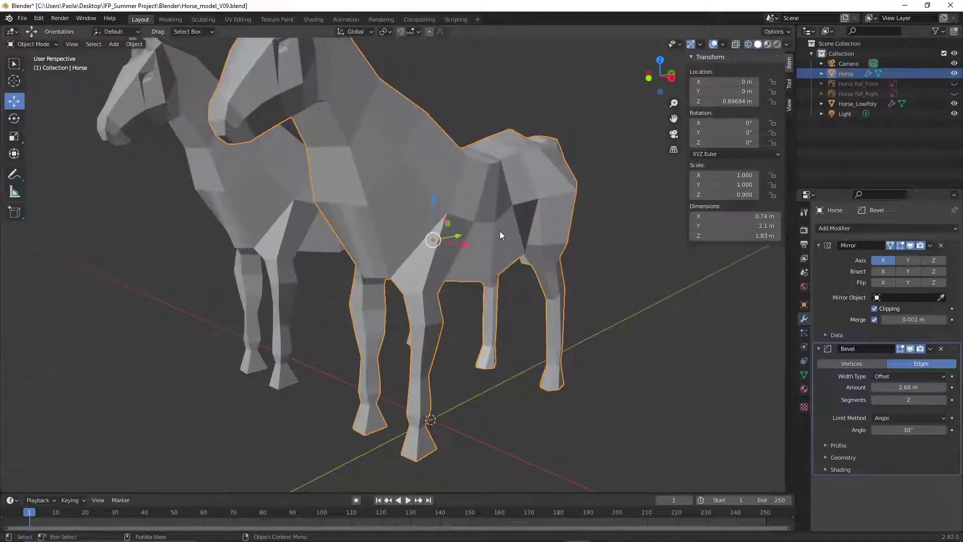
# Remove the Bevel modifier from the Horse and bring both horses fully into view
pyautogui.click(941, 350)
pyautogui.scroll(-4, 452, 263)
pyautogui.scroll(4, 441, 263)
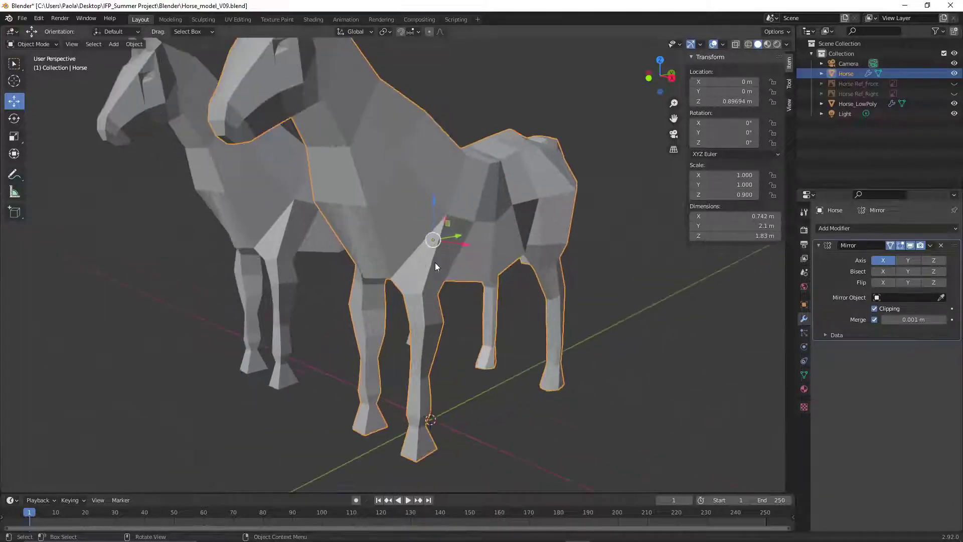
pyautogui.scroll(-2, 434, 263)
pyautogui.moveTo(515, 239); pyautogui.dragTo(300, 187, button='middle')
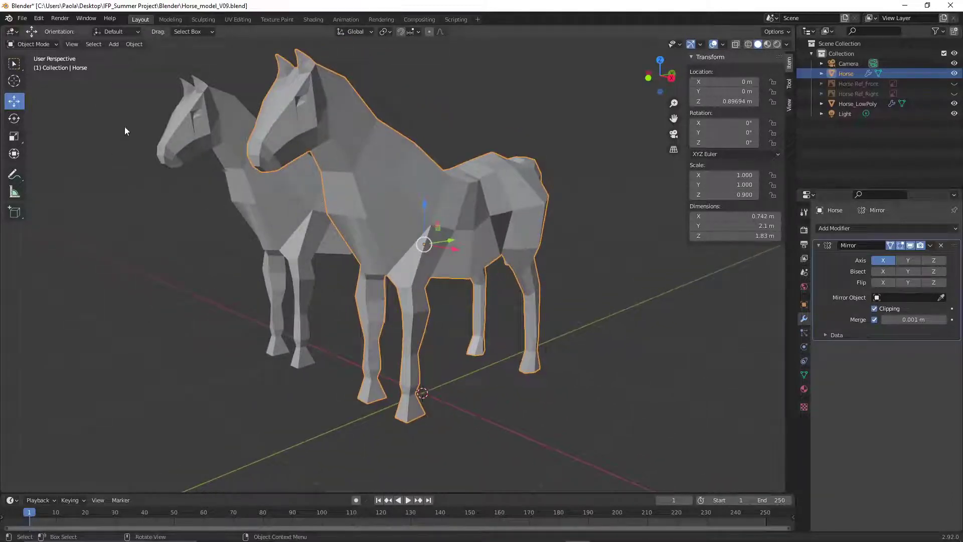
# Apply Shade Smooth to the Horse and inspect its surface
pyautogui.click(132, 45)
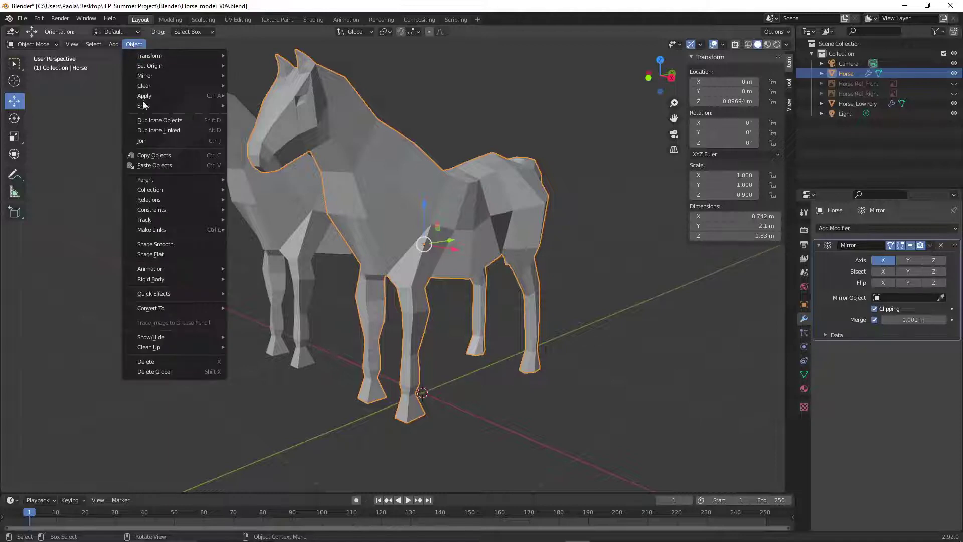
pyautogui.click(184, 244)
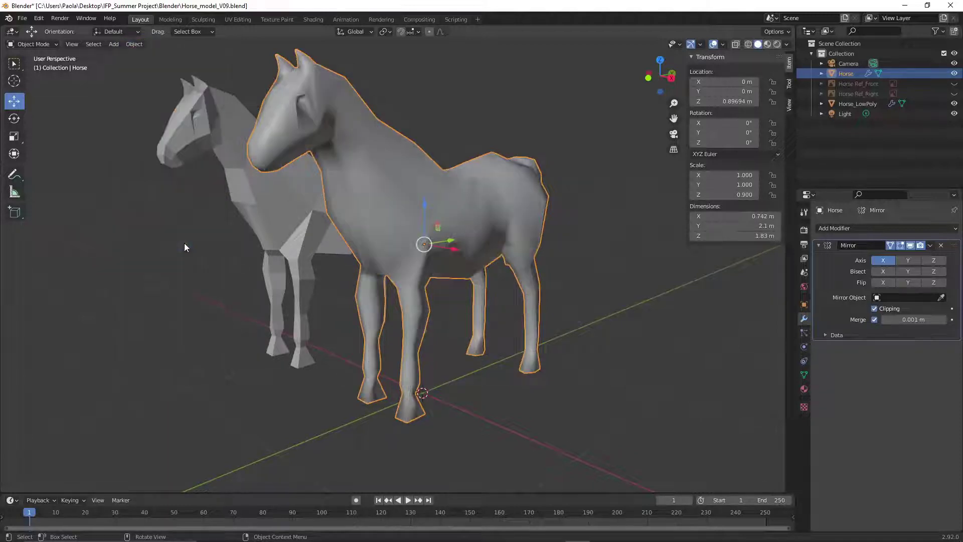
pyautogui.moveTo(478, 243); pyautogui.dragTo(456, 246, button='middle')
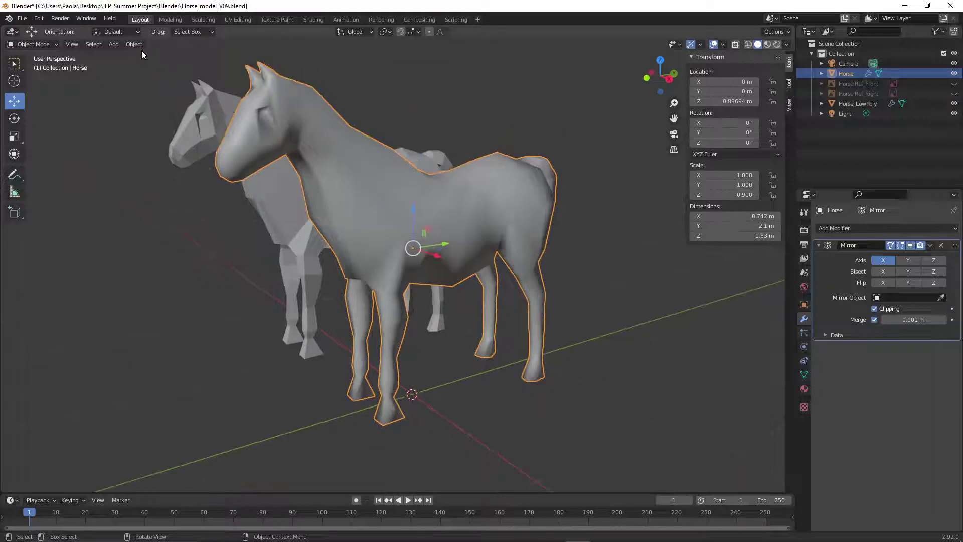
# Return the Horse to Shade Flat and look over its faceted surface
pyautogui.click(134, 44)
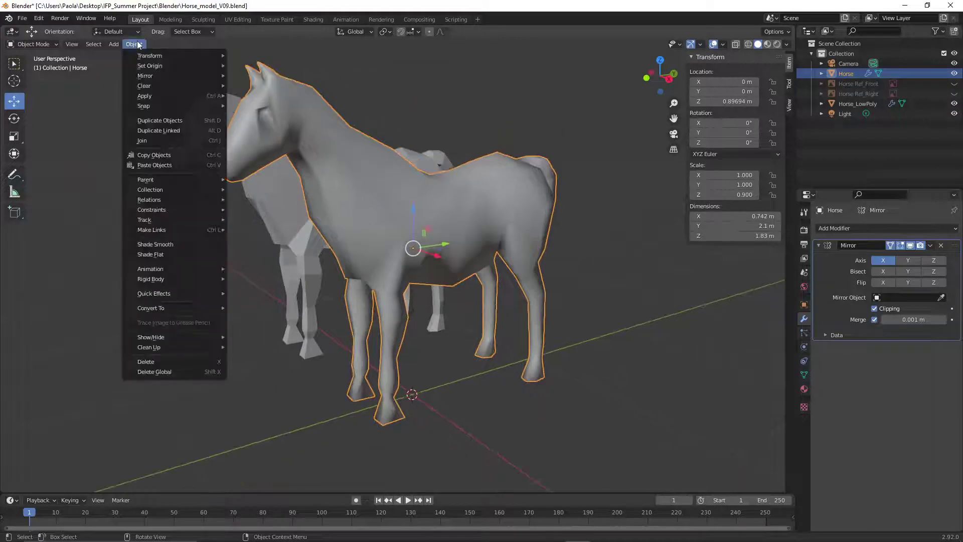
pyautogui.click(200, 255)
pyautogui.moveTo(121, 243); pyautogui.dragTo(144, 247, button='middle')
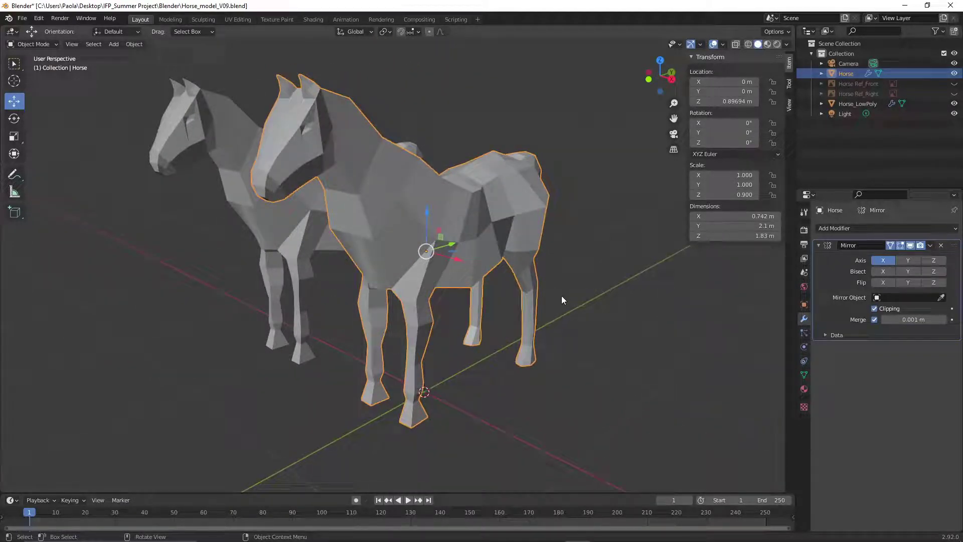
# Add a Subdivision Surface modifier to the Horse and inspect its lower legs and hooves
pyautogui.click(882, 229)
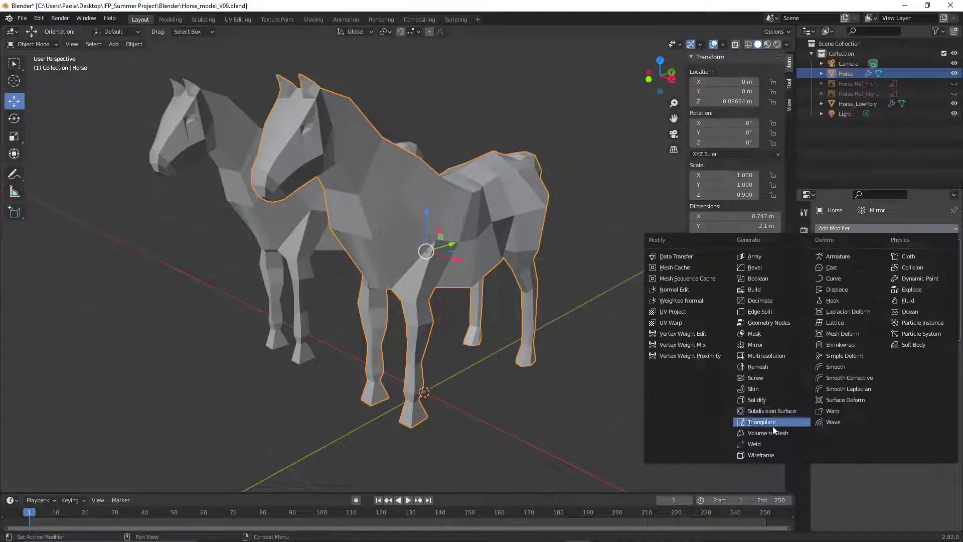
pyautogui.click(772, 411)
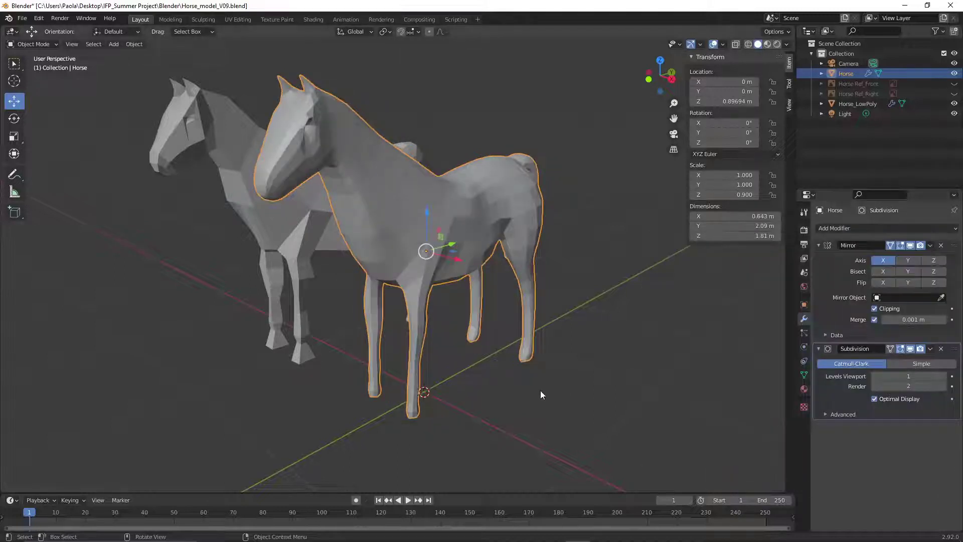
pyautogui.moveTo(540, 391); pyautogui.dragTo(475, 366, button='middle')
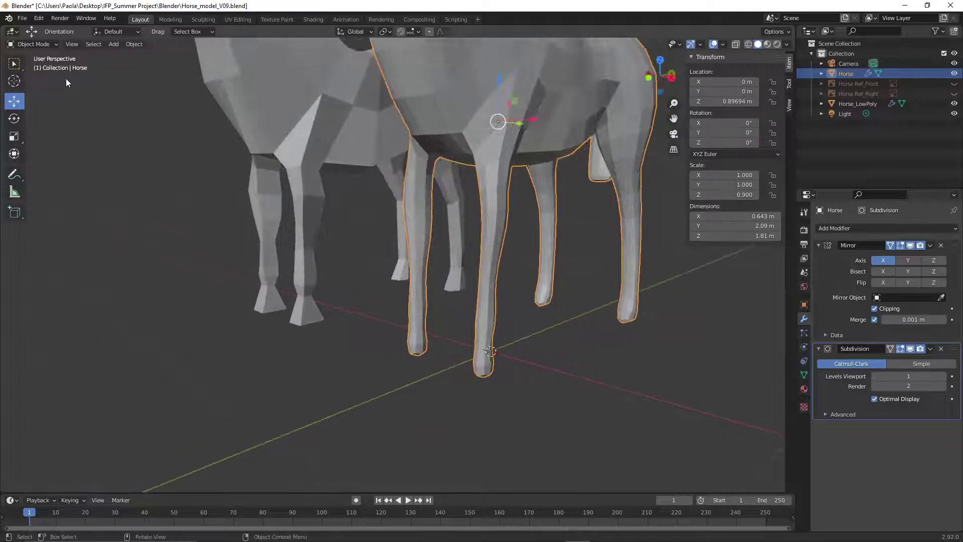
# Put the Horse in Edit Mode and unhide the Horse Ref_Front and Horse Ref_Right reference images
pyautogui.click(52, 45)
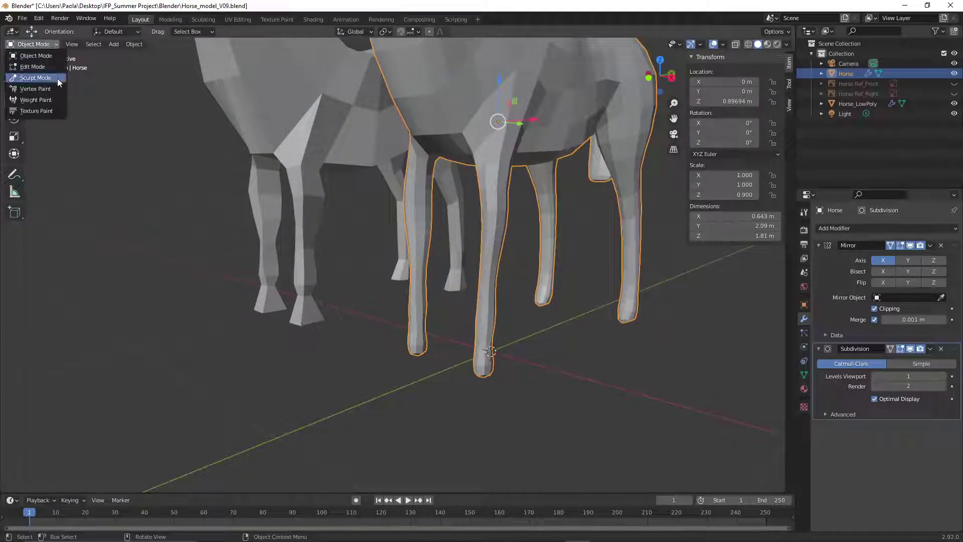
pyautogui.click(33, 67)
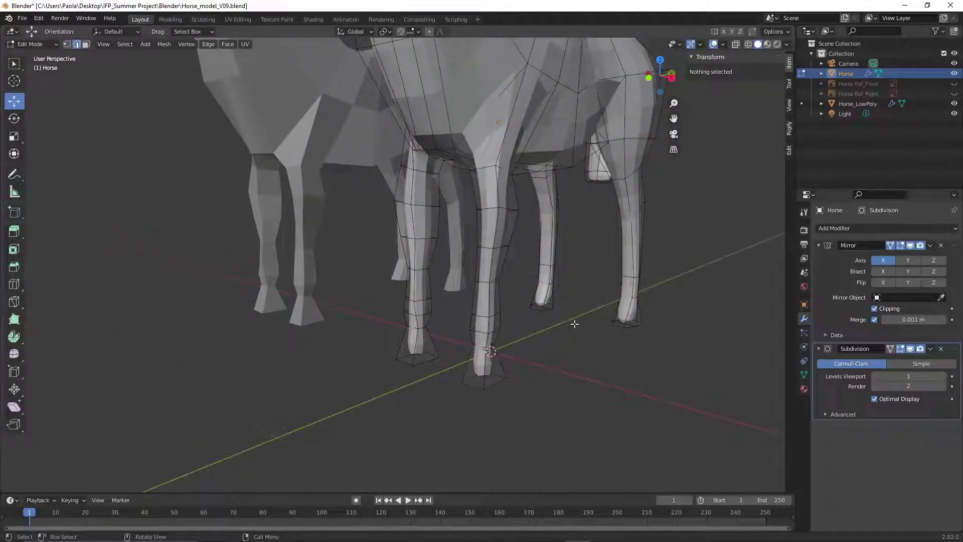
pyautogui.click(954, 83)
pyautogui.click(953, 93)
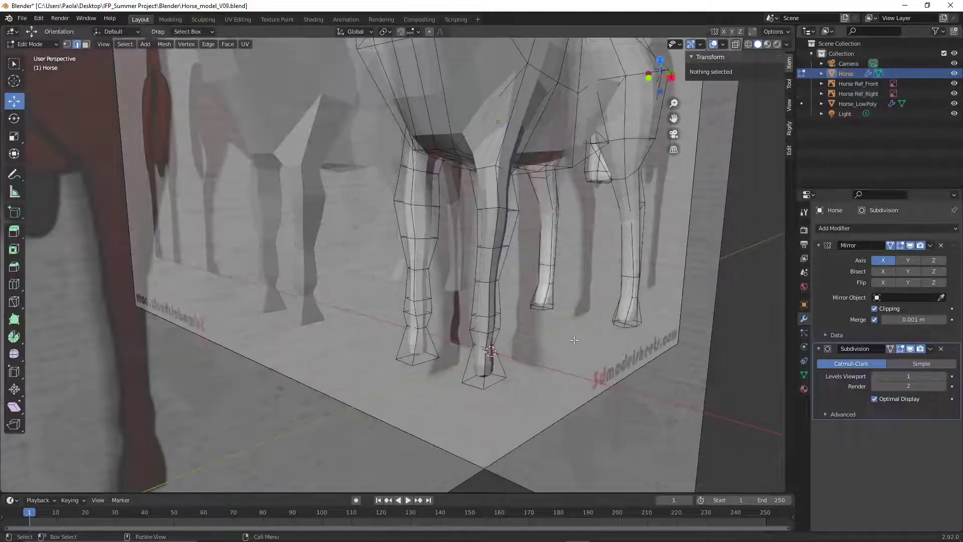
pyautogui.moveTo(573, 337); pyautogui.dragTo(594, 332, button='middle')
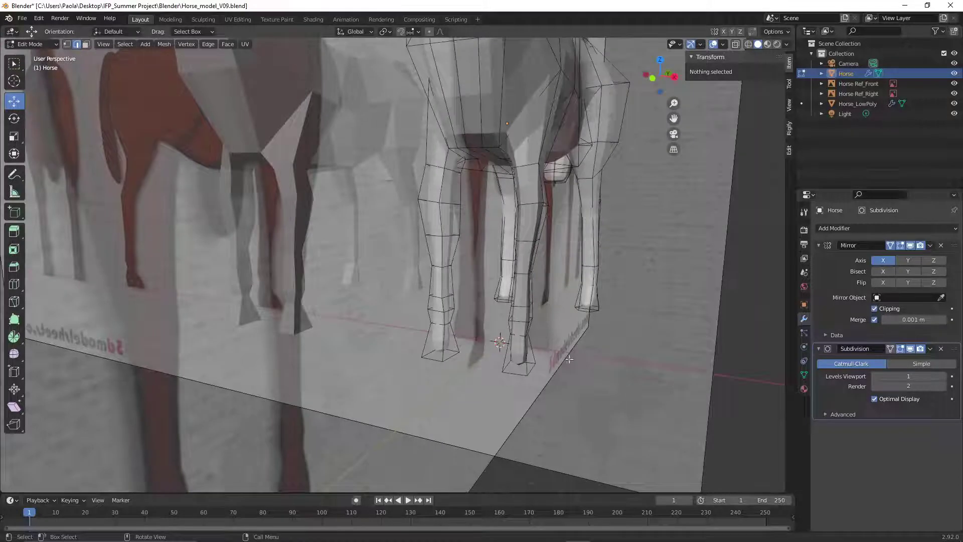
# Compare the Horse's lower legs with the front reference image in the front orthographic view, shown in wireframe
pyautogui.click(104, 45)
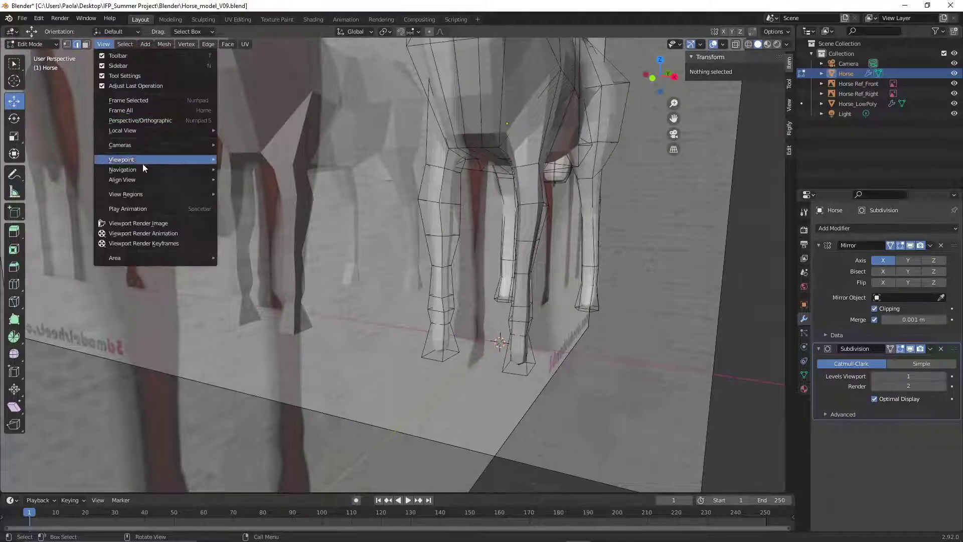
pyautogui.moveTo(145, 171)
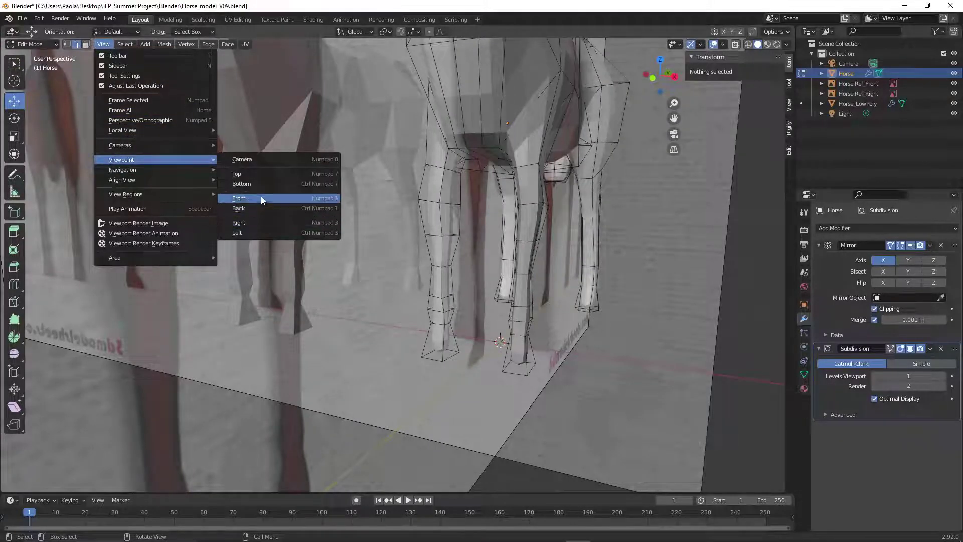
pyautogui.click(261, 196)
pyautogui.scroll(5, 511, 312)
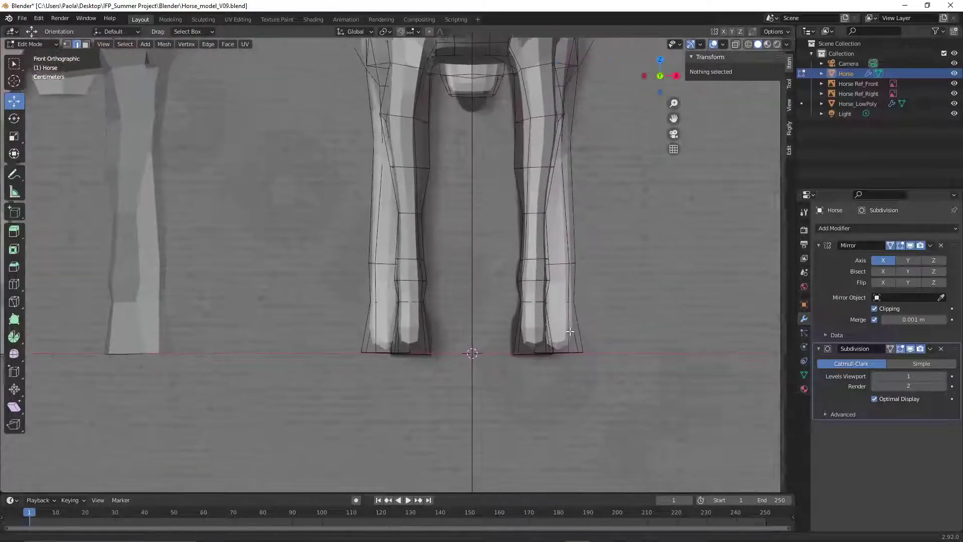
pyautogui.click(736, 44)
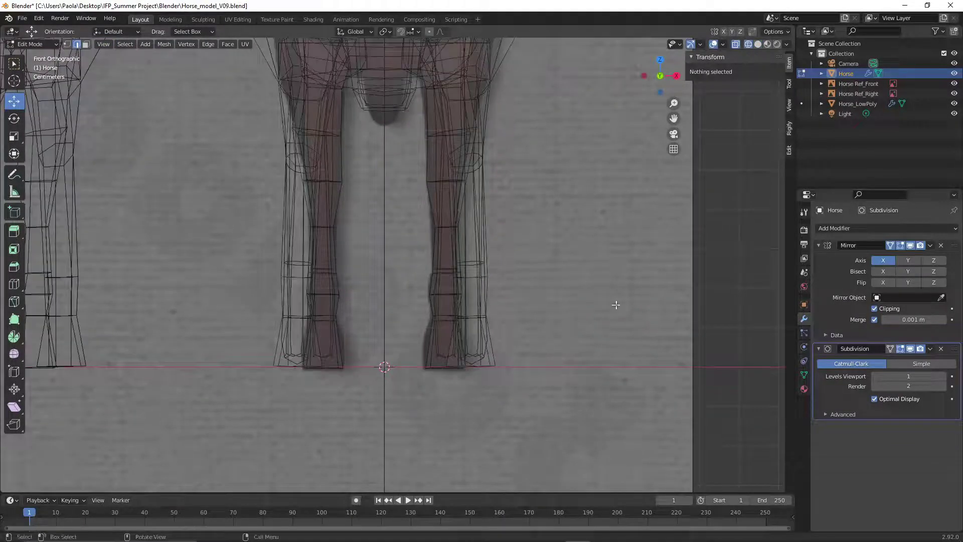
pyautogui.scroll(2, 565, 331)
pyautogui.scroll(-1, 565, 332)
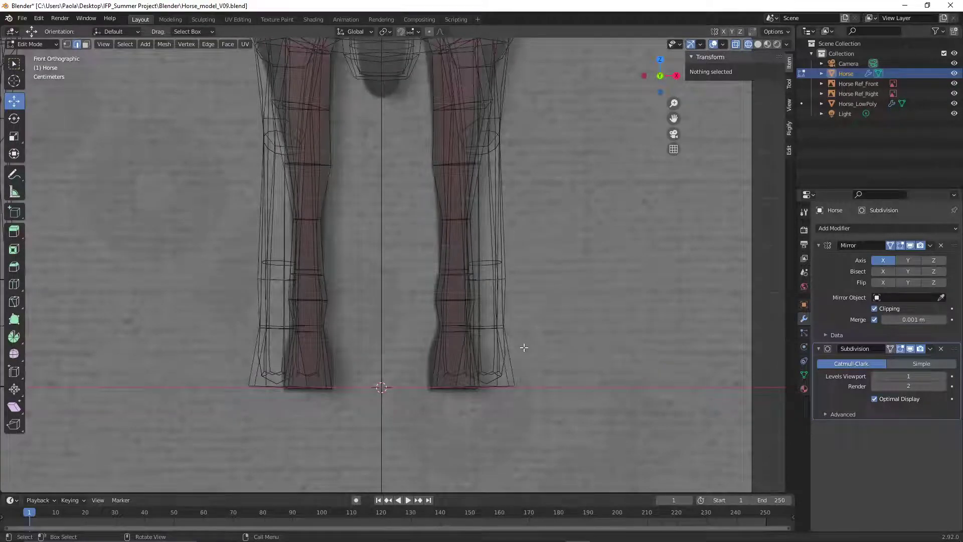
# In face select mode with solid shading, select the front hoof's bottom face and scale it by about 2.74 along global X
pyautogui.moveTo(522, 346); pyautogui.dragTo(456, 380, button='middle')
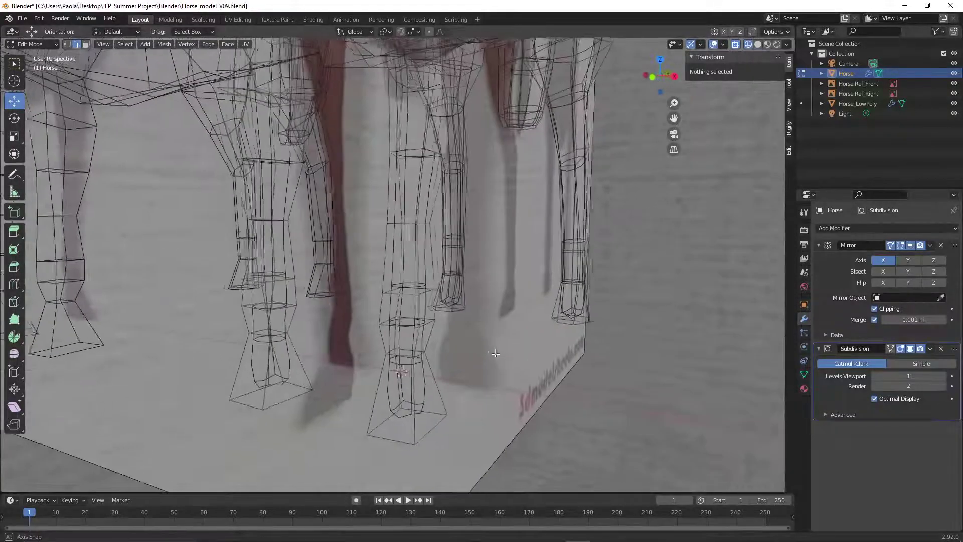
pyautogui.scroll(1, 455, 380)
pyautogui.moveTo(439, 416); pyautogui.dragTo(167, 133, button='middle')
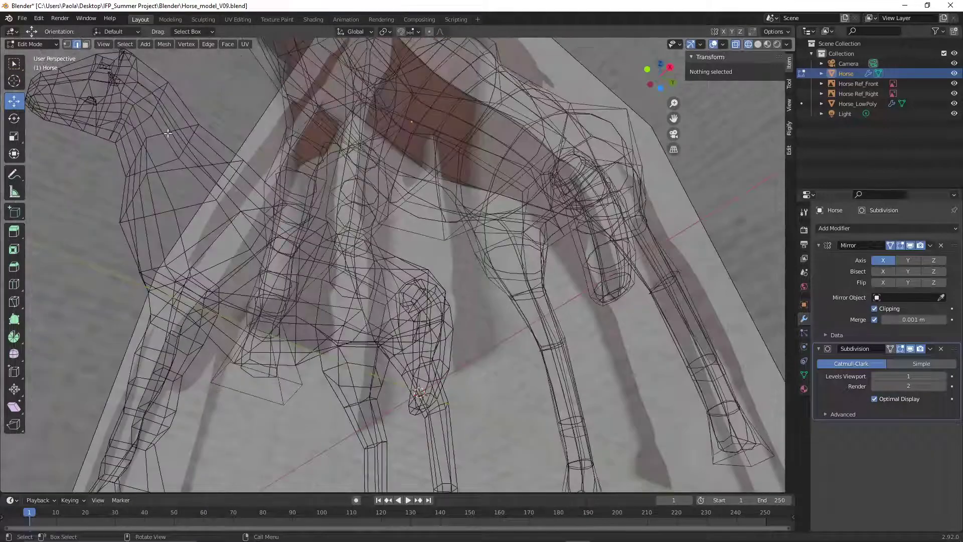
pyautogui.click(87, 44)
pyautogui.click(758, 44)
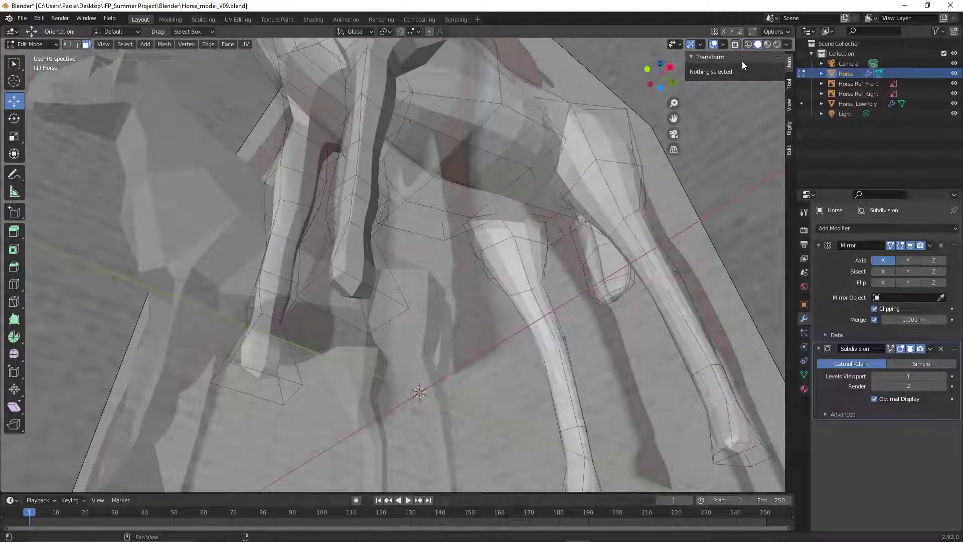
pyautogui.click(357, 297)
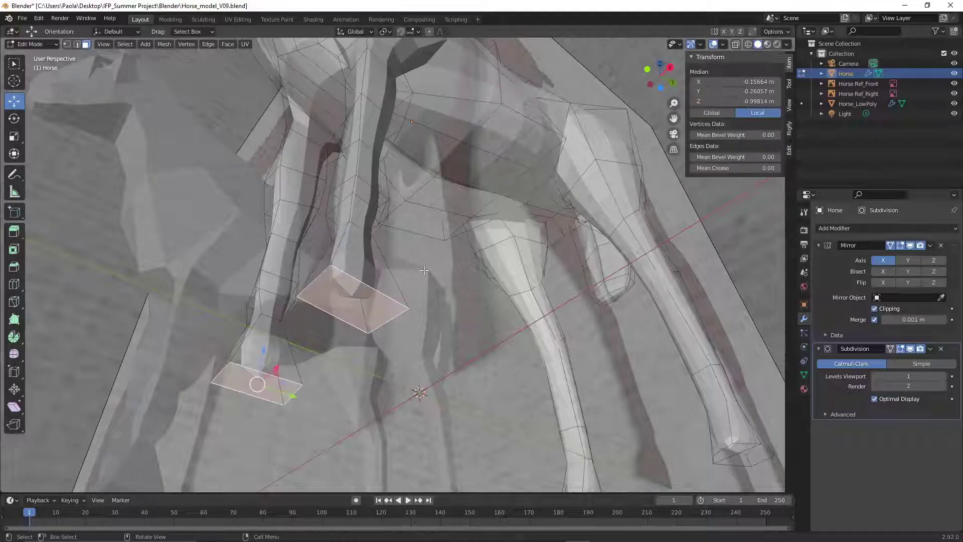
pyautogui.moveTo(424, 270); pyautogui.dragTo(615, 366, button='middle')
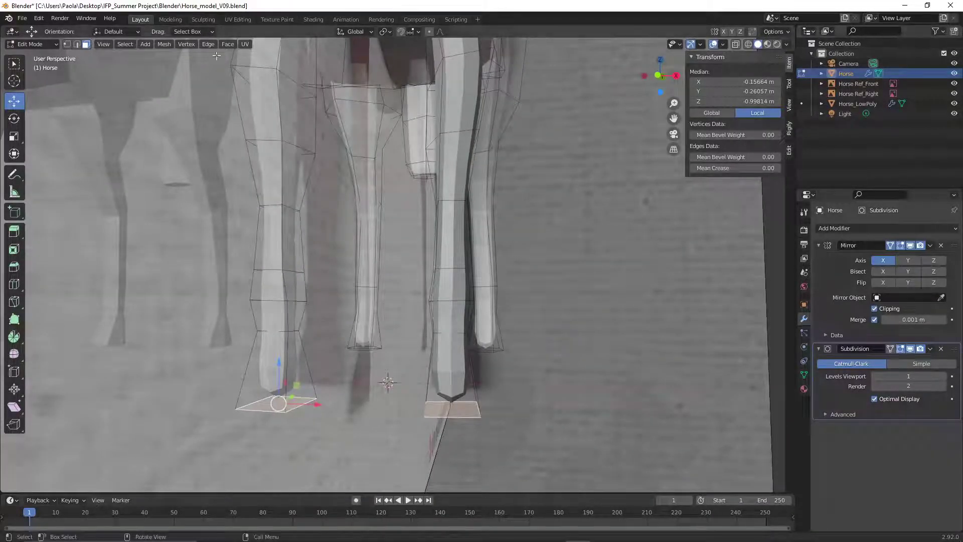
pyautogui.click(103, 44)
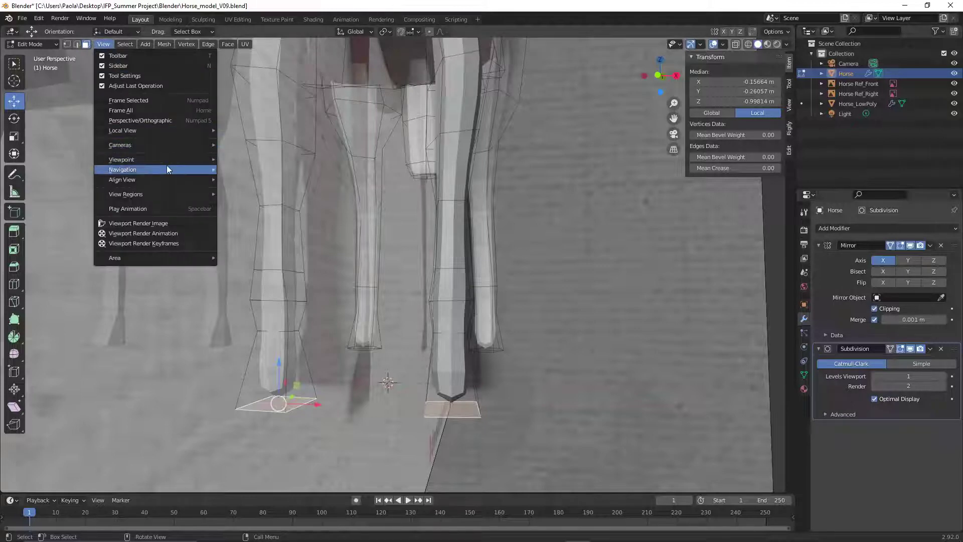
pyautogui.moveTo(167, 158)
pyautogui.click(243, 199)
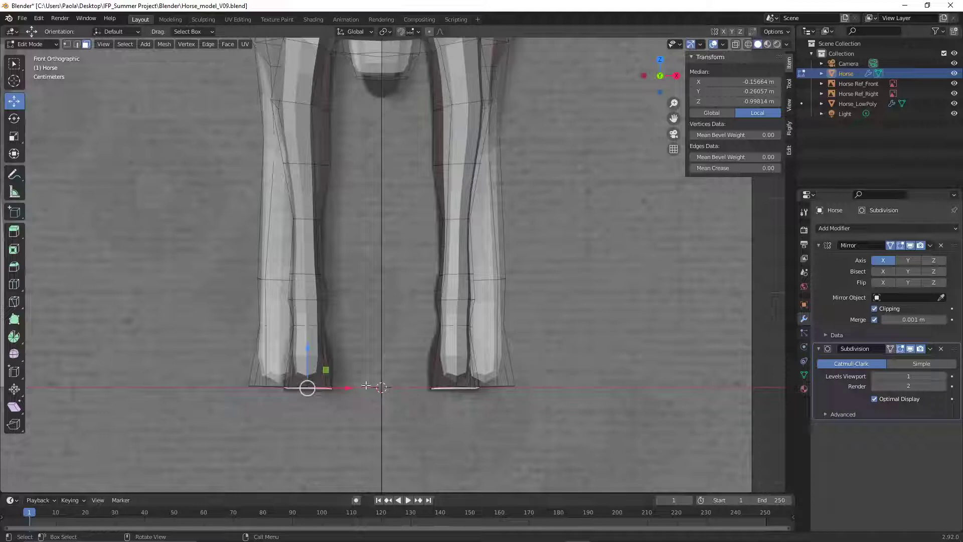
pyautogui.press('s')
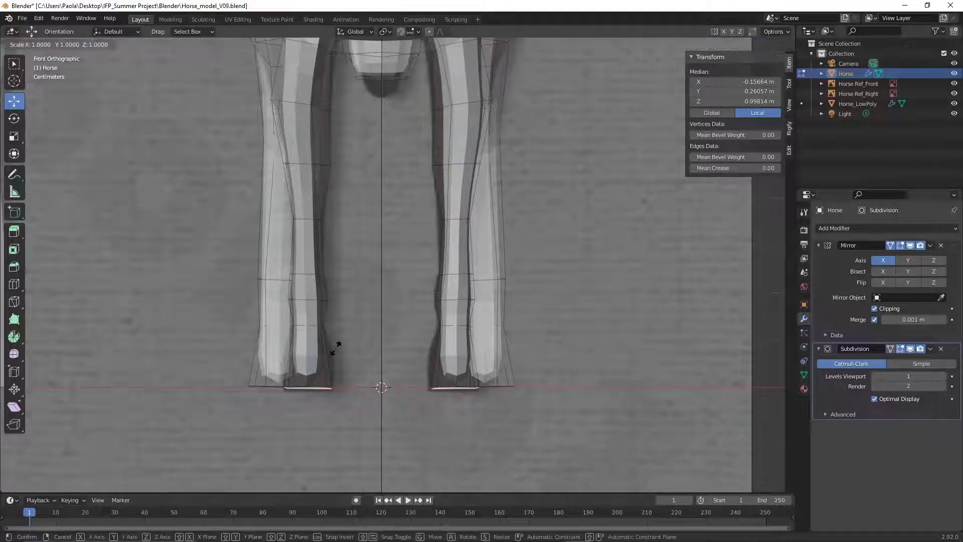
pyautogui.press('x')
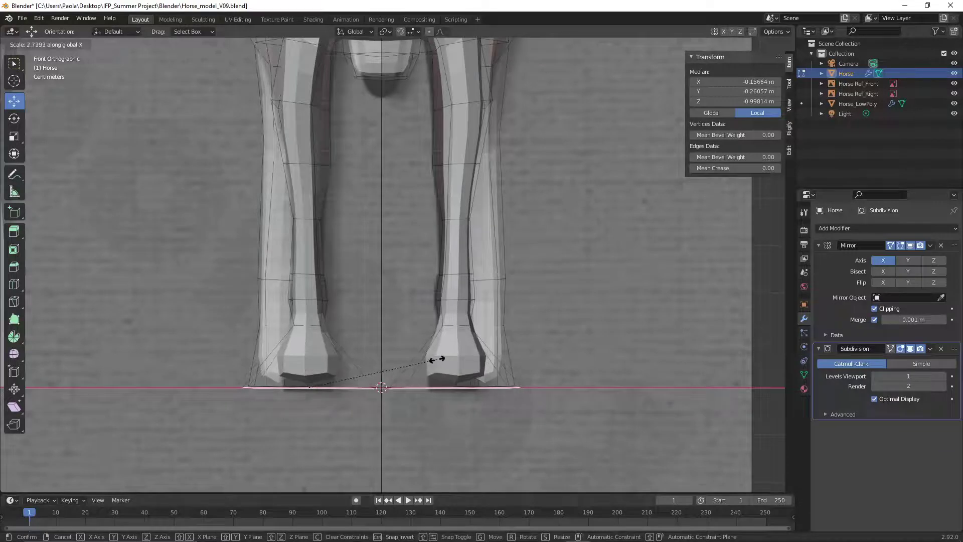
pyautogui.click(436, 359)
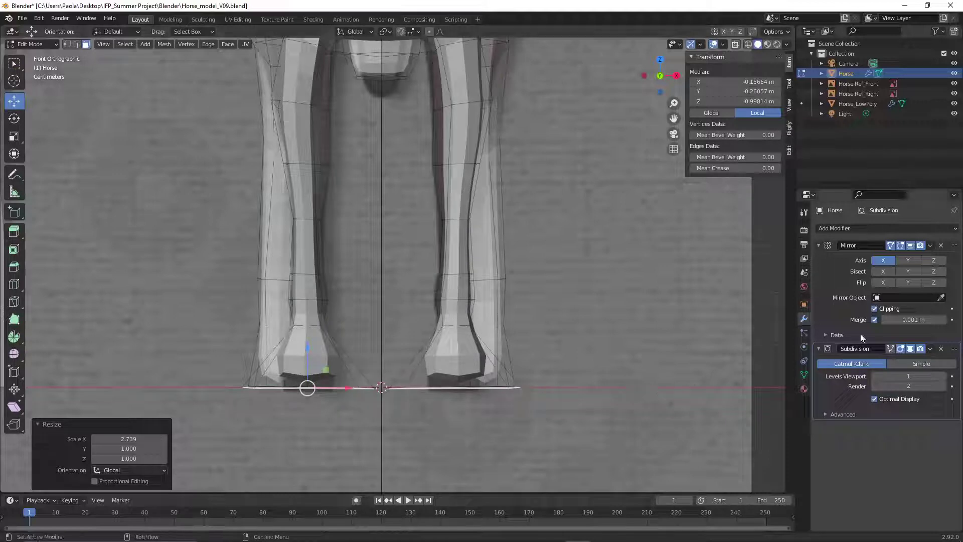
# Turn off Clipping in the Mirror modifier and check the widened front hooves
pyautogui.click(876, 310)
pyautogui.scroll(-3, 400, 343)
pyautogui.scroll(5, 400, 343)
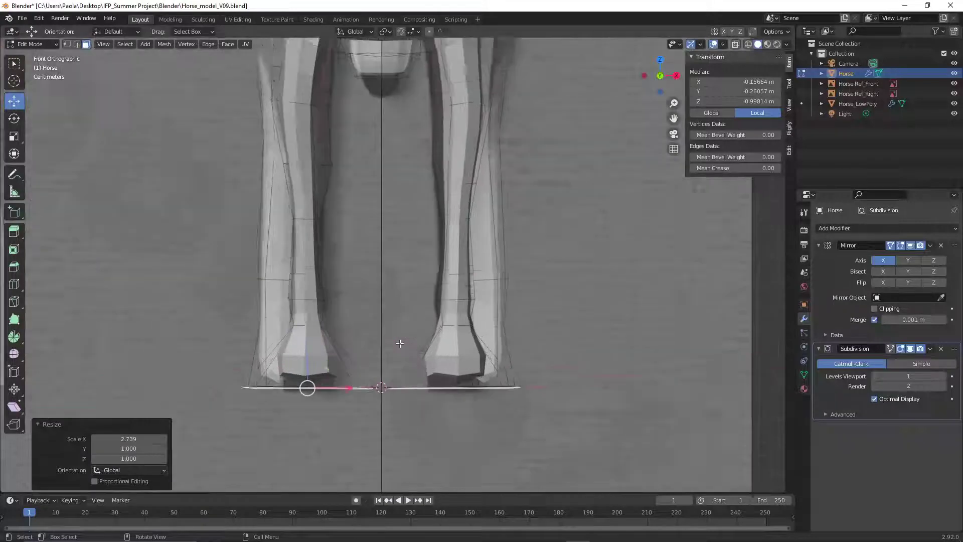
pyautogui.scroll(-2, 393, 343)
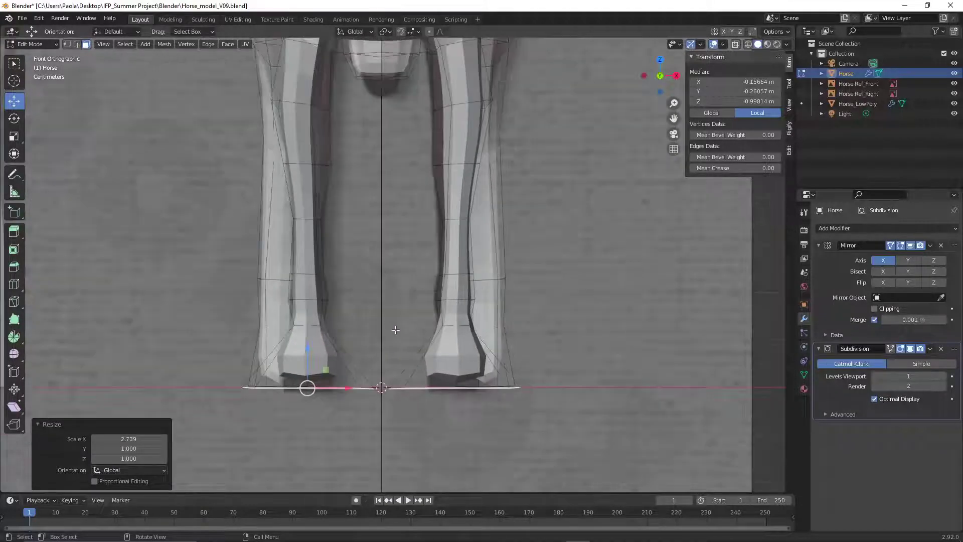
pyautogui.scroll(1, 393, 318)
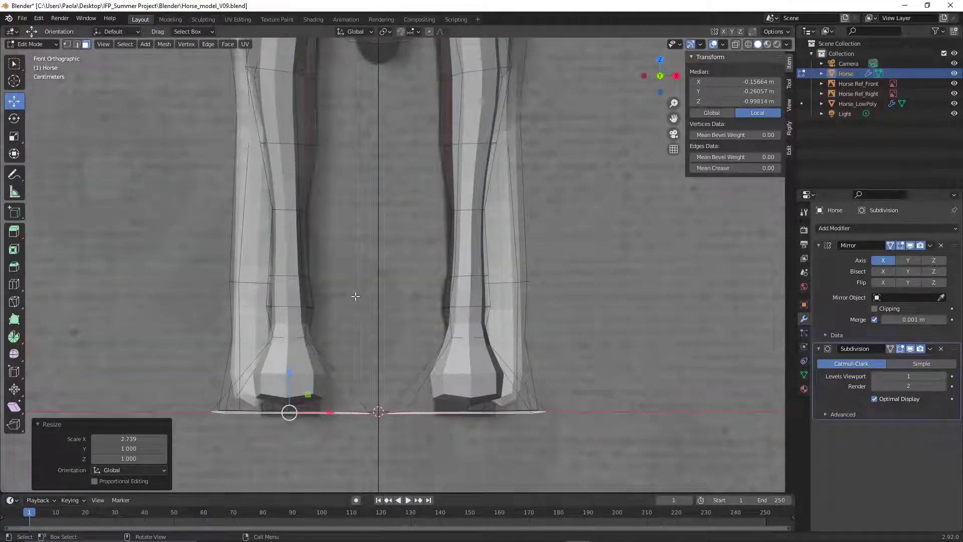
# In edge select mode, select the ring of edges around the front fetlock and scale it uniformly by about 2.03
pyautogui.click(77, 44)
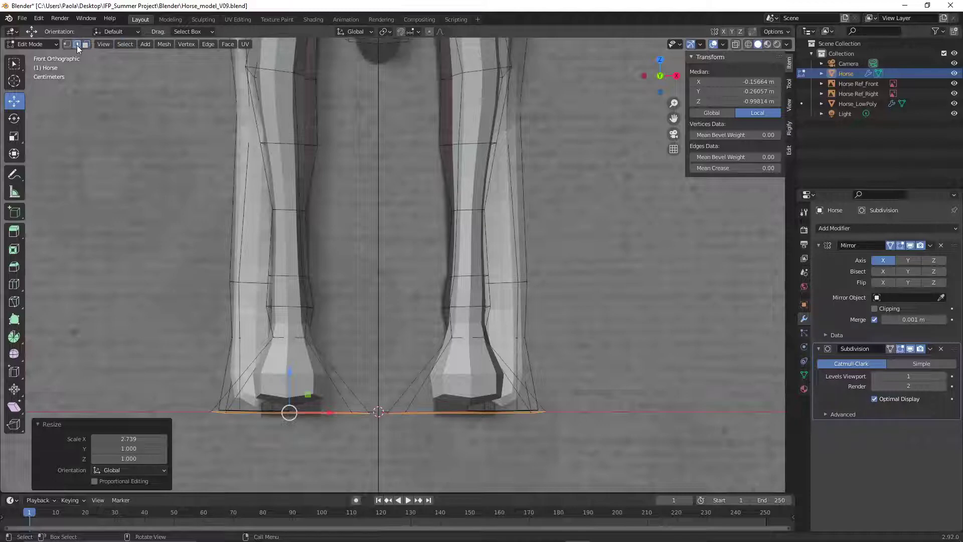
pyautogui.moveTo(249, 238); pyautogui.dragTo(444, 372, button='middle')
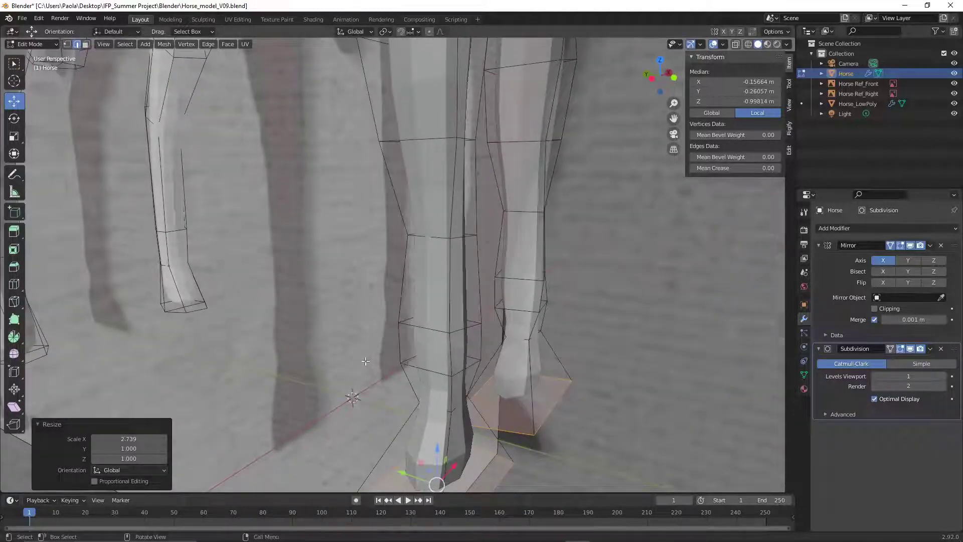
pyautogui.click(398, 359)
pyautogui.click(421, 368)
pyautogui.keyDown('shift'); pyautogui.click(463, 369); pyautogui.keyUp('shift')
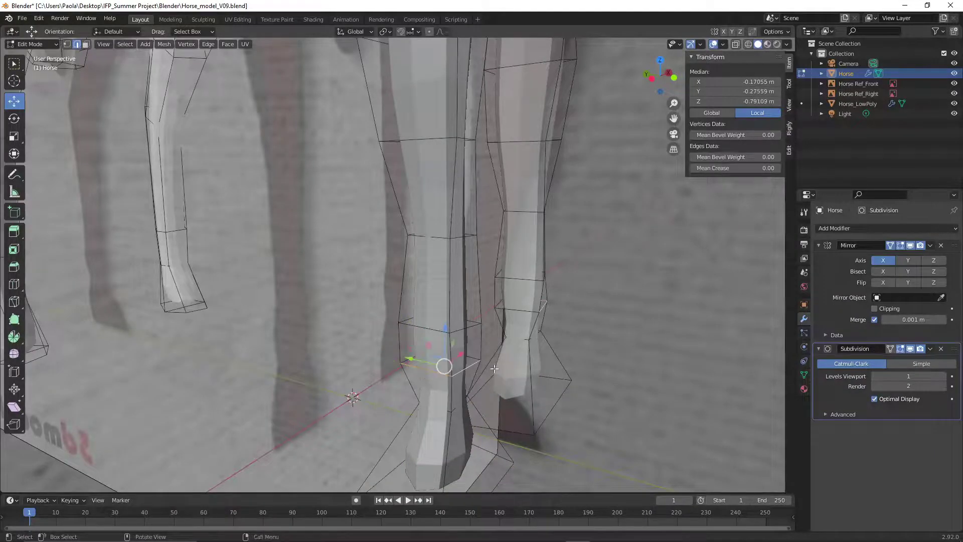
pyautogui.keyDown('shift'); pyautogui.moveTo(494, 369); pyautogui.dragTo(333, 352, button='middle'); pyautogui.keyUp('shift')
pyautogui.click(265, 318)
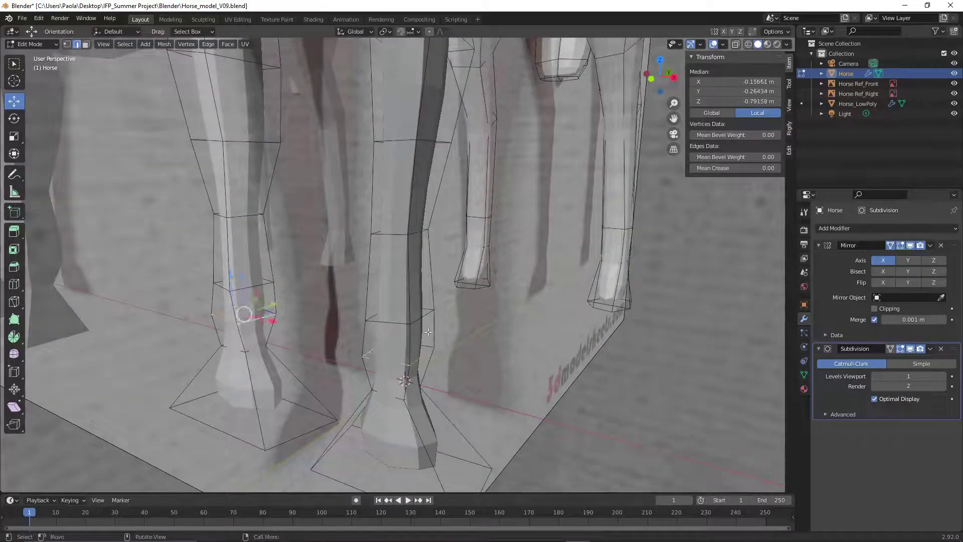
pyautogui.moveTo(265, 317); pyautogui.dragTo(490, 346, button='middle')
pyautogui.moveTo(396, 325); pyautogui.dragTo(350, 302, button='middle')
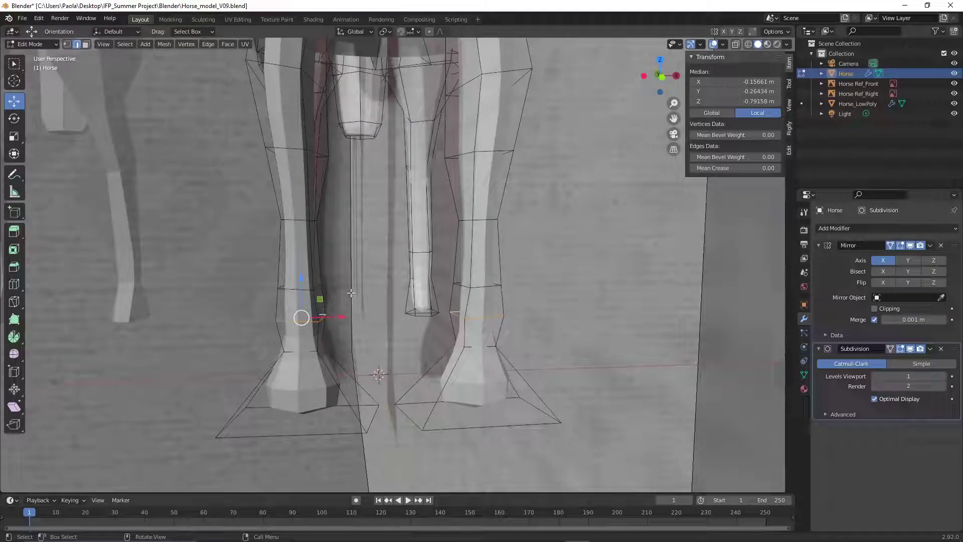
pyautogui.click(104, 44)
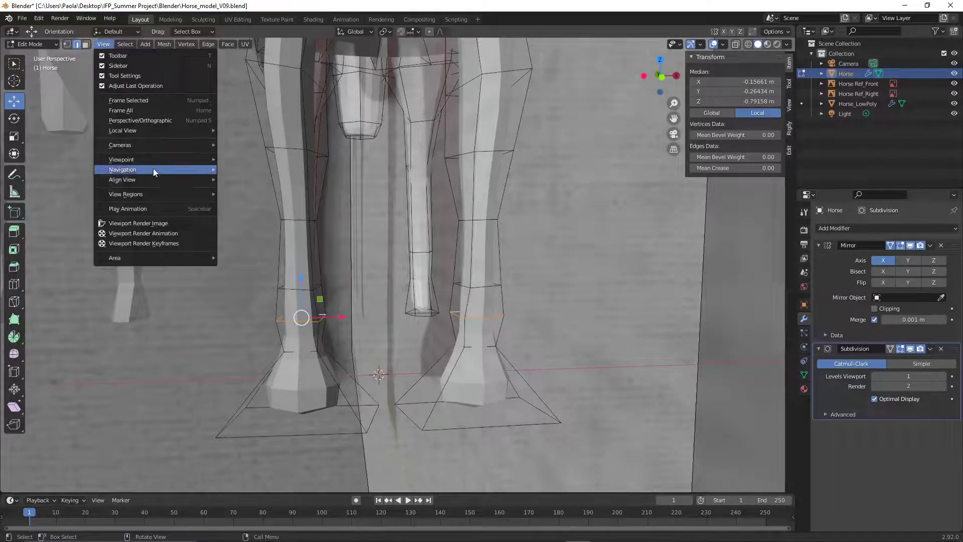
pyautogui.moveTo(157, 156)
pyautogui.click(281, 206)
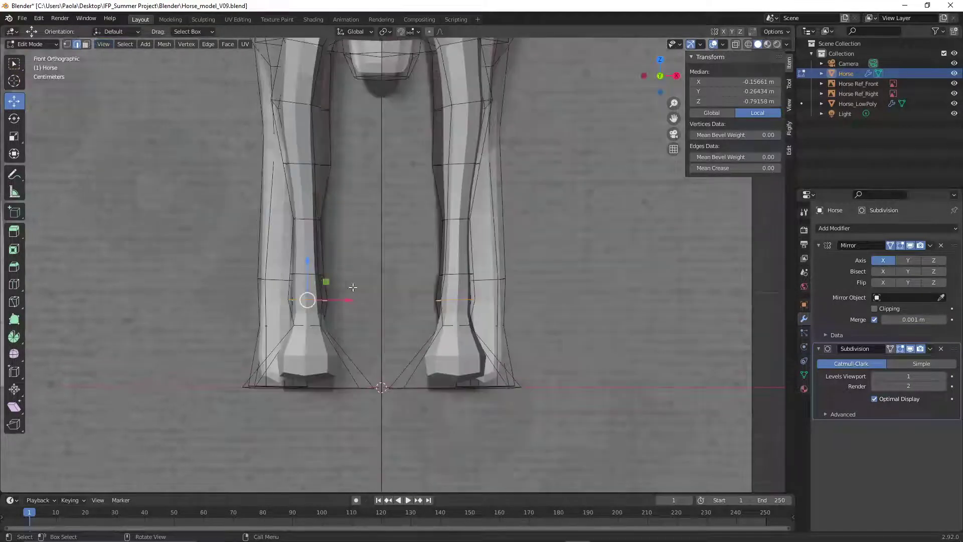
pyautogui.press('s')
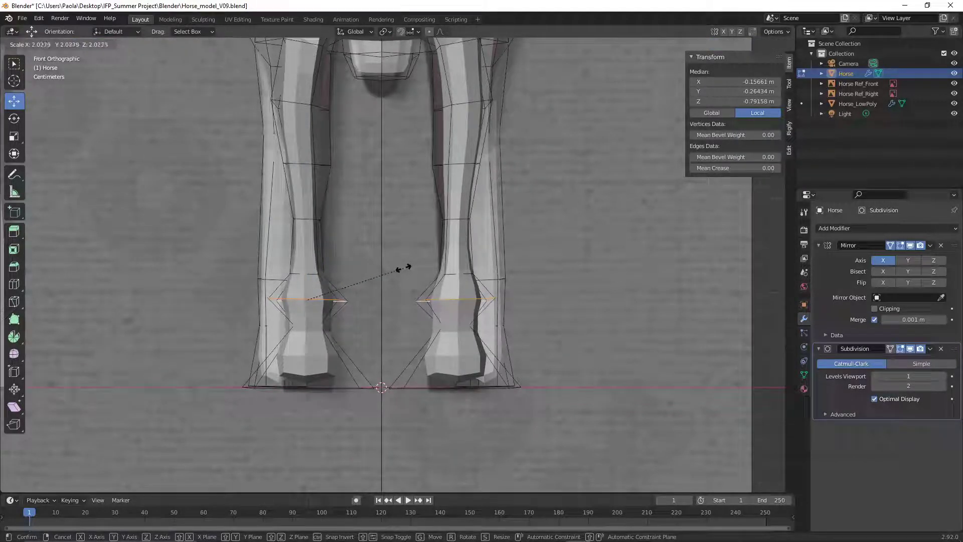
pyautogui.click(404, 268)
# Move the front hoof's front bottom edge about -0.078 m along Y and compare it with the right-side reference in wireframe
pyautogui.moveTo(590, 345); pyautogui.dragTo(49, 34, button='middle')
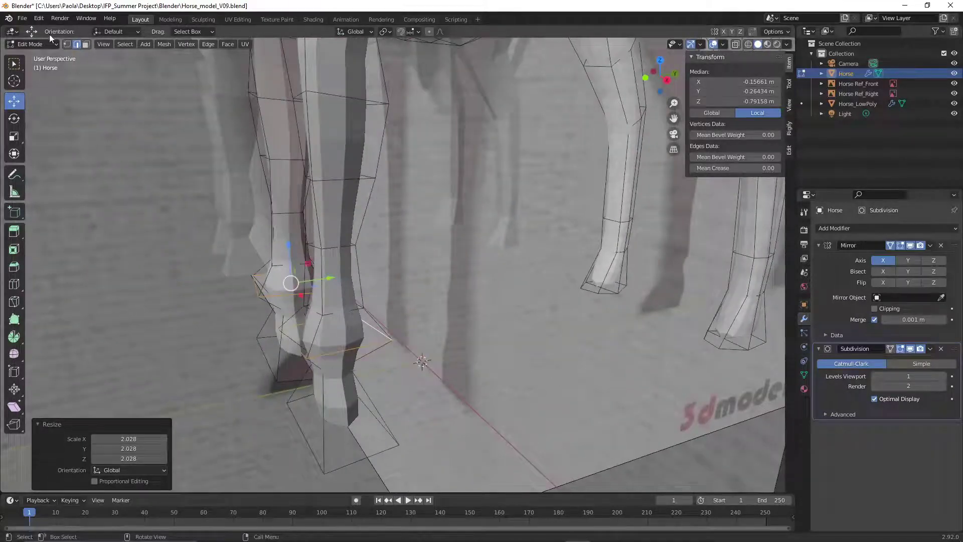
pyautogui.click(314, 432)
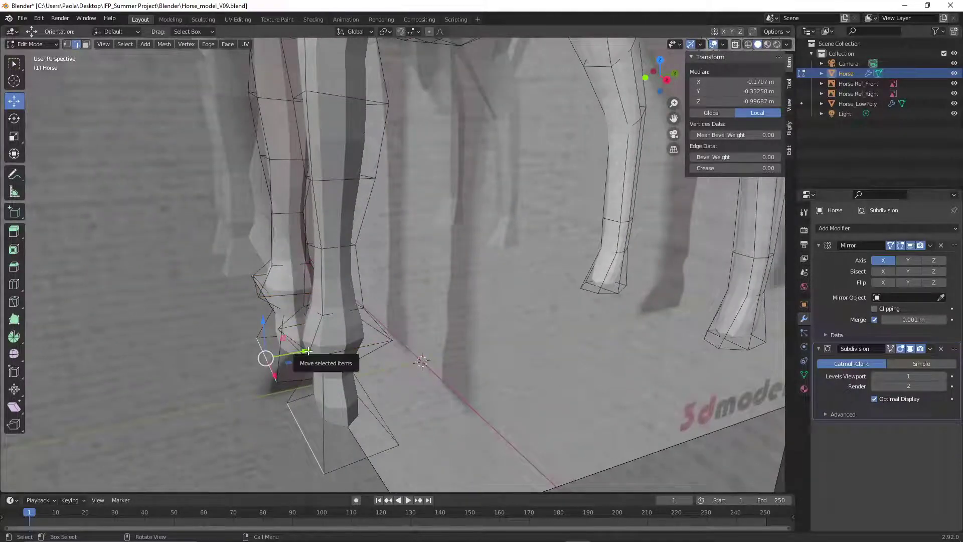
pyautogui.moveTo(298, 350); pyautogui.dragTo(273, 348)
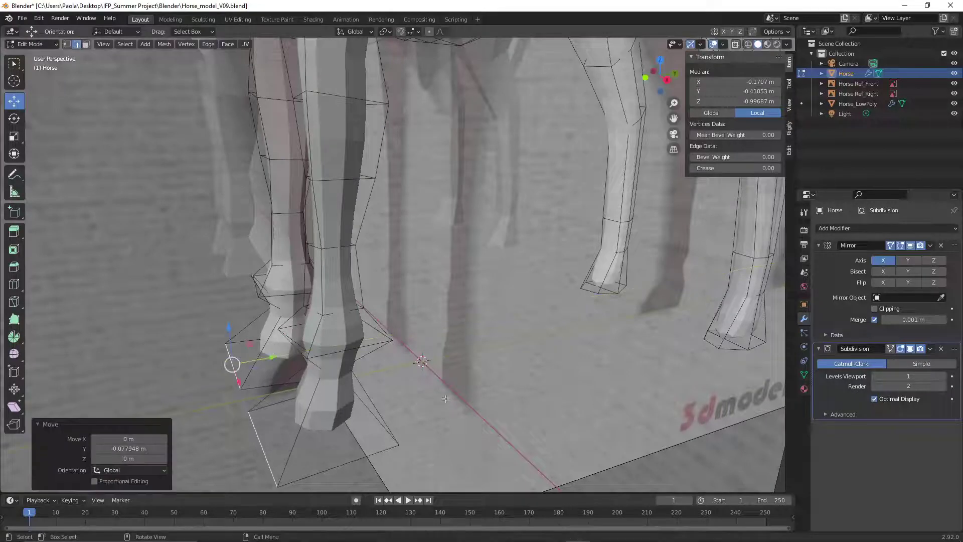
pyautogui.click(103, 44)
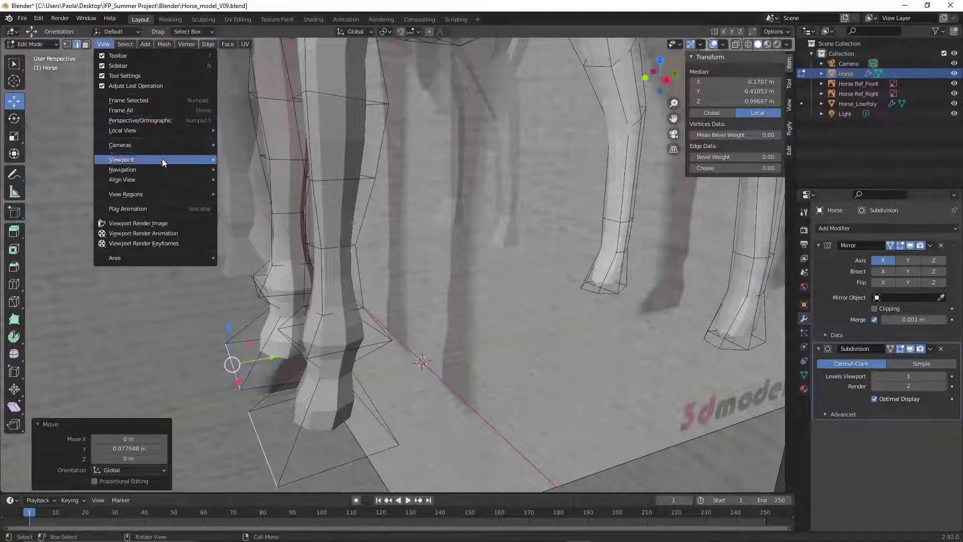
pyautogui.moveTo(163, 159)
pyautogui.click(243, 223)
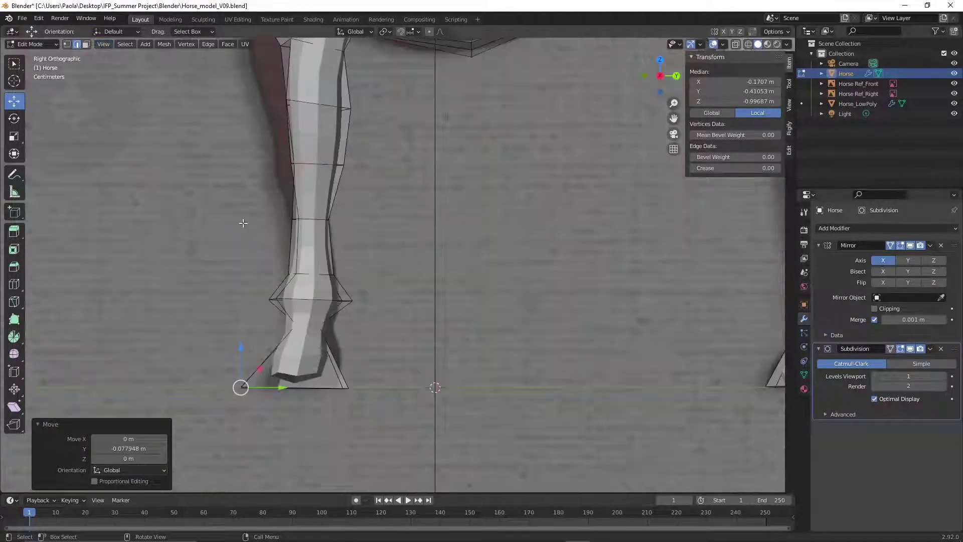
pyautogui.click(748, 44)
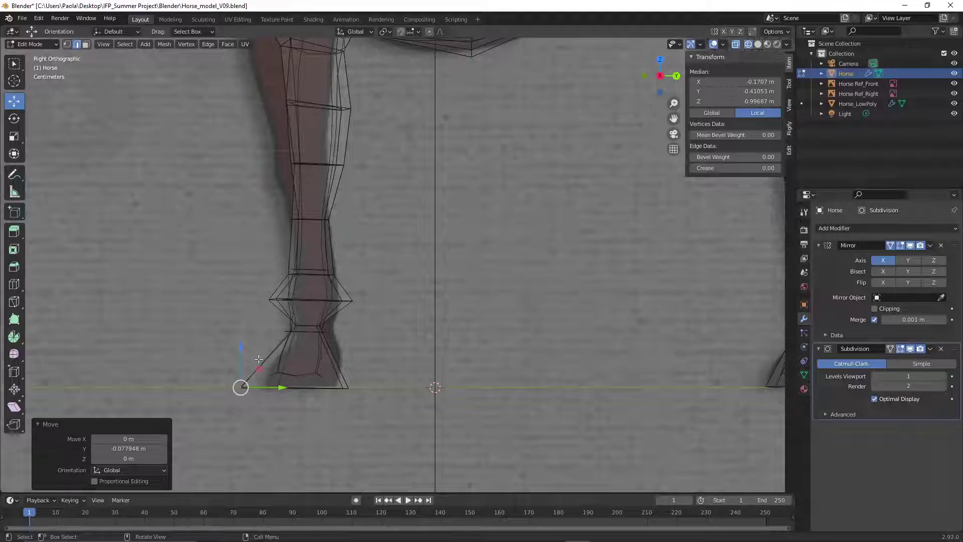
# Select the front hoof's rear bottom edge and move it about 0.054 m along Y in the right side view
pyautogui.moveTo(430, 358); pyautogui.dragTo(329, 392, button='middle')
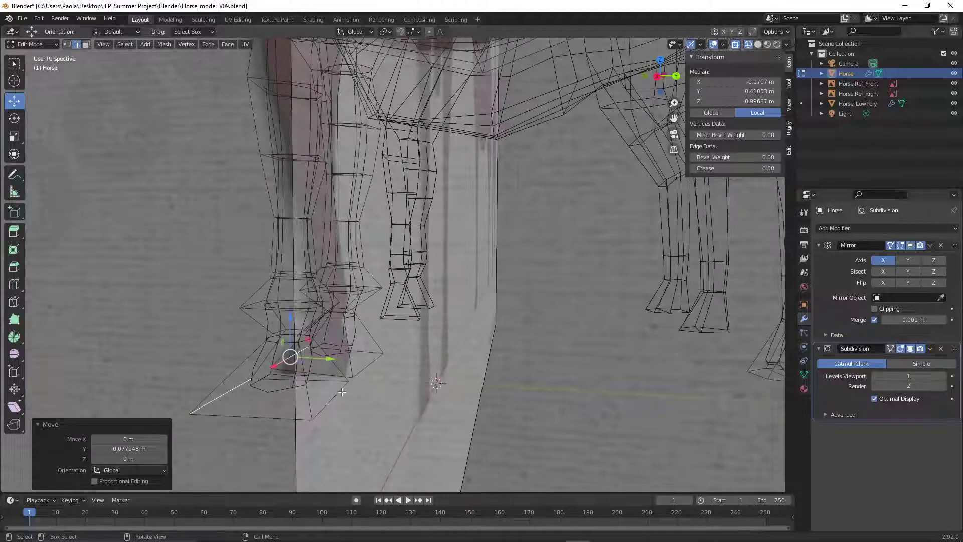
pyautogui.click(342, 391)
pyautogui.click(103, 44)
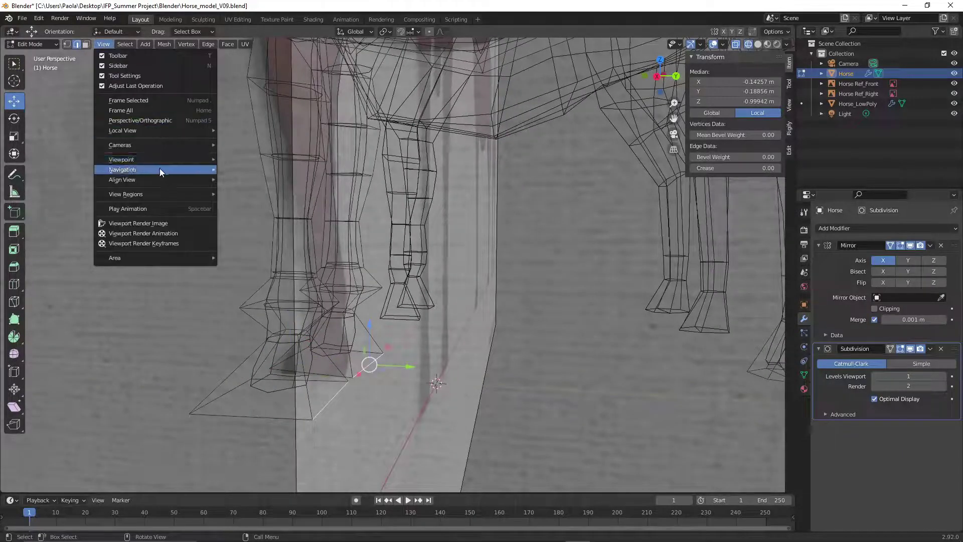
pyautogui.moveTo(163, 158)
pyautogui.click(252, 225)
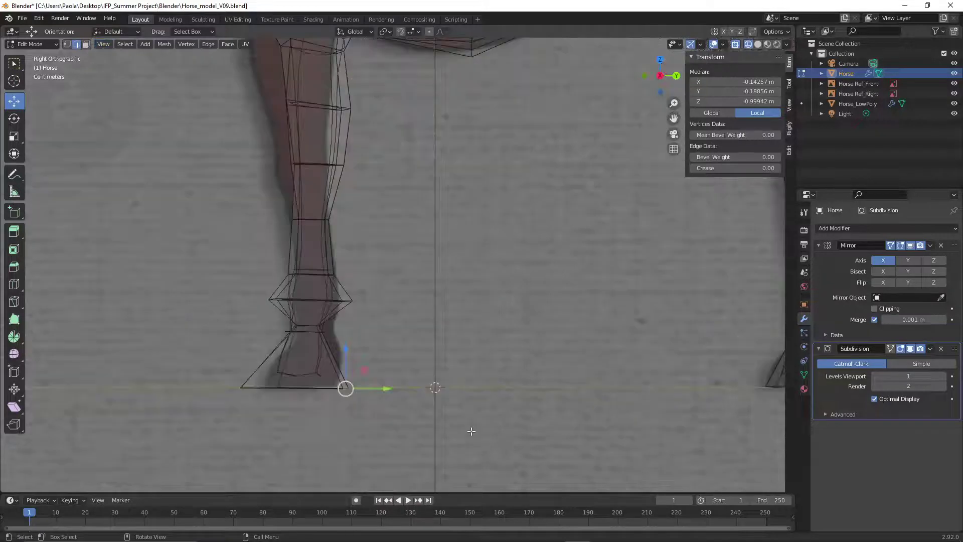
pyautogui.moveTo(388, 388); pyautogui.dragTo(414, 389)
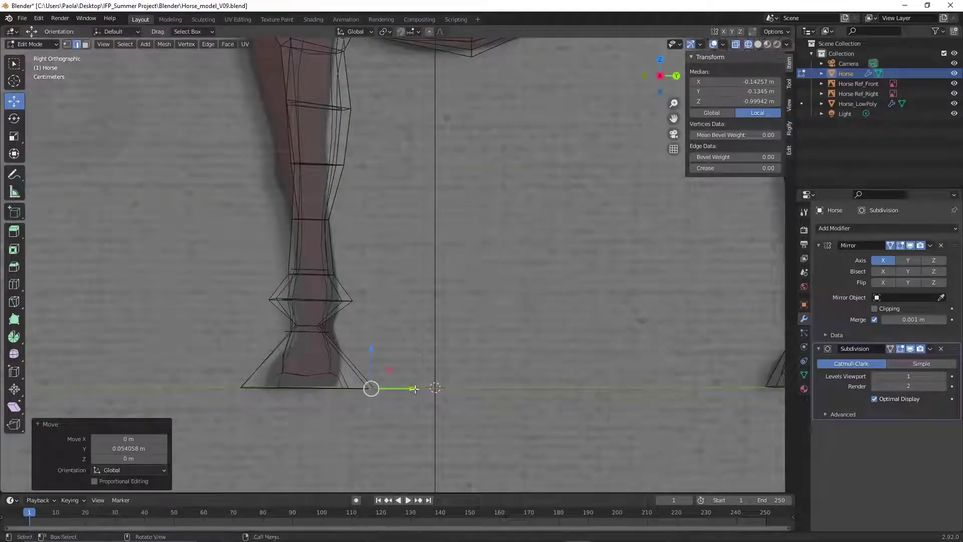
# Move the front hoof's front bottom edge farther forward along Y and switch the viewport back to solid shading
pyautogui.moveTo(236, 381); pyautogui.dragTo(257, 394, button='middle')
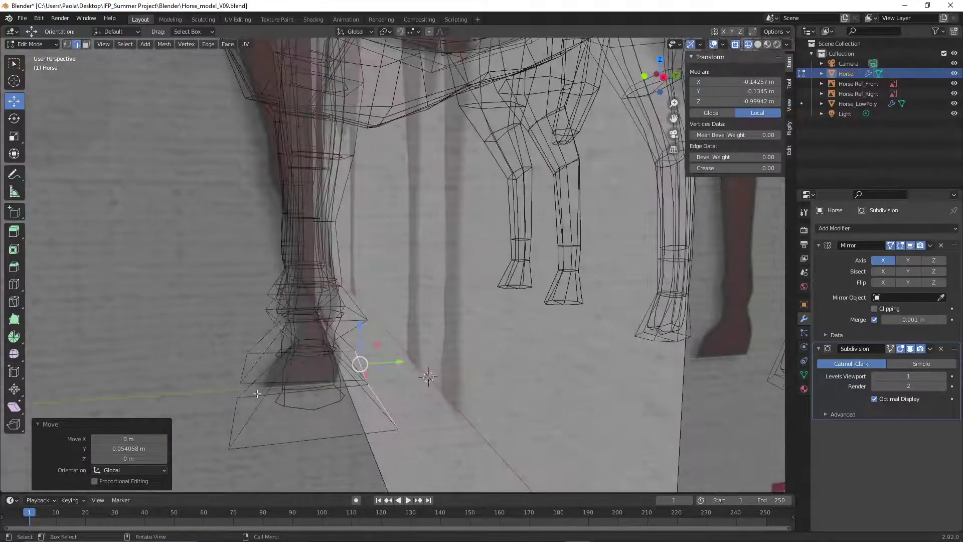
pyautogui.click(244, 366)
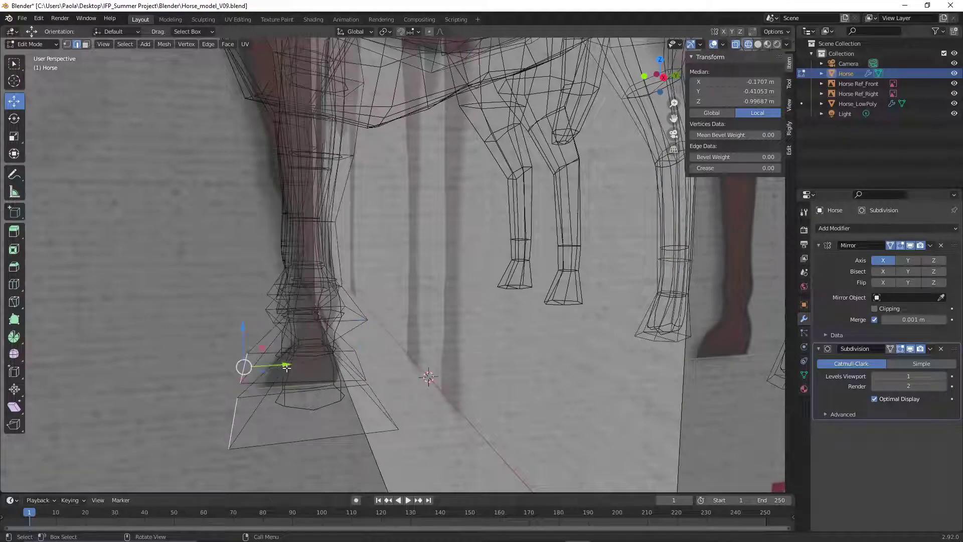
pyautogui.moveTo(286, 367); pyautogui.dragTo(200, 353)
pyautogui.click(179, 351)
pyautogui.moveTo(178, 351); pyautogui.dragTo(271, 358, button='middle')
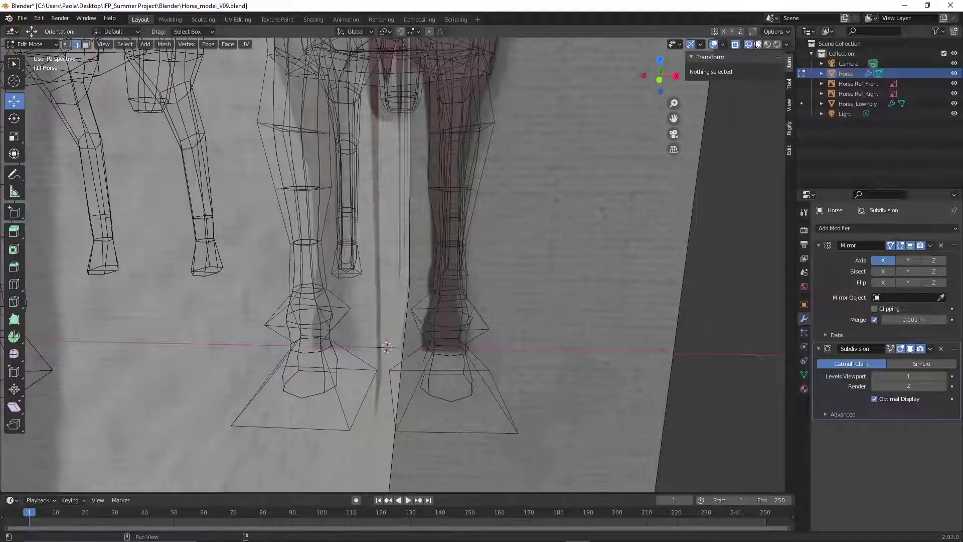
pyautogui.click(758, 44)
pyautogui.moveTo(563, 248)
pyautogui.mouseDown(button='middle')
pyautogui.moveTo(542, 242)
pyautogui.moveTo(570, 243)
pyautogui.moveTo(505, 250)
pyautogui.mouseUp(button='middle')
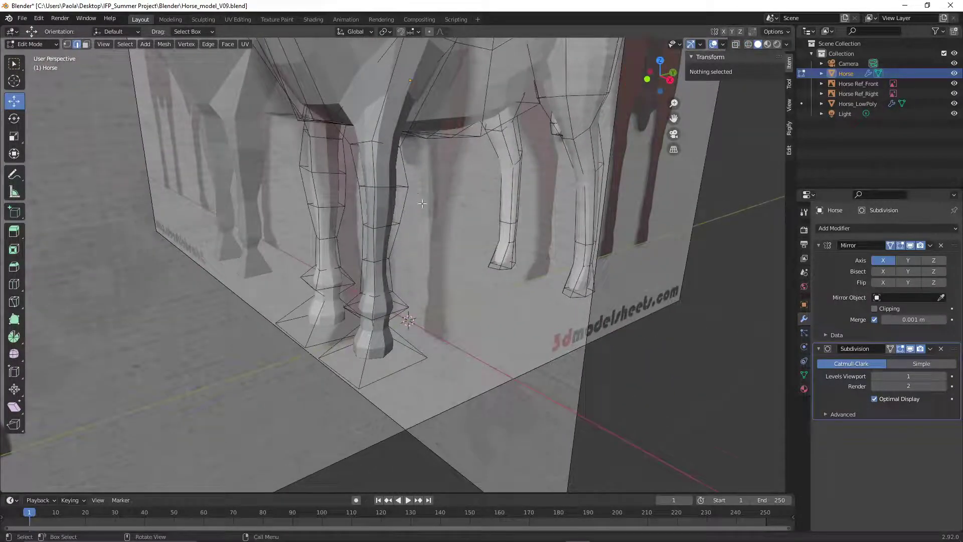
# Select the ring of edges around the upper front leg, scale it uniformly by about 1.199, and deselect it
pyautogui.moveTo(421, 203); pyautogui.dragTo(423, 221, button='middle')
pyautogui.click(419, 223)
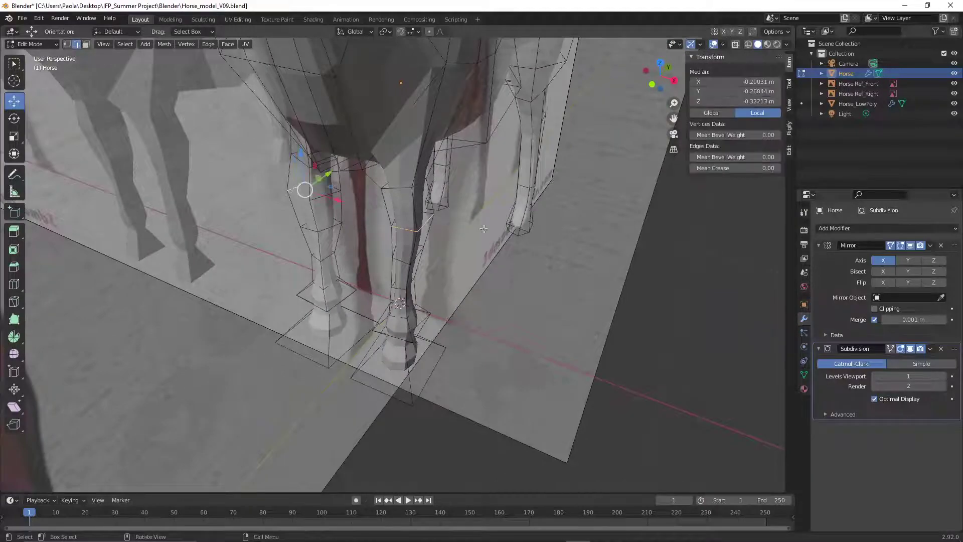
pyautogui.moveTo(483, 228); pyautogui.dragTo(496, 171, button='middle')
pyautogui.click(388, 153)
pyautogui.scroll(1, 506, 188)
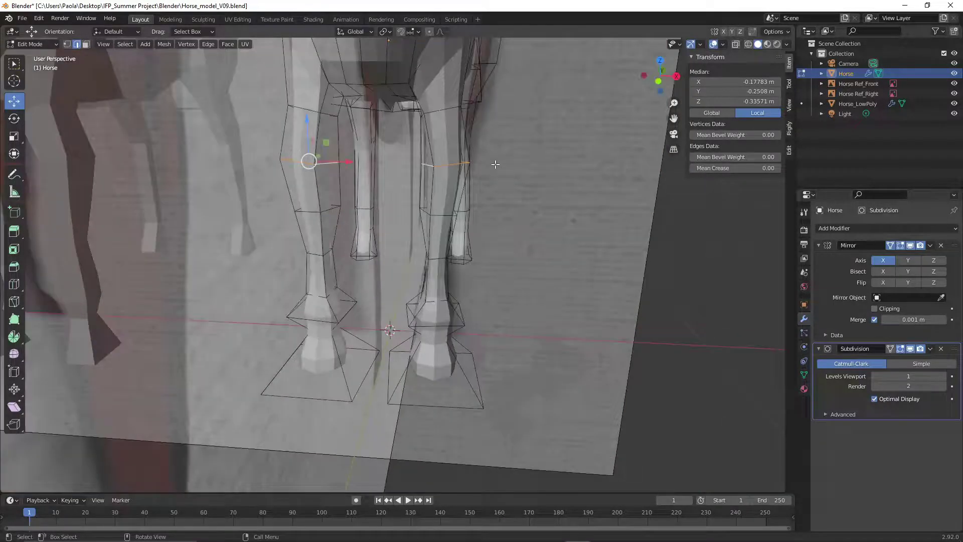
pyautogui.press('s')
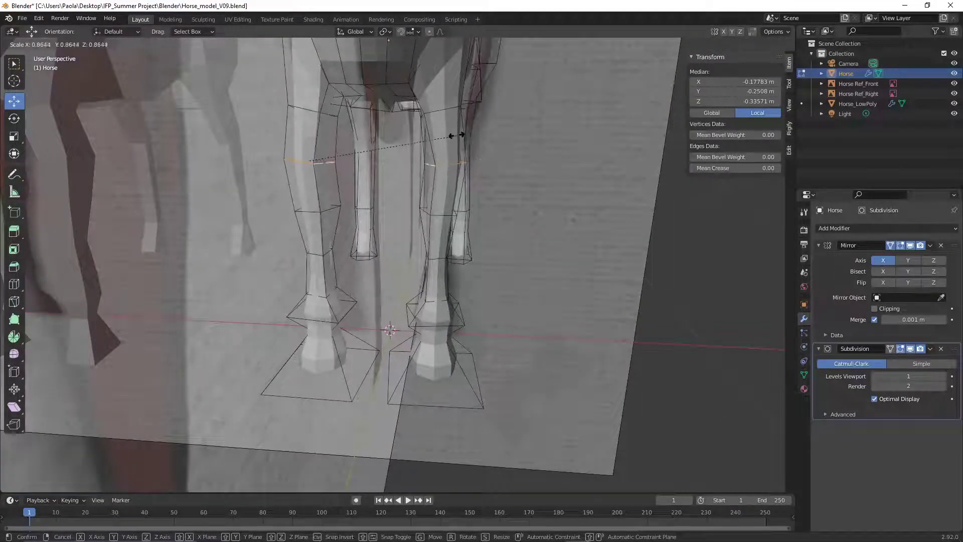
pyautogui.click(506, 108)
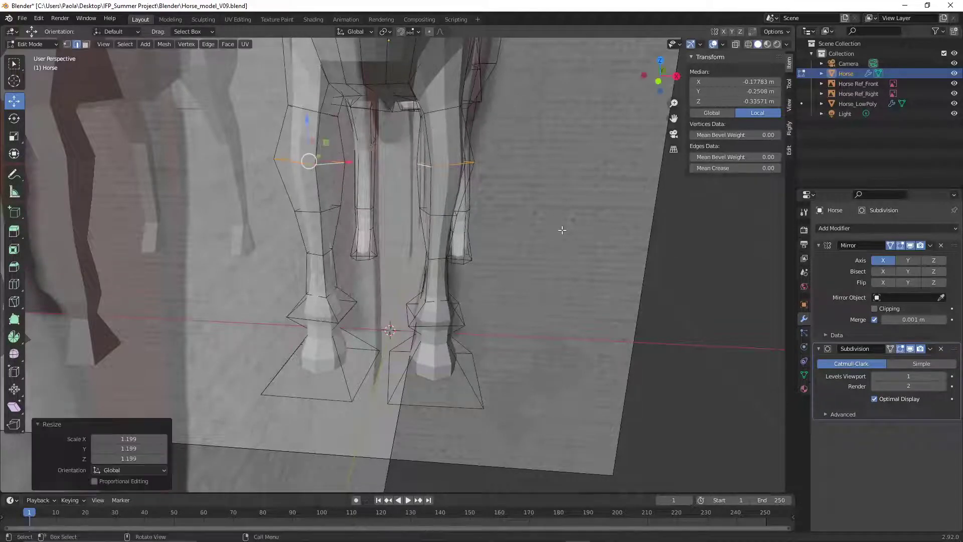
pyautogui.click(226, 72)
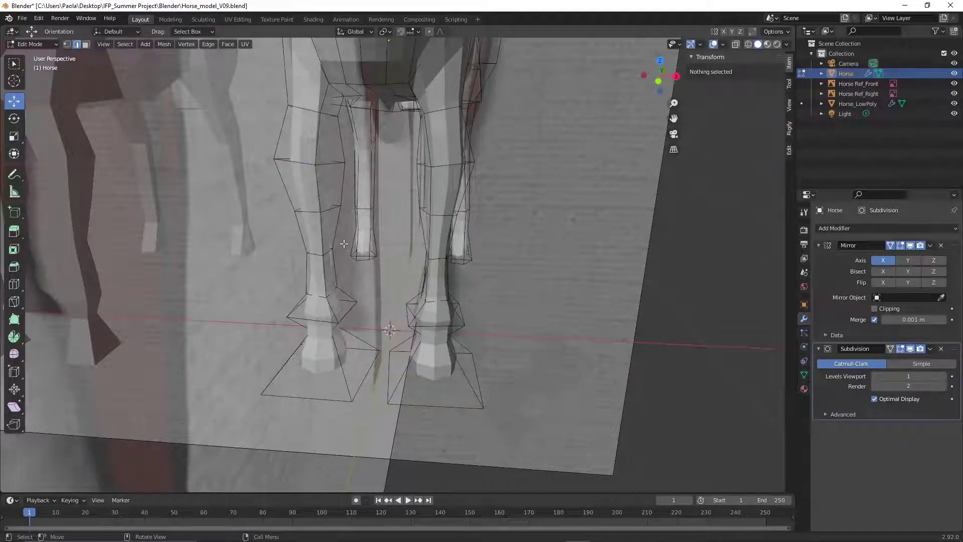
# In face select mode, select the outer face at the top of the front leg and move it about 0.074 m outward along X
pyautogui.scroll(-5, 343, 243)
pyautogui.moveTo(528, 237); pyautogui.dragTo(431, 326, button='middle')
pyautogui.scroll(2, 428, 201)
pyautogui.scroll(4, 442, 342)
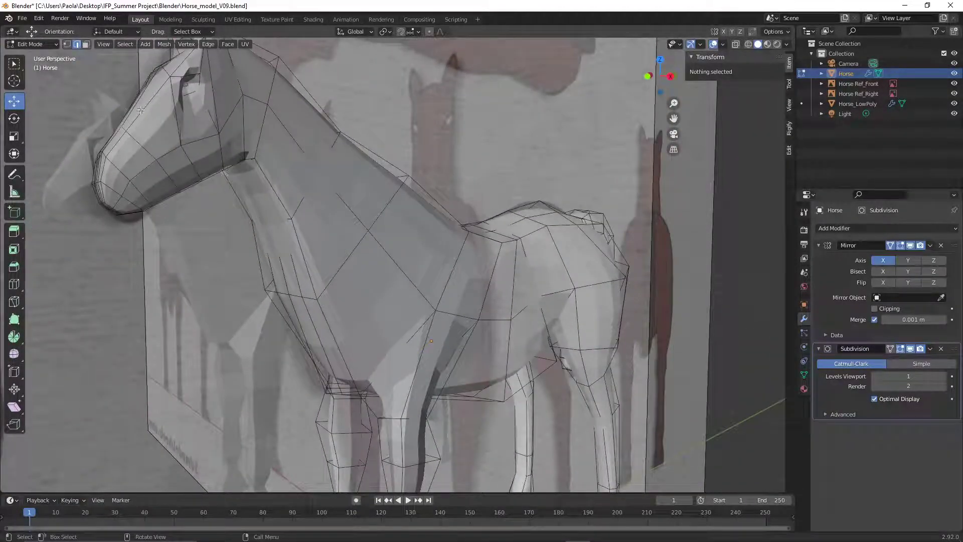
pyautogui.click(86, 44)
pyautogui.moveTo(301, 362); pyautogui.dragTo(477, 367, button='middle')
pyautogui.click(424, 359)
pyautogui.moveTo(415, 337); pyautogui.dragTo(361, 338)
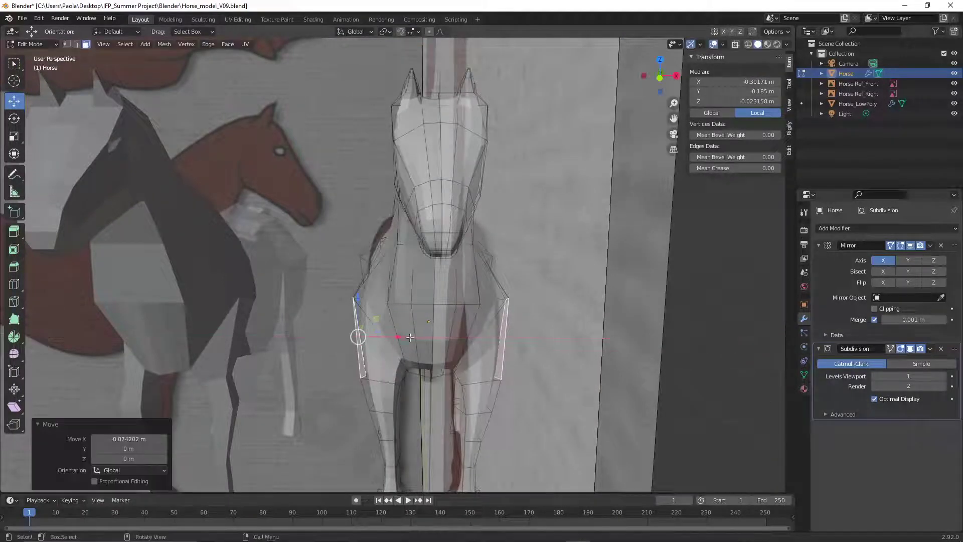
pyautogui.click(587, 369)
# Select two adjacent faces on the side of the hindquarters and move them slightly outward along X
pyautogui.moveTo(587, 368); pyautogui.dragTo(513, 360, button='middle')
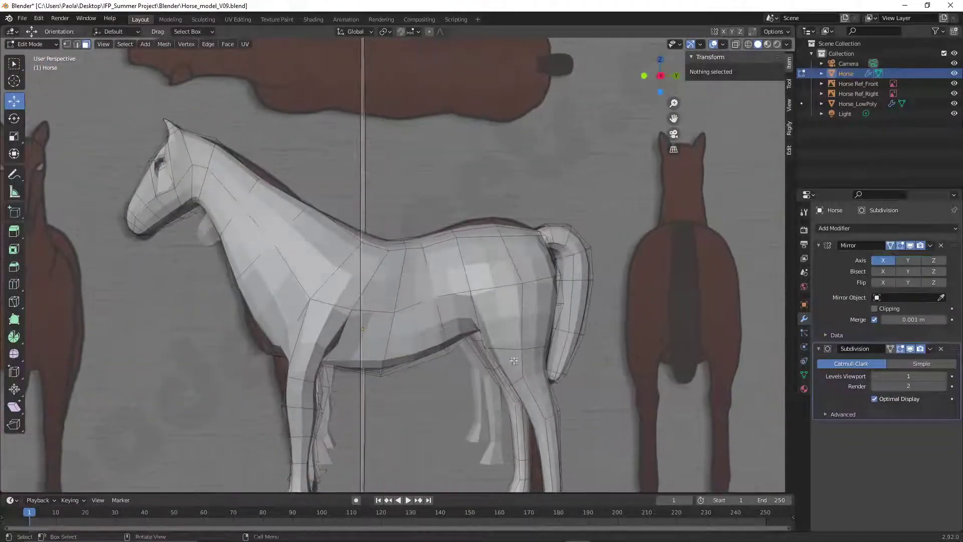
pyautogui.click(498, 316)
pyautogui.keyDown('shift'); pyautogui.click(522, 316); pyautogui.keyUp('shift')
pyautogui.moveTo(522, 316); pyautogui.dragTo(683, 334, button='middle')
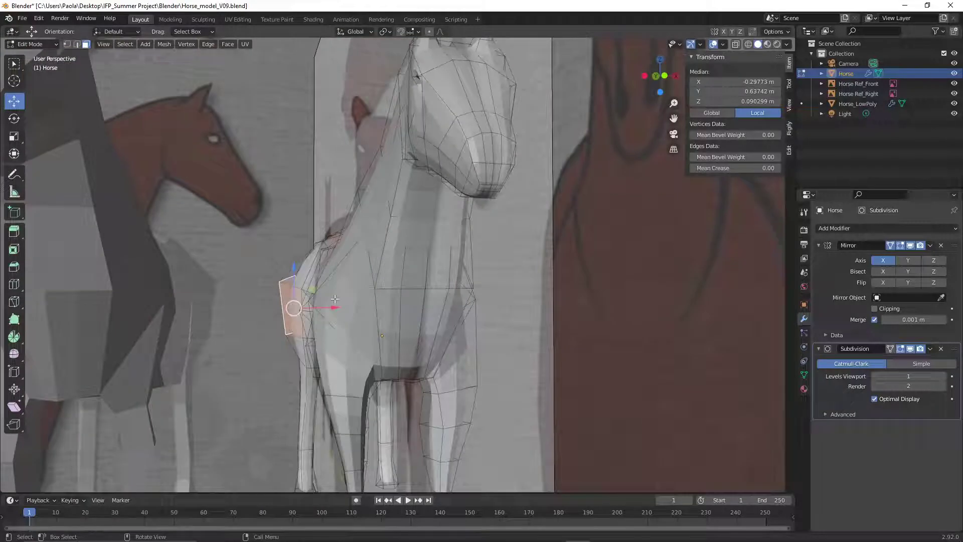
pyautogui.moveTo(335, 310); pyautogui.dragTo(328, 308)
pyautogui.click(528, 332)
# Select the bottom faces of the hind hoof and scale them uniformly by about 0.997
pyautogui.moveTo(561, 349); pyautogui.dragTo(542, 359, button='middle')
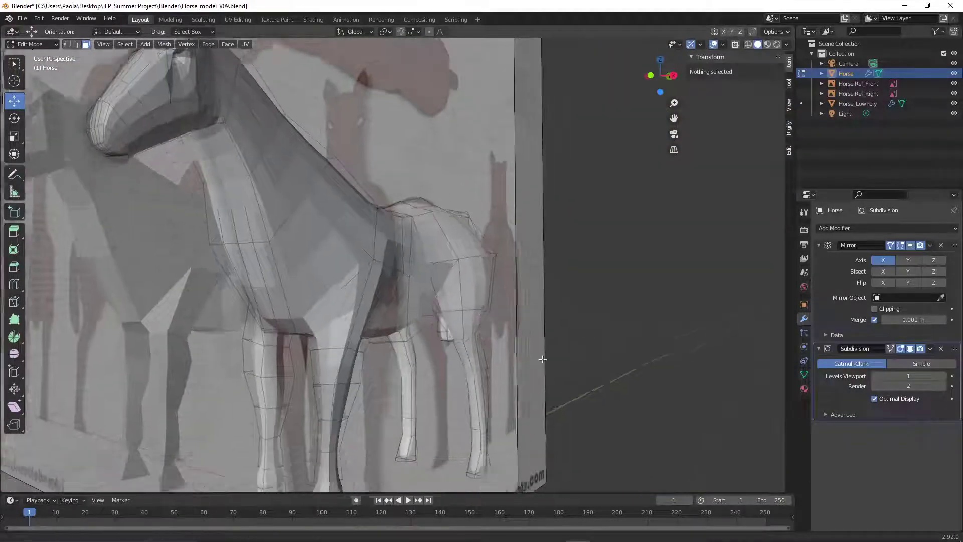
pyautogui.scroll(6, 542, 359)
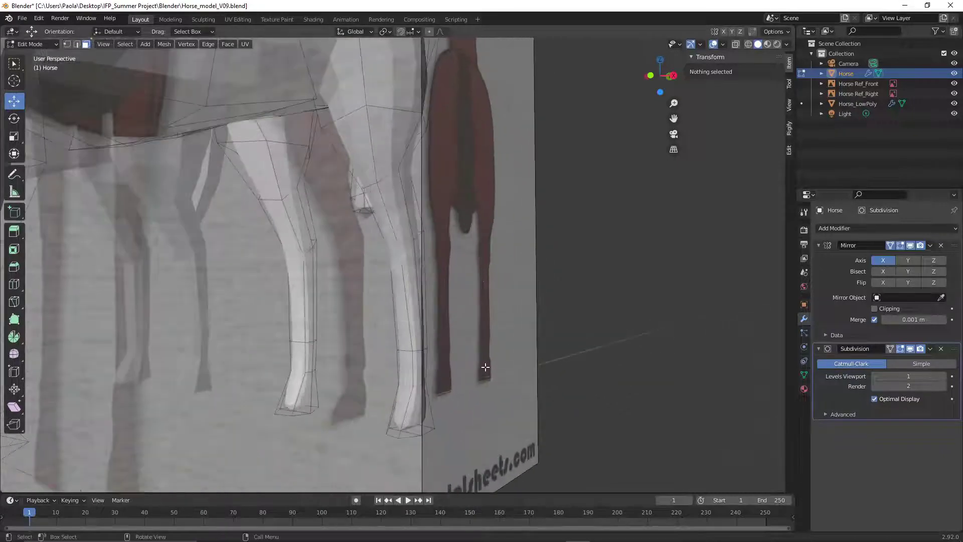
pyautogui.moveTo(485, 366); pyautogui.dragTo(468, 370, button='middle')
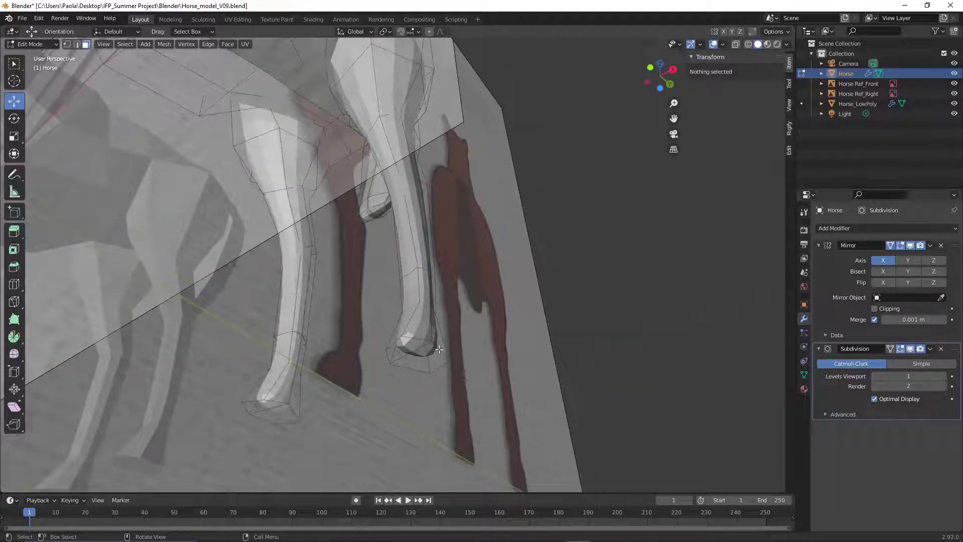
pyautogui.click(407, 351)
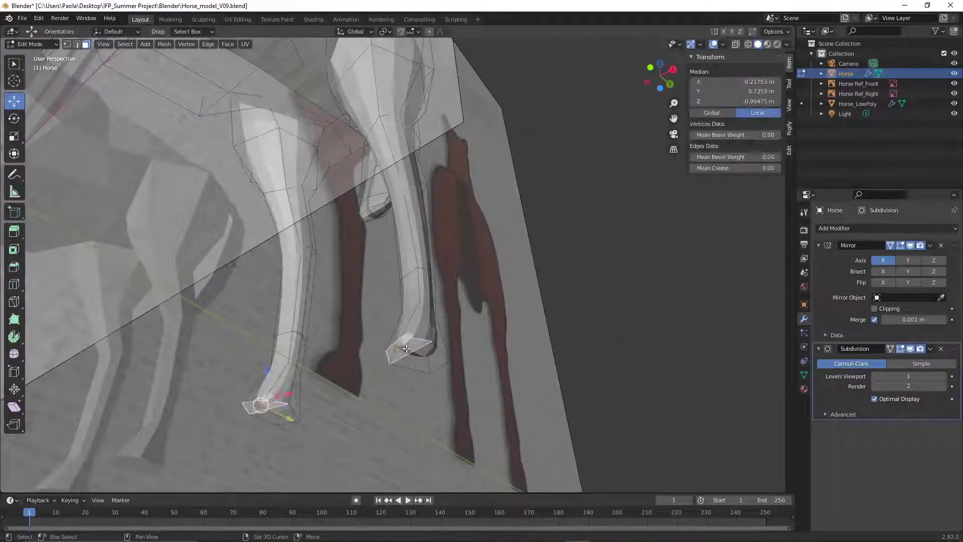
pyautogui.press('l')
pyautogui.moveTo(406, 348)
pyautogui.mouseDown(button='middle')
pyautogui.moveTo(472, 373)
pyautogui.moveTo(512, 406)
pyautogui.moveTo(416, 361)
pyautogui.mouseUp(button='middle')
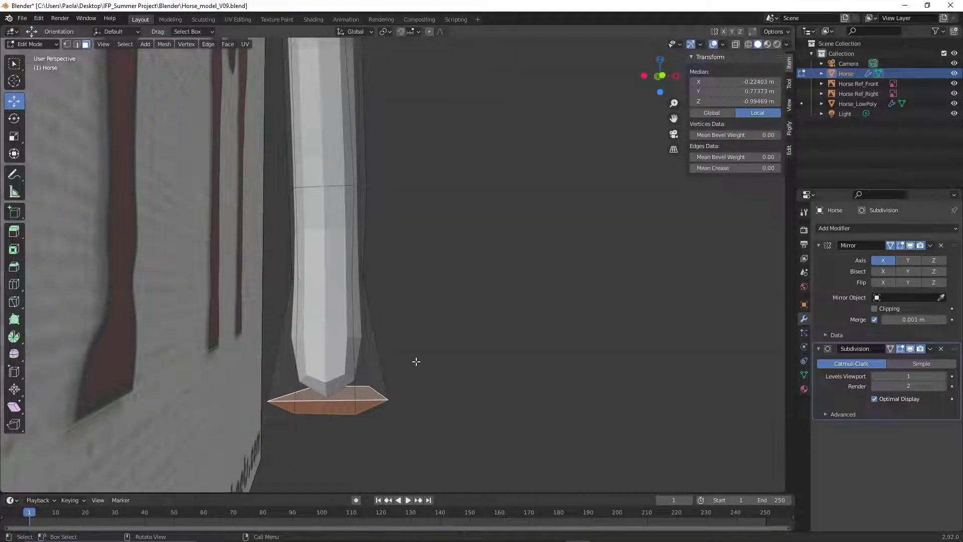
pyautogui.press('s')
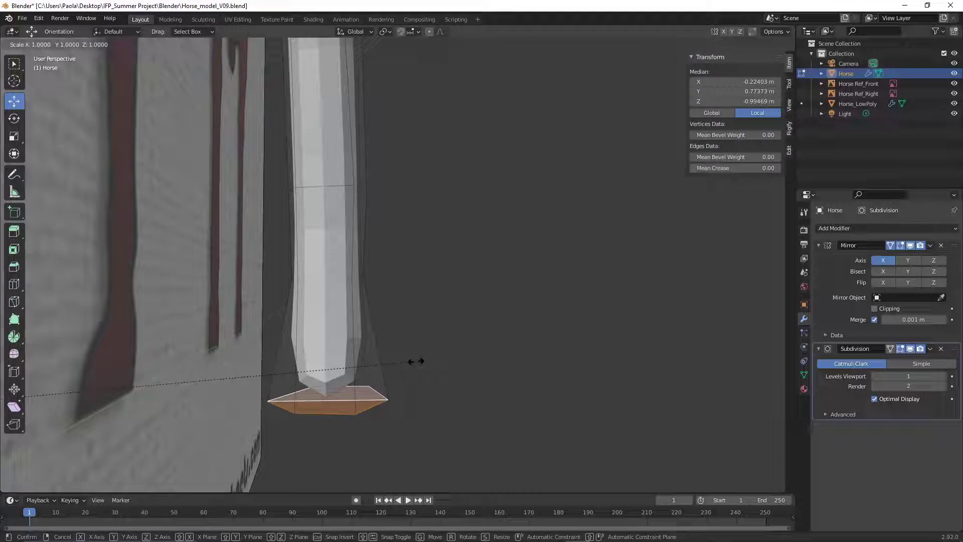
pyautogui.click(412, 361)
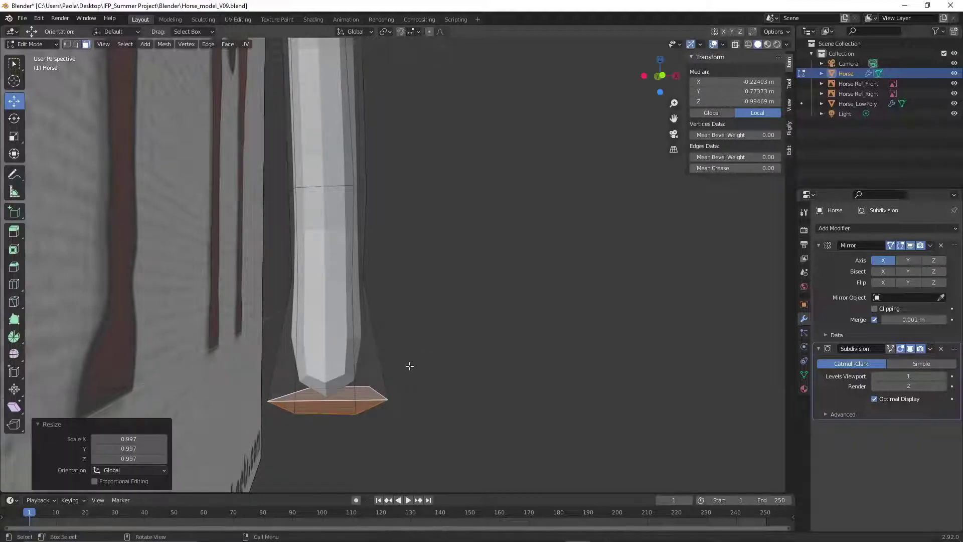
# Widen the hind hoof's bottom faces by scaling them about 2.397 along global X
pyautogui.moveTo(409, 363); pyautogui.dragTo(388, 317, button='middle')
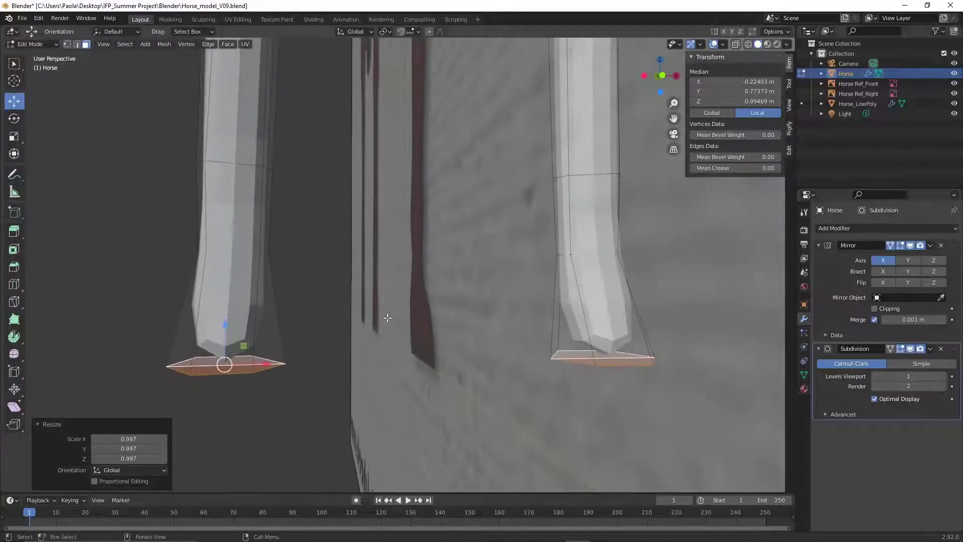
pyautogui.moveTo(302, 409); pyautogui.dragTo(296, 369, button='middle')
pyautogui.press('s')
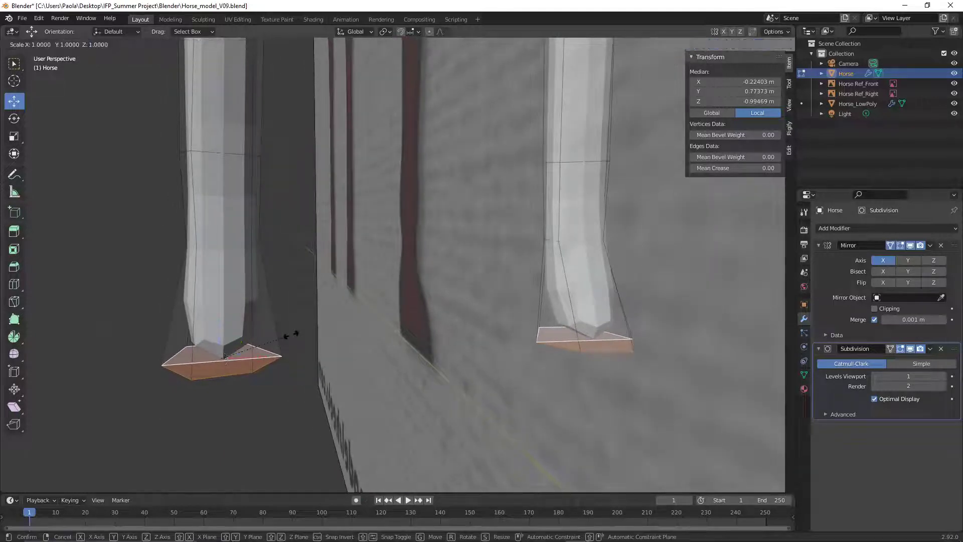
pyautogui.press('x')
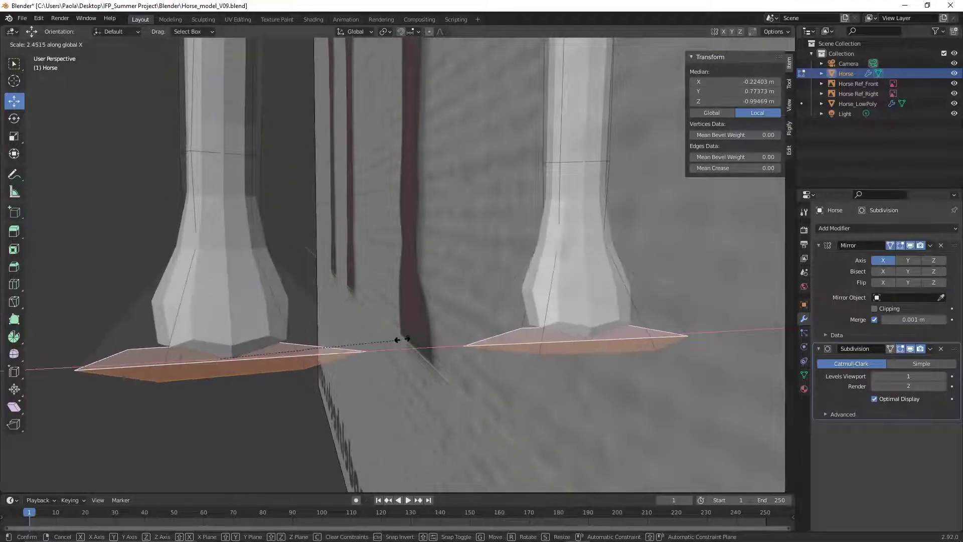
pyautogui.click(397, 339)
# In edge select mode, select the hind hoof's rear bottom edge and move it about 0.057 m along Y
pyautogui.moveTo(396, 338); pyautogui.dragTo(388, 370, button='middle')
pyautogui.press('2')
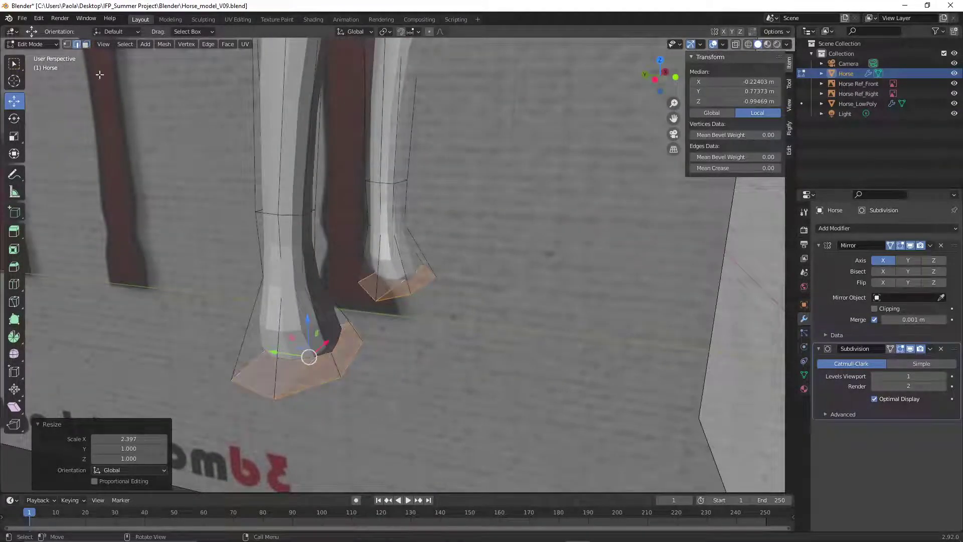
pyautogui.click(352, 359)
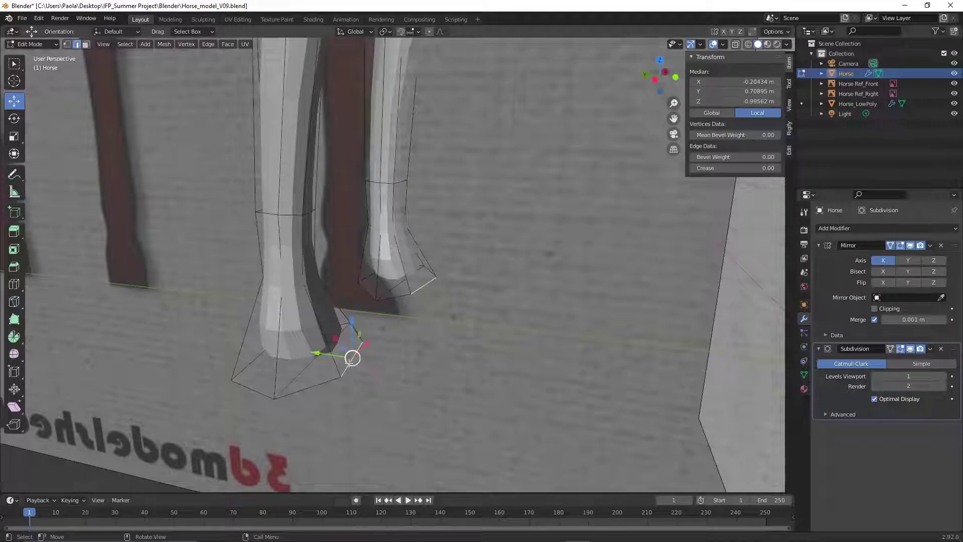
pyautogui.keyDown('alt'); pyautogui.click(331, 354); pyautogui.keyUp('alt')
pyautogui.moveTo(331, 354); pyautogui.dragTo(393, 366, button='middle')
pyautogui.click(343, 390)
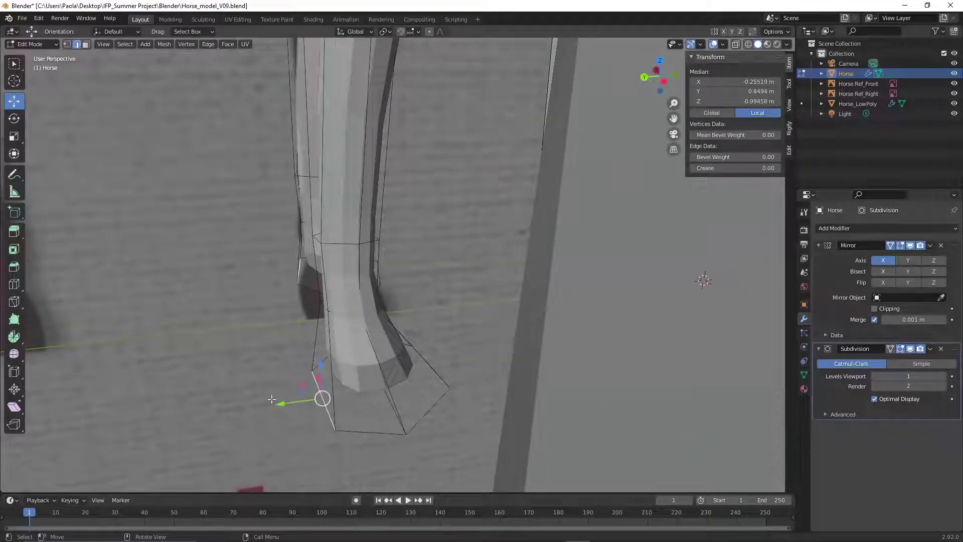
pyautogui.moveTo(279, 404); pyautogui.dragTo(221, 402)
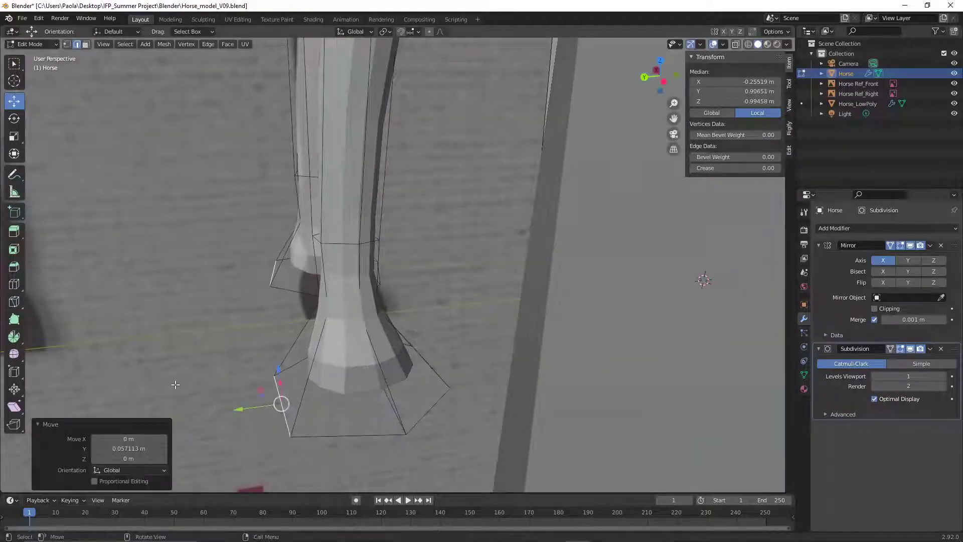
pyautogui.click(175, 384)
# Select the ring of edges around the hind leg's fetlock and scale it about 1.903 along global Y
pyautogui.moveTo(175, 384); pyautogui.dragTo(489, 372, button='middle')
pyautogui.keyDown('shift'); pyautogui.click(389, 344); pyautogui.keyUp('shift')
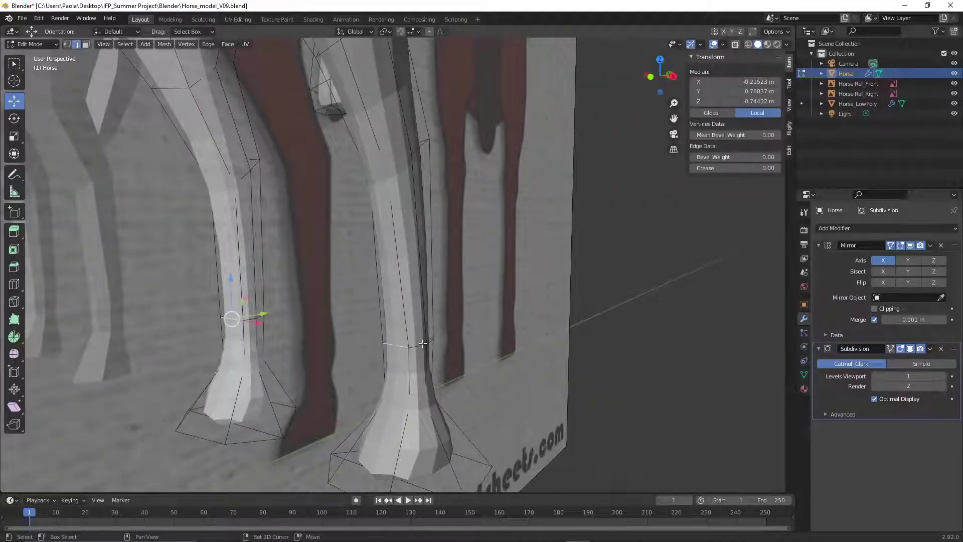
pyautogui.keyDown('shift'); pyautogui.click(423, 344); pyautogui.keyUp('shift')
pyautogui.moveTo(422, 344); pyautogui.dragTo(351, 337, button='middle')
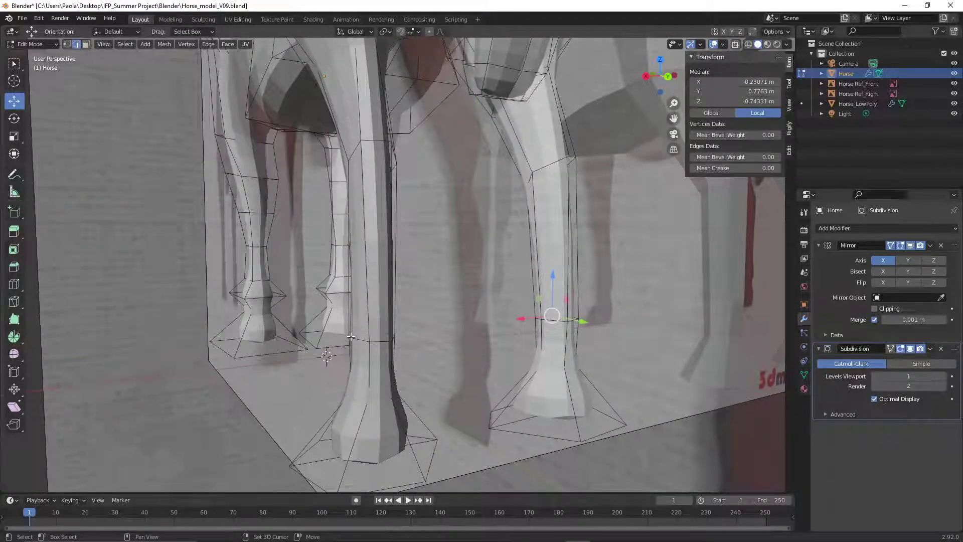
pyautogui.keyDown('shift'); pyautogui.click(358, 339); pyautogui.keyUp('shift')
pyautogui.keyDown('shift'); pyautogui.click(380, 342); pyautogui.keyUp('shift')
pyautogui.moveTo(454, 349); pyautogui.dragTo(327, 342, button='middle')
pyautogui.keyDown('shift'); pyautogui.click(389, 338); pyautogui.keyUp('shift')
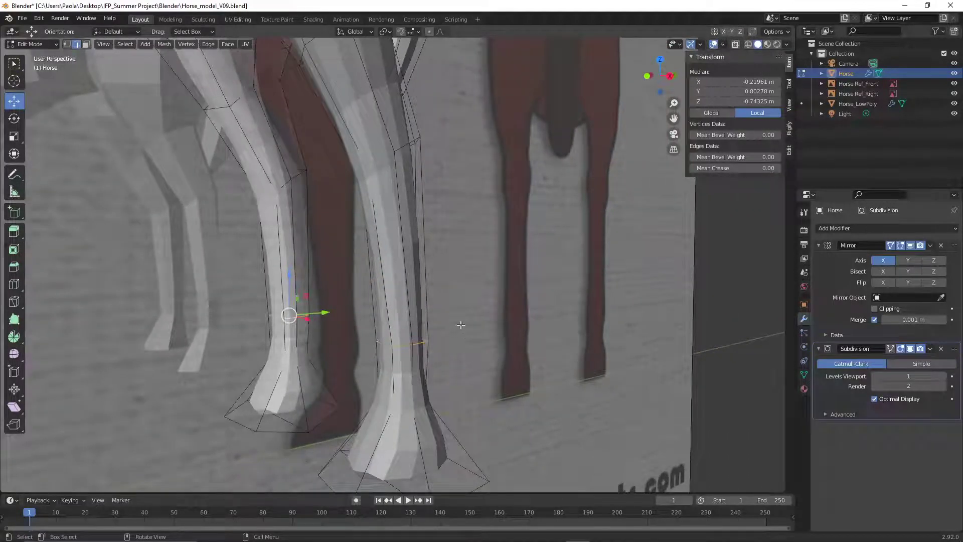
pyautogui.moveTo(463, 331); pyautogui.dragTo(448, 331, button='middle')
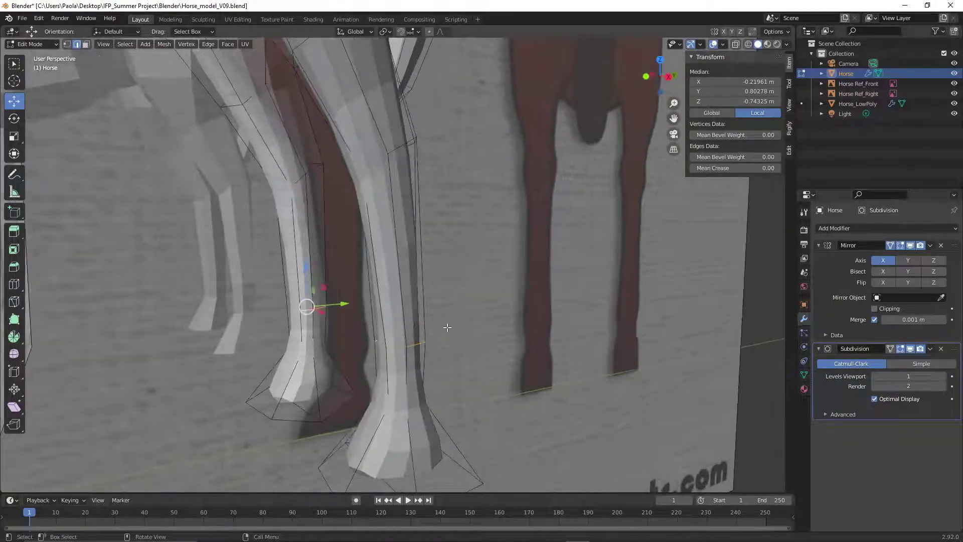
pyautogui.press('s')
pyautogui.press('y')
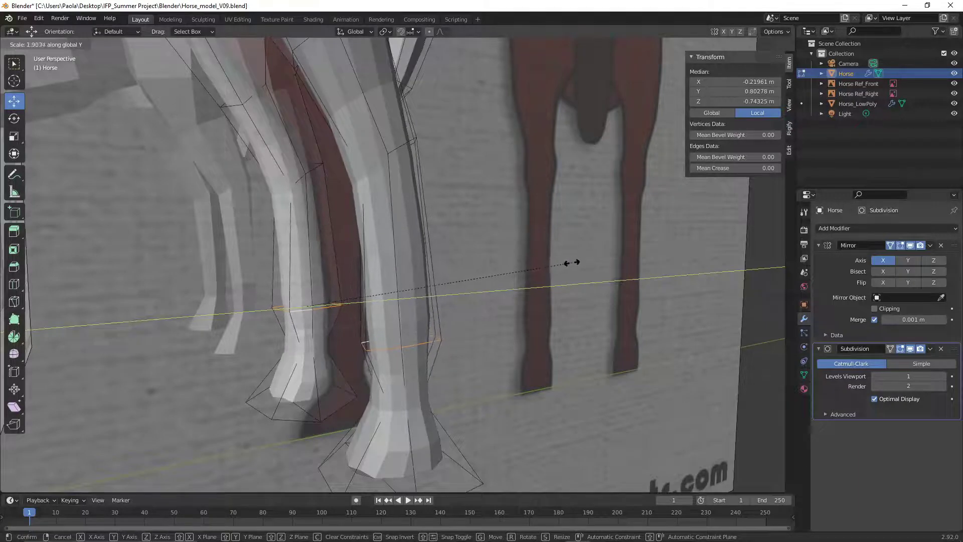
pyautogui.click(572, 262)
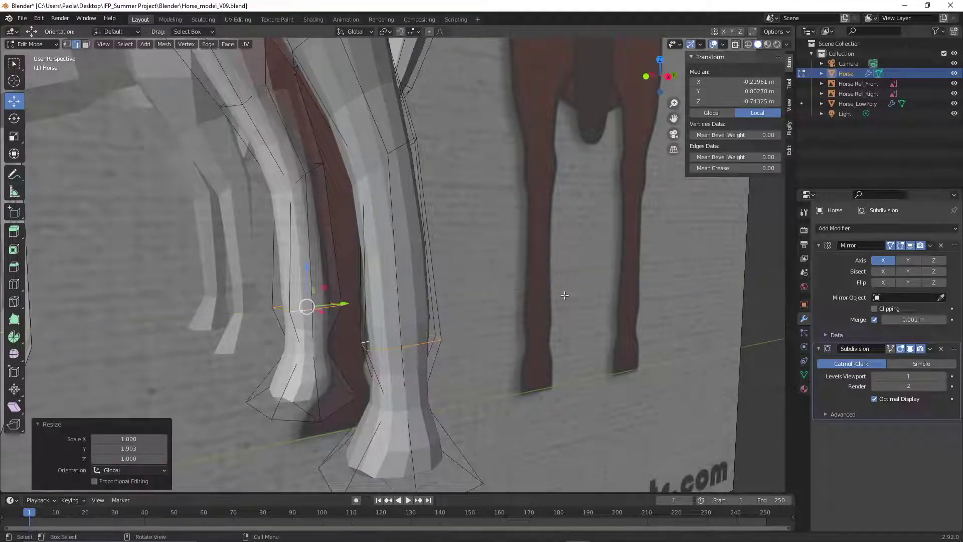
pyautogui.moveTo(490, 352)
pyautogui.mouseDown(button='middle')
pyautogui.moveTo(475, 338)
pyautogui.moveTo(494, 347)
pyautogui.mouseUp(button='middle')
pyautogui.click(505, 361)
# Add a single loop cut to the hind lower leg just above the fetlock, with a slide factor of about -0.687
pyautogui.rightClick(415, 307)
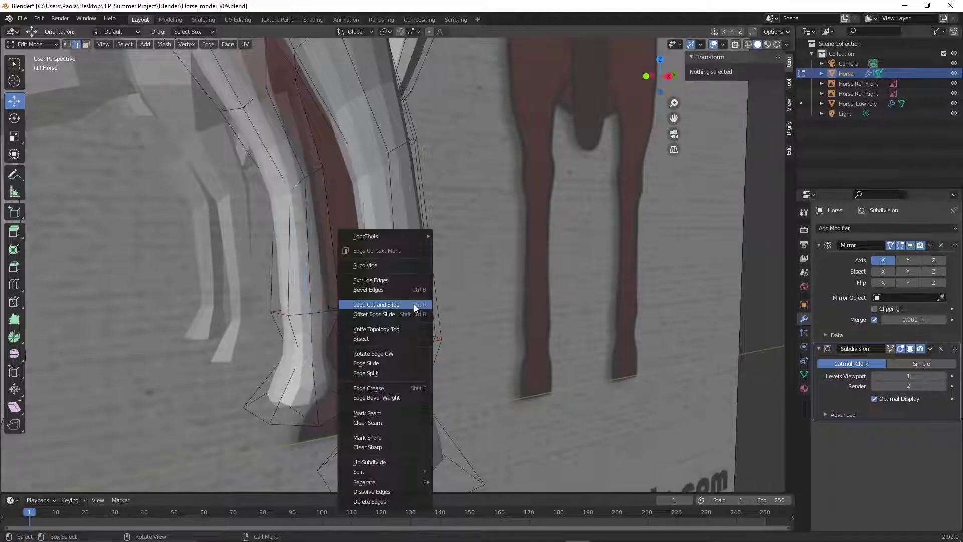
pyautogui.click(414, 305)
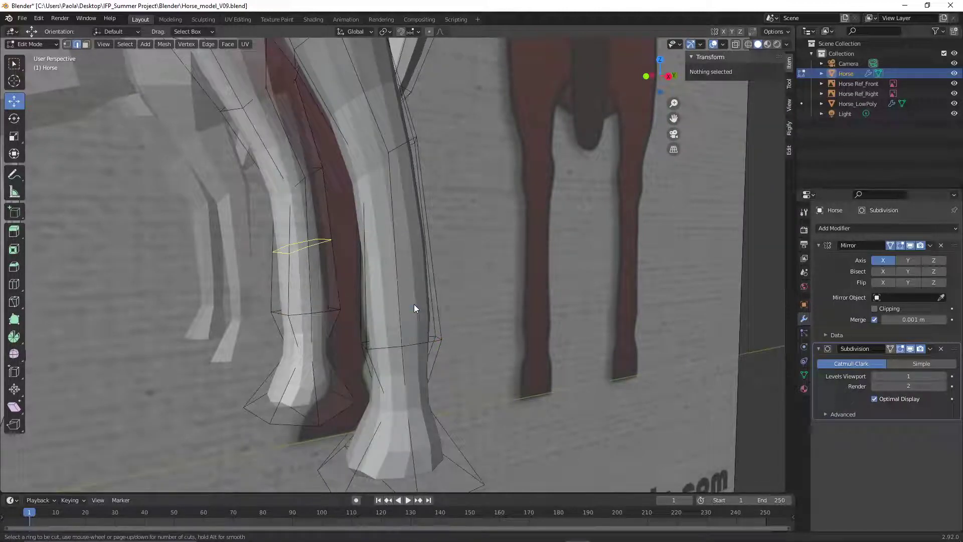
pyautogui.click(413, 304)
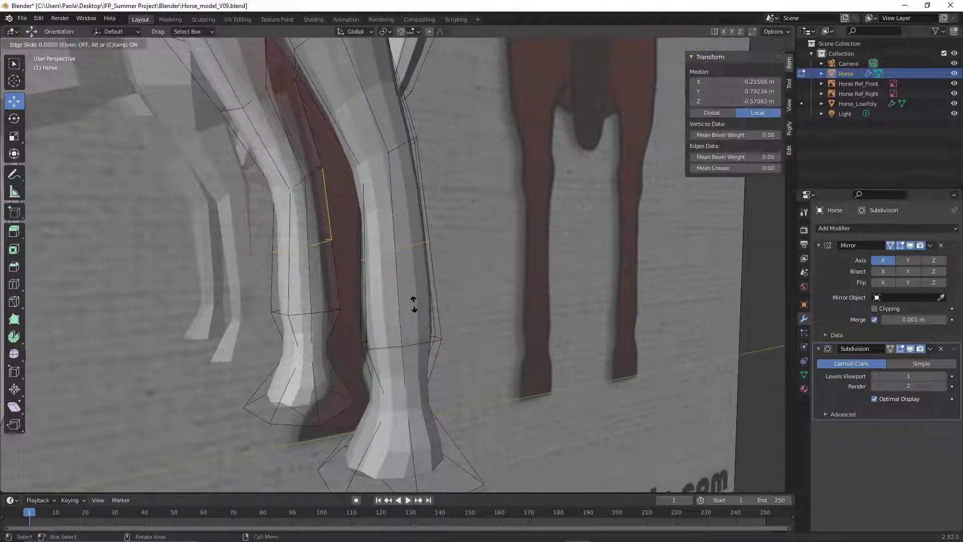
pyautogui.click(422, 353)
# Scale the new edge loop above the hind fetlock uniformly to about 0.208, then clear the selection
pyautogui.press('s')
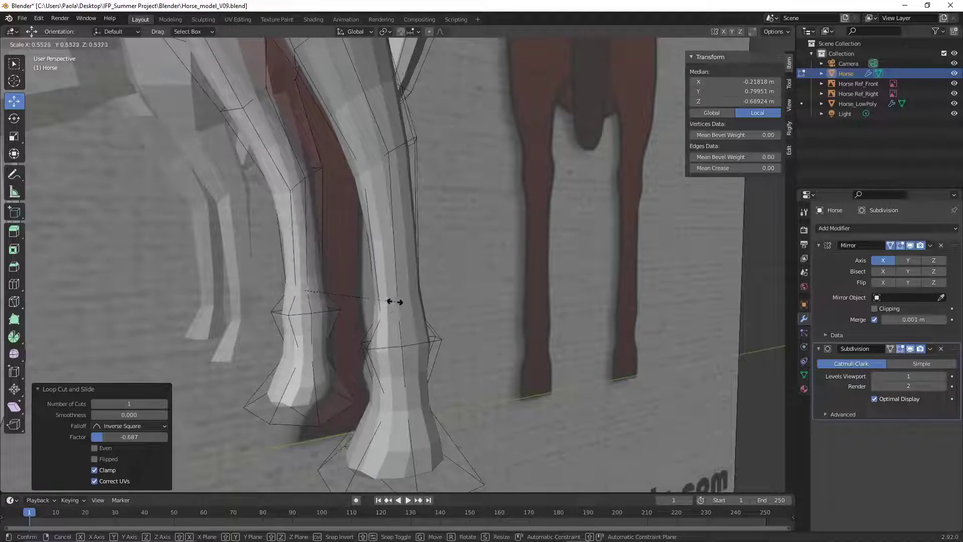
pyautogui.click(340, 296)
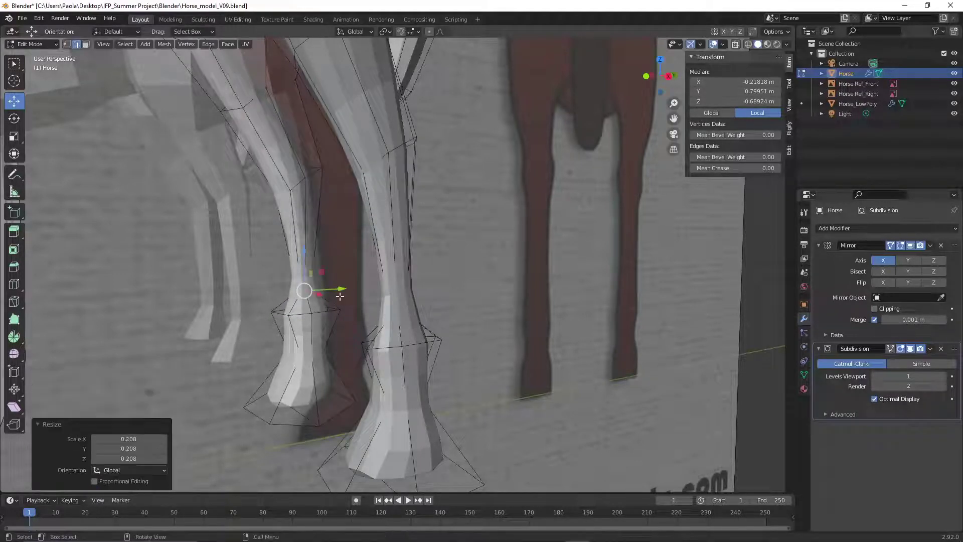
pyautogui.click(200, 369)
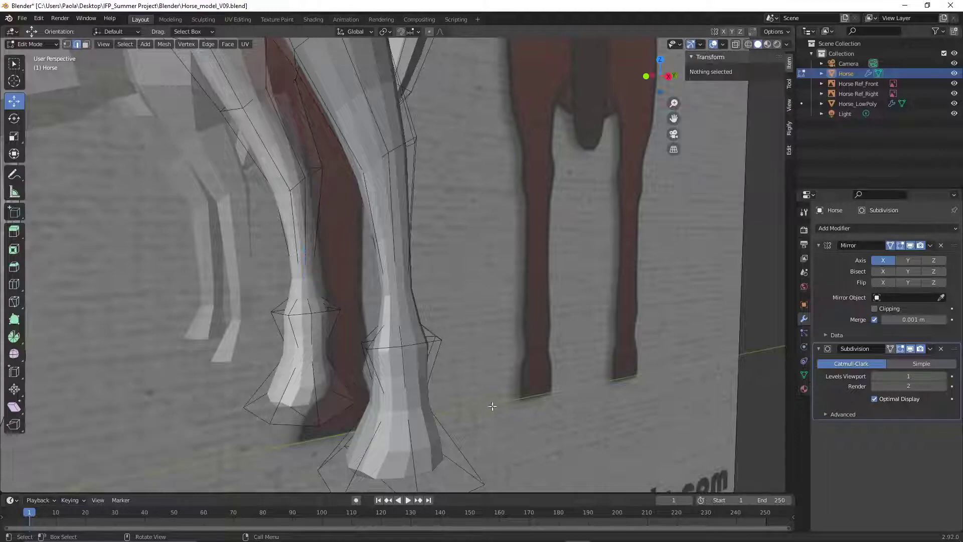
# In wireframe shading, select the edge loop above the hind hoof, lower it about 0.036 m along Z, and return to solid shading
pyautogui.moveTo(492, 406); pyautogui.dragTo(504, 387, button='middle')
pyautogui.scroll(-2, 503, 391)
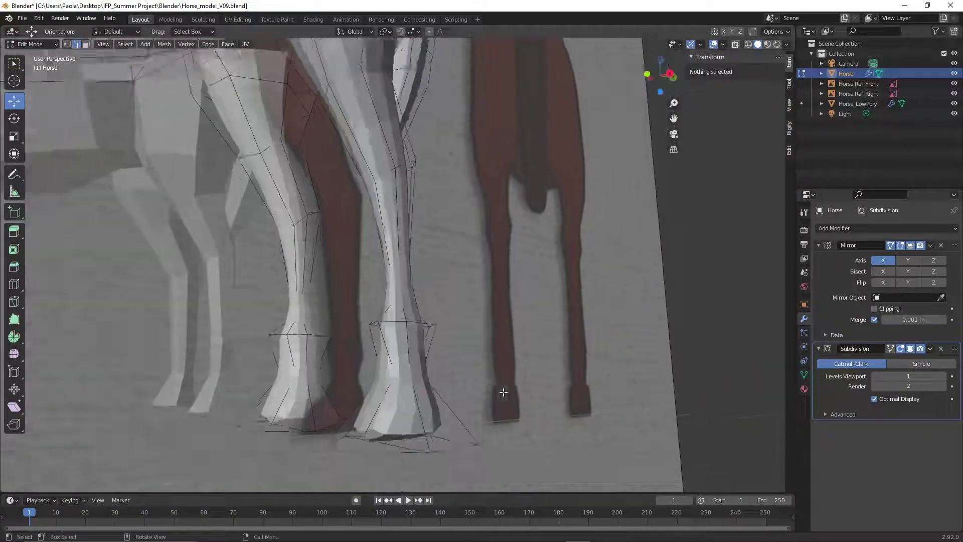
pyautogui.scroll(1, 503, 391)
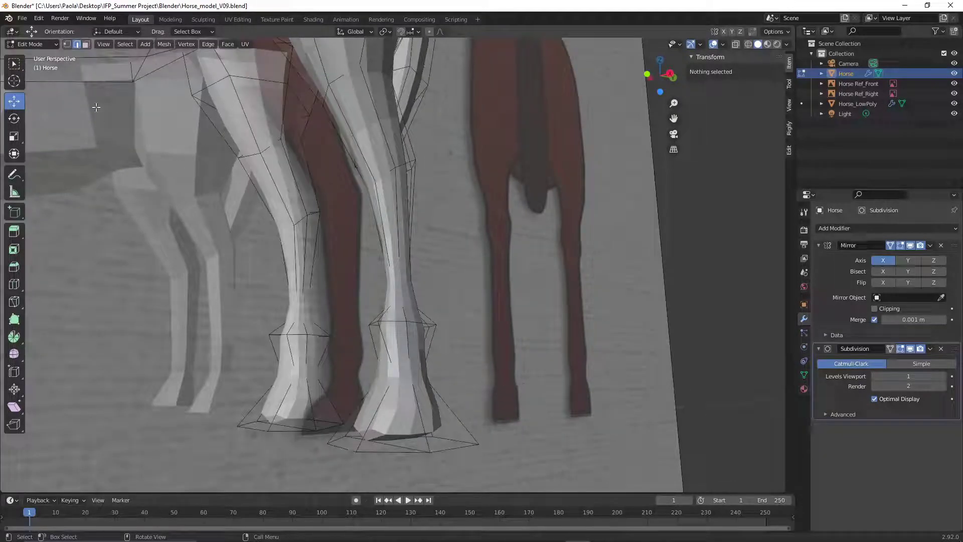
pyautogui.click(752, 43)
pyautogui.moveTo(537, 326)
pyautogui.mouseDown(button='middle')
pyautogui.moveTo(486, 364)
pyautogui.moveTo(462, 344)
pyautogui.moveTo(449, 387)
pyautogui.moveTo(523, 380)
pyautogui.mouseUp(button='middle')
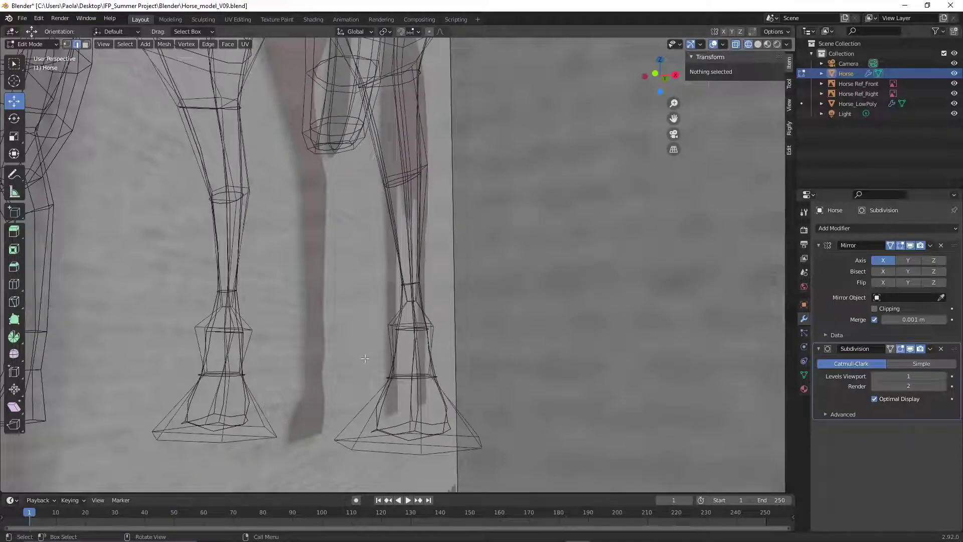
pyautogui.keyDown('alt'); pyautogui.click(448, 385); pyautogui.keyUp('alt')
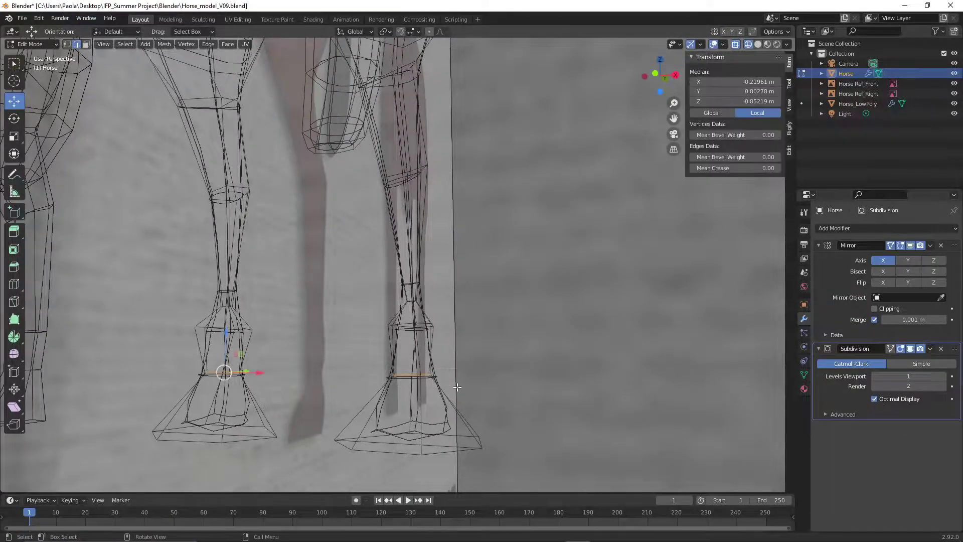
pyautogui.moveTo(458, 386); pyautogui.dragTo(323, 357, button='middle')
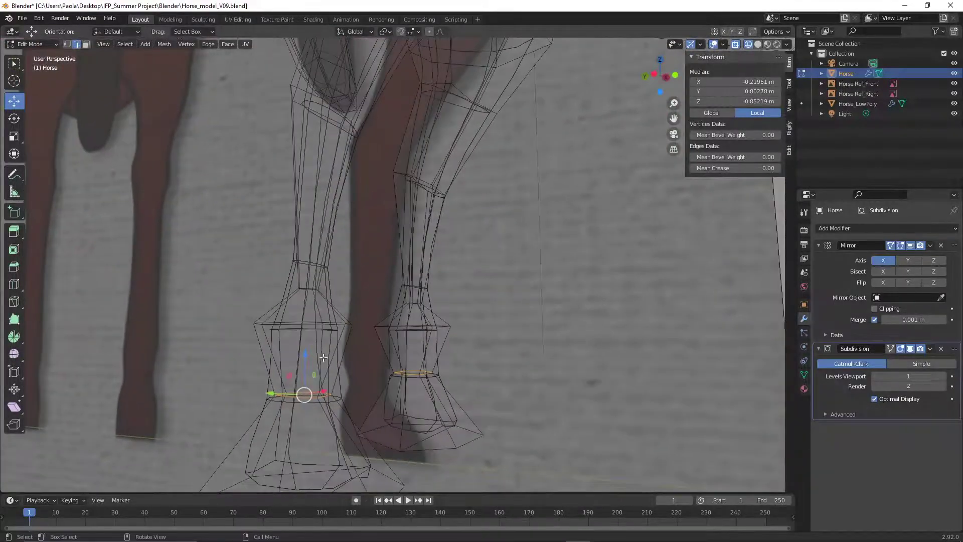
pyautogui.moveTo(305, 353); pyautogui.dragTo(301, 386)
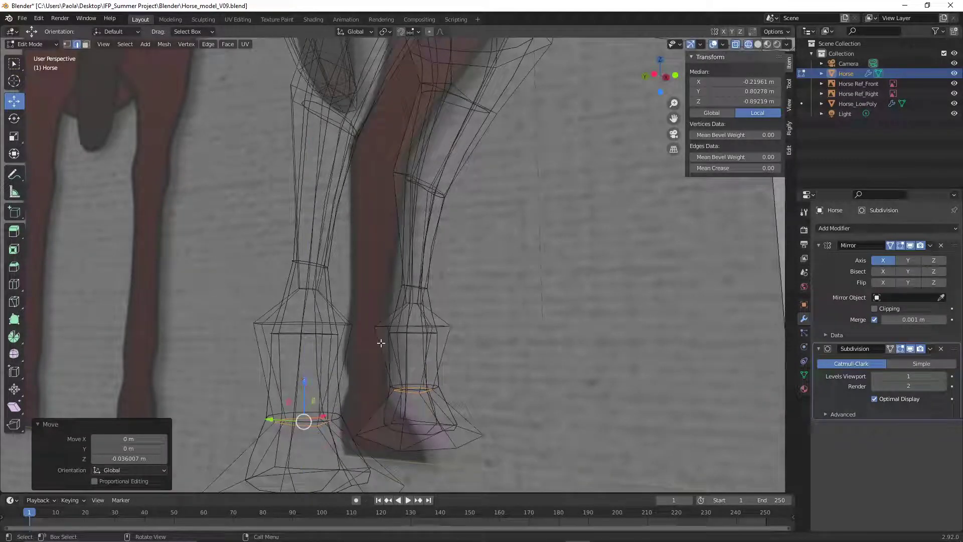
pyautogui.click(758, 43)
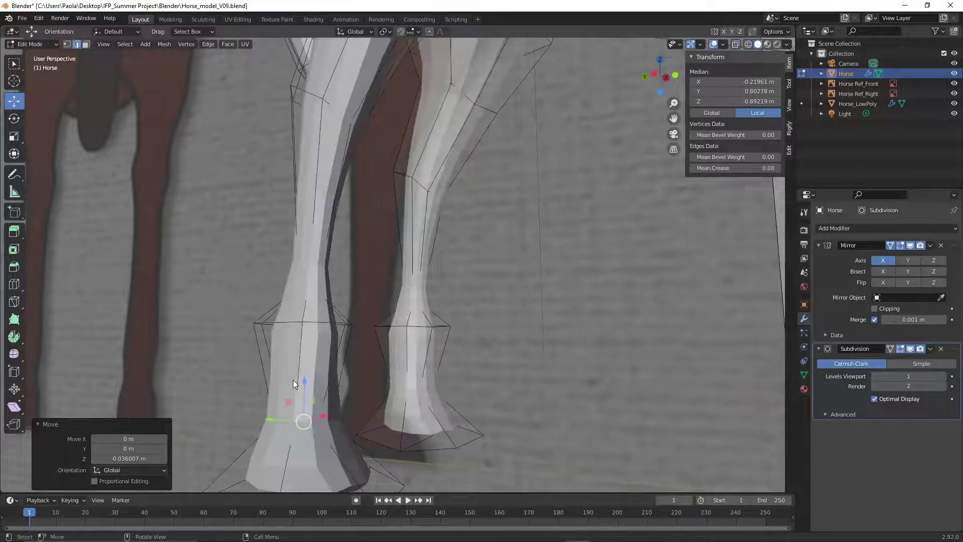
# Try extruding the loop above the hind hoof about 0.034 m along Z and enlarging it, then undo both changes
pyautogui.press('g')
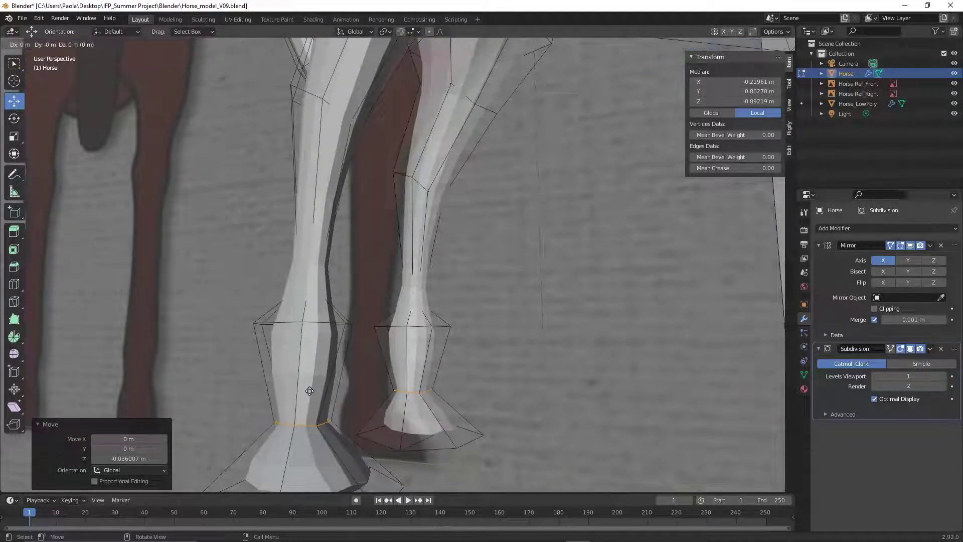
pyautogui.press('z')
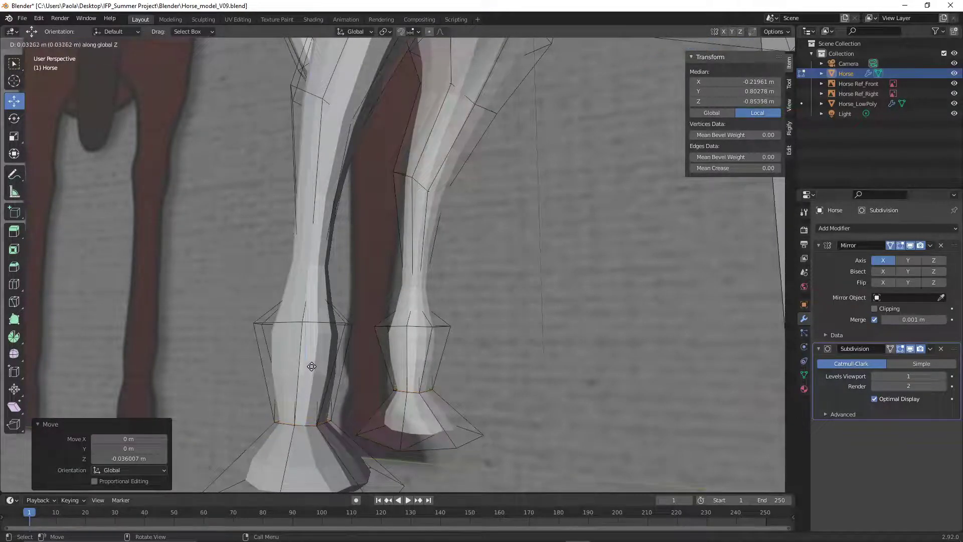
pyautogui.click(312, 367)
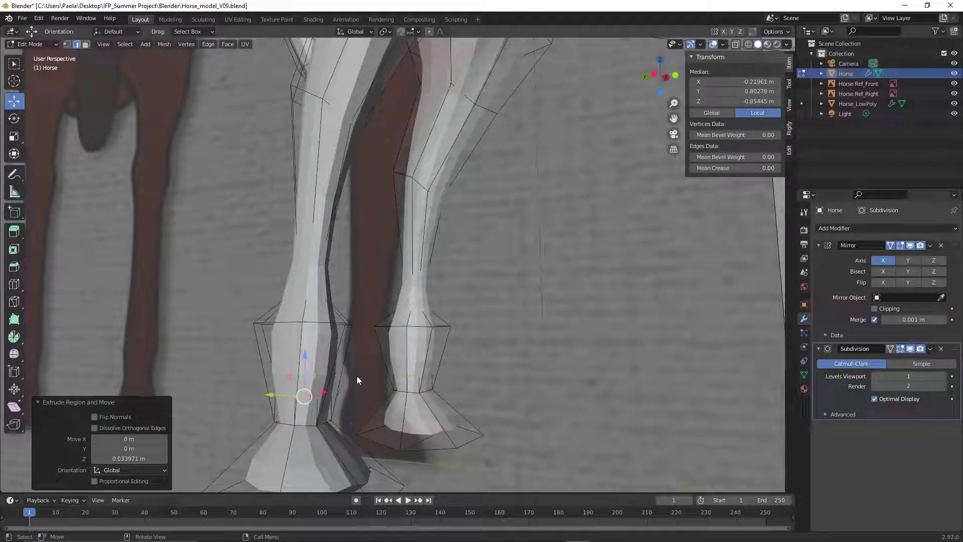
pyautogui.press('s')
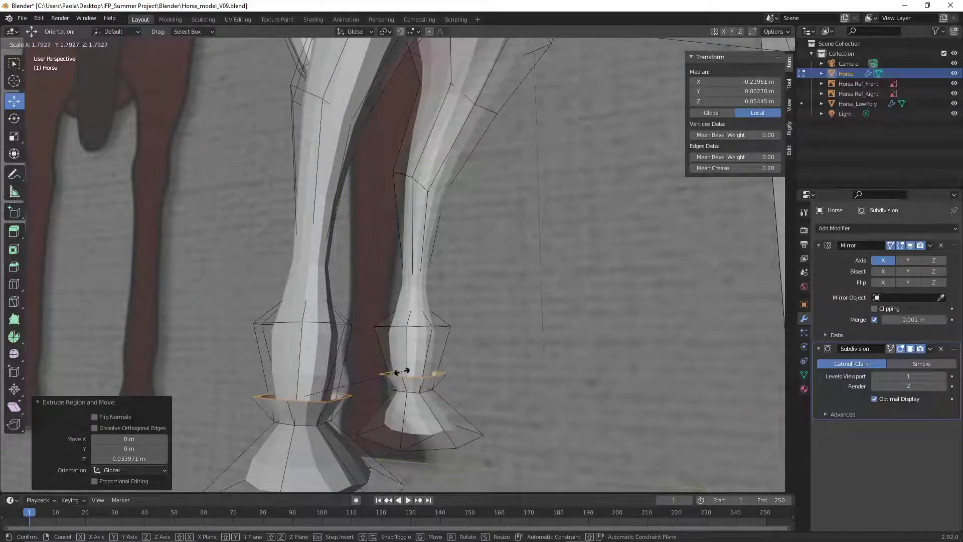
pyautogui.click(401, 371)
pyautogui.hotkey('ctrl', 'z')
pyautogui.hotkey('ctrl', 'z')
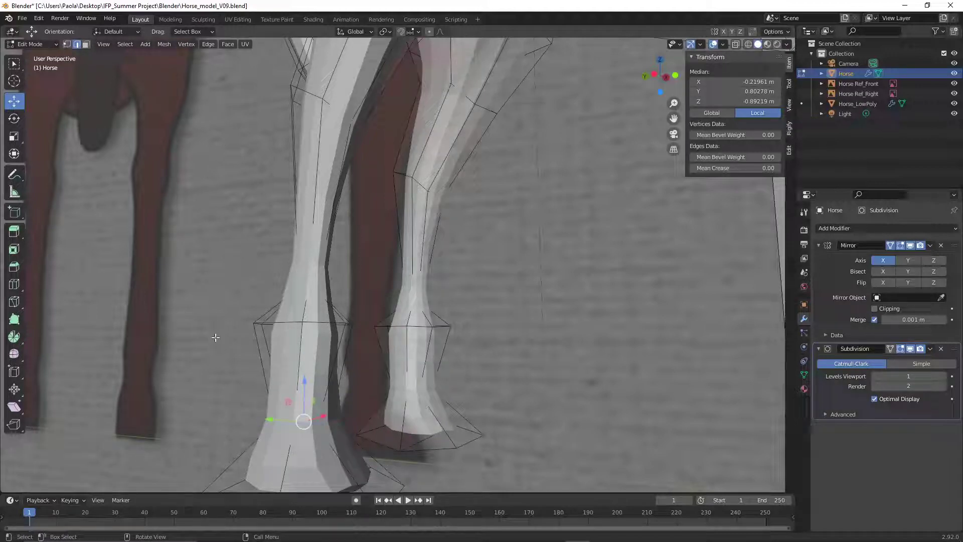
pyautogui.click(747, 44)
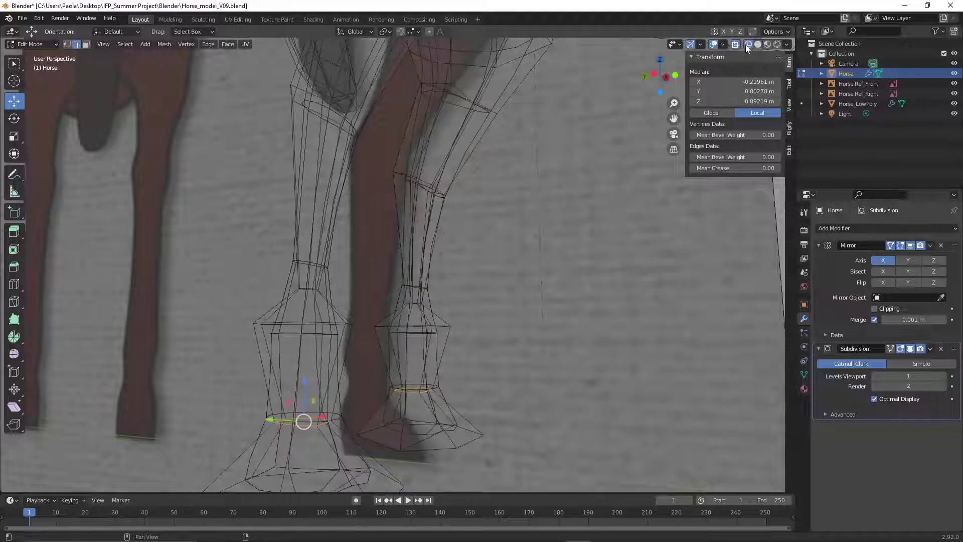
pyautogui.moveTo(507, 407); pyautogui.dragTo(528, 403, button='middle')
pyautogui.click(553, 407)
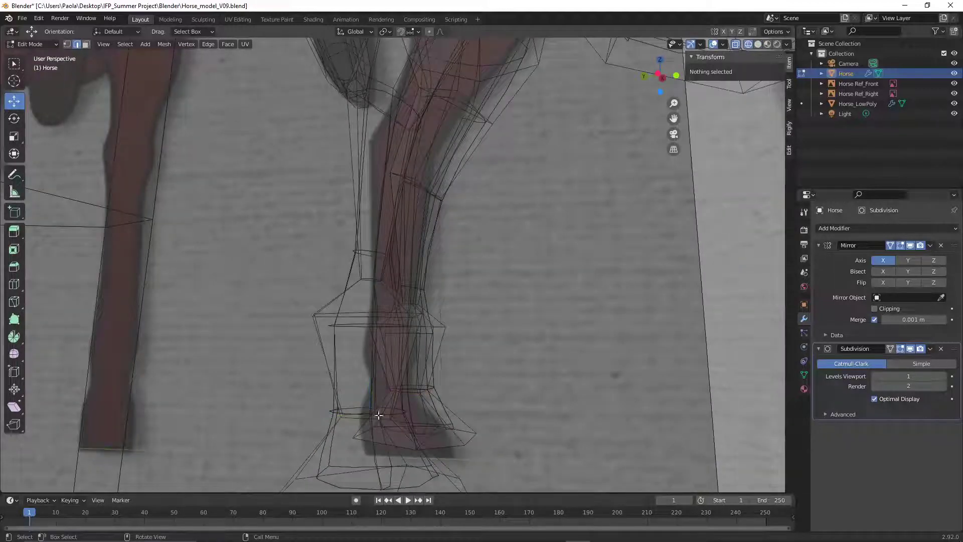
pyautogui.rightClick(359, 395)
pyautogui.press('Escape')
pyautogui.scroll(-2, 403, 372)
pyautogui.scroll(1, 351, 355)
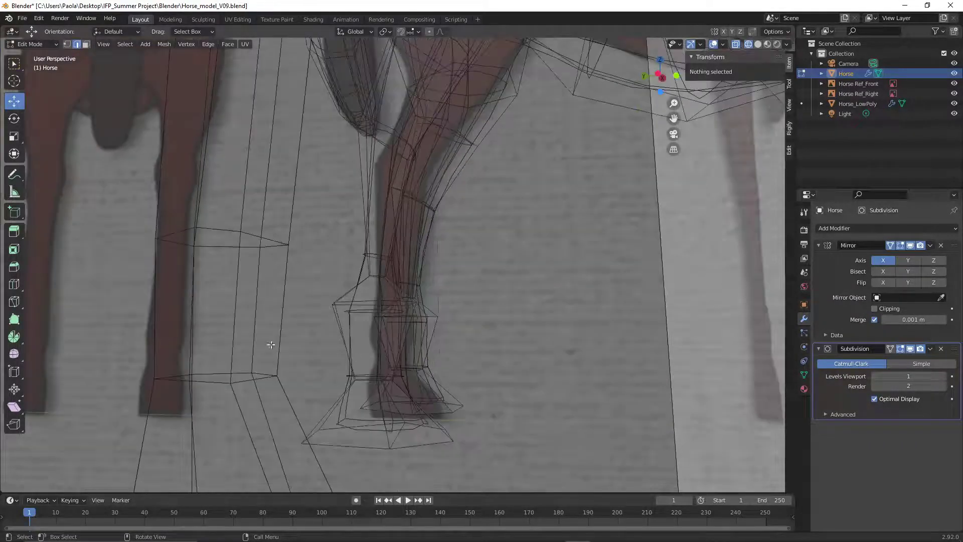
pyautogui.scroll(4, 387, 361)
pyautogui.click(758, 44)
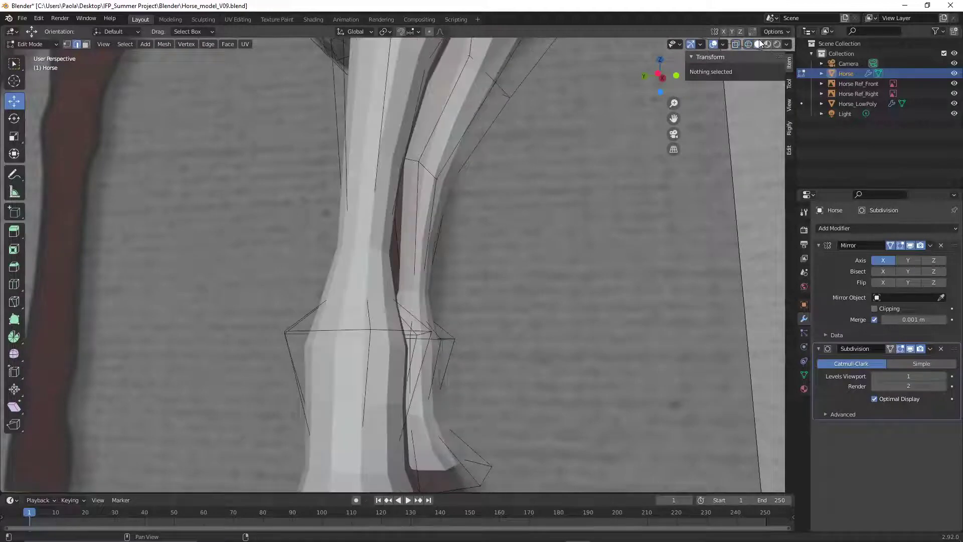
# Add a single loop cut between the hind fetlock and the hoof, with a slide factor of about -0.485
pyautogui.scroll(-2, 512, 327)
pyautogui.moveTo(511, 326); pyautogui.dragTo(351, 321, button='middle')
pyautogui.rightClick(296, 287)
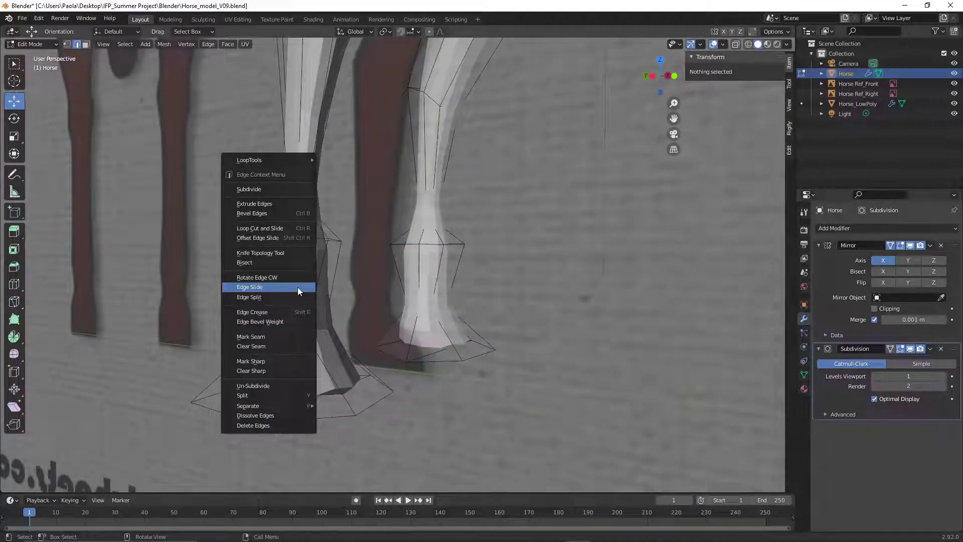
pyautogui.click(283, 228)
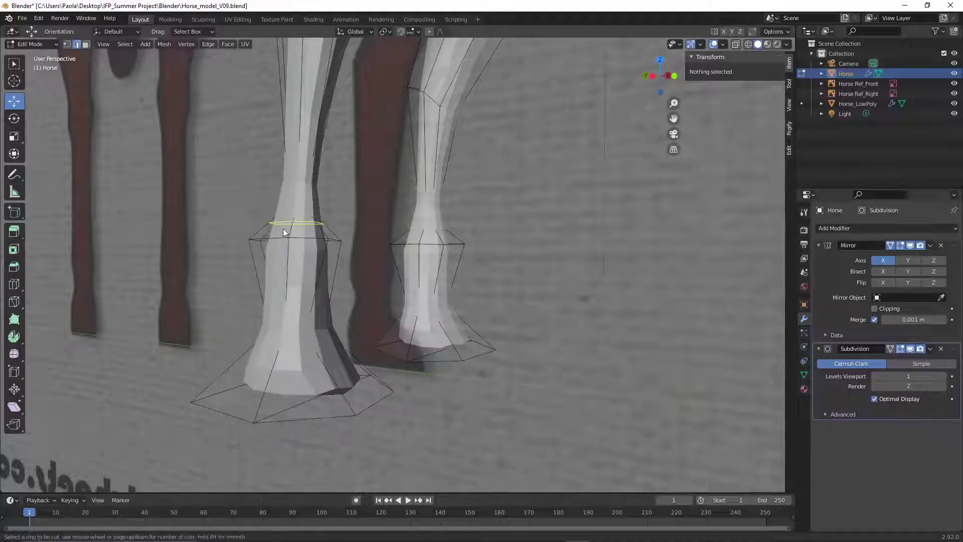
pyautogui.click(313, 268)
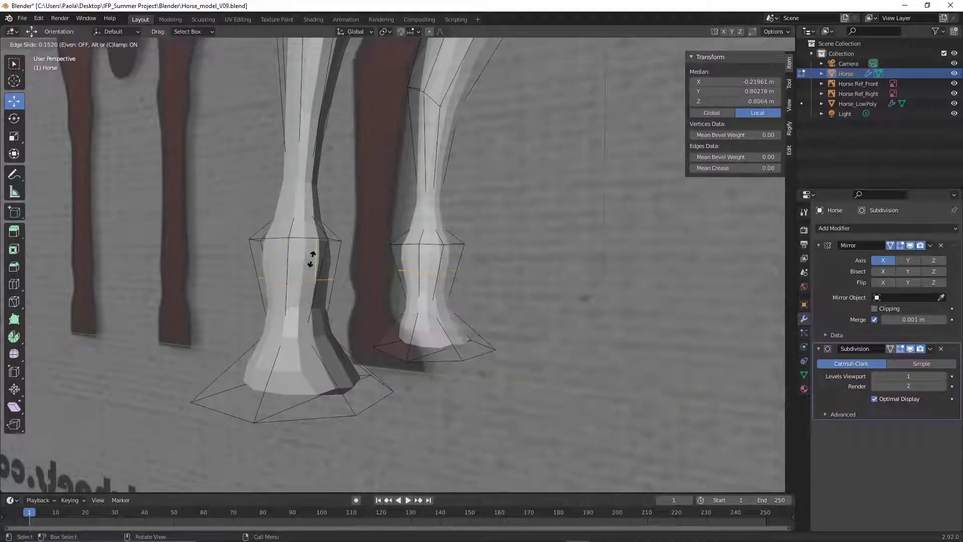
pyautogui.click(315, 294)
# Narrow the hind pastern by scaling the new edge loop uniformly to about 0.711
pyautogui.press('KP_Decimal')
pyautogui.scroll(-3, 497, 305)
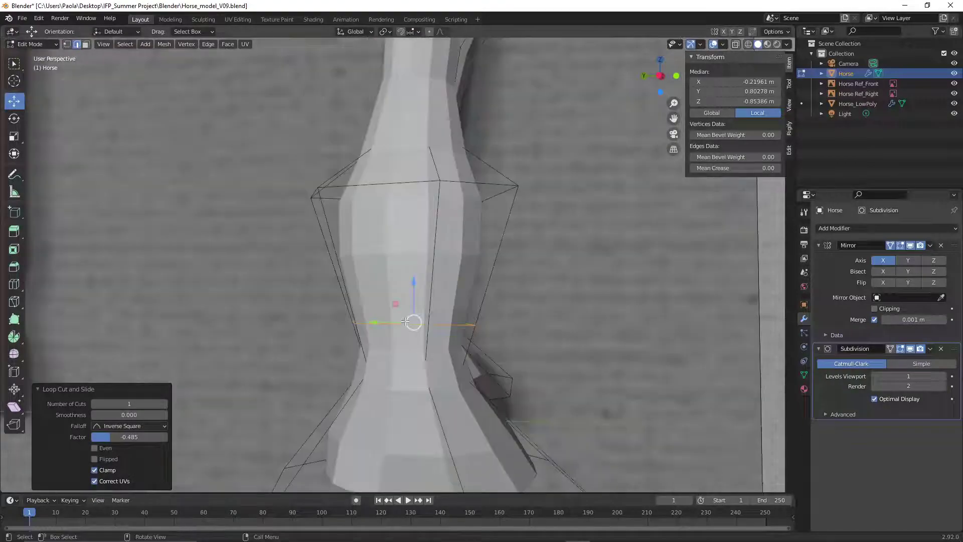
pyautogui.scroll(-2, 571, 296)
pyautogui.scroll(5, 572, 296)
pyautogui.scroll(-5, 572, 296)
pyautogui.moveTo(572, 296); pyautogui.dragTo(509, 282, button='middle')
pyautogui.scroll(-4, 505, 307)
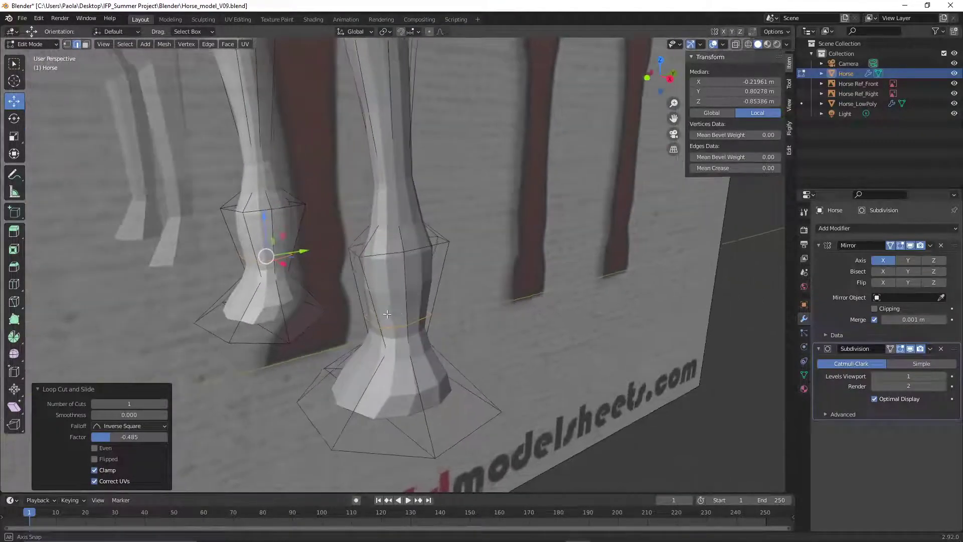
pyautogui.press('s')
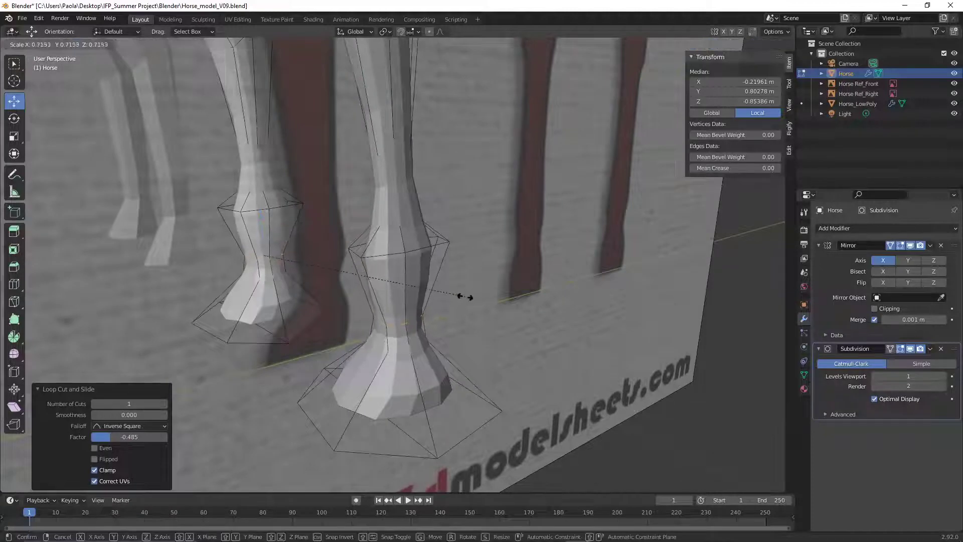
pyautogui.click(458, 297)
pyautogui.moveTo(464, 298); pyautogui.dragTo(488, 215, button='middle')
pyautogui.scroll(3, 486, 286)
pyautogui.scroll(2, 524, 325)
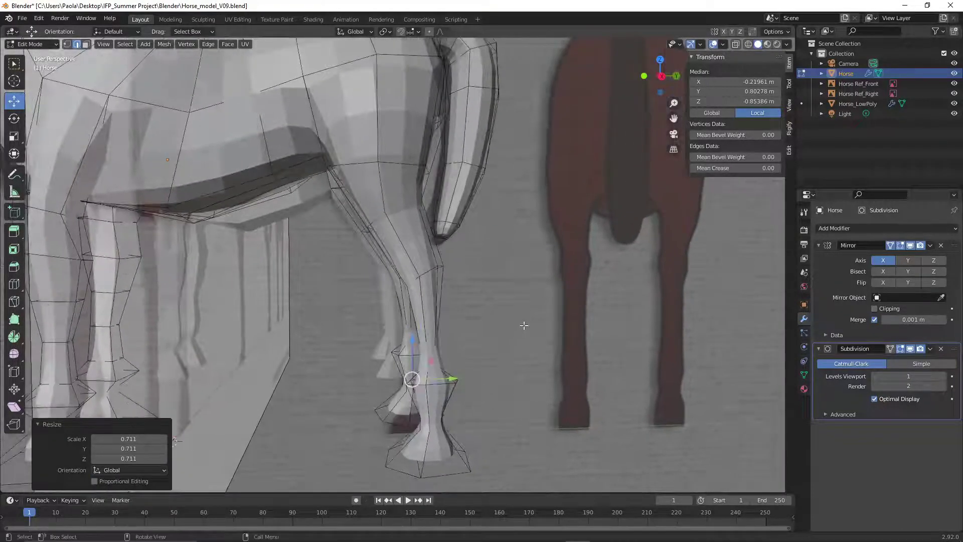
# Add a single loop cut just below the hind hock with a slide factor of 0.738, scale it uniformly to about 0.79, and deselect it
pyautogui.click(523, 310)
pyautogui.moveTo(523, 311); pyautogui.dragTo(500, 314, button='middle')
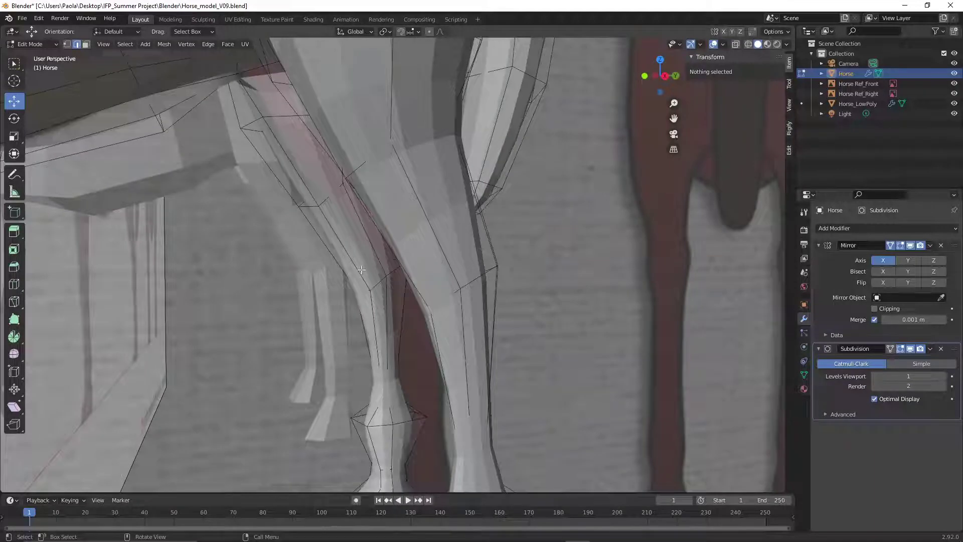
pyautogui.rightClick(484, 303)
pyautogui.click(485, 303)
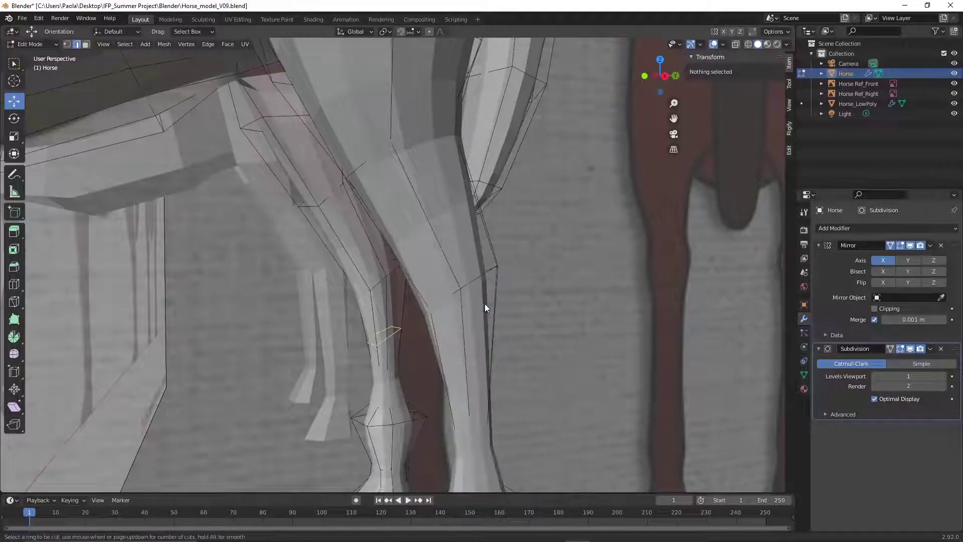
pyautogui.click(426, 326)
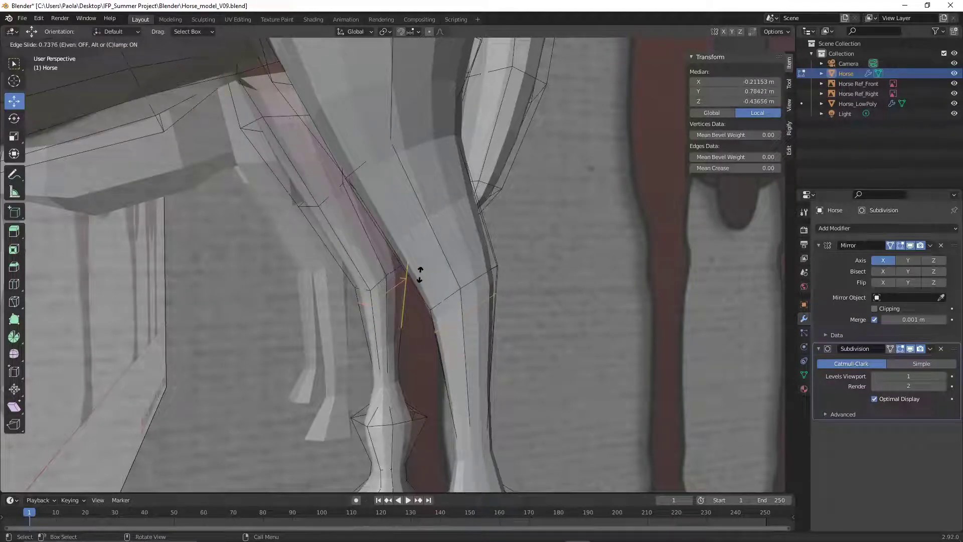
pyautogui.click(420, 274)
pyautogui.press('s')
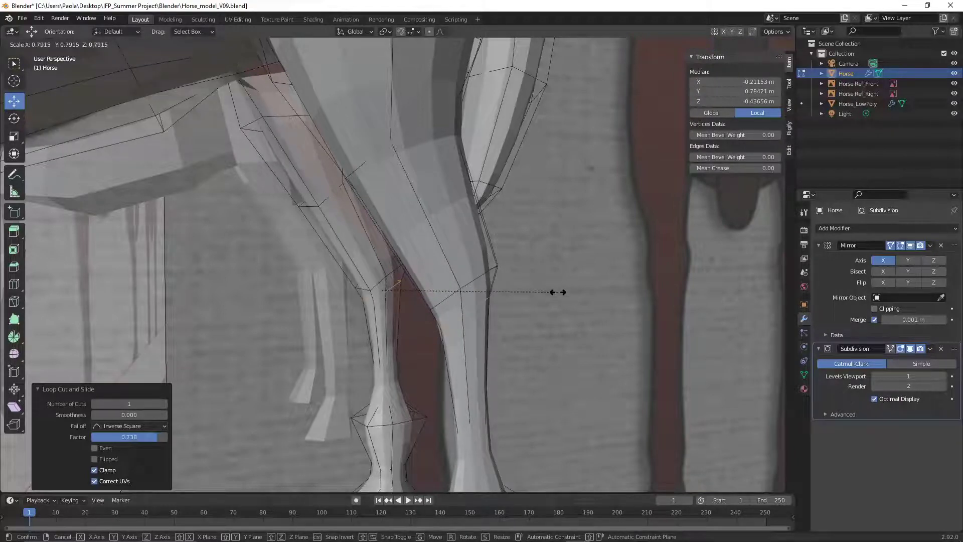
pyautogui.click(558, 293)
pyautogui.hotkey('alt', 'a')
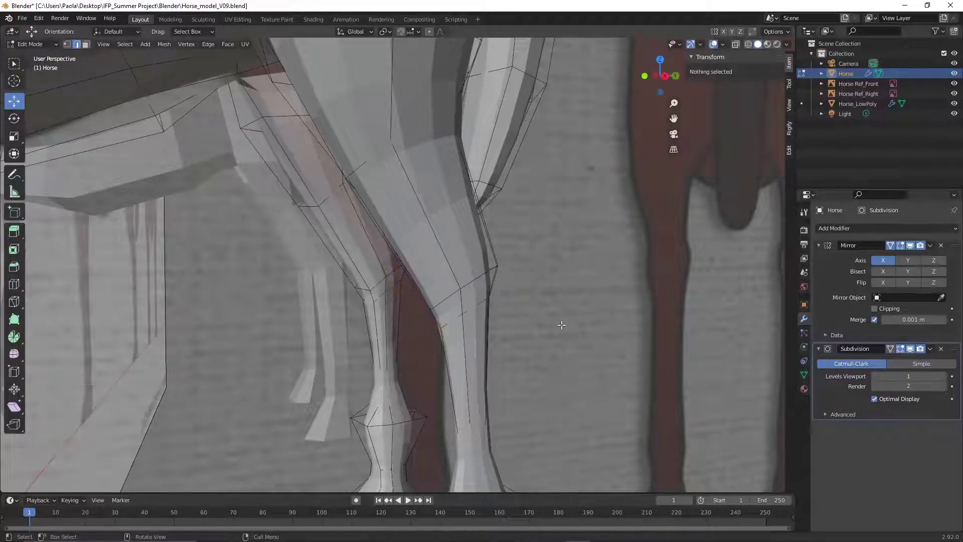
# Add a single loop cut just above the hind hock with a slide factor of -0.465 and scale it uniformly to 0.616
pyautogui.moveTo(574, 312)
pyautogui.mouseDown(button='middle')
pyautogui.moveTo(534, 318)
pyautogui.moveTo(578, 314)
pyautogui.mouseUp(button='middle')
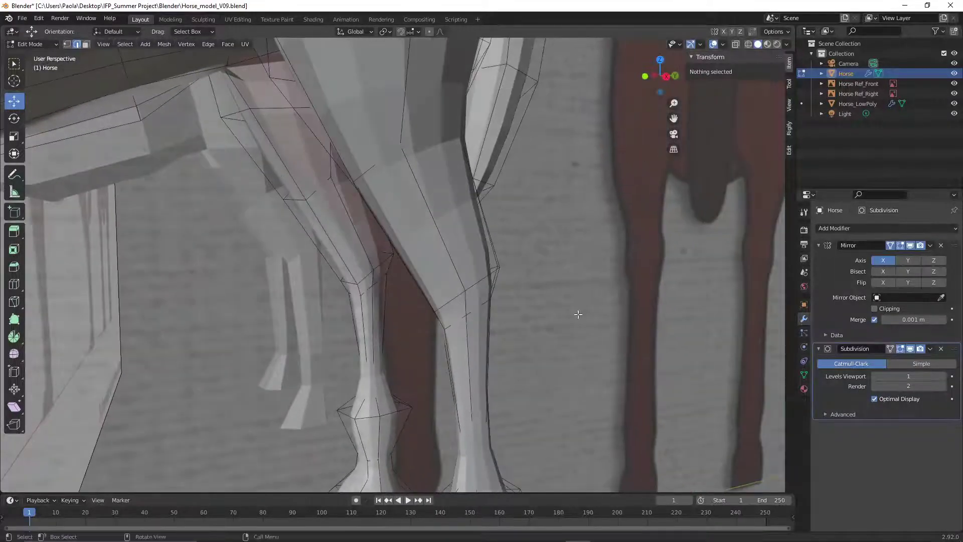
pyautogui.rightClick(464, 214)
pyautogui.click(463, 217)
pyautogui.click(464, 214)
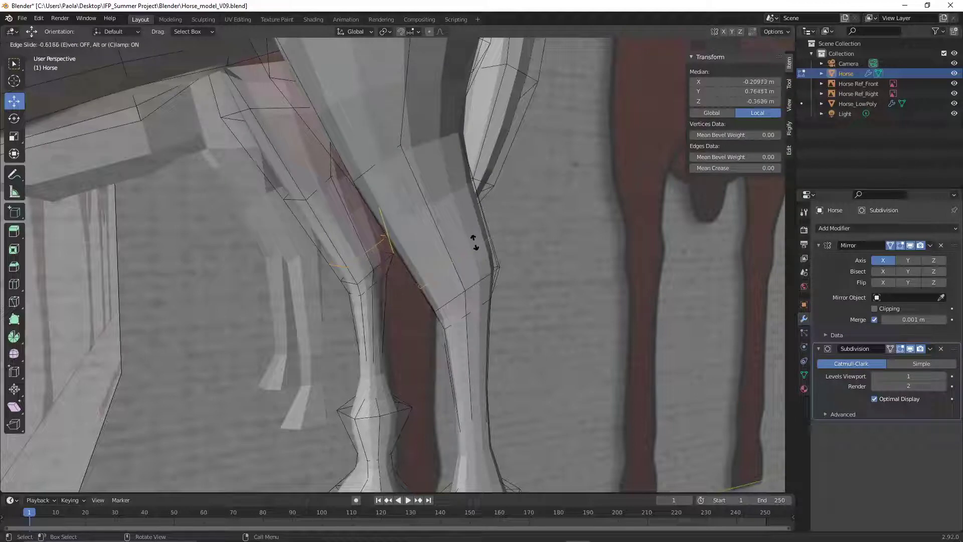
pyautogui.click(473, 234)
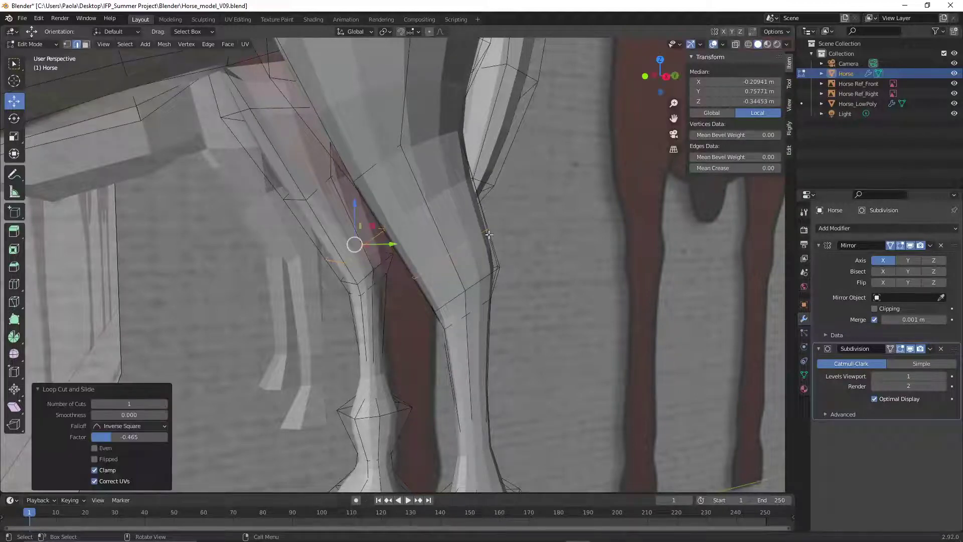
pyautogui.press('s')
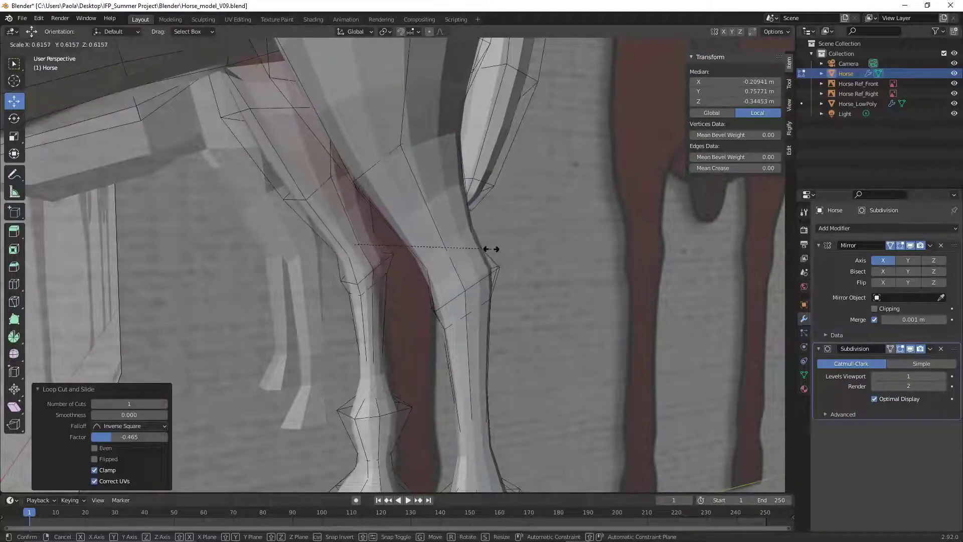
pyautogui.click(491, 249)
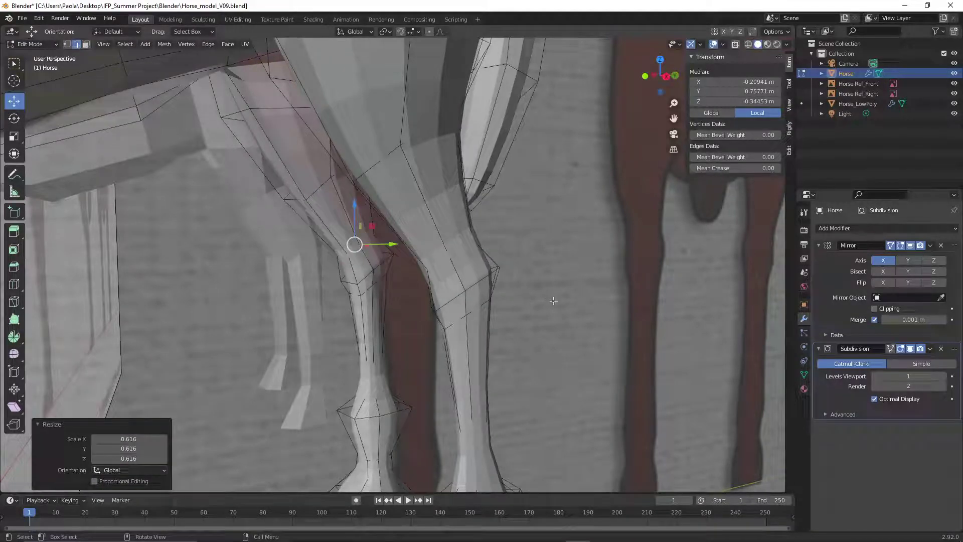
# Move the edge at the back of the hind hock about 0.014 m along Y and deselect it
pyautogui.moveTo(336, 203); pyautogui.dragTo(531, 294, button='middle')
pyautogui.click(358, 309)
pyautogui.moveTo(512, 236); pyautogui.dragTo(572, 296)
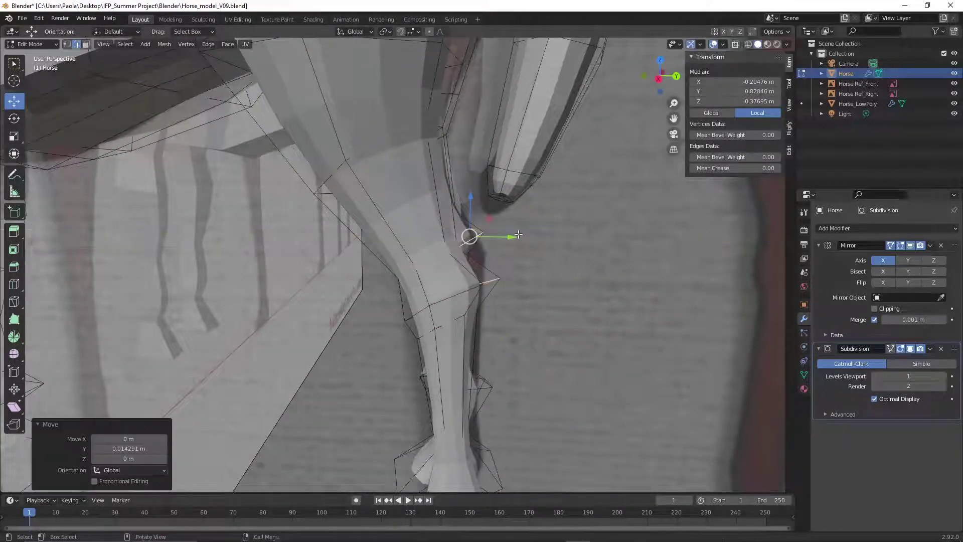
pyautogui.moveTo(571, 296); pyautogui.dragTo(518, 255, button='middle')
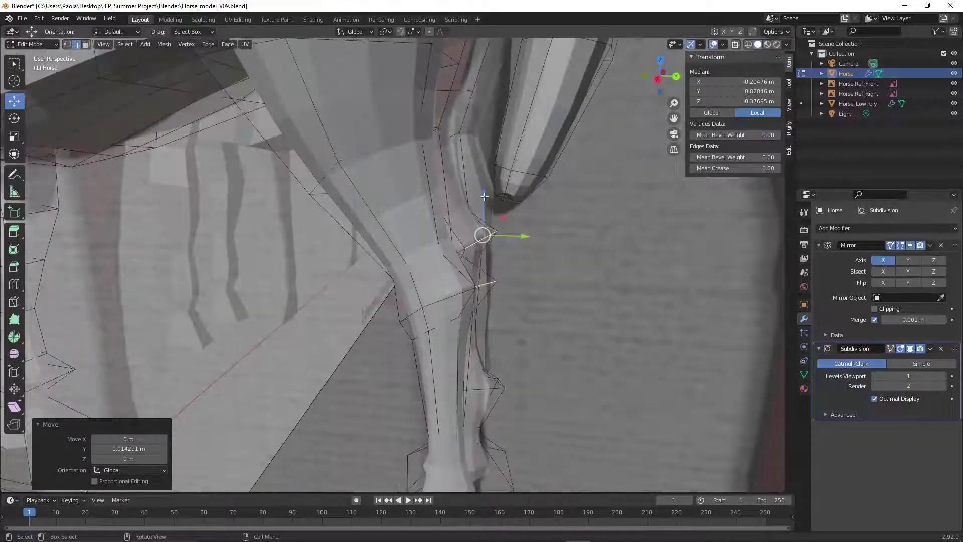
pyautogui.click(577, 275)
# Turn on the Subdivision modifier's on-cage display so the edit mesh follows the smoothed horse
pyautogui.scroll(-6, 572, 273)
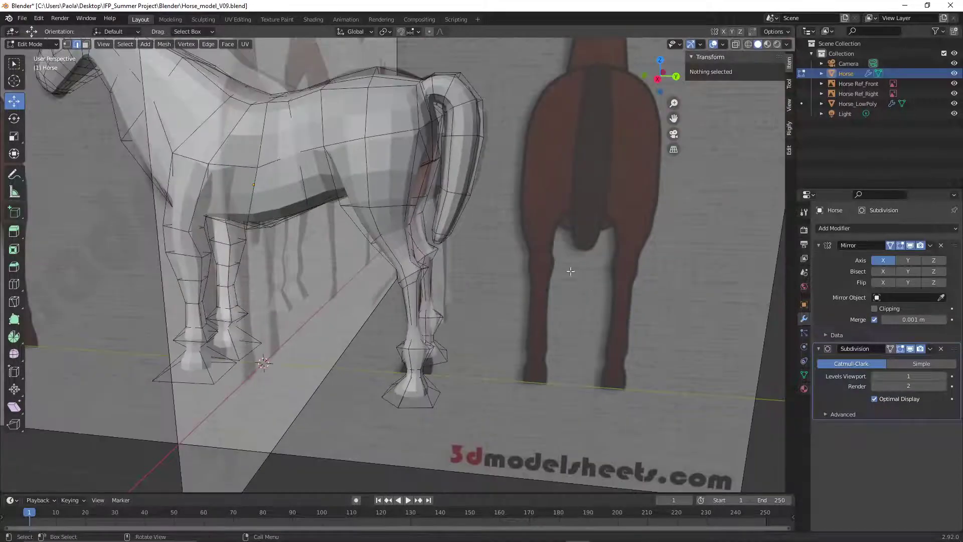
pyautogui.scroll(-5, 614, 210)
pyautogui.moveTo(614, 211); pyautogui.dragTo(650, 319, button='middle')
pyautogui.click(890, 348)
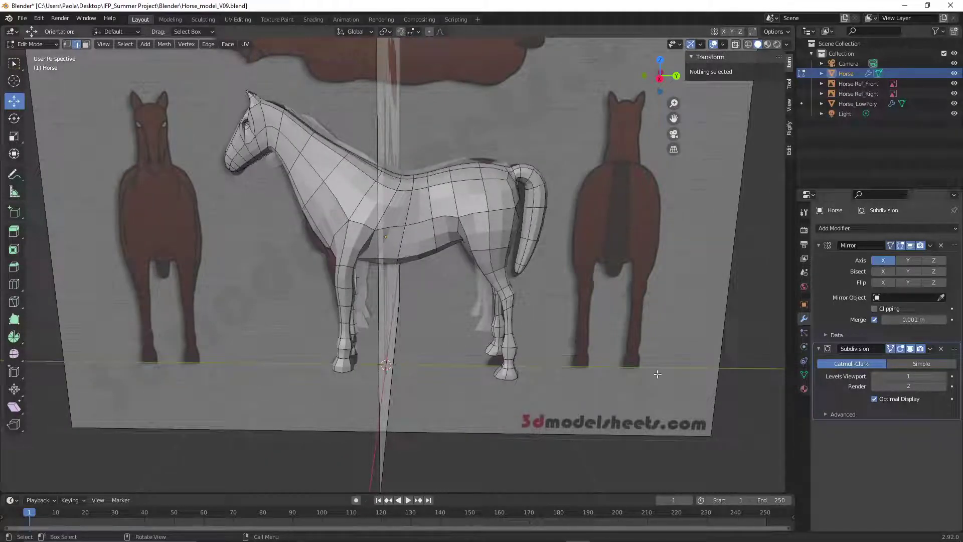
# Lower the face under the horse's jaw about 0.034 m along Z and scale it uniformly to 0.568
pyautogui.moveTo(417, 348); pyautogui.dragTo(117, 202, button='middle')
pyautogui.scroll(5, 513, 302)
pyautogui.moveTo(192, 238); pyautogui.dragTo(482, 174, button='middle')
pyautogui.click(500, 128)
pyautogui.moveTo(460, 189); pyautogui.dragTo(449, 216)
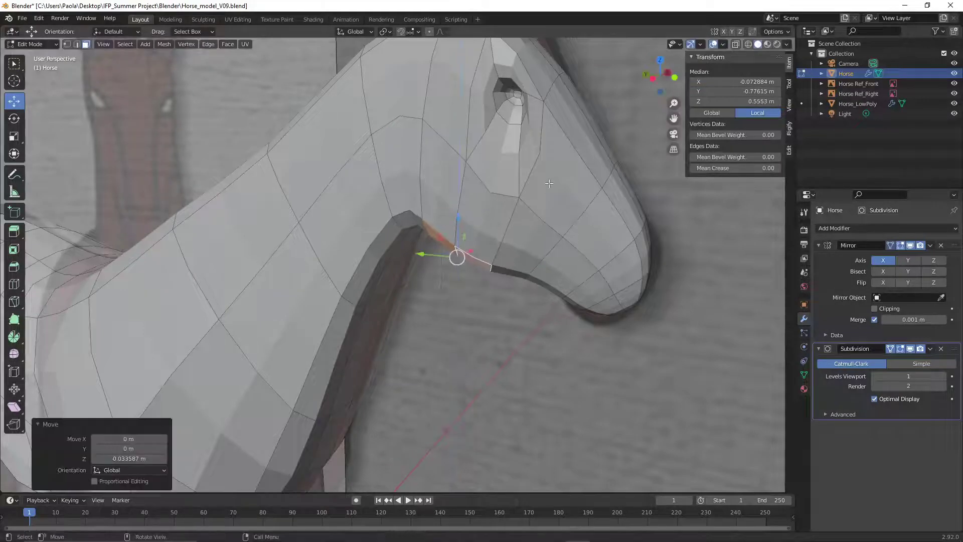
pyautogui.press('s')
pyautogui.click(508, 215)
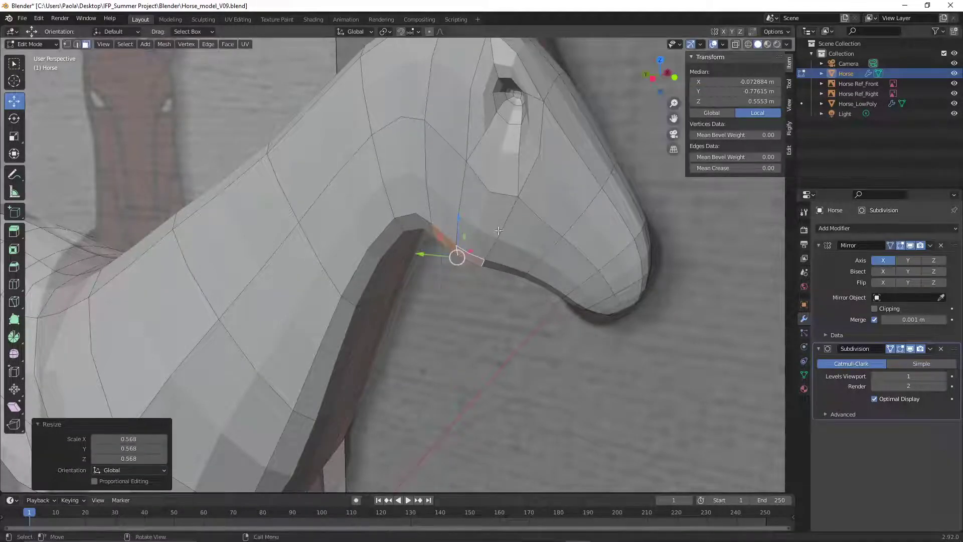
# Move the jaw face about 0.015 m along Y toward the neck, lower it slightly along Z, and deselect it
pyautogui.moveTo(427, 259); pyautogui.dragTo(449, 227)
pyautogui.moveTo(514, 265); pyautogui.dragTo(529, 256, button='middle')
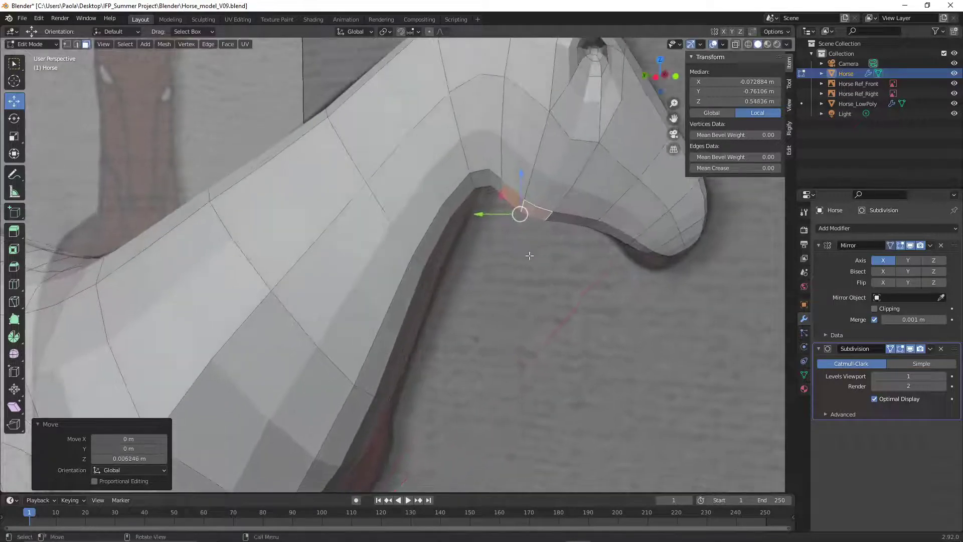
pyautogui.click(621, 276)
# Select the faces on the underside of the muzzle, lower them along Z, and shift them slightly back along Y
pyautogui.moveTo(622, 276); pyautogui.dragTo(468, 182, button='middle')
pyautogui.scroll(3, 510, 231)
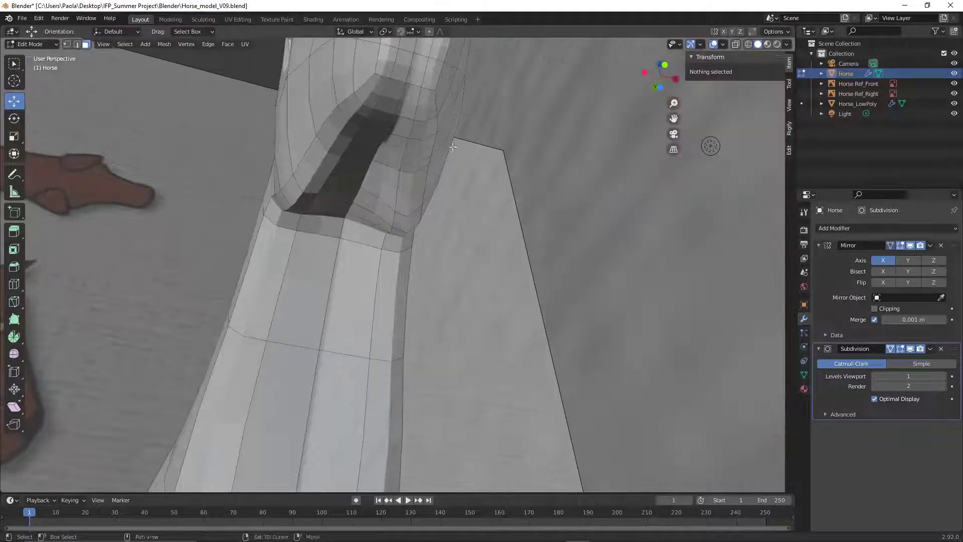
pyautogui.keyDown('shift'); pyautogui.moveTo(510, 231); pyautogui.dragTo(537, 307, button='middle'); pyautogui.keyUp('shift')
pyautogui.keyDown('shift'); pyautogui.click(418, 205); pyautogui.keyUp('shift')
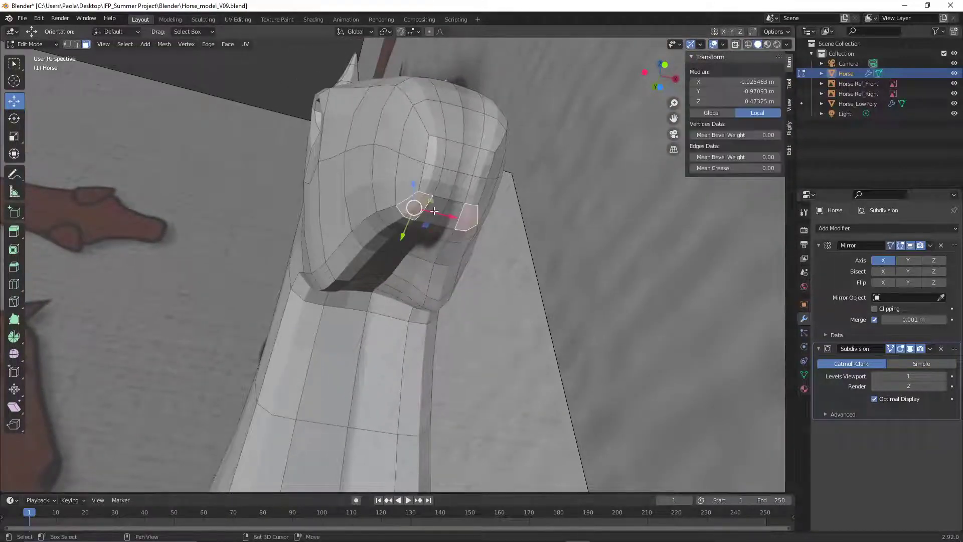
pyautogui.keyDown('shift'); pyautogui.click(434, 211); pyautogui.keyUp('shift')
pyautogui.scroll(-2, 528, 238)
pyautogui.moveTo(528, 237)
pyautogui.mouseDown(button='middle')
pyautogui.moveTo(571, 252)
pyautogui.moveTo(612, 305)
pyautogui.moveTo(531, 256)
pyautogui.mouseUp(button='middle')
pyautogui.scroll(1, 612, 305)
pyautogui.scroll(-1, 531, 256)
pyautogui.scroll(1, 530, 256)
pyautogui.moveTo(576, 298); pyautogui.dragTo(588, 311, button='middle')
pyautogui.moveTo(534, 331); pyautogui.dragTo(534, 343)
pyautogui.moveTo(499, 388); pyautogui.dragTo(492, 388)
pyautogui.moveTo(566, 397); pyautogui.dragTo(512, 352, button='middle')
pyautogui.hotkey('alt', 'a')
# Select the faces around the tip of the muzzle, lower them about 0.0046 m along Z, and shift them slightly forward along Y
pyautogui.click(447, 298)
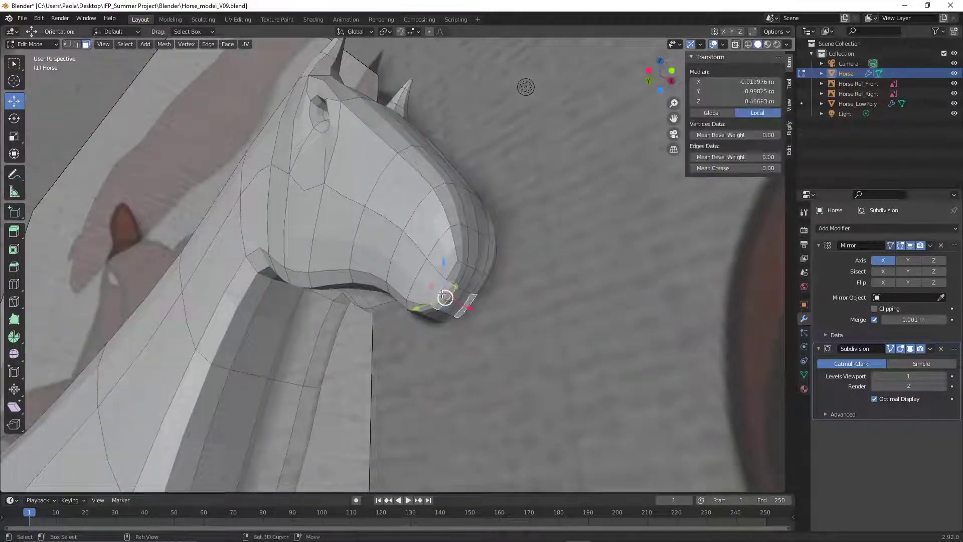
pyautogui.keyDown('shift'); pyautogui.click(462, 277); pyautogui.keyUp('shift')
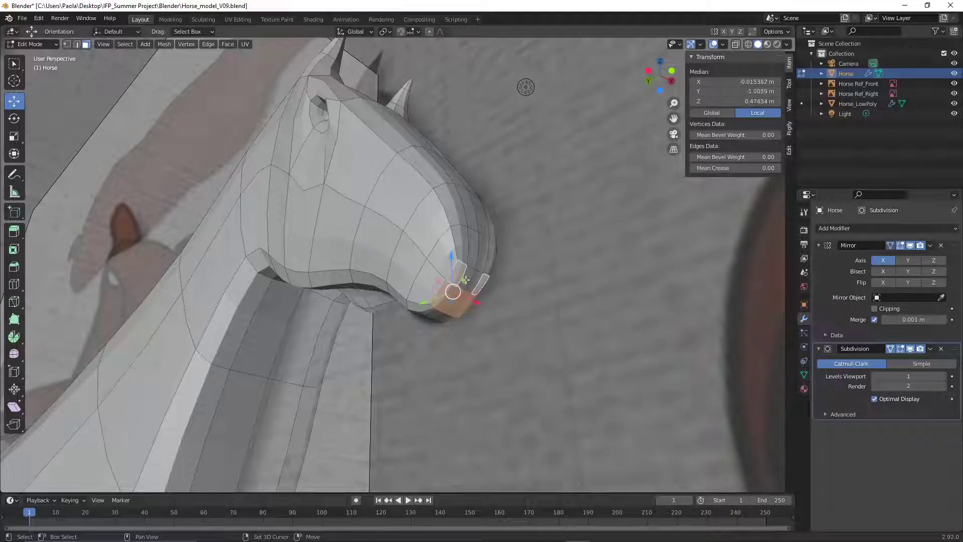
pyautogui.keyDown('shift'); pyautogui.click(474, 279); pyautogui.keyUp('shift')
pyautogui.moveTo(478, 277); pyautogui.dragTo(552, 358, button='middle')
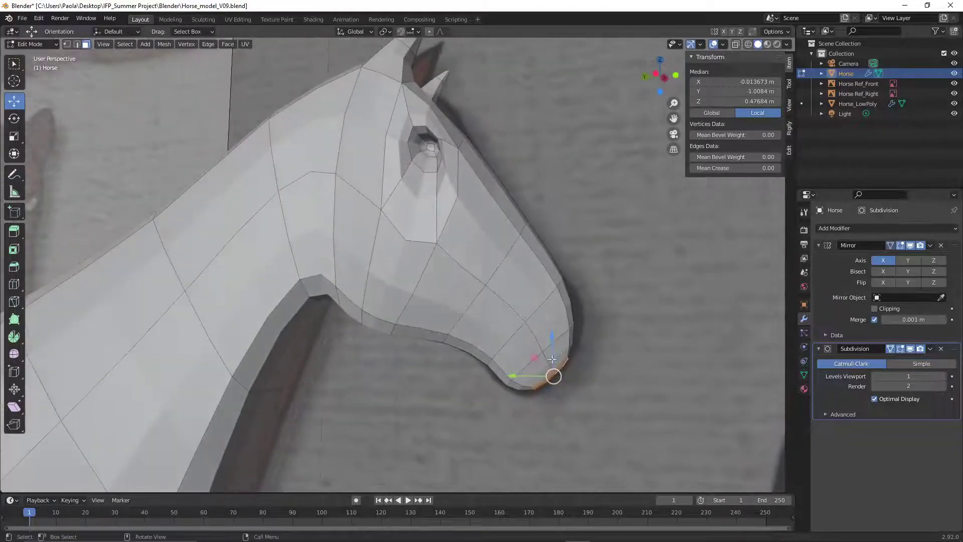
pyautogui.moveTo(552, 337); pyautogui.dragTo(552, 343)
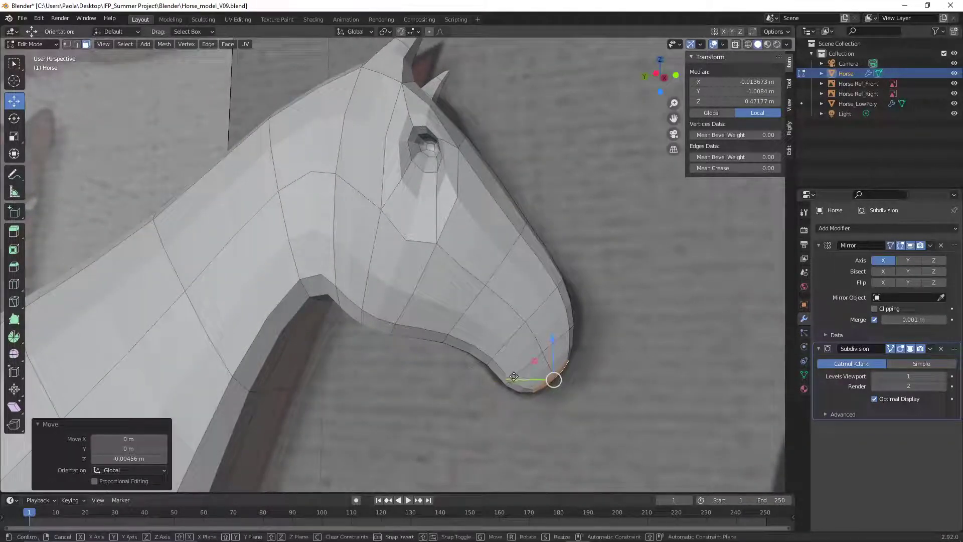
pyautogui.moveTo(509, 378); pyautogui.dragTo(518, 375)
pyautogui.click(630, 327)
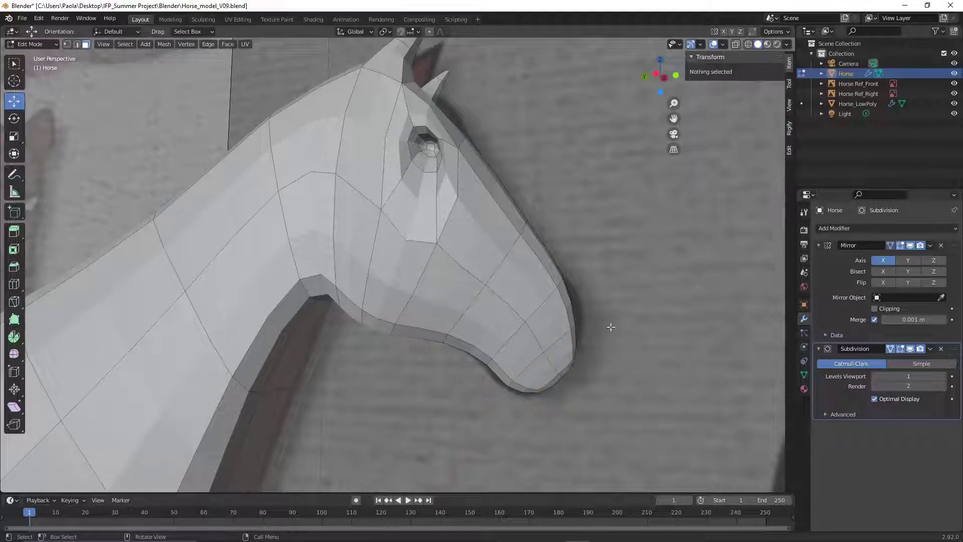
# Raise the face on top of the nose about 0.0097 m along Z and move it slightly forward along Y
pyautogui.moveTo(608, 326); pyautogui.dragTo(572, 333, button='middle')
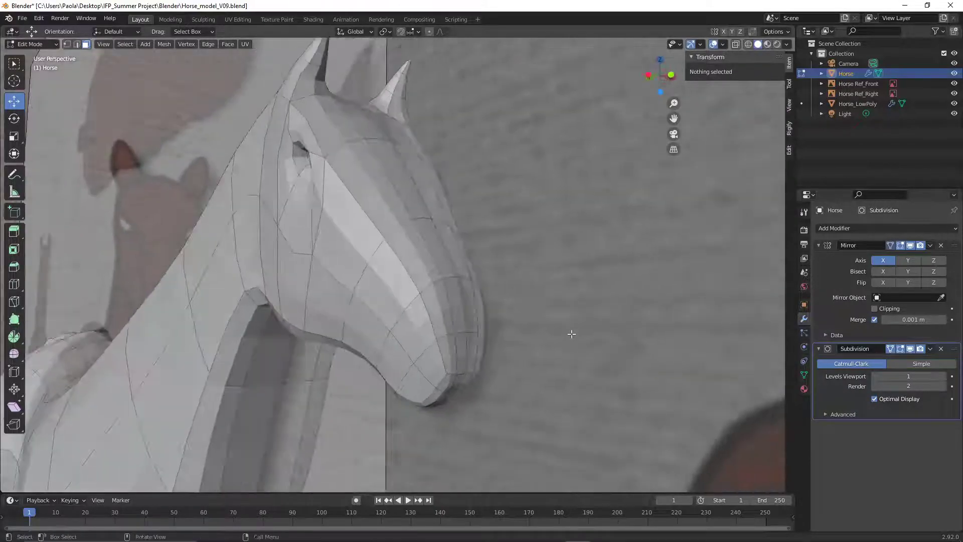
pyautogui.click(455, 302)
pyautogui.moveTo(441, 308); pyautogui.dragTo(589, 286, button='middle')
pyautogui.moveTo(582, 280); pyautogui.dragTo(585, 273)
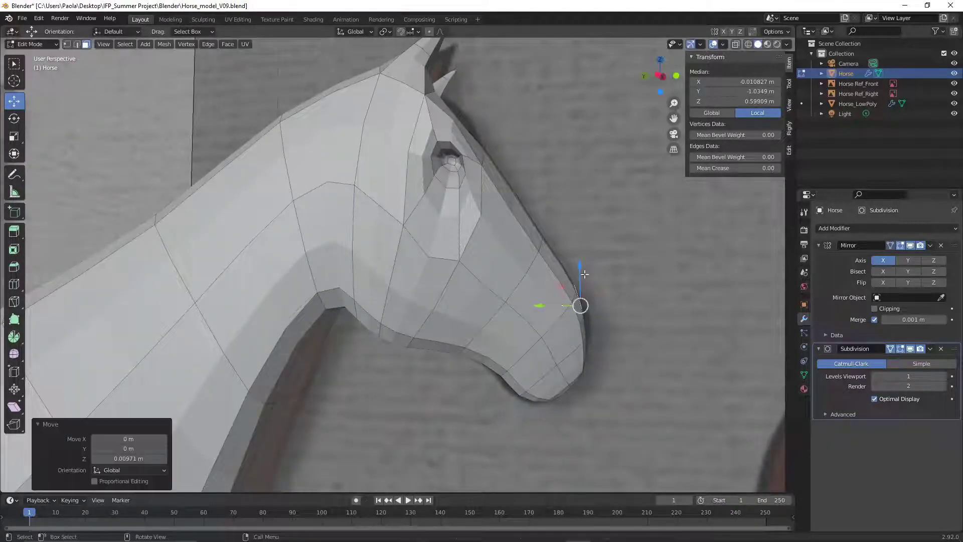
pyautogui.moveTo(547, 306); pyautogui.dragTo(557, 306)
pyautogui.moveTo(592, 269); pyautogui.dragTo(620, 311)
pyautogui.click(645, 289)
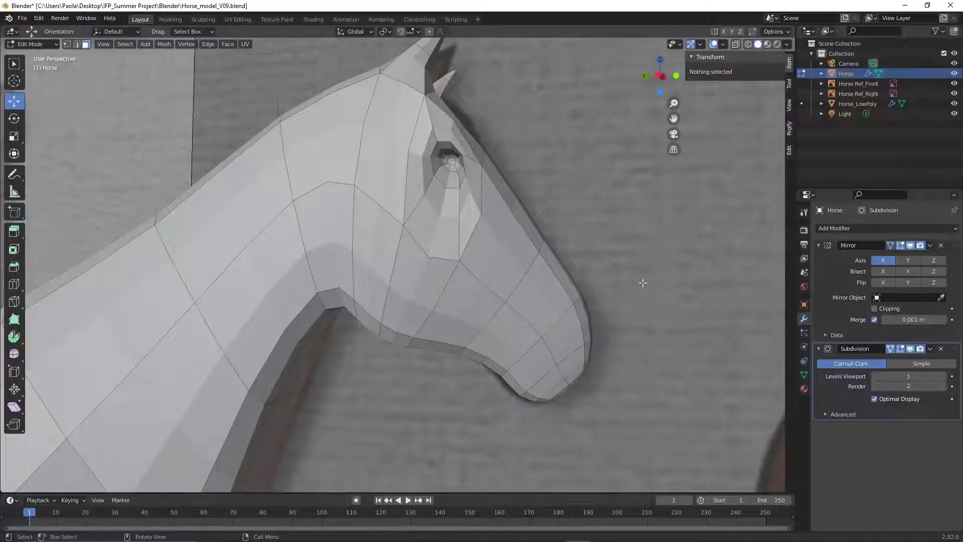
# Widen the horse's cheek by moving the face below the eye about 0.021 m outward along X
pyautogui.scroll(5, 638, 276)
pyautogui.scroll(-4, 639, 244)
pyautogui.moveTo(639, 237); pyautogui.dragTo(449, 258, button='middle')
pyautogui.click(364, 304)
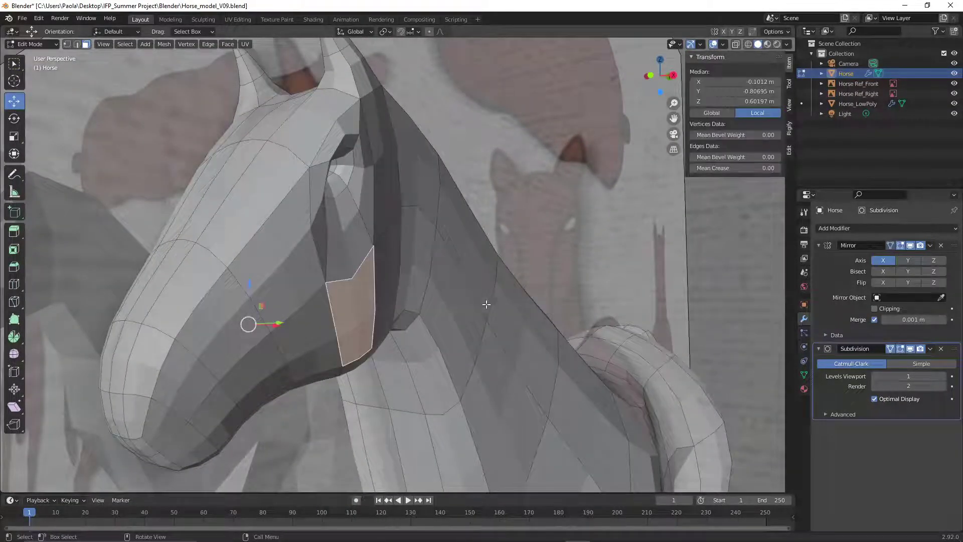
pyautogui.moveTo(364, 304)
pyautogui.mouseDown(button='middle')
pyautogui.moveTo(360, 283)
pyautogui.moveTo(374, 317)
pyautogui.mouseUp(button='middle')
pyautogui.click(360, 284)
pyautogui.moveTo(346, 325); pyautogui.dragTo(324, 325)
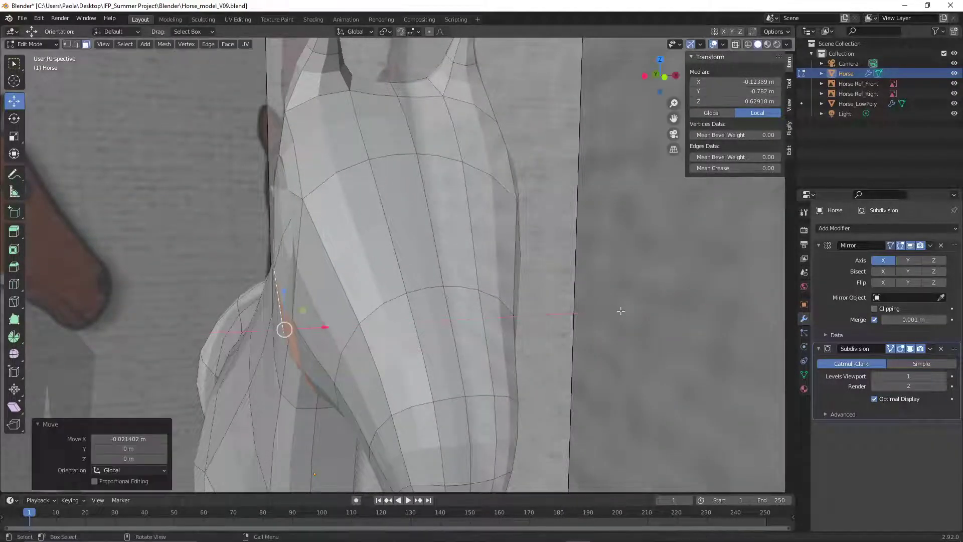
# Try moving the two faces along the side of the head inward along X, then undo the move
pyautogui.click(329, 291)
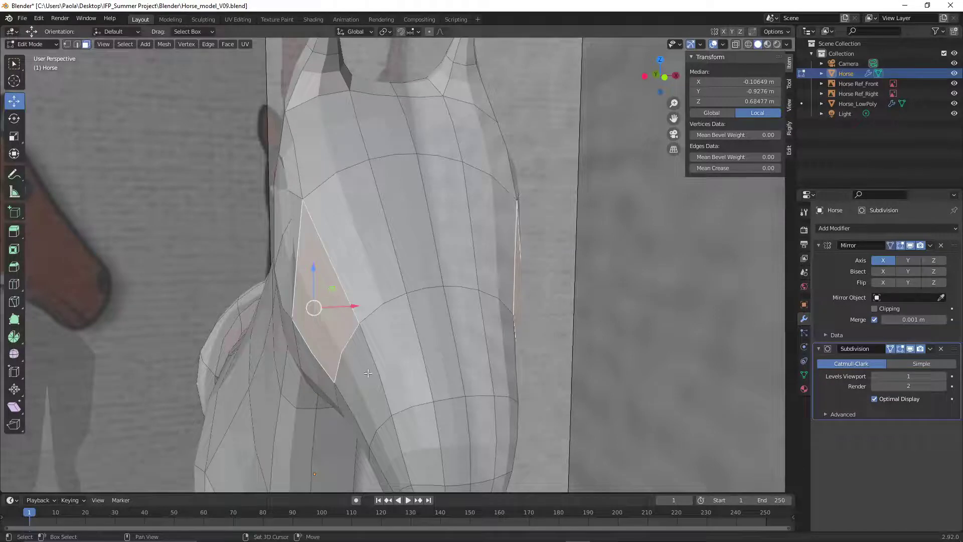
pyautogui.keyDown('shift'); pyautogui.click(368, 373); pyautogui.keyUp('shift')
pyautogui.scroll(-3, 373, 369)
pyautogui.scroll(3, 400, 376)
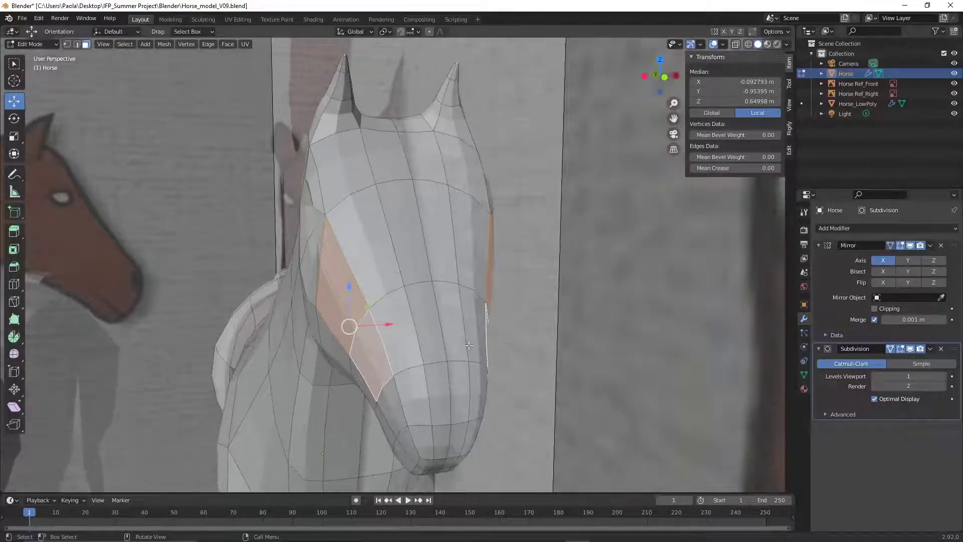
pyautogui.moveTo(381, 326); pyautogui.dragTo(393, 321)
pyautogui.click(577, 332)
pyautogui.moveTo(577, 331); pyautogui.dragTo(550, 327, button='middle')
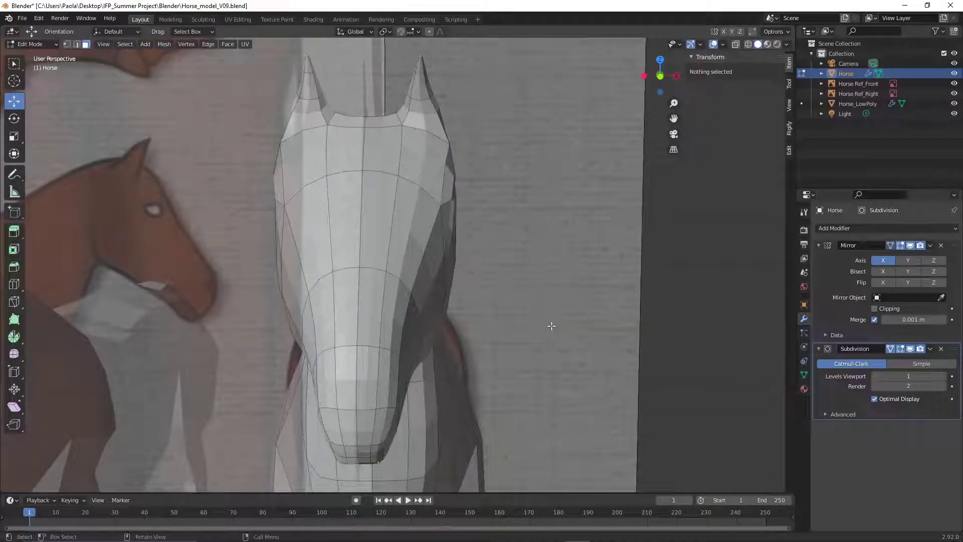
pyautogui.hotkey('ctrl', 'z')
pyautogui.click(586, 330)
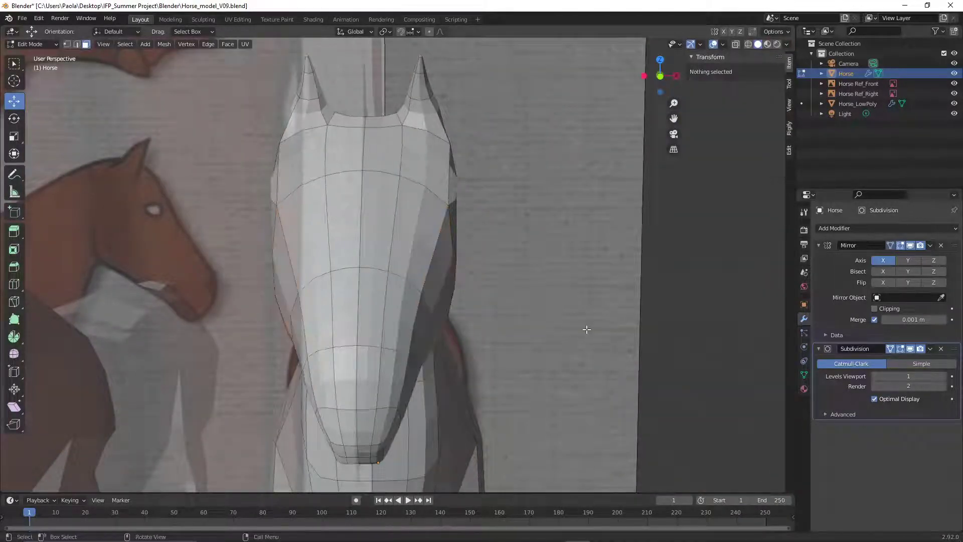
# Select the side face of the lower muzzle and move it slightly outward along X
pyautogui.moveTo(550, 339); pyautogui.dragTo(488, 362, button='middle')
pyautogui.click(357, 373)
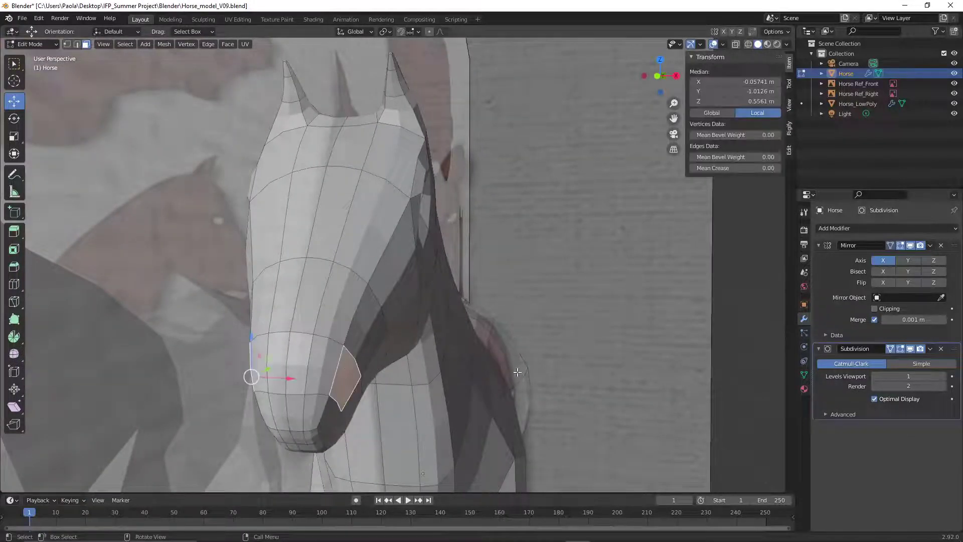
pyautogui.moveTo(357, 372); pyautogui.dragTo(499, 380, button='middle')
pyautogui.moveTo(359, 390); pyautogui.dragTo(354, 390)
# Select the side face of the lower muzzle, move it along X, and clear the selection
pyautogui.moveTo(335, 431); pyautogui.dragTo(378, 398, button='middle')
pyautogui.click(377, 397)
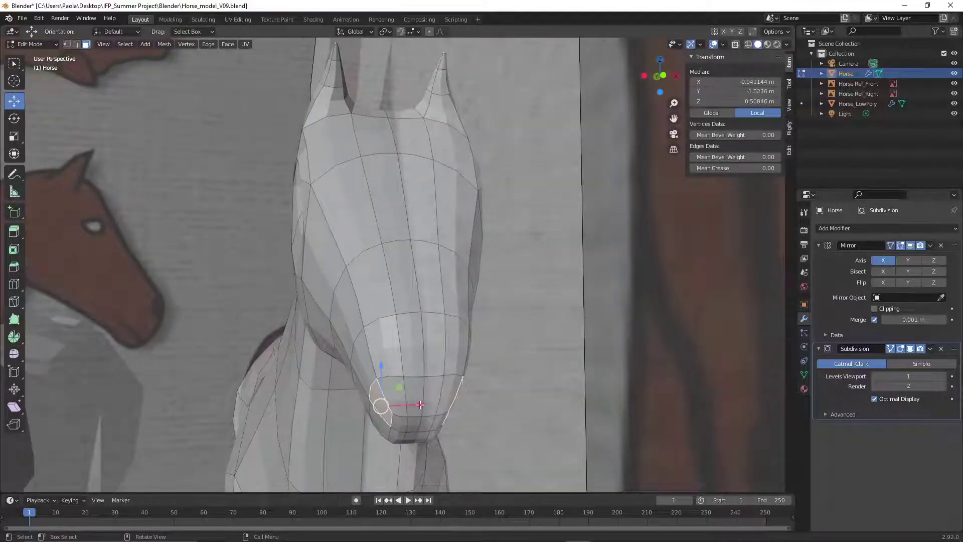
pyautogui.moveTo(420, 404); pyautogui.dragTo(504, 403)
pyautogui.hotkey('alt', 'a')
# Hide the Horse Ref_Front and Horse Ref_Right reference images
pyautogui.moveTo(572, 392); pyautogui.dragTo(649, 123, button='middle')
pyautogui.scroll(-4, 459, 369)
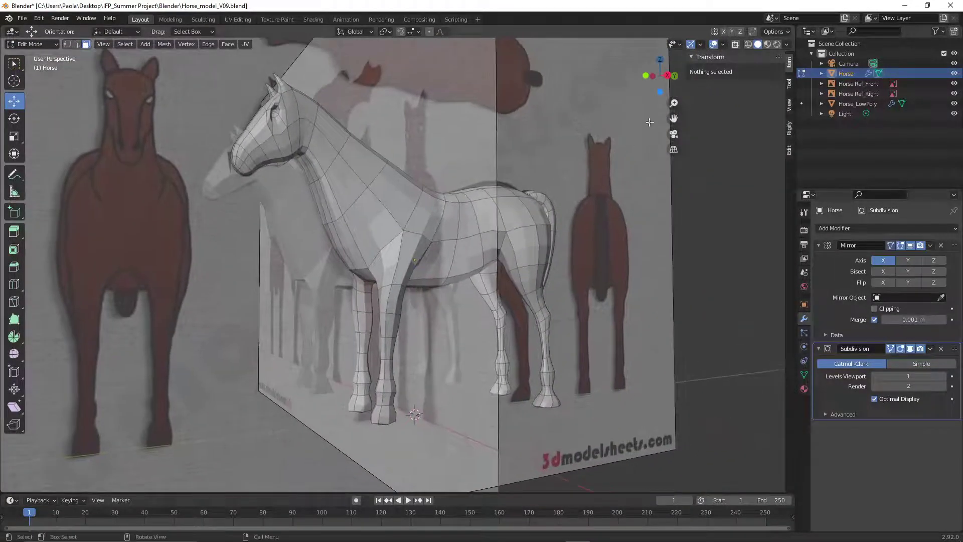
pyautogui.click(954, 83)
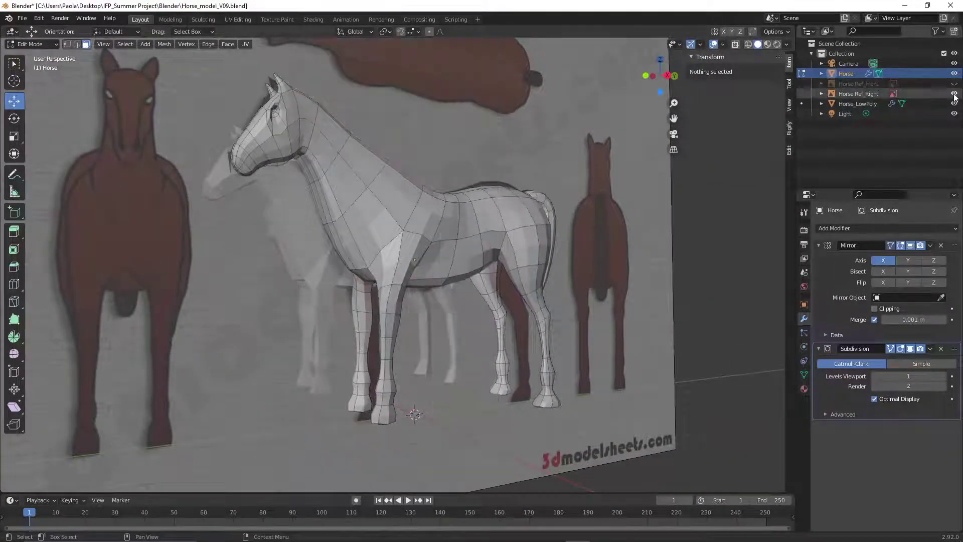
pyautogui.click(954, 94)
pyautogui.moveTo(539, 239); pyautogui.dragTo(428, 253, button='middle')
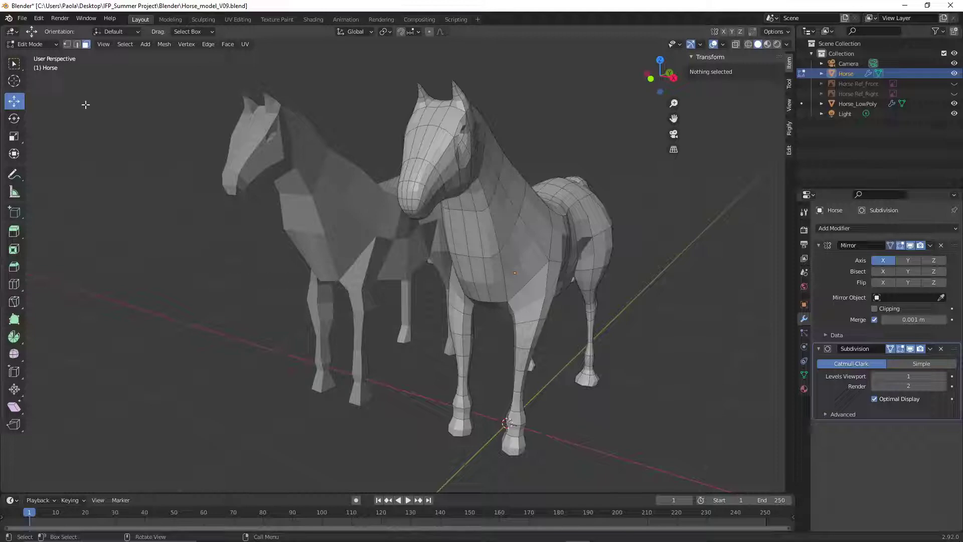
# Save the file as a new version named Horse_model_V10.blend
pyautogui.click(22, 18)
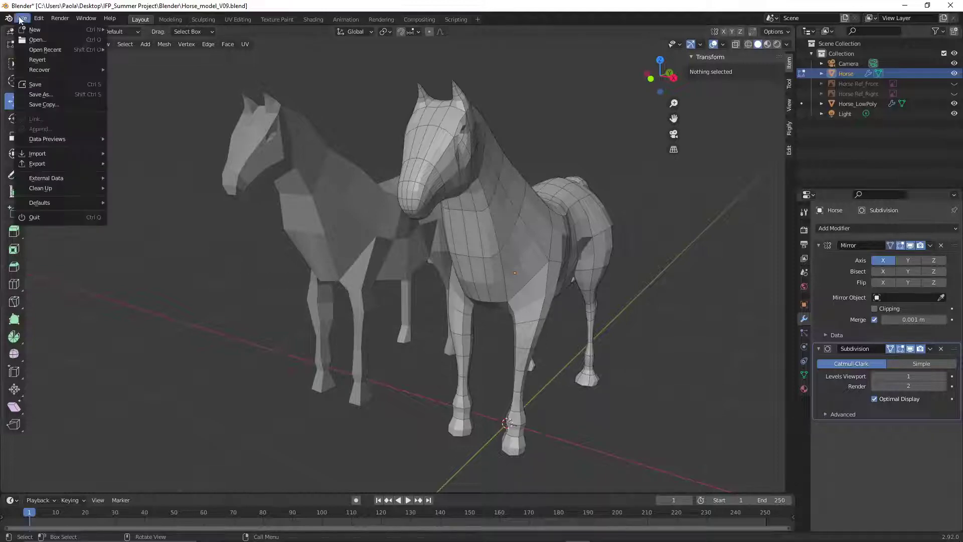
pyautogui.click(57, 94)
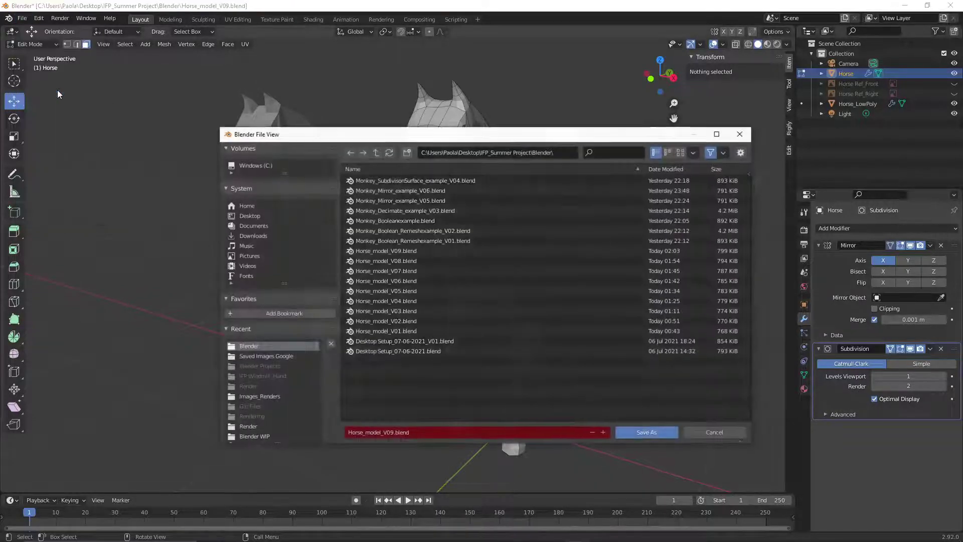
pyautogui.click(393, 433)
pyautogui.click(388, 433)
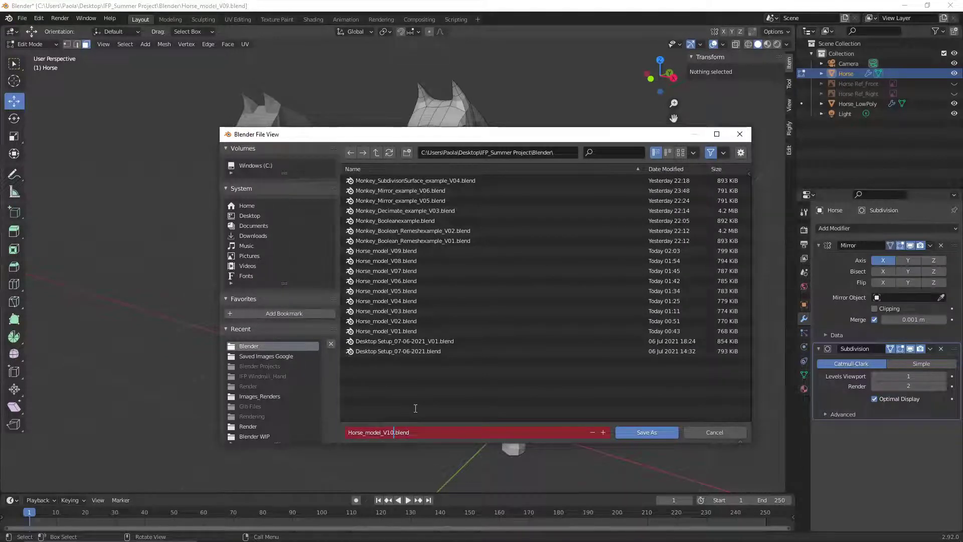
pyautogui.write('10')
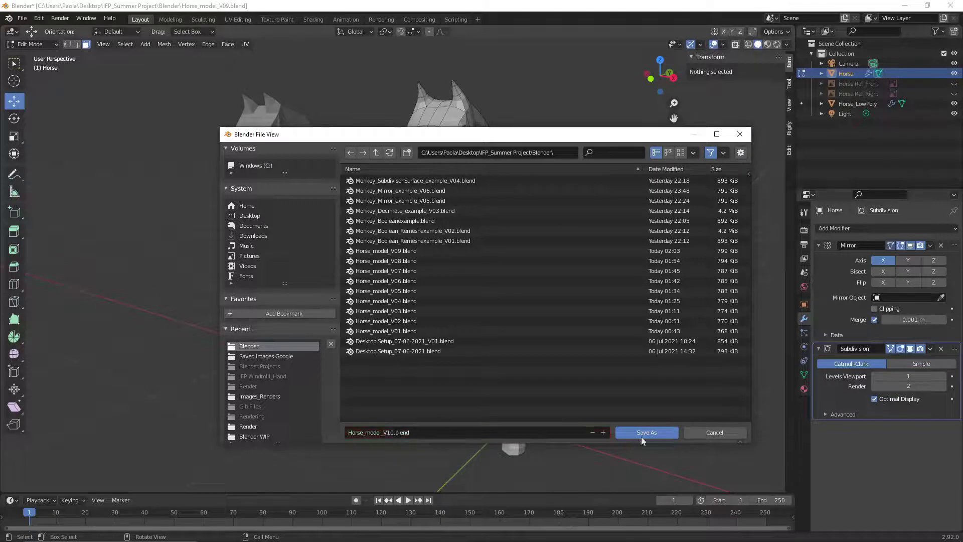
pyautogui.click(646, 433)
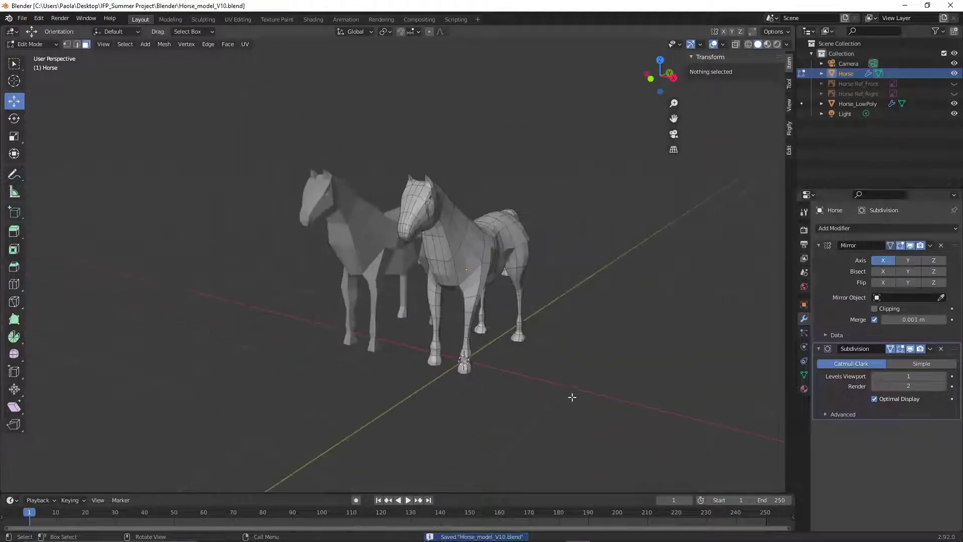
pyautogui.moveTo(571, 397); pyautogui.dragTo(567, 370, button='middle')
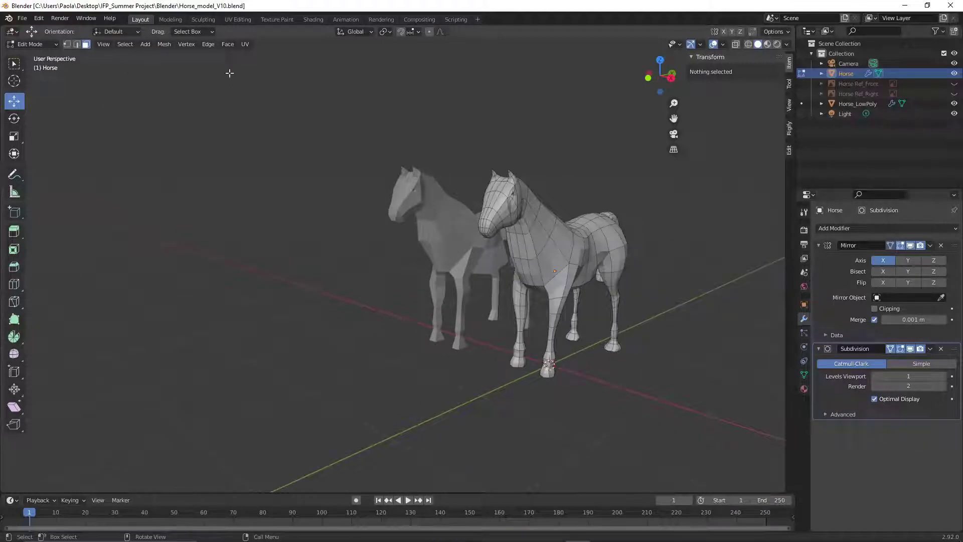
pyautogui.click(145, 44)
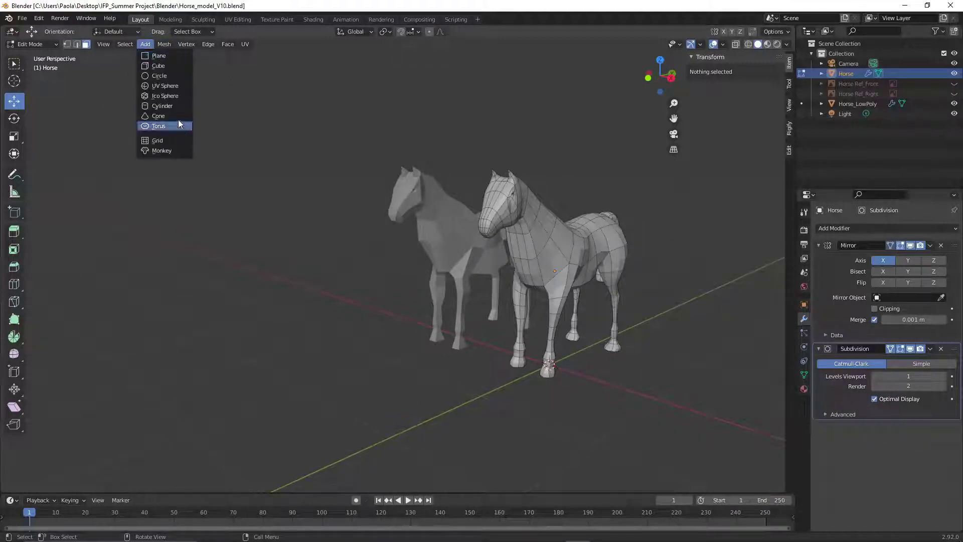
pyautogui.click(144, 46)
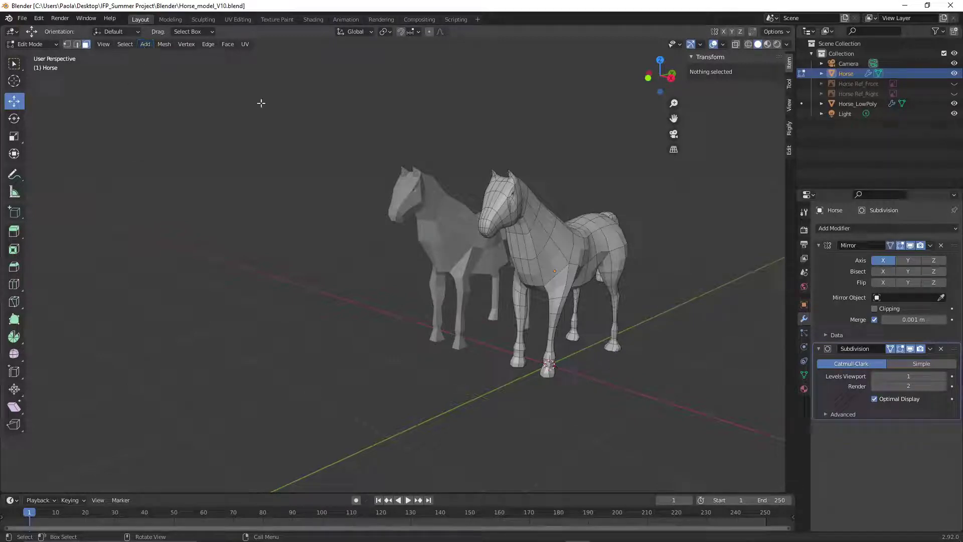
pyautogui.keyDown('shift'); pyautogui.moveTo(584, 257); pyautogui.dragTo(501, 248, button='middle'); pyautogui.keyUp('shift')
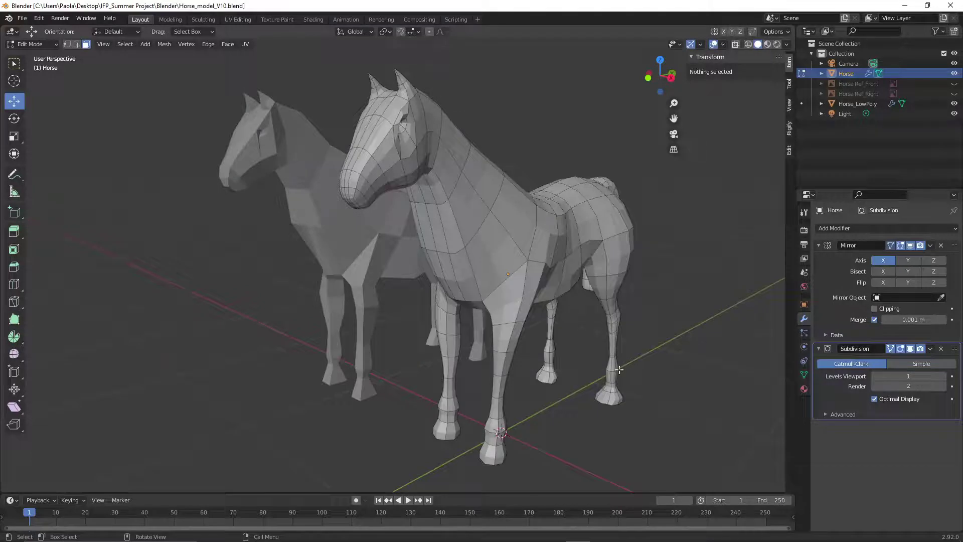
pyautogui.scroll(-2, 513, 358)
pyautogui.moveTo(566, 353); pyautogui.dragTo(586, 351, button='middle')
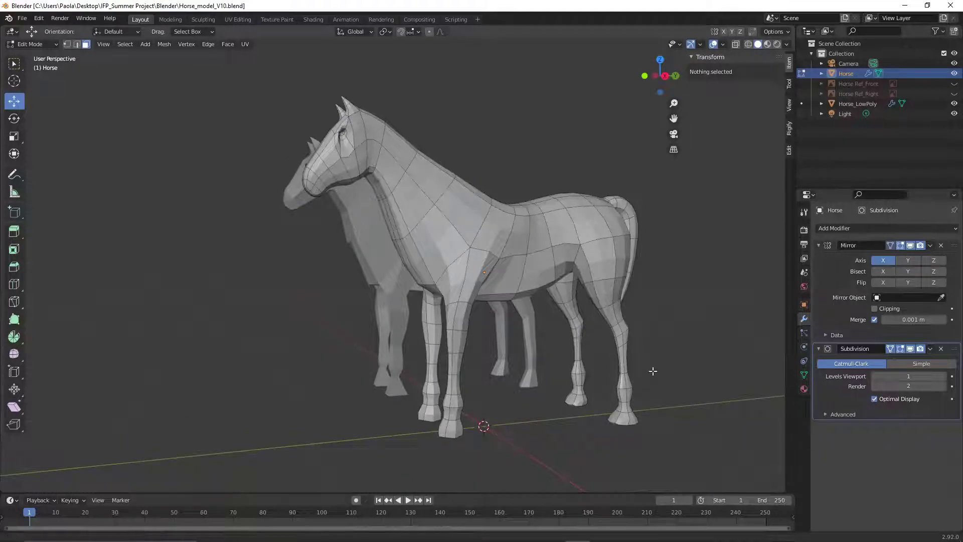
# Switch from face to edge selection at the lower hind leg and clear the selection
pyautogui.keyDown('shift'); pyautogui.moveTo(651, 370); pyautogui.dragTo(512, 273, button='middle'); pyautogui.keyUp('shift')
pyautogui.scroll(2, 512, 273)
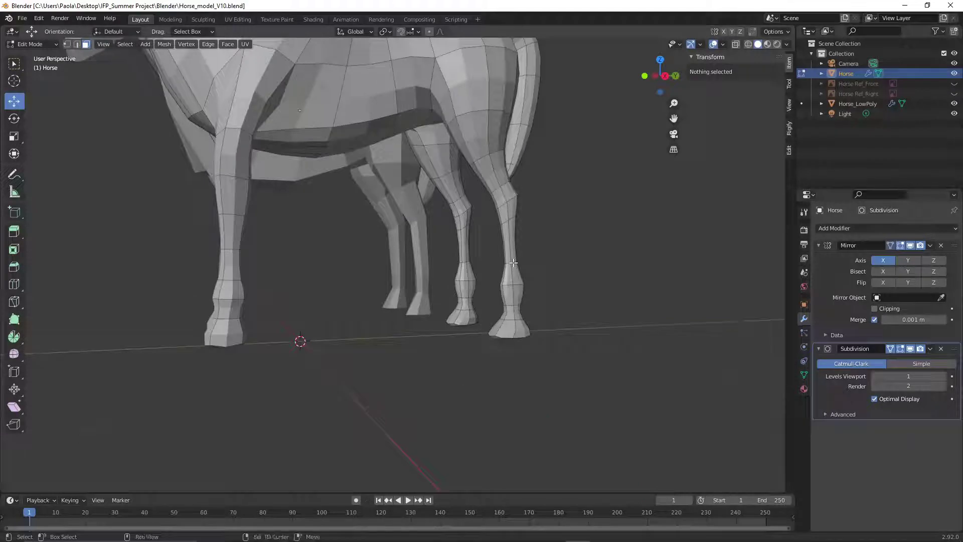
pyautogui.moveTo(548, 262); pyautogui.dragTo(527, 274, button='middle')
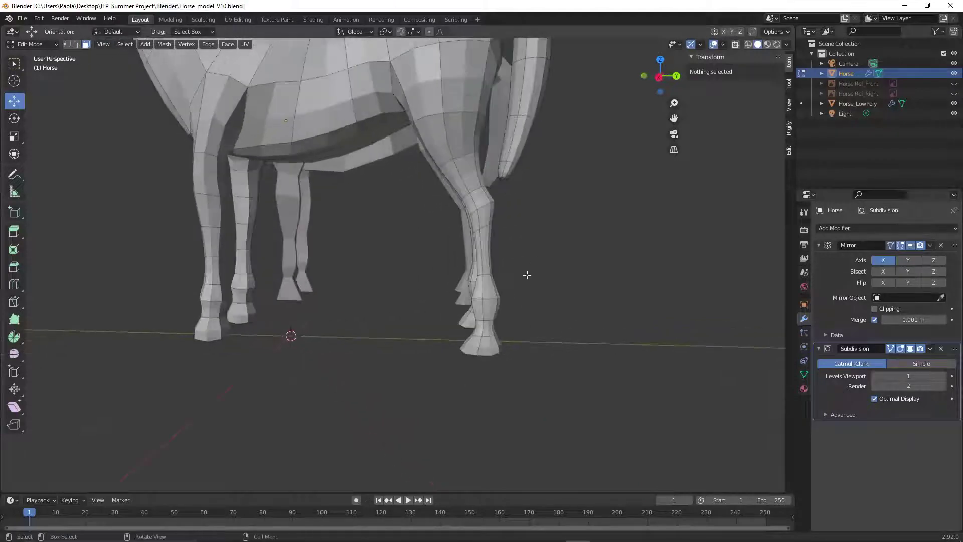
pyautogui.scroll(4, 511, 290)
pyautogui.keyDown('shift'); pyautogui.click(594, 273); pyautogui.keyUp('shift')
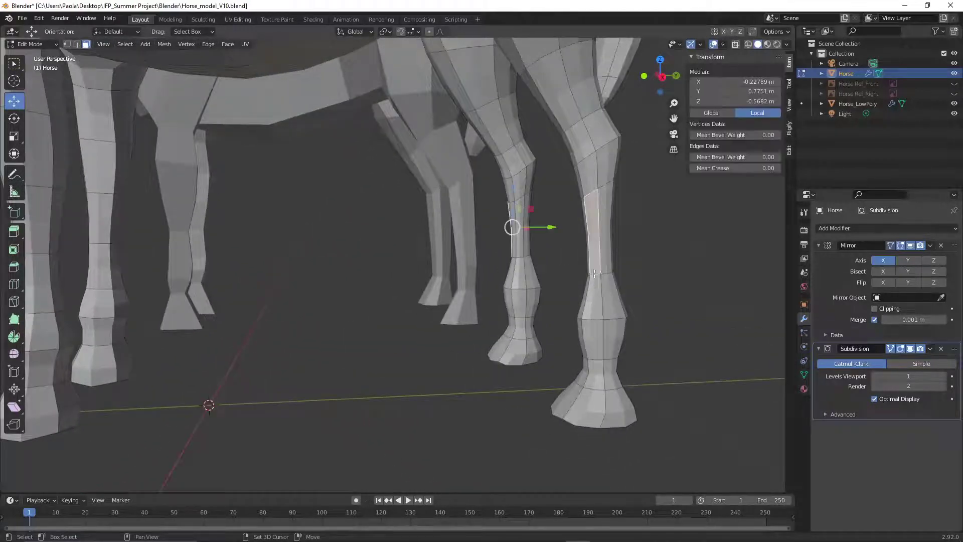
pyautogui.click(77, 44)
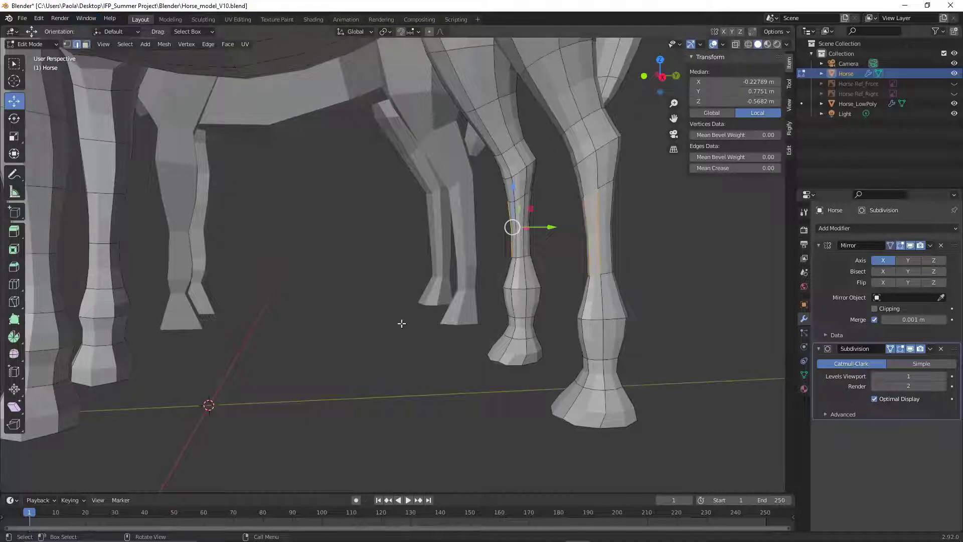
pyautogui.click(468, 374)
pyautogui.click(399, 390)
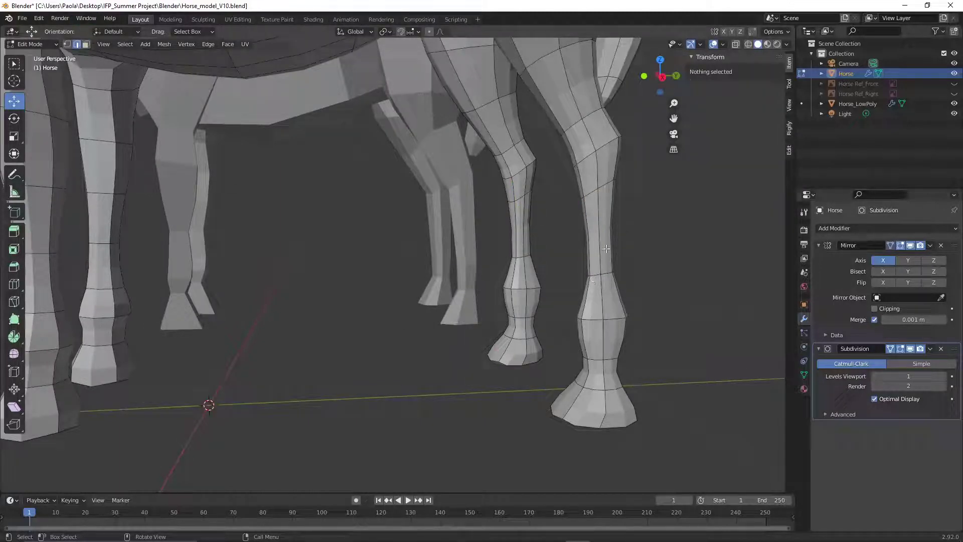
# Select the full edge loop just above the hind fetlock in wireframe shading and scale it up to about 1.64, returning to solid shading
pyautogui.click(748, 44)
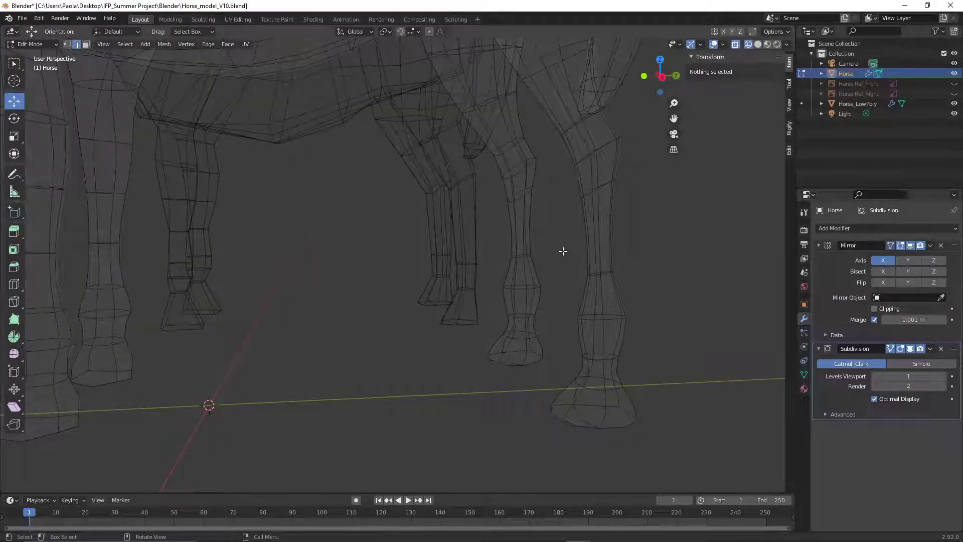
pyautogui.moveTo(563, 251); pyautogui.dragTo(628, 286)
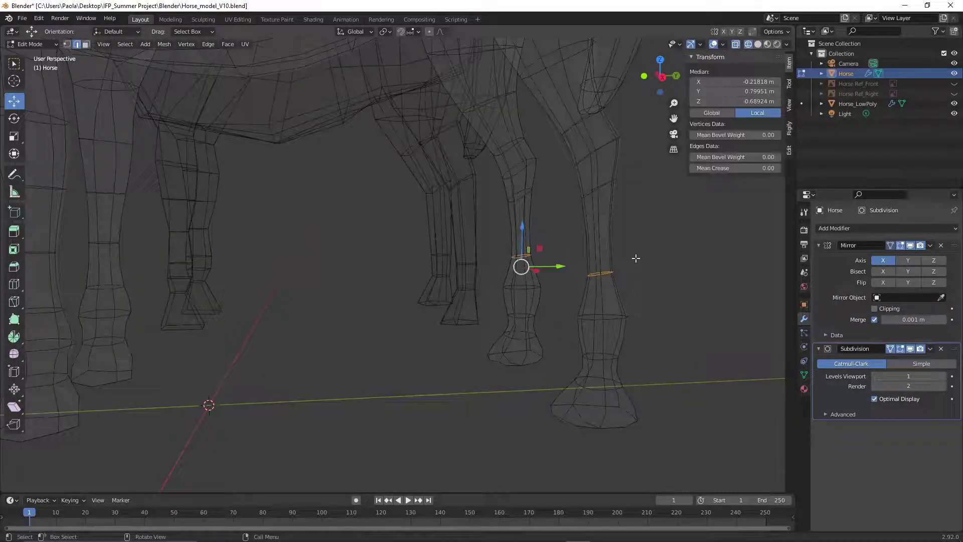
pyautogui.press('s')
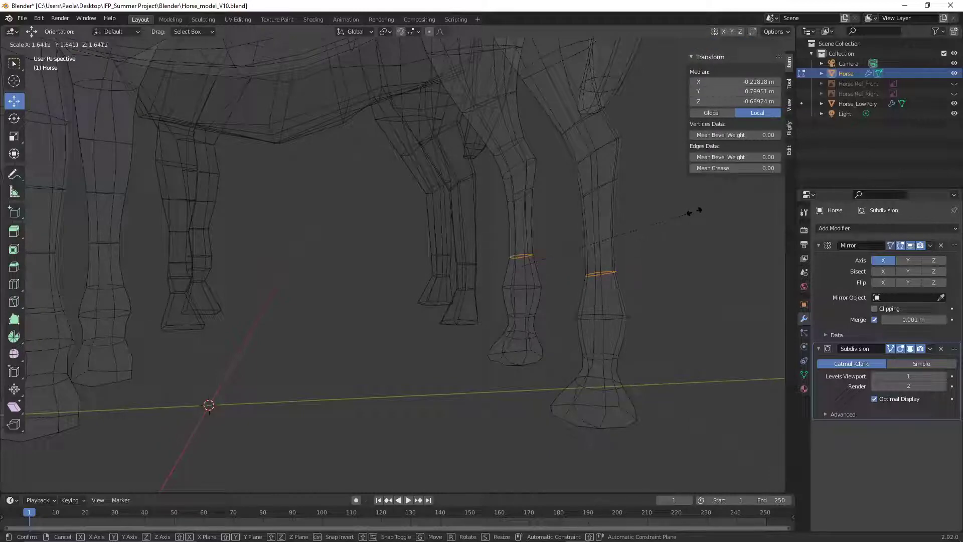
pyautogui.click(694, 211)
pyautogui.click(757, 44)
pyautogui.click(671, 303)
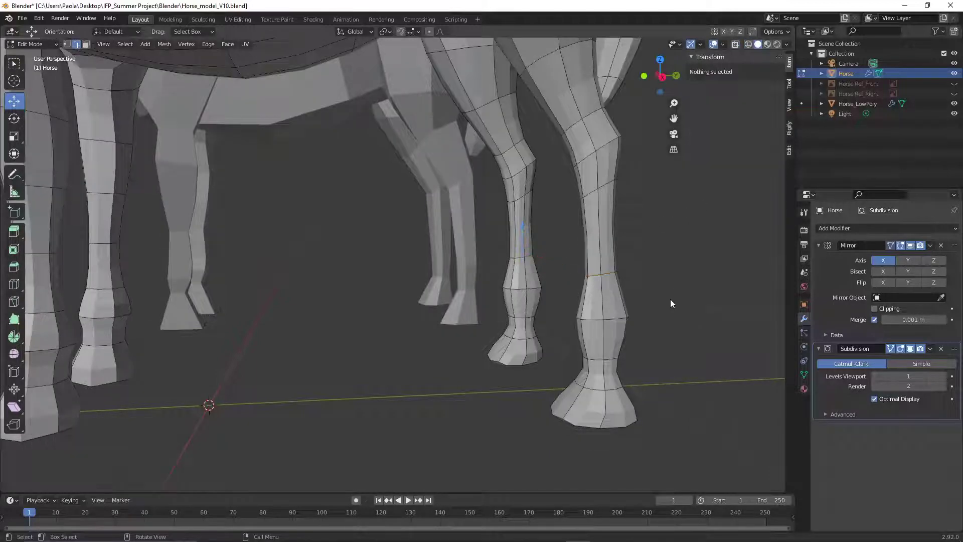
# Try moving the edges above the hind fetlock about 0.011 m outward along X, then undo the move
pyautogui.scroll(-4, 670, 299)
pyautogui.moveTo(526, 279); pyautogui.dragTo(485, 330, button='middle')
pyautogui.click(500, 288)
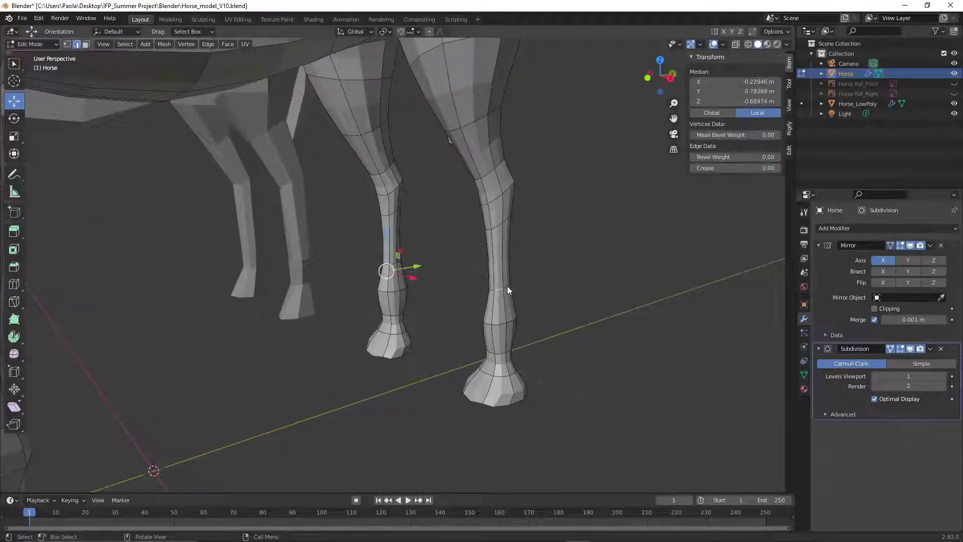
pyautogui.moveTo(566, 299); pyautogui.dragTo(497, 300, button='middle')
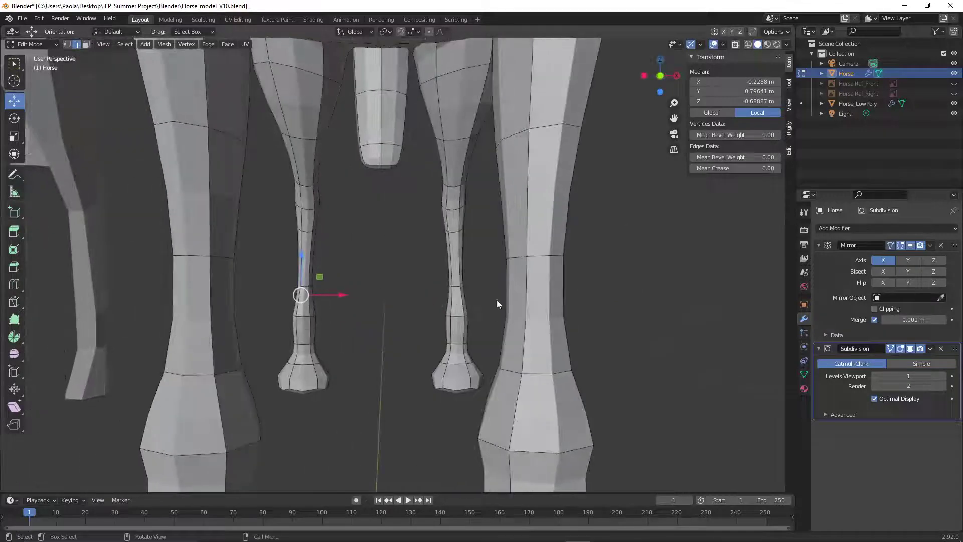
pyautogui.moveTo(340, 294); pyautogui.dragTo(334, 294)
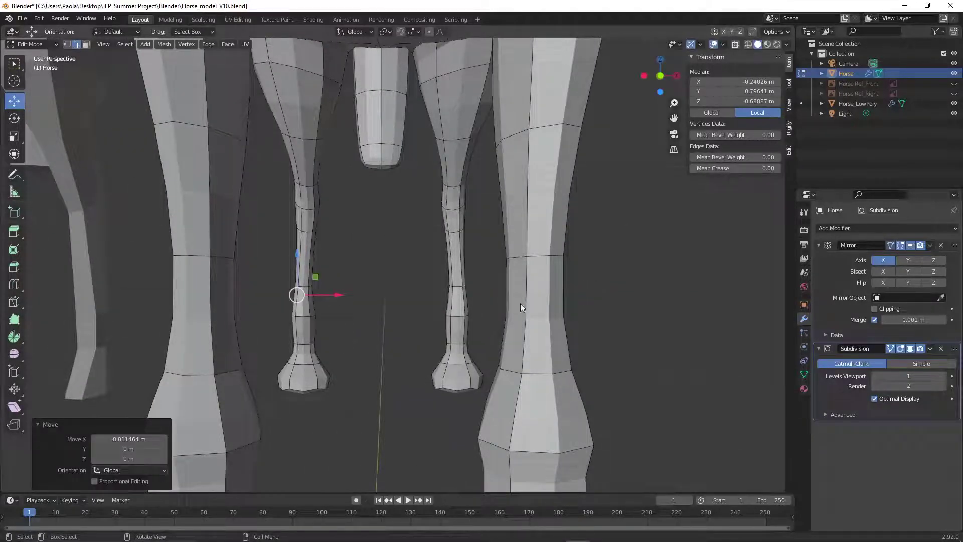
pyautogui.moveTo(455, 316); pyautogui.dragTo(555, 300, button='middle')
pyautogui.hotkey('ctrl', 'z')
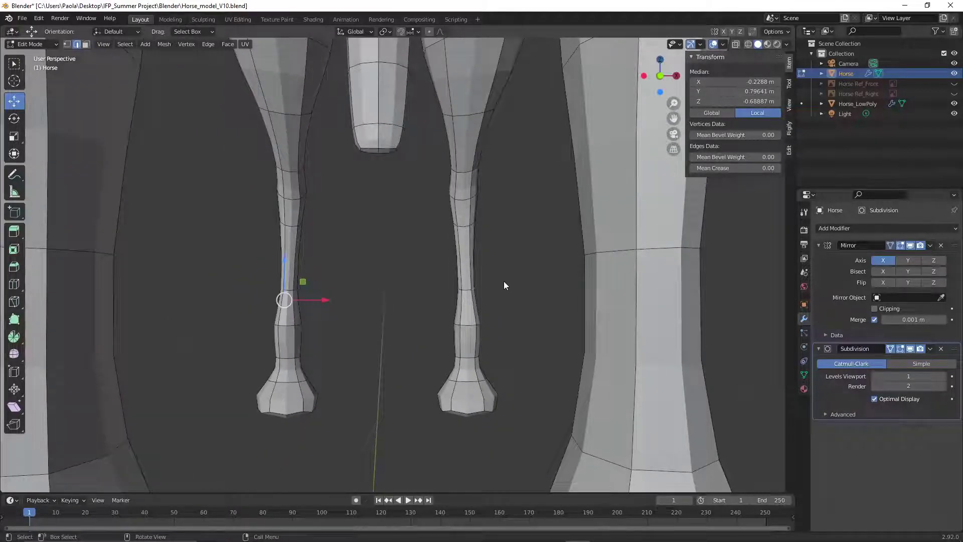
pyautogui.click(371, 304)
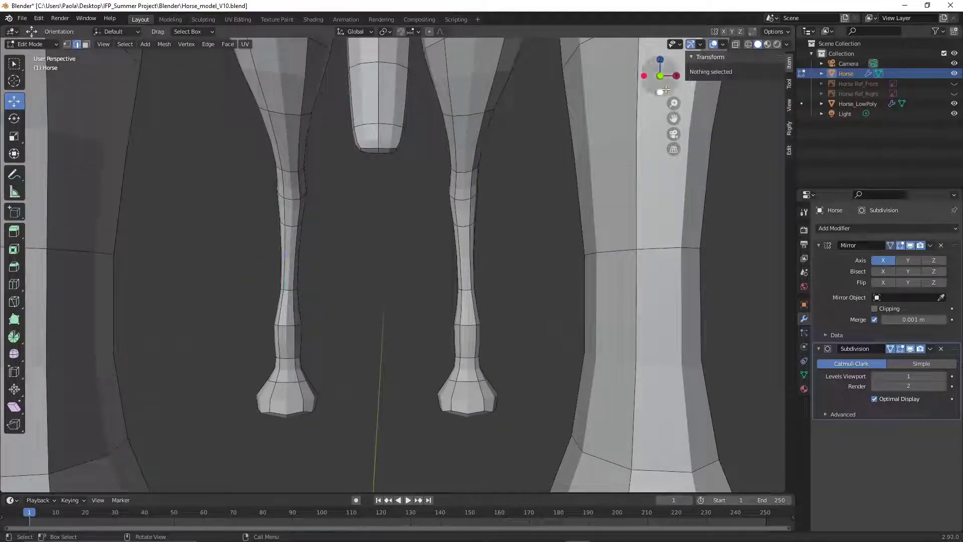
pyautogui.hotkey('ctrl', 'z')
# Reselect the edge loop above the hind fetlock in wireframe and widen it along X by a factor of about 1.6 in solid shading
pyautogui.click(748, 44)
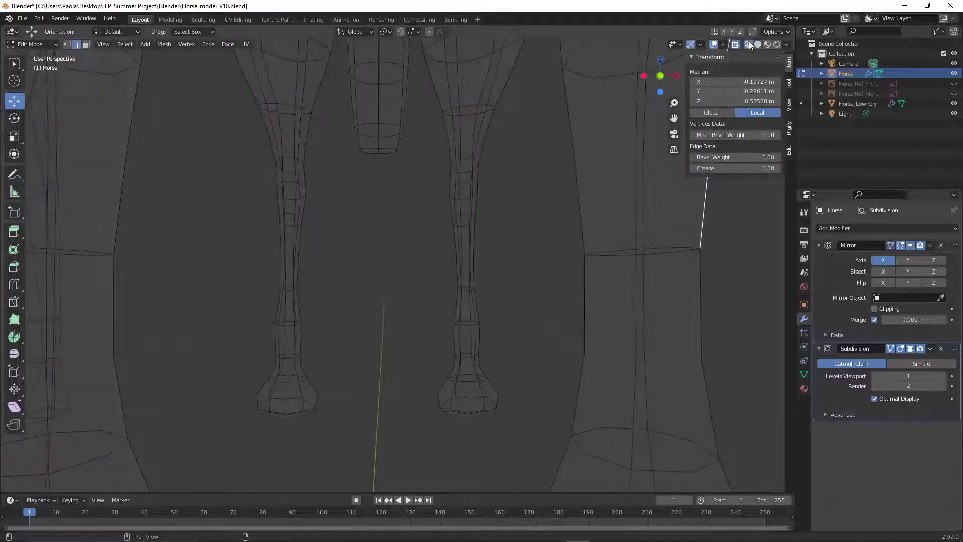
pyautogui.moveTo(264, 261); pyautogui.dragTo(323, 307)
pyautogui.click(758, 44)
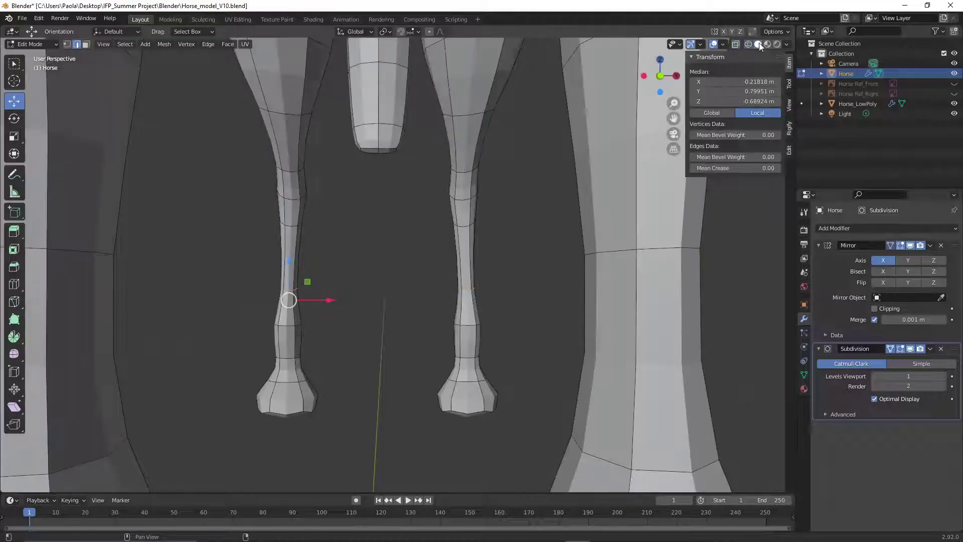
pyautogui.press('s')
pyautogui.press('x')
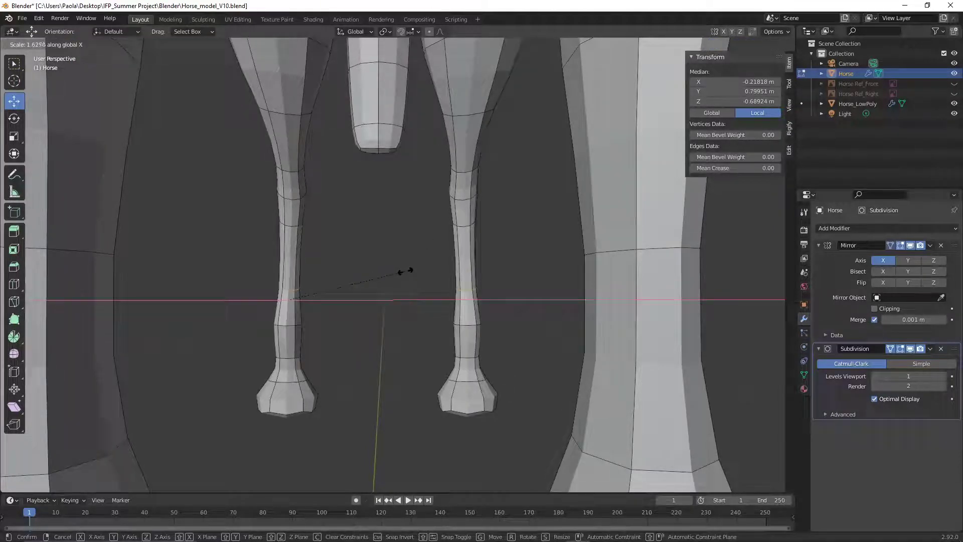
pyautogui.click(401, 293)
pyautogui.click(384, 303)
# Save the project as a new version named Horse_model_V11.blend in the same folder
pyautogui.moveTo(384, 302); pyautogui.dragTo(388, 297, button='middle')
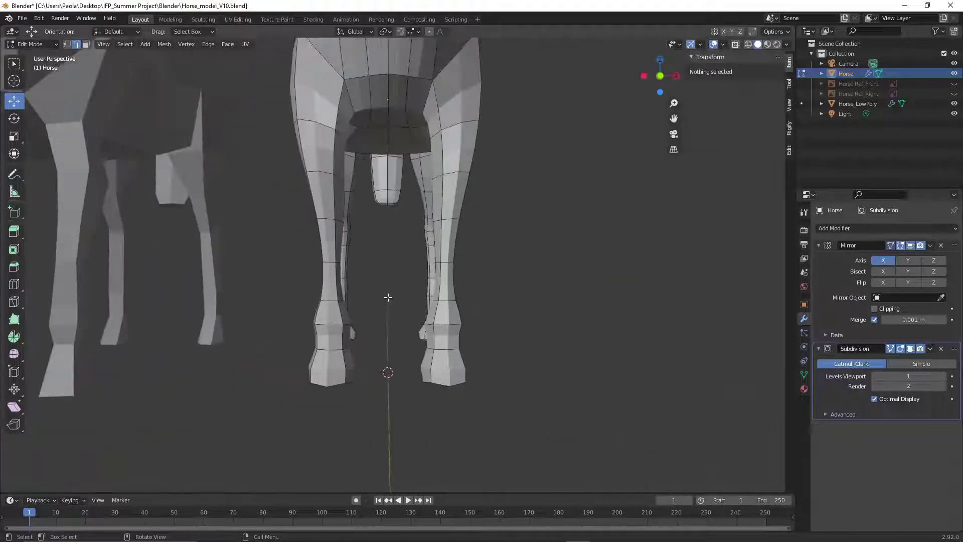
pyautogui.moveTo(498, 279); pyautogui.dragTo(455, 292, button='middle')
pyautogui.scroll(-5, 454, 292)
pyautogui.moveTo(389, 279); pyautogui.dragTo(580, 327, button='middle')
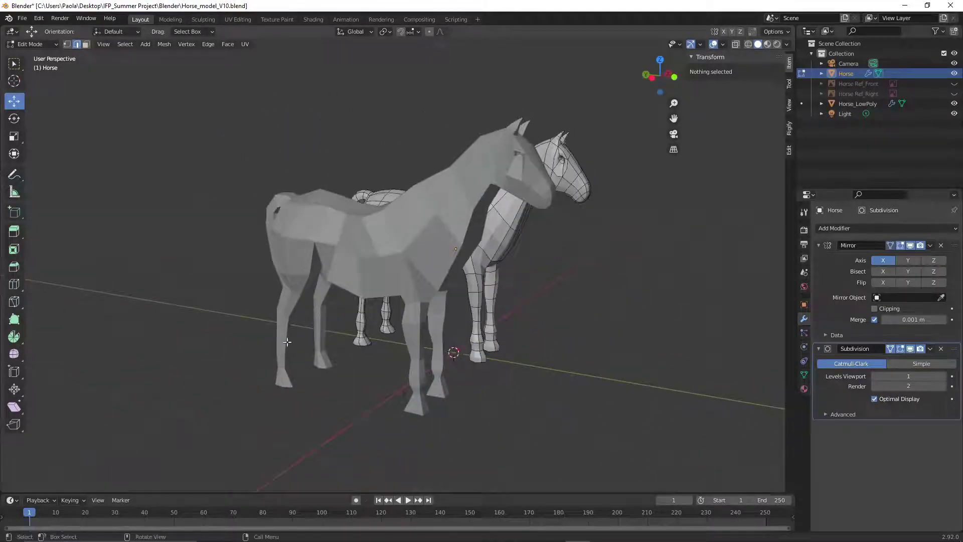
pyautogui.moveTo(226, 326); pyautogui.dragTo(280, 335, button='middle')
pyautogui.moveTo(200, 341); pyautogui.dragTo(321, 351, button='middle')
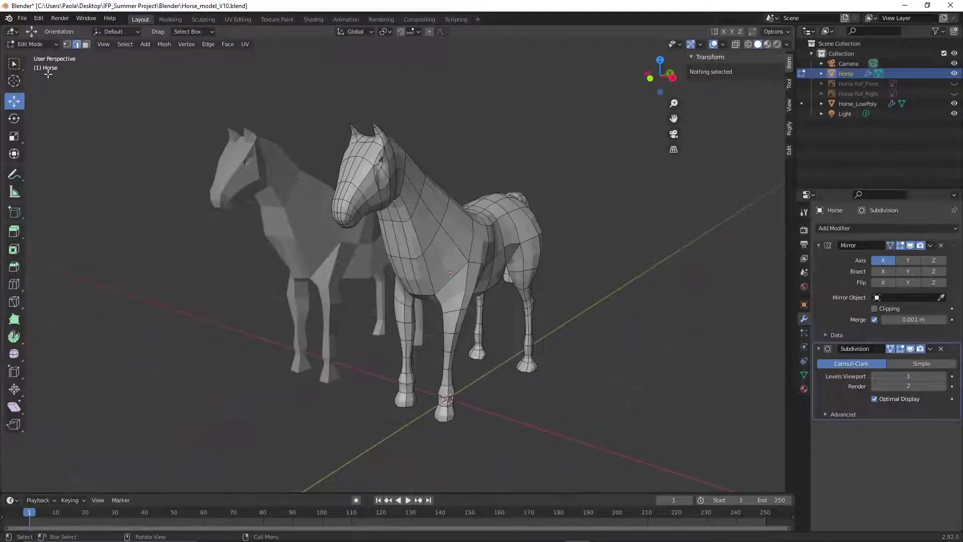
pyautogui.click(22, 18)
pyautogui.click(67, 91)
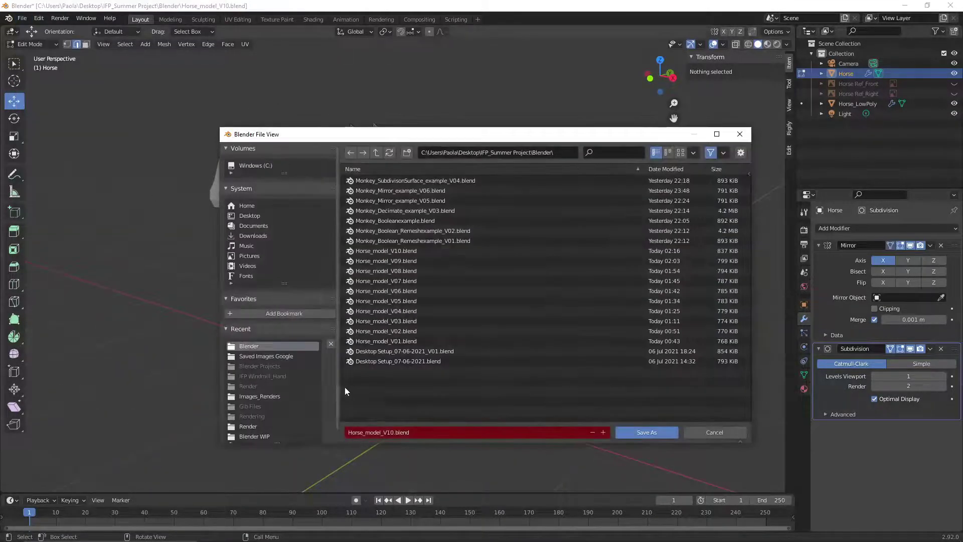
pyautogui.click(394, 432)
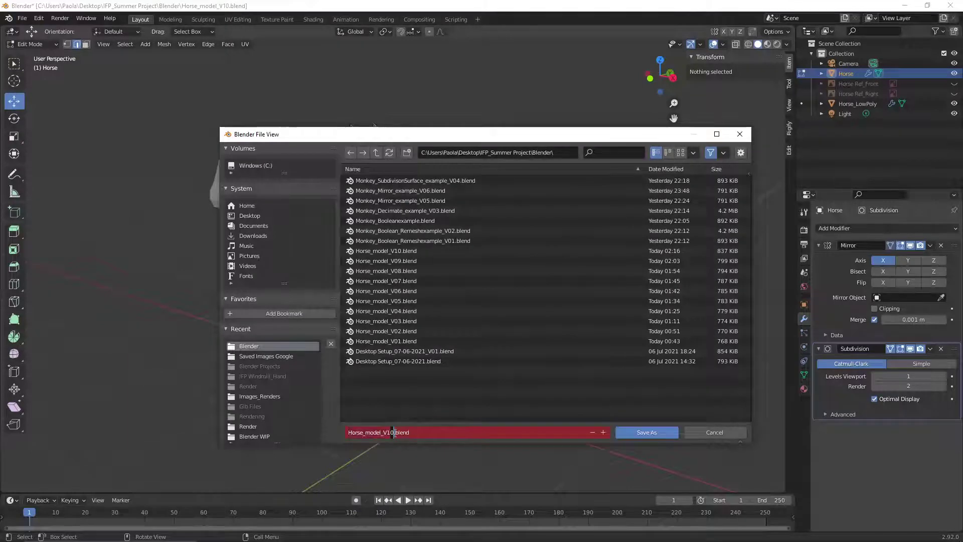
pyautogui.click(646, 432)
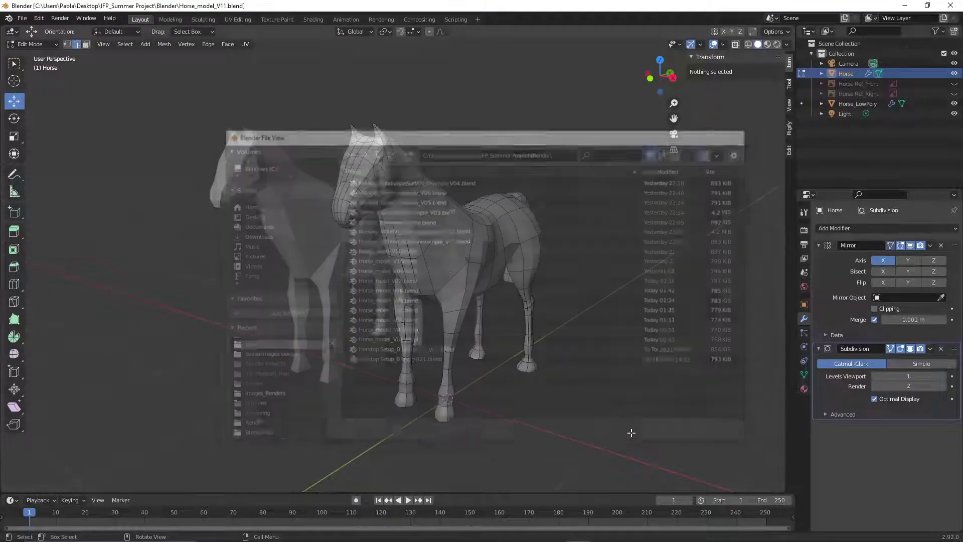
# Leave mesh editing on the smoothed horse and return to Object Mode
pyautogui.moveTo(604, 436); pyautogui.dragTo(580, 419, button='middle')
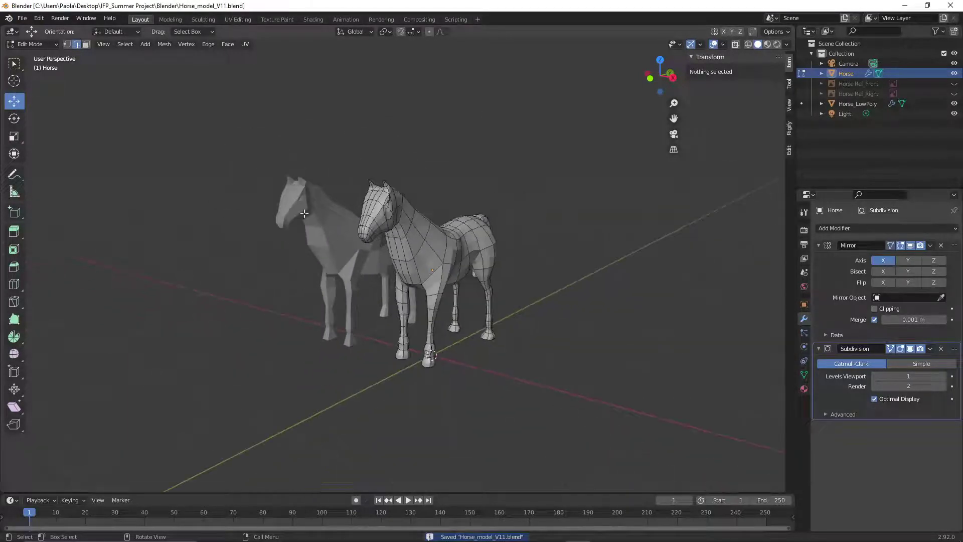
pyautogui.click(52, 44)
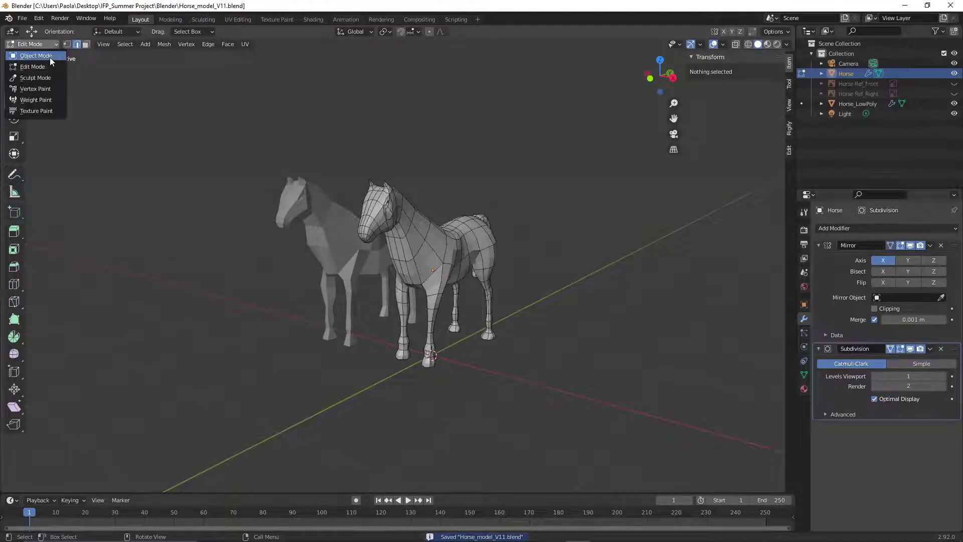
pyautogui.click(50, 56)
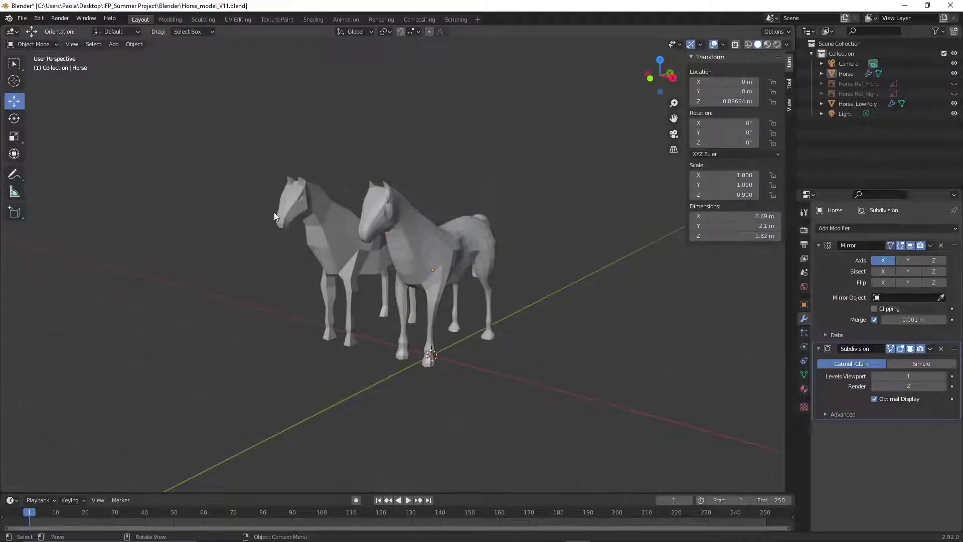
pyautogui.scroll(1, 274, 211)
pyautogui.scroll(1, 273, 212)
pyautogui.scroll(-1, 224, 208)
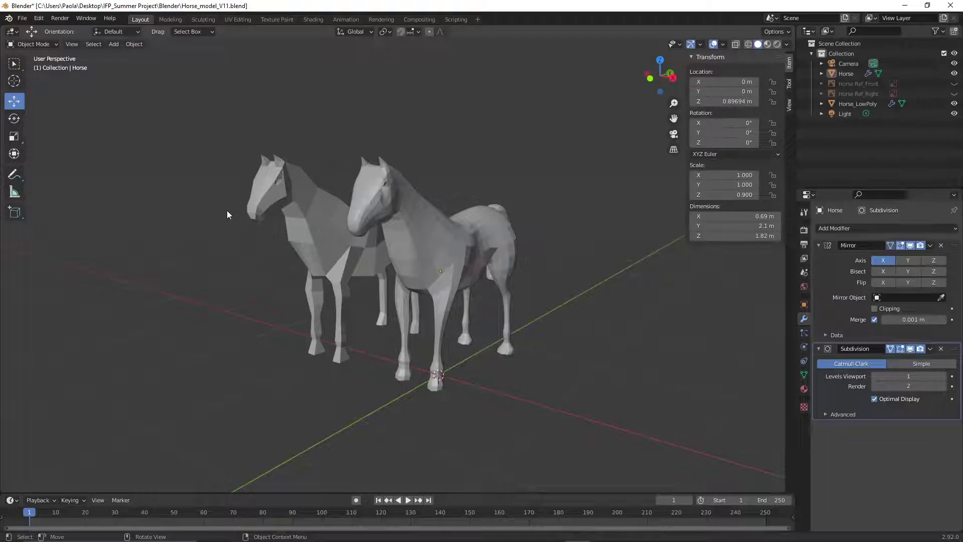
# Look through the camera, lock it to the view and frame both horses larger and centred in the shot
pyautogui.click(72, 44)
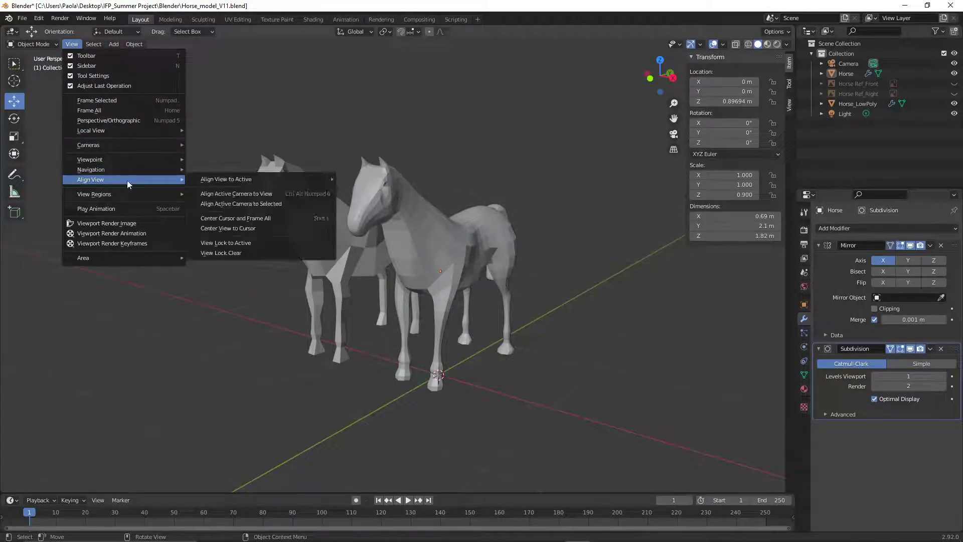
pyautogui.moveTo(135, 159)
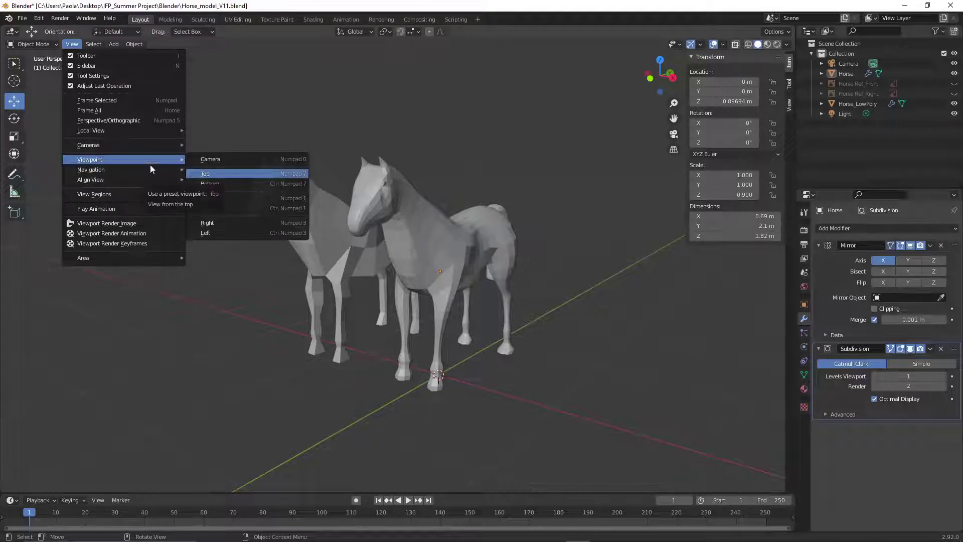
pyautogui.click(218, 158)
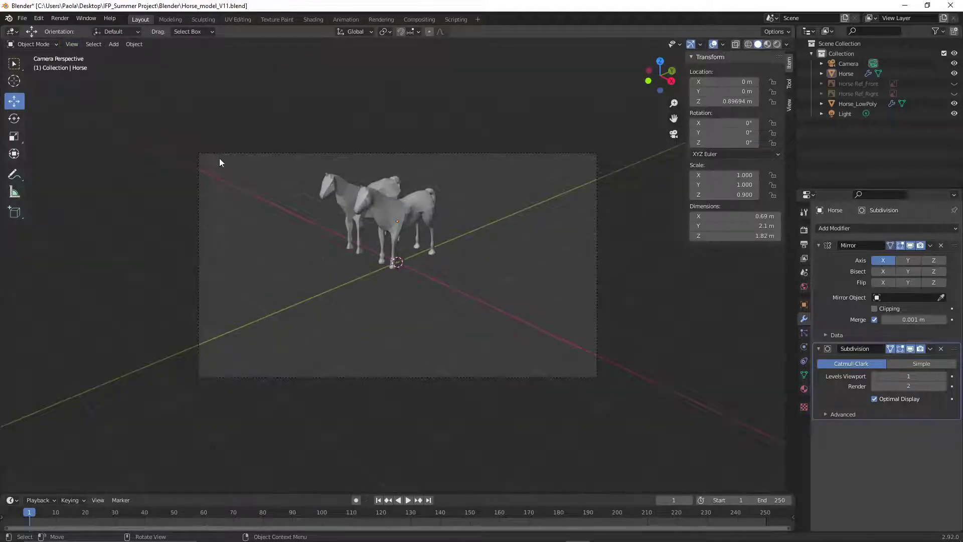
pyautogui.click(789, 104)
pyautogui.click(733, 182)
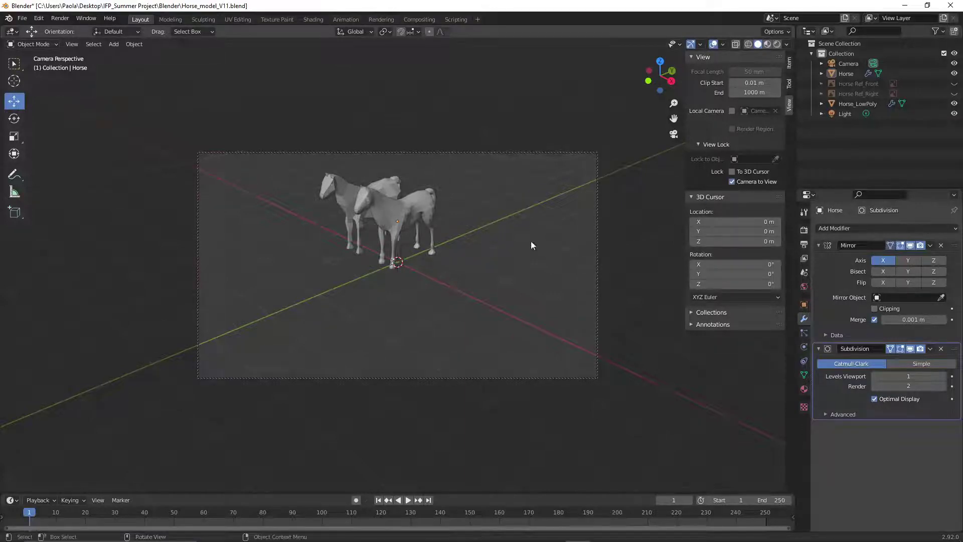
pyautogui.keyDown('shift'); pyautogui.moveTo(457, 228); pyautogui.dragTo(482, 262, button='middle'); pyautogui.keyUp('shift')
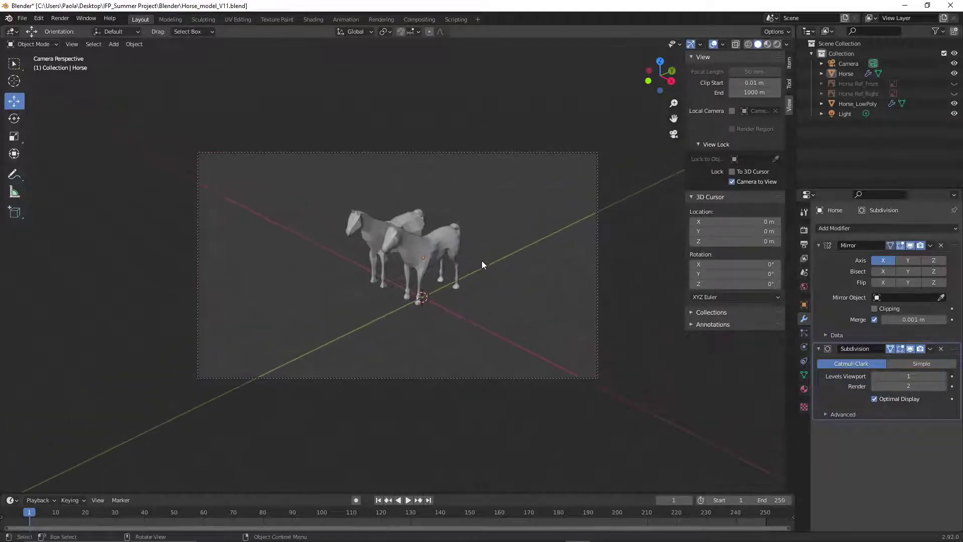
pyautogui.scroll(4, 482, 260)
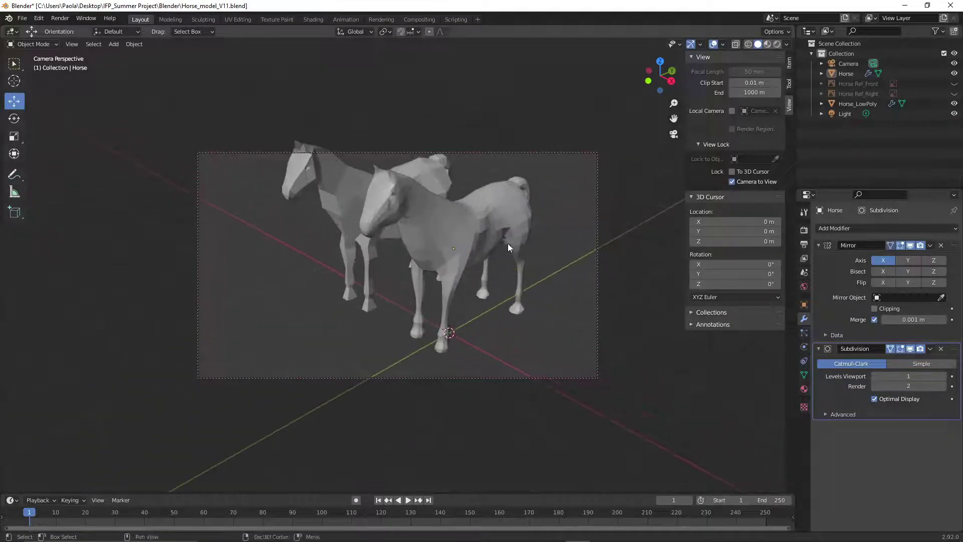
pyautogui.scroll(-3, 499, 255)
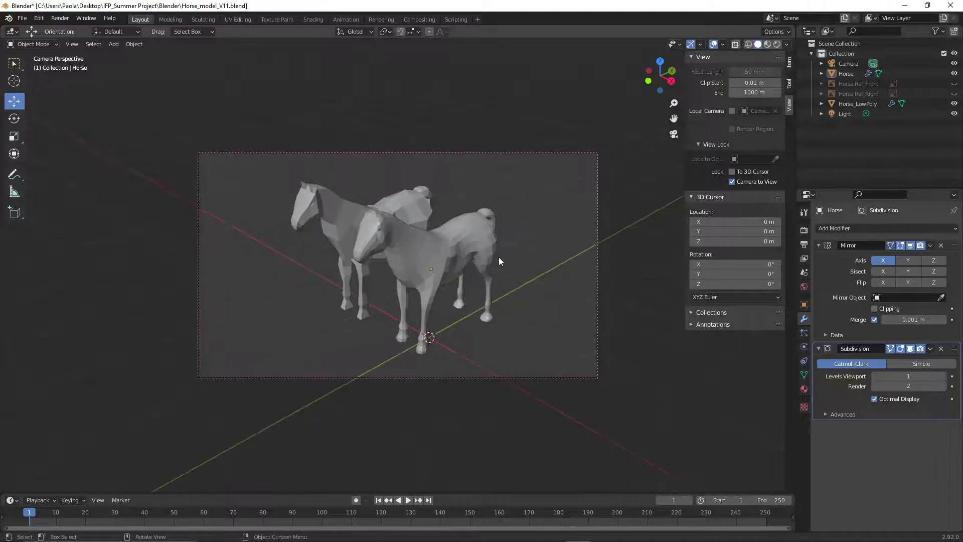
pyautogui.scroll(-2, 483, 256)
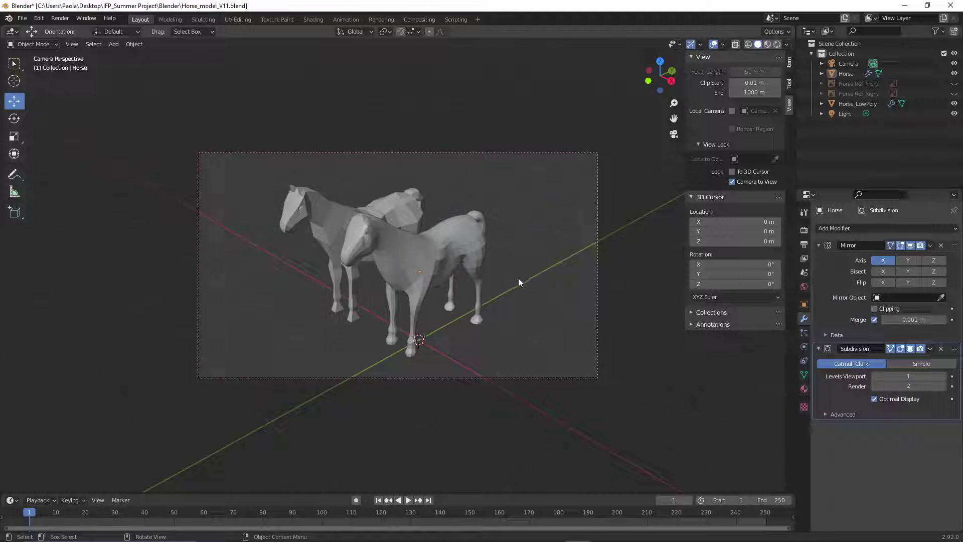
# Add a mesh plane as the ground under the horses and scale it up uniformly by about 12.28
pyautogui.click(114, 45)
pyautogui.moveTo(114, 57)
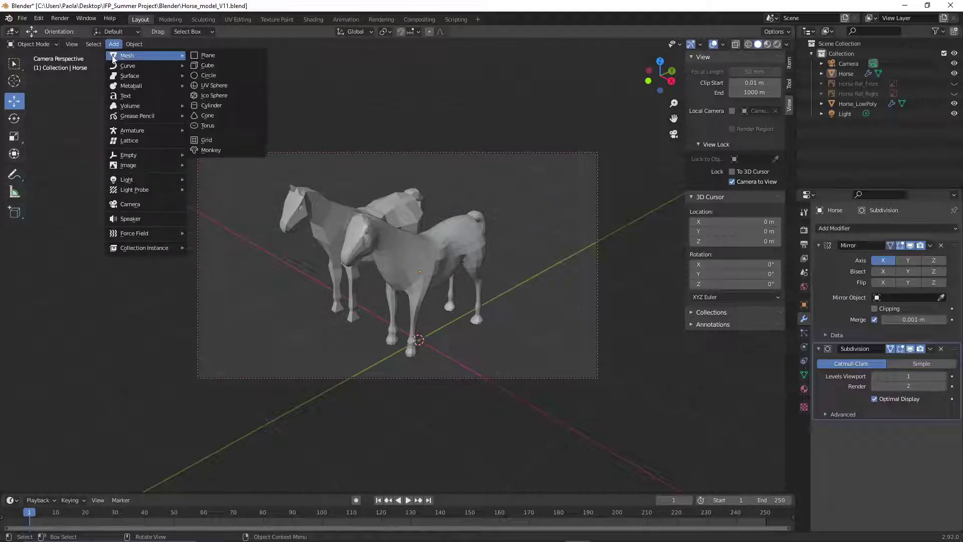
pyautogui.click(205, 55)
pyautogui.press('s')
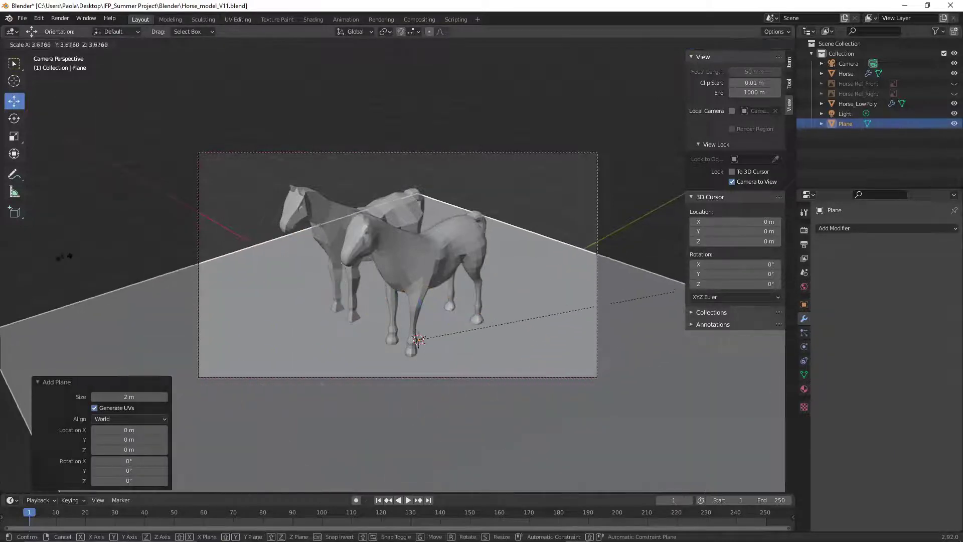
pyautogui.click(292, 485)
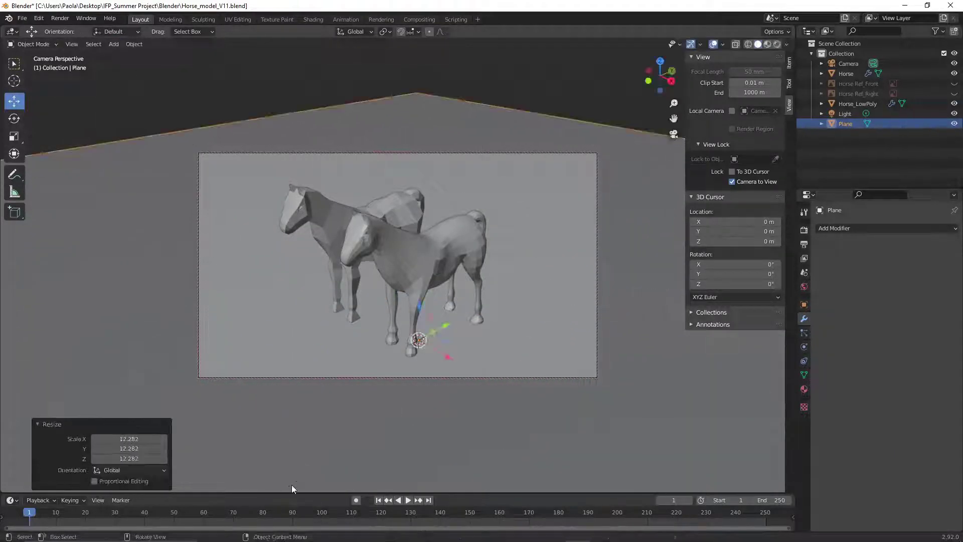
# Preview the scene in rendered shading and unlock the camera from the view
pyautogui.click(775, 47)
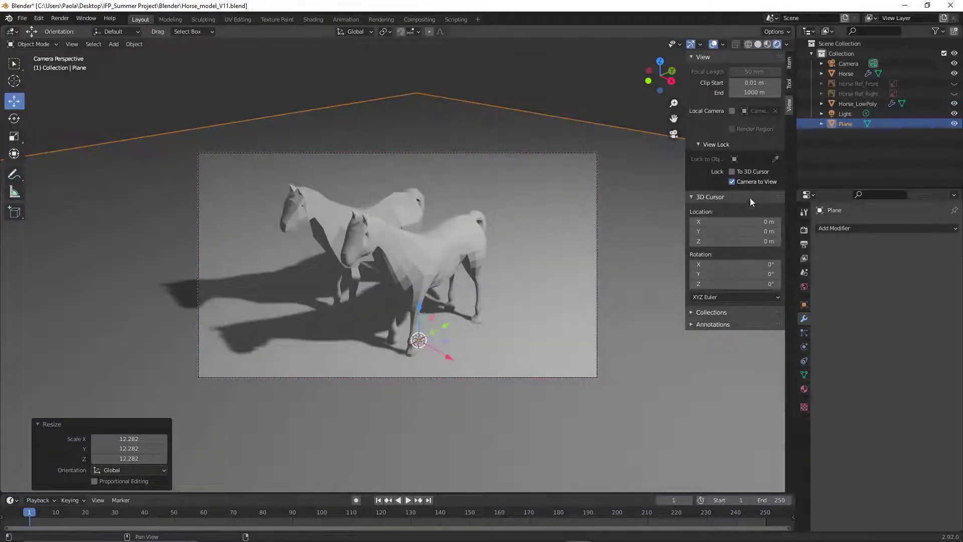
pyautogui.click(732, 181)
pyautogui.moveTo(587, 287); pyautogui.dragTo(588, 287, button='middle')
pyautogui.scroll(-5, 588, 287)
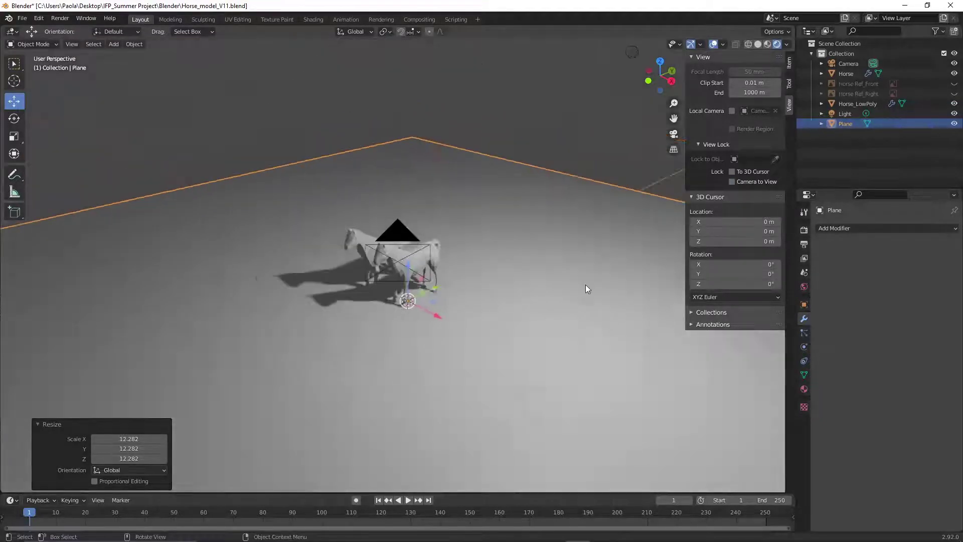
# Move the light to about X 6.21 m, Y -7.04 m, Z 5.47 m and return to the camera view
pyautogui.click(630, 54)
pyautogui.scroll(-1, 601, 92)
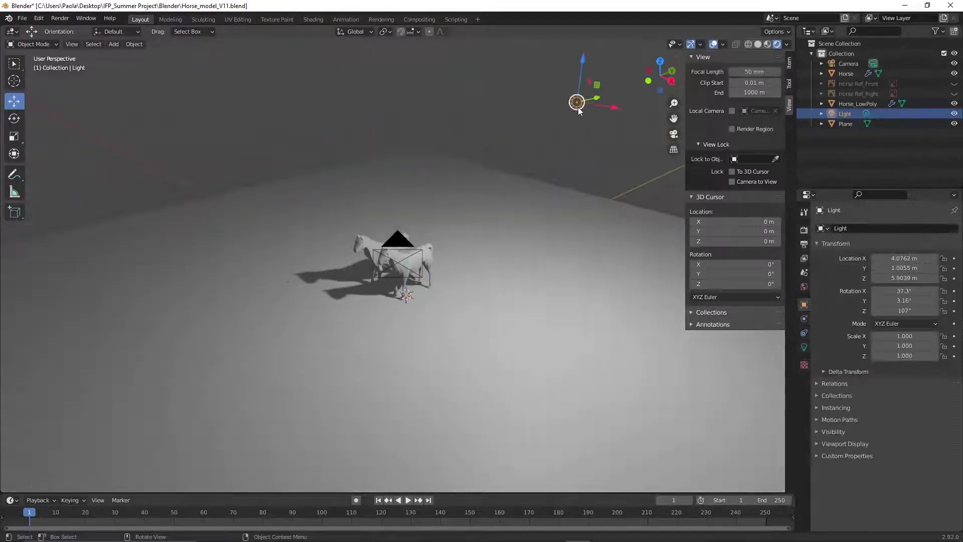
pyautogui.moveTo(599, 99); pyautogui.dragTo(351, 232)
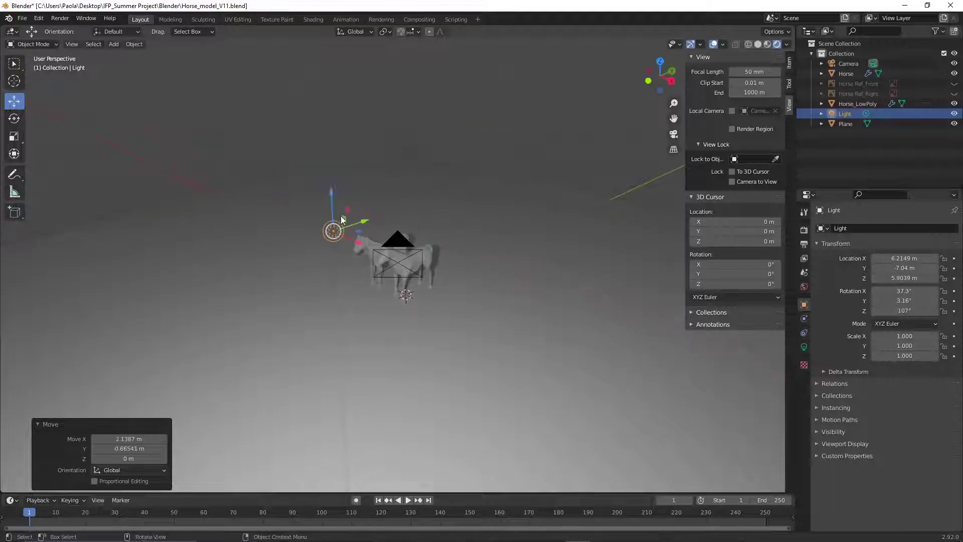
pyautogui.moveTo(328, 193); pyautogui.dragTo(326, 230)
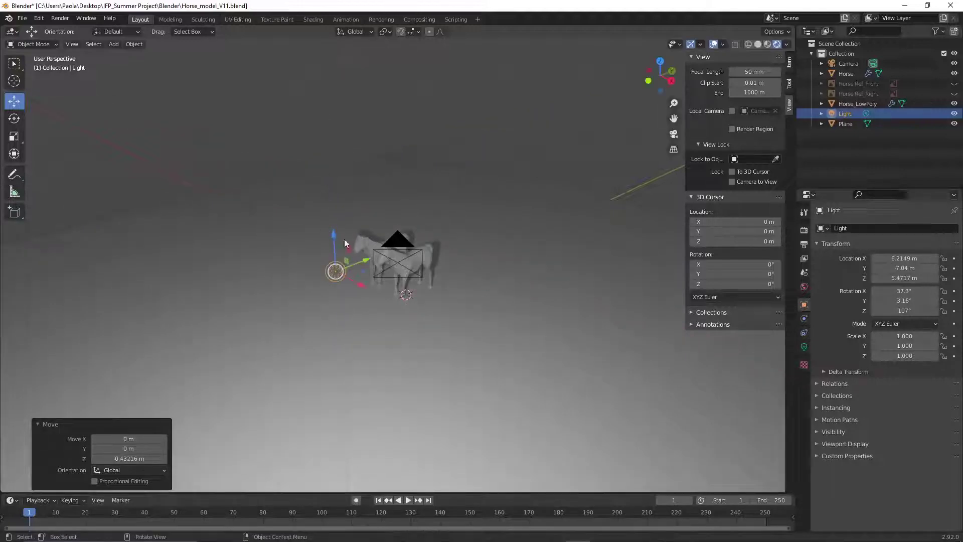
pyautogui.scroll(8, 454, 255)
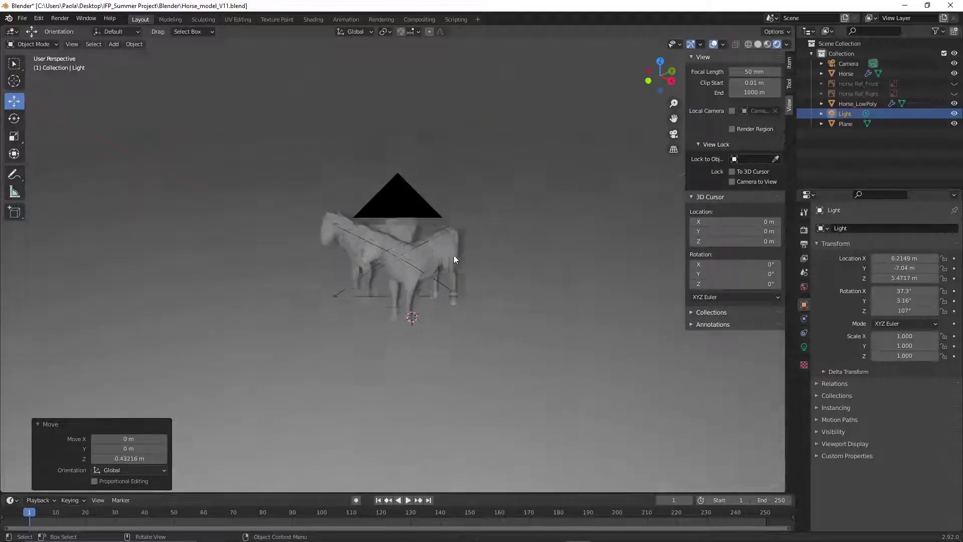
pyautogui.click(73, 44)
pyautogui.moveTo(135, 159)
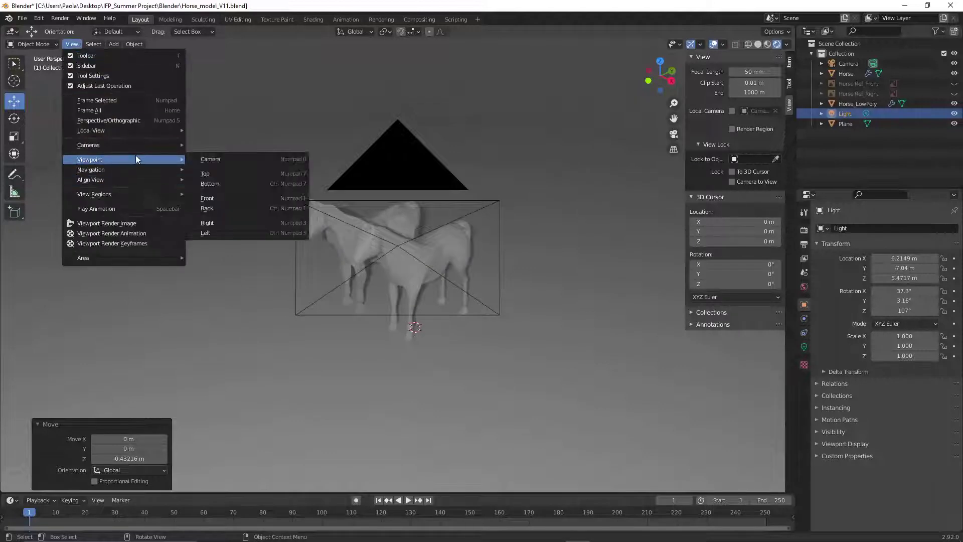
pyautogui.click(197, 159)
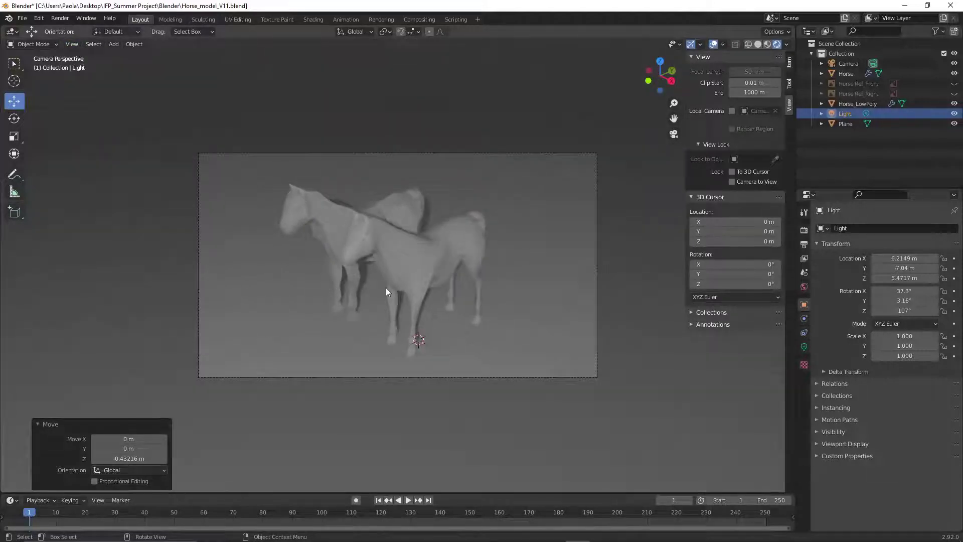
# Create a new material on the ground plane and name it Grass
pyautogui.click(546, 293)
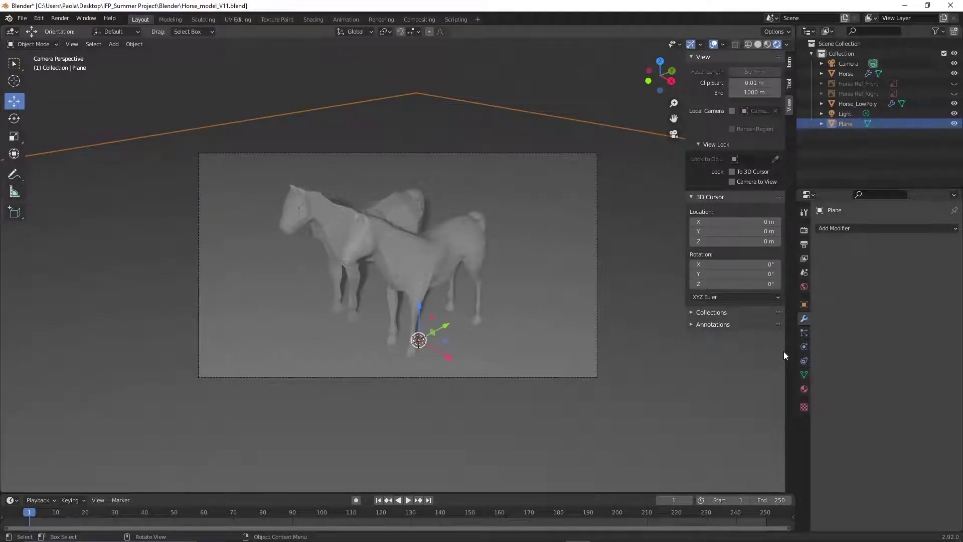
pyautogui.click(849, 228)
pyautogui.click(804, 389)
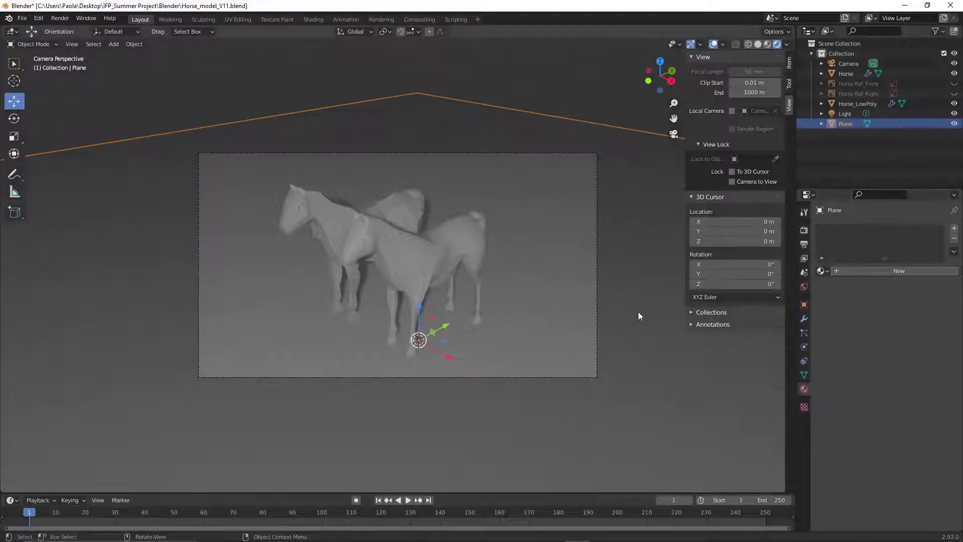
pyautogui.click(853, 270)
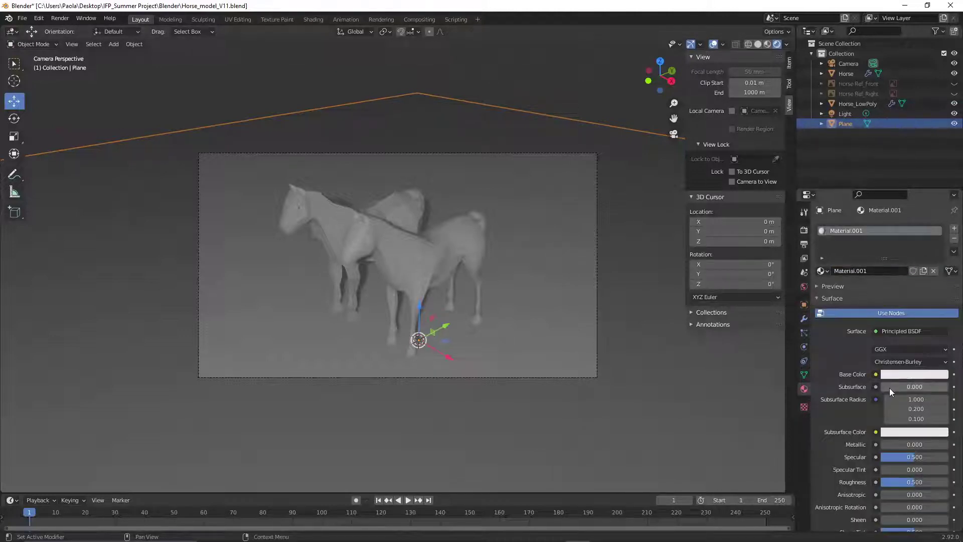
pyautogui.doubleClick(847, 231)
pyautogui.write('Grass')
pyautogui.press('Return')
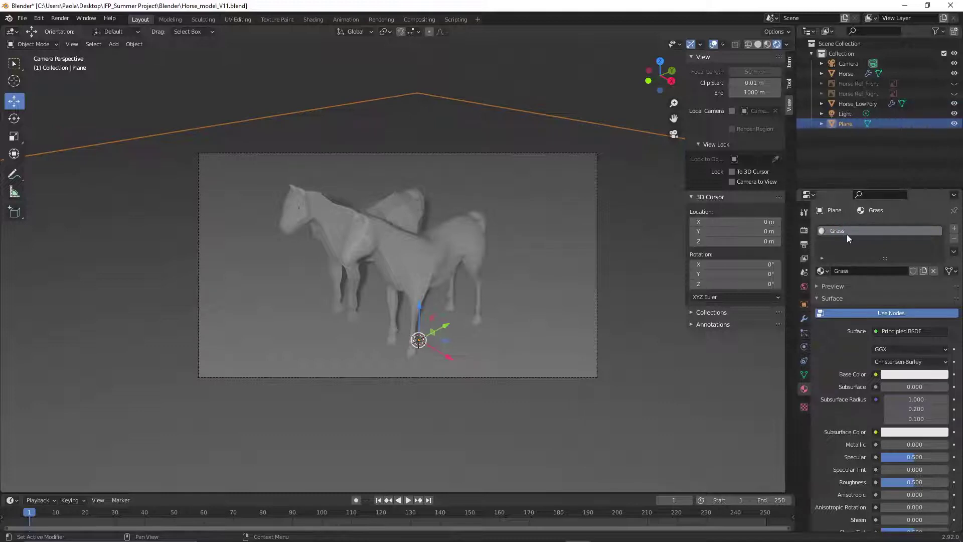
# Set the Grass material's base color to a light green with hue 0.313, saturation 0.489 and value 1.000
pyautogui.click(903, 374)
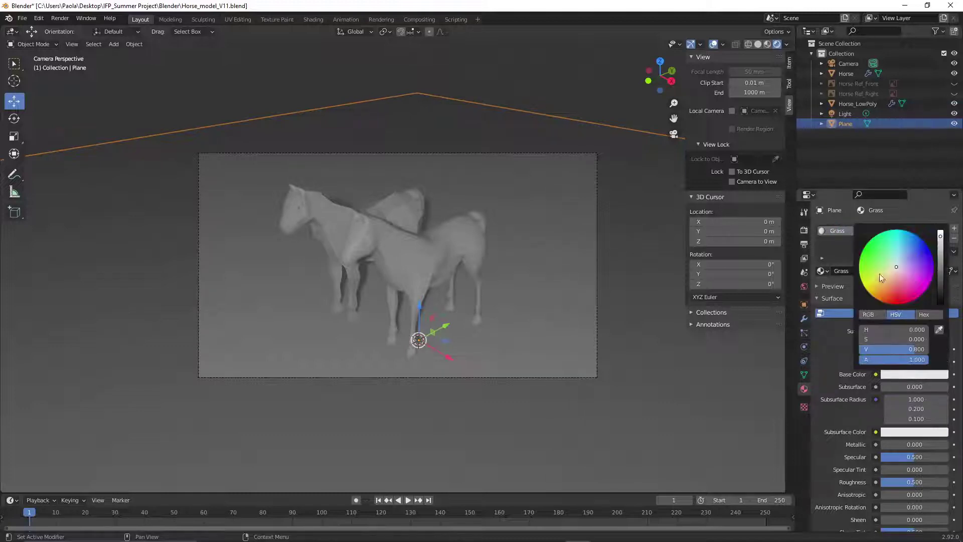
pyautogui.moveTo(893, 266); pyautogui.dragTo(892, 262)
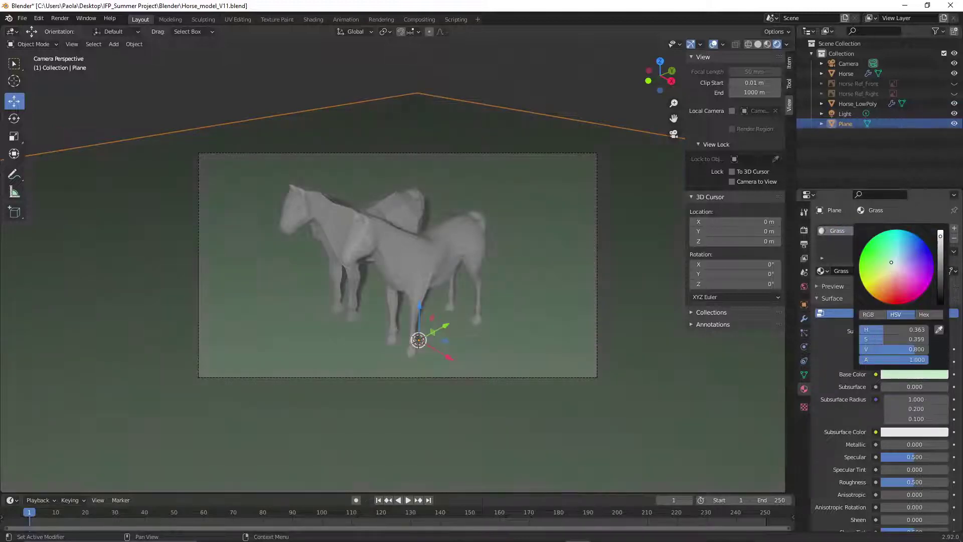
pyautogui.moveTo(941, 239); pyautogui.dragTo(941, 232)
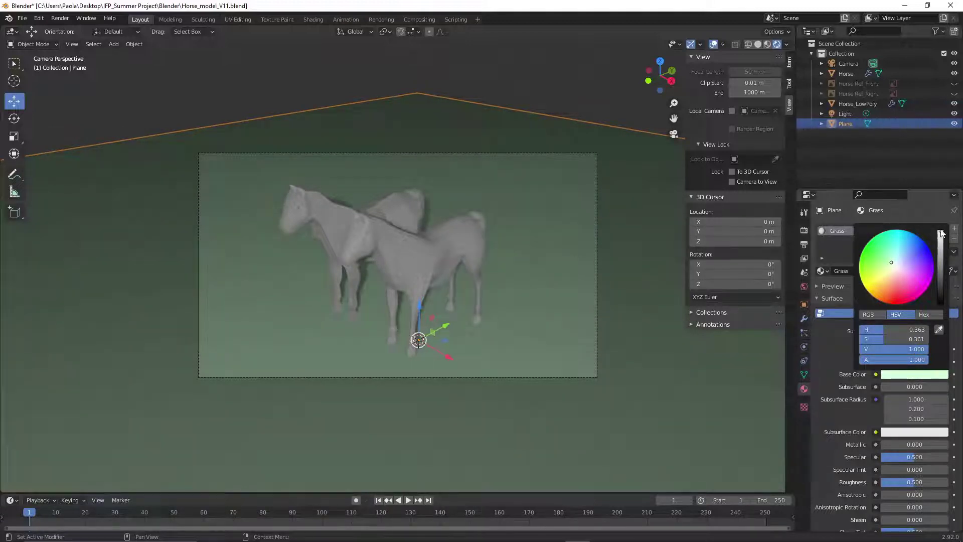
pyautogui.moveTo(883, 267); pyautogui.dragTo(887, 262)
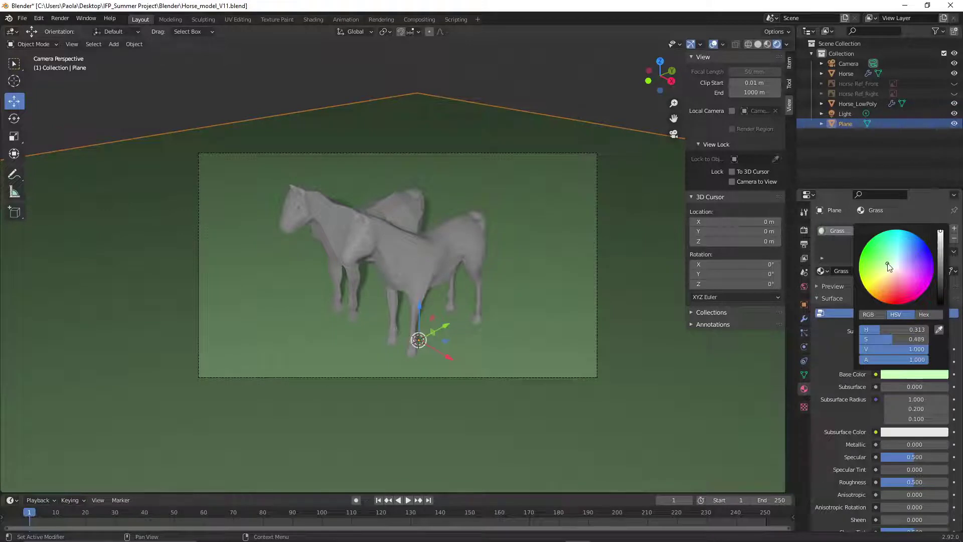
pyautogui.click(588, 89)
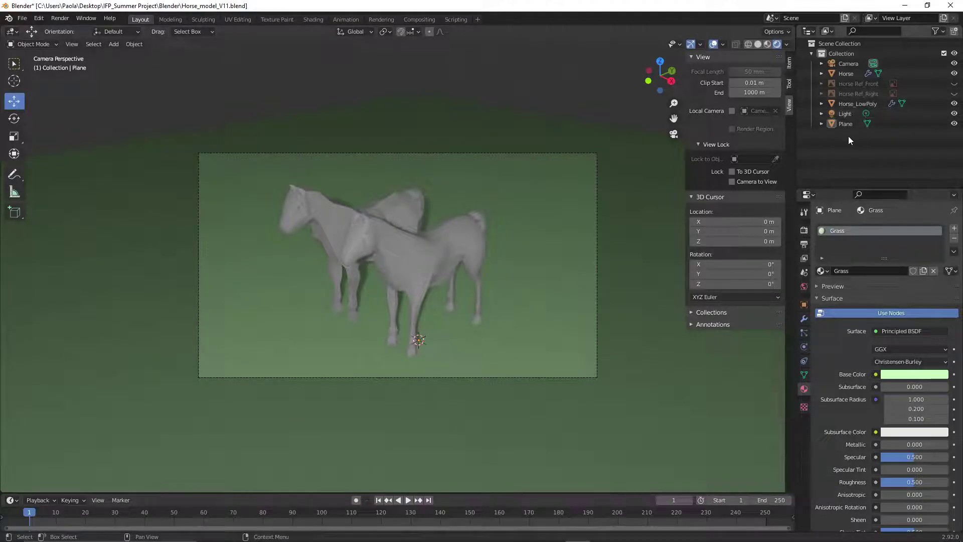
# Change the point light's color from white to a warm peach tone
pyautogui.click(850, 114)
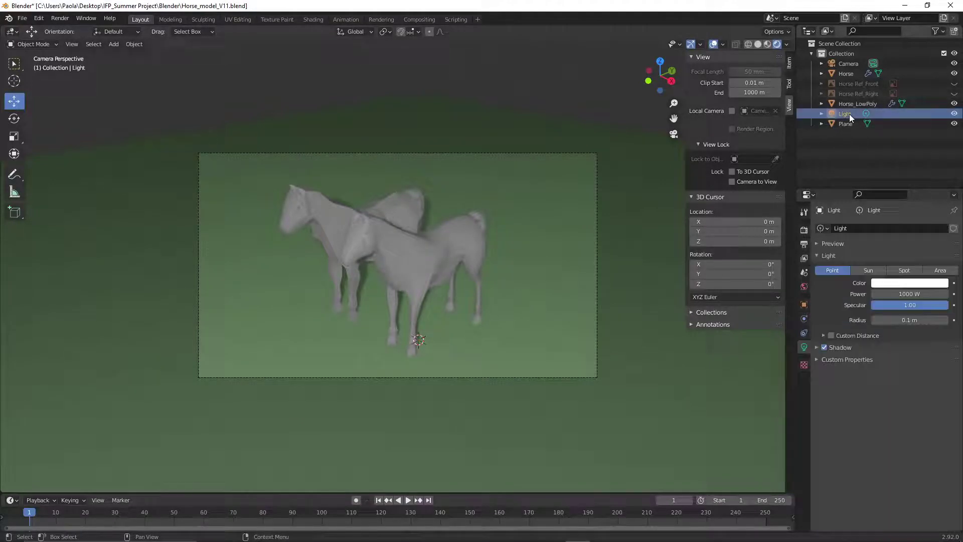
pyautogui.click(886, 284)
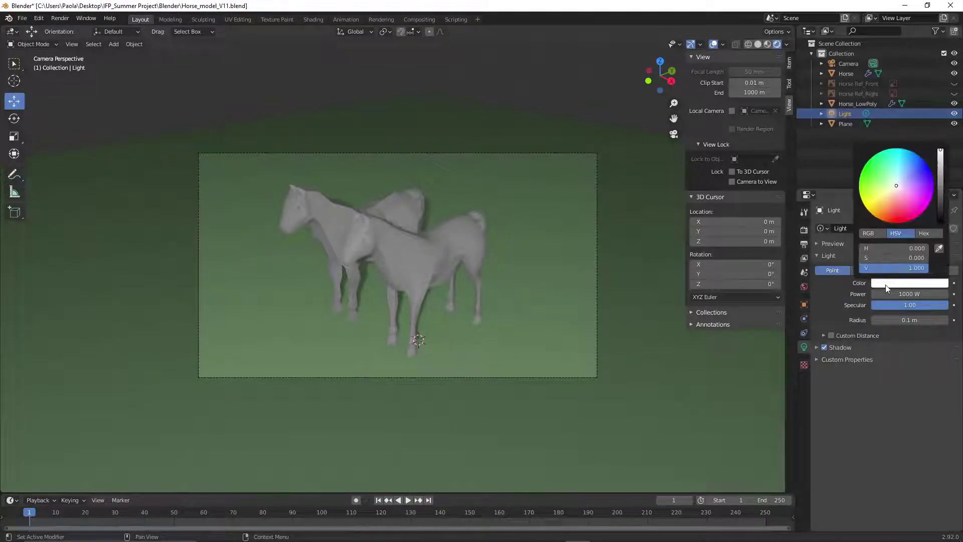
pyautogui.click(895, 185)
pyautogui.moveTo(894, 184); pyautogui.dragTo(897, 191)
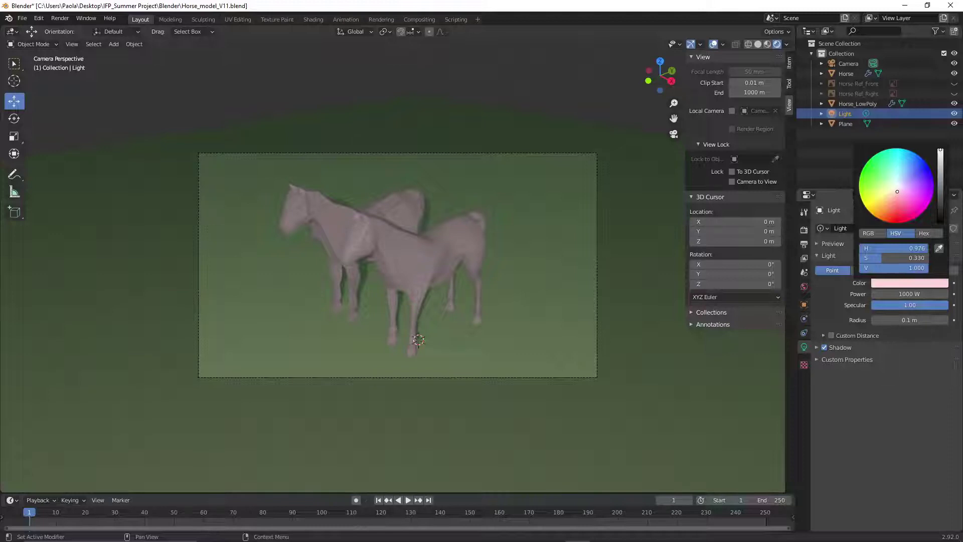
pyautogui.moveTo(897, 192); pyautogui.dragTo(899, 193)
pyautogui.click(881, 282)
pyautogui.moveTo(898, 196); pyautogui.dragTo(890, 198)
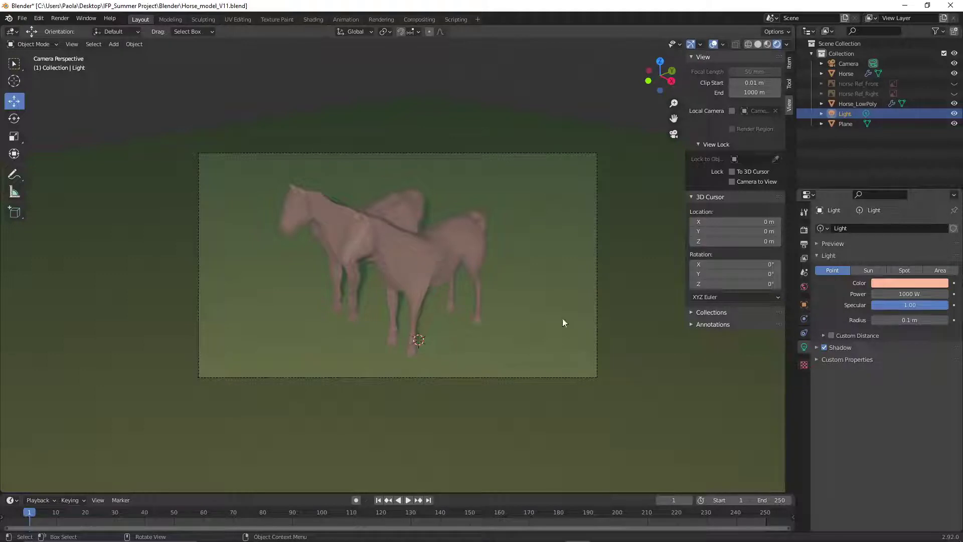
# Create a new material on the smooth Horse and name it Horse Body Color
pyautogui.click(425, 274)
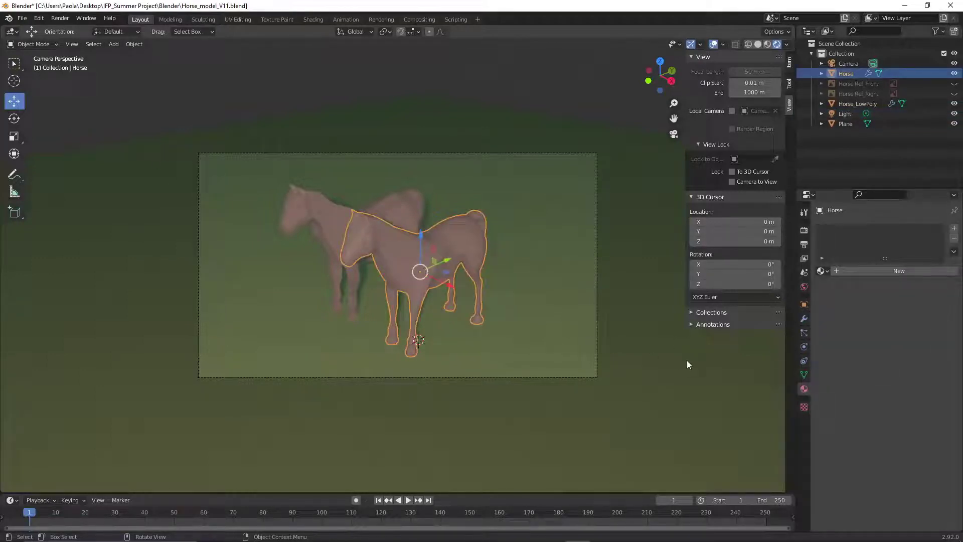
pyautogui.click(855, 271)
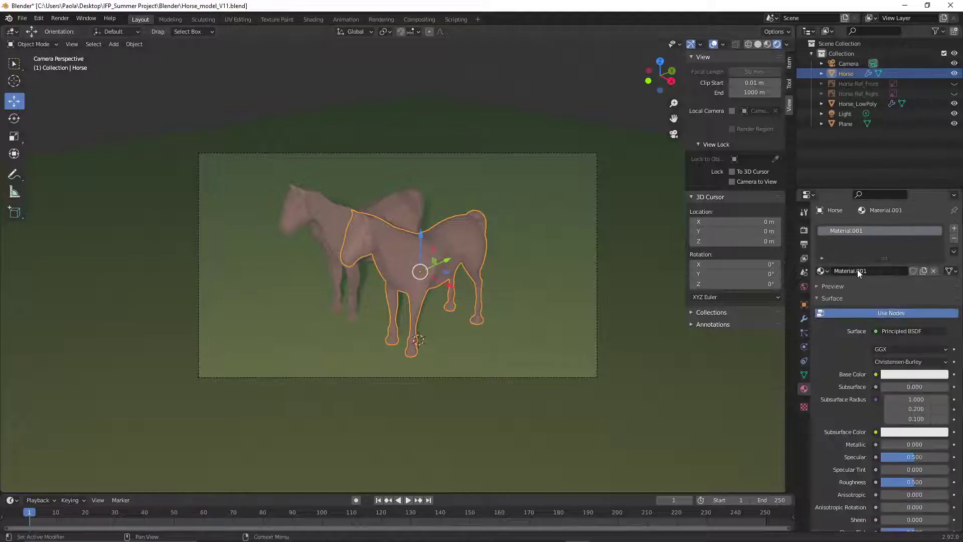
pyautogui.doubleClick(846, 230)
pyautogui.write('Horse Body Color')
pyautogui.press('Return')
# Set the Horse Body Color base color to a reddish brown with hue 0.020, saturation 0.504 and value 0.674
pyautogui.click(891, 374)
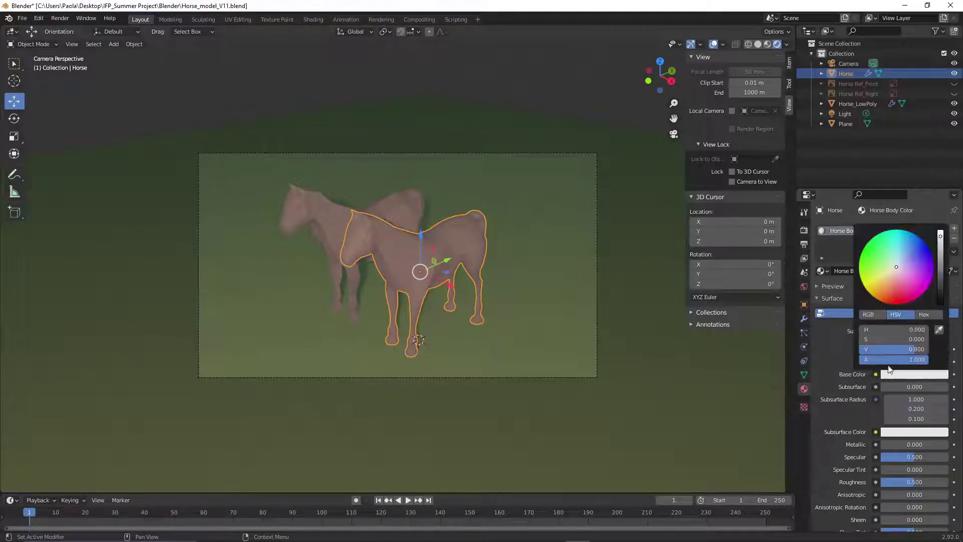
pyautogui.moveTo(898, 266)
pyautogui.mouseDown()
pyautogui.moveTo(893, 275)
pyautogui.moveTo(904, 282)
pyautogui.moveTo(893, 278)
pyautogui.mouseUp()
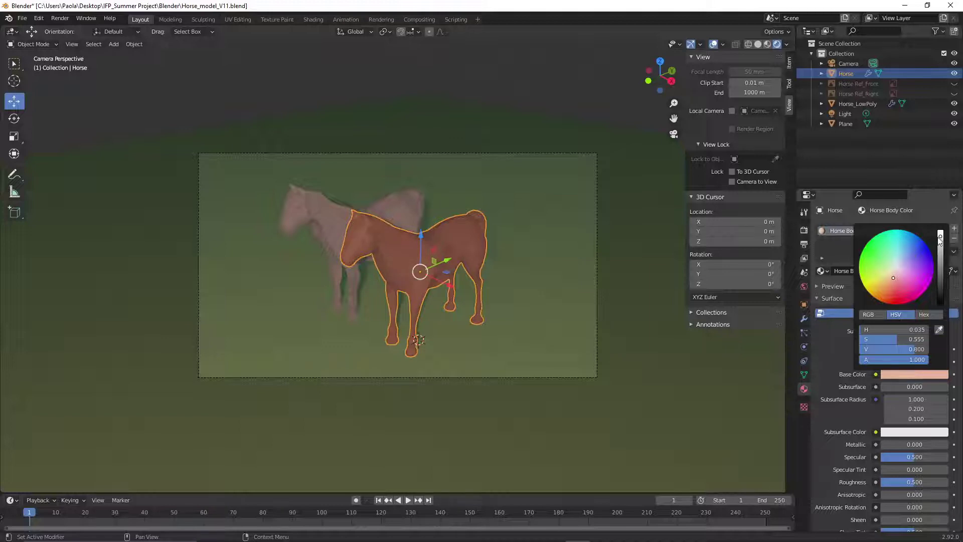
pyautogui.moveTo(941, 236); pyautogui.dragTo(940, 251)
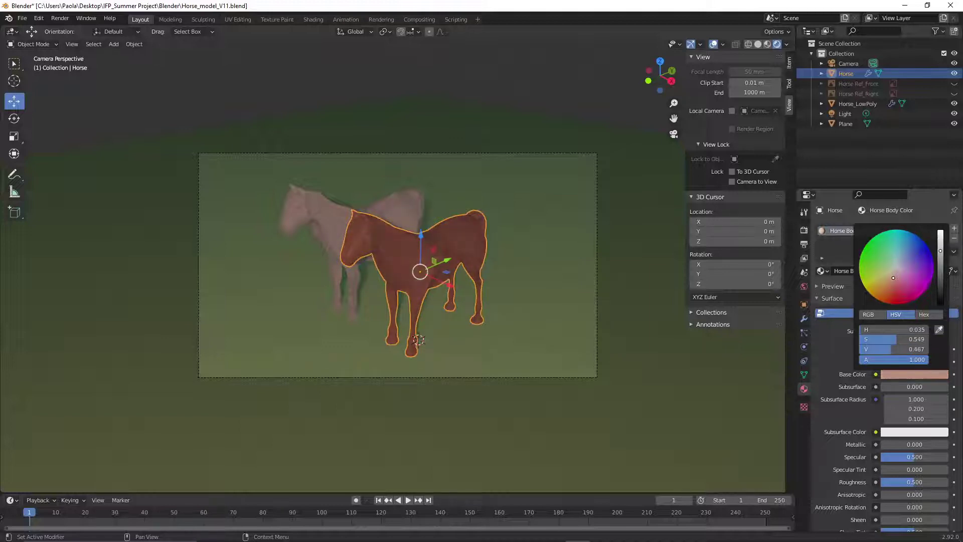
pyautogui.click(894, 276)
pyautogui.moveTo(940, 251); pyautogui.dragTo(941, 241)
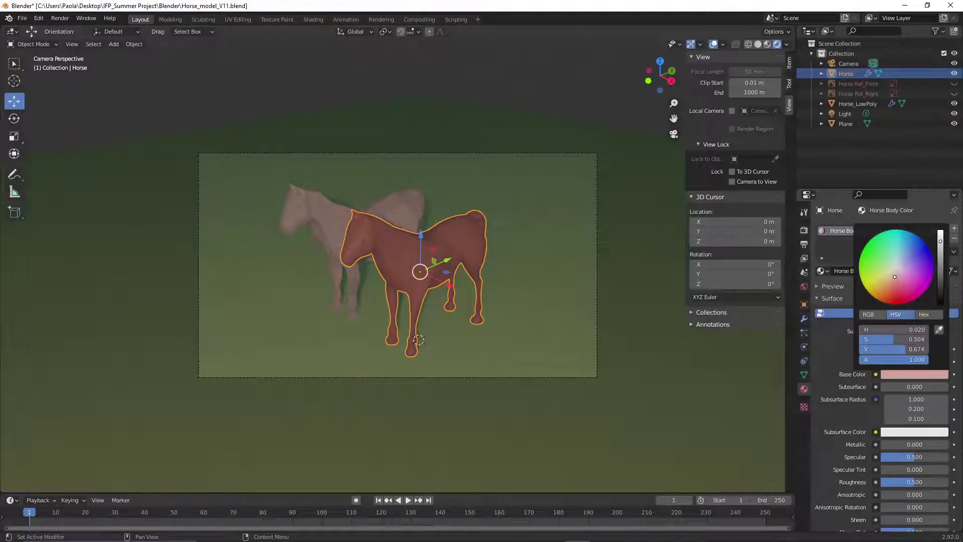
# Assign the existing Horse Body Color material to Horse_LowPoly and deselect it
pyautogui.click(566, 100)
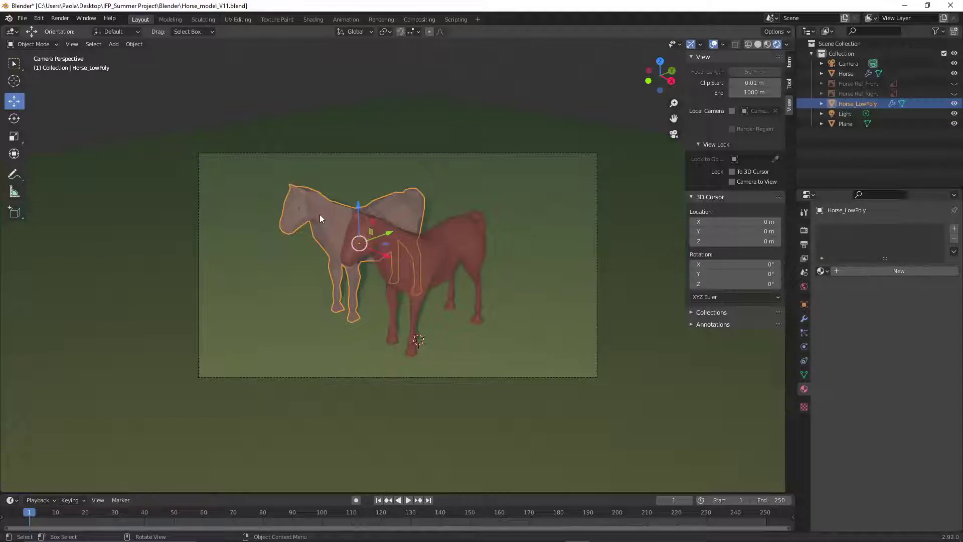
pyautogui.click(821, 271)
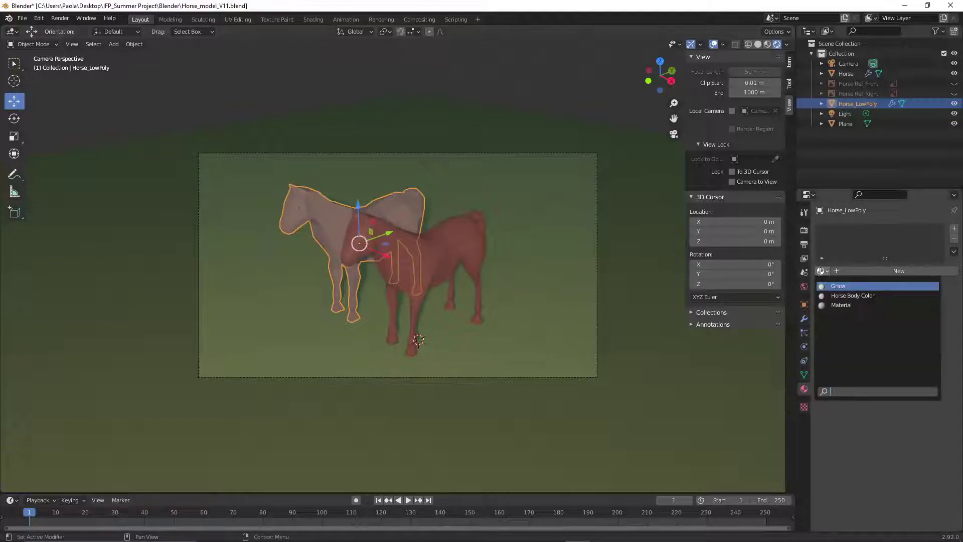
pyautogui.click(832, 295)
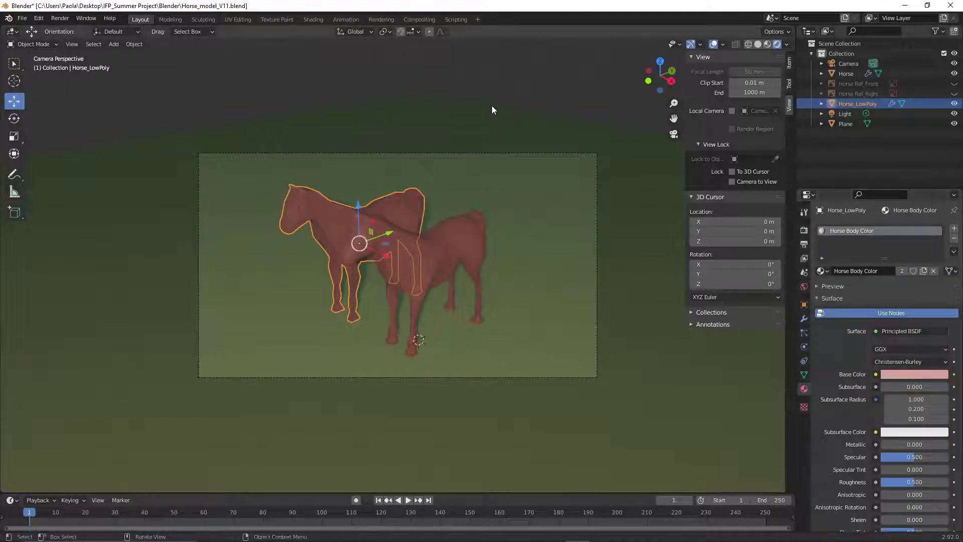
pyautogui.click(512, 92)
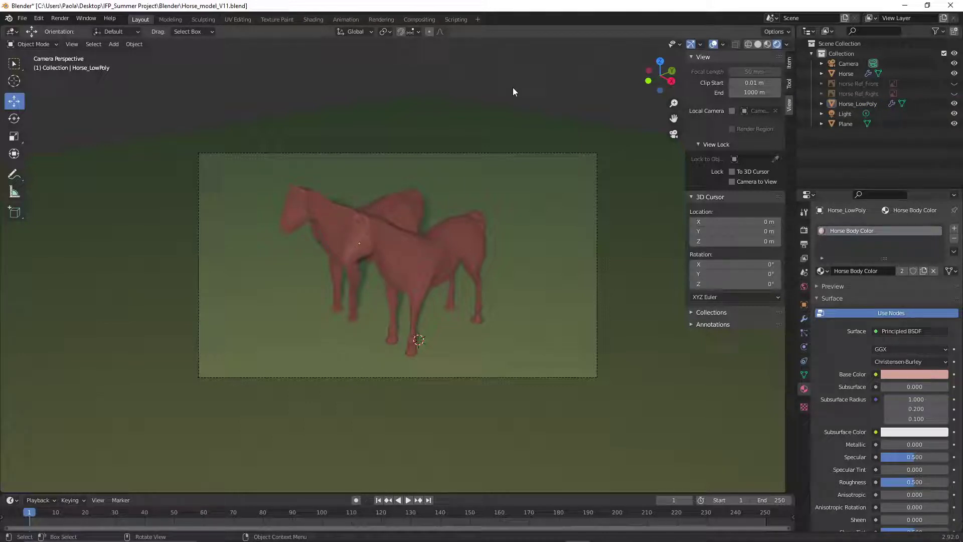
# Change the ground plane's Grass base color to a pale yellow and deselect the plane
pyautogui.click(552, 293)
pyautogui.click(890, 375)
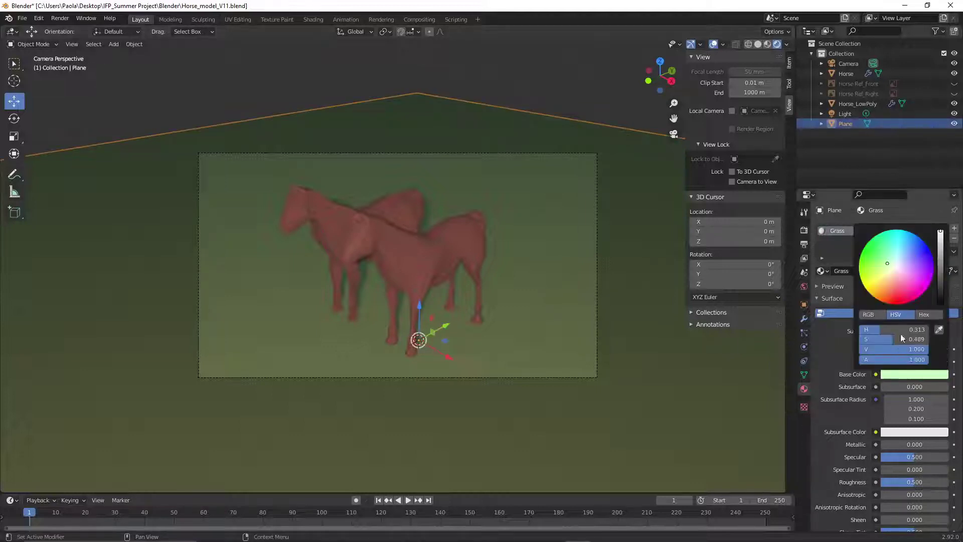
pyautogui.moveTo(940, 253); pyautogui.dragTo(940, 241)
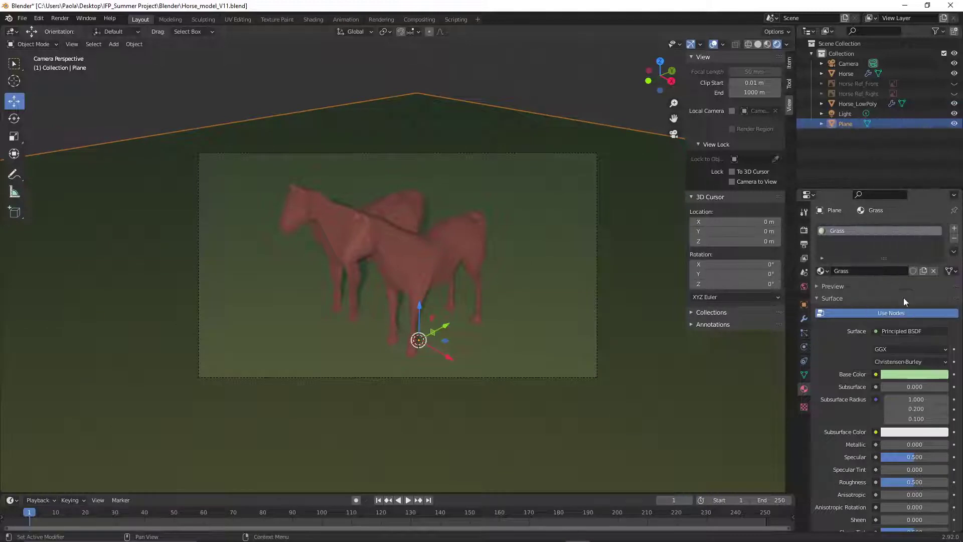
pyautogui.click(910, 373)
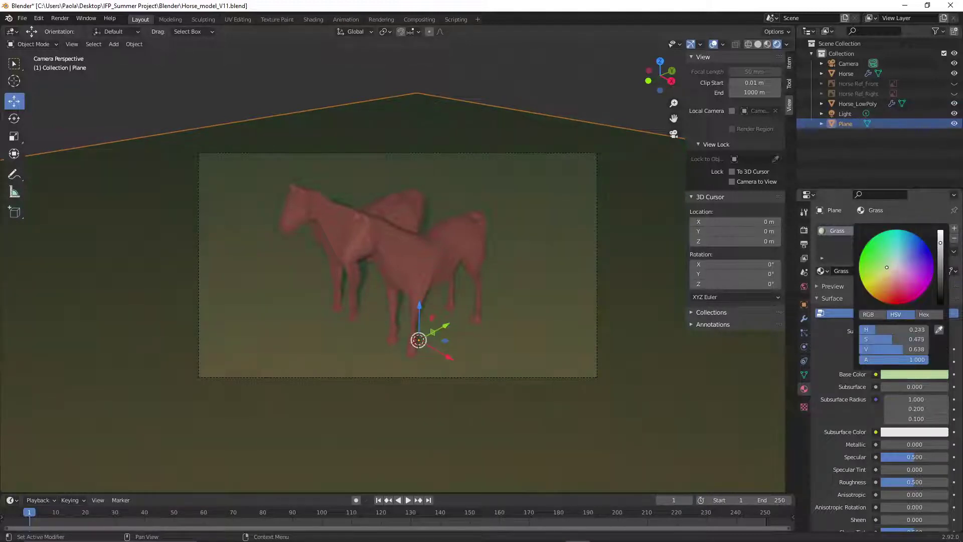
pyautogui.click(887, 274)
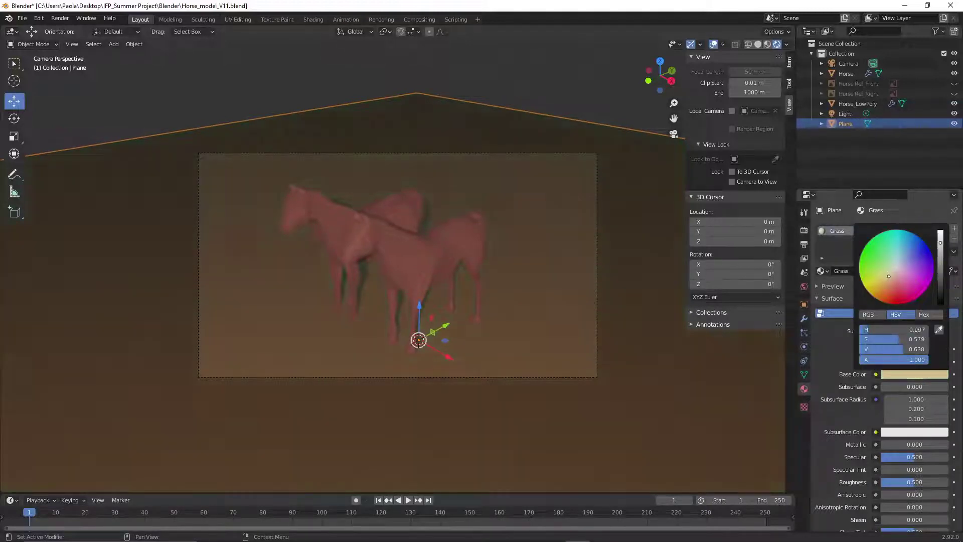
pyautogui.moveTo(888, 275); pyautogui.dragTo(885, 272)
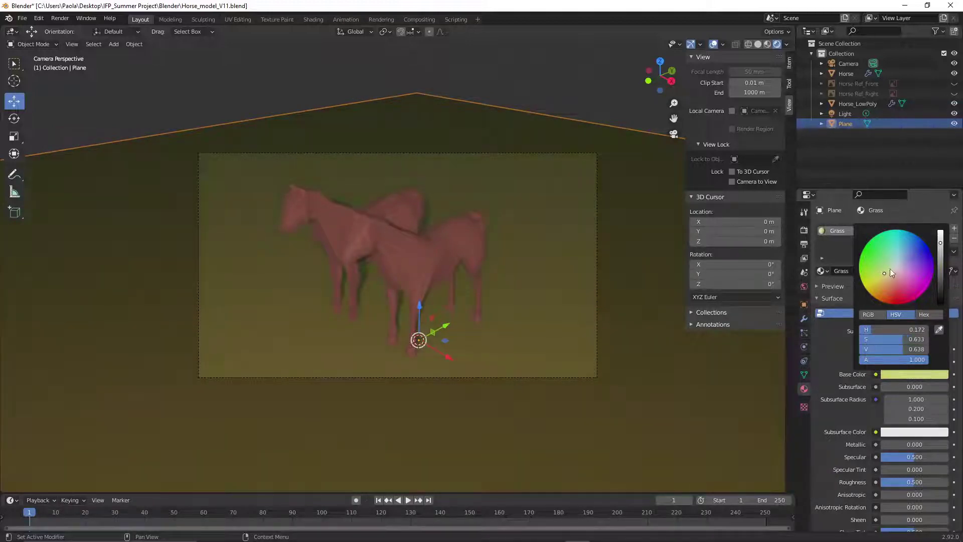
pyautogui.moveTo(941, 241); pyautogui.dragTo(941, 232)
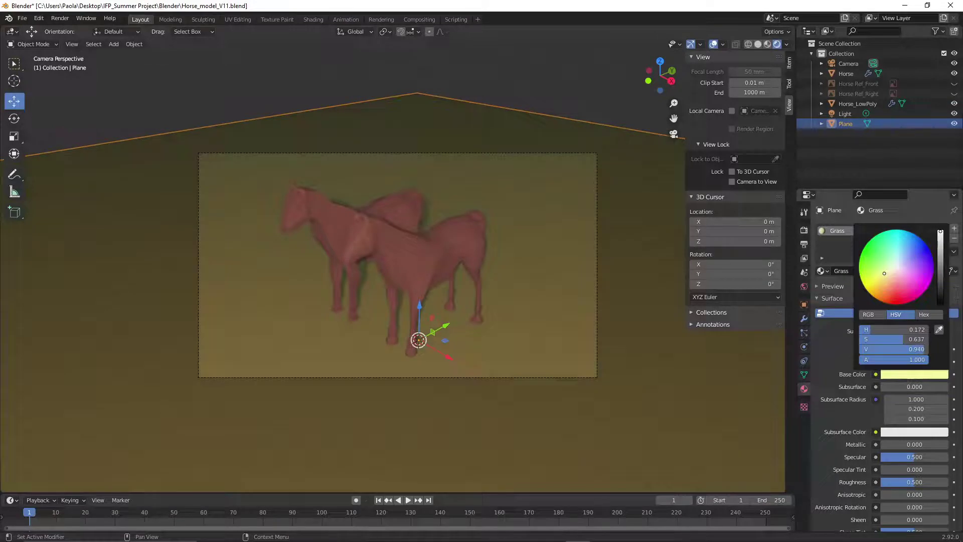
pyautogui.moveTo(878, 273); pyautogui.dragTo(886, 273)
pyautogui.click(592, 98)
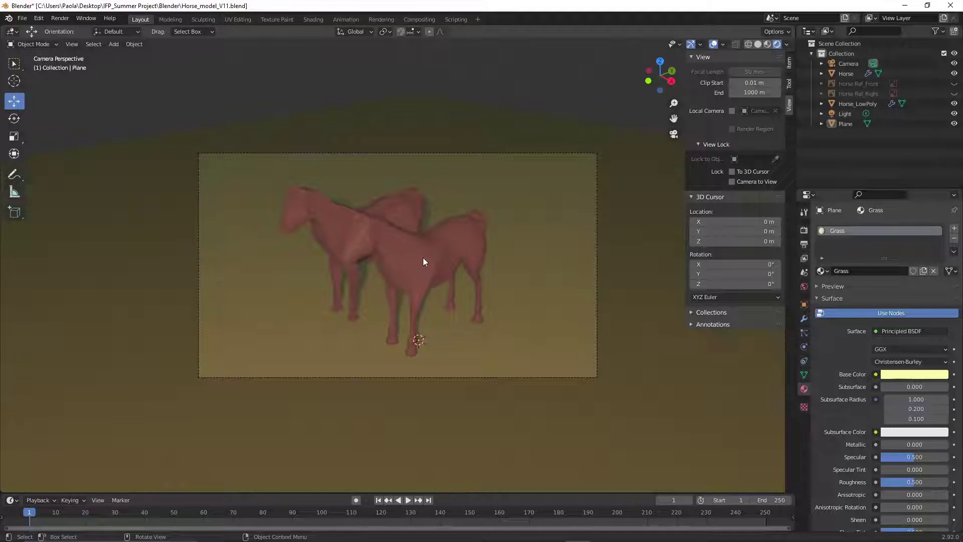
# Space the horses apart by moving the smooth Horse away from the copy and shifting Horse_LowPoly about -0.6 m along X
pyautogui.click(394, 263)
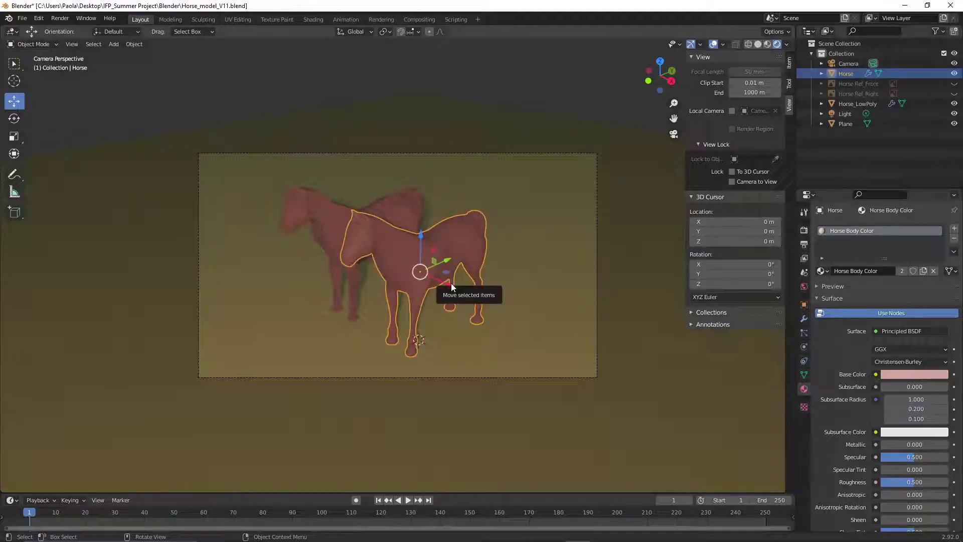
pyautogui.moveTo(451, 284); pyautogui.dragTo(451, 253)
pyautogui.click(356, 235)
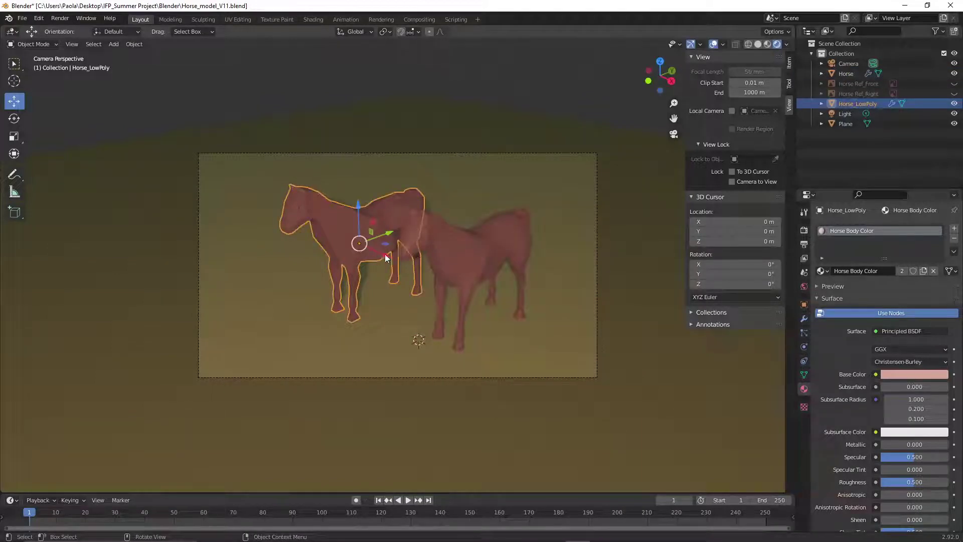
pyautogui.press('g')
pyautogui.press('x')
pyautogui.click(354, 236)
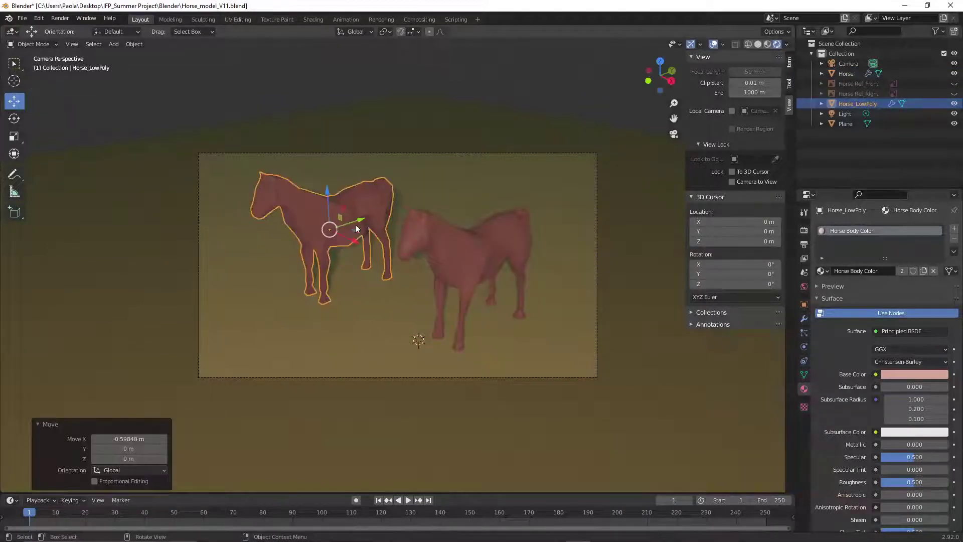
pyautogui.click(318, 116)
pyautogui.click(250, 93)
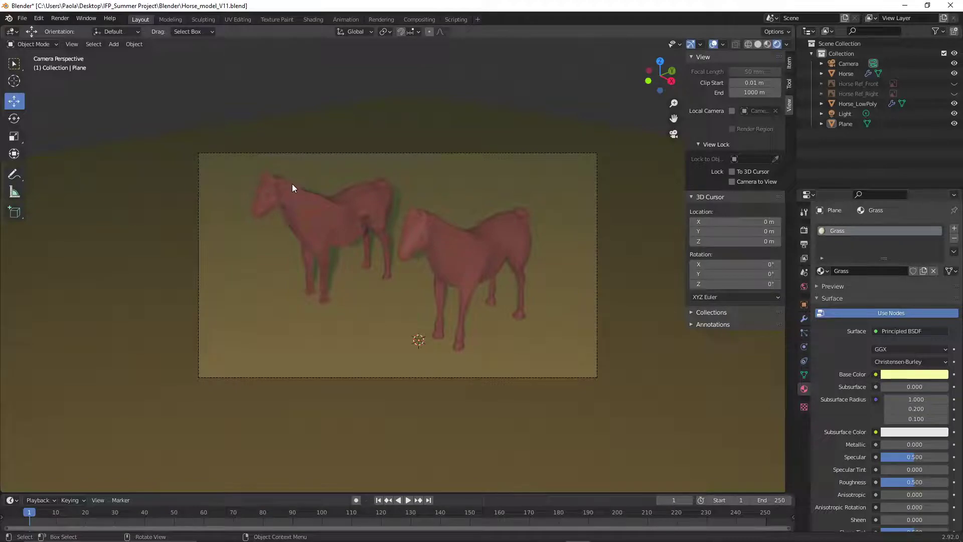
# Save the scene as a new version named Horse_model_V12.blend
pyautogui.click(22, 18)
pyautogui.click(41, 94)
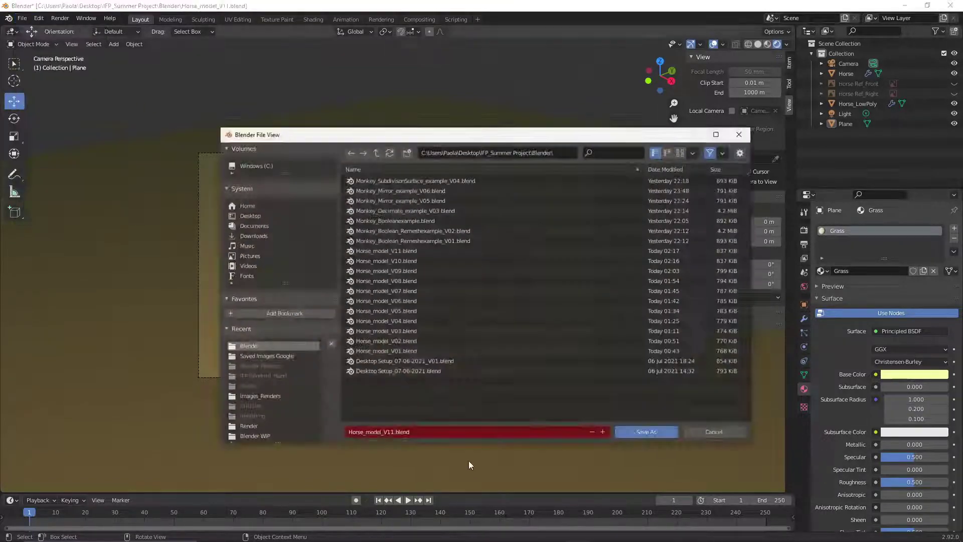
pyautogui.click(392, 432)
pyautogui.click(392, 432)
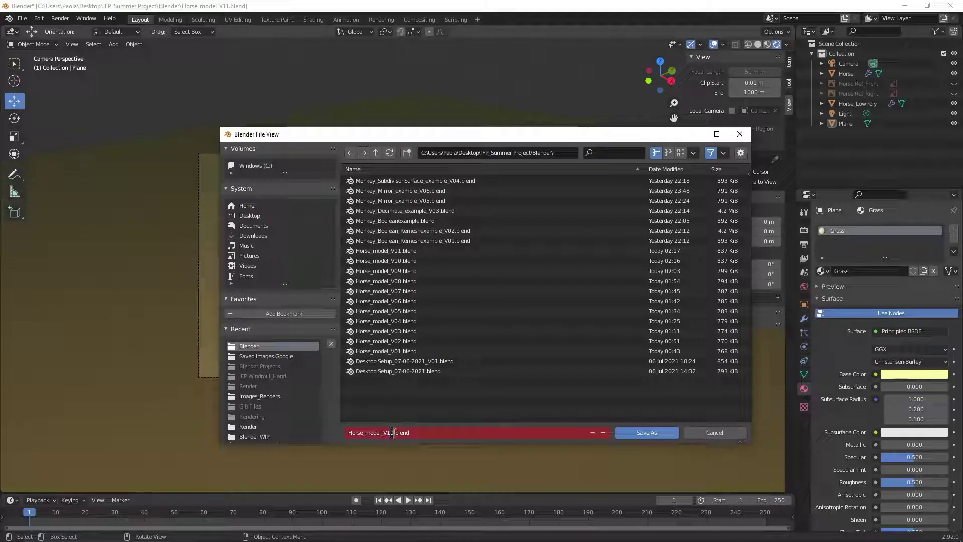
pyautogui.press('BackSpace')
pyautogui.write('2')
pyautogui.press('Return')
pyautogui.click(658, 433)
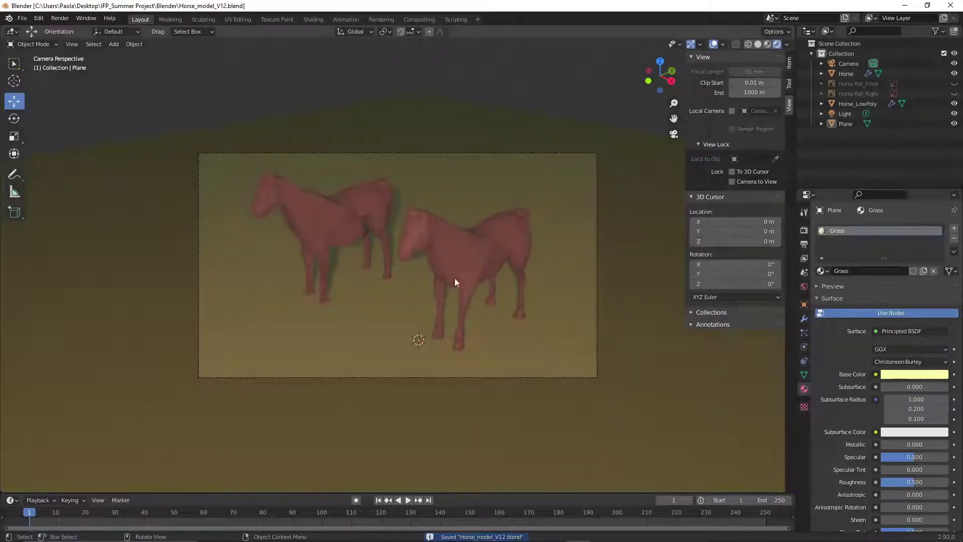
# Render a still image of the two horses from the camera
pyautogui.click(67, 21)
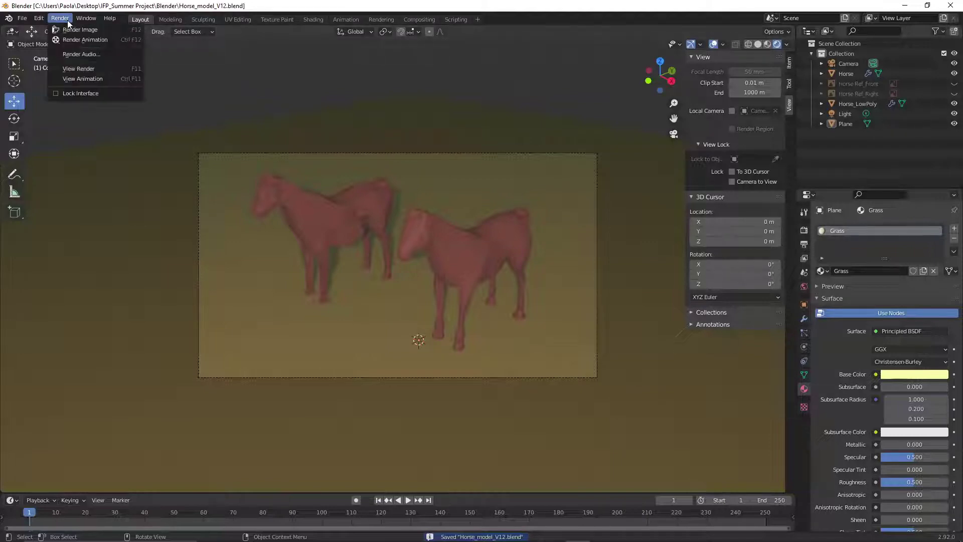
pyautogui.click(68, 29)
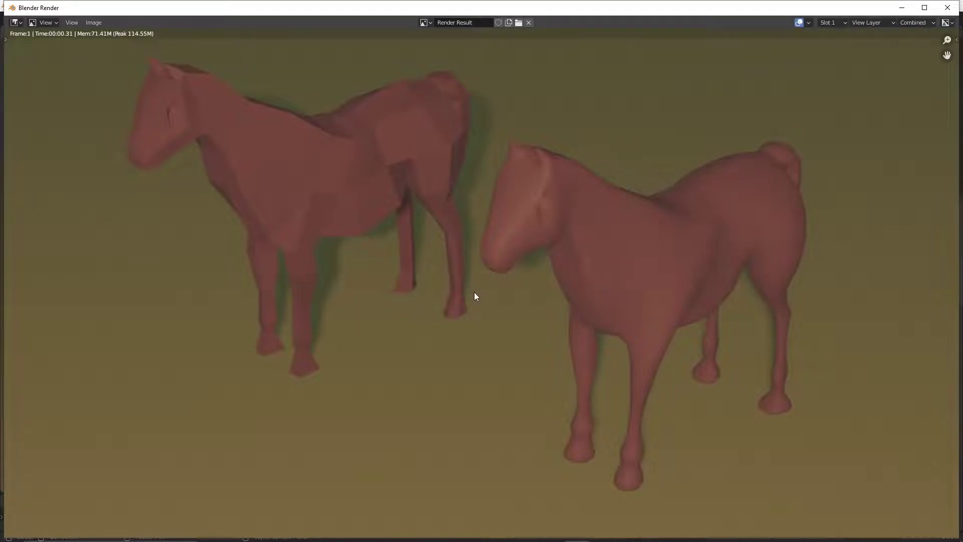
# Start saving the rendered image as a new file in the Desktop folder IFP_Summer Project\Images_Renders
pyautogui.click(96, 23)
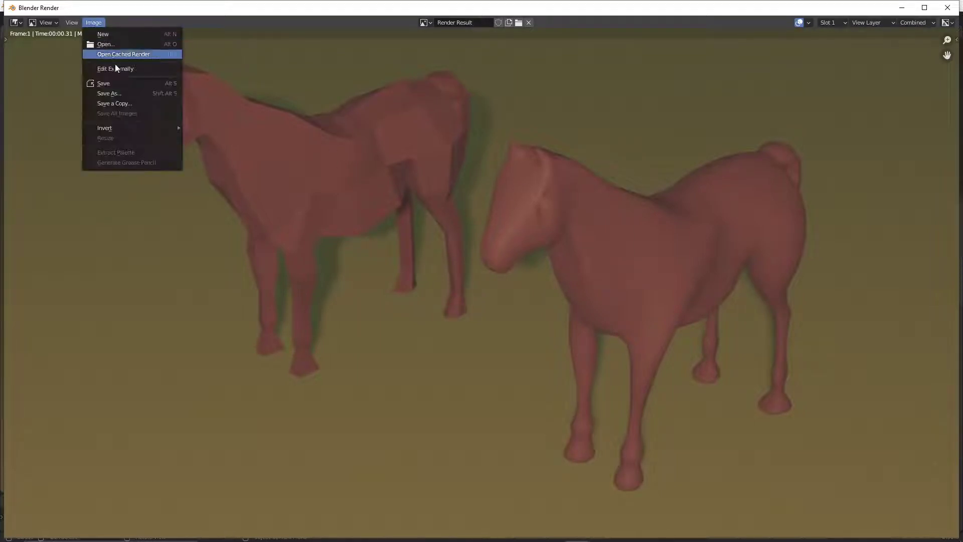
pyautogui.click(122, 92)
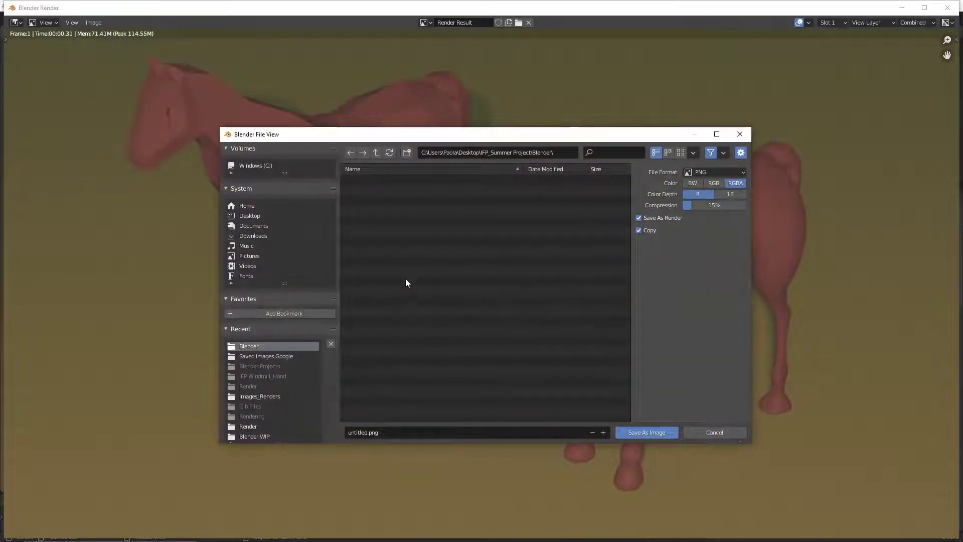
pyautogui.click(252, 216)
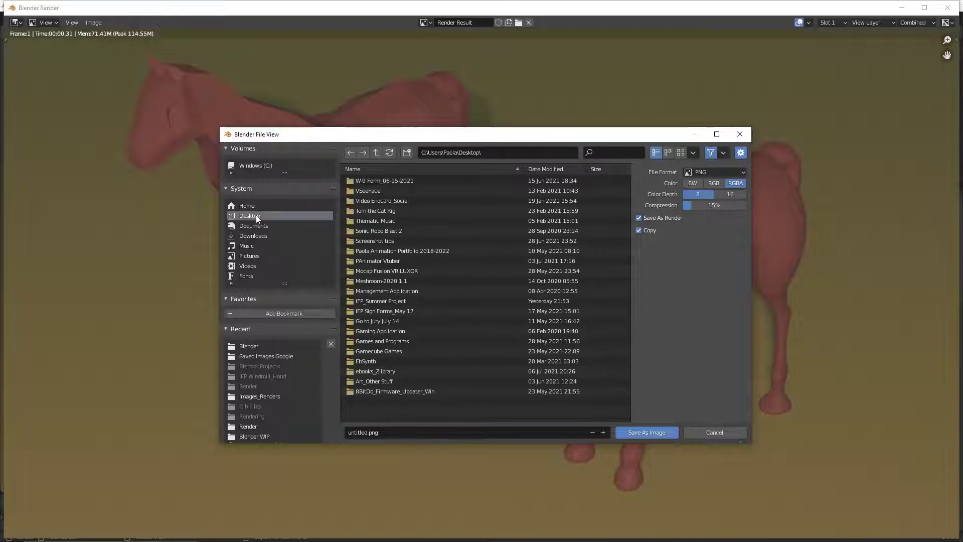
pyautogui.click(396, 300)
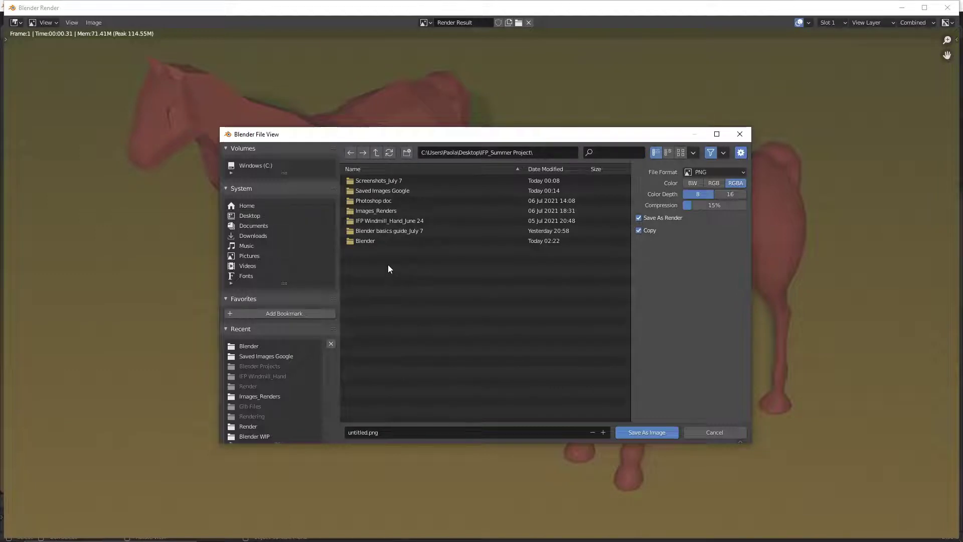
pyautogui.click(396, 211)
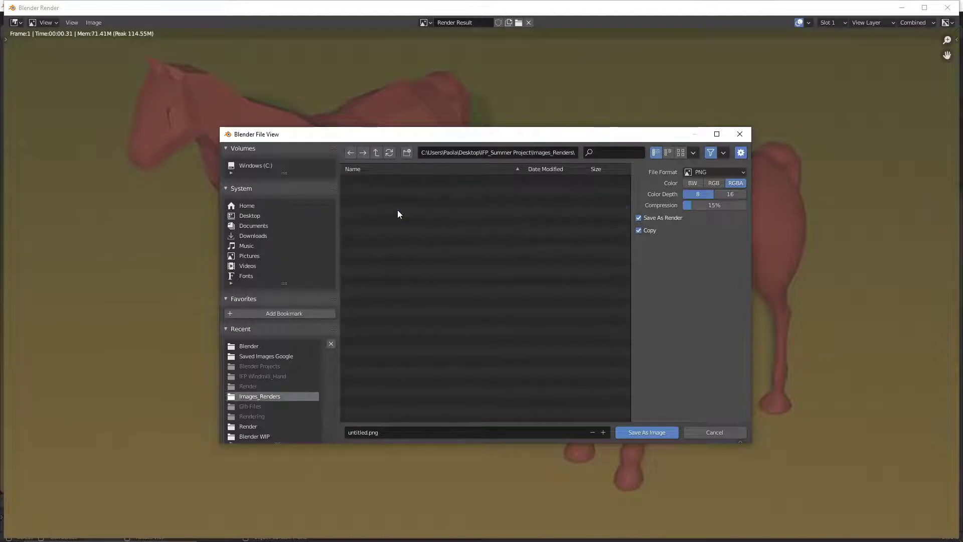
# Name the image file "Horse Modeling Example_July 8.png"
pyautogui.click(366, 432)
pyautogui.moveTo(367, 433); pyautogui.dragTo(340, 433)
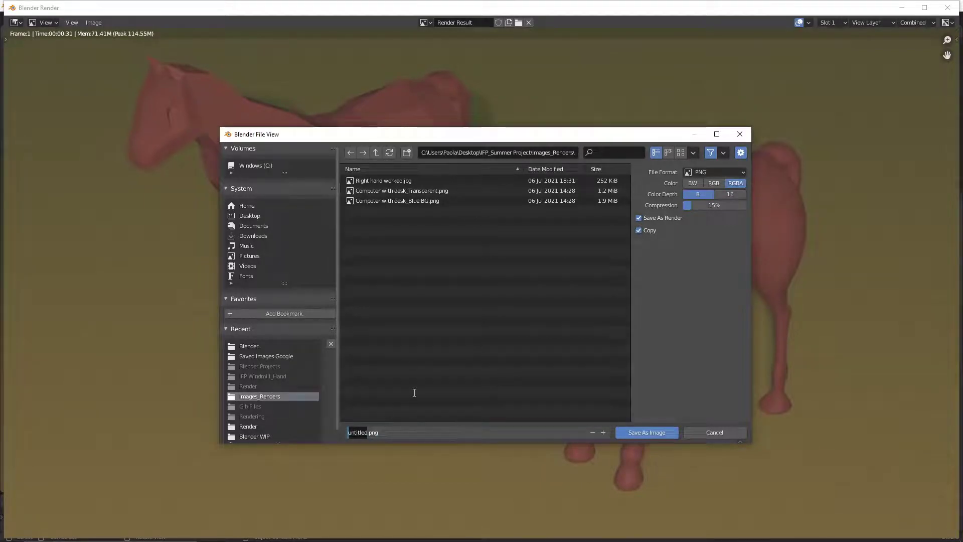
pyautogui.write('Horse Mod')
pyautogui.write('eling E')
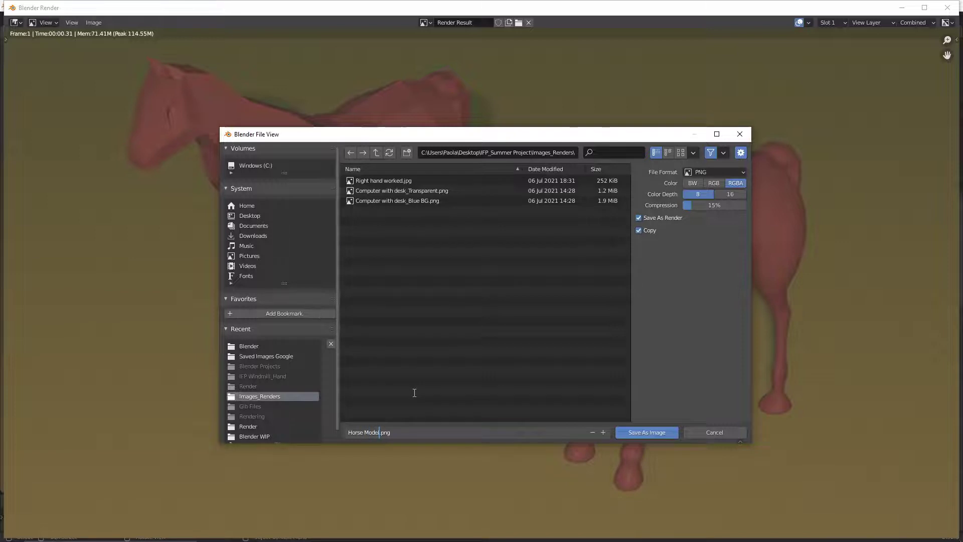
pyautogui.write('xample_July')
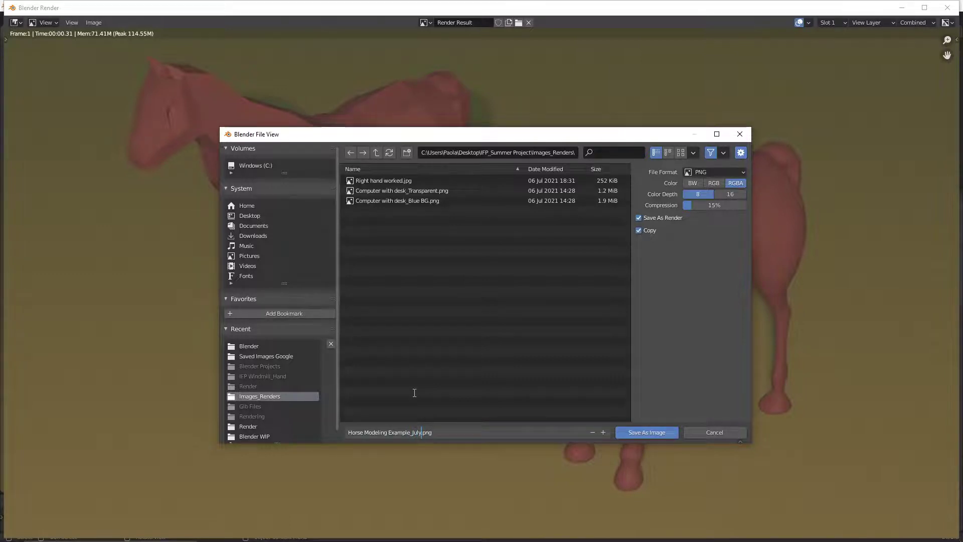
pyautogui.write(' 8')
pyautogui.click(514, 394)
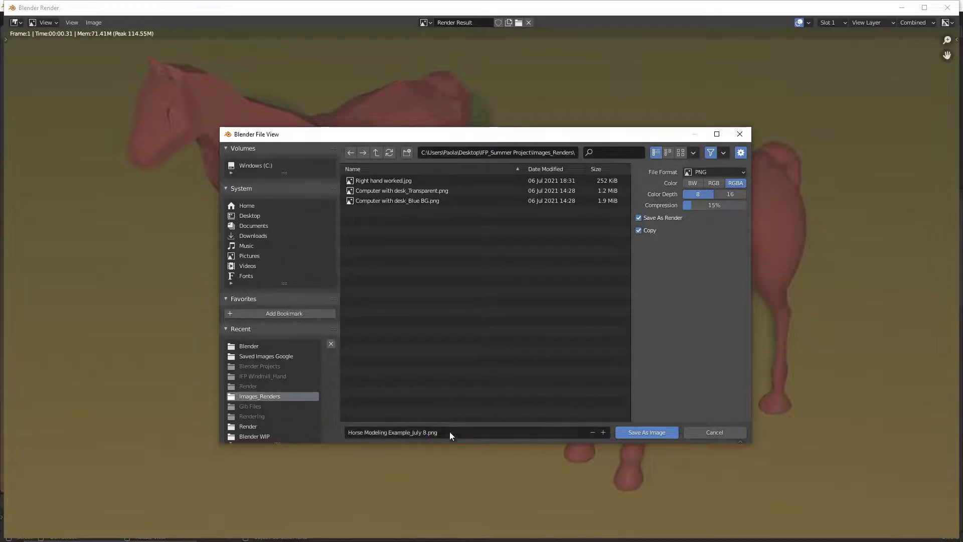
# Extend the file name after "July 8" with " 2021_" and the author's first name, and save the render as a PNG image
pyautogui.click(429, 432)
pyautogui.click(428, 432)
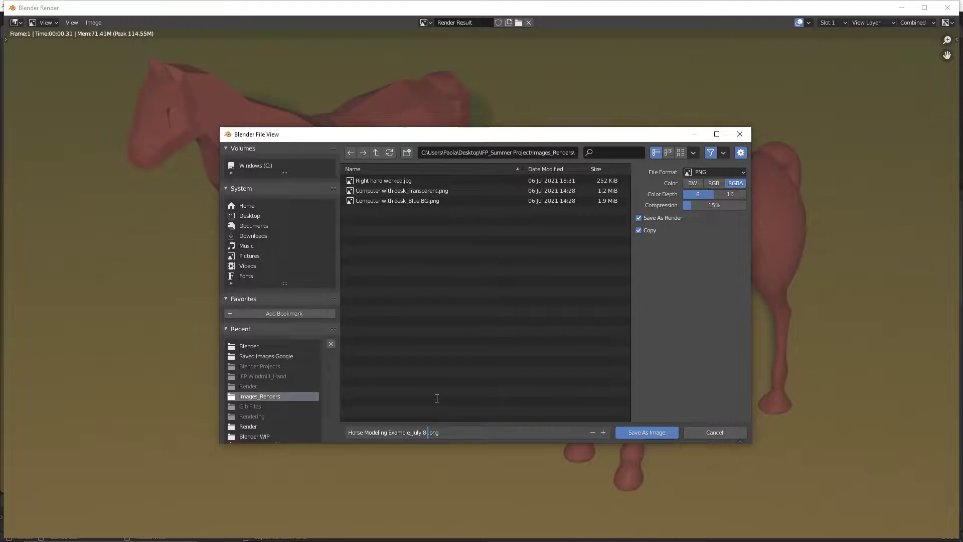
pyautogui.write('2021_Paola')
pyautogui.click(520, 403)
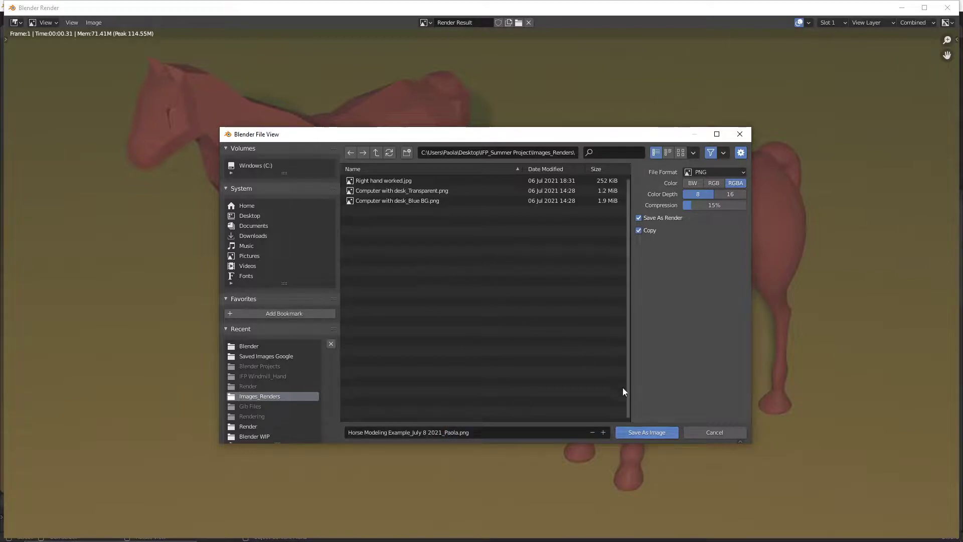
pyautogui.click(644, 433)
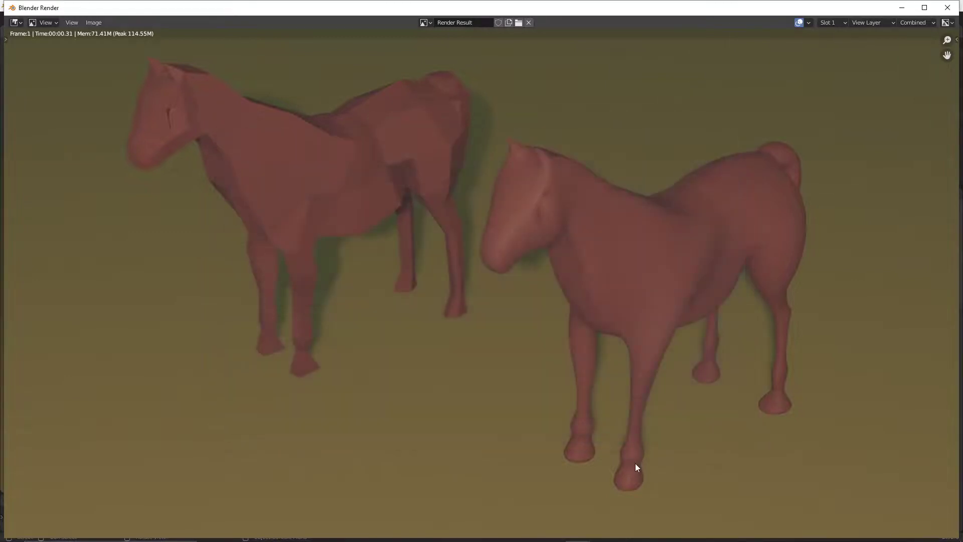